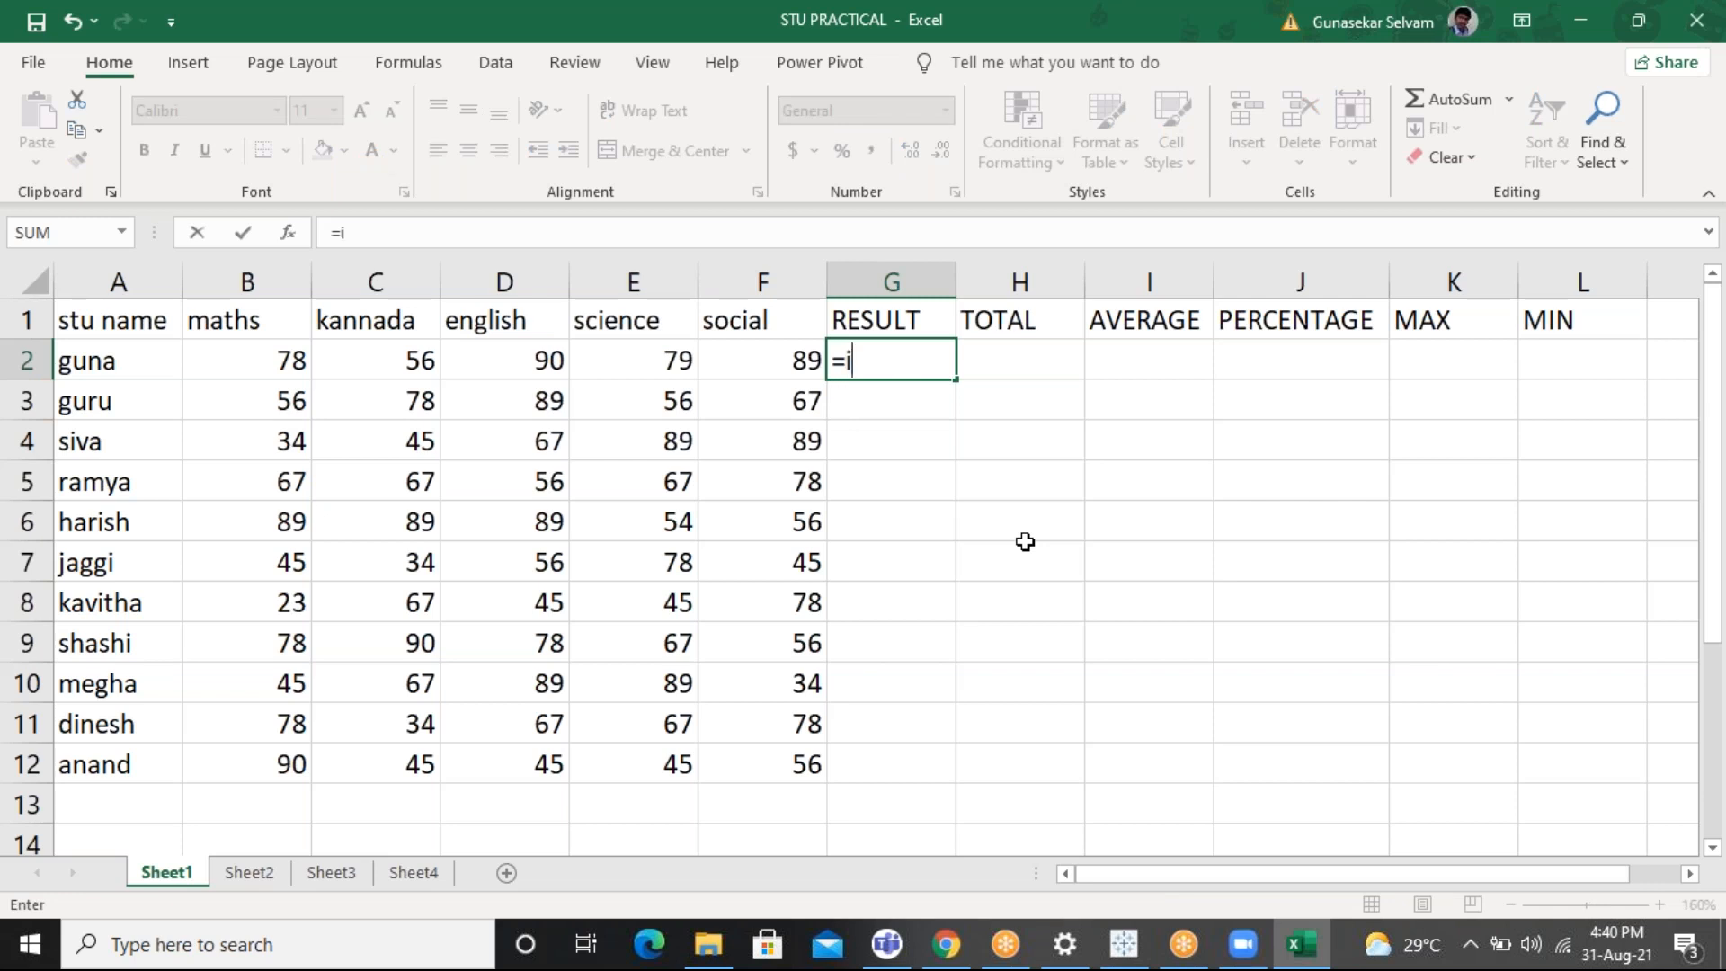
Begin the RESULT formula in G2 with an AND function nested inside an IF function
{"action": "type", "text": "f"}
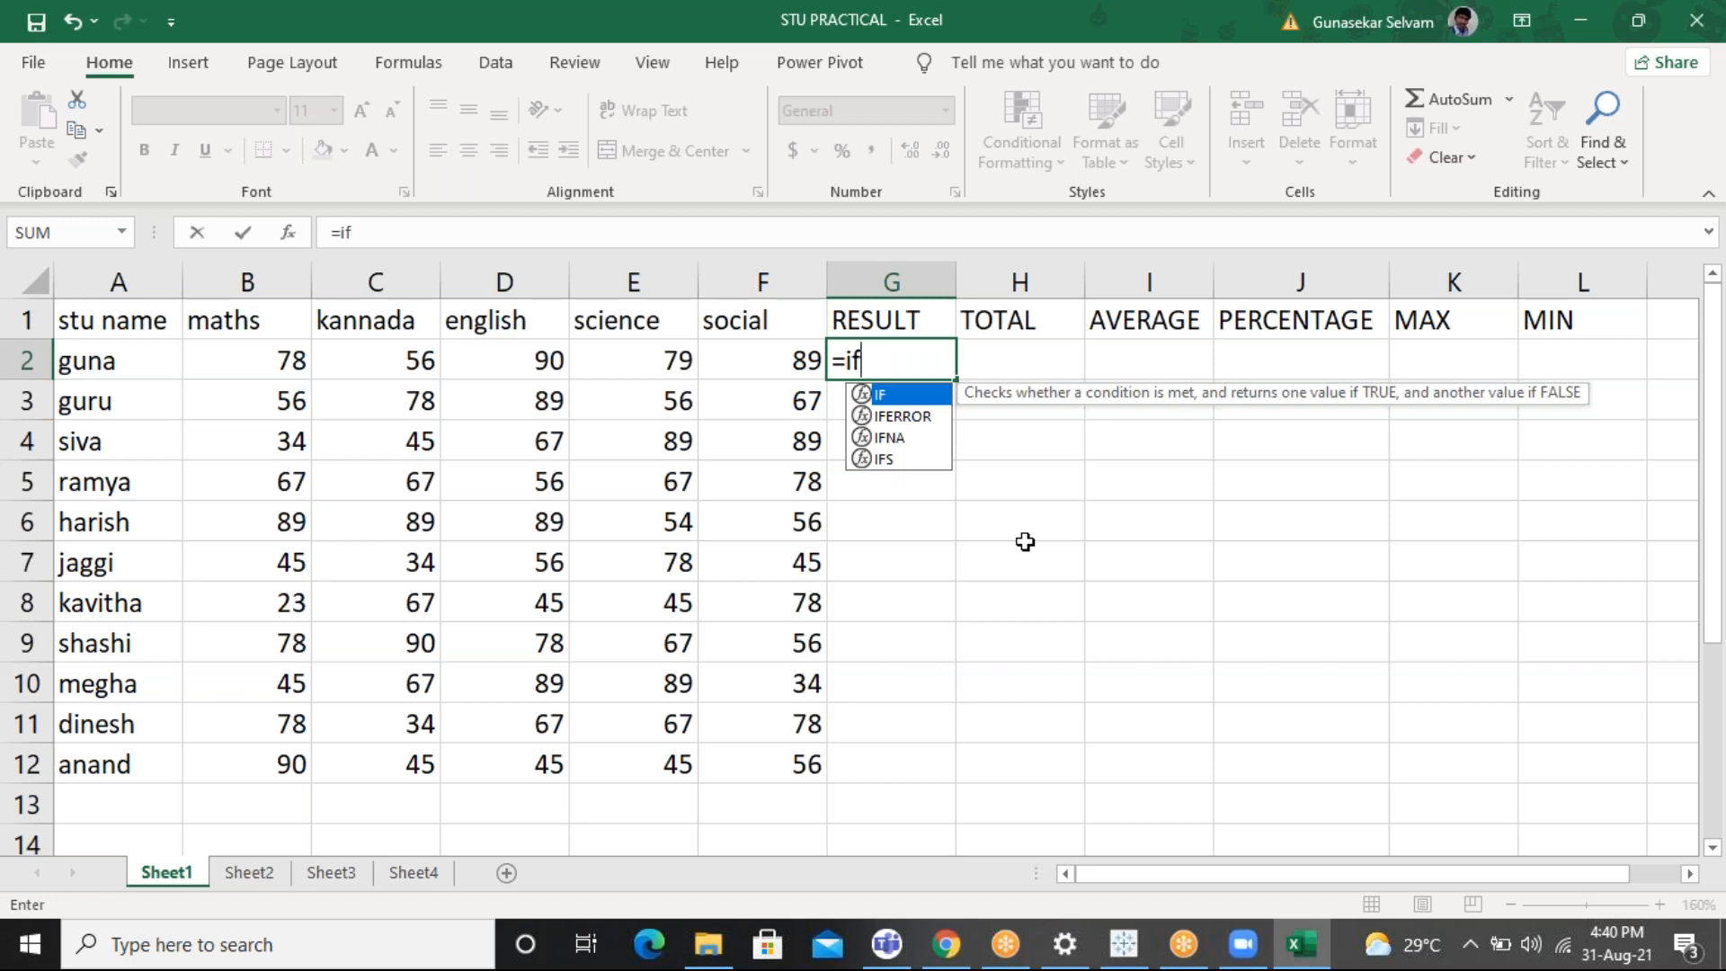
{"action": "key", "text": "Tab"}
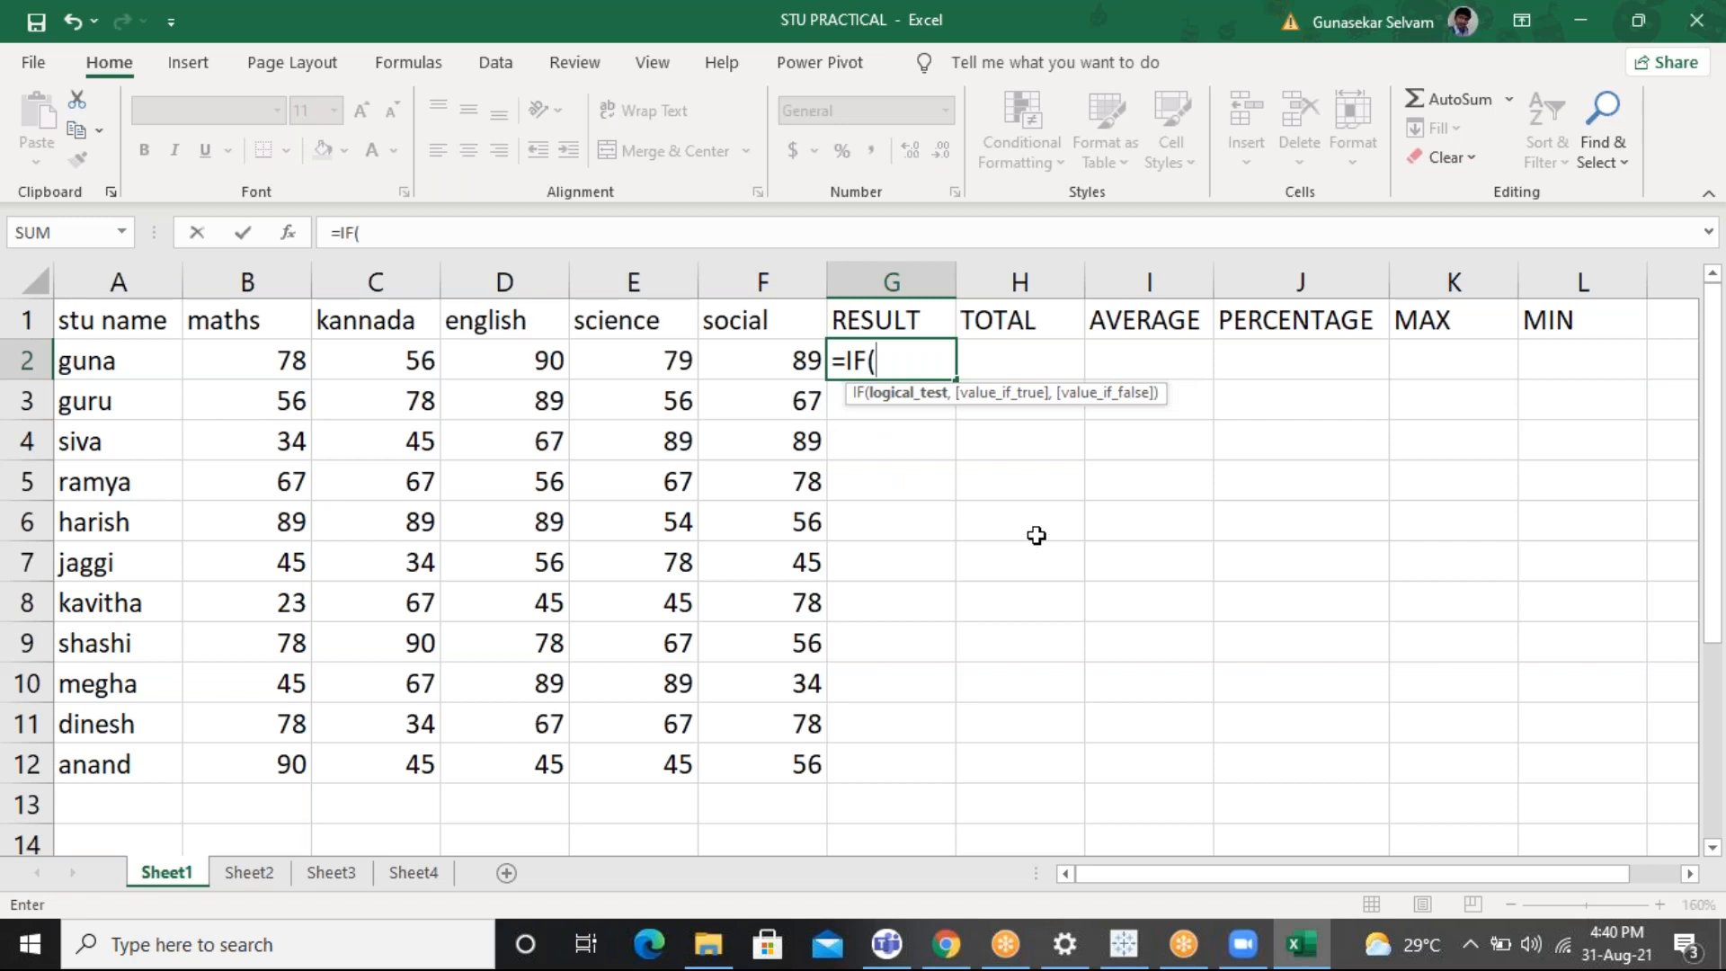
{"action": "type", "text": "anf"}
{"action": "key", "text": "Return"}
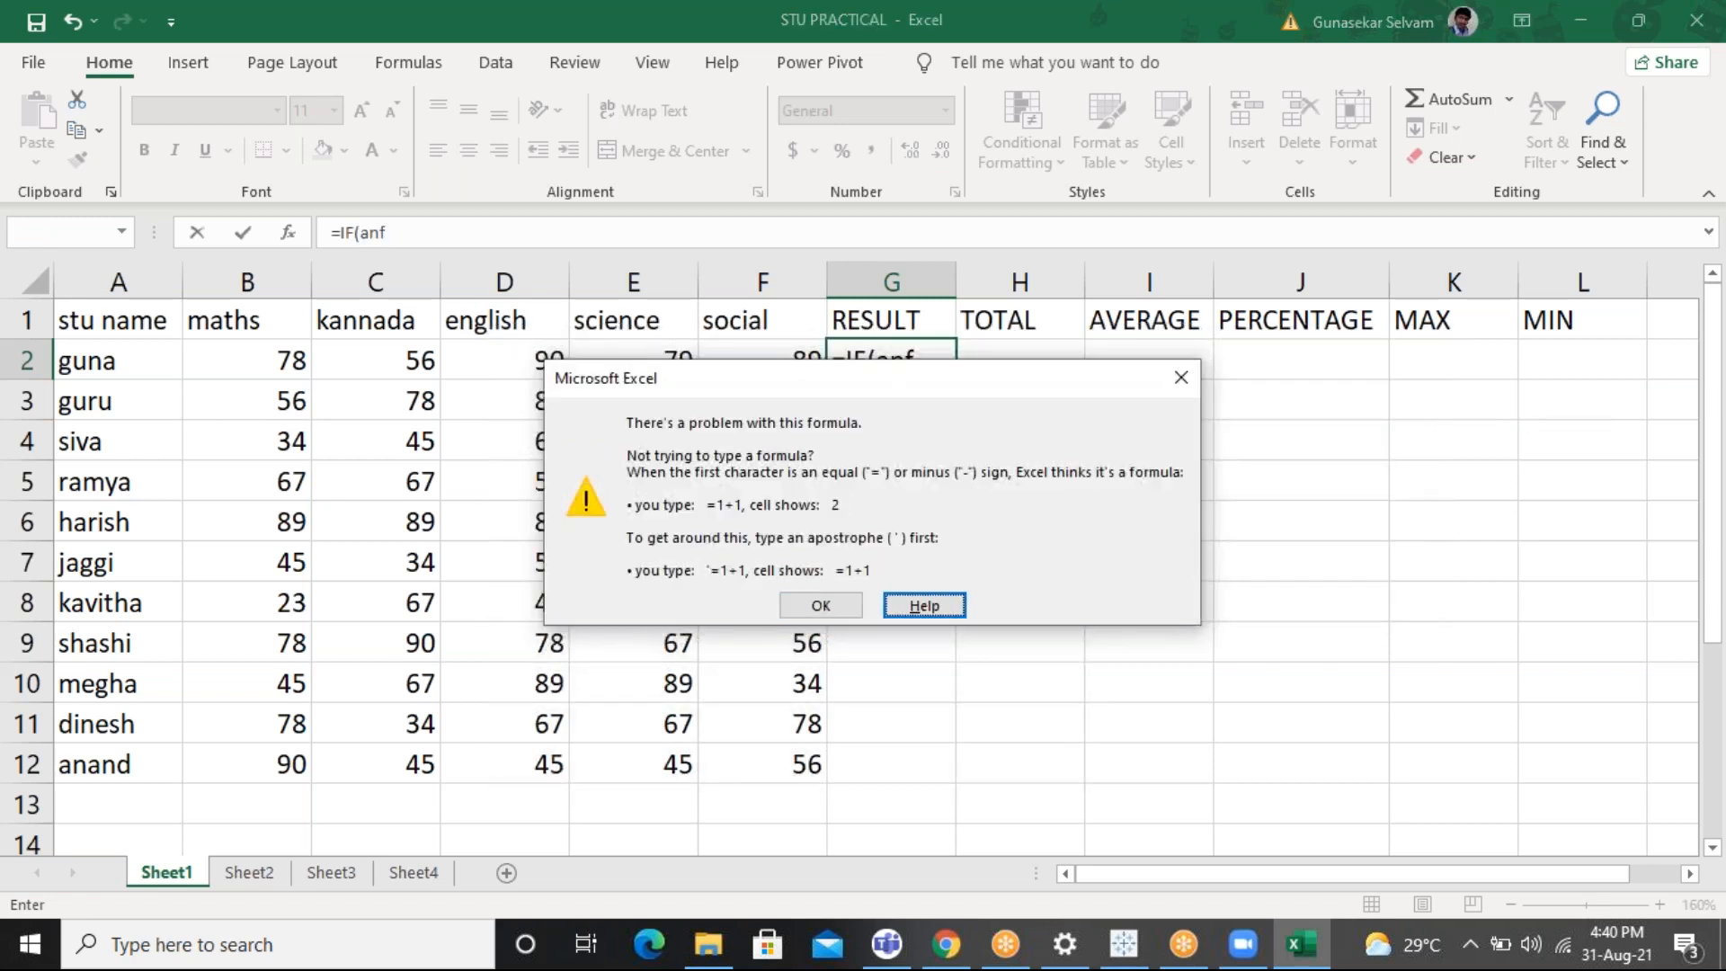
{"action": "key", "text": "Escape"}
{"action": "key", "text": "BackSpace"}
{"action": "key", "text": "BackSpace"}
{"action": "type", "text": "nd"}
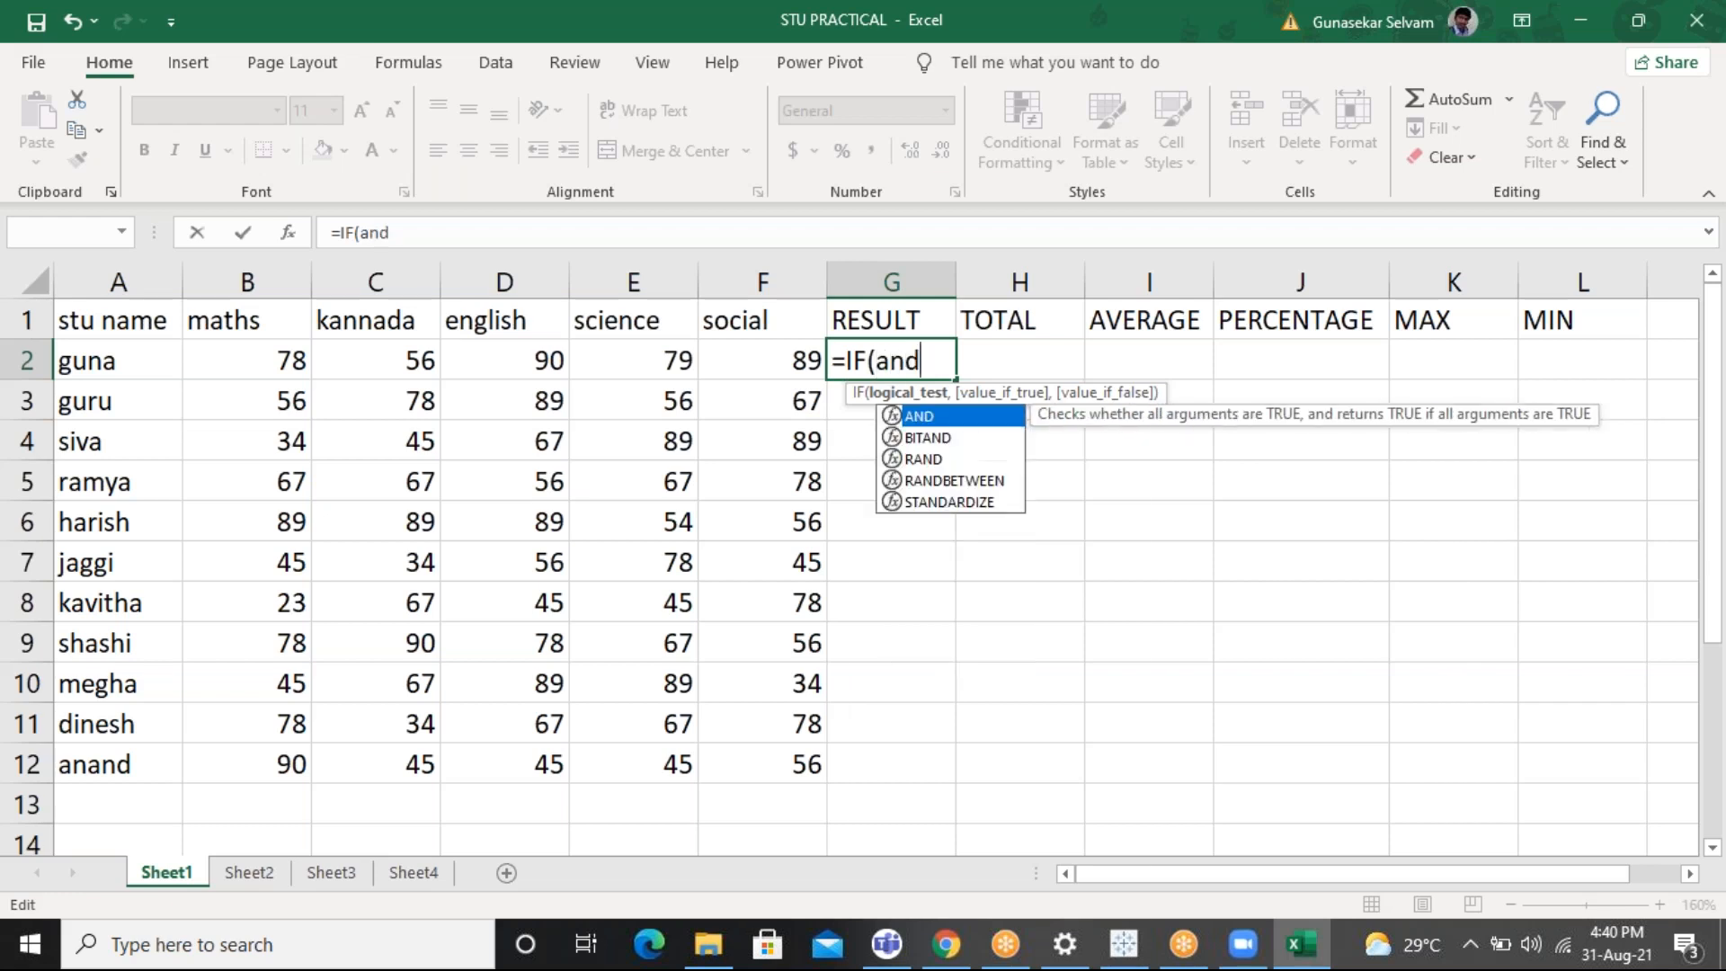
{"action": "key", "text": "Tab"}
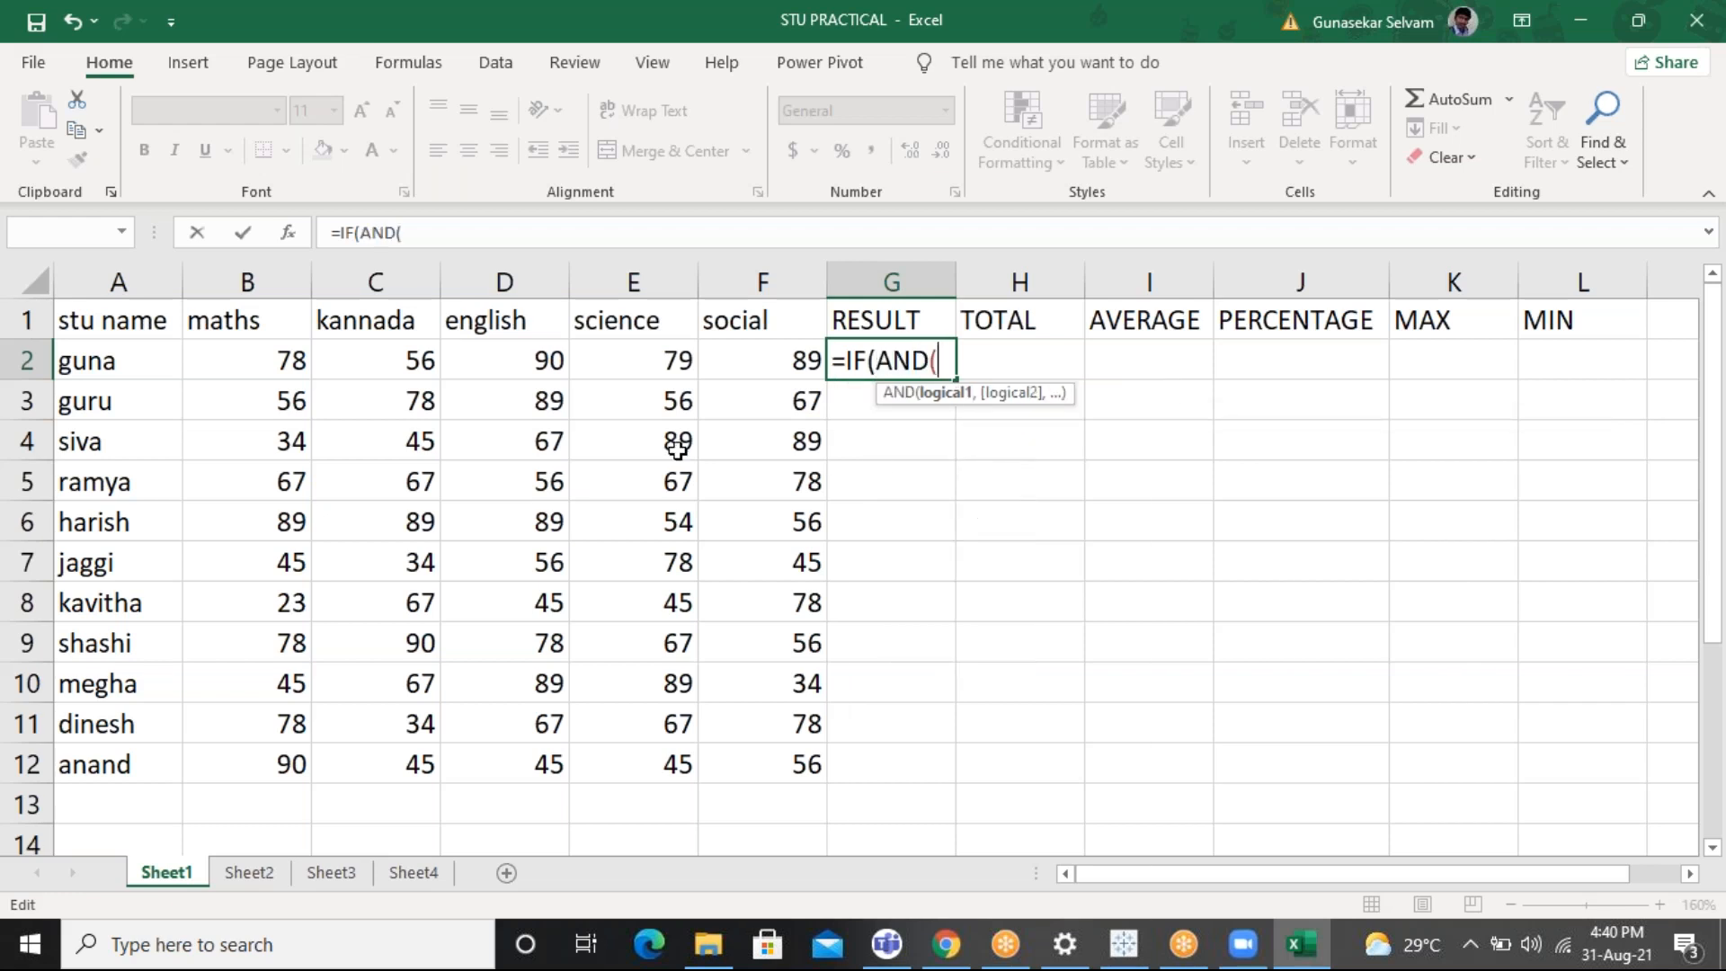
{"action": "left_click", "coordinate": [258, 360]}
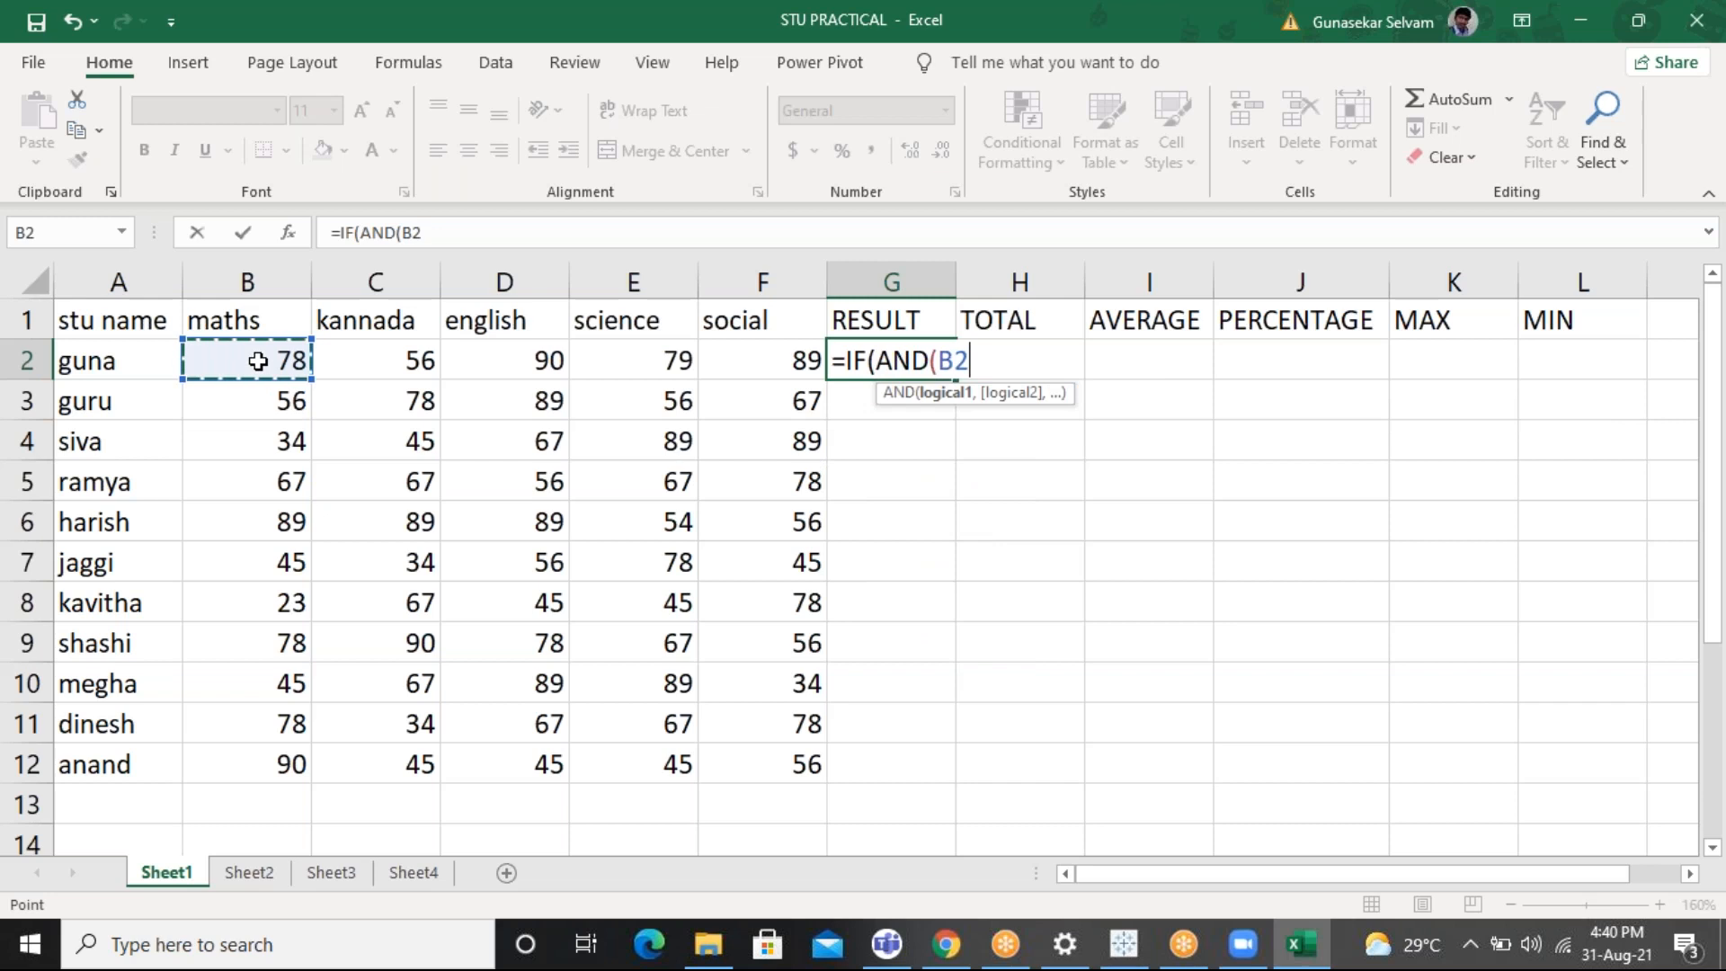
{"action": "type", "text": ">="}
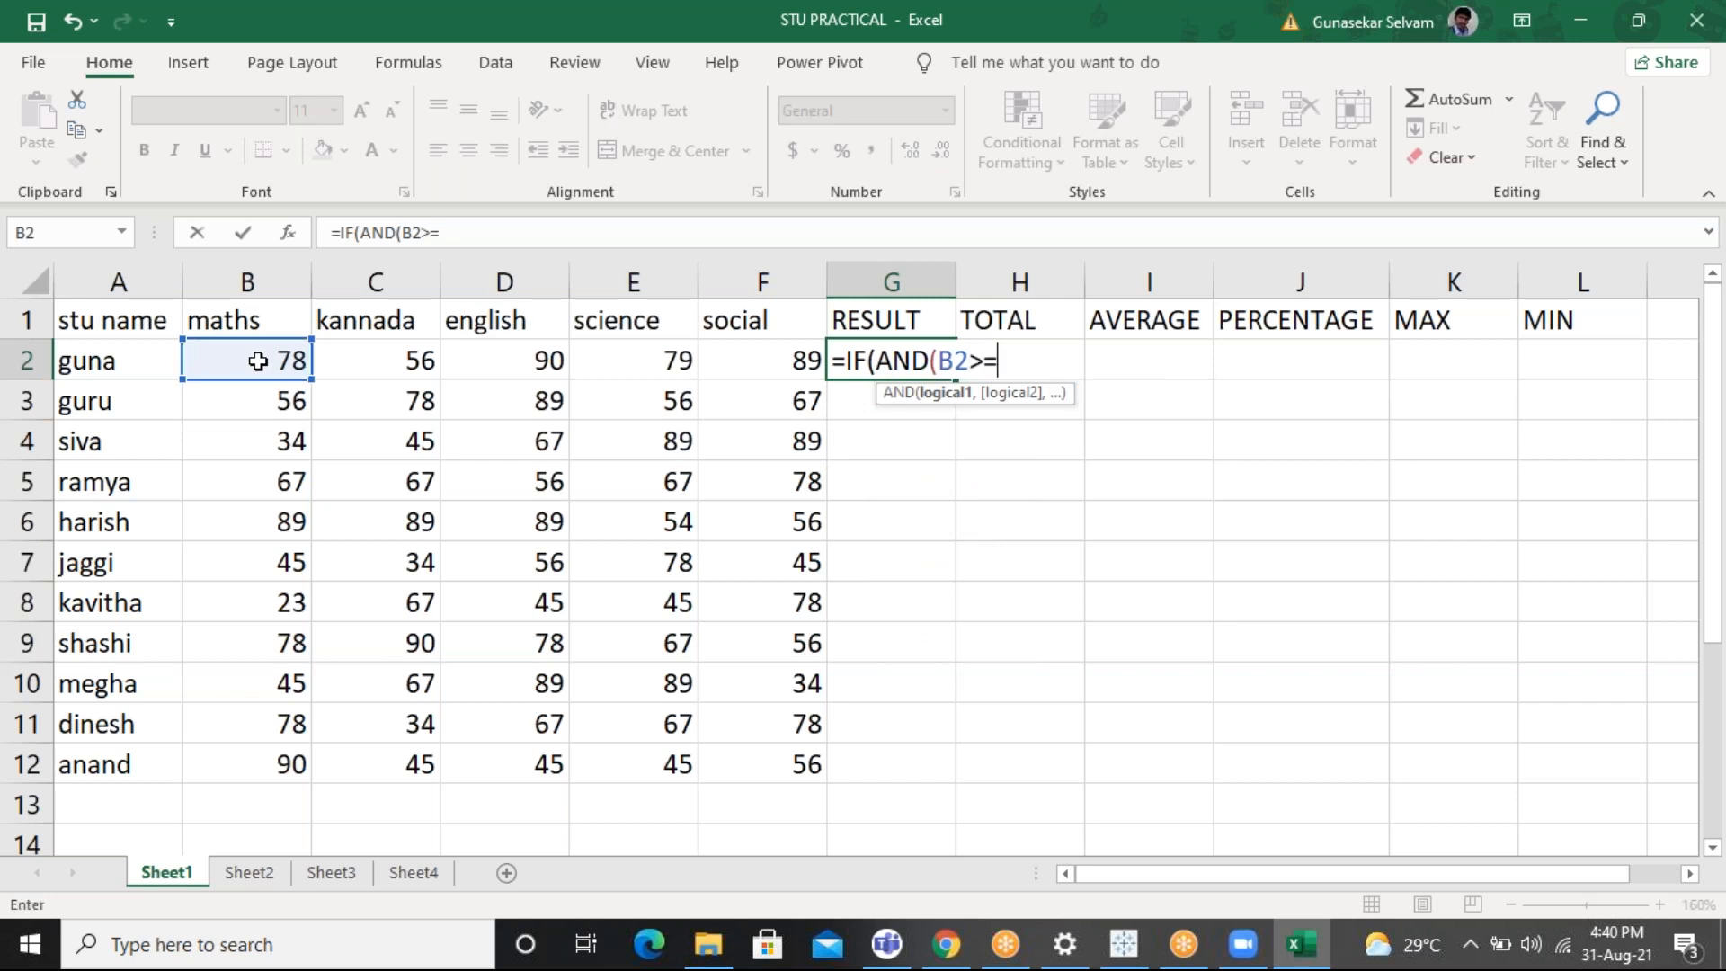
{"action": "type", "text": "35"}
{"action": "key", "text": "BackSpace"}
{"action": "key", "text": "BackSpace"}
{"action": "key", "text": "BackSpace"}
{"action": "key", "text": "BackSpace"}
{"action": "key", "text": "BackSpace"}
{"action": "key", "text": "BackSpace"}
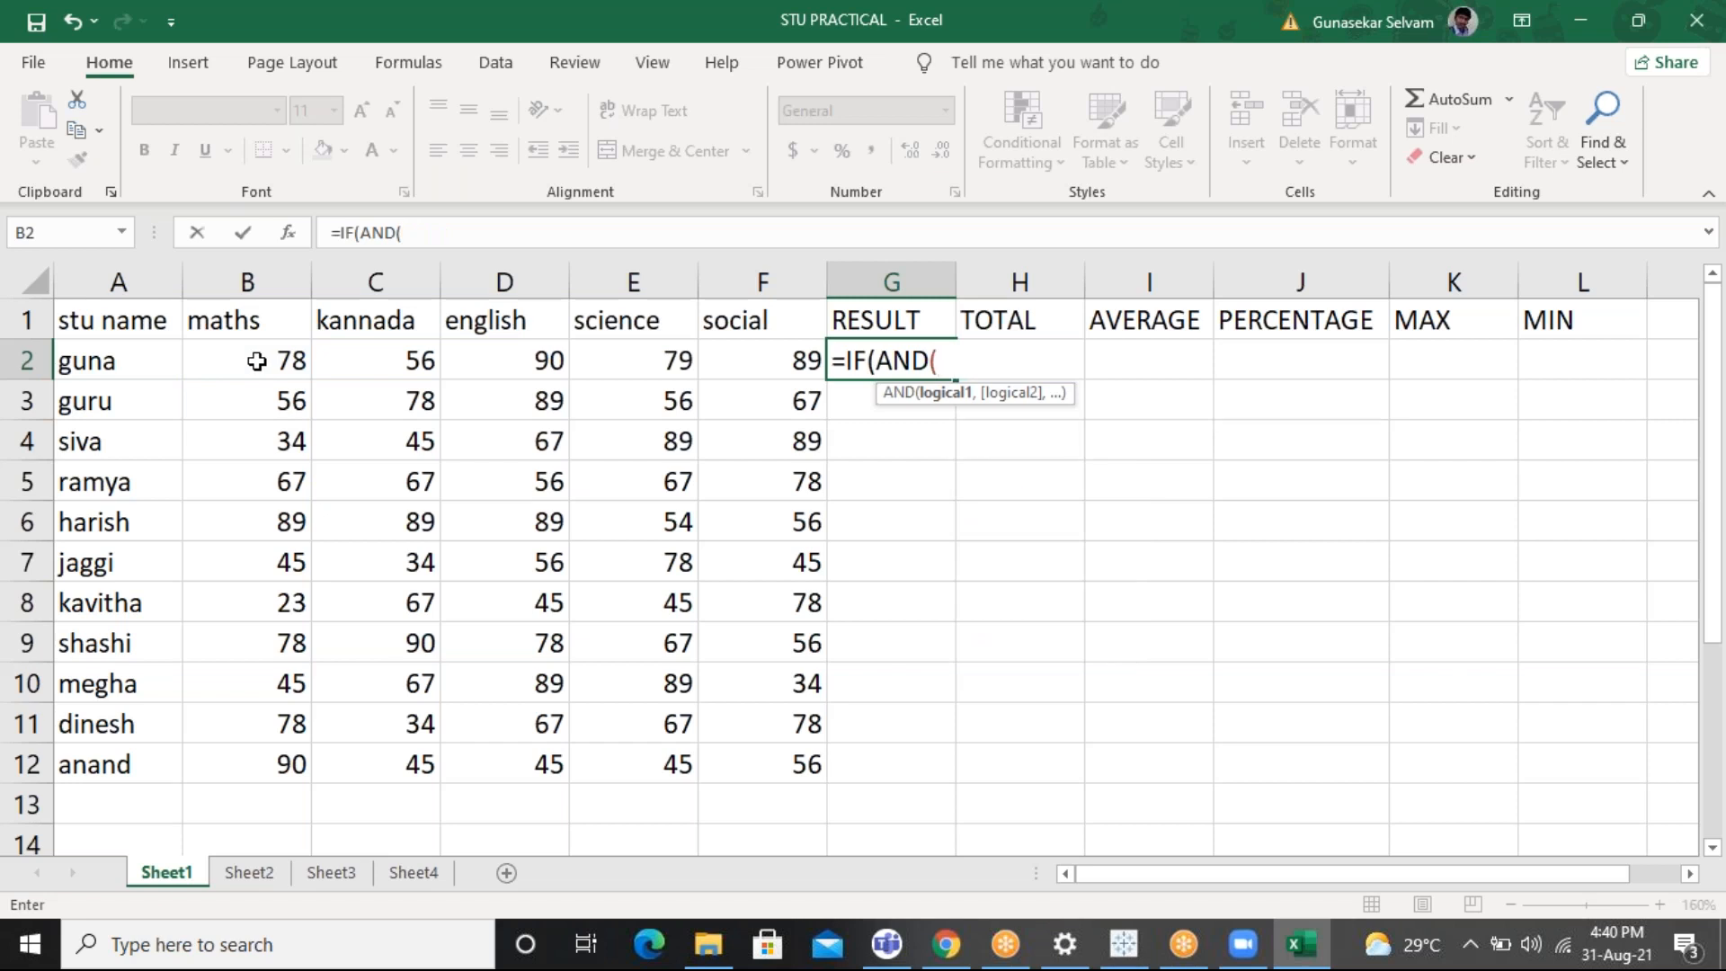
Add B2>=35 as the first AND condition for the maths mark
{"action": "left_click_drag", "start_coordinate": [257, 360], "coordinate": [790, 368]}
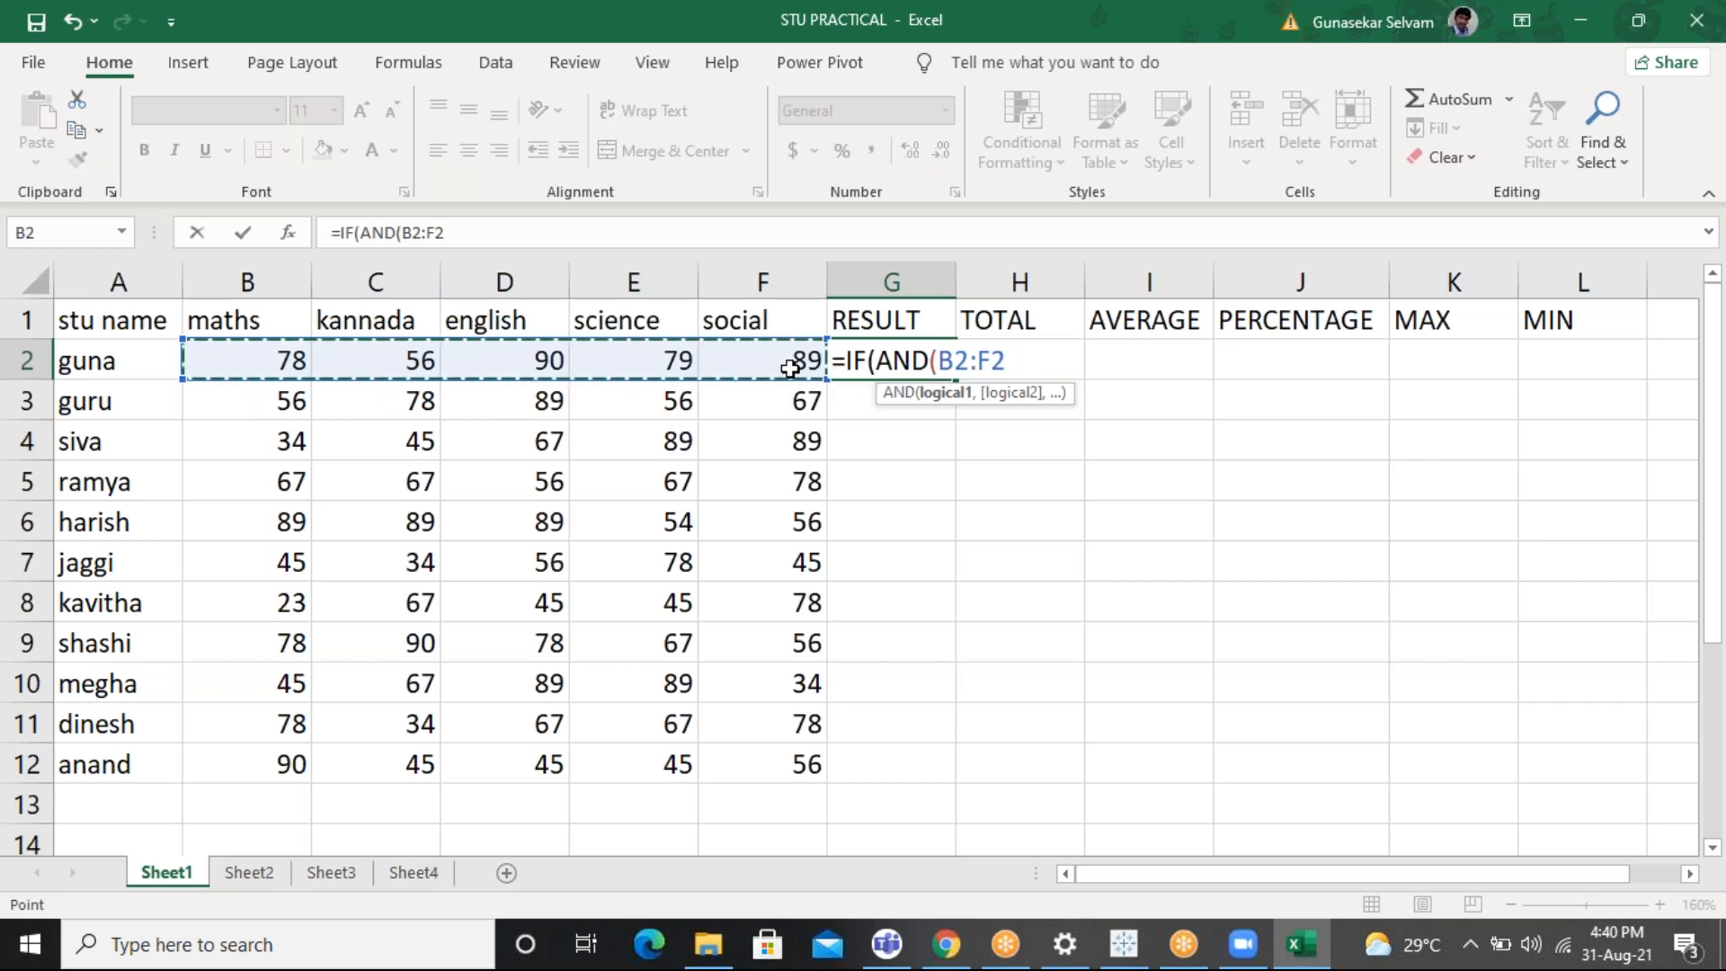
{"action": "key", "text": "BackSpace"}
{"action": "key", "text": "BackSpace"}
{"action": "key", "text": "BackSpace"}
{"action": "type", "text": ">=35,"}
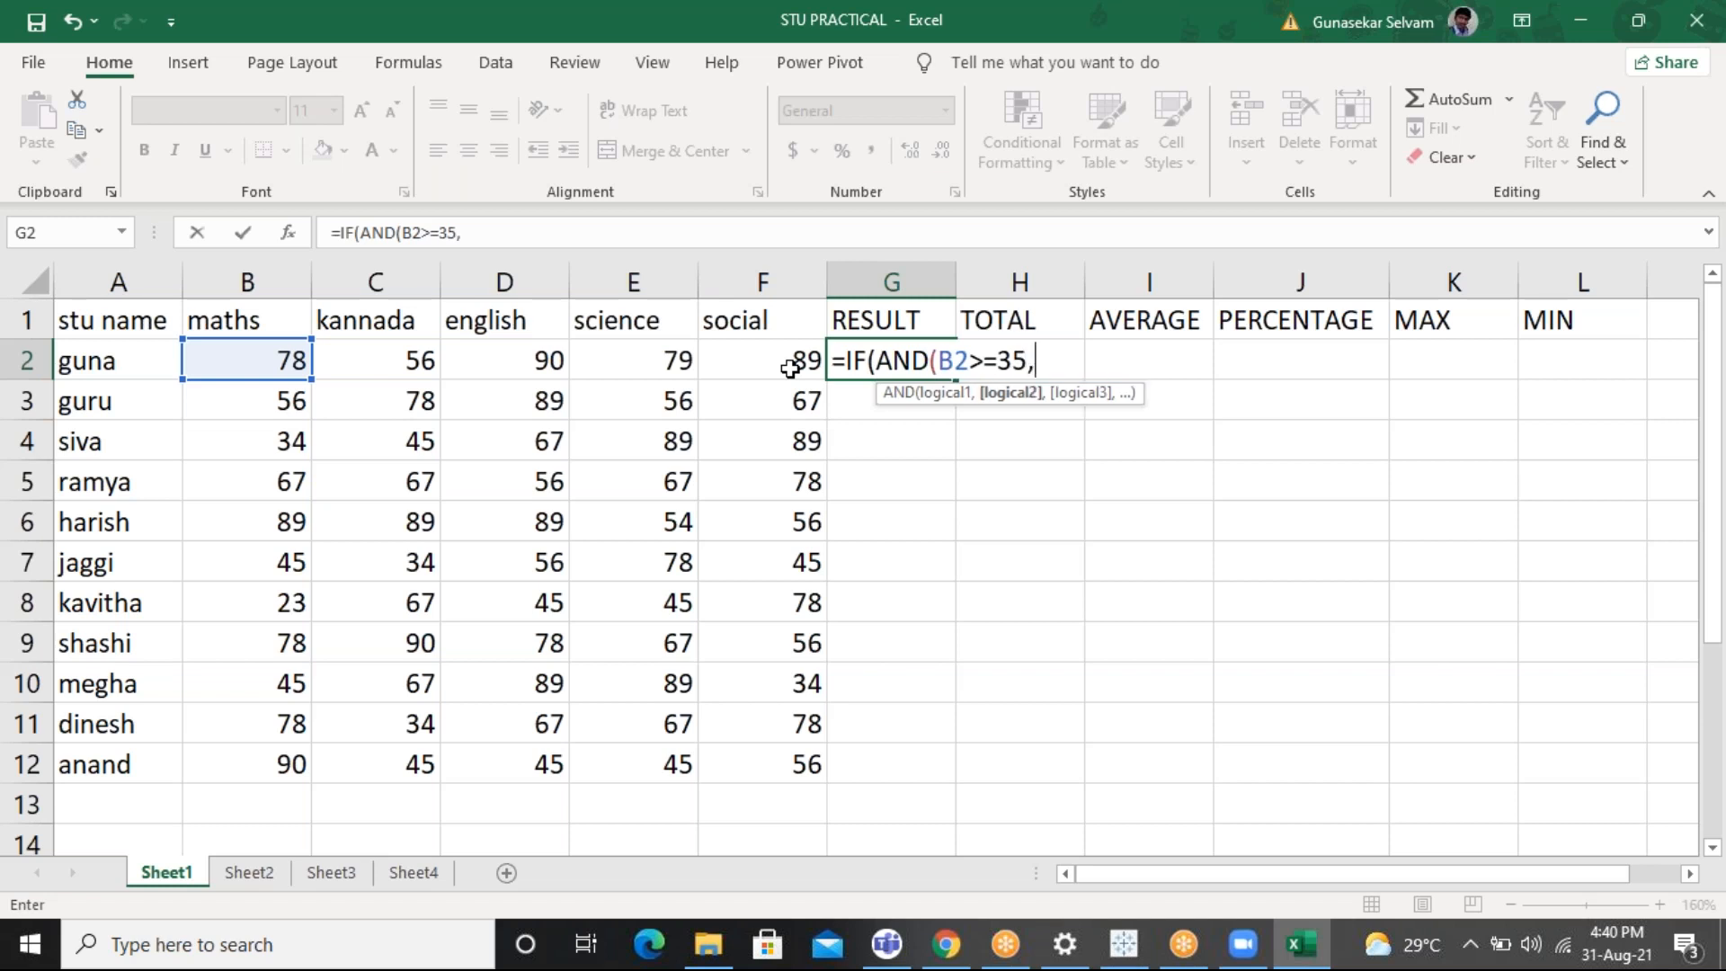
Add C2>=35 as the second AND condition for the kannada mark
{"action": "left_click", "coordinate": [374, 359]}
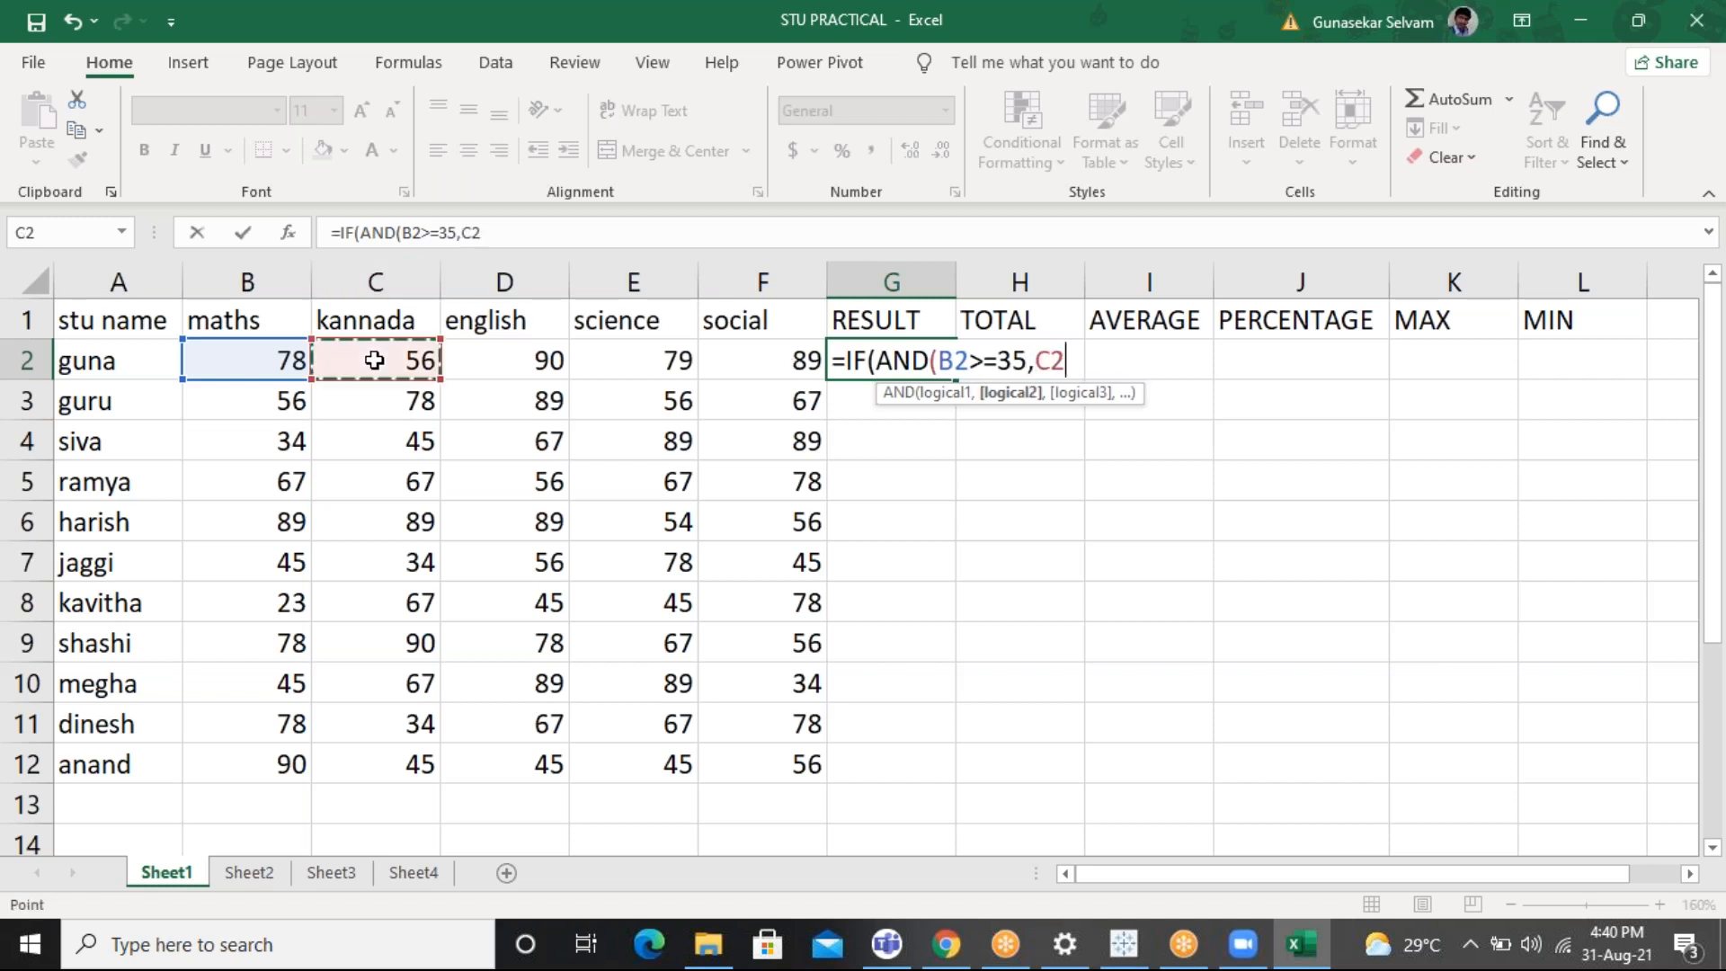
{"action": "type", "text": ","}
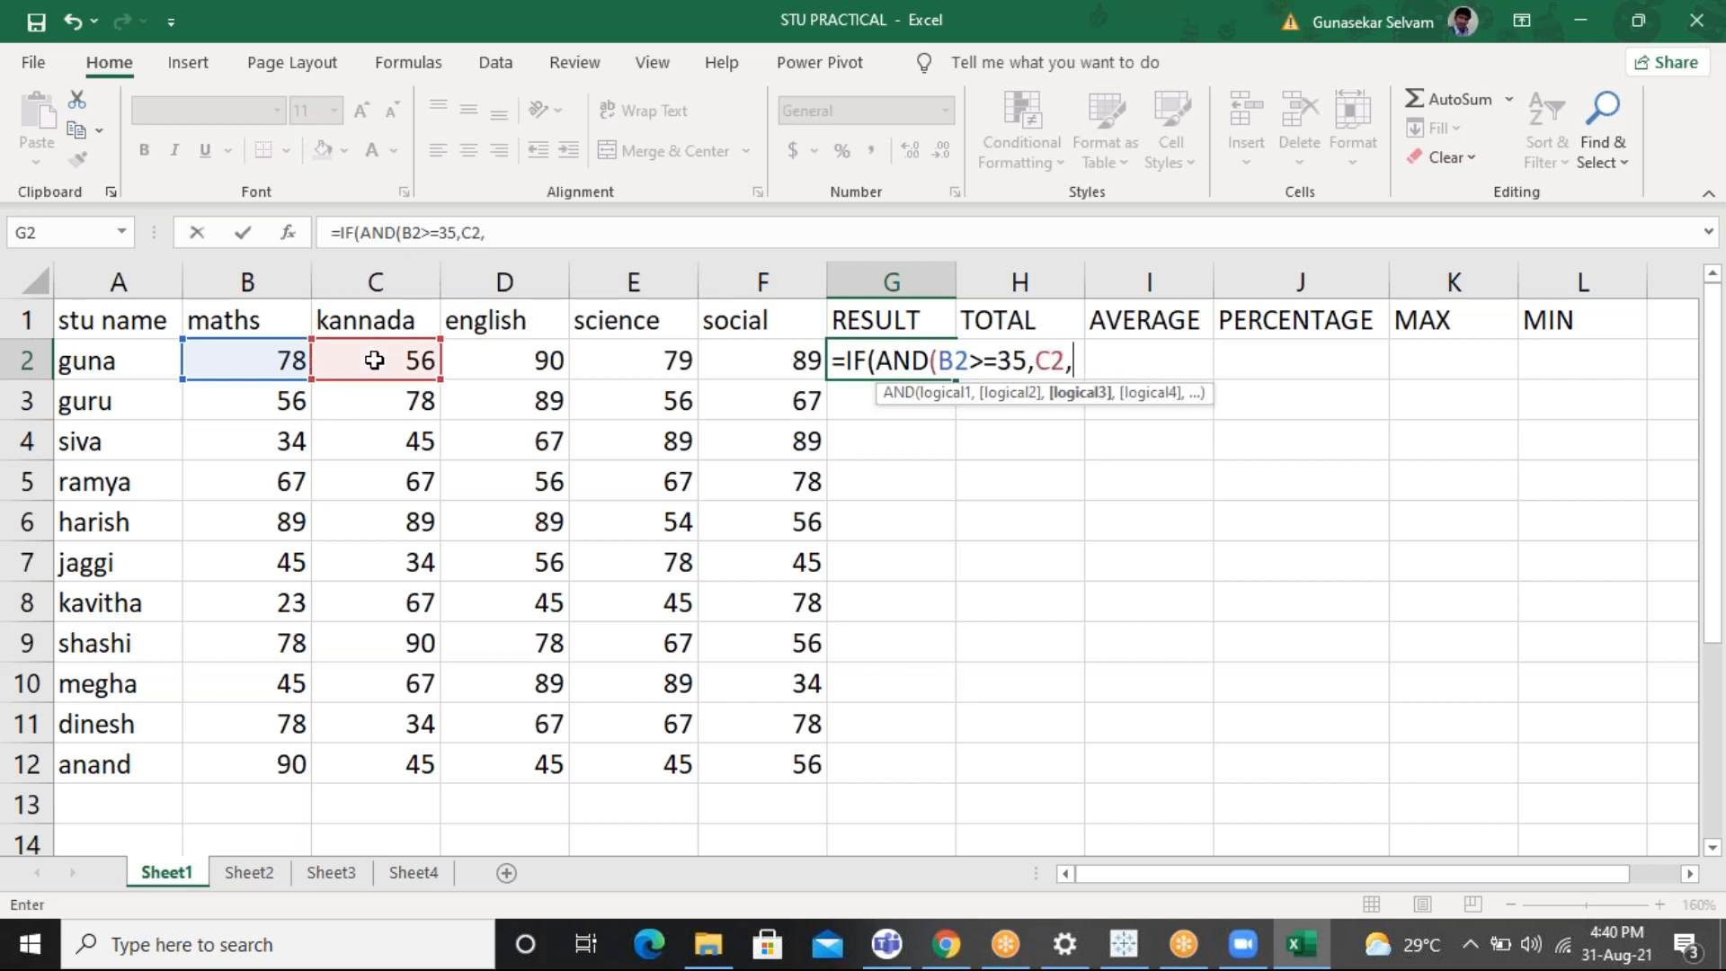
{"action": "key", "text": "BackSpace"}
{"action": "type", "text": ">="}
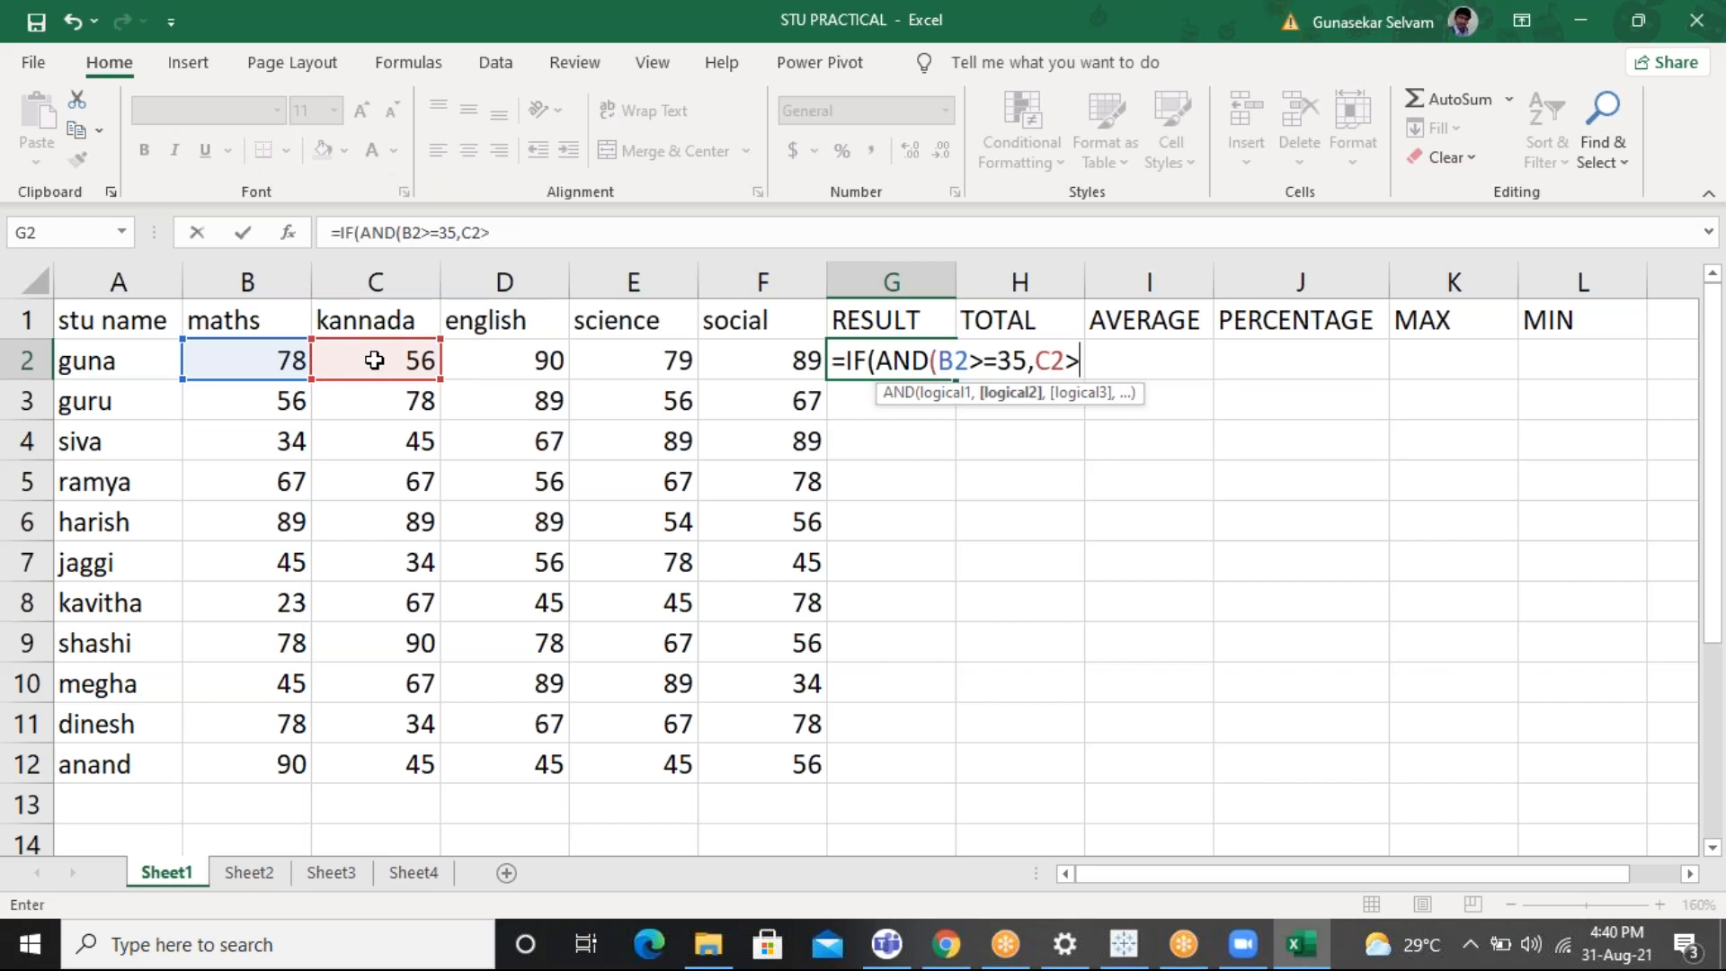
{"action": "type", "text": "35,"}
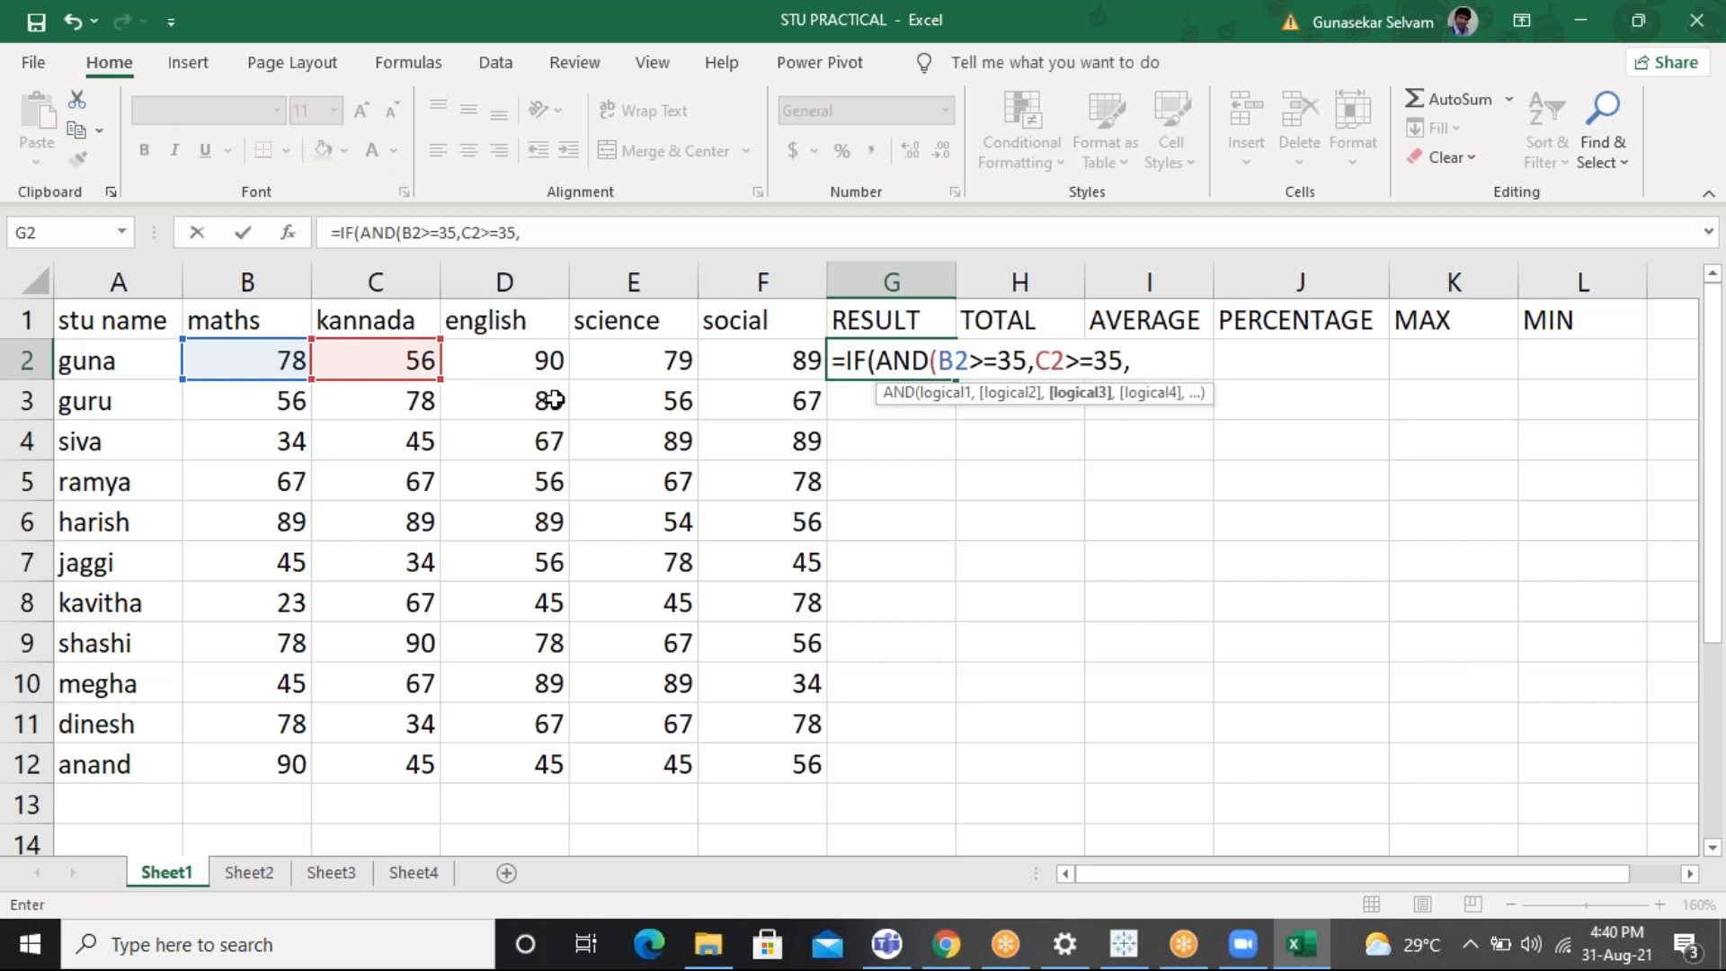
Add the conditions D2>=35, E2>=35 and F2>=35 for english, science and social, and close the AND function
{"action": "left_click", "coordinate": [490, 358]}
{"action": "type", "text": ">=35,"}
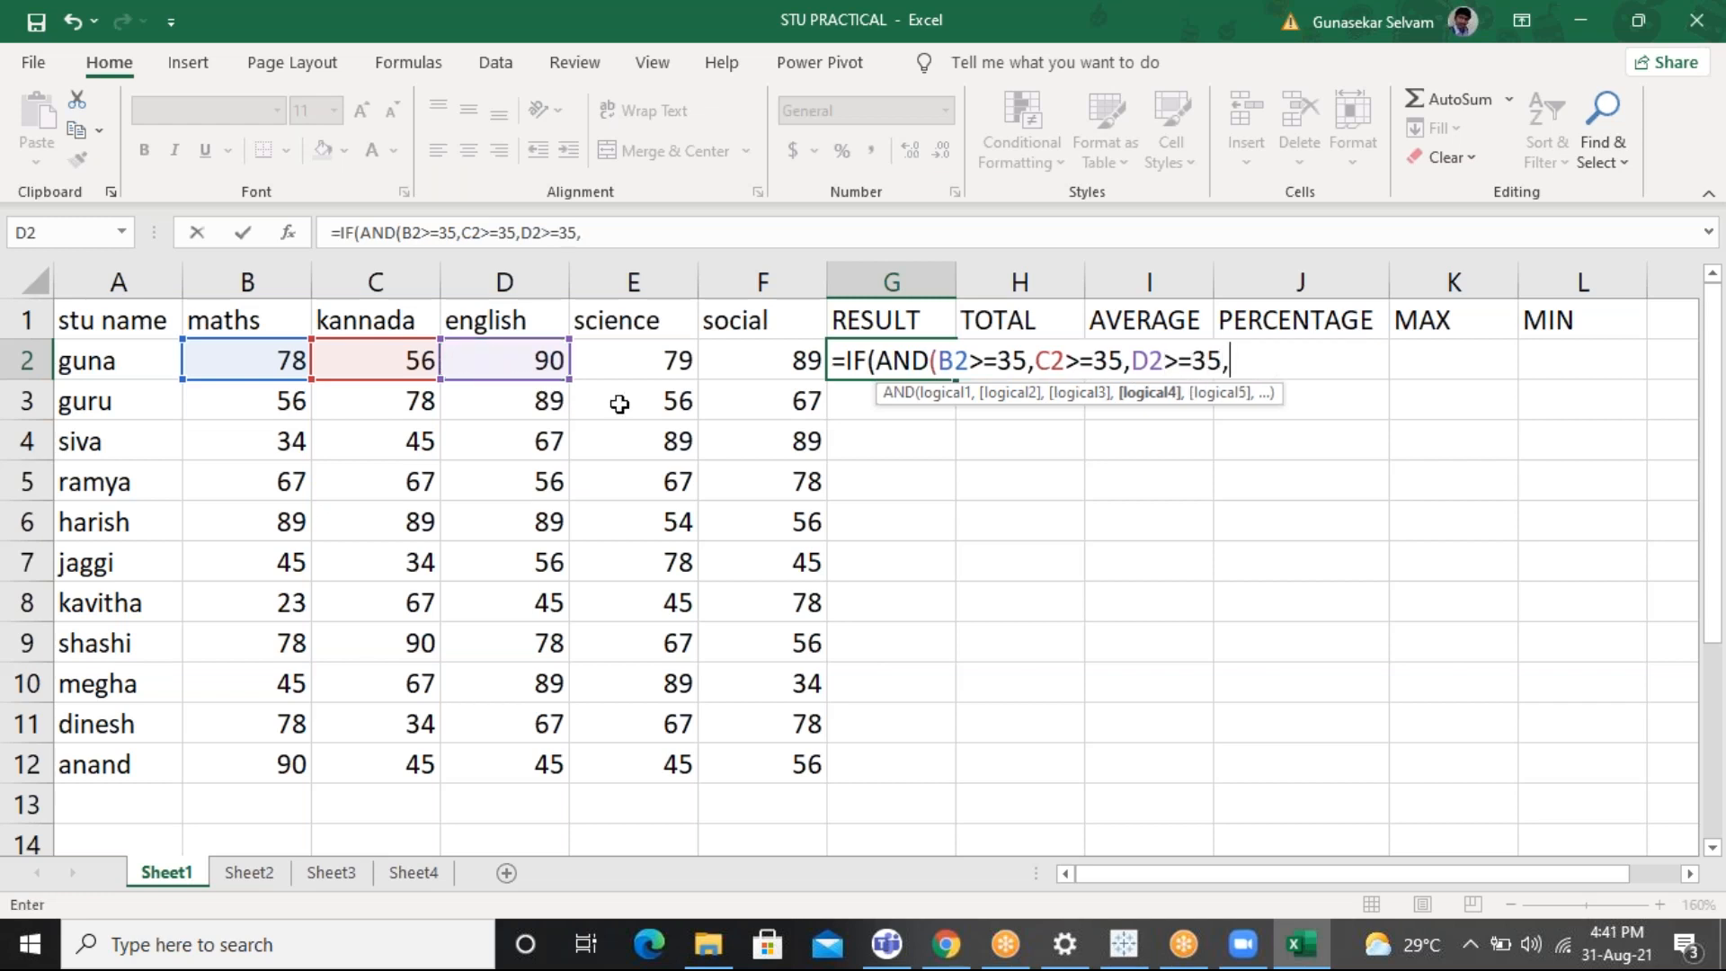
{"action": "left_click", "coordinate": [674, 360]}
{"action": "type", "text": ">=35,"}
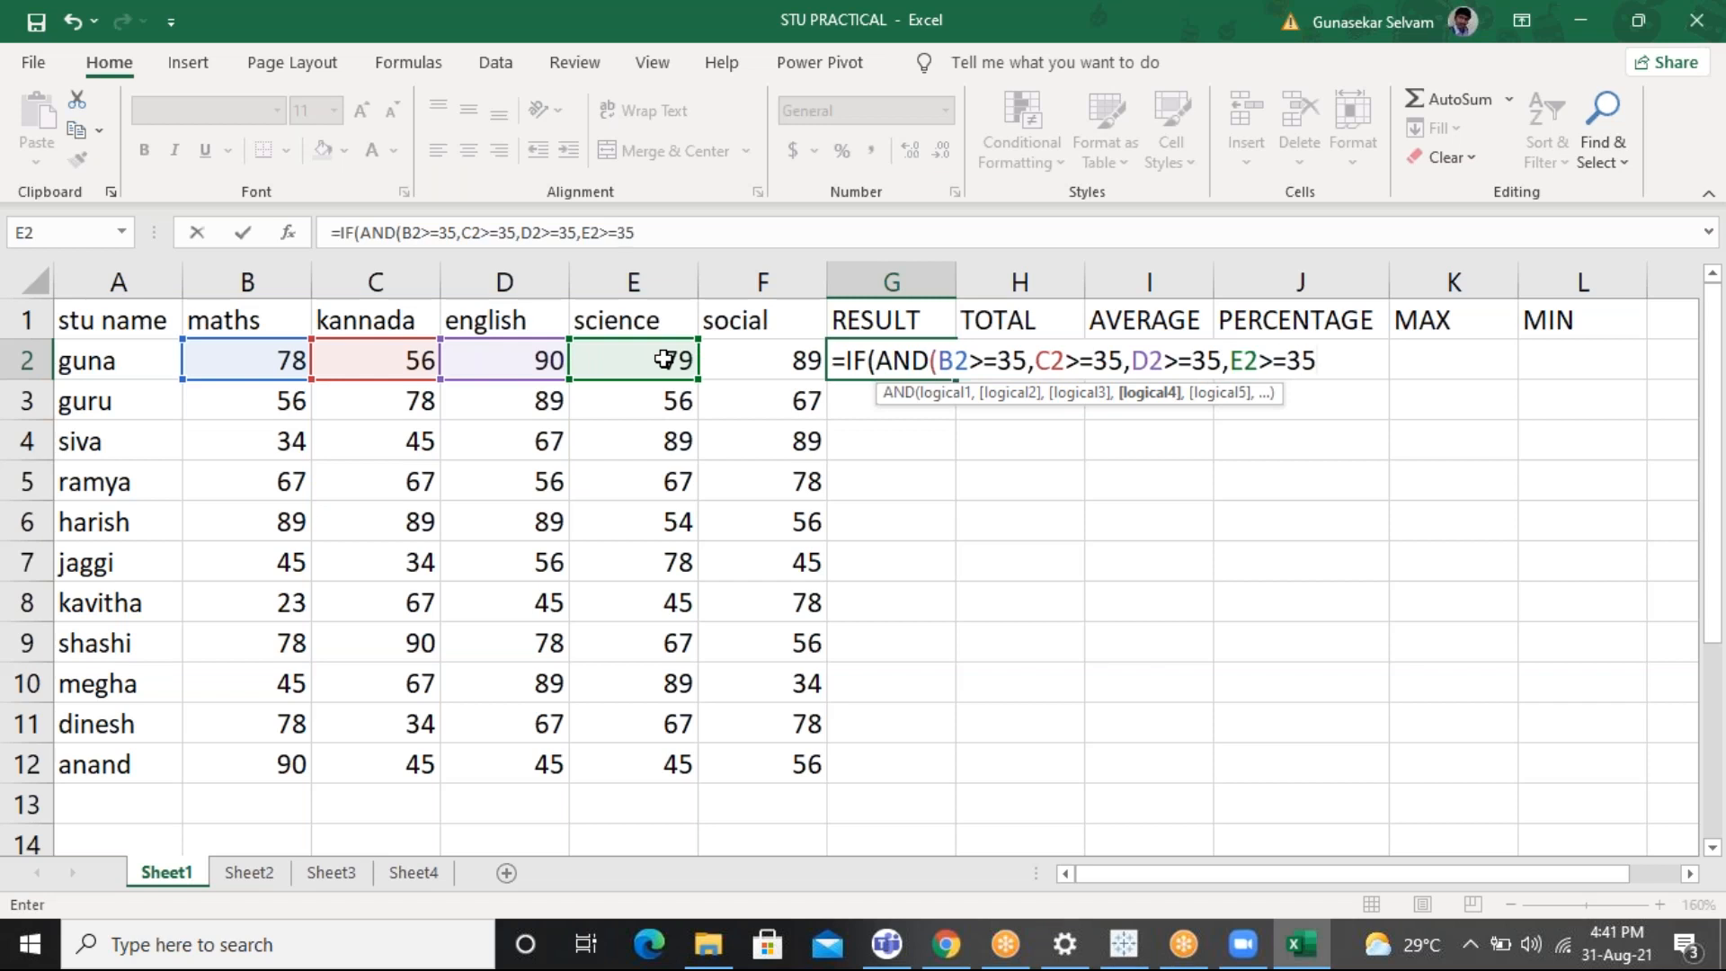
{"action": "left_click", "coordinate": [777, 350]}
{"action": "type", "text": ">=35)"}
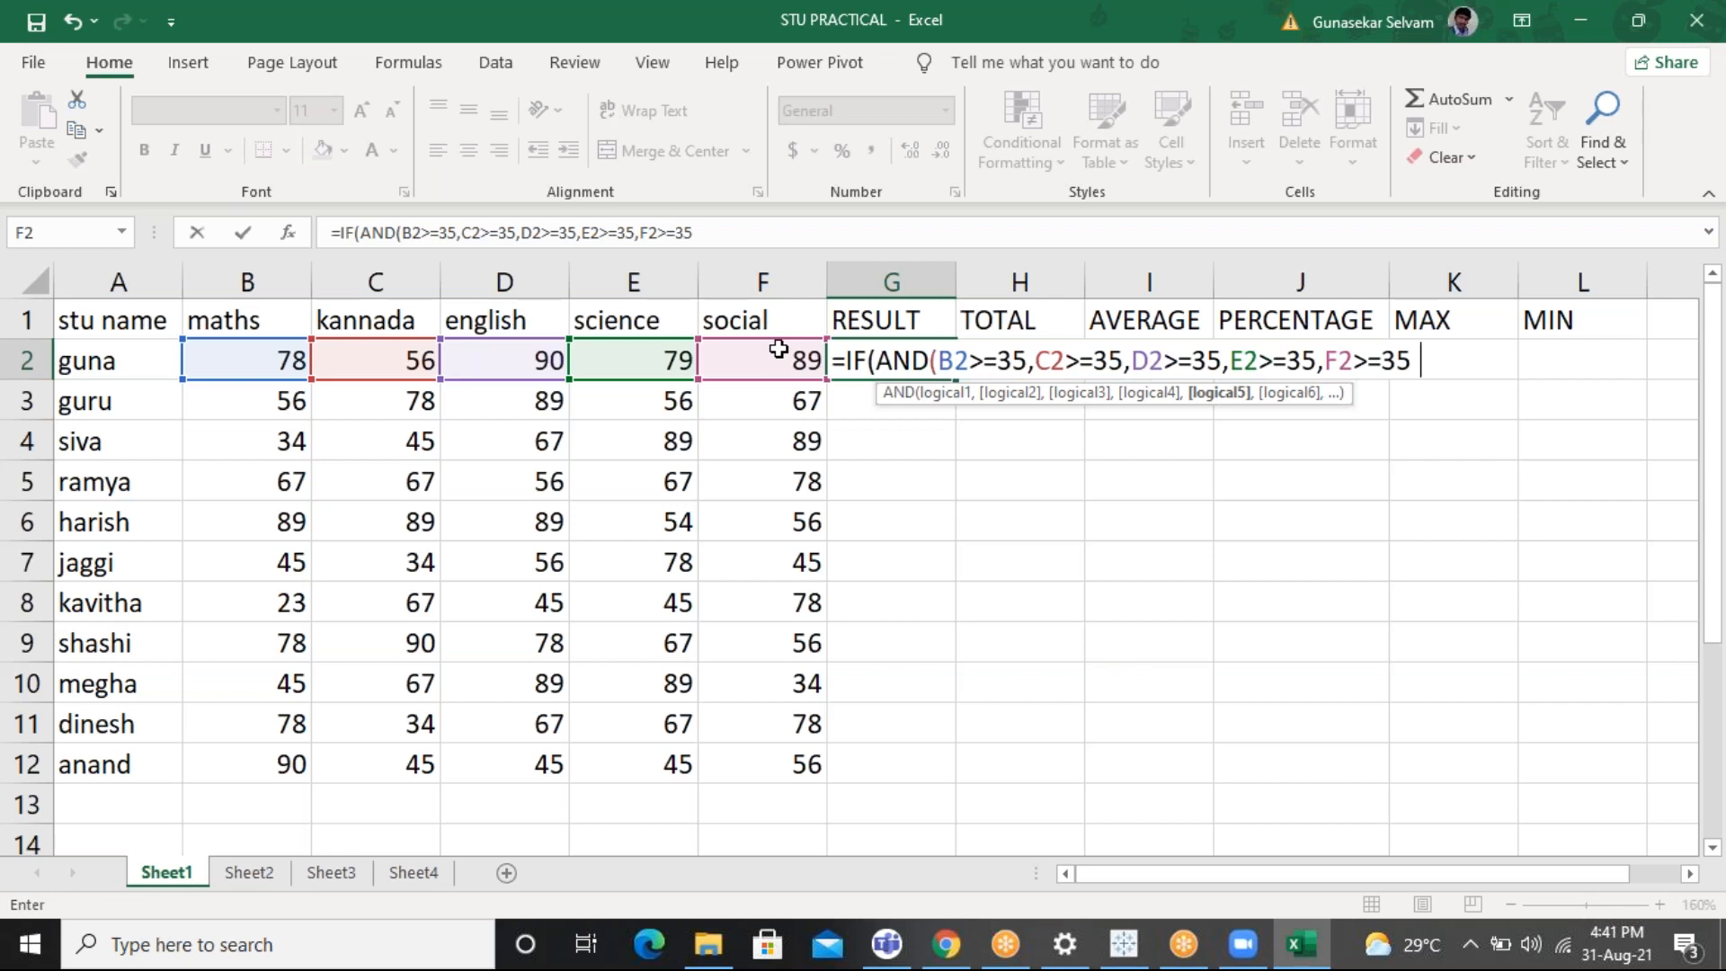
Complete the IF formula with "PASS" when true and "FAIL" when false, and fill it down the RESULT column to row 12
{"action": "type", "text": ","}
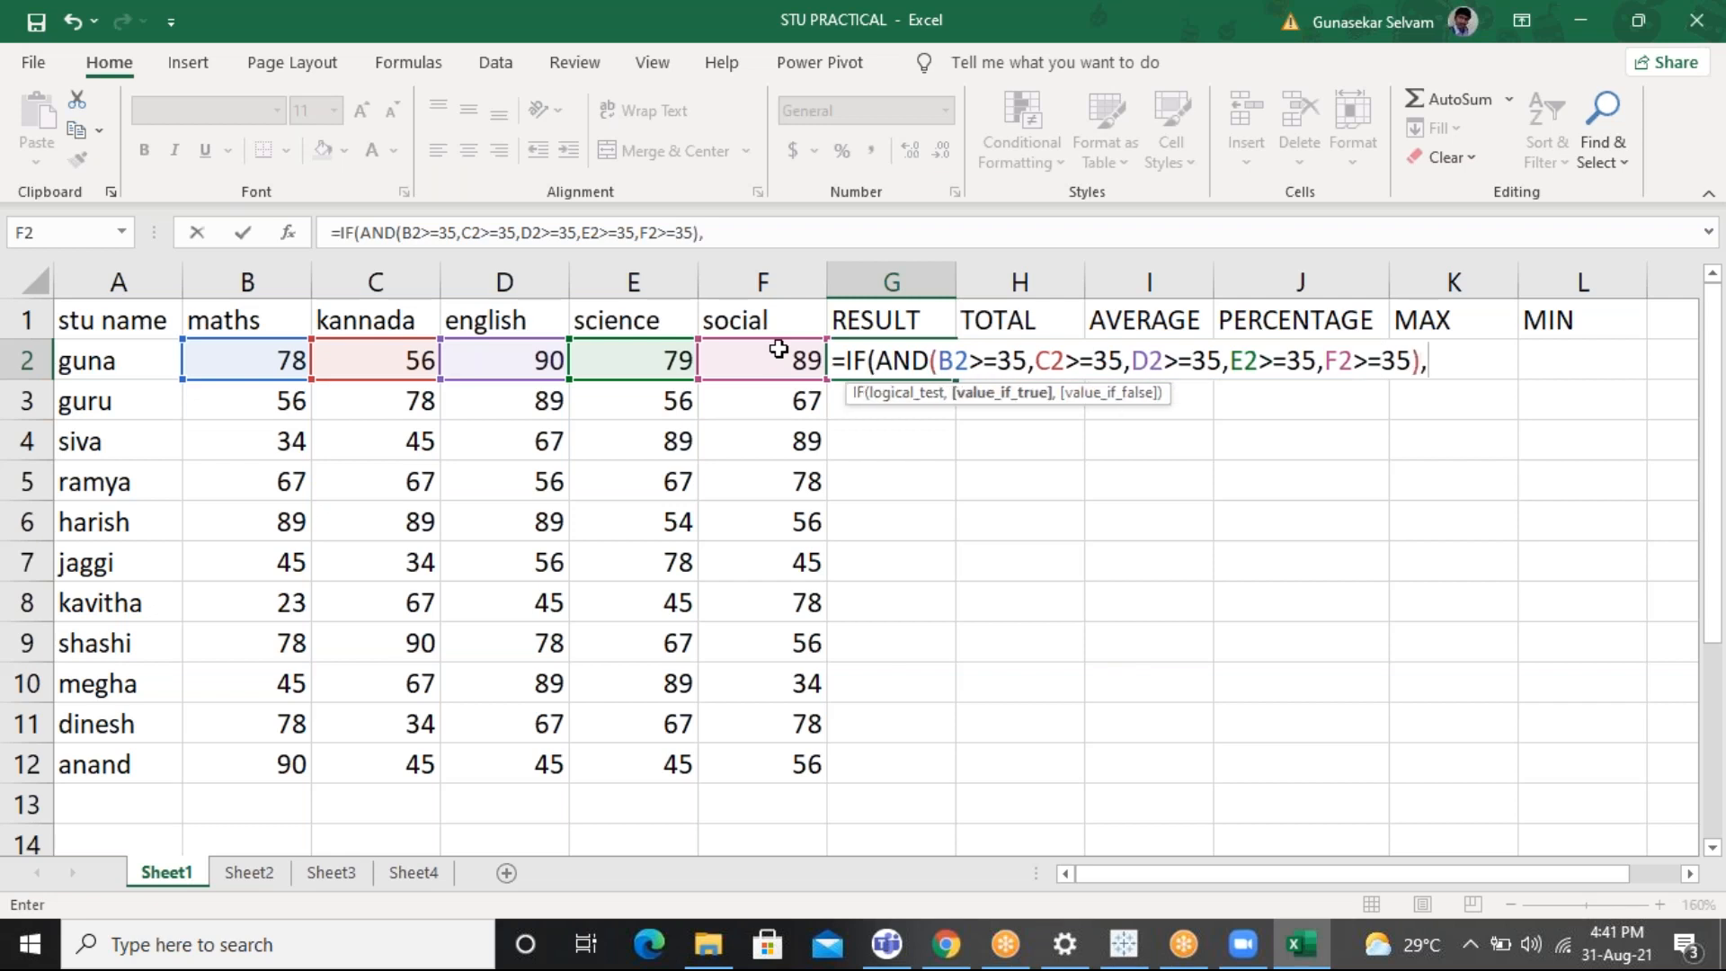
{"action": "type", "text": "\"PASS\","}
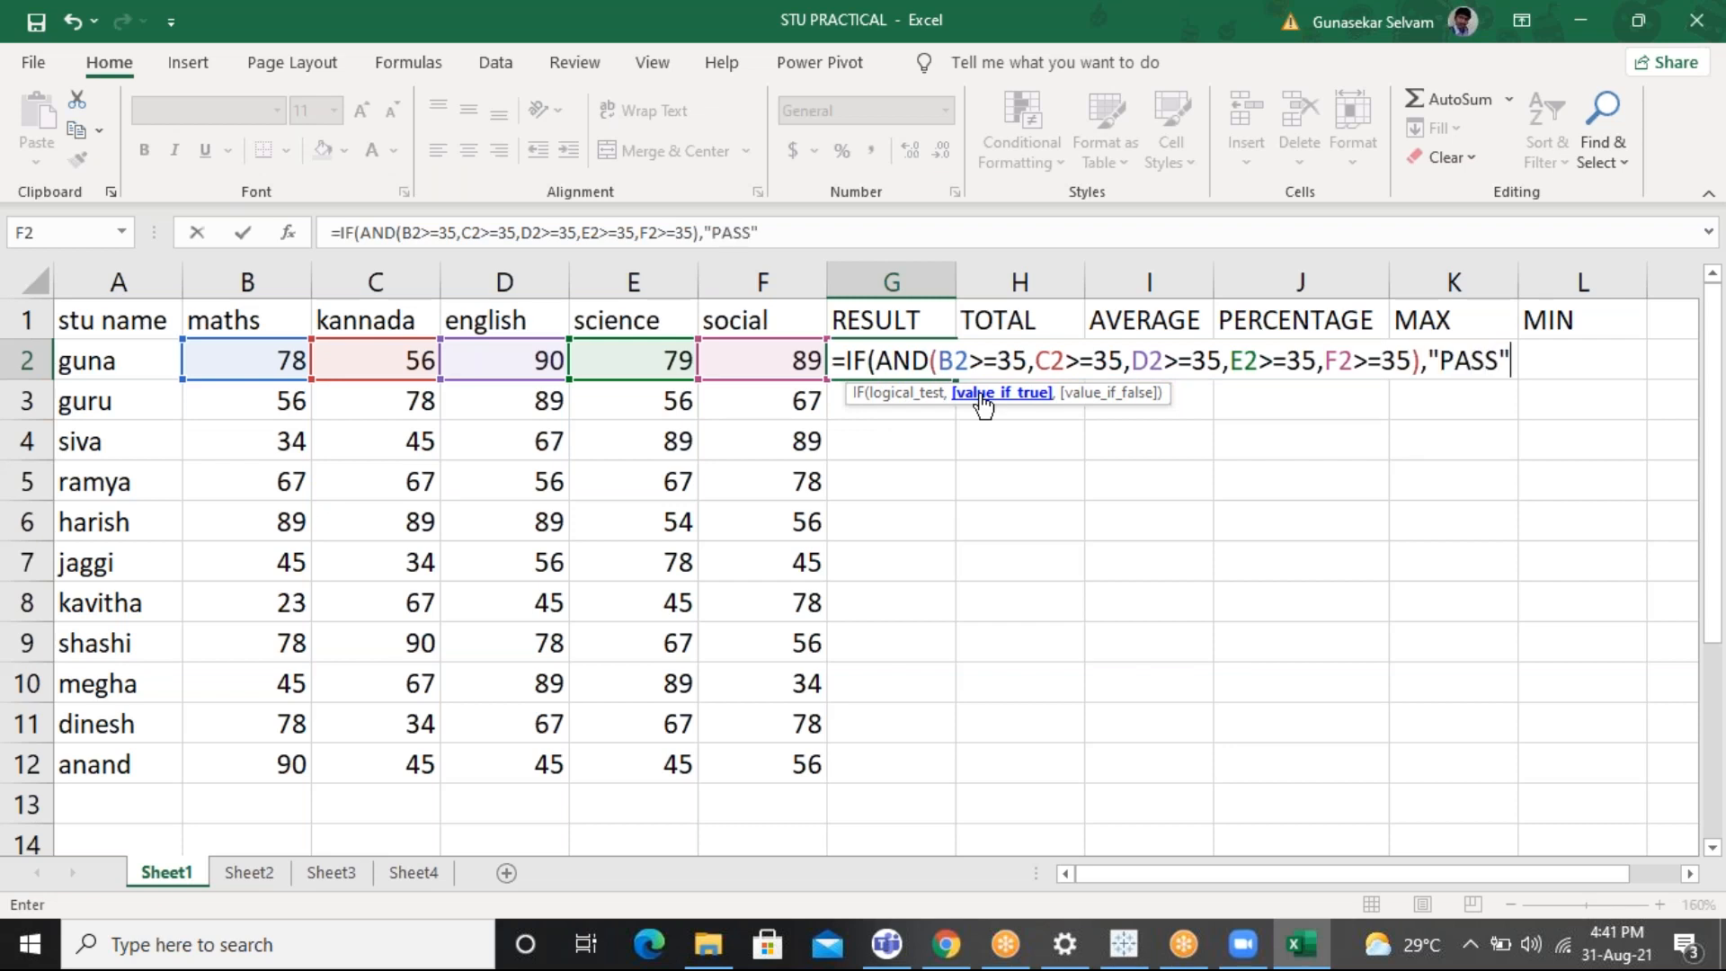
{"action": "type", "text": "\"F"}
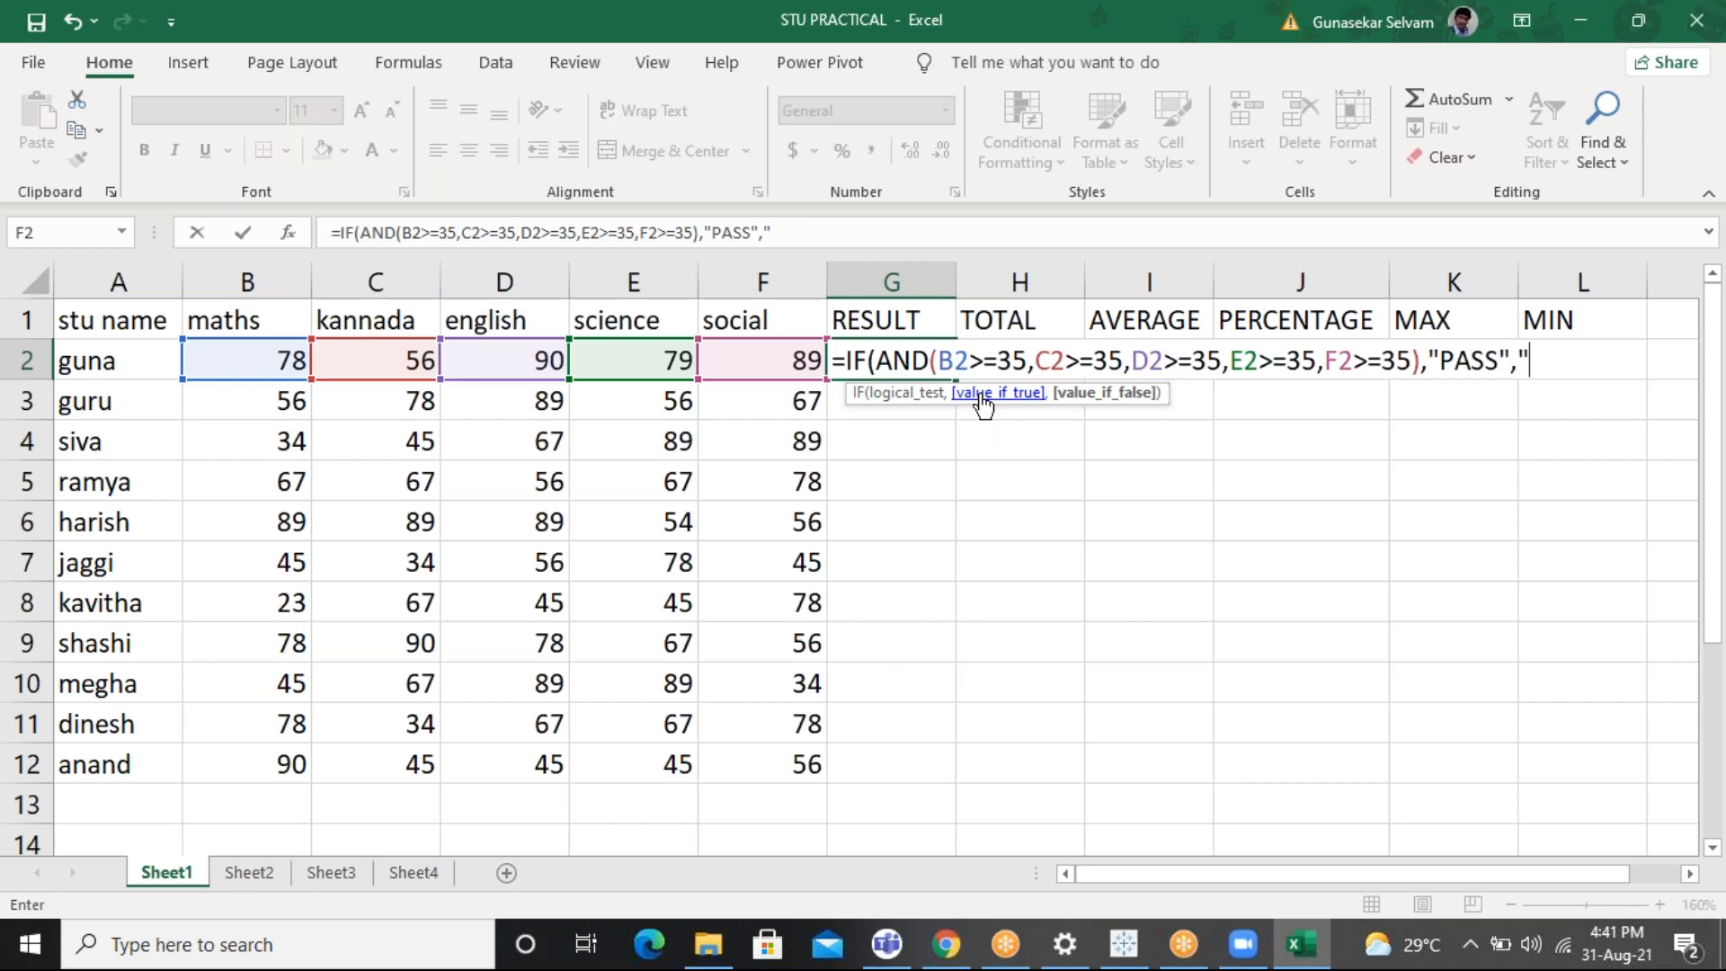
{"action": "type", "text": "AIL\")"}
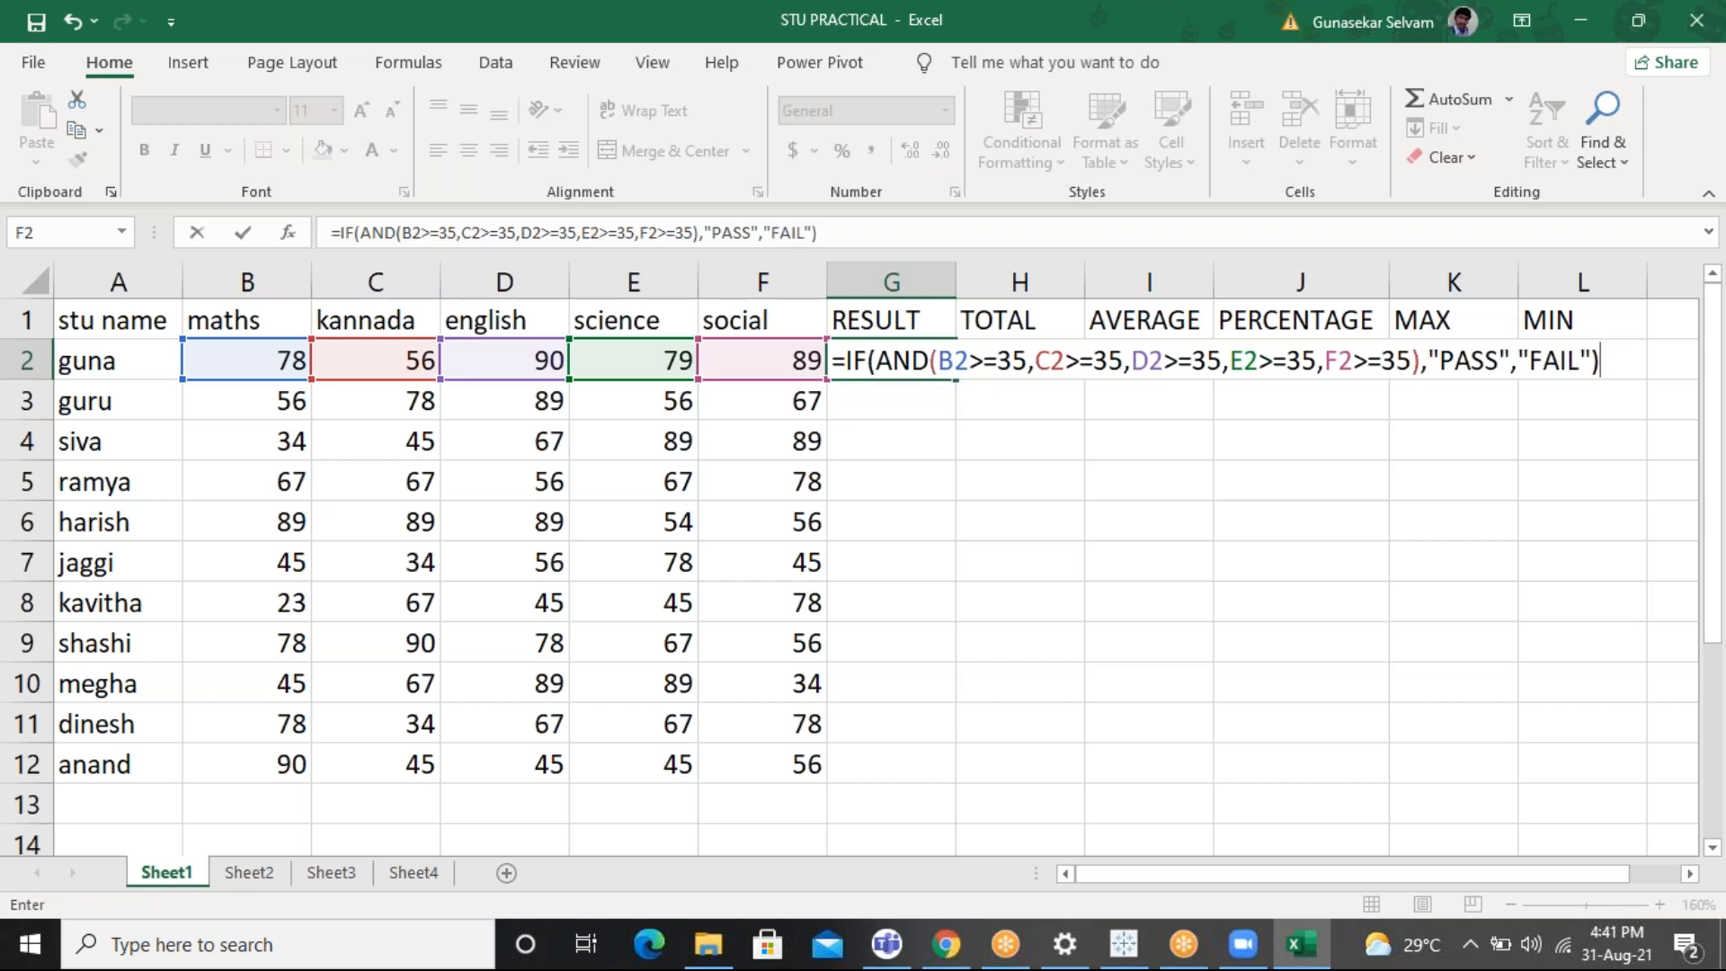
{"action": "key", "text": "Return"}
{"action": "left_click", "coordinate": [940, 354]}
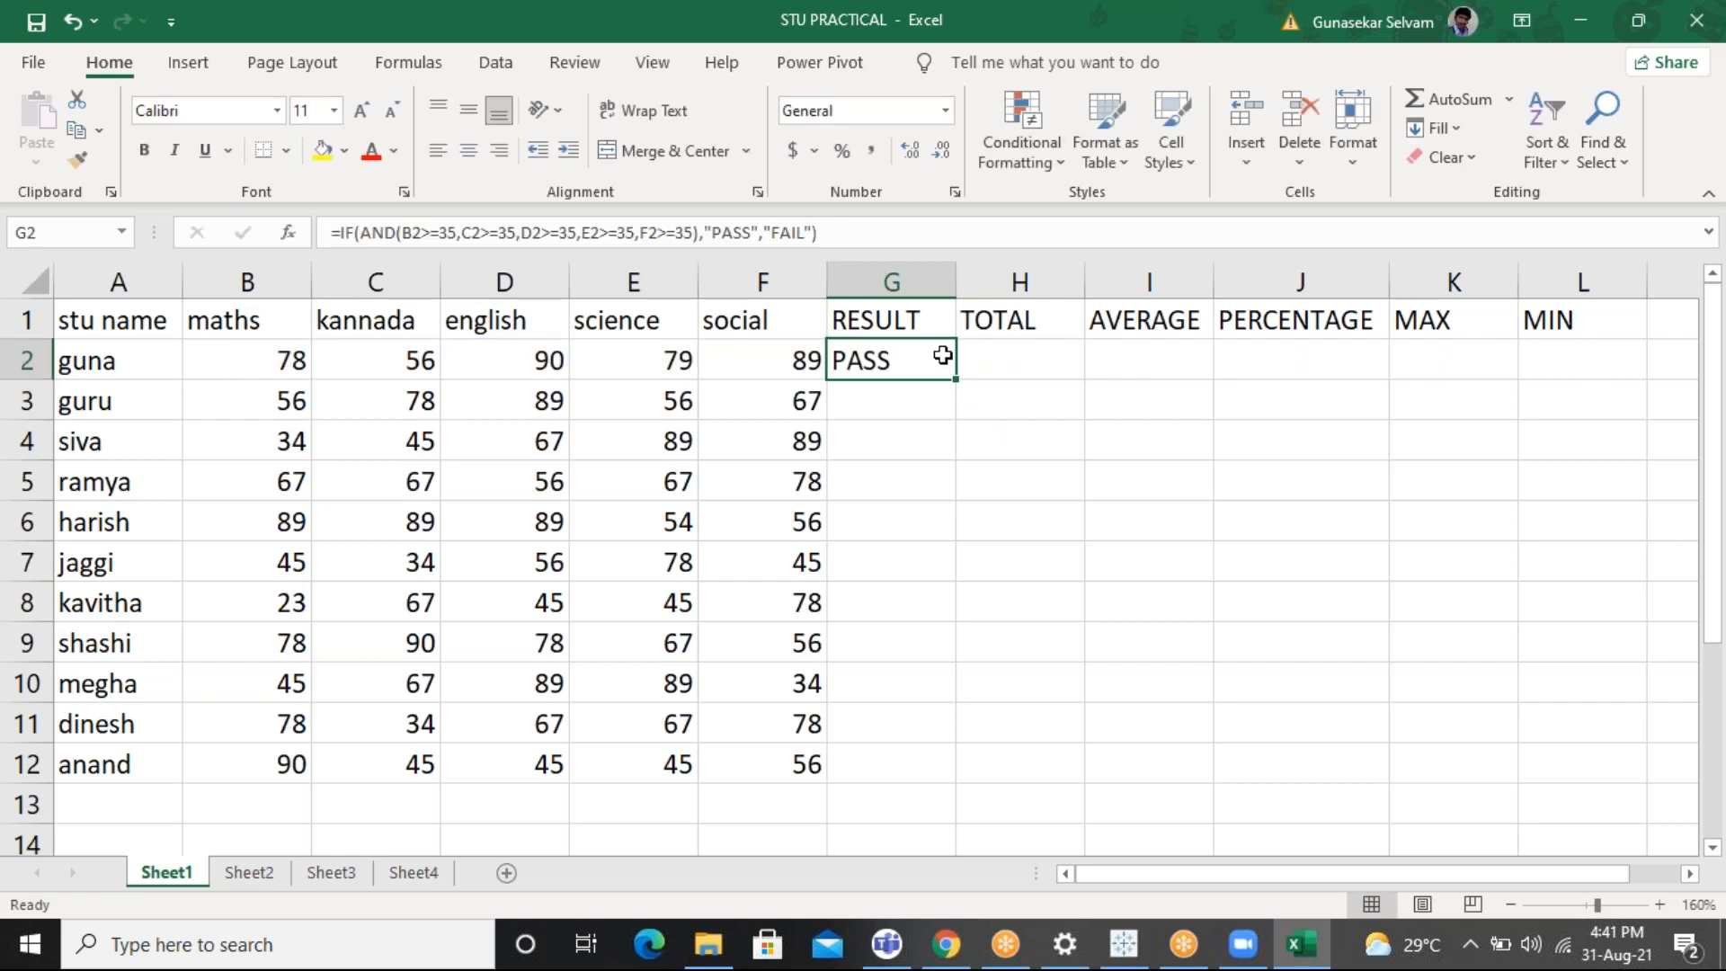
{"action": "double_click", "coordinate": [951, 380]}
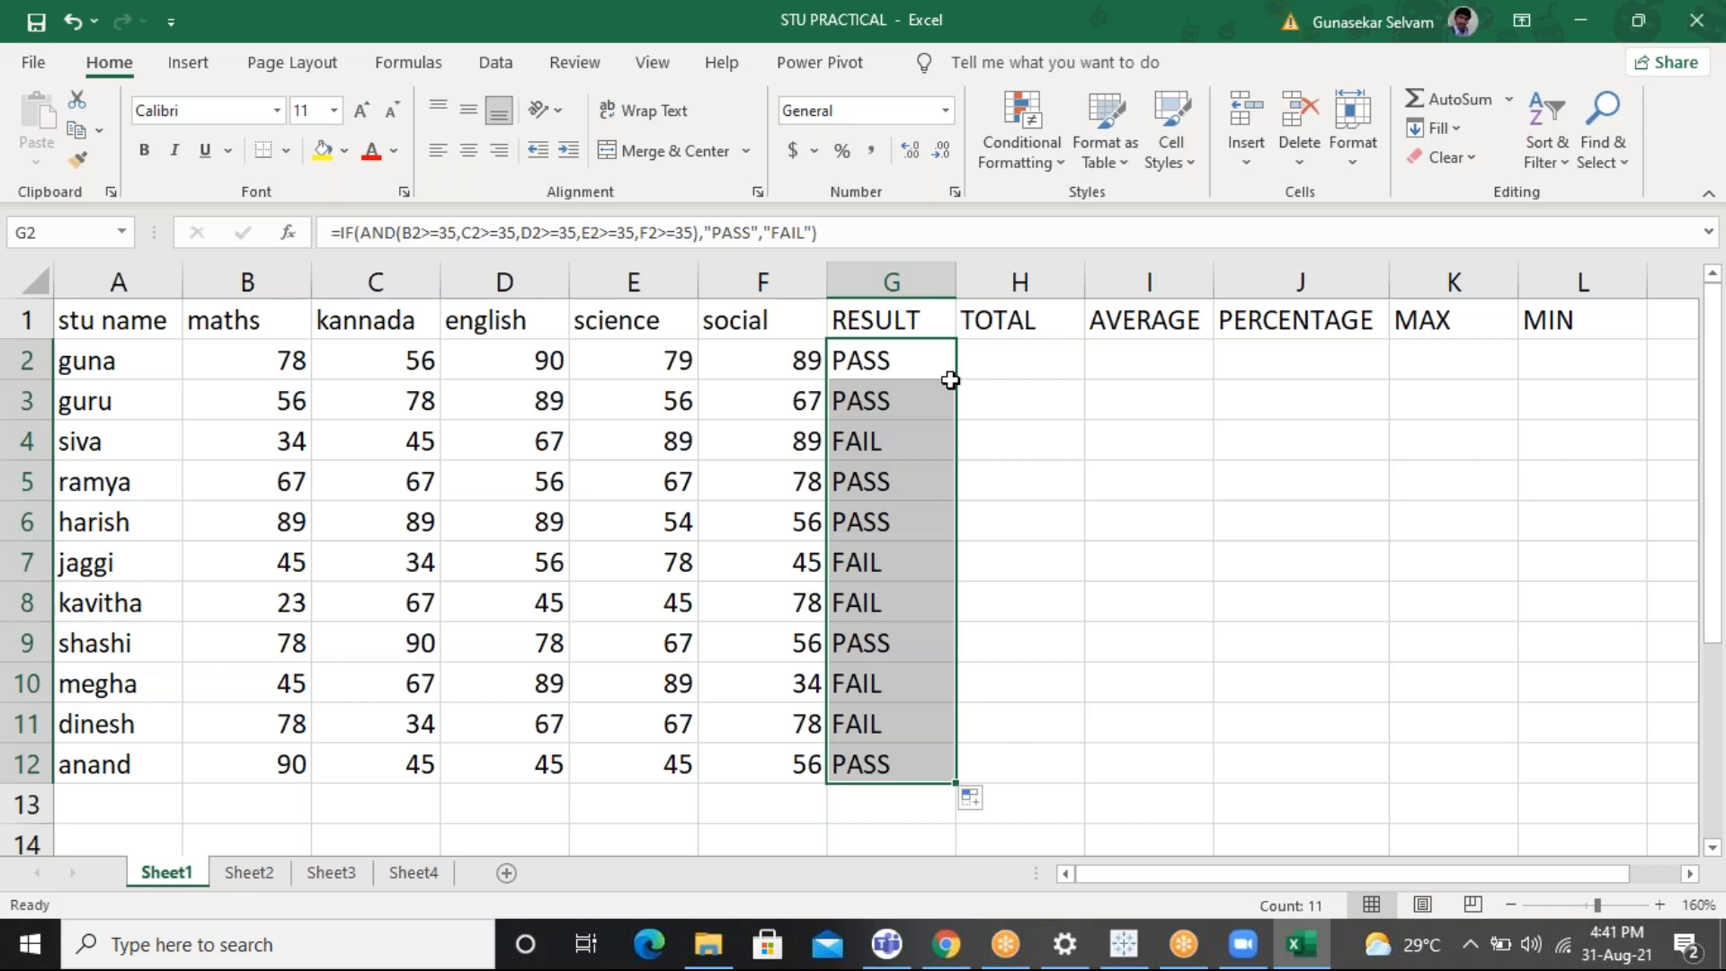
{"action": "left_click", "coordinate": [1010, 350]}
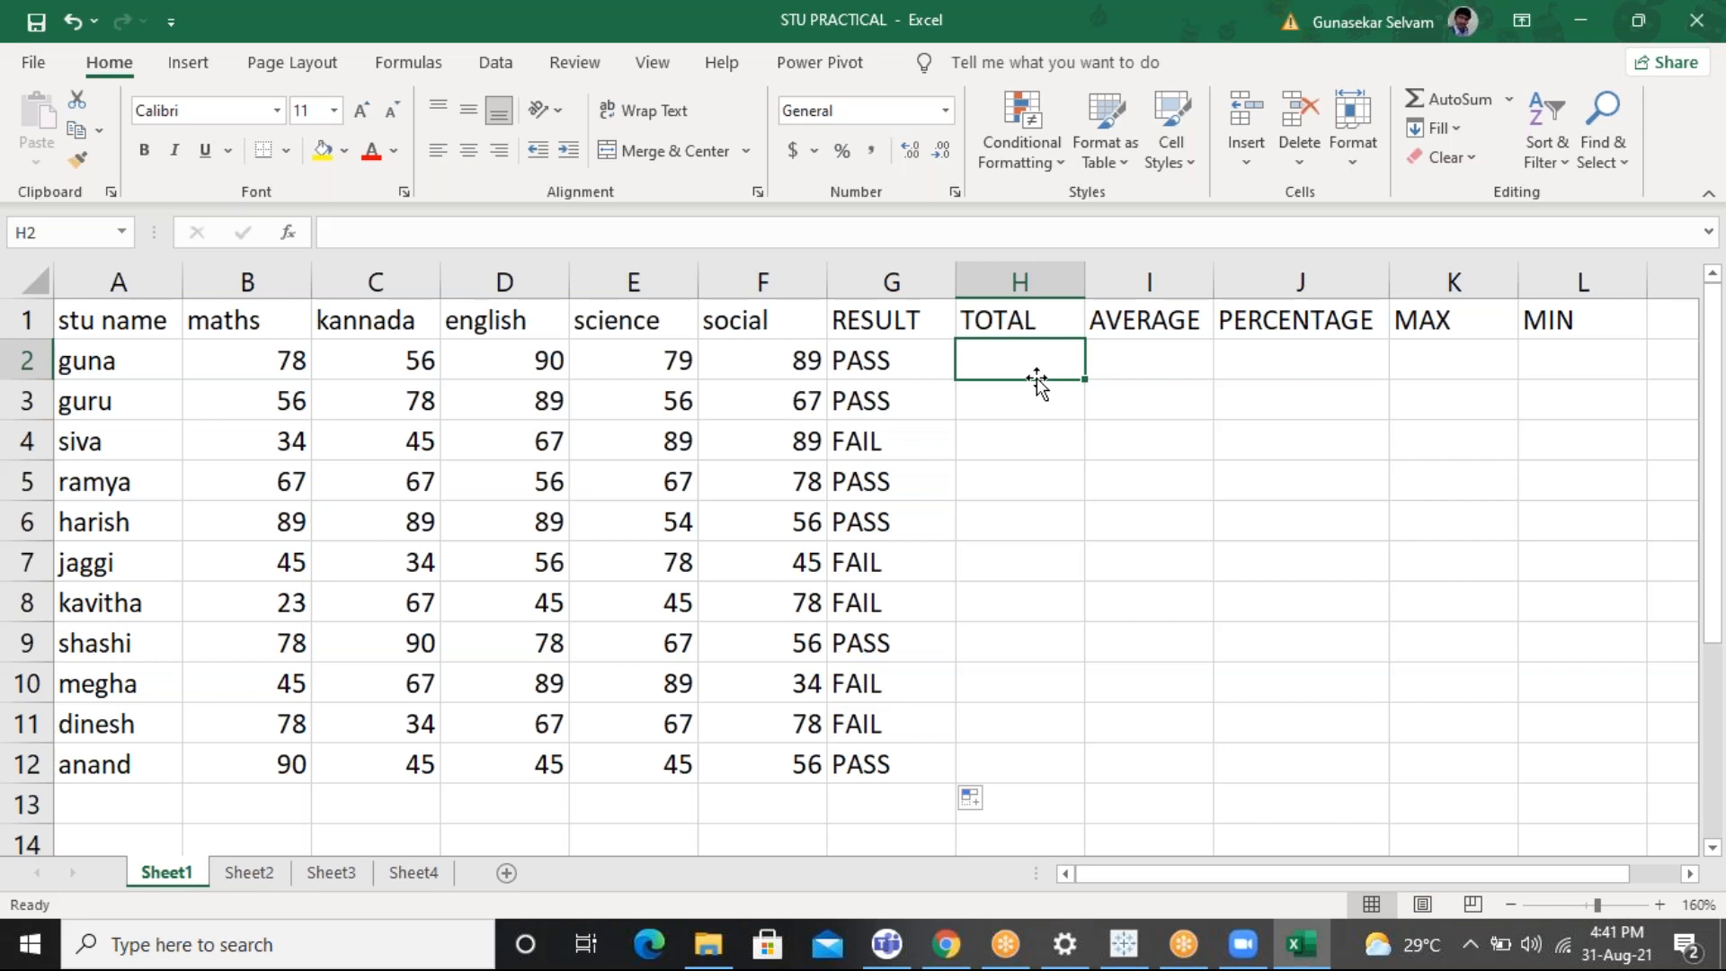
{"action": "left_click", "coordinate": [1686, 406]}
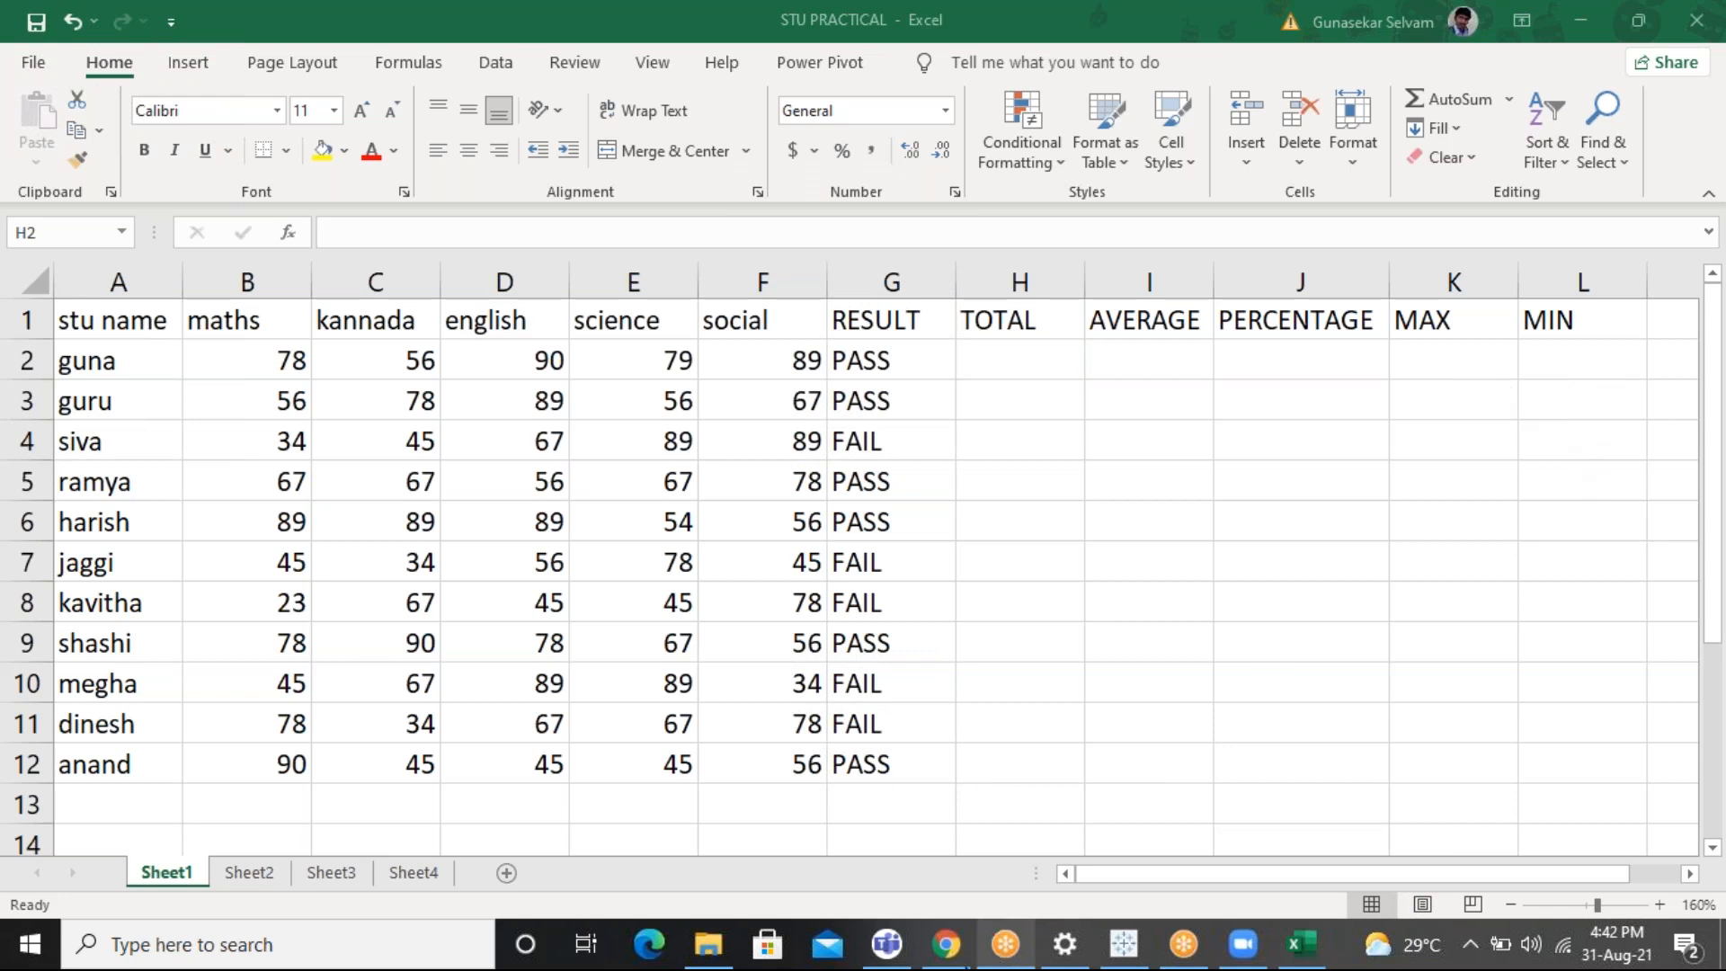
{"action": "left_click", "coordinate": [958, 961]}
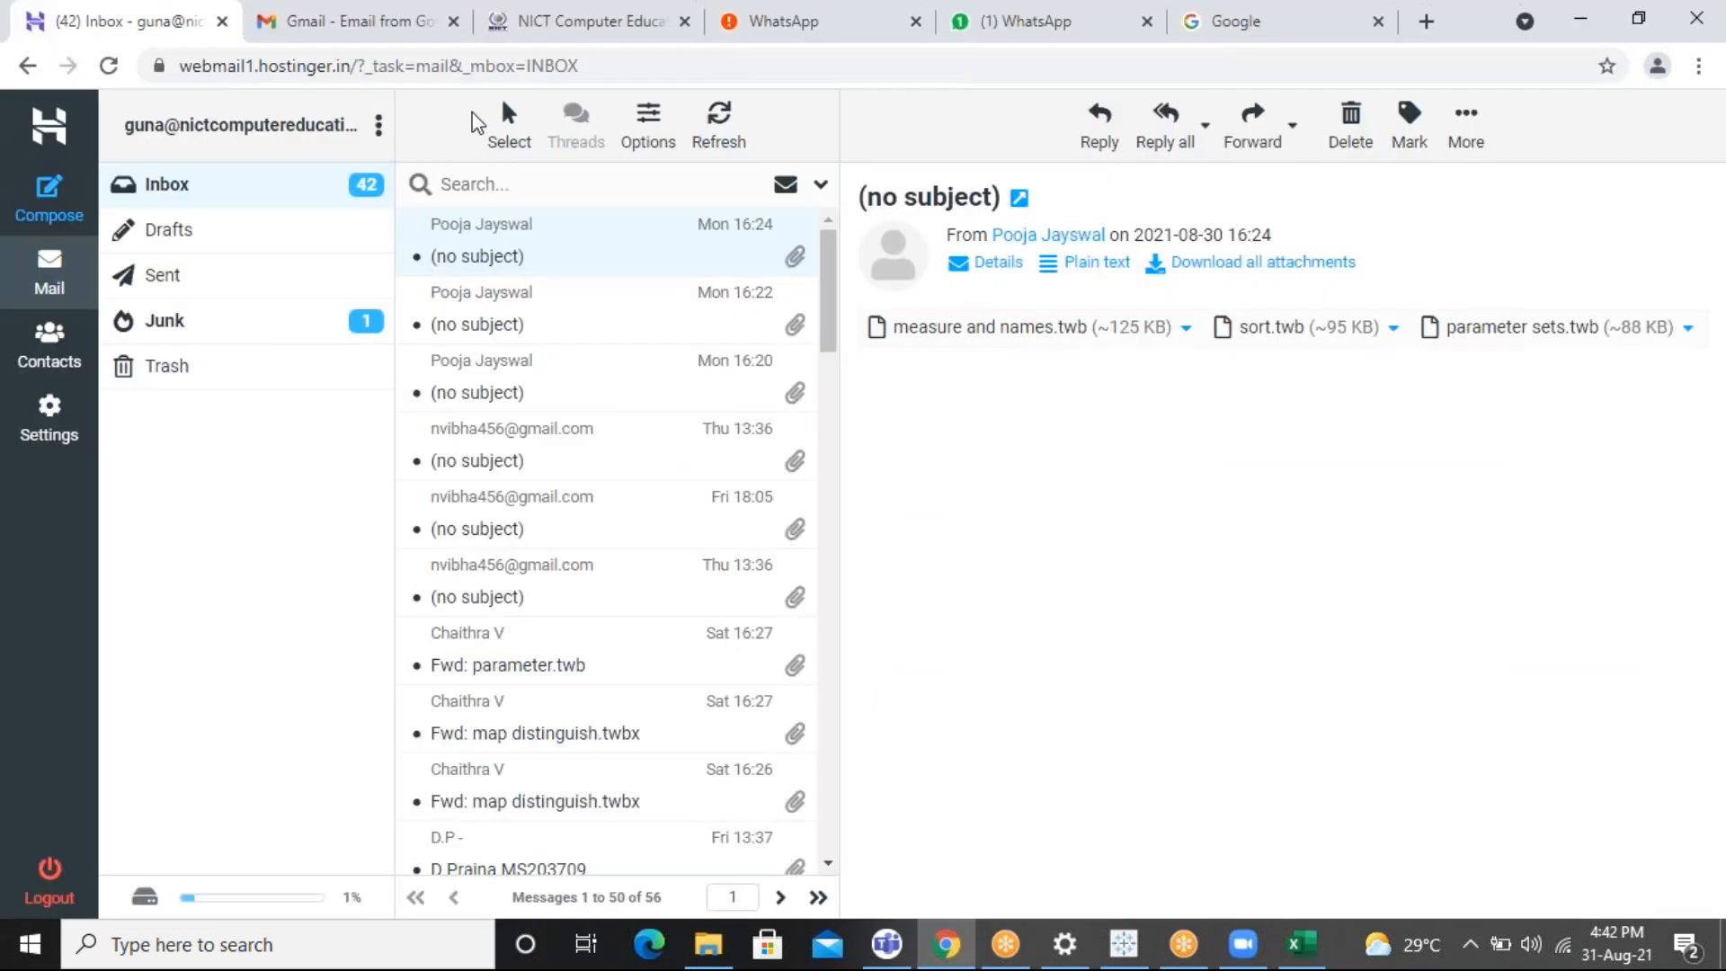
{"action": "left_click", "coordinate": [1579, 17]}
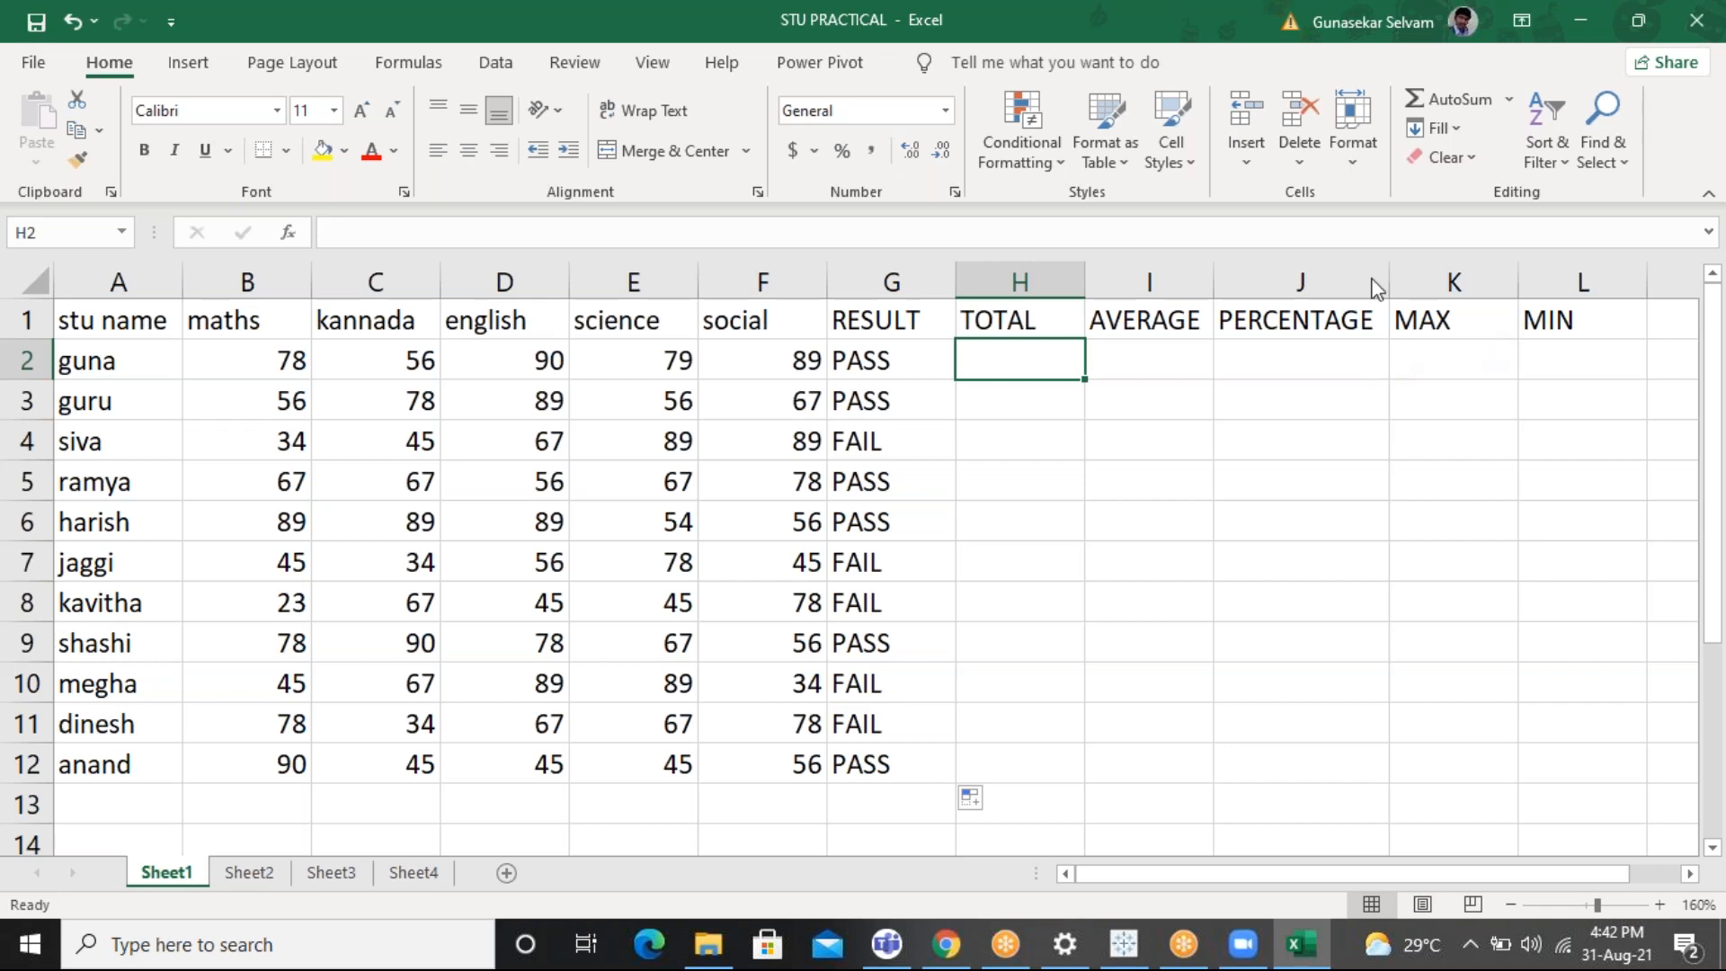
{"action": "left_click", "coordinate": [1295, 167]}
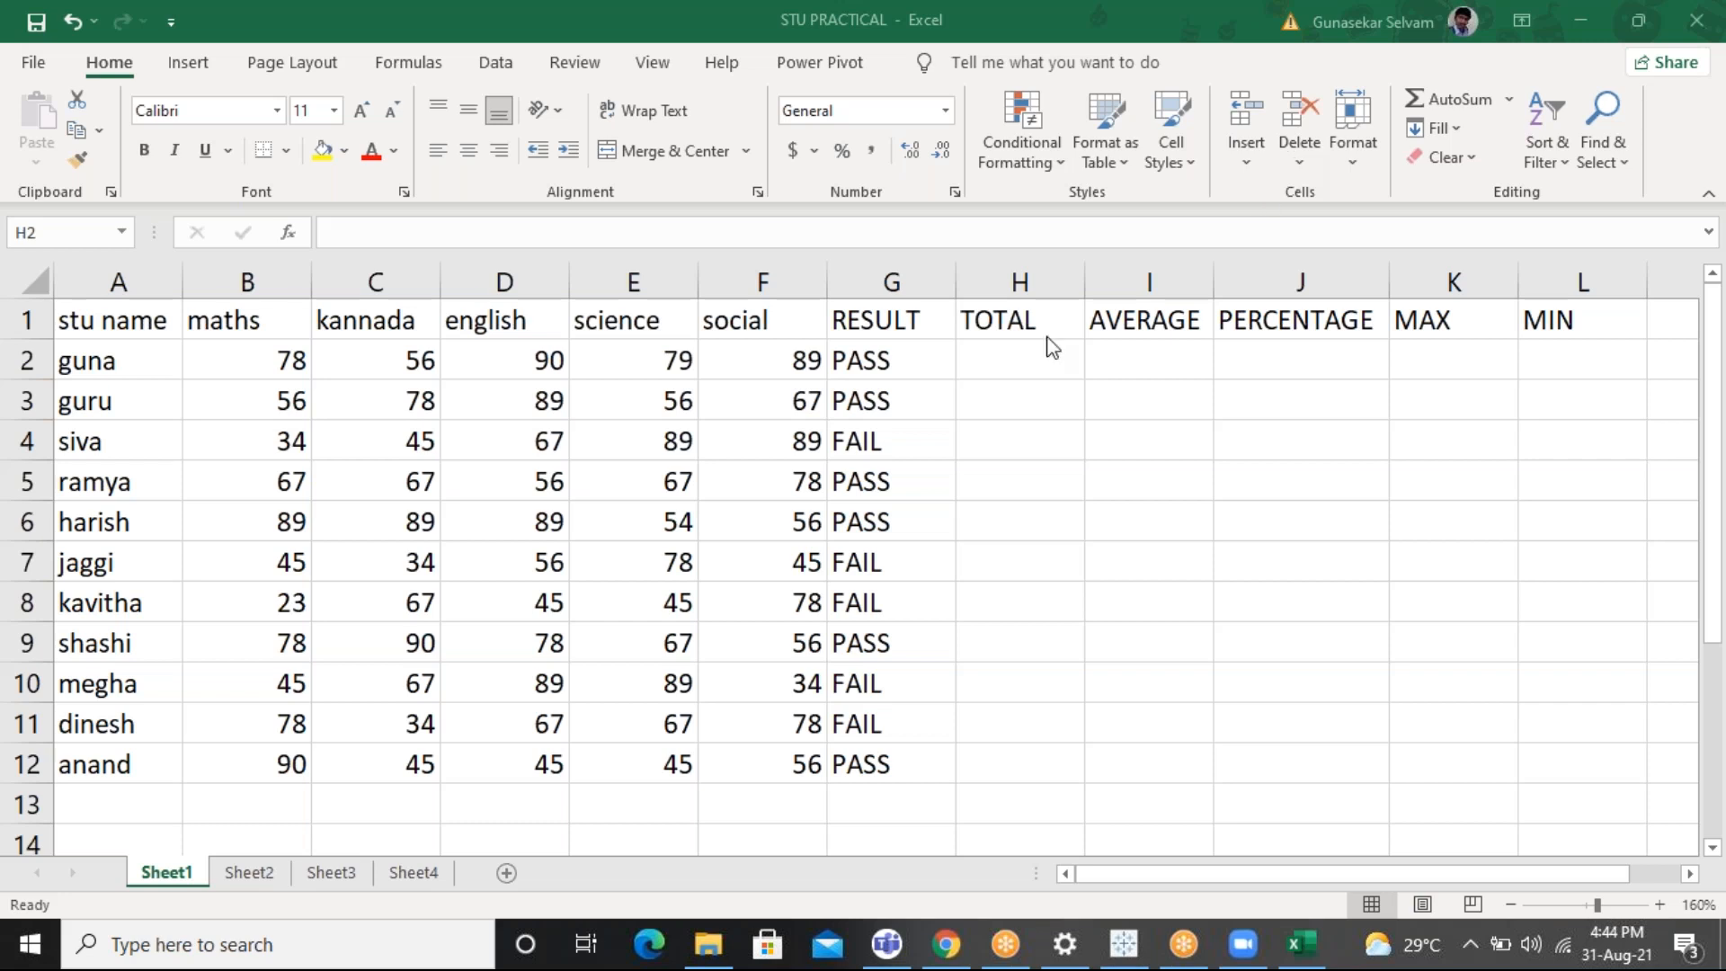
{"action": "left_click", "coordinate": [1006, 357]}
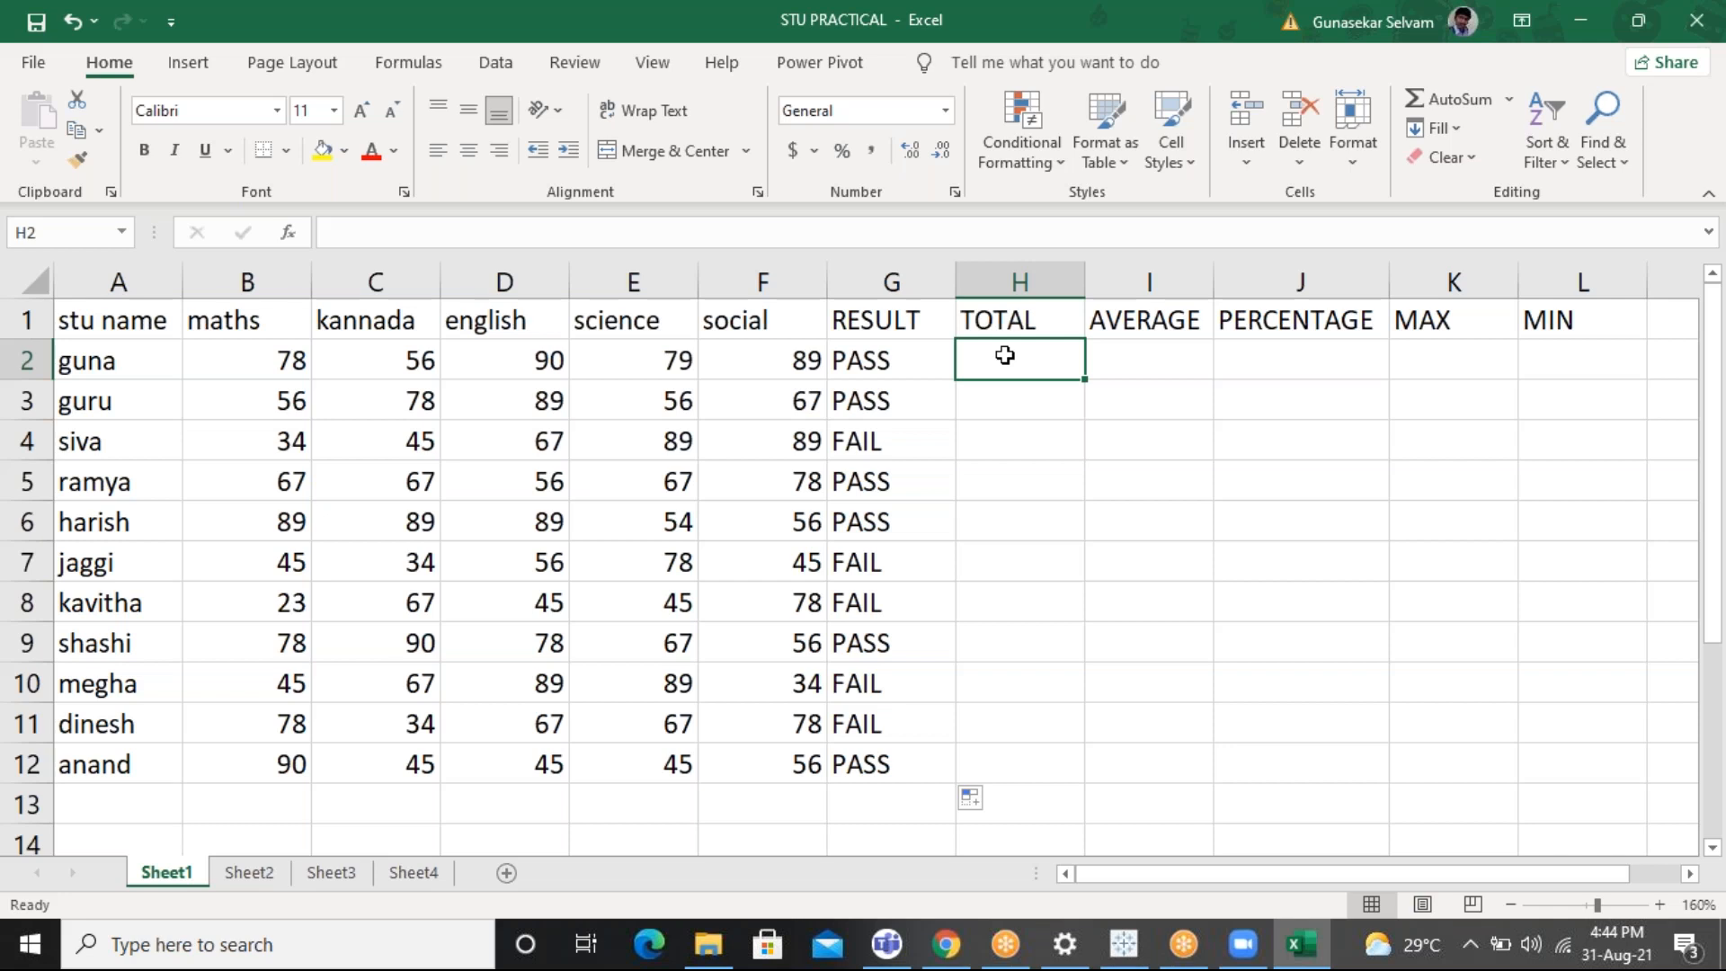
{"action": "left_click", "coordinate": [1553, 363]}
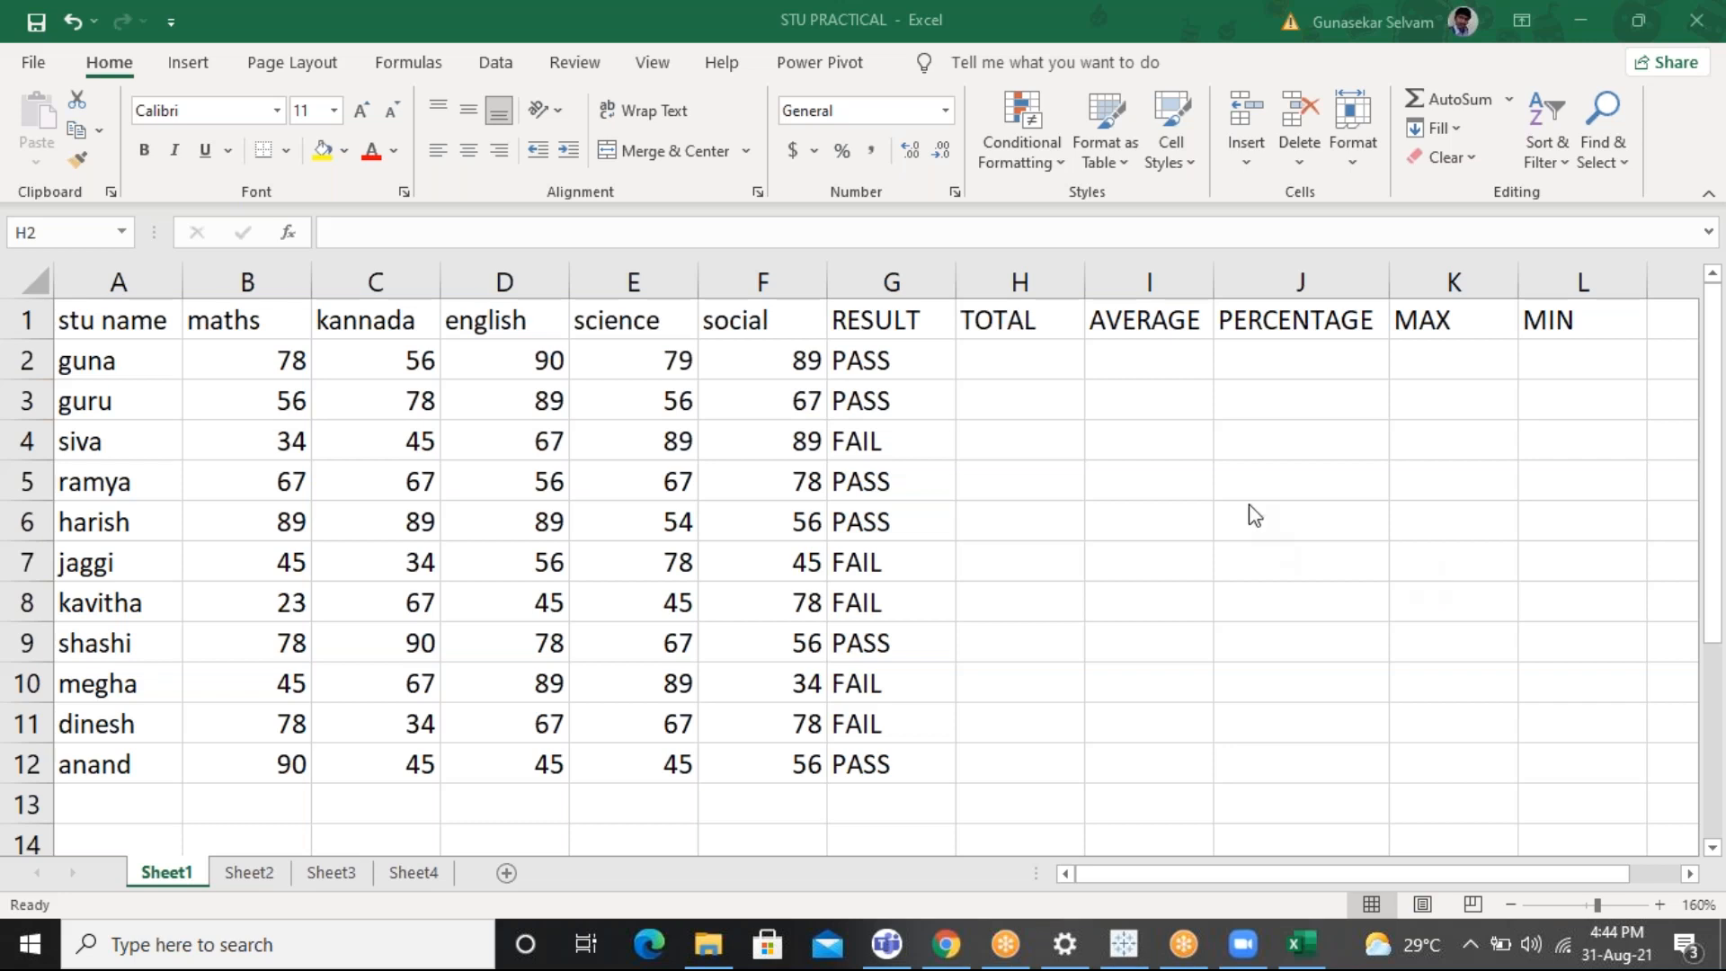
{"action": "left_click", "coordinate": [1015, 343]}
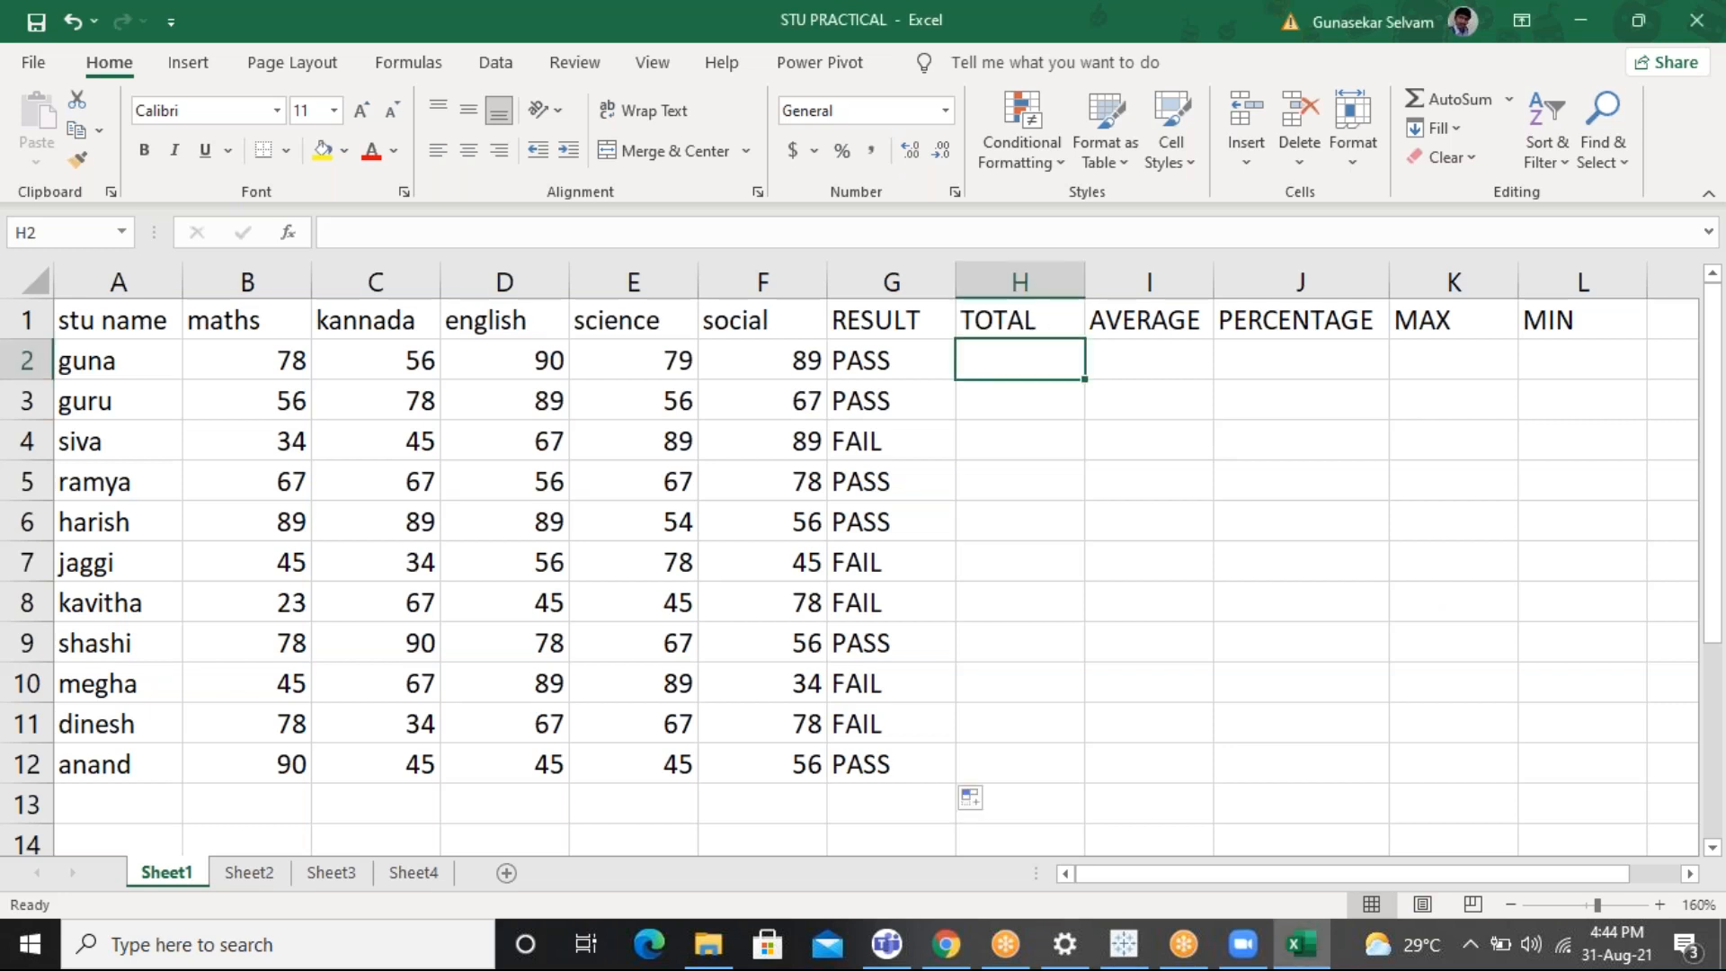
{"action": "left_click", "coordinate": [280, 360]}
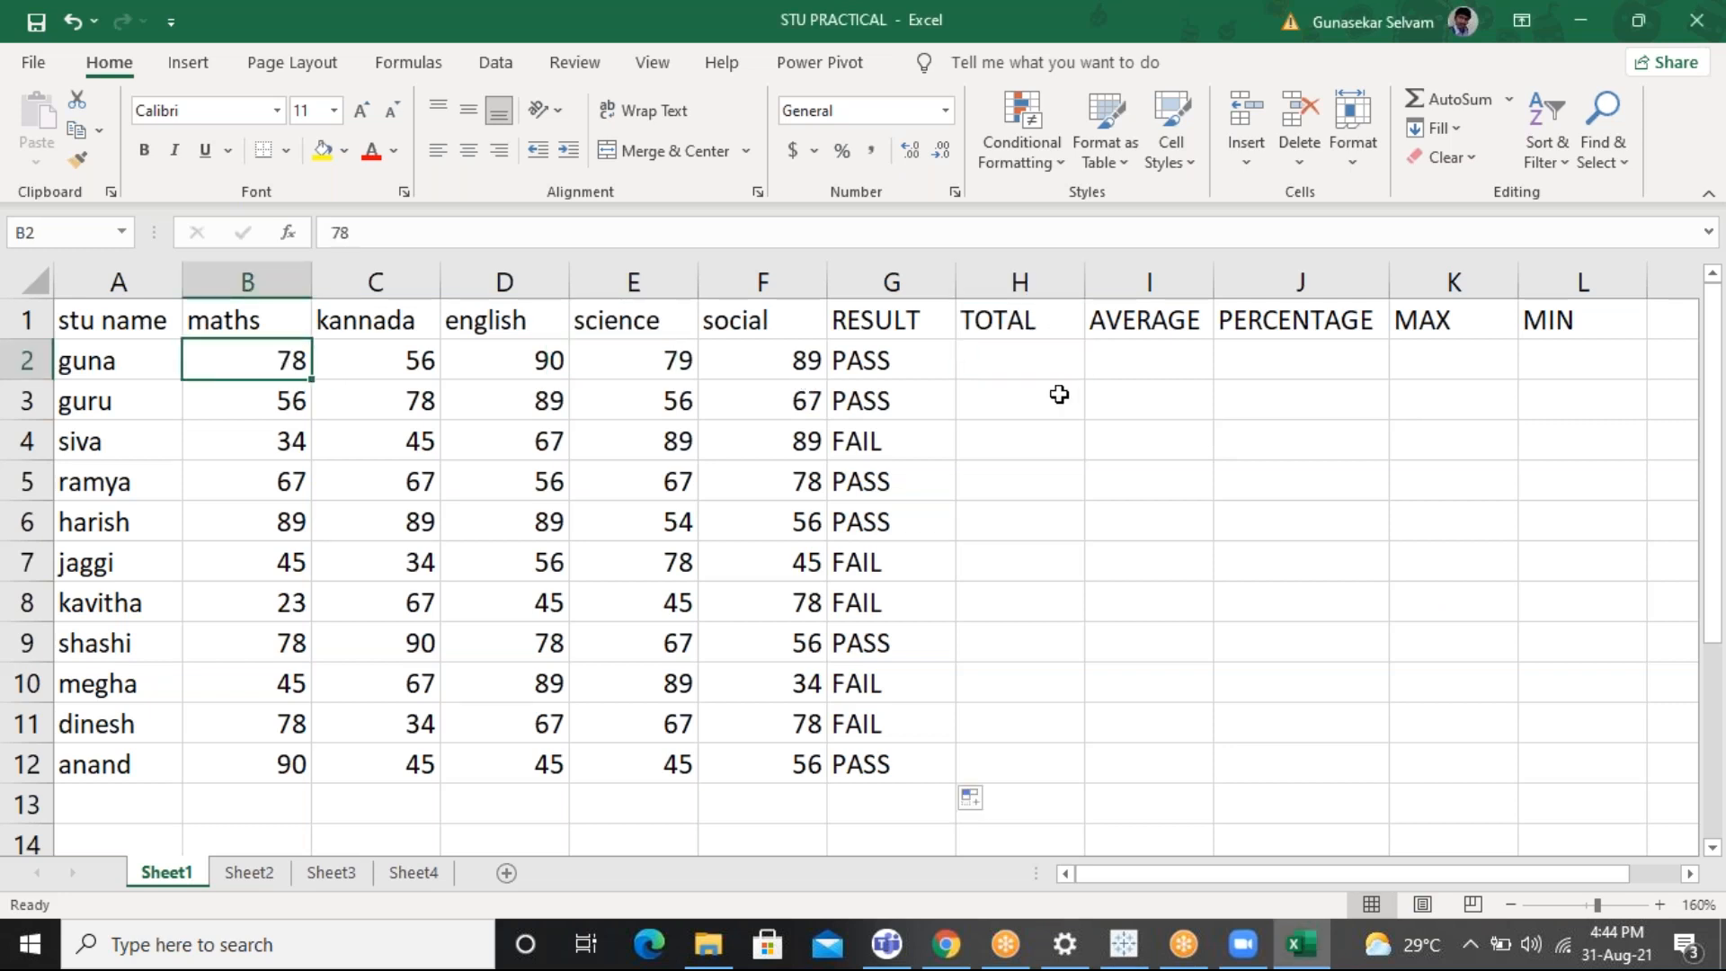
Start an IF formula in cell H2 under TOTAL with the logical test G2="PASS"
{"action": "left_click", "coordinate": [990, 440]}
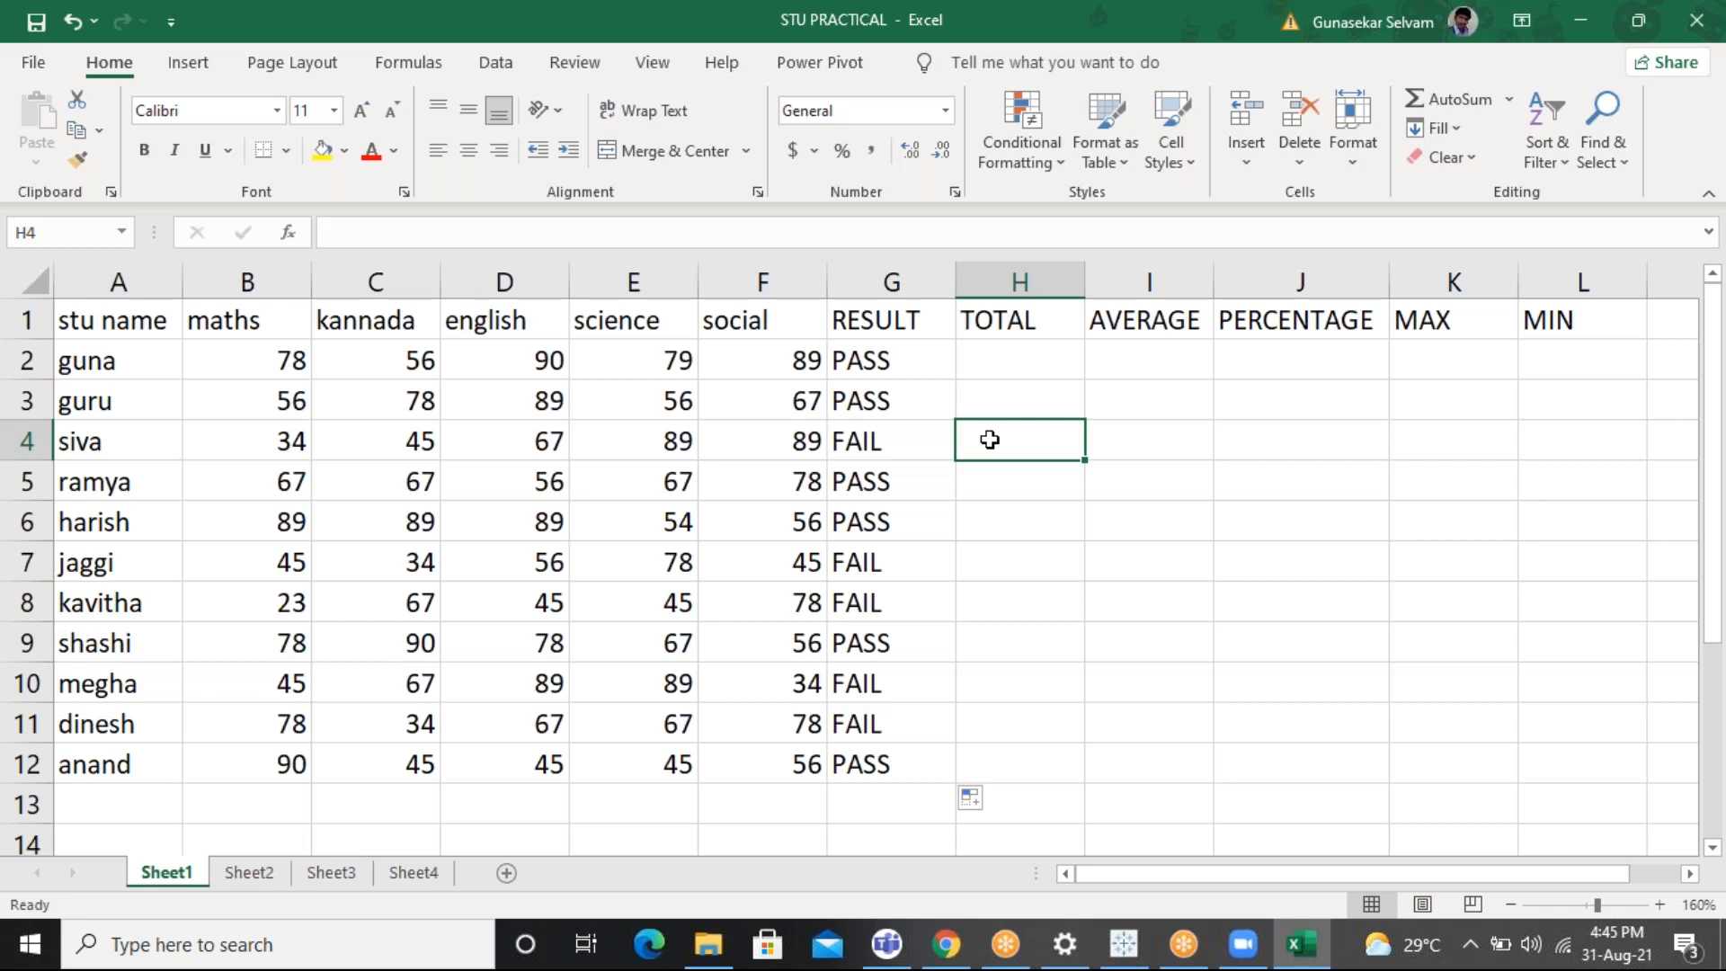
{"action": "key", "text": "Up"}
{"action": "key", "text": "Up"}
{"action": "key", "text": "Up"}
{"action": "key", "text": "Down"}
{"action": "type", "text": "="}
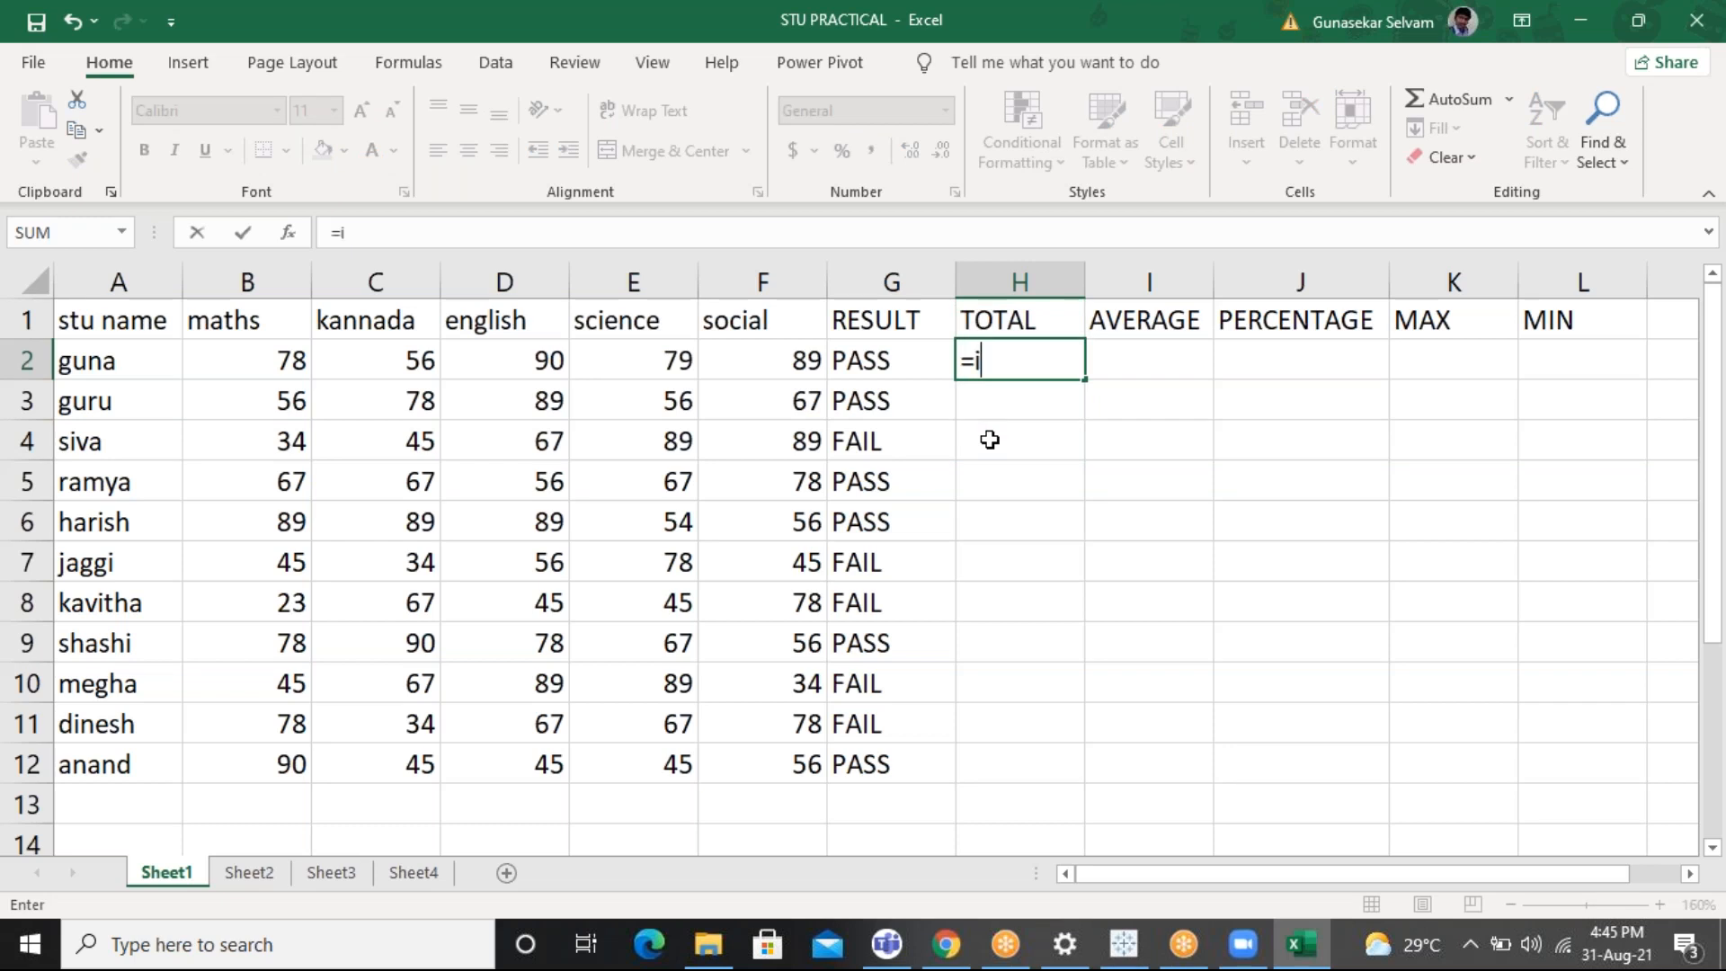
{"action": "type", "text": "if"}
{"action": "key", "text": "Tab"}
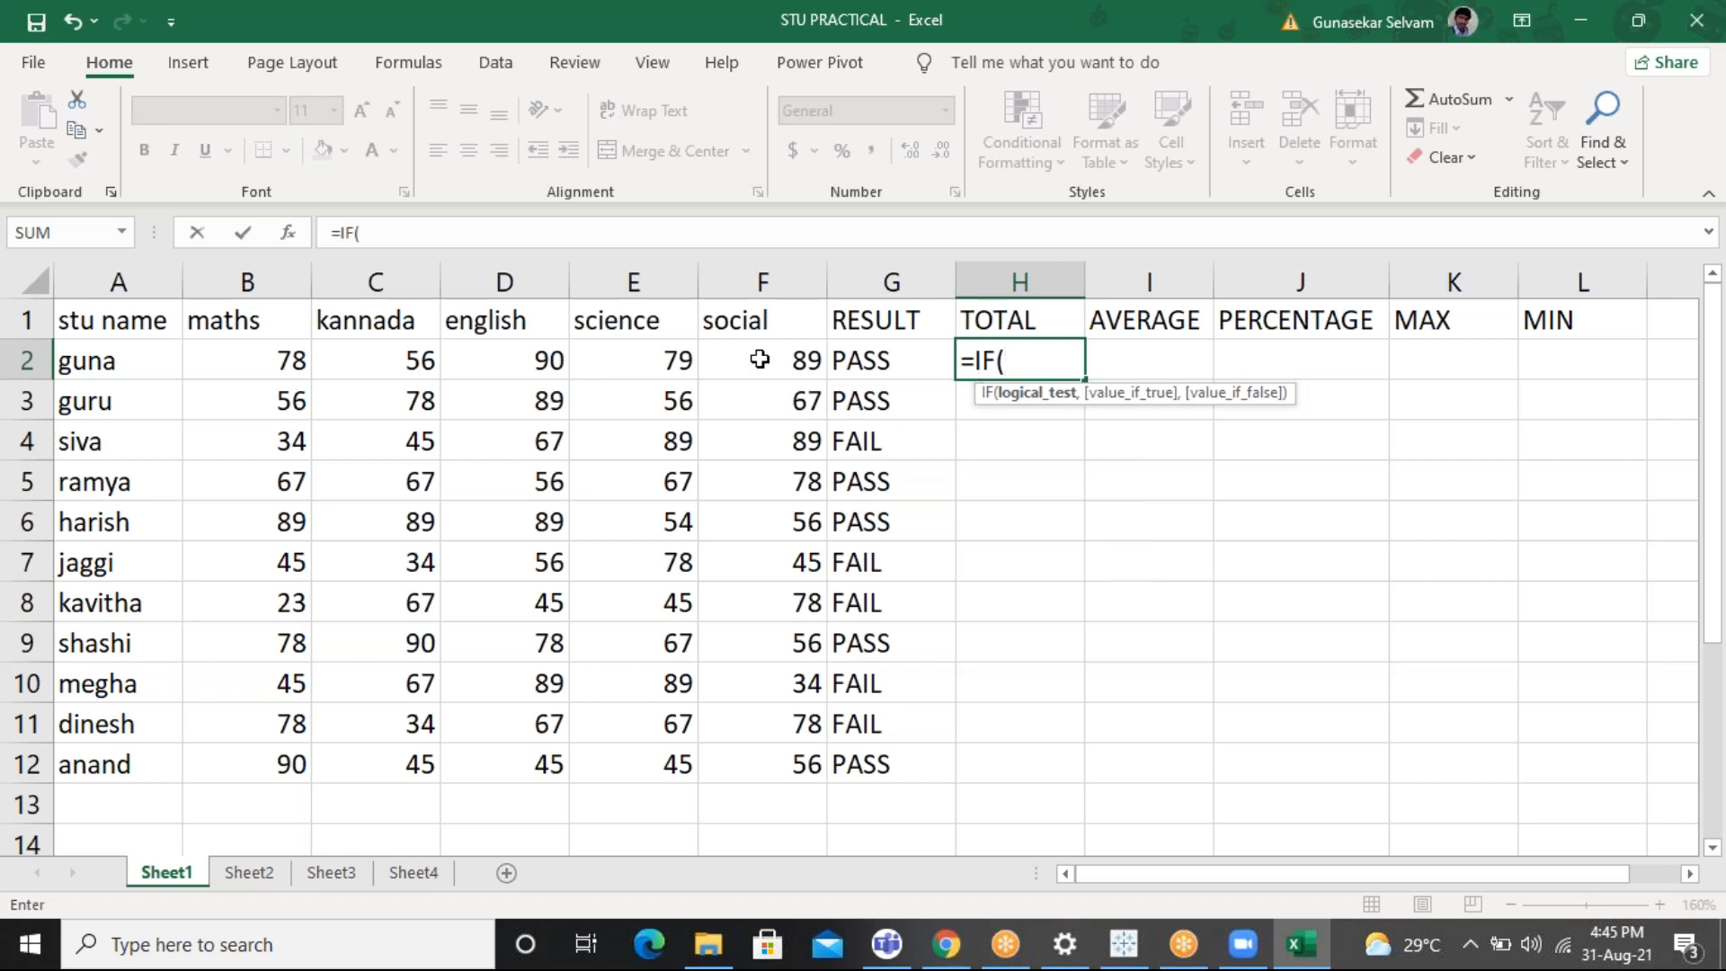
{"action": "left_click", "coordinate": [853, 364]}
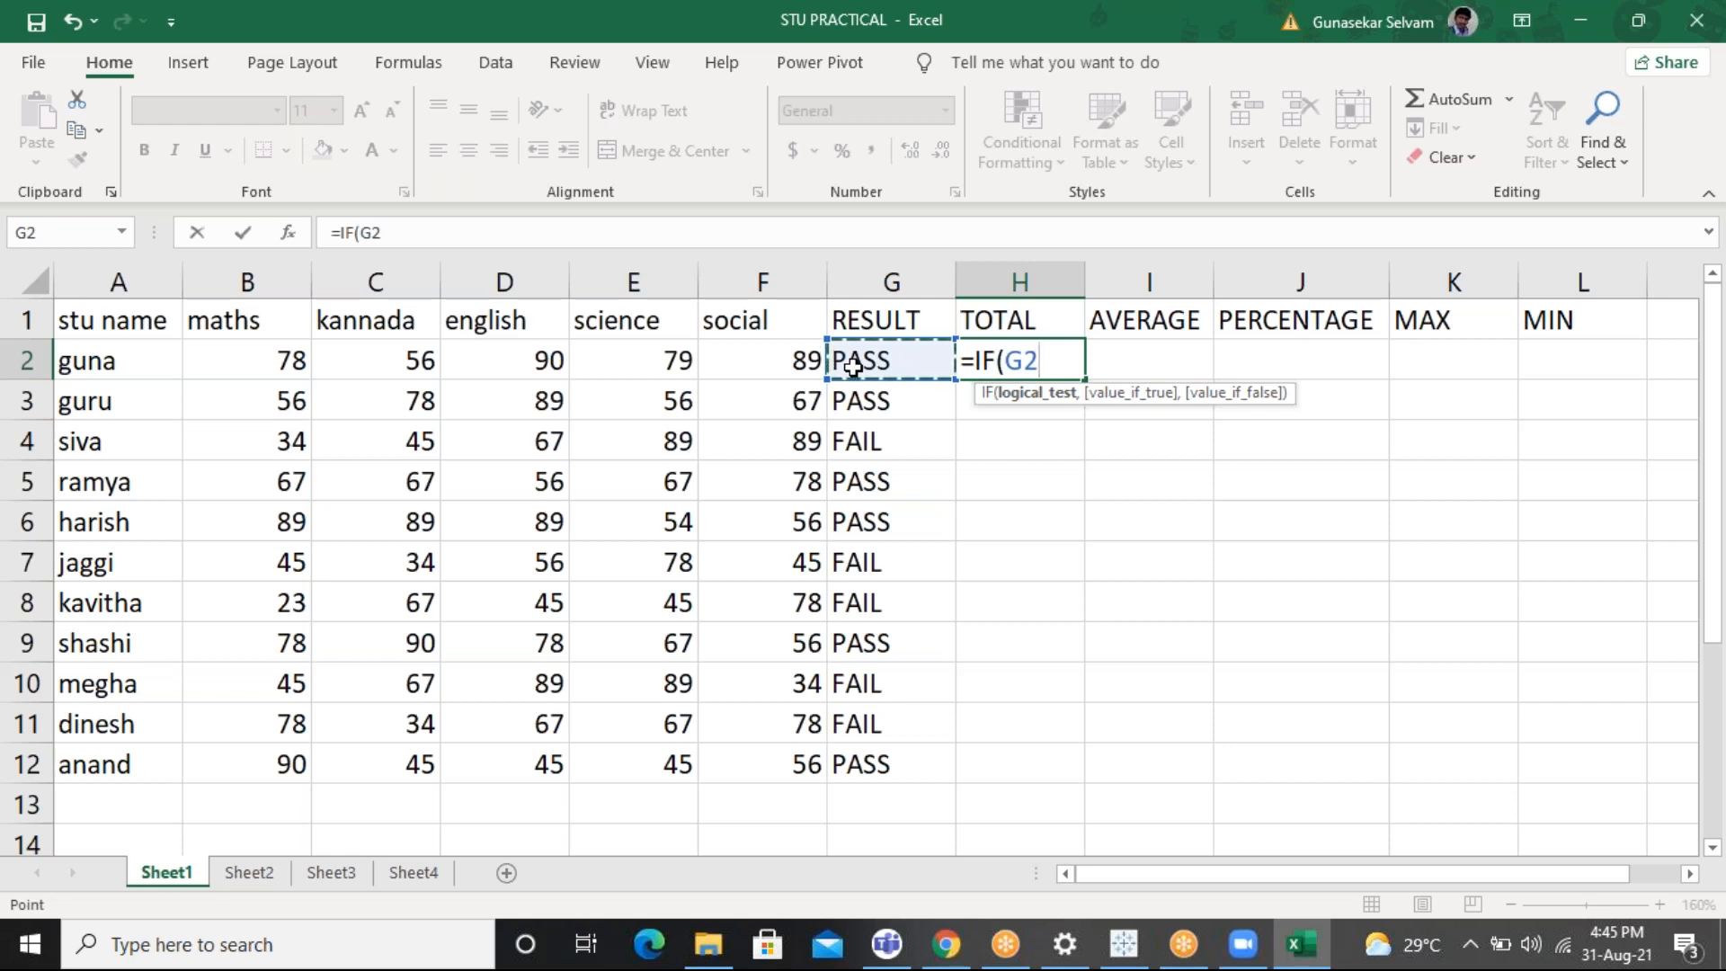
{"action": "type", "text": "=\""}
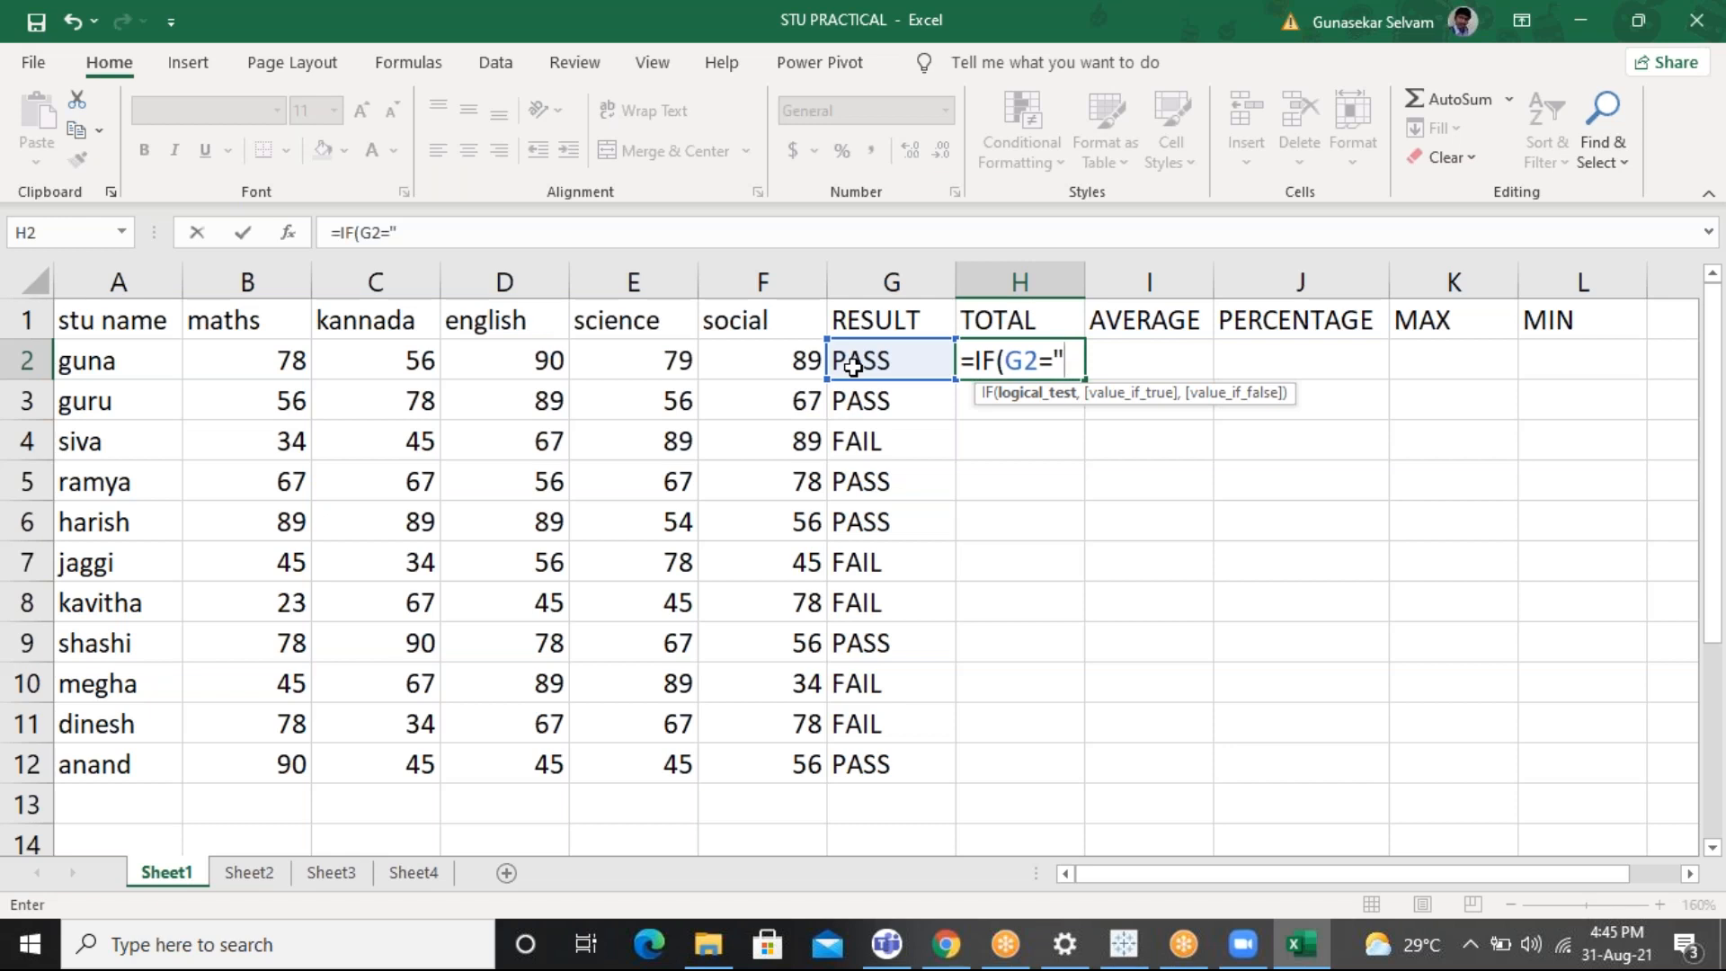
{"action": "type", "text": "PASS\""}
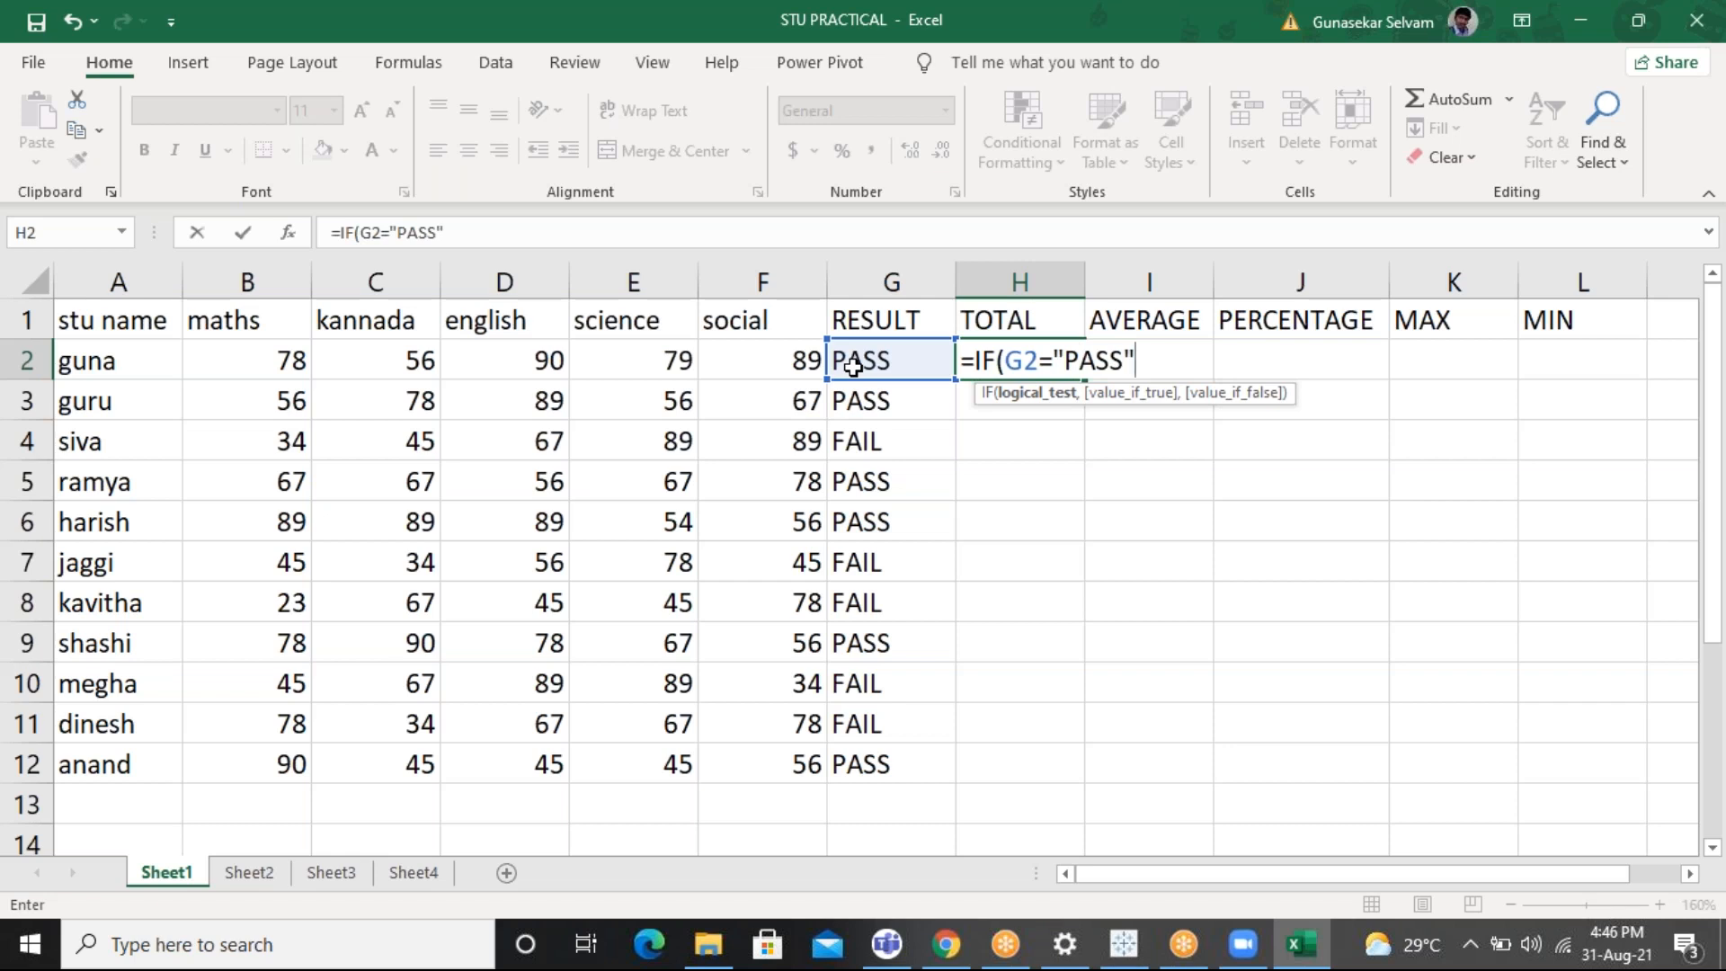
{"action": "type", "text": ","}
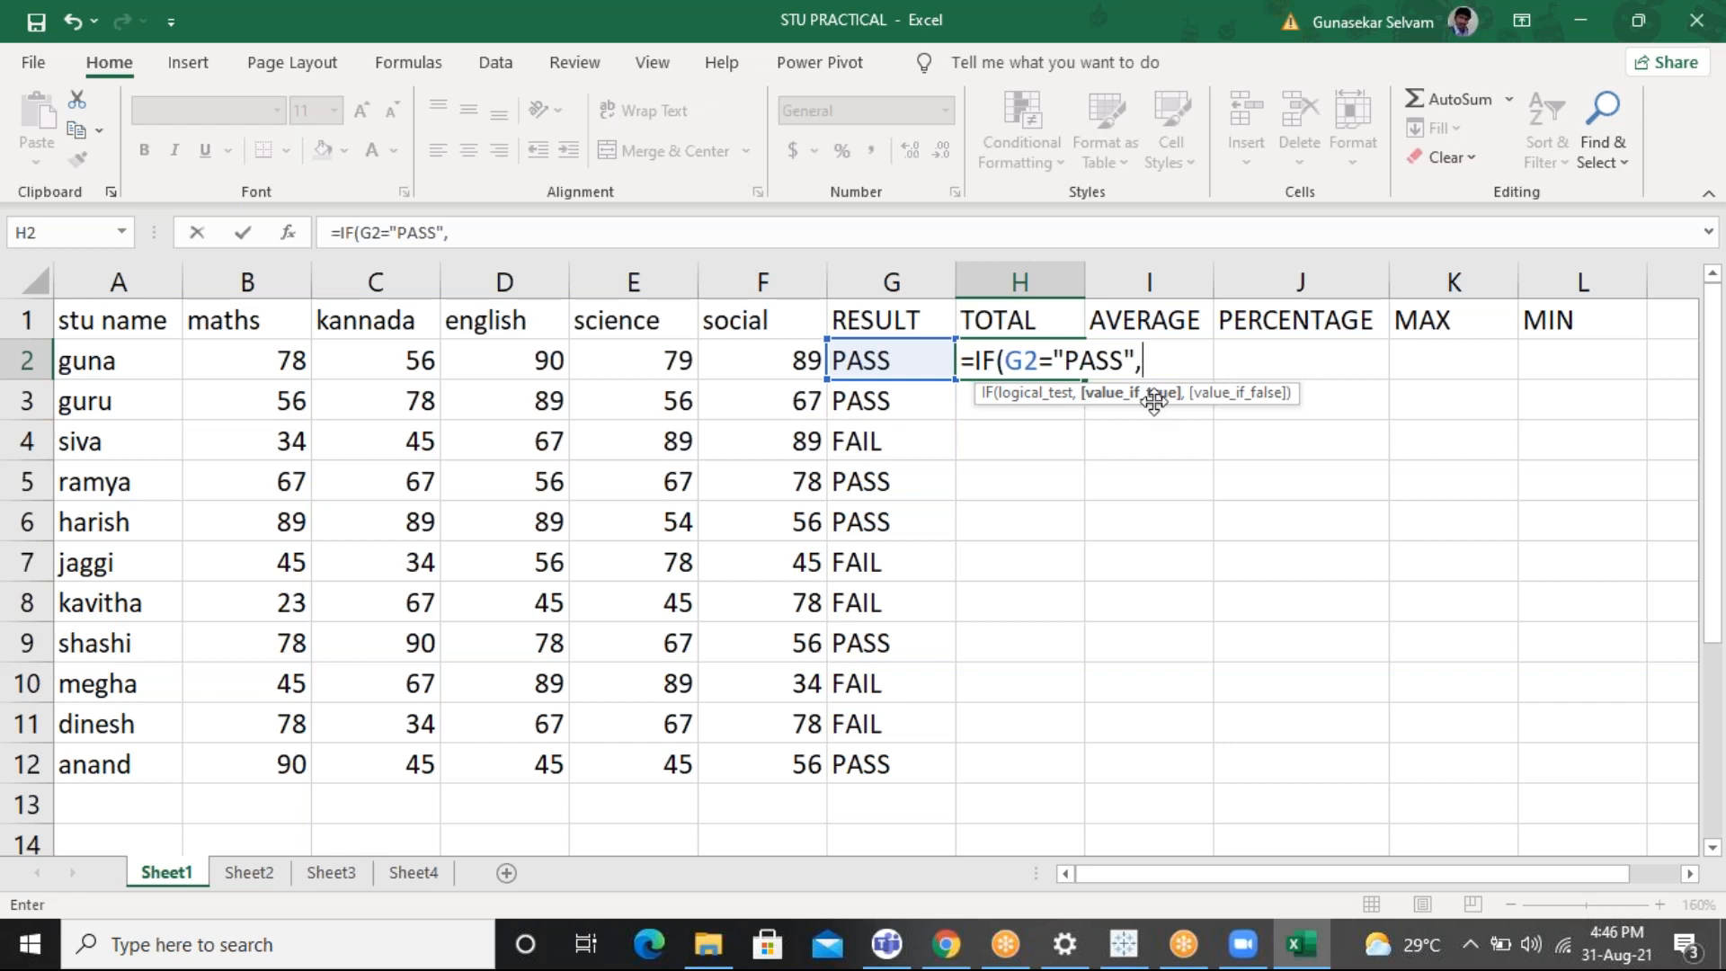
Add SUM(B2:F2) as the value if true in the TOTAL formula
{"action": "type", "text": "sum"}
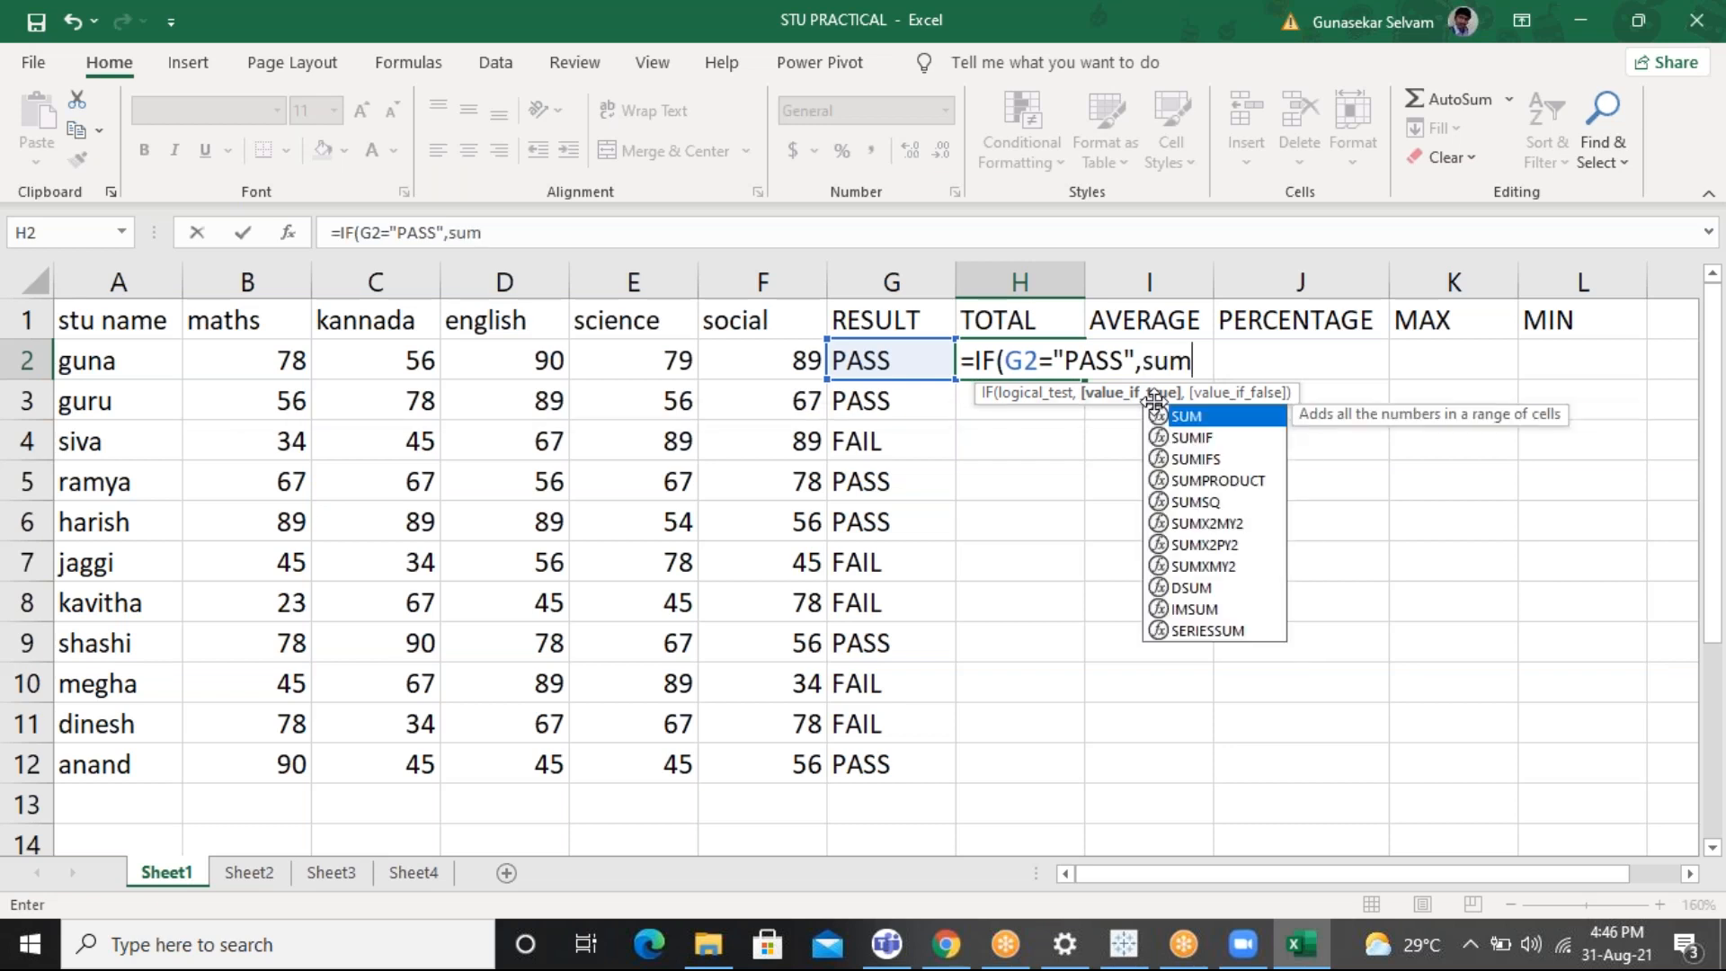
{"action": "key", "text": "Tab"}
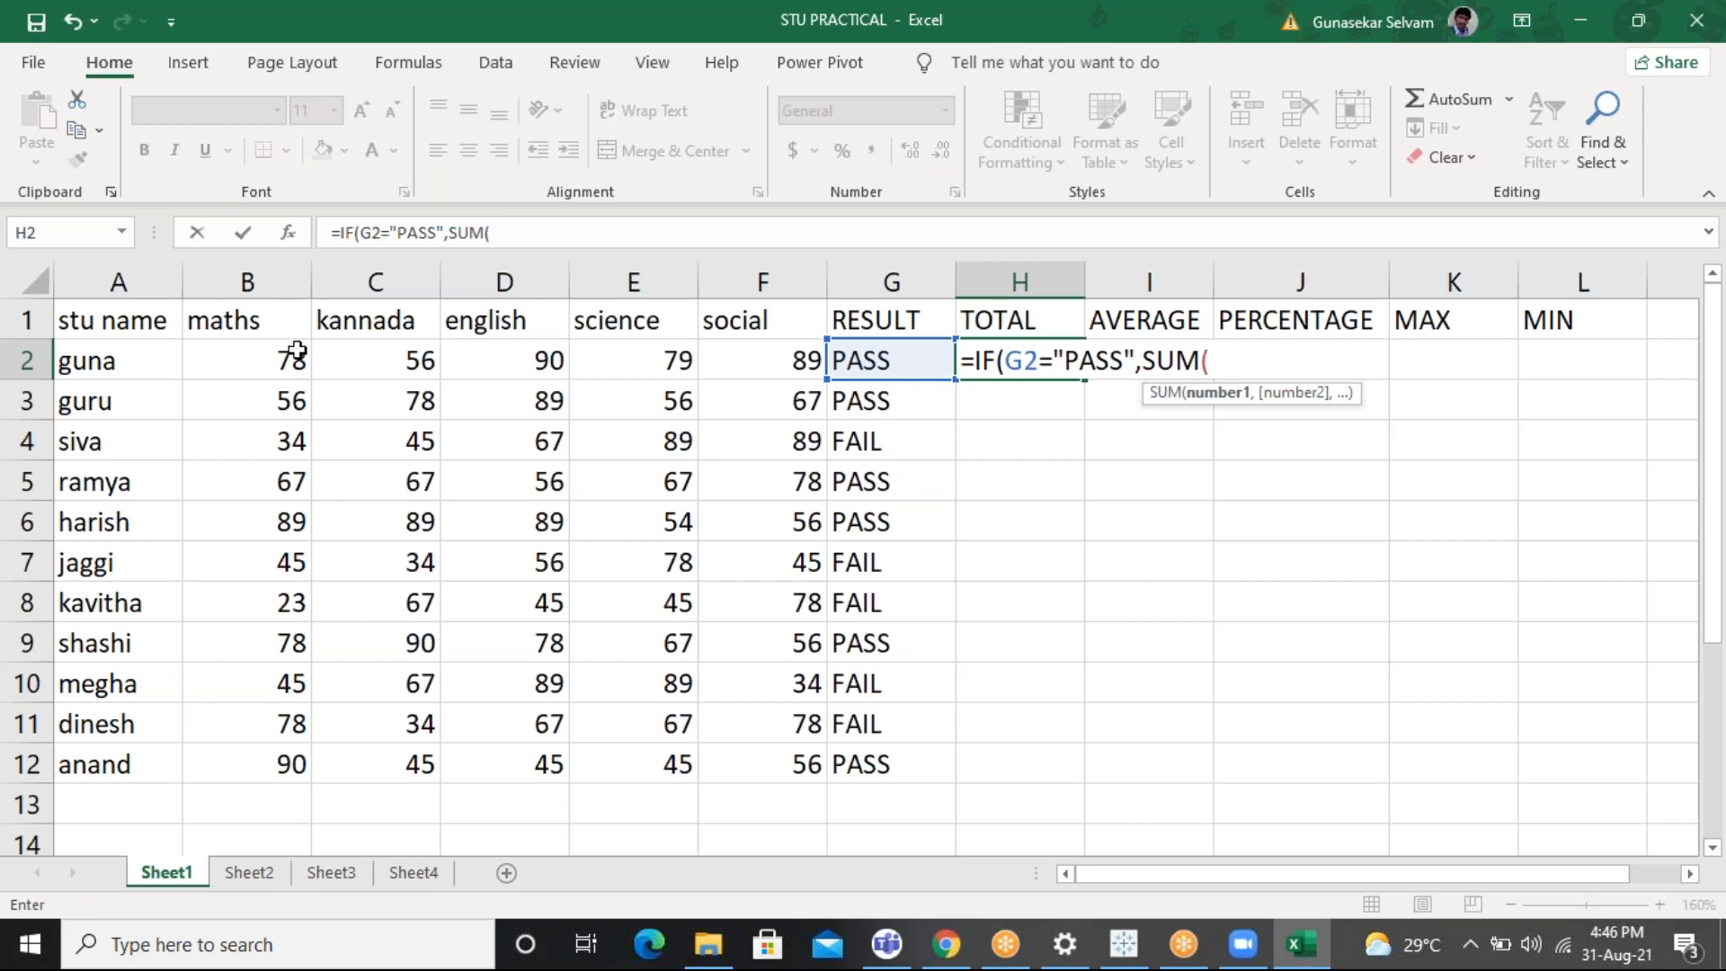
{"action": "left_click_drag", "start_coordinate": [284, 355], "coordinate": [788, 358]}
{"action": "type", "text": "),"}
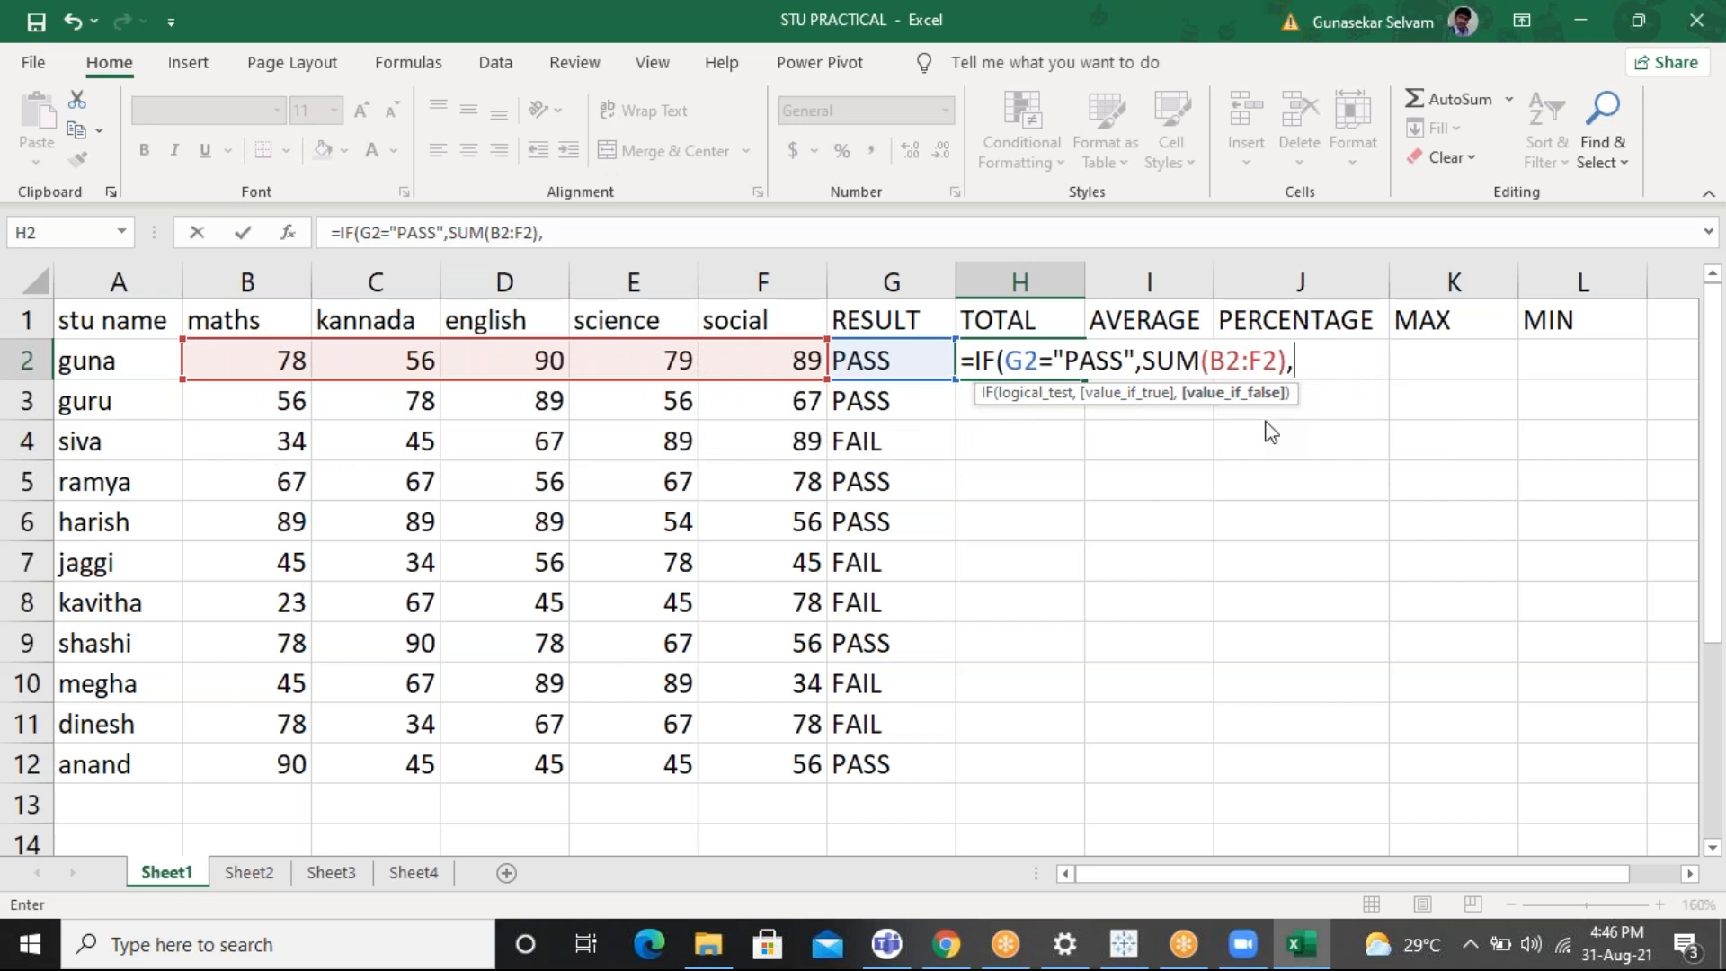
Complete the TOTAL formula with "FAIL" as the value if false, and fill it down to row 12
{"action": "type", "text": "\"FAIL\""}
{"action": "key", "text": "Return"}
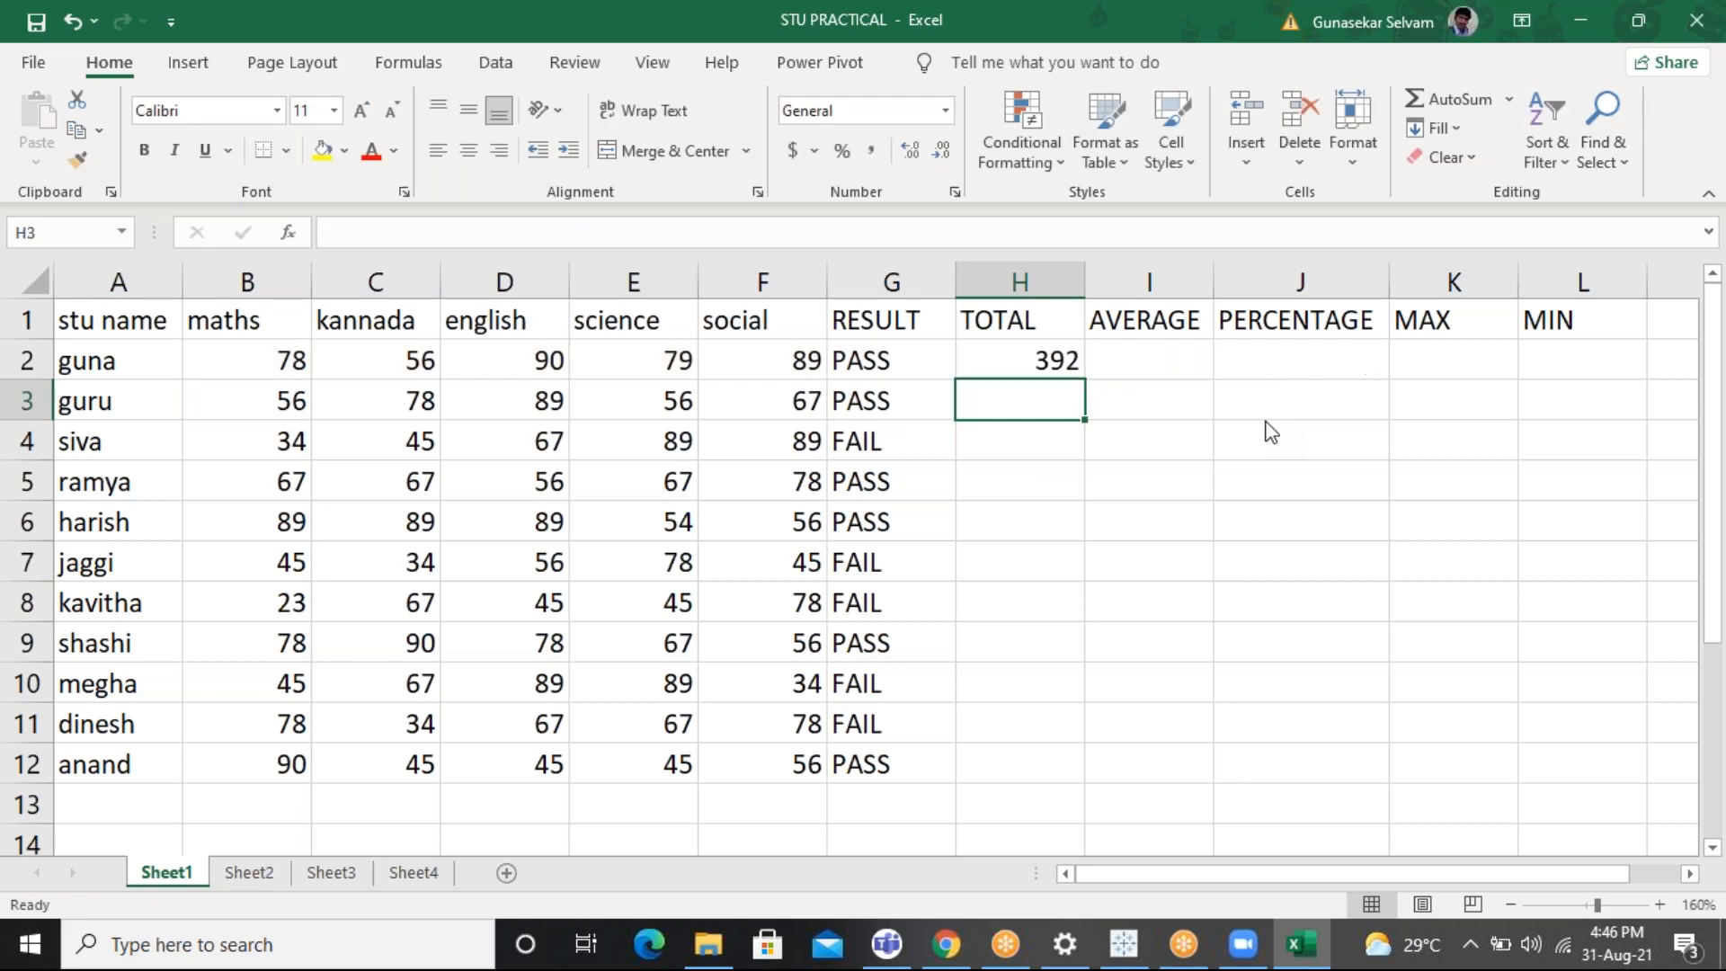
{"action": "left_click", "coordinate": [1056, 364]}
{"action": "left_click_drag", "start_coordinate": [1074, 374], "coordinate": [1083, 778]}
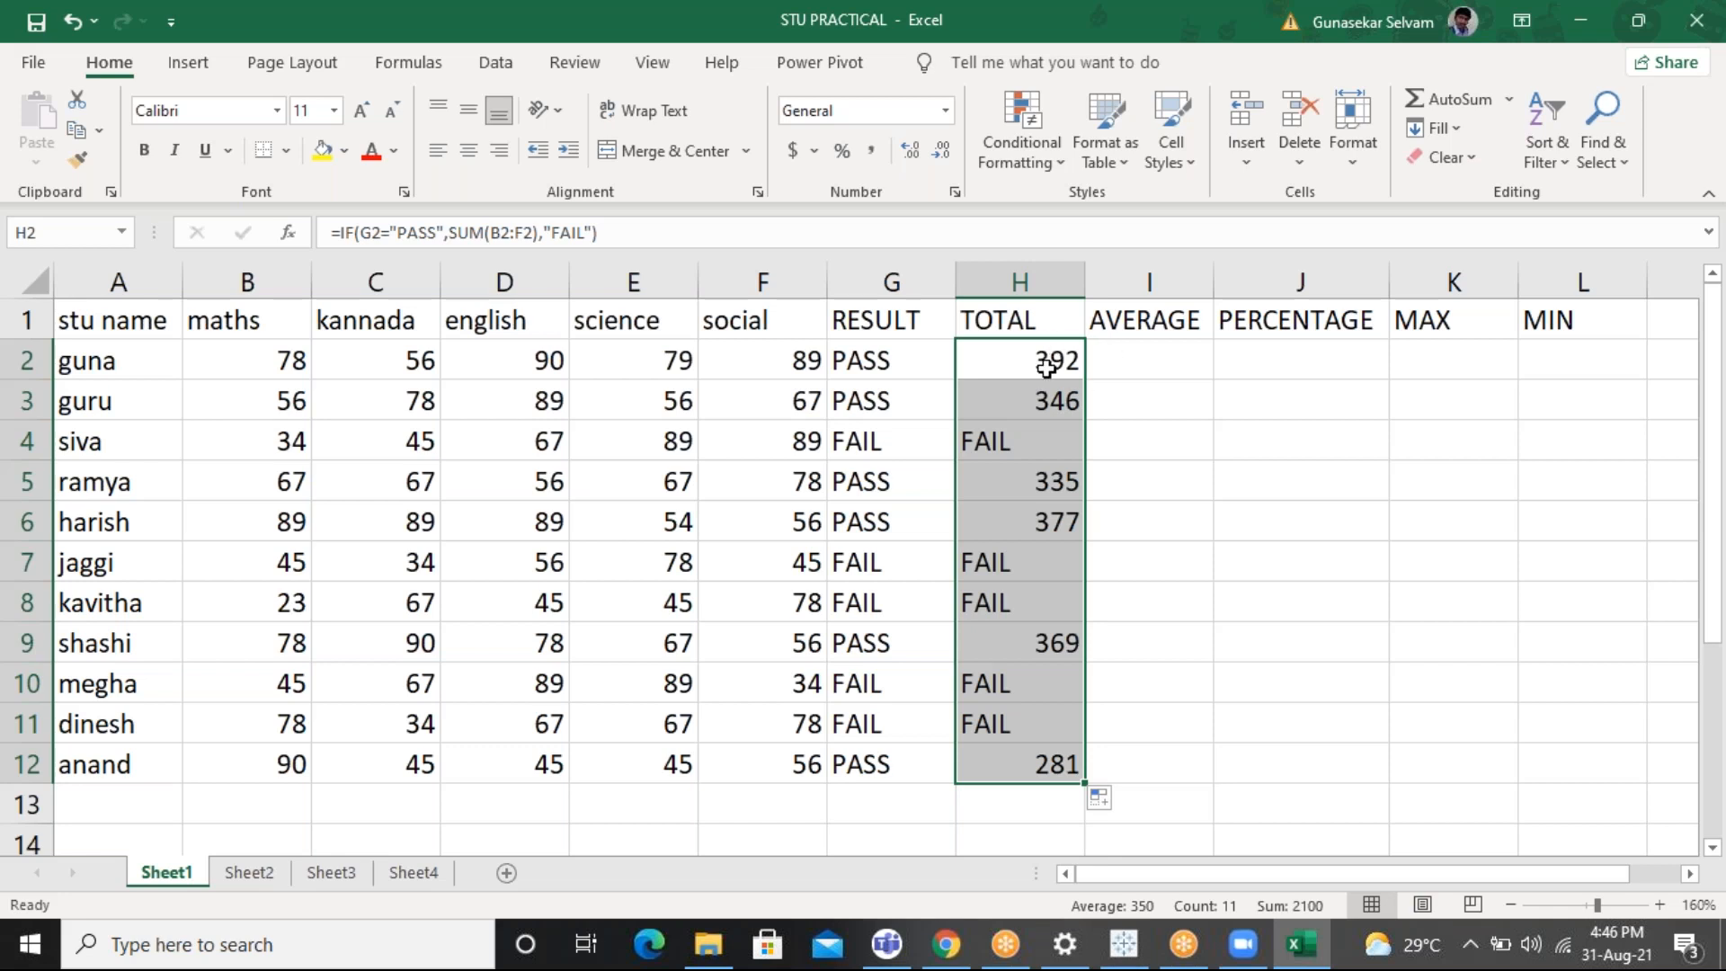
Start an IF formula in cell I2 under AVERAGE with the logical test G2="PASS"
{"action": "left_click", "coordinate": [1169, 362]}
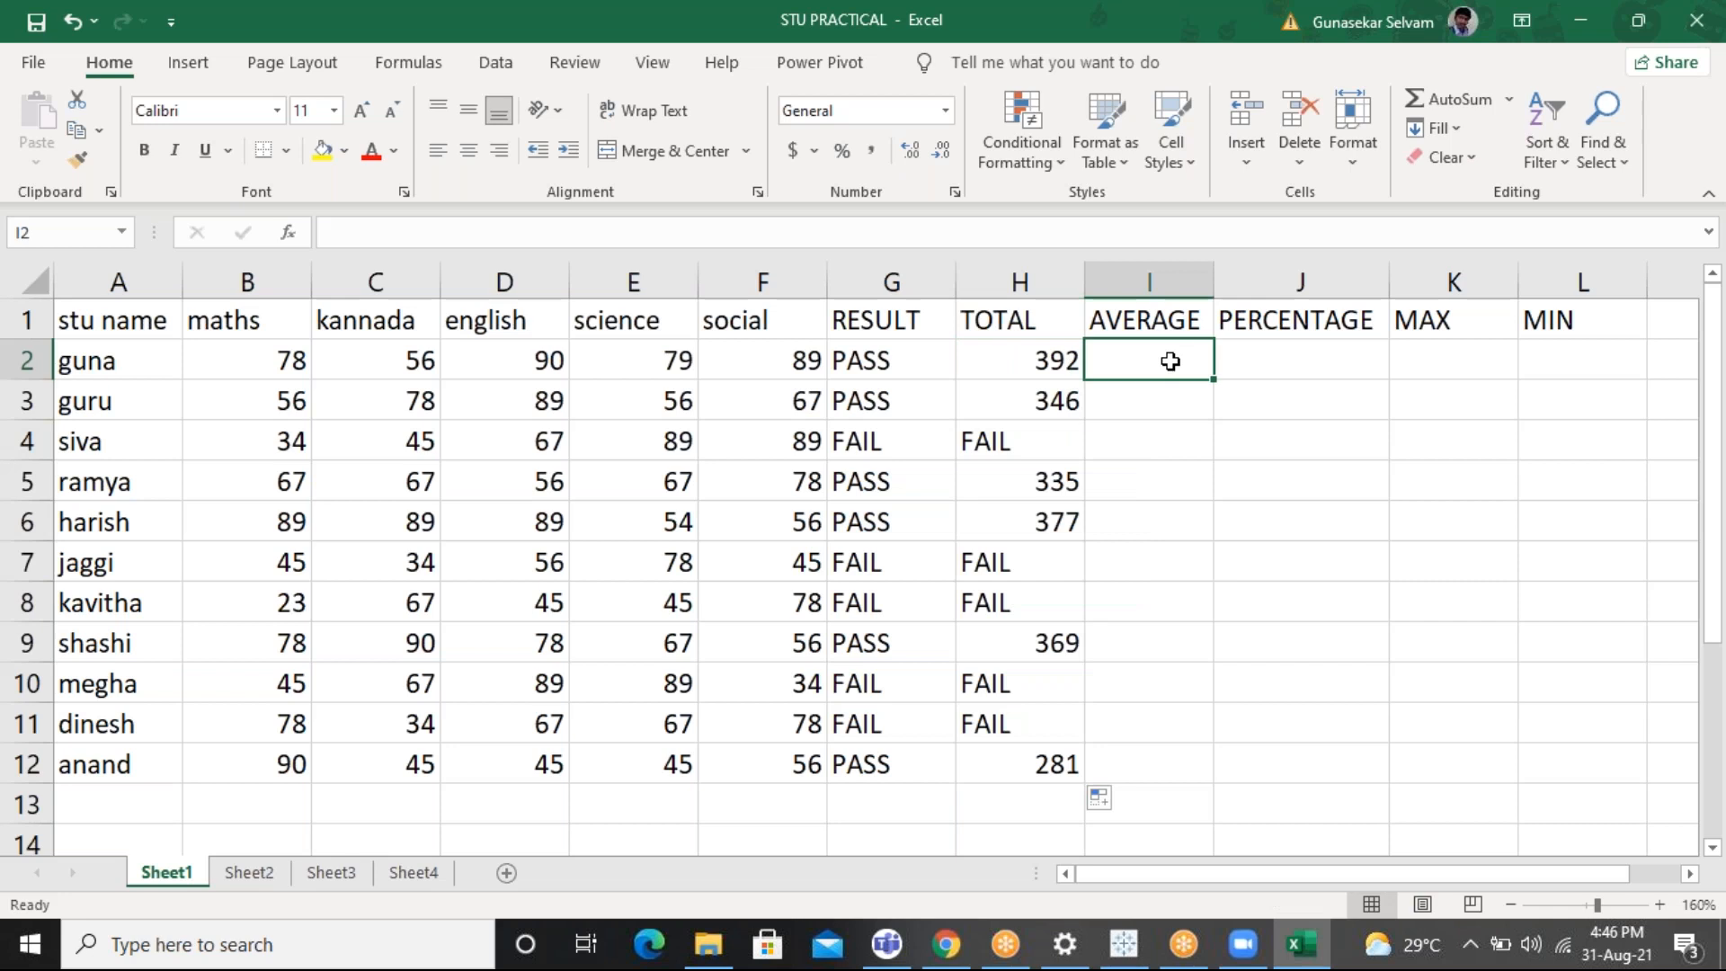
{"action": "type", "text": "=if("}
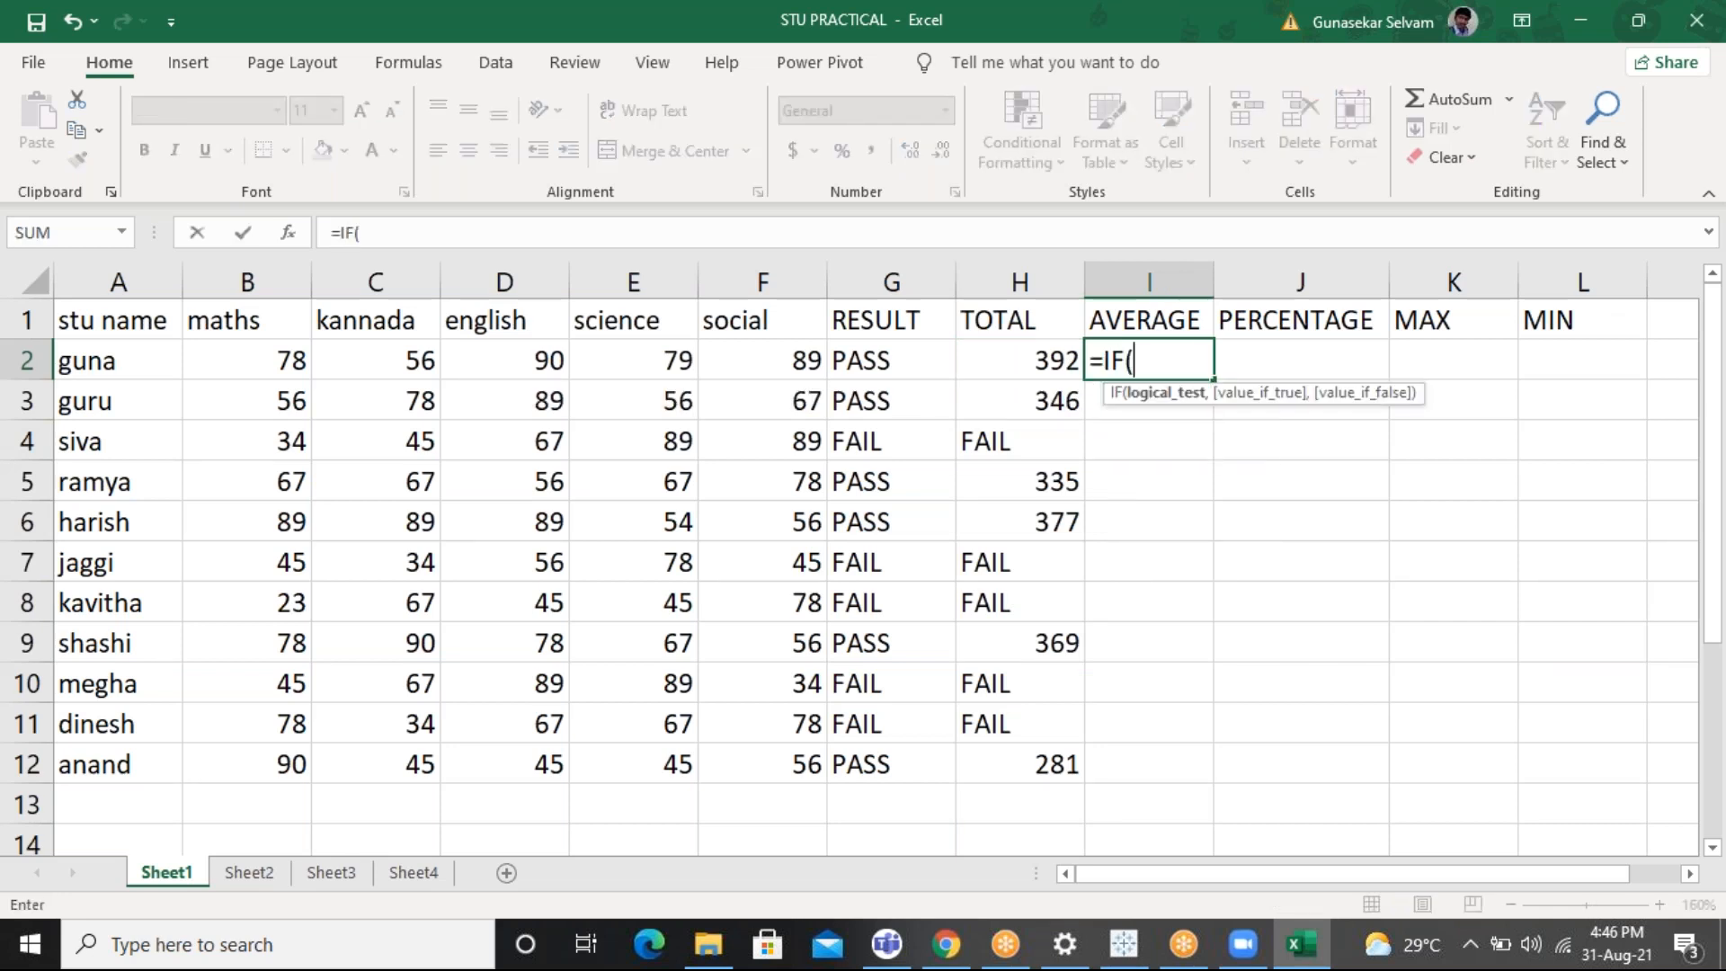
{"action": "left_click", "coordinate": [894, 354]}
{"action": "type", "text": "="}
{"action": "type", "text": "\"pass"}
{"action": "key", "text": "BackSpace"}
{"action": "key", "text": "BackSpace"}
{"action": "key", "text": "BackSpace"}
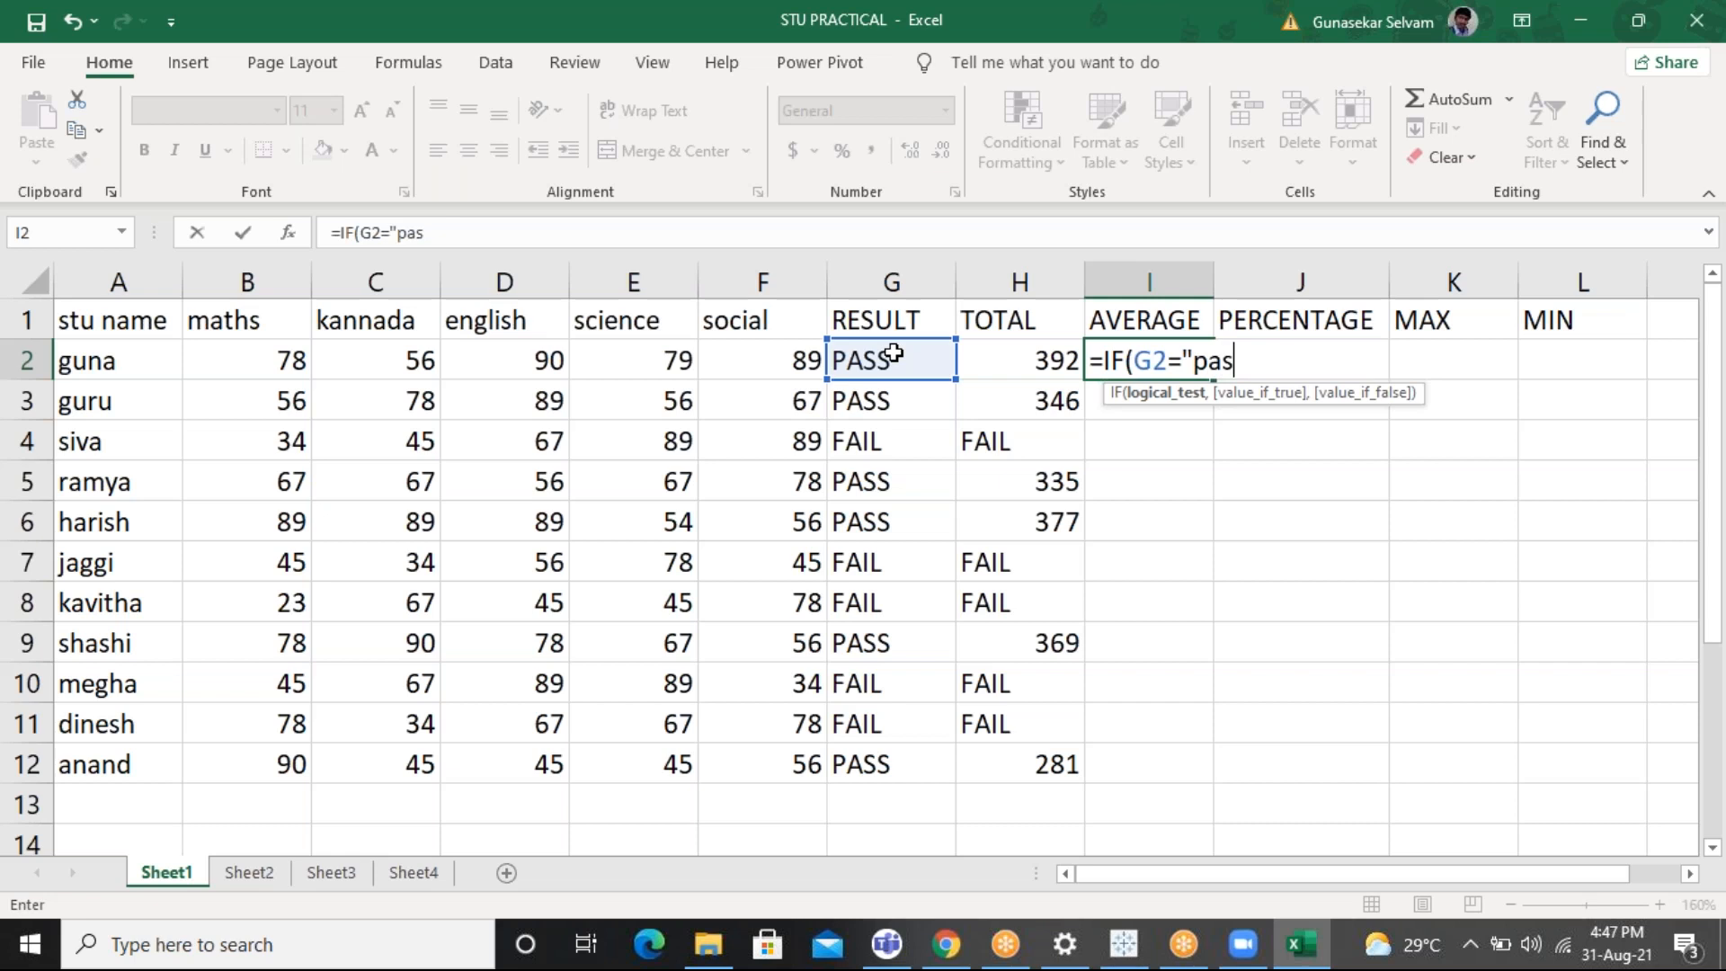
{"action": "key", "text": "BackSpace"}
{"action": "type", "text": "PASS\","}
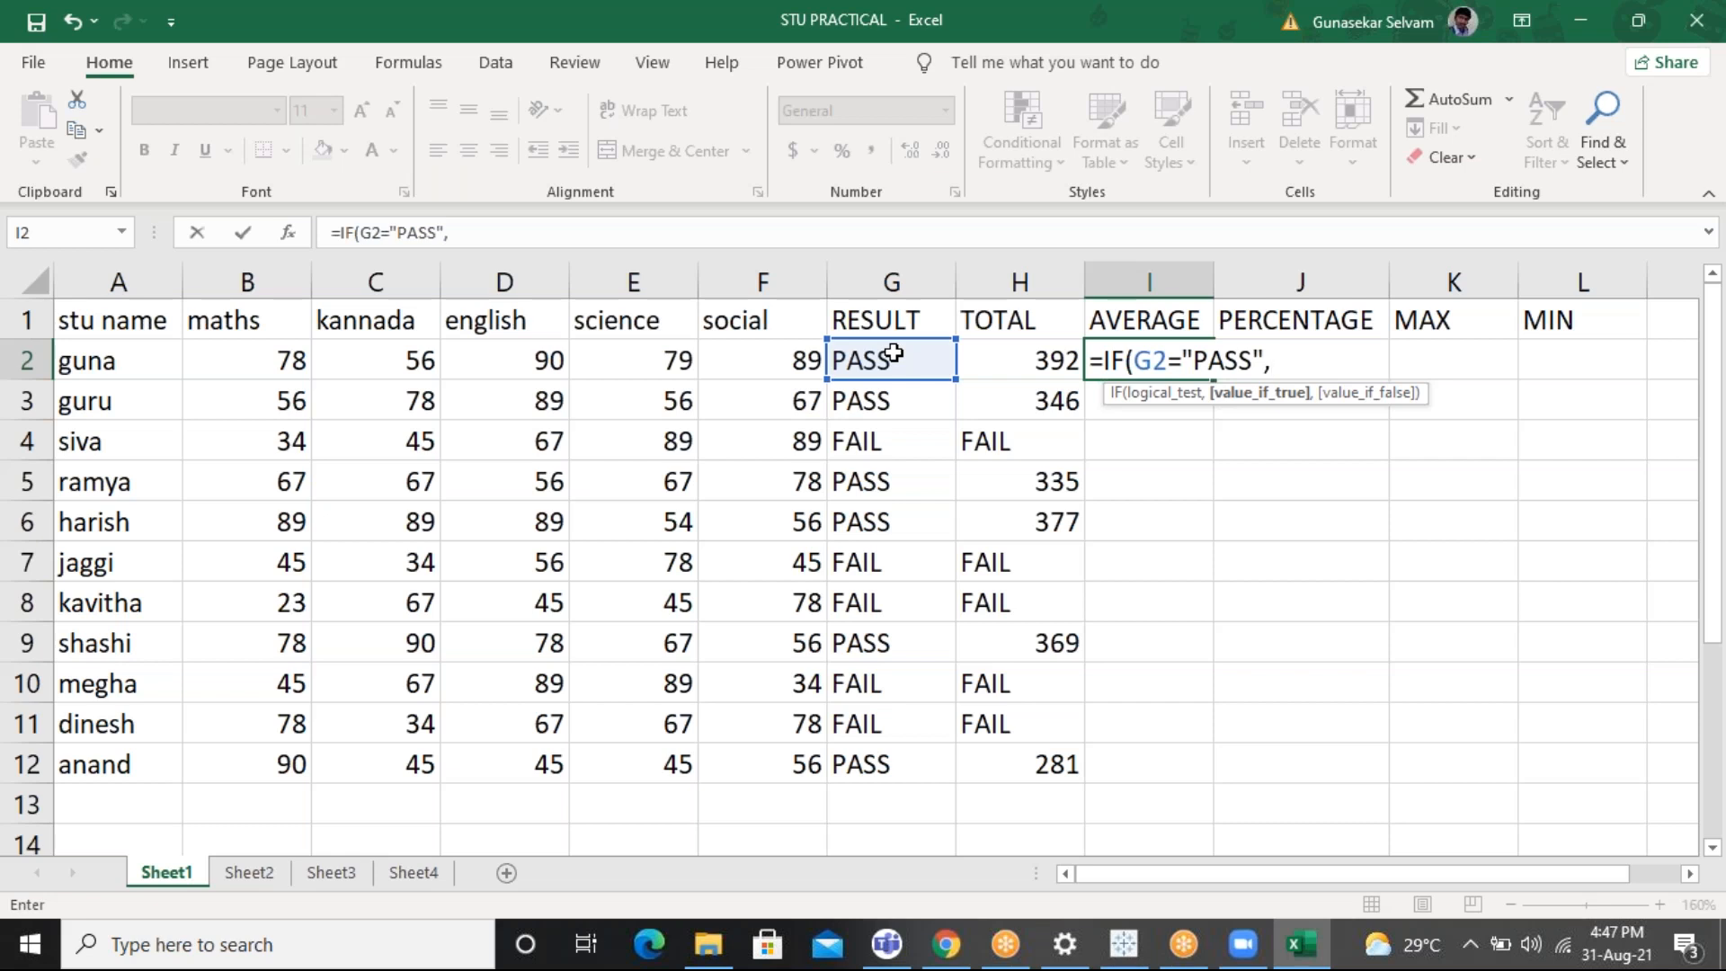
{"action": "left_click", "coordinate": [1285, 109]}
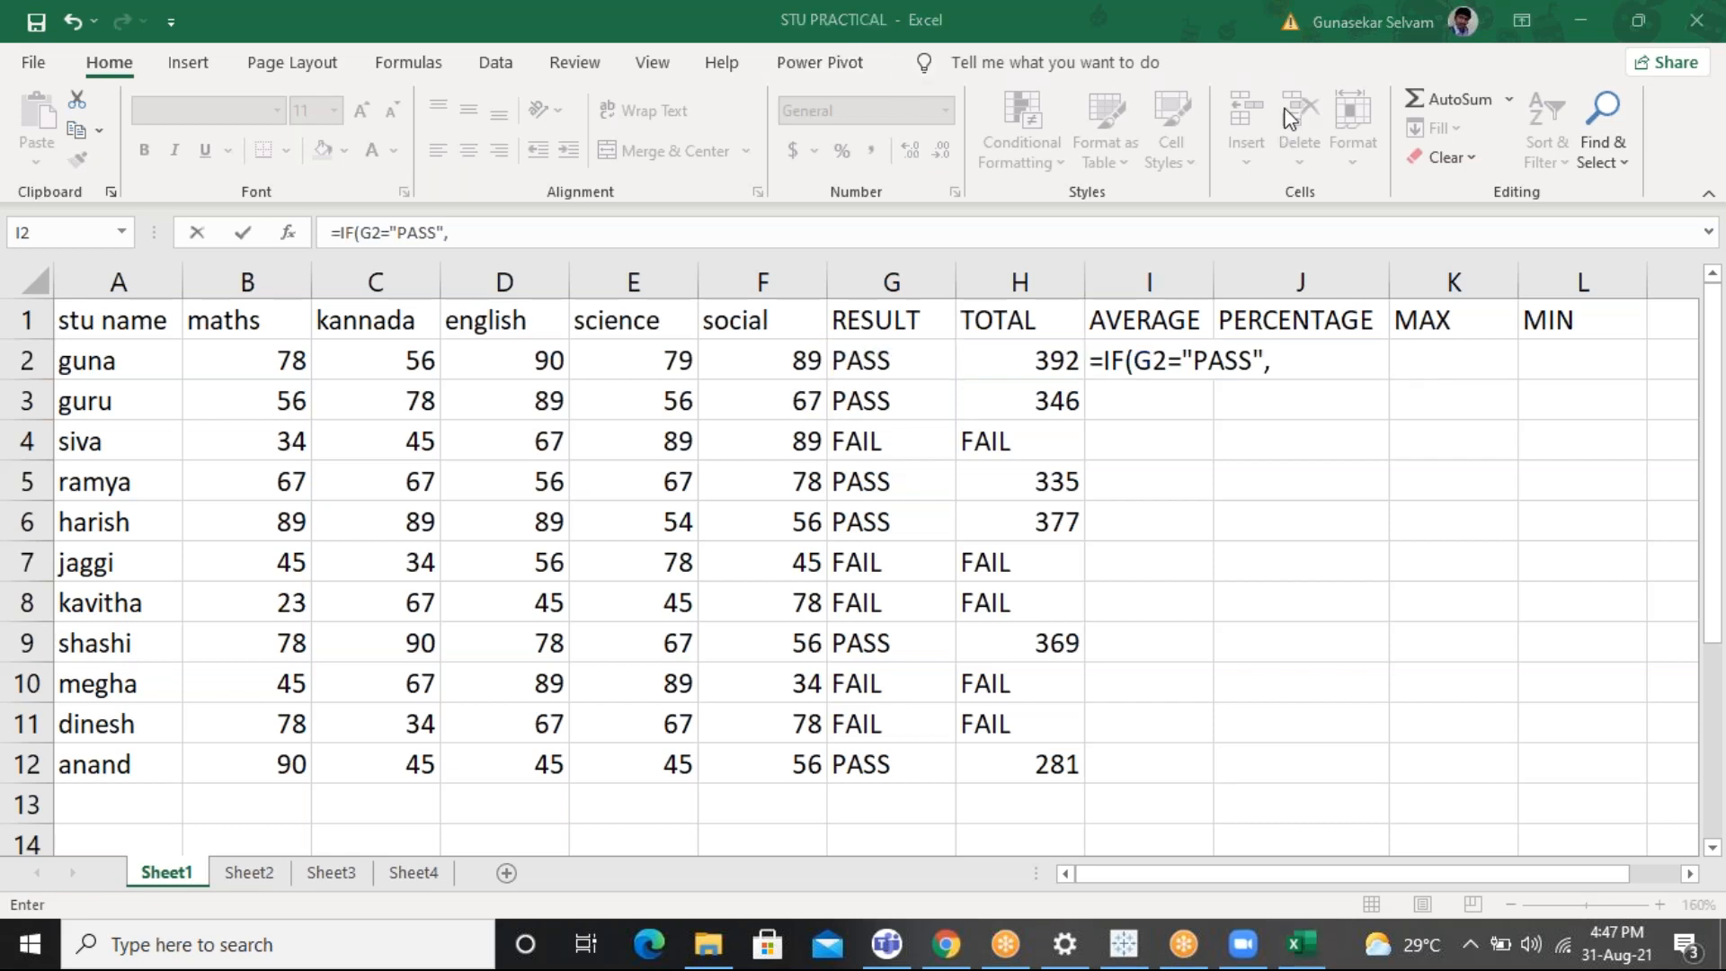
{"action": "left_click", "coordinate": [1271, 346]}
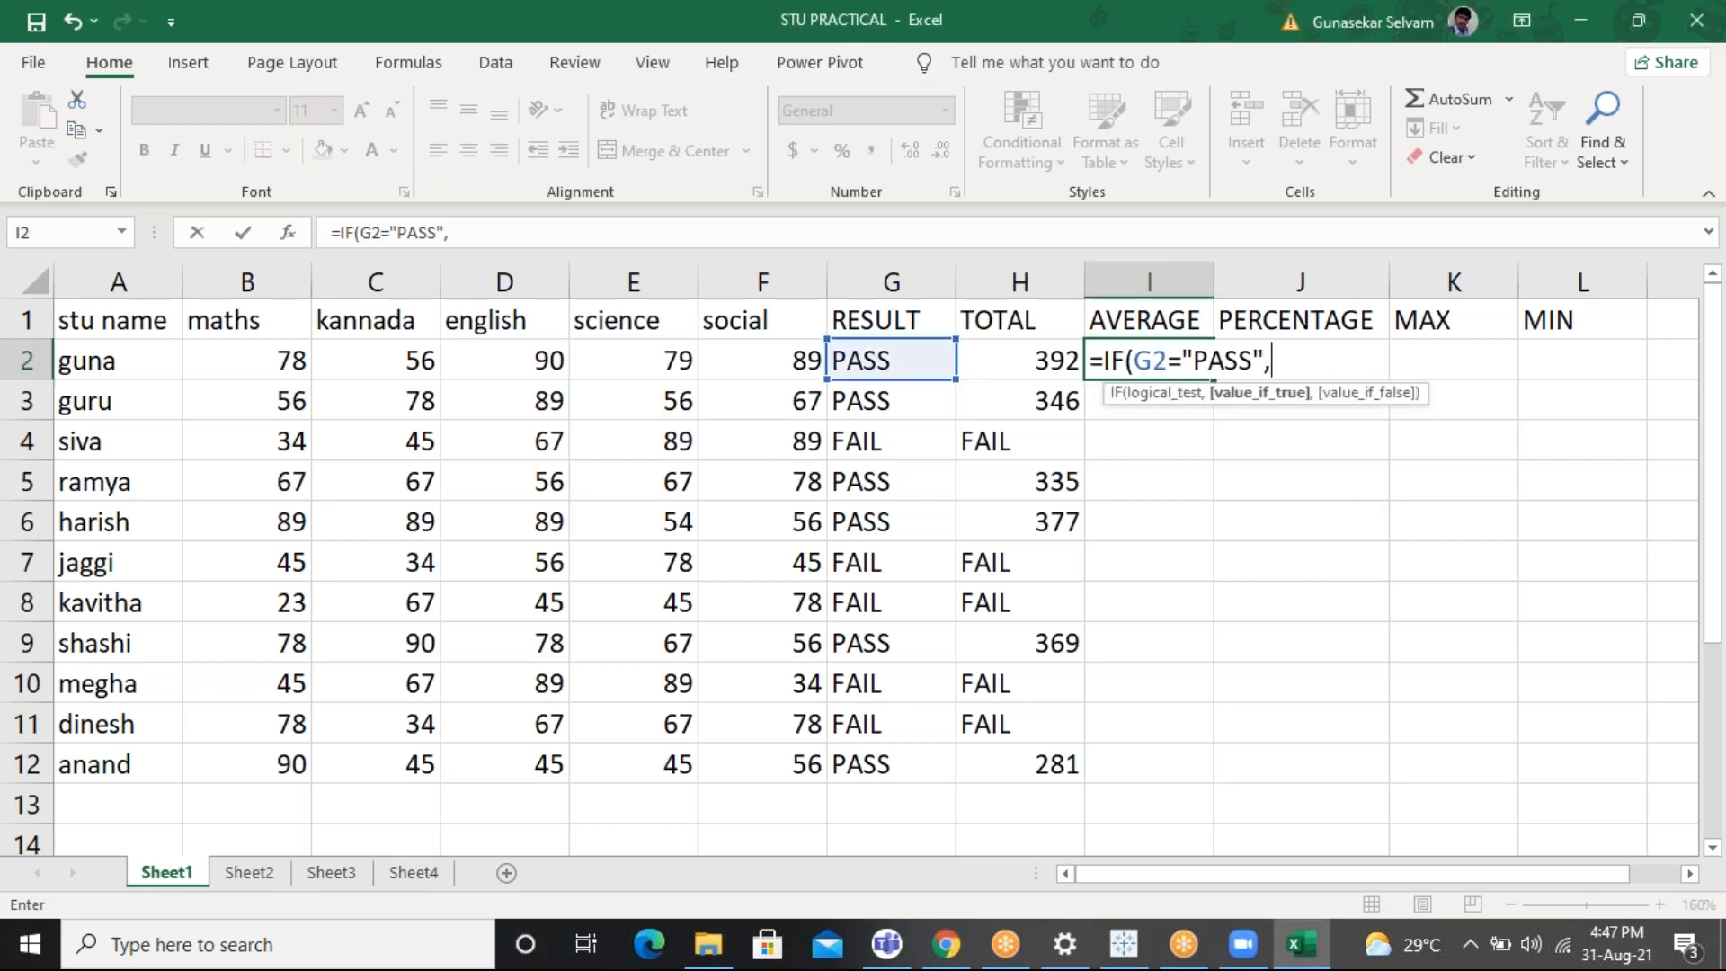
Add AVERAGE(B2:F2) as the value if true in the AVERAGE formula
{"action": "type", "text": "AVE"}
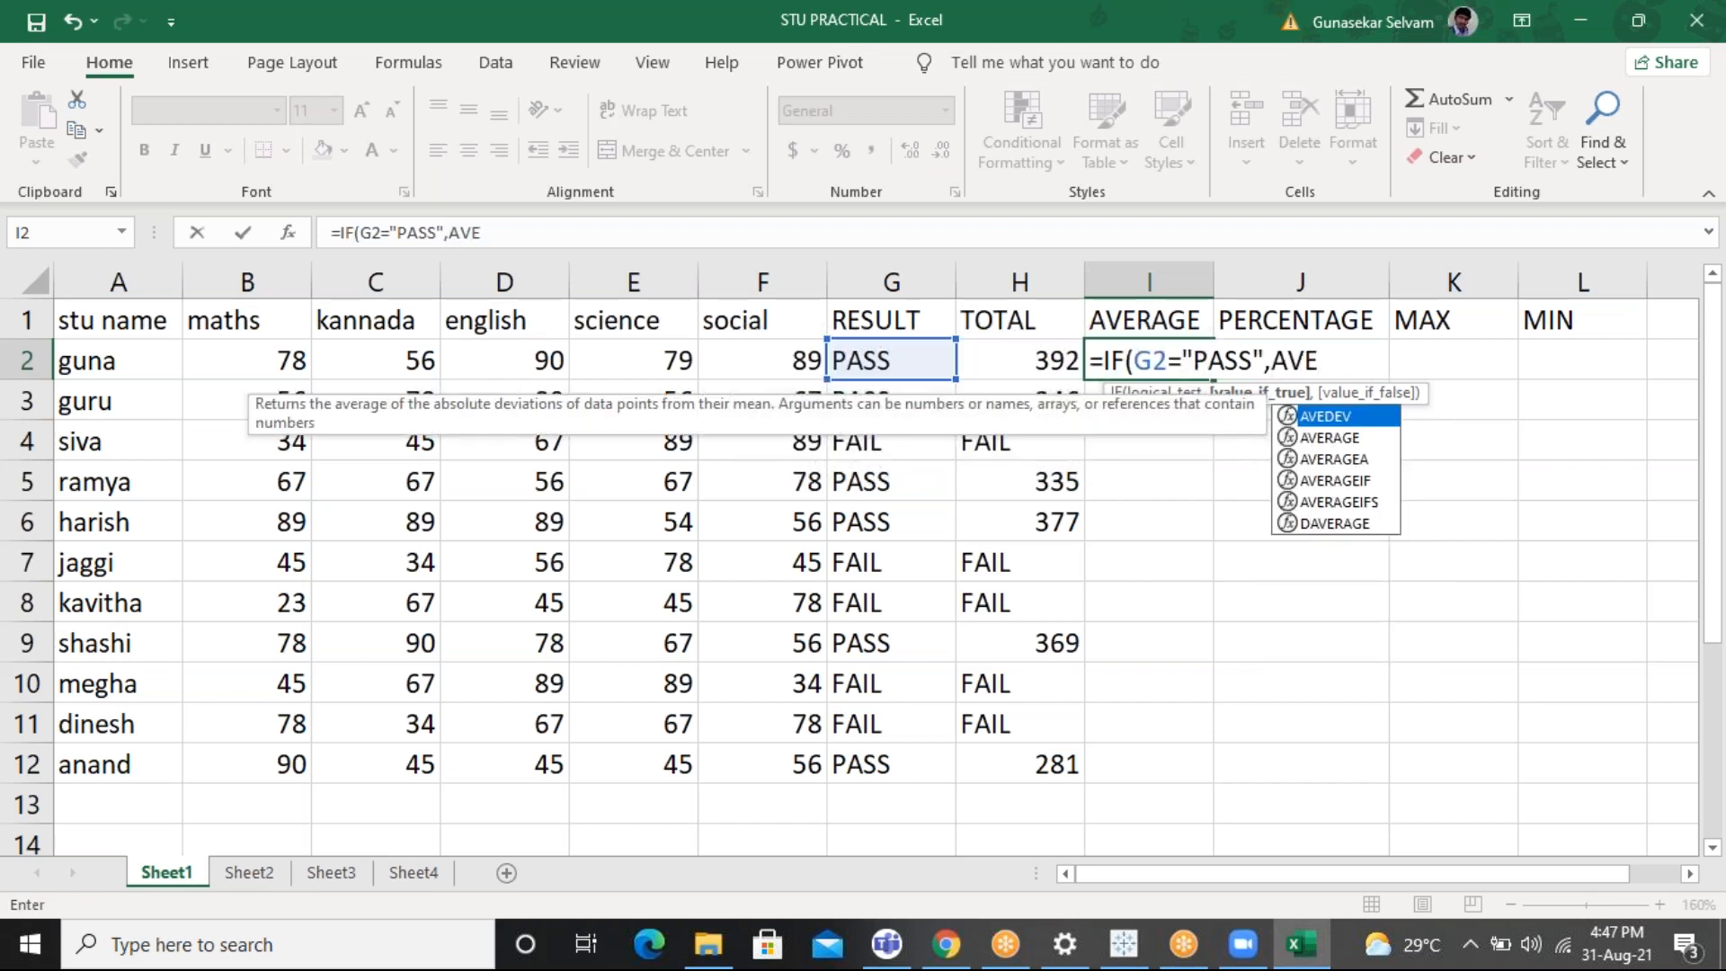
{"action": "key", "text": "Tab"}
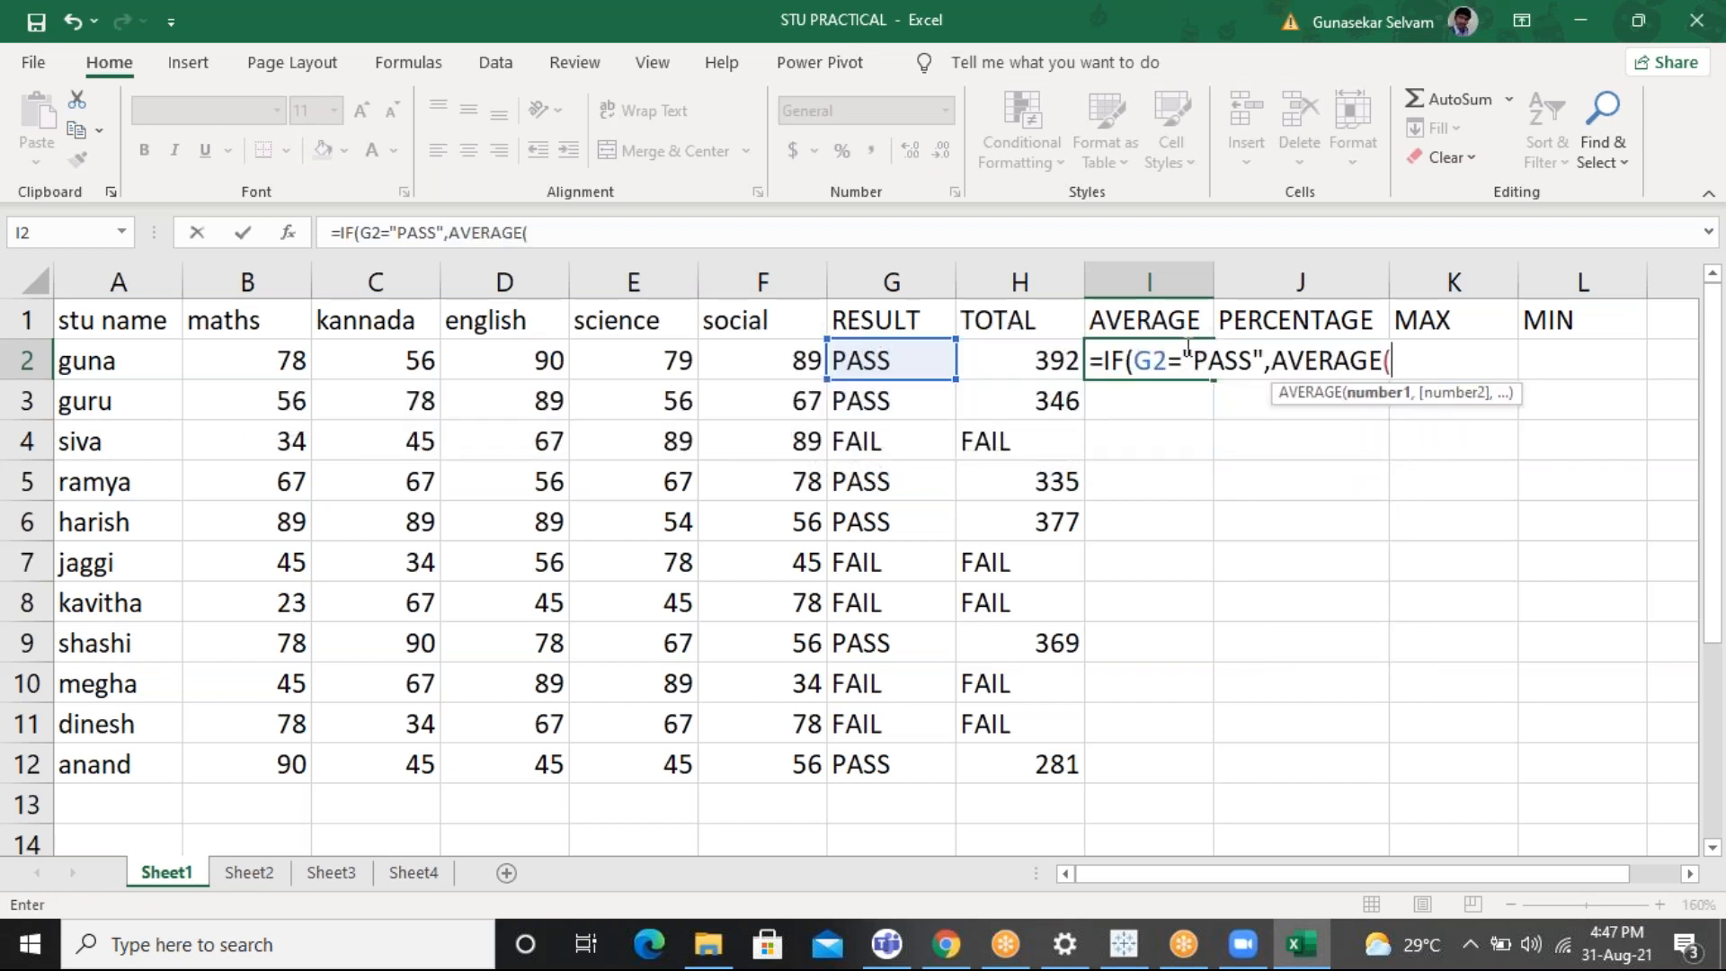
{"action": "left_click_drag", "start_coordinate": [269, 361], "coordinate": [768, 356]}
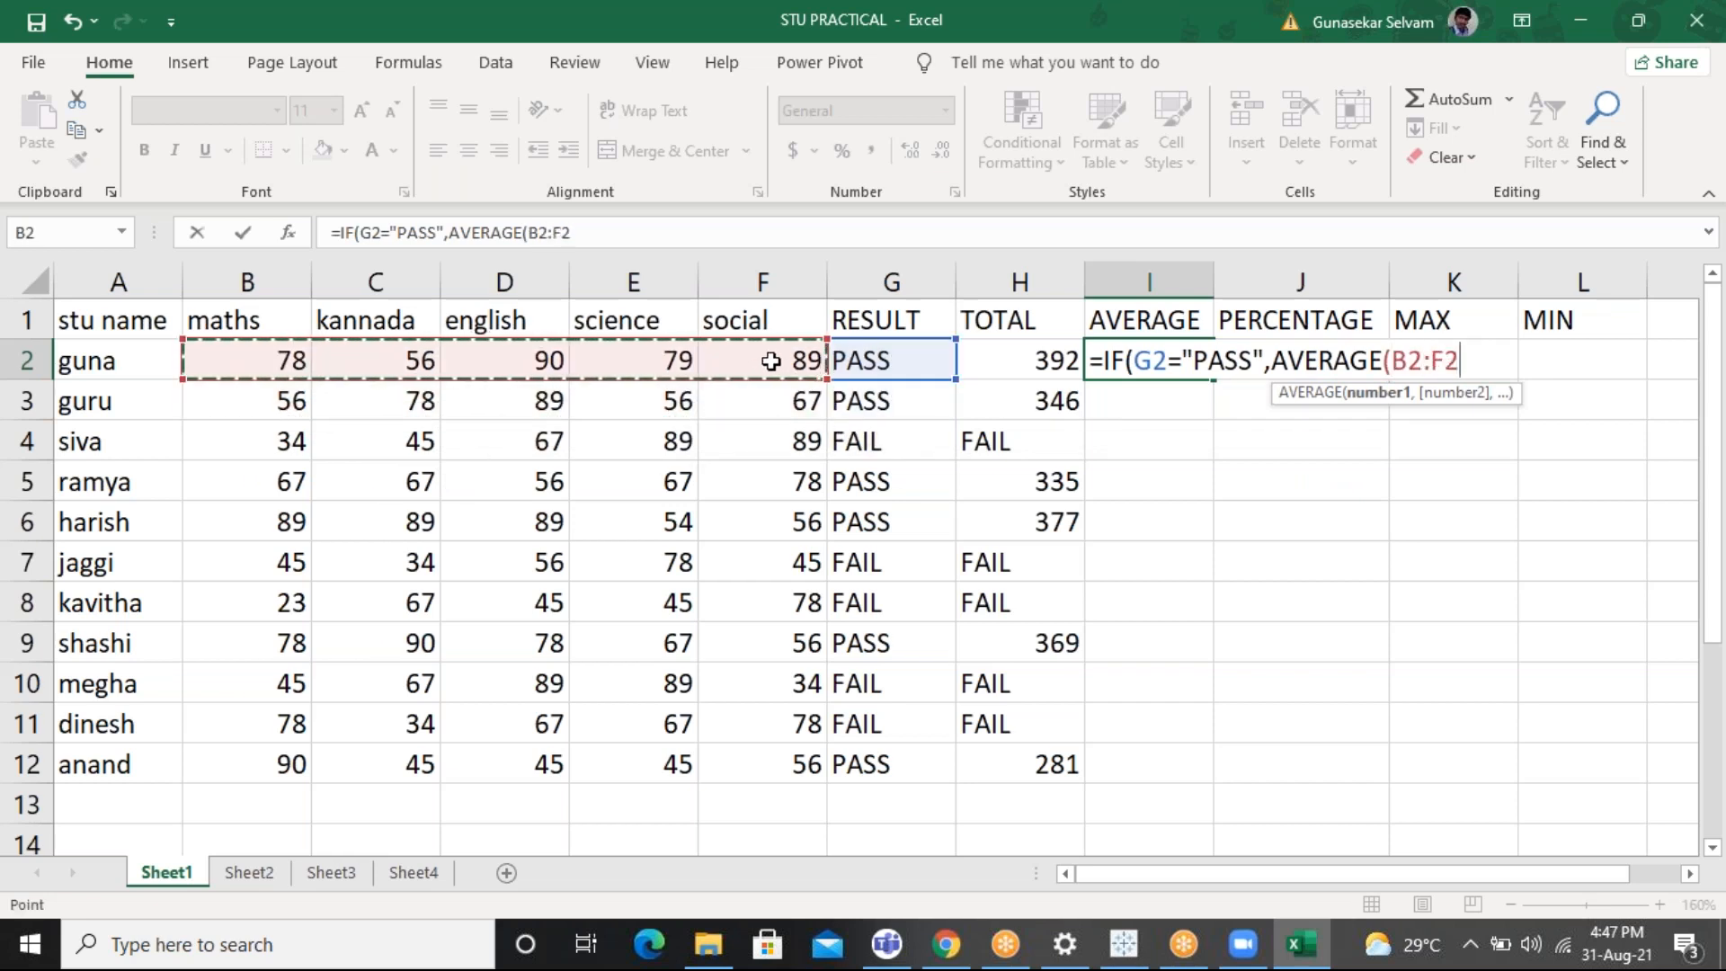
{"action": "type", "text": "),"}
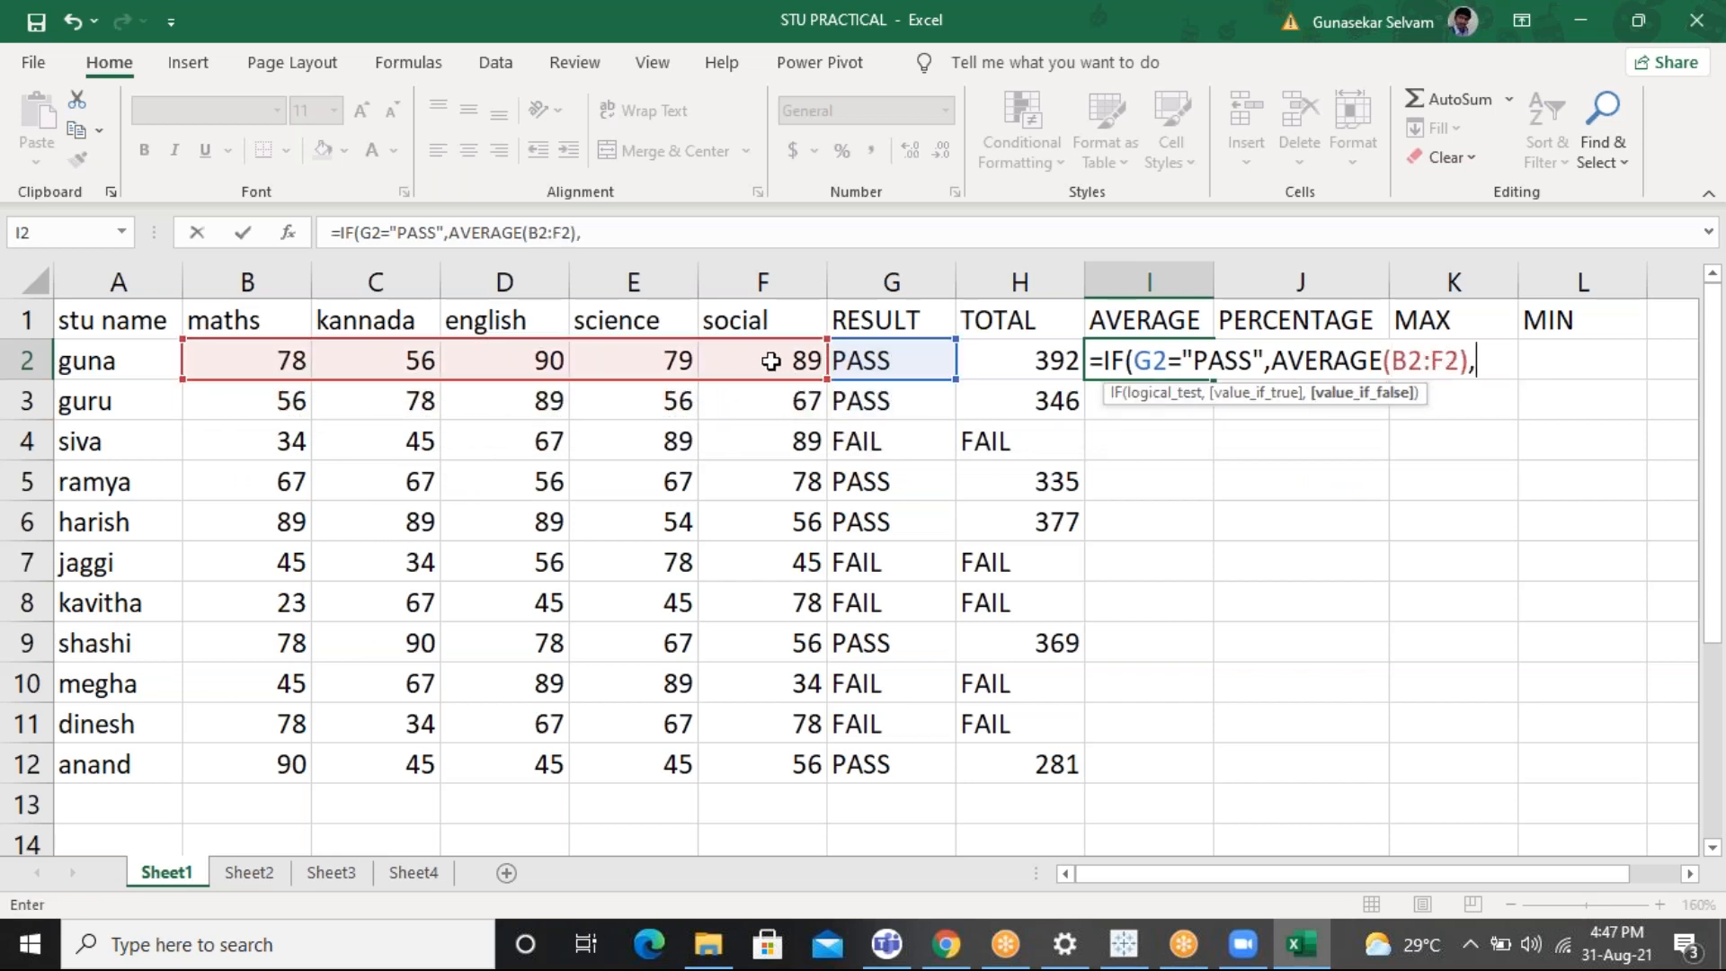
Complete the AVERAGE formula with "FAIL" as the value if false, and fill it down to row 12
{"action": "type", "text": "\"FAIL\")"}
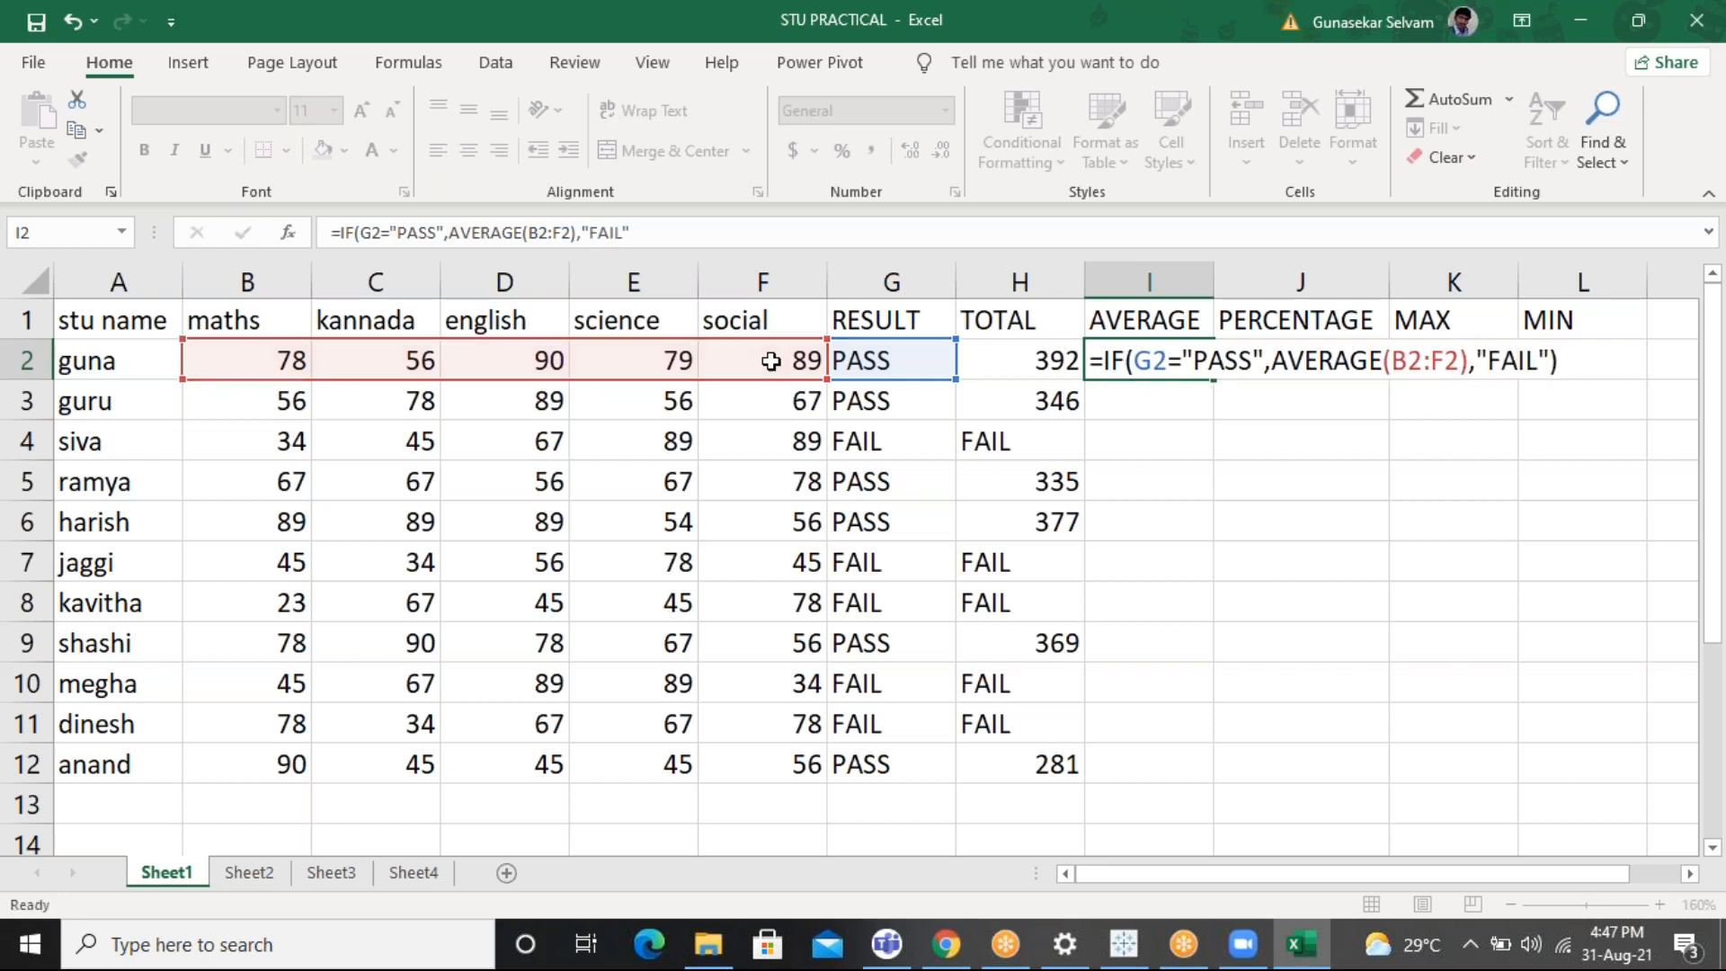
{"action": "key", "text": "Return"}
{"action": "left_click", "coordinate": [1135, 335]}
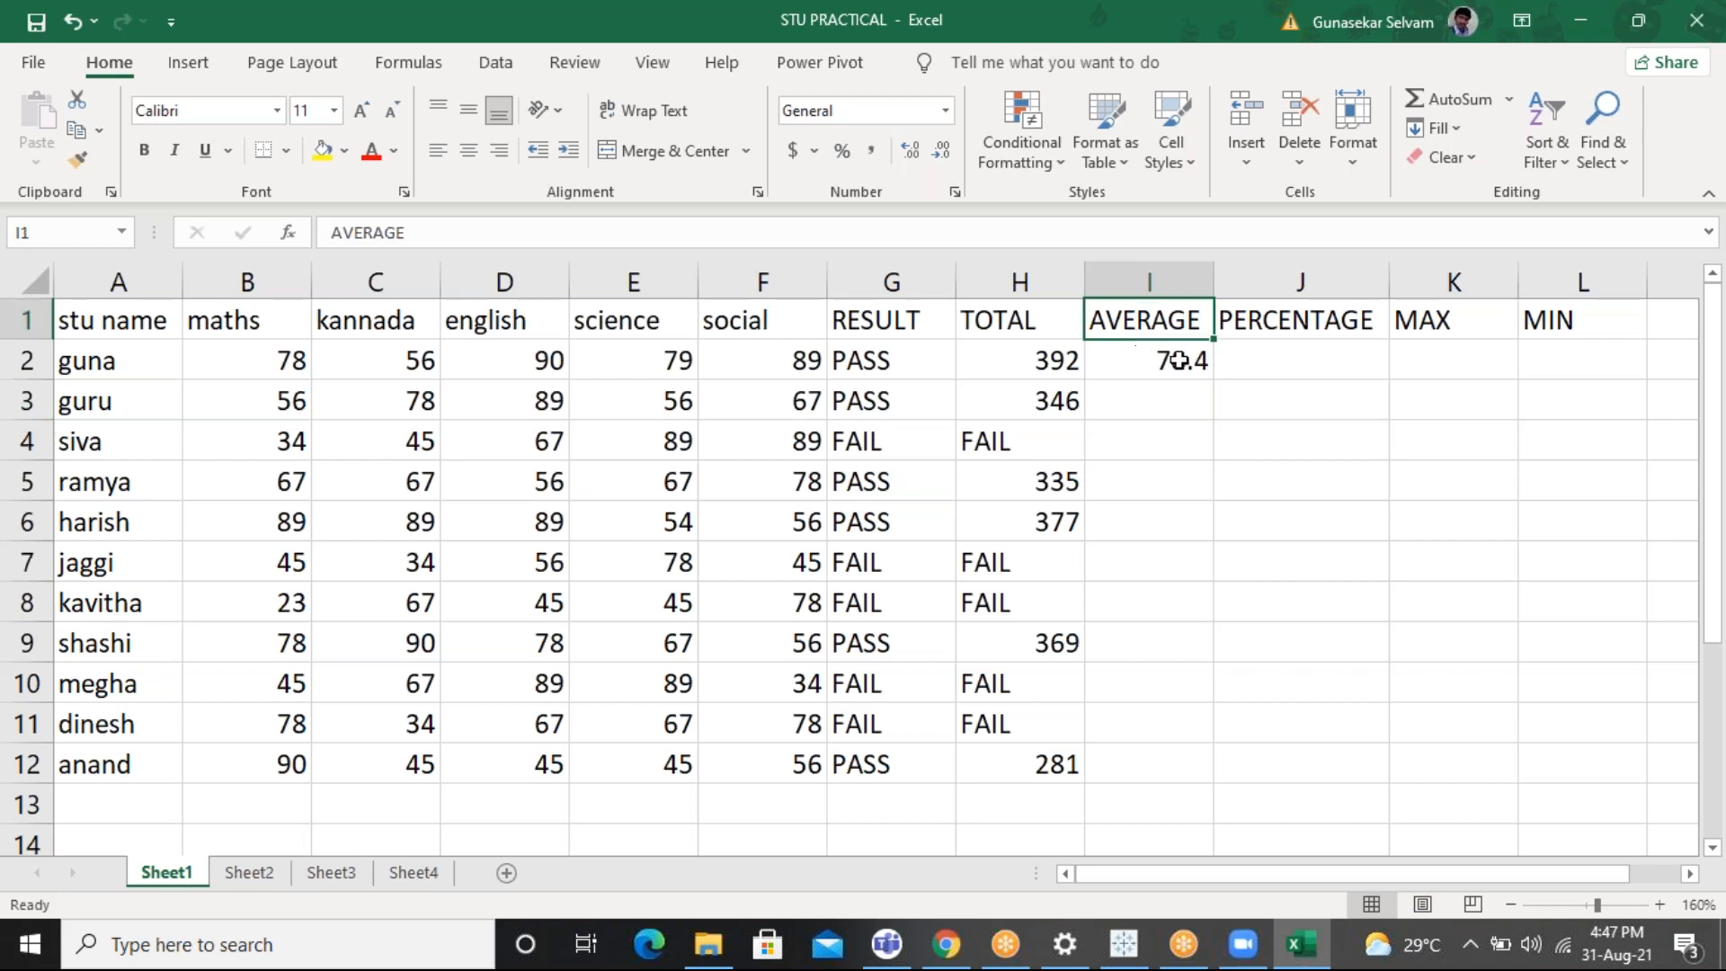
{"action": "left_click", "coordinate": [1180, 361]}
{"action": "left_click_drag", "start_coordinate": [1212, 380], "coordinate": [1212, 774]}
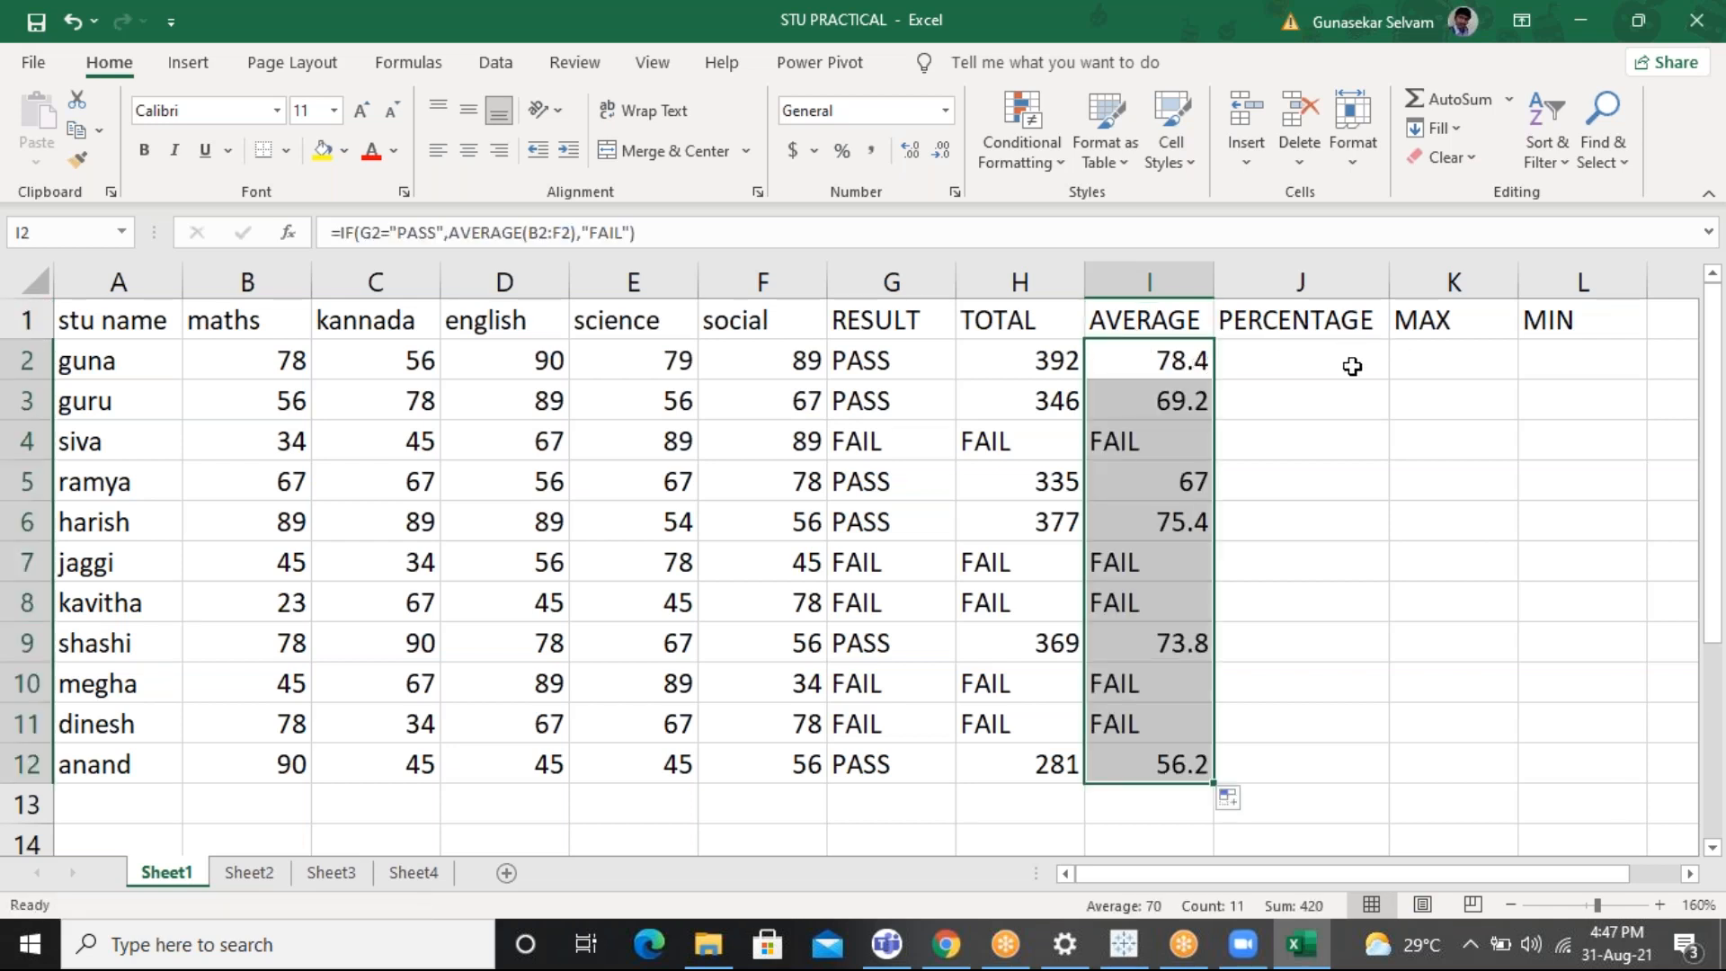
On Sheet2, enter the formula =(C2*45%) in cell D2 to calculate DA from the basic pay
{"action": "left_click_drag", "start_coordinate": [1717, 454], "coordinate": [1717, 569]}
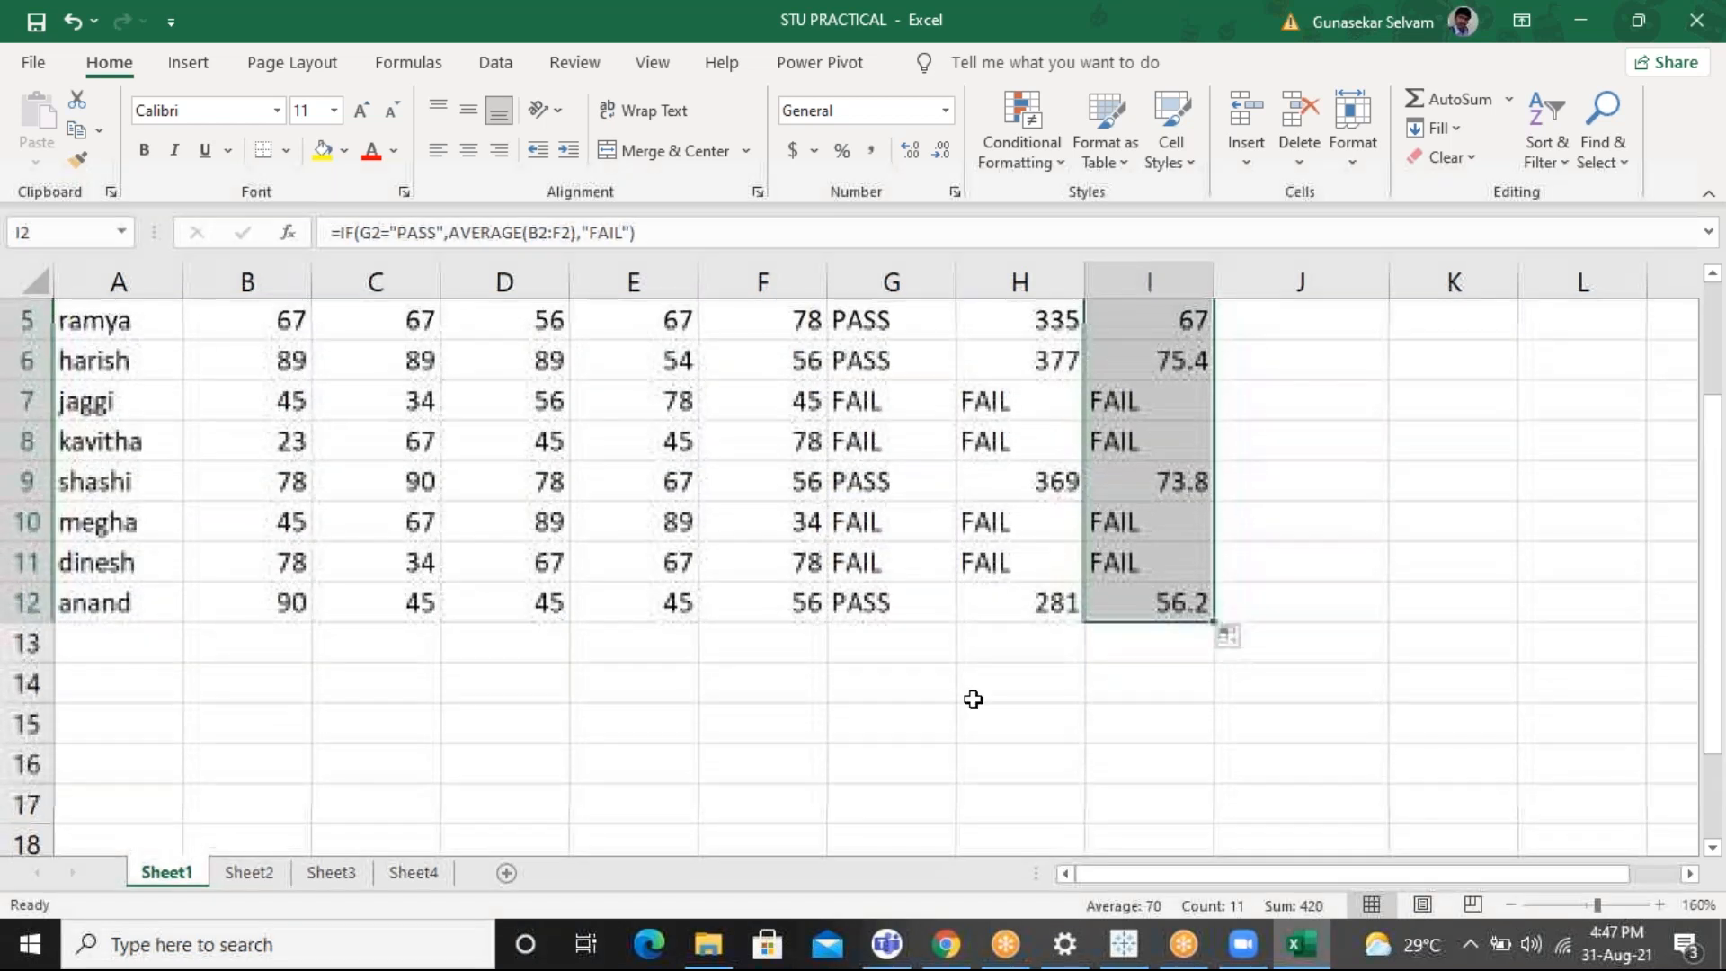
{"action": "left_click", "coordinate": [252, 876]}
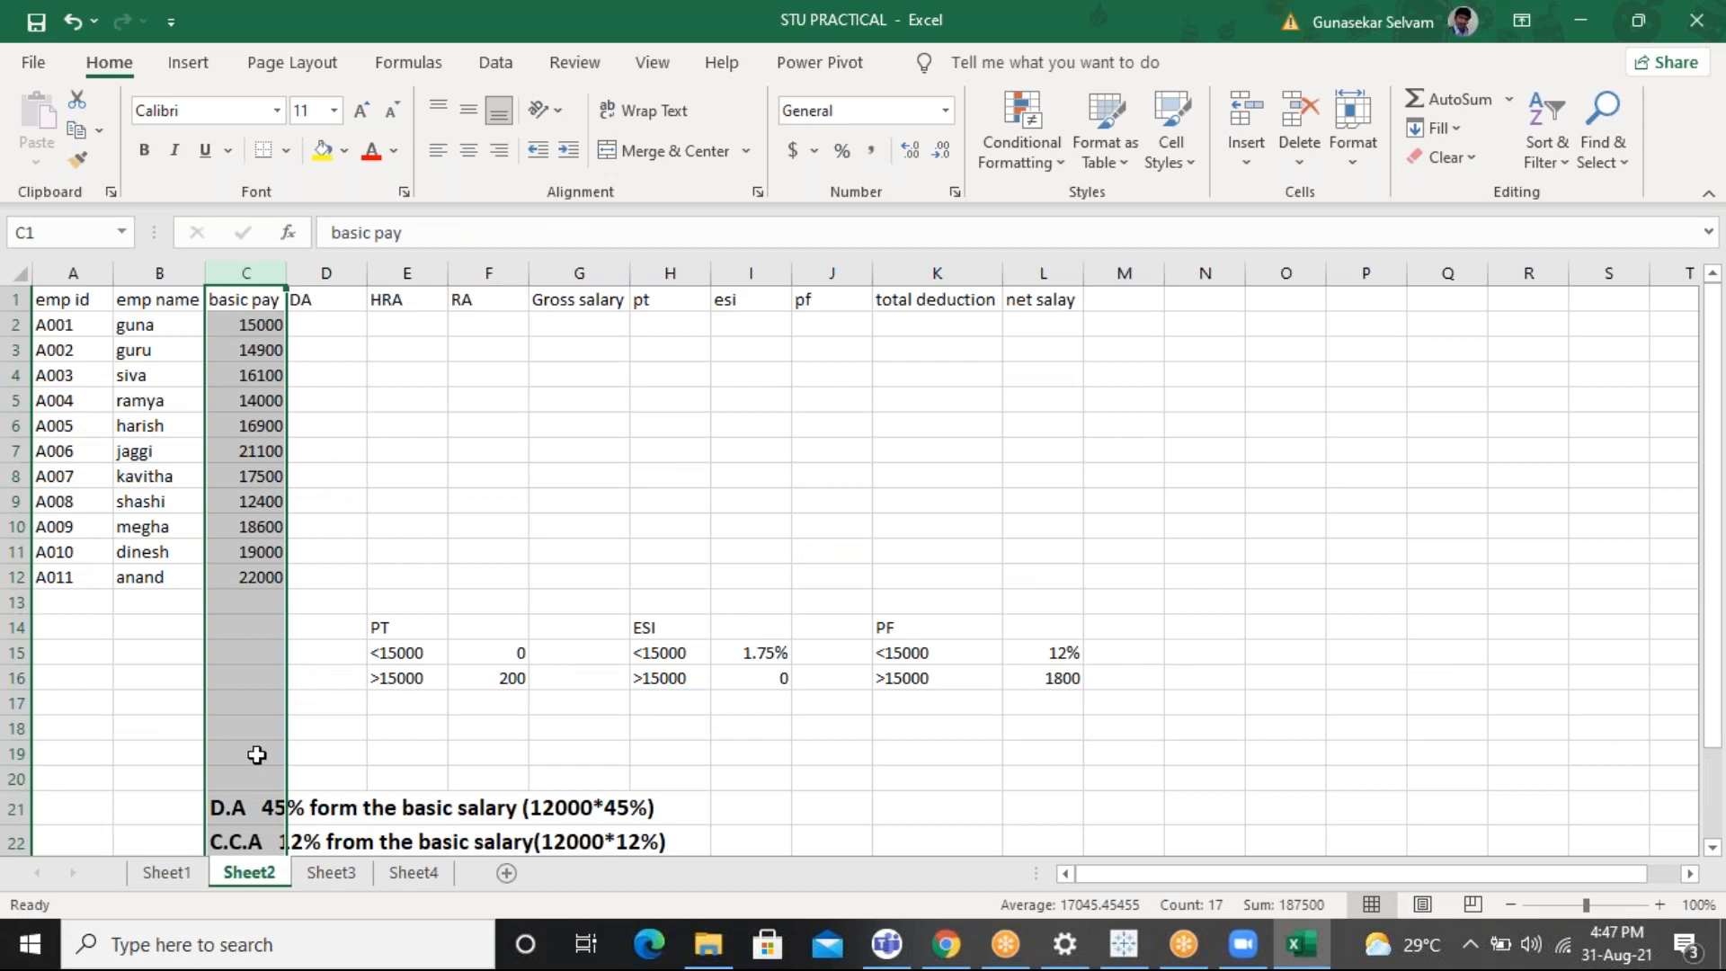
{"action": "left_click", "coordinate": [322, 326]}
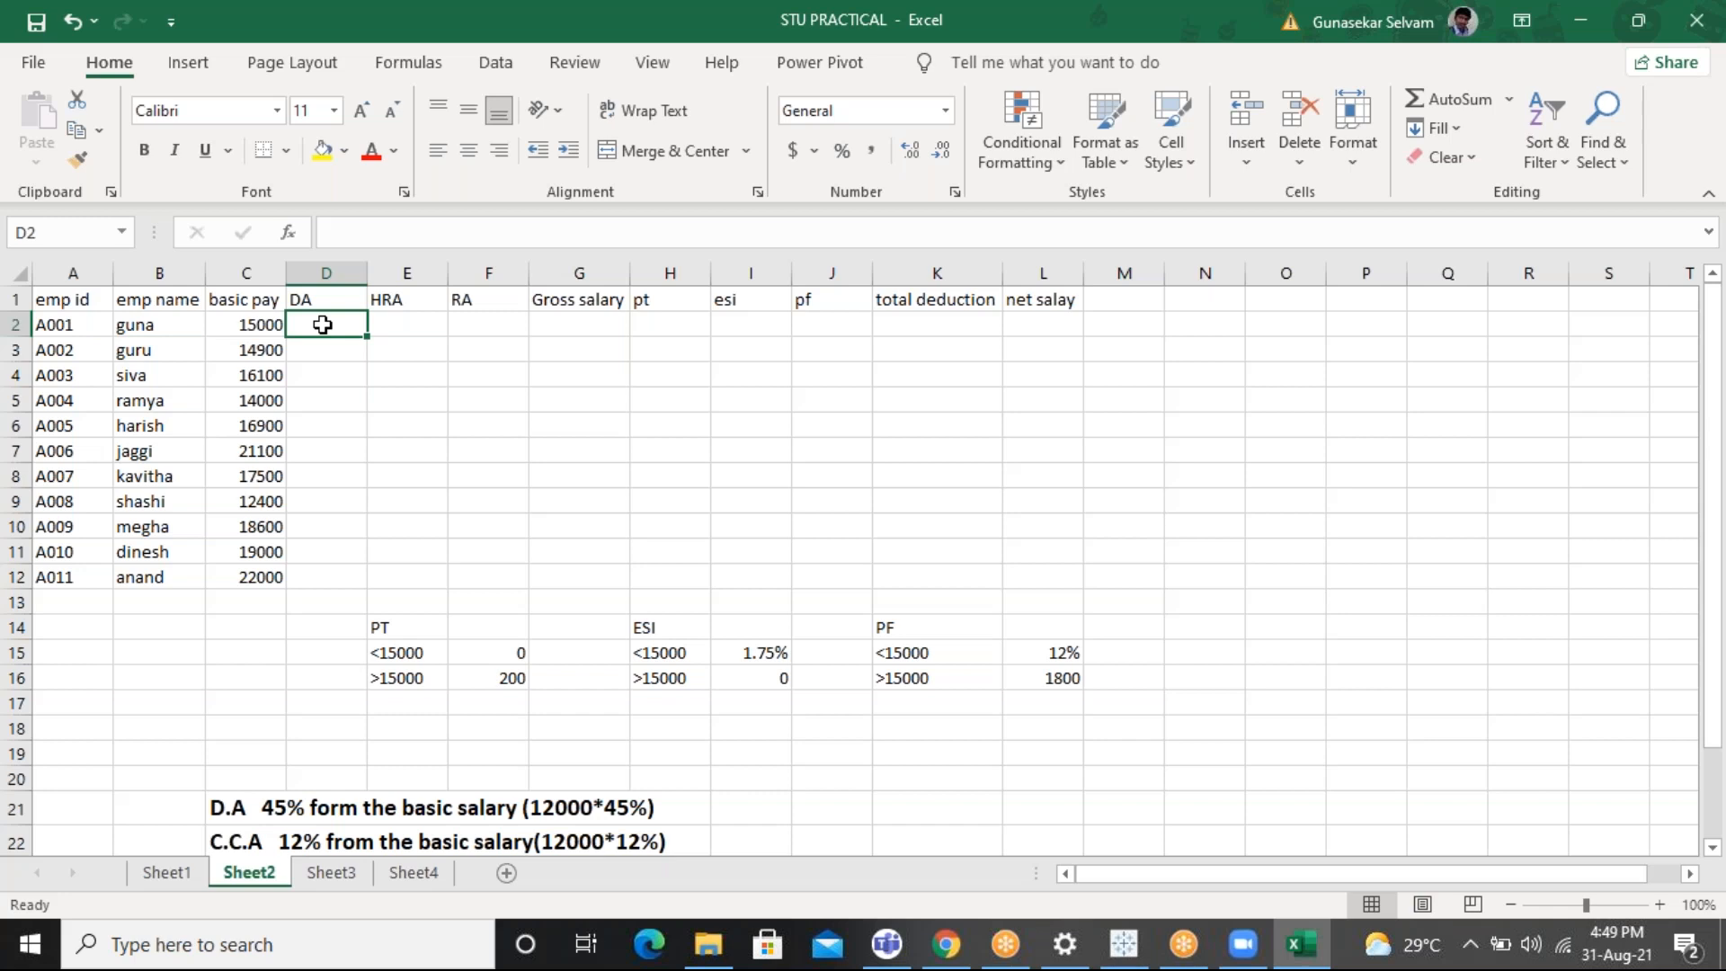
{"action": "type", "text": "="}
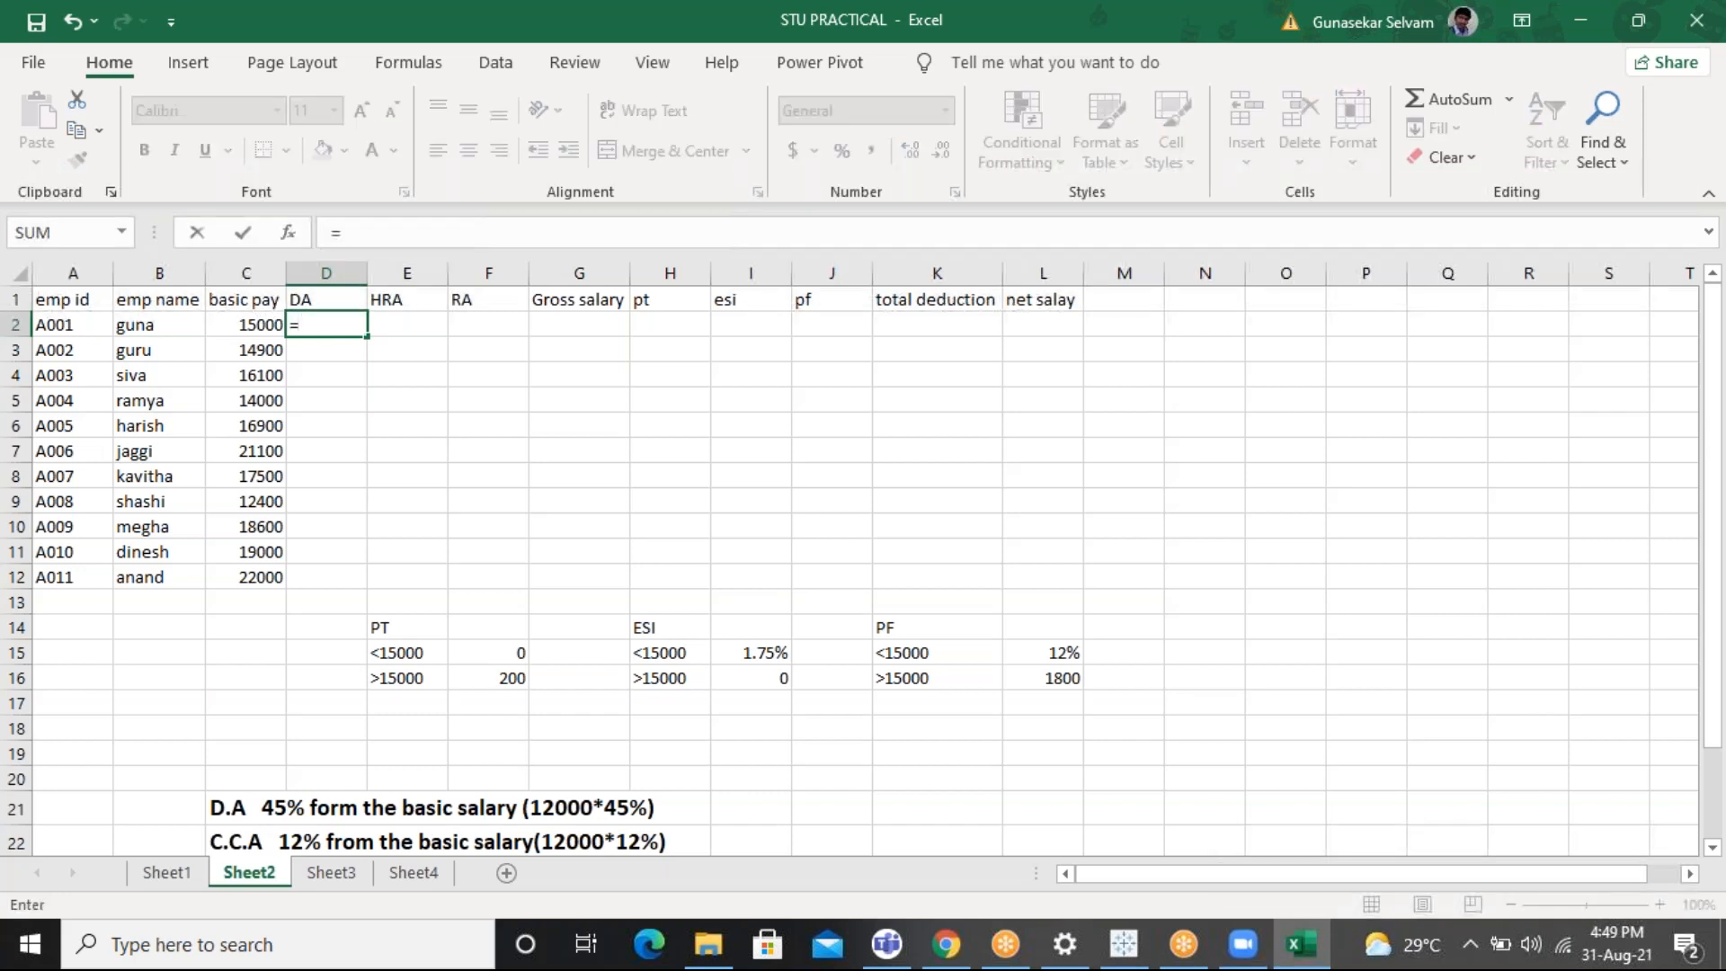
{"action": "left_click", "coordinate": [240, 325]}
{"action": "key", "text": "BackSpace"}
{"action": "key", "text": "BackSpace"}
{"action": "type", "text": "("}
{"action": "left_click", "coordinate": [259, 327]}
{"action": "type", "text": "*45"}
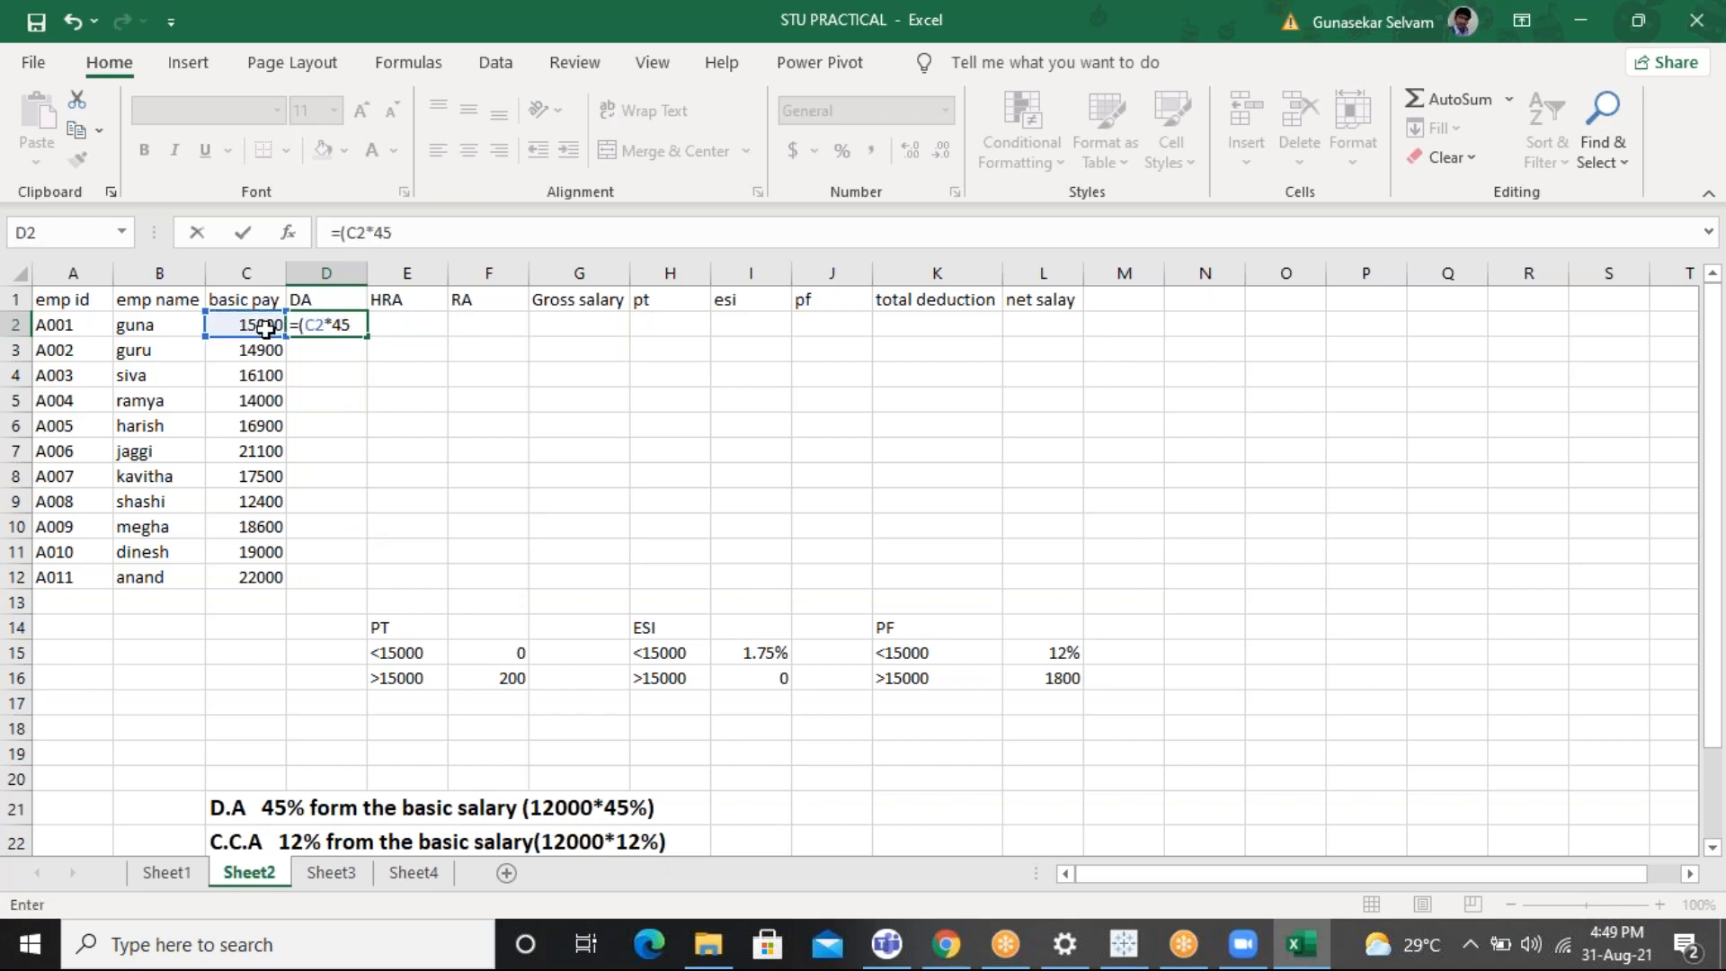
{"action": "type", "text": "%)"}
{"action": "left_click", "coordinate": [300, 350]}
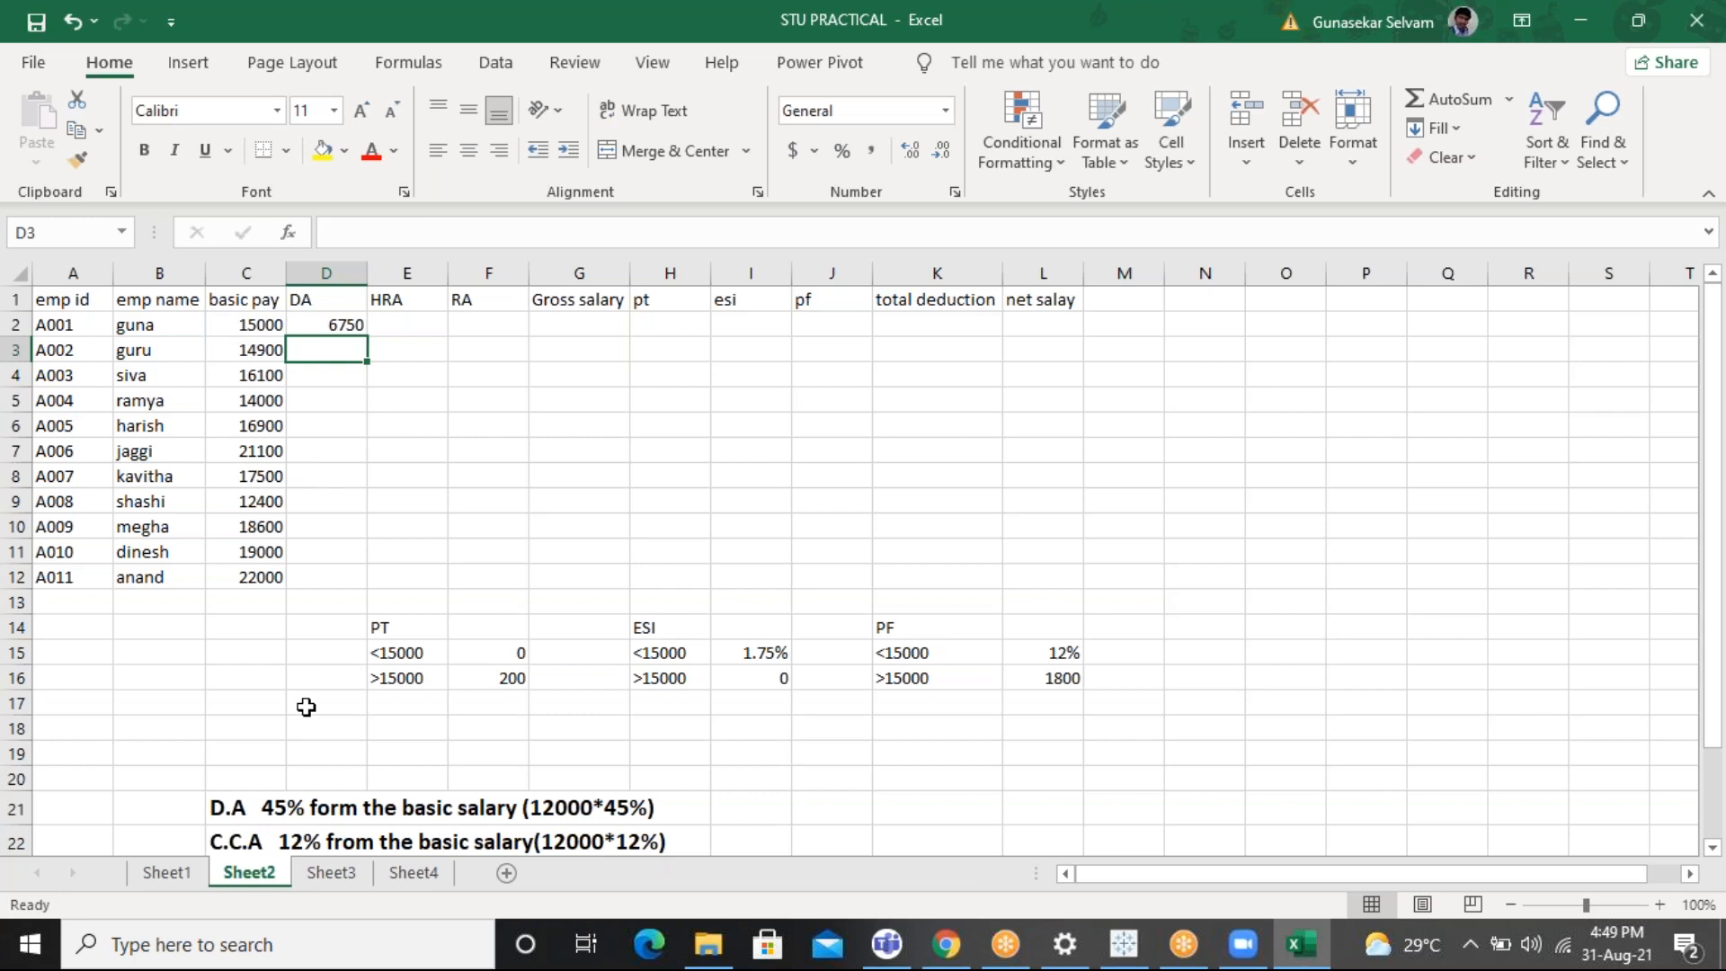
Fill the DA formula from D2 down to row 12 and select the first HRA cell, E2
{"action": "left_click_drag", "start_coordinate": [293, 790], "coordinate": [666, 804]}
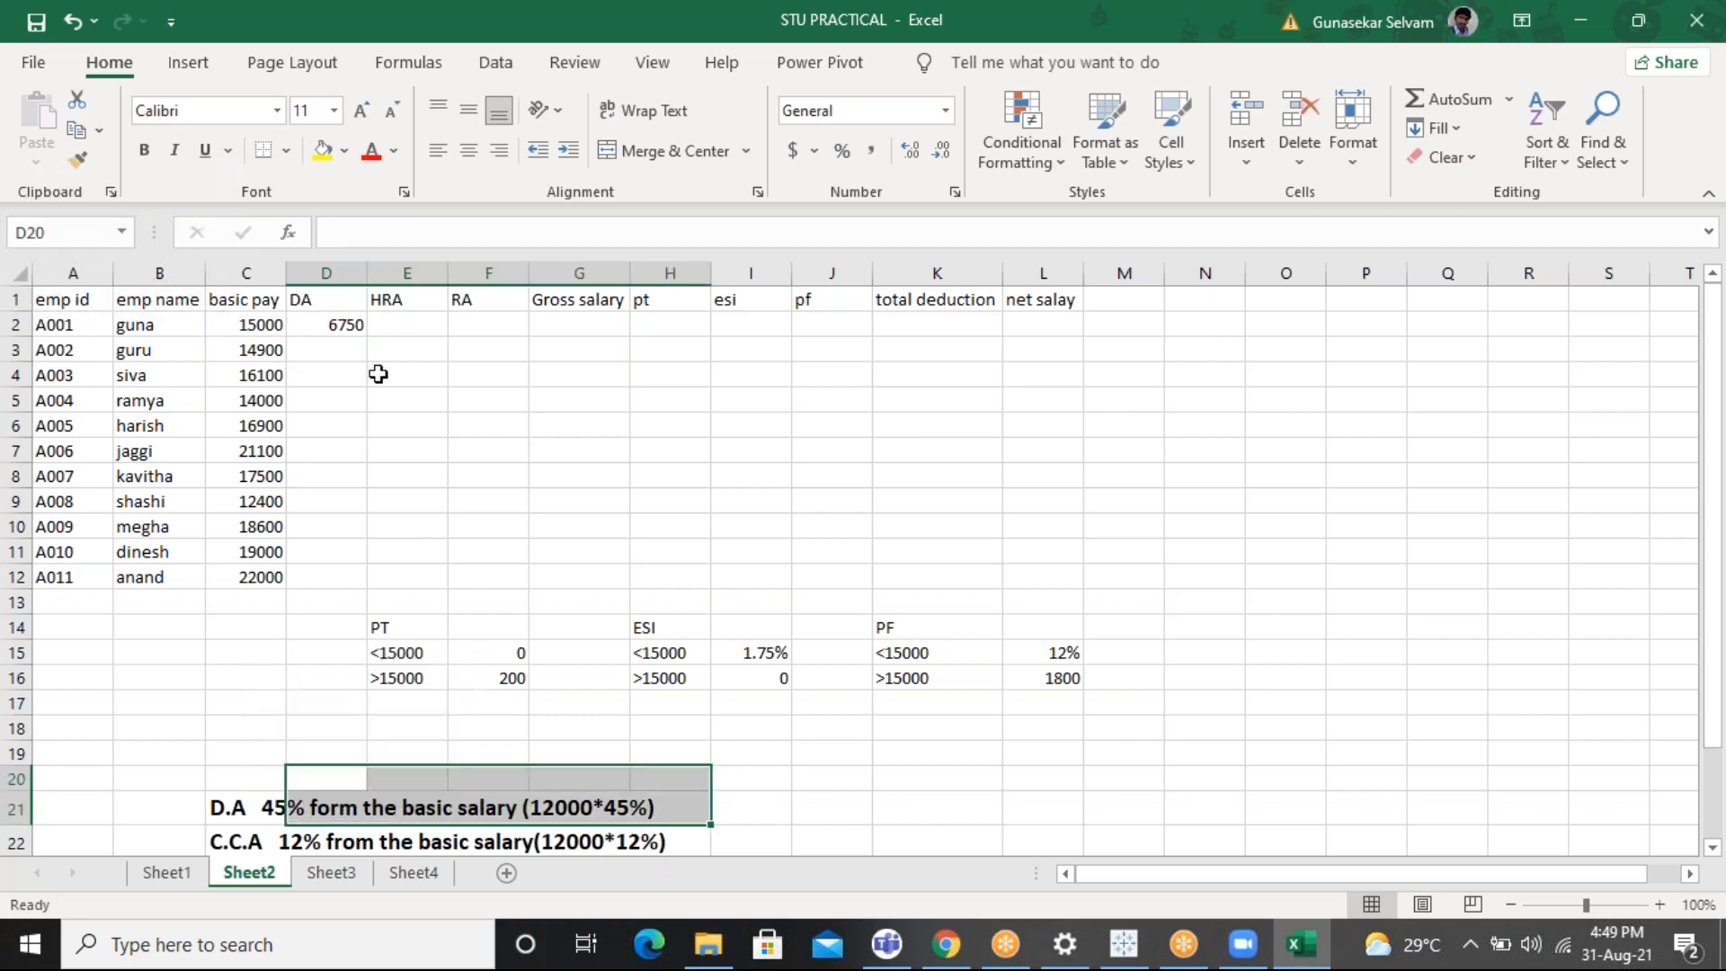
{"action": "left_click", "coordinate": [332, 324]}
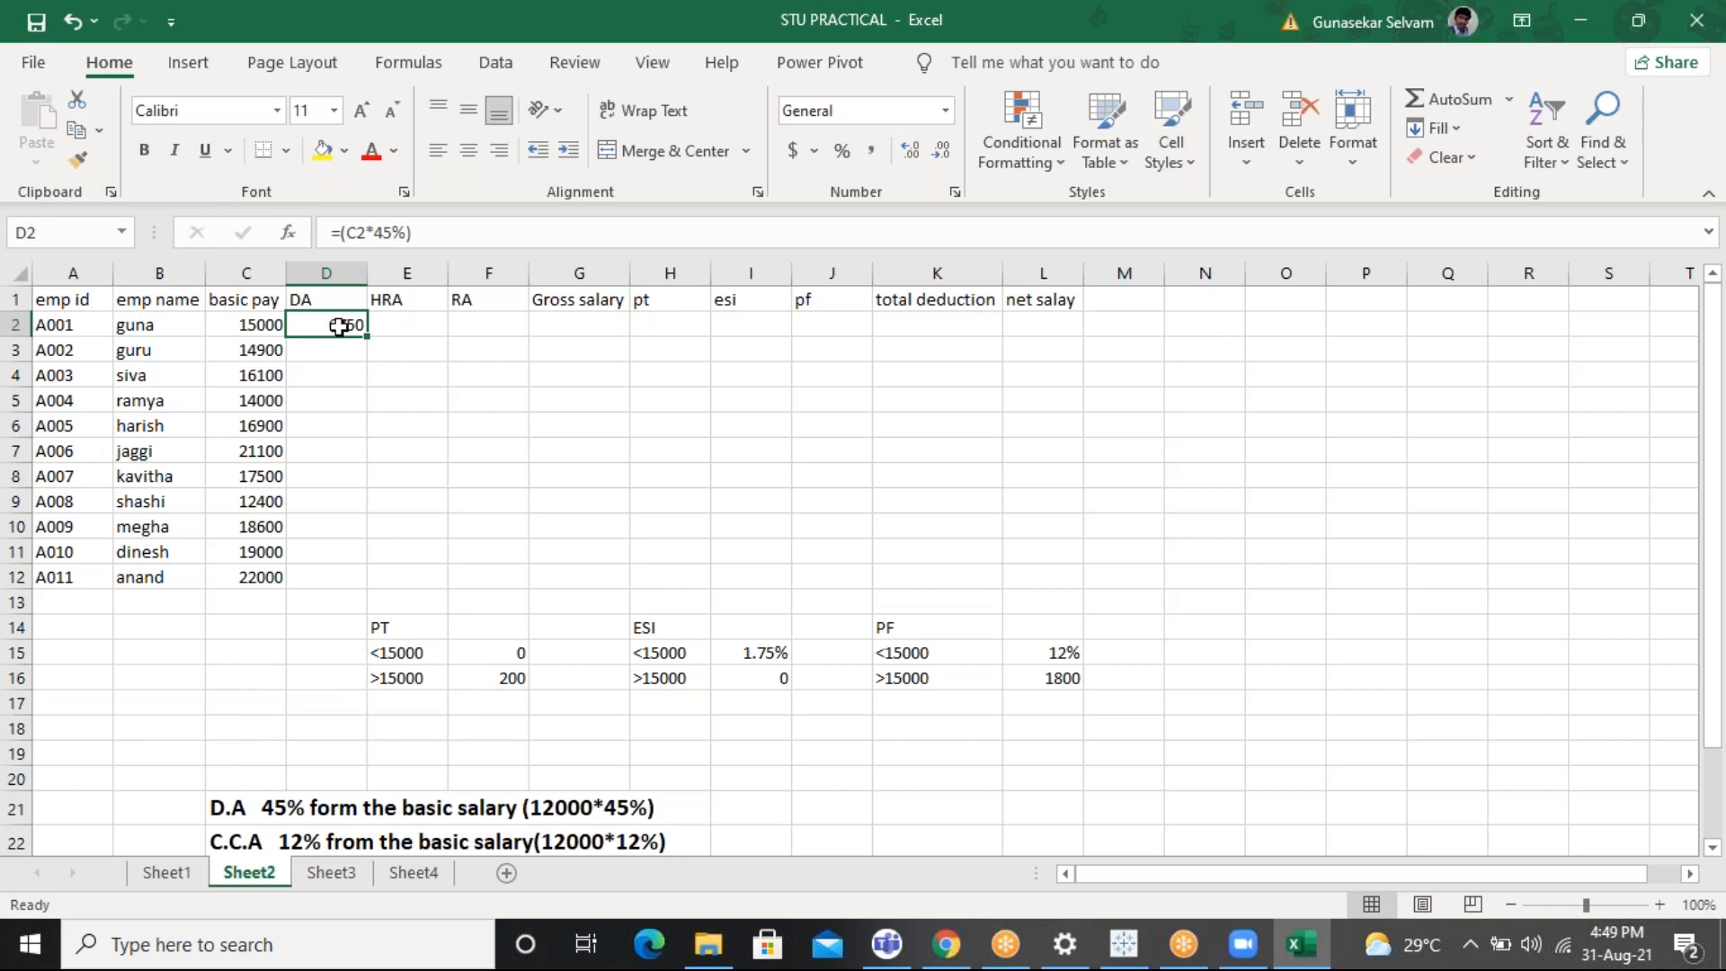
{"action": "double_click", "coordinate": [367, 335]}
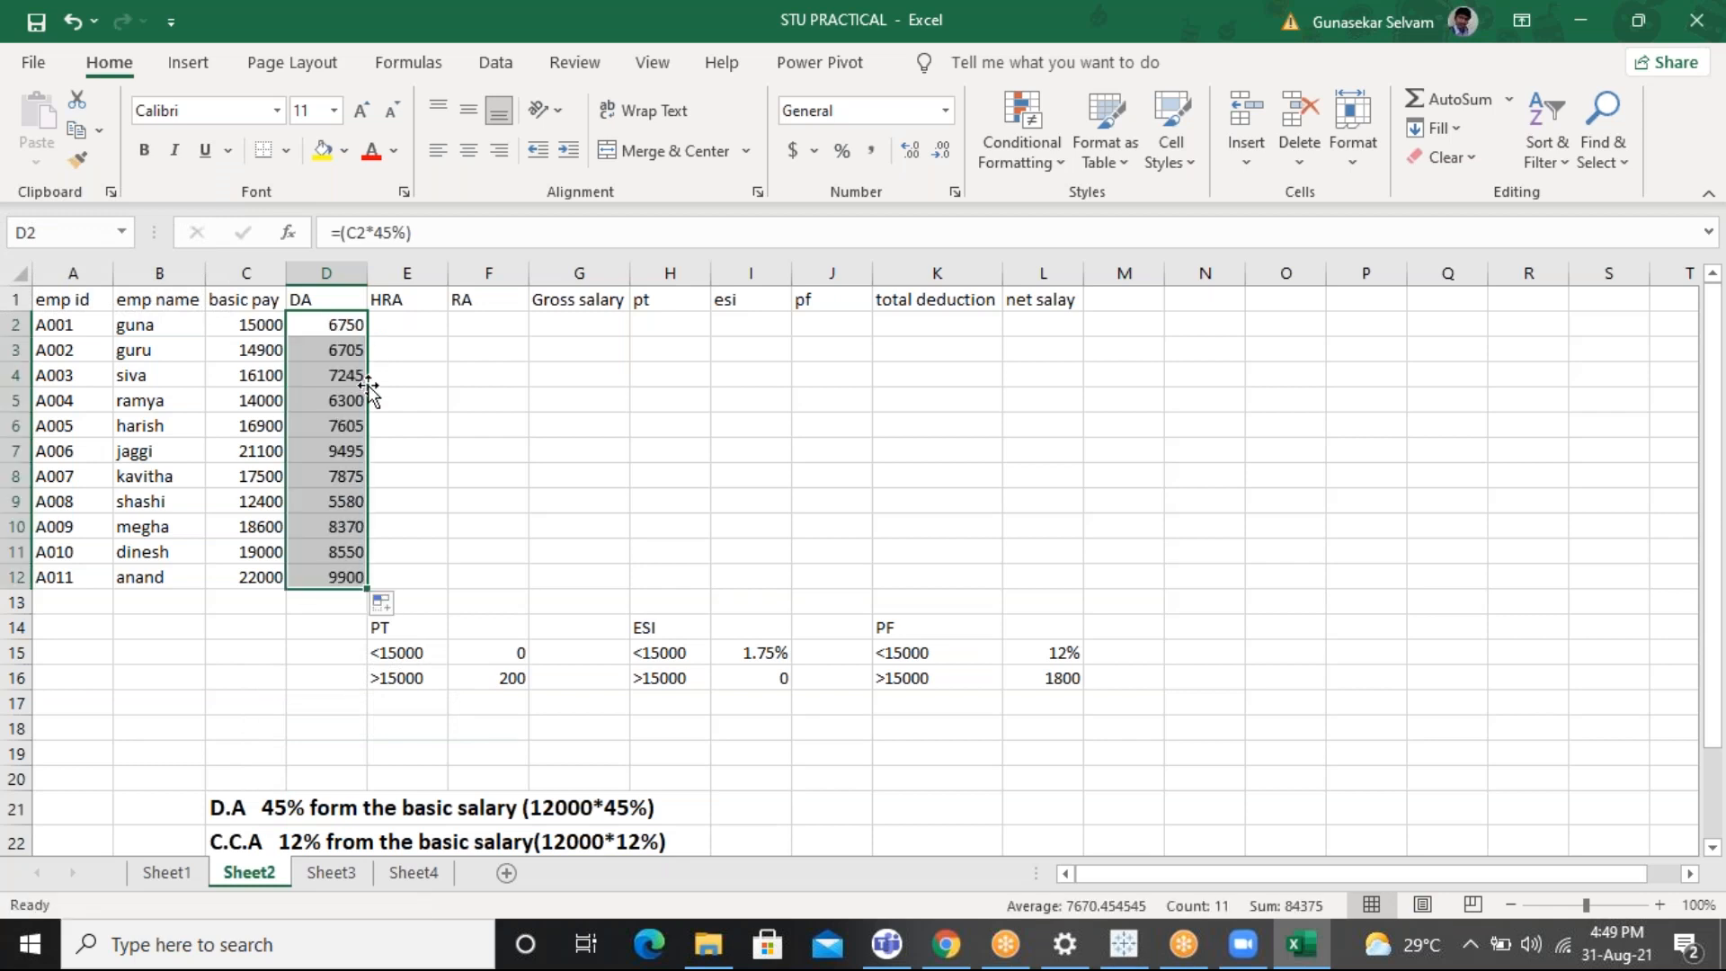
{"action": "left_click", "coordinate": [404, 321]}
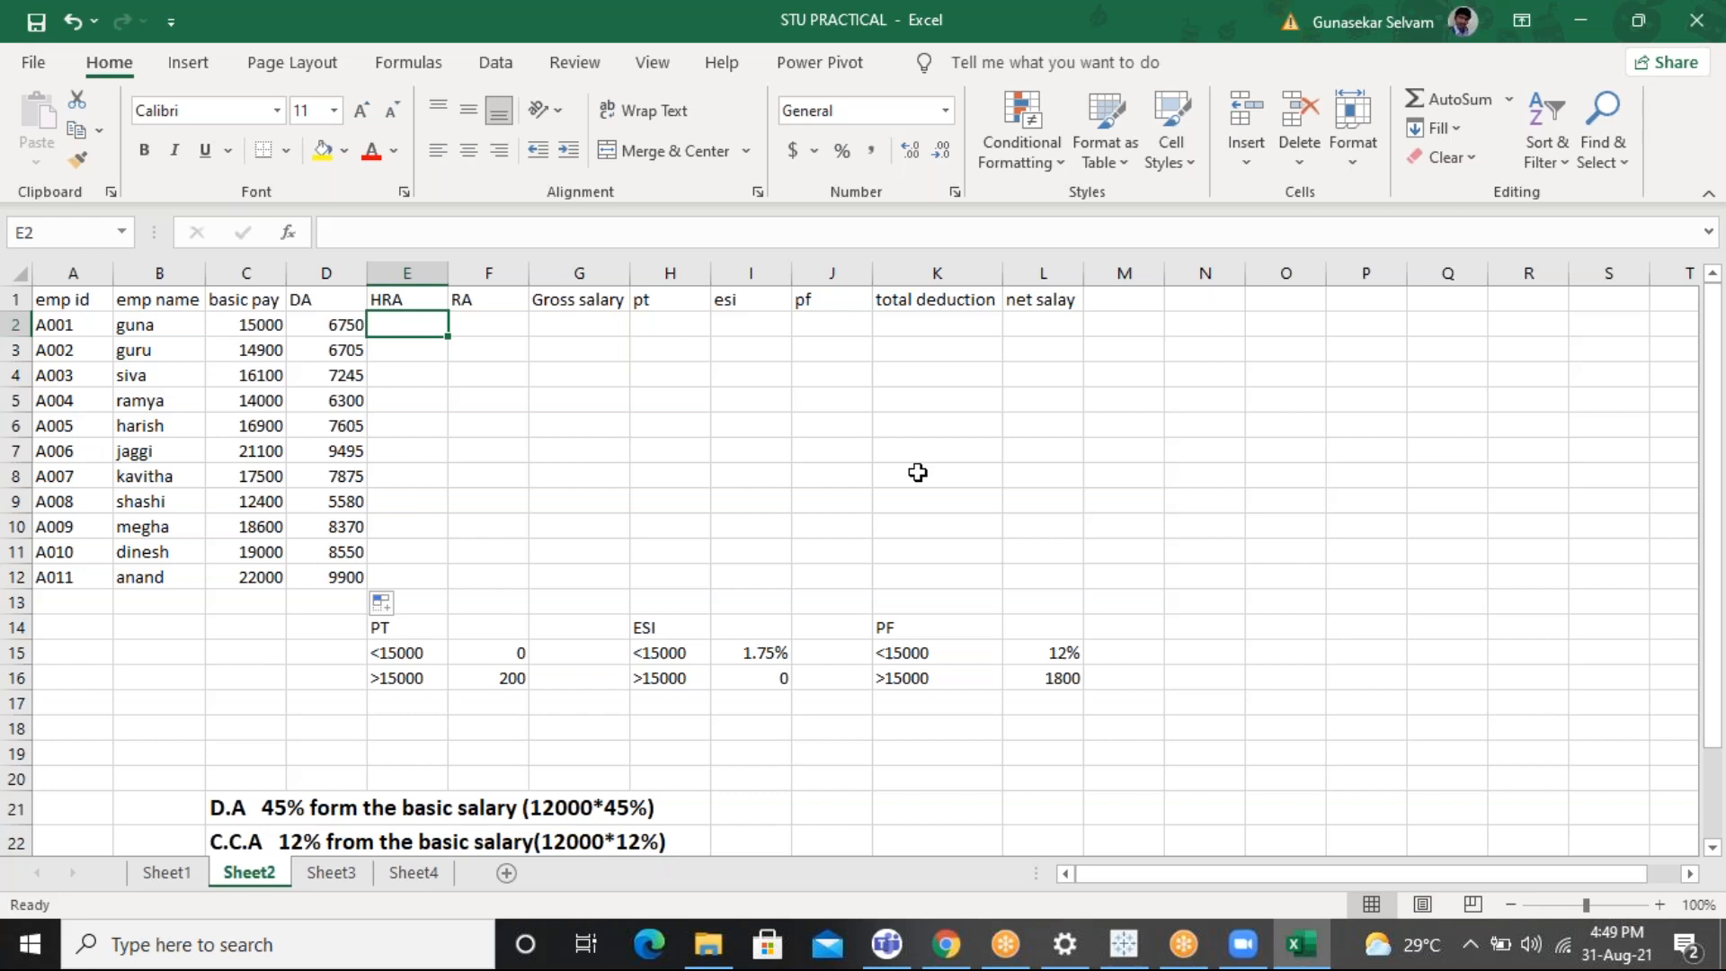
Enter the formula =C2*10% in cell E2 to calculate HRA from the basic pay
{"action": "mouse_move", "coordinate": [1718, 672]}
{"action": "left_mouse_down"}
{"action": "mouse_move", "coordinate": [1719, 773]}
{"action": "mouse_move", "coordinate": [1718, 685]}
{"action": "left_mouse_up"}
{"action": "type", "text": "="}
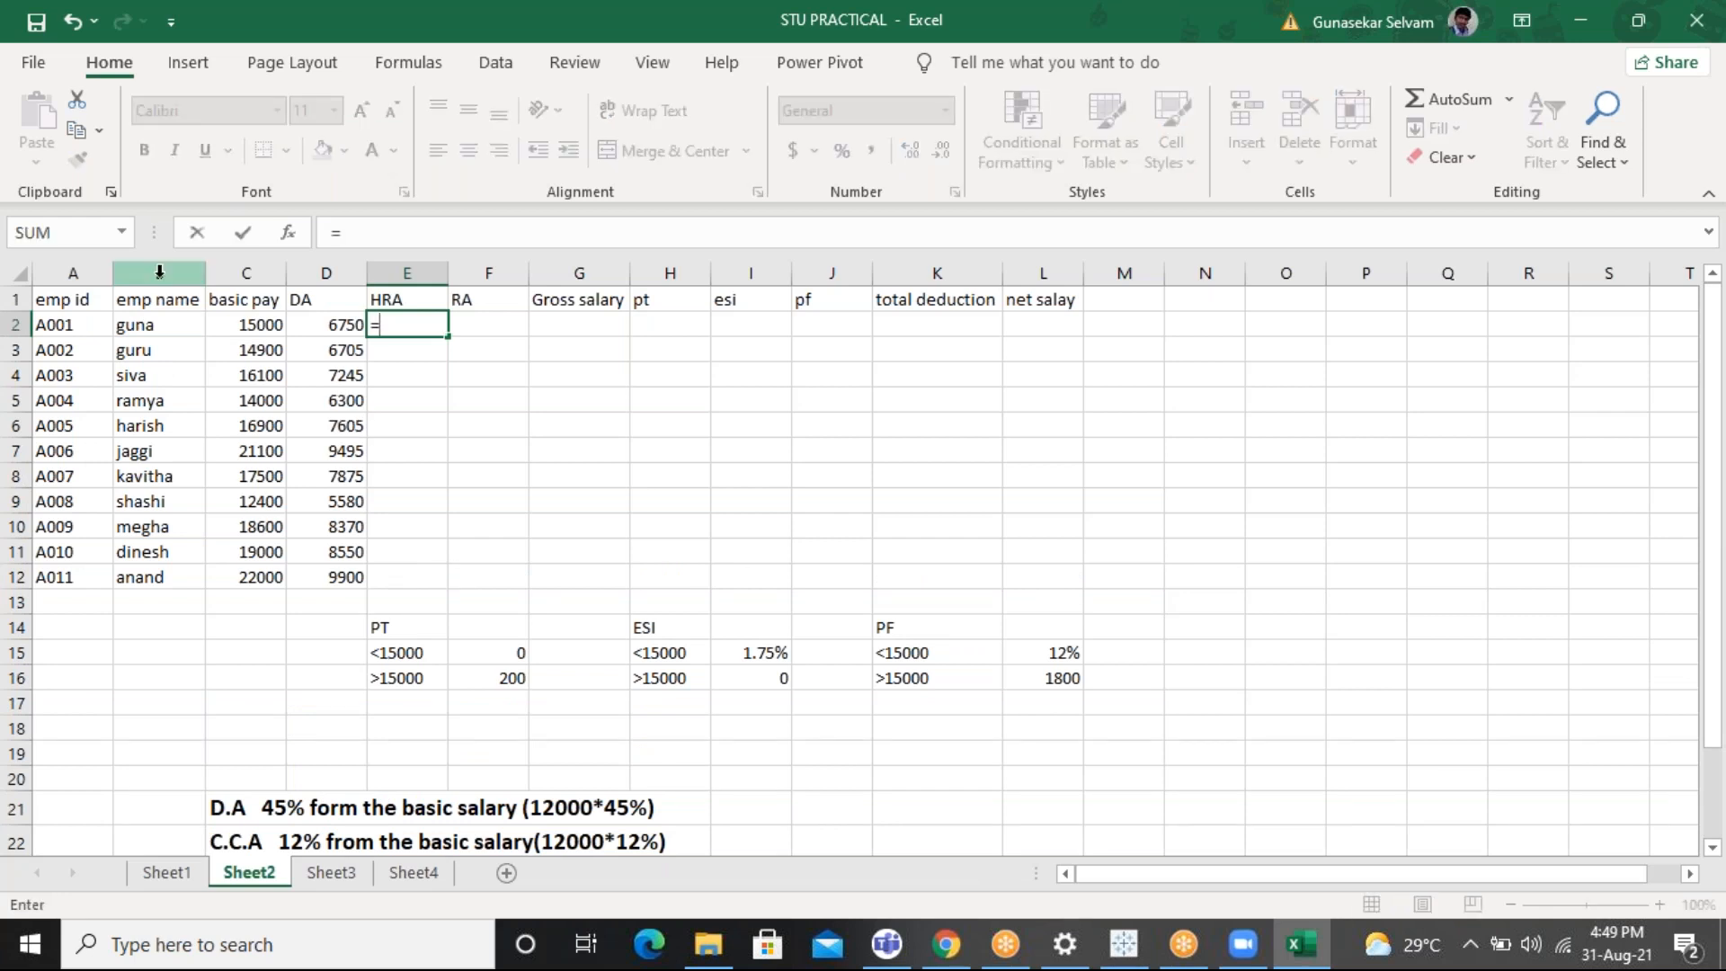
{"action": "left_click", "coordinate": [245, 325]}
{"action": "type", "text": "*1"}
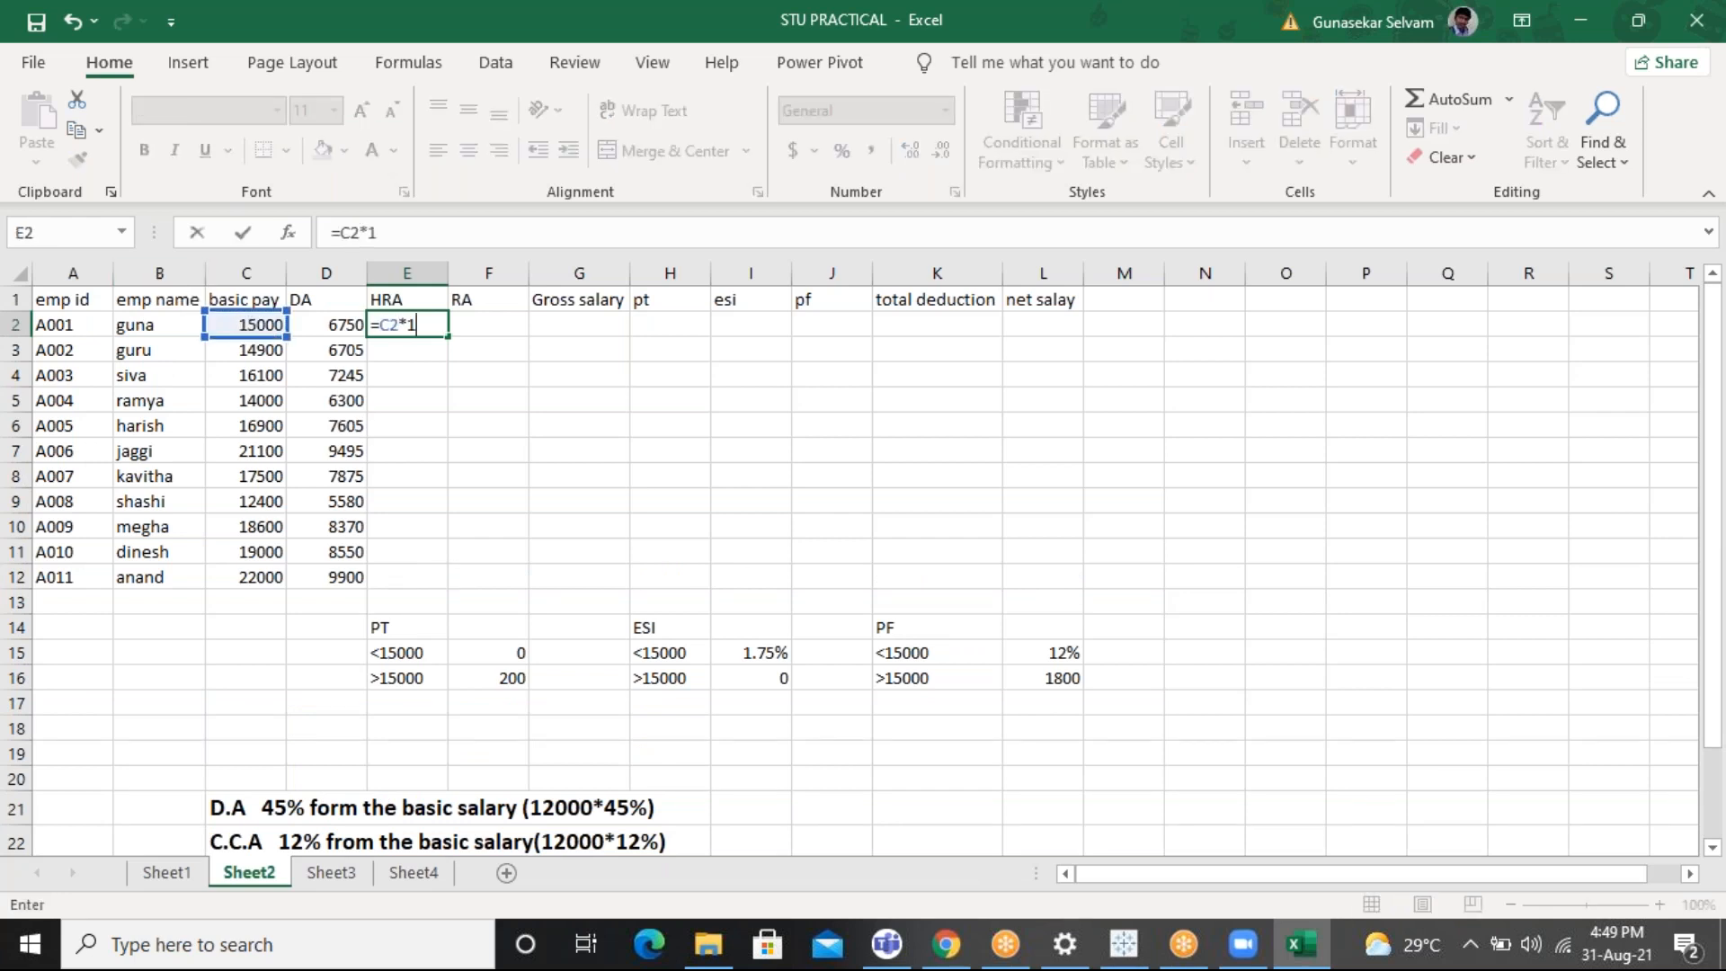
{"action": "type", "text": "0%"}
{"action": "key", "text": "Return"}
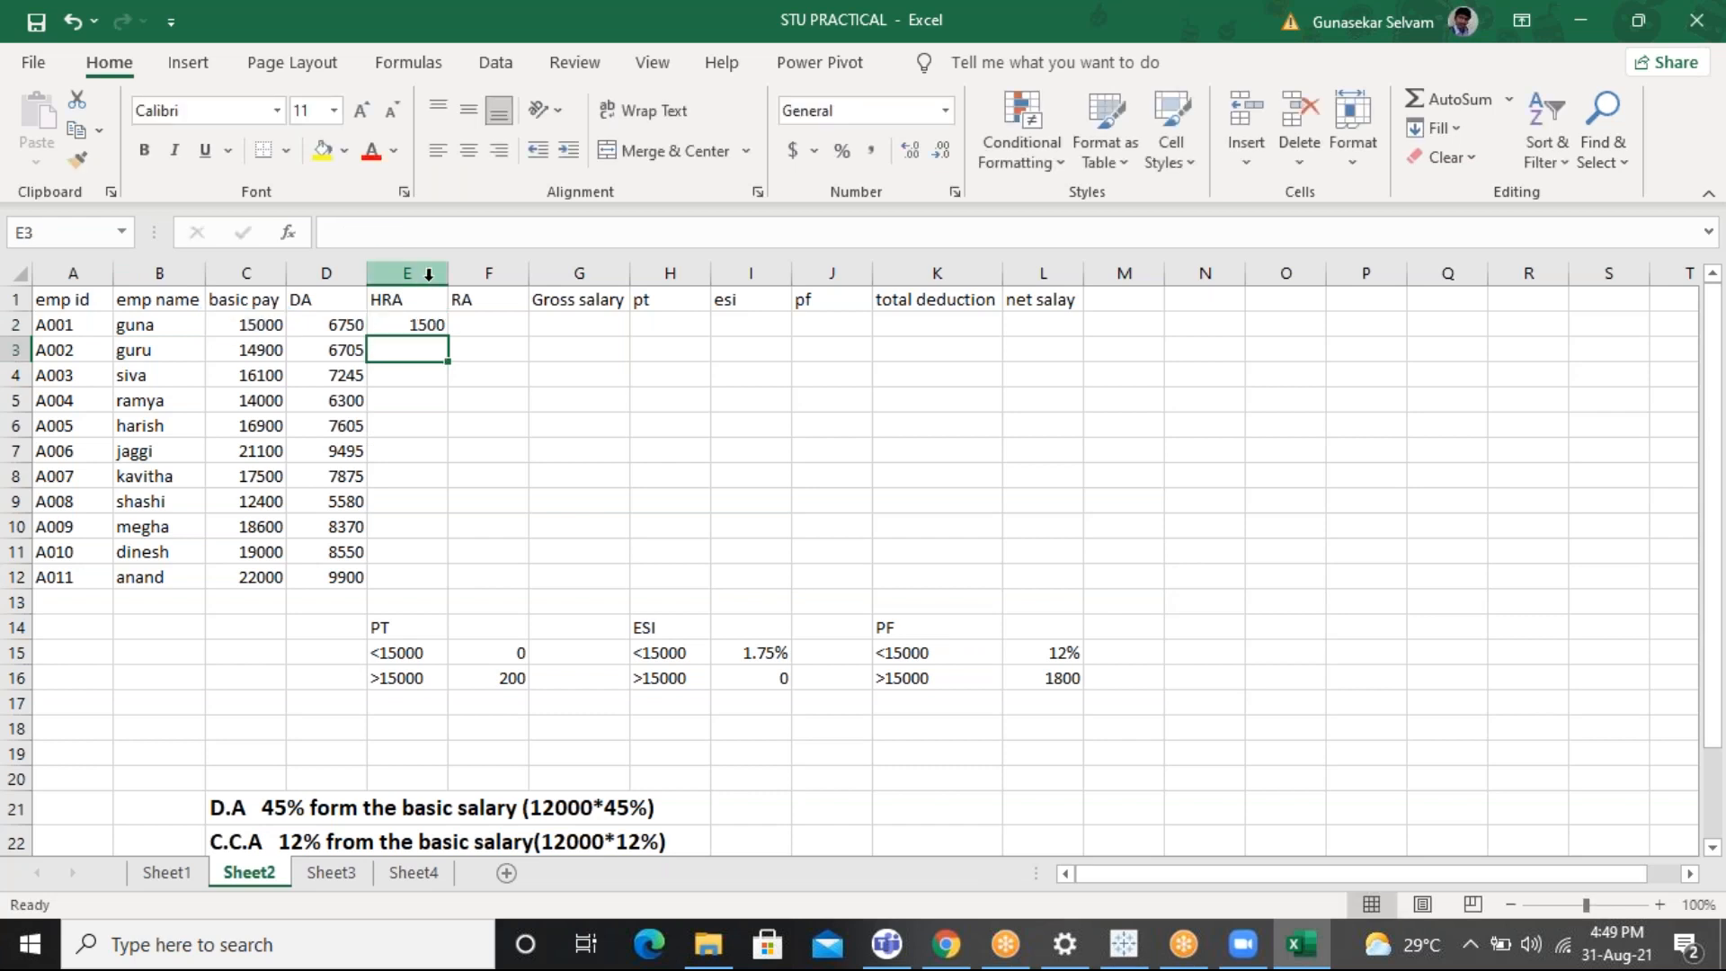
Fill the HRA formula from E2 down to row 12
{"action": "left_click", "coordinate": [425, 325]}
{"action": "left_click", "coordinate": [485, 348]}
{"action": "key", "text": "Up"}
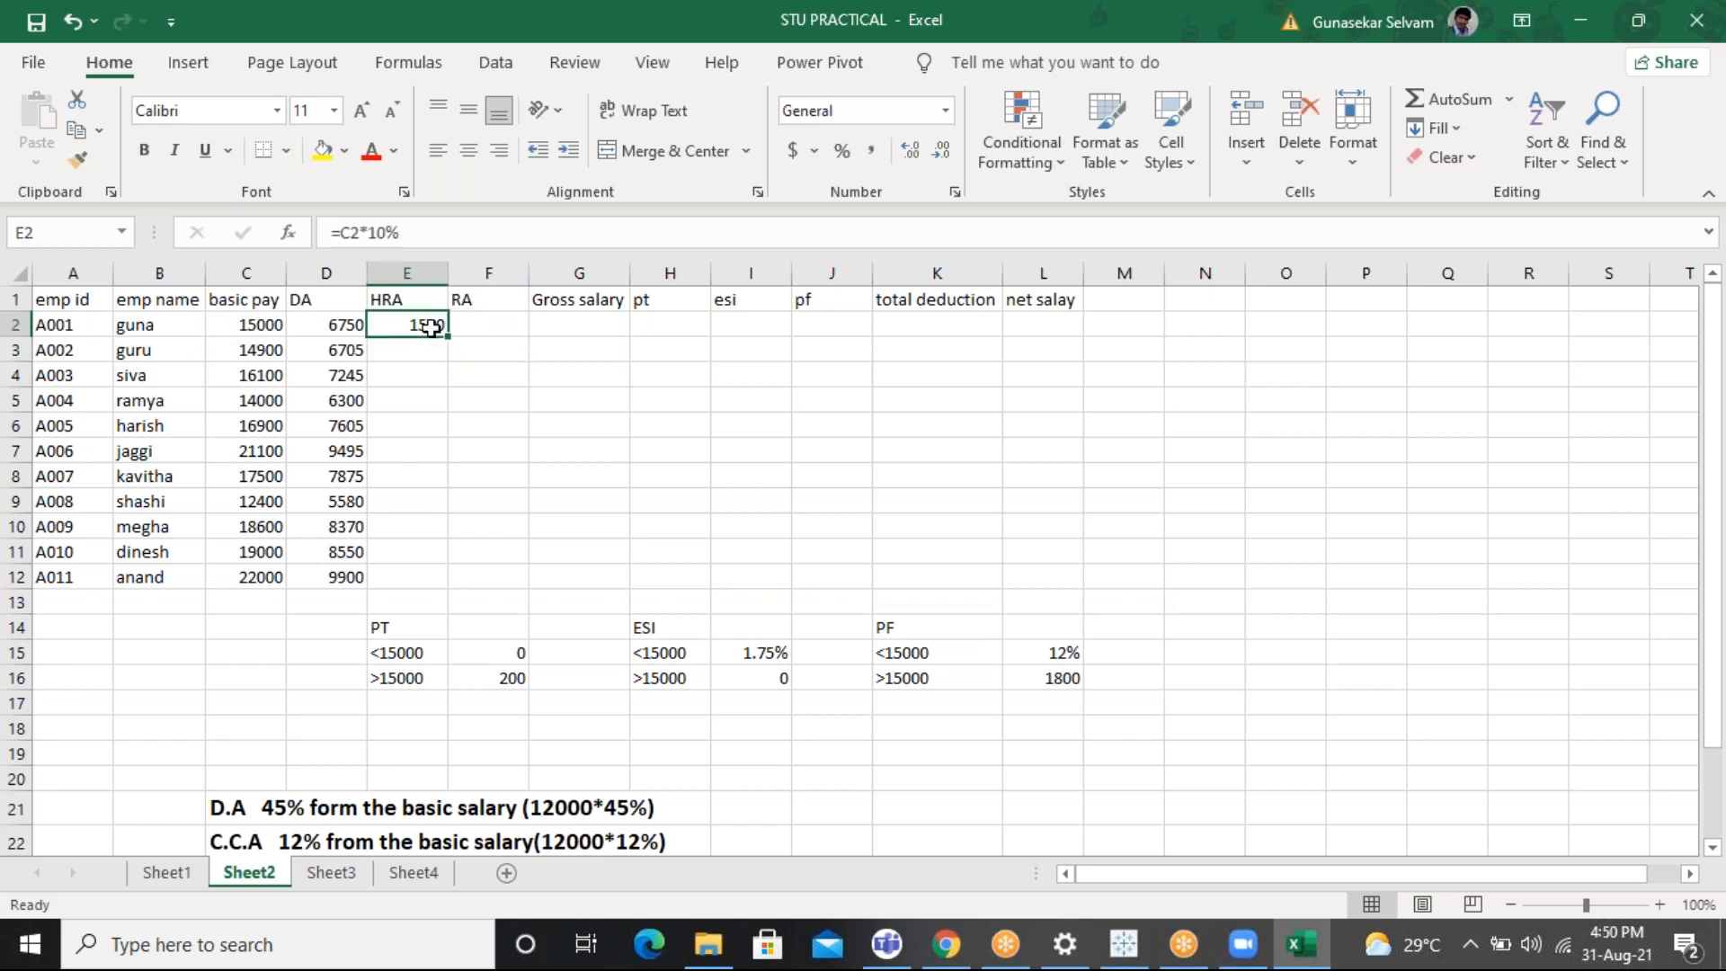
{"action": "left_click", "coordinate": [478, 323]}
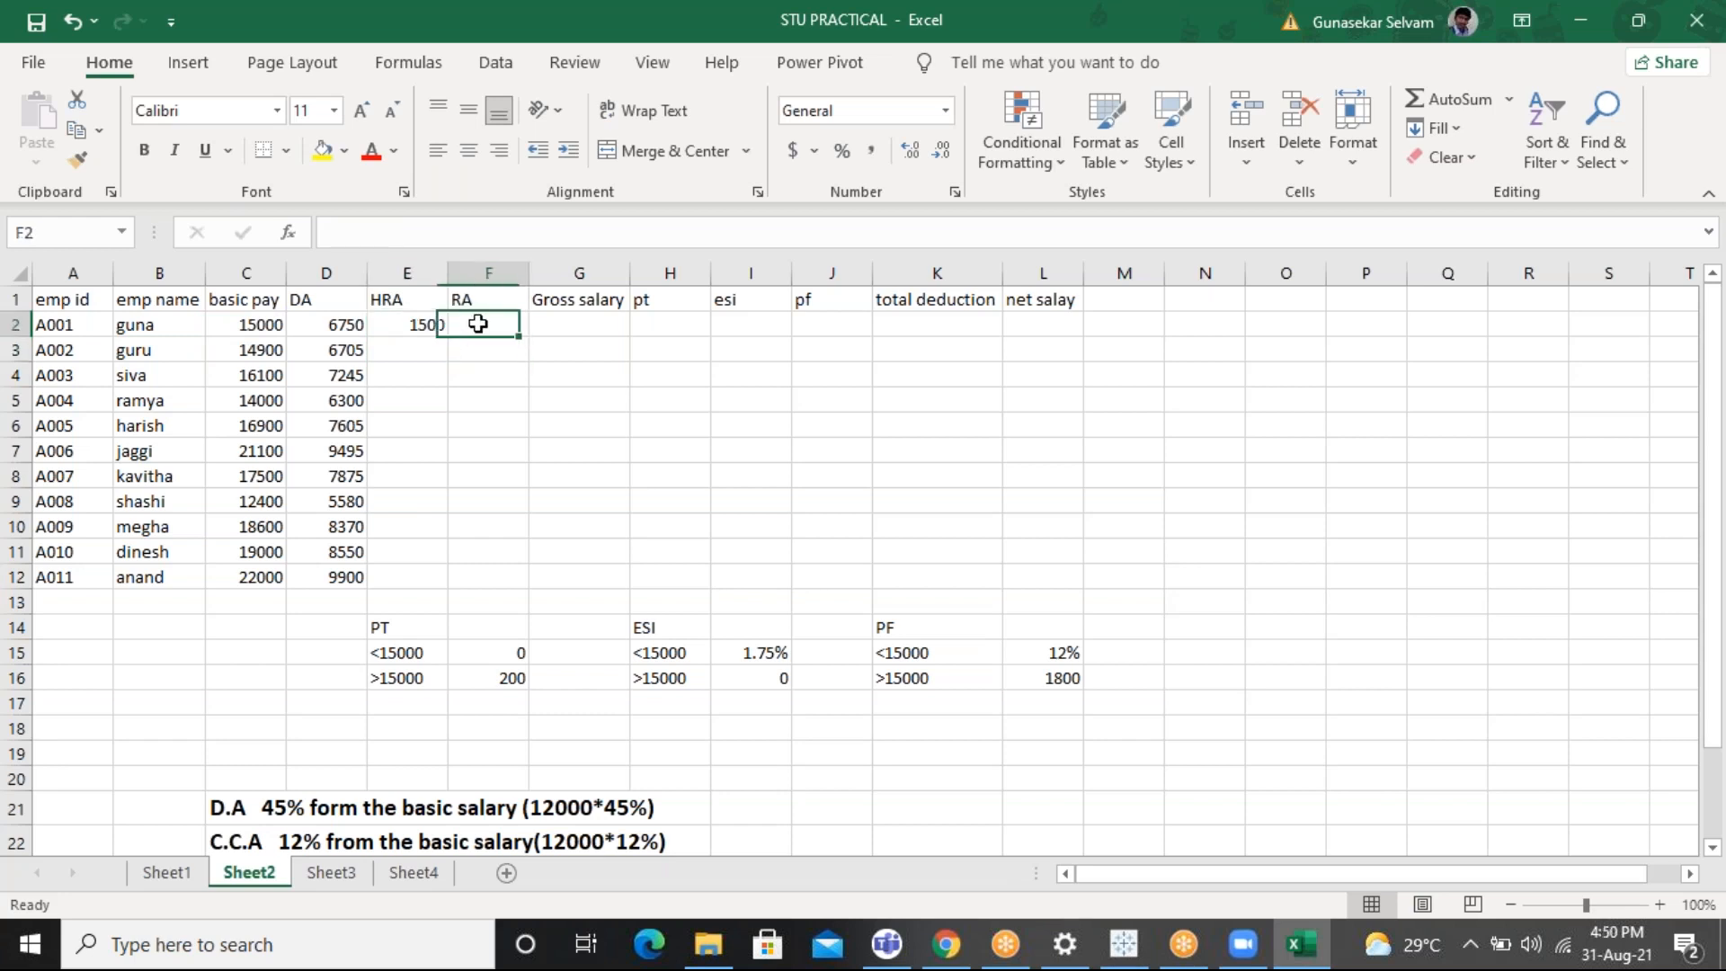
{"action": "left_click", "coordinate": [422, 326]}
{"action": "double_click", "coordinate": [447, 336]}
Enter the formula =C2*18% in cell F2 to calculate RA from the basic pay
{"action": "left_click", "coordinate": [478, 326]}
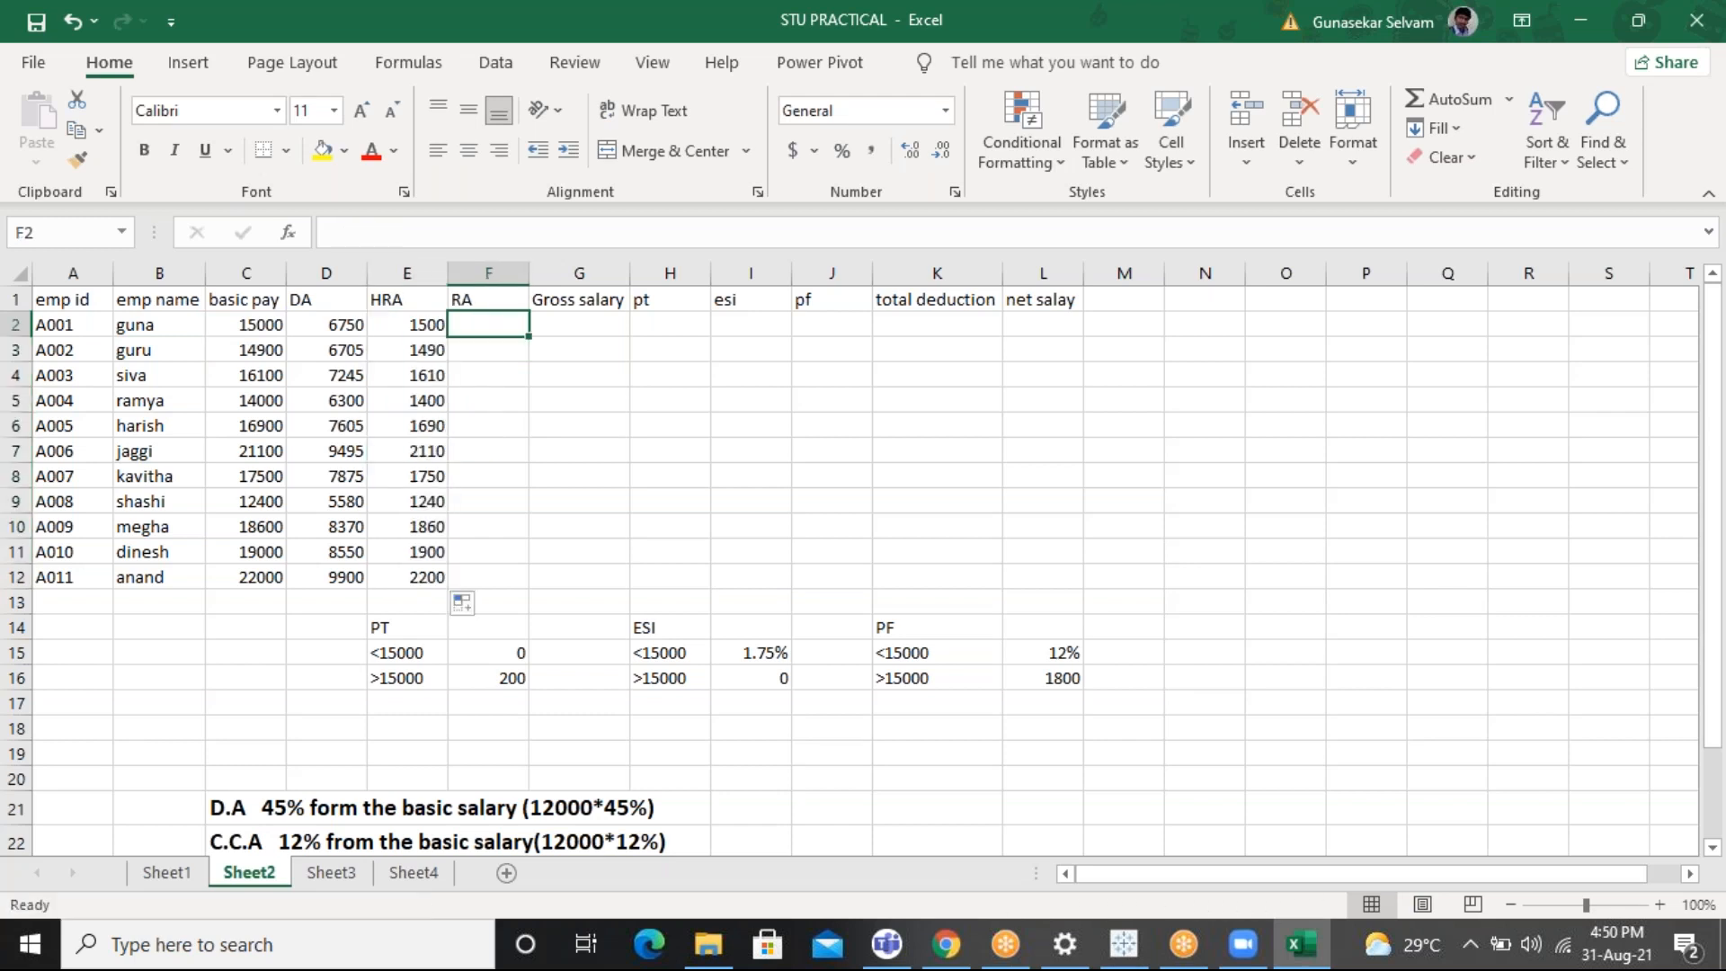
{"action": "type", "text": "="}
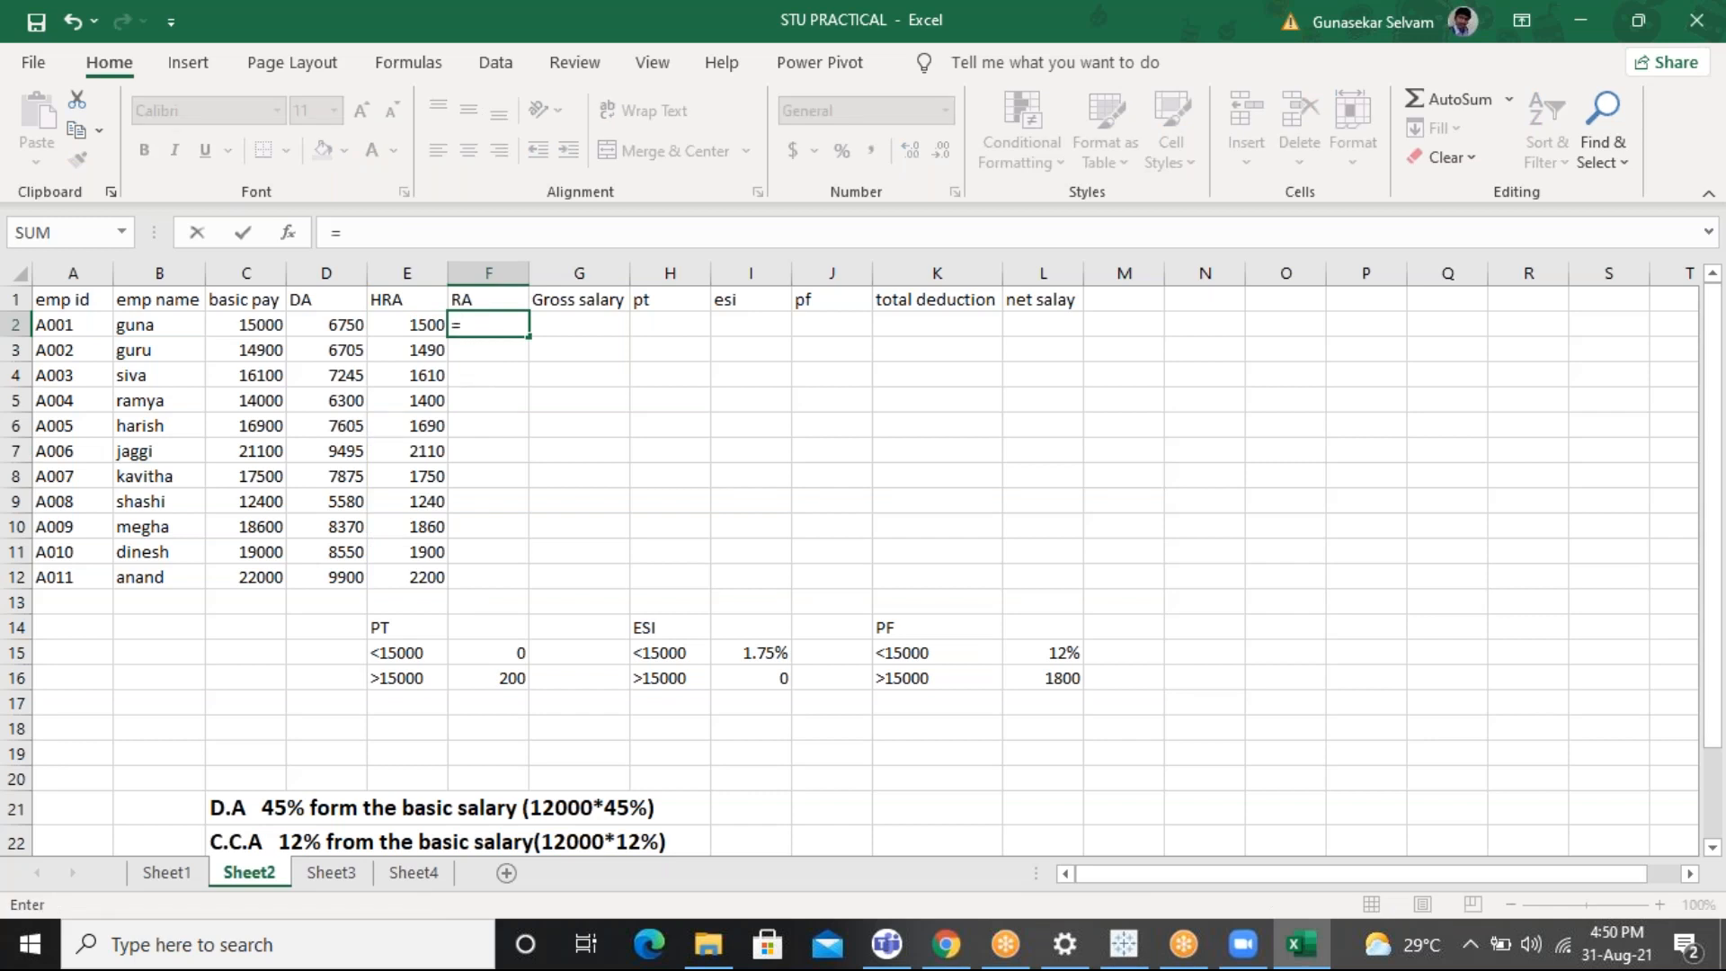
{"action": "mouse_move", "coordinate": [1705, 402]}
{"action": "left_mouse_down"}
{"action": "mouse_move", "coordinate": [1705, 488]}
{"action": "mouse_move", "coordinate": [1704, 404]}
{"action": "left_mouse_up"}
{"action": "left_click", "coordinate": [226, 326]}
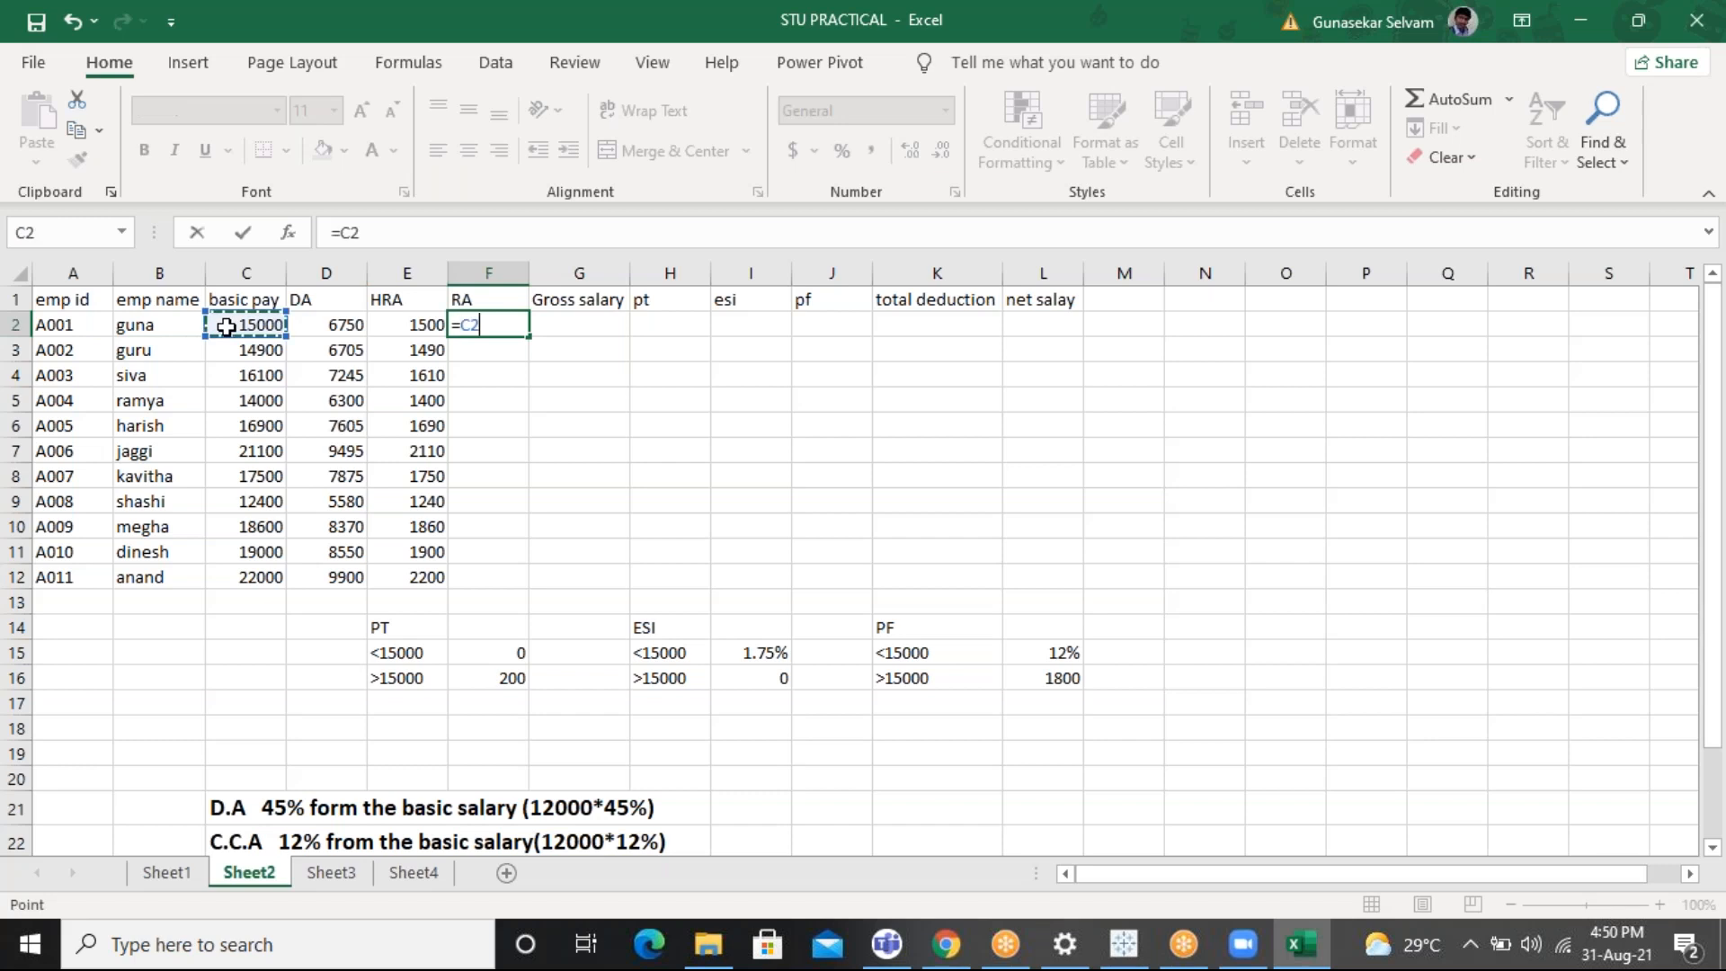
{"action": "type", "text": "*18%"}
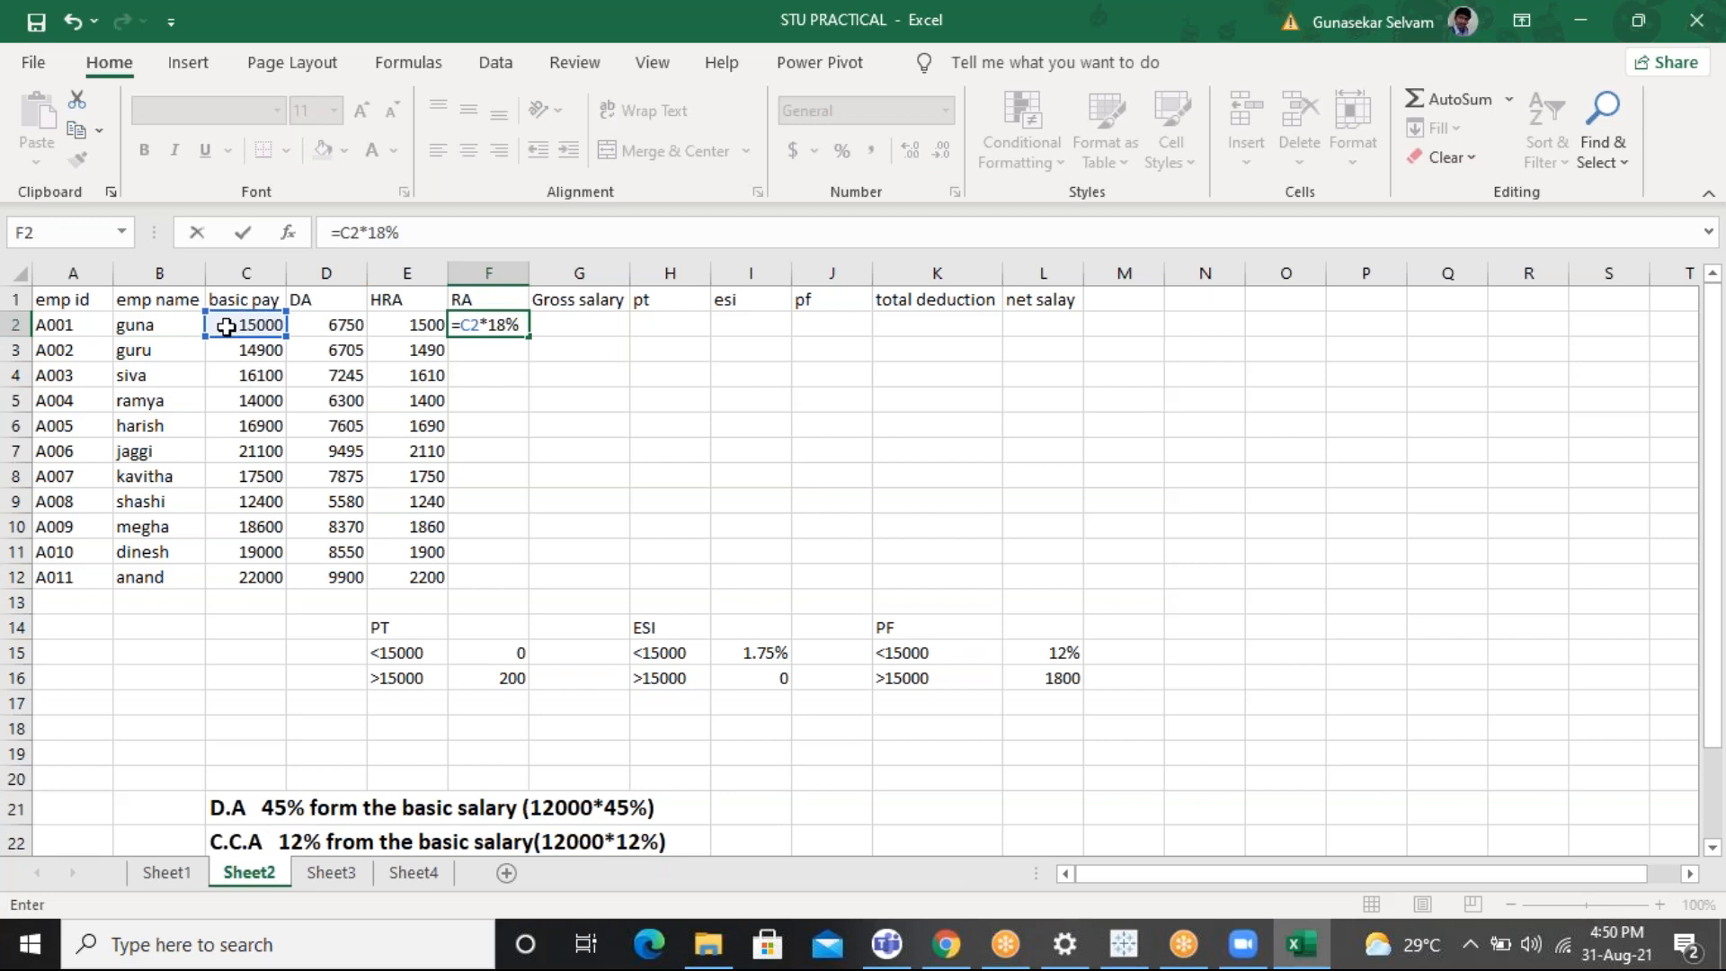
{"action": "key", "text": "Return"}
Fill the RA formula from F2 down to row 12 and select the first Gross salary cell, G2
{"action": "left_click", "coordinate": [490, 325]}
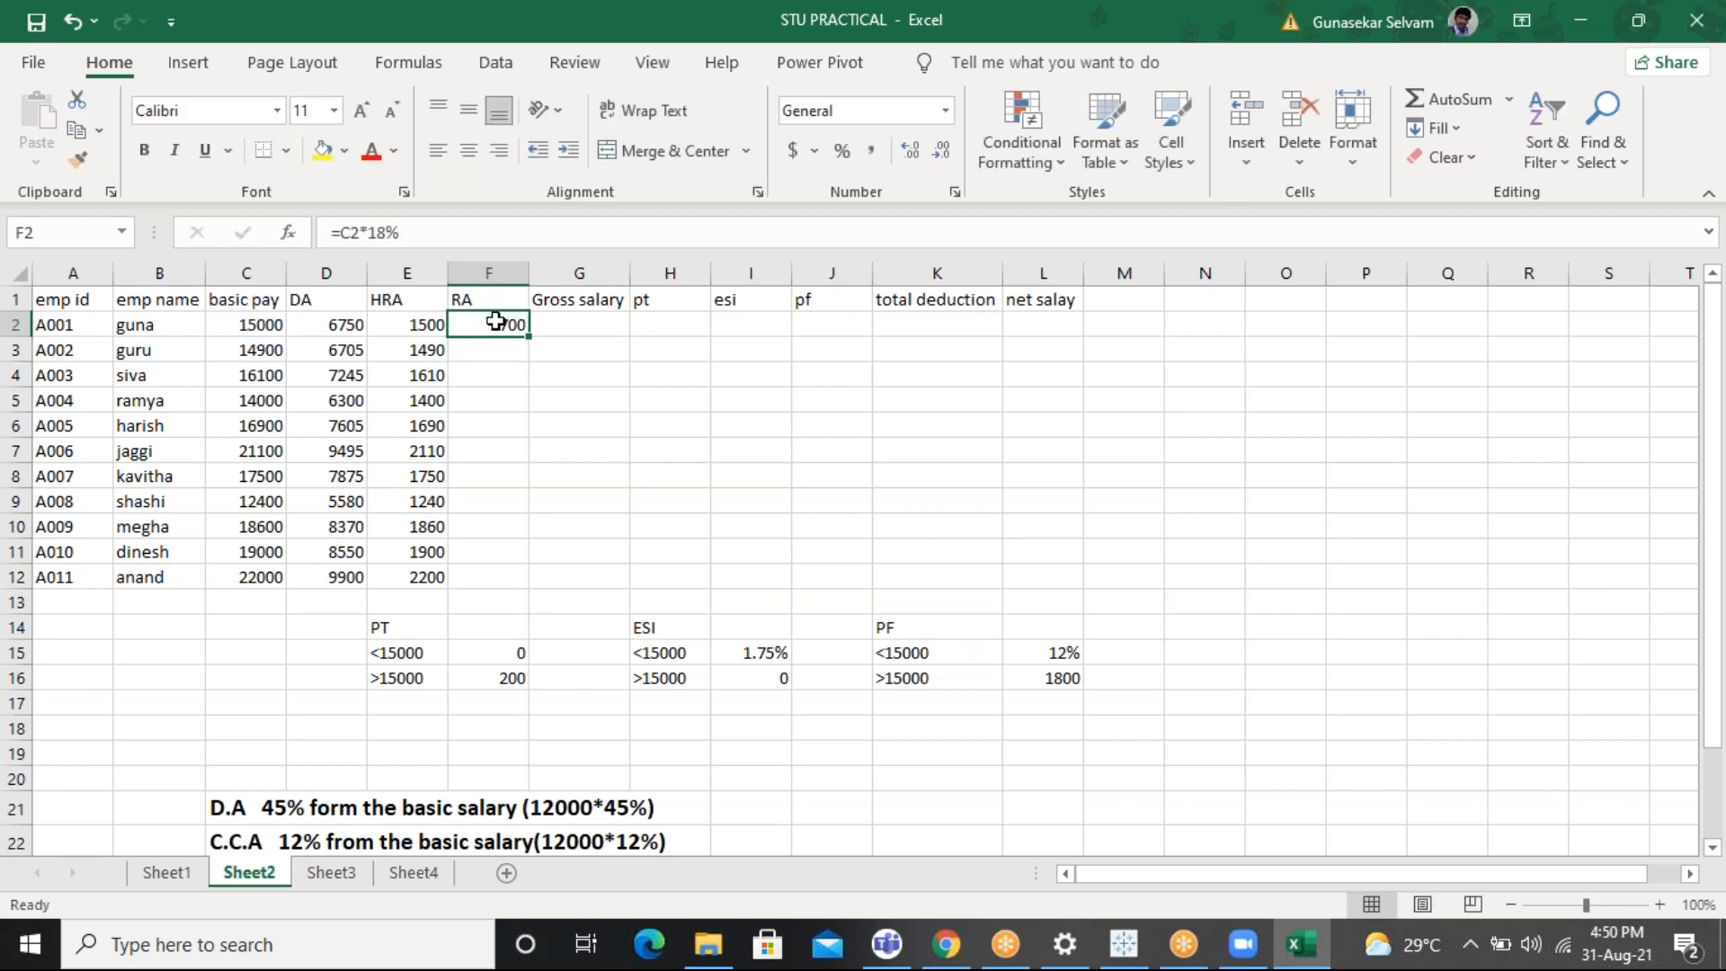
{"action": "left_click_drag", "start_coordinate": [529, 337], "coordinate": [530, 583]}
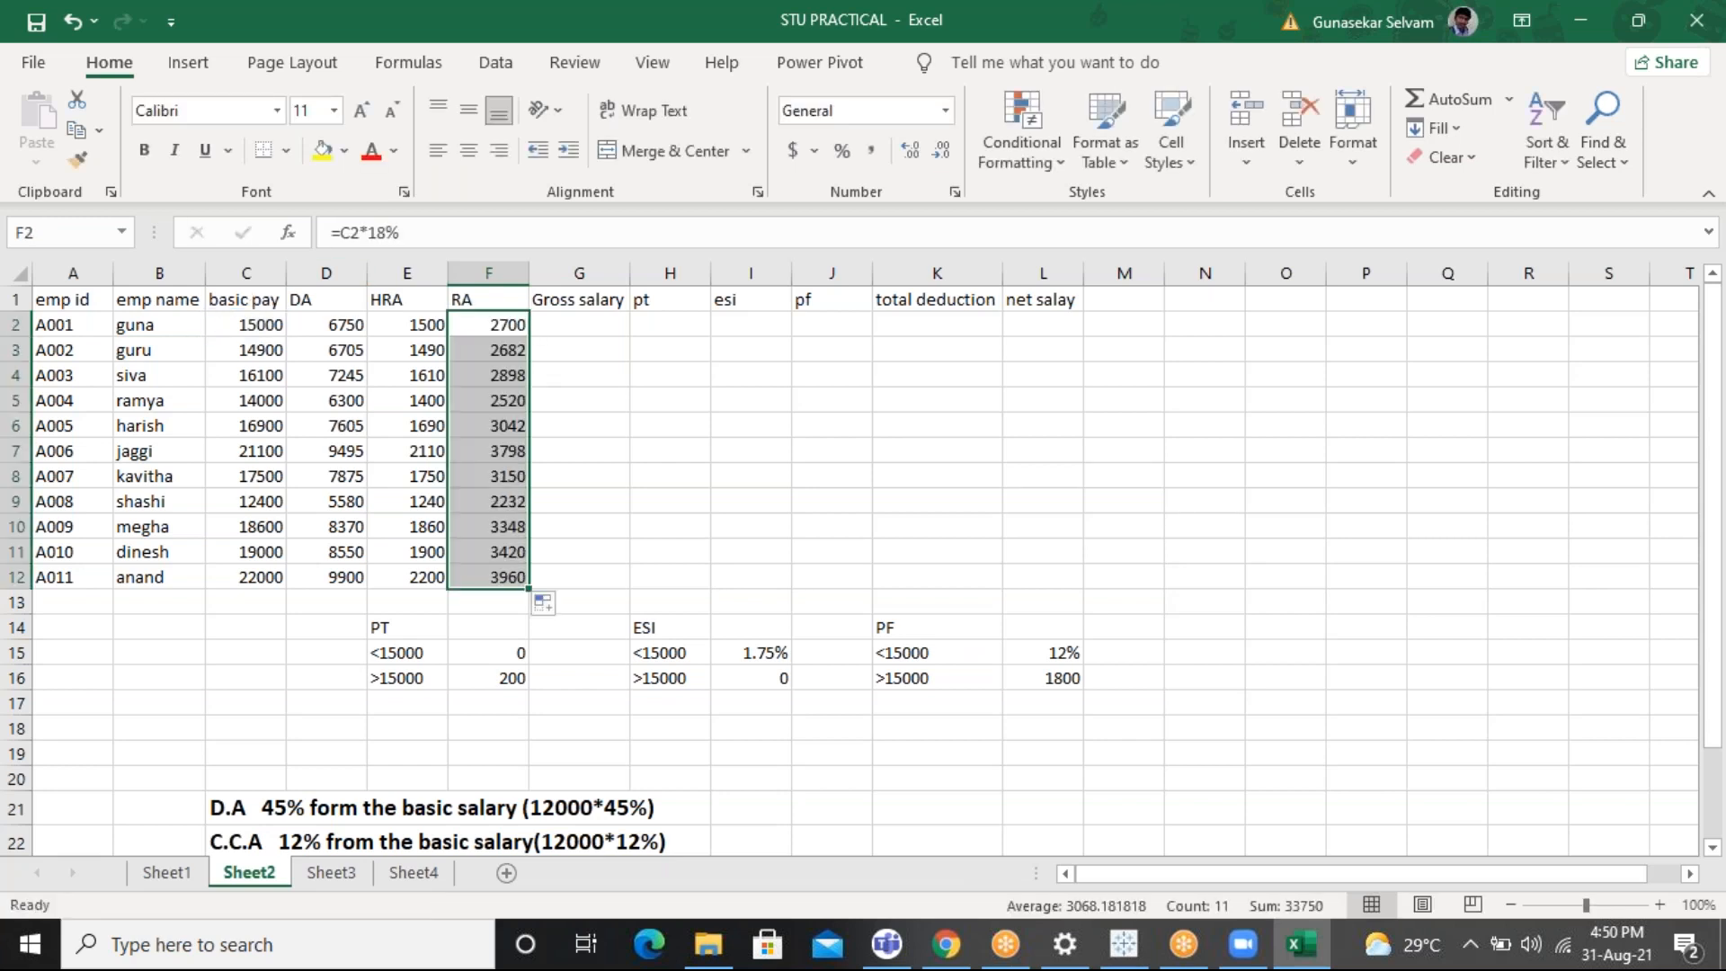
{"action": "left_click", "coordinate": [584, 332]}
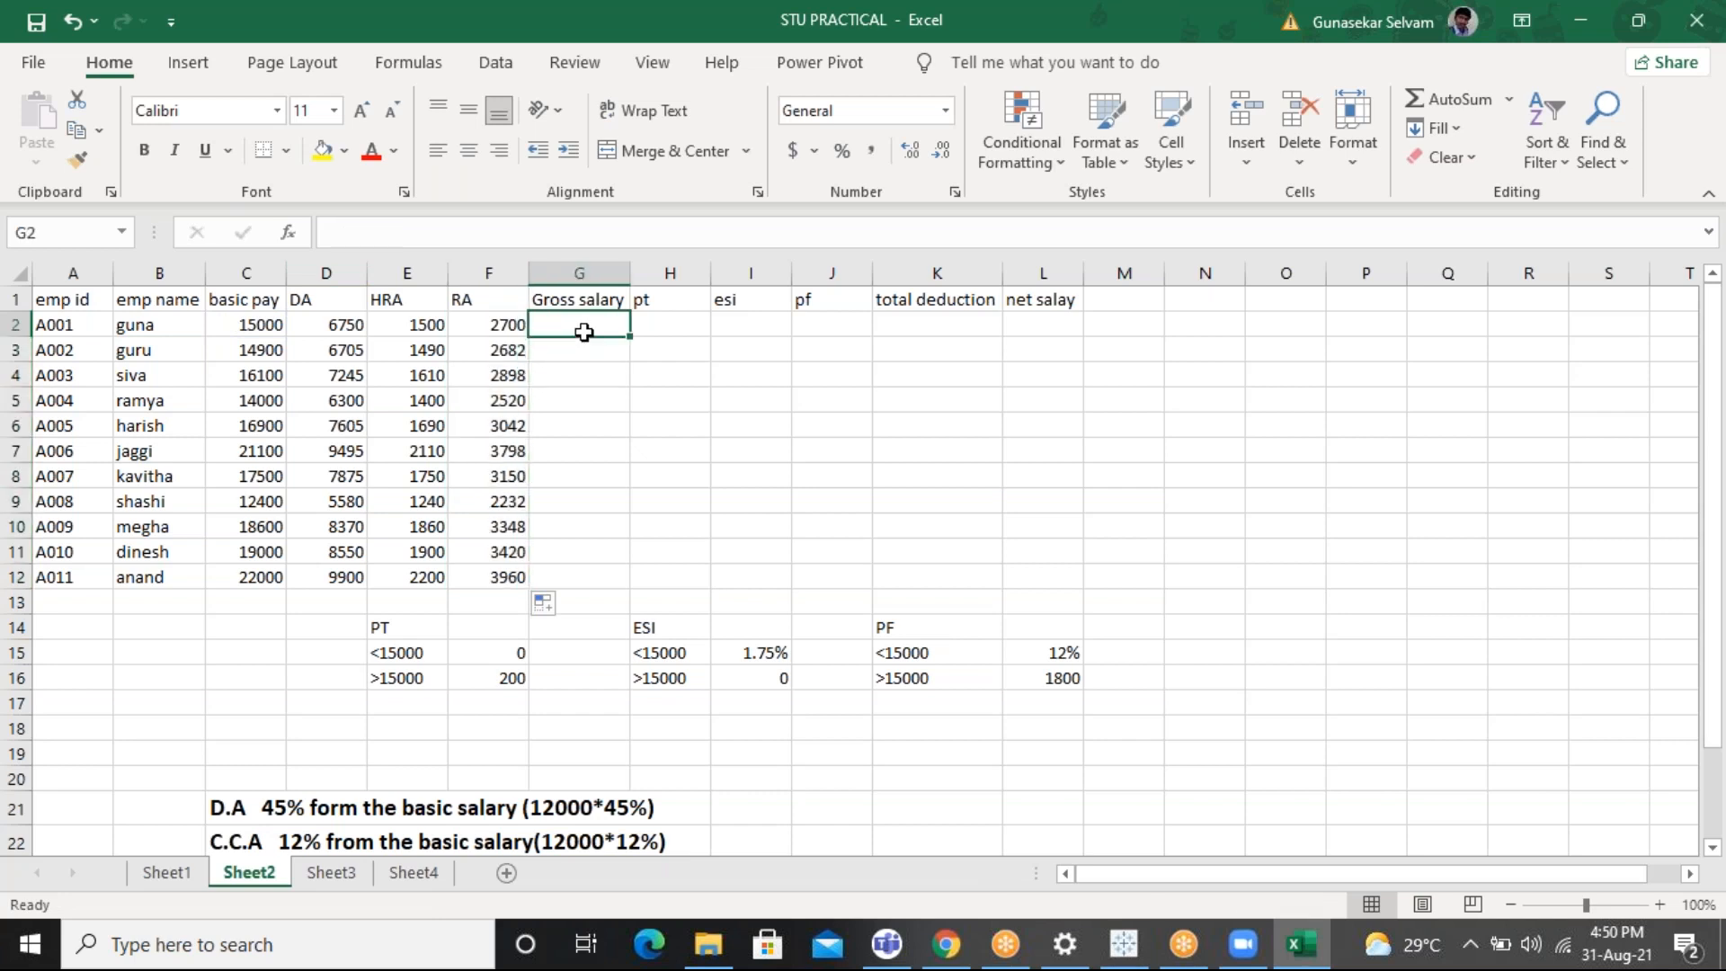
{"action": "type", "text": "=SUM"}
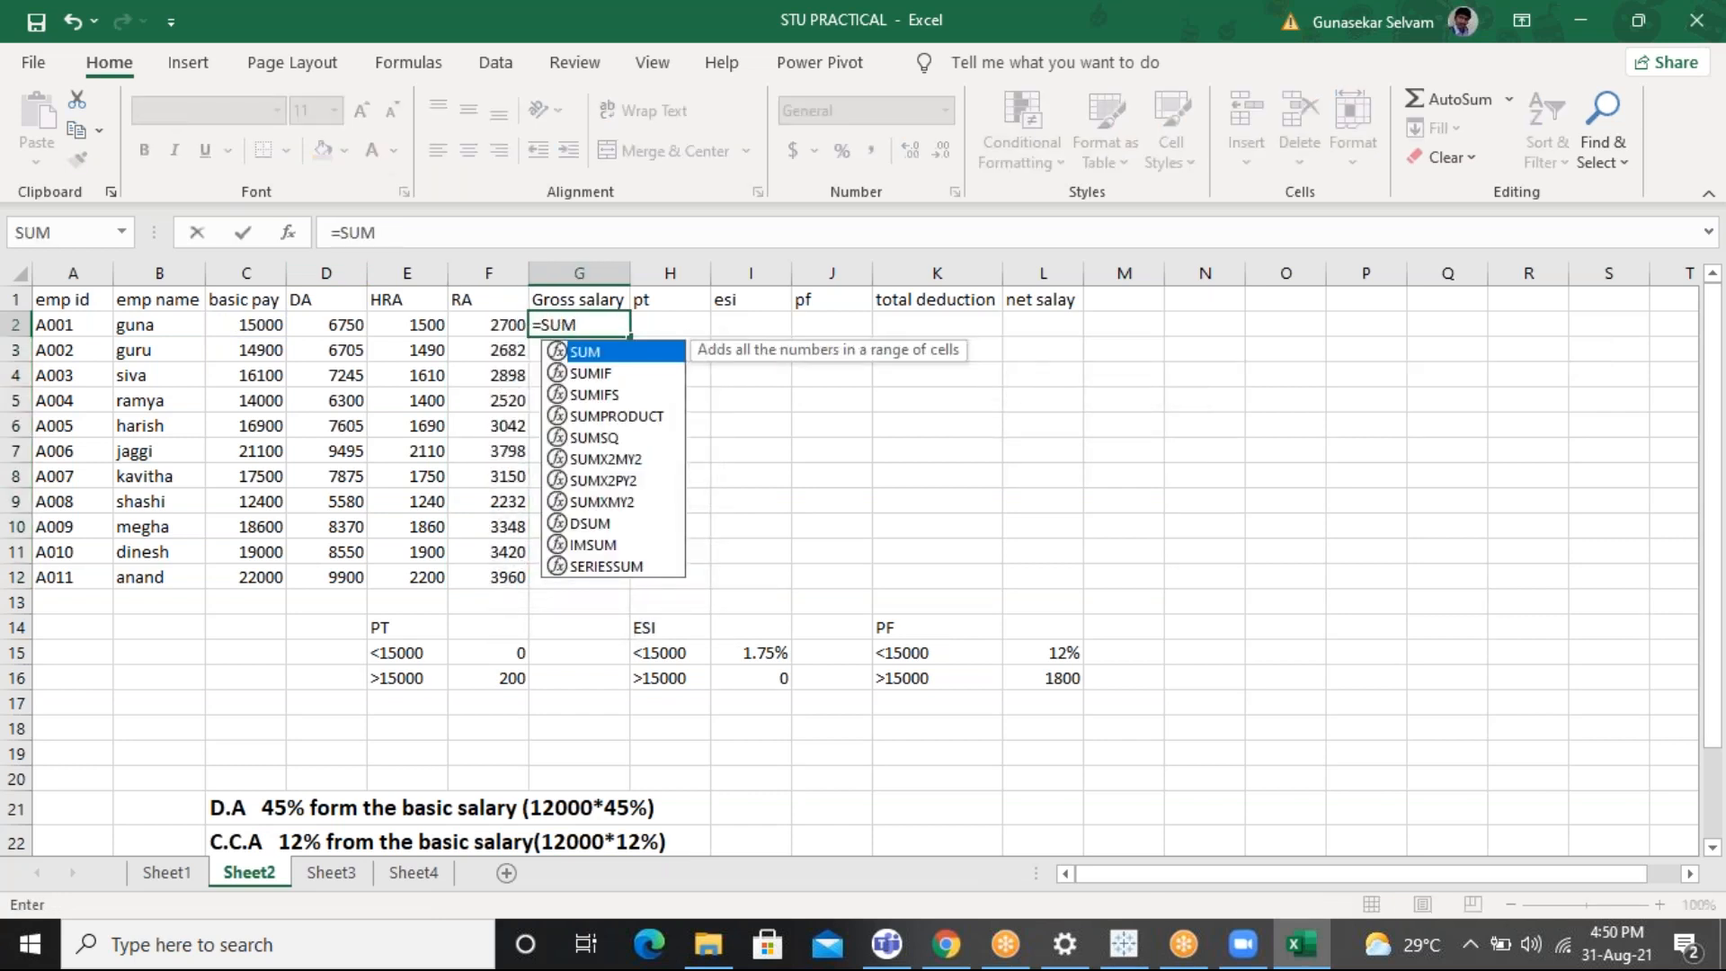
{"action": "type", "text": "("}
{"action": "left_click_drag", "start_coordinate": [262, 327], "coordinate": [511, 332]}
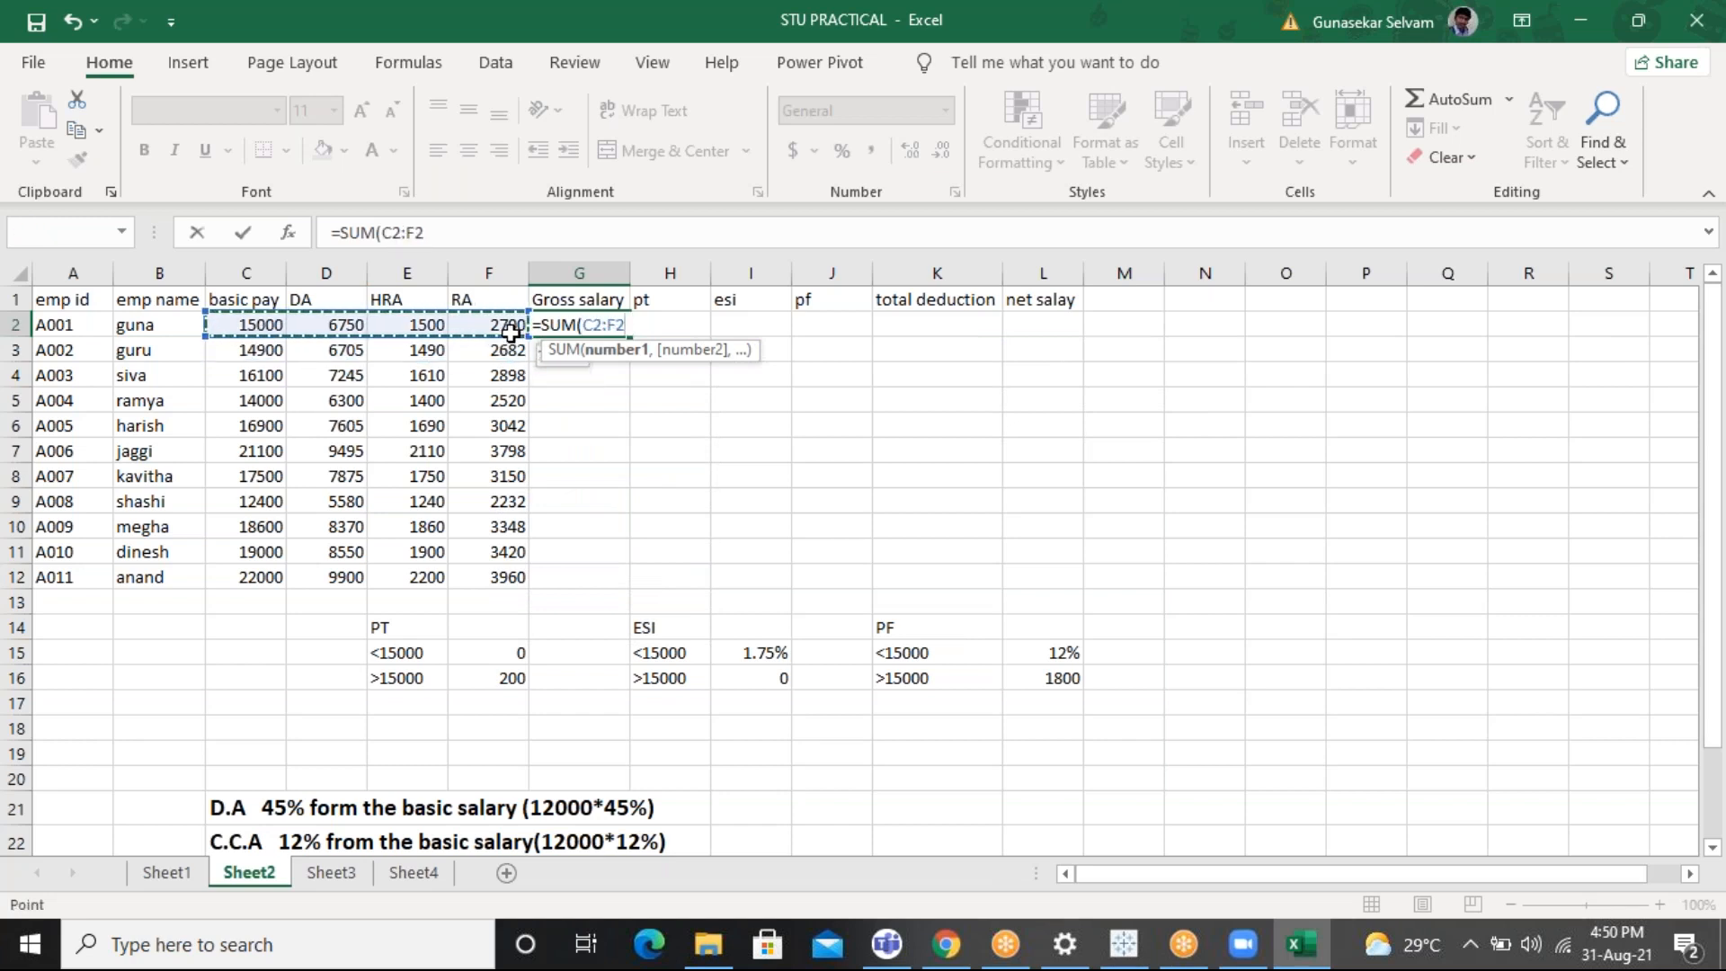
{"action": "key", "text": "Escape"}
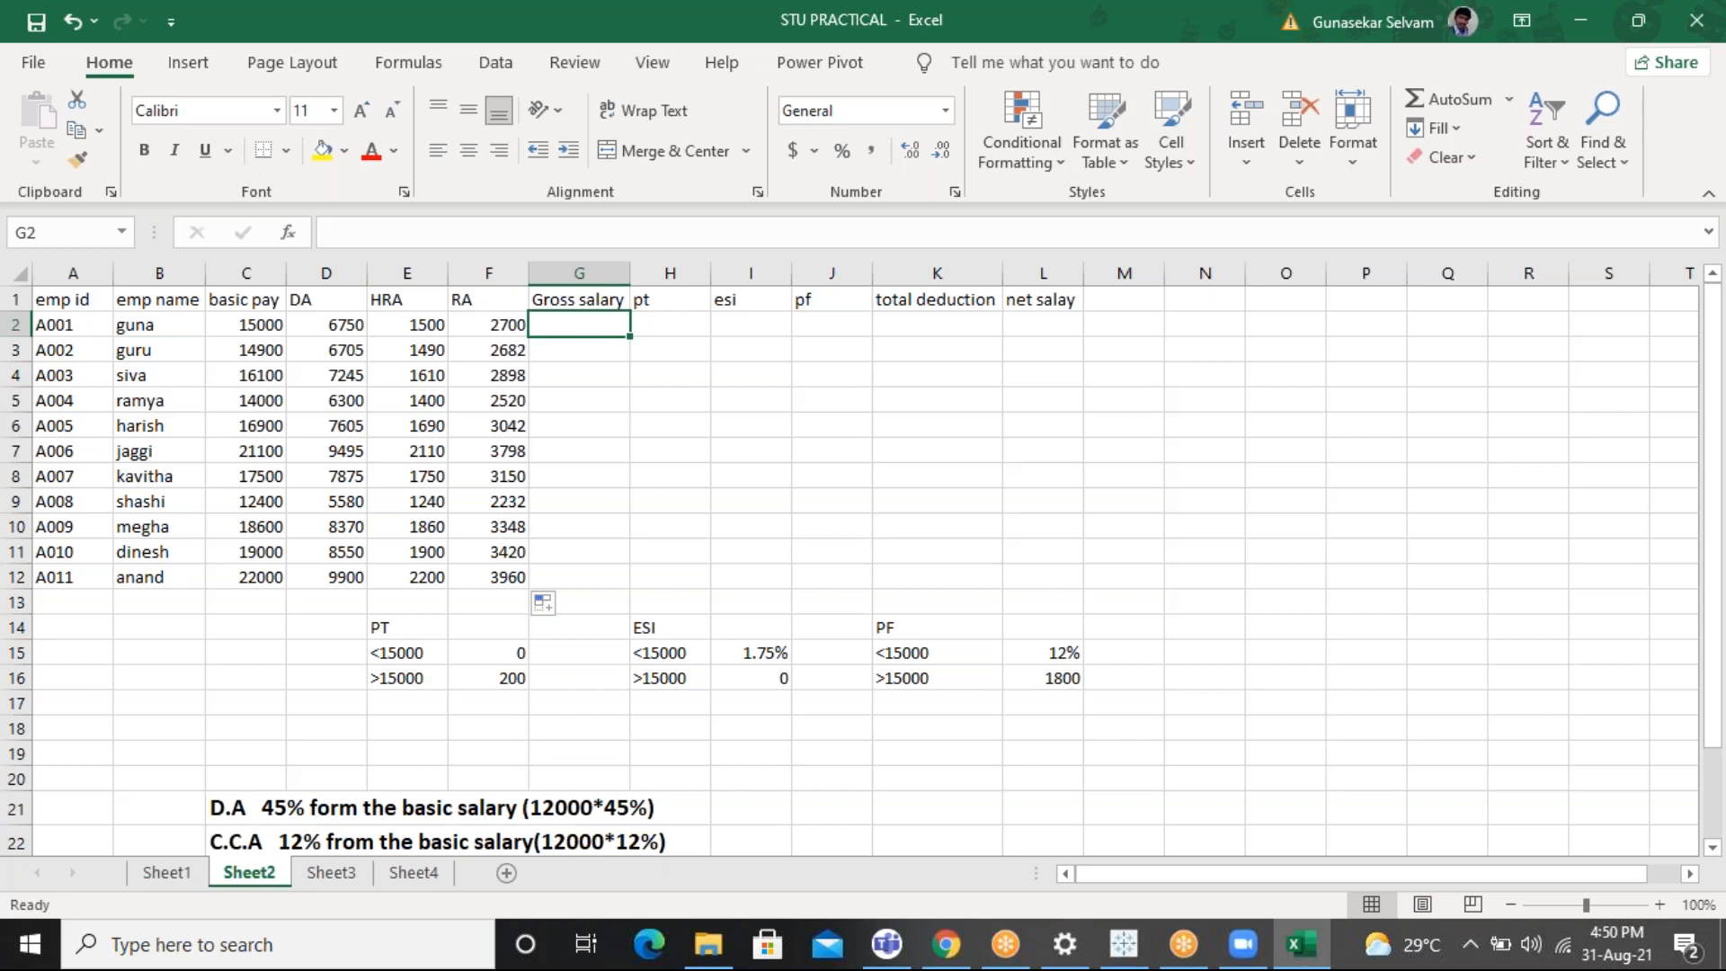
Calculate the gross salary in G2 with =SUM(C2:F2) and fill the formula down to row 12
{"action": "type", "text": "=SUM"}
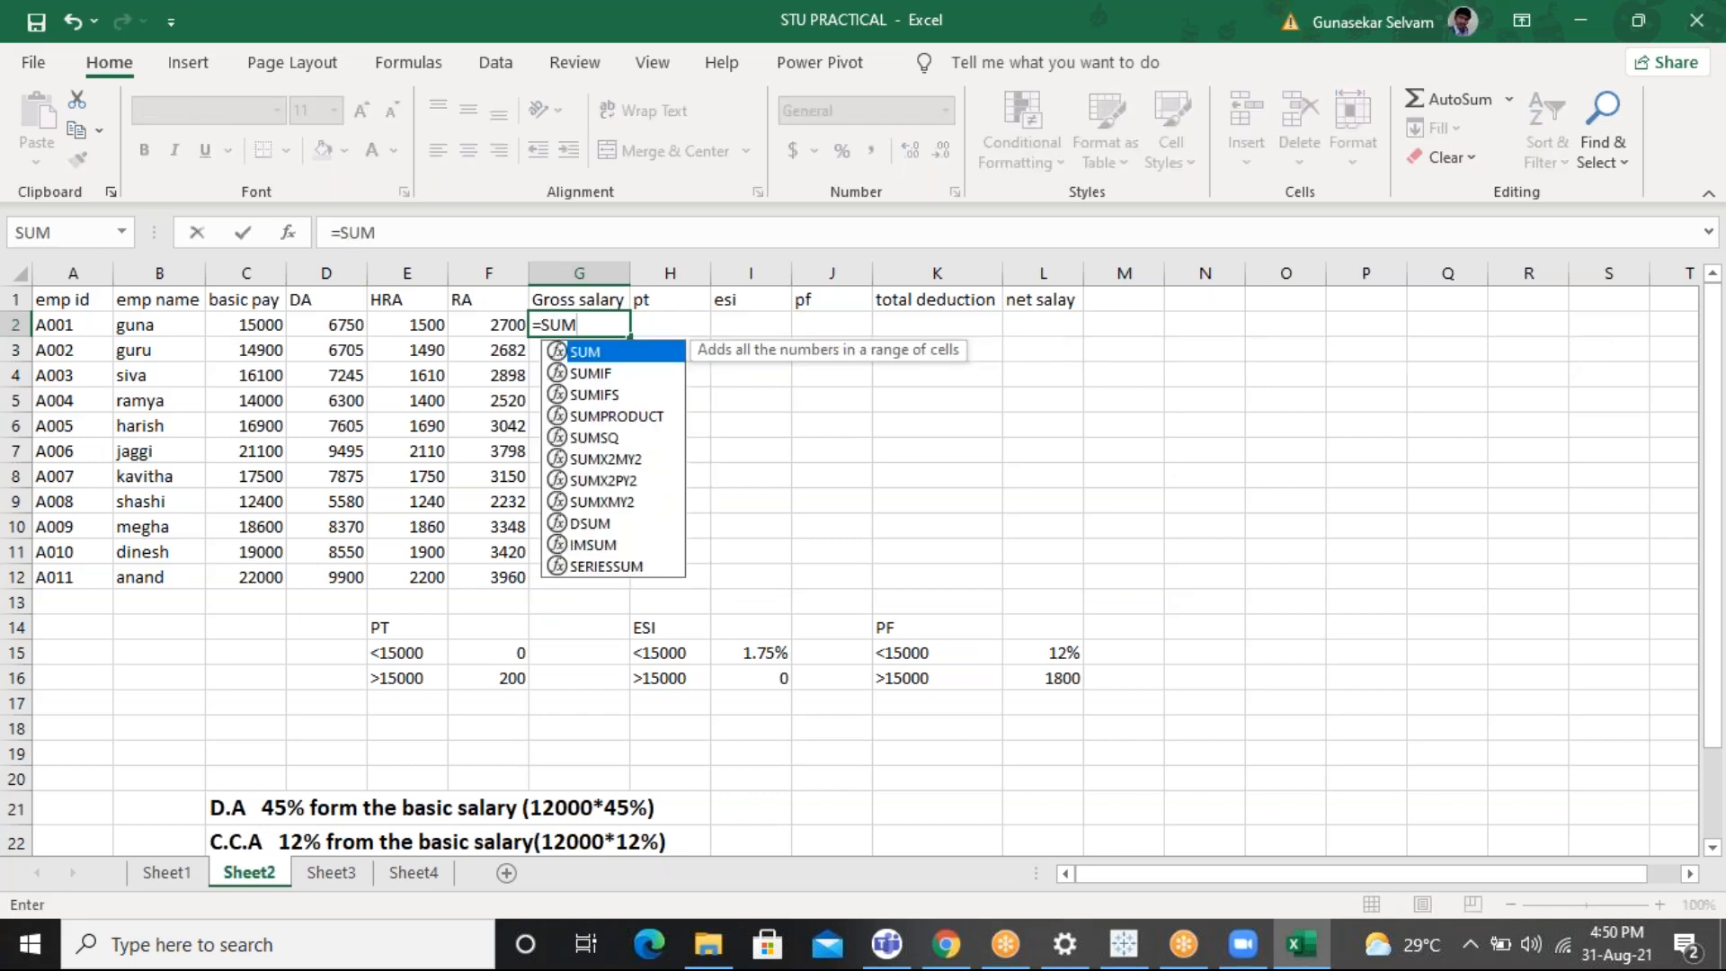
{"action": "type", "text": "("}
{"action": "left_click_drag", "start_coordinate": [237, 328], "coordinate": [498, 329]}
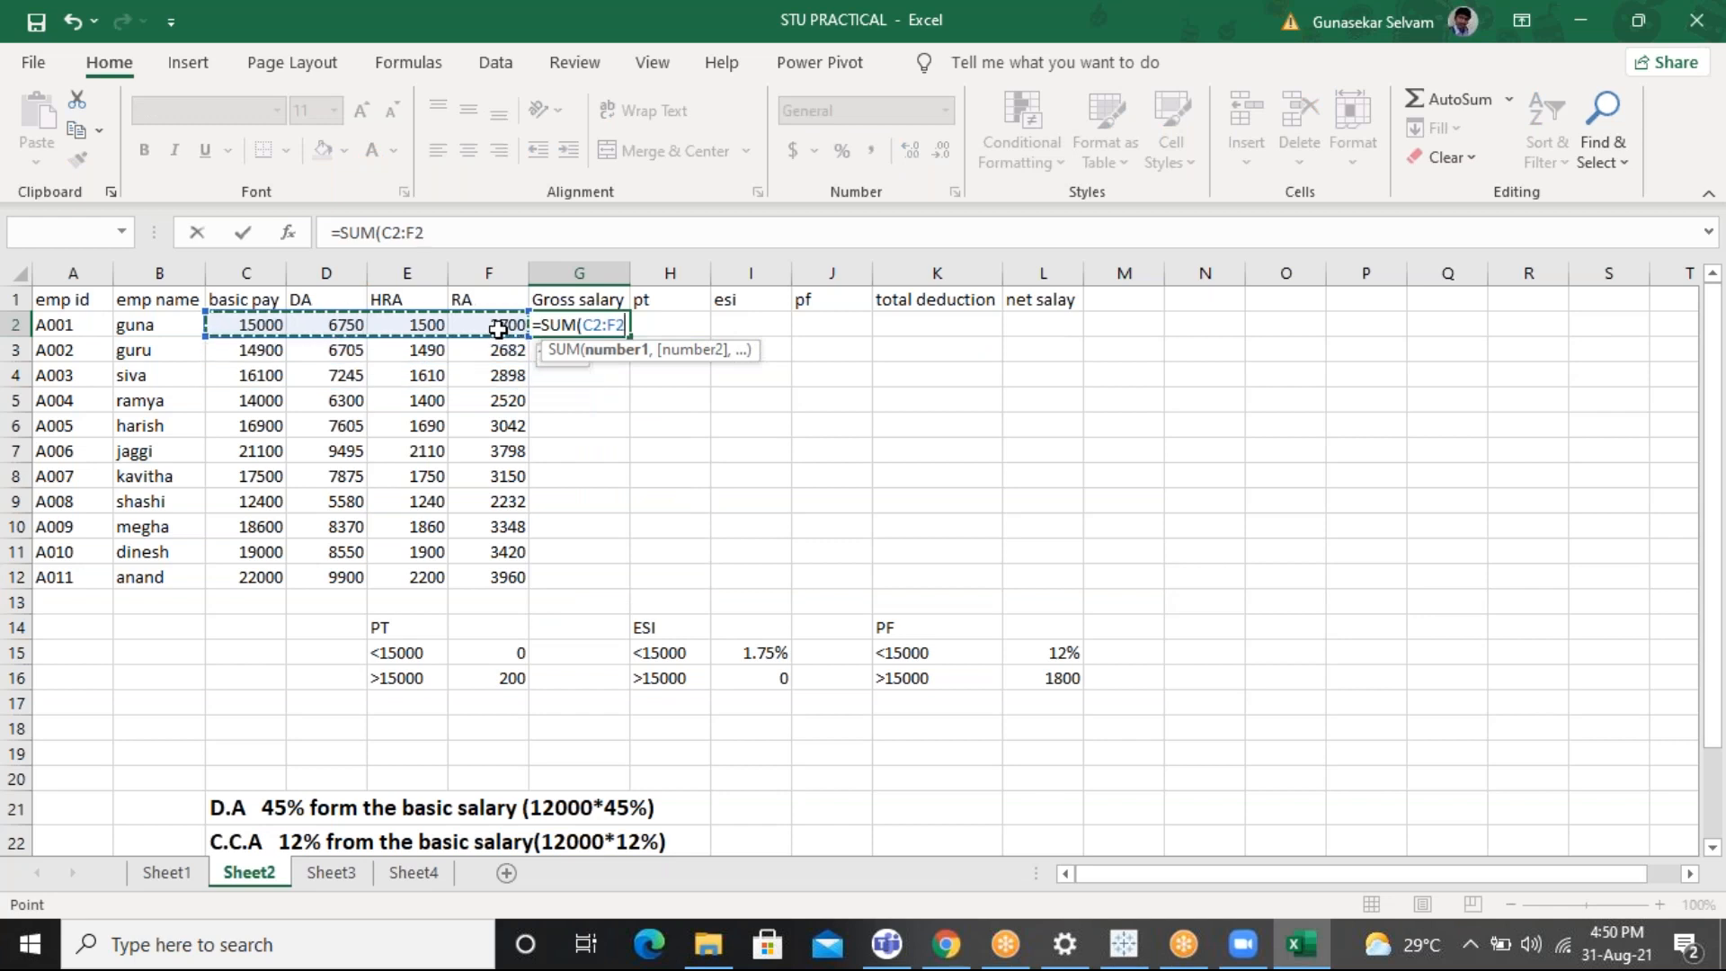
{"action": "type", "text": ")"}
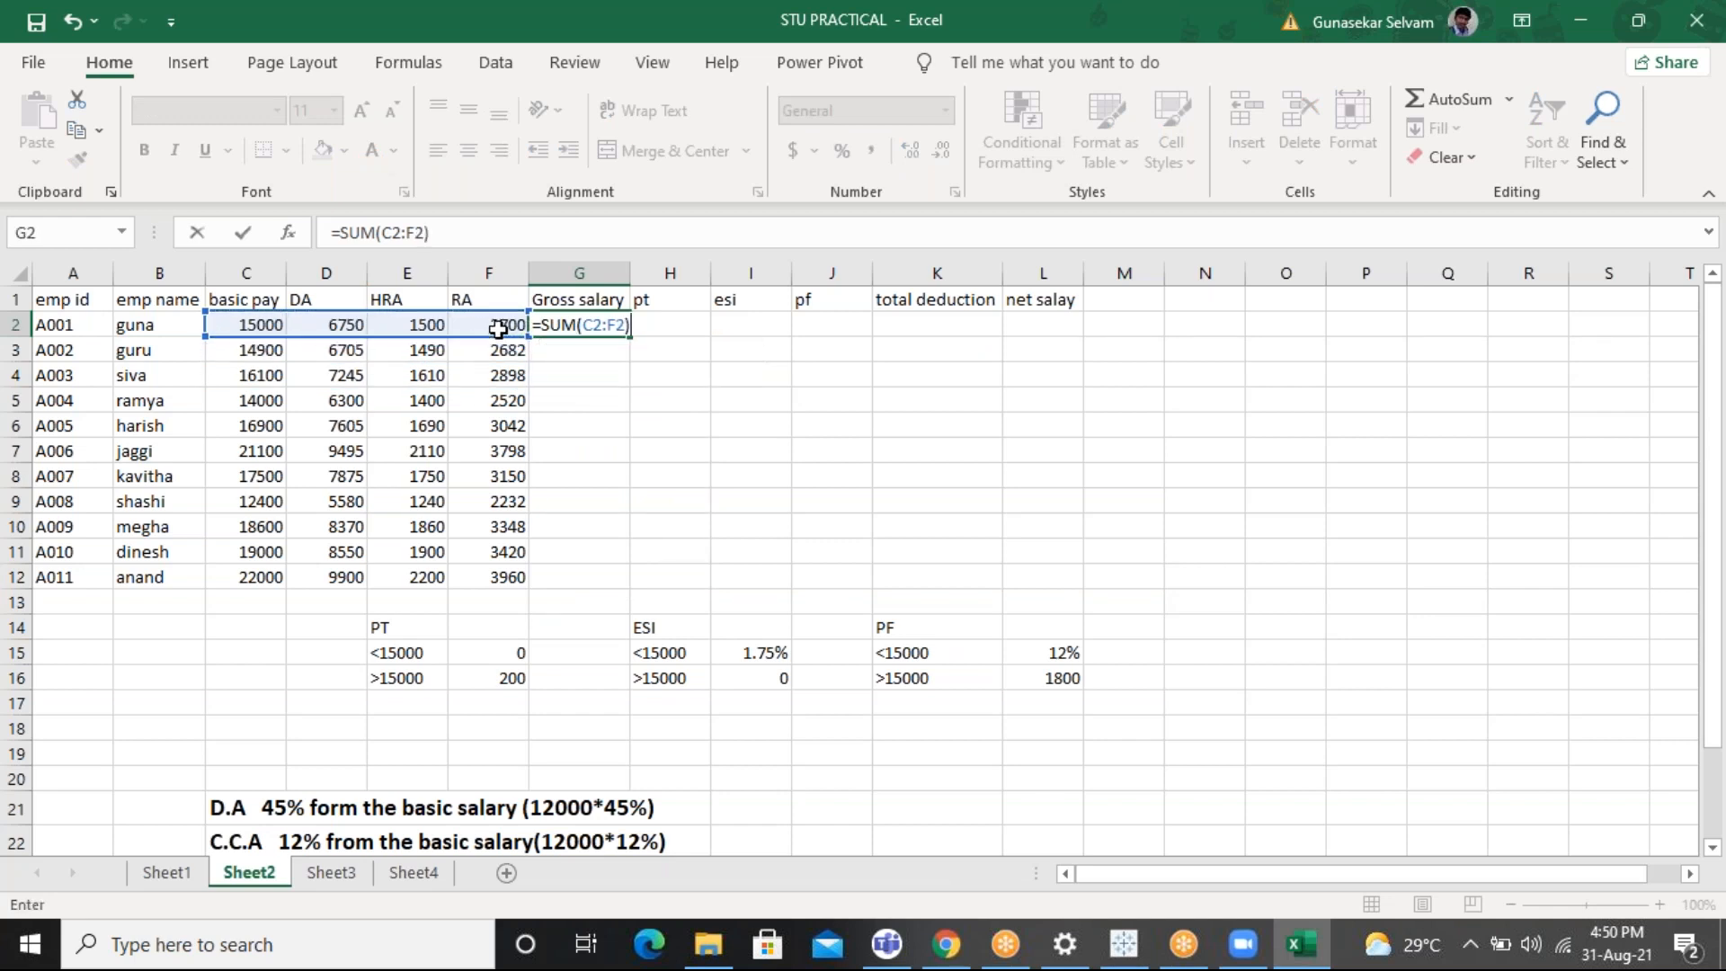
{"action": "key", "text": "Return"}
{"action": "left_click", "coordinate": [599, 325]}
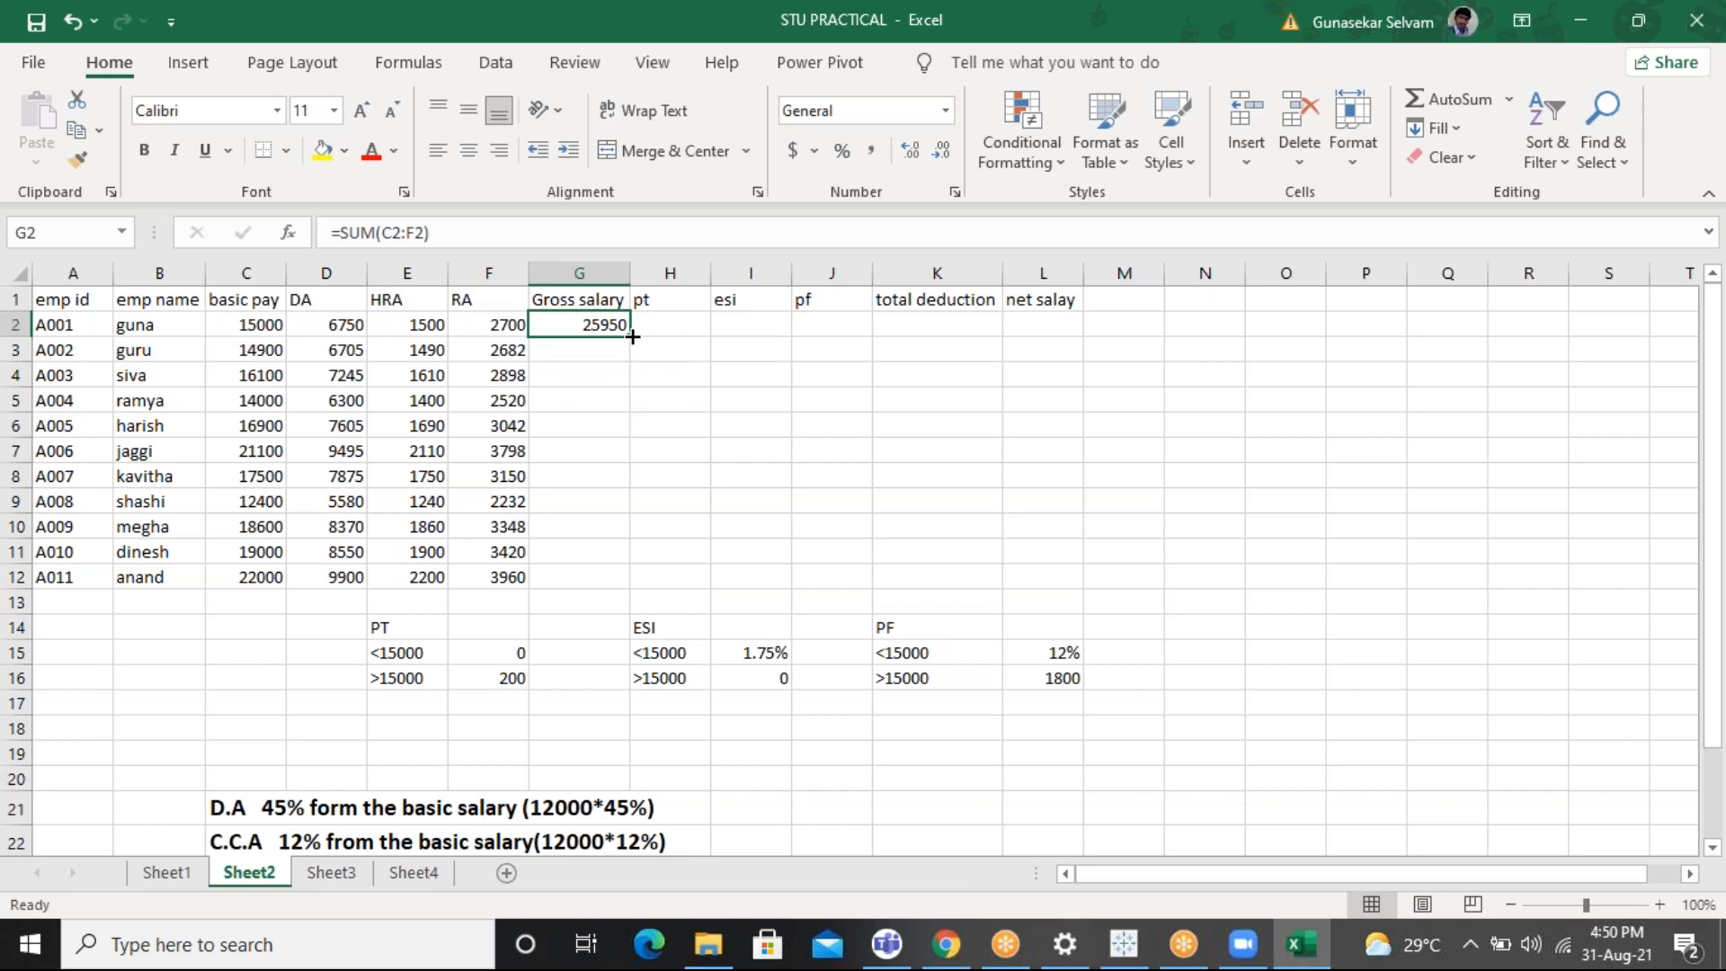
{"action": "double_click", "coordinate": [633, 336]}
Examine the PT thresholds and amounts in E15:F16 and the first employee's basic pay in C2
{"action": "left_click", "coordinate": [680, 330]}
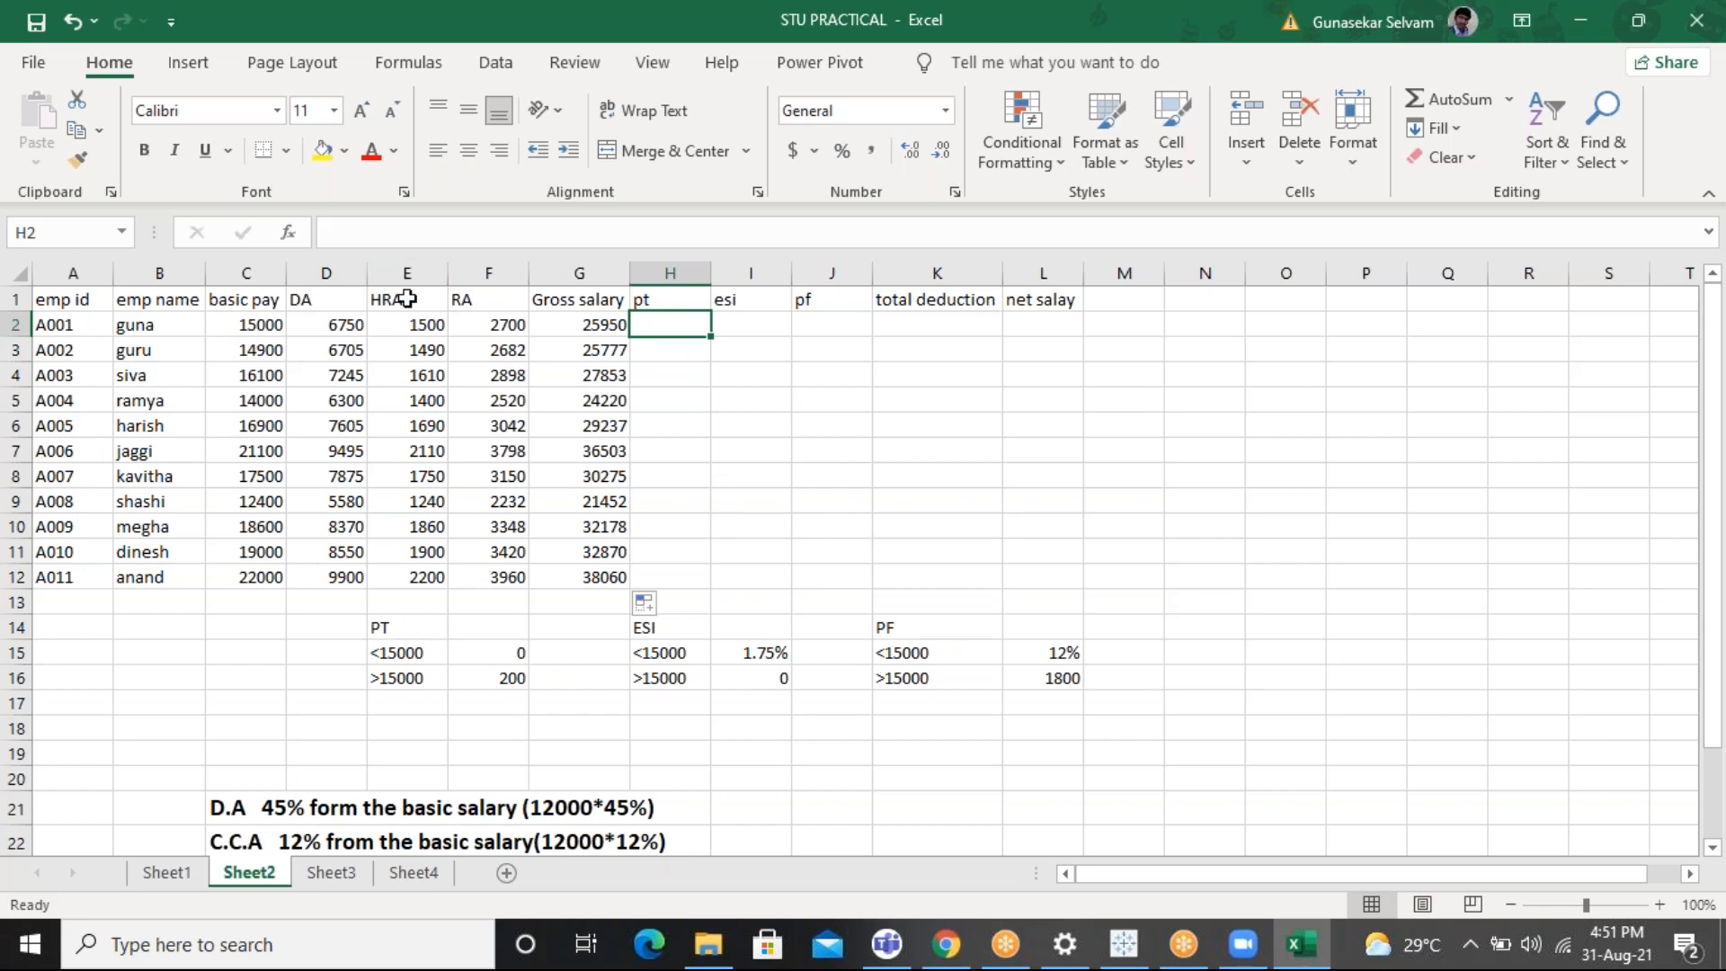
{"action": "left_click_drag", "start_coordinate": [413, 324], "coordinate": [599, 505]}
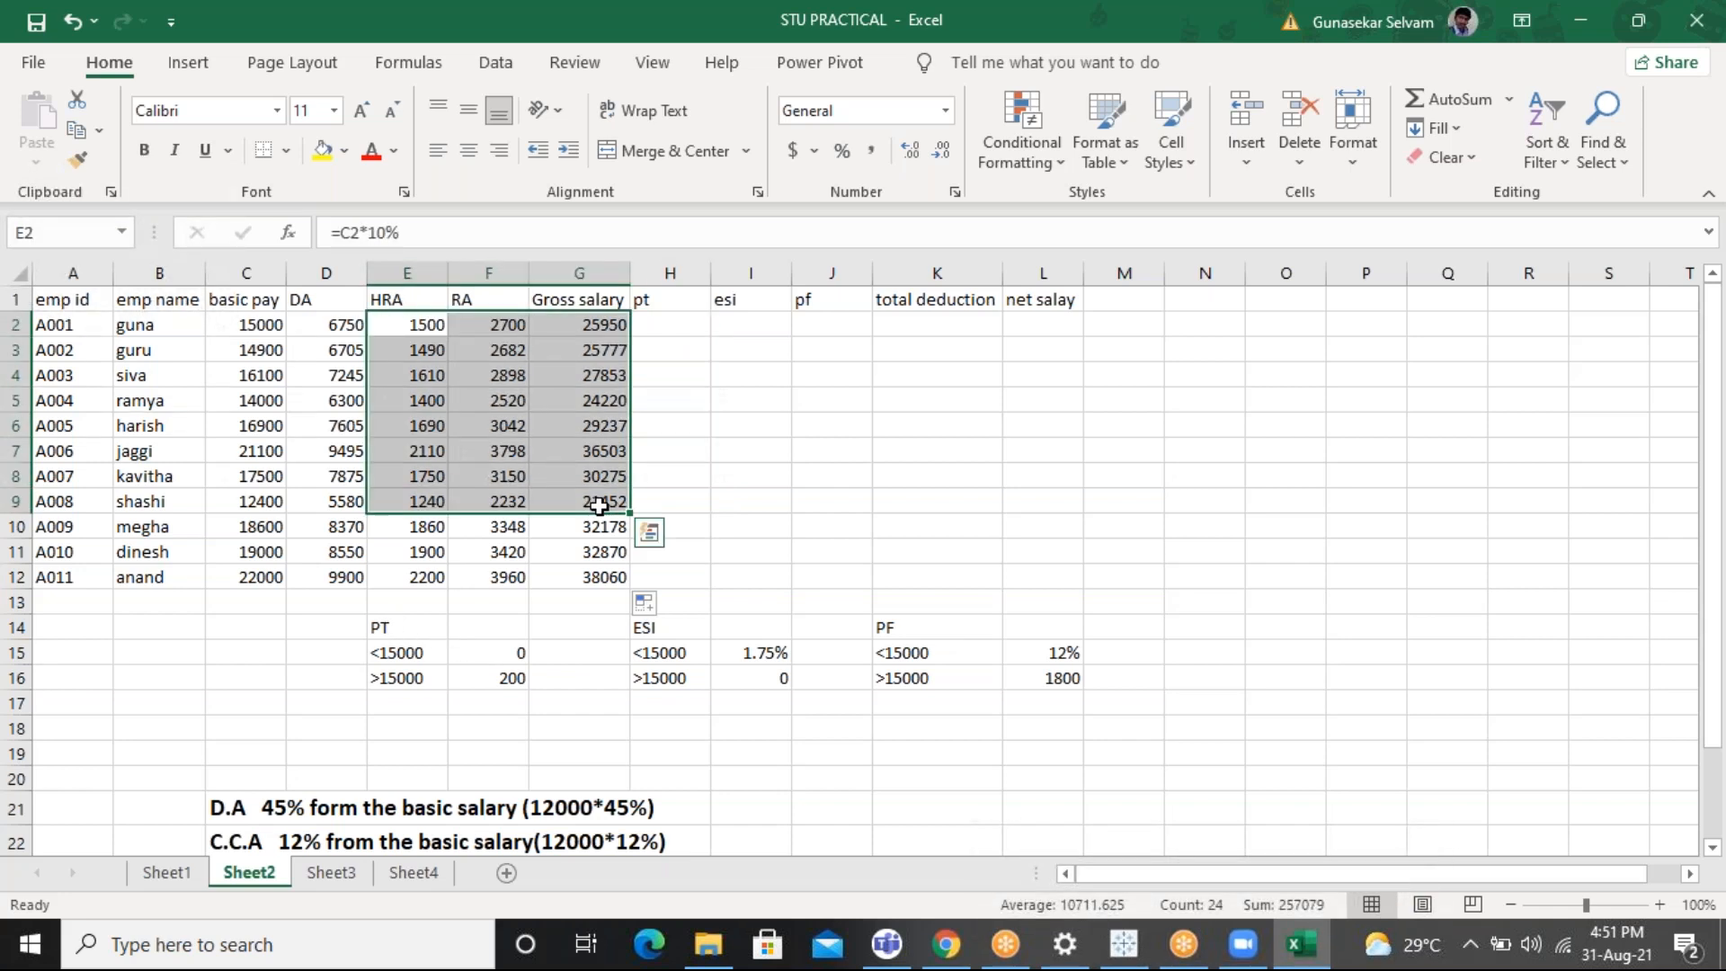
{"action": "left_click", "coordinate": [678, 322]}
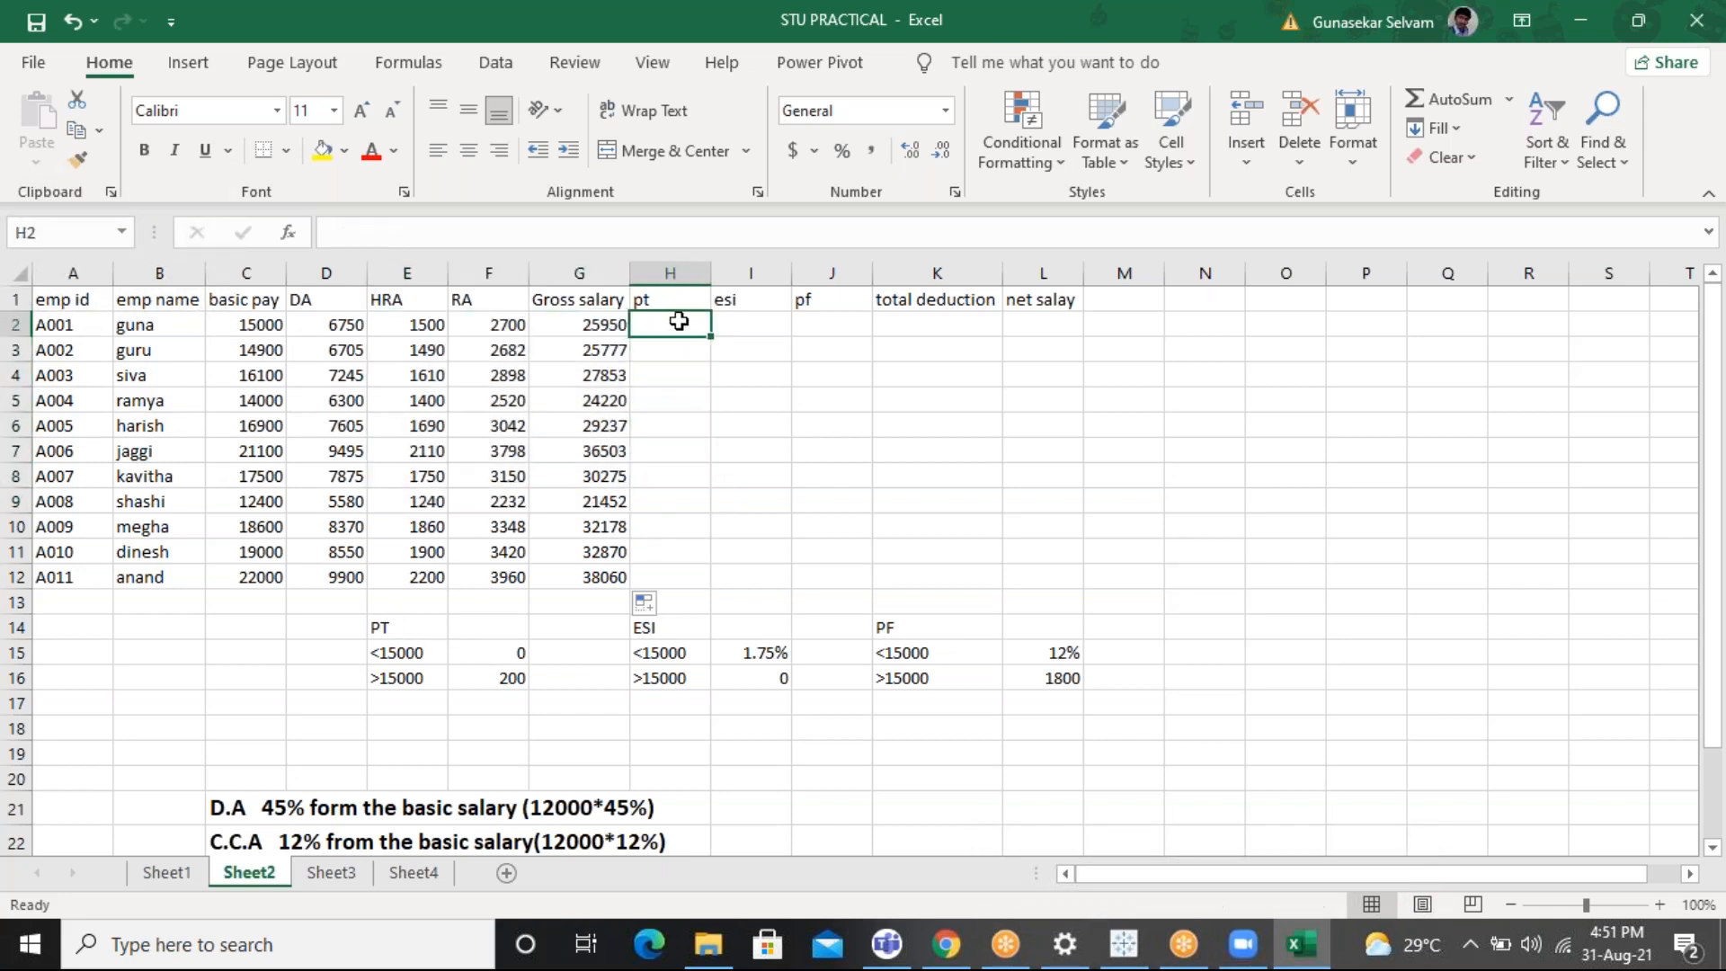
{"action": "left_click", "coordinate": [396, 681]}
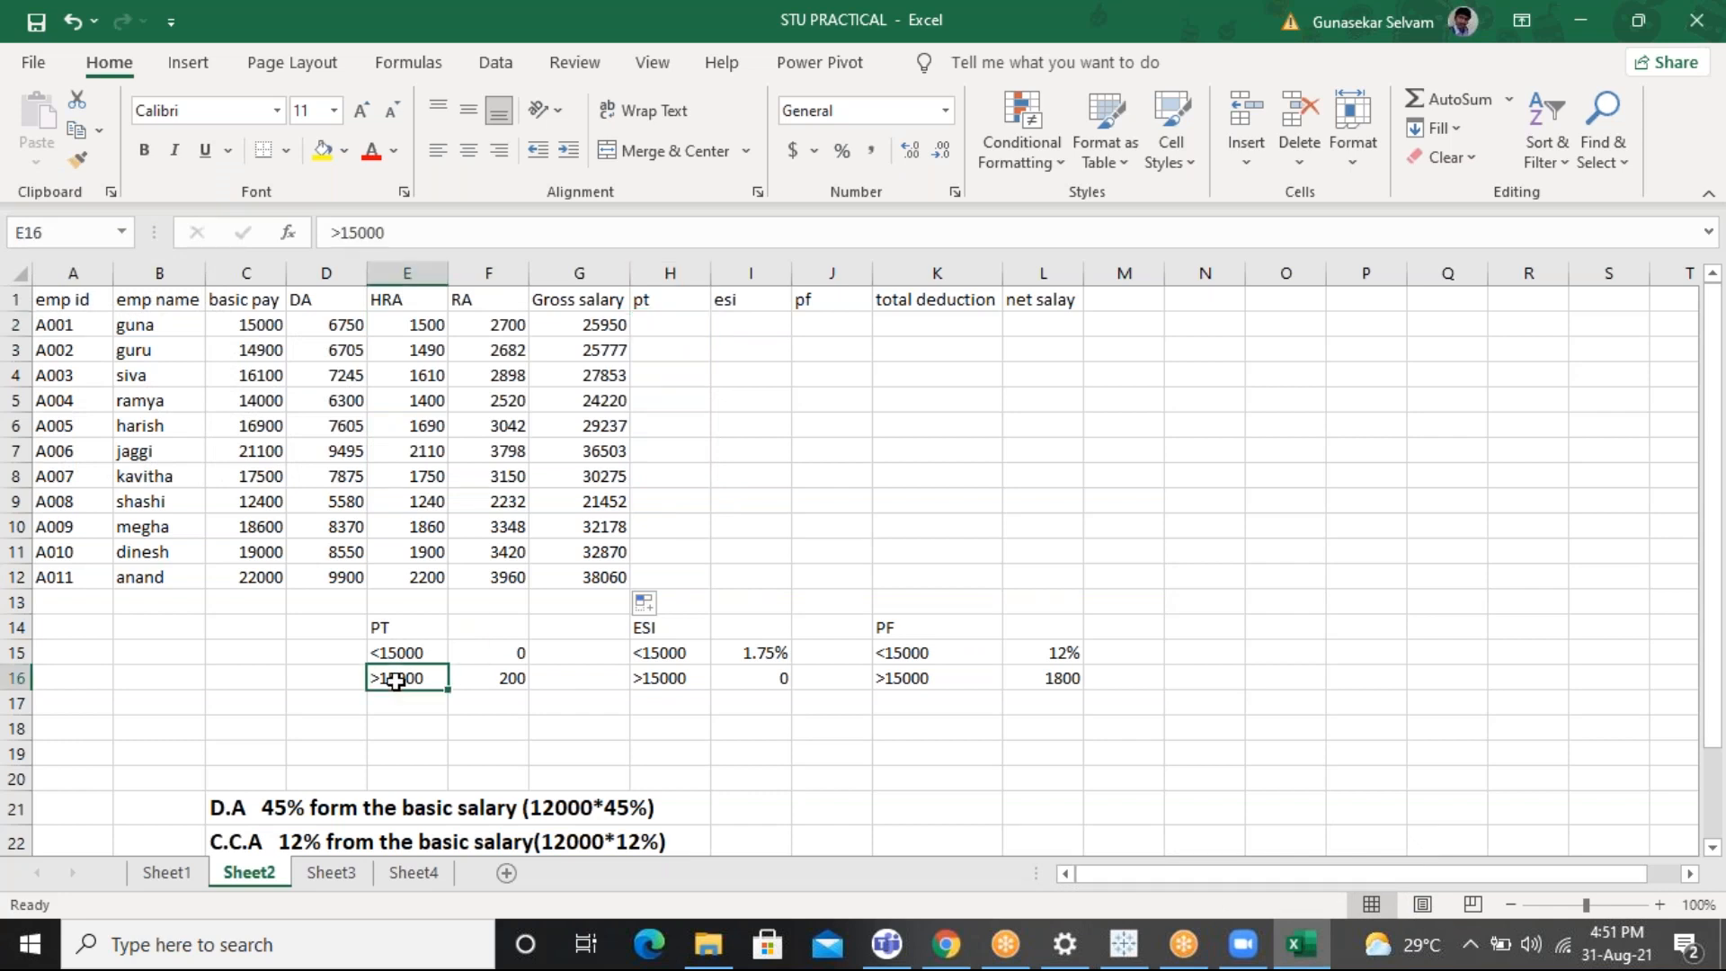
{"action": "left_click", "coordinate": [503, 681]}
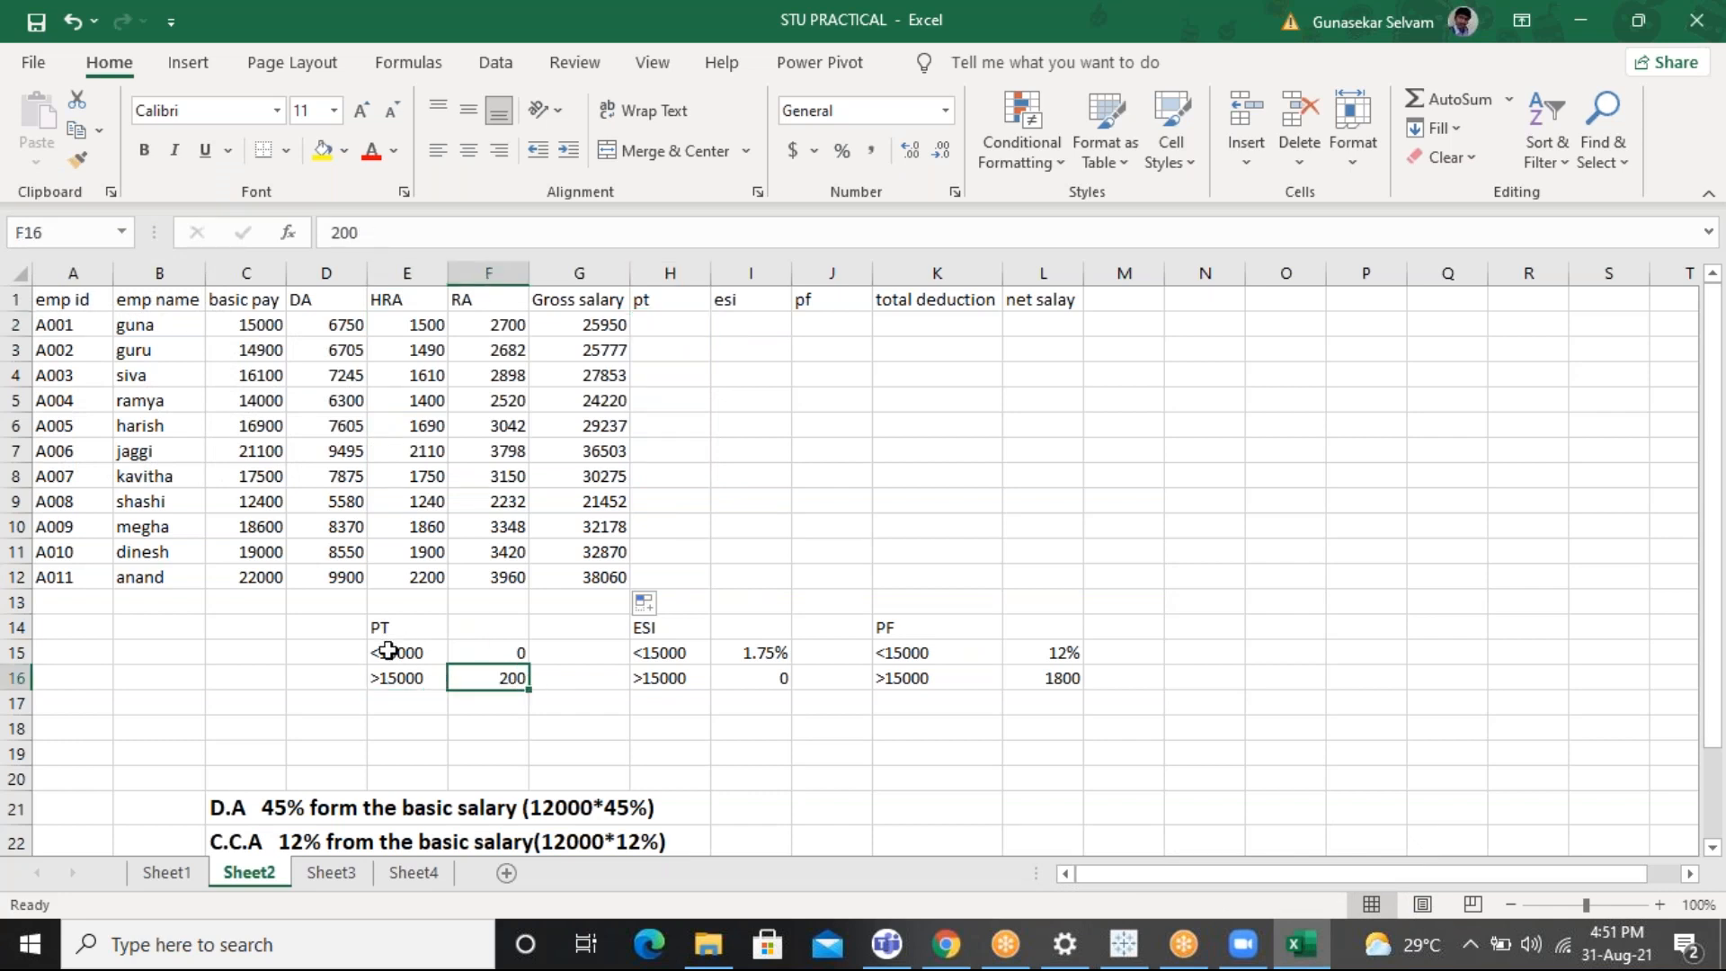
{"action": "left_click", "coordinate": [492, 648]}
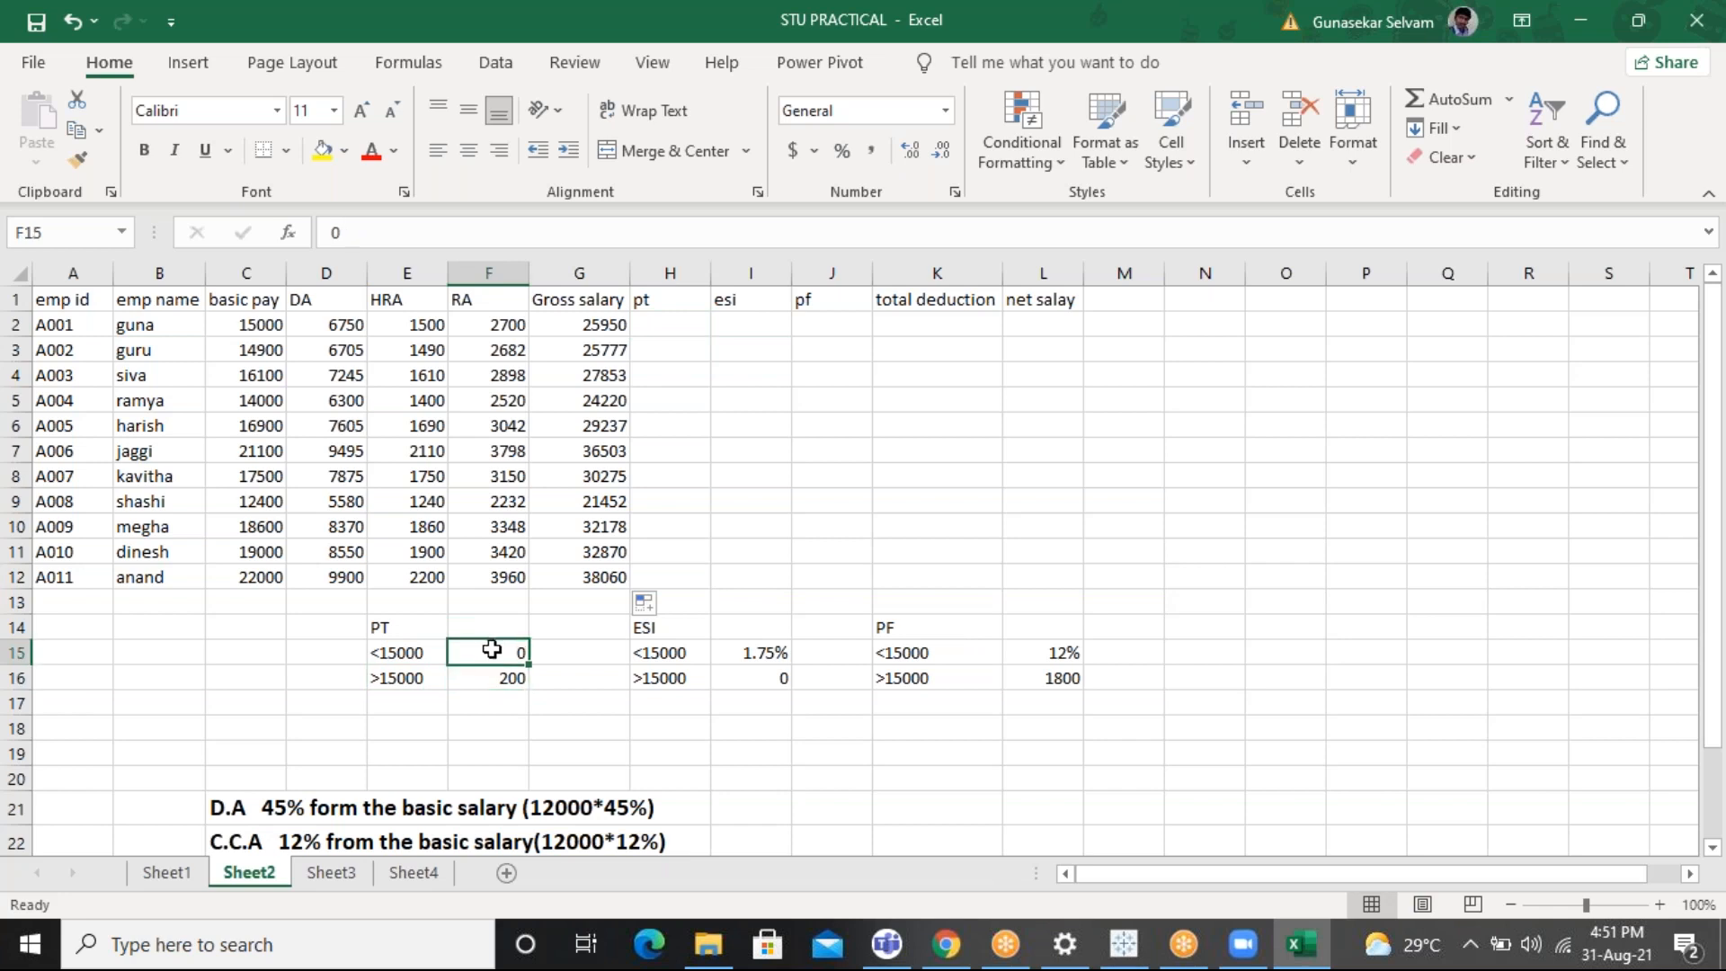
{"action": "left_click", "coordinate": [684, 318]}
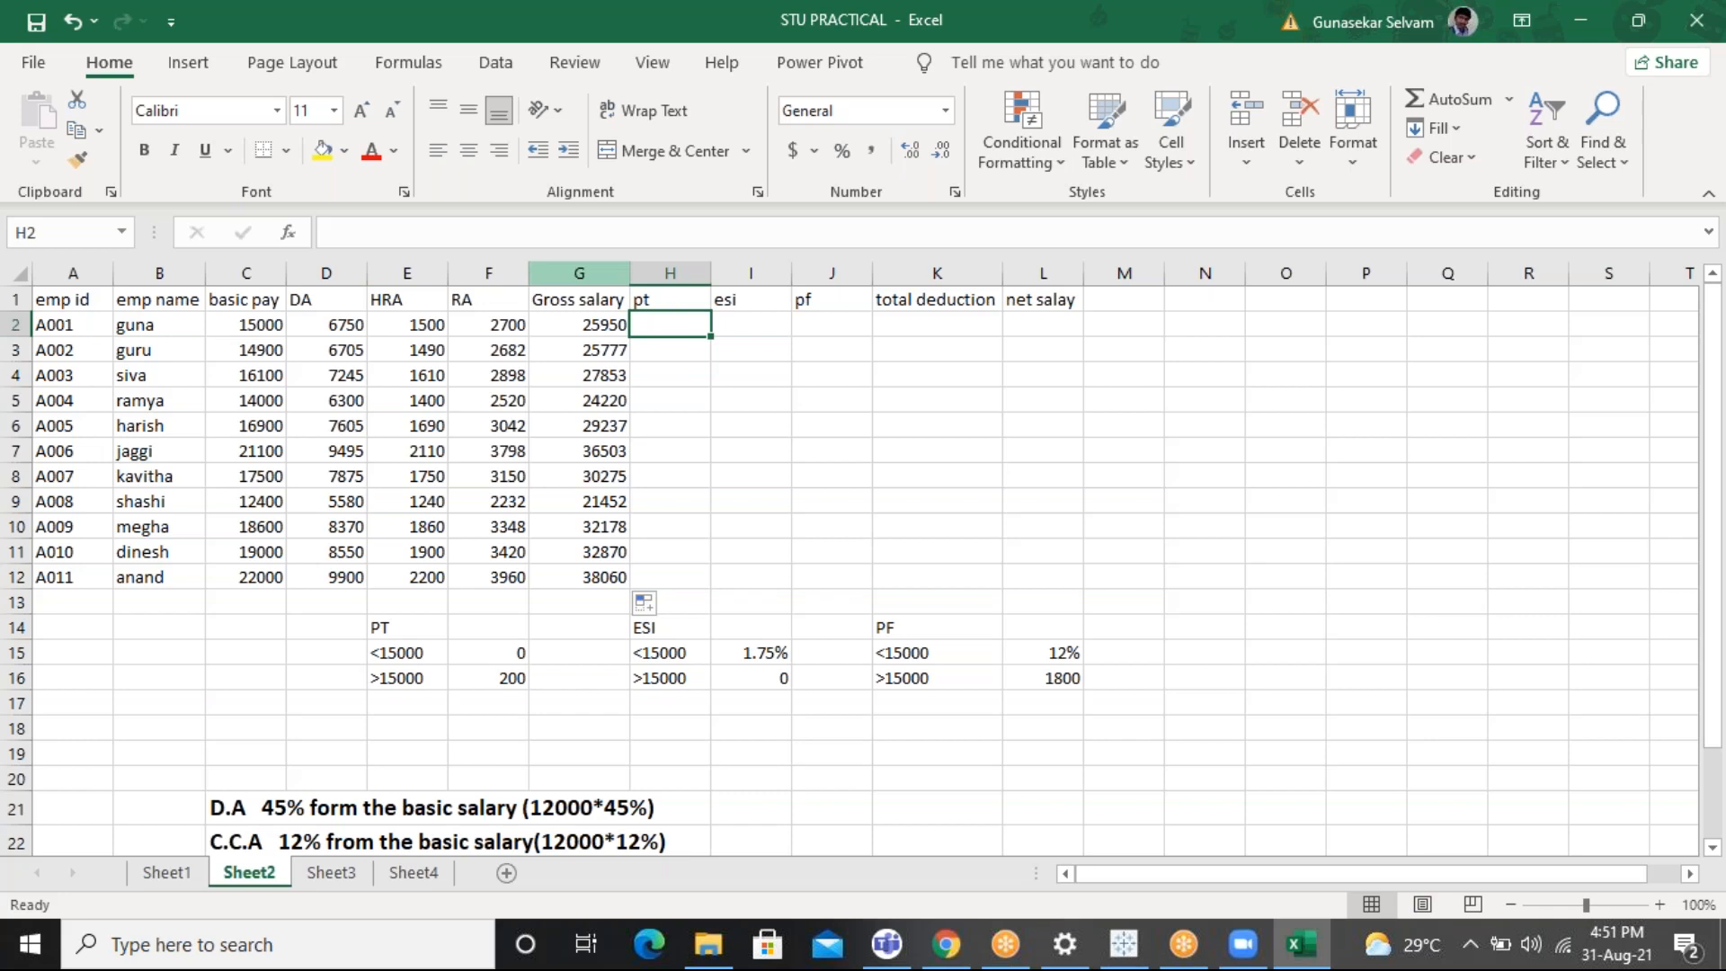
{"action": "left_click", "coordinate": [259, 326]}
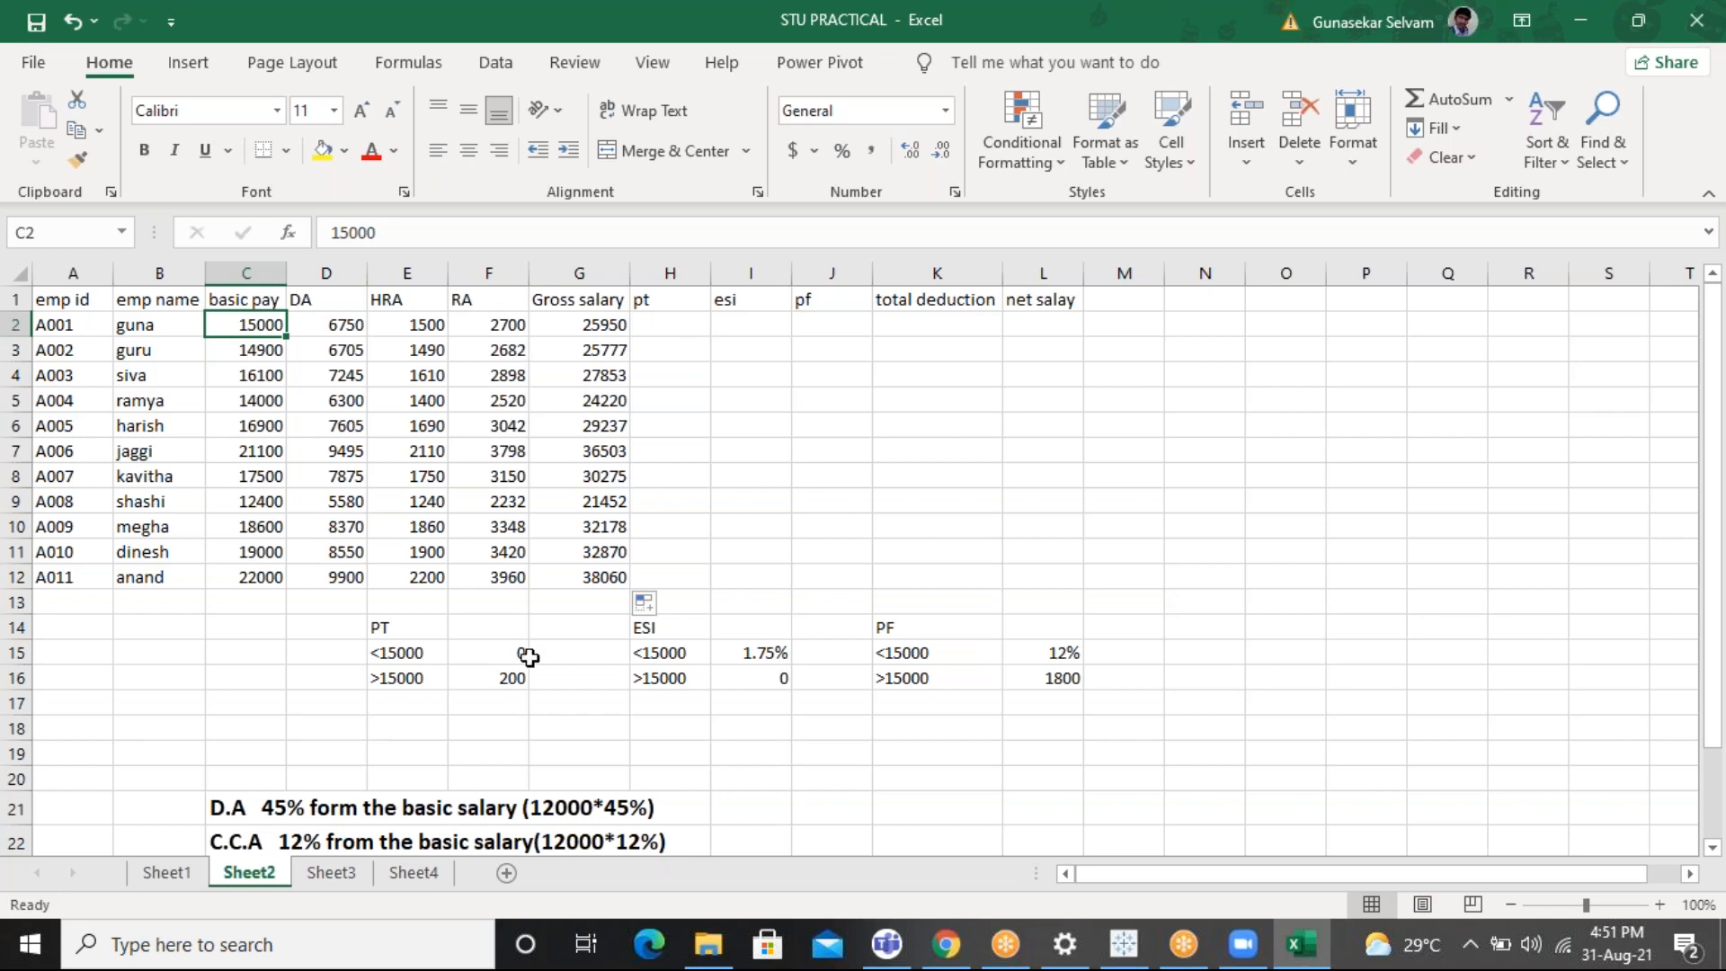
Enter =IF(C2<15000,0,200) in H2 to calculate pt from the basic pay, and fill it down to row 12
{"action": "left_click", "coordinate": [663, 328]}
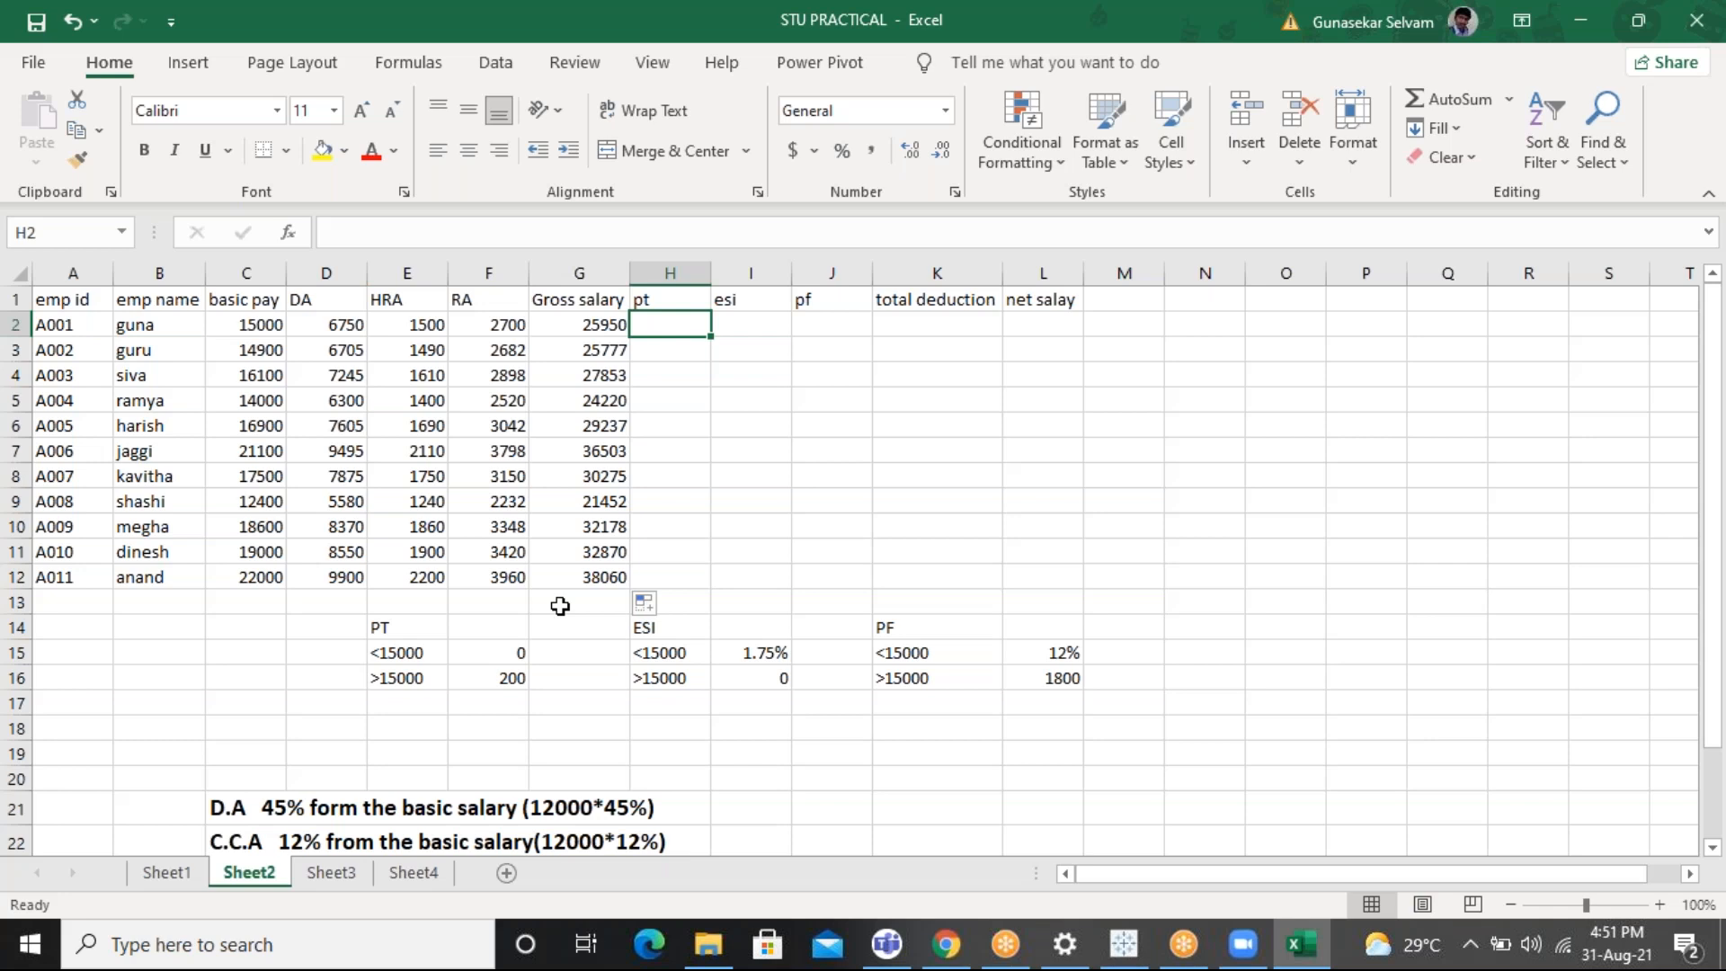
{"action": "type", "text": "=IF("}
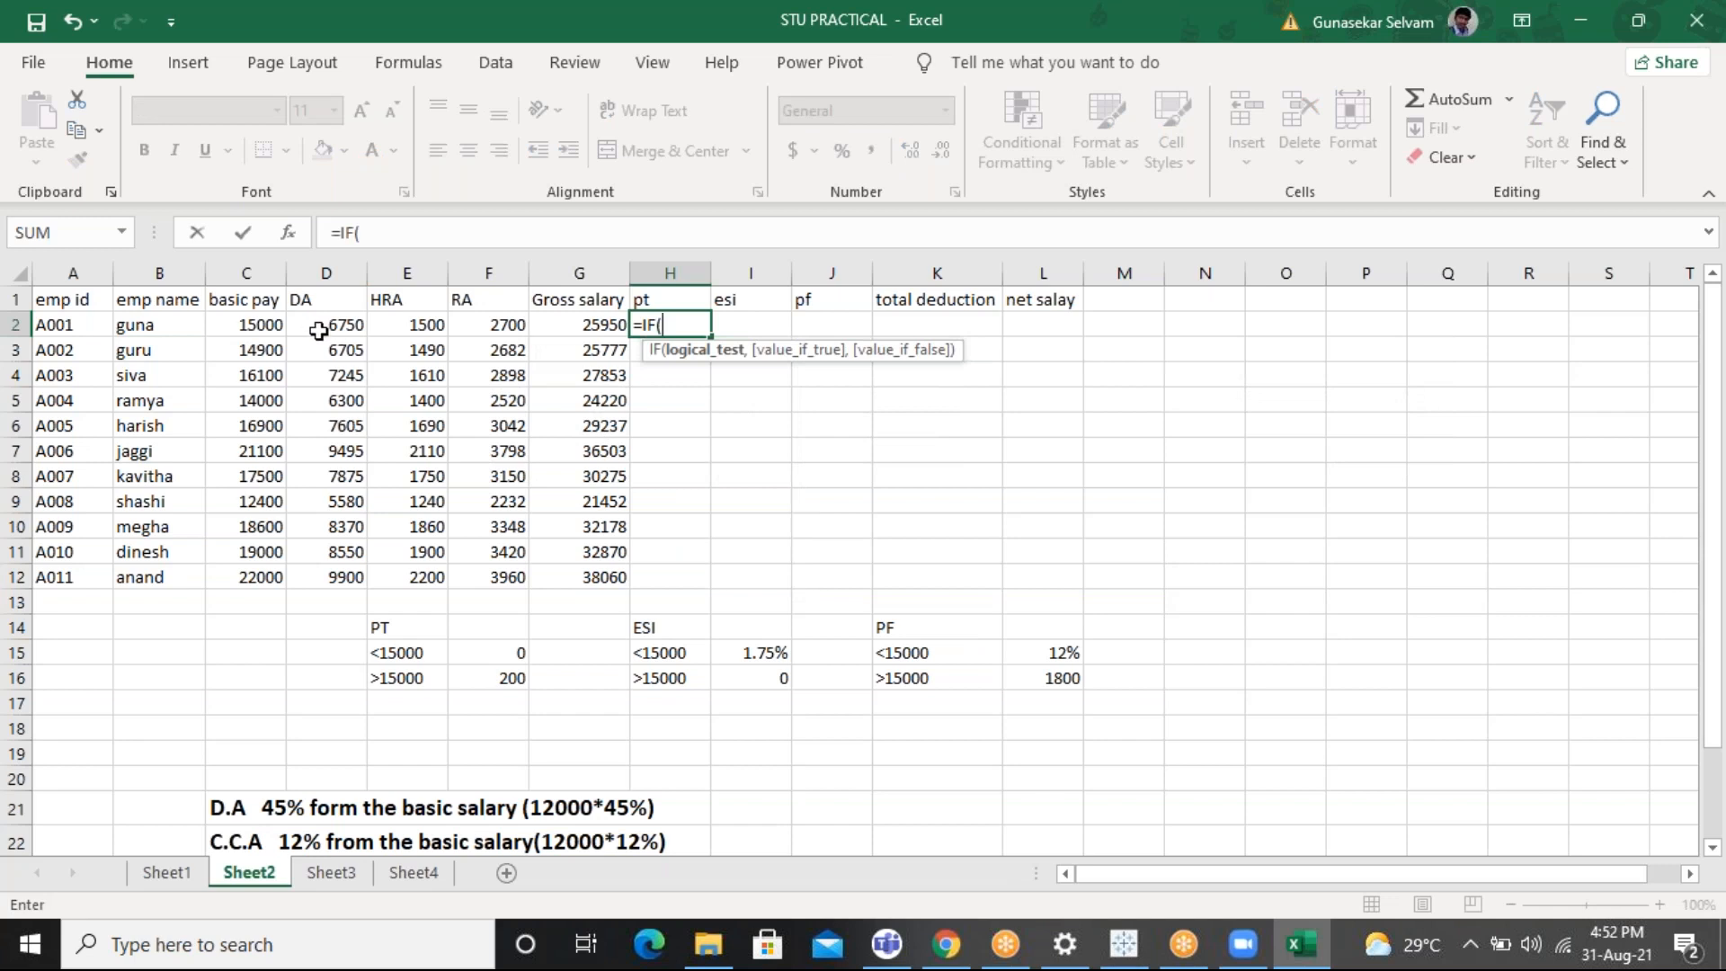
{"action": "left_click", "coordinate": [262, 325]}
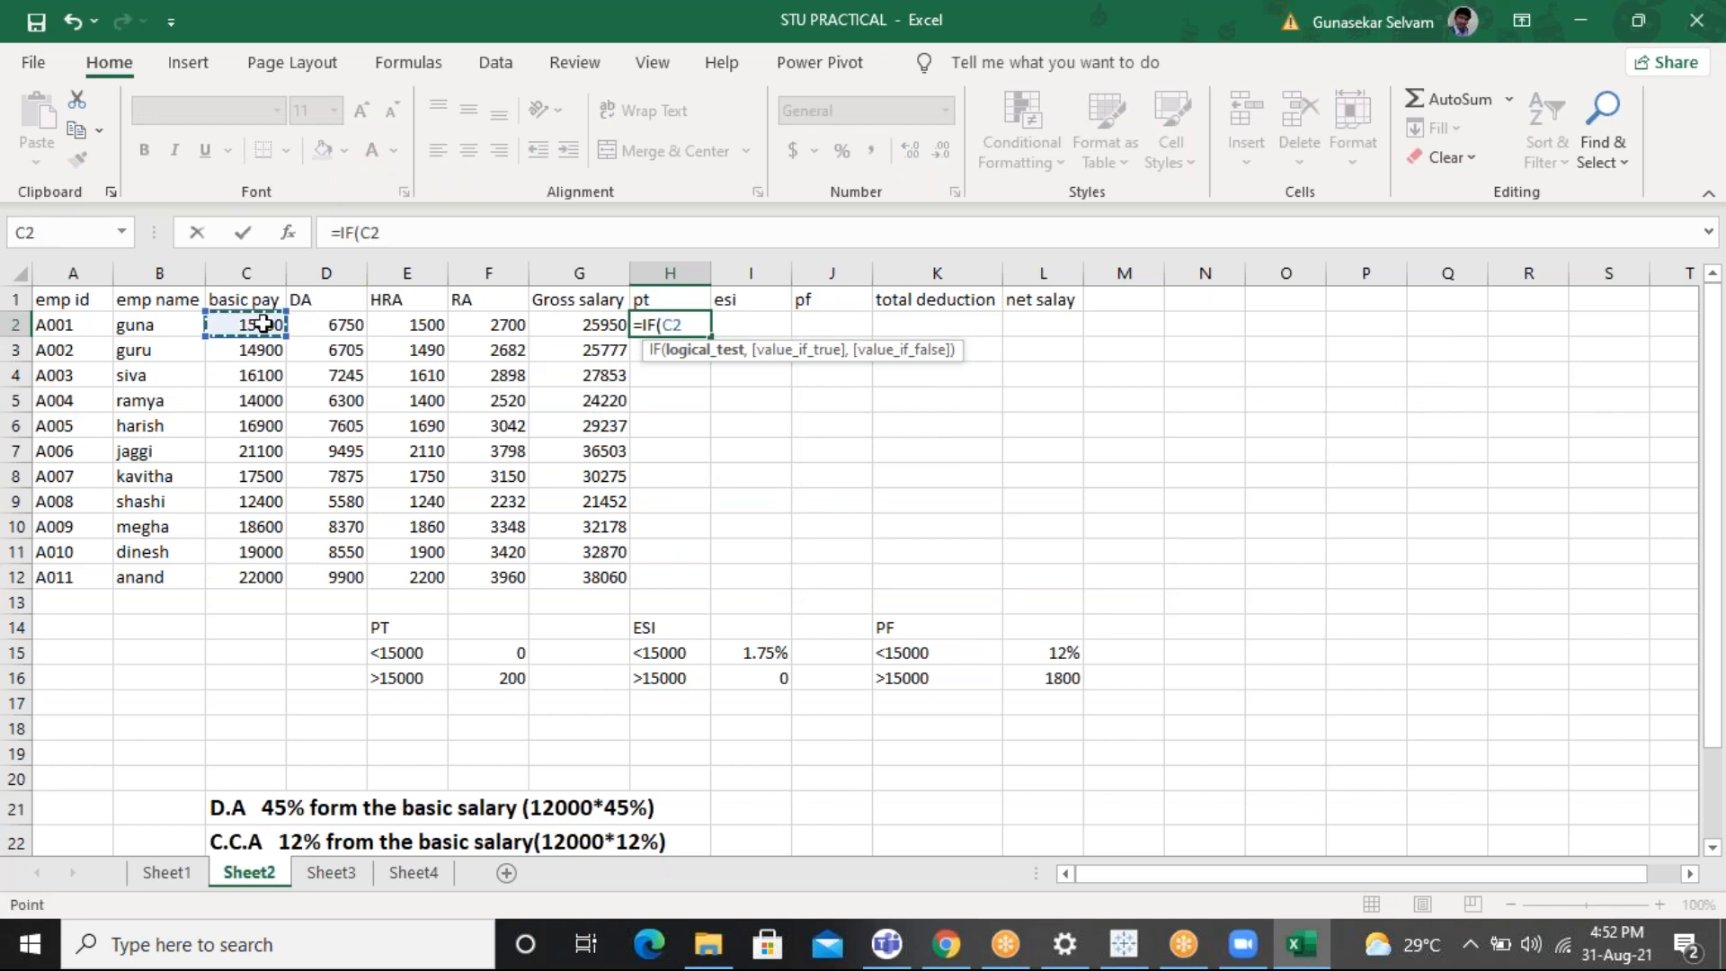
{"action": "type", "text": "<0"}
{"action": "key", "text": "BackSpace"}
{"action": "type", "text": "15000,0,"}
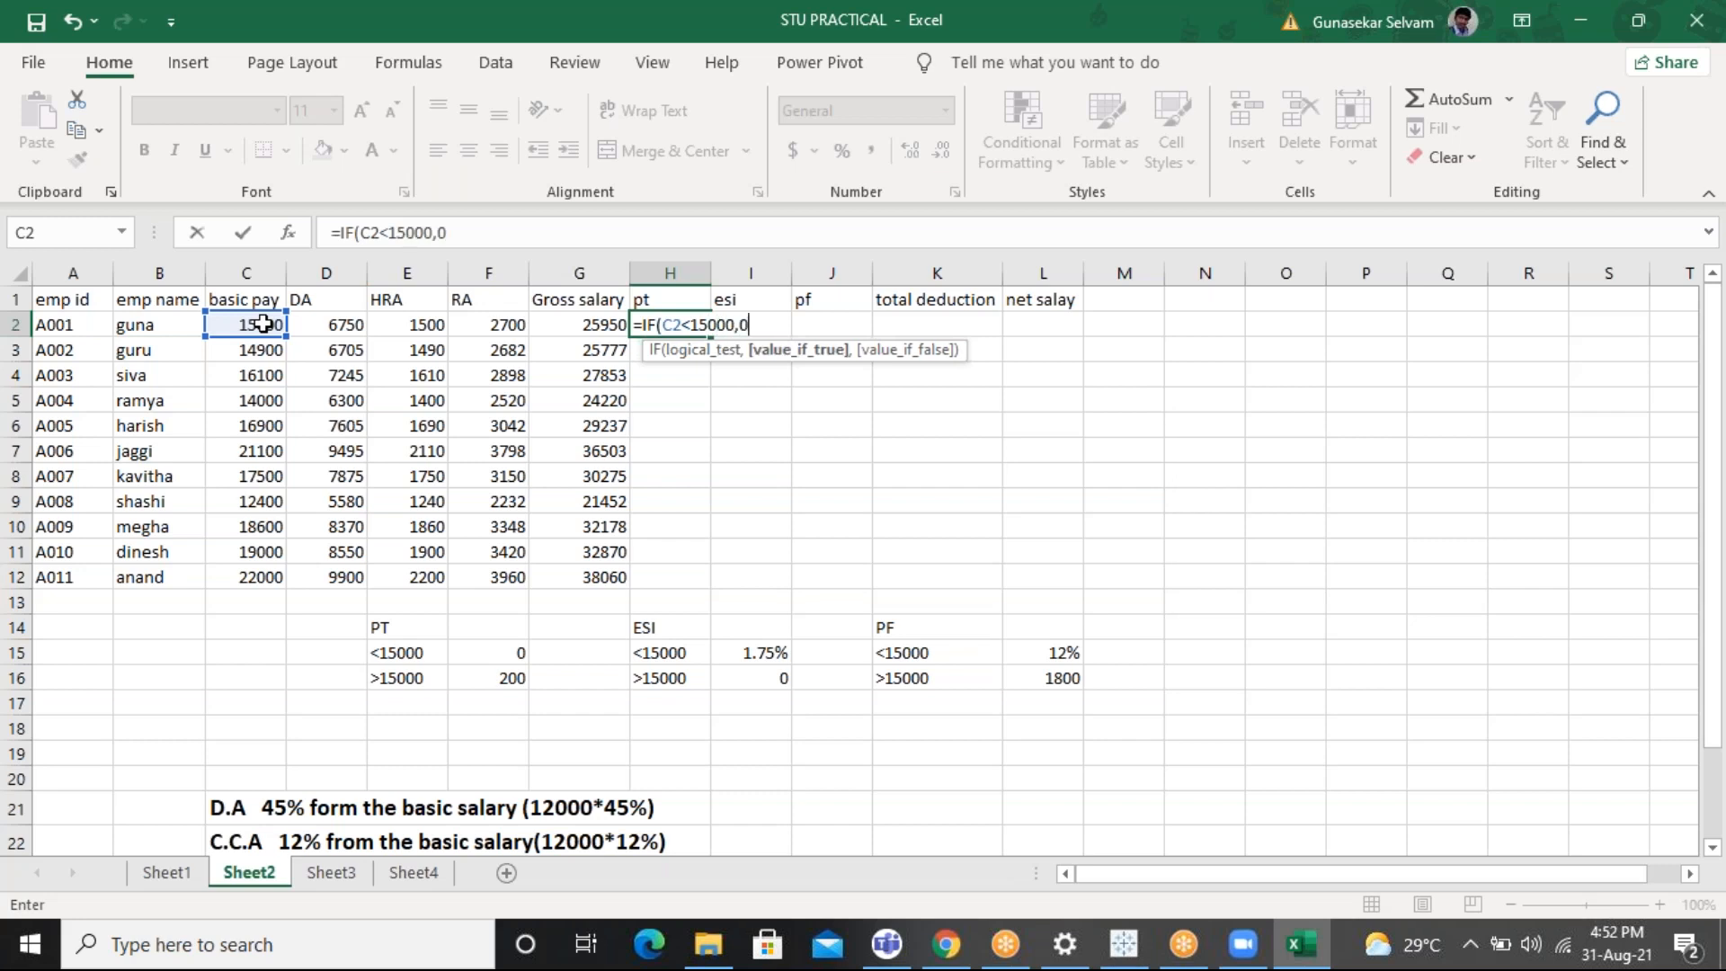
{"action": "type", "text": "200"}
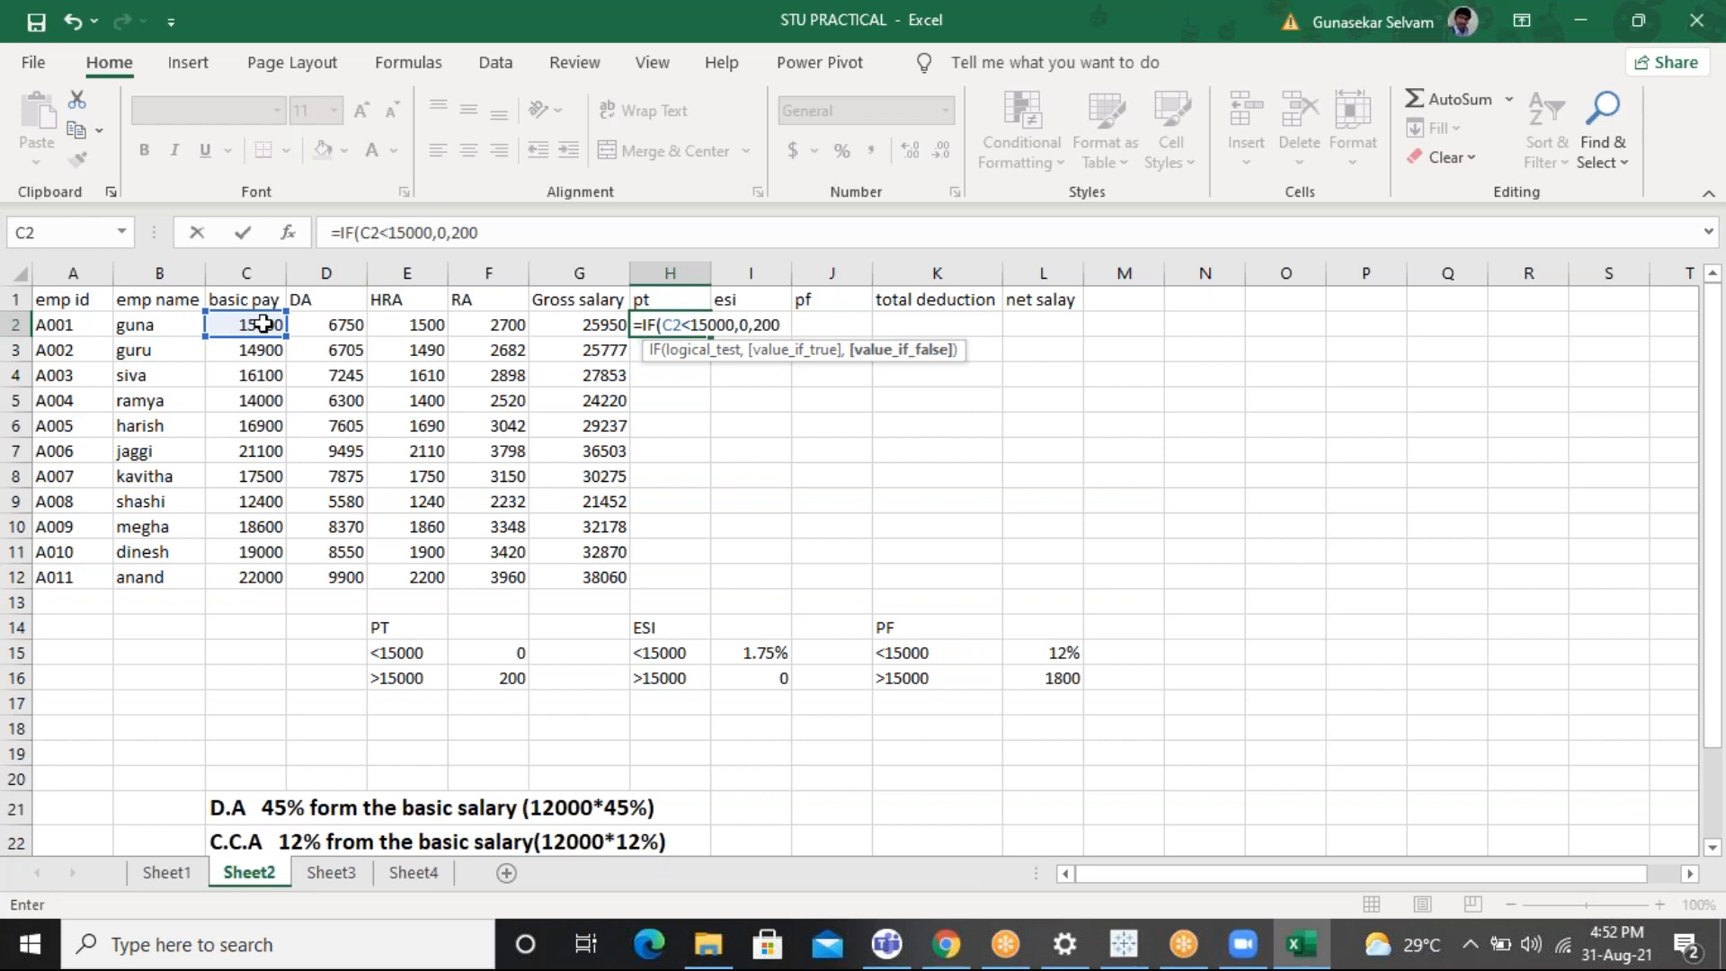
{"action": "type", "text": ")"}
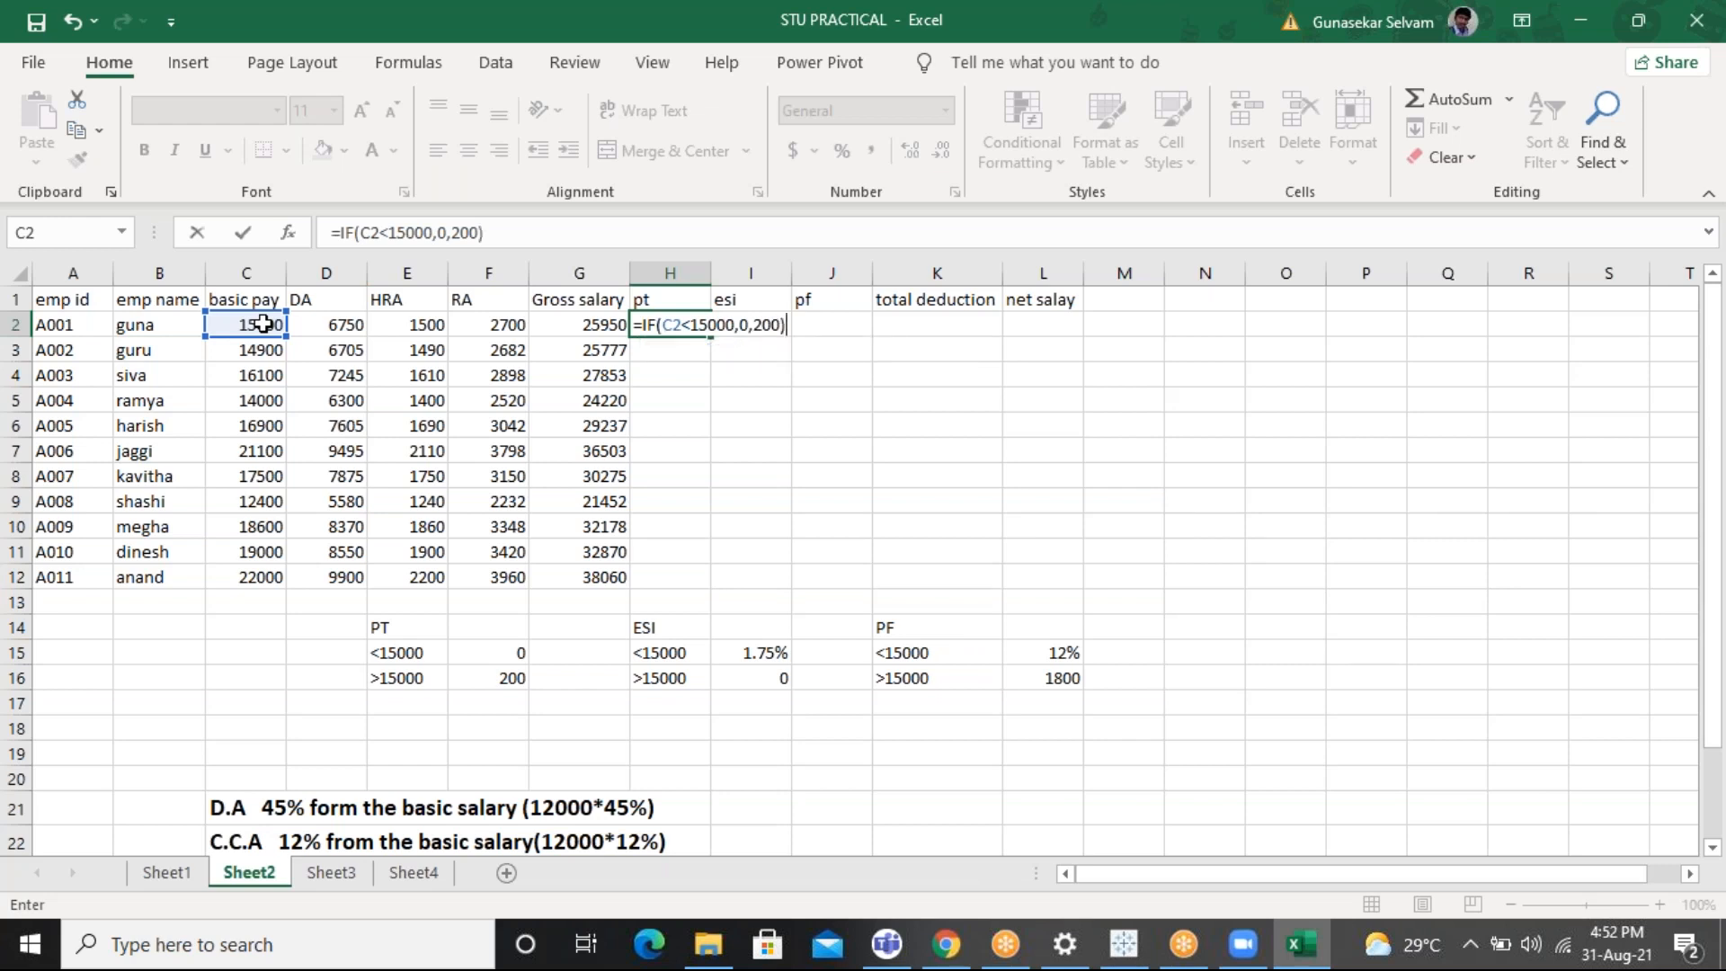
{"action": "key", "text": "Return"}
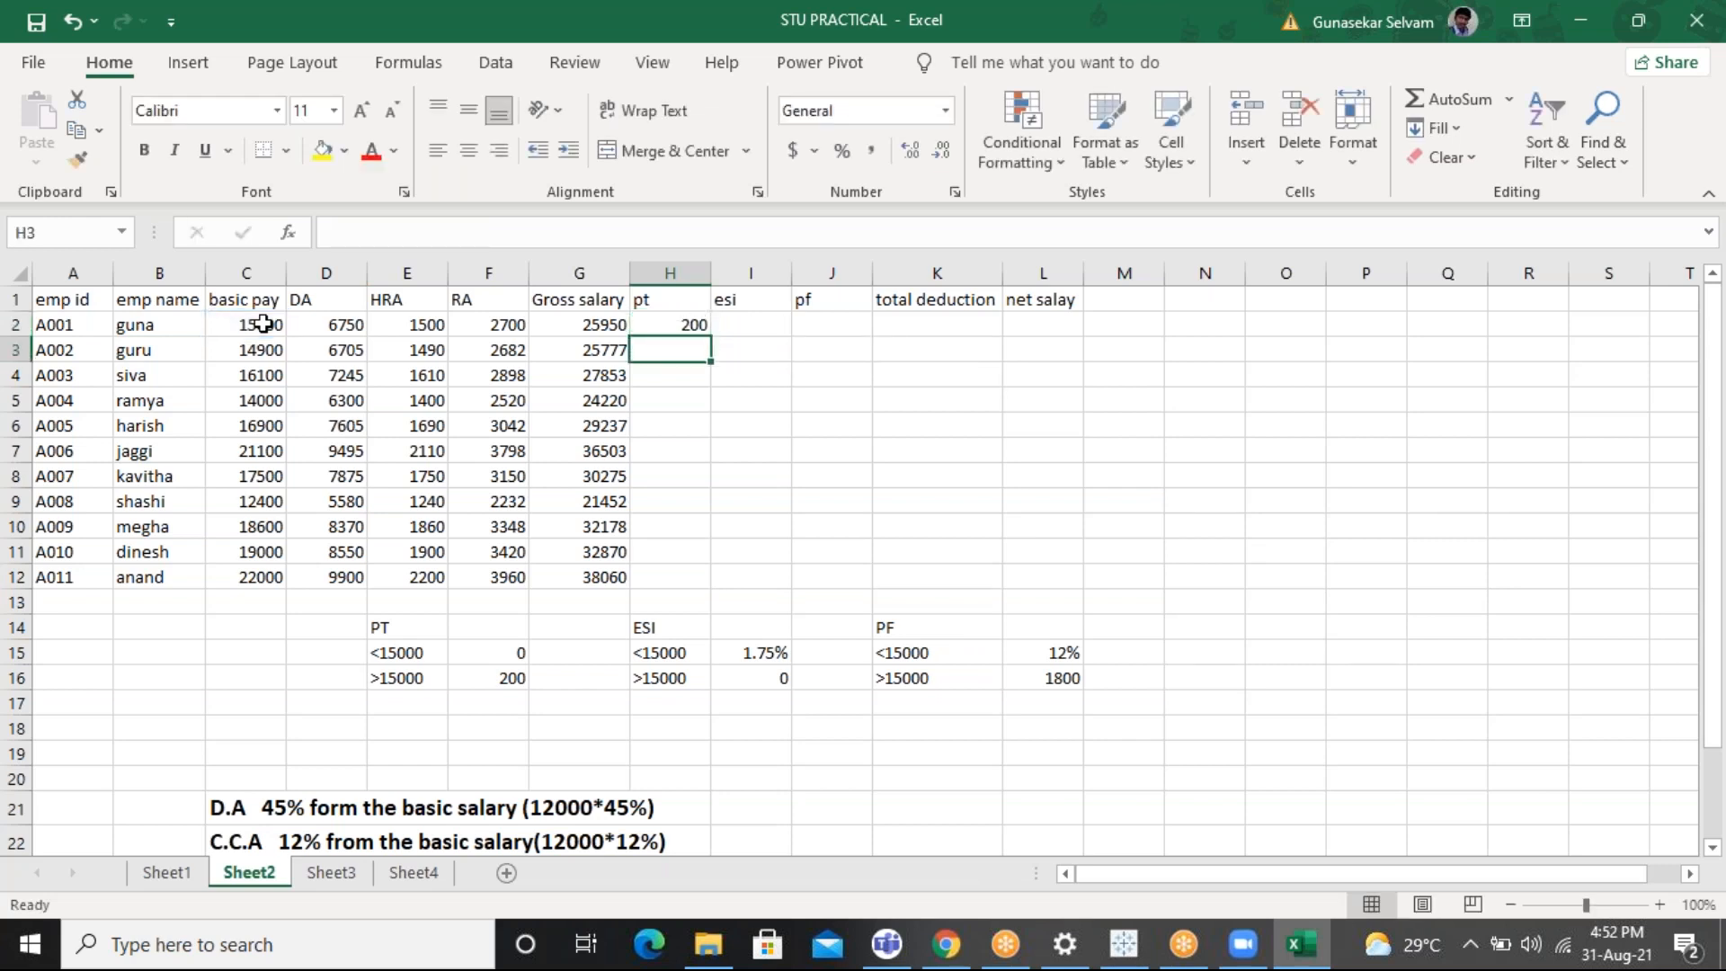
{"action": "left_click", "coordinate": [680, 324]}
{"action": "double_click", "coordinate": [710, 344]}
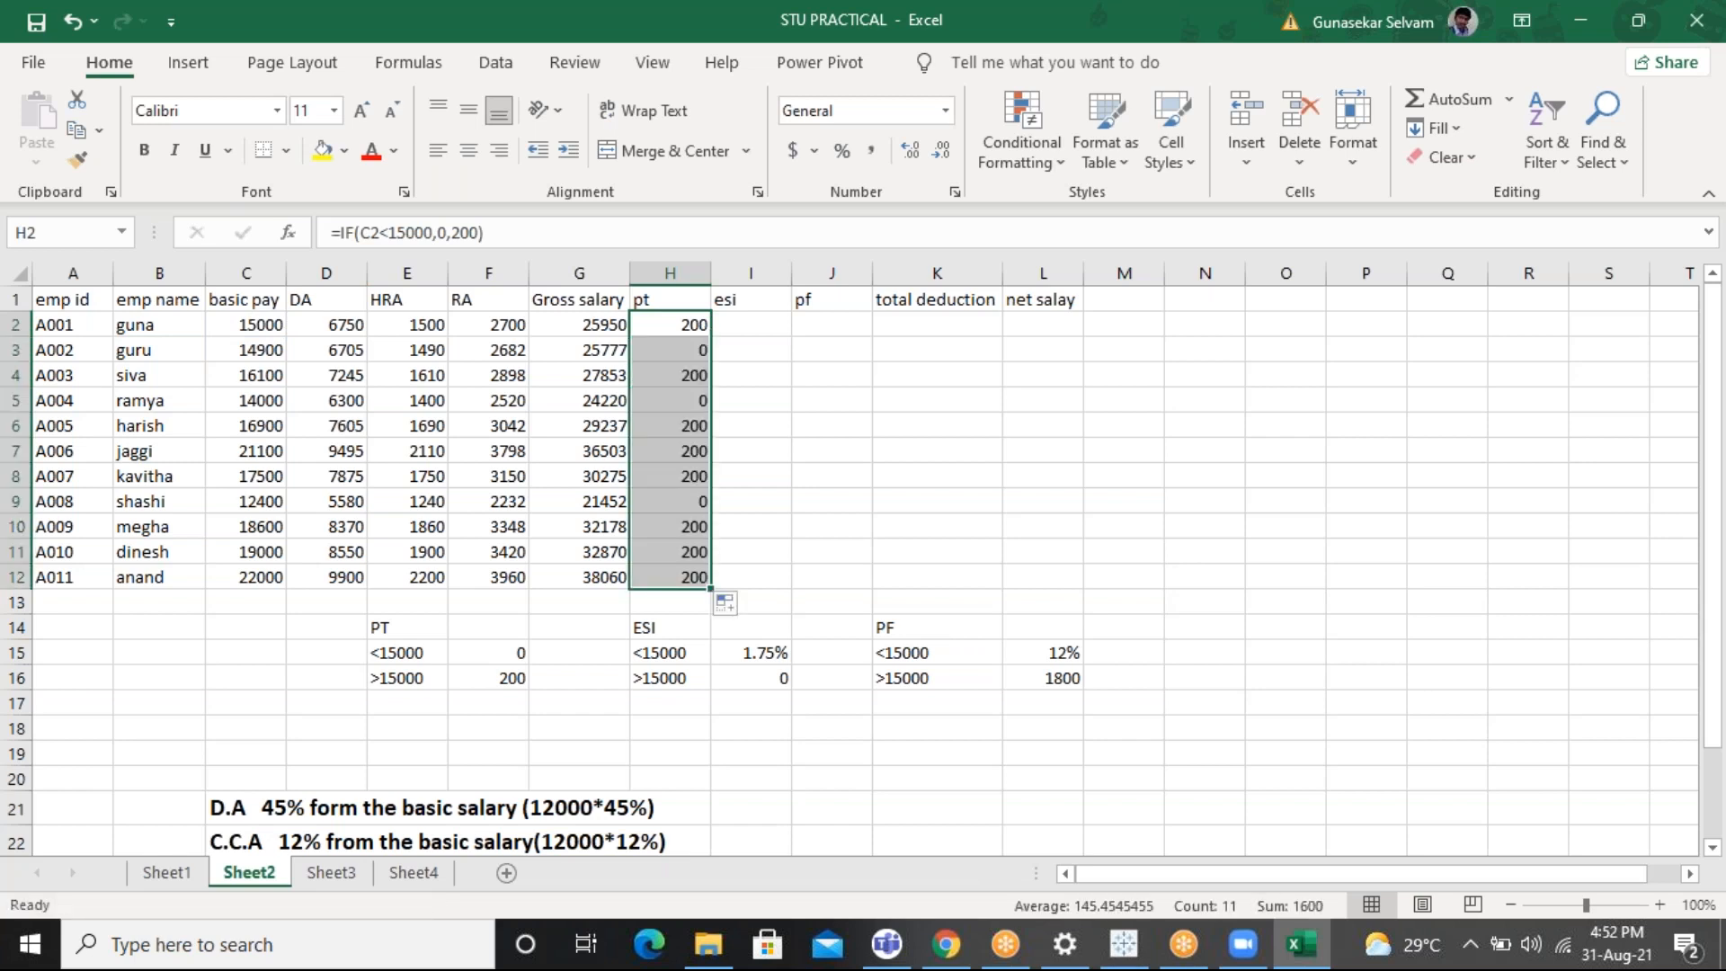
Enter =IF(C2>15000,0,1.75%*C2) in I2 to calculate esi from the basic pay, and fill it down to row 12
{"action": "left_click", "coordinate": [729, 325]}
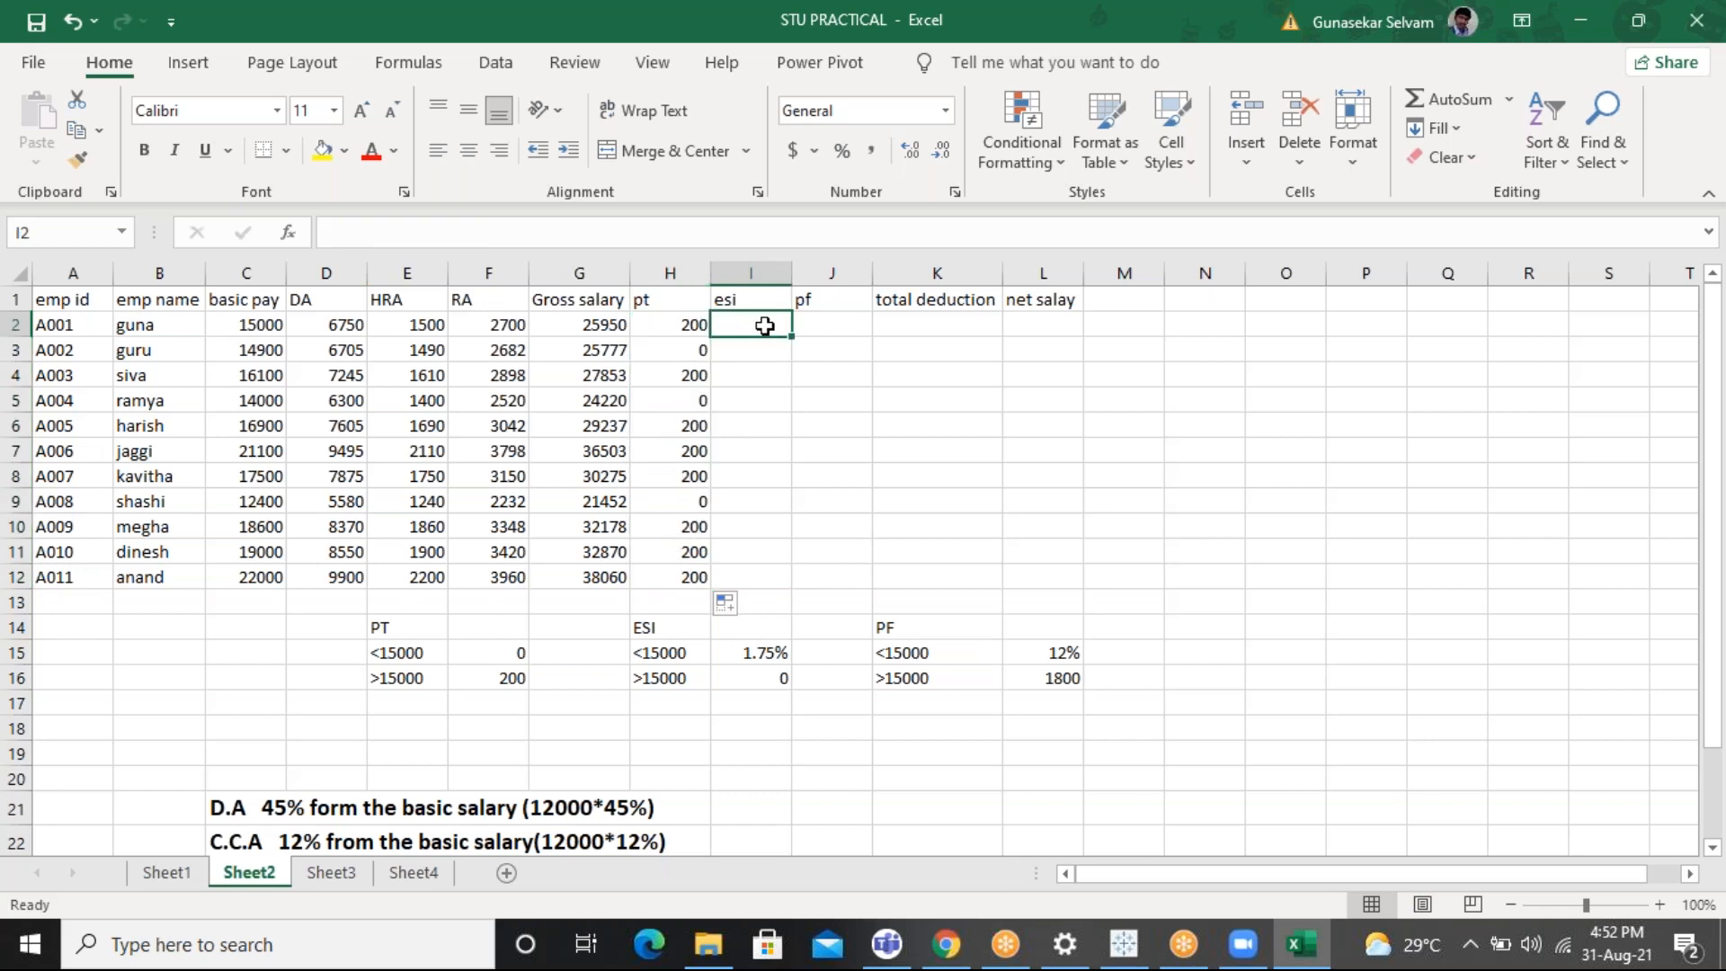
{"action": "type", "text": "=IF("}
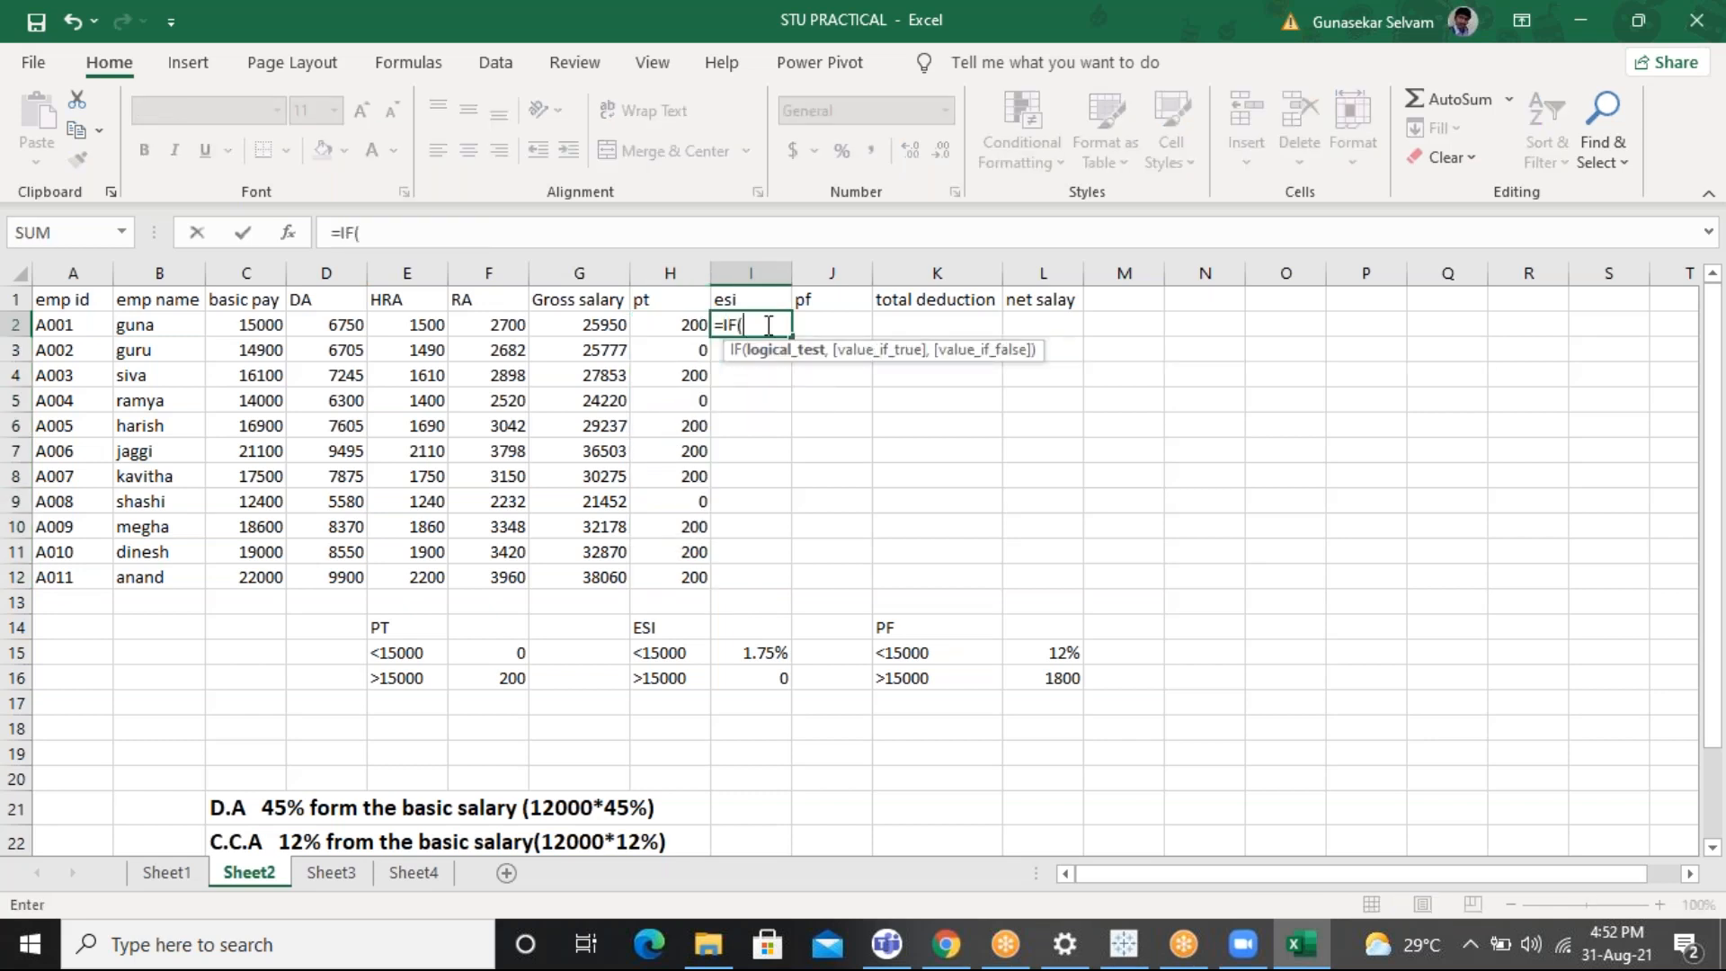
{"action": "left_click", "coordinate": [266, 325]}
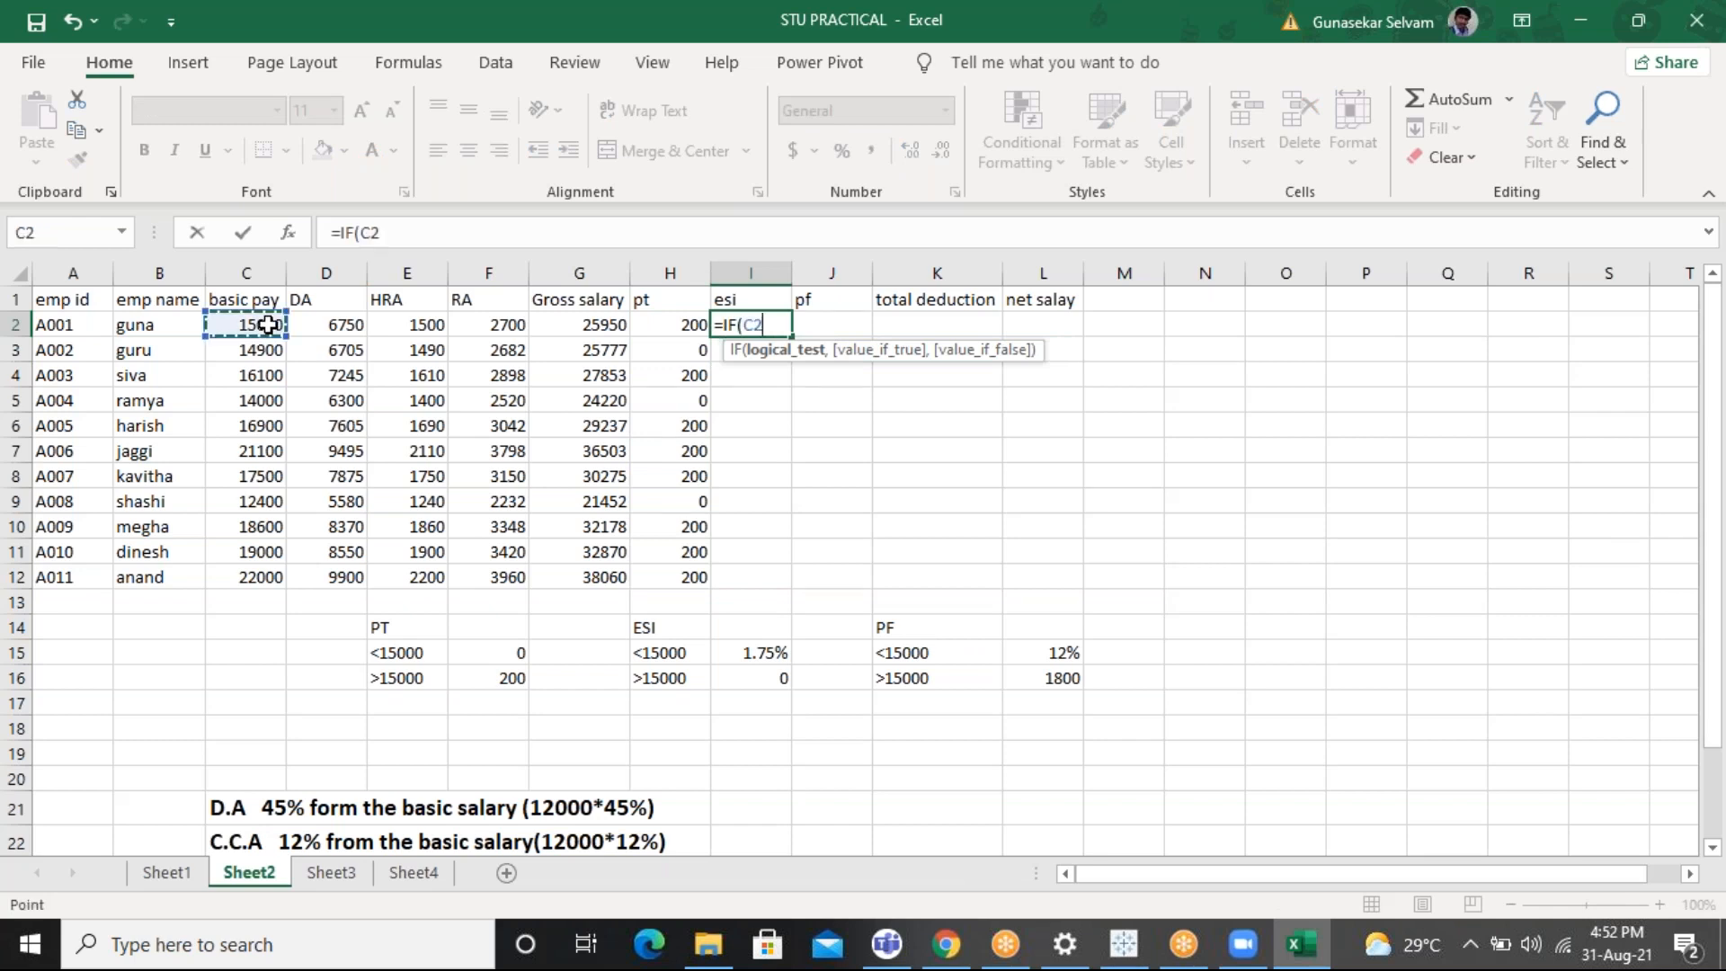
{"action": "type", "text": ">15000,0,"}
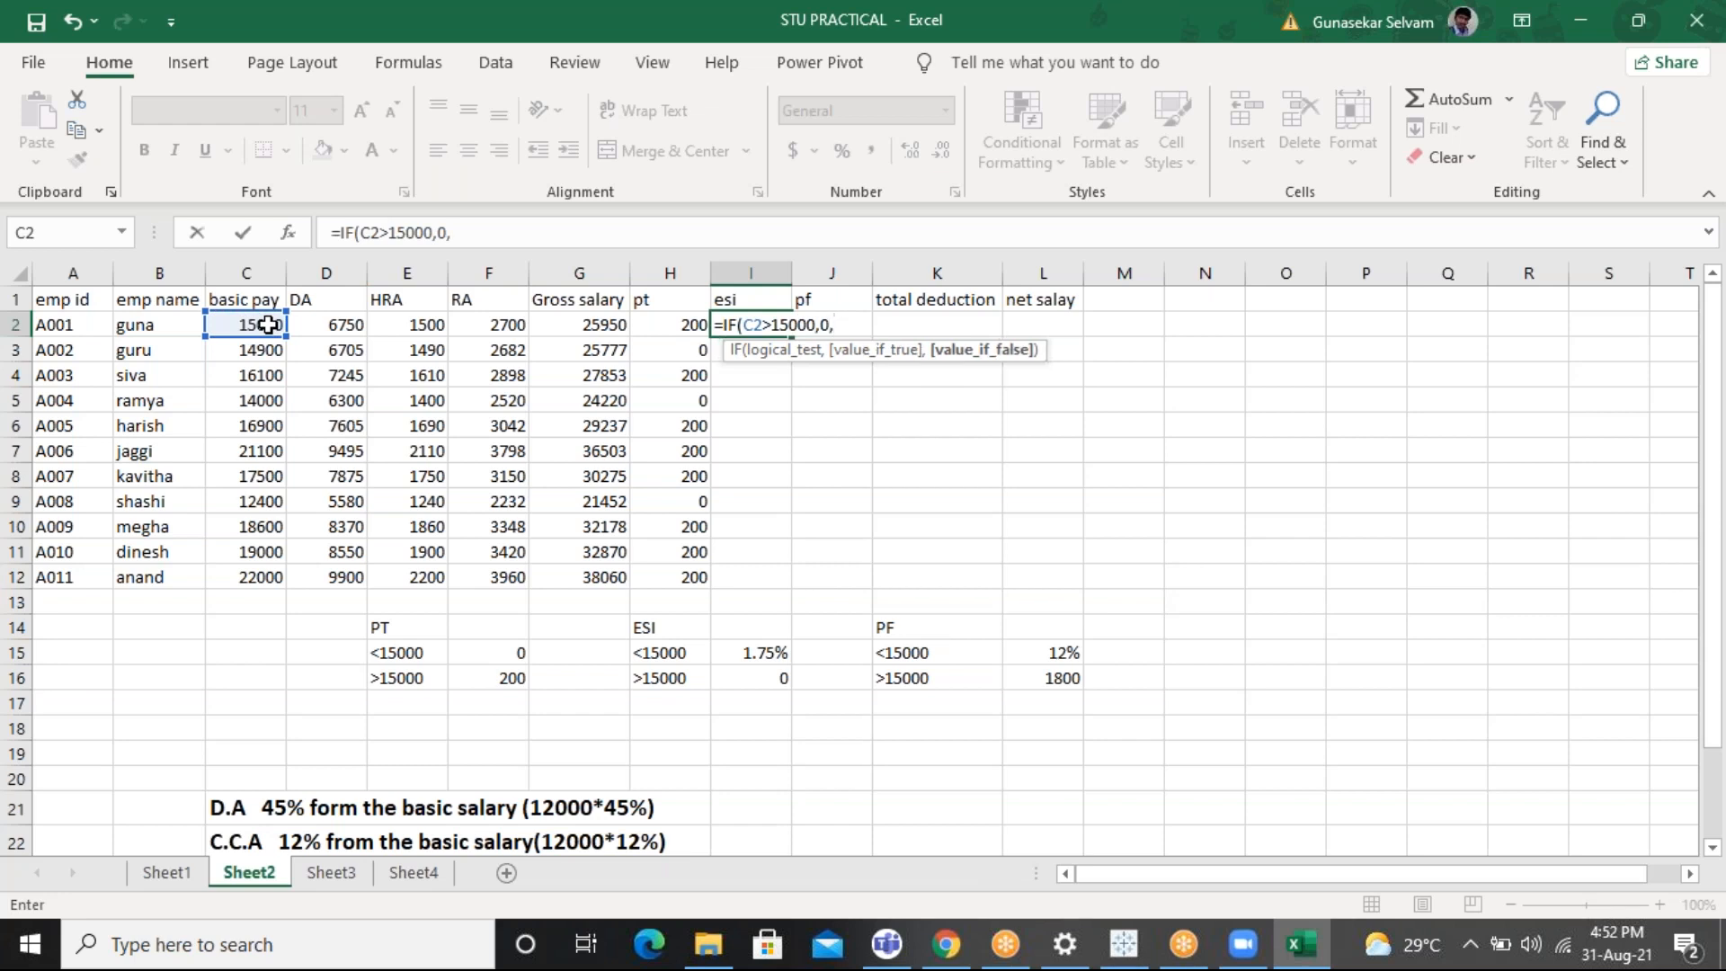
{"action": "type", "text": "1.75%*"}
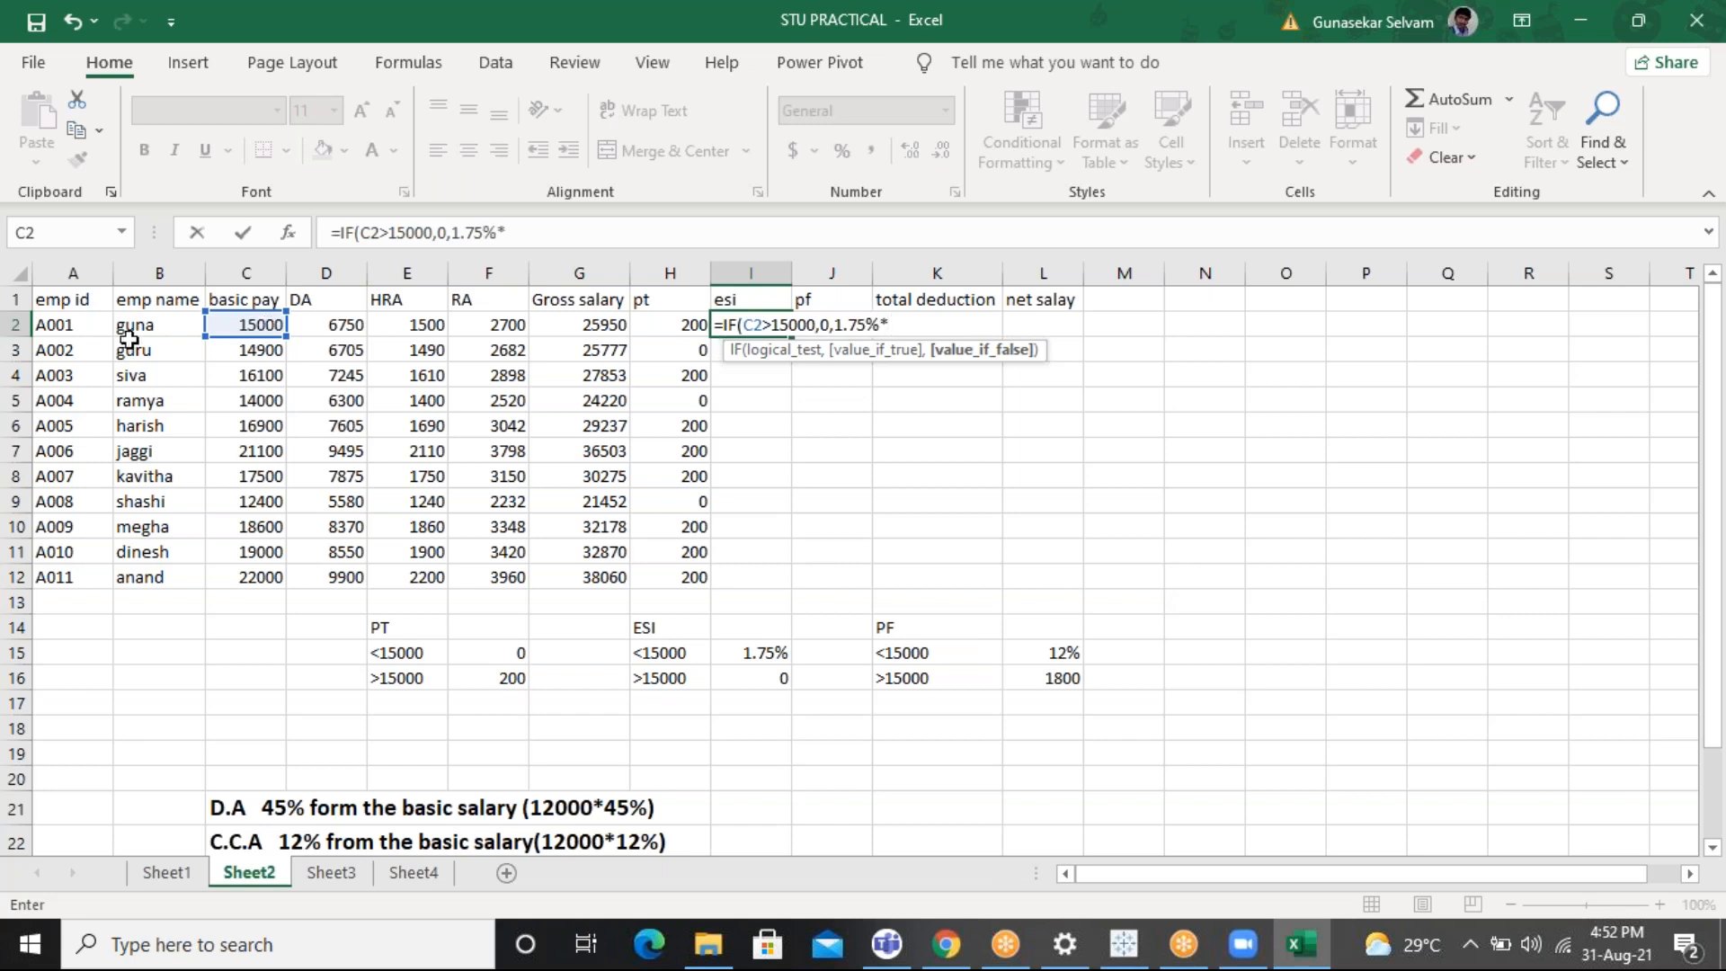
{"action": "left_click", "coordinate": [253, 323]}
{"action": "type", "text": ")"}
{"action": "key", "text": "Return"}
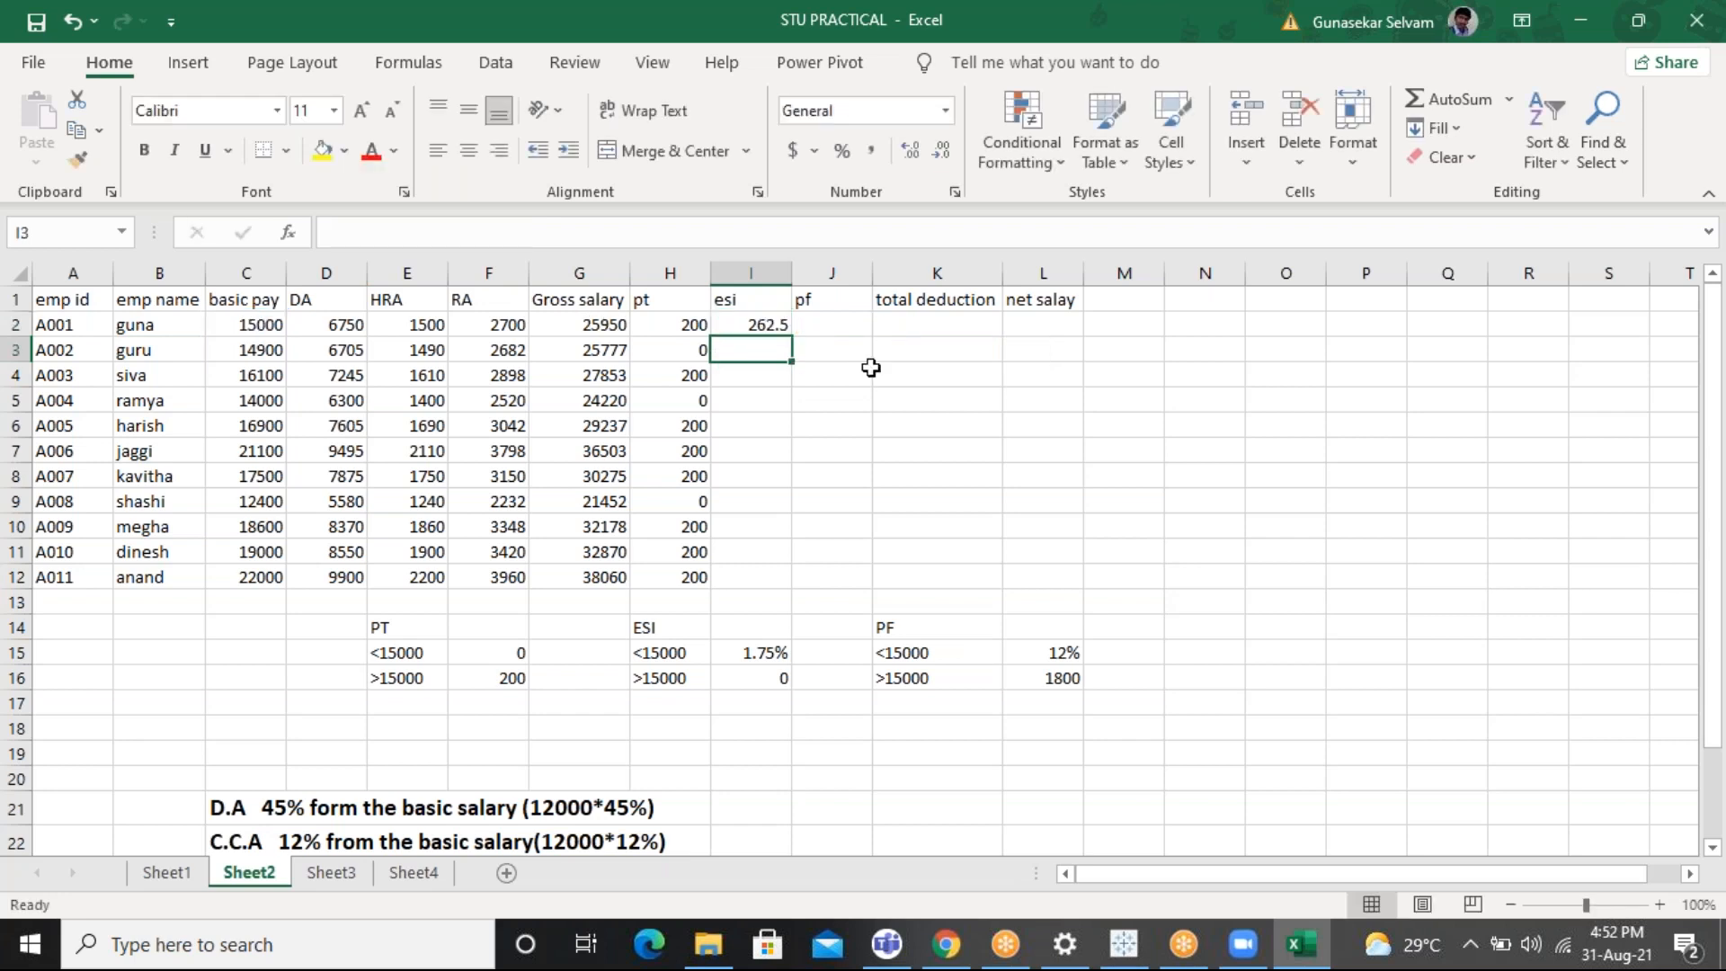
{"action": "left_click", "coordinate": [763, 323]}
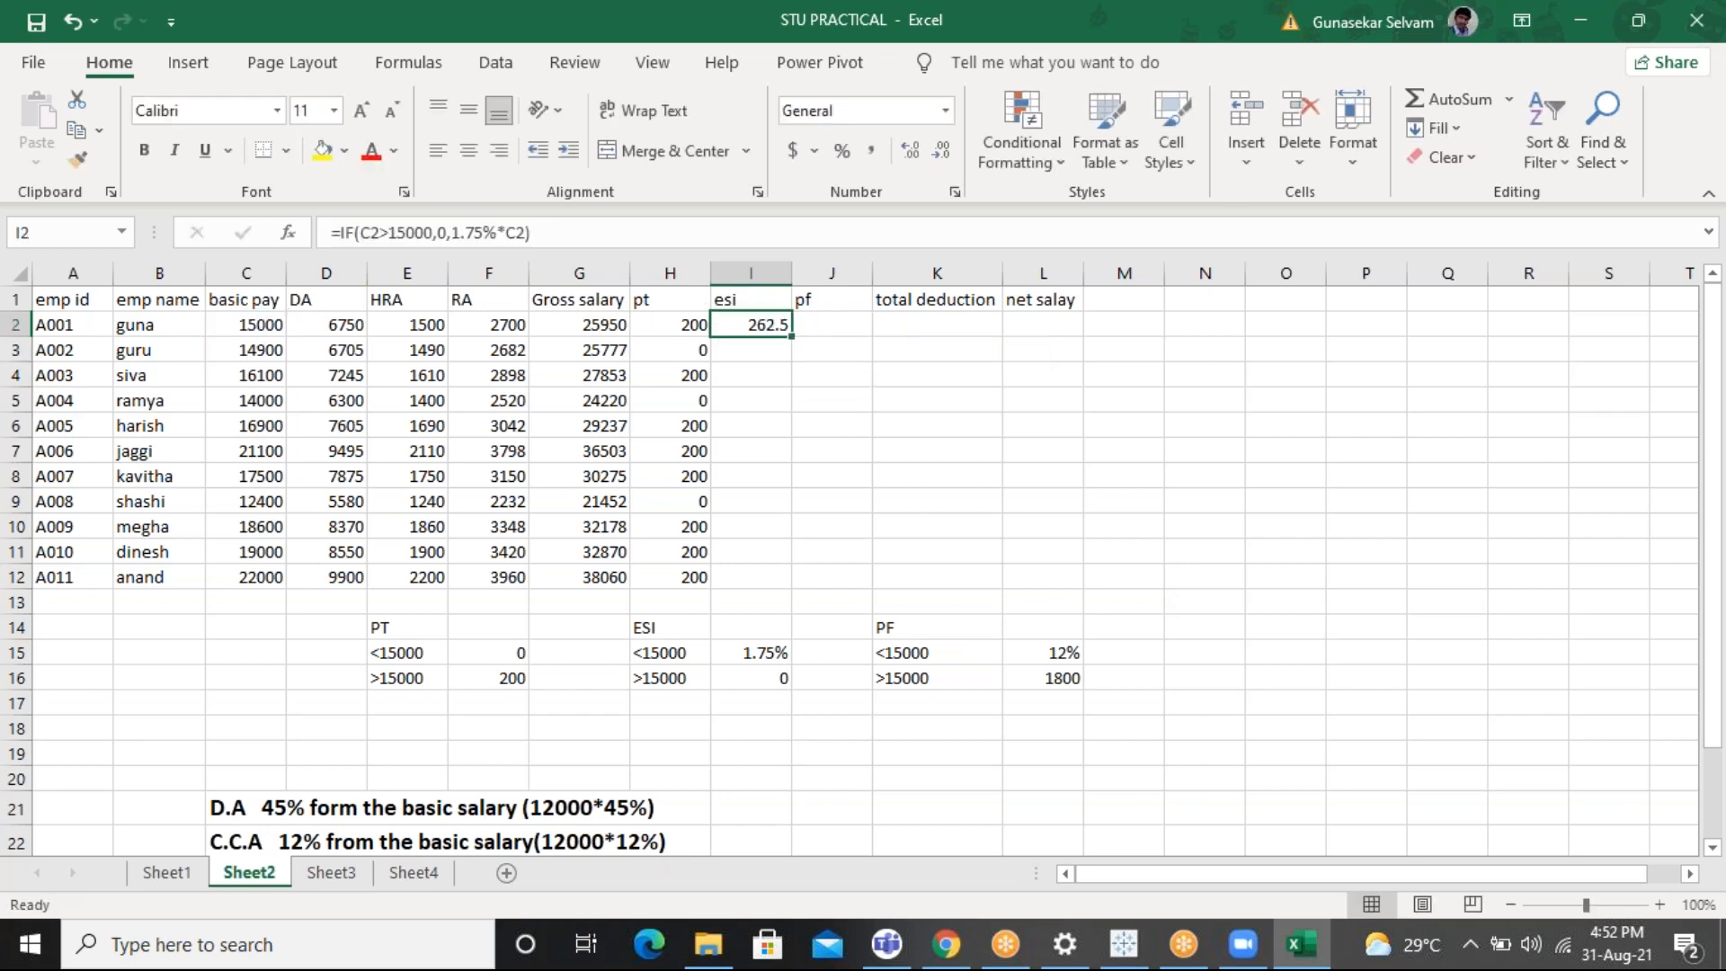
{"action": "double_click", "coordinate": [791, 336]}
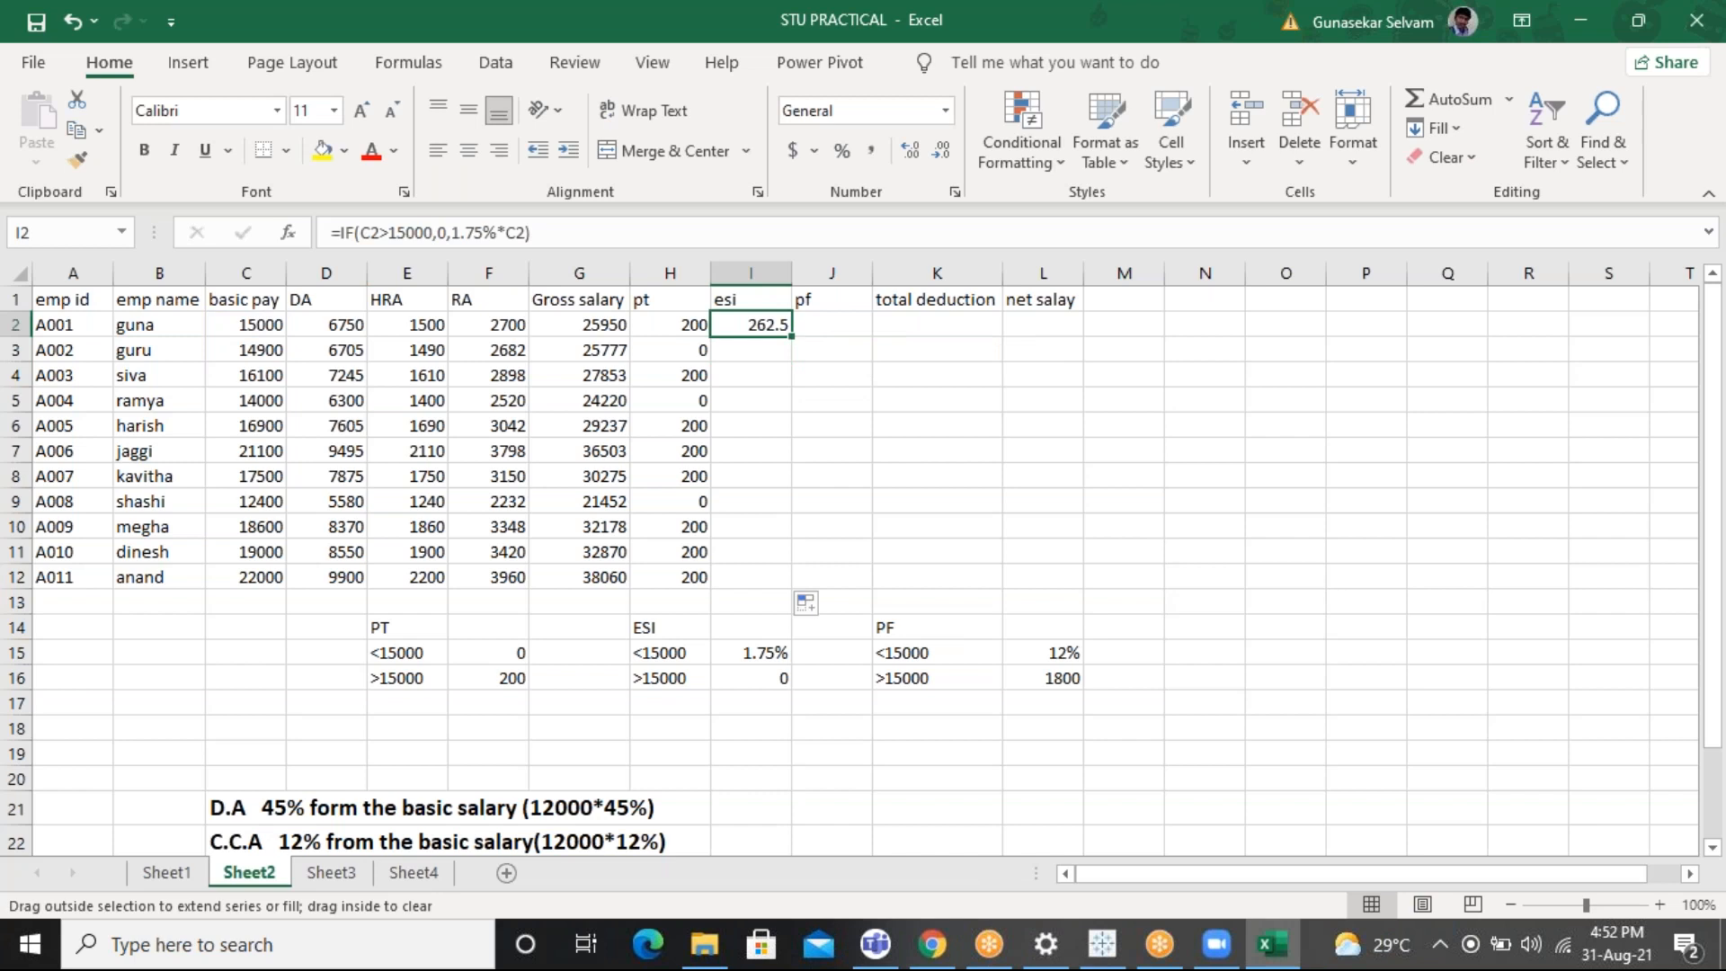
Enter =IF(C2>15000,1800,12%*C2) in J2 to calculate pf from the basic pay, and fill it down to row 12
{"action": "left_click", "coordinate": [826, 324]}
{"action": "type", "text": "="}
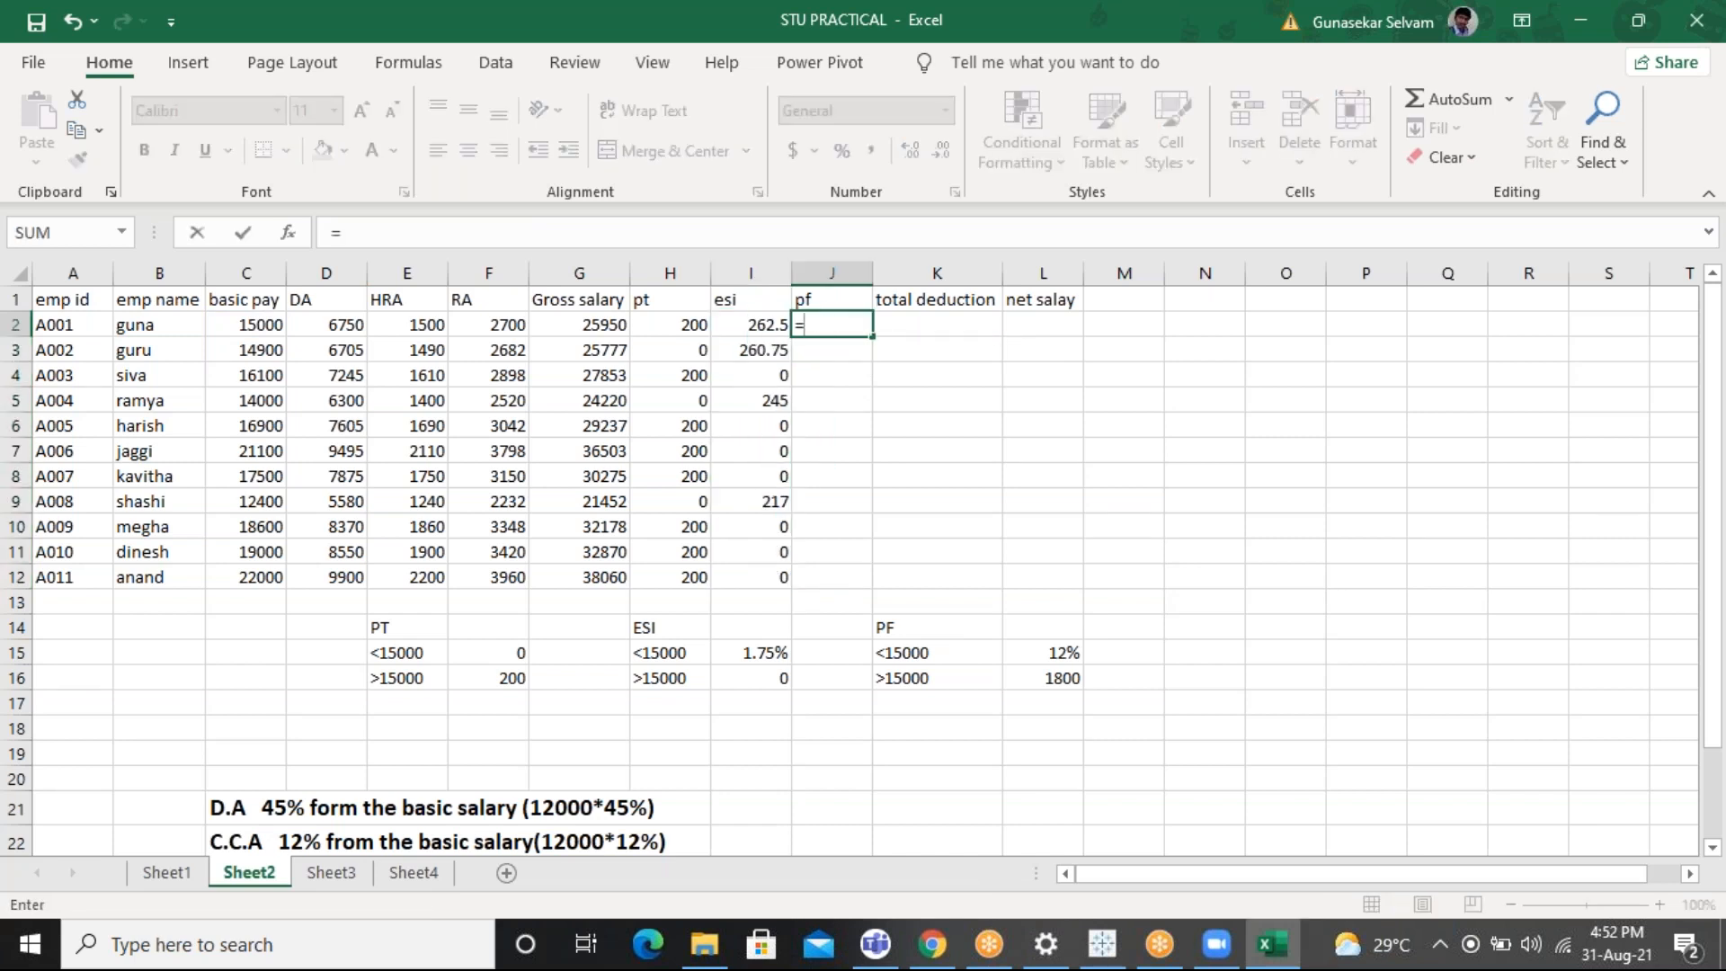
{"action": "type", "text": "p"}
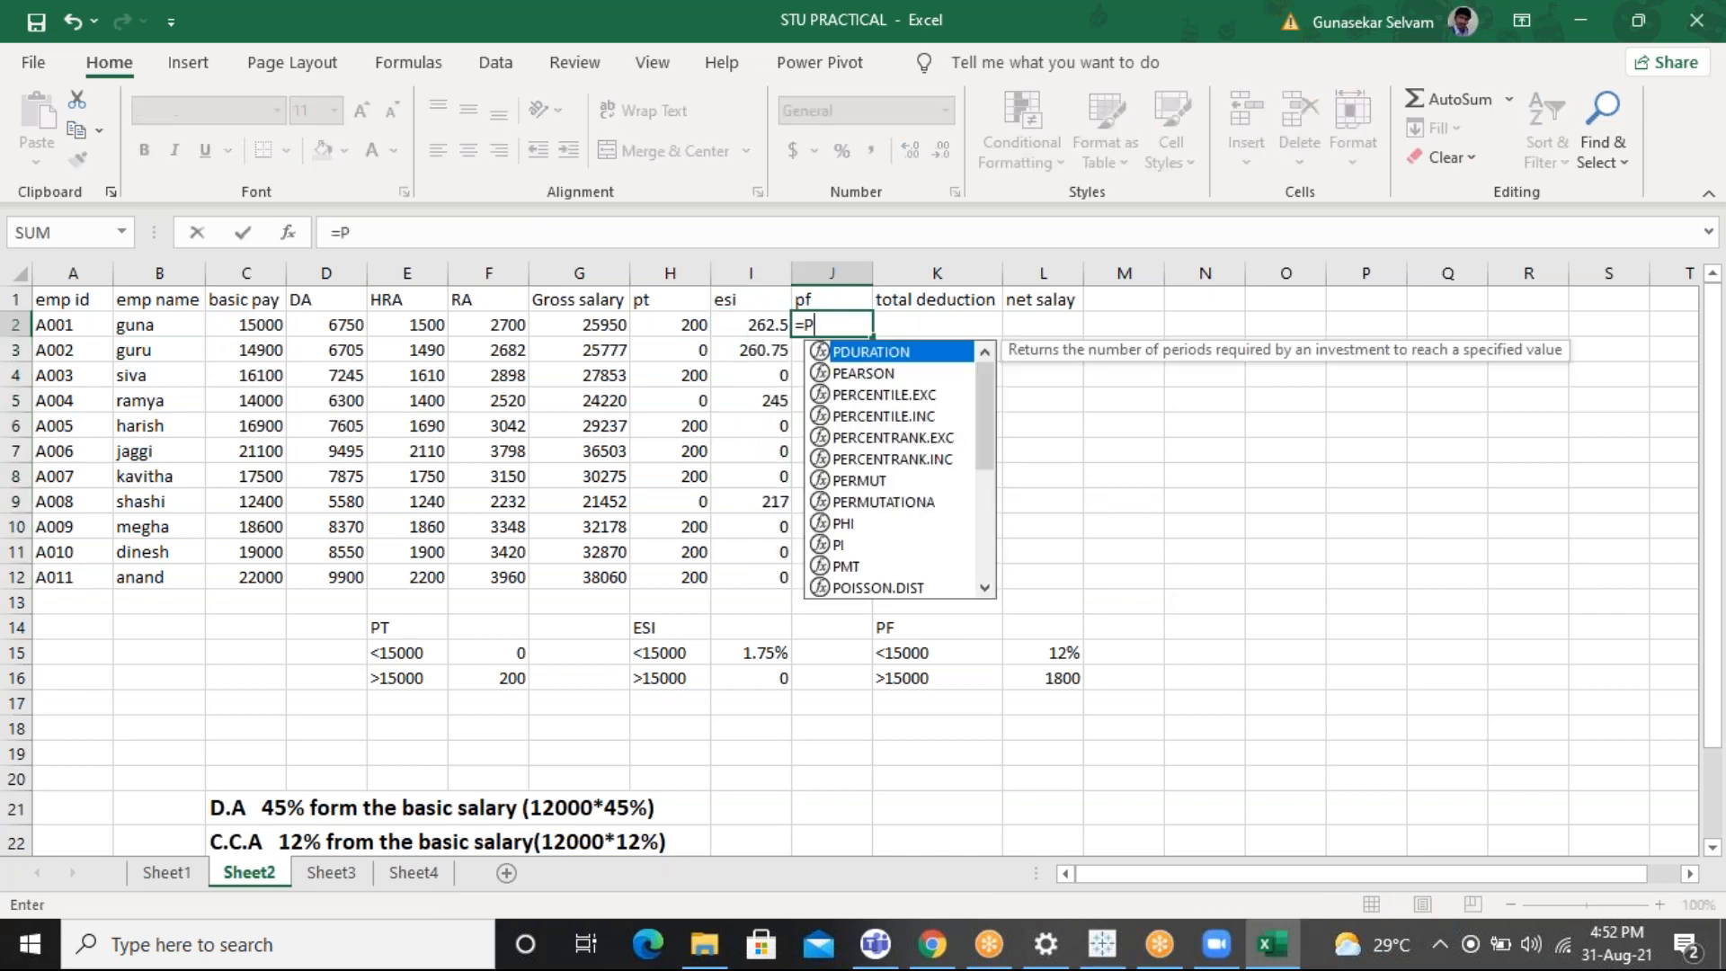
{"action": "key", "text": "BackSpace"}
{"action": "type", "text": "if"}
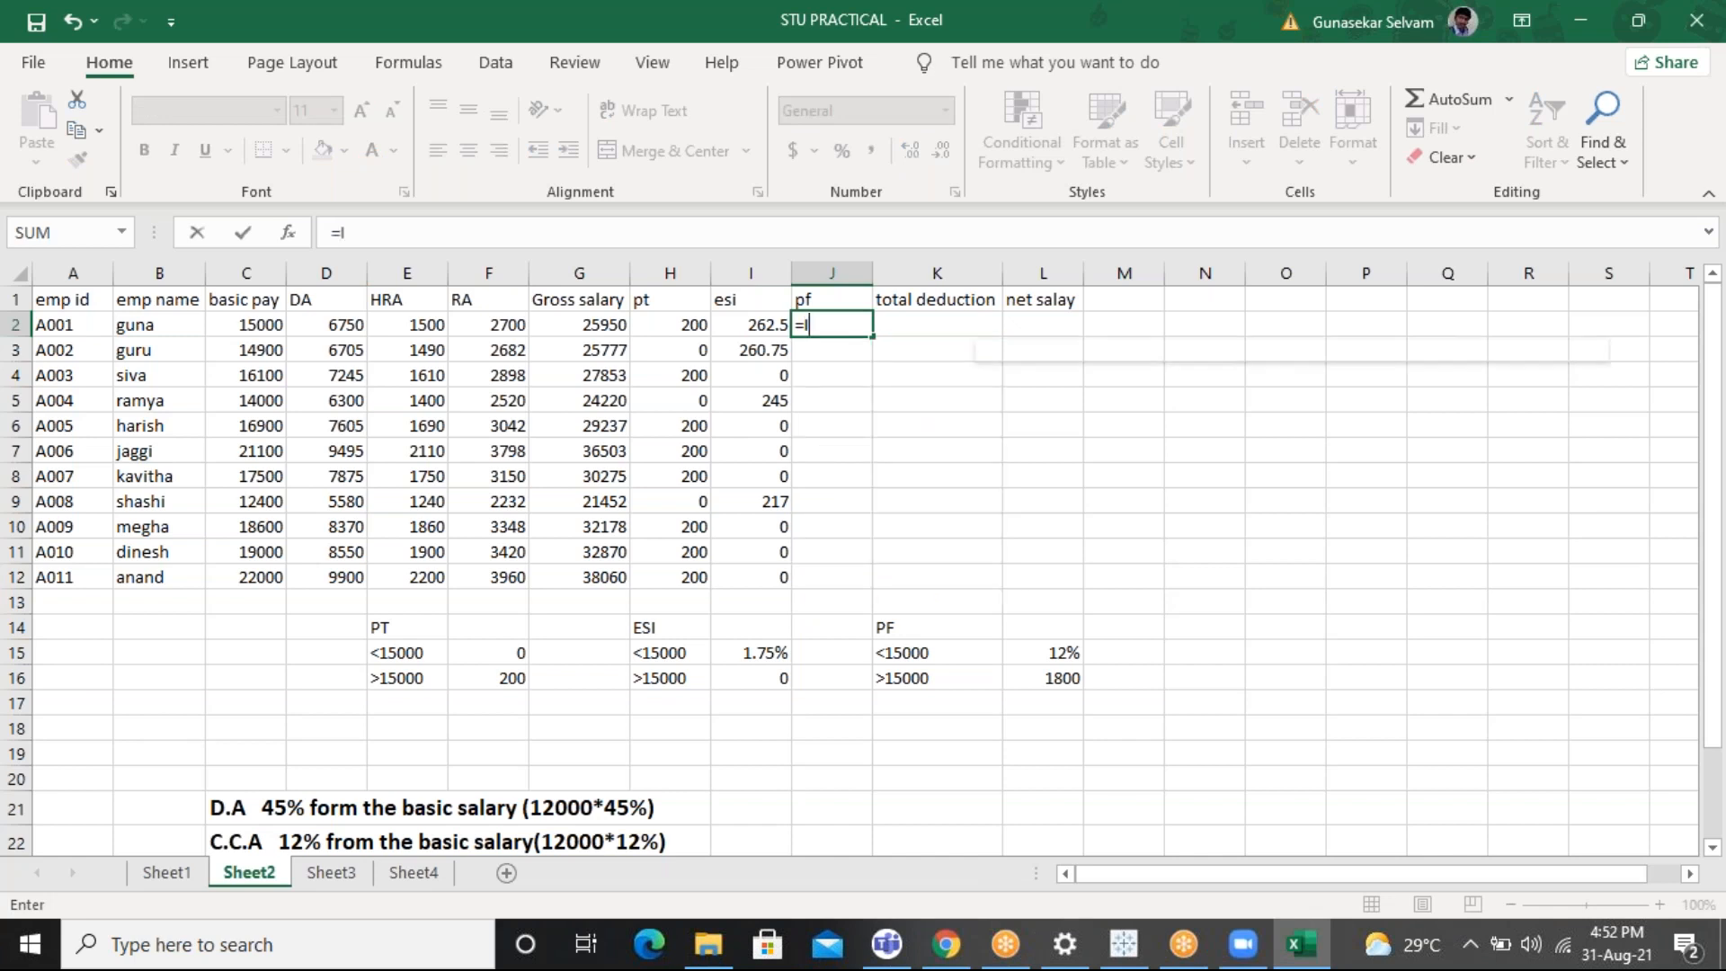
{"action": "key", "text": "Tab"}
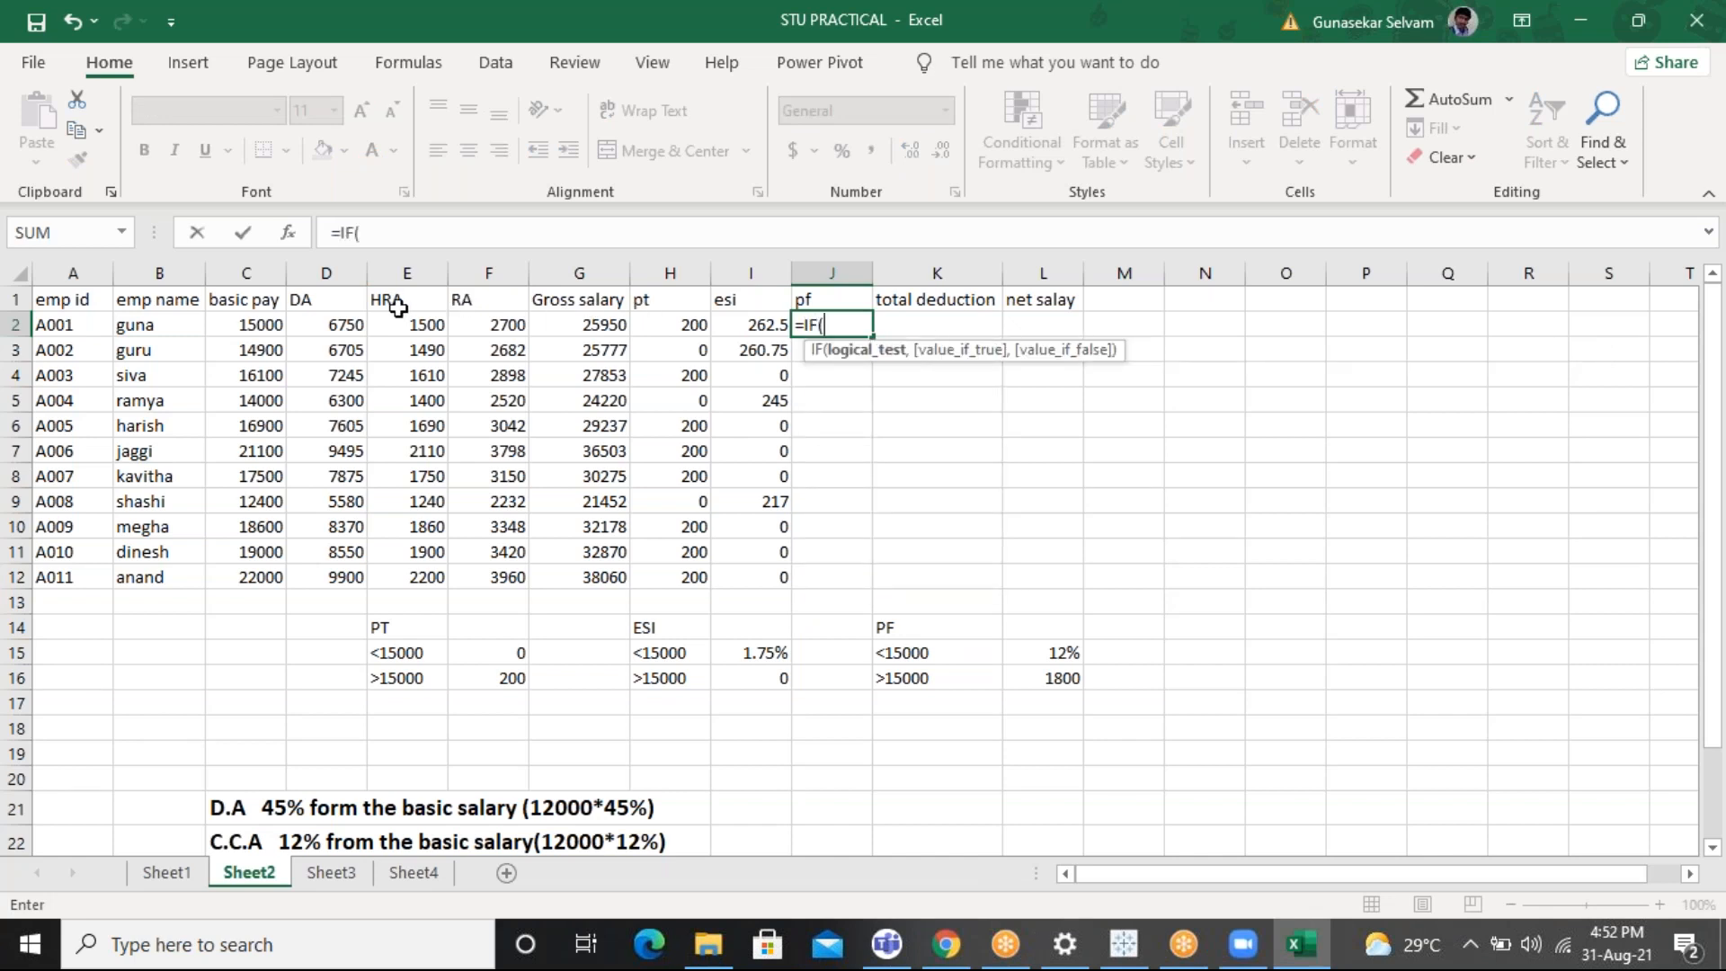
{"action": "left_click", "coordinate": [266, 319]}
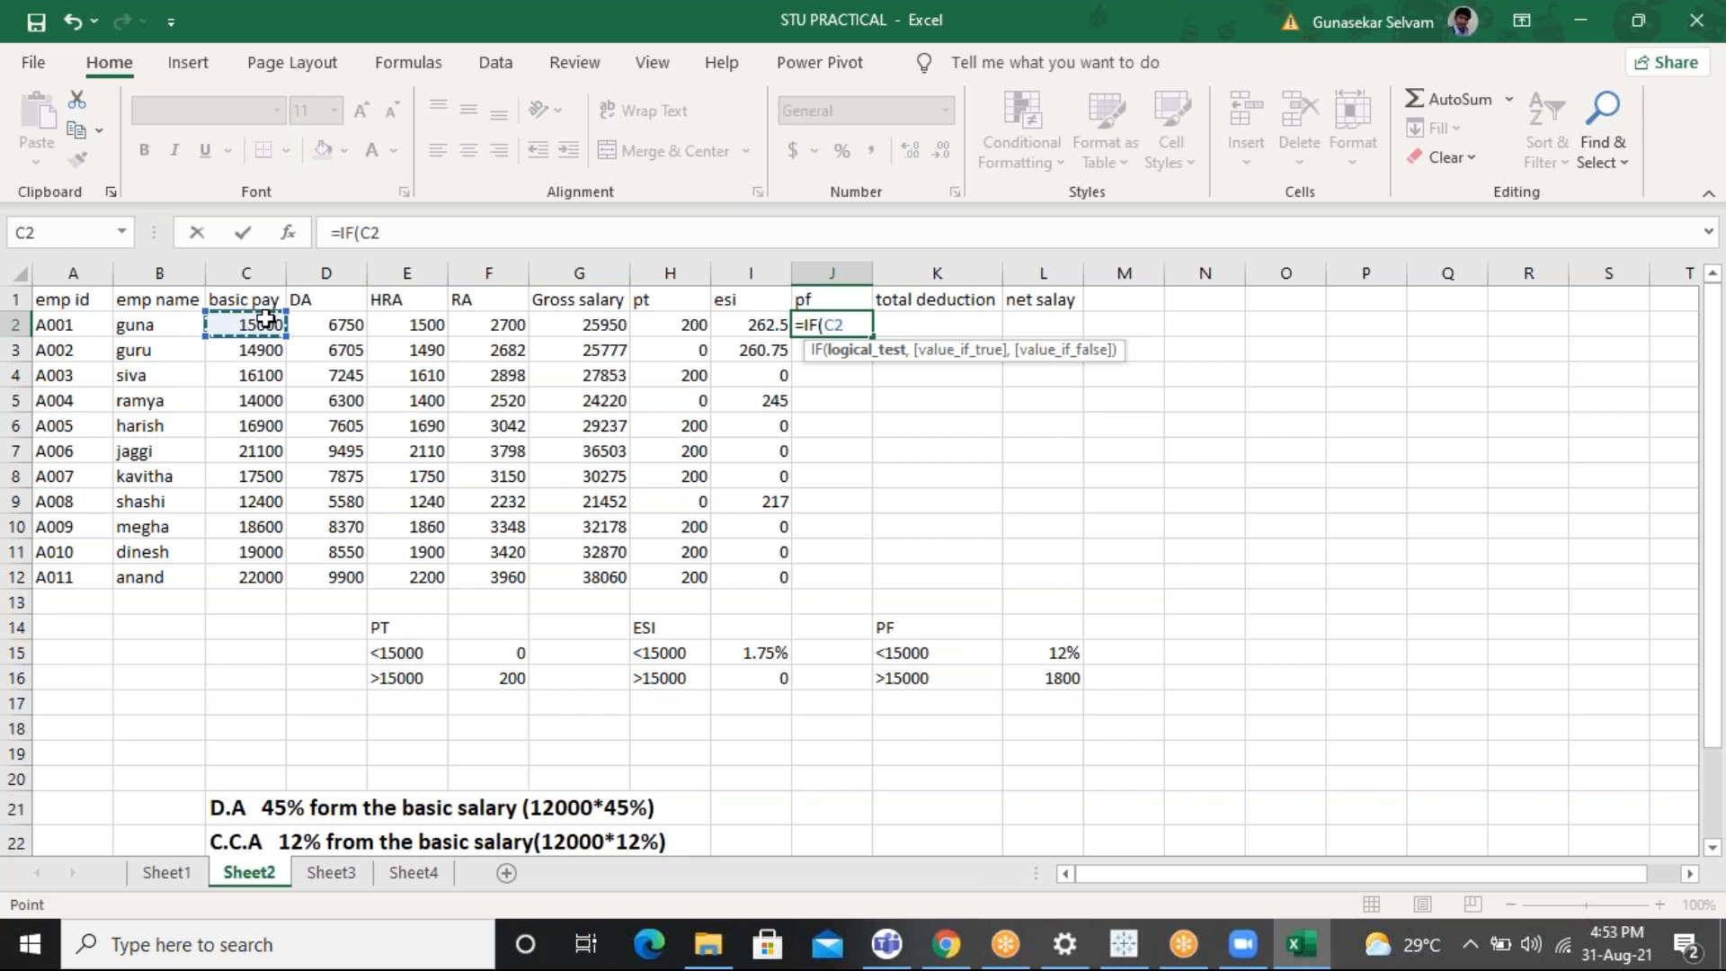
{"action": "type", "text": ">15000,"}
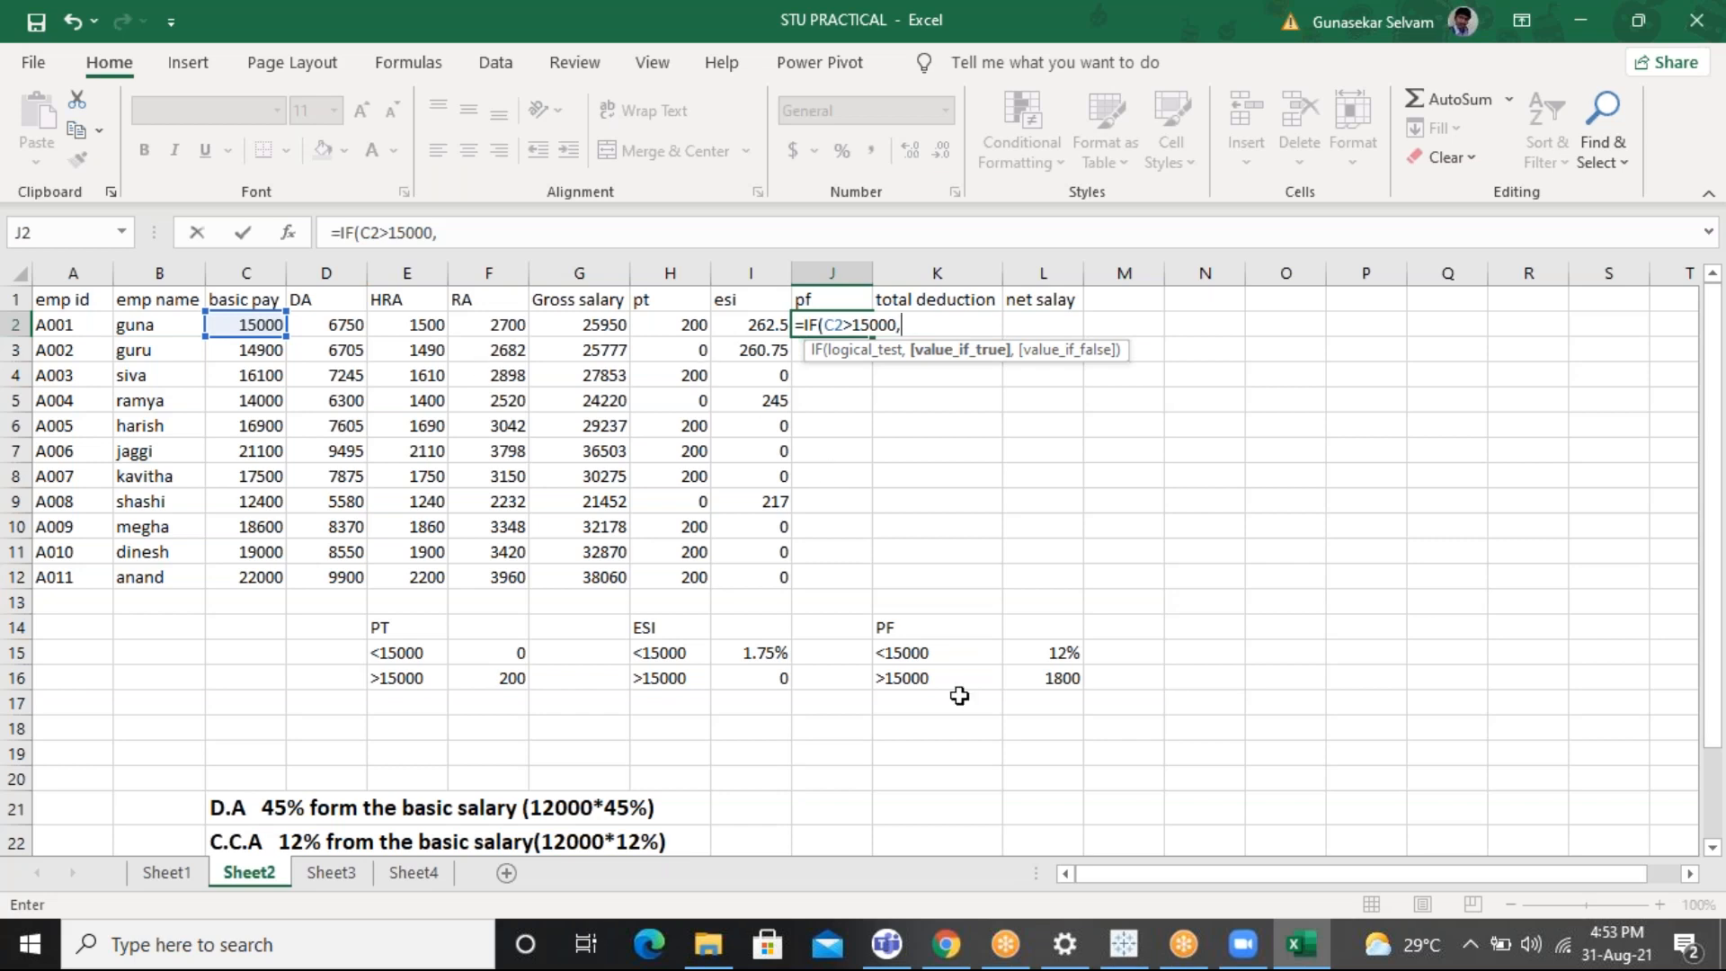
{"action": "type", "text": "1800,"}
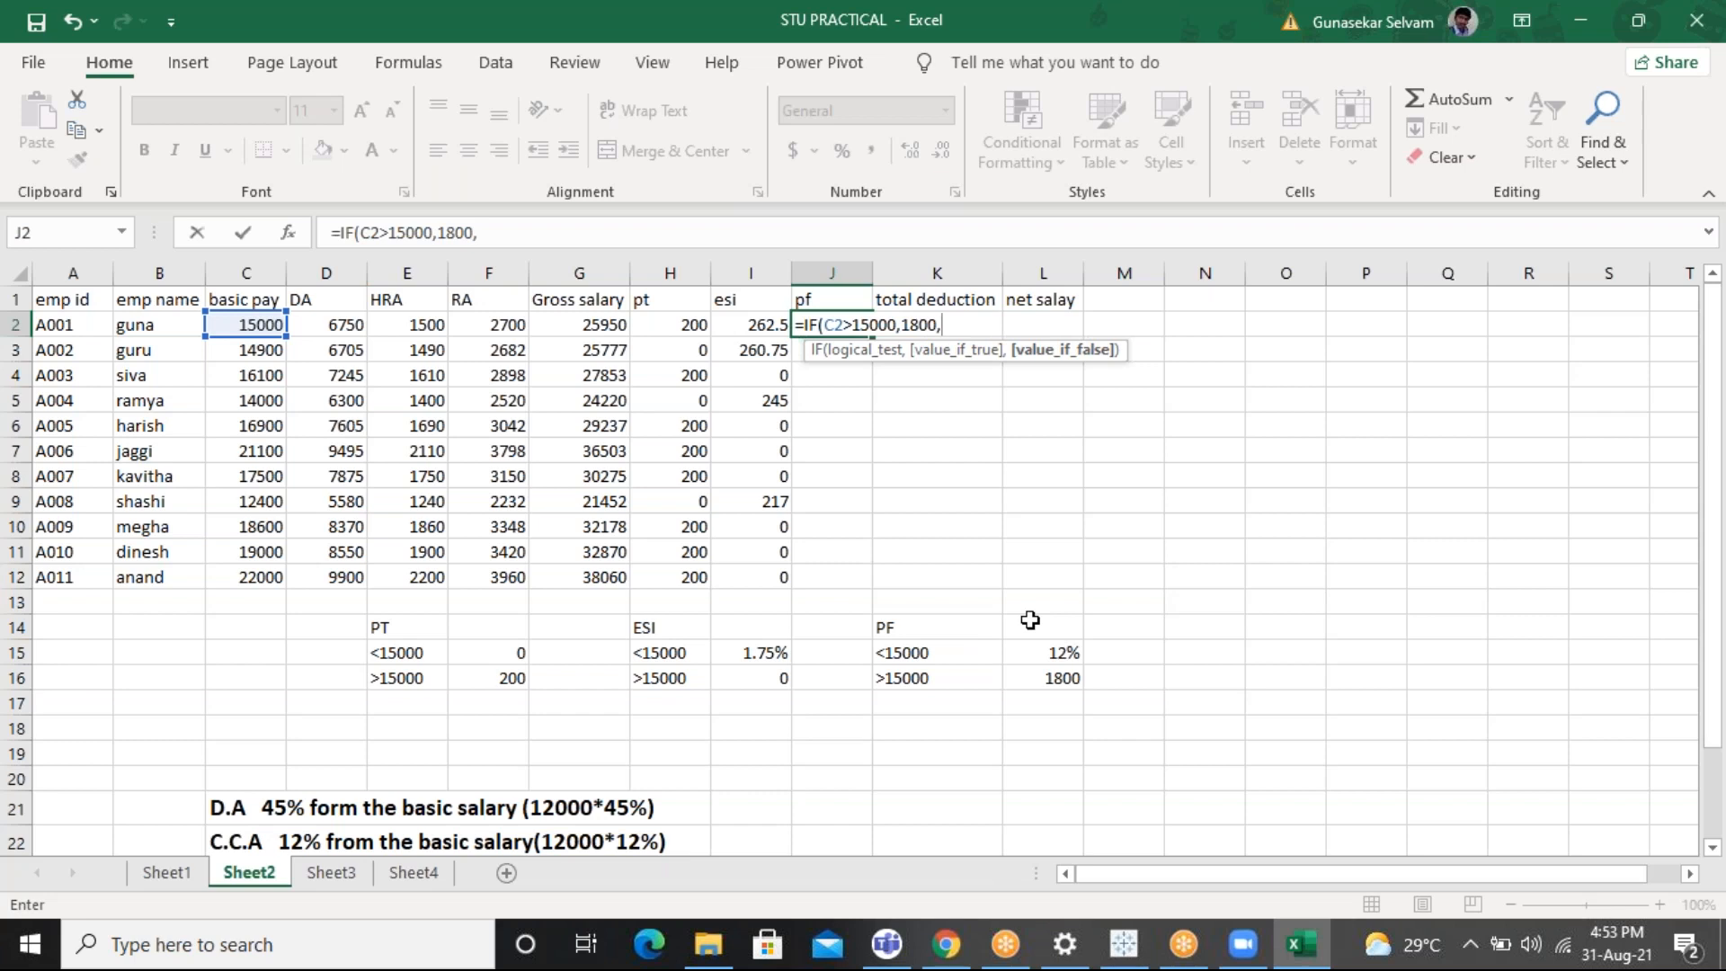
{"action": "type", "text": "2"}
{"action": "key", "text": "BackSpace"}
{"action": "type", "text": "12%*"}
{"action": "left_click", "coordinate": [255, 332]}
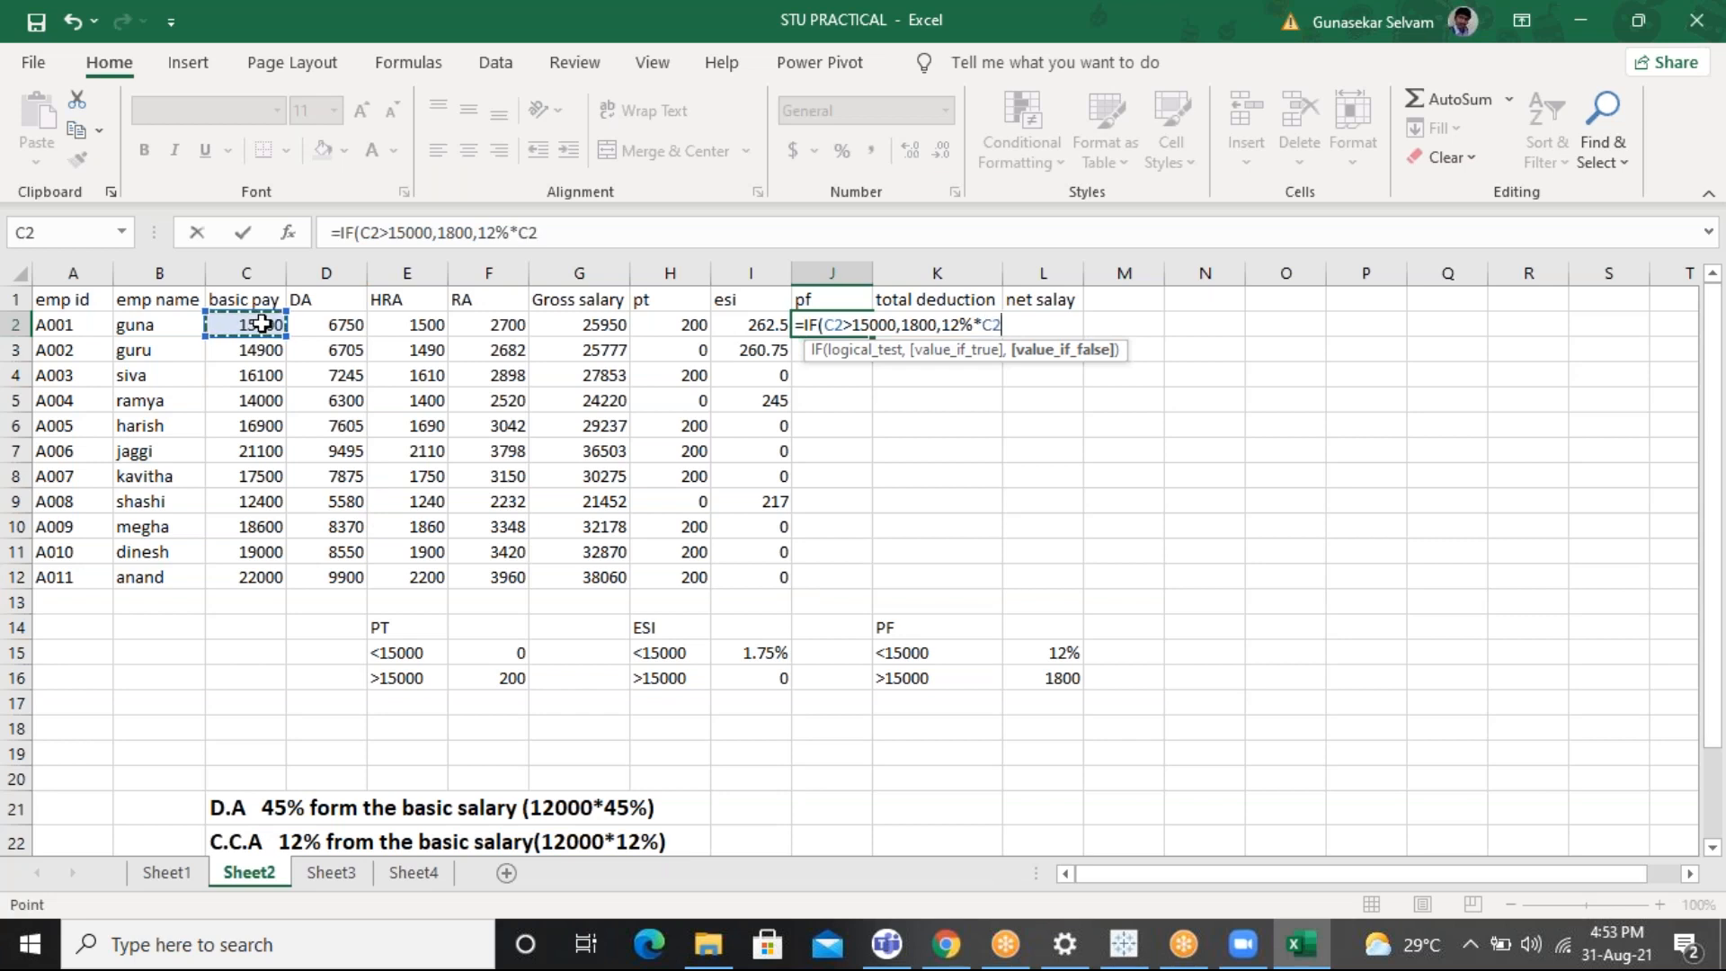
{"action": "type", "text": ")"}
{"action": "key", "text": "Return"}
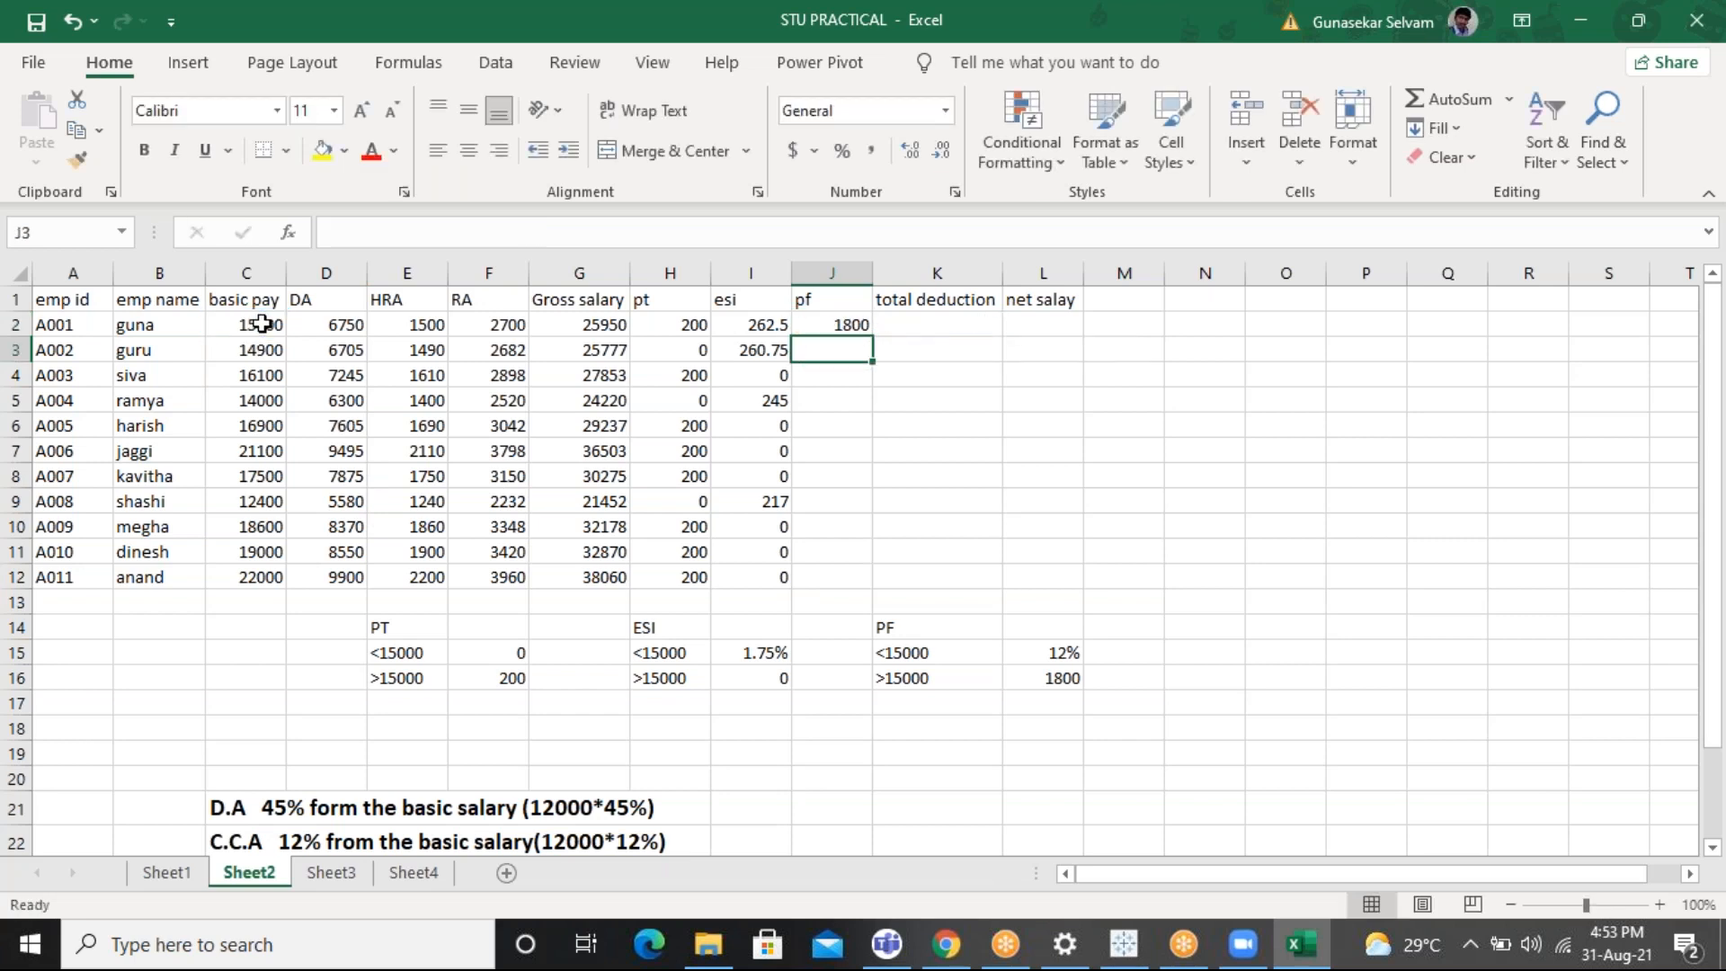
{"action": "left_click", "coordinate": [848, 323]}
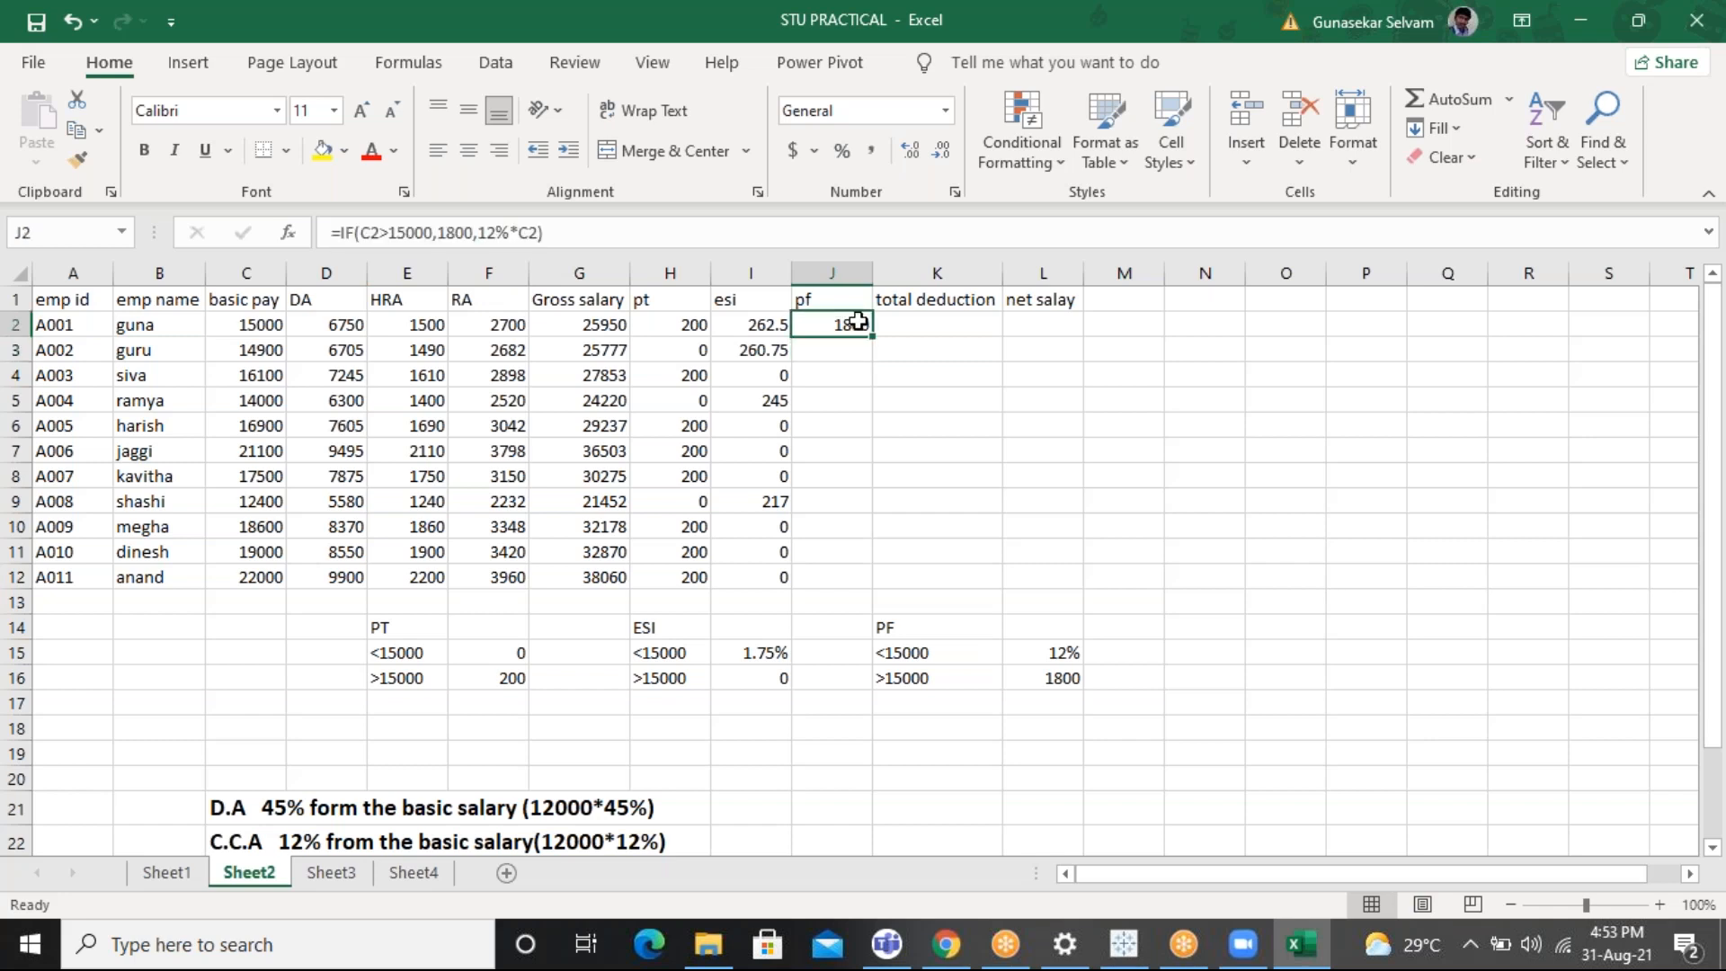
{"action": "left_click_drag", "start_coordinate": [869, 335], "coordinate": [877, 593]}
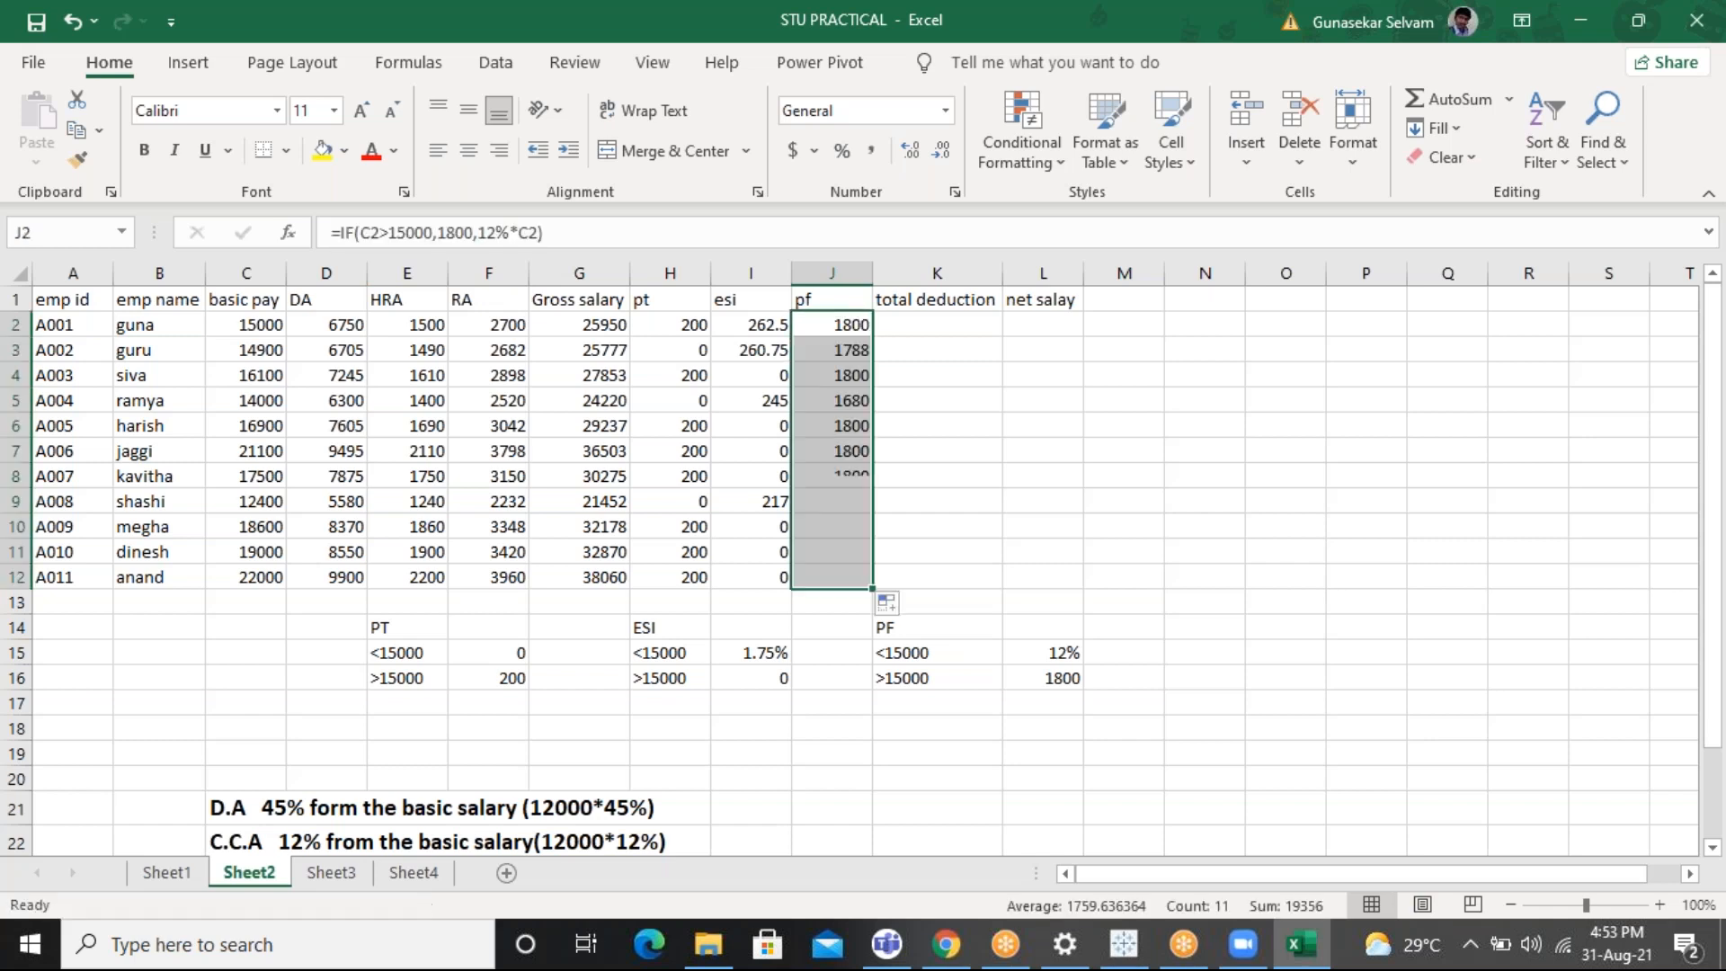
Examine the HRA formula in E2 and the PT threshold conditions in E15 and E16
{"action": "left_click", "coordinate": [928, 318]}
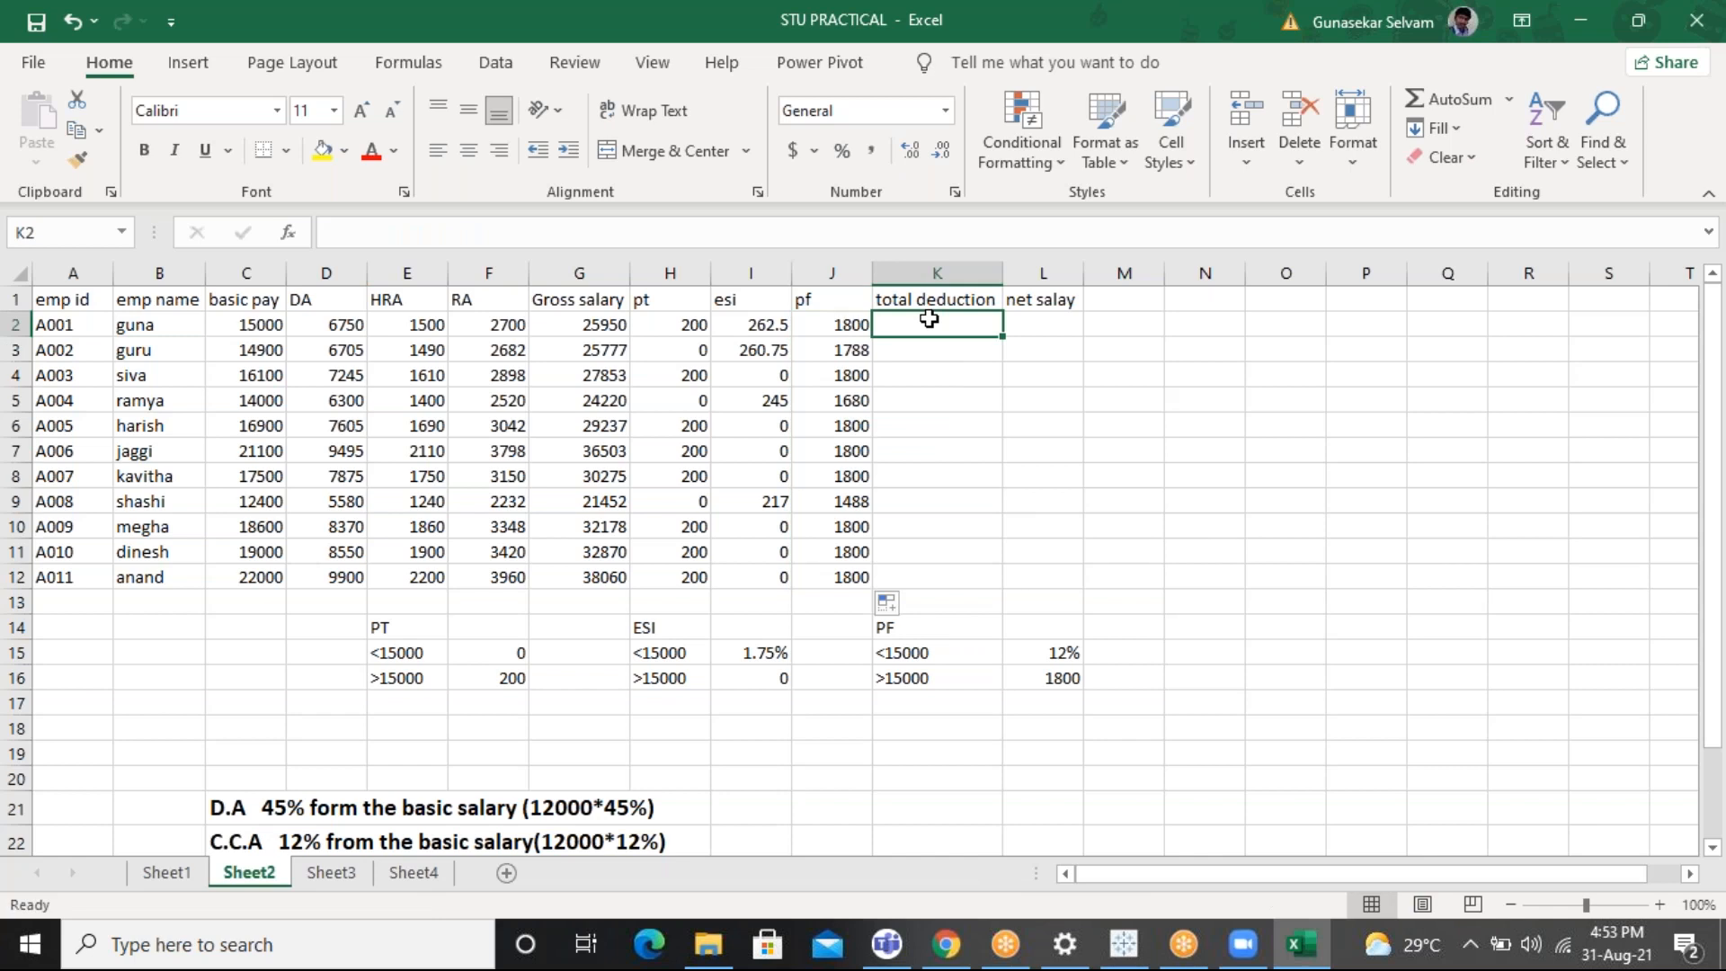
{"action": "left_click", "coordinate": [422, 326]}
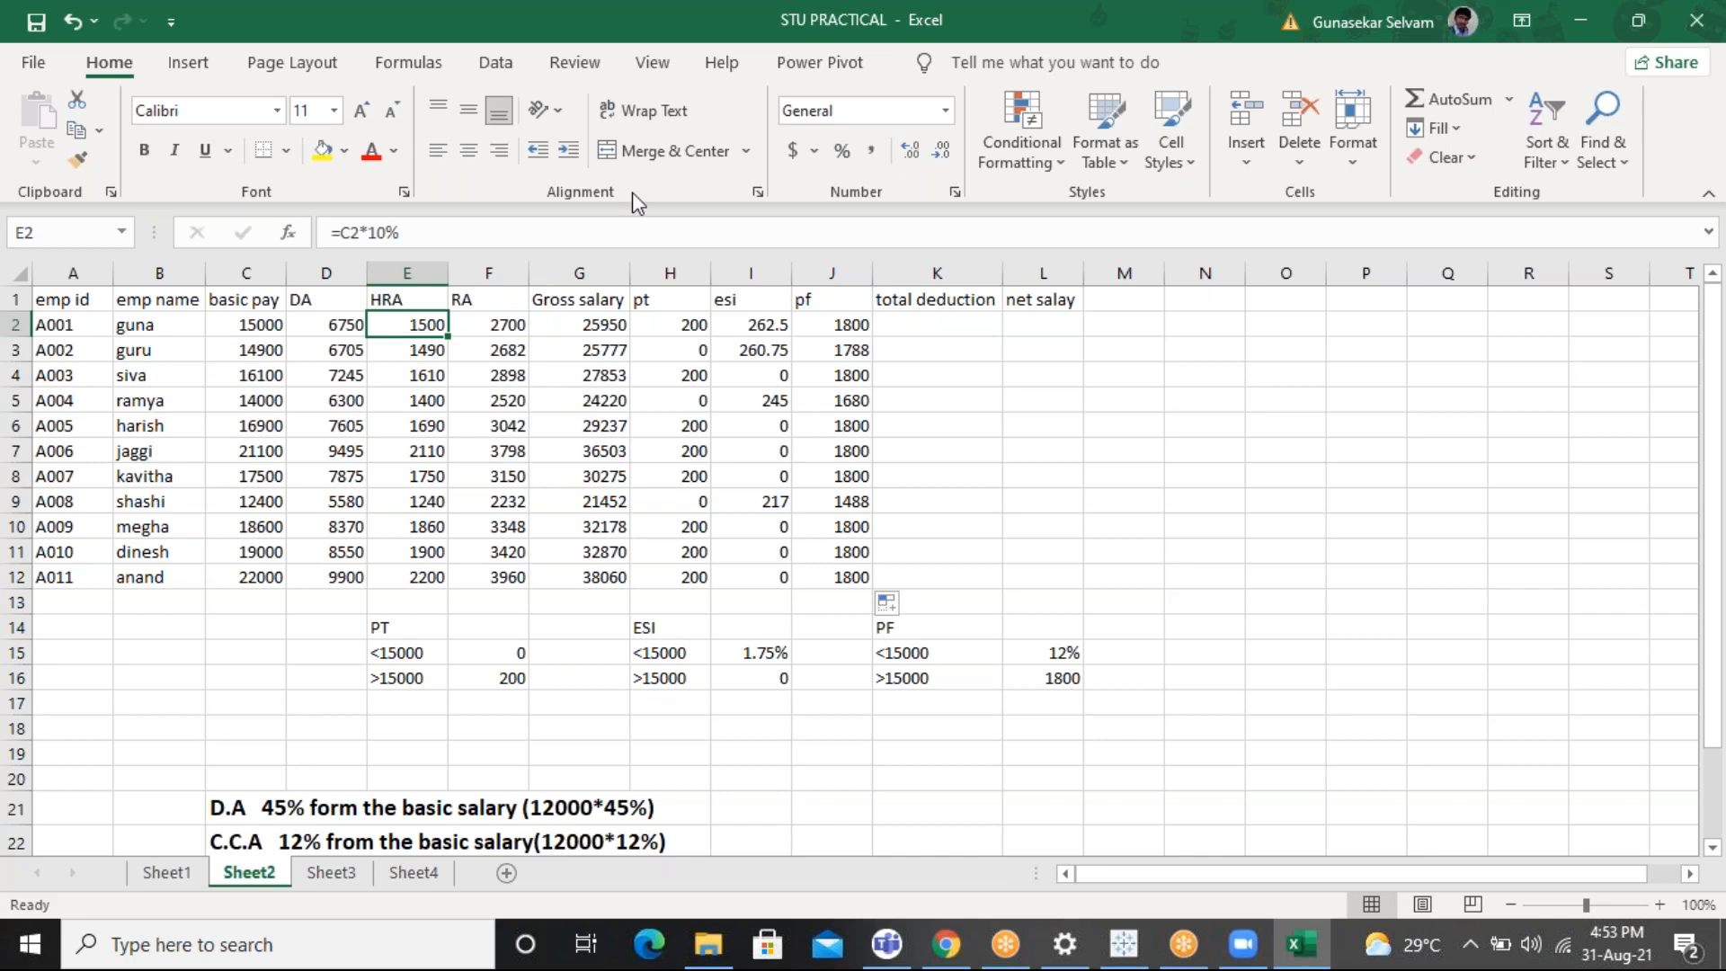
{"action": "left_click", "coordinate": [426, 233]}
{"action": "key", "text": "Escape"}
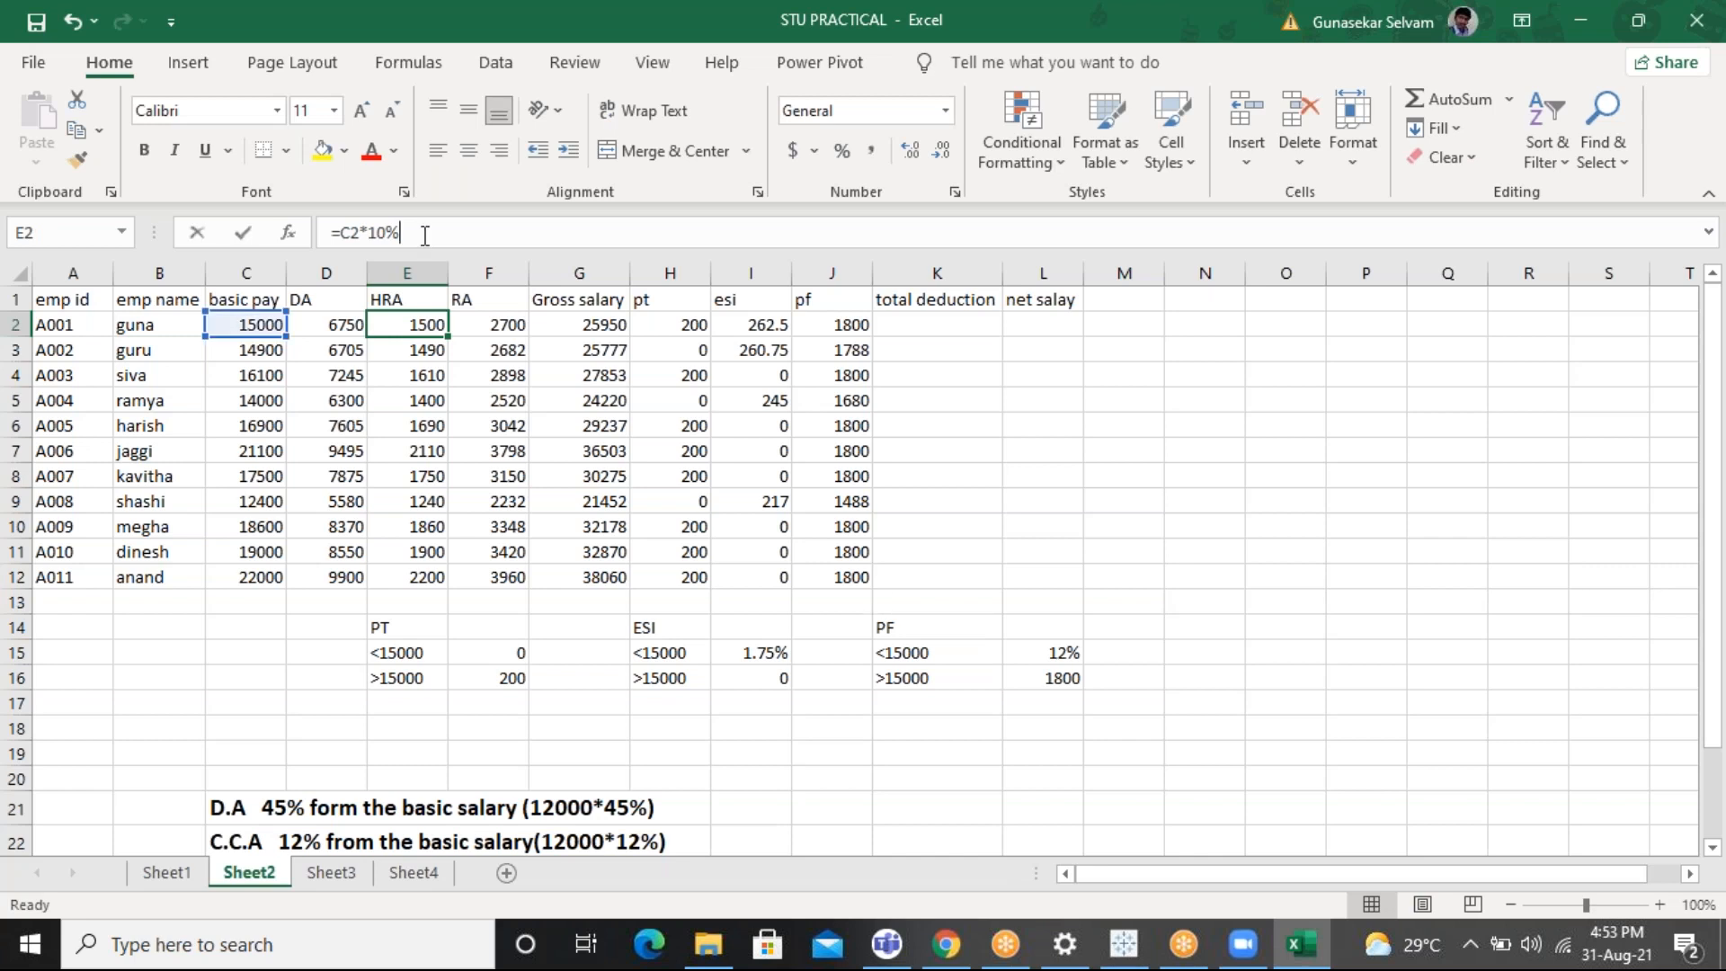
{"action": "left_click", "coordinate": [426, 236]}
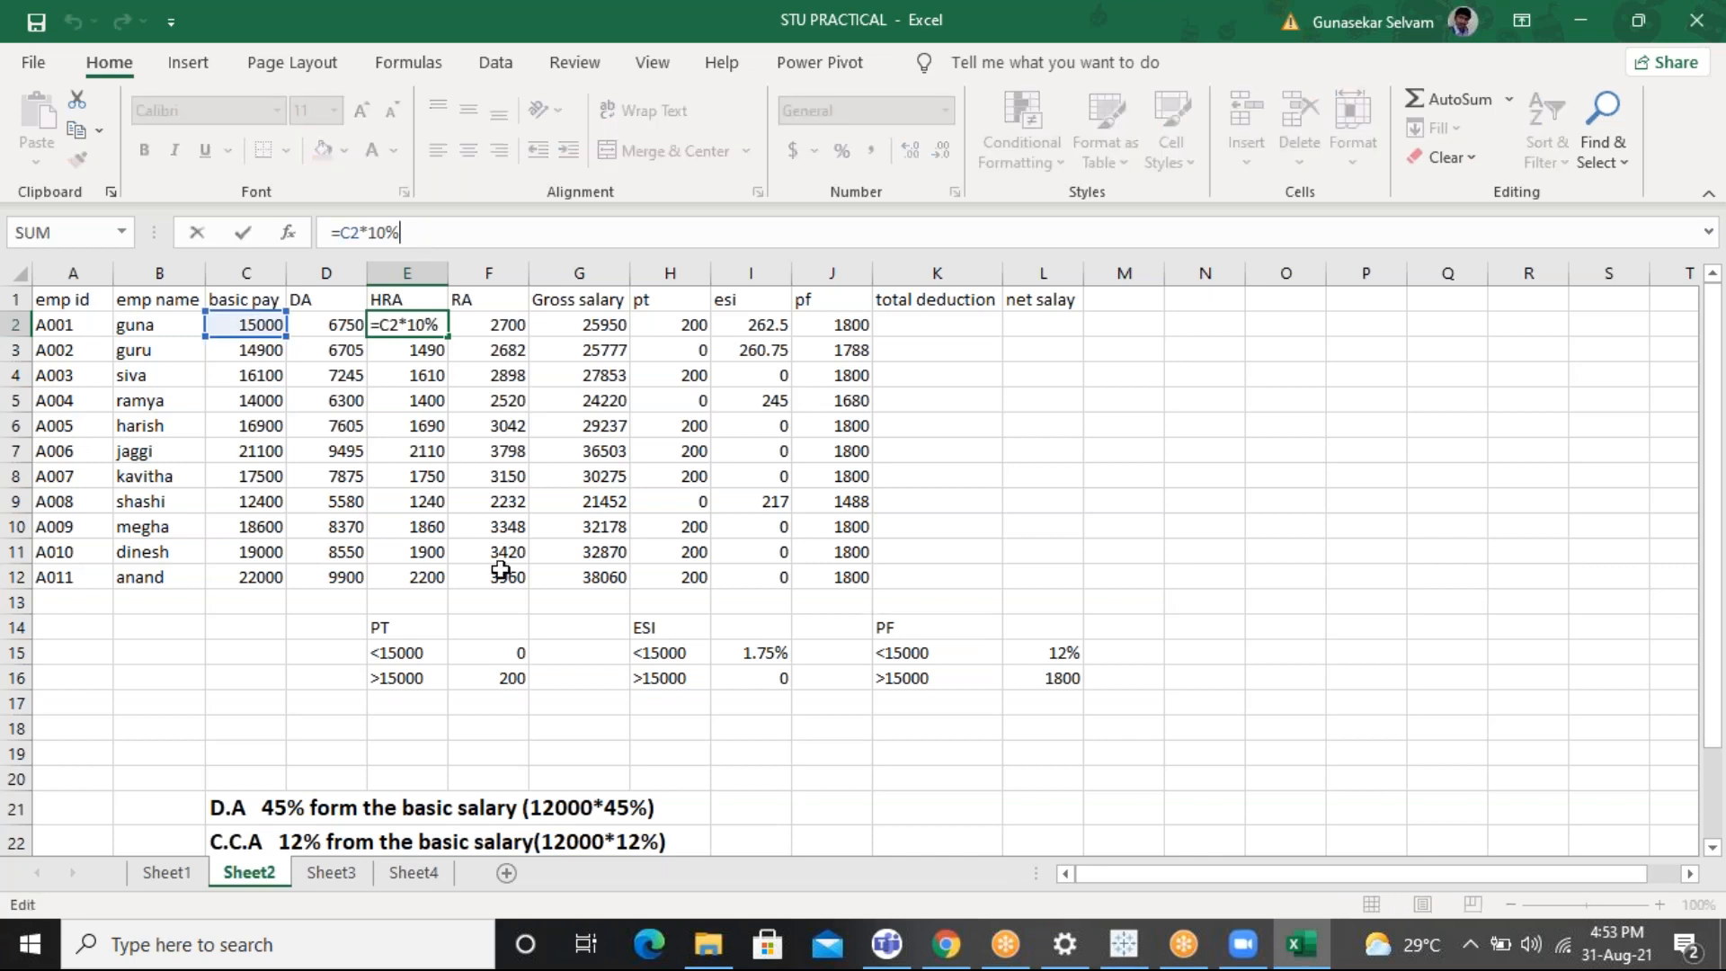
{"action": "left_click", "coordinate": [413, 654]}
{"action": "left_click", "coordinate": [416, 671]}
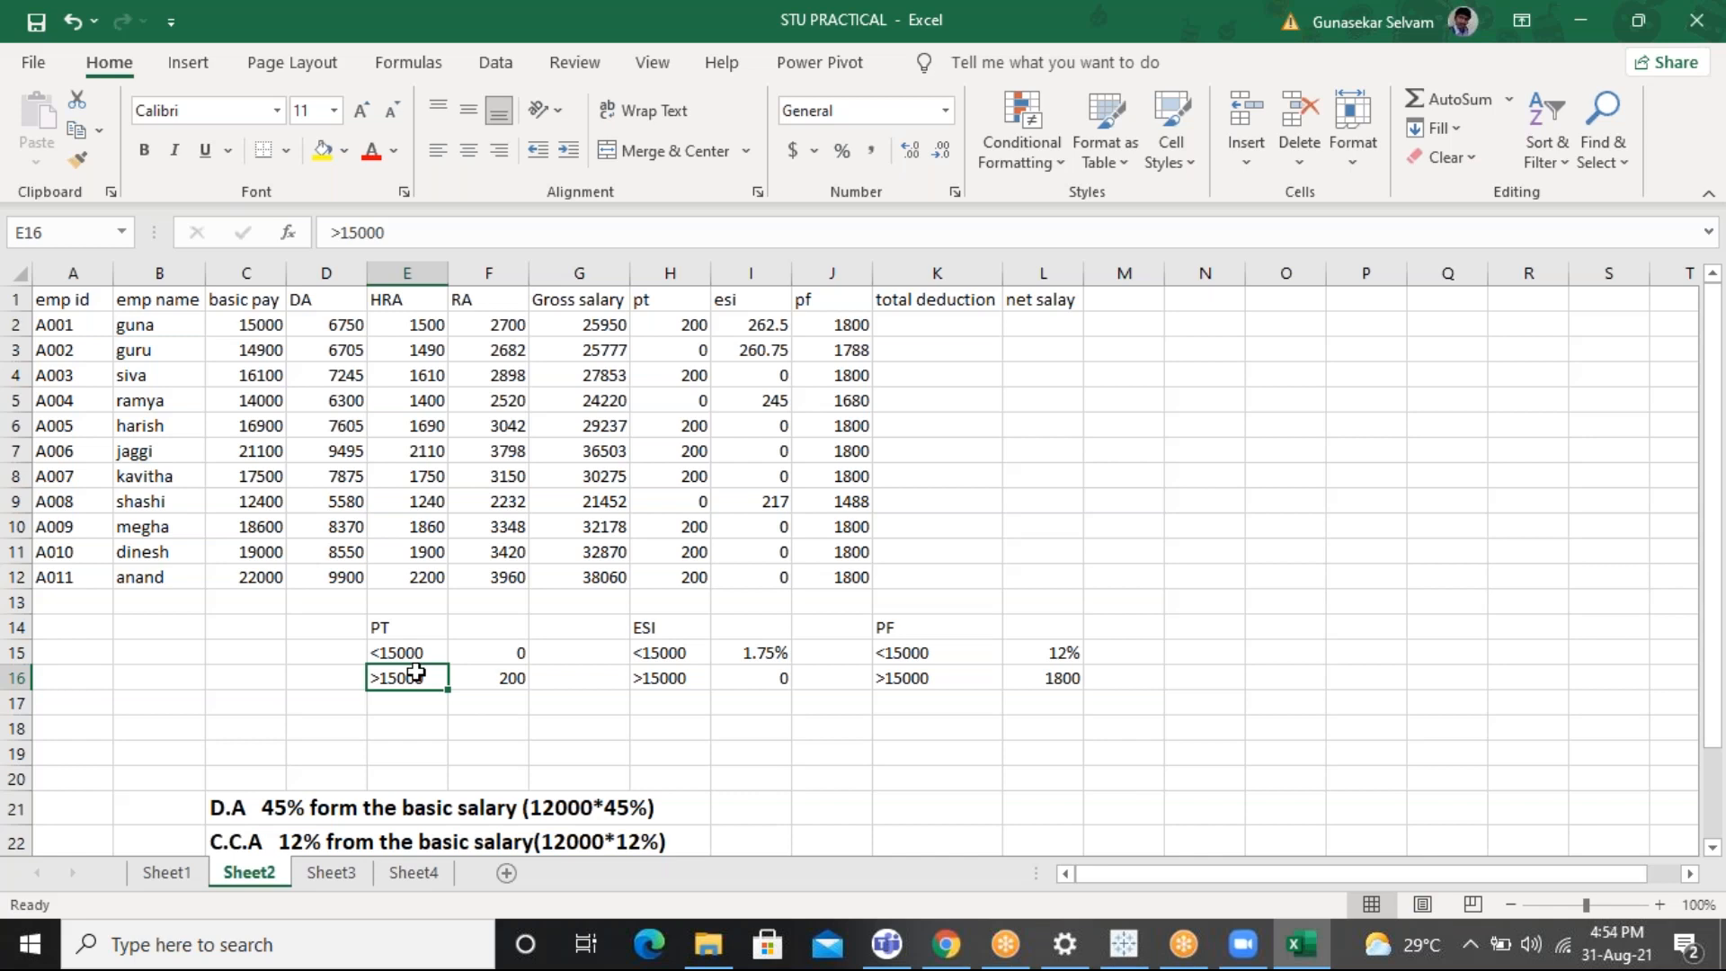
Calculate the total deduction in K2 with =SUM(H2:J2) and fill the formula down to row 12
{"action": "left_click", "coordinate": [919, 329]}
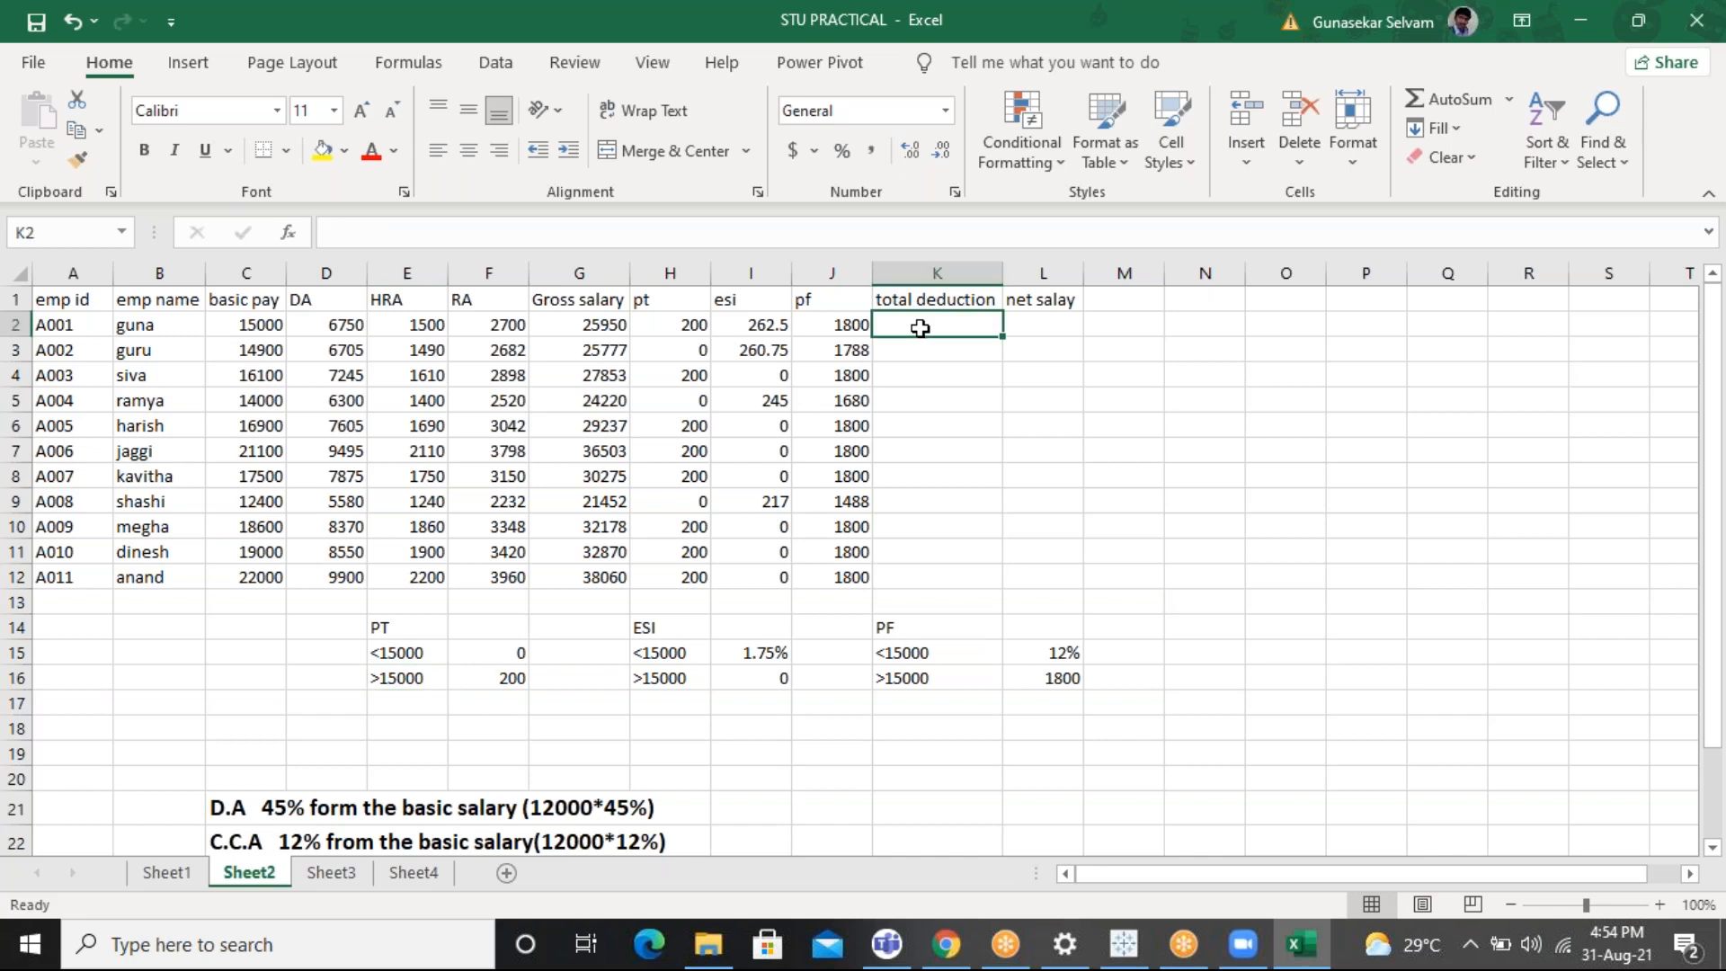
{"action": "type", "text": "=sum"}
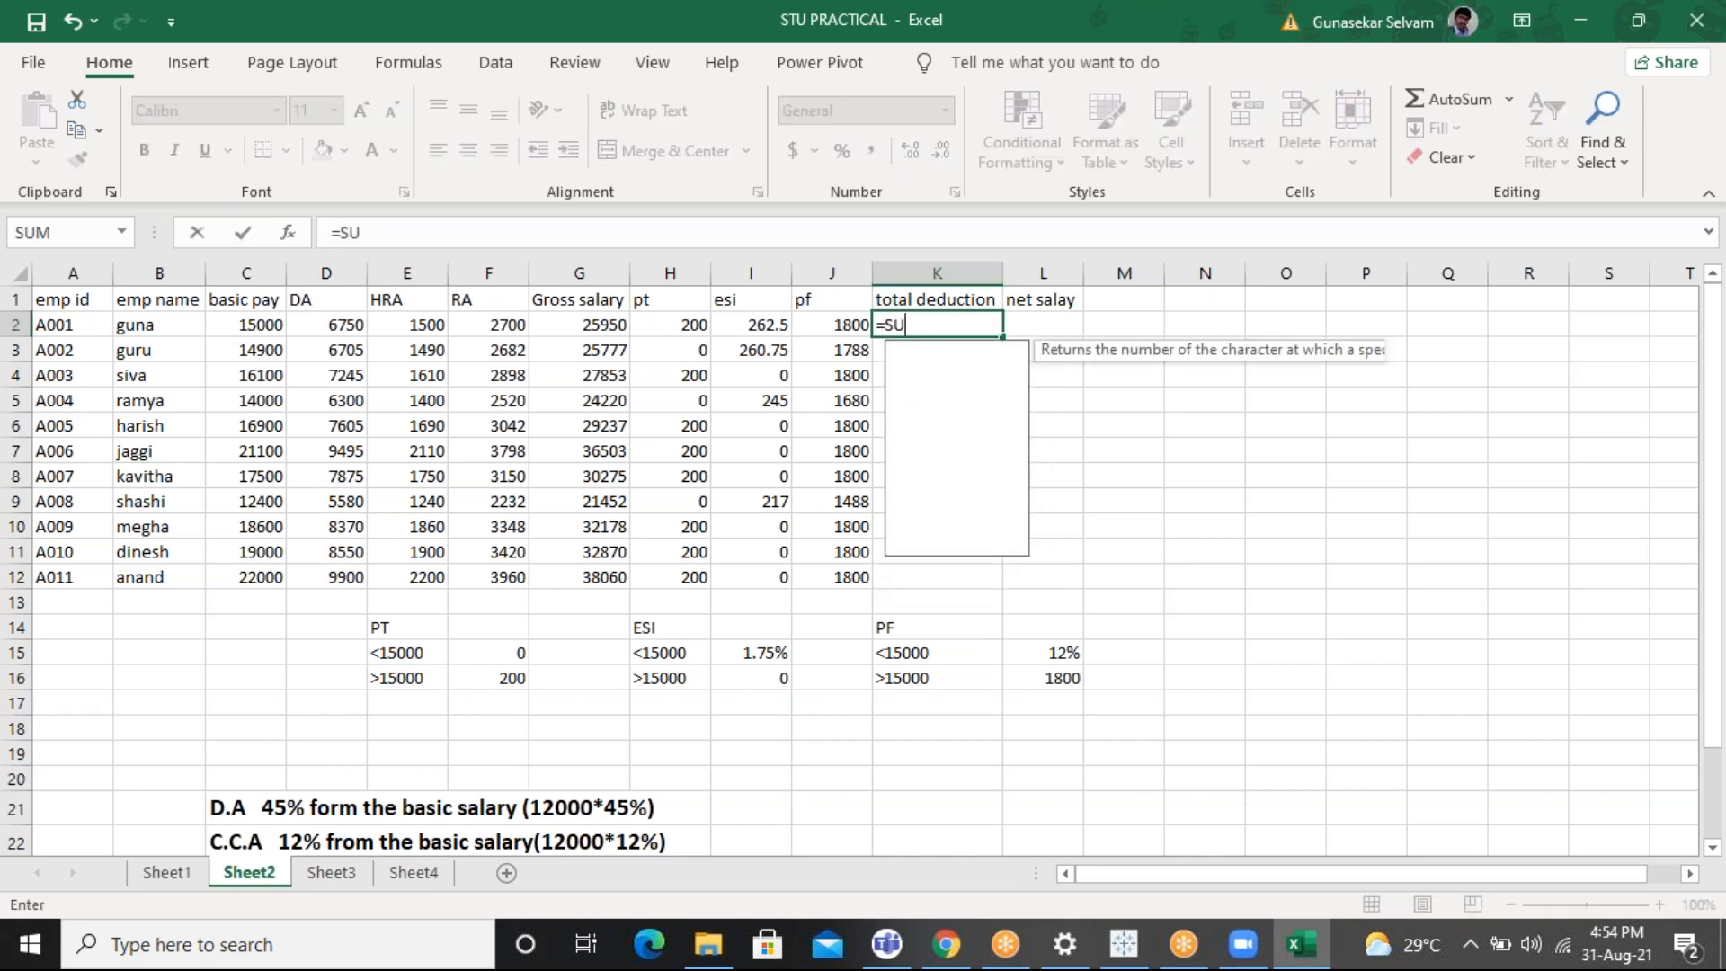
{"action": "key", "text": "Right"}
{"action": "left_click", "coordinate": [909, 320]}
{"action": "double_click", "coordinate": [909, 320]}
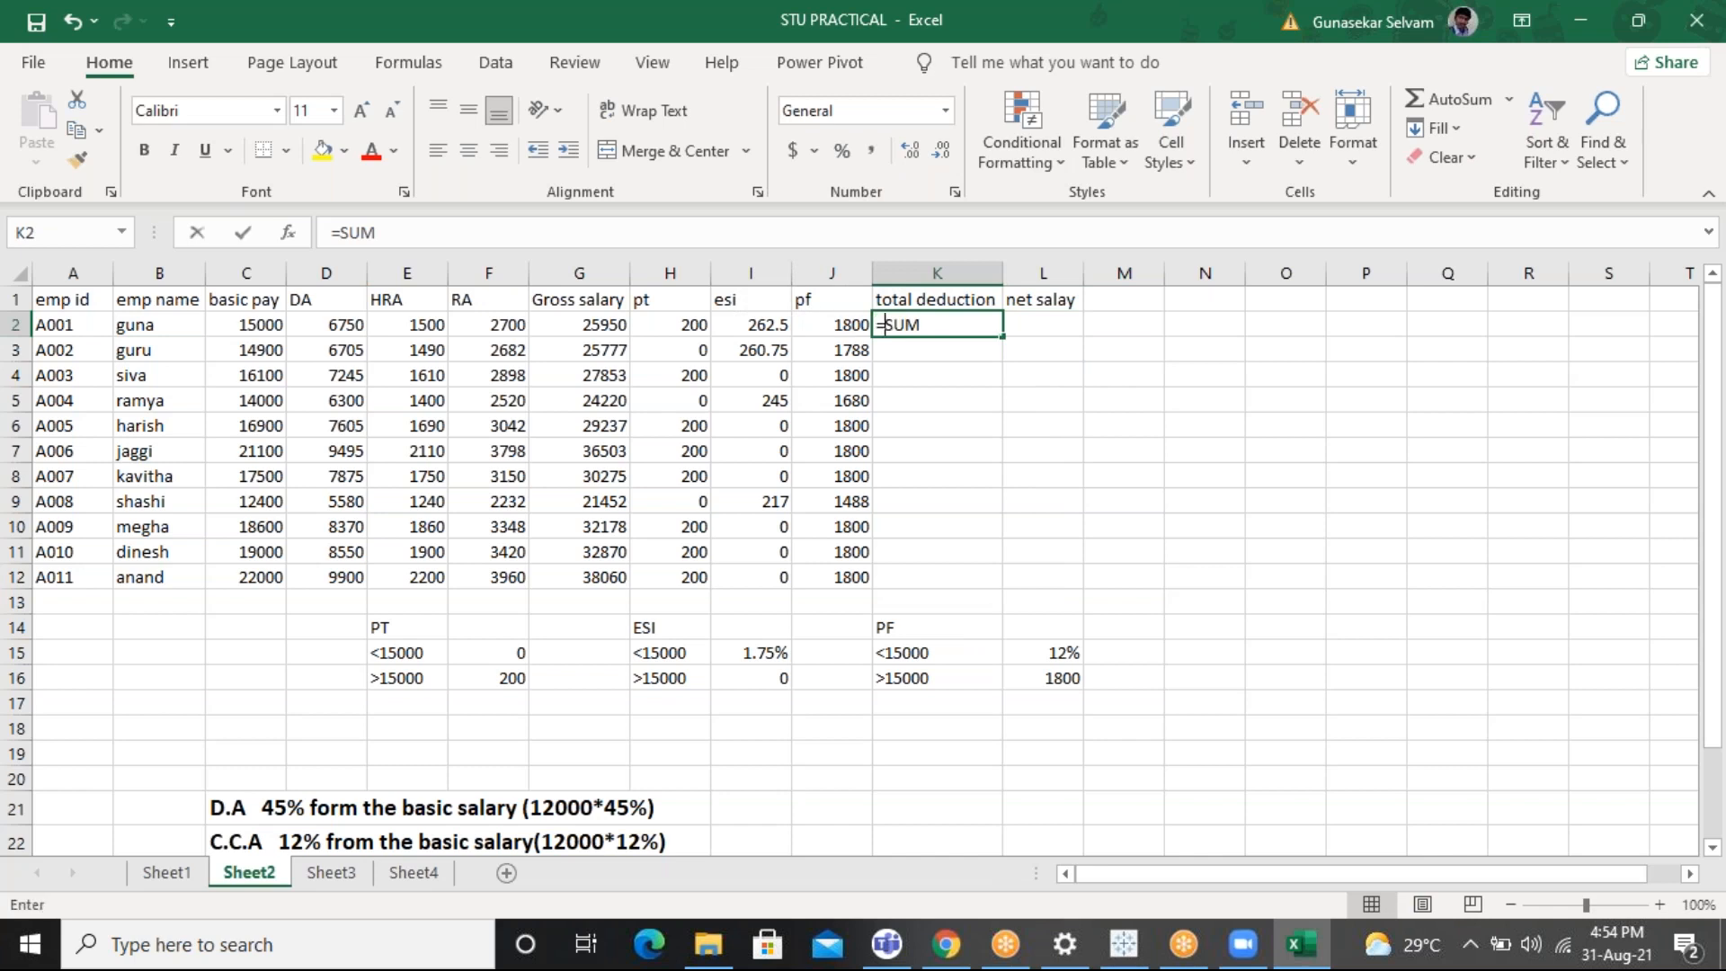
{"action": "type", "text": "("}
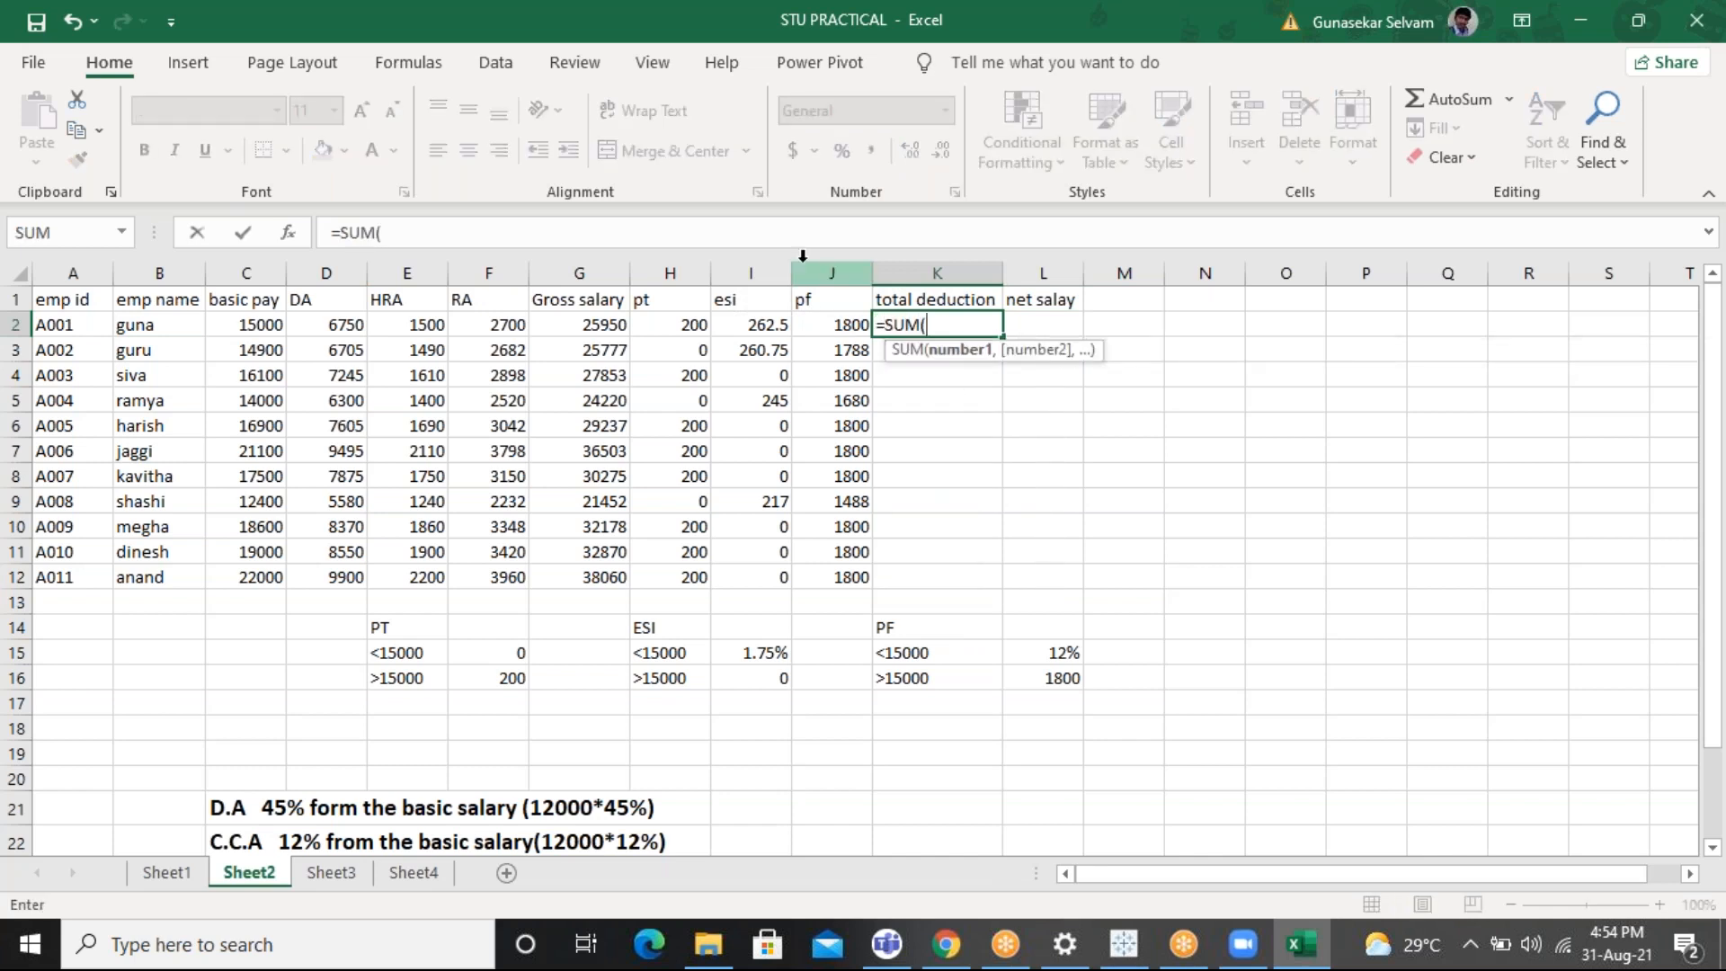
{"action": "left_click_drag", "start_coordinate": [684, 323], "coordinate": [837, 327]}
{"action": "key", "text": "Return"}
{"action": "left_click", "coordinate": [960, 327]}
{"action": "double_click", "coordinate": [1005, 339]}
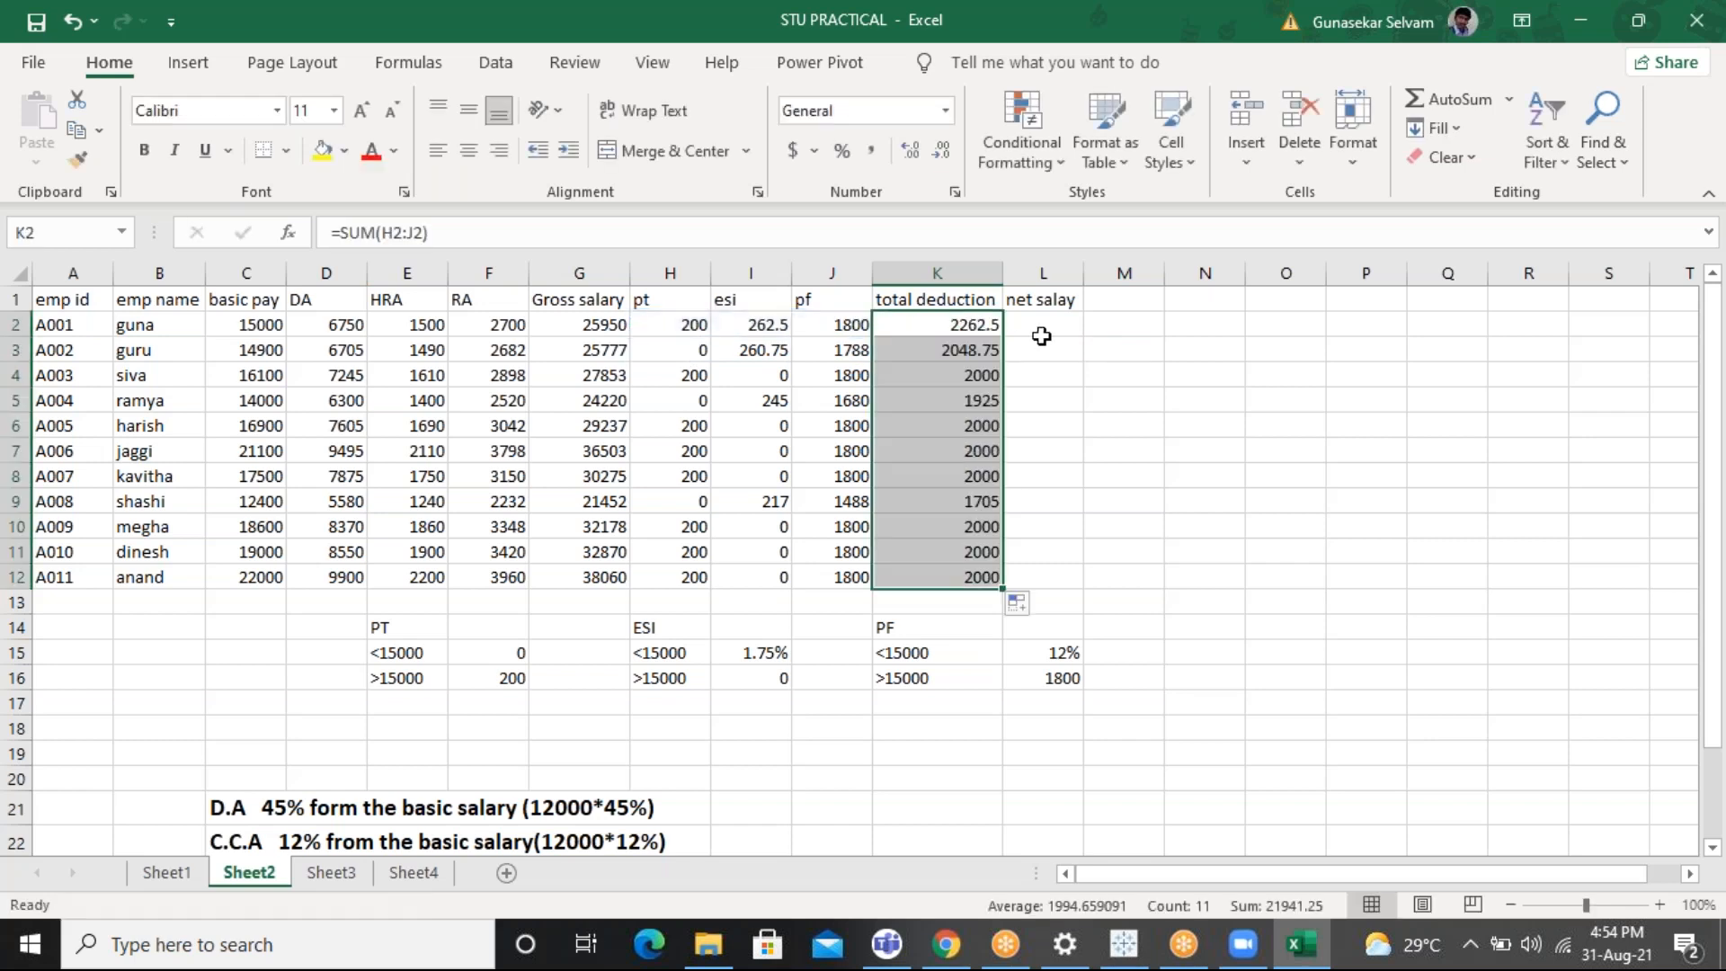
Calculate the net salary in L2 by subtracting total deduction from gross salary with =G2-K2, and select L2
{"action": "left_click", "coordinate": [1040, 328]}
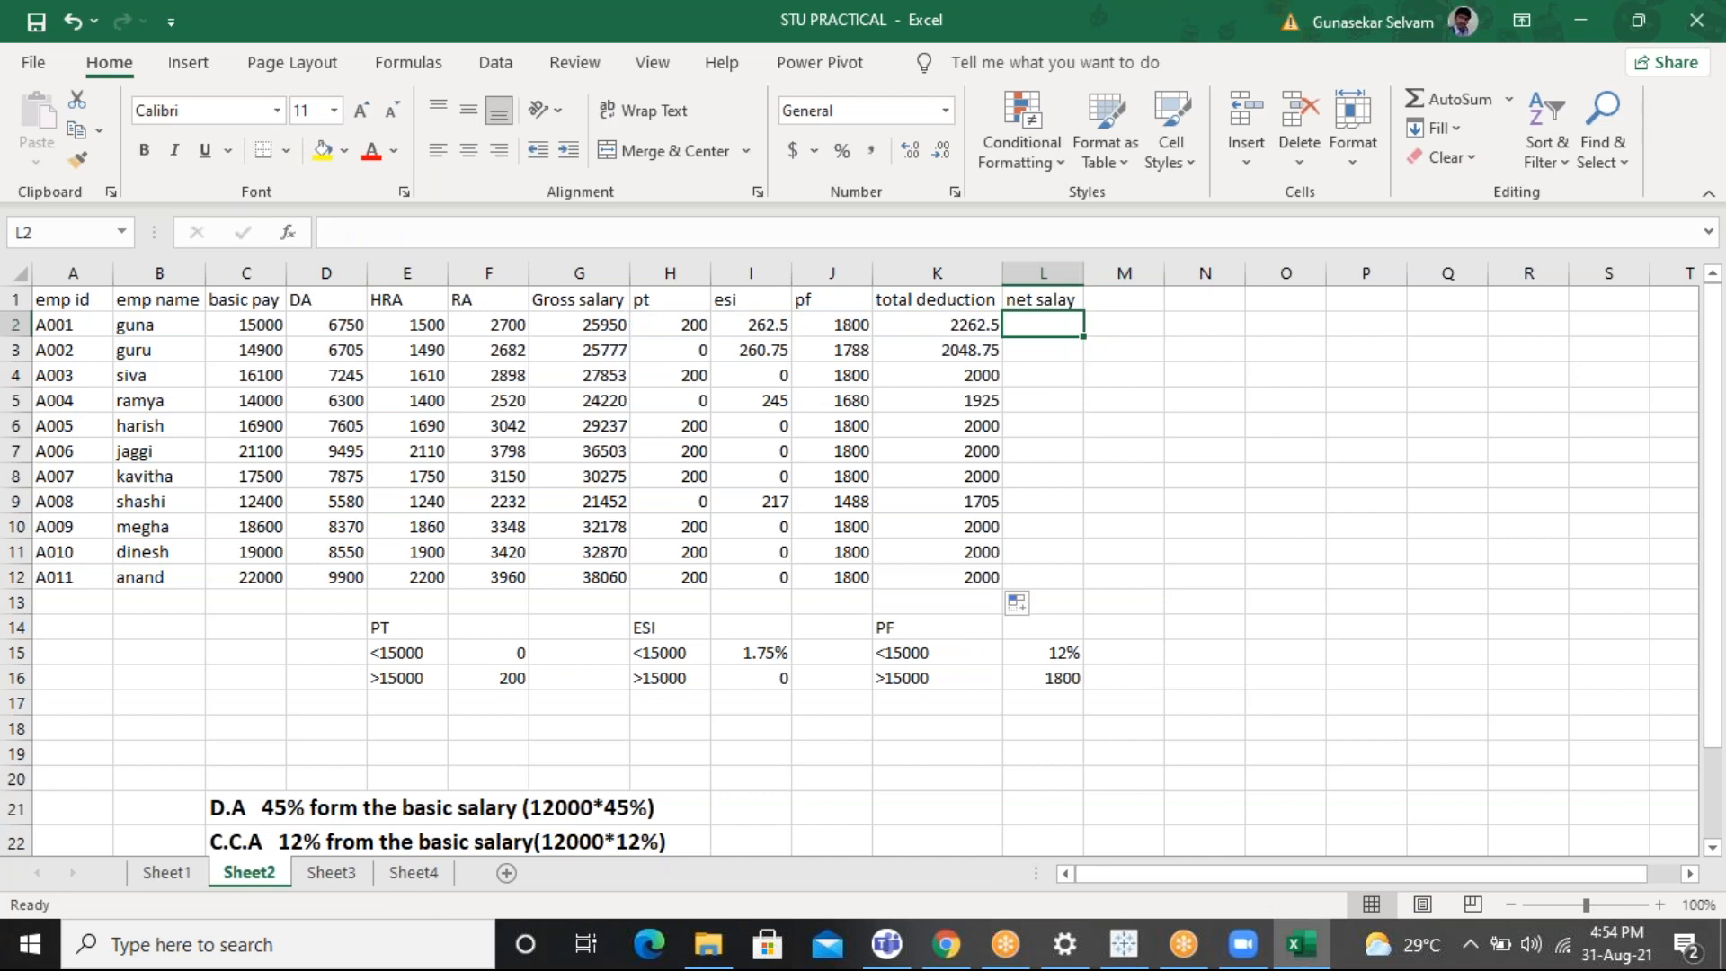
{"action": "type", "text": "=S"}
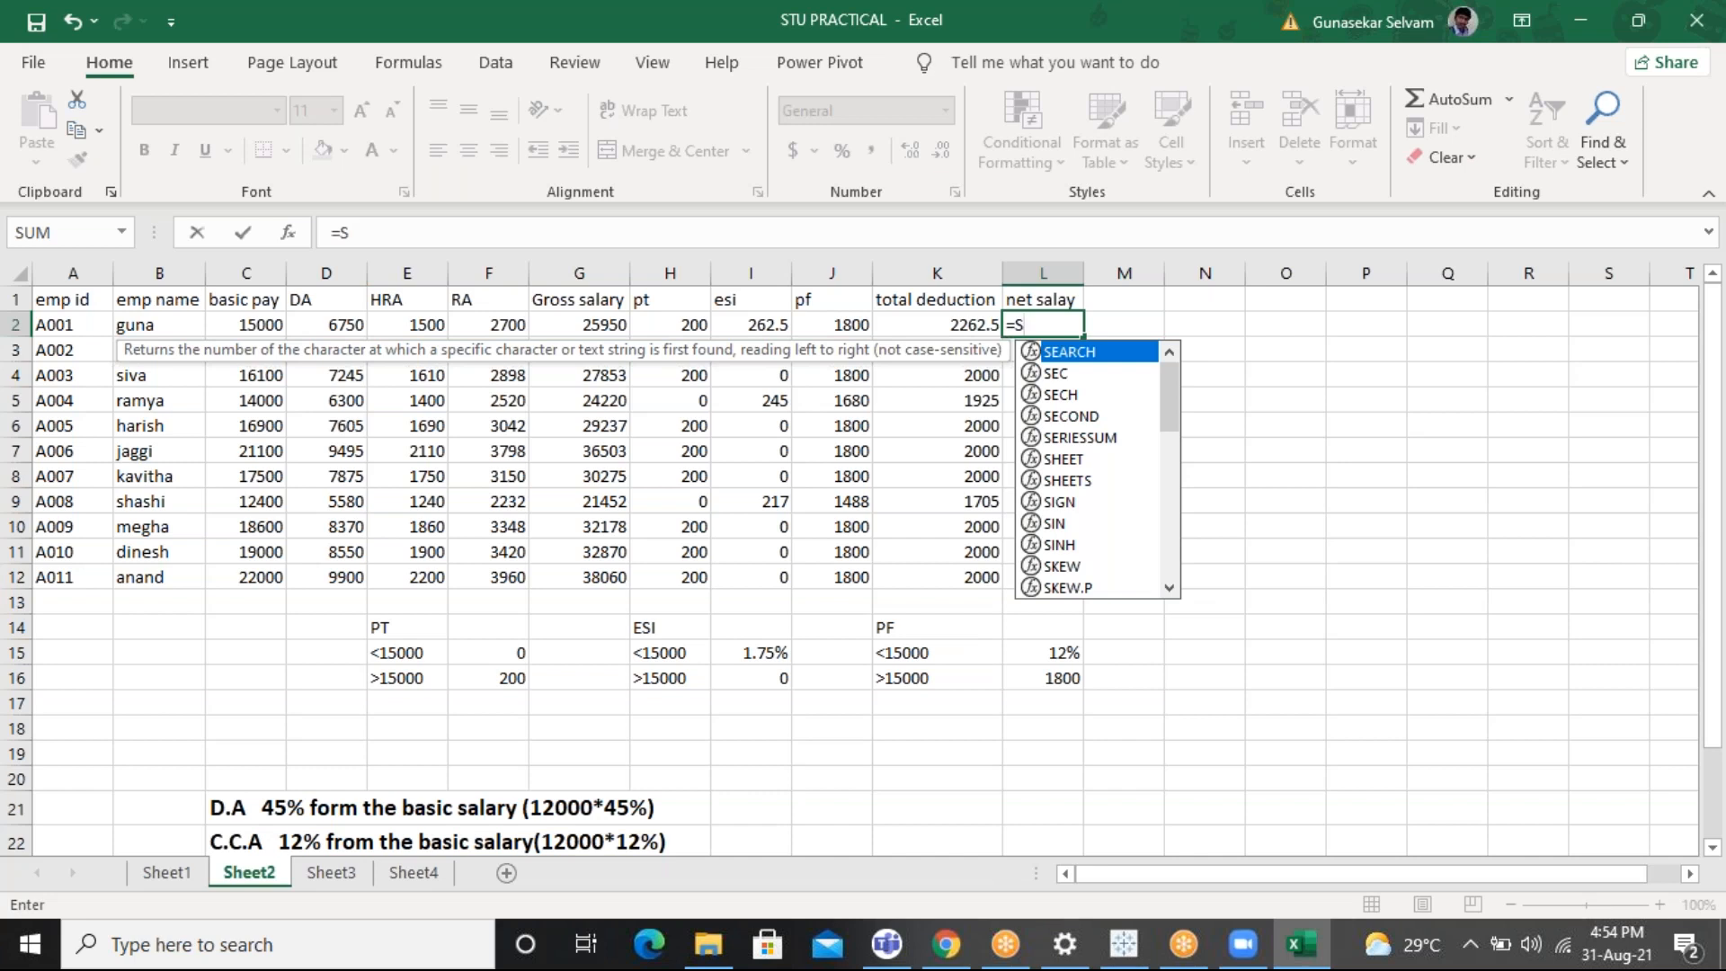
{"action": "key", "text": "BackSpace"}
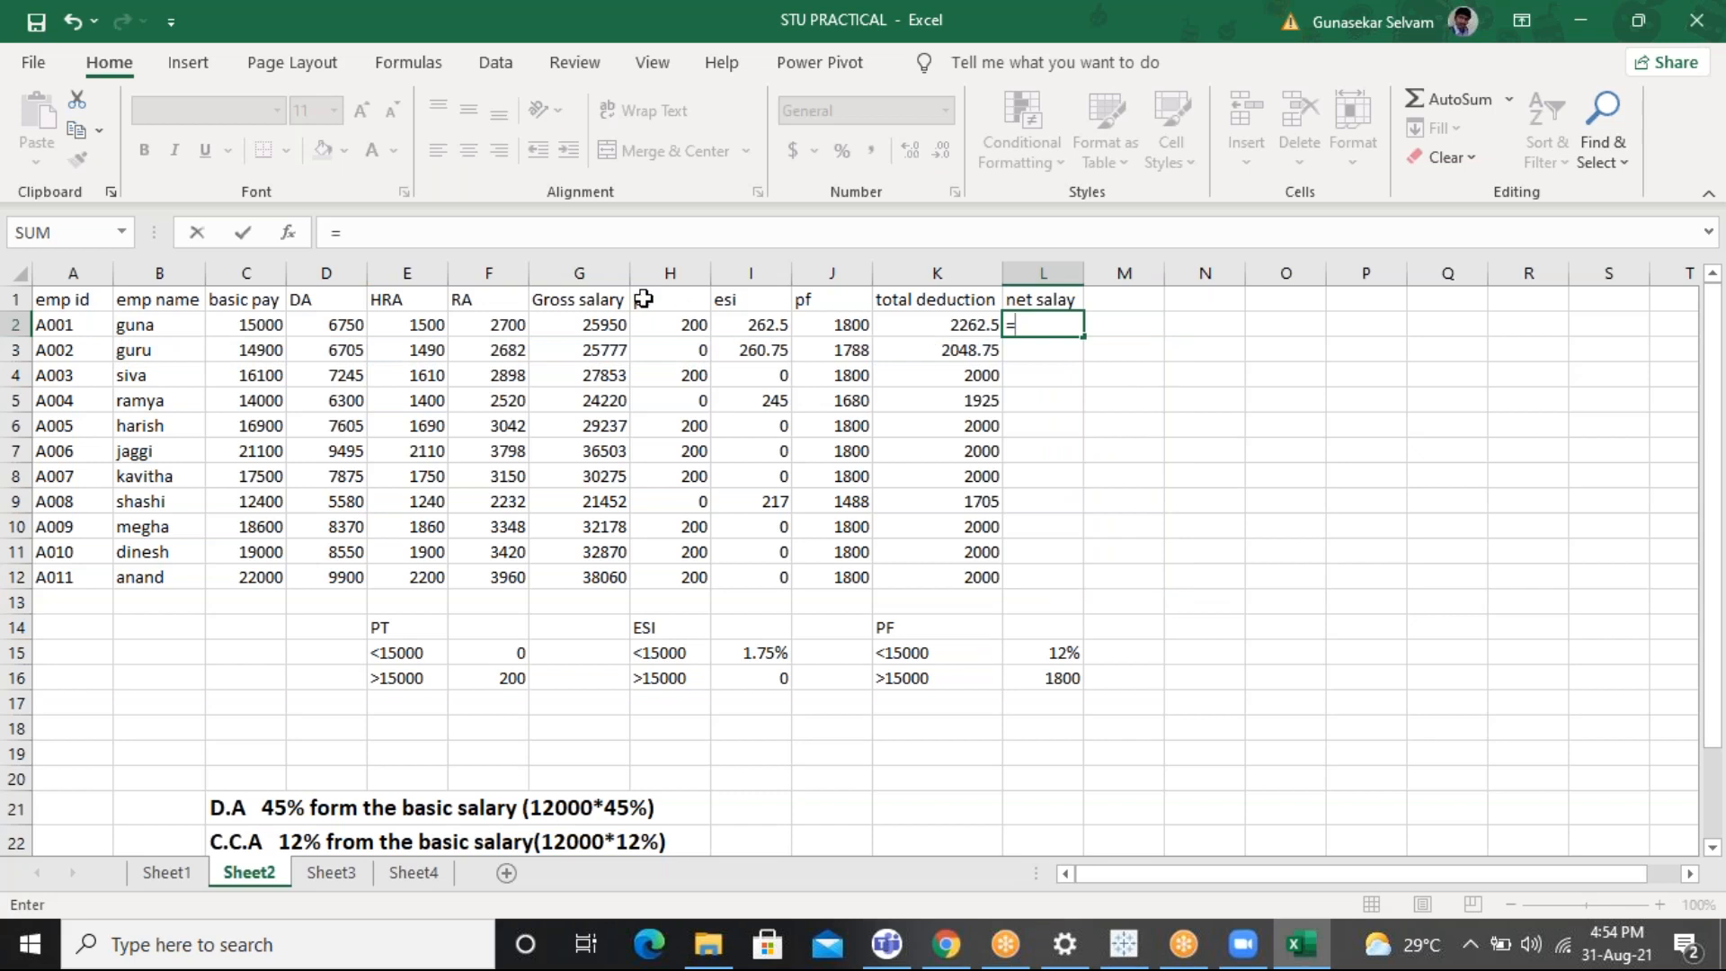
{"action": "left_click", "coordinate": [592, 323]}
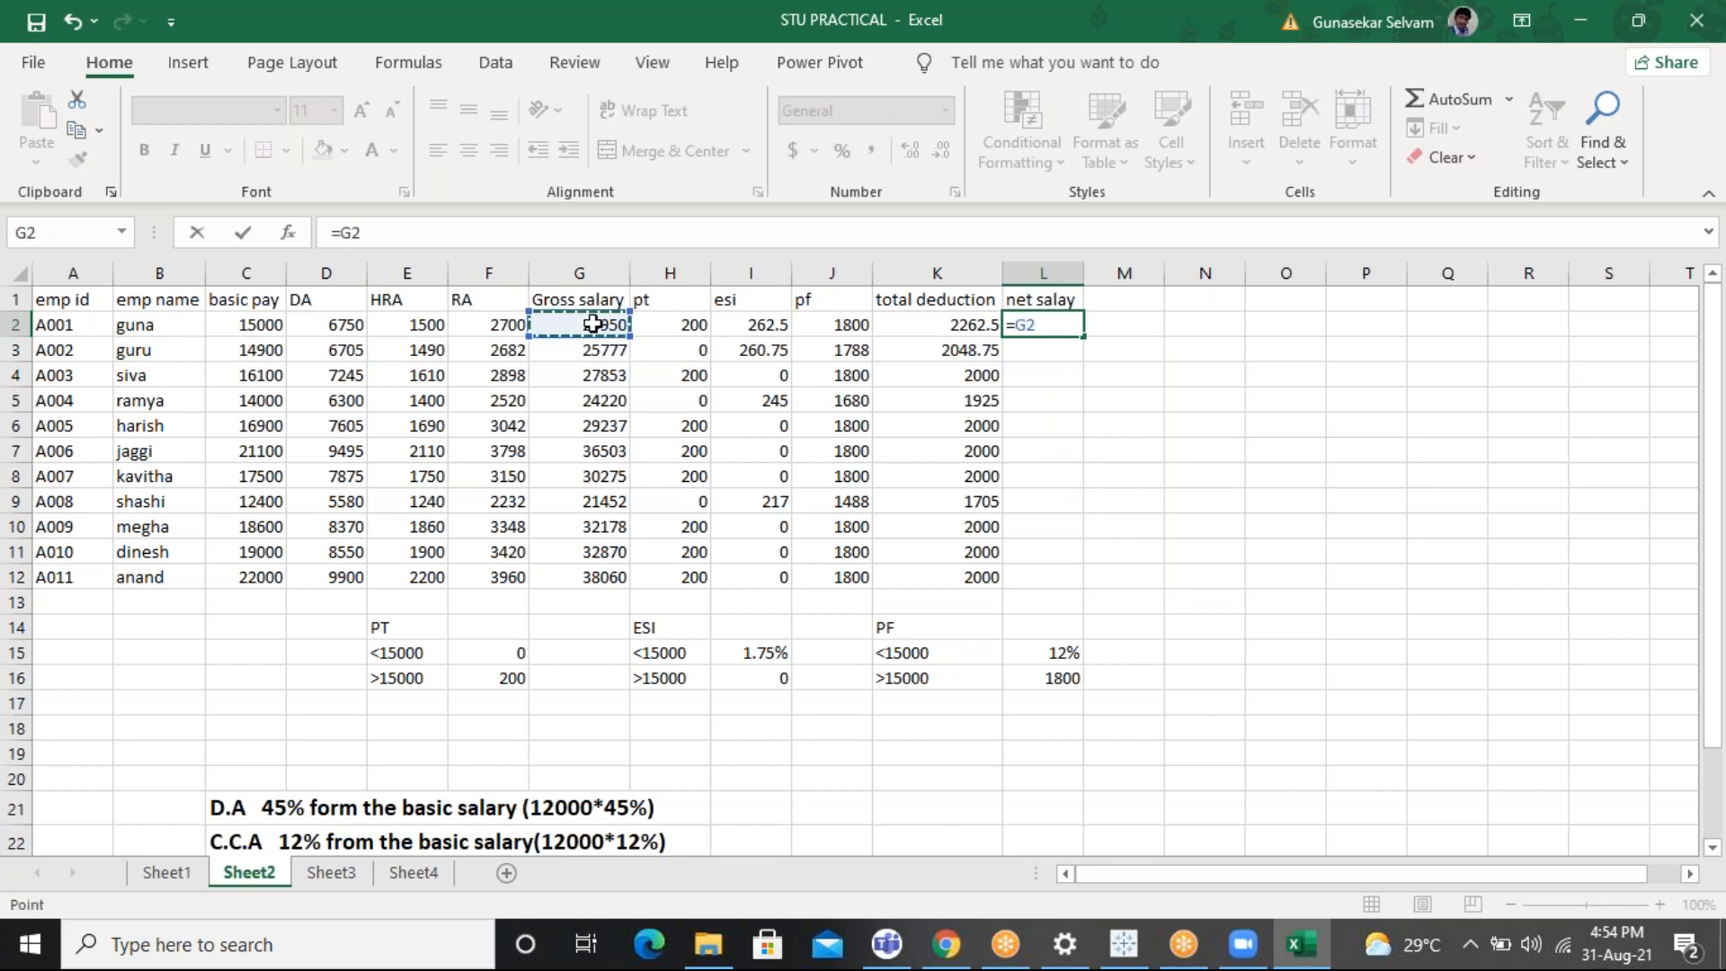
{"action": "type", "text": "-"}
{"action": "left_click", "coordinate": [968, 323]}
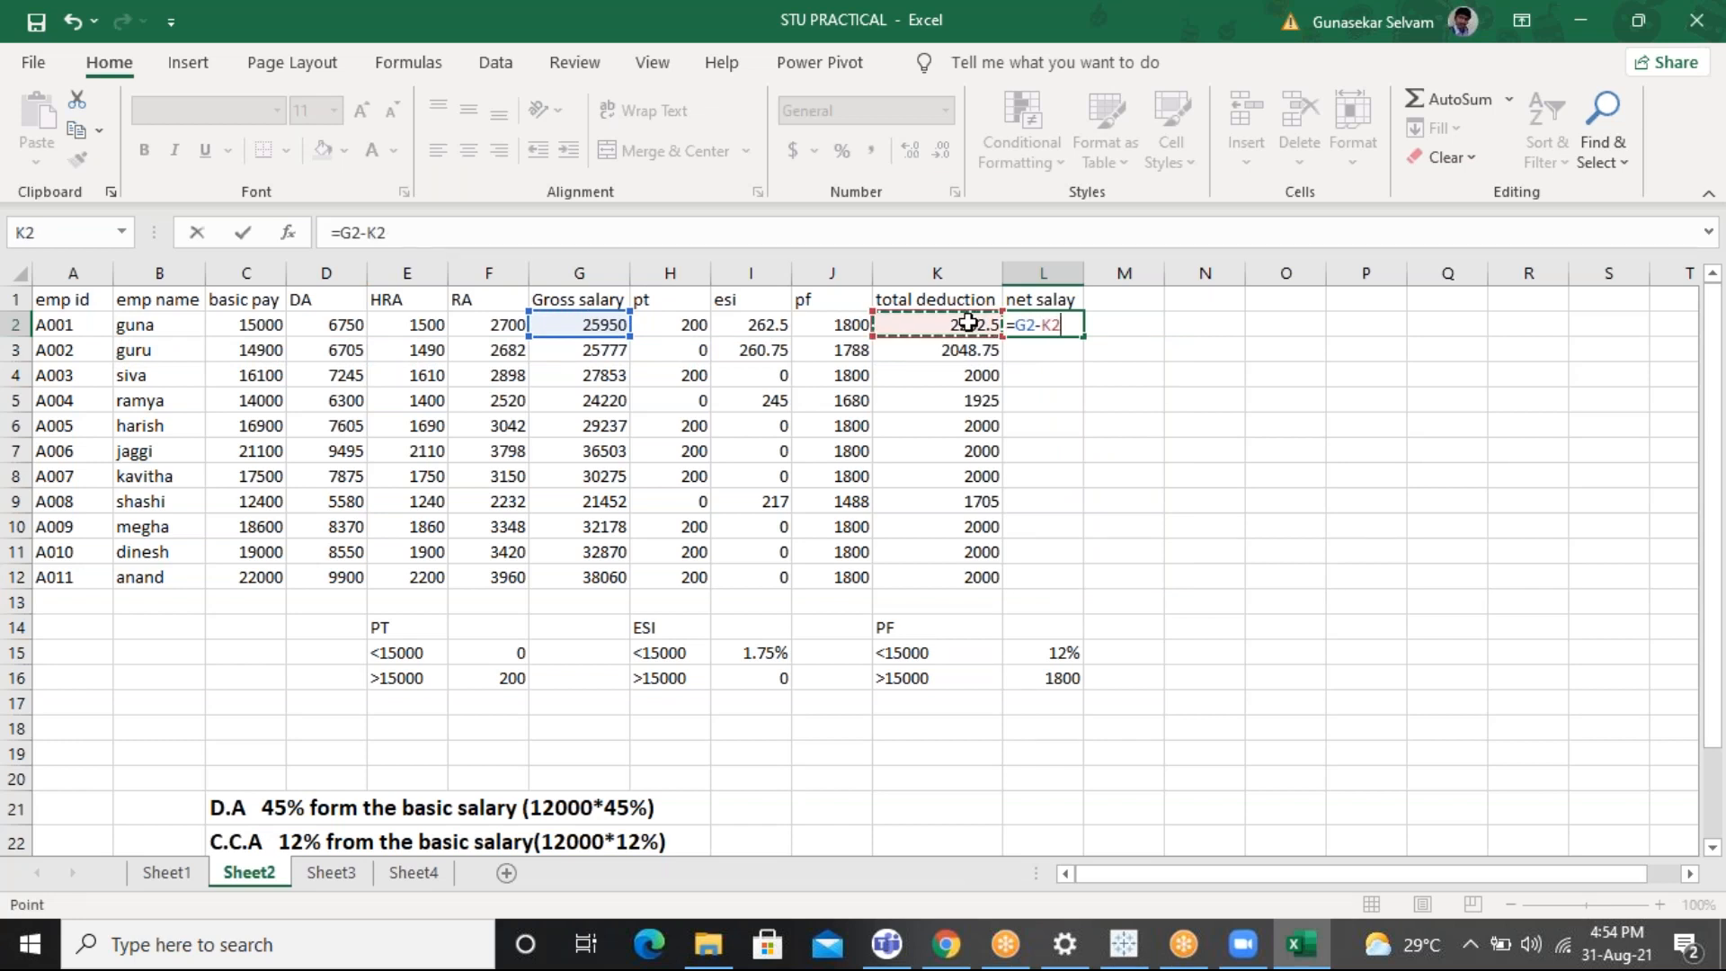
{"action": "key", "text": "Return"}
{"action": "left_click", "coordinate": [1062, 325]}
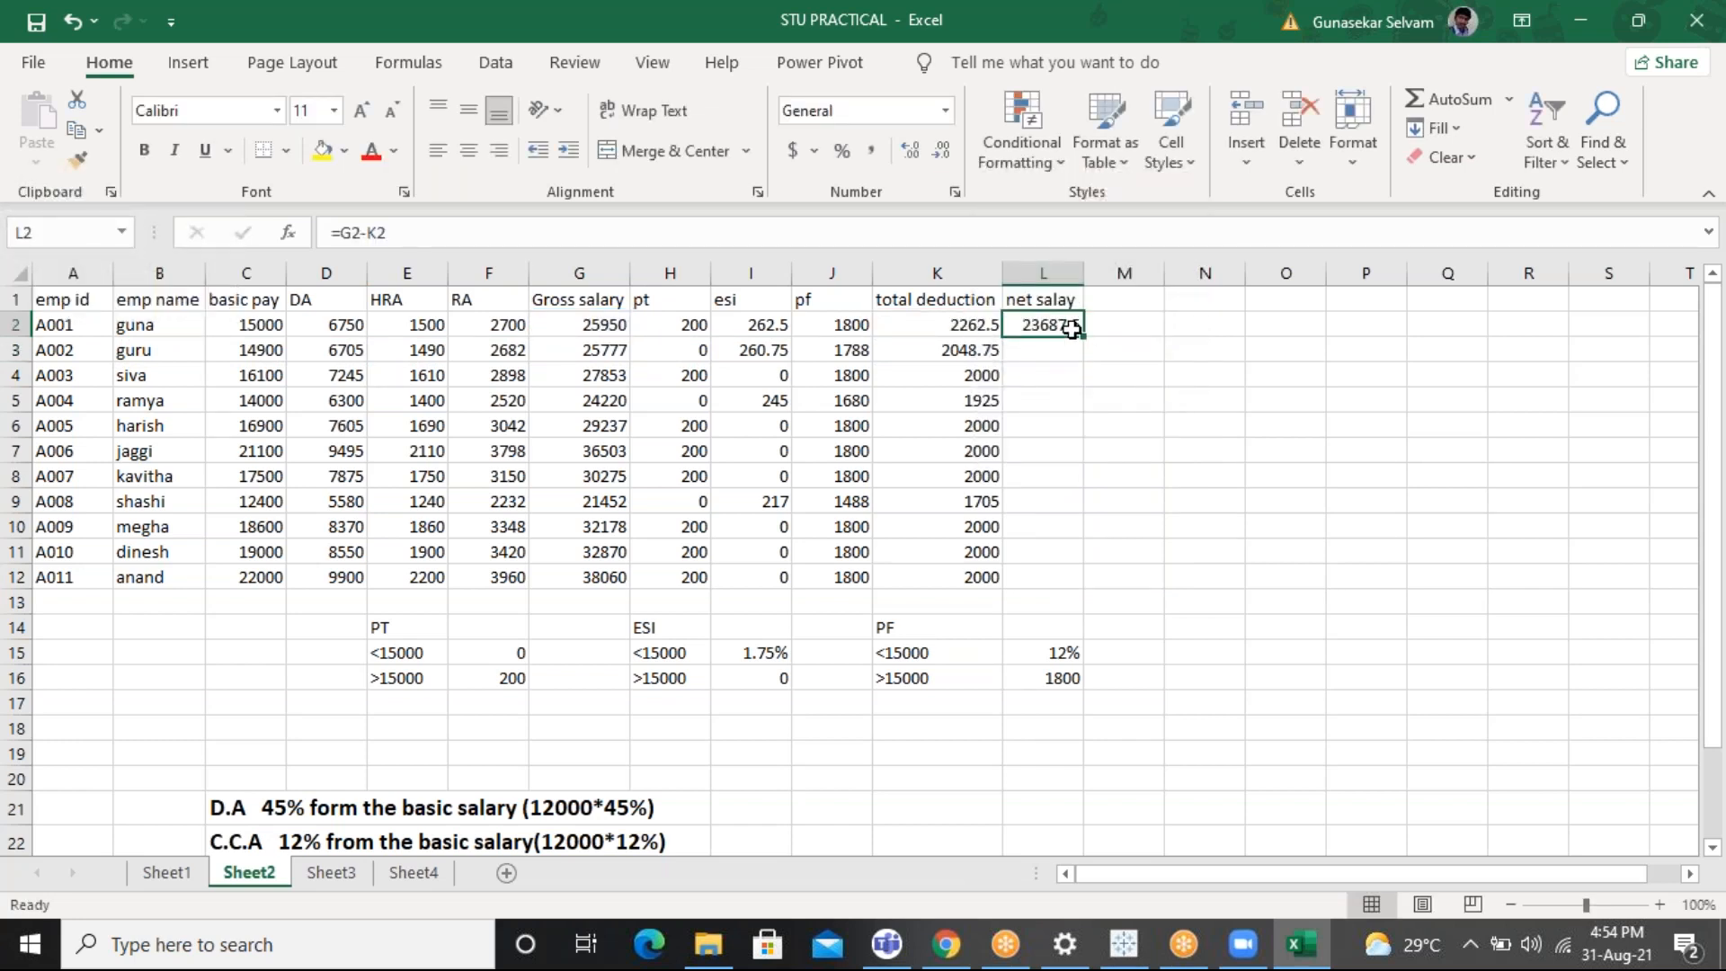
Fill the net salary formula in L2 down to row 12 and open Sheet3
{"action": "double_click", "coordinate": [1083, 337]}
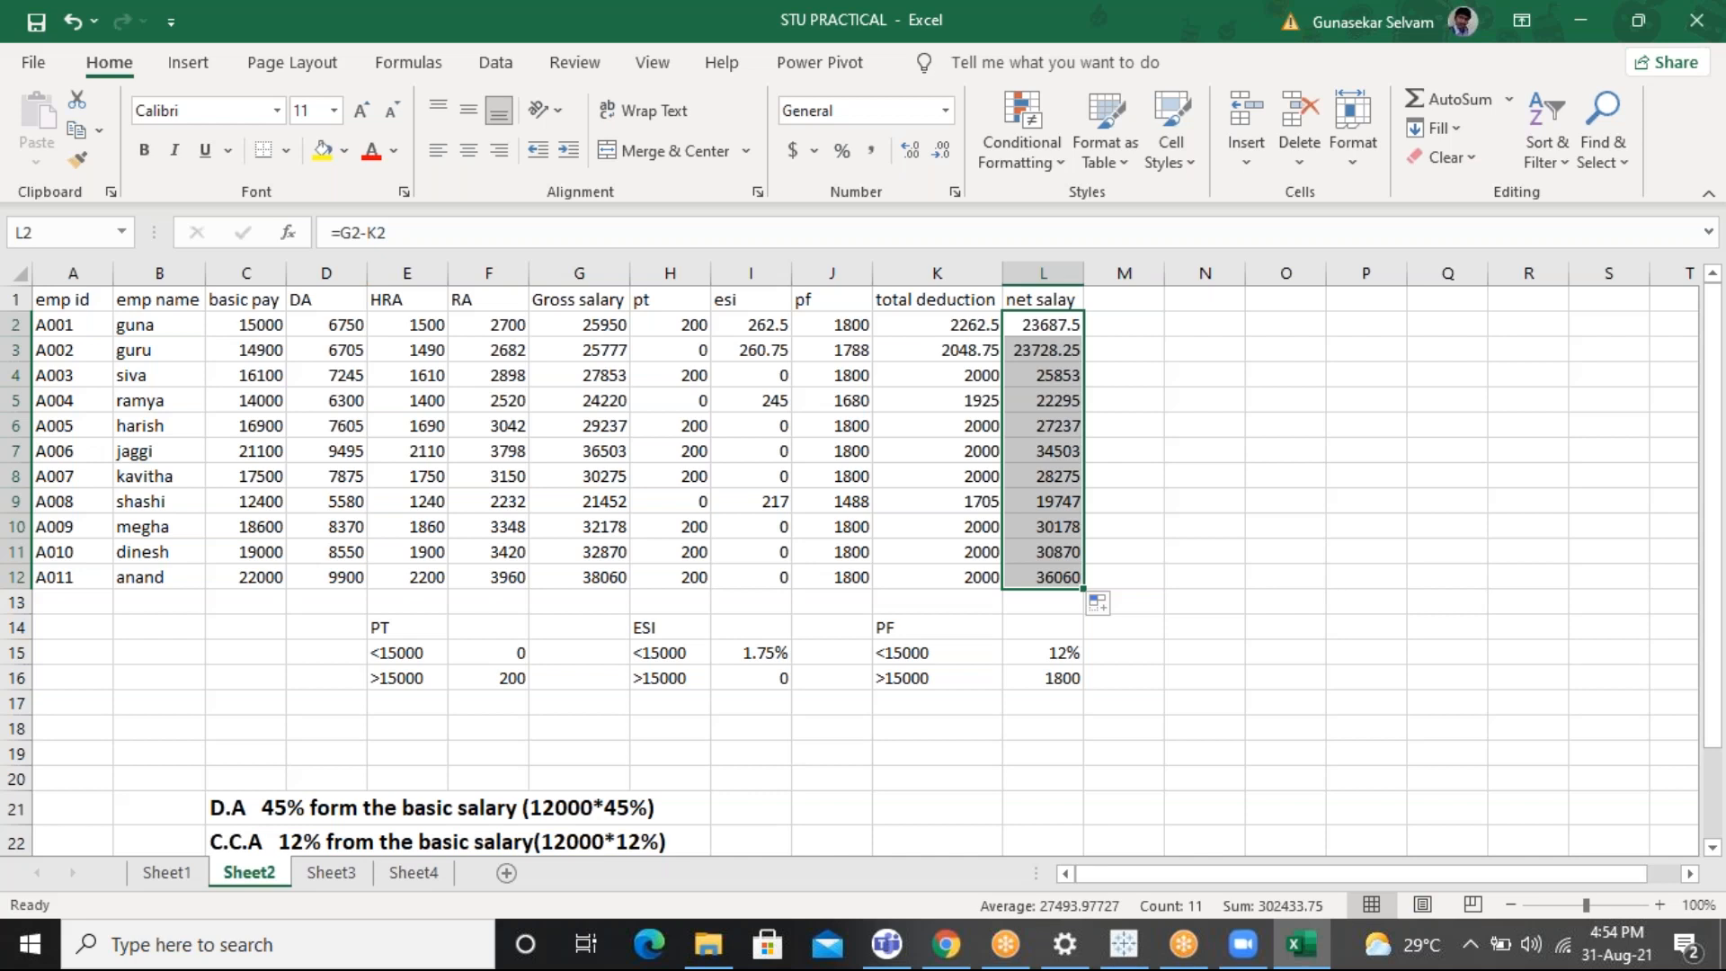
{"action": "left_click", "coordinate": [331, 873]}
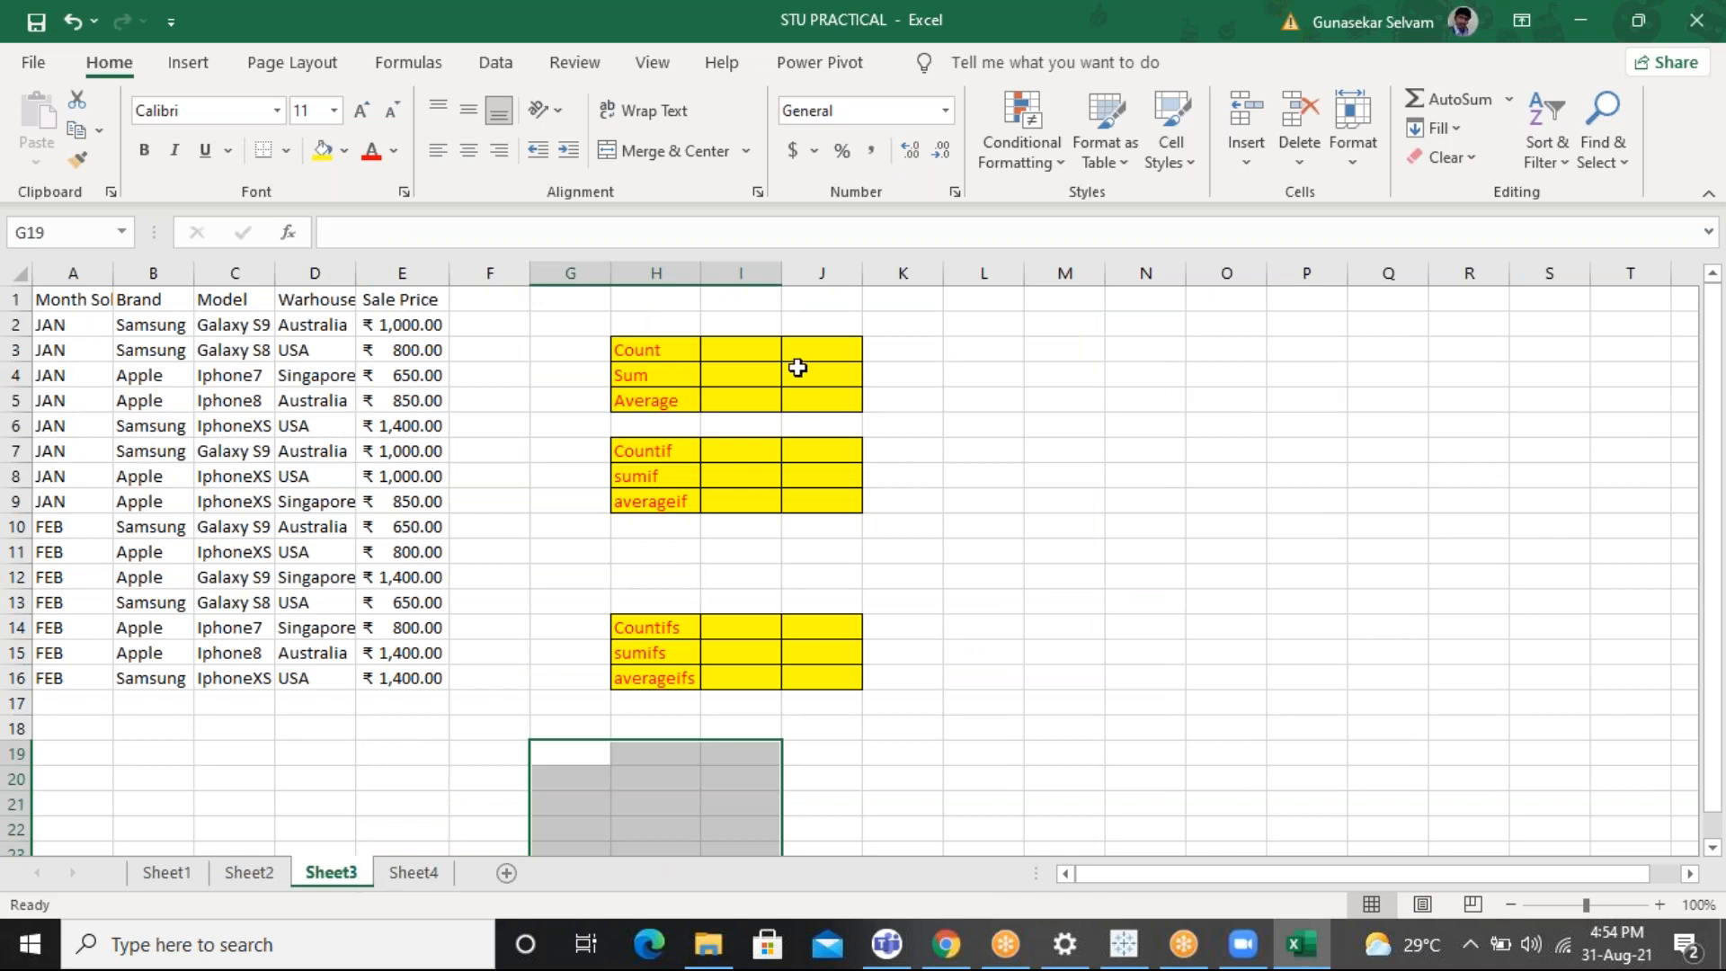
{"action": "left_click", "coordinate": [762, 353]}
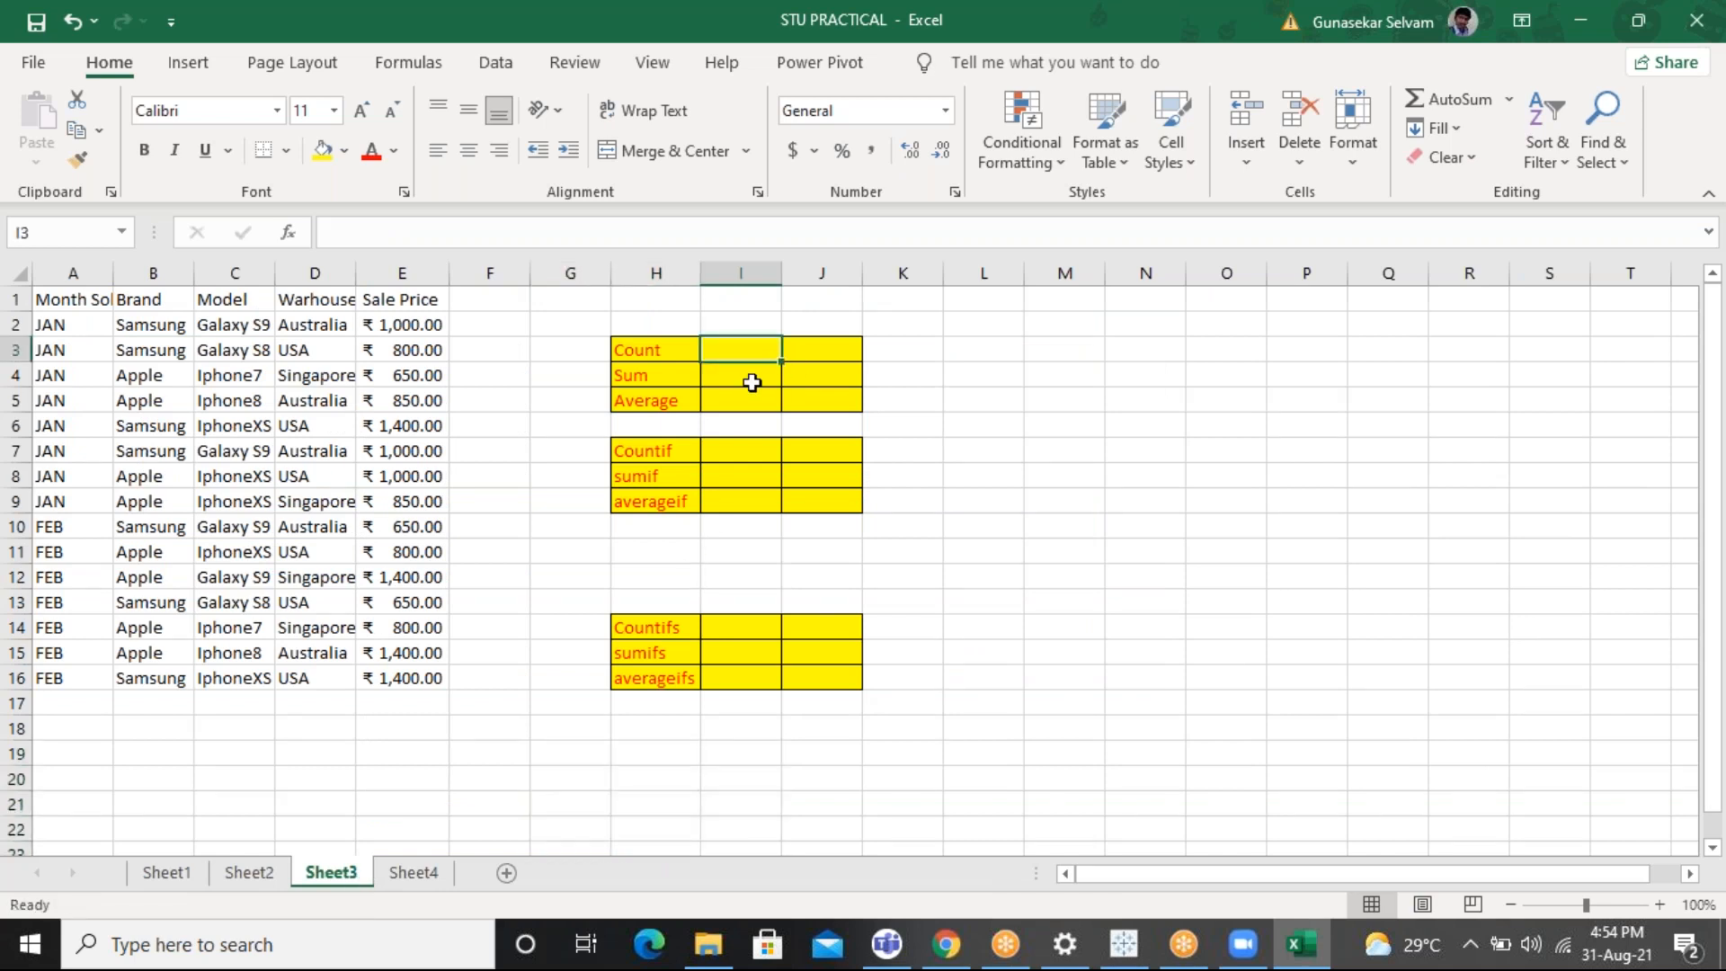
{"action": "left_click", "coordinate": [716, 455]}
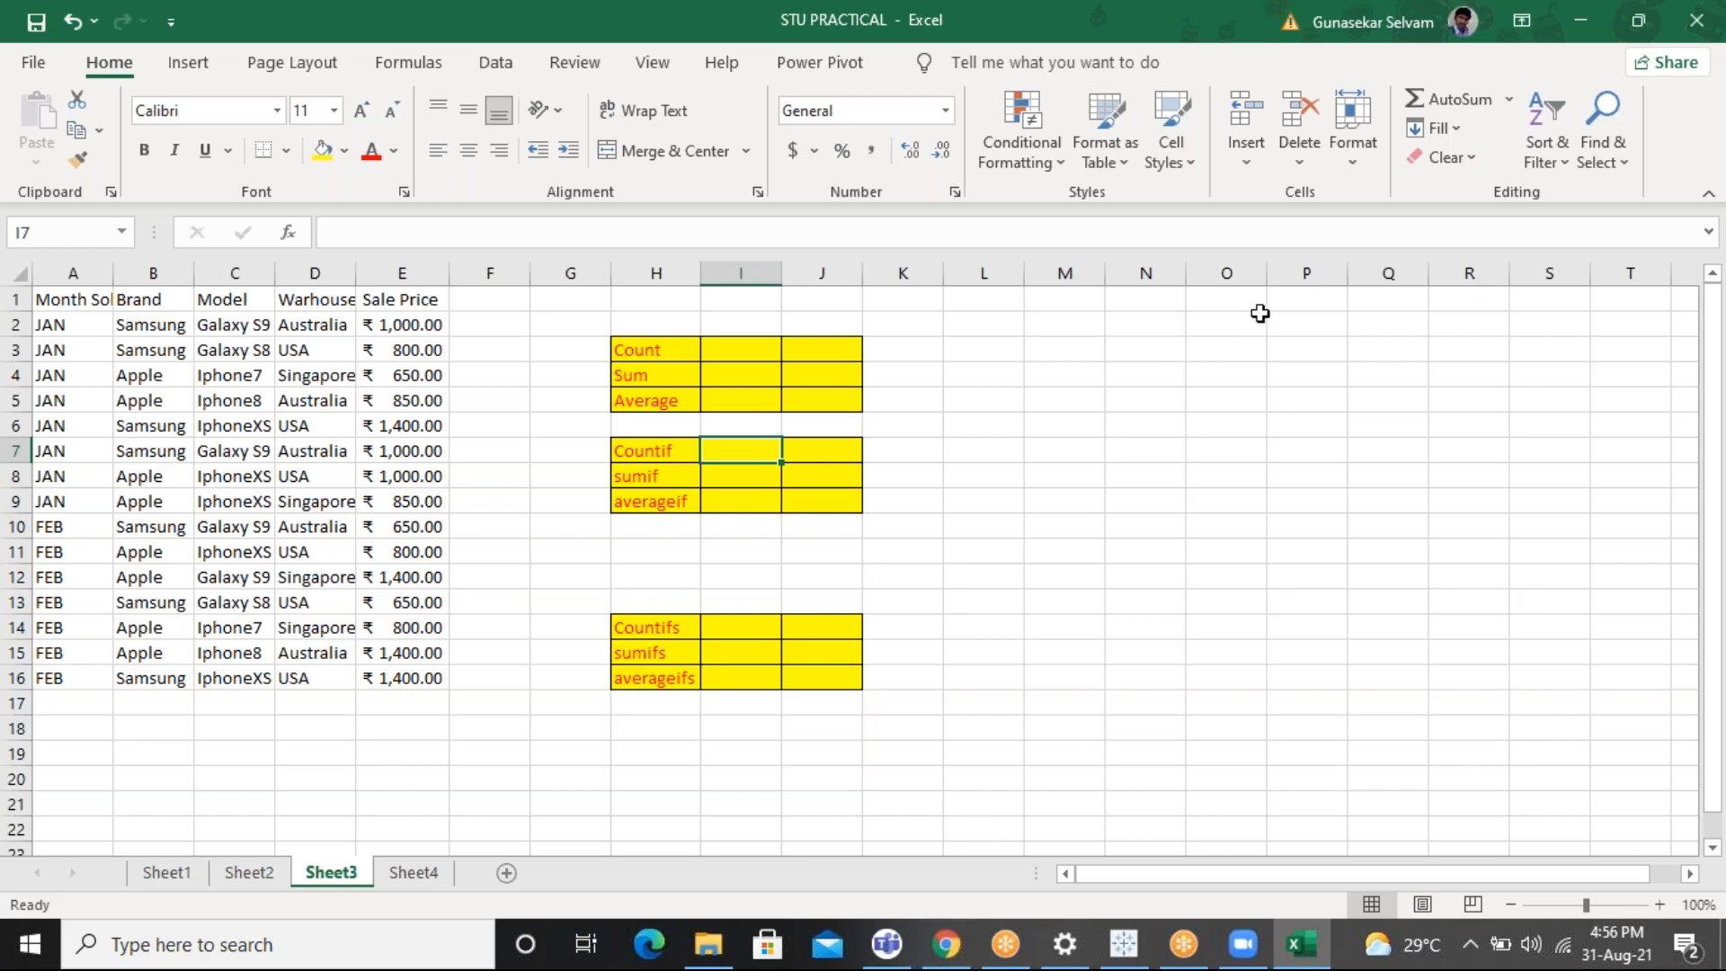
{"action": "left_click", "coordinate": [1220, 41]}
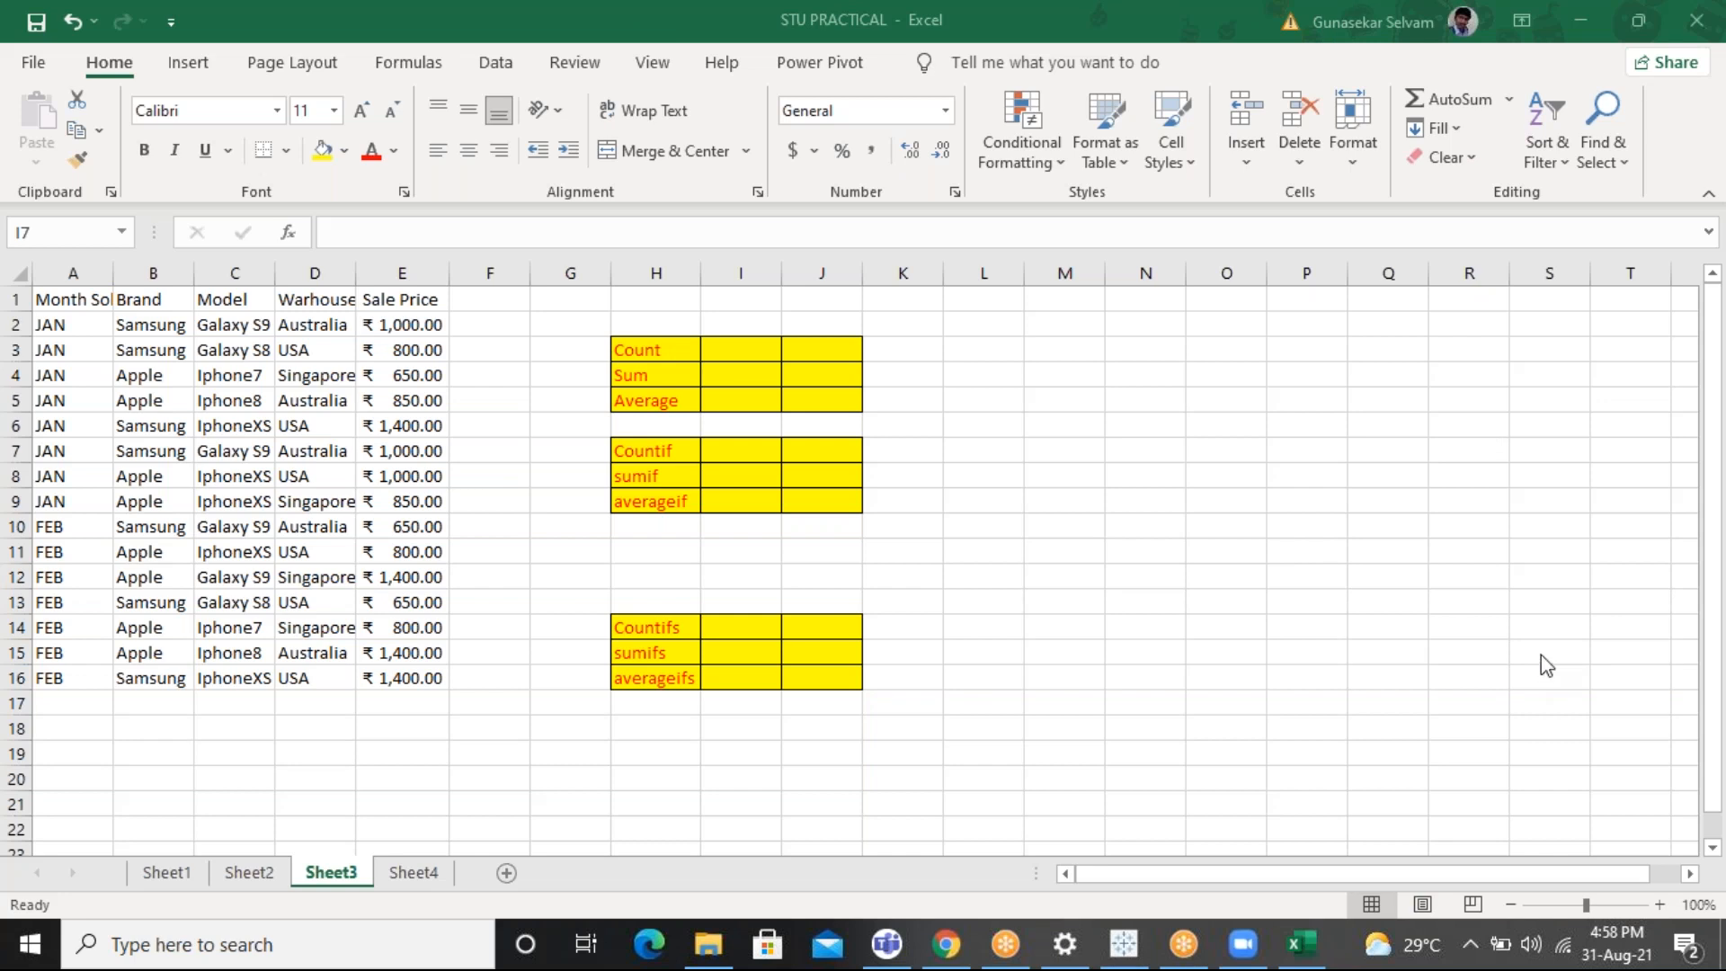
Count the USA warehouse entries in I7 with =COUNTIF(D1:D16,"USA")
{"action": "left_click", "coordinate": [710, 458]}
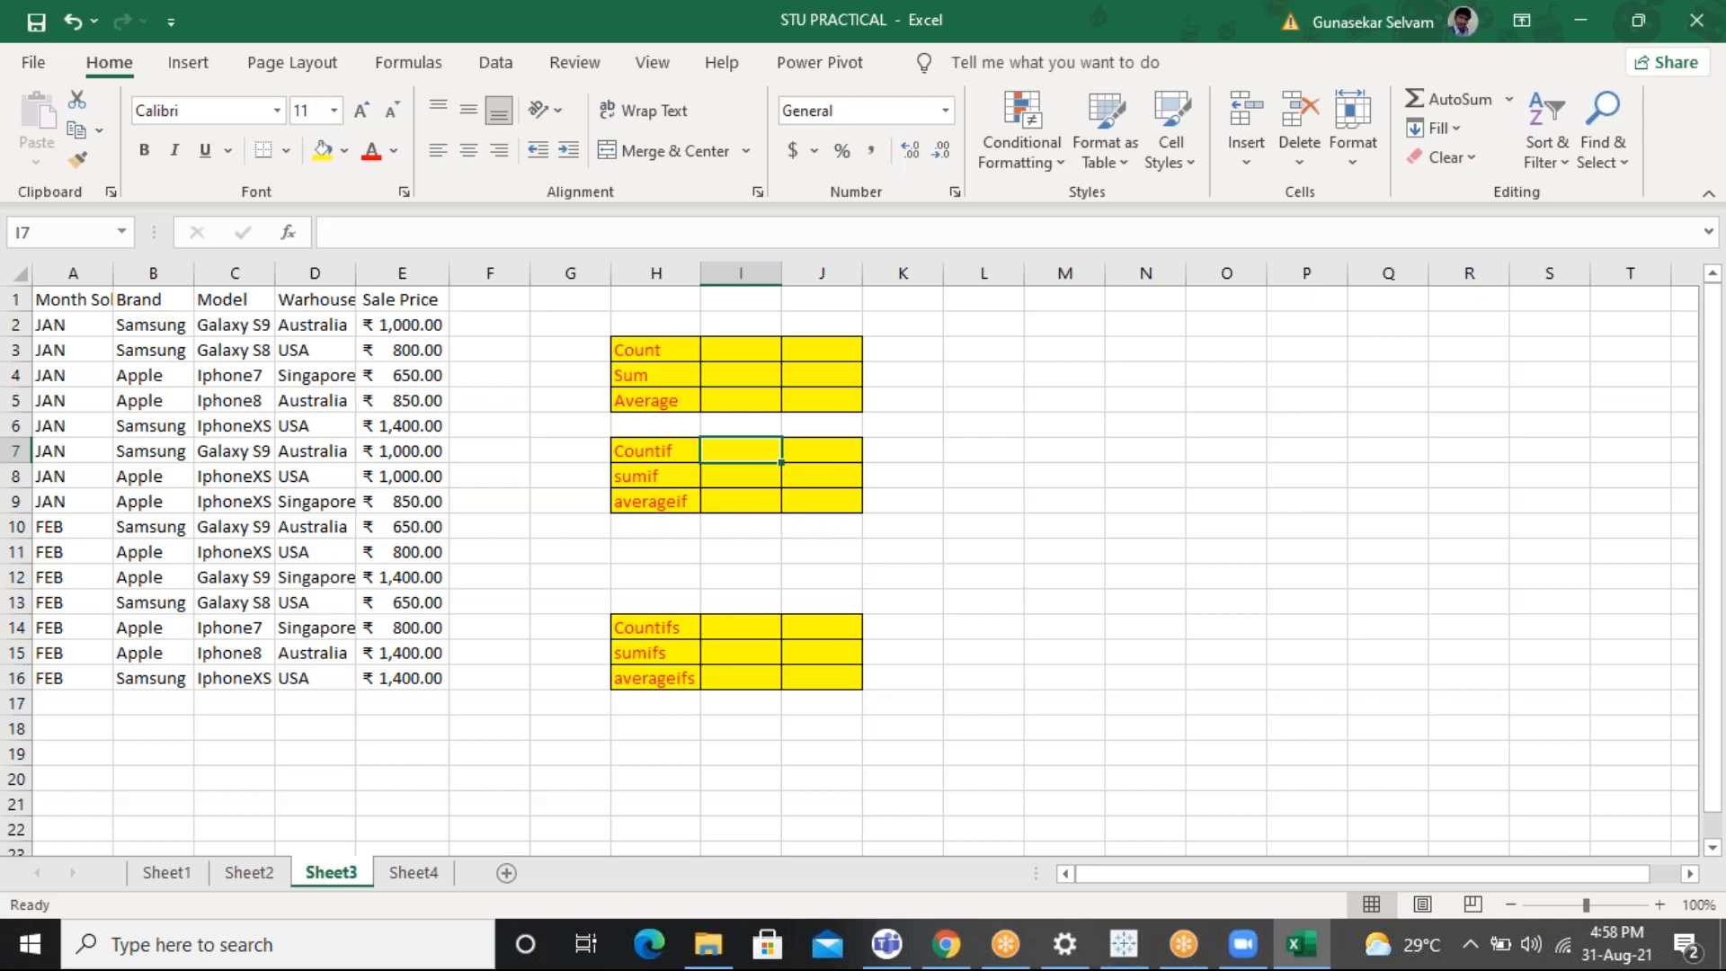
{"action": "type", "text": "=coun"}
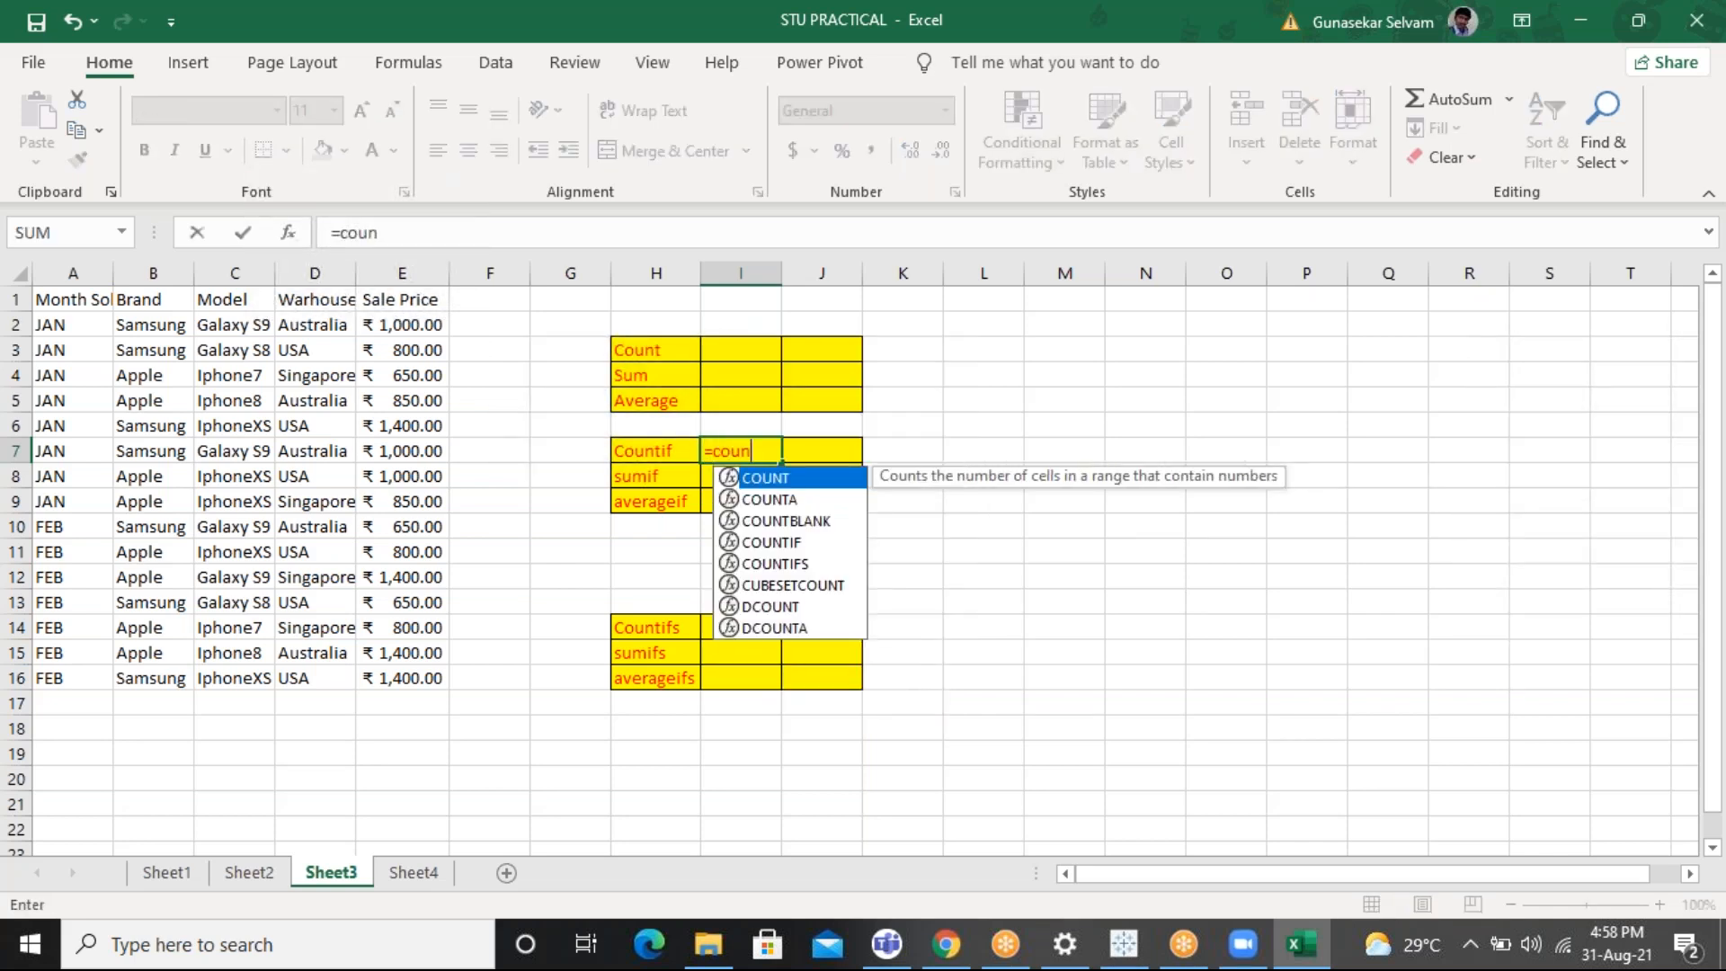
{"action": "key", "text": "Down"}
{"action": "key", "text": "Down"}
{"action": "key", "text": "Down"}
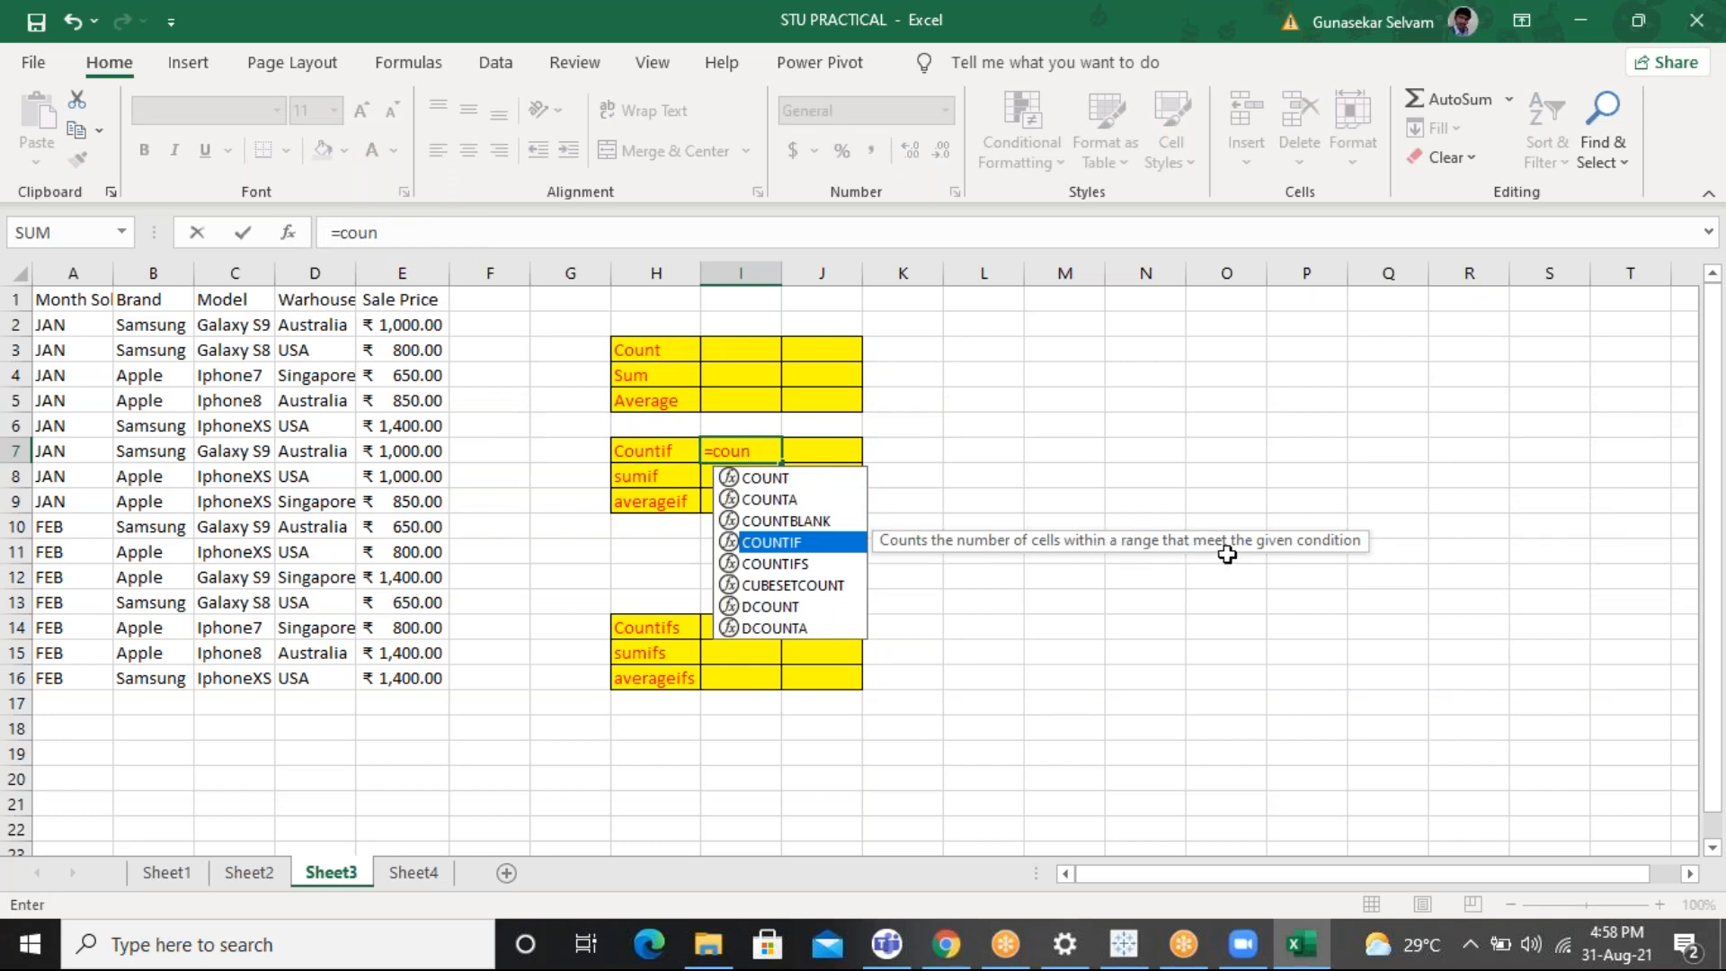
{"action": "key", "text": "Tab"}
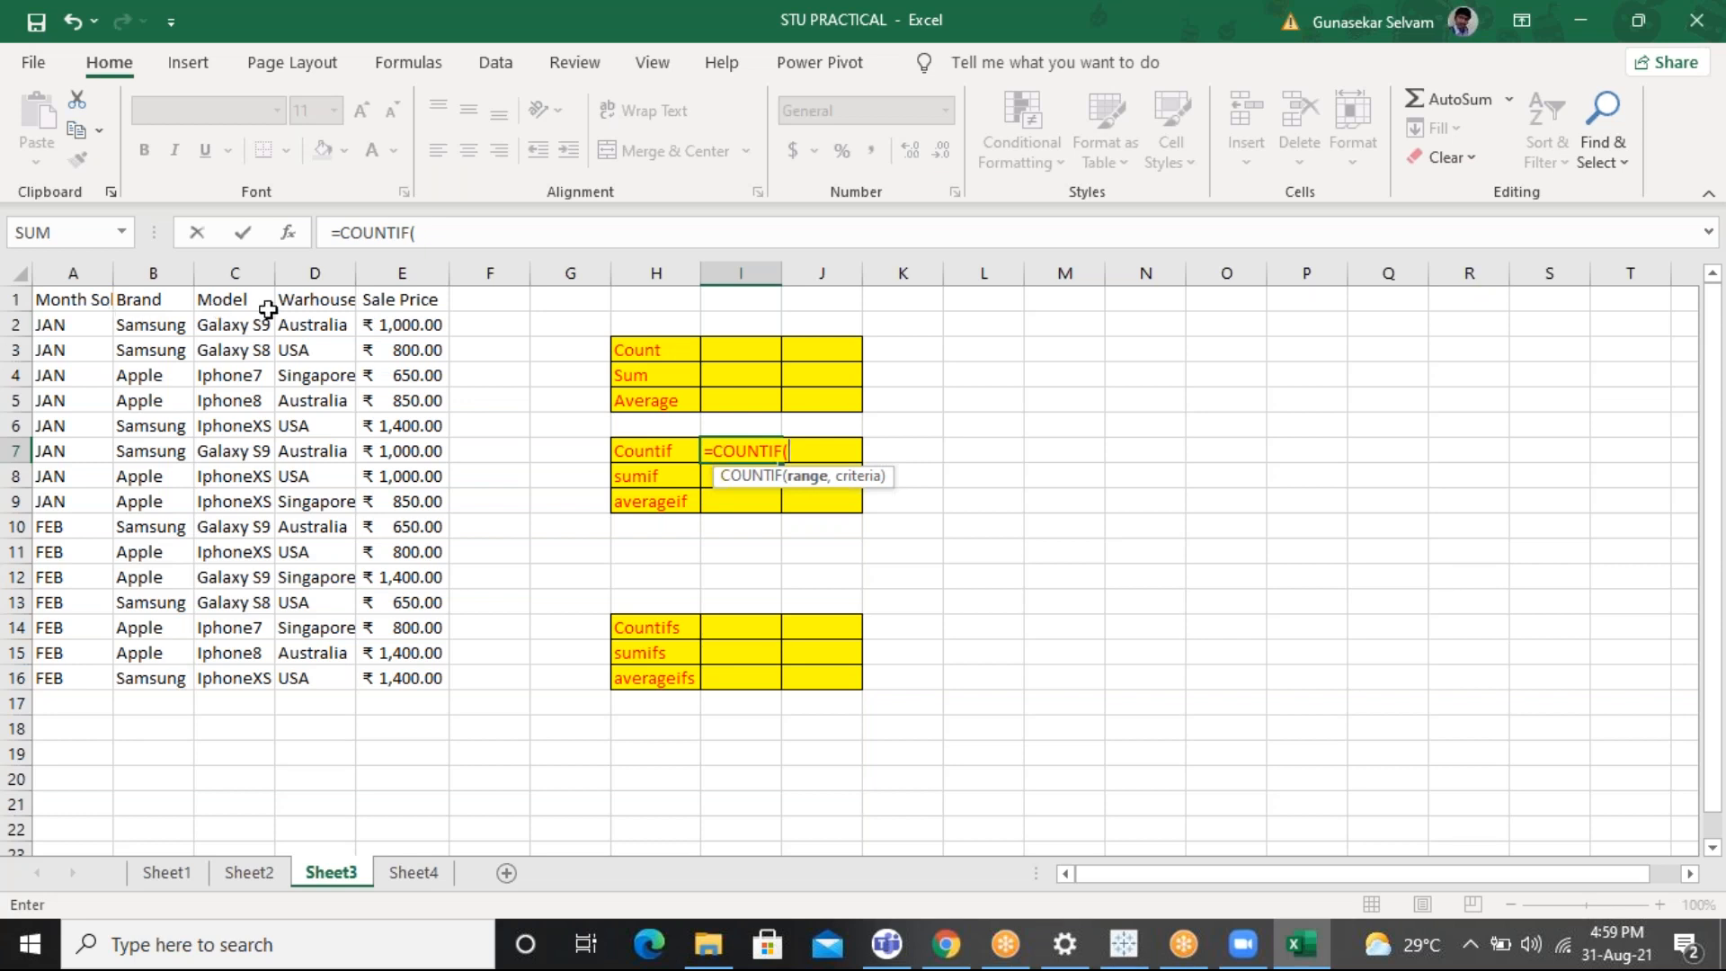
{"action": "left_click", "coordinate": [304, 302]}
{"action": "left_click_drag", "start_coordinate": [307, 328], "coordinate": [296, 675]}
{"action": "type", "text": ","}
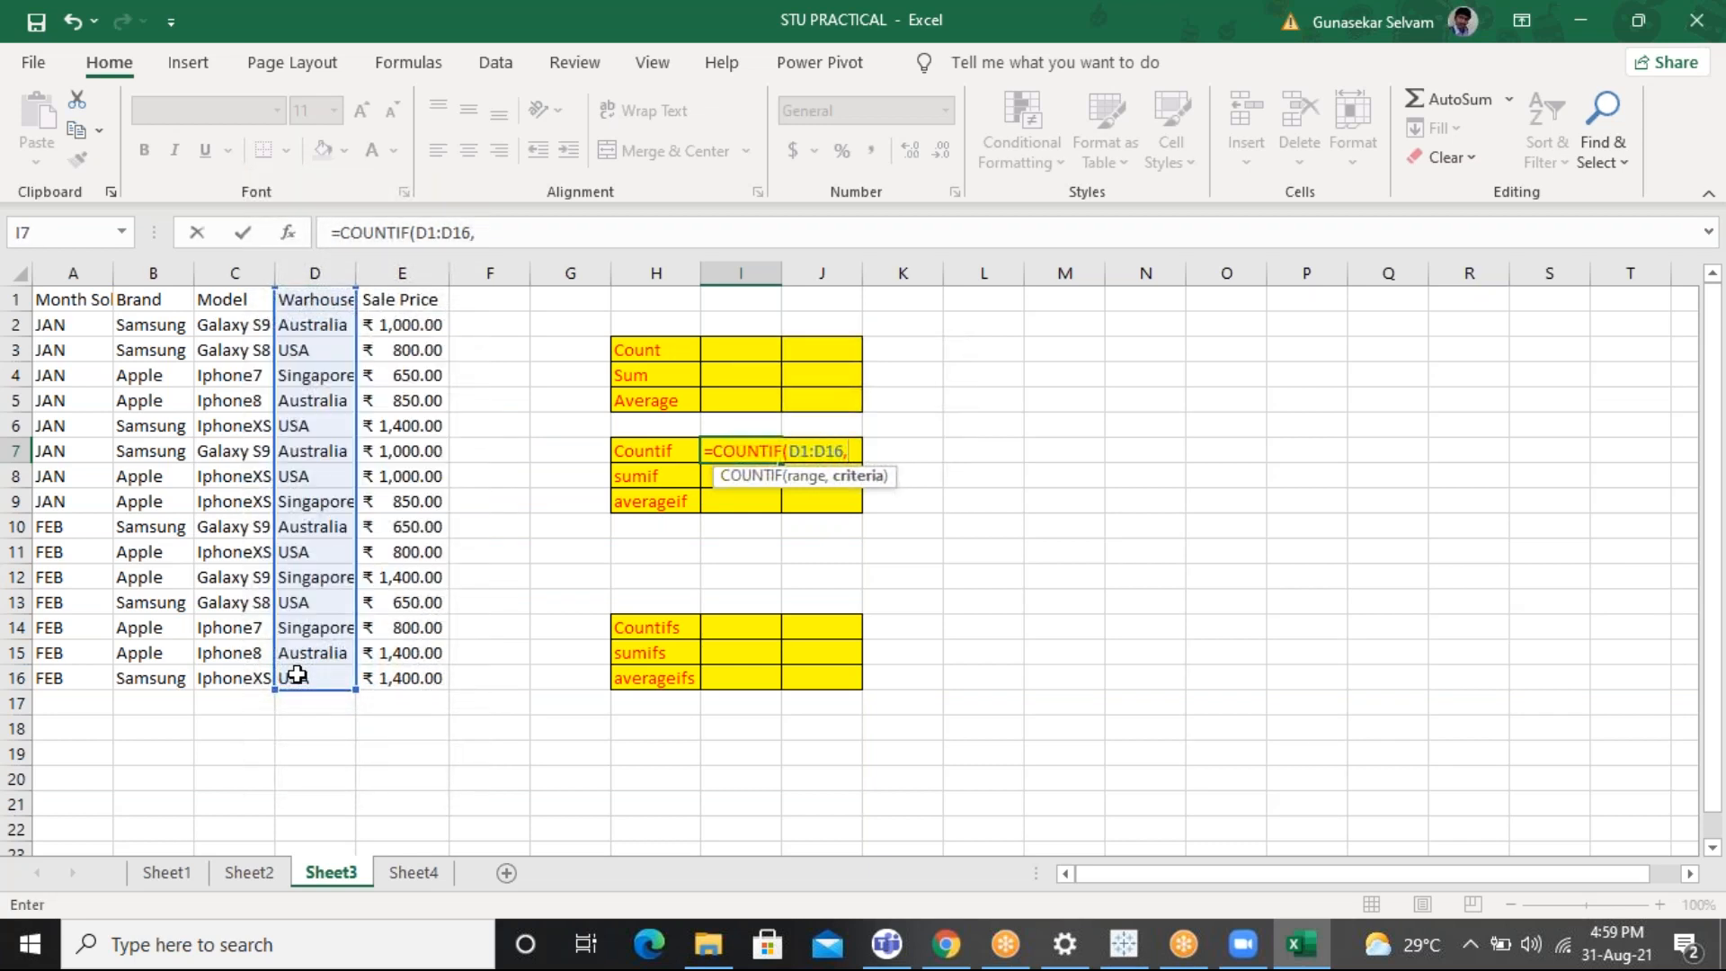
{"action": "type", "text": "\""}
{"action": "type", "text": "U"}
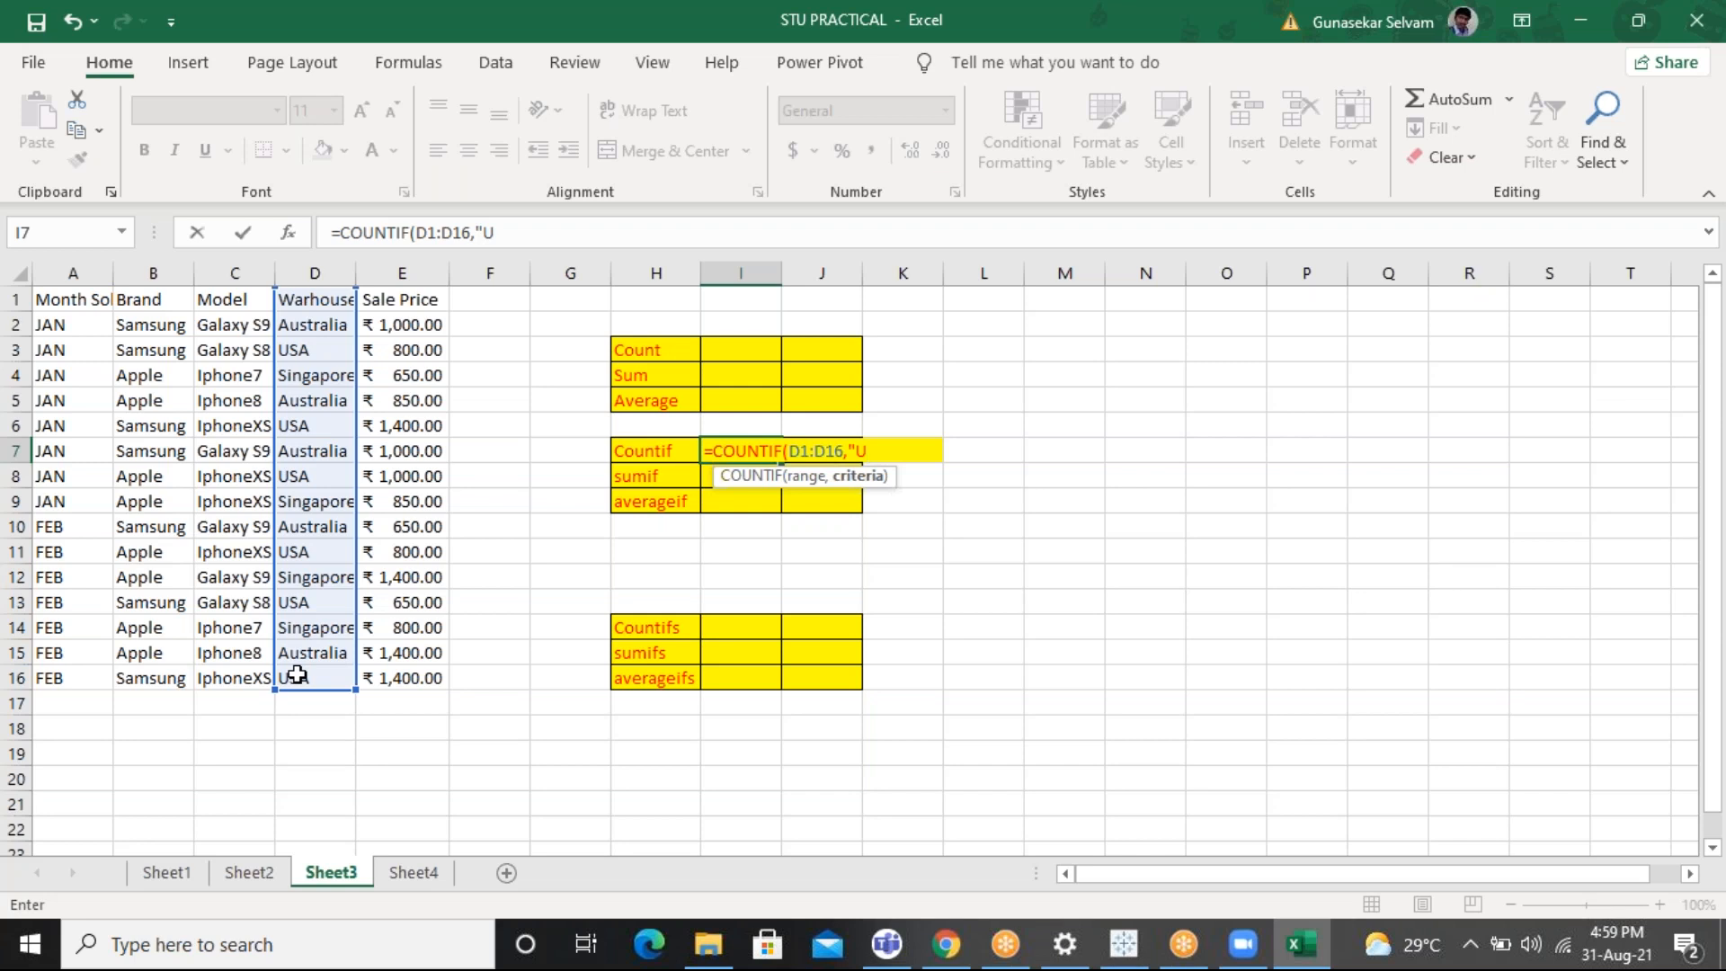
{"action": "type", "text": "SA\")"}
{"action": "key", "text": "Return"}
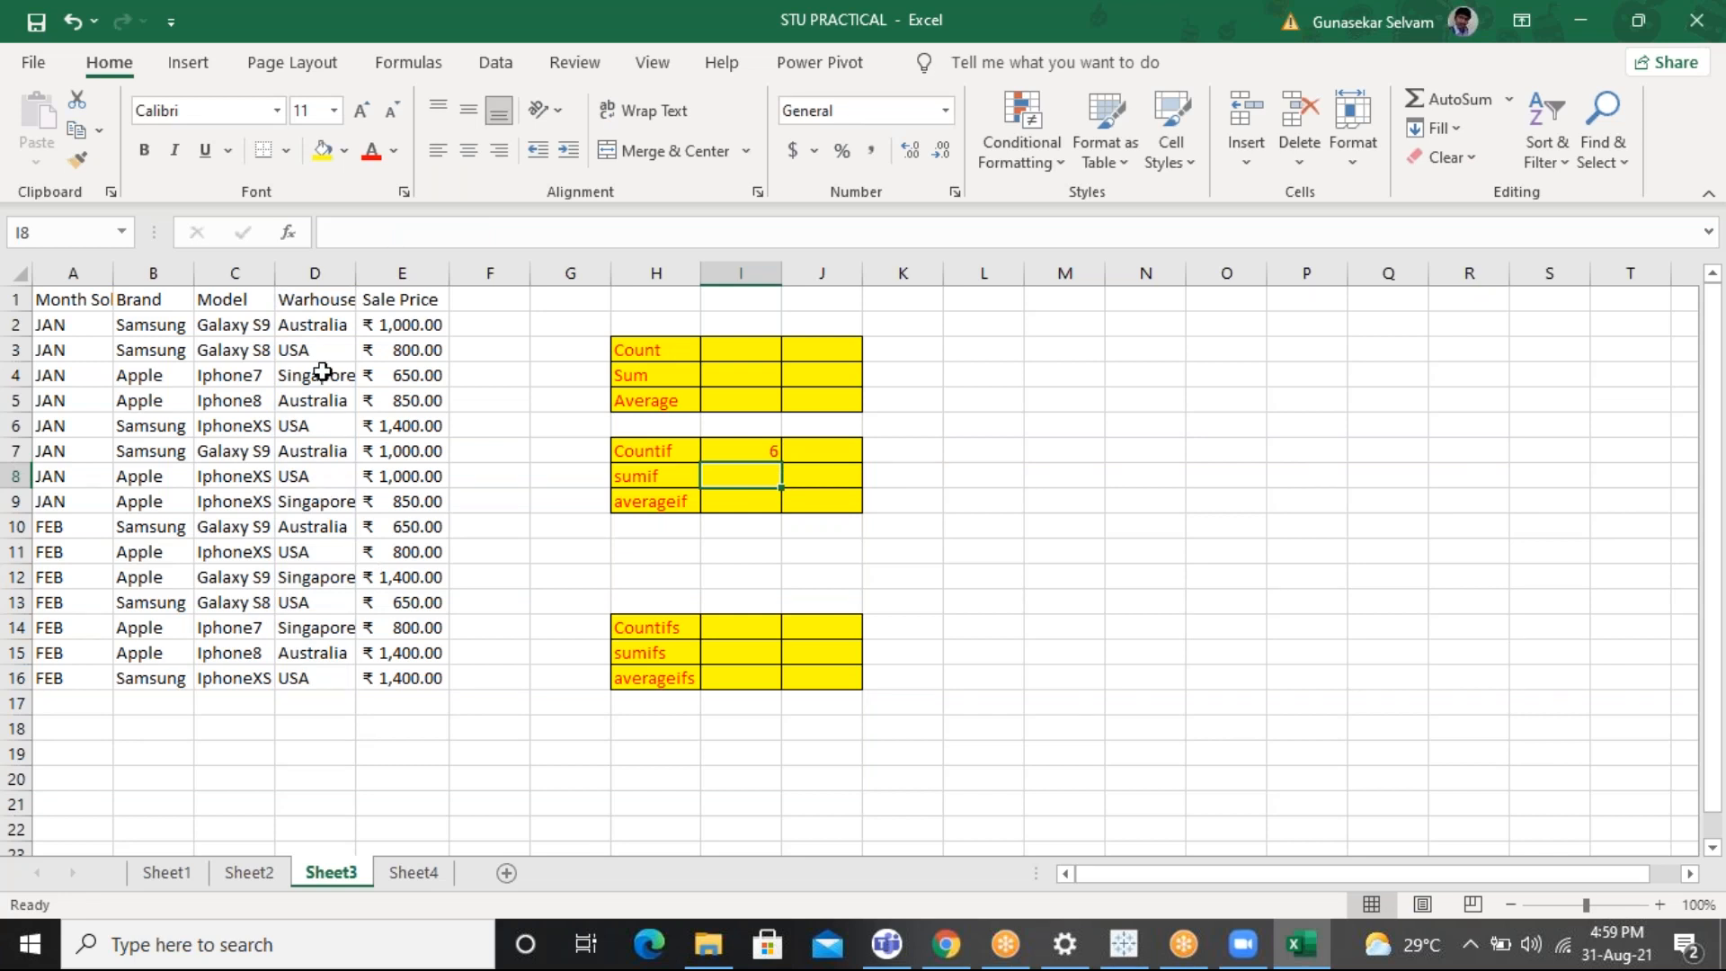
Total the sale prices of the USA warehouse in I8 with =SUMIF(D1:D16,"USA",E1:E16)
{"action": "left_click", "coordinate": [320, 322]}
{"action": "left_click_drag", "start_coordinate": [319, 322], "coordinate": [329, 632]}
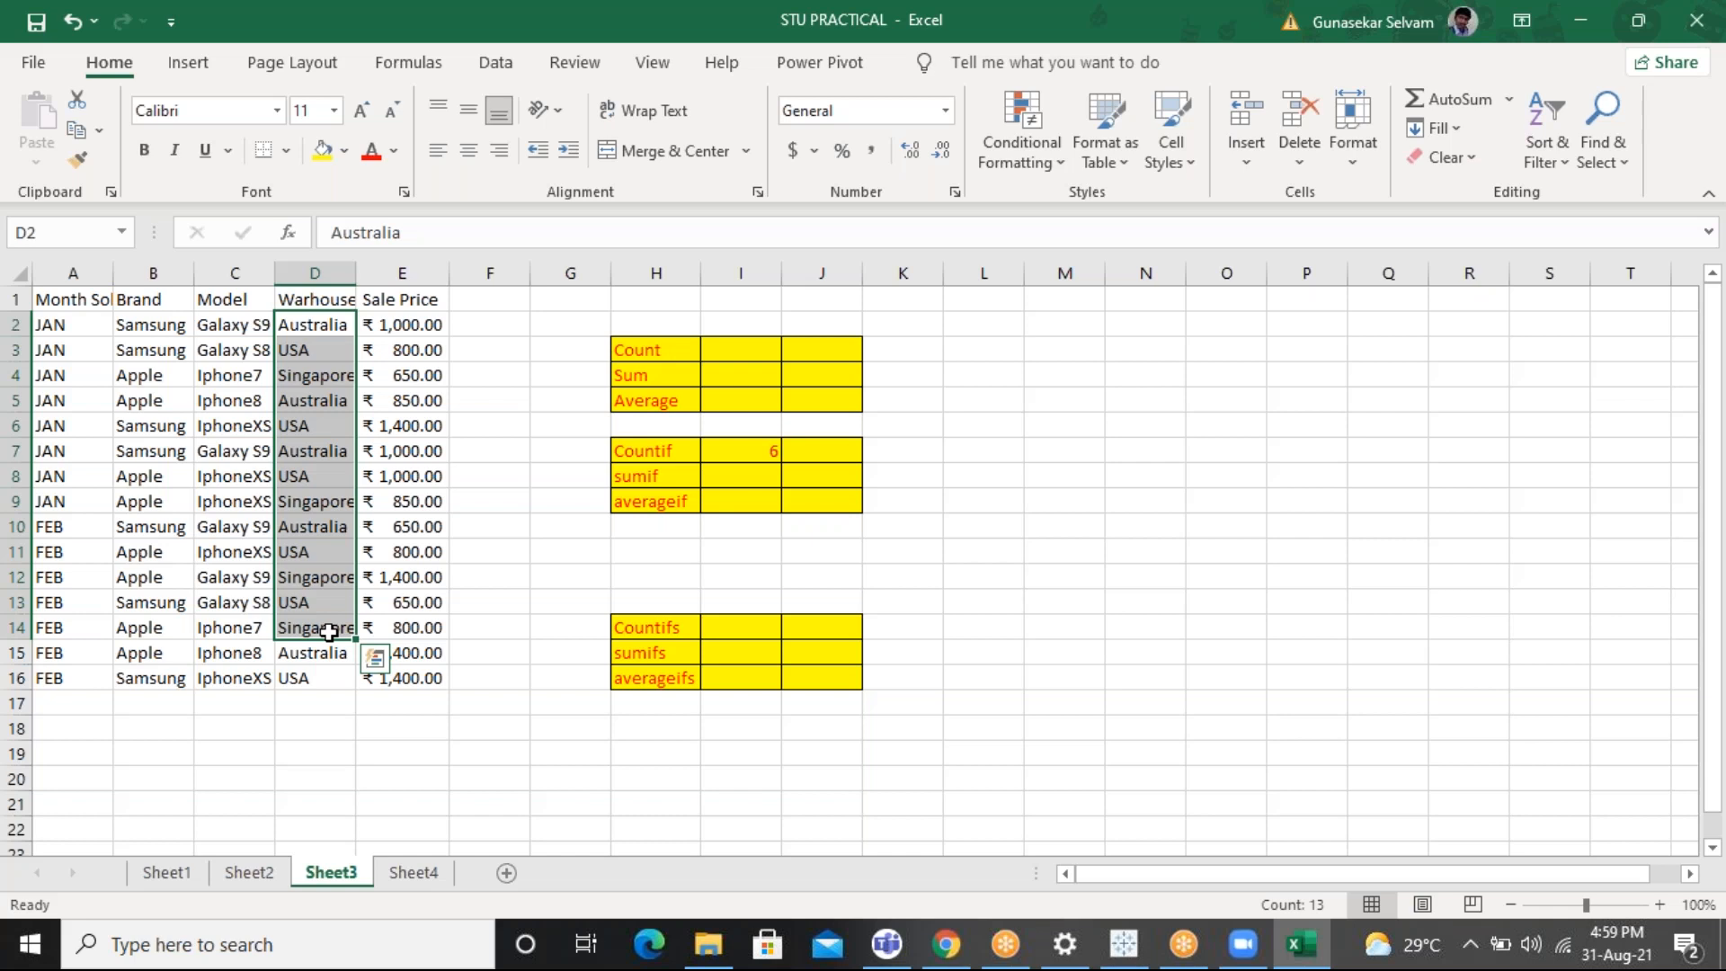
{"action": "left_click", "coordinate": [746, 470]}
{"action": "type", "text": "=su"}
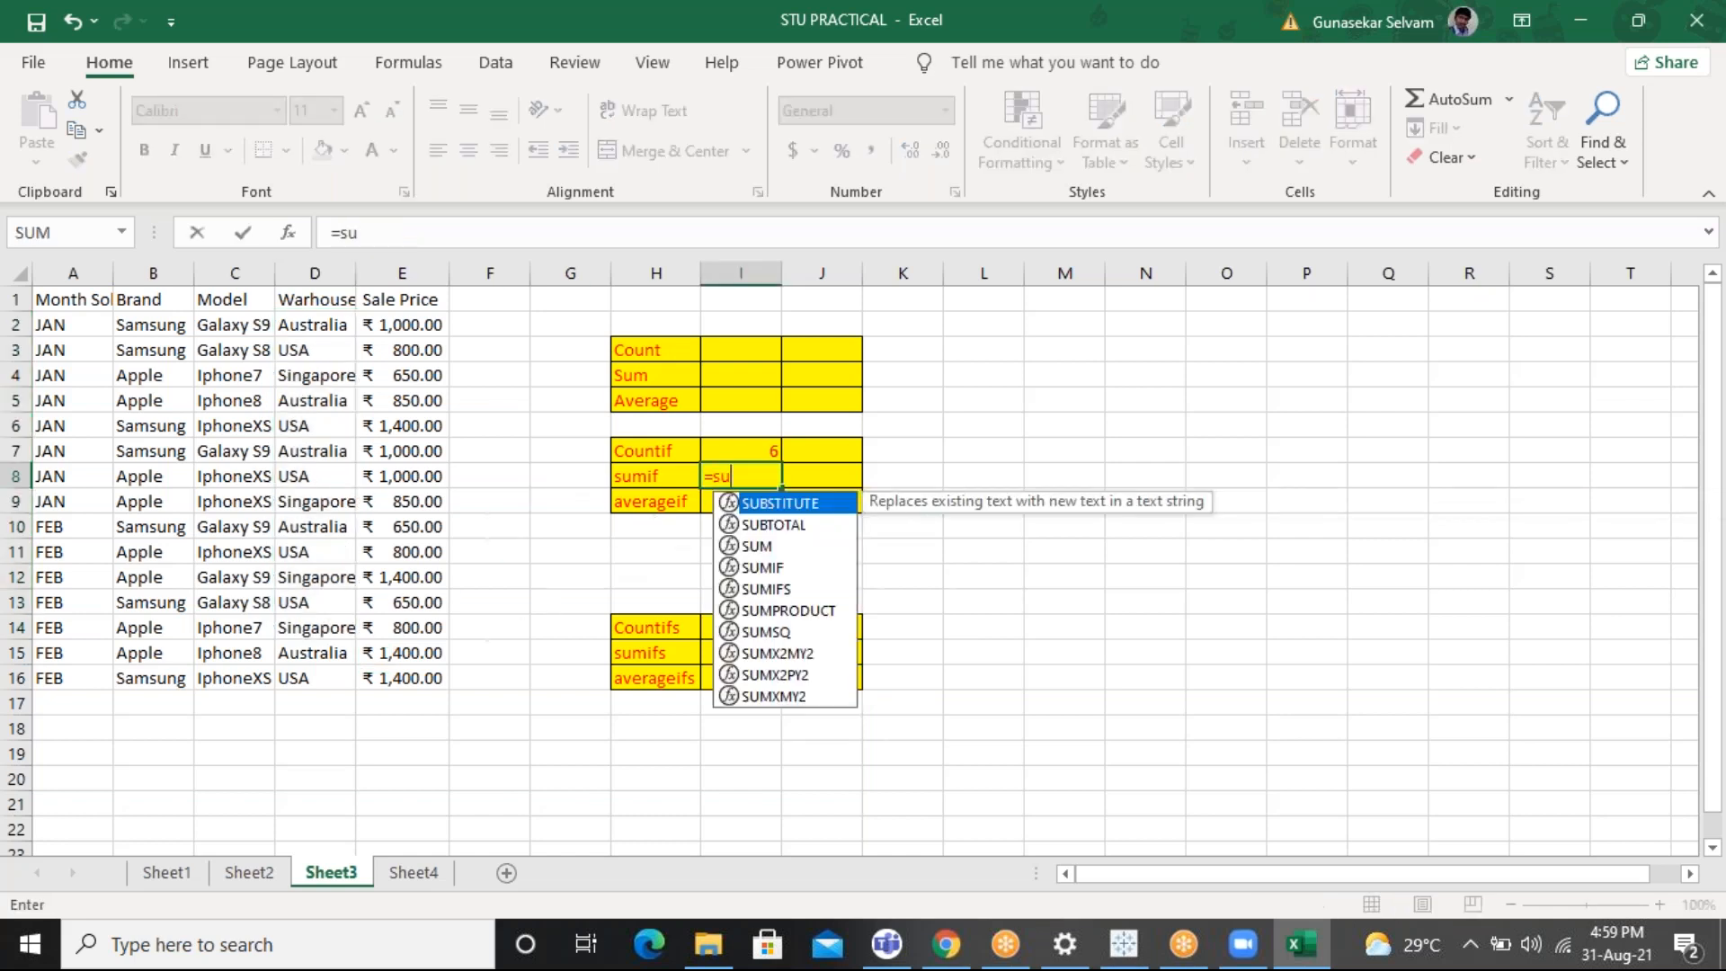
{"action": "type", "text": "mif"}
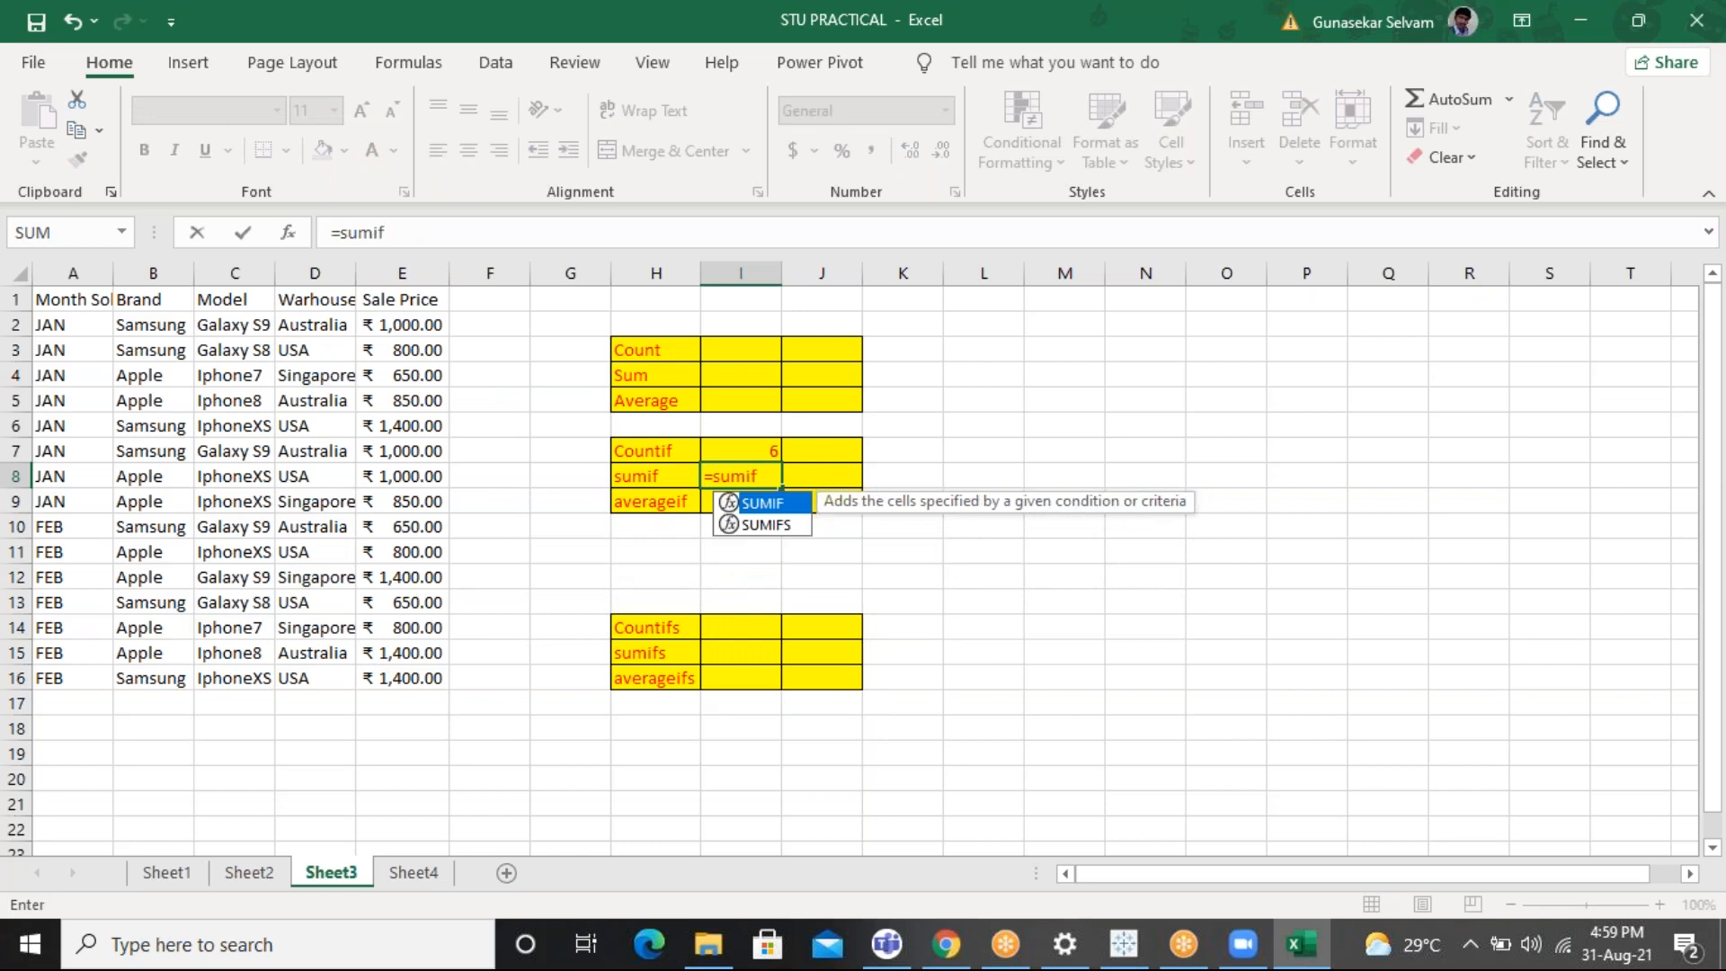
{"action": "key", "text": "Tab"}
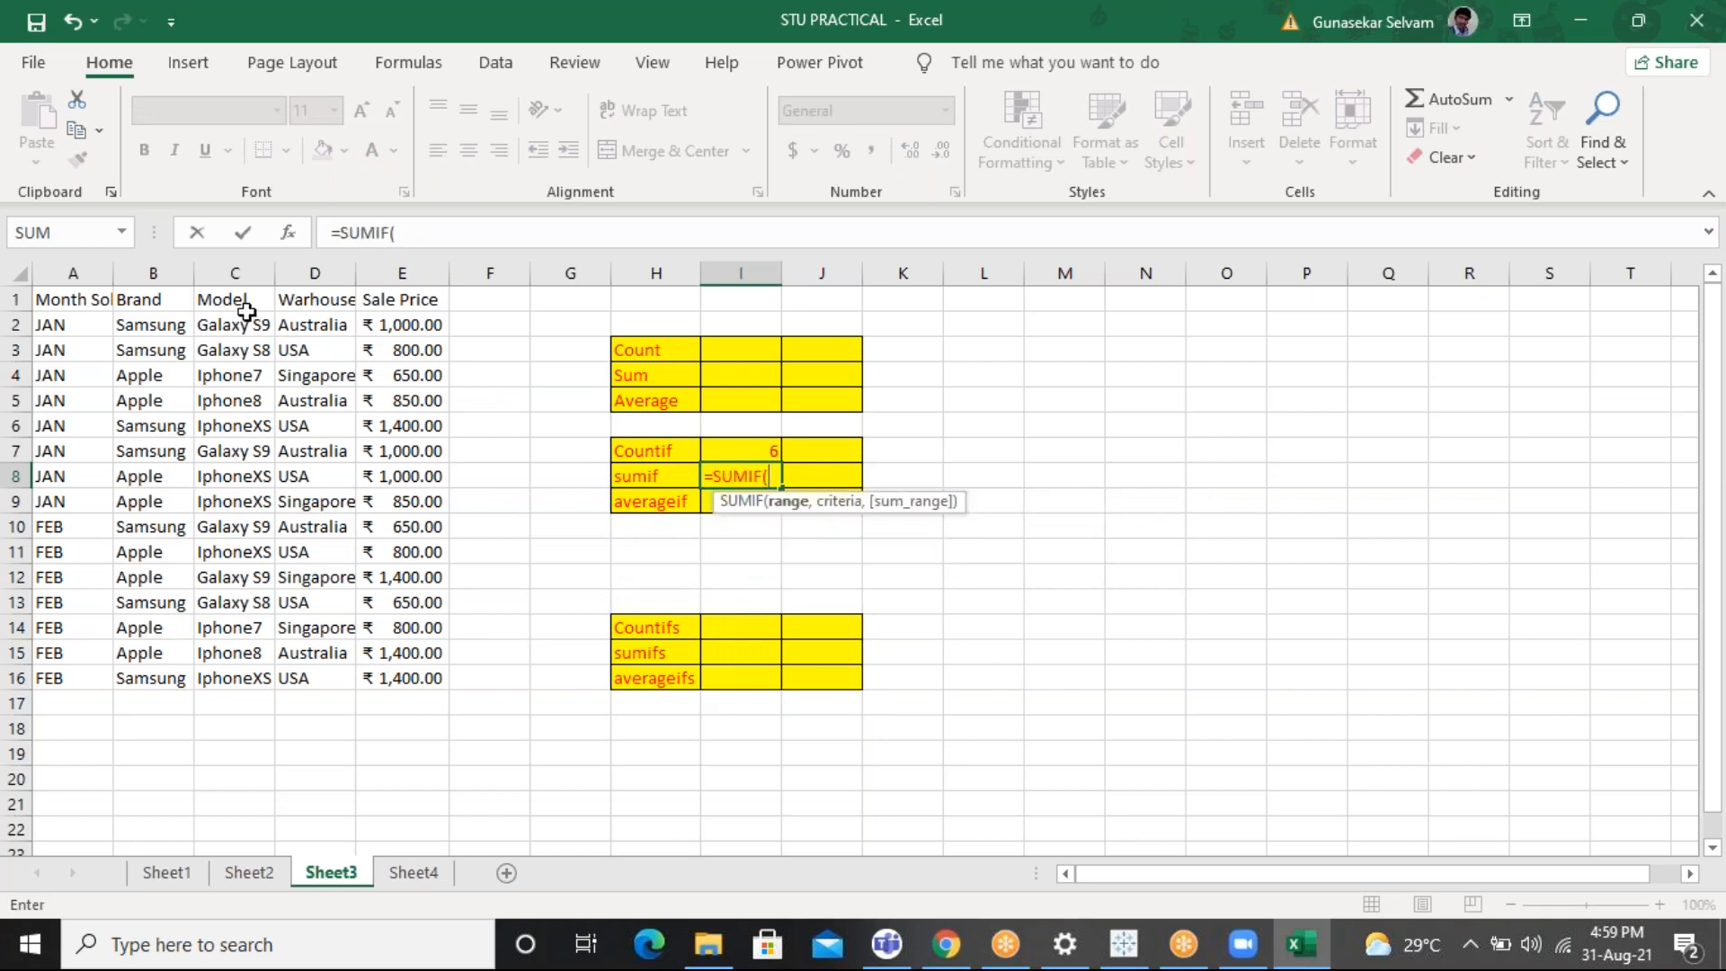
{"action": "left_click_drag", "start_coordinate": [289, 296], "coordinate": [307, 674]}
{"action": "type", "text": ",\"US"}
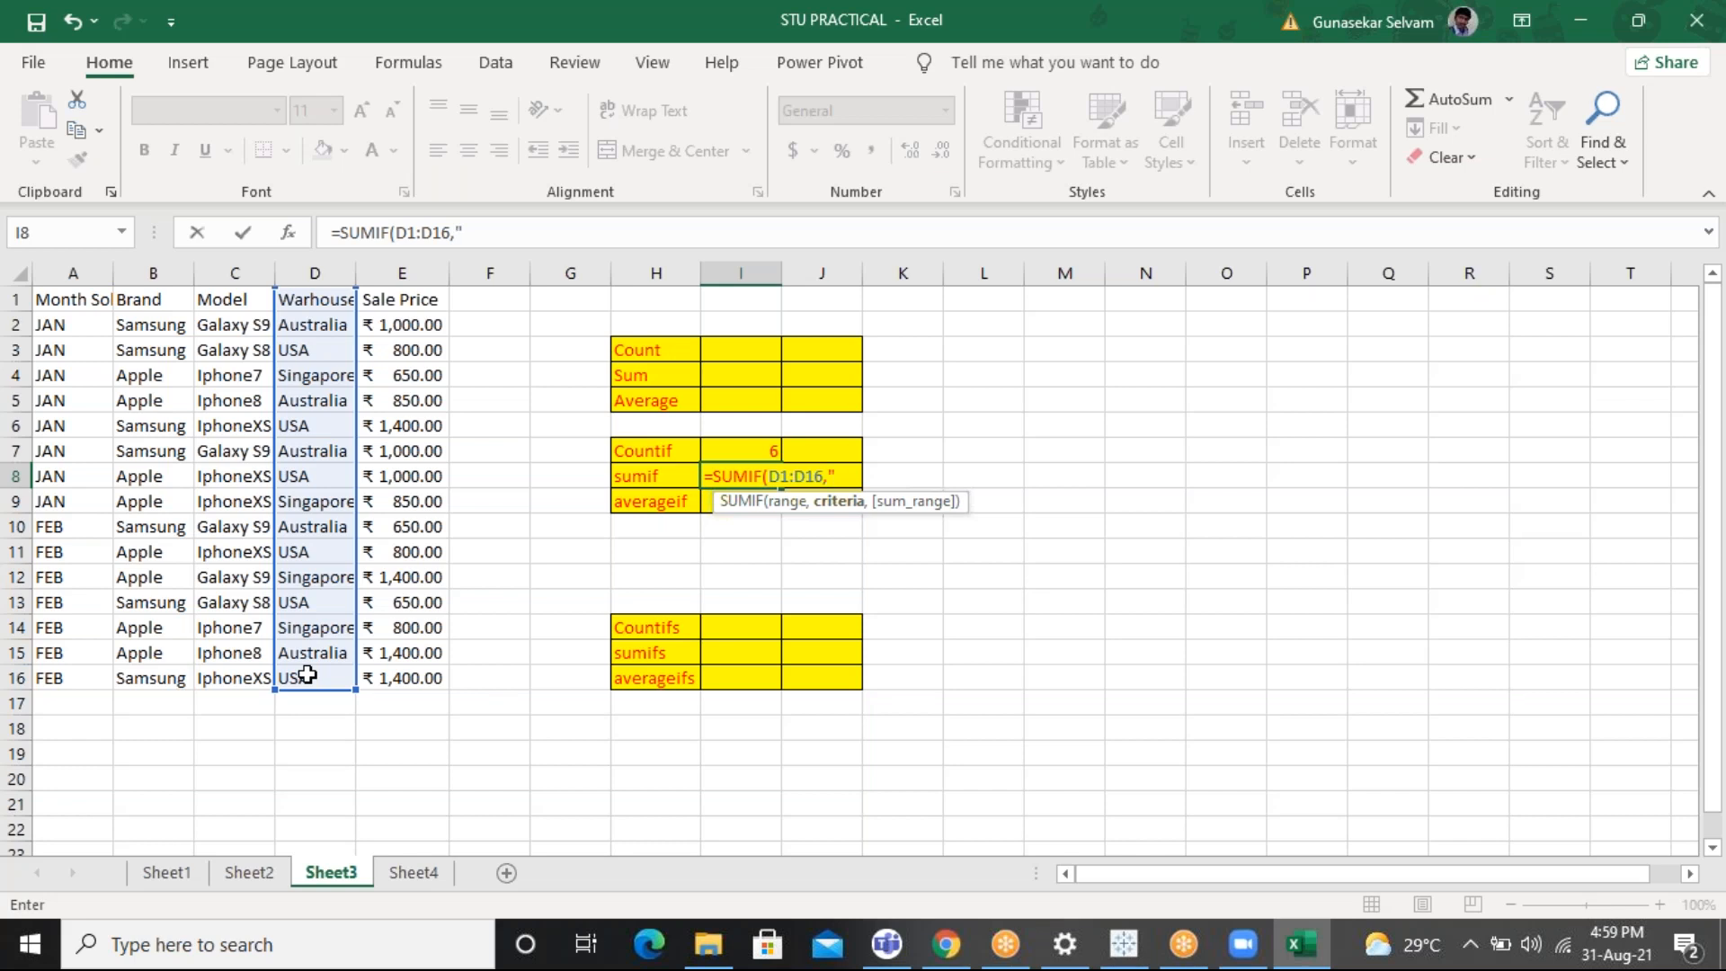
{"action": "type", "text": "A\","}
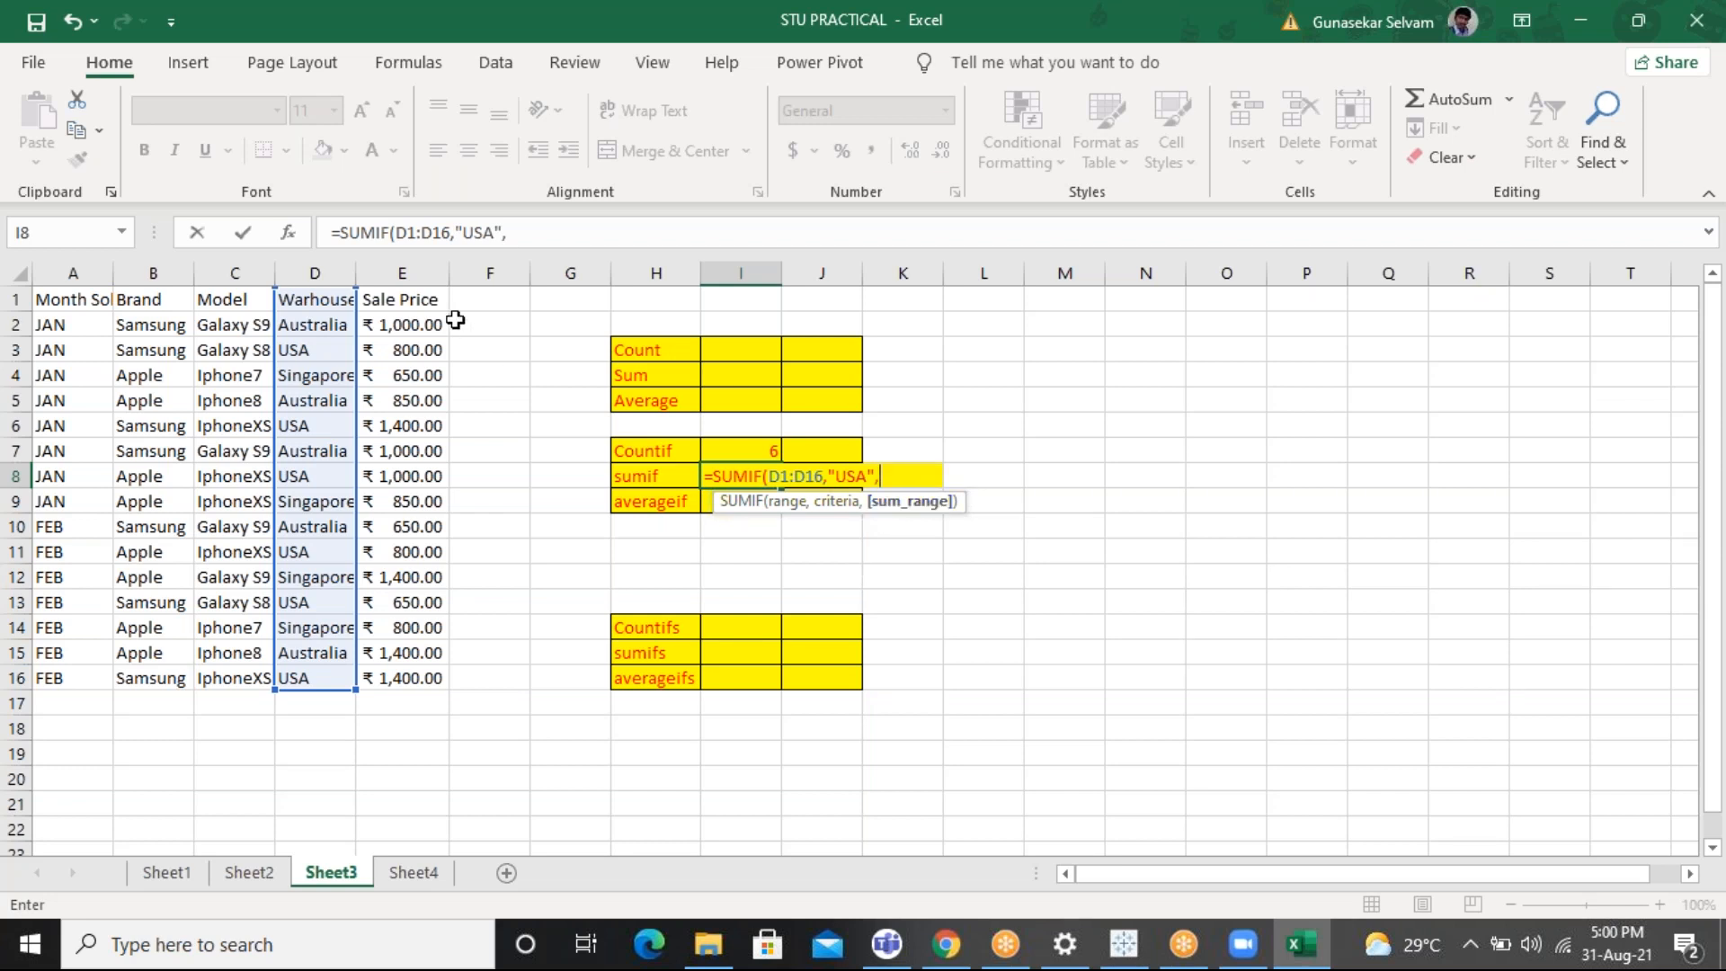
{"action": "left_click_drag", "start_coordinate": [424, 302], "coordinate": [402, 687]}
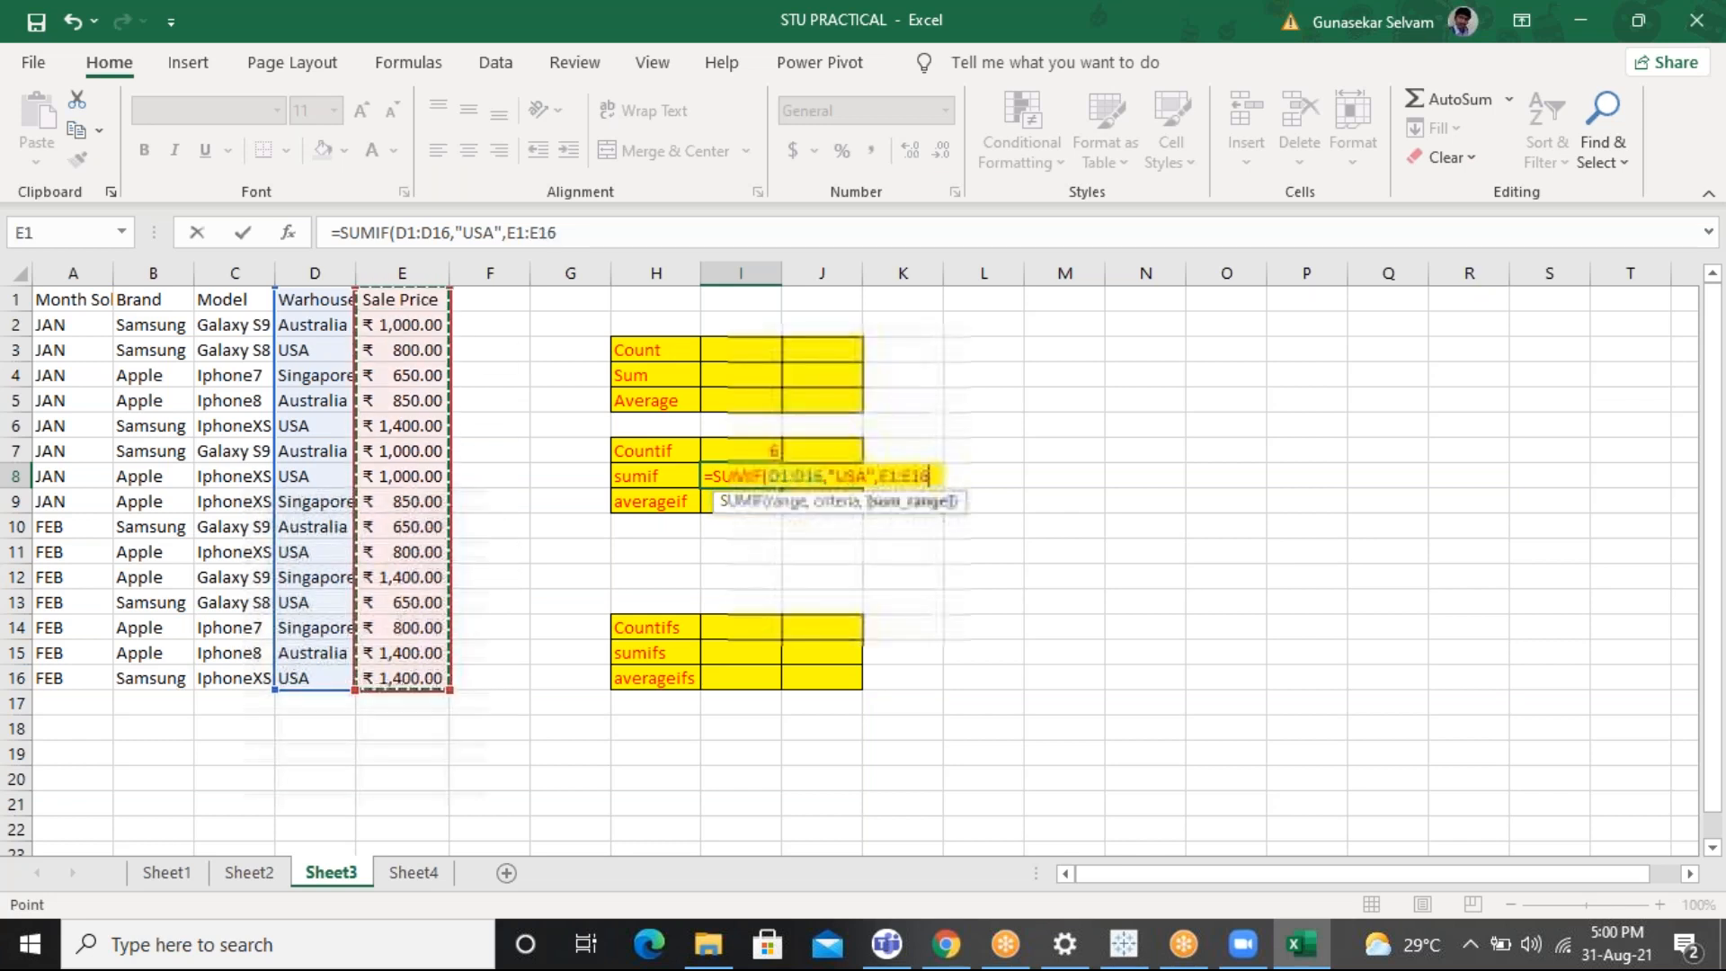
{"action": "type", "text": ")"}
{"action": "key", "text": "Return"}
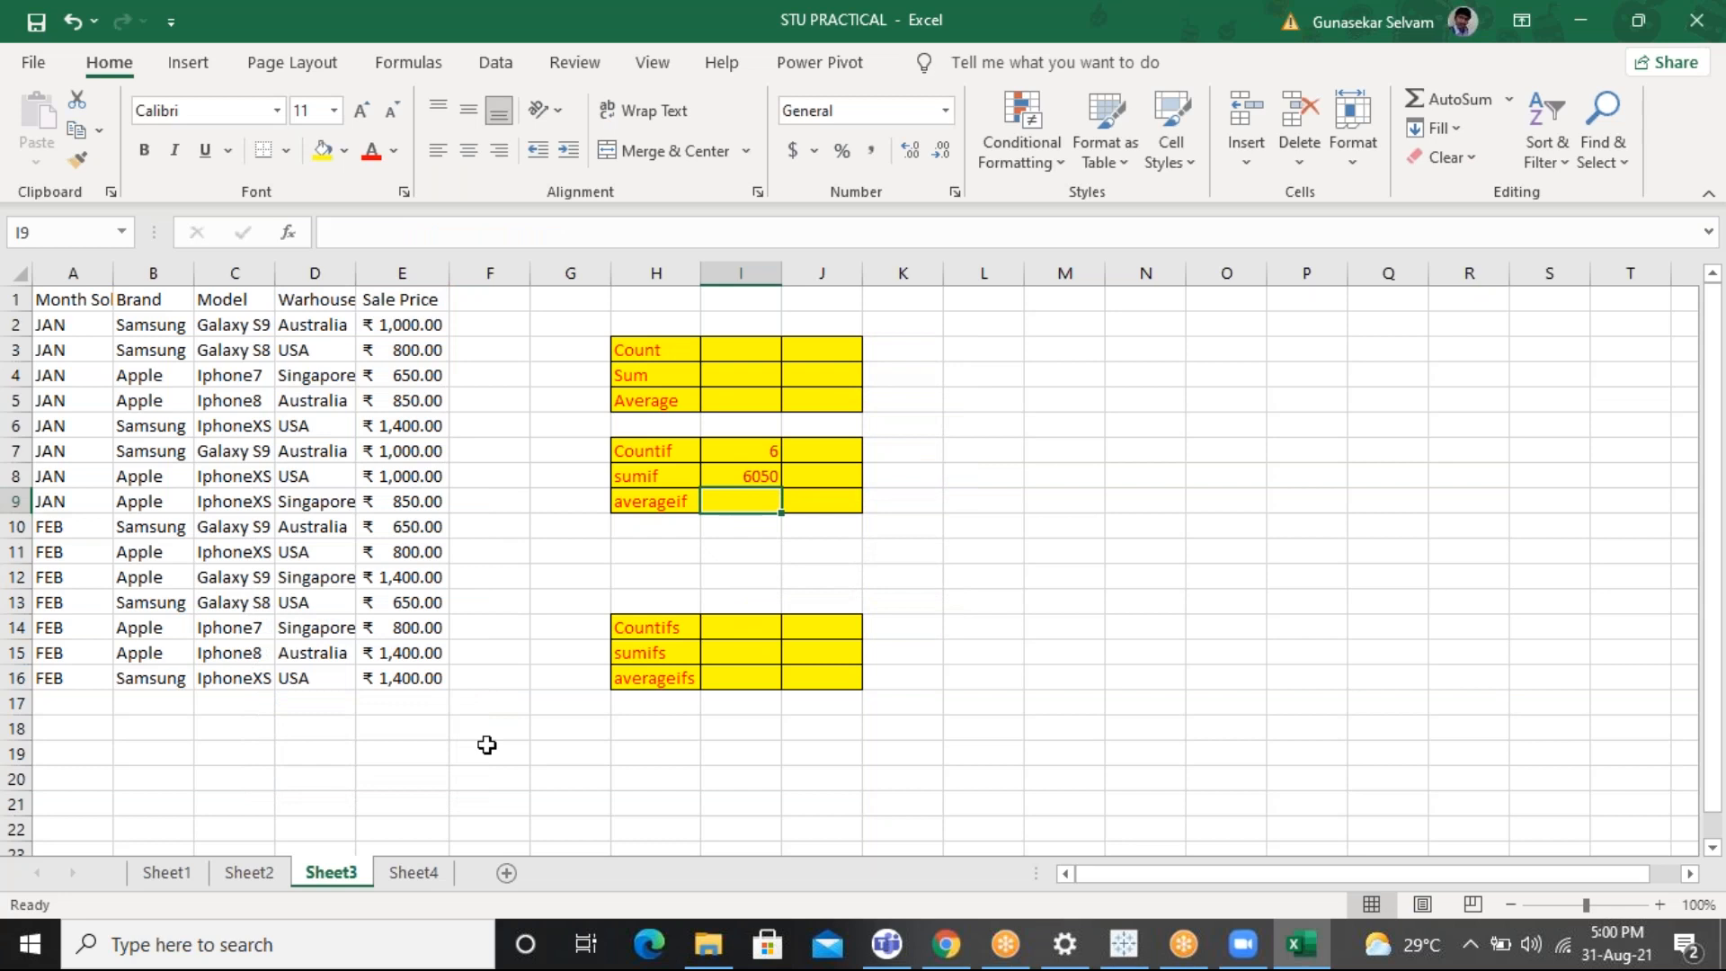
Average the sale prices of the USA warehouse in I9 with =AVERAGEIF(D1:D16,"USA",E1:E16)
{"action": "type", "text": "=aver"}
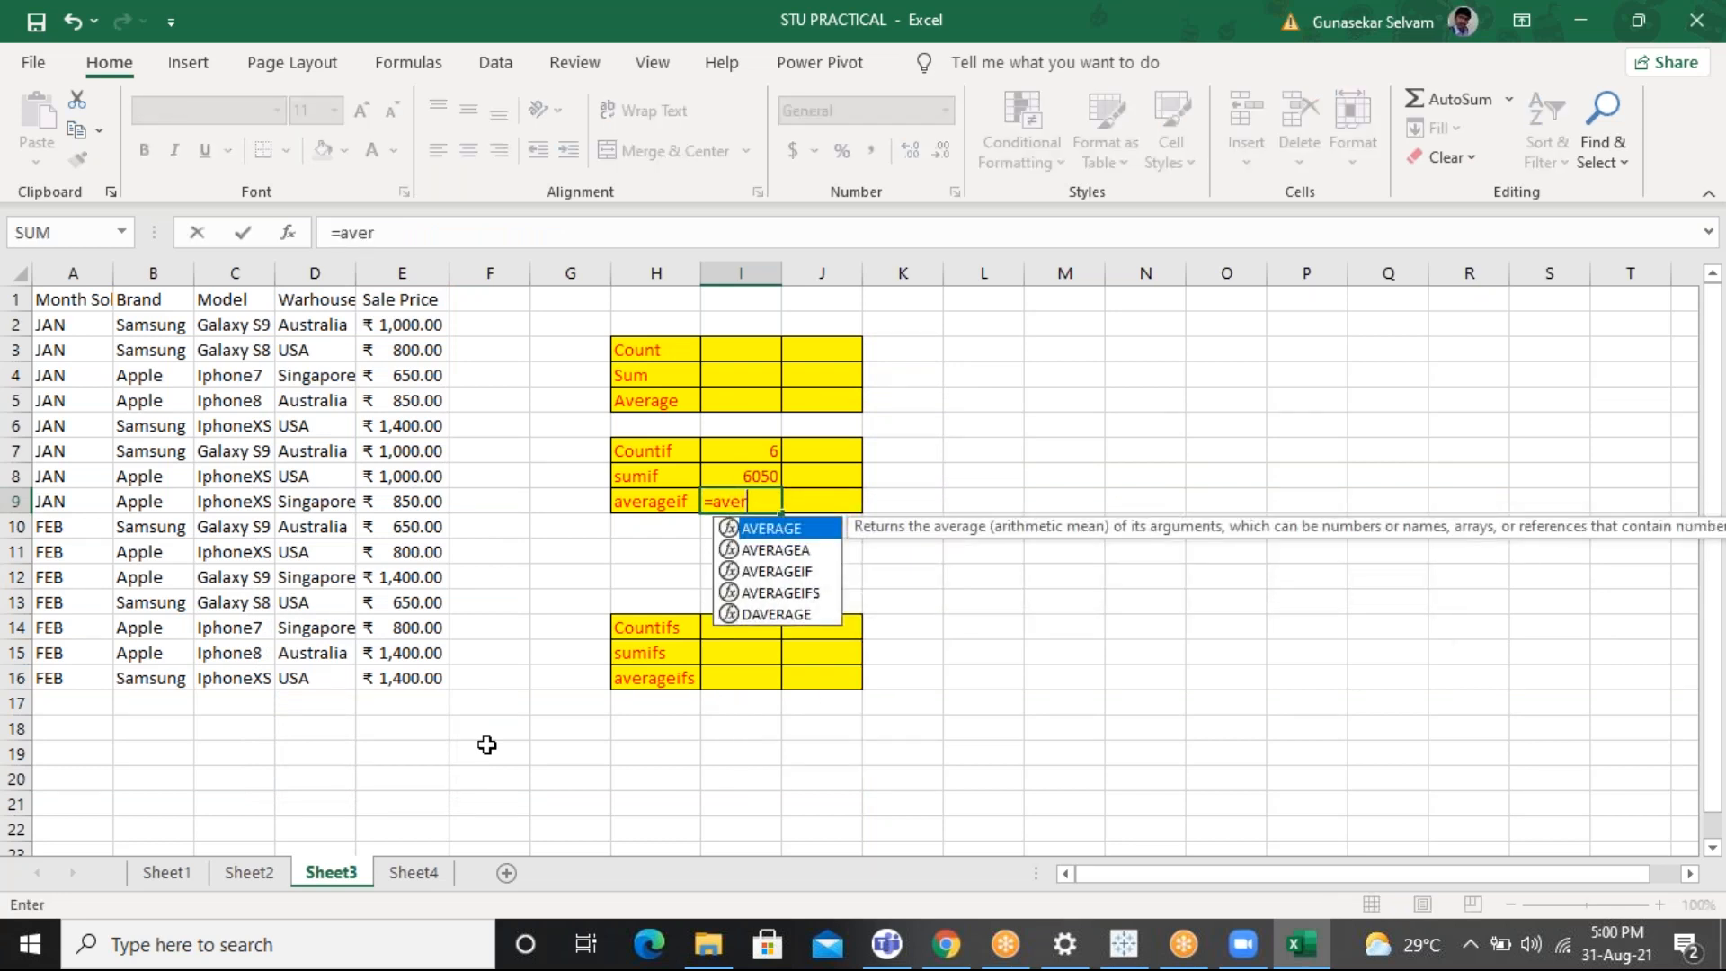
{"action": "key", "text": "Down"}
{"action": "key", "text": "Down"}
{"action": "key", "text": "Tab"}
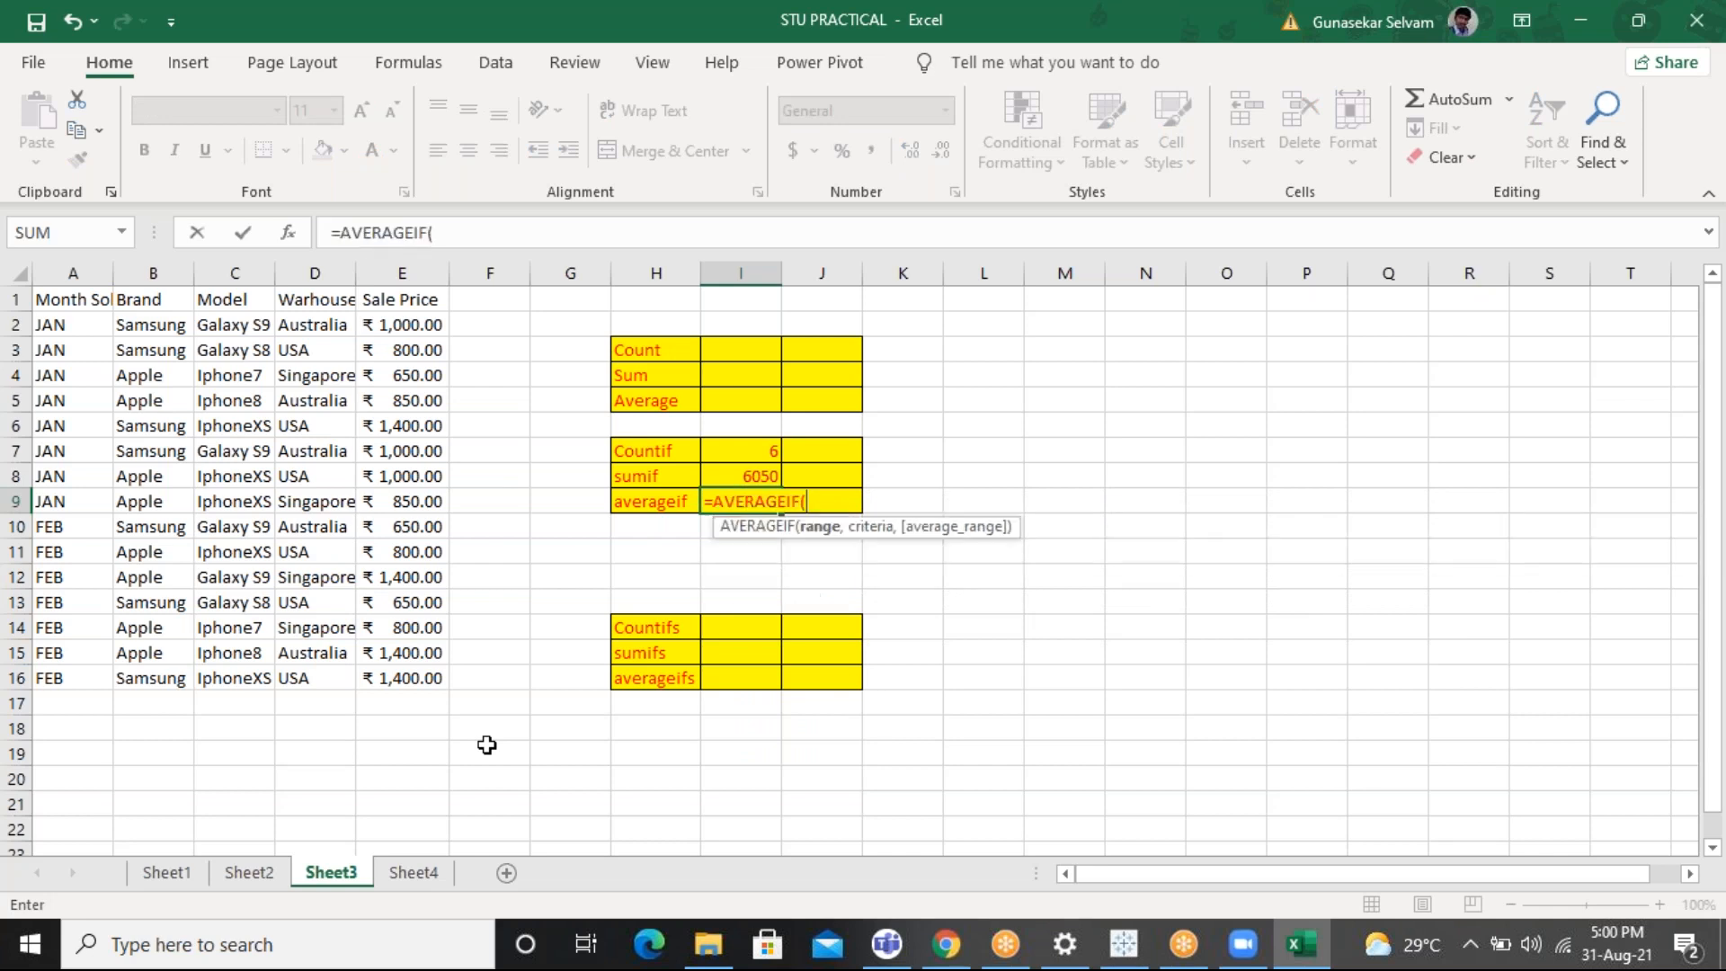
{"action": "left_click_drag", "start_coordinate": [324, 300], "coordinate": [315, 679]}
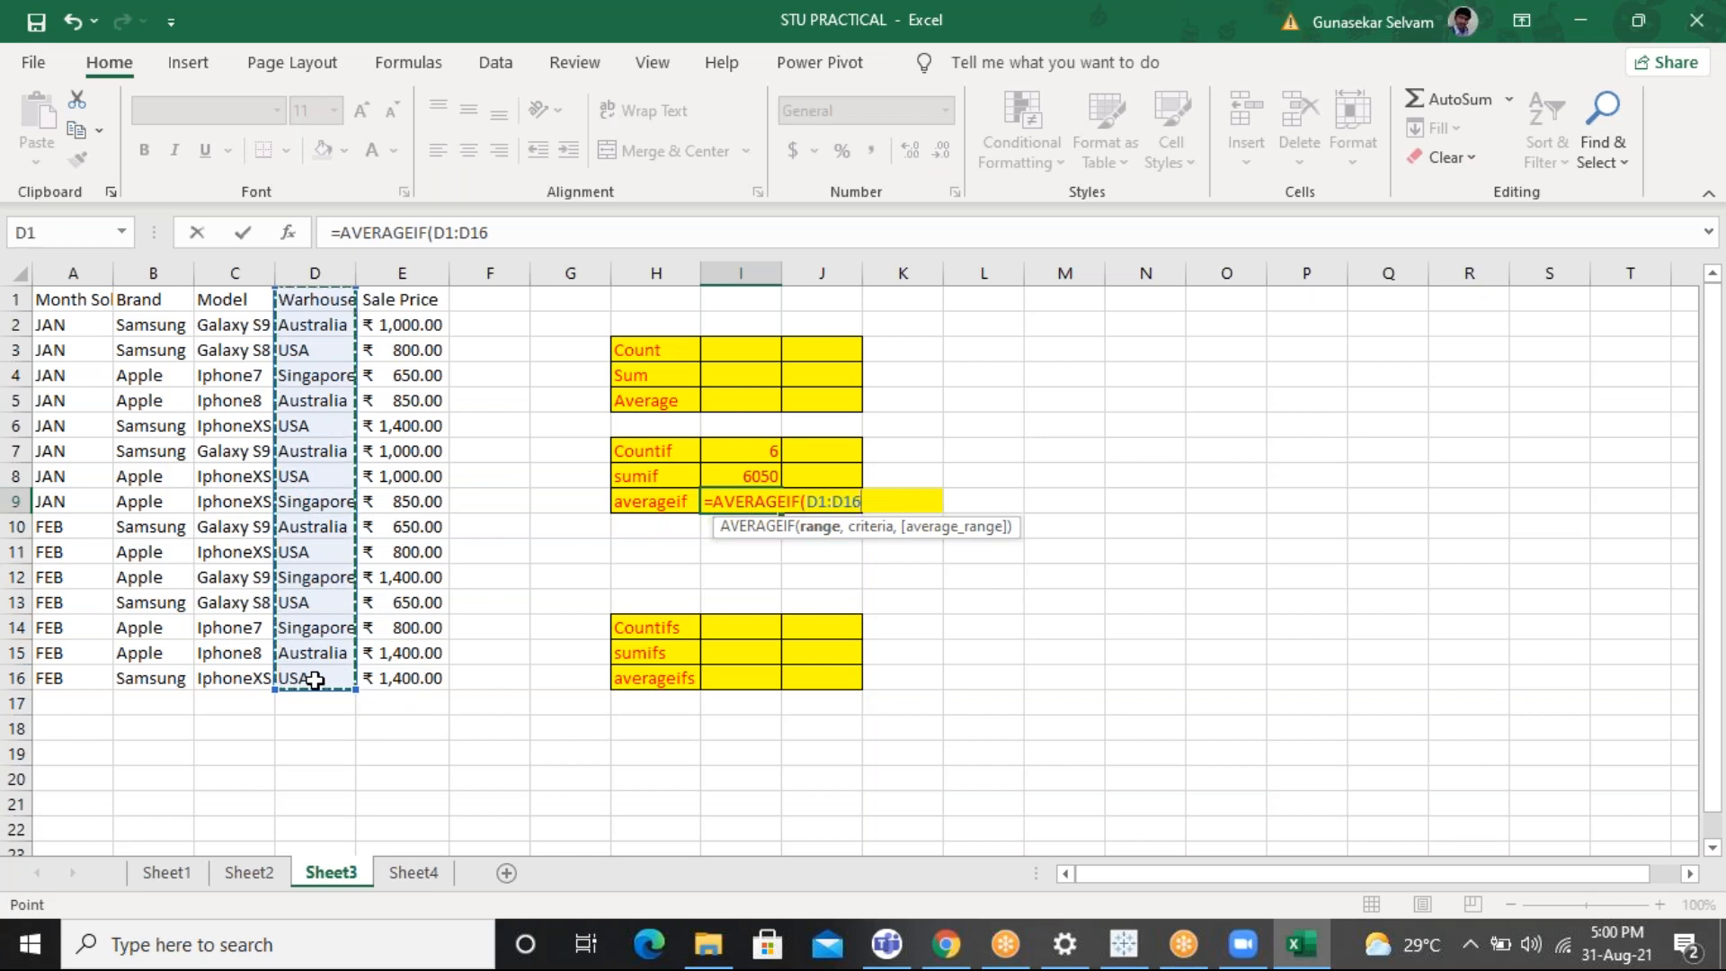
{"action": "type", "text": ","}
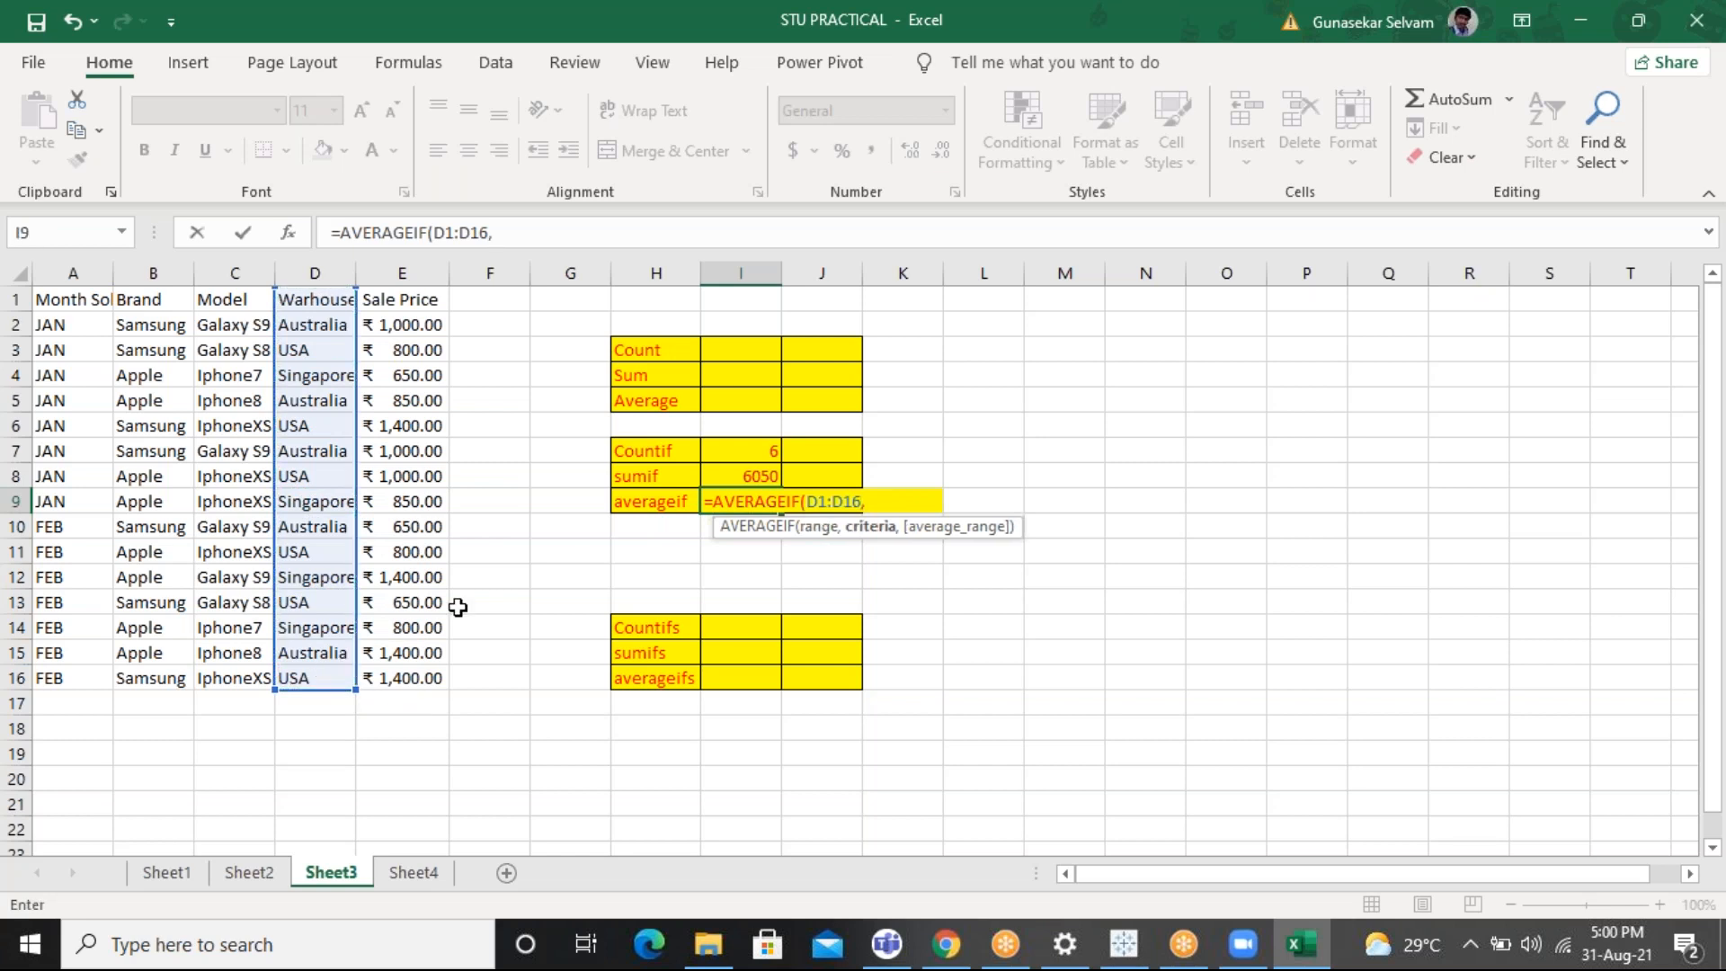
{"action": "type", "text": "\"USA\","}
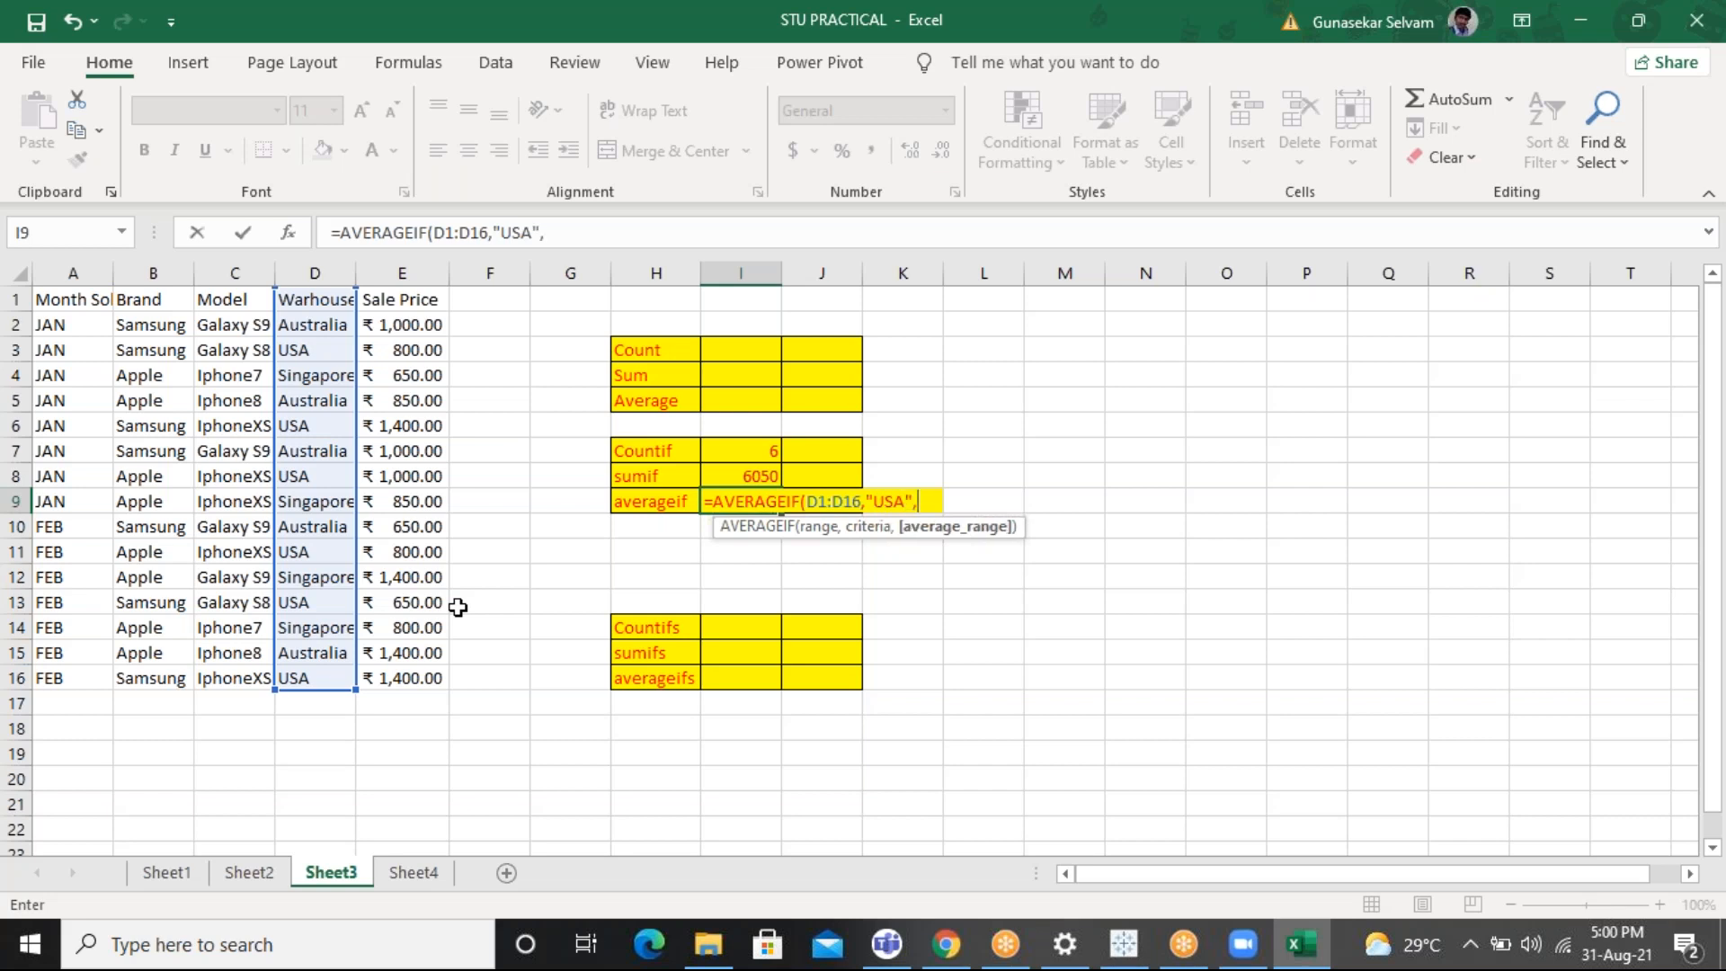
{"action": "left_click_drag", "start_coordinate": [409, 302], "coordinate": [401, 672]}
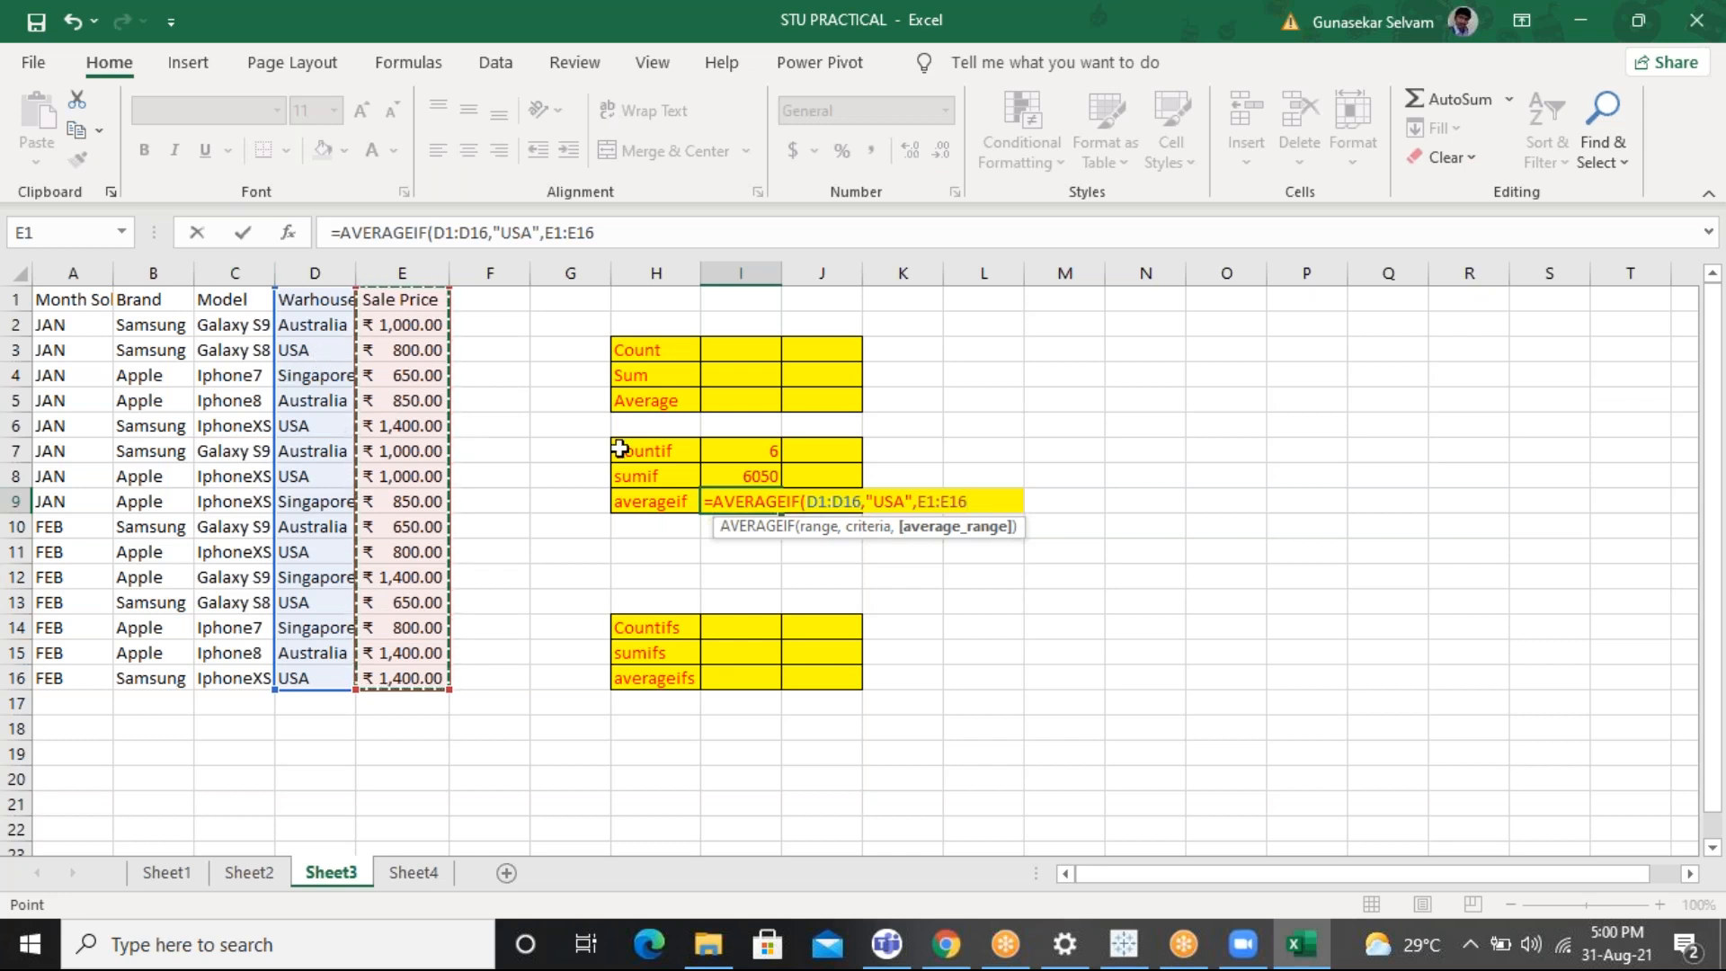
{"action": "type", "text": ")"}
{"action": "key", "text": "Return"}
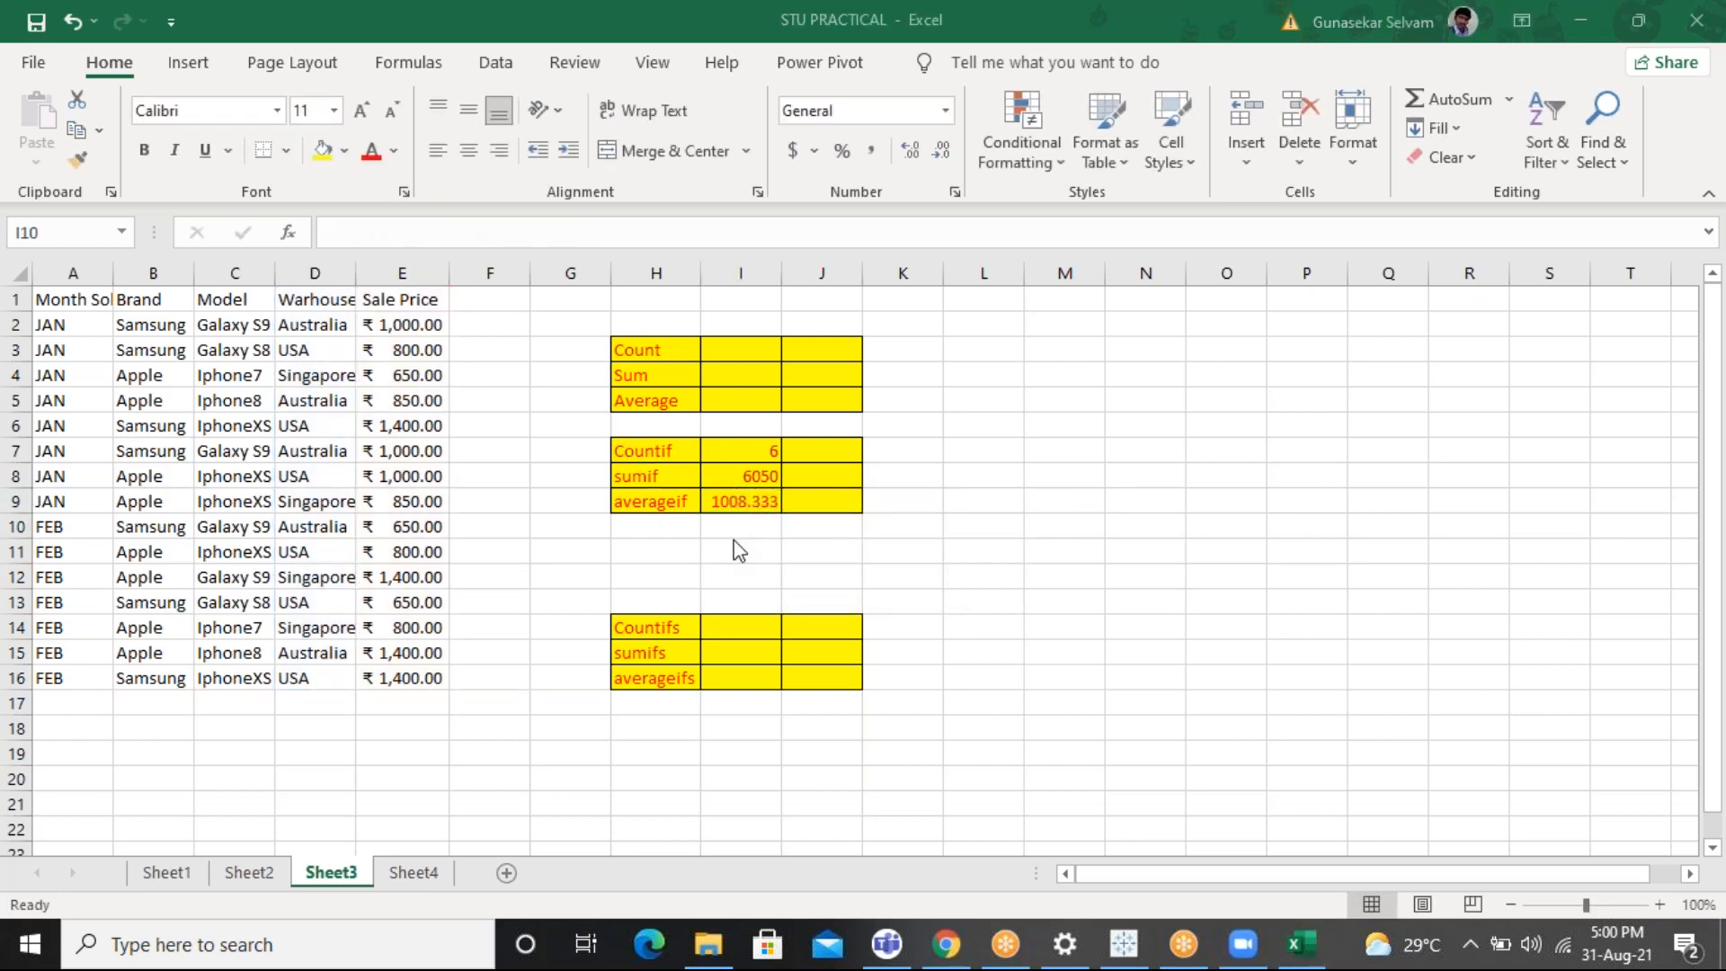
{"action": "left_click", "coordinate": [753, 631]}
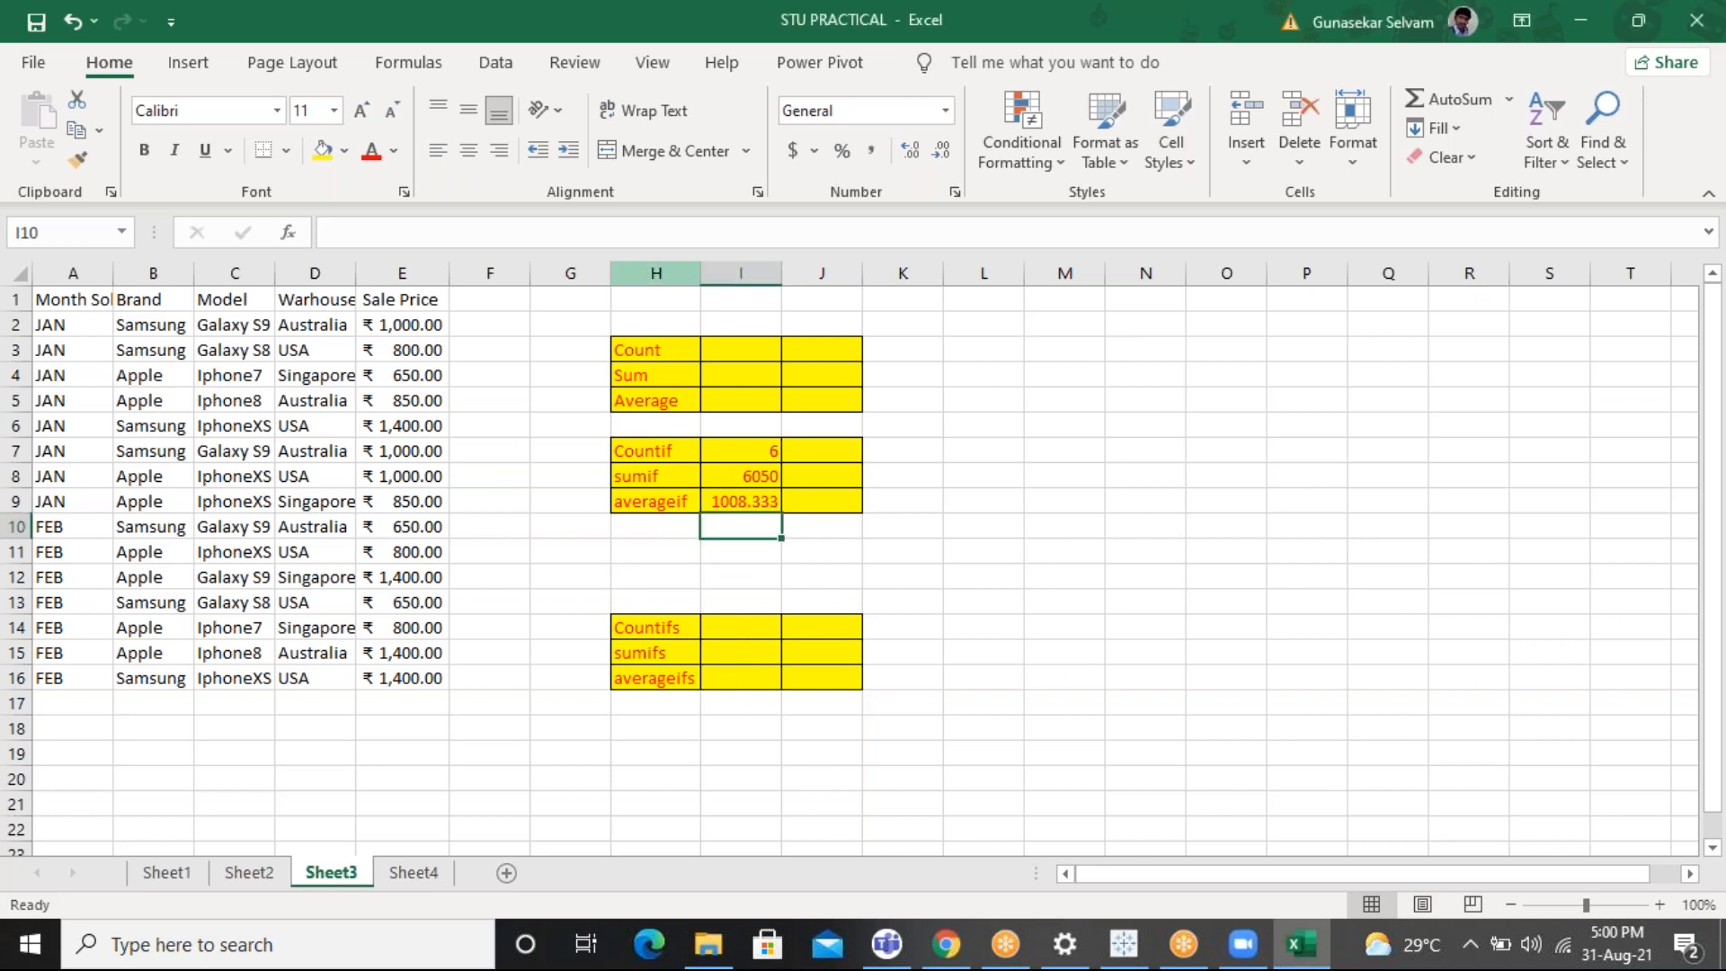
Copy the student marks table A1:F12 from Sheet1 into a new blank workbook, starting at cell A1
{"action": "left_click", "coordinate": [164, 871]}
{"action": "left_click", "coordinate": [807, 601]}
{"action": "left_click_drag", "start_coordinate": [435, 414], "coordinate": [9, 7]}
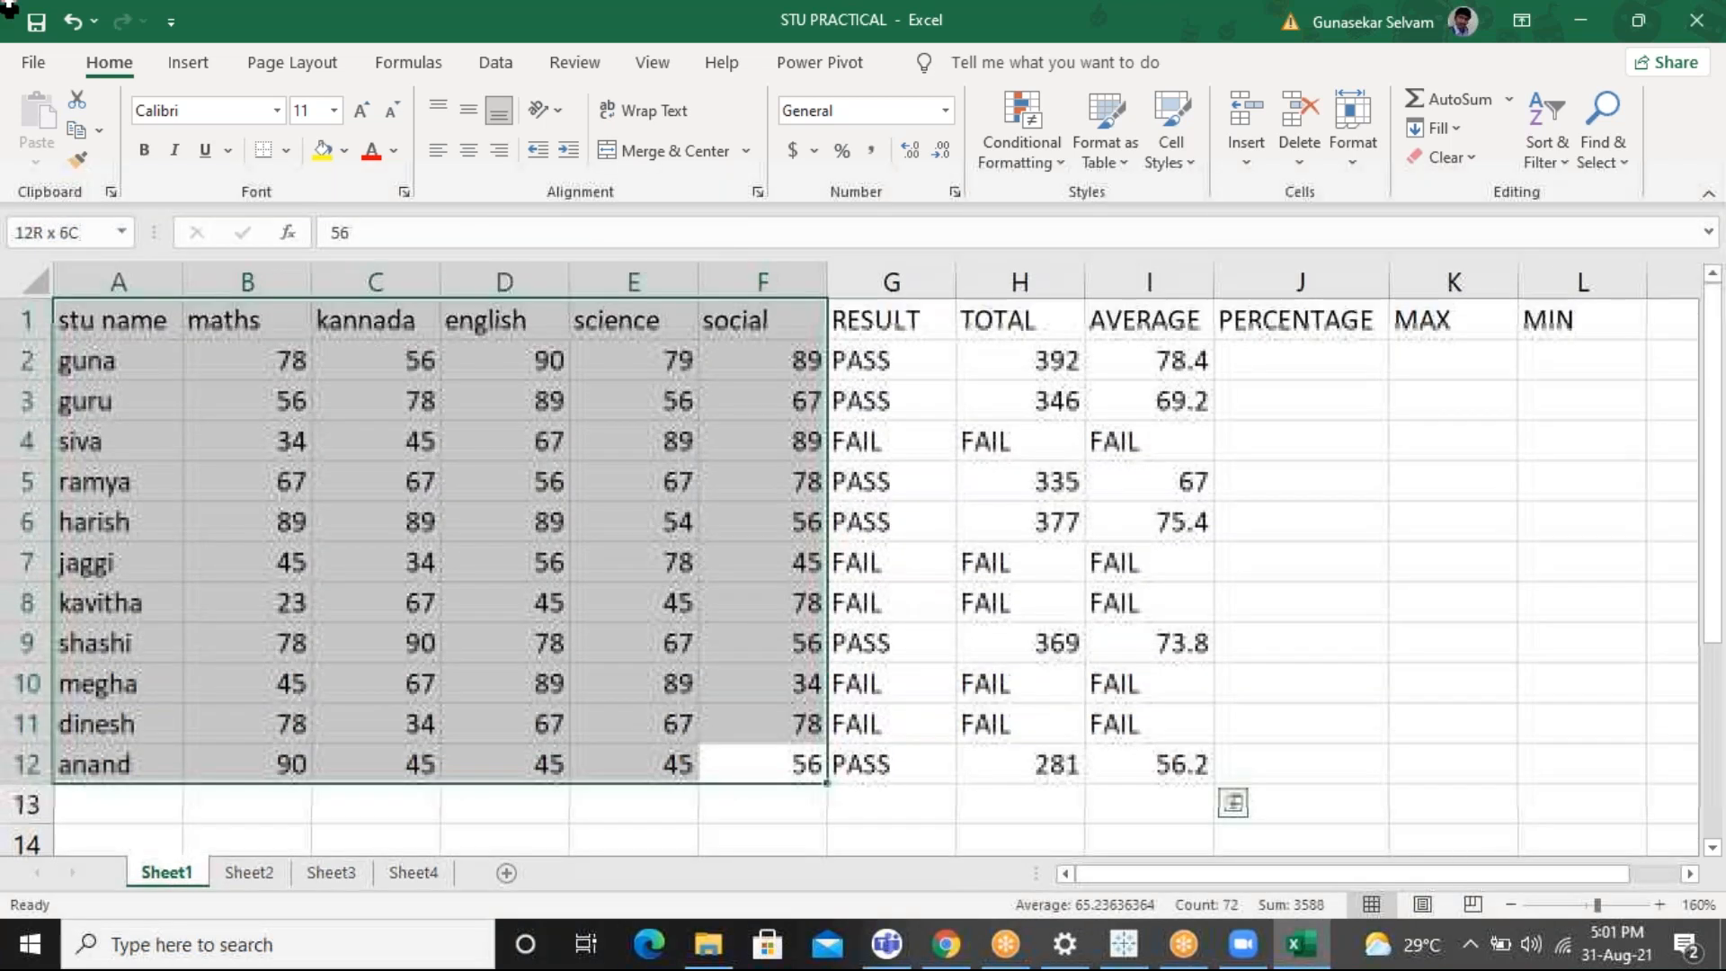
{"action": "key", "text": "ctrl+c"}
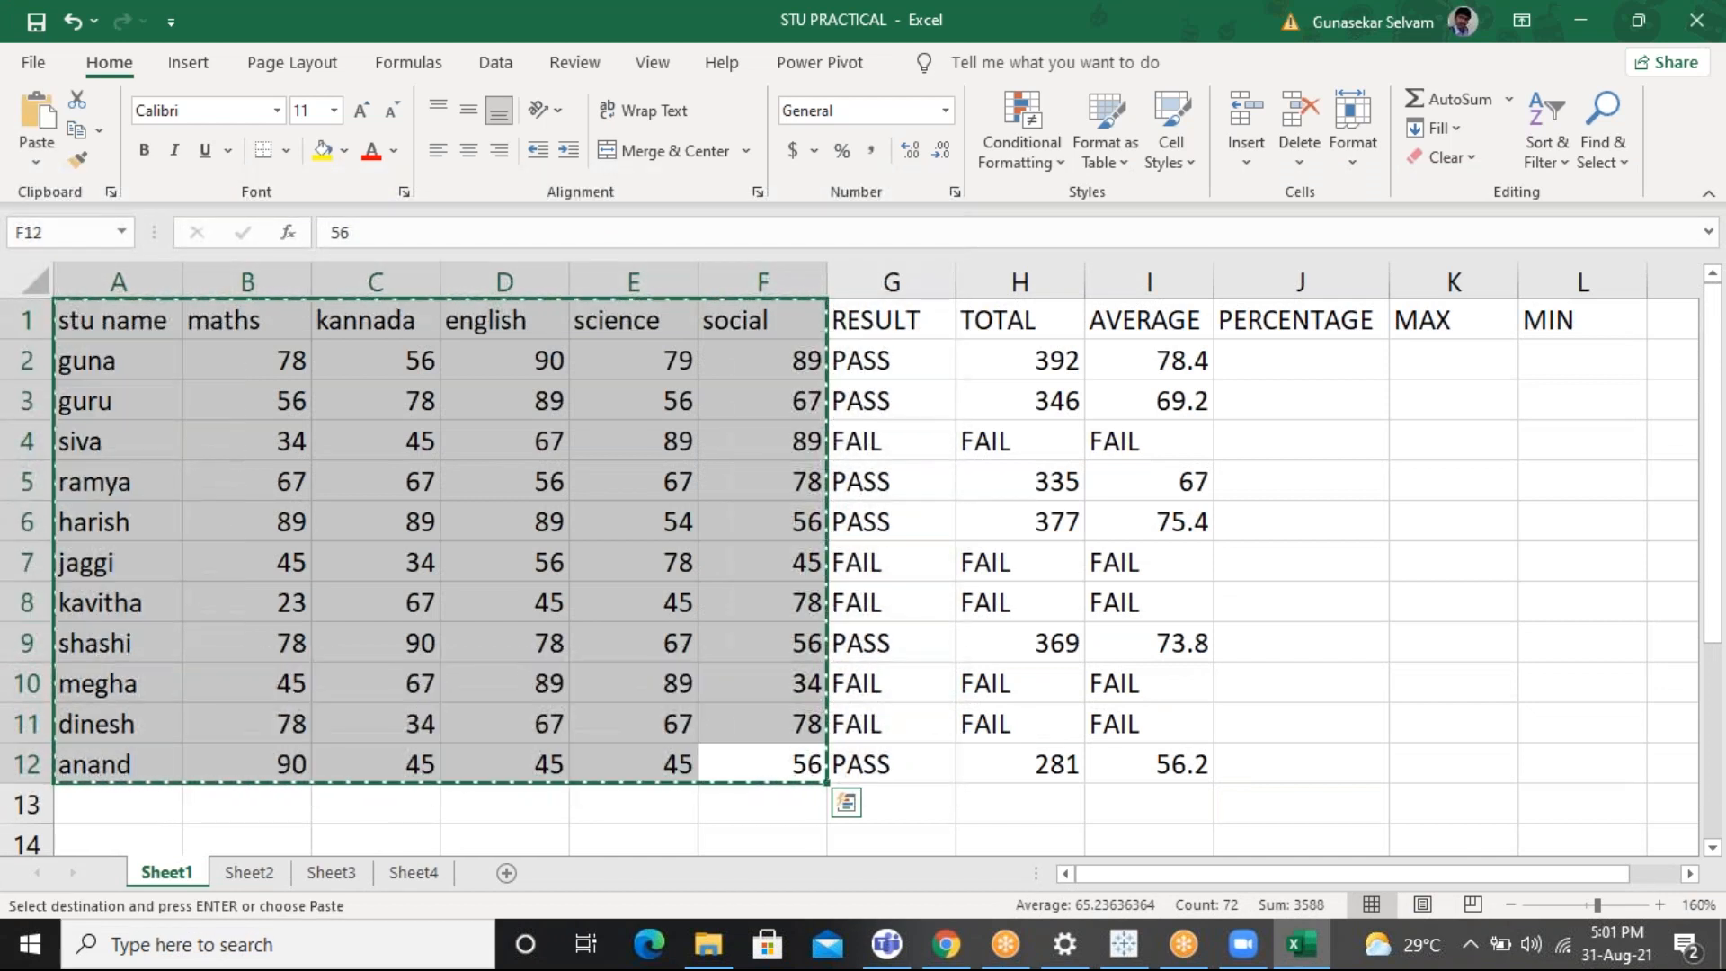
{"action": "key", "text": "ctrl+n"}
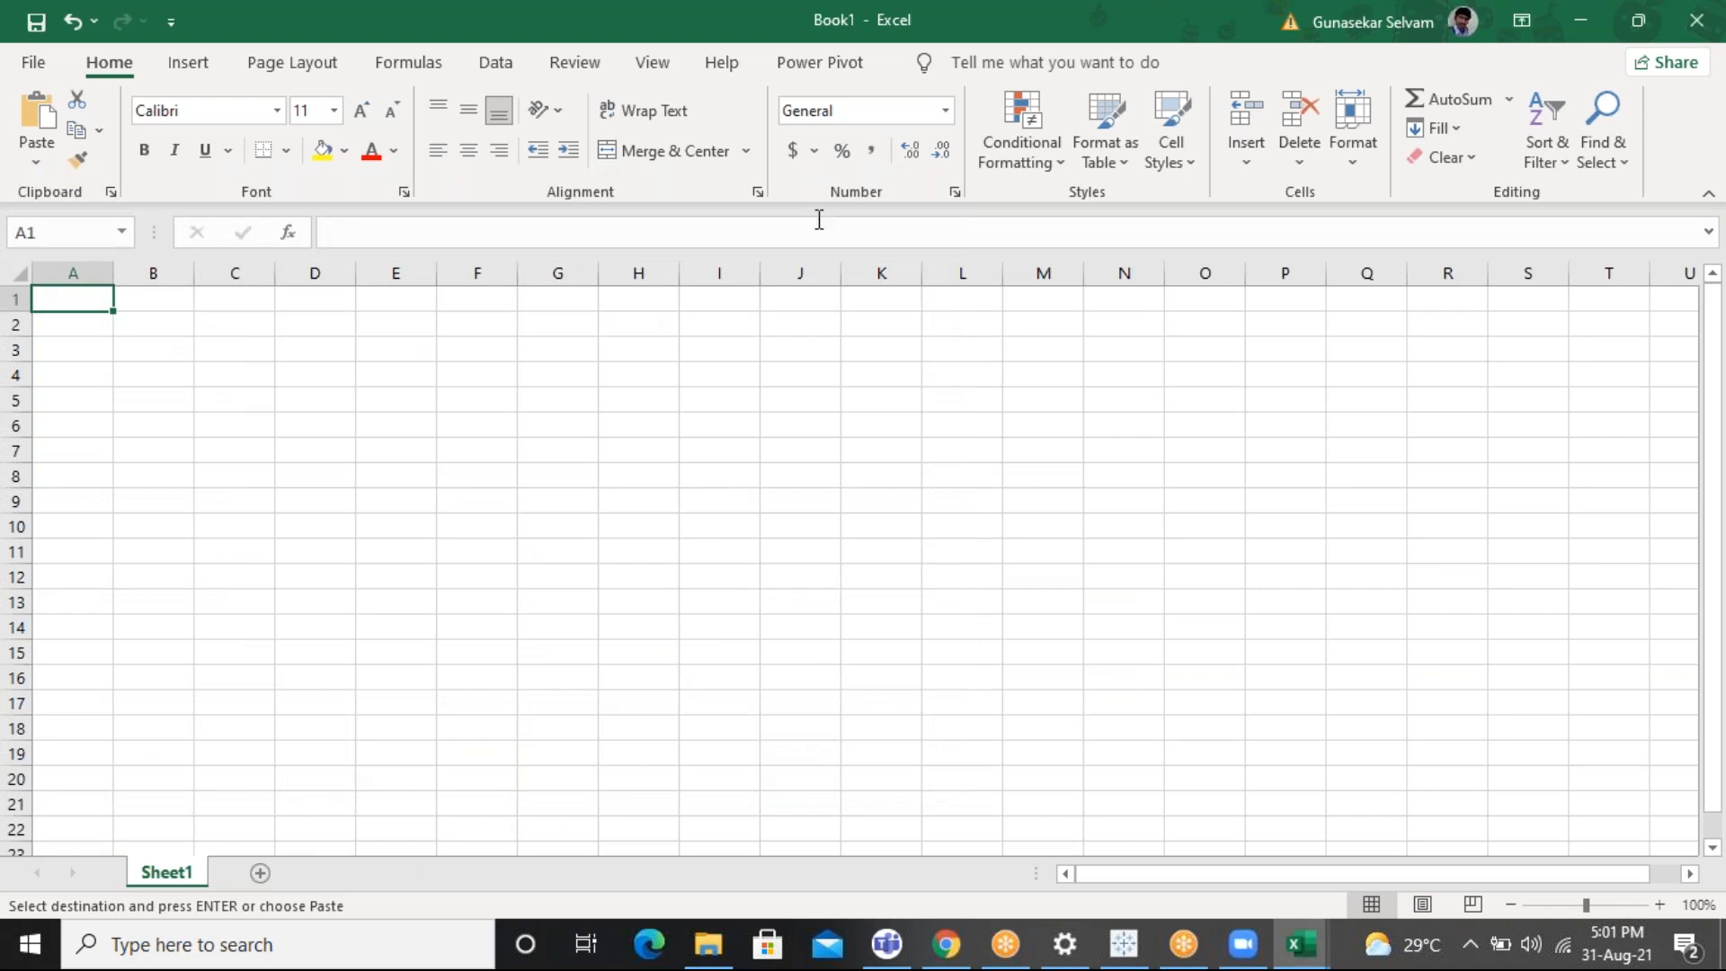
{"action": "key", "text": "alt+Tab"}
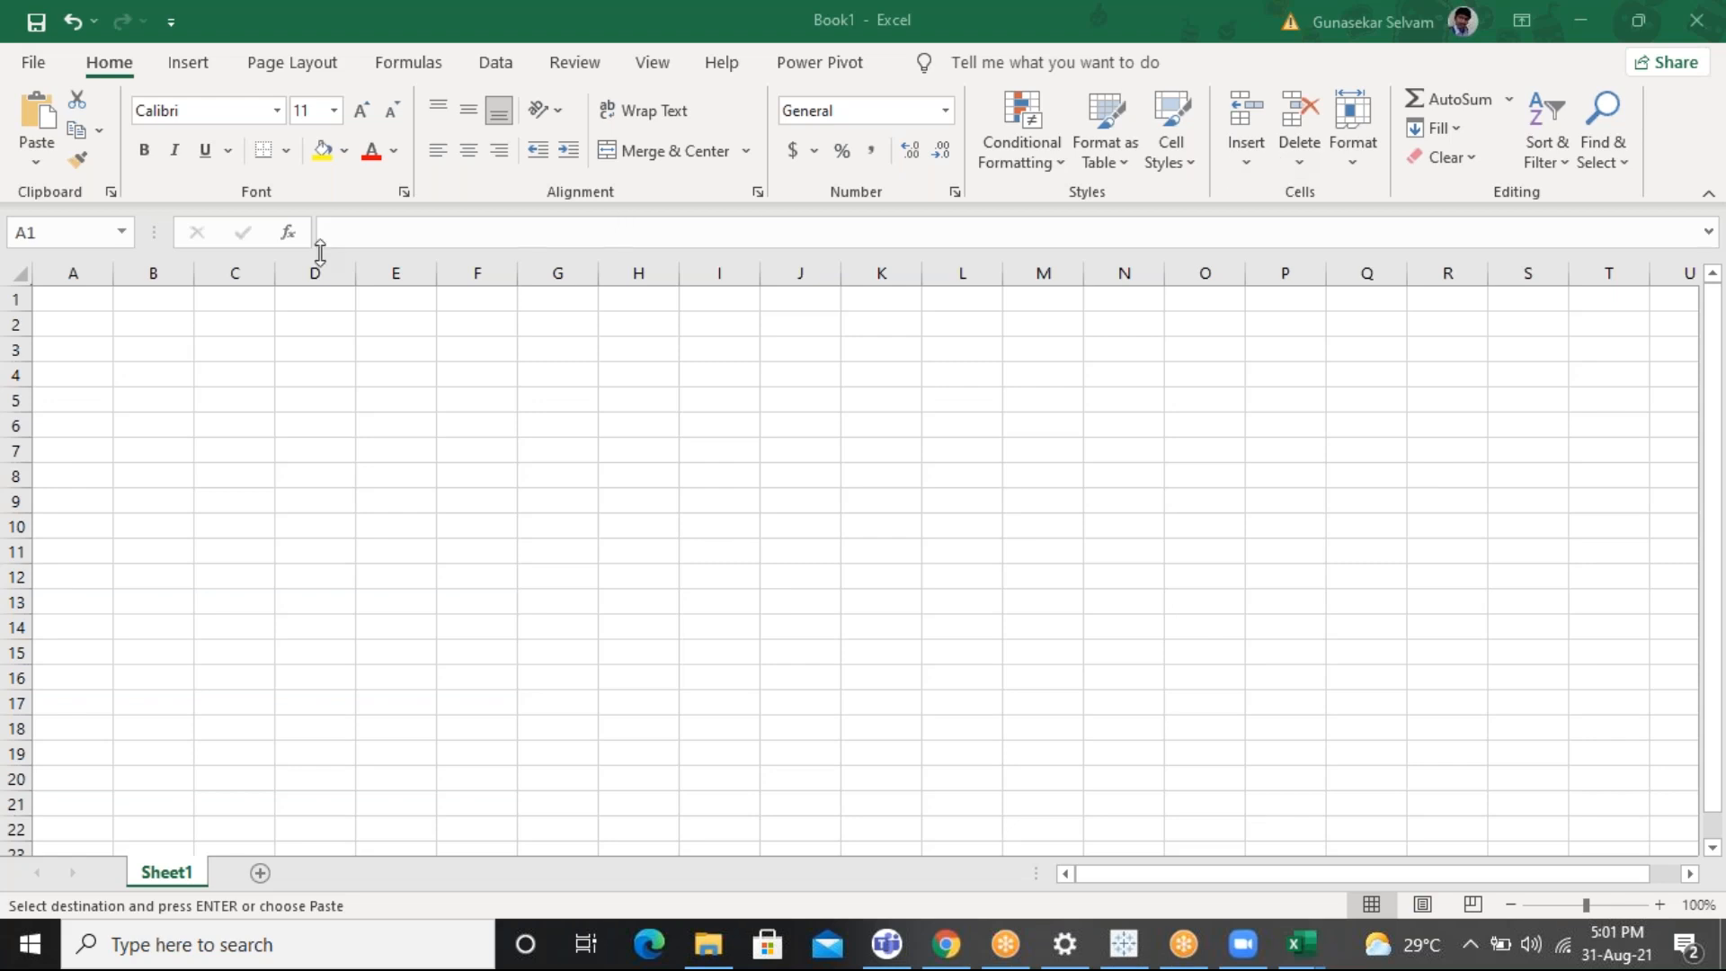
{"action": "left_click", "coordinate": [54, 302]}
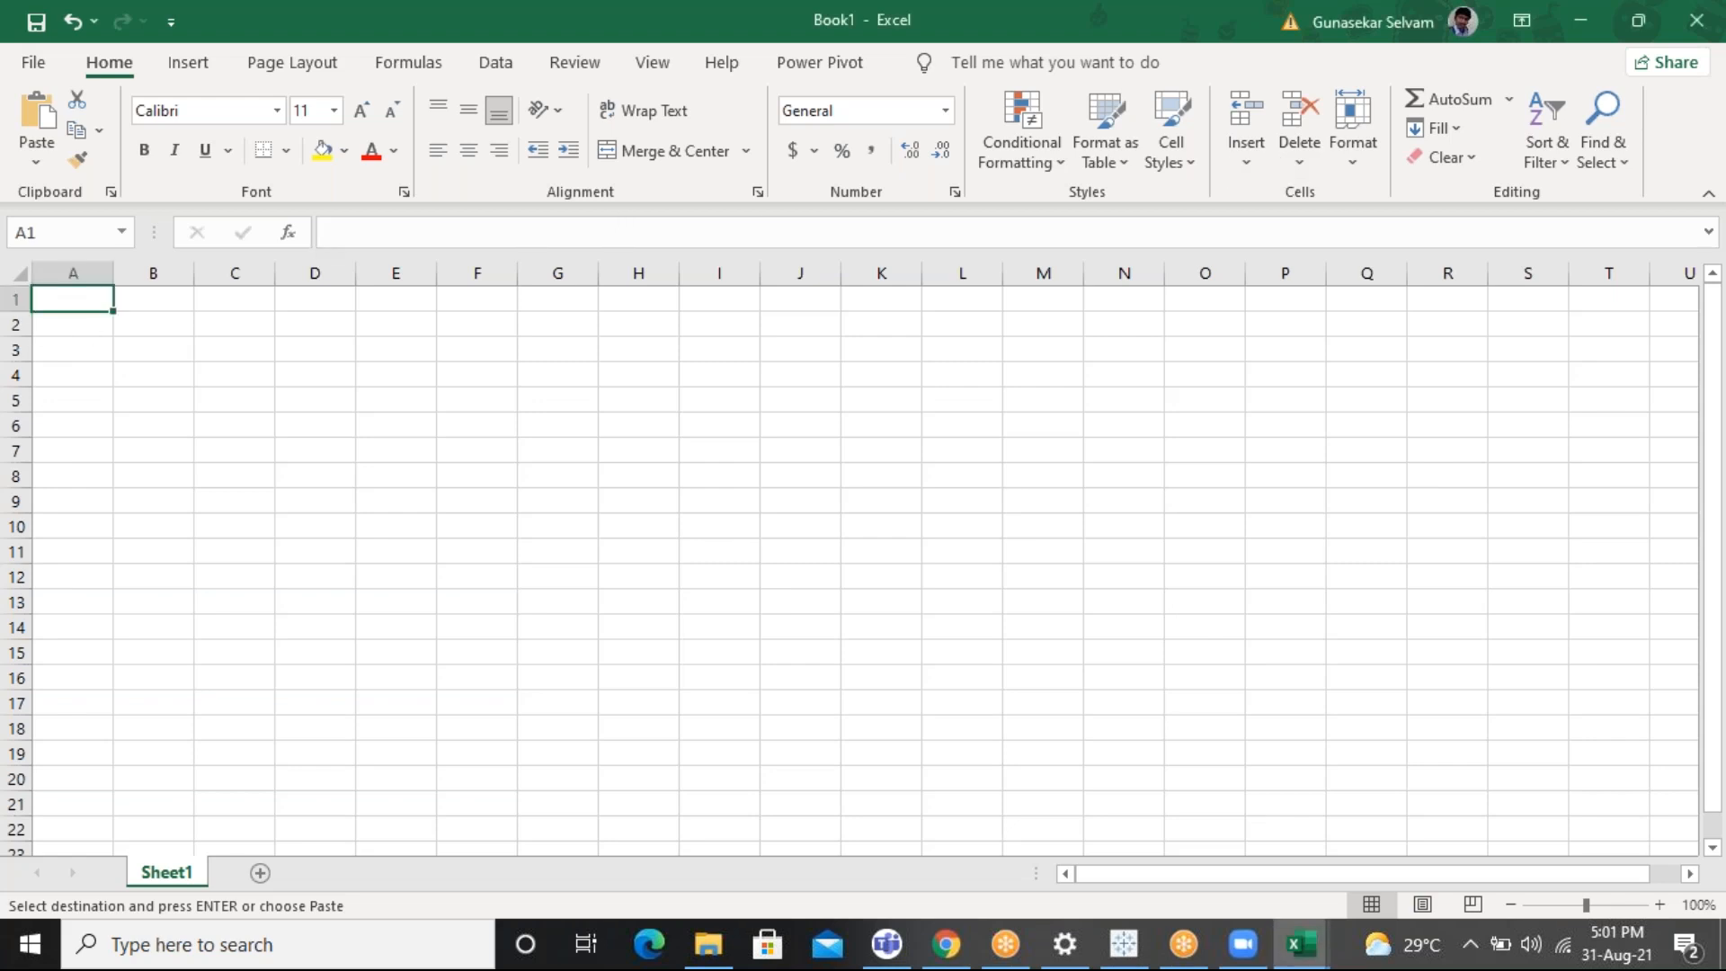
{"action": "key", "text": "ctrl+v"}
{"action": "key", "text": "Escape"}
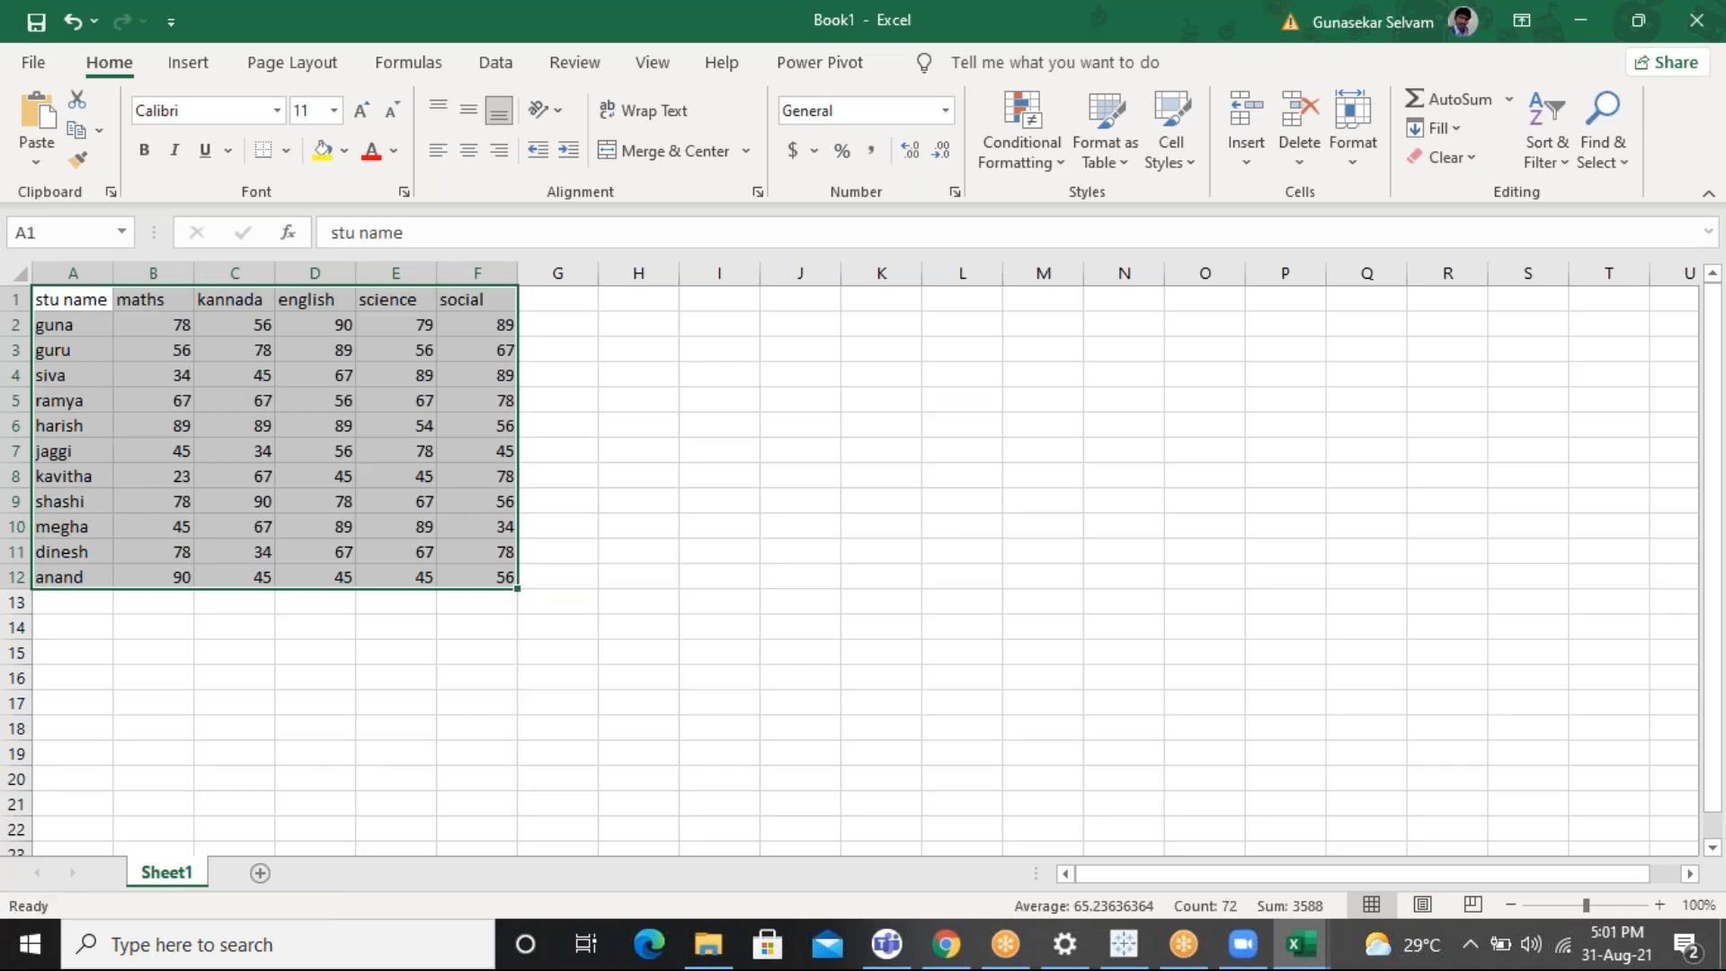
Try to save the new workbook as "Stu mark tableau" in the OneDrive Documents folder
{"action": "key", "text": "ctrl+s"}
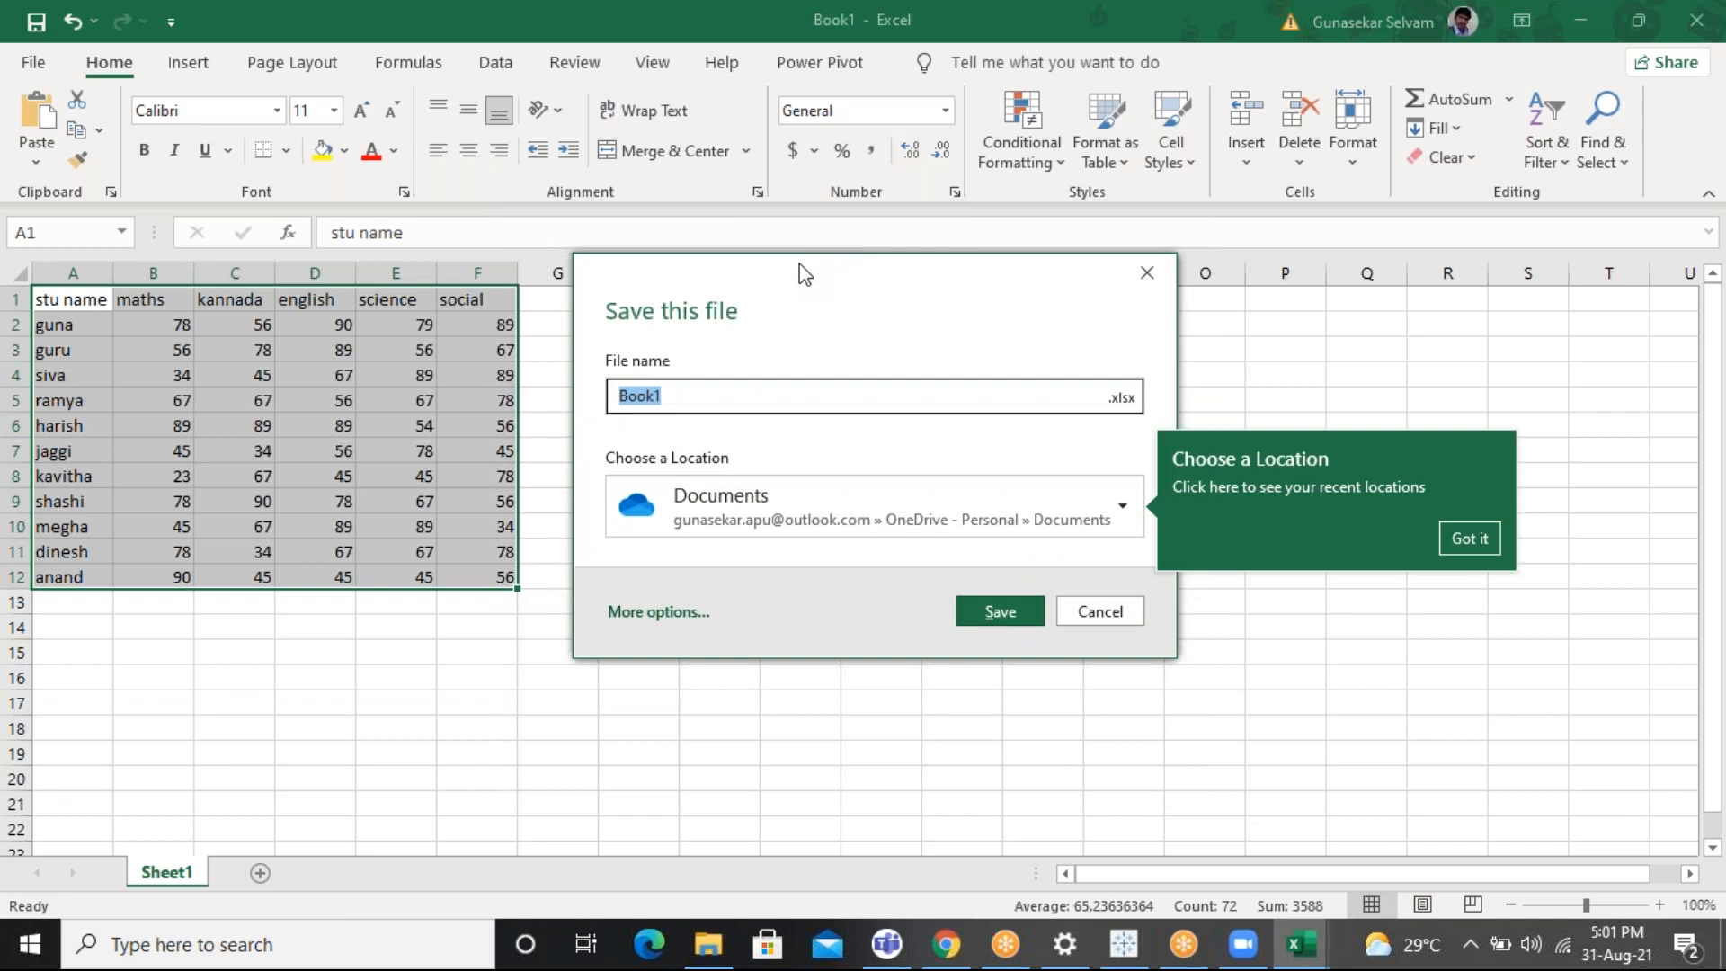
{"action": "left_click_drag", "start_coordinate": [800, 271], "coordinate": [584, 253]}
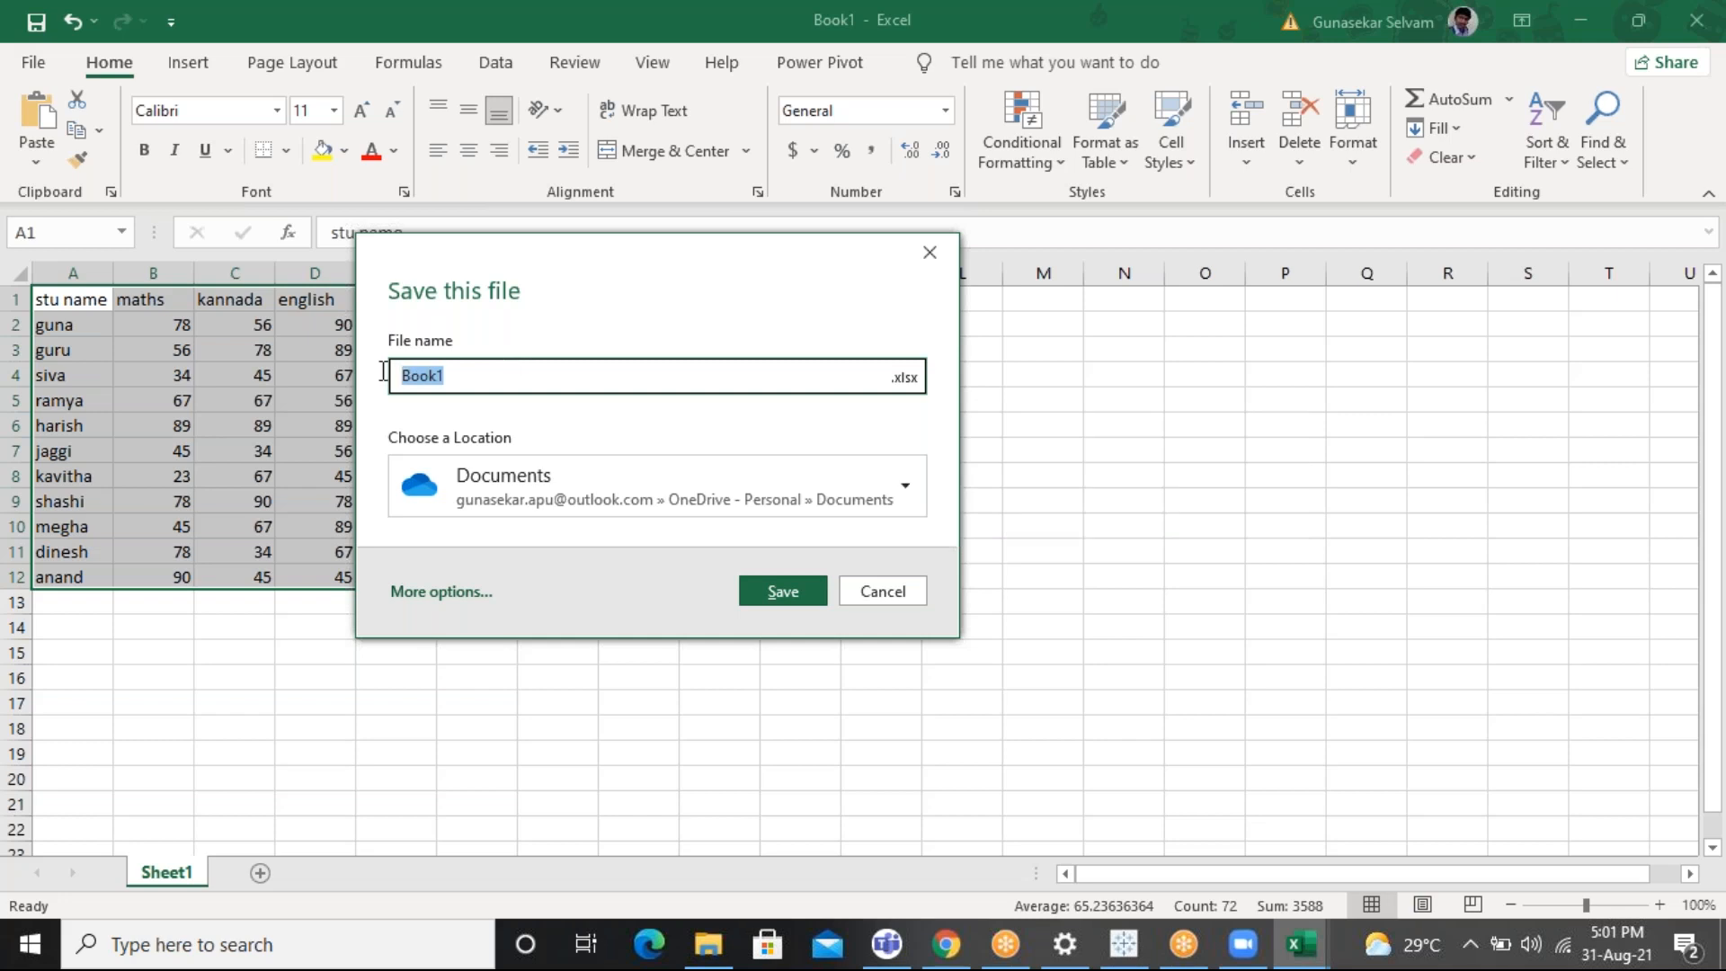
{"action": "type", "text": "Stu"}
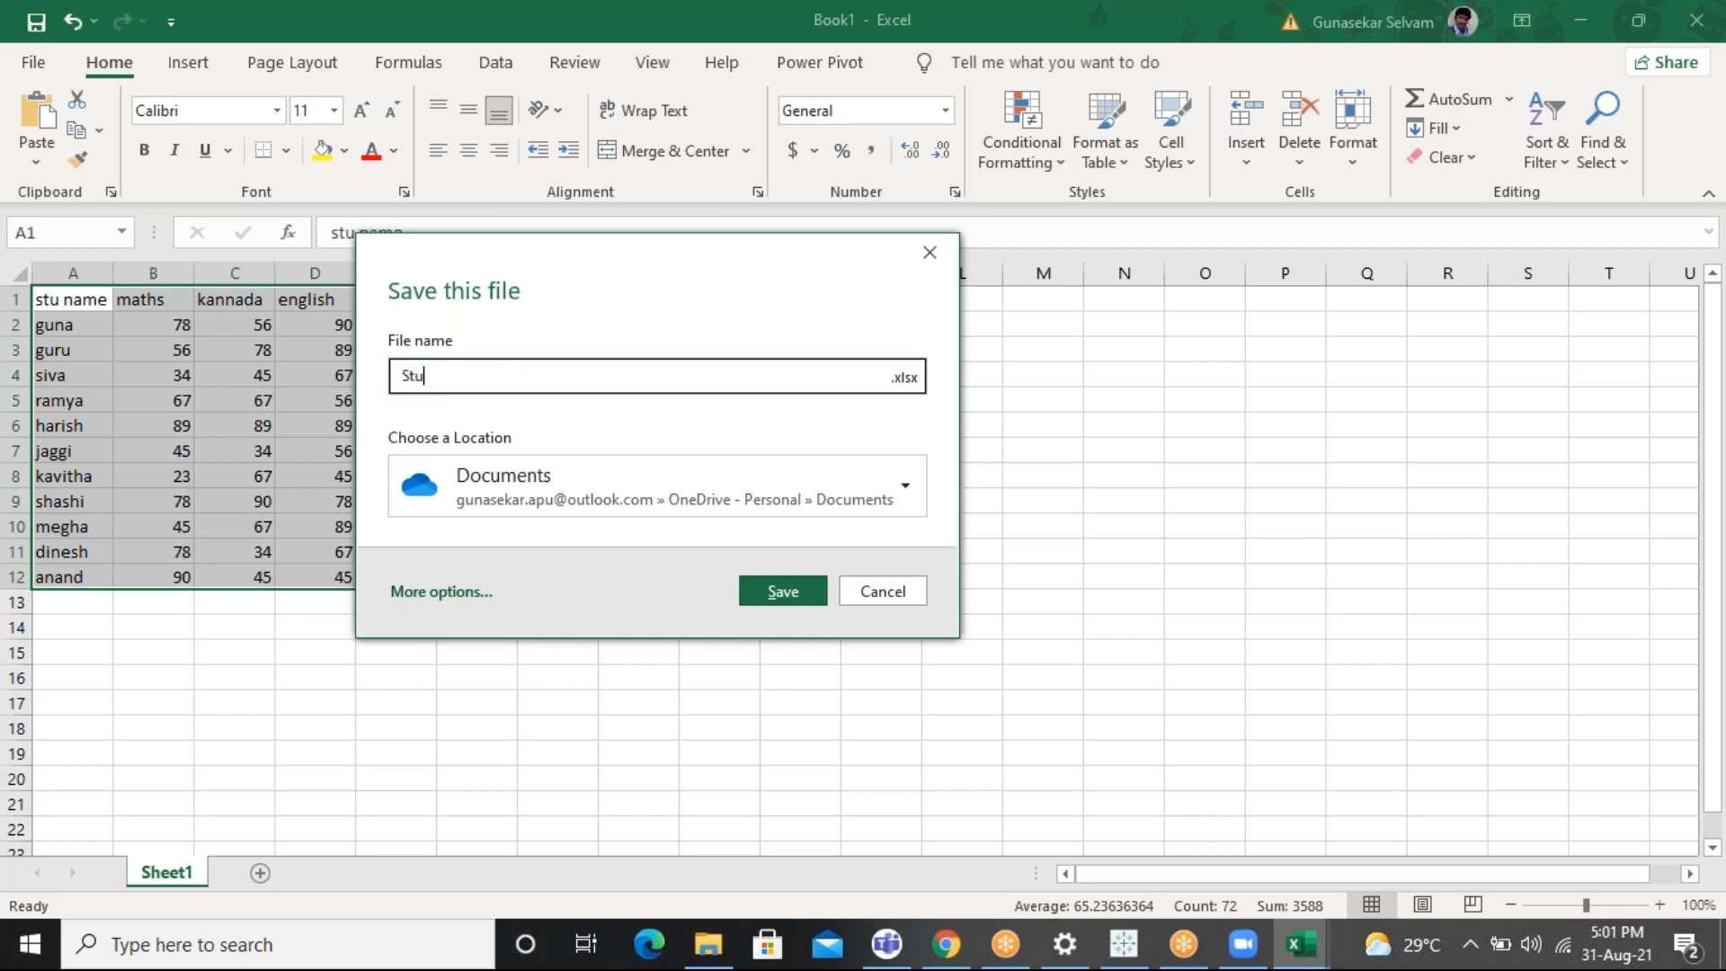
{"action": "type", "text": " mark tableau"}
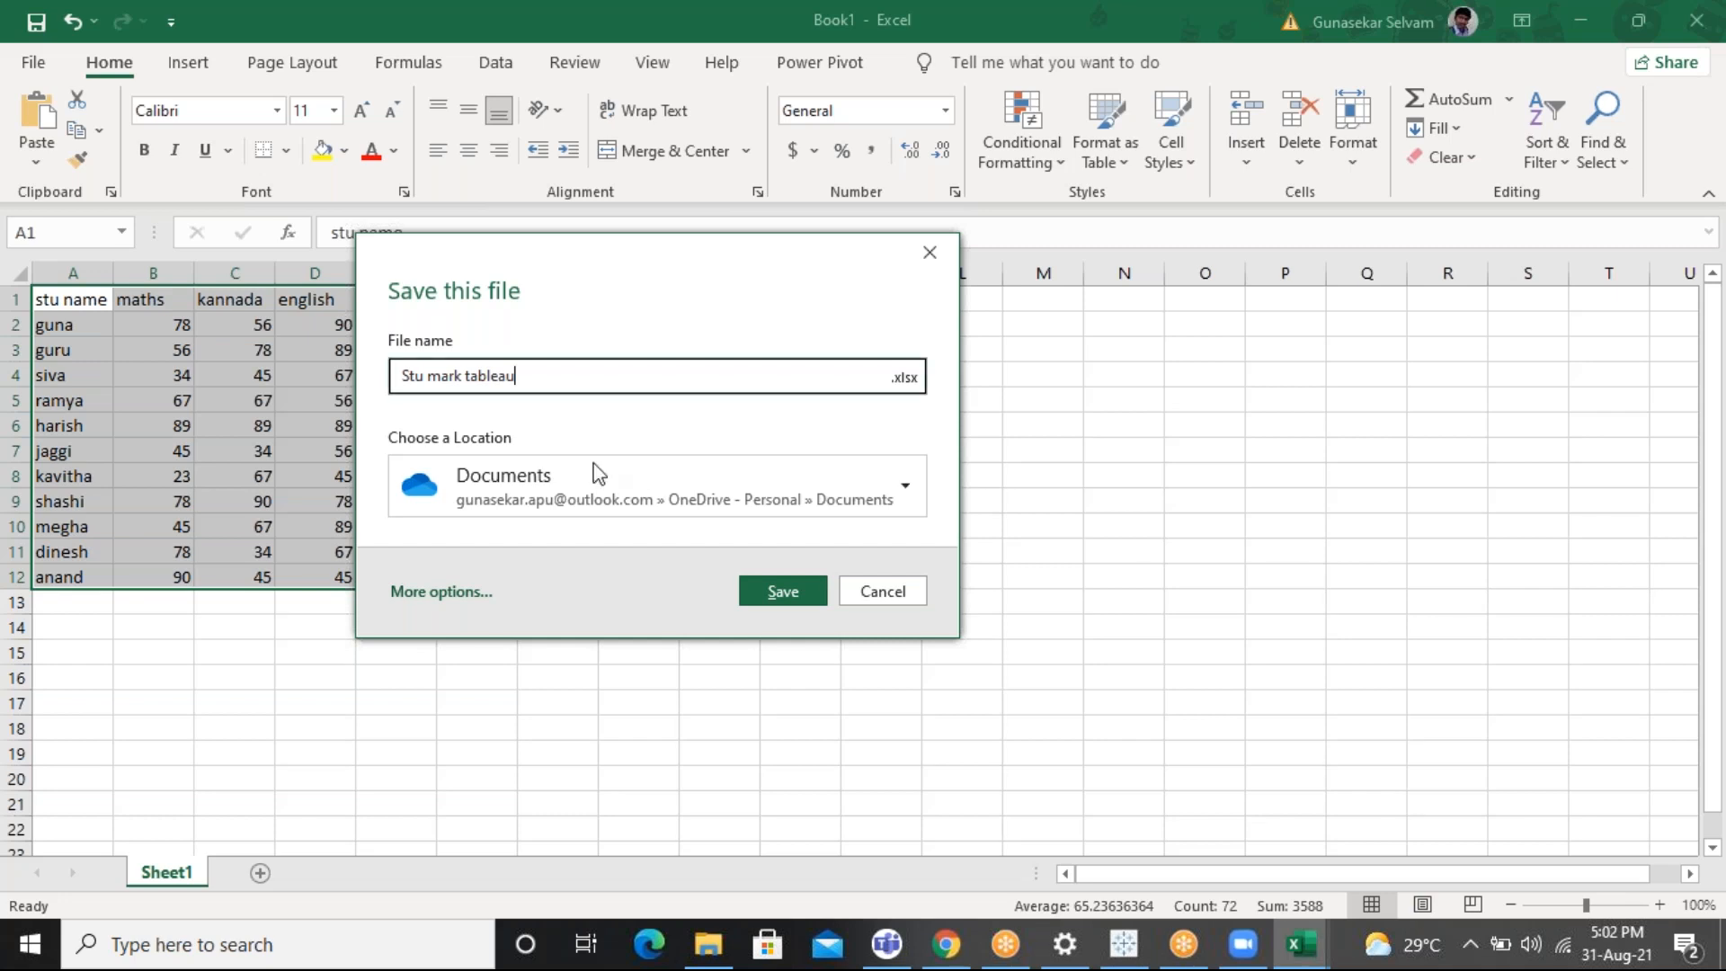
{"action": "left_click", "coordinate": [780, 591]}
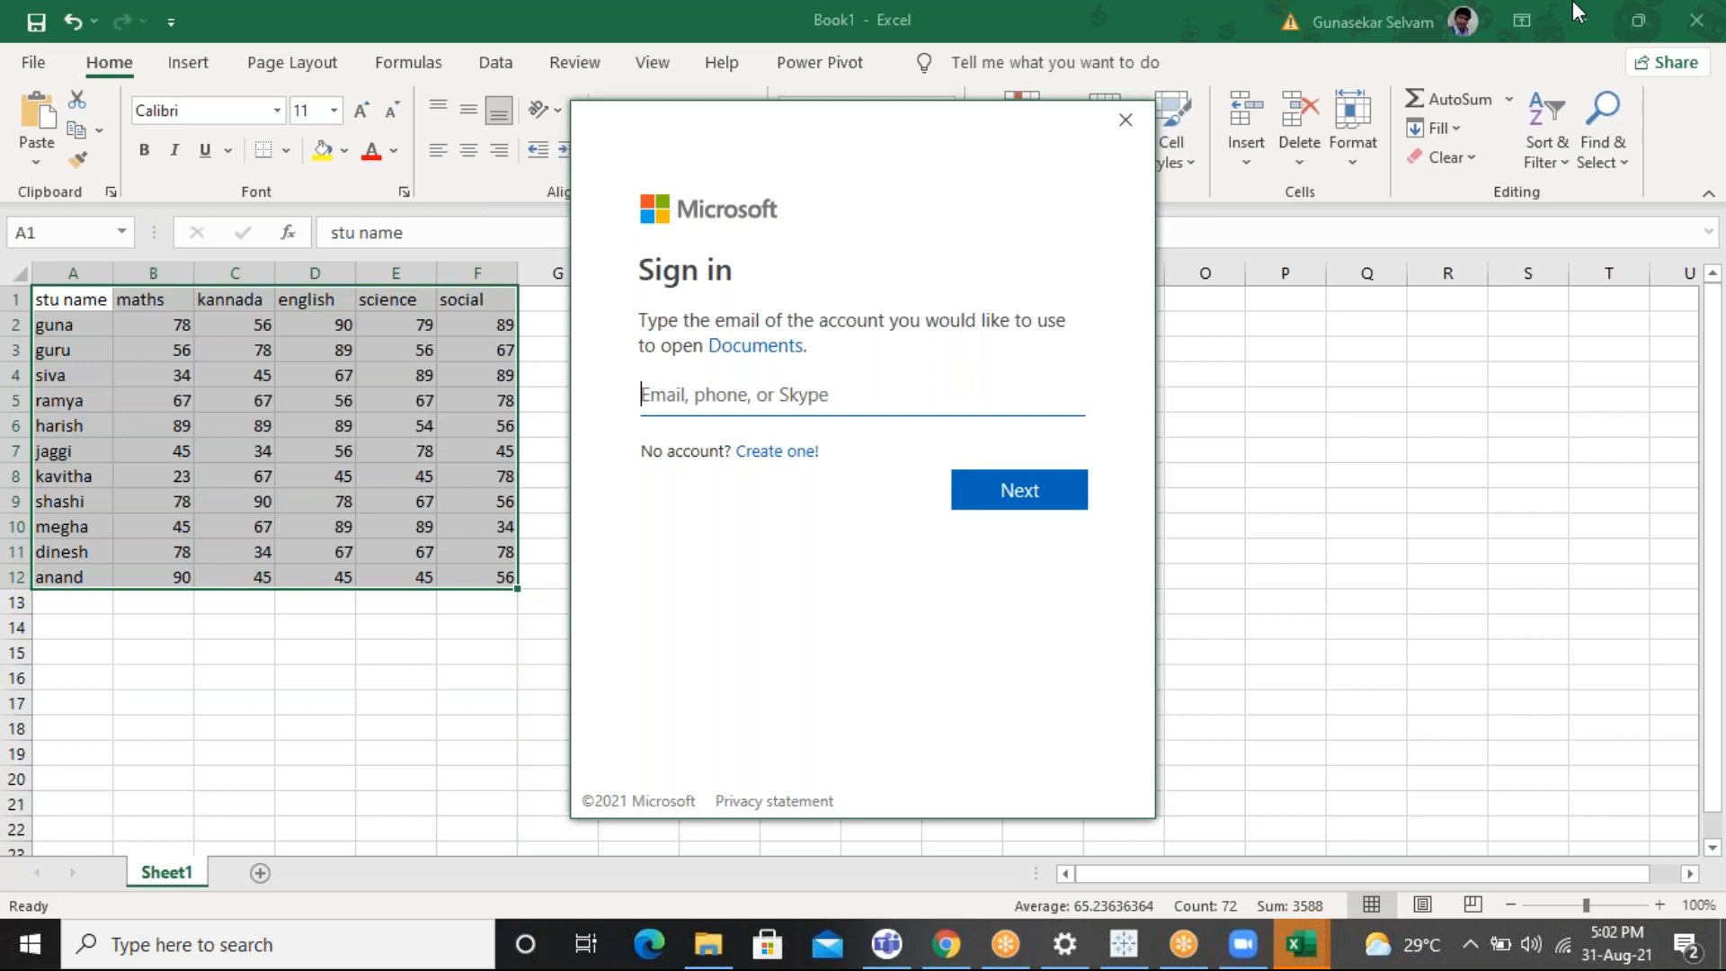
{"action": "left_click", "coordinate": [1125, 126]}
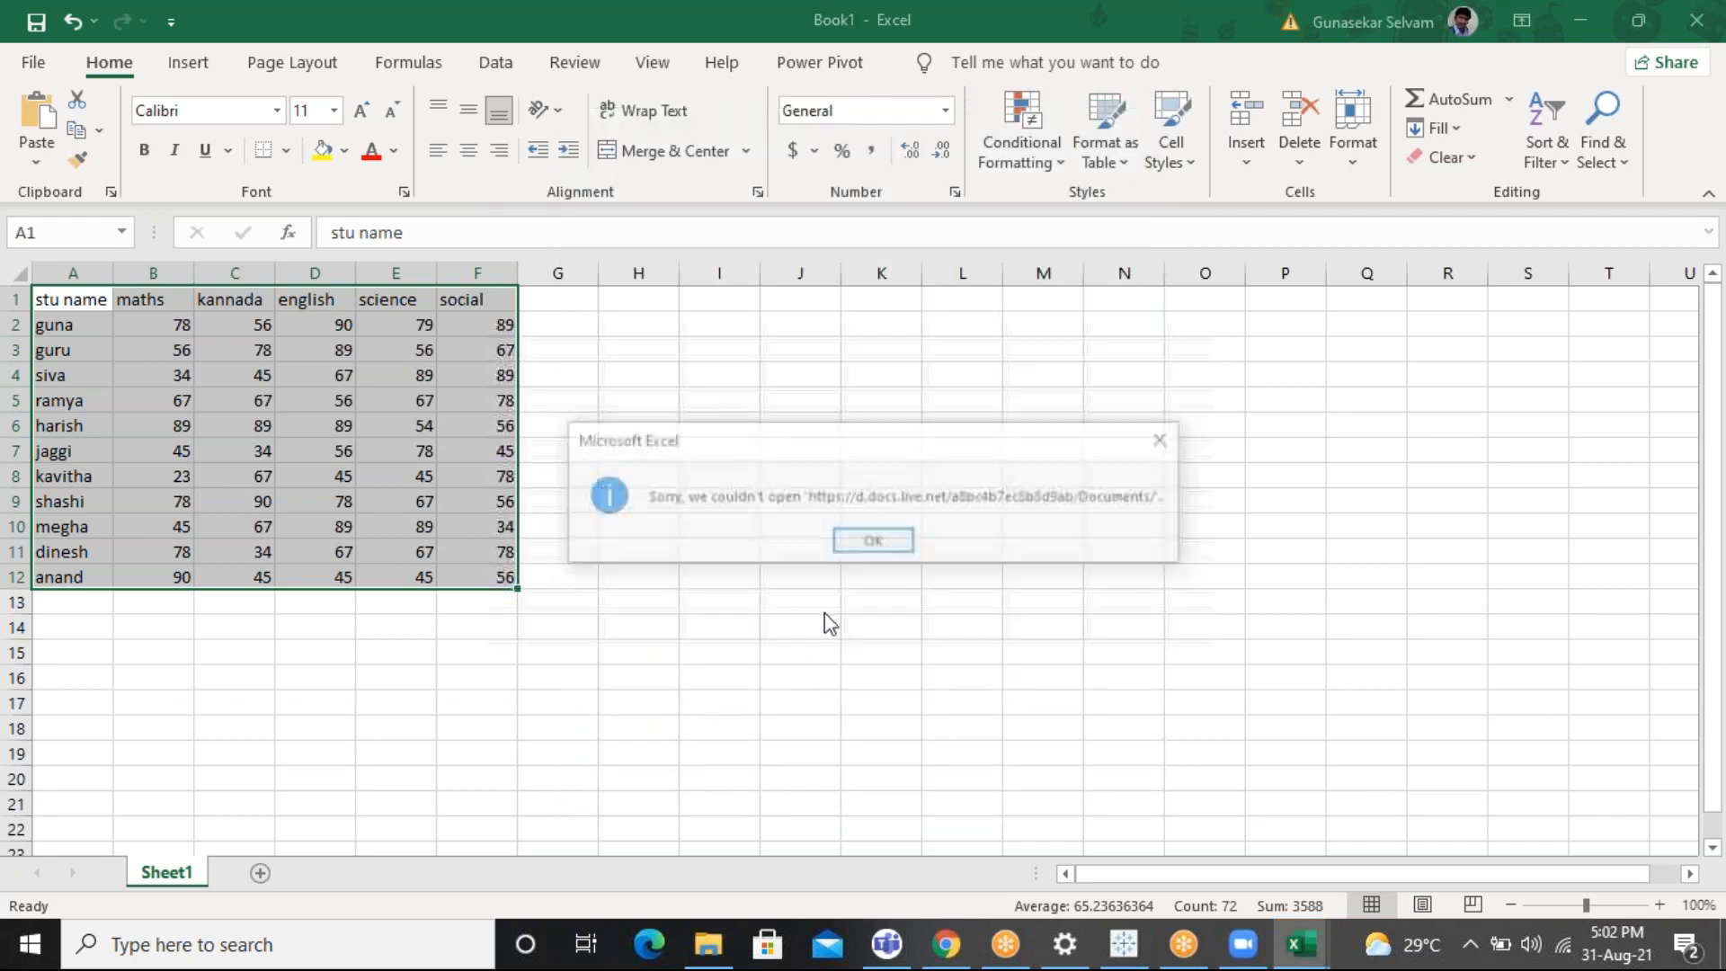
{"action": "left_click", "coordinate": [893, 561]}
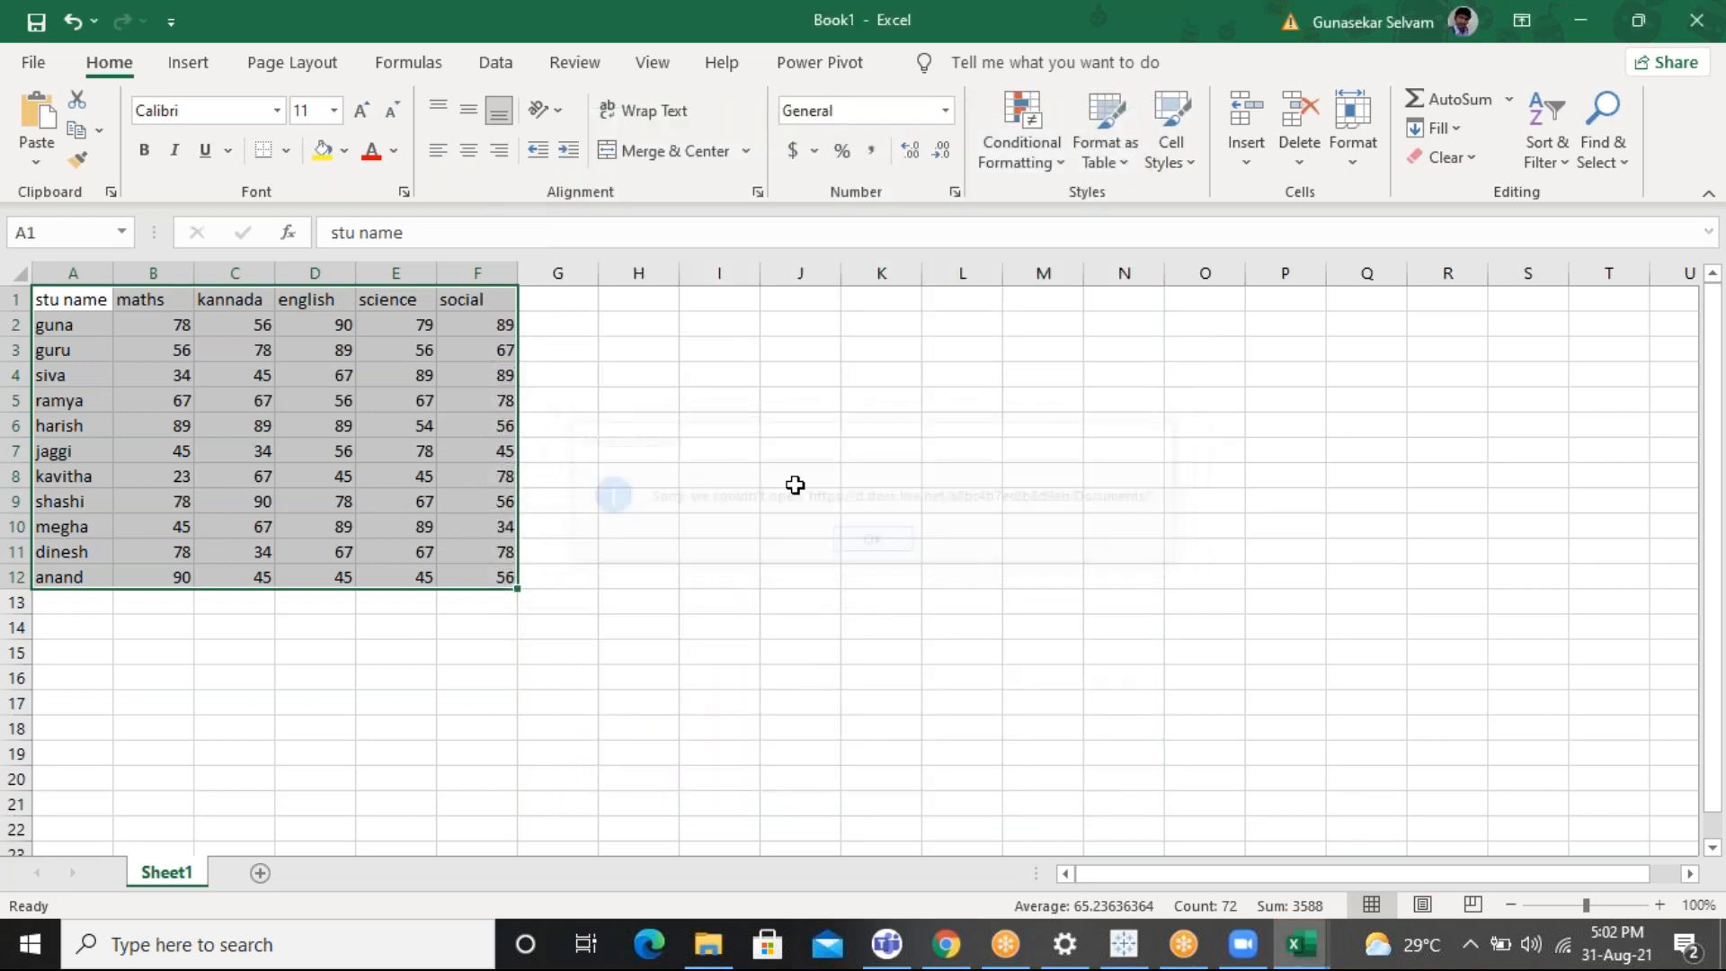
Save the new workbook as "stu pra tableau" in the local Documents folder
{"action": "left_click", "coordinate": [915, 539]}
{"action": "left_click", "coordinate": [769, 637]}
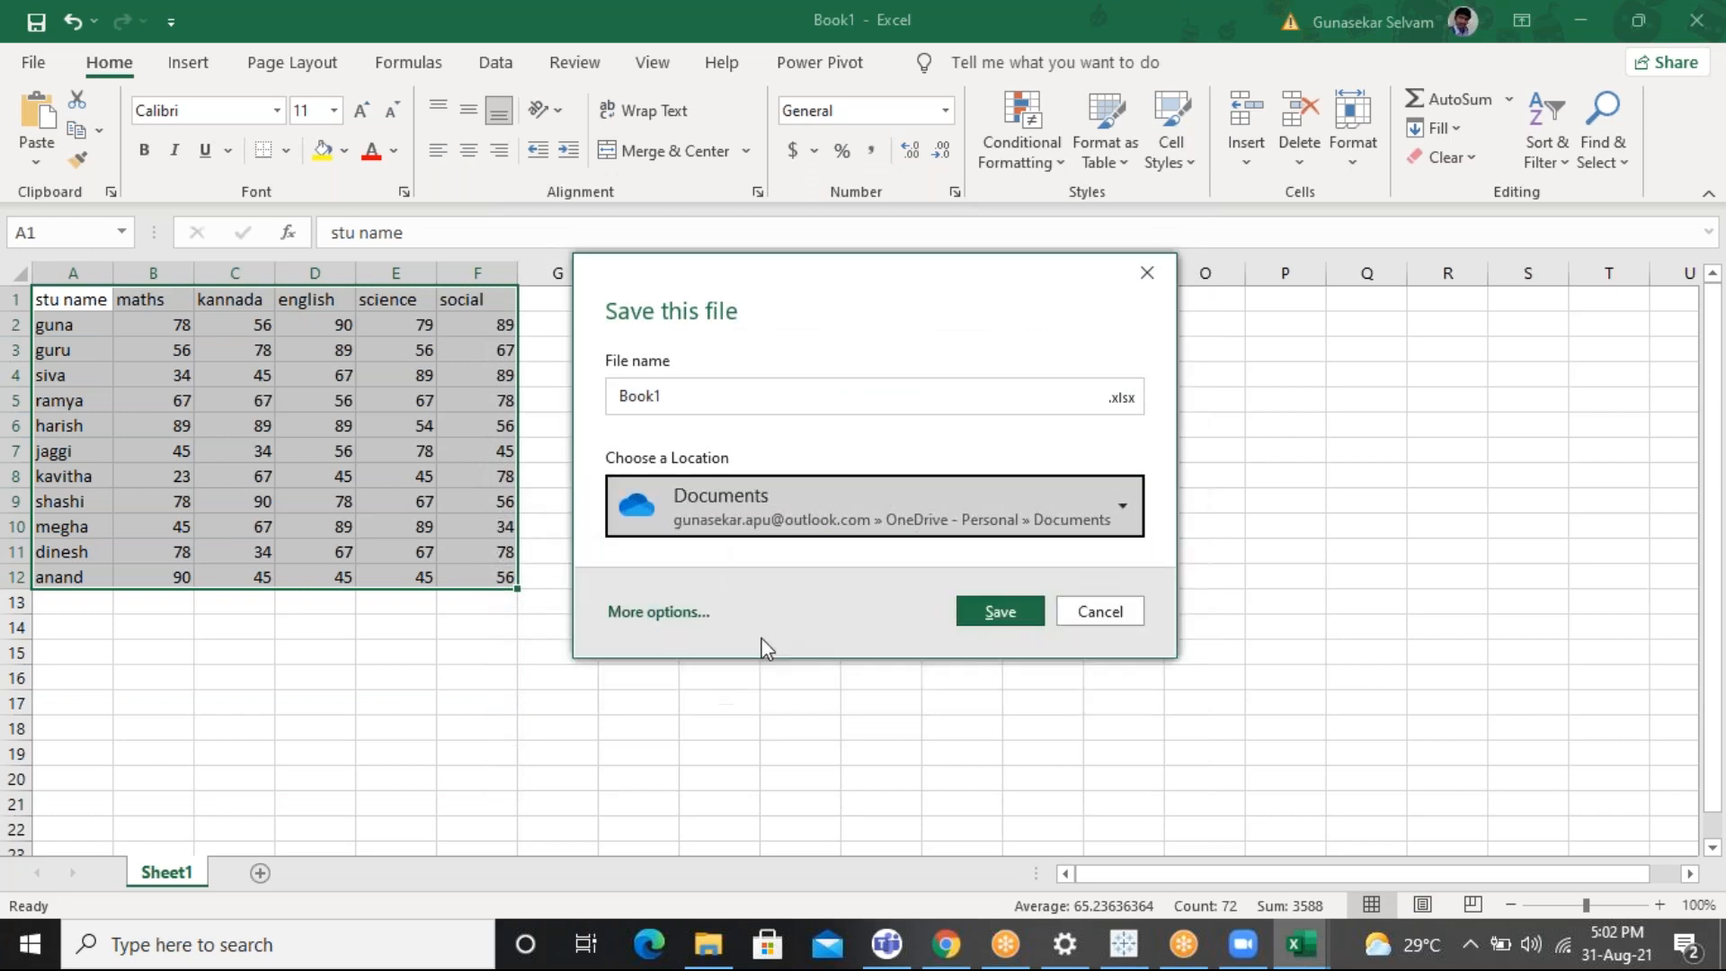
{"action": "double_click", "coordinate": [681, 393]}
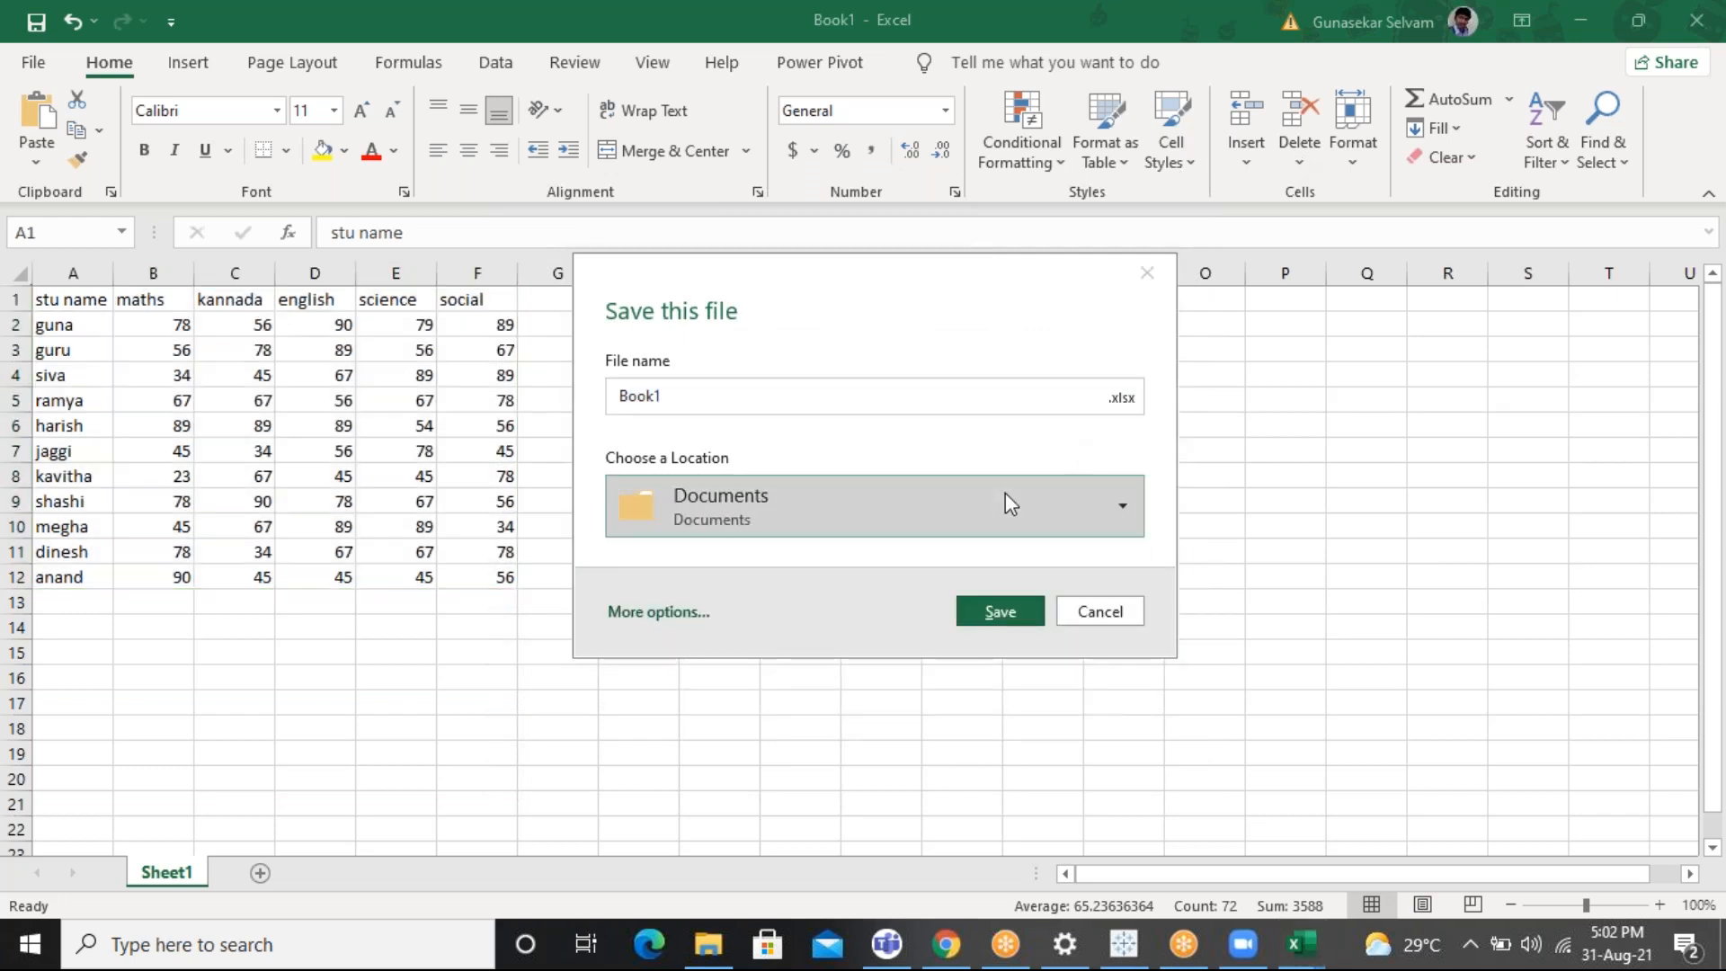
{"action": "type", "text": "st"}
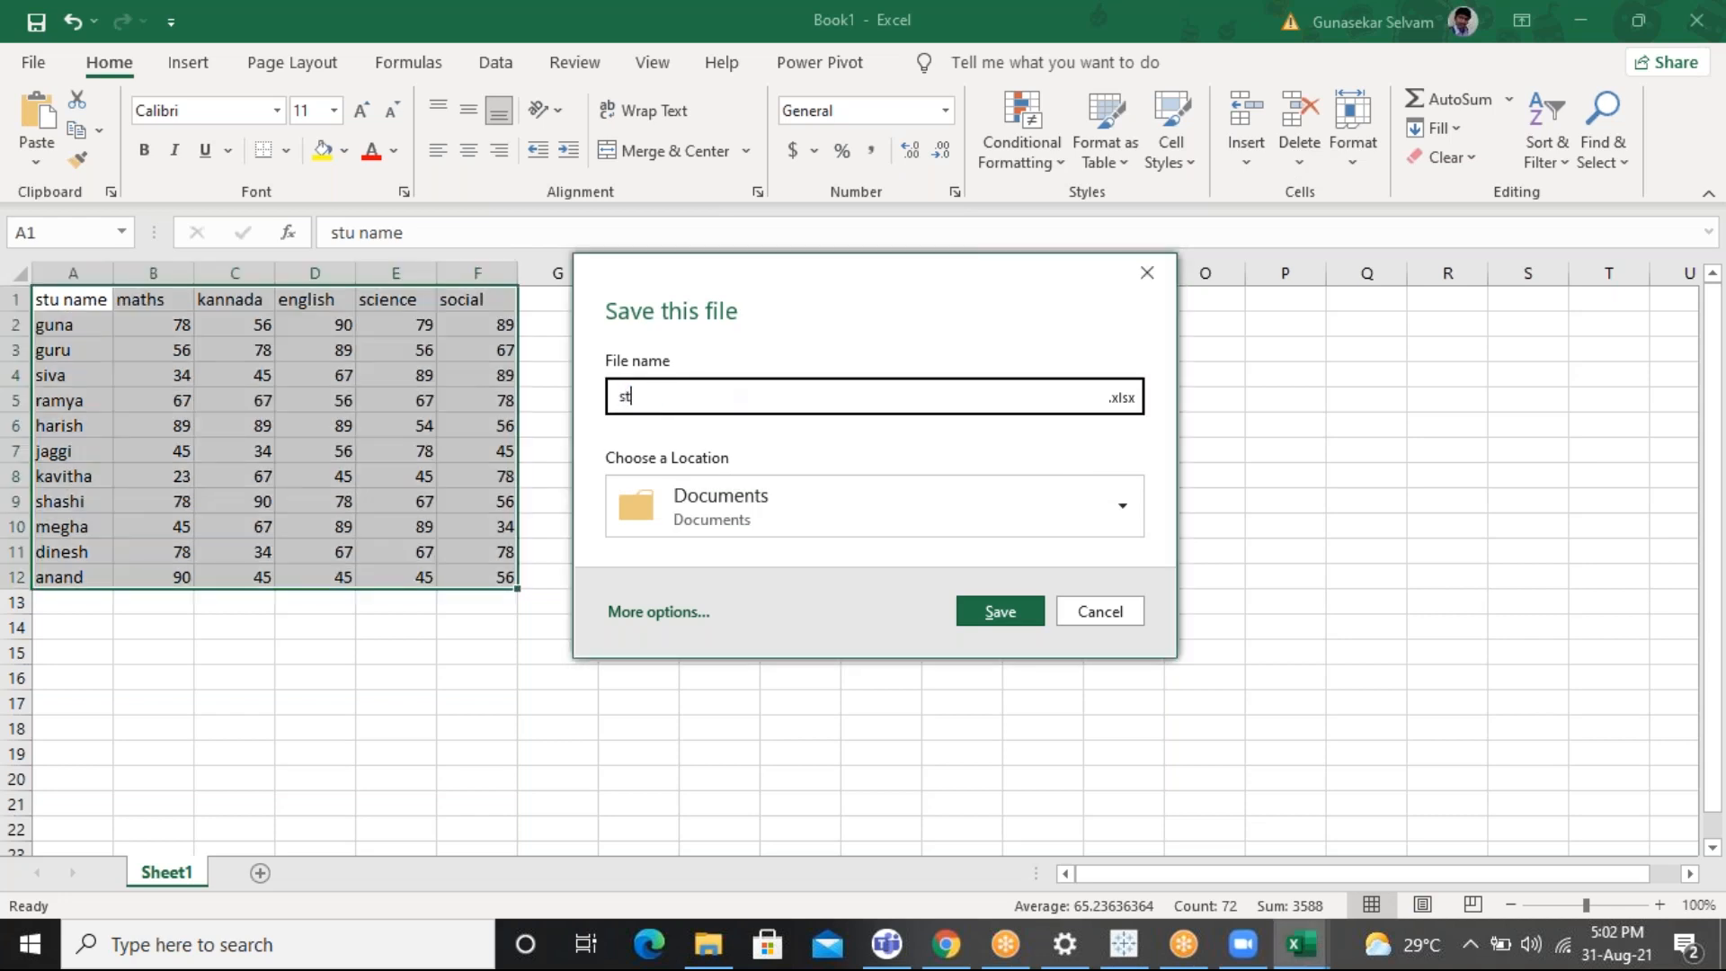
{"action": "type", "text": "u pra tableau"}
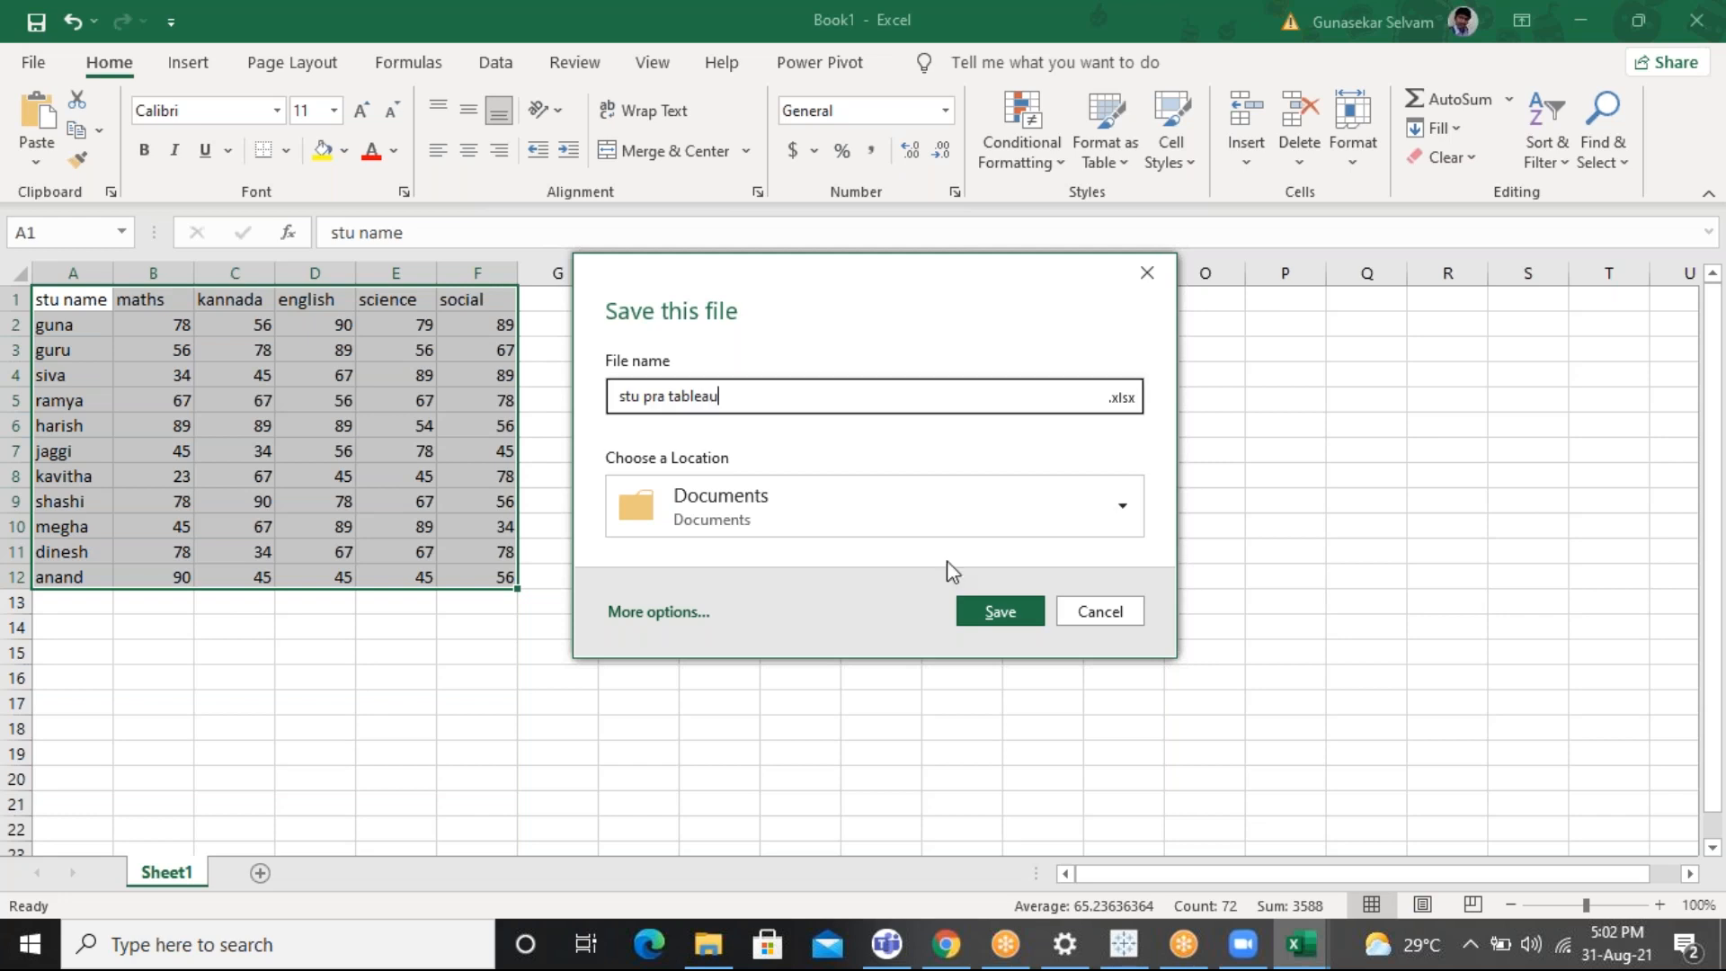
{"action": "left_click", "coordinate": [995, 615]}
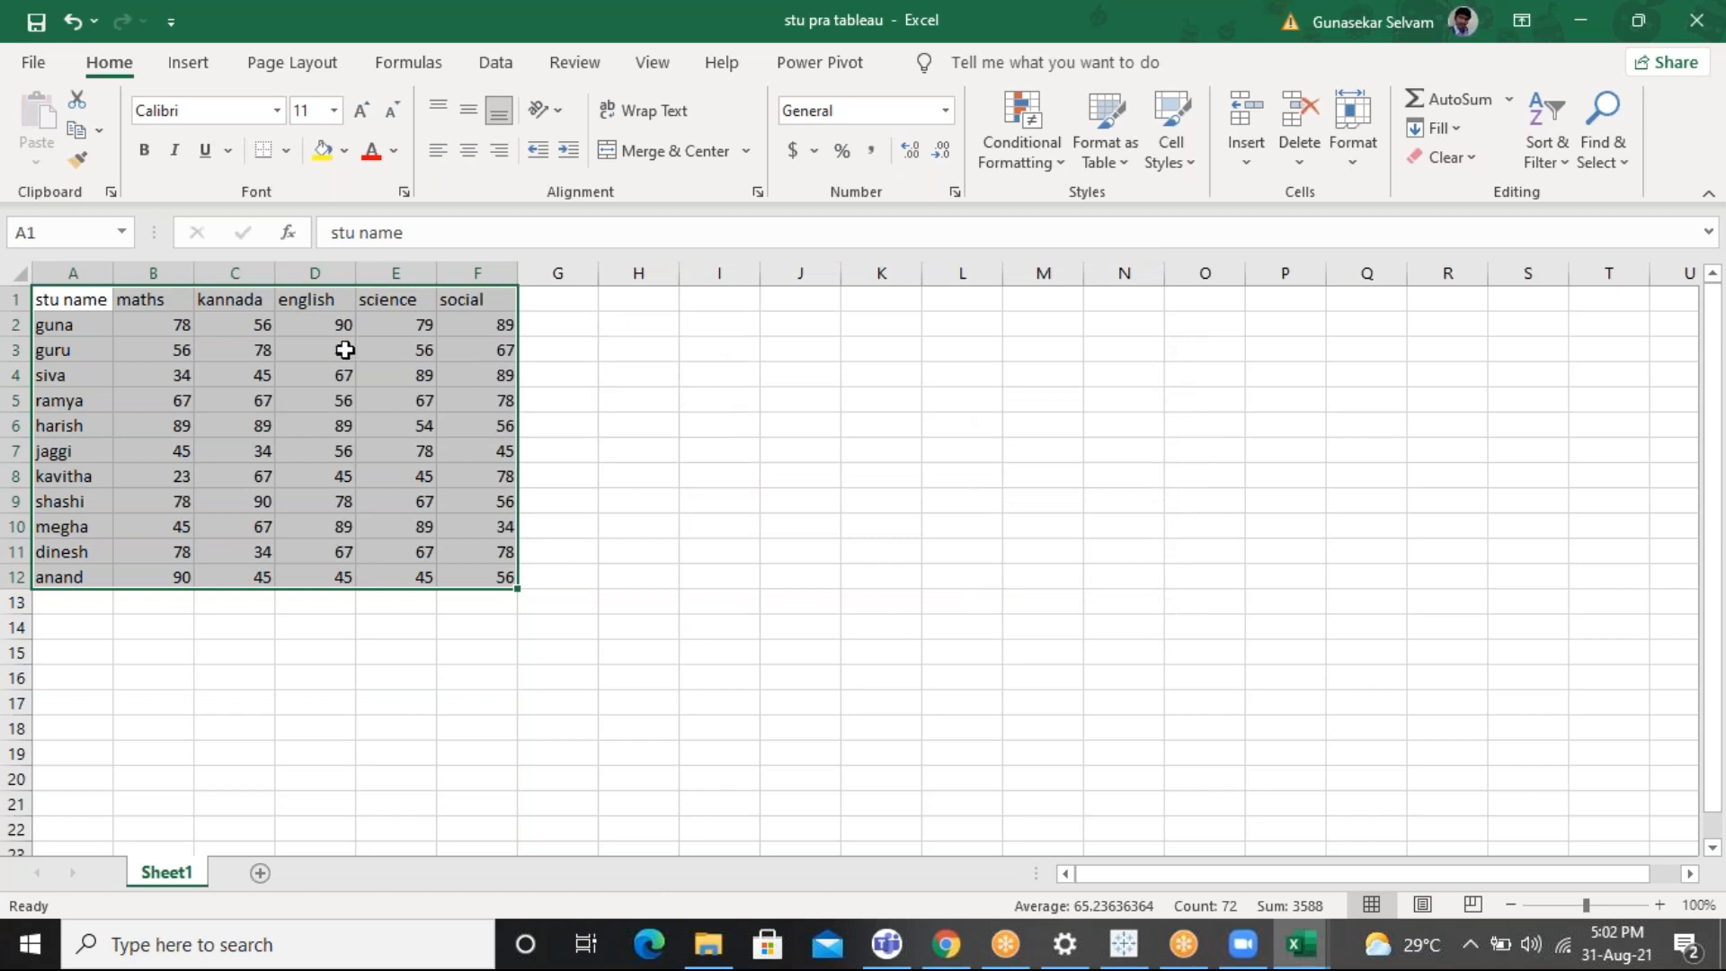
Close the "stu pra tableau" and "STU PRACTICAL" workbooks
{"action": "left_click_drag", "start_coordinate": [322, 23], "coordinate": [279, 235]}
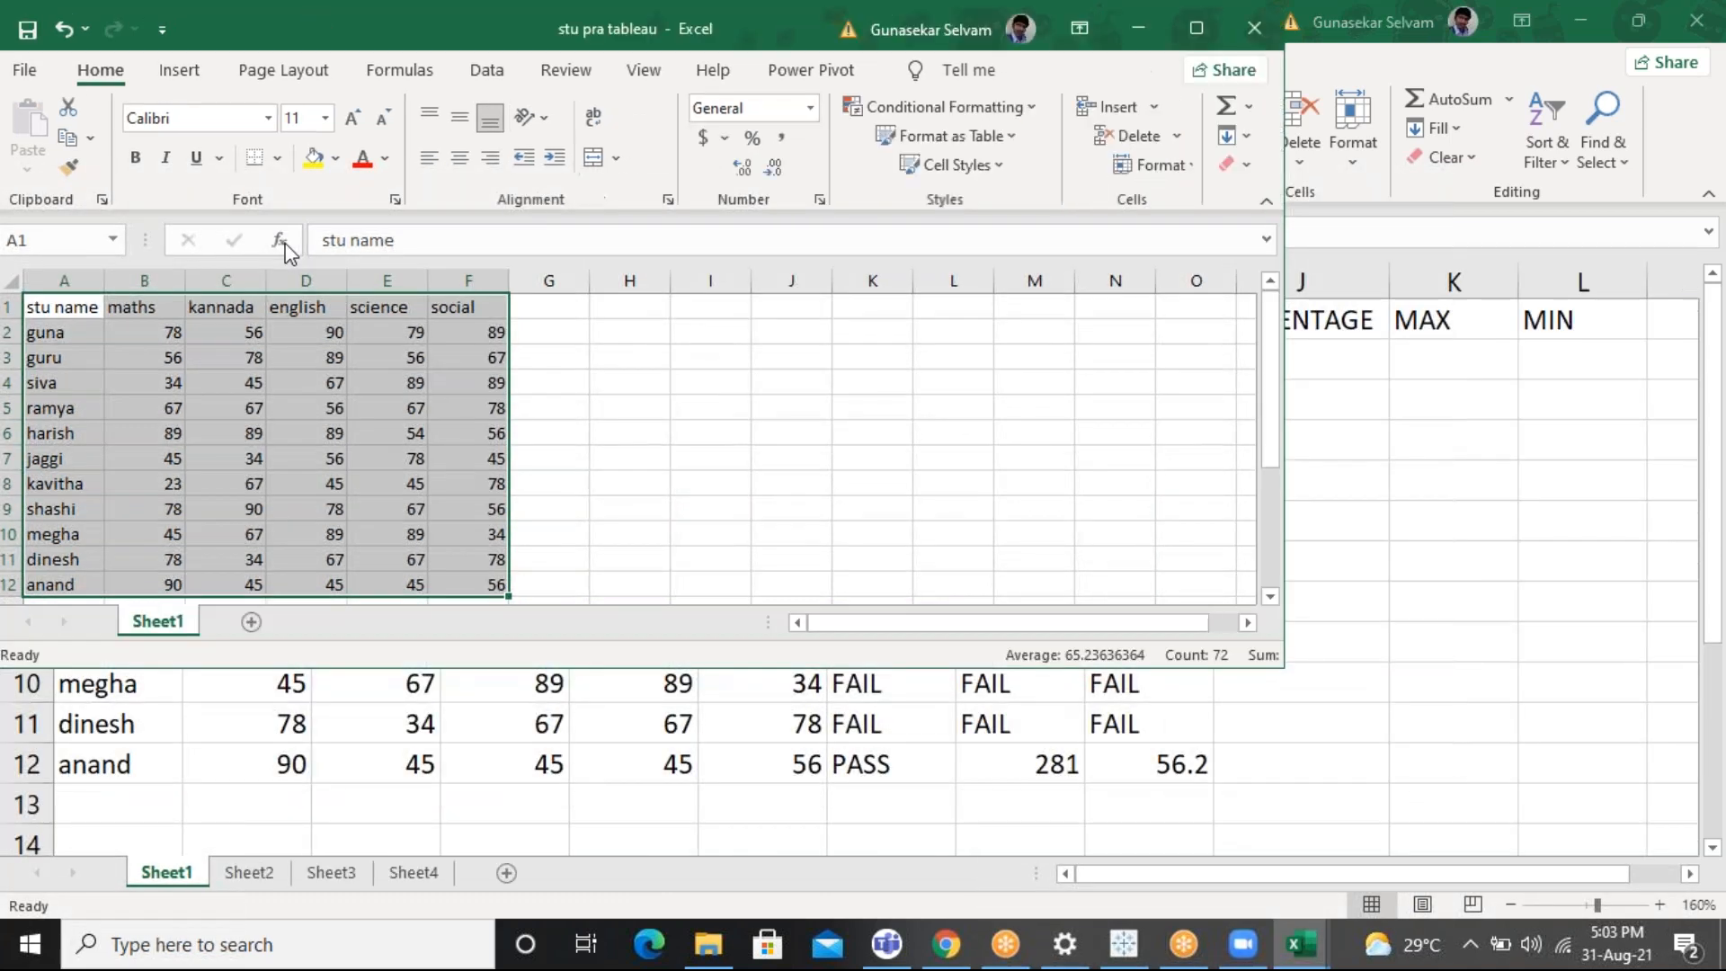
{"action": "left_click_drag", "start_coordinate": [741, 239], "coordinate": [366, 301]}
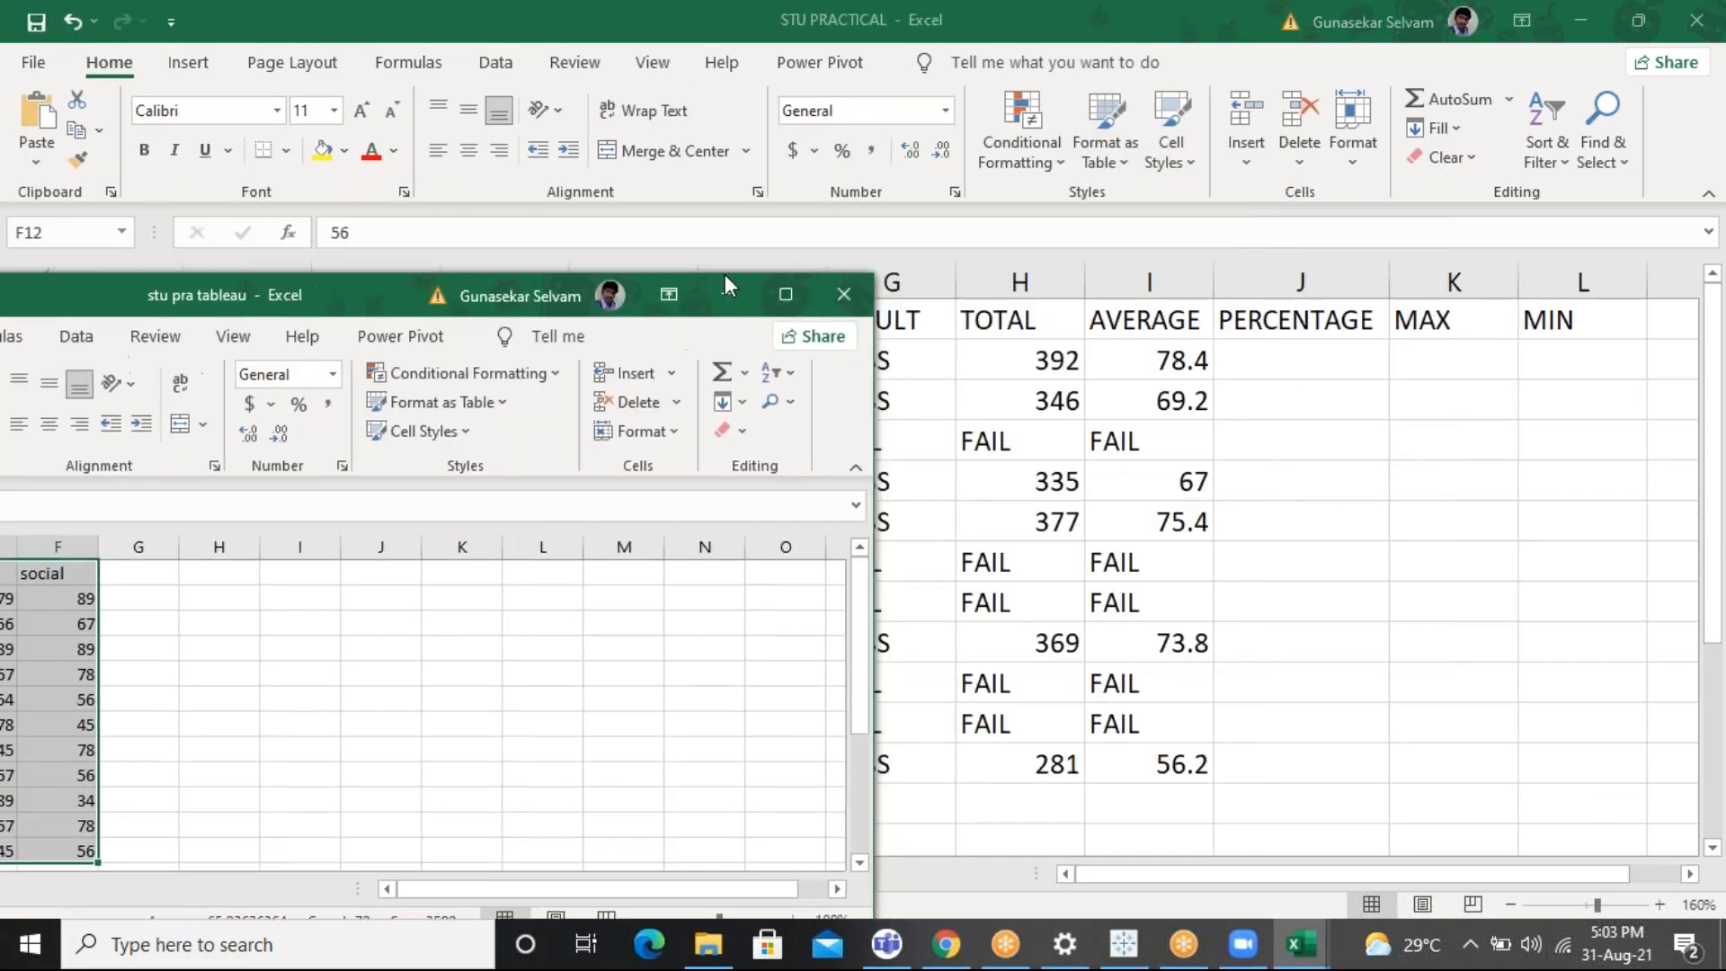
{"action": "left_click", "coordinate": [843, 296]}
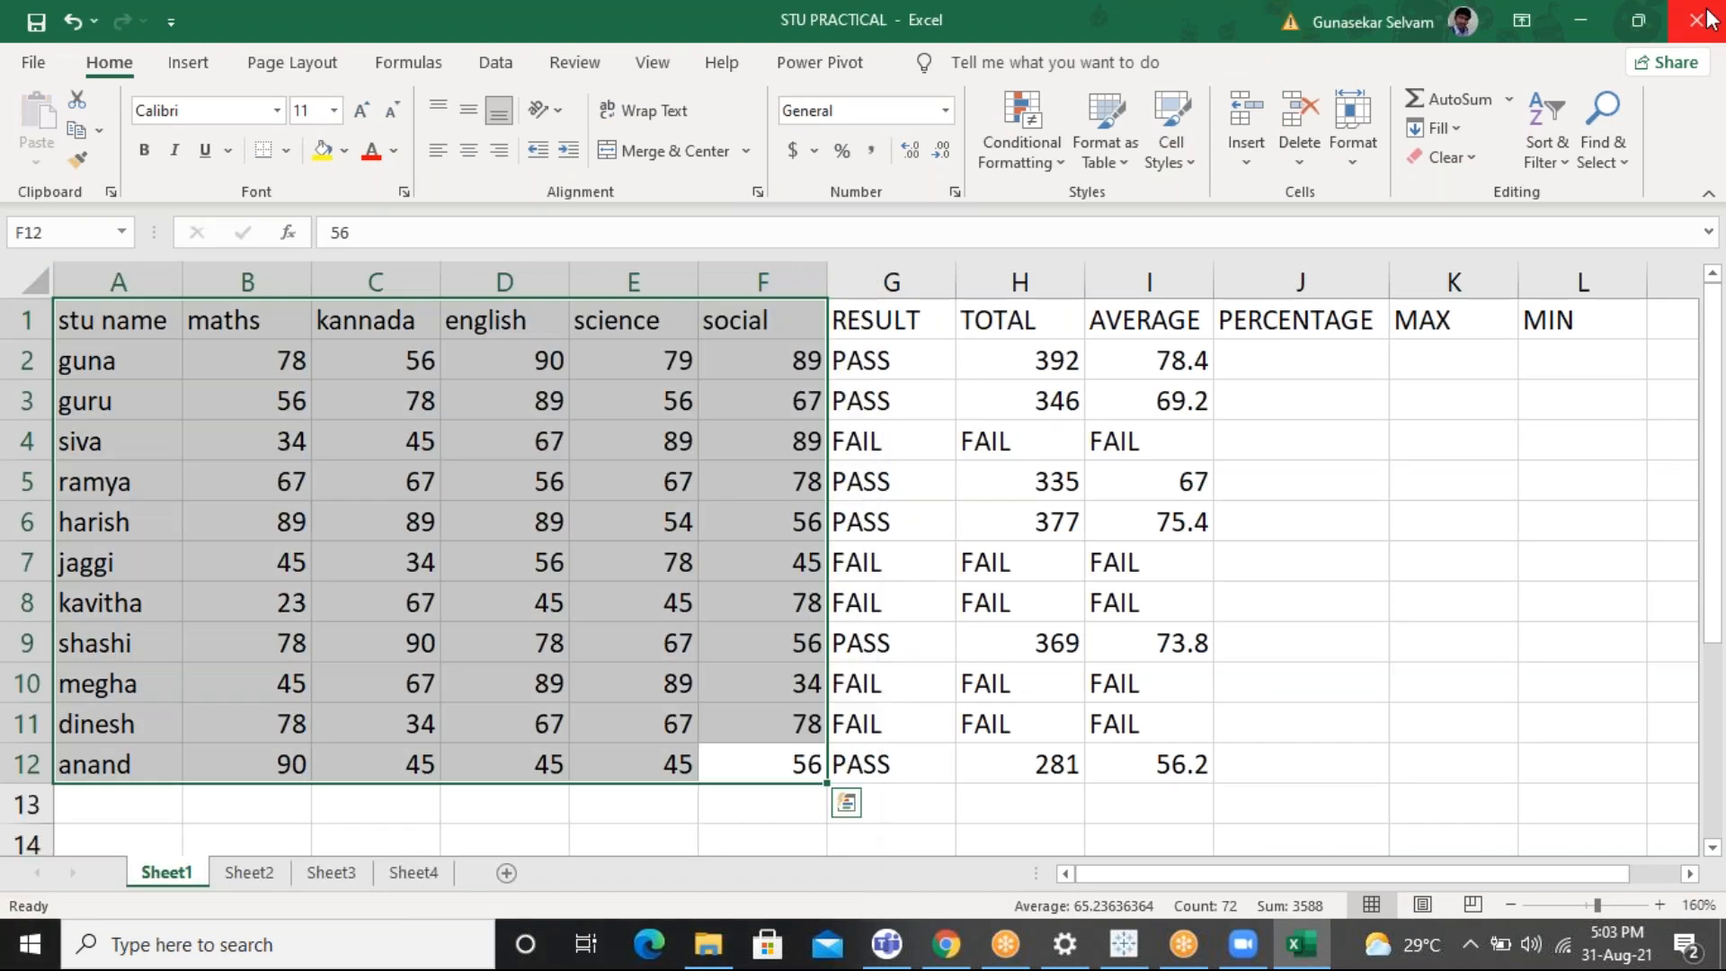
{"action": "left_click", "coordinate": [1707, 20]}
{"action": "left_click", "coordinate": [877, 518]}
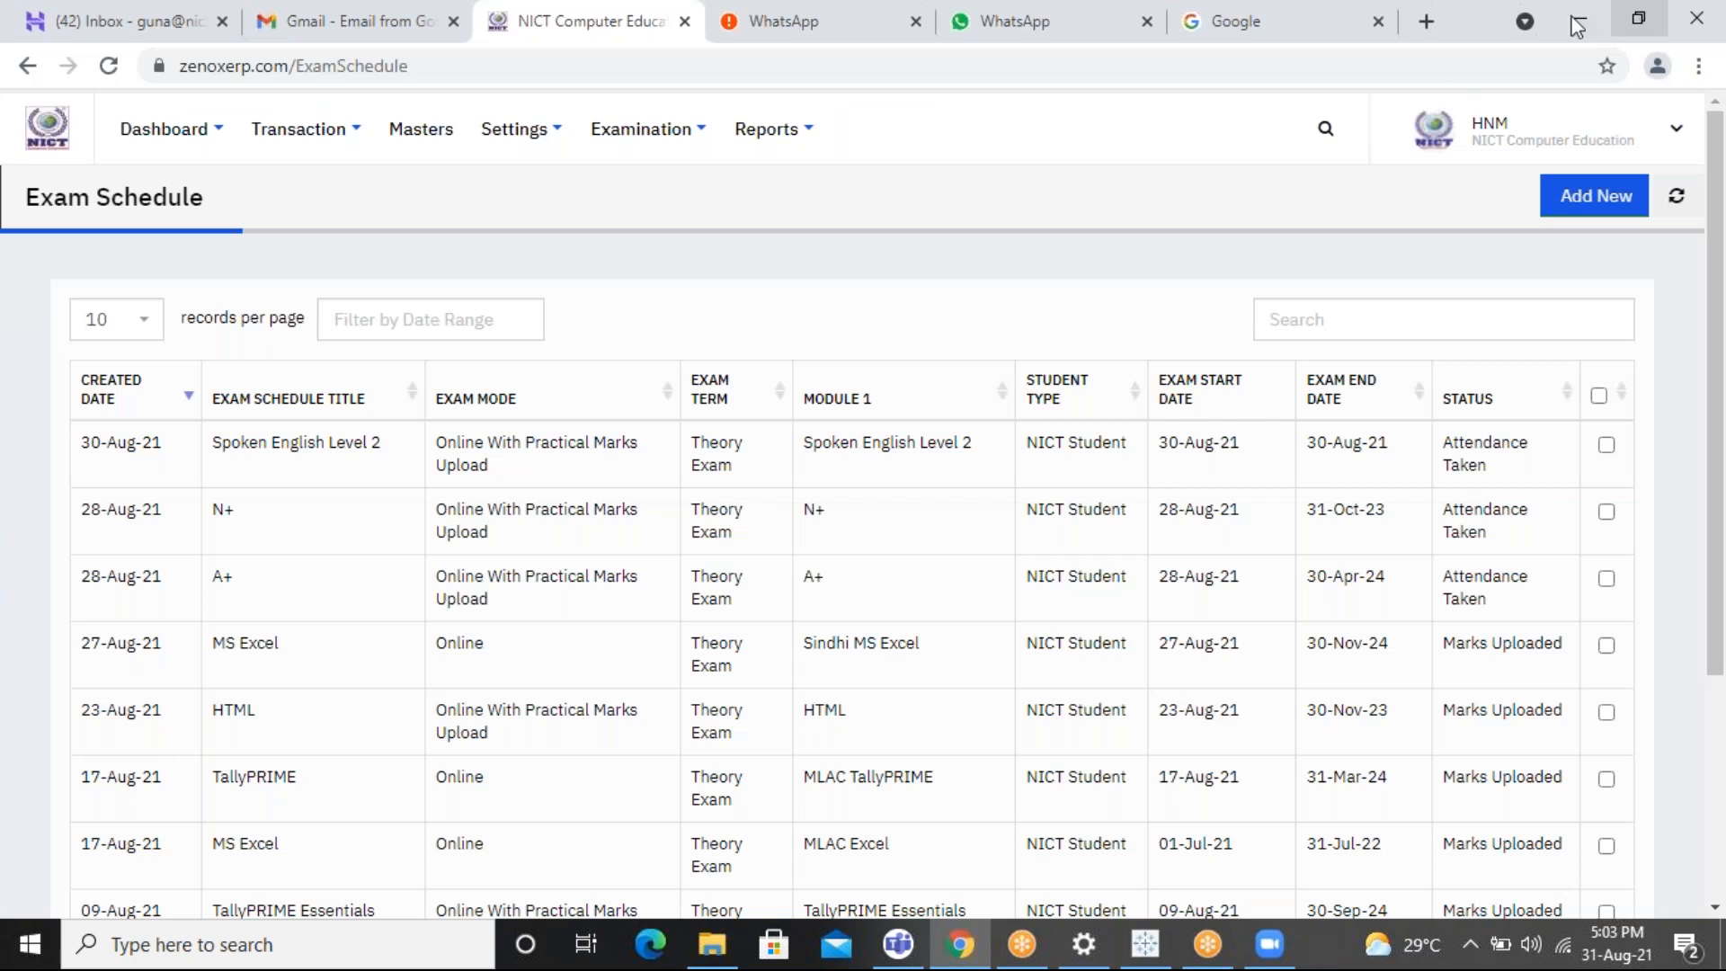
Switch to Tableau and connect to the Excel file "stu pra tableau" in the Documents folder
{"action": "left_click", "coordinate": [1572, 20]}
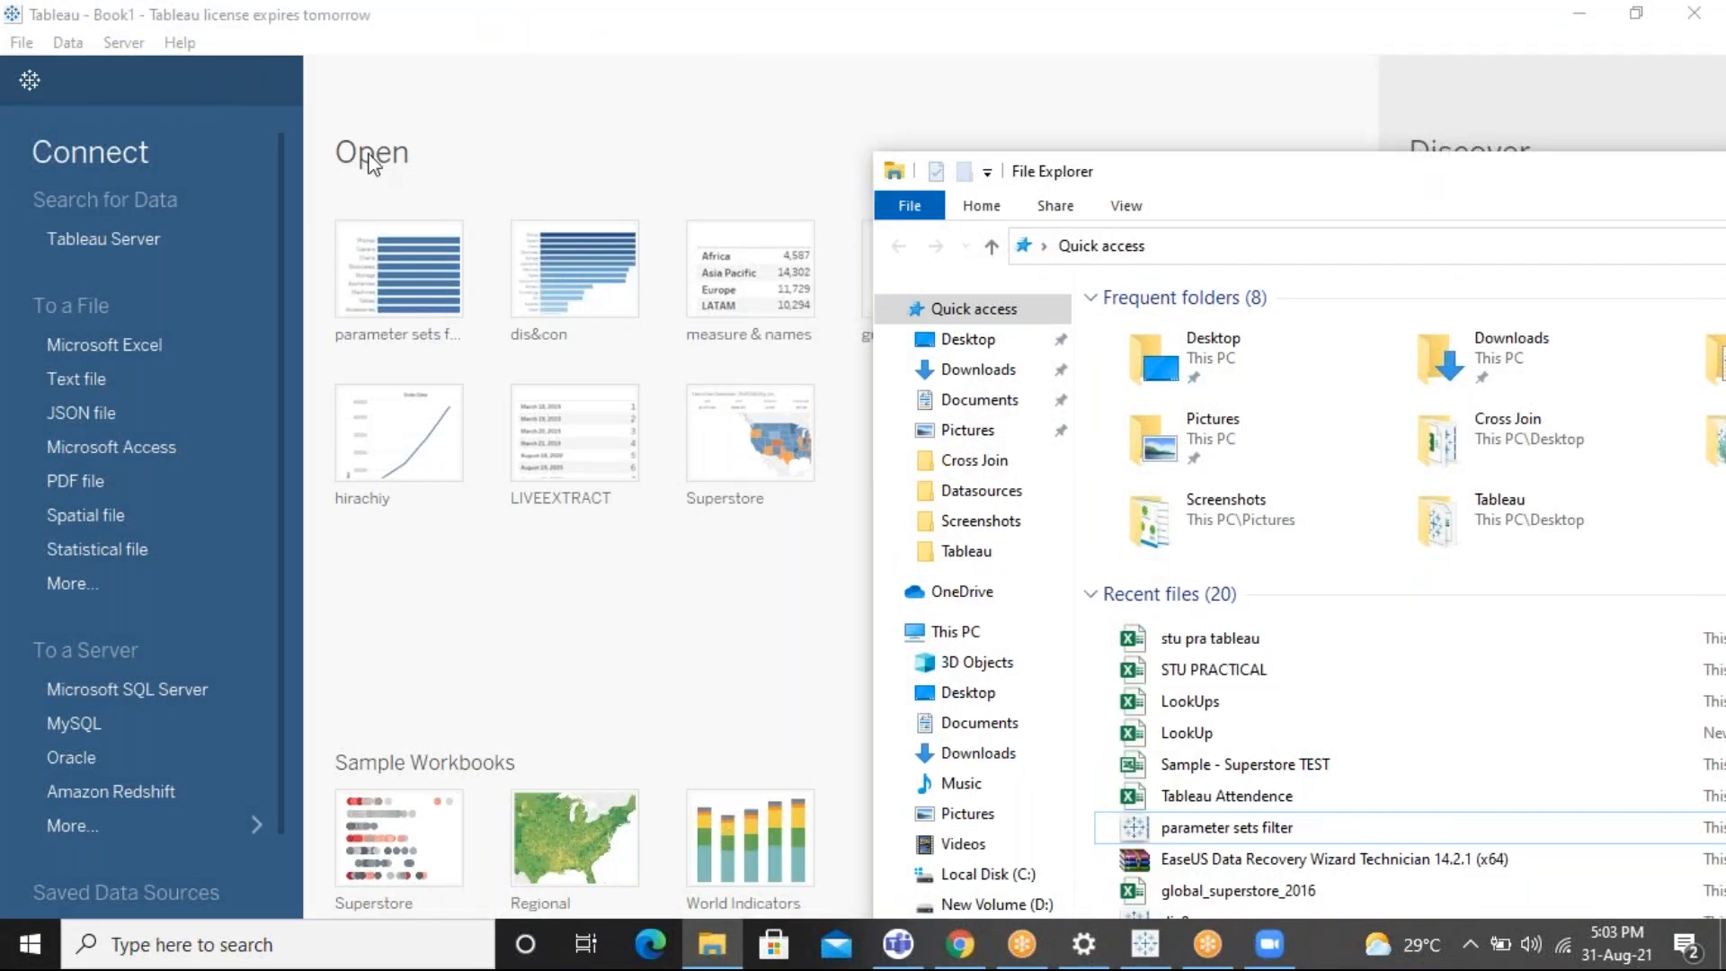
{"action": "left_click", "coordinate": [105, 338]}
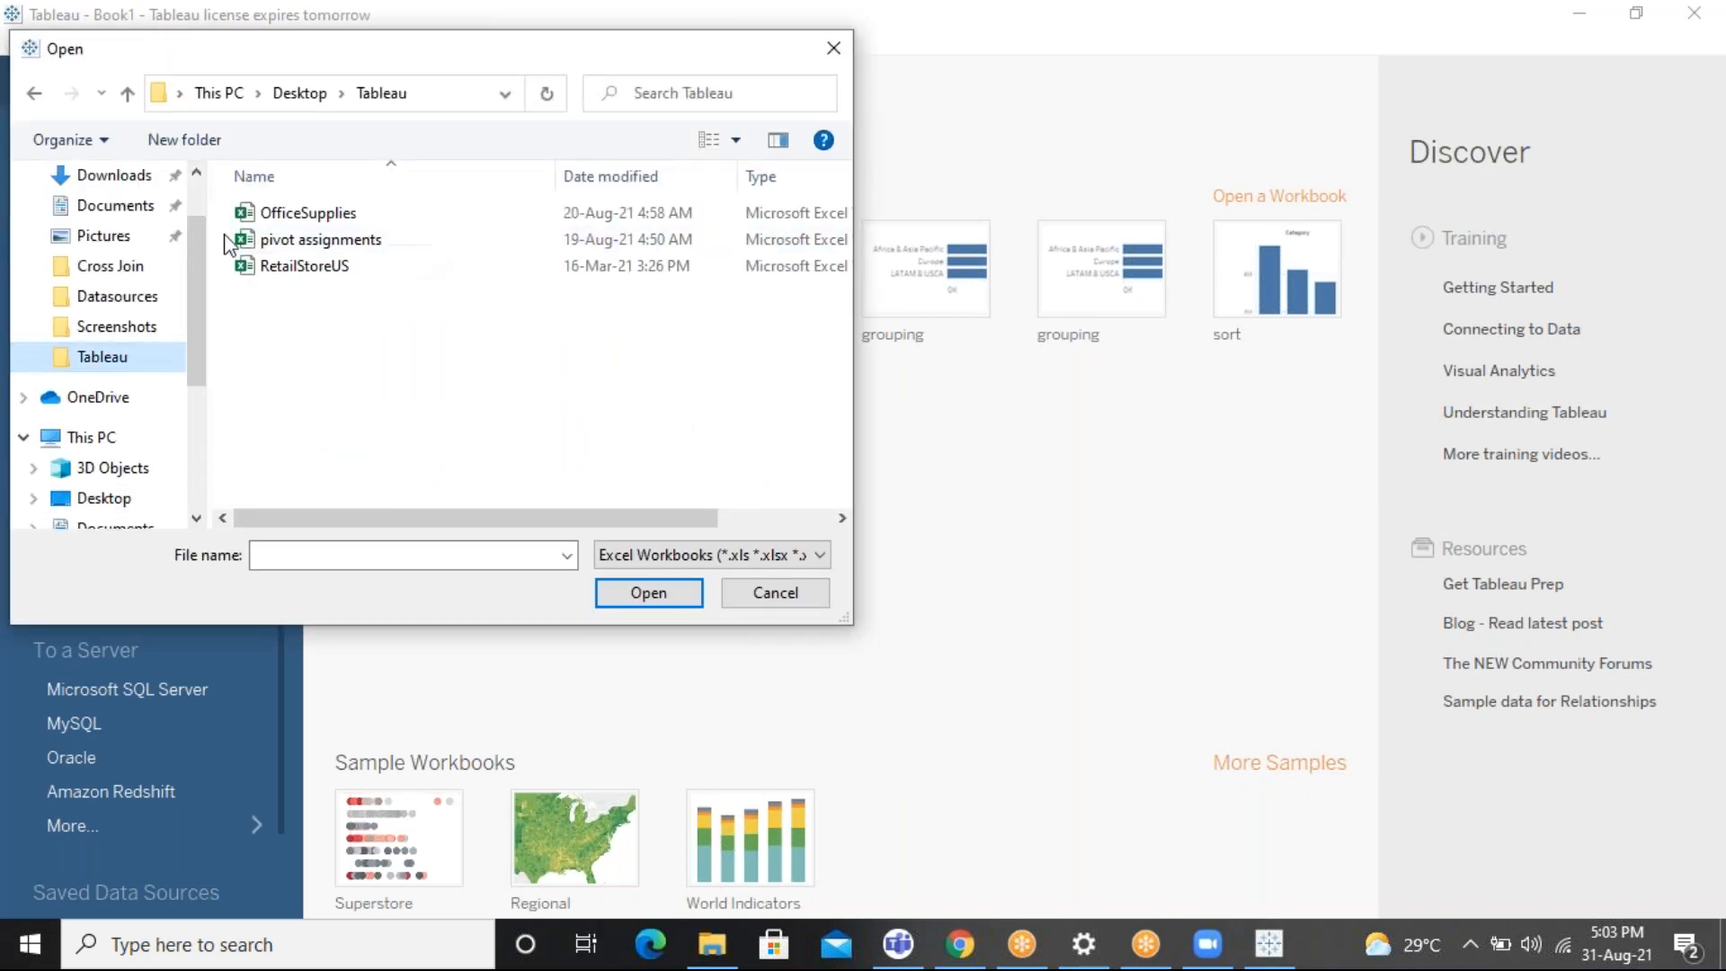
{"action": "left_click", "coordinate": [155, 214]}
{"action": "left_click", "coordinate": [328, 291]}
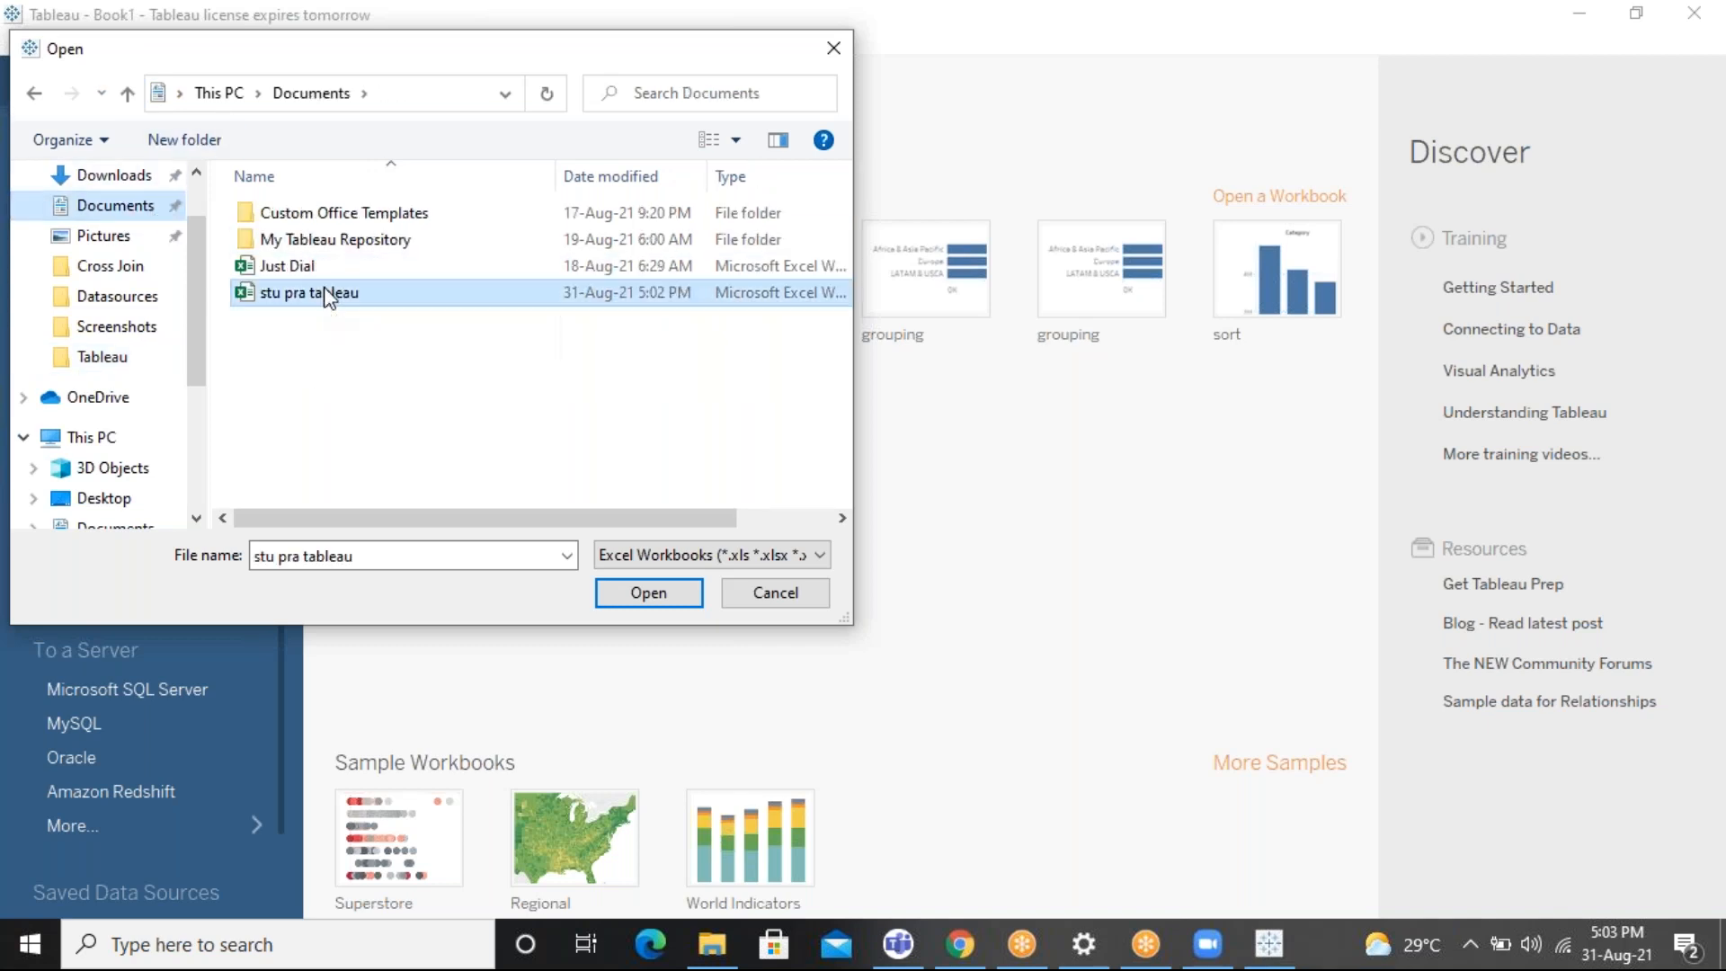
{"action": "left_click", "coordinate": [638, 595]}
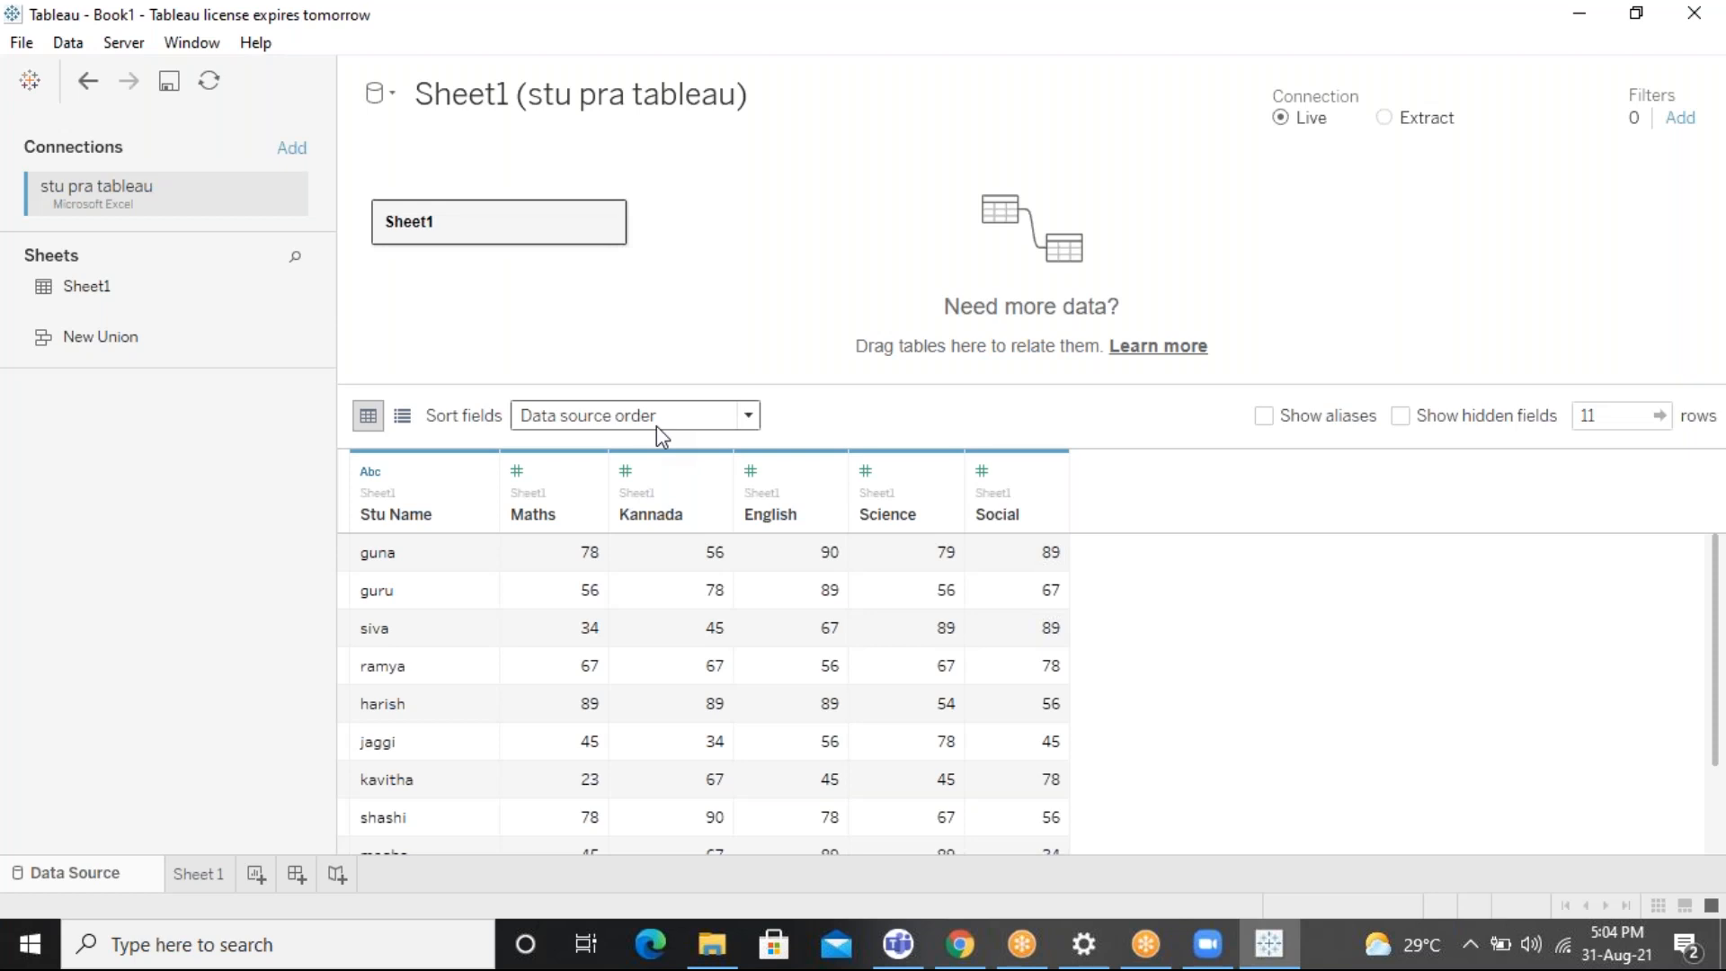
Look through the files in the Downloads folder in File Explorer, and return to Tableau
{"action": "left_click", "coordinate": [709, 942]}
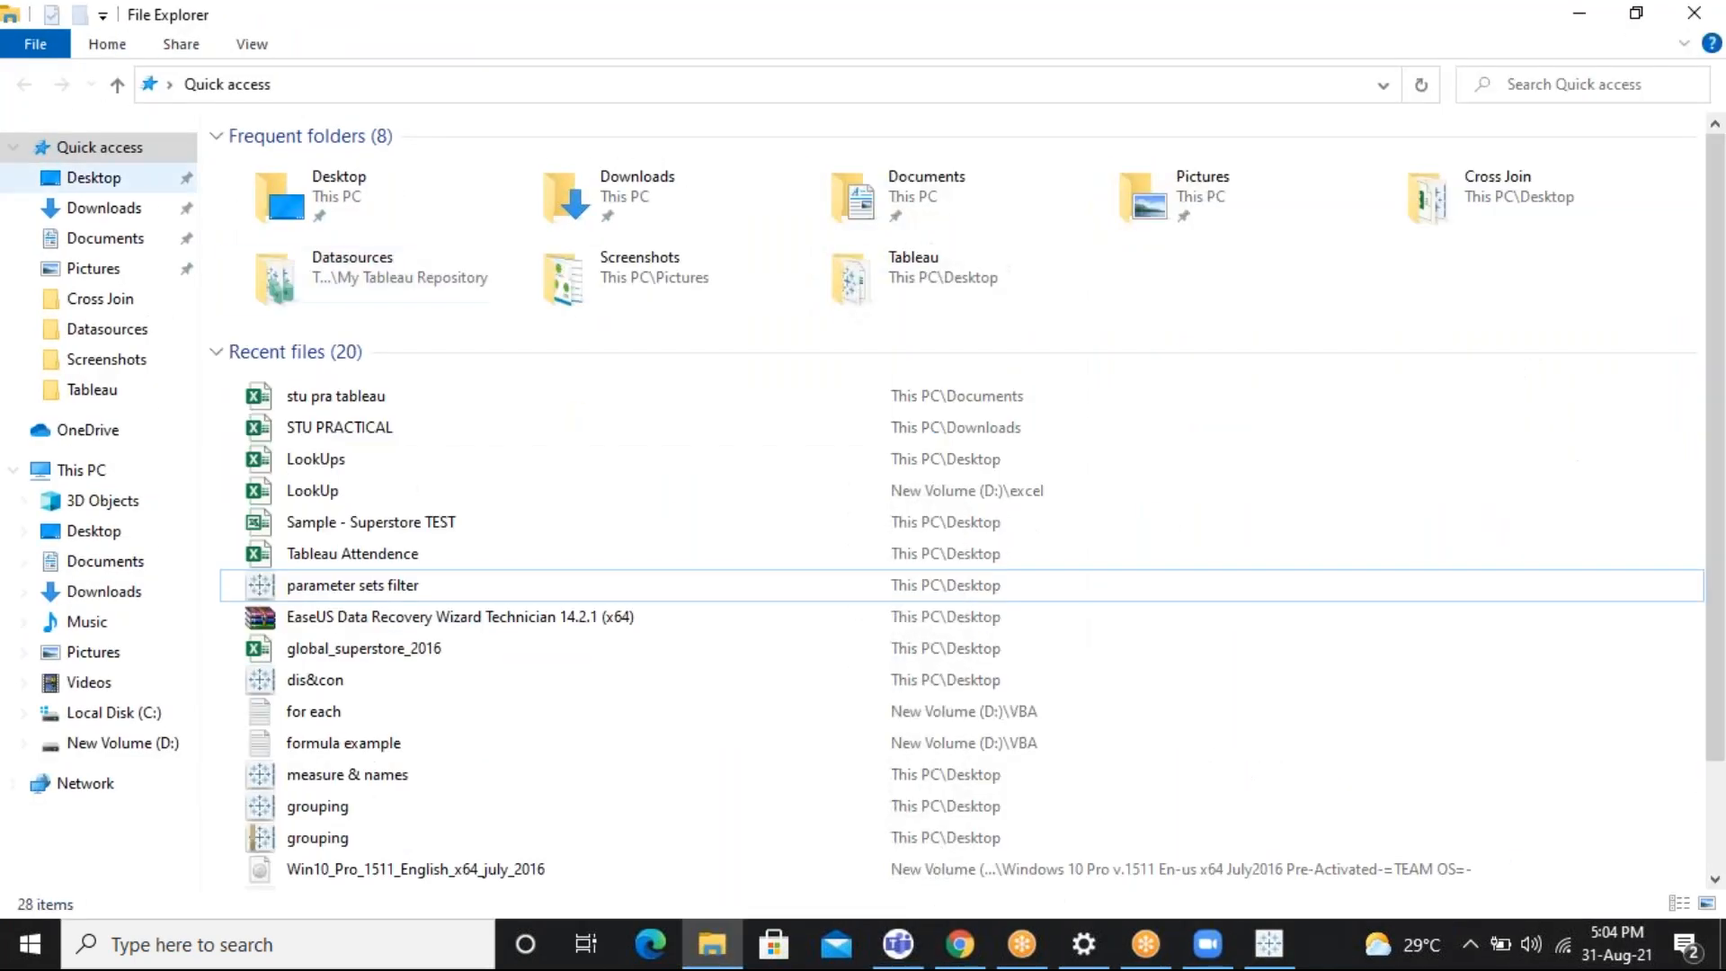
{"action": "left_click", "coordinate": [122, 210]}
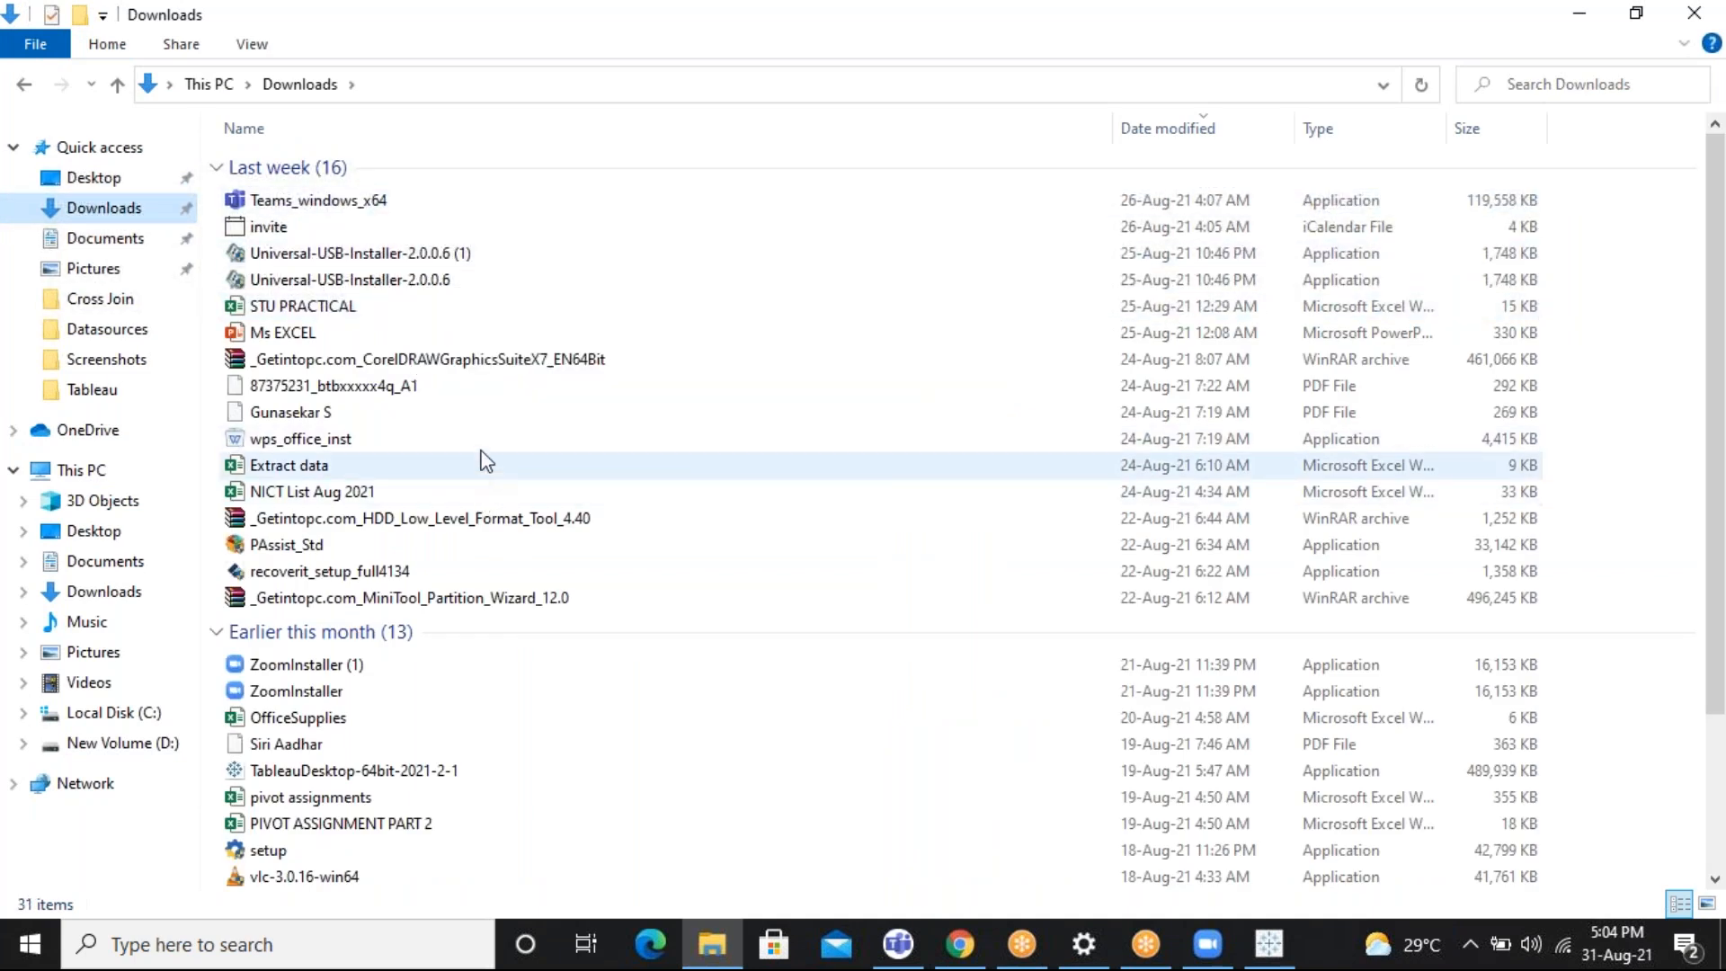
{"action": "left_click", "coordinate": [493, 753]}
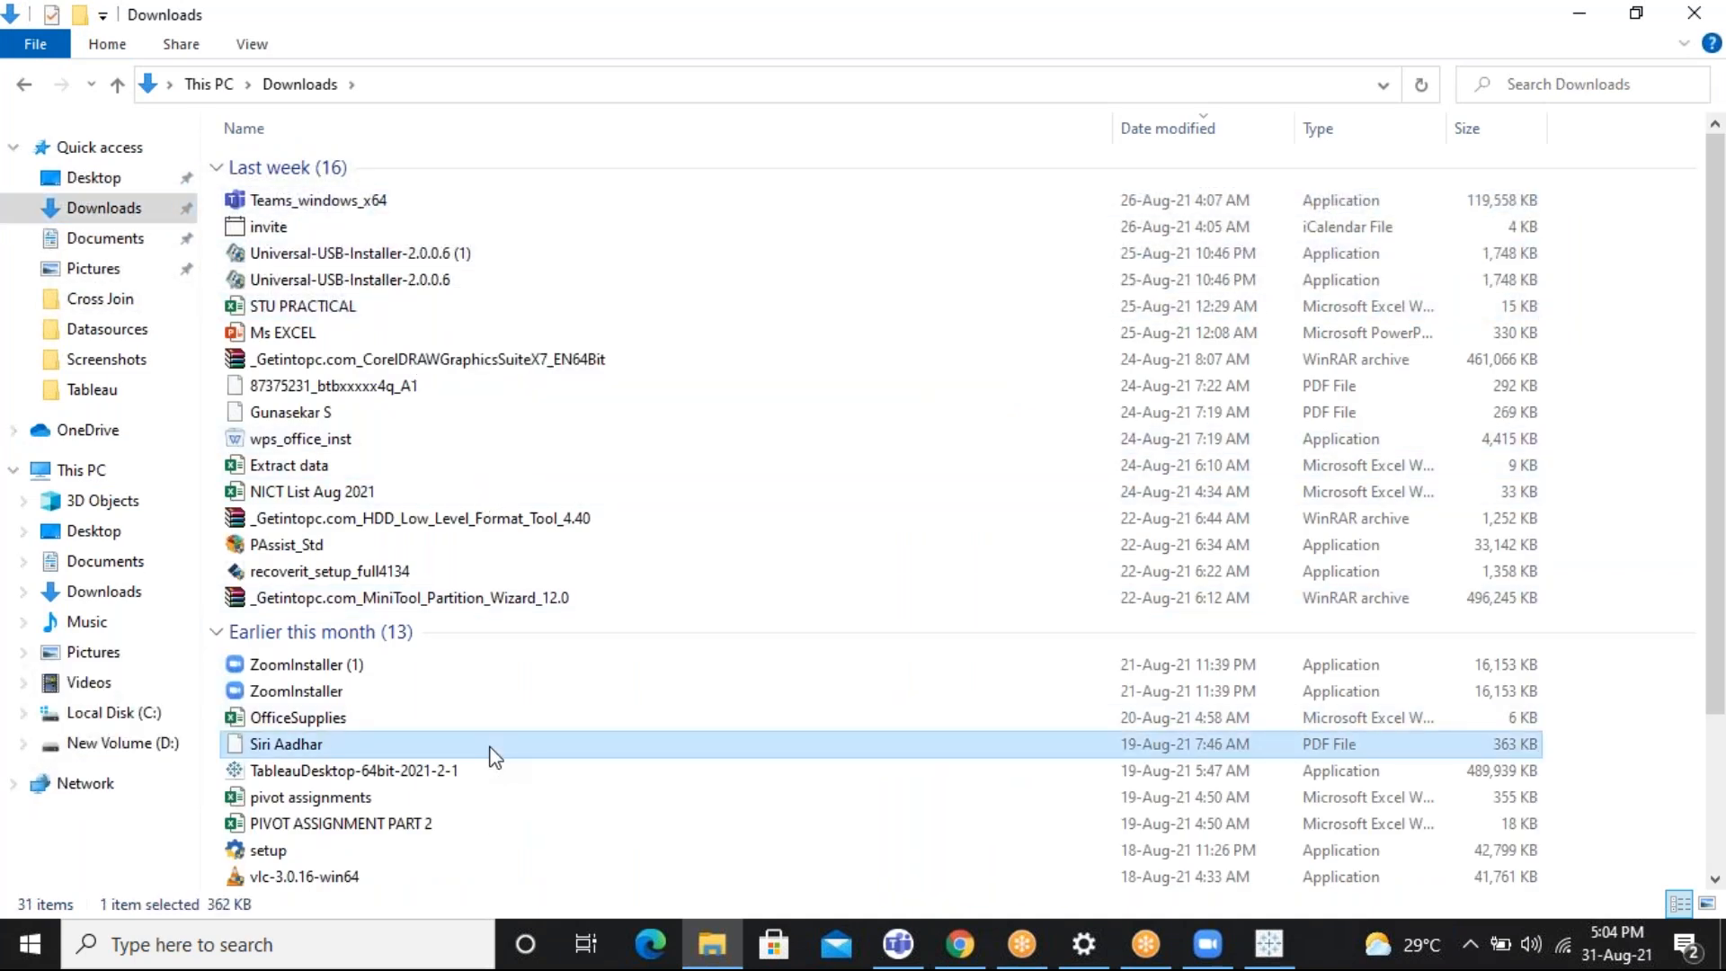
{"action": "key", "text": "Down"}
{"action": "key", "text": "Down"}
{"action": "key", "text": "Down"}
{"action": "key", "text": "Down"}
{"action": "key", "text": "Down"}
{"action": "key", "text": "Down"}
{"action": "key", "text": "Down"}
{"action": "key", "text": "Down"}
{"action": "key", "text": "Down"}
{"action": "key", "text": "Down"}
{"action": "key", "text": "Down"}
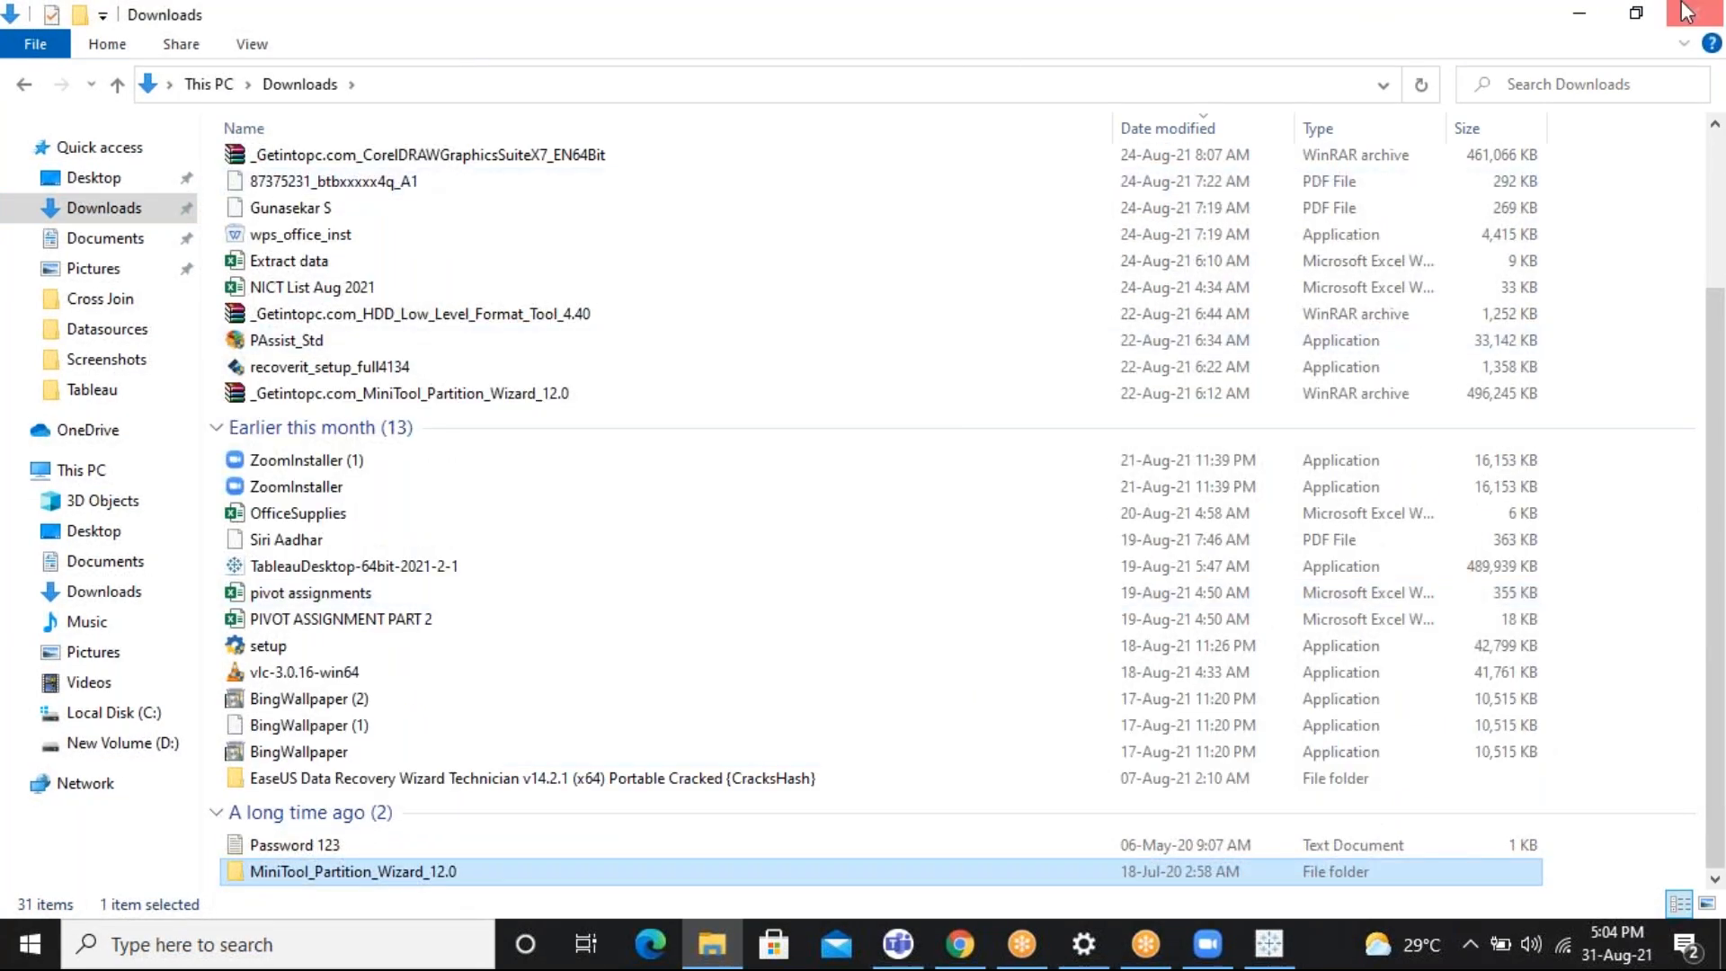
{"action": "left_click", "coordinate": [1580, 13]}
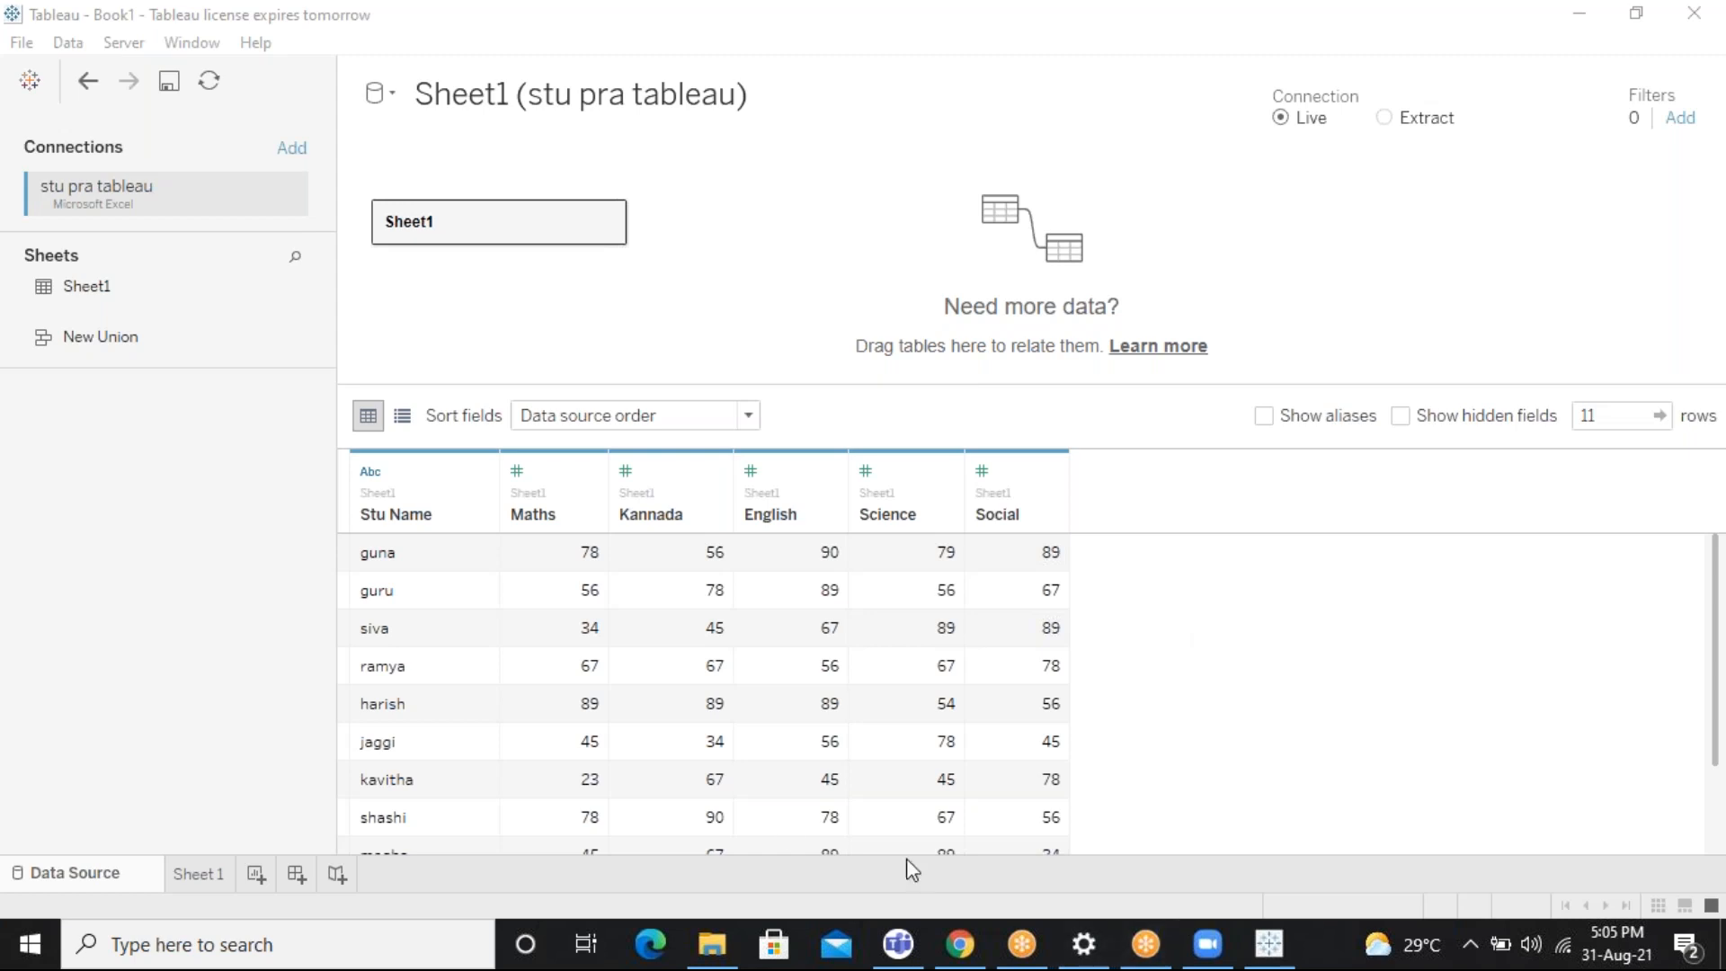
Open the Sheet 1 worksheet and add the Stu Name field to its rows
{"action": "left_click", "coordinate": [200, 870]}
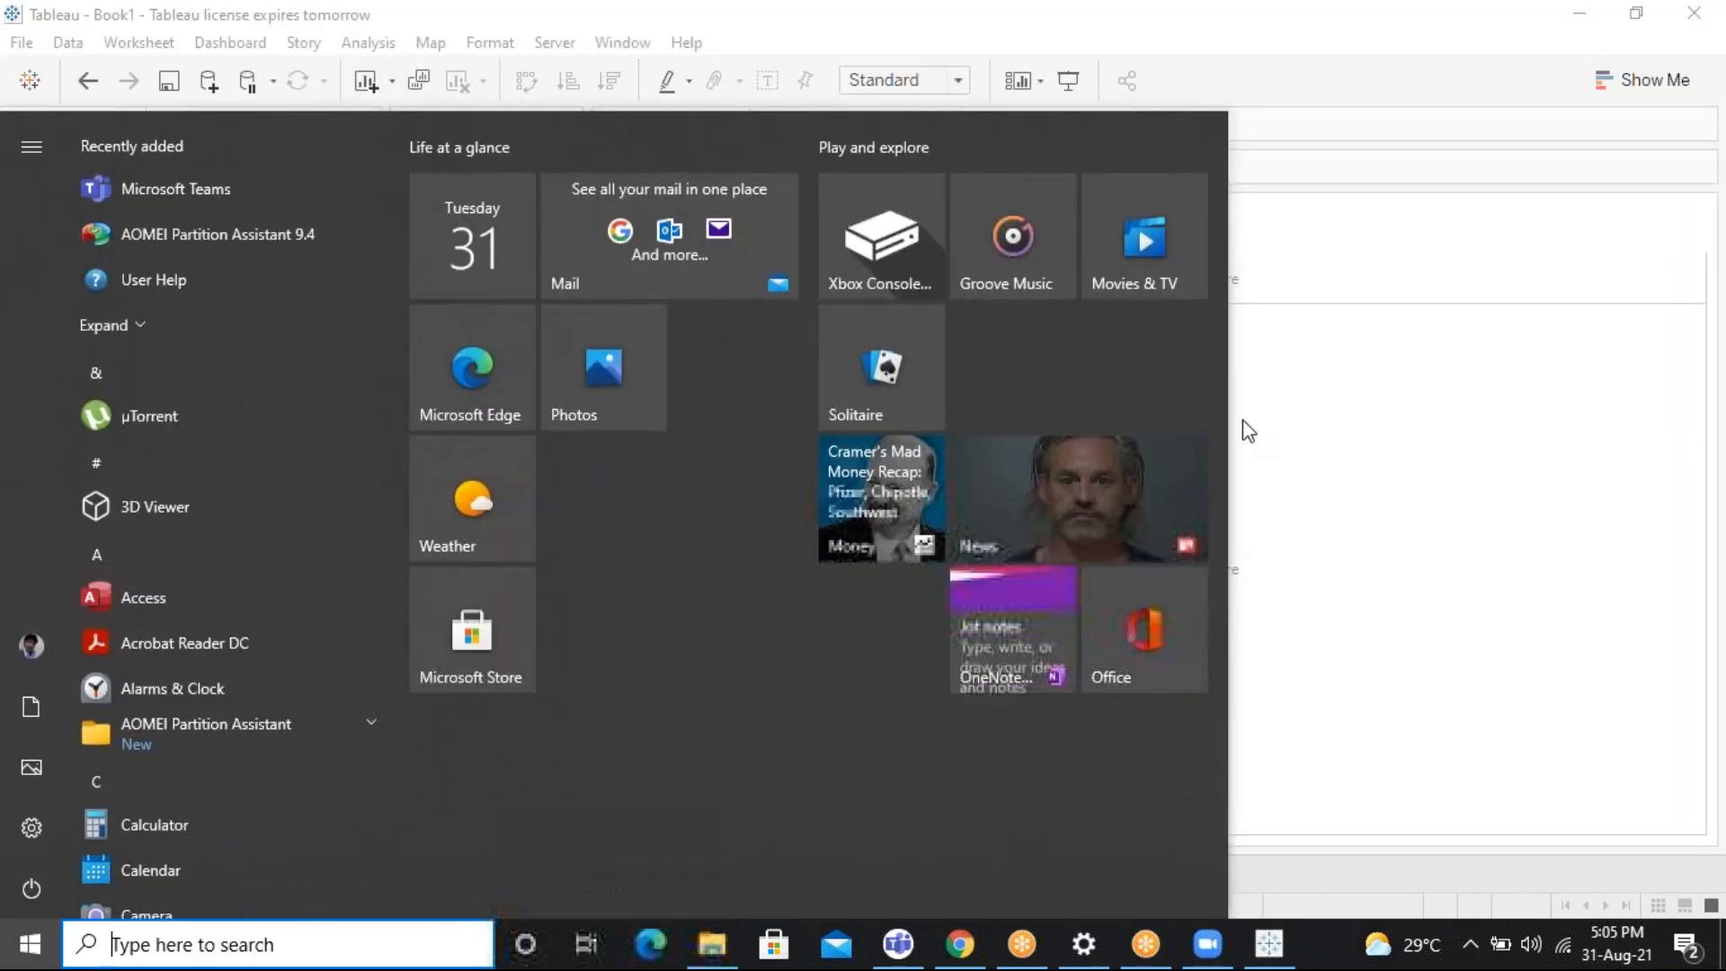
{"action": "left_click", "coordinate": [1289, 25]}
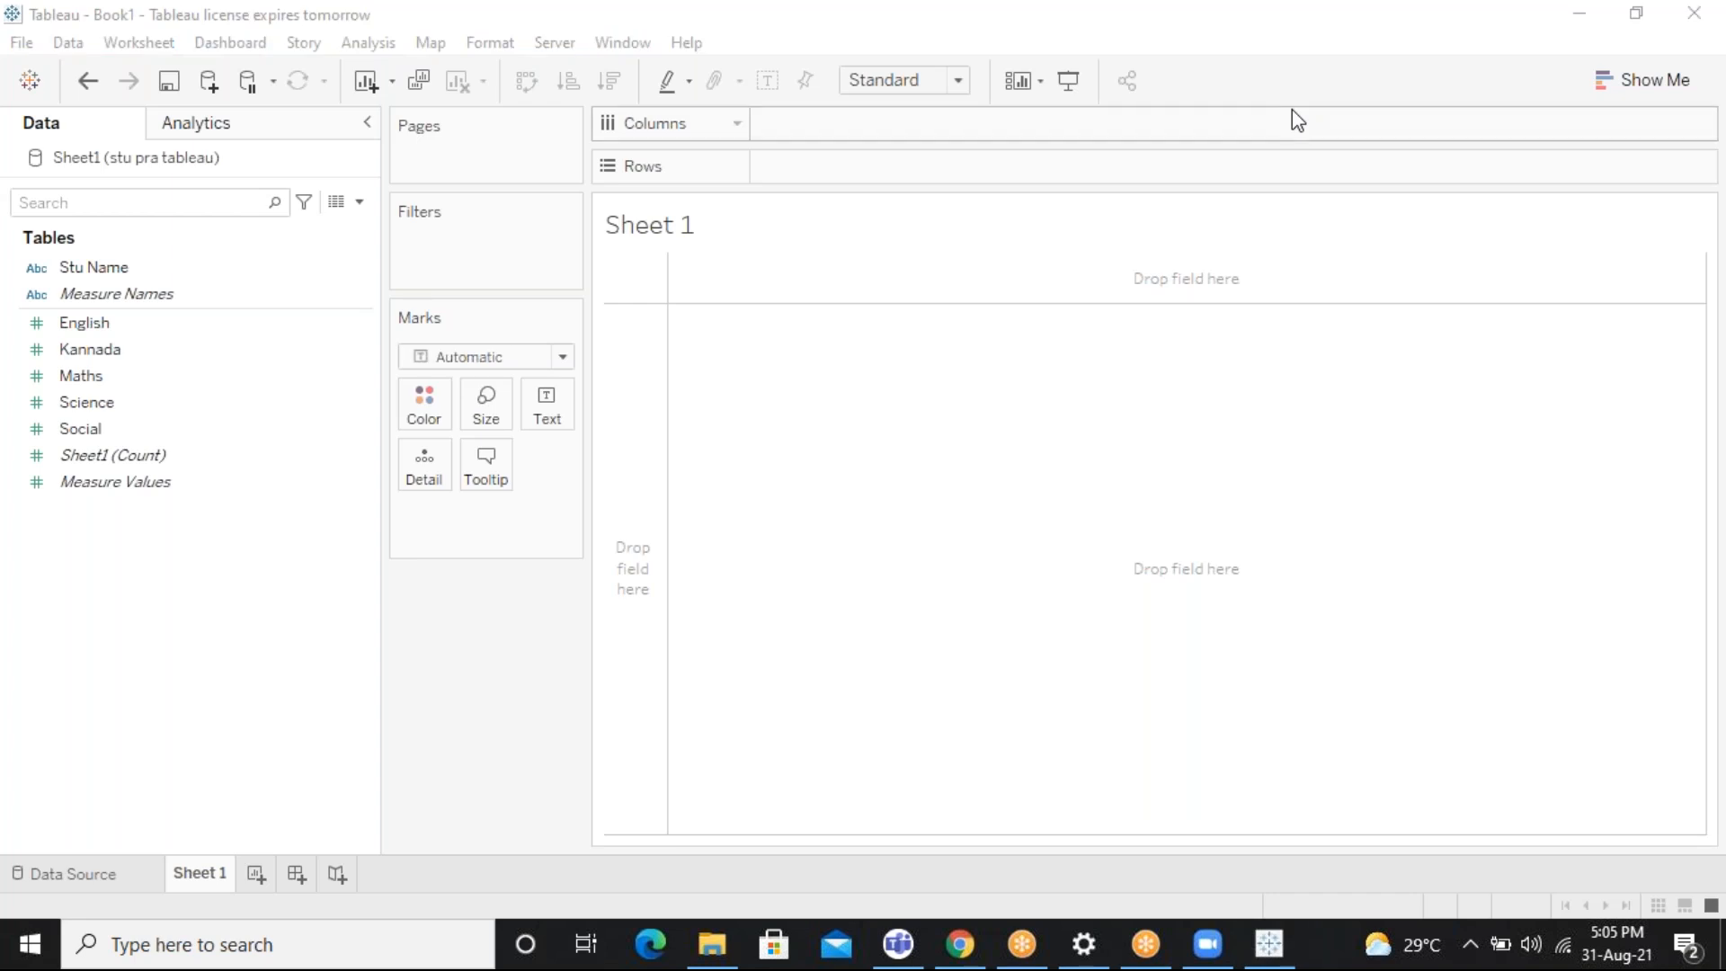
{"action": "left_click", "coordinate": [255, 300]}
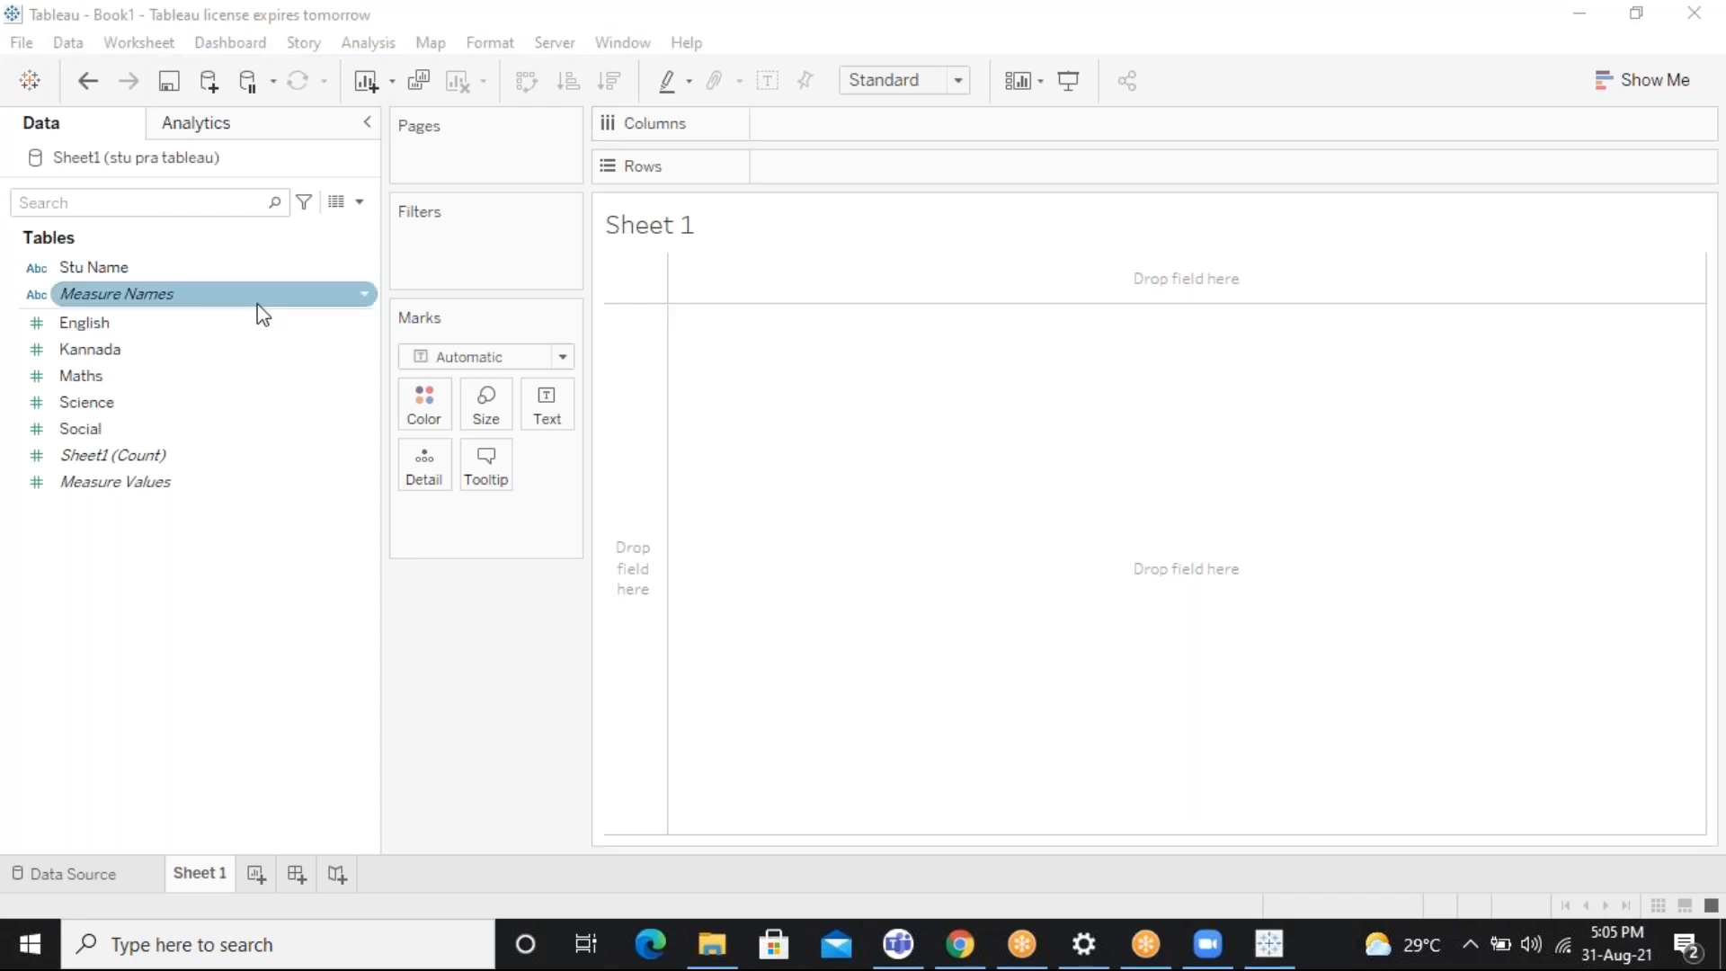
{"action": "left_click", "coordinate": [155, 272]}
{"action": "double_click", "coordinate": [160, 272]}
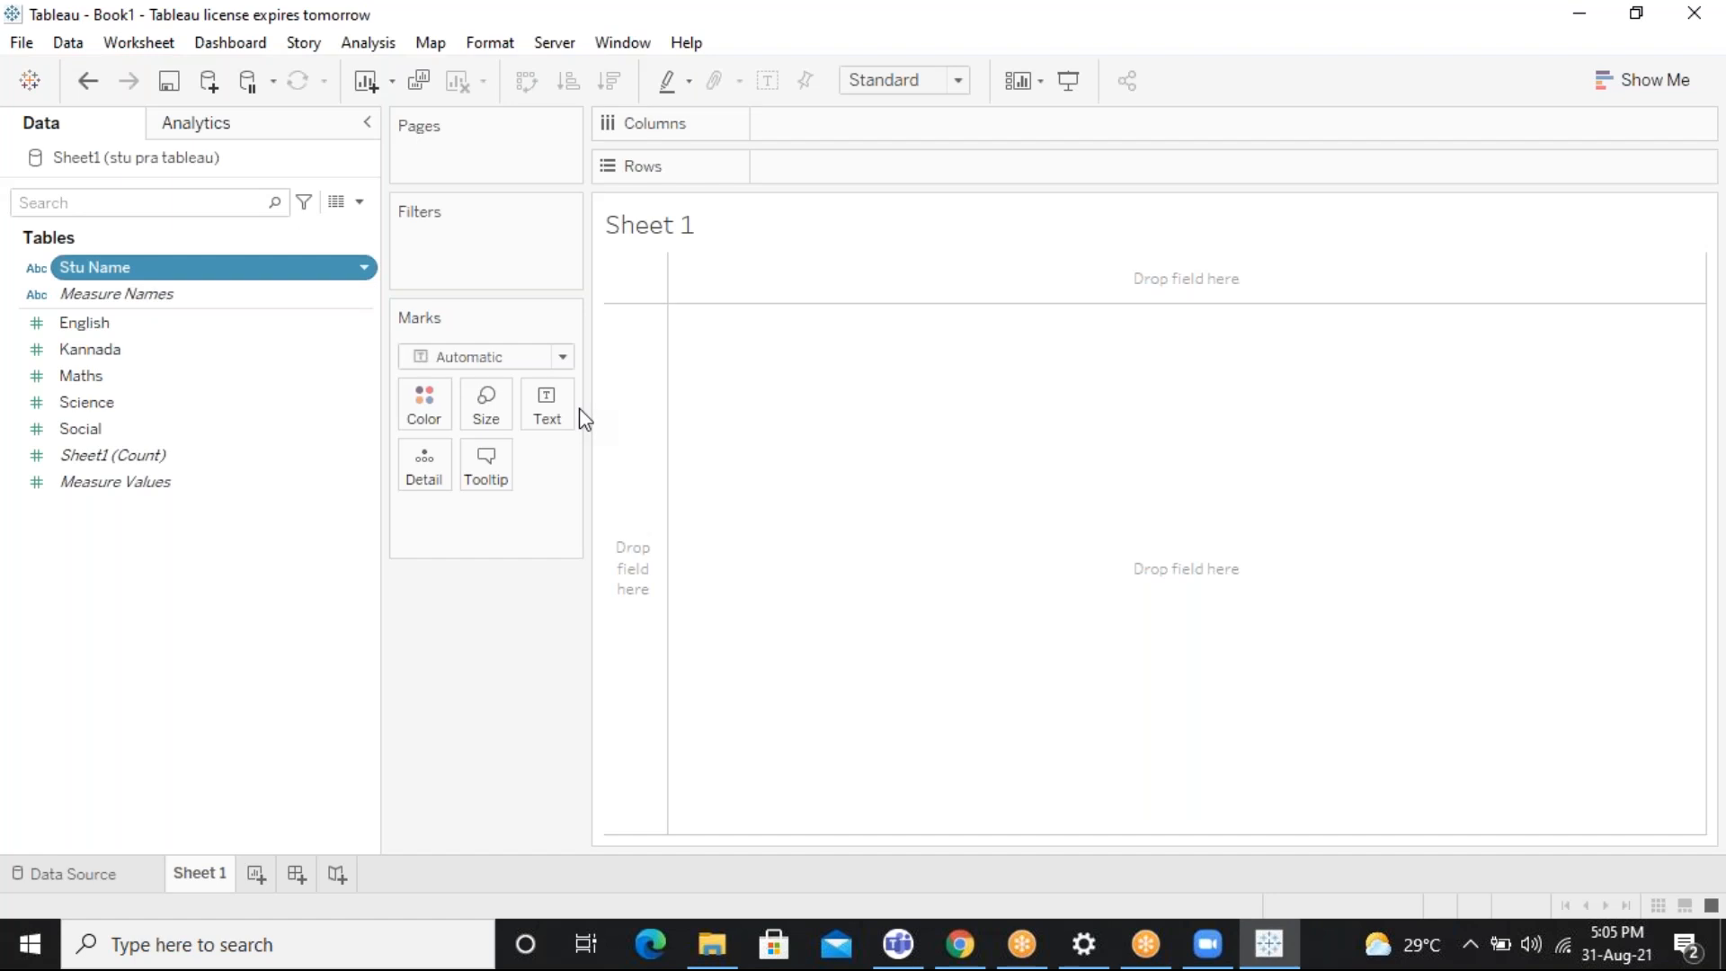
Add the English, Kannada, Maths, Science and Social fields to the student table as mark columns
{"action": "left_click", "coordinate": [270, 378]}
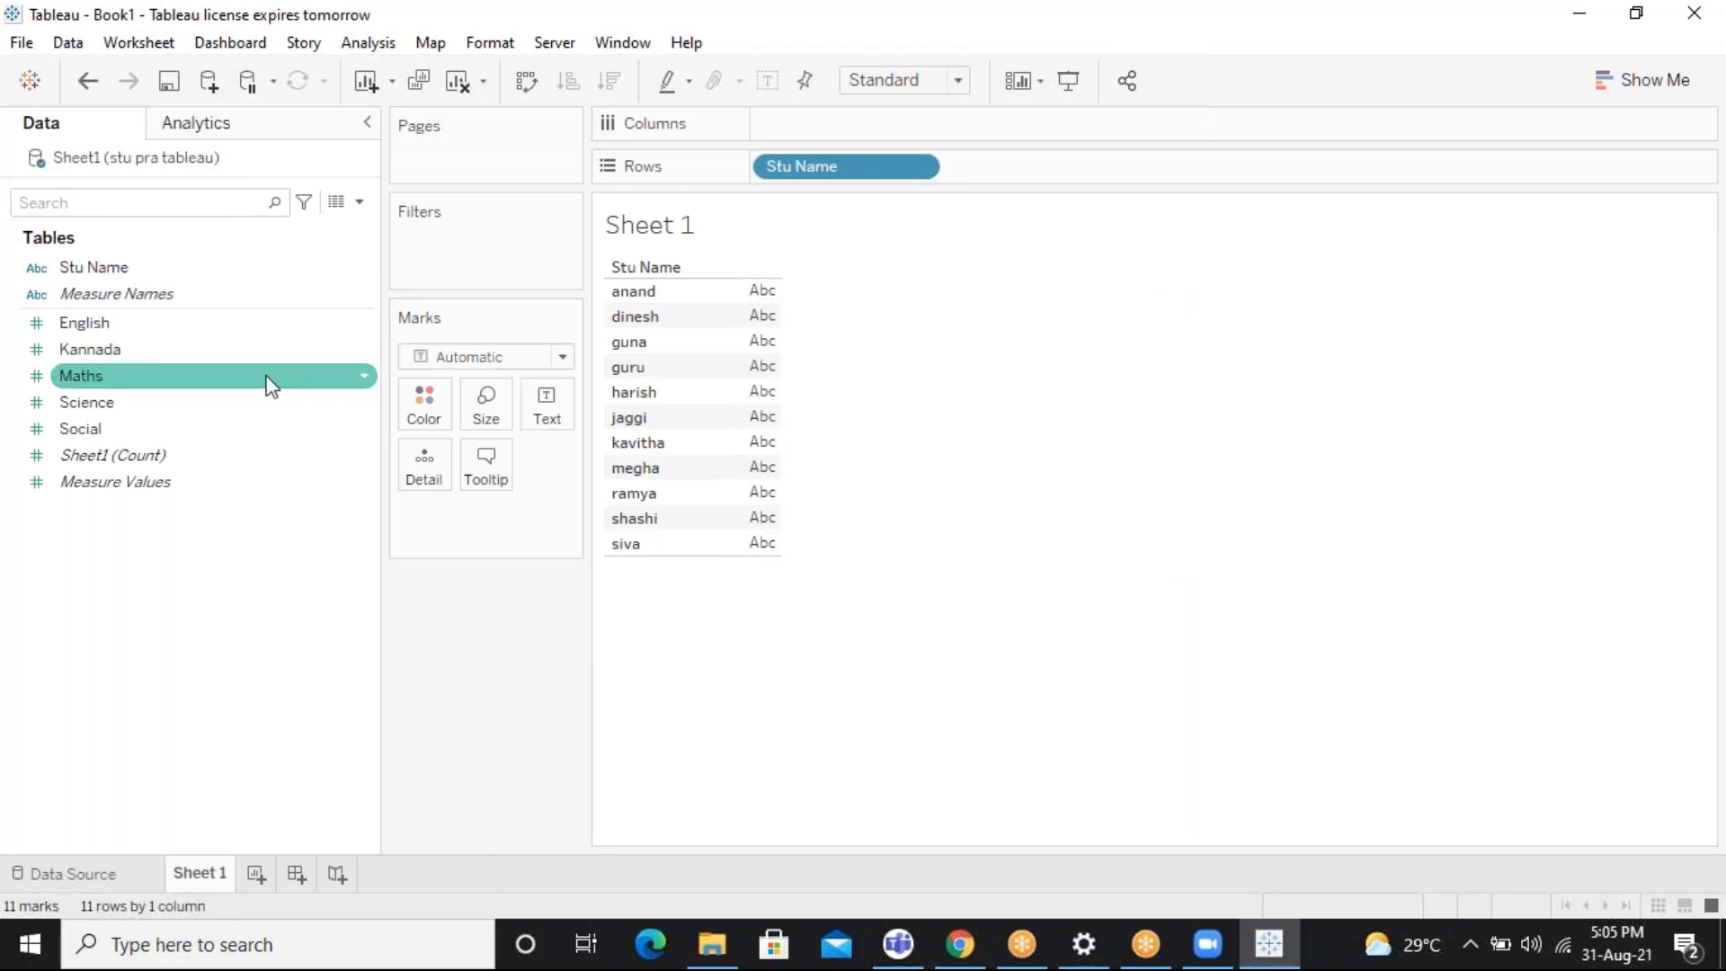
{"action": "left_click", "coordinate": [260, 298]}
{"action": "left_click", "coordinate": [255, 325]}
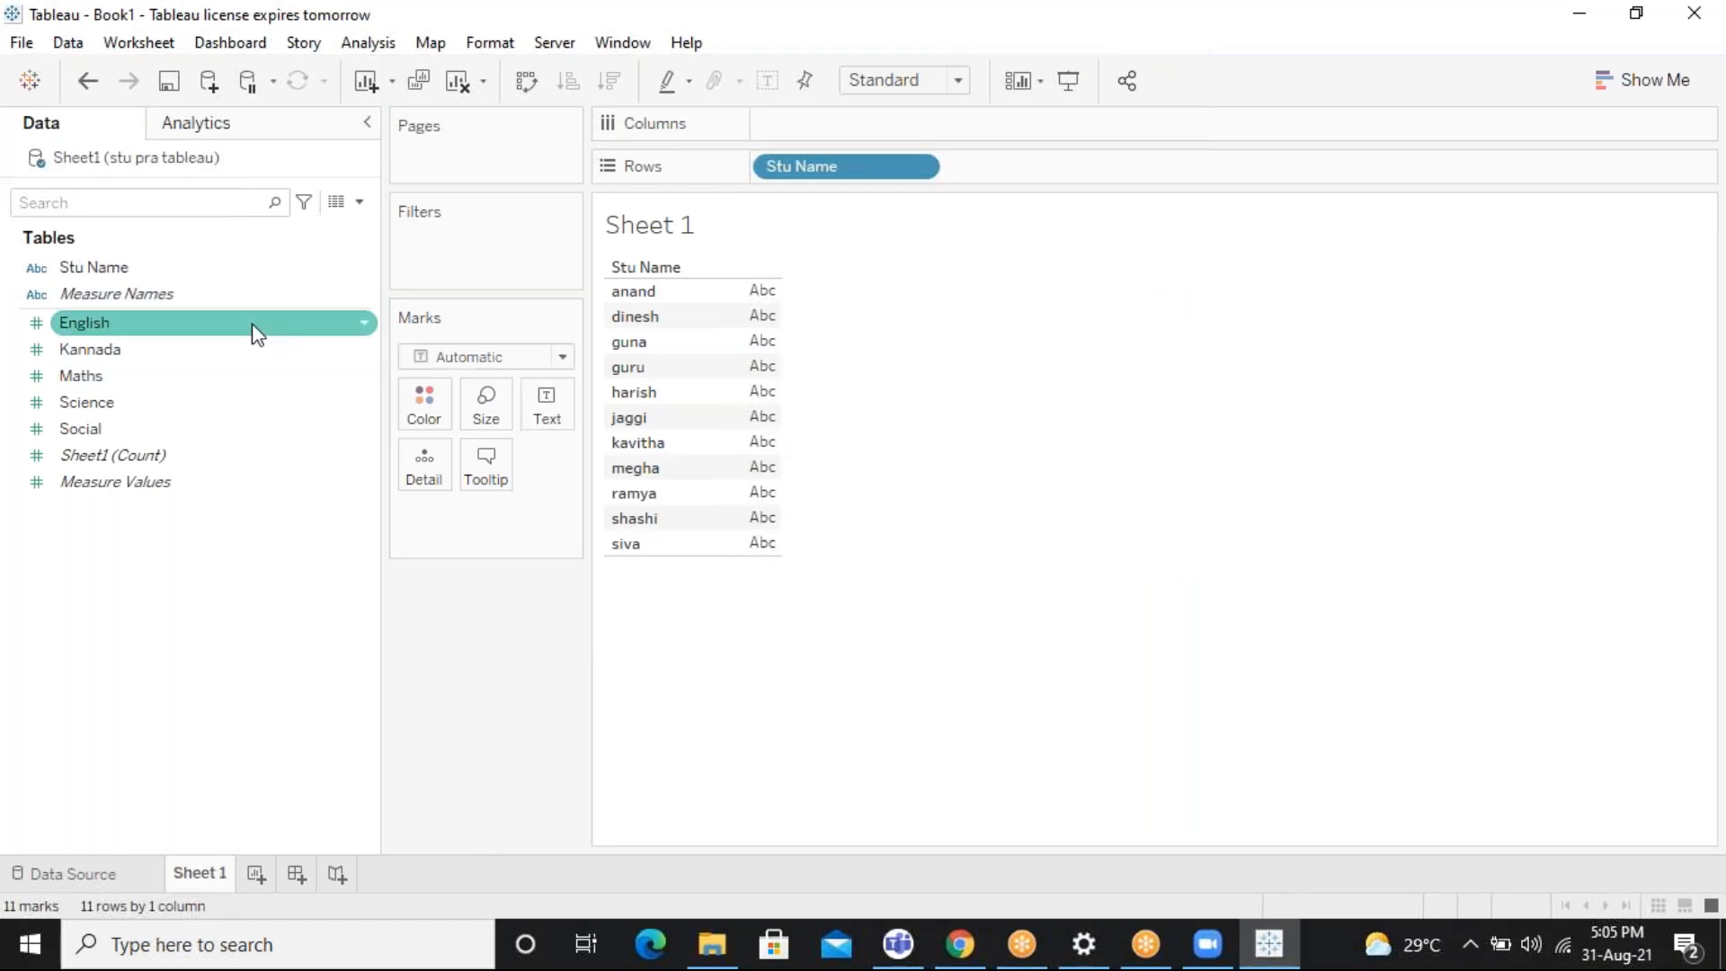
{"action": "double_click", "coordinate": [255, 329]}
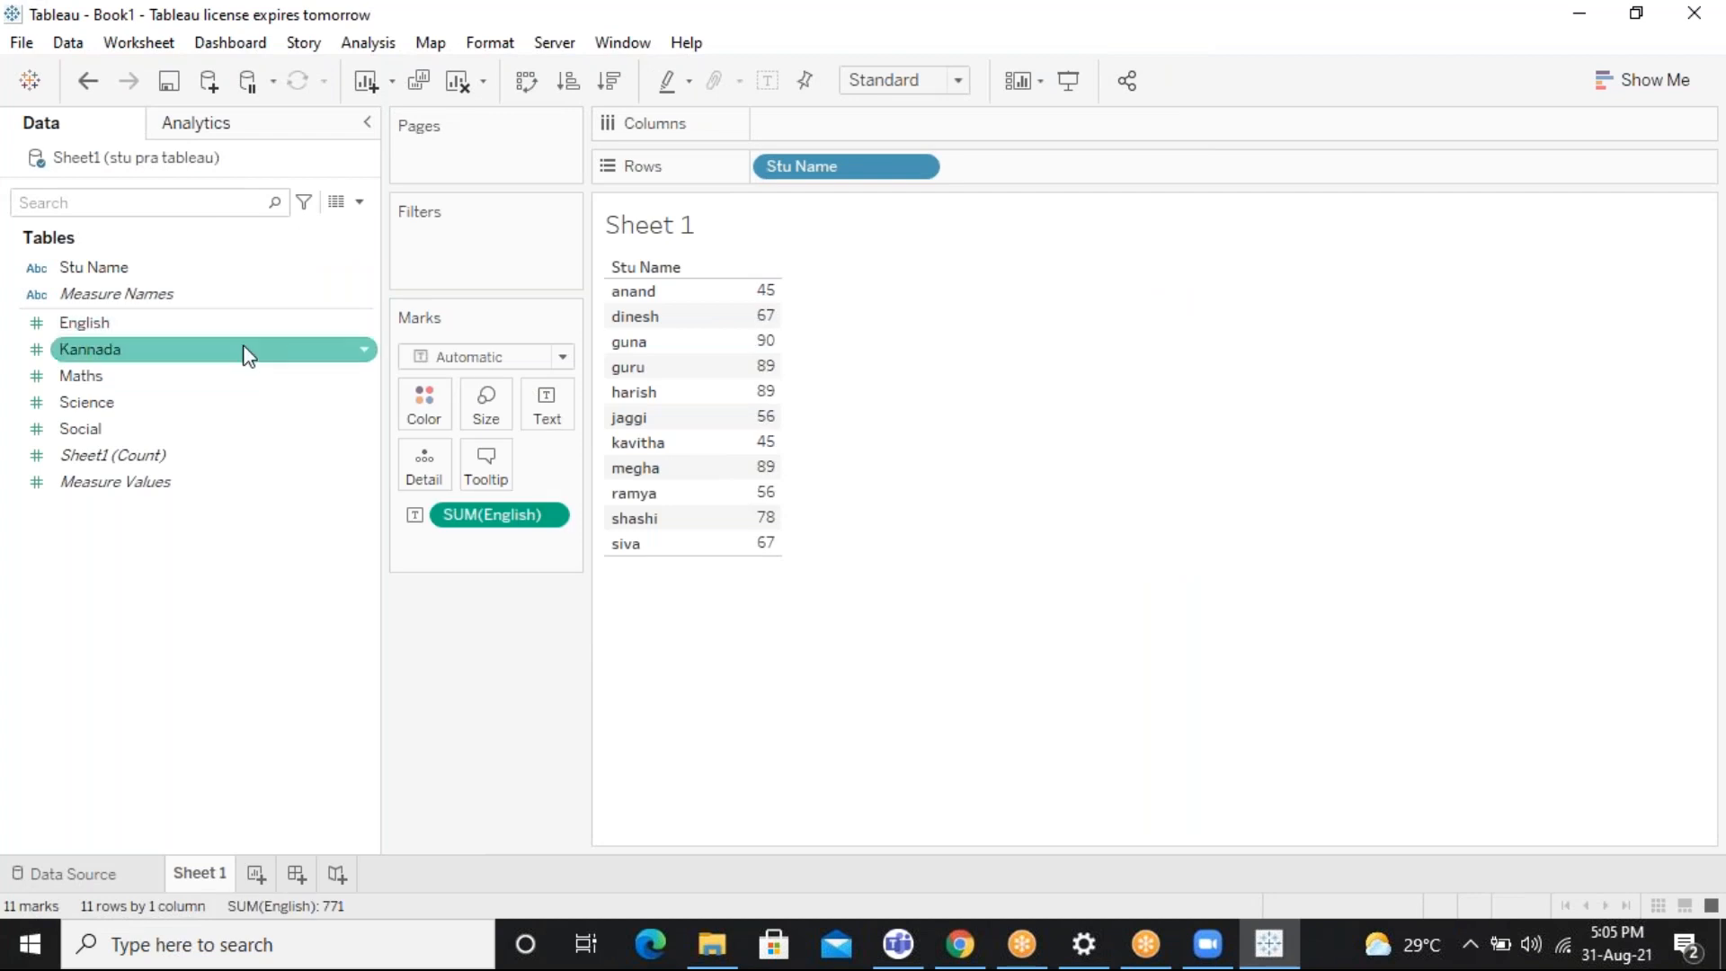
{"action": "left_click", "coordinate": [238, 358]}
{"action": "left_click", "coordinate": [234, 386]}
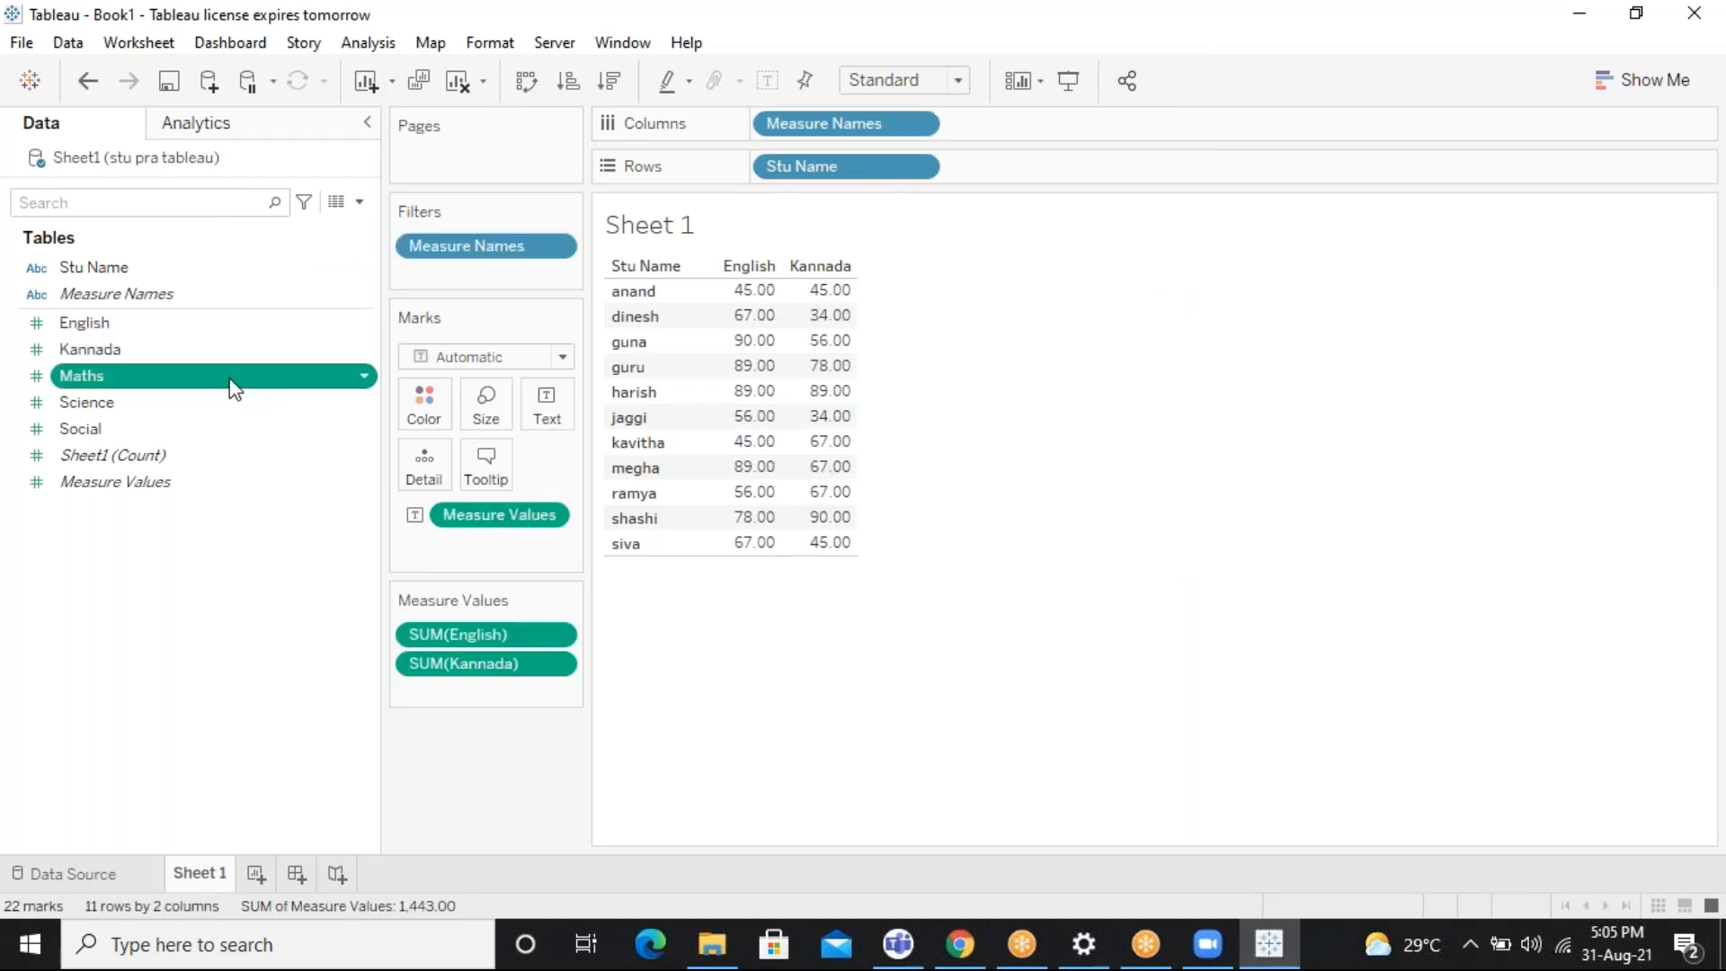
{"action": "double_click", "coordinate": [235, 386]}
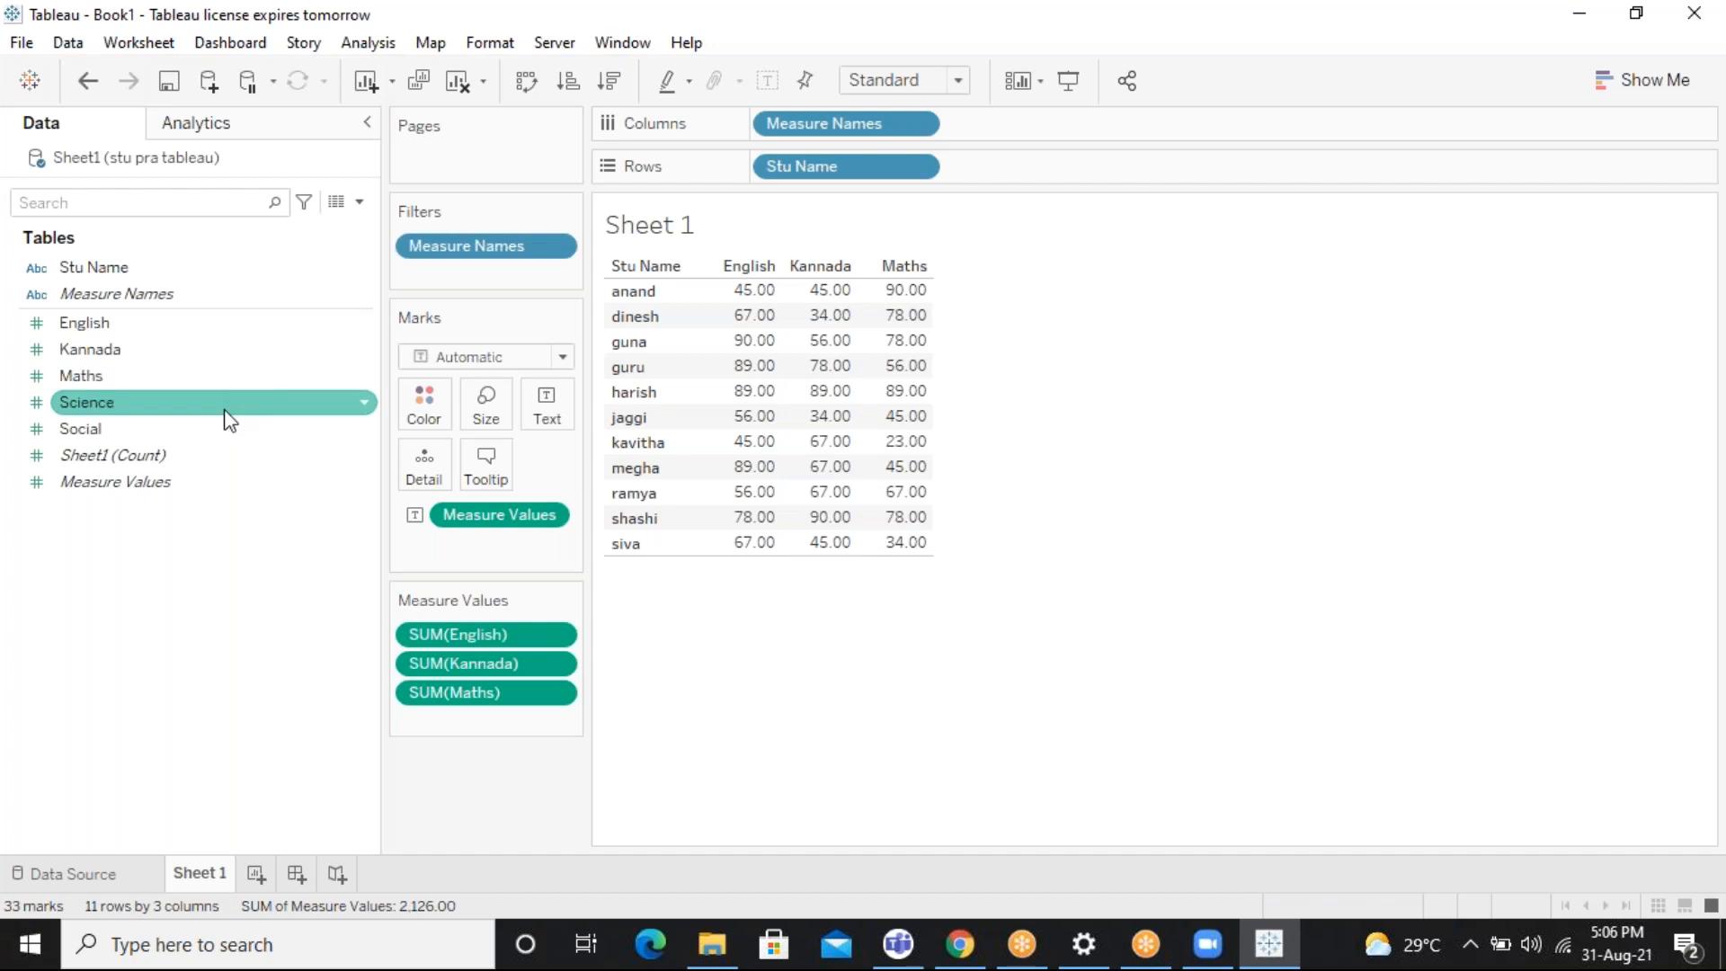
{"action": "double_click", "coordinate": [225, 412]}
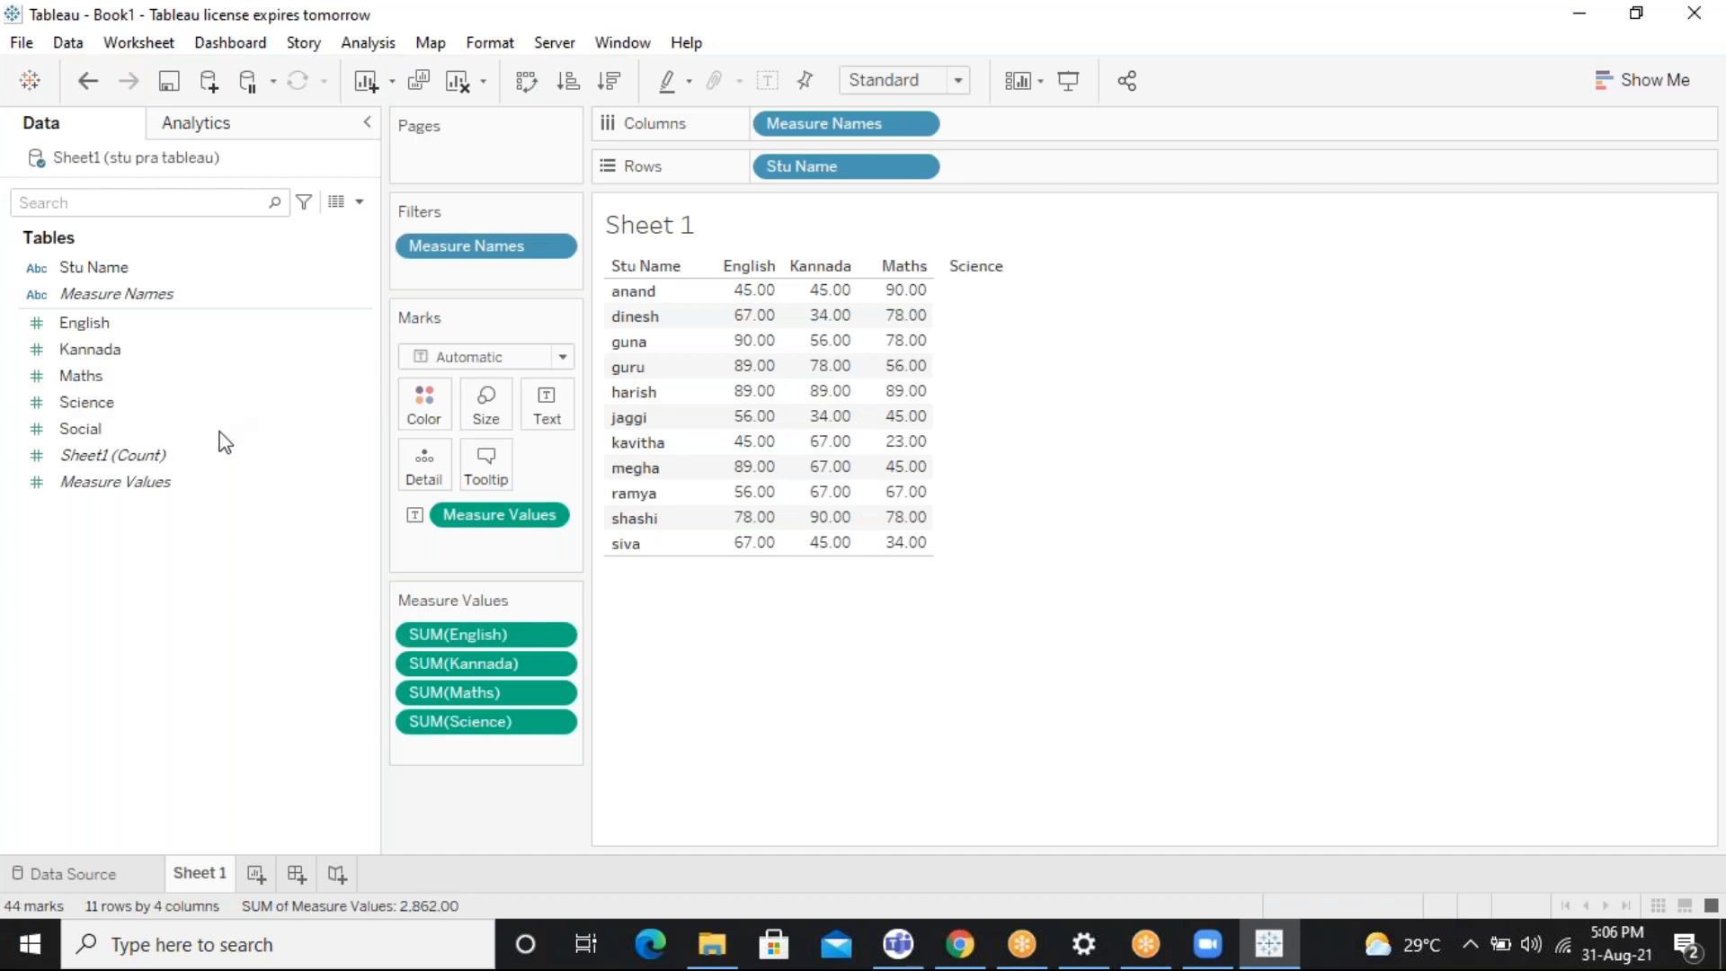
{"action": "left_click", "coordinate": [221, 430]}
{"action": "double_click", "coordinate": [222, 433]}
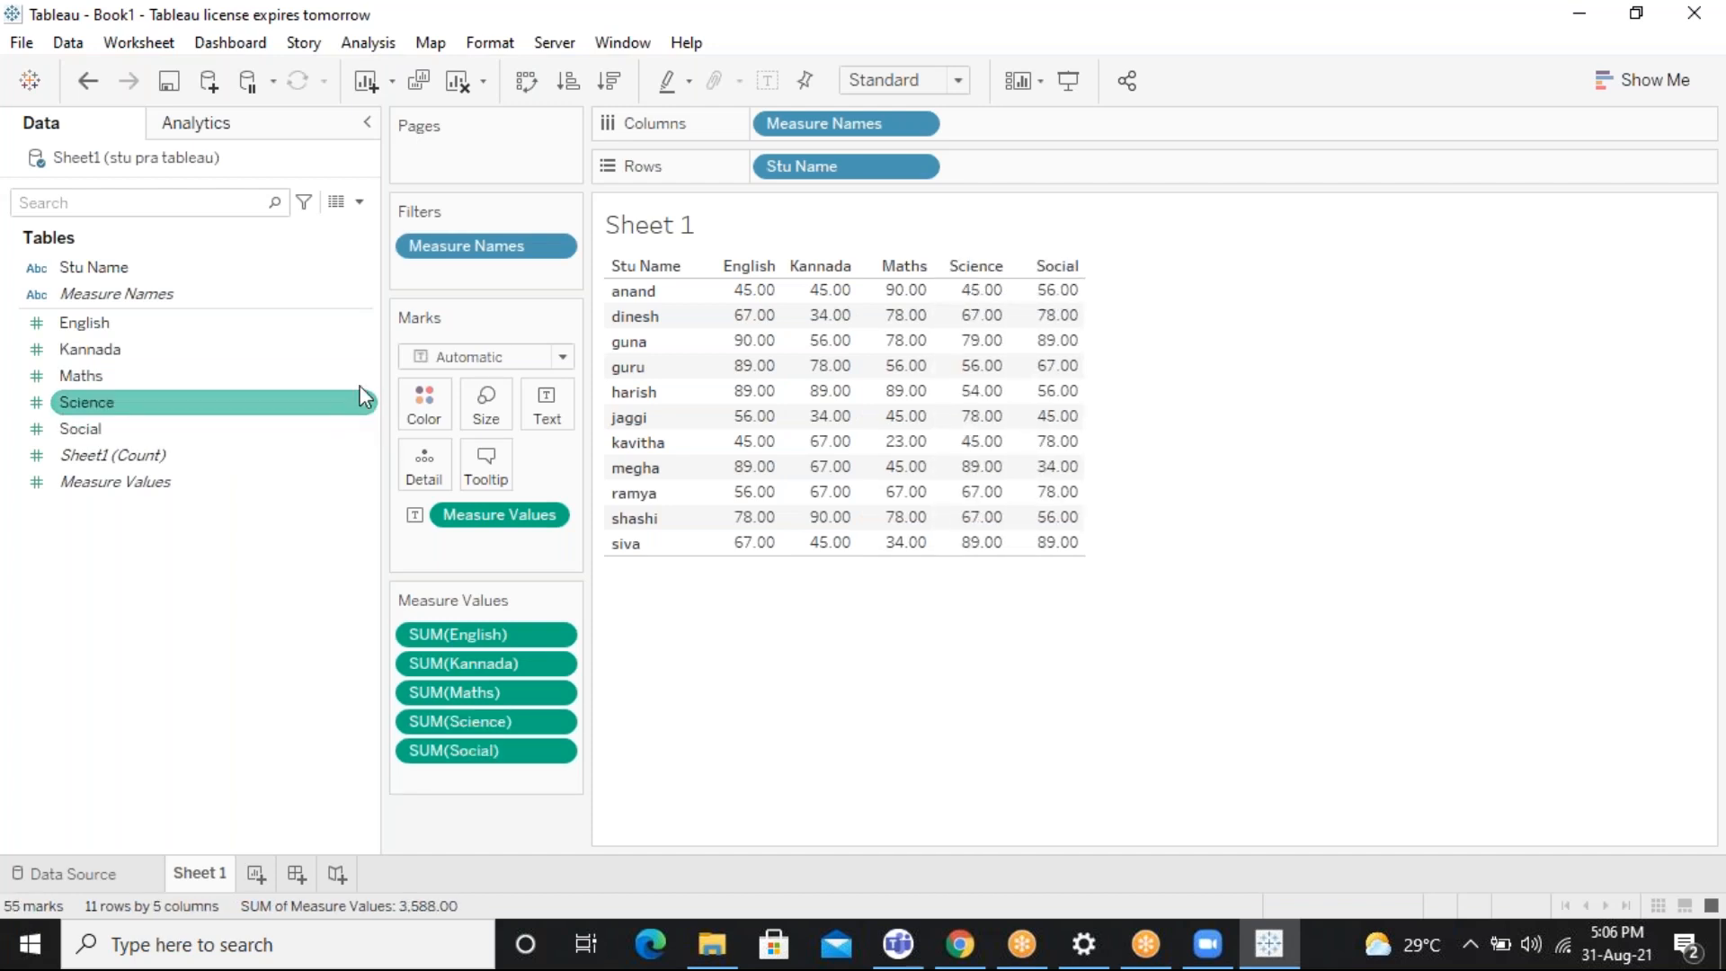
Change the data type of the English field to Number (decimal)
{"action": "left_click", "coordinate": [365, 331]}
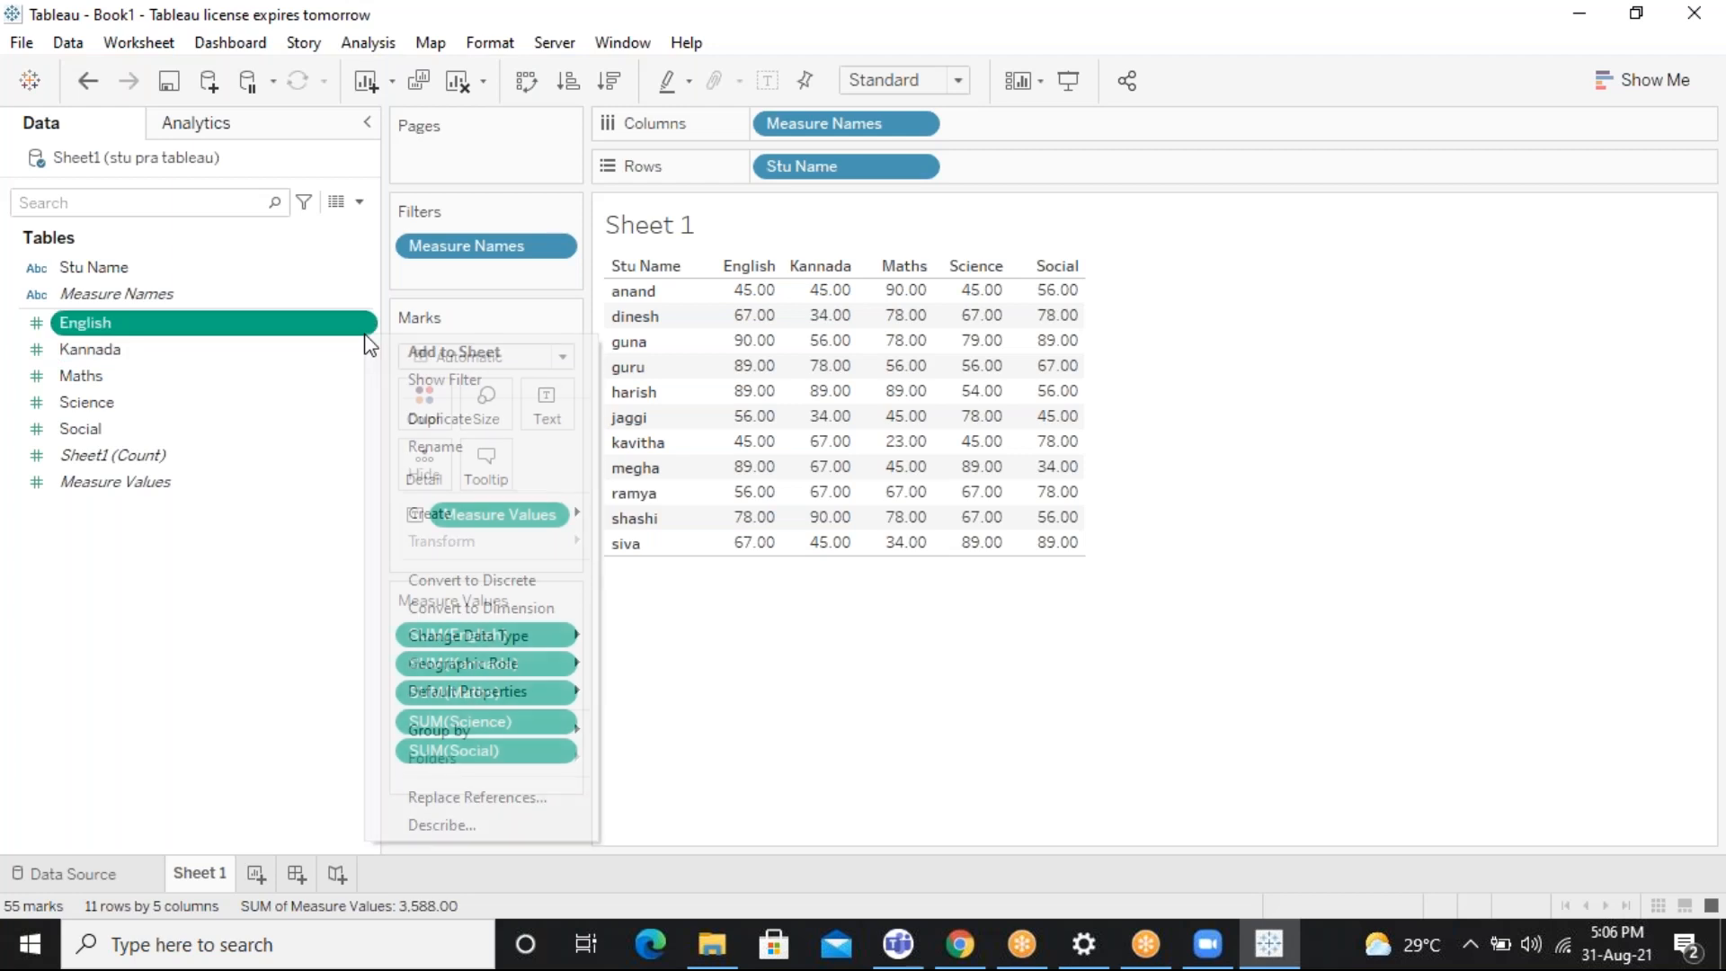
{"action": "right_click", "coordinate": [365, 336]}
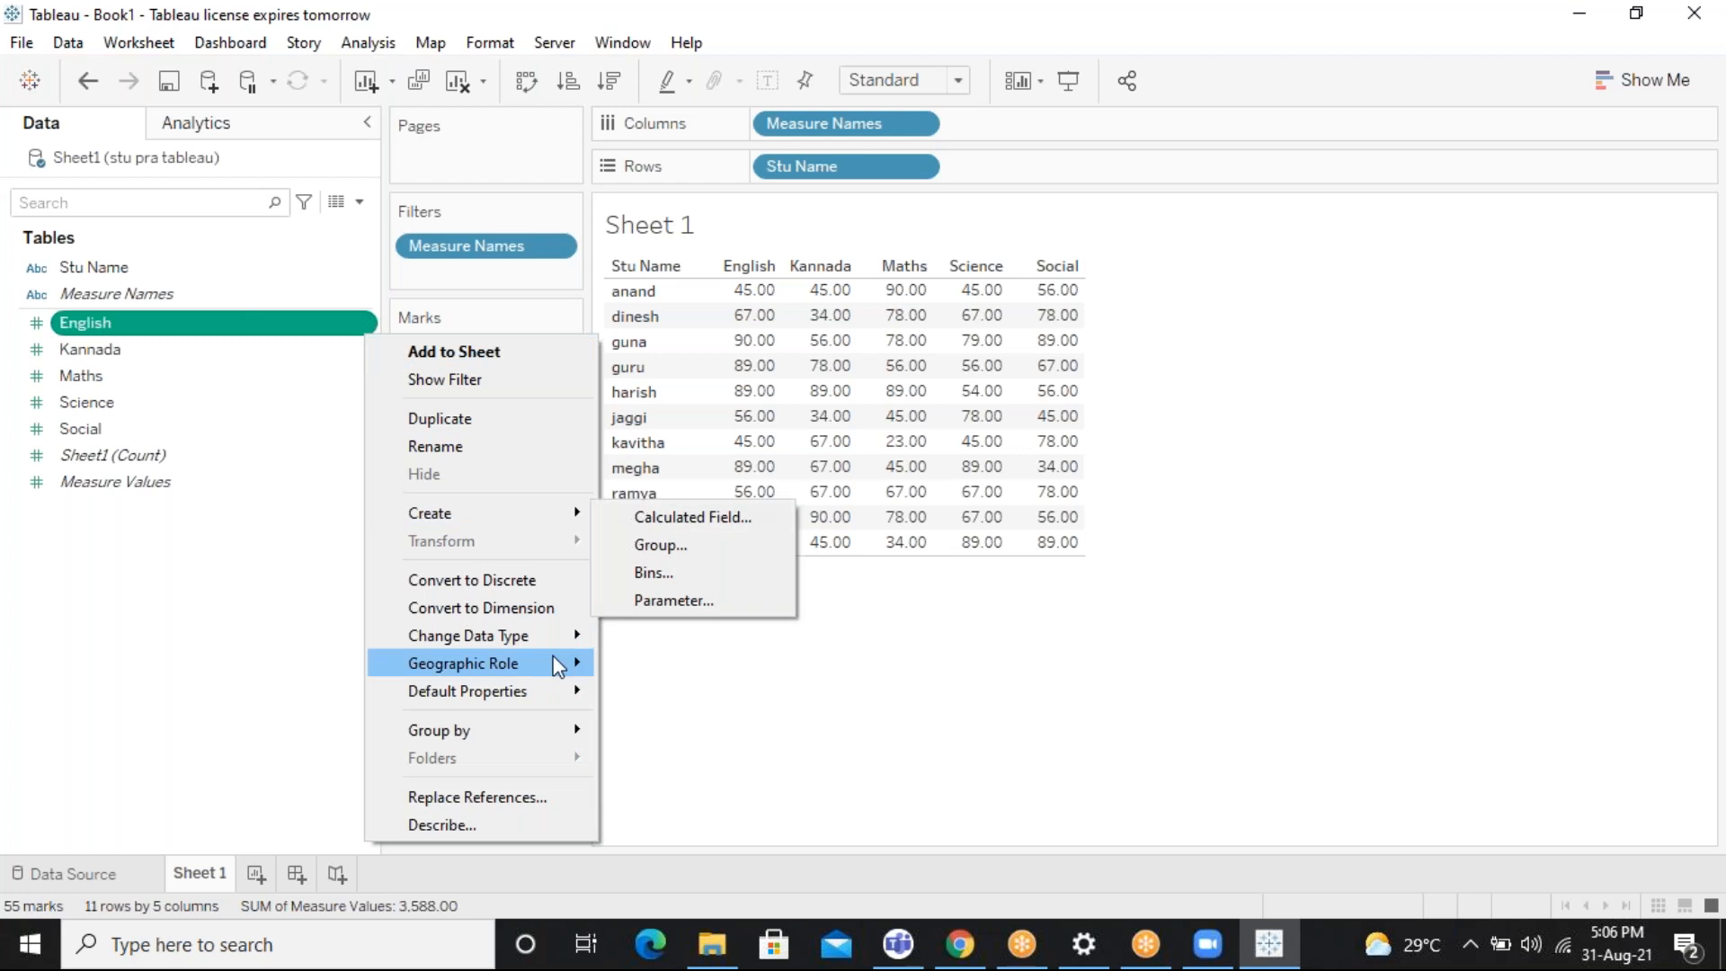
{"action": "mouse_move", "coordinate": [568, 640]}
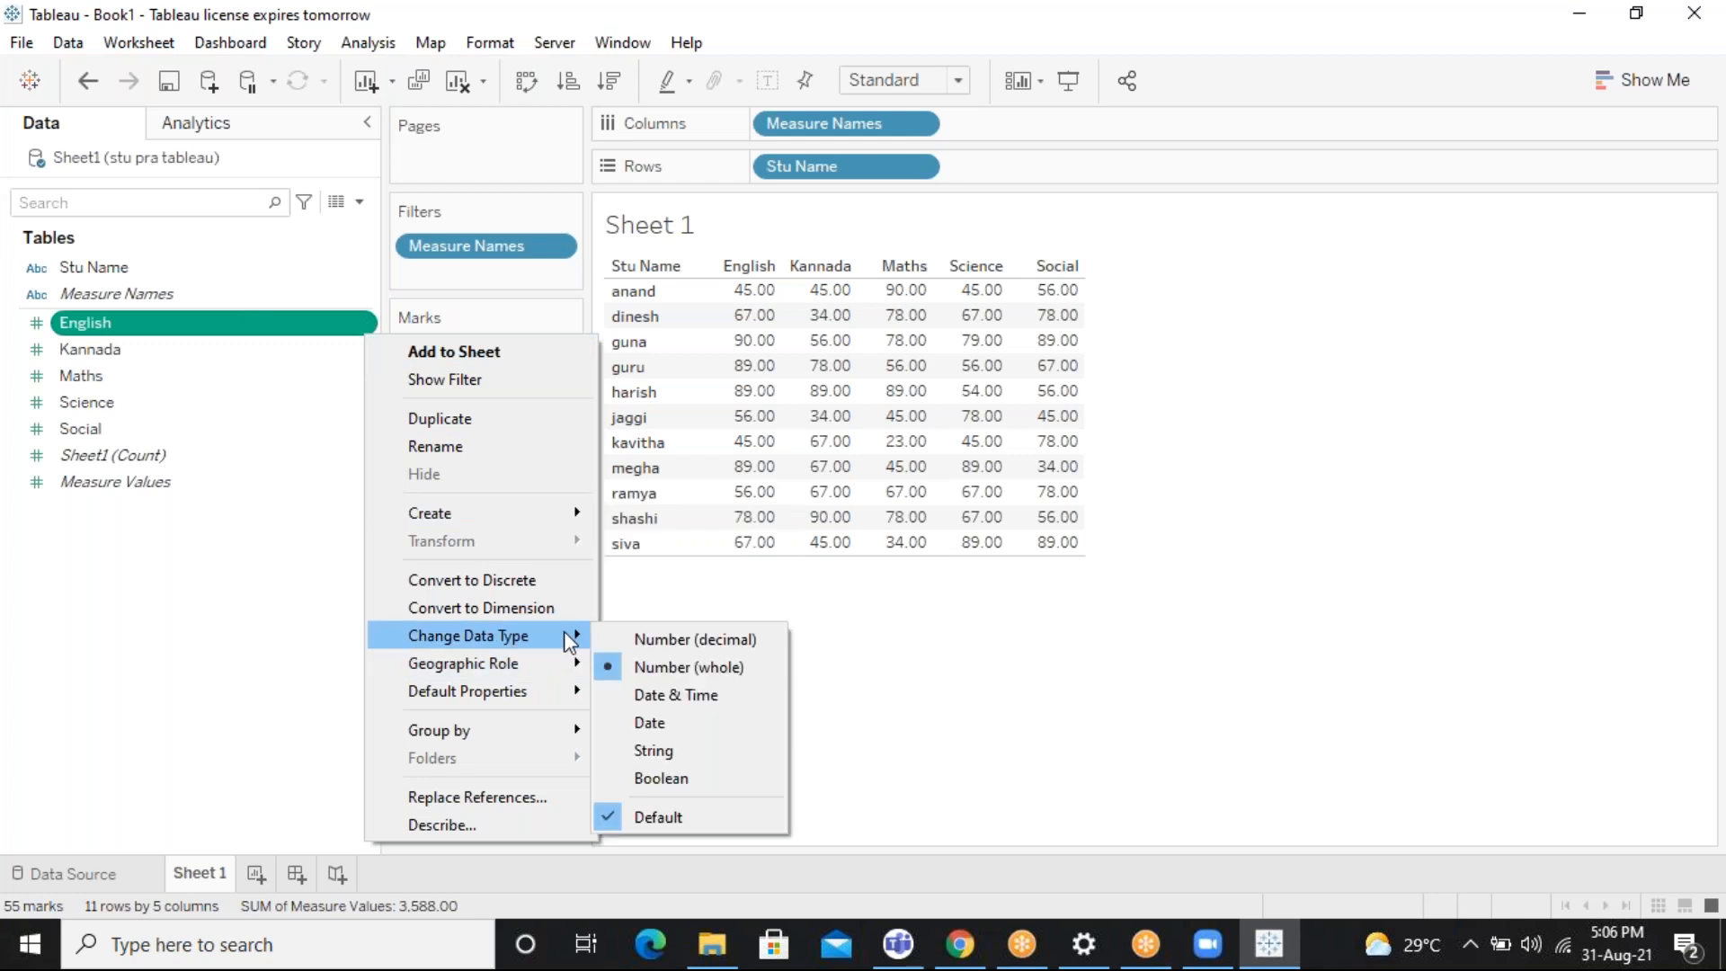
{"action": "left_click", "coordinate": [704, 640]}
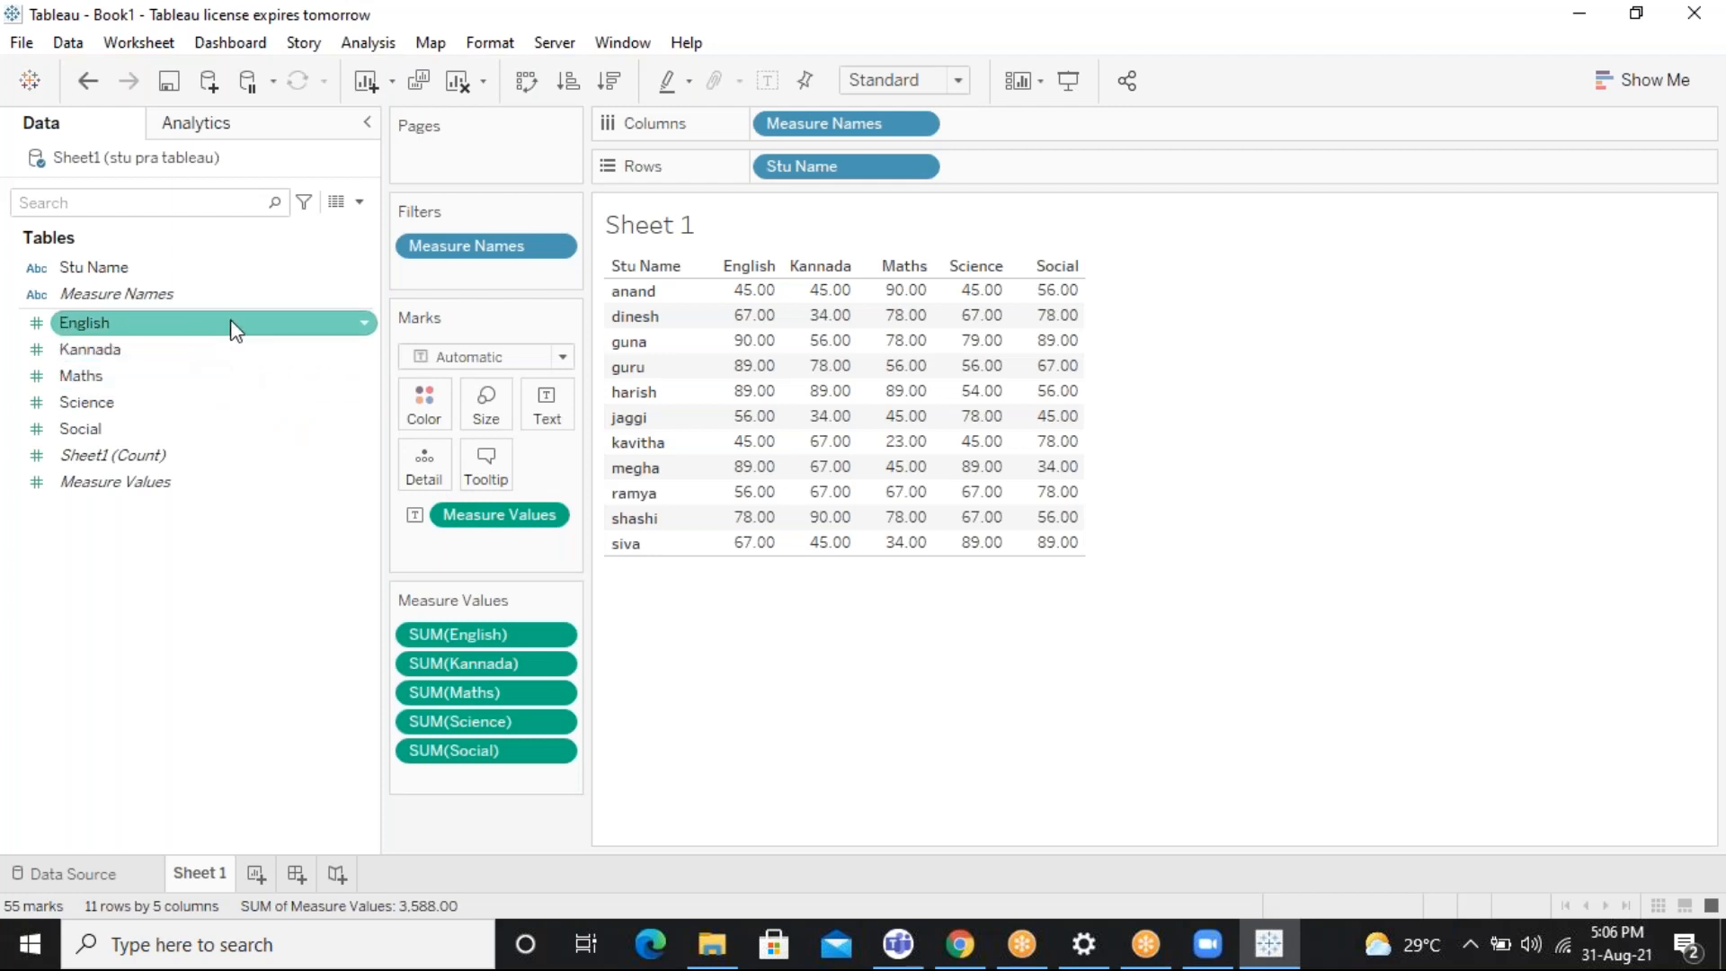
Set the English field's data type back to Number (whole)
{"action": "right_click", "coordinate": [366, 325]}
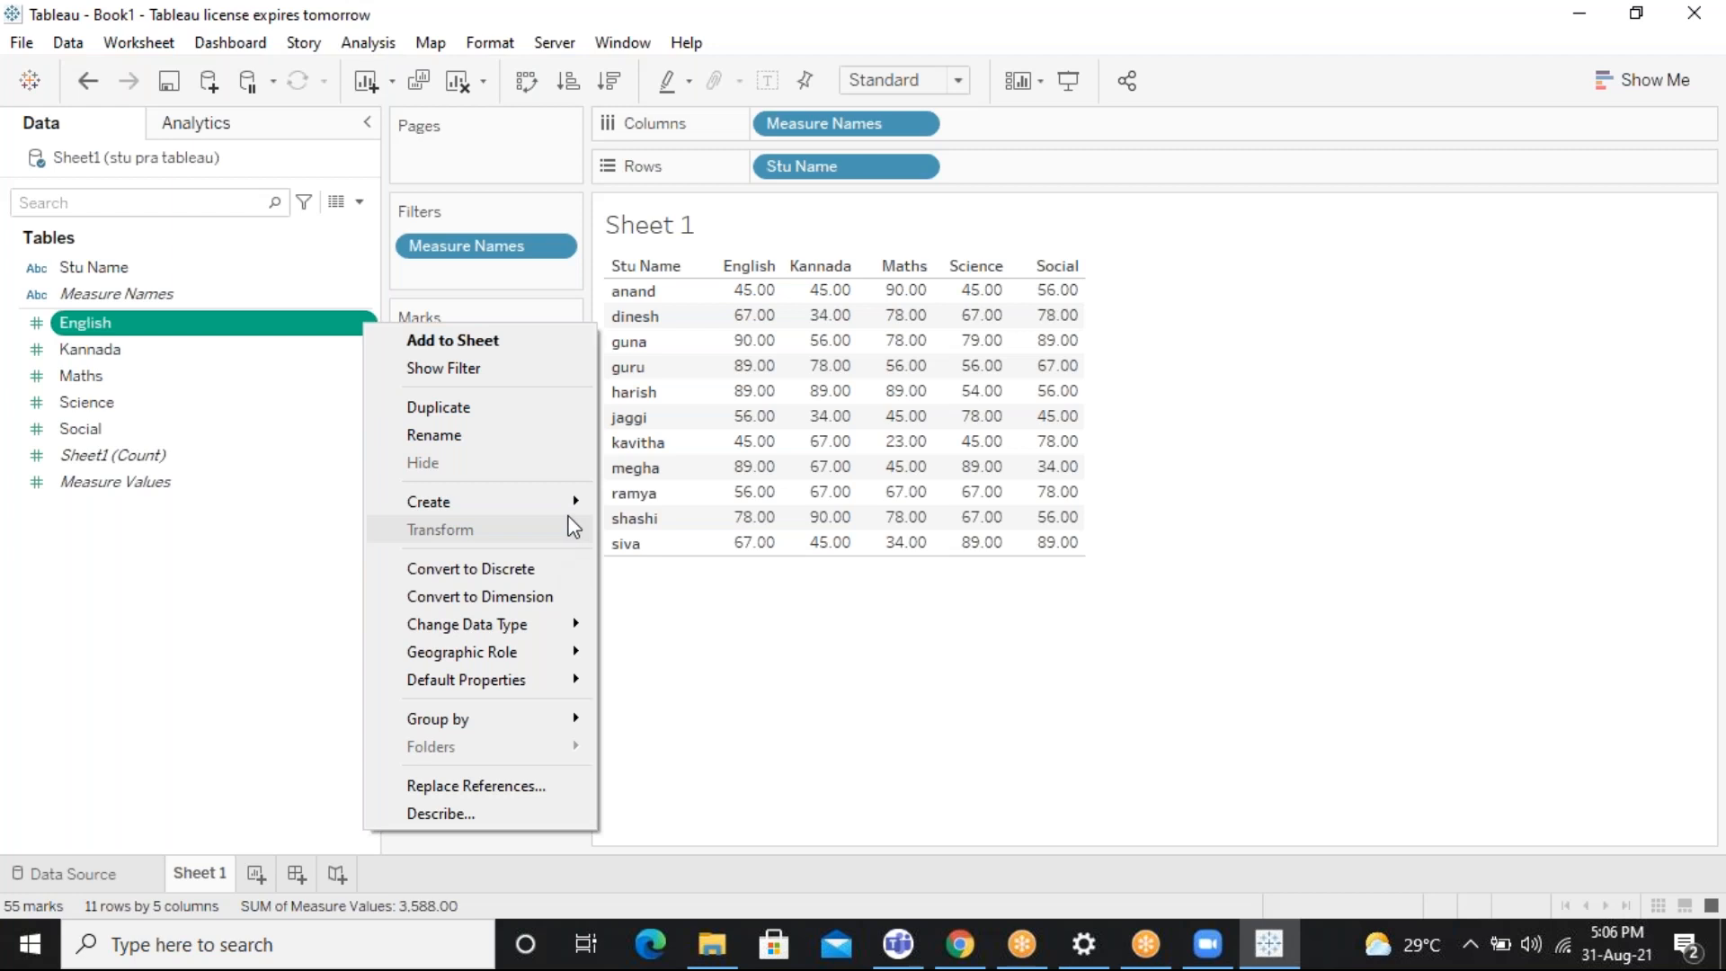
{"action": "mouse_move", "coordinate": [555, 623]}
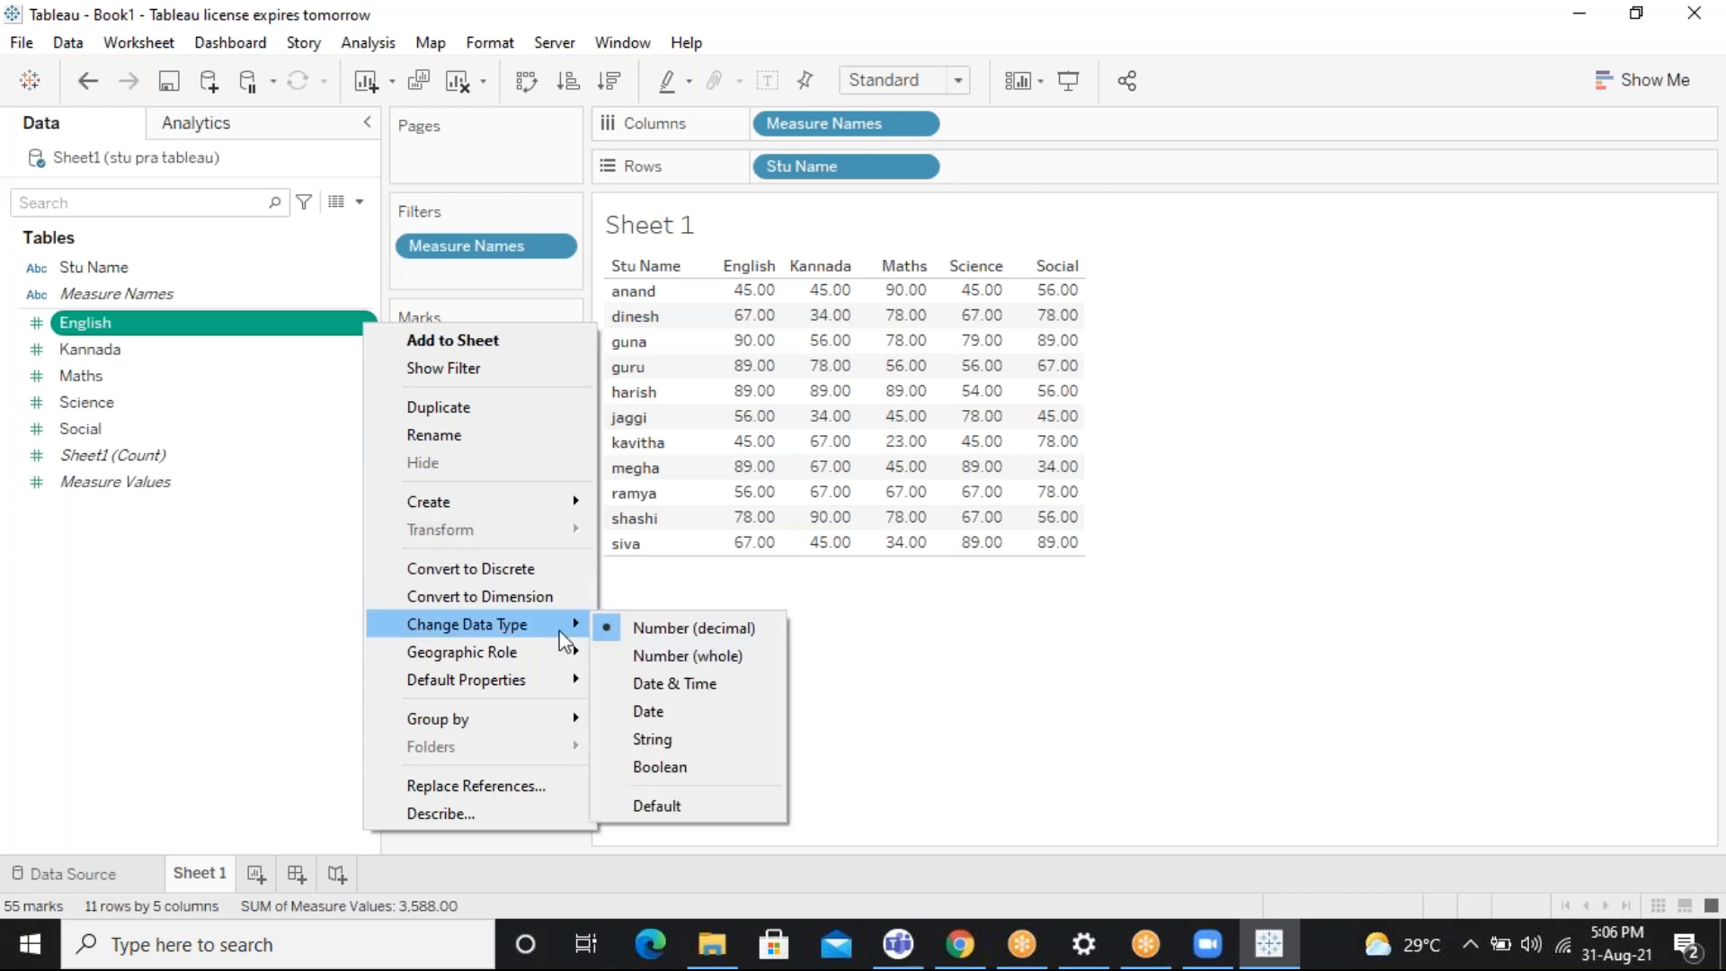
{"action": "left_click", "coordinate": [634, 654]}
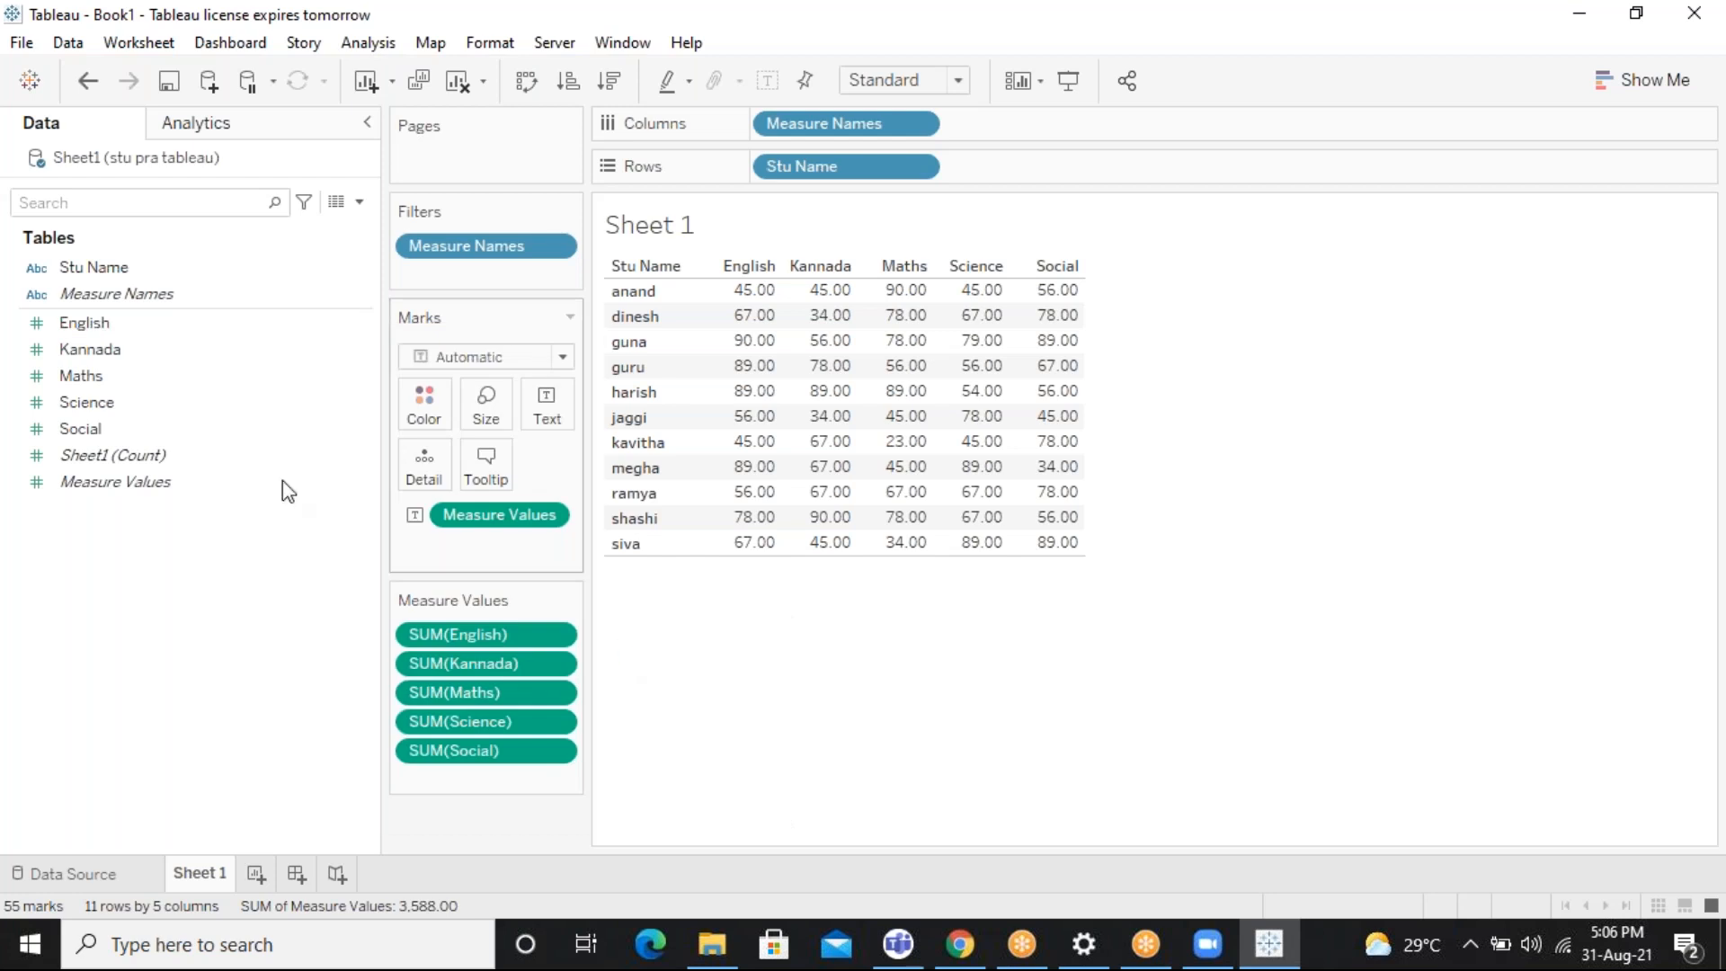
Examine the pane number formats and the axis alignment options in the formatting of SUM(English), and close the formatting
{"action": "left_click", "coordinate": [556, 638]}
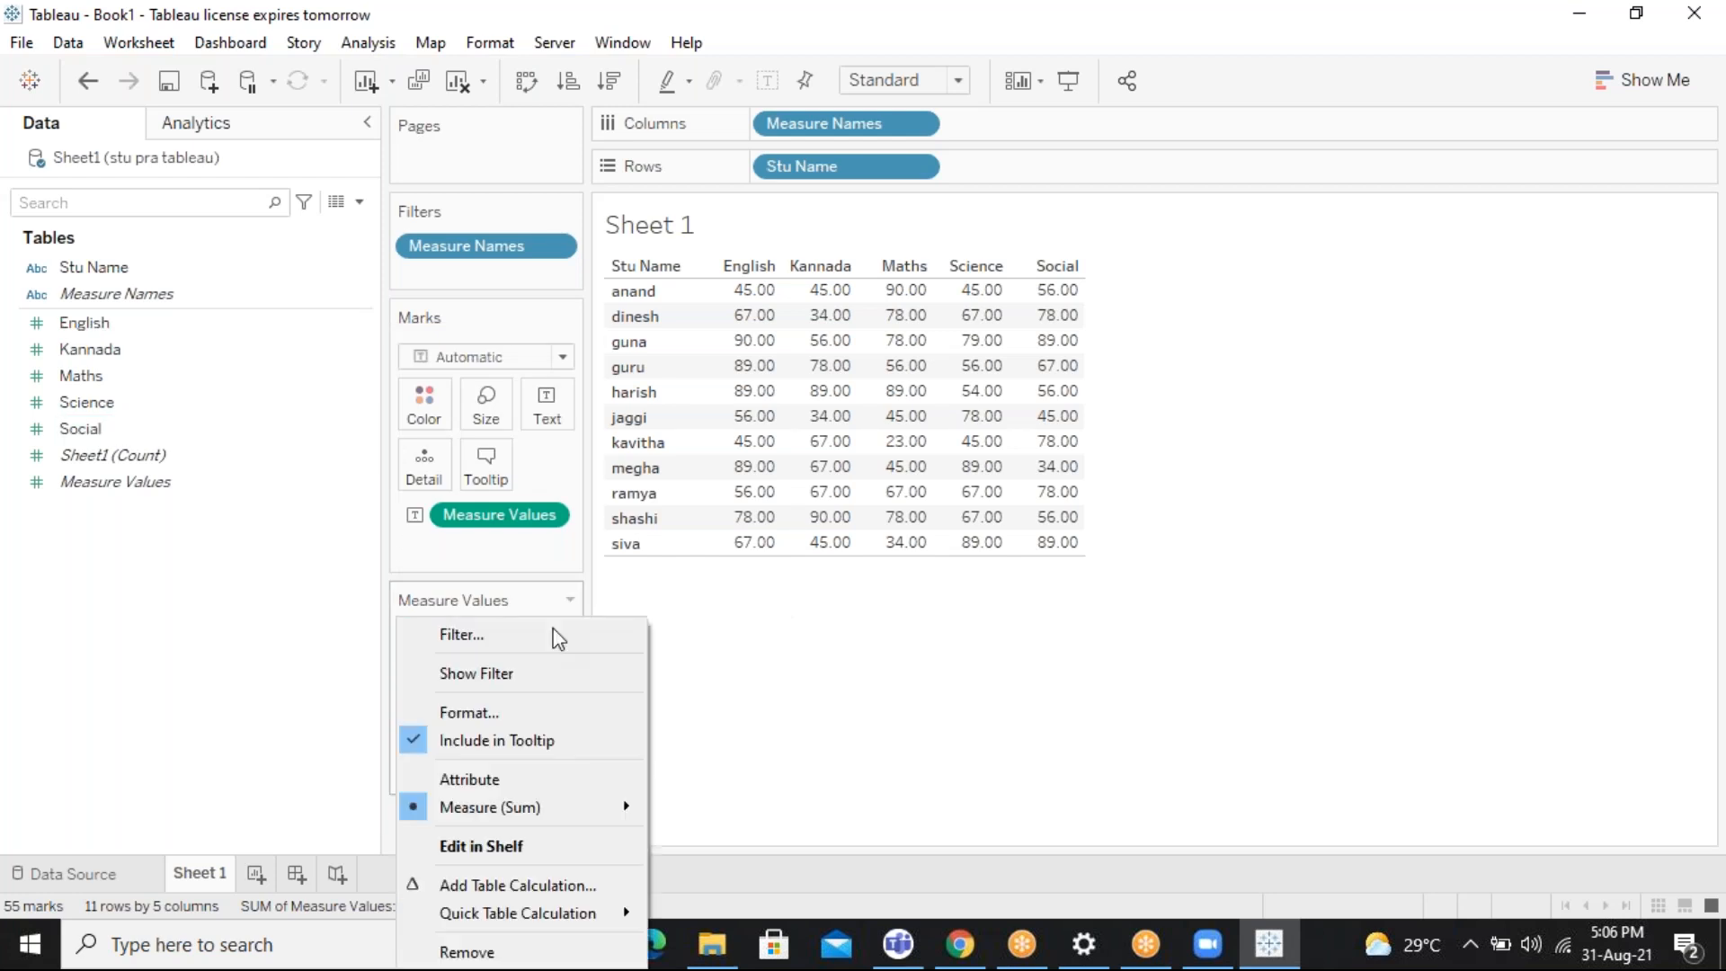
{"action": "left_click", "coordinate": [567, 712]}
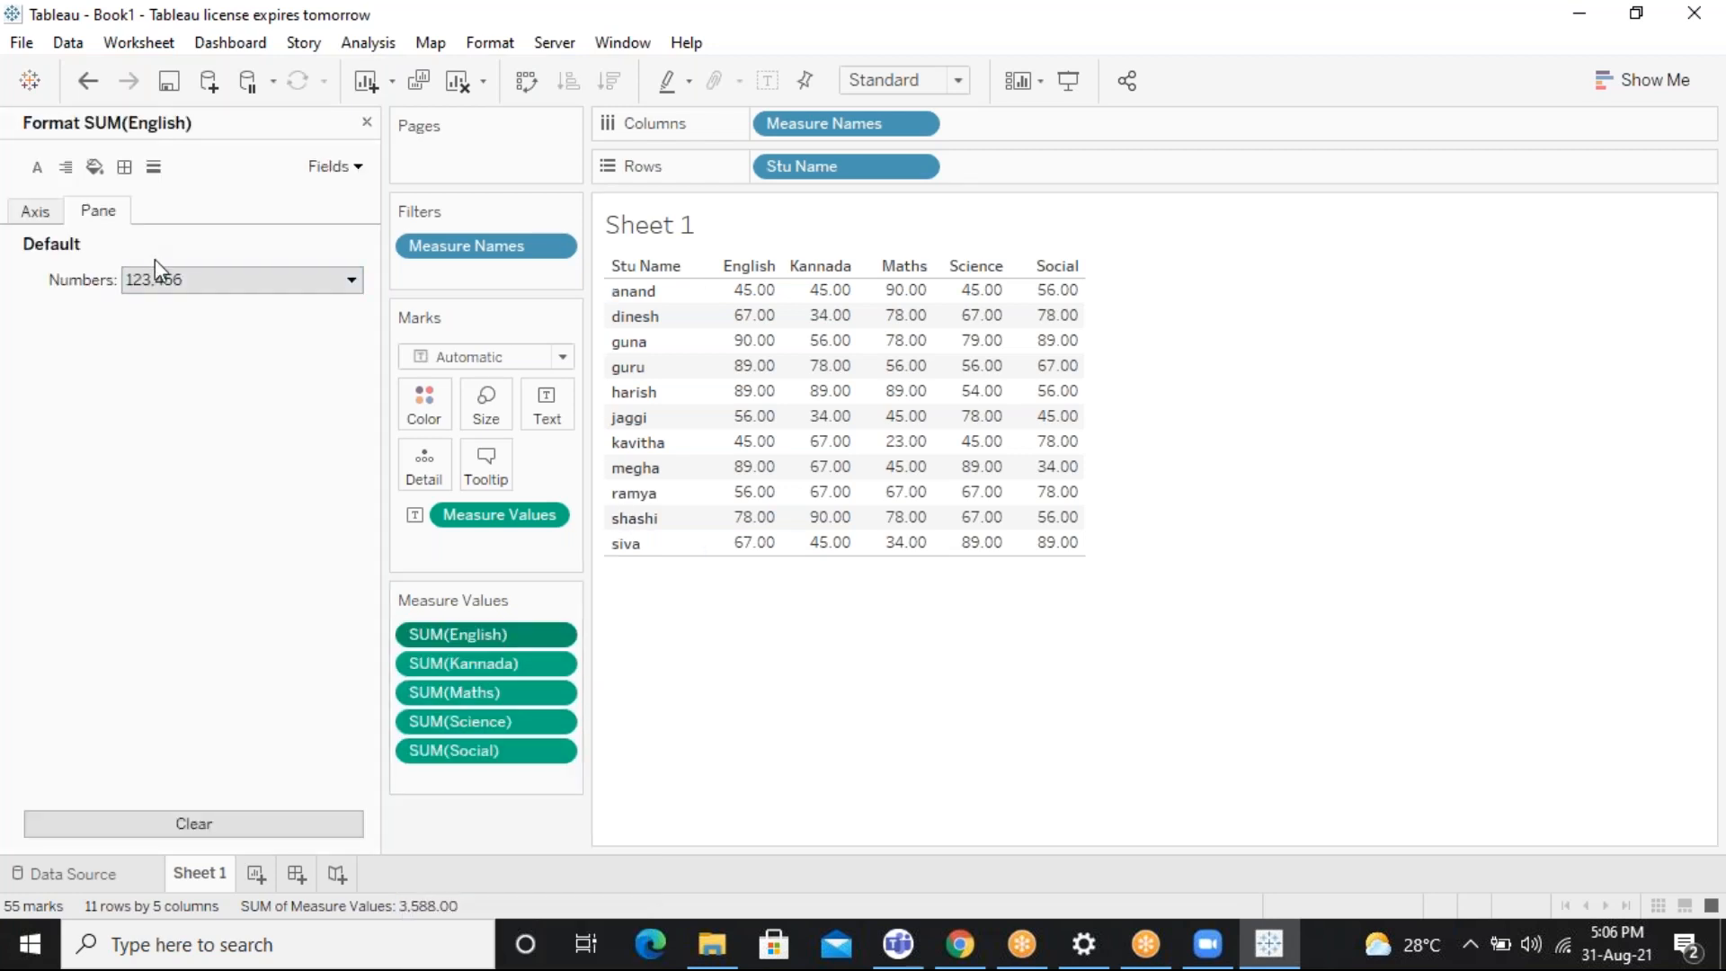
{"action": "left_click", "coordinate": [162, 281]}
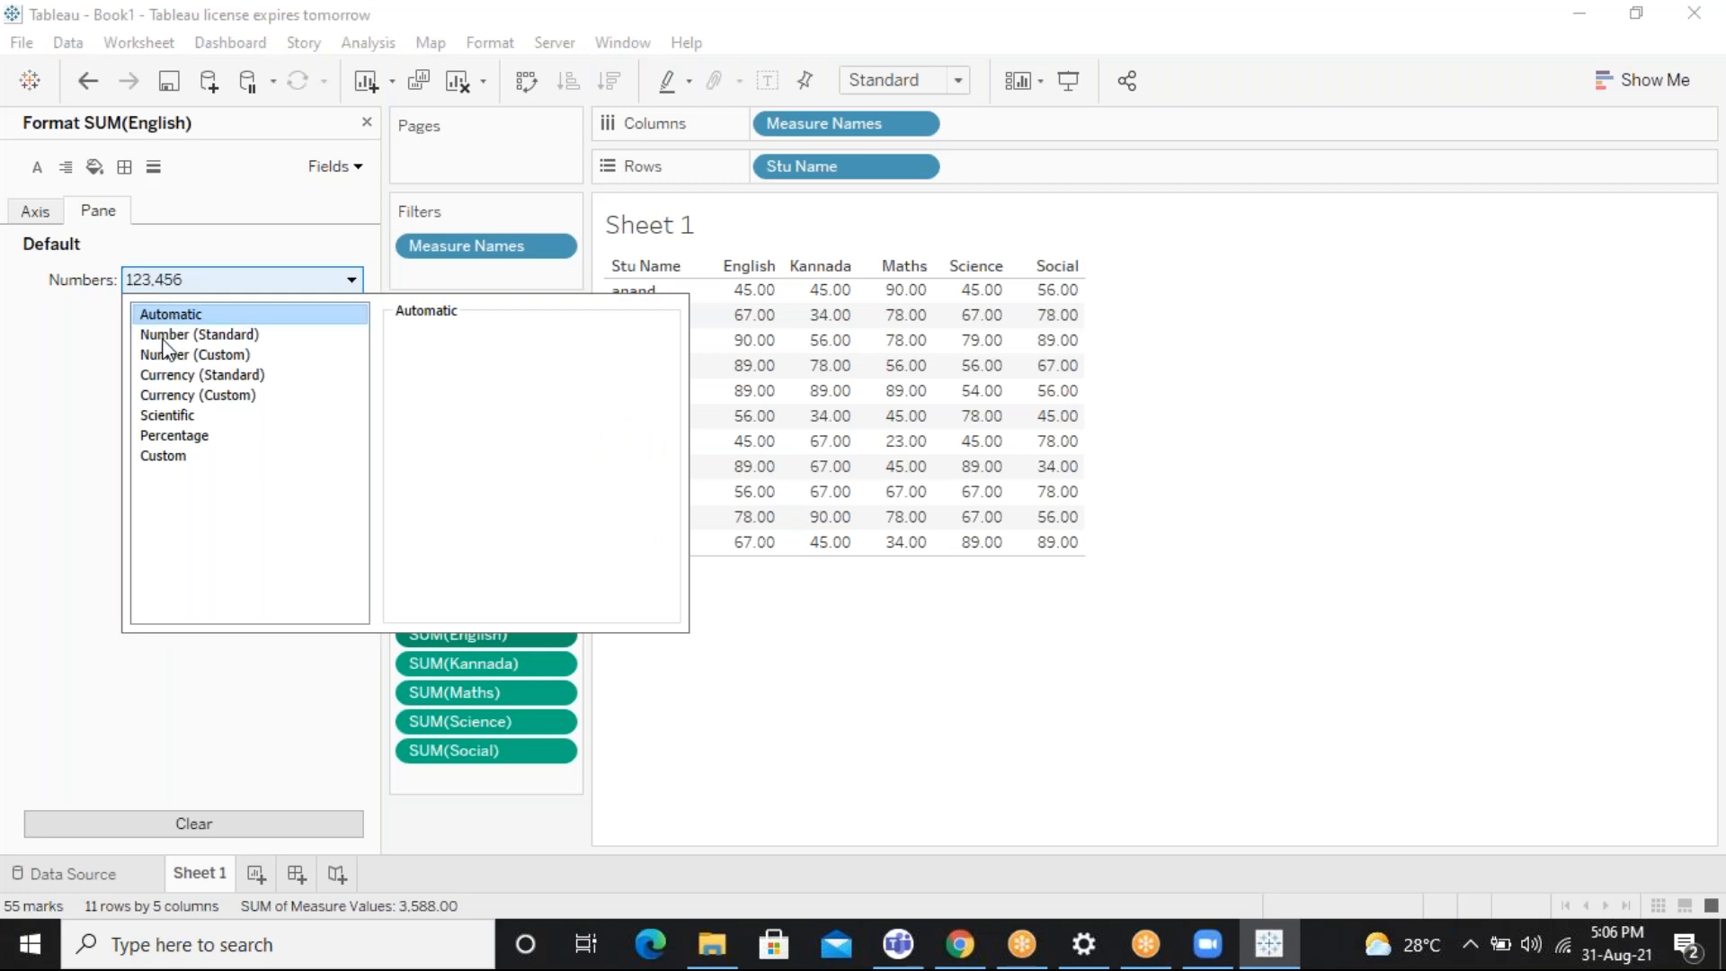
{"action": "left_click", "coordinate": [219, 283]}
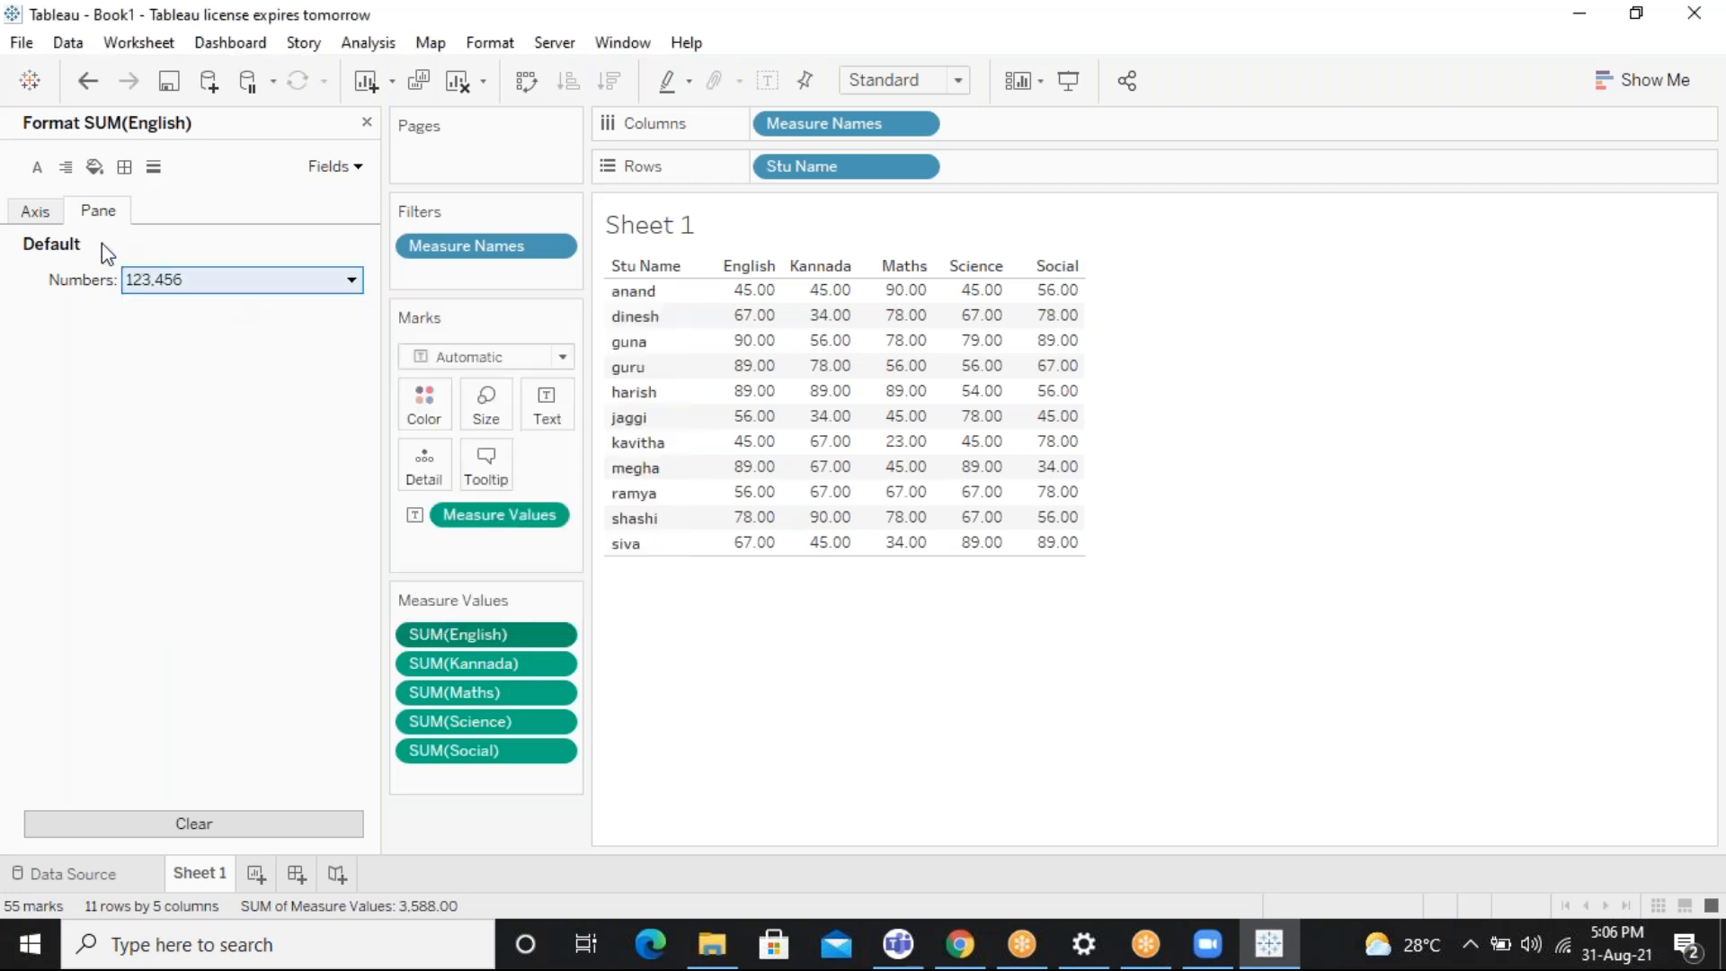
{"action": "left_click", "coordinate": [37, 214]}
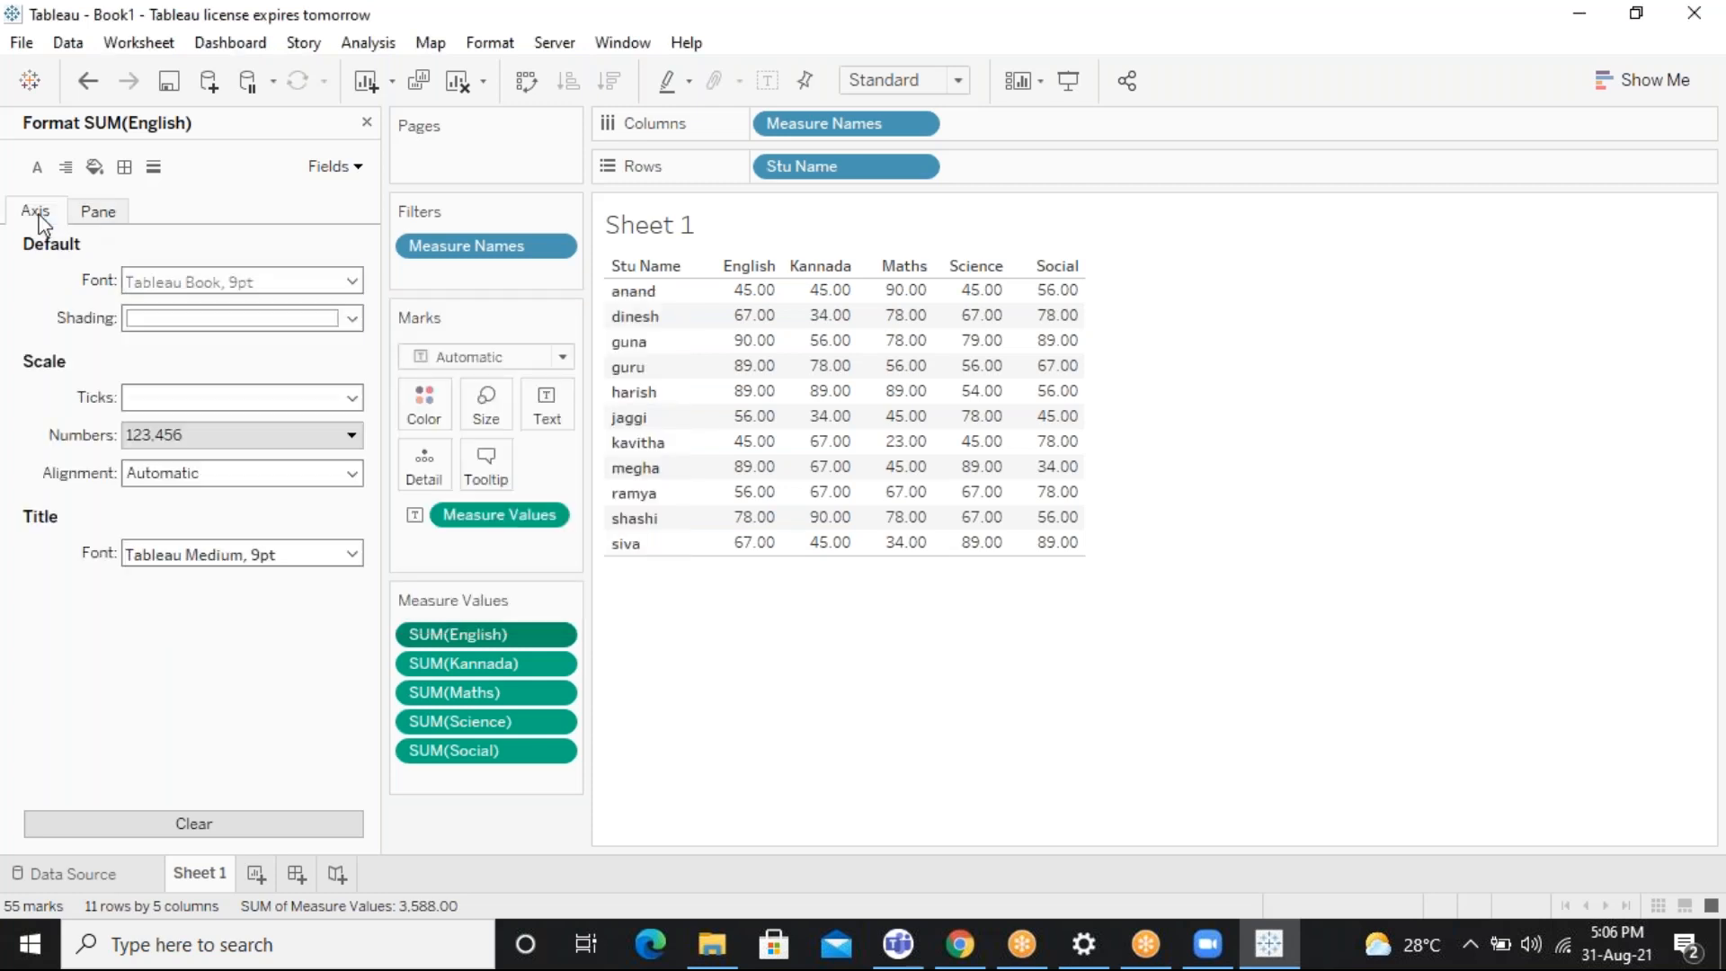
{"action": "left_click", "coordinate": [298, 480]}
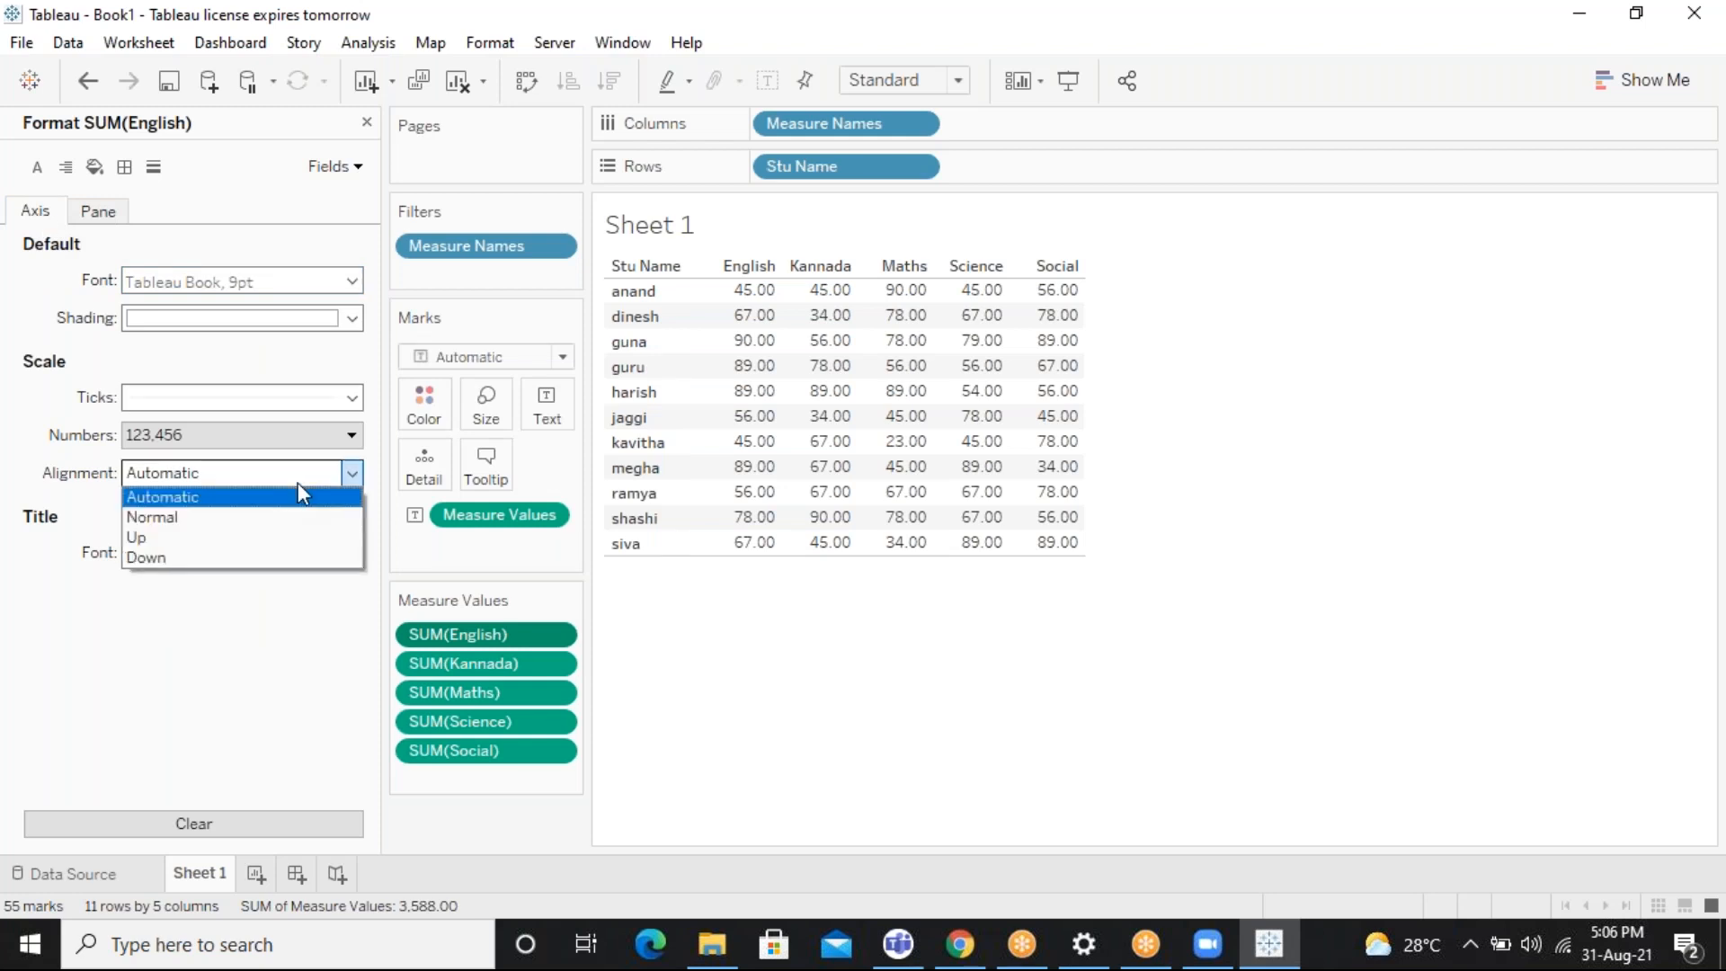
{"action": "left_click", "coordinate": [258, 791]}
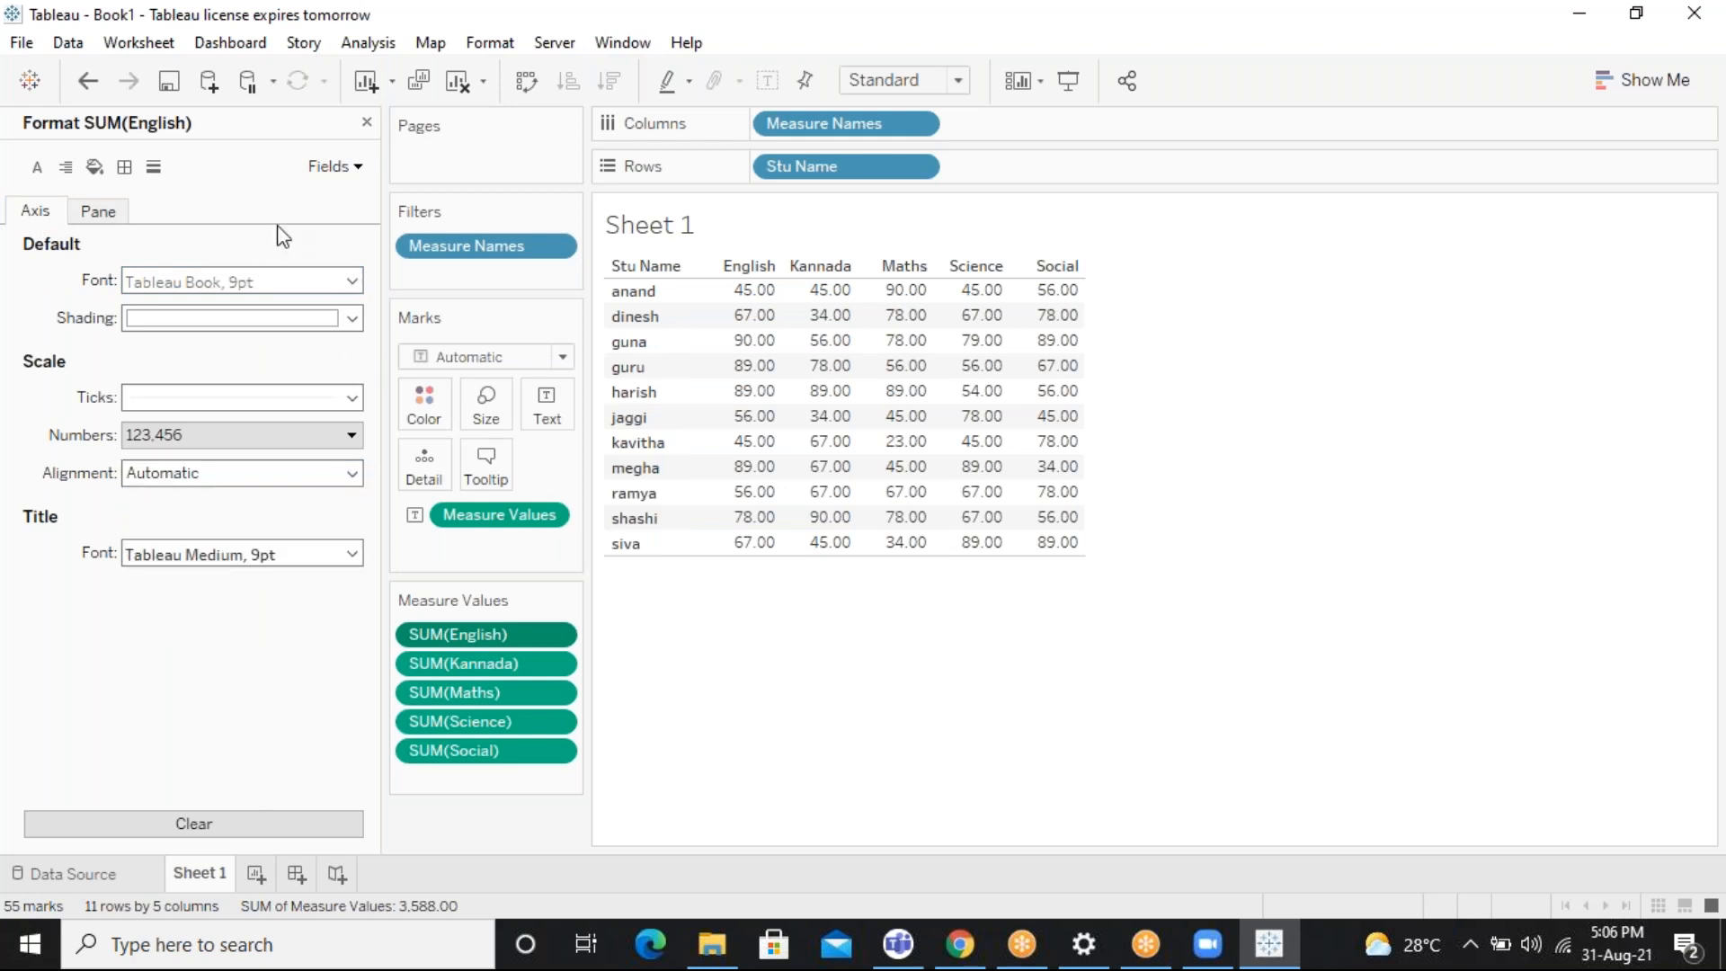
{"action": "left_click", "coordinate": [366, 123]}
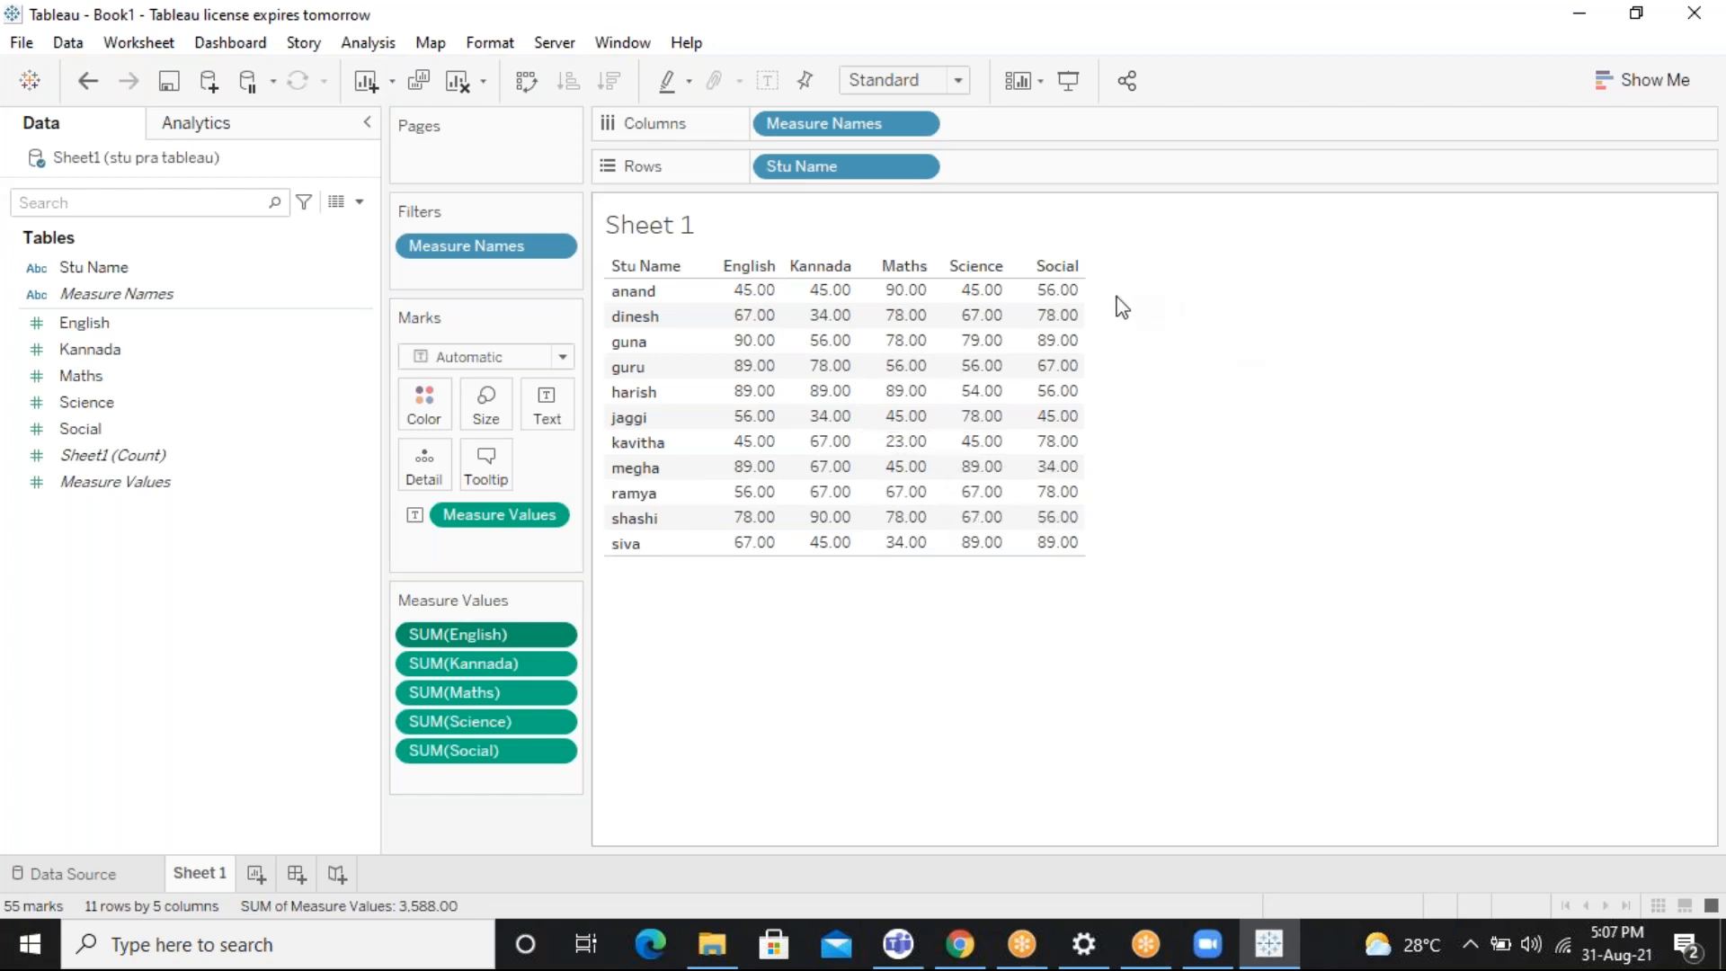
{"action": "left_click", "coordinate": [1068, 293]}
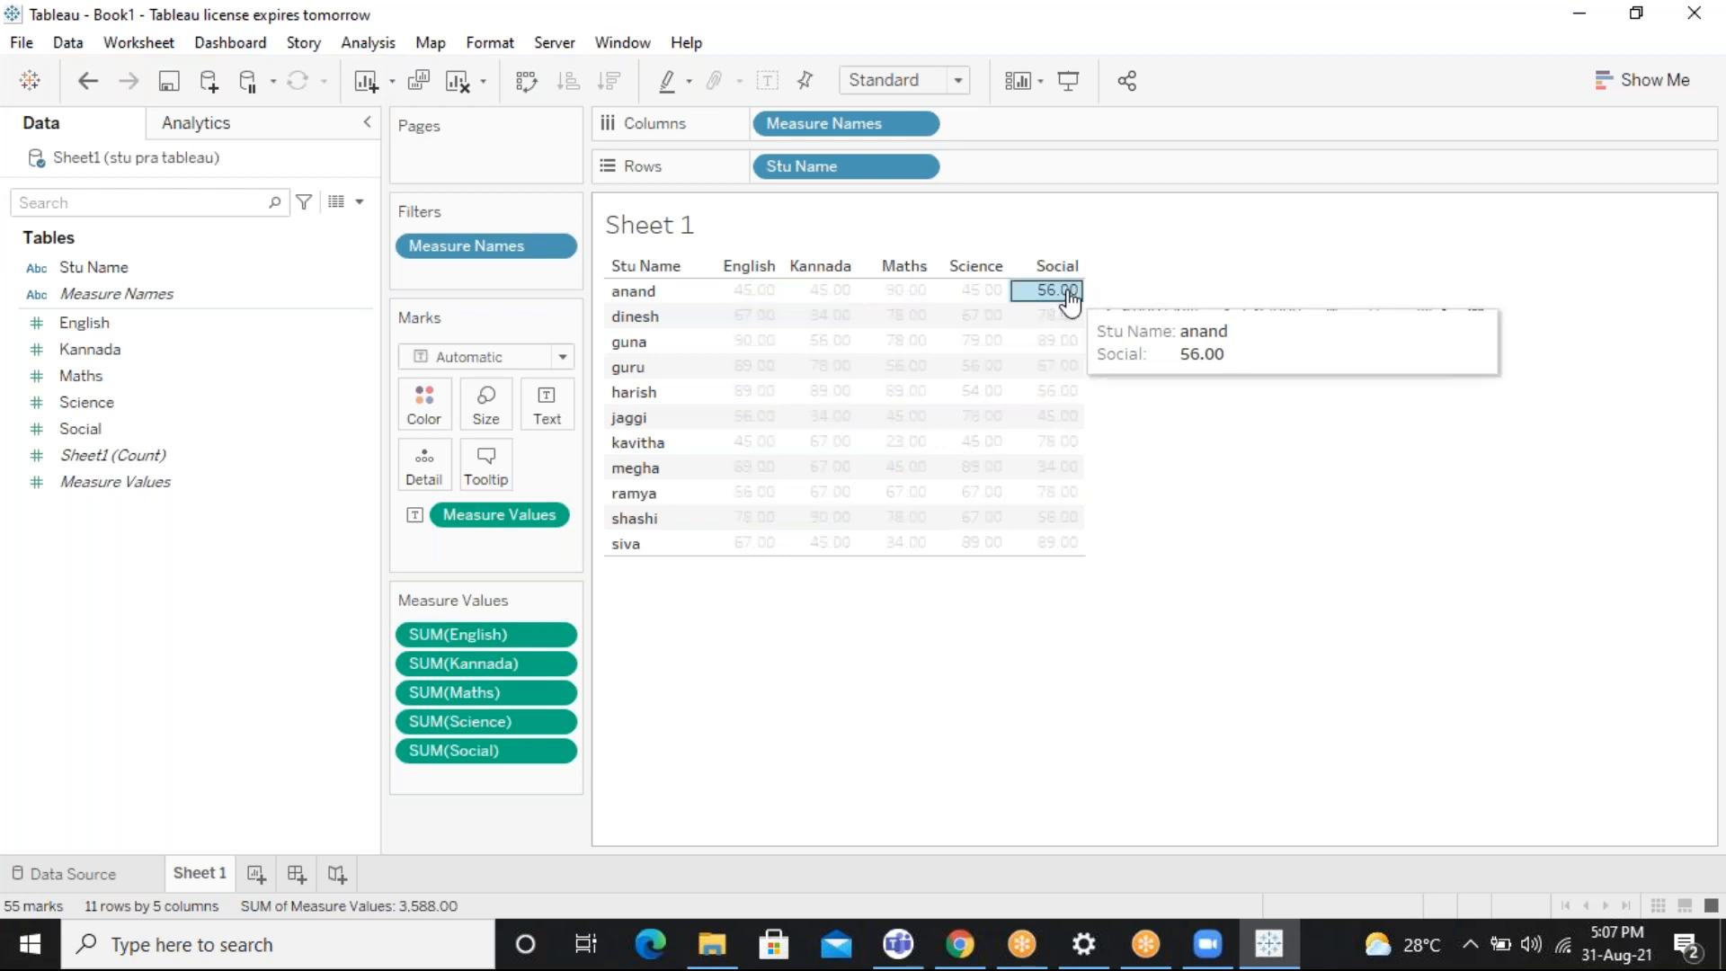
{"action": "left_click", "coordinate": [1112, 274]}
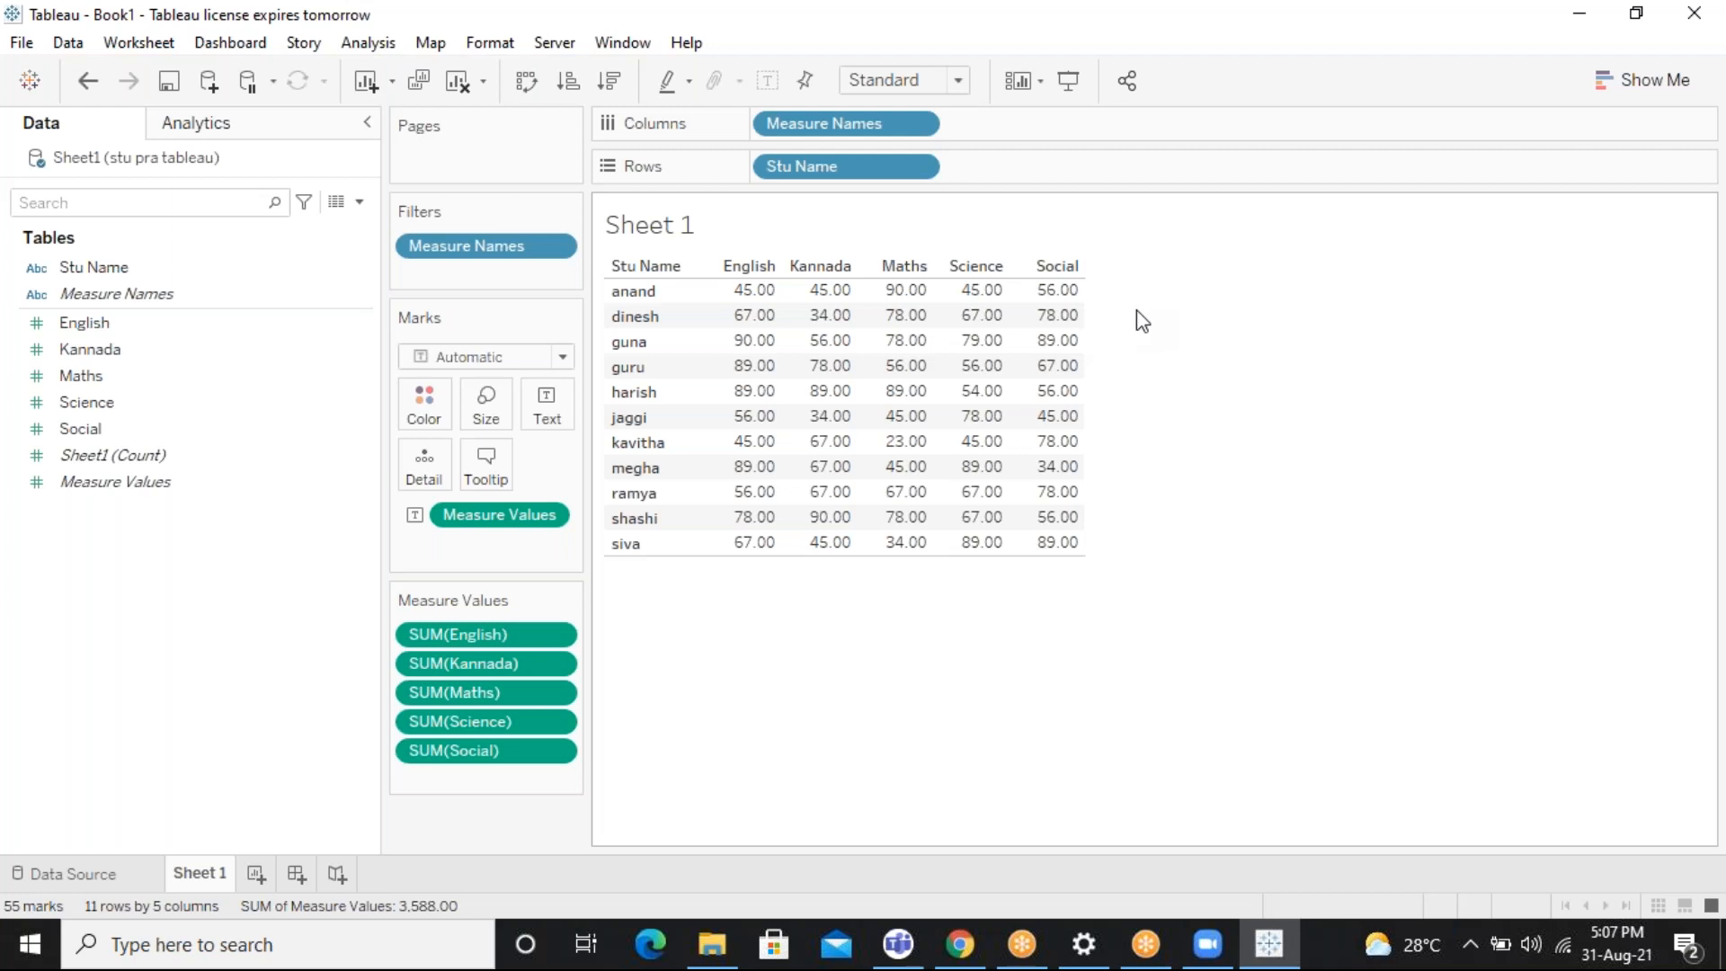
{"action": "left_click", "coordinate": [1280, 48]}
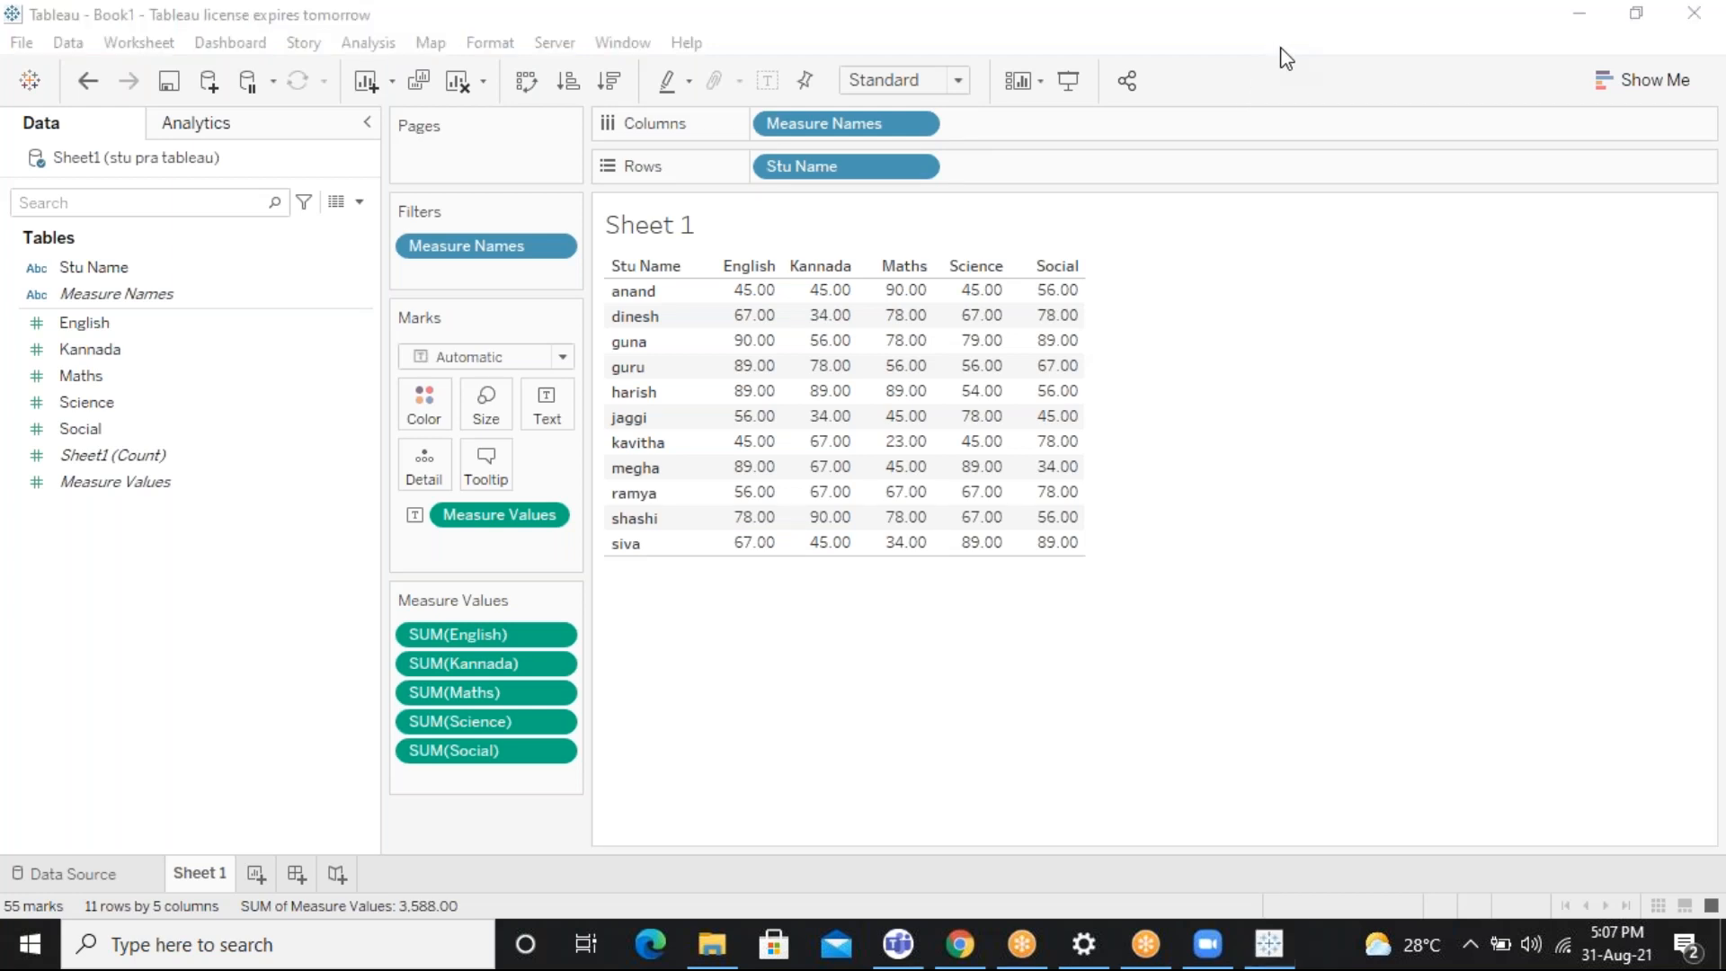
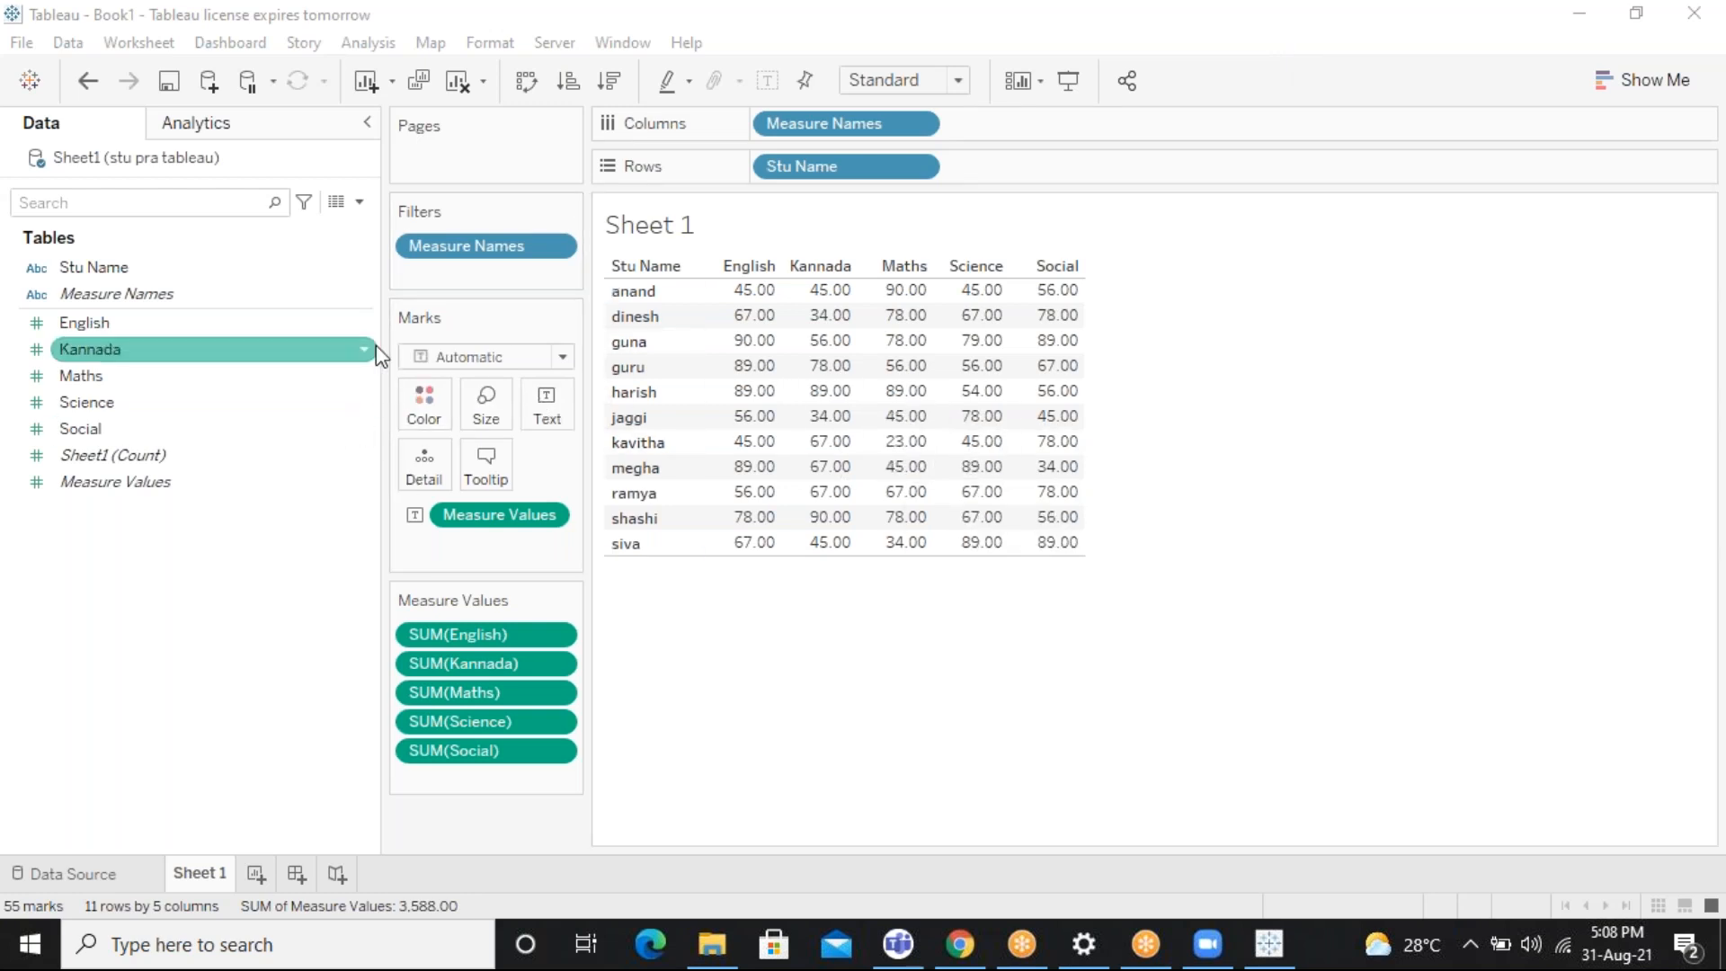
Start a new calculated field and name it PASS/FAIL
{"action": "right_click", "coordinate": [224, 549]}
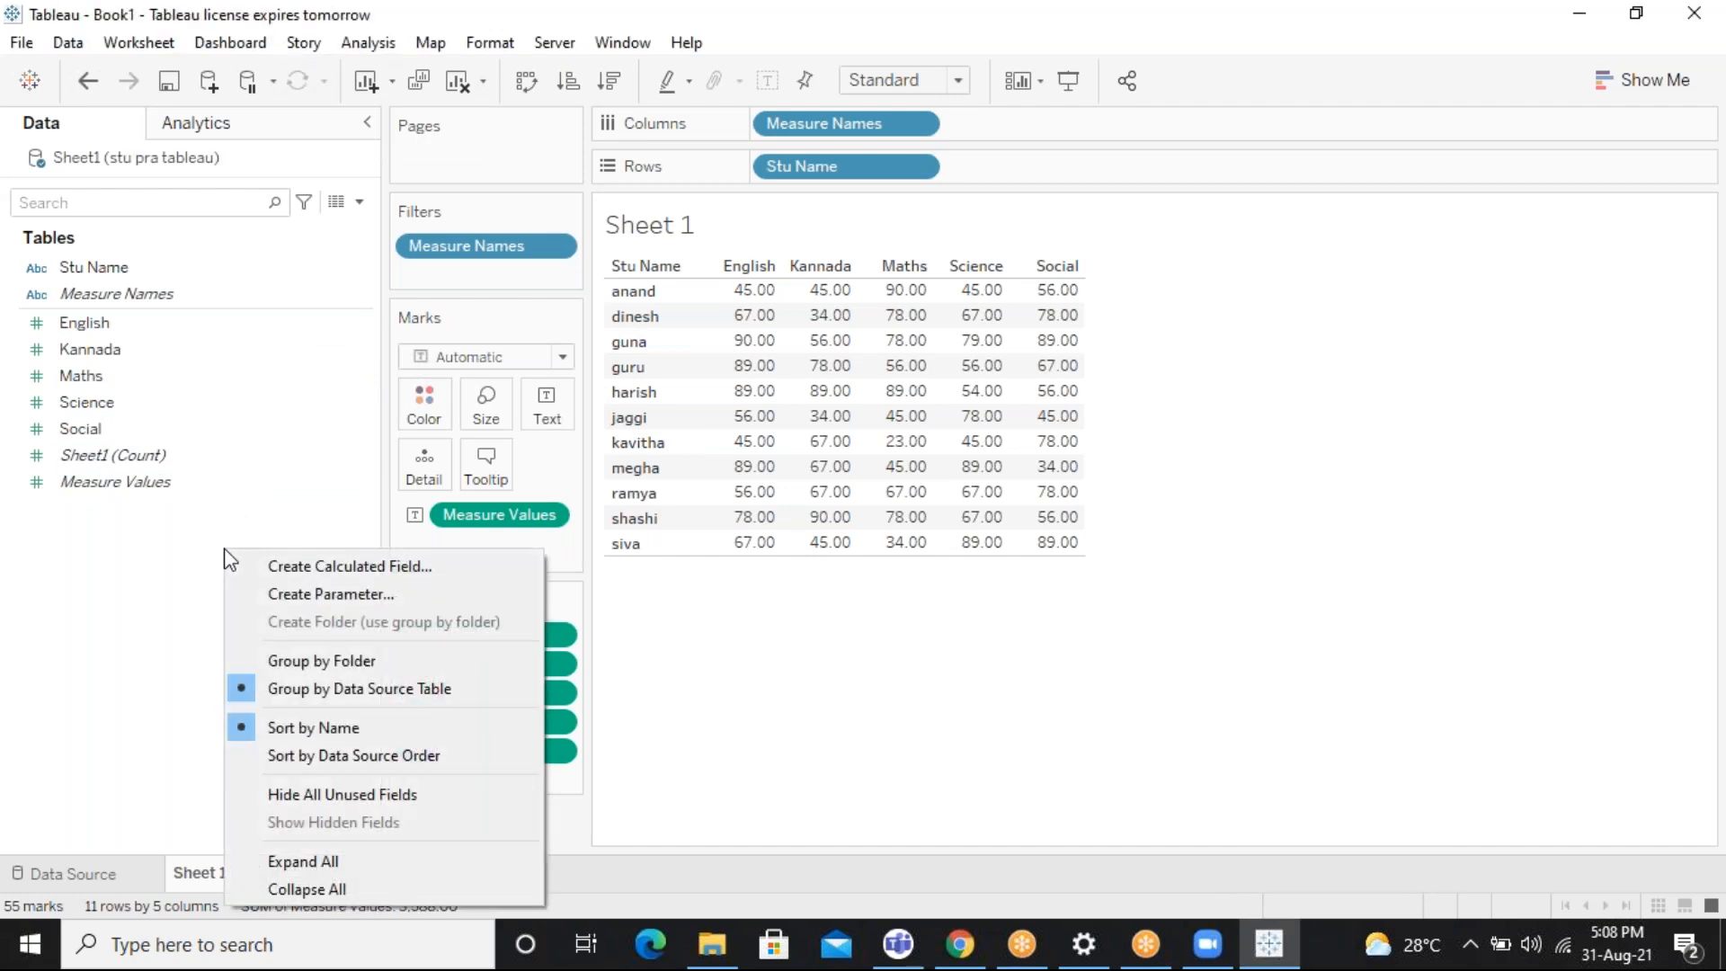
{"action": "left_click", "coordinate": [100, 558]}
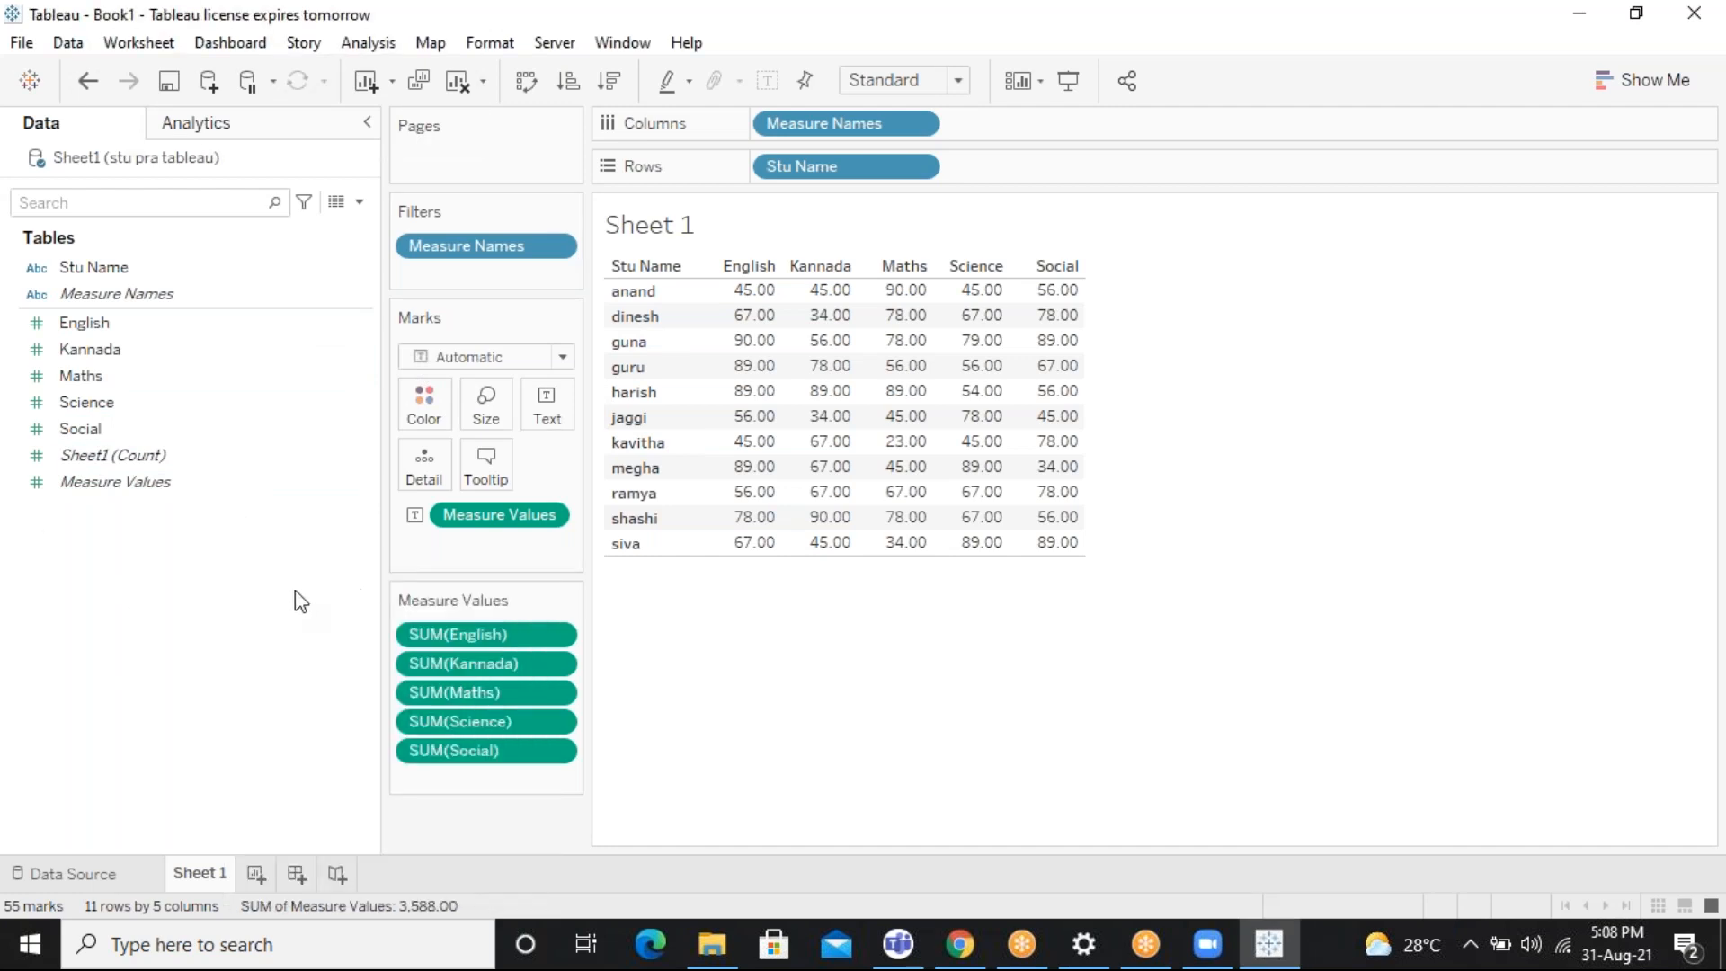
{"action": "right_click", "coordinate": [135, 604]}
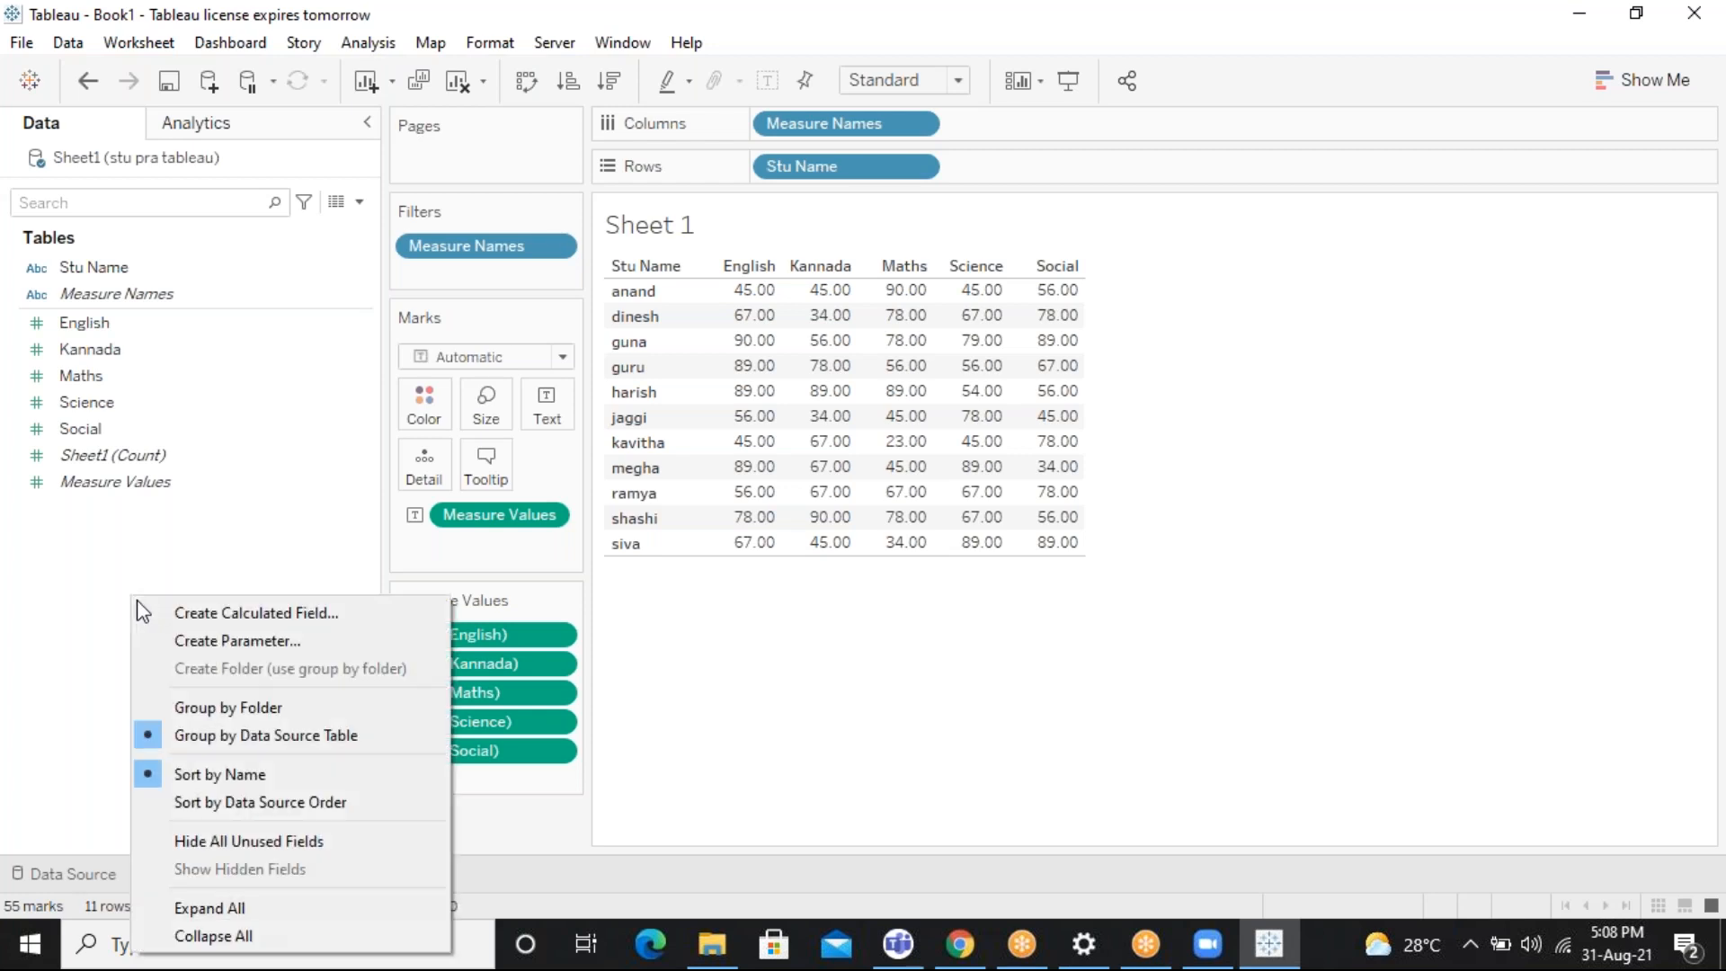
{"action": "left_click", "coordinate": [276, 620]}
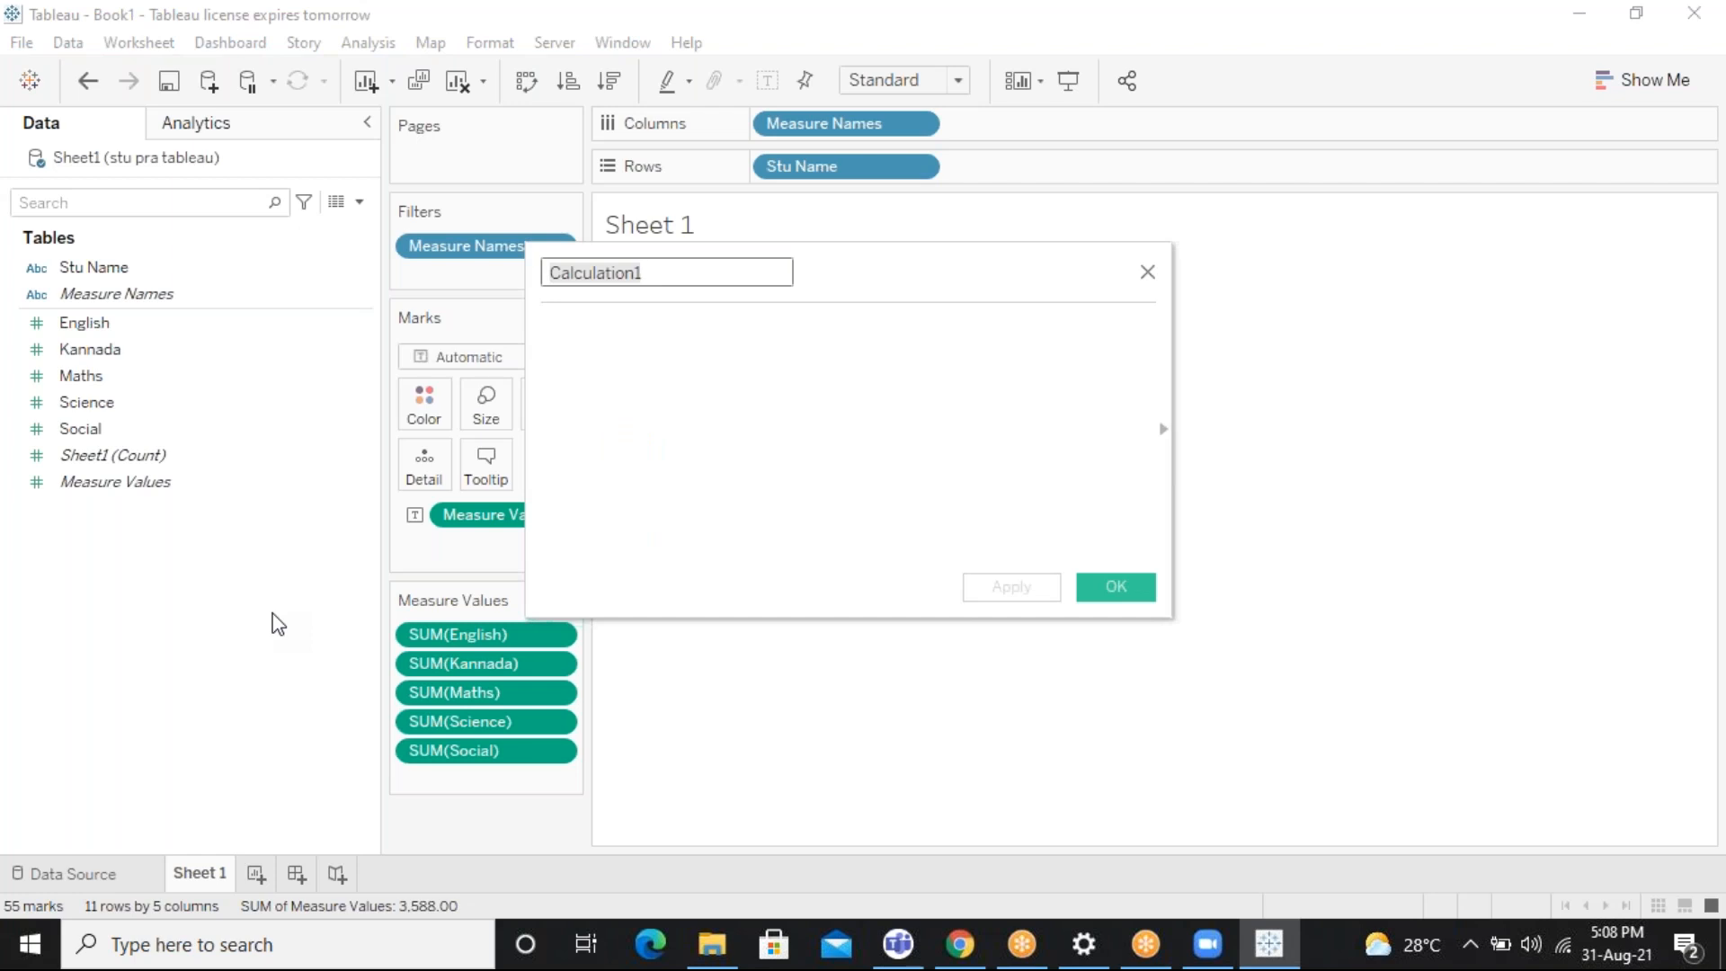
{"action": "type", "text": "PASS"}
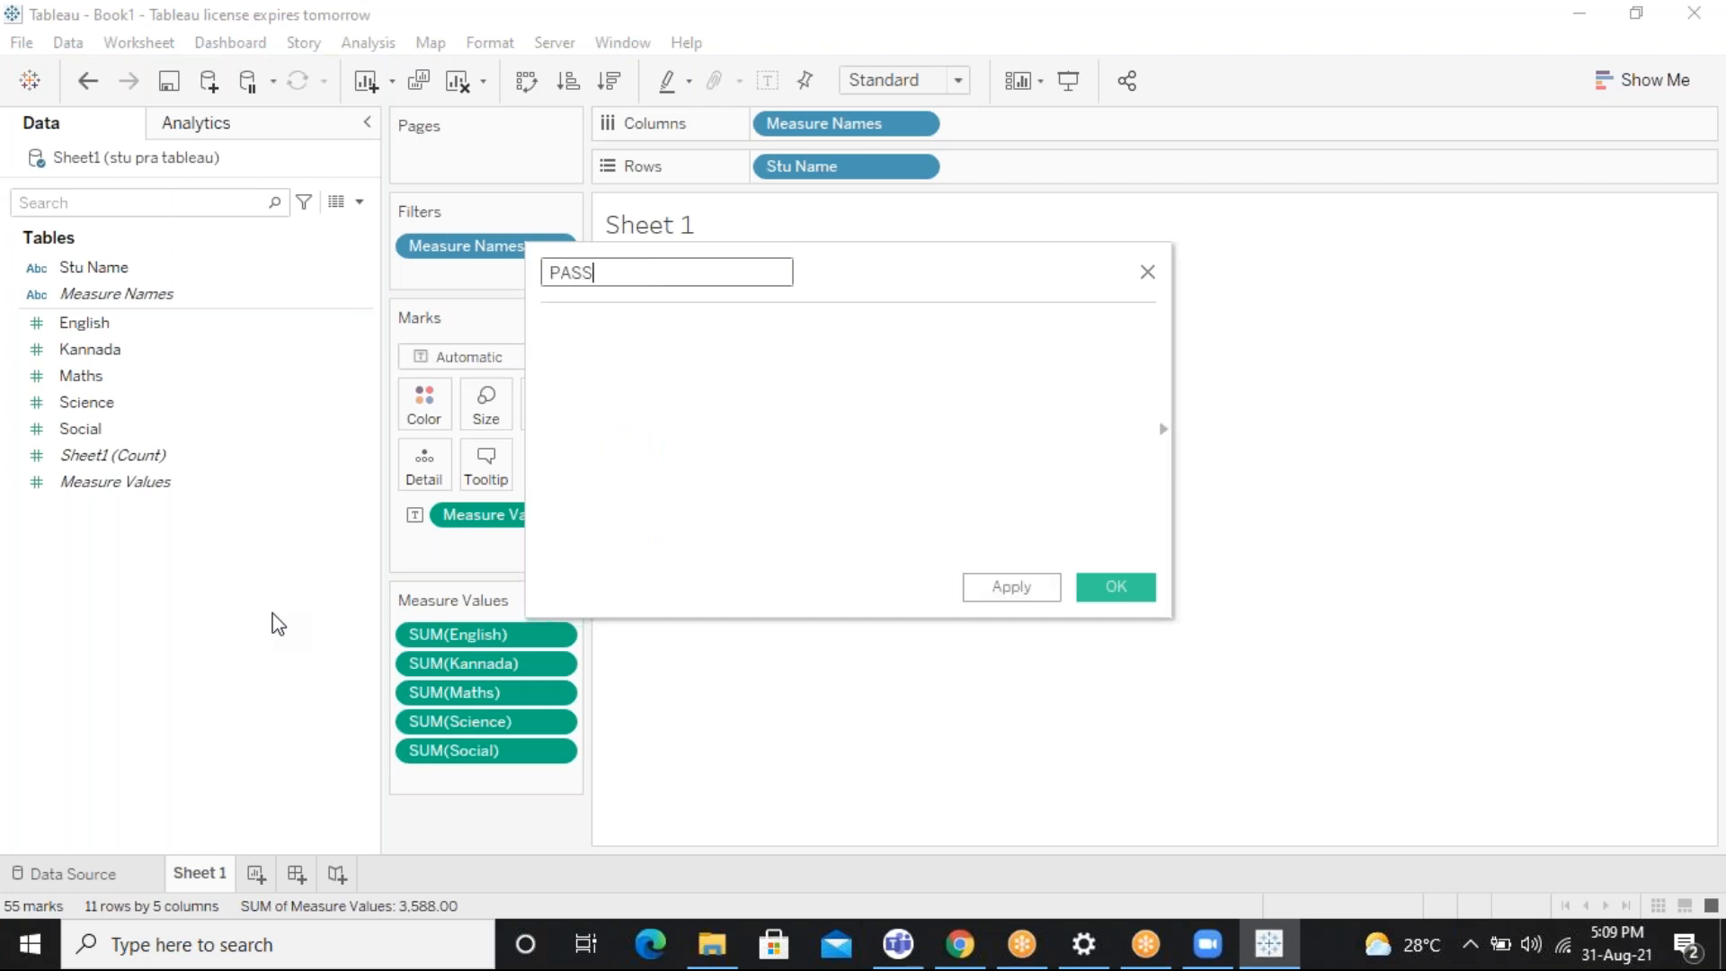
{"action": "type", "text": "/D"}
{"action": "key", "text": "BackSpace"}
{"action": "type", "text": "FAIL"}
Move the calculation editor aside and expand its function reference list
{"action": "left_click_drag", "start_coordinate": [666, 274], "coordinate": [542, 276]}
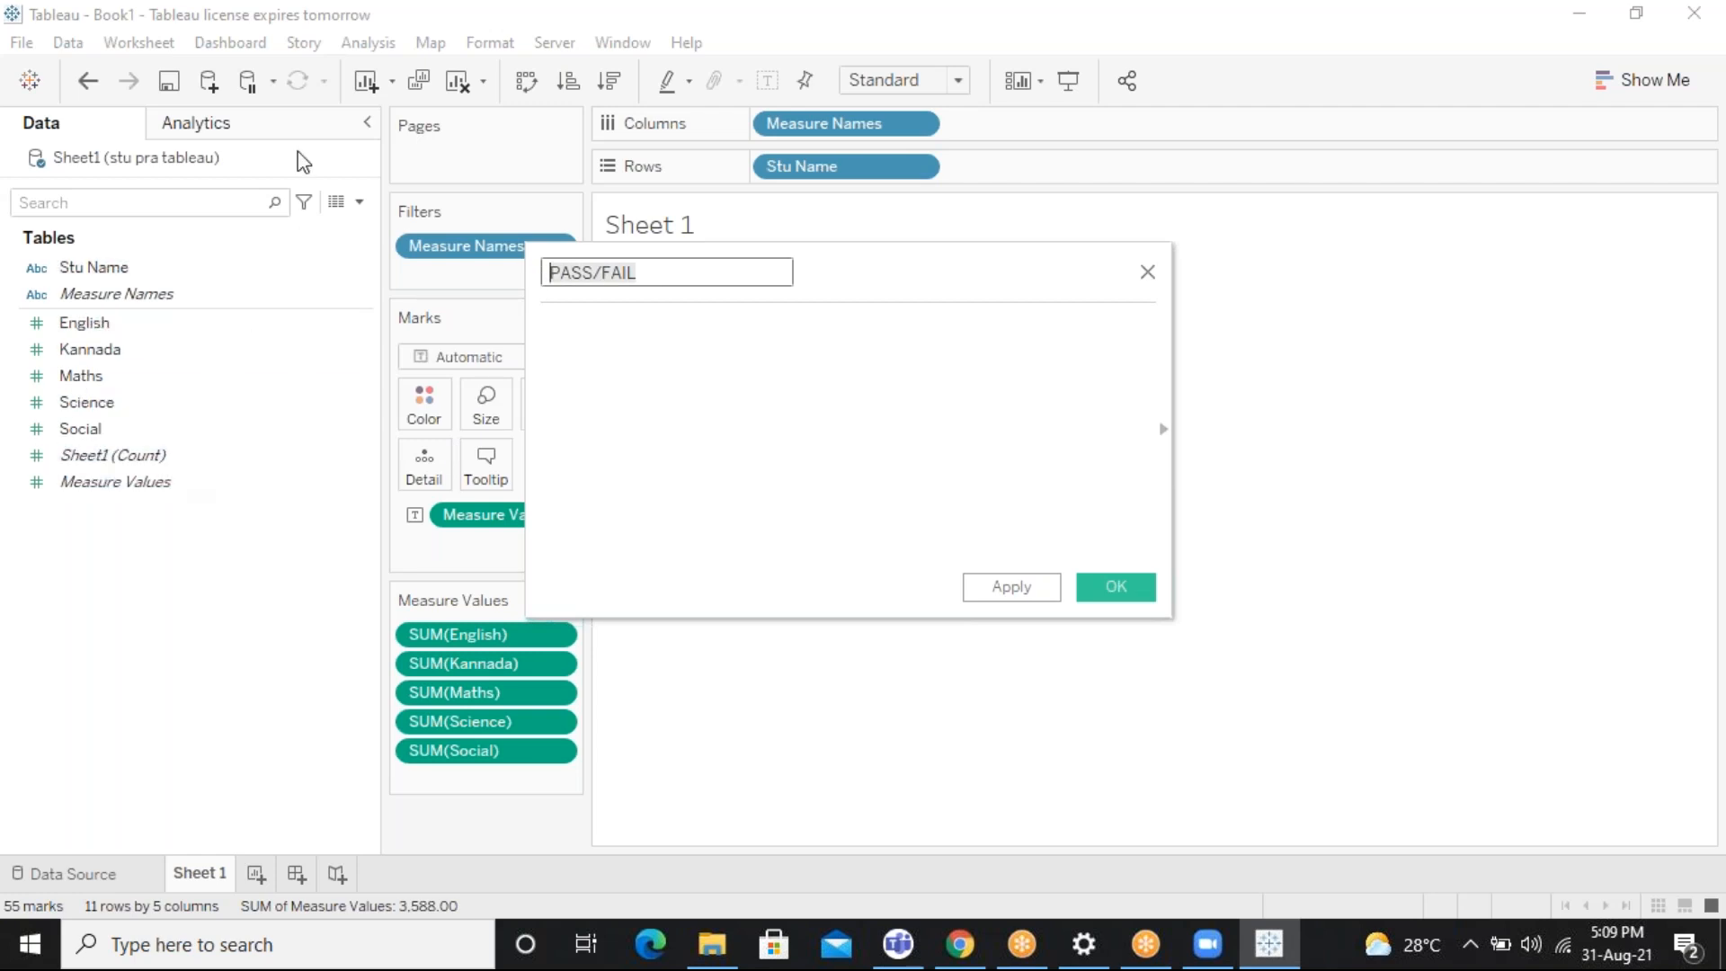
{"action": "left_click_drag", "start_coordinate": [909, 258], "coordinate": [1051, 247]}
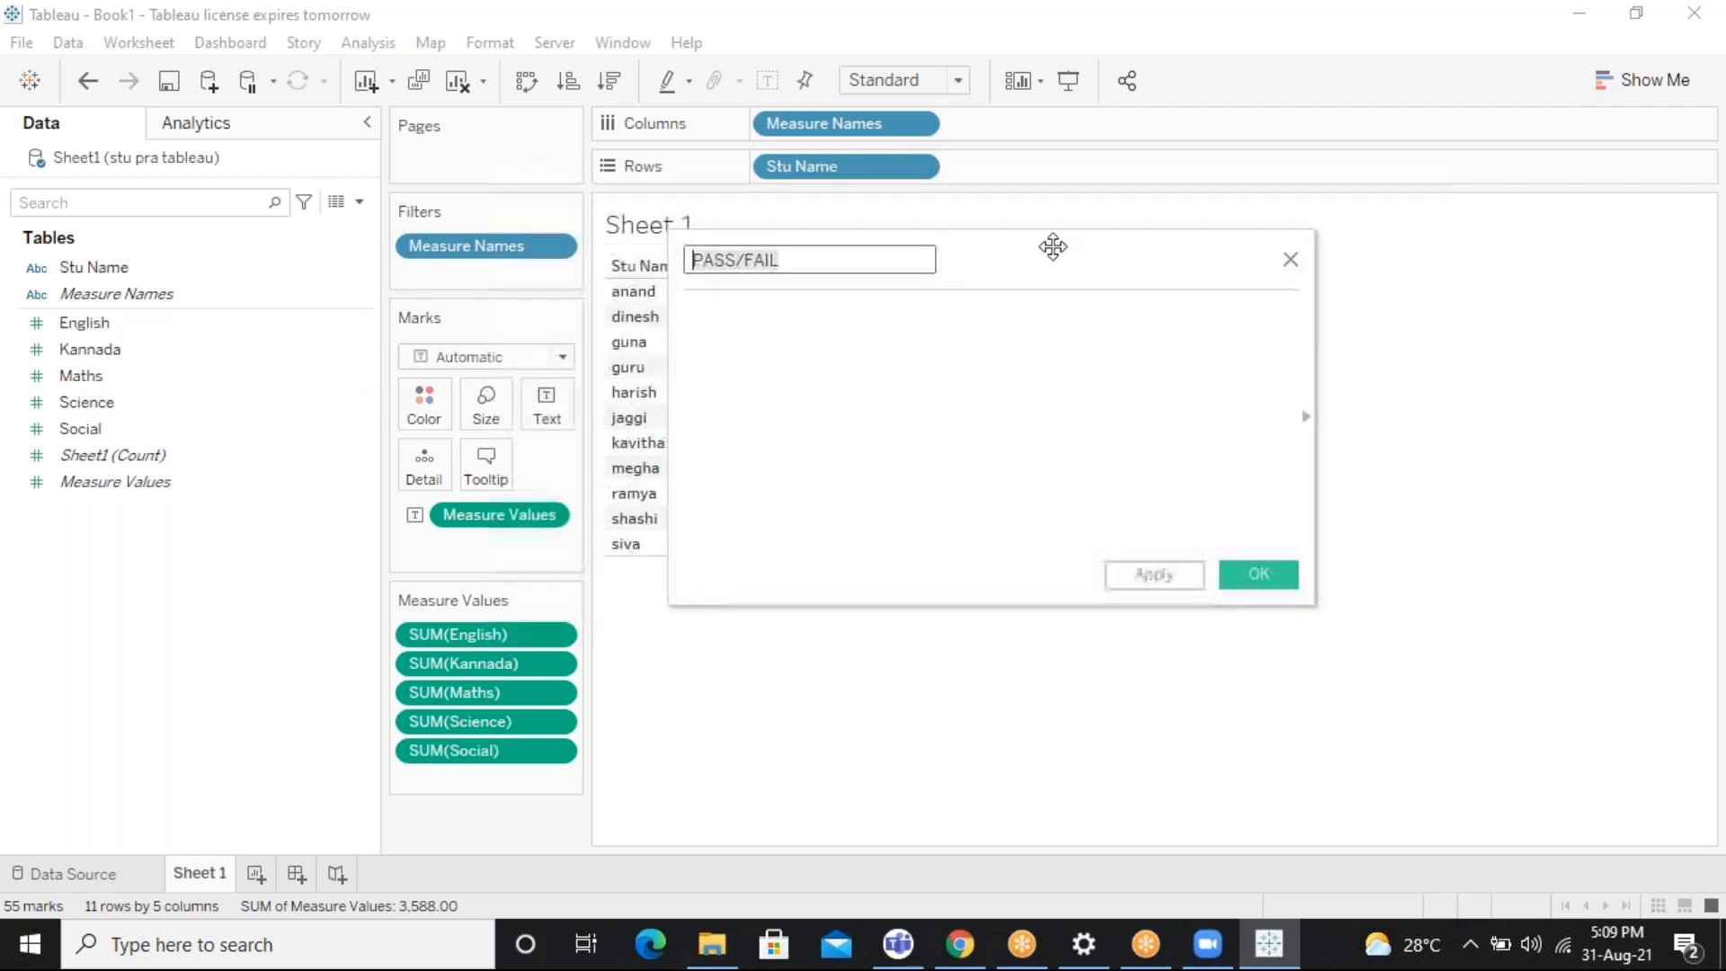
{"action": "left_click_drag", "start_coordinate": [822, 271], "coordinate": [674, 261]}
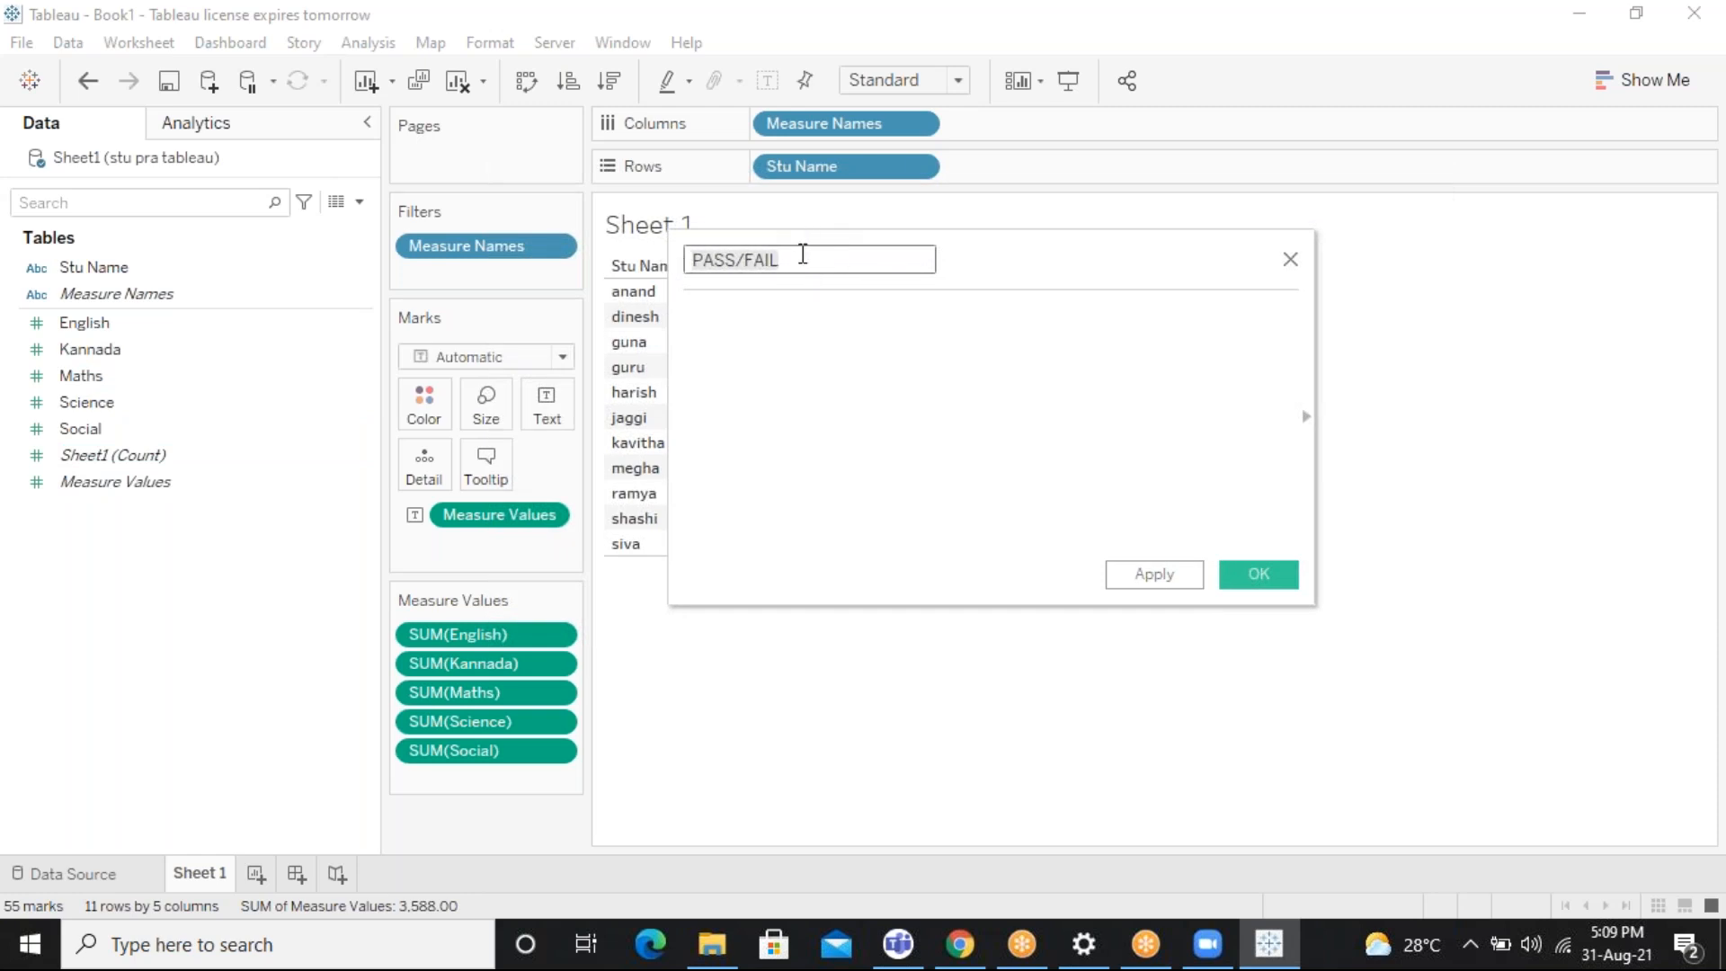
{"action": "left_click", "coordinate": [1305, 414]}
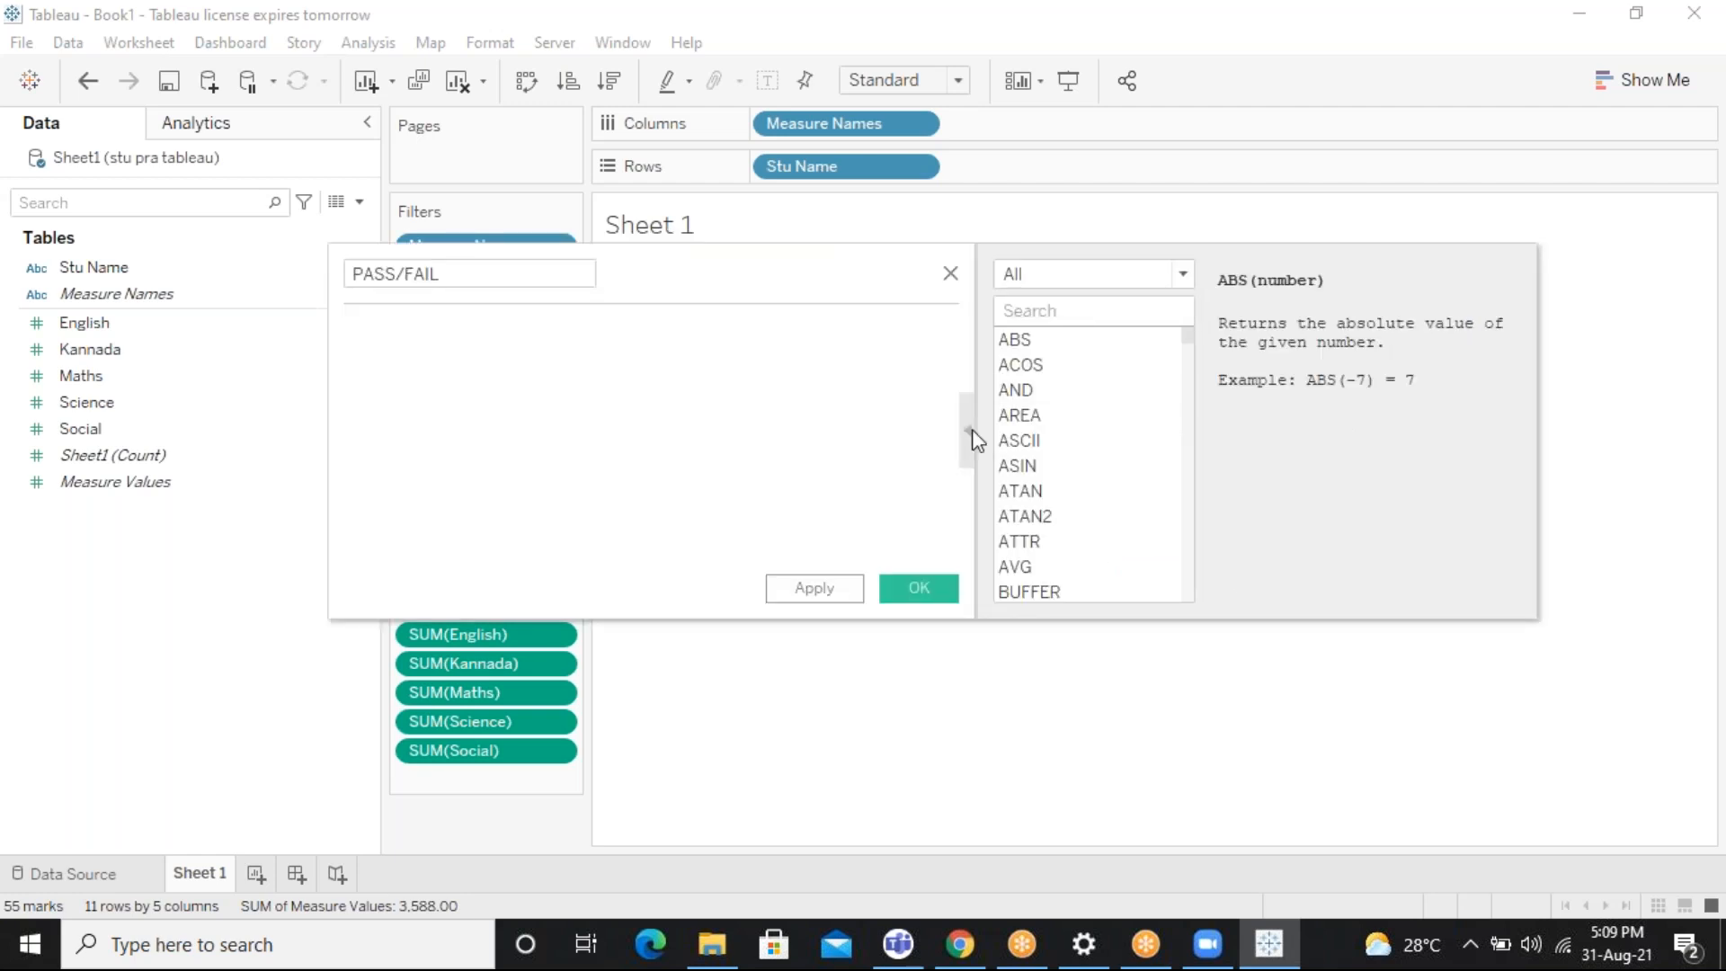
Toggle the function reference list and discard the PASS/FAIL calculation
{"action": "left_click", "coordinate": [971, 430]}
{"action": "left_click", "coordinate": [970, 429]}
{"action": "left_click", "coordinate": [950, 274]}
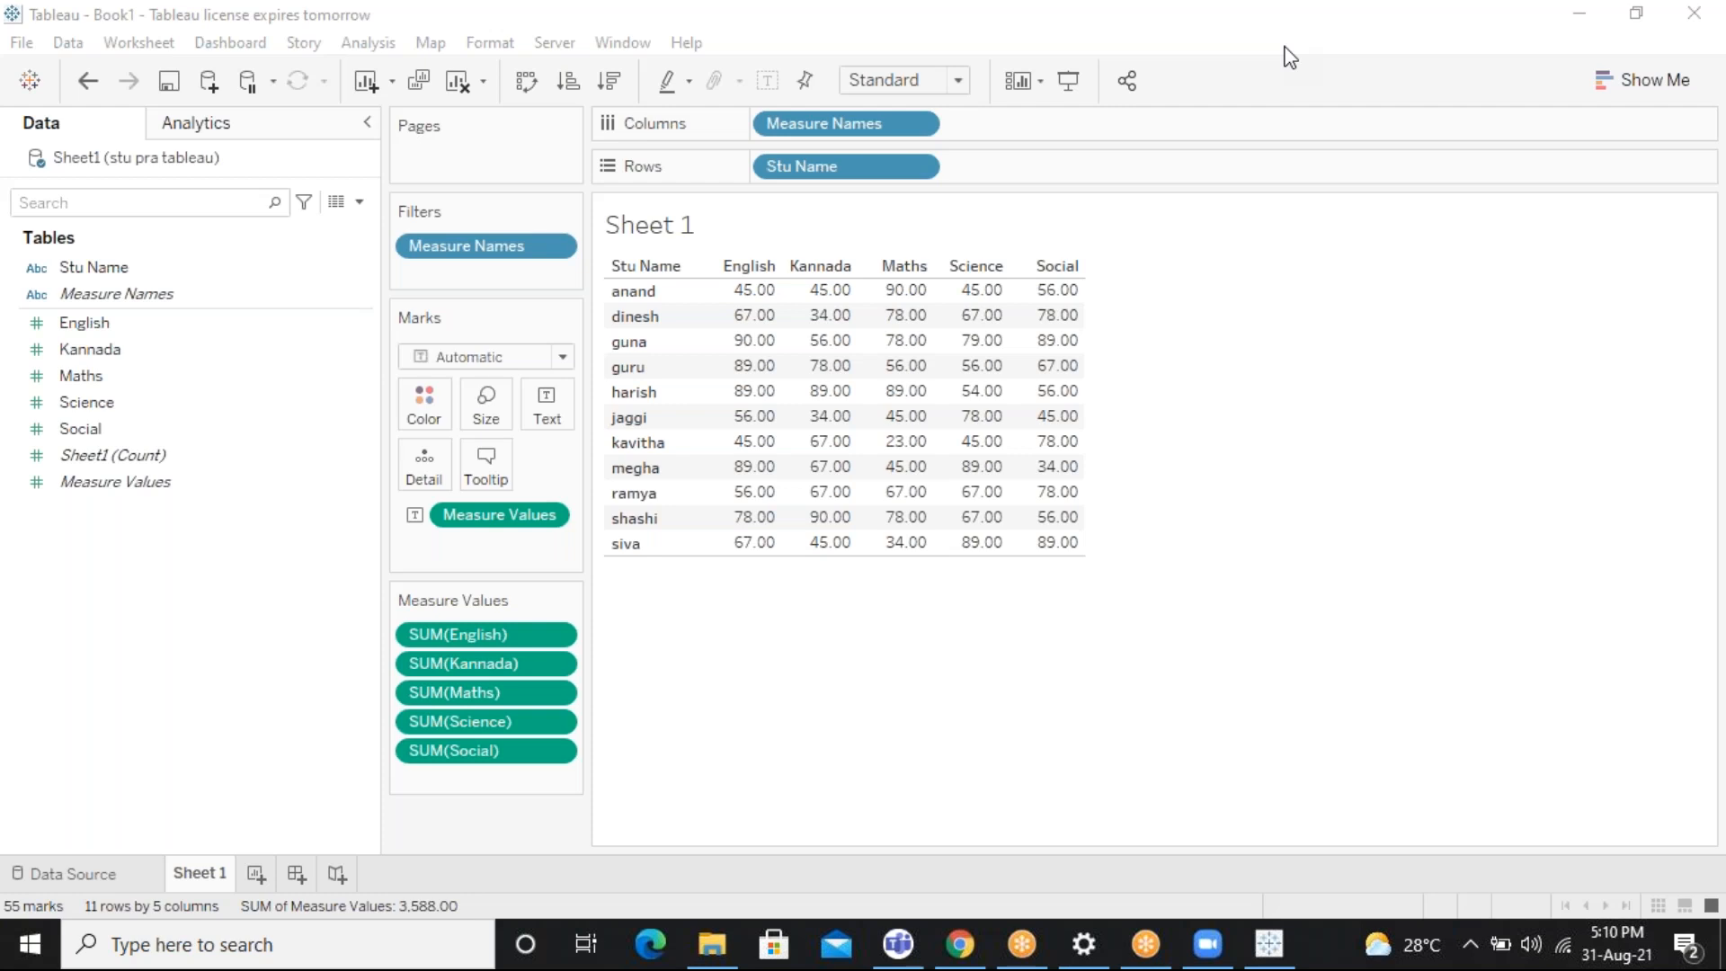
{"action": "left_click", "coordinate": [146, 459]}
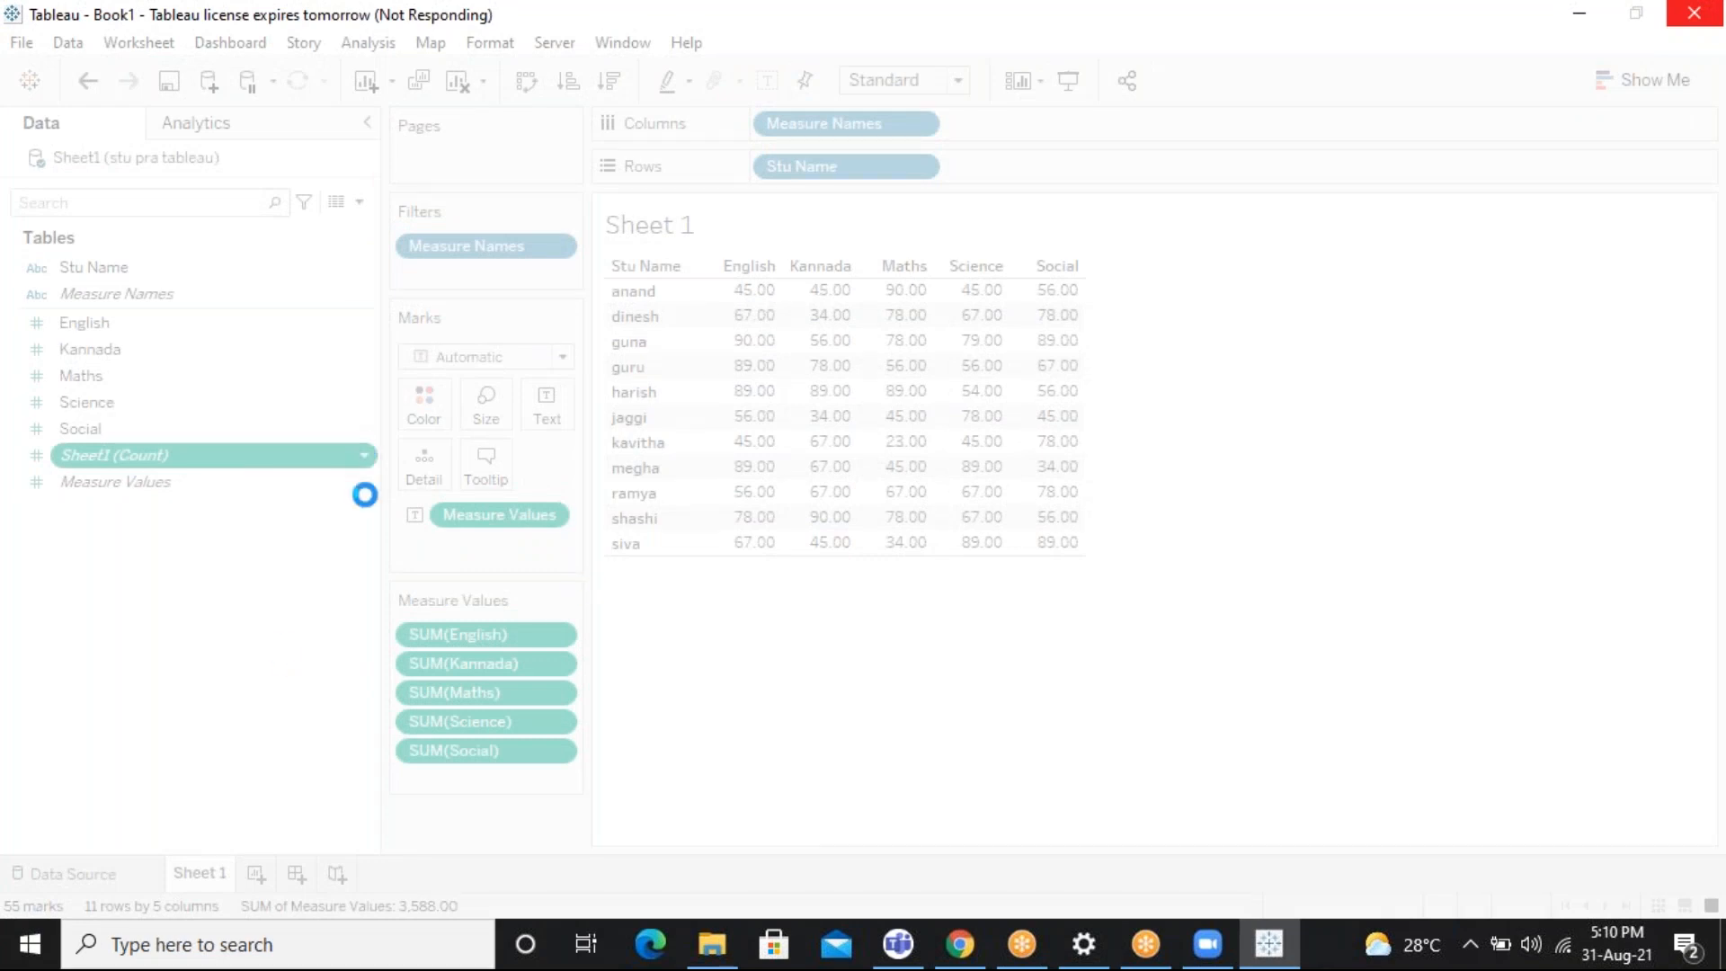
{"action": "left_click", "coordinate": [368, 455]}
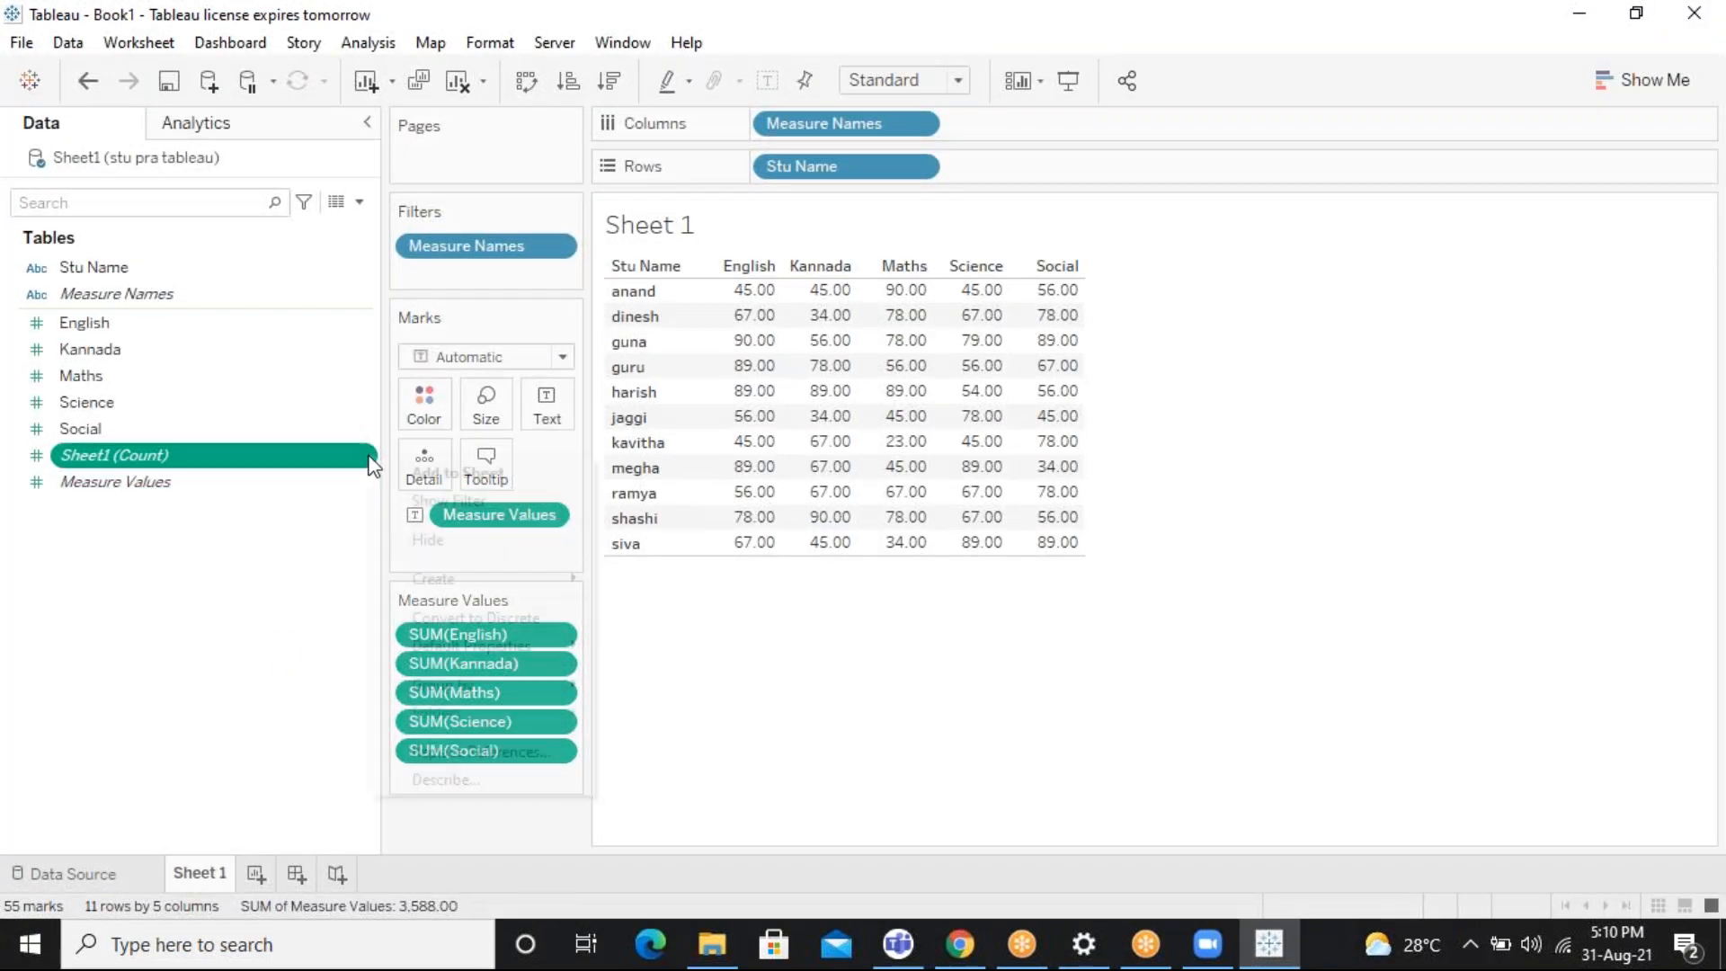
{"action": "mouse_move", "coordinate": [473, 580]}
{"action": "left_click", "coordinate": [338, 634]}
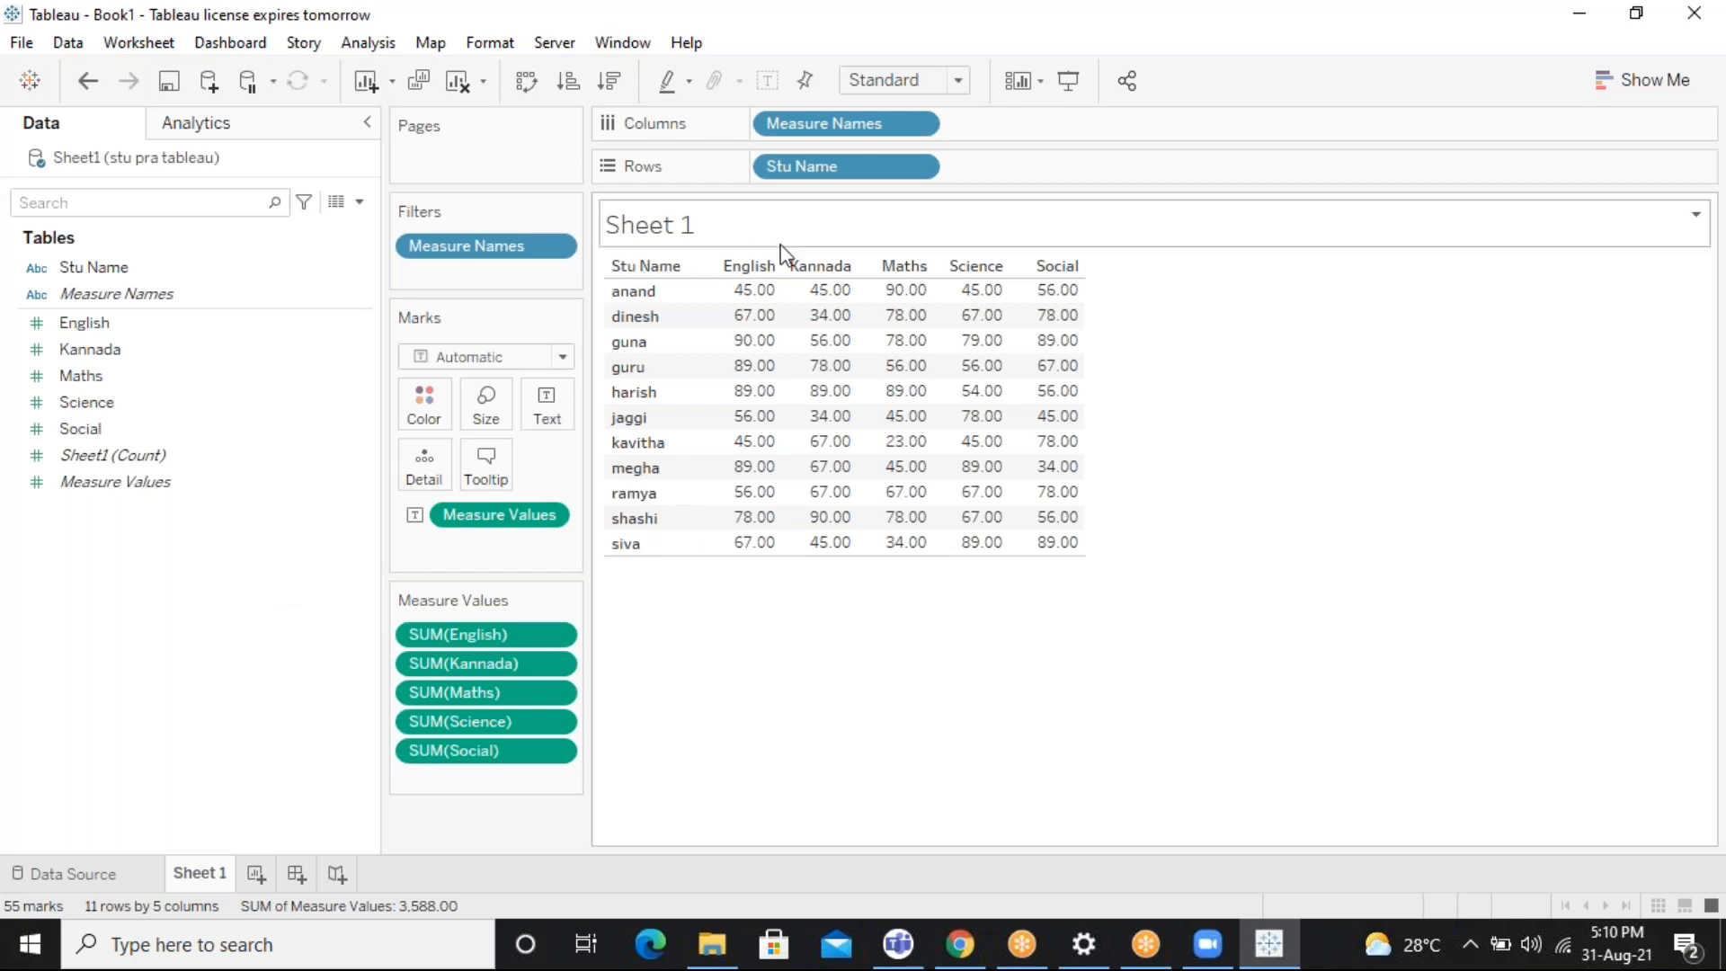
{"action": "right_click", "coordinate": [189, 527]}
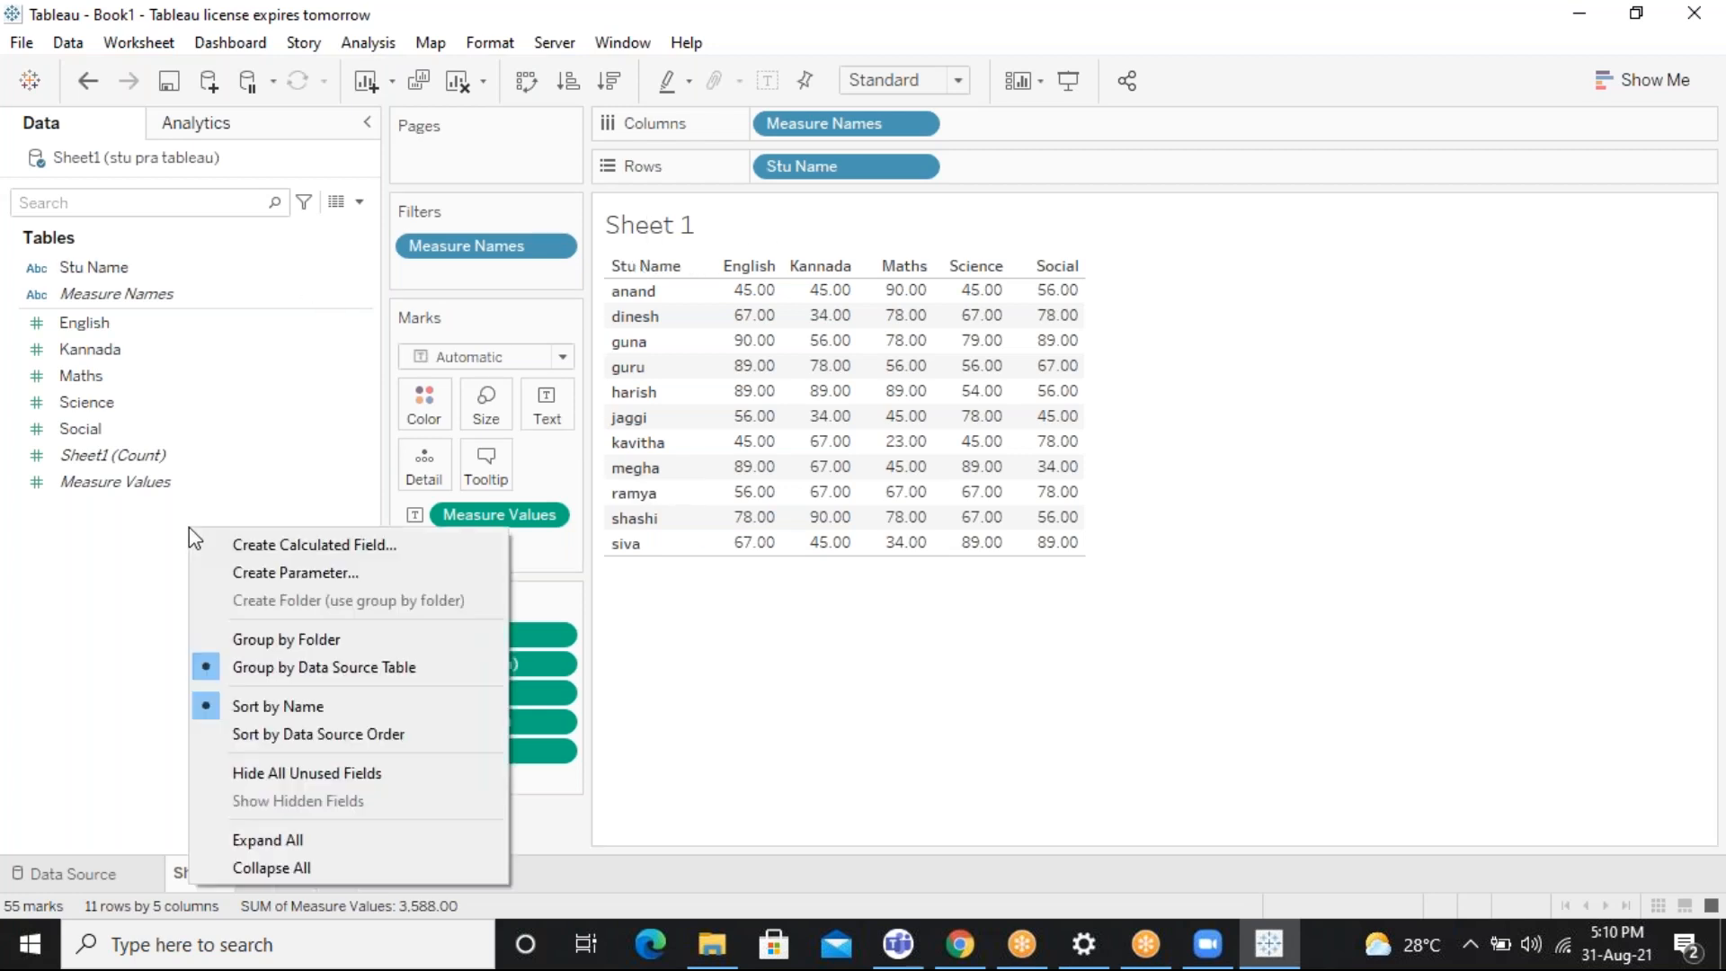
{"action": "left_click", "coordinate": [319, 536]}
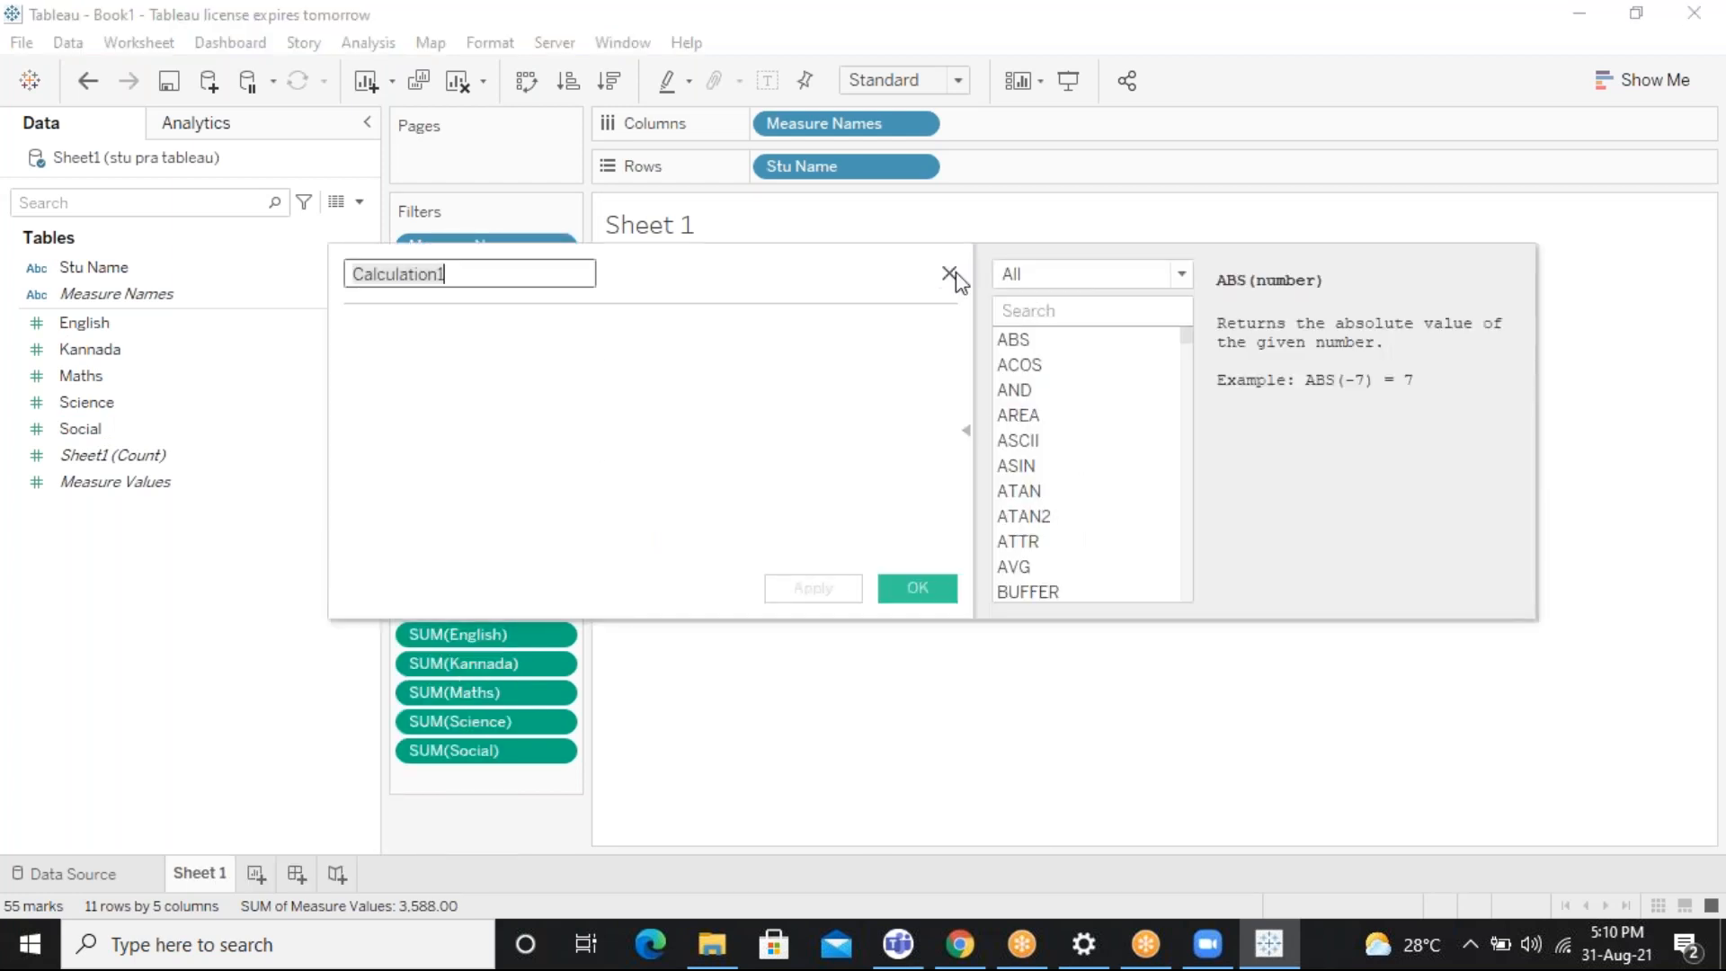
{"action": "left_click", "coordinate": [949, 273]}
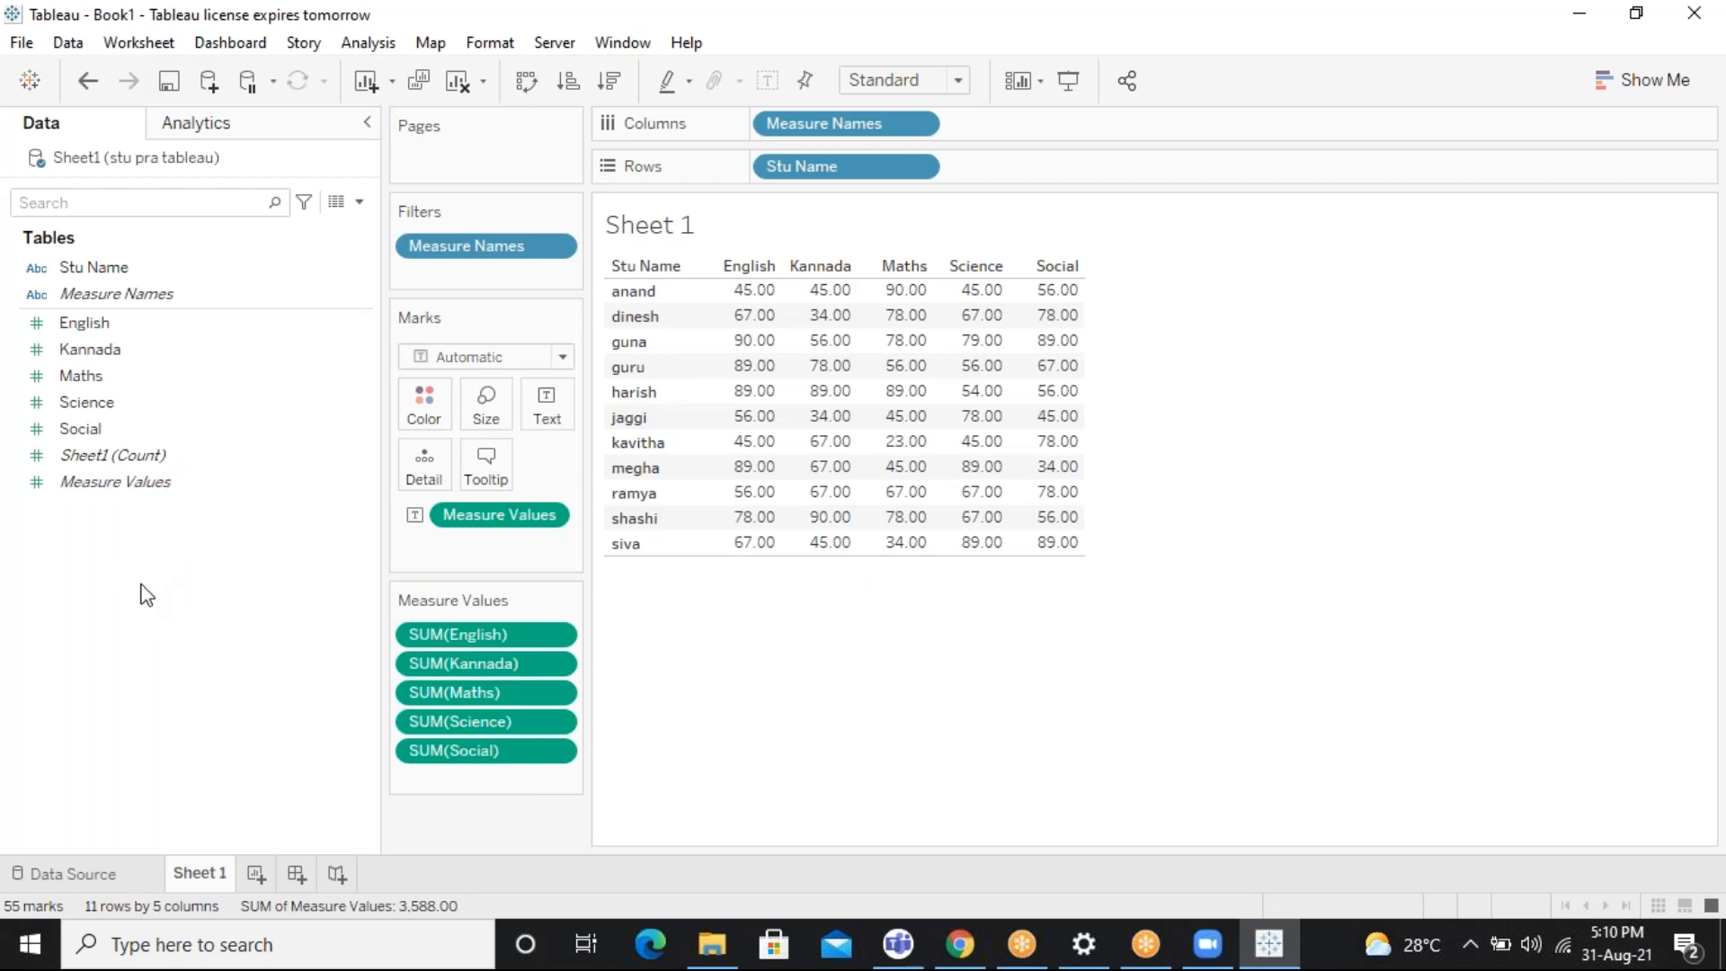
Start a calculated field named pass/fail, and close its editor without saving
{"action": "right_click", "coordinate": [290, 546]}
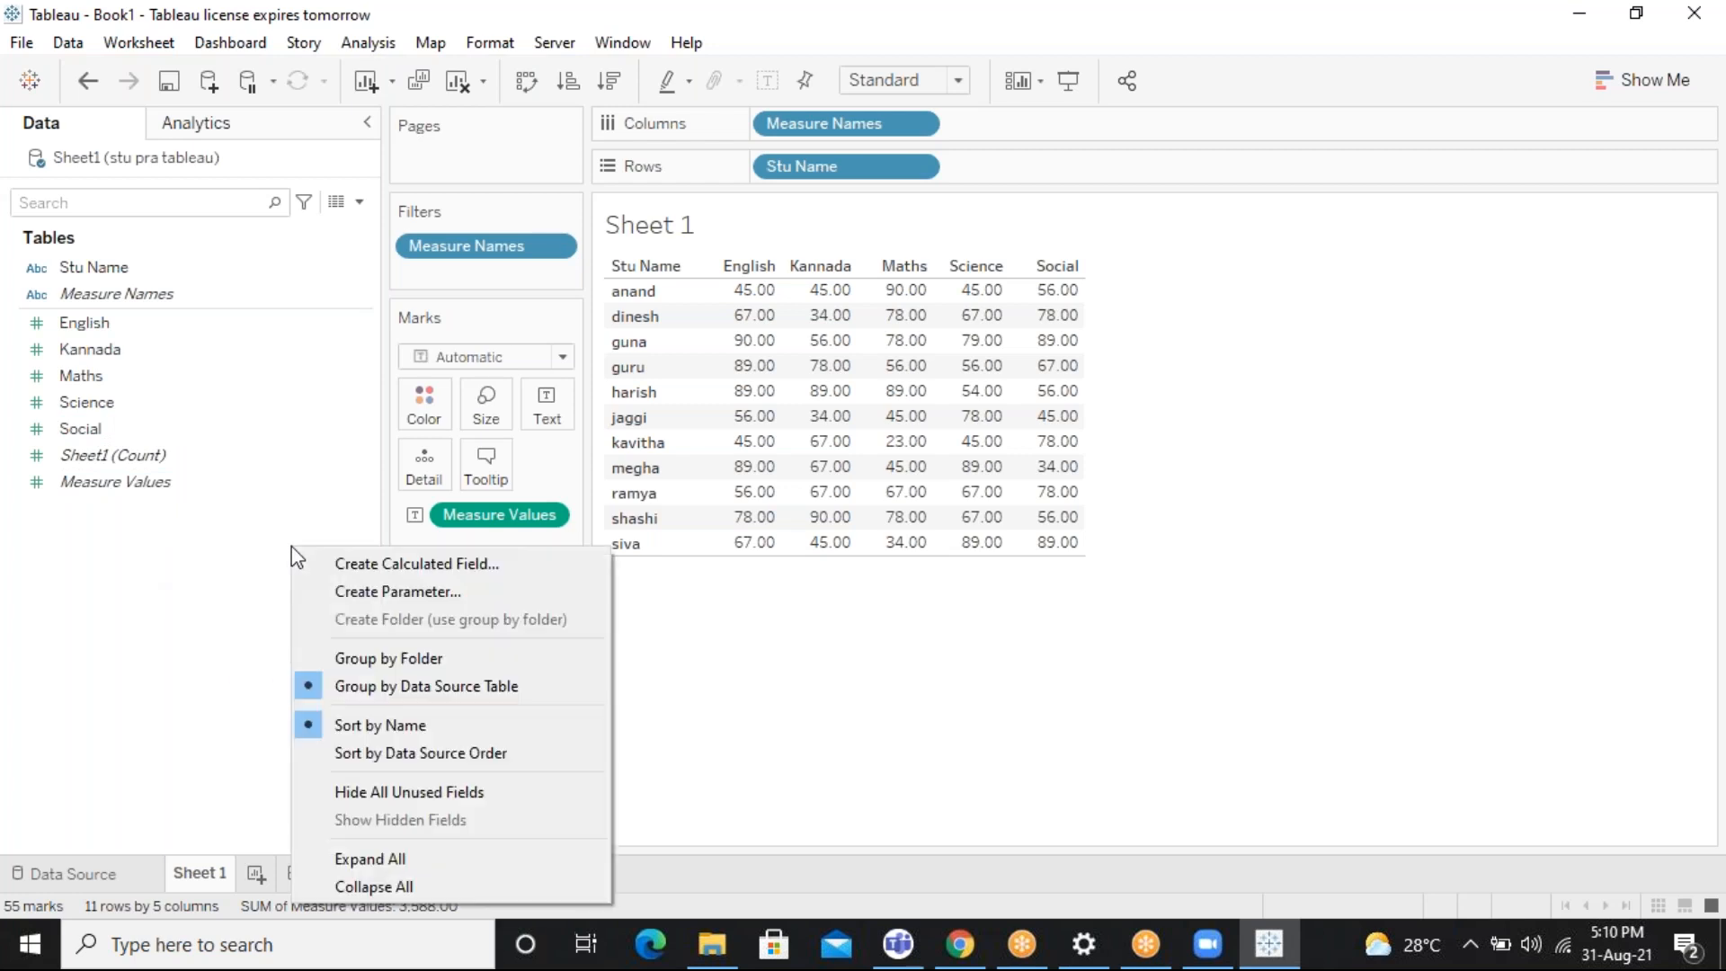
{"action": "left_click", "coordinate": [370, 562]}
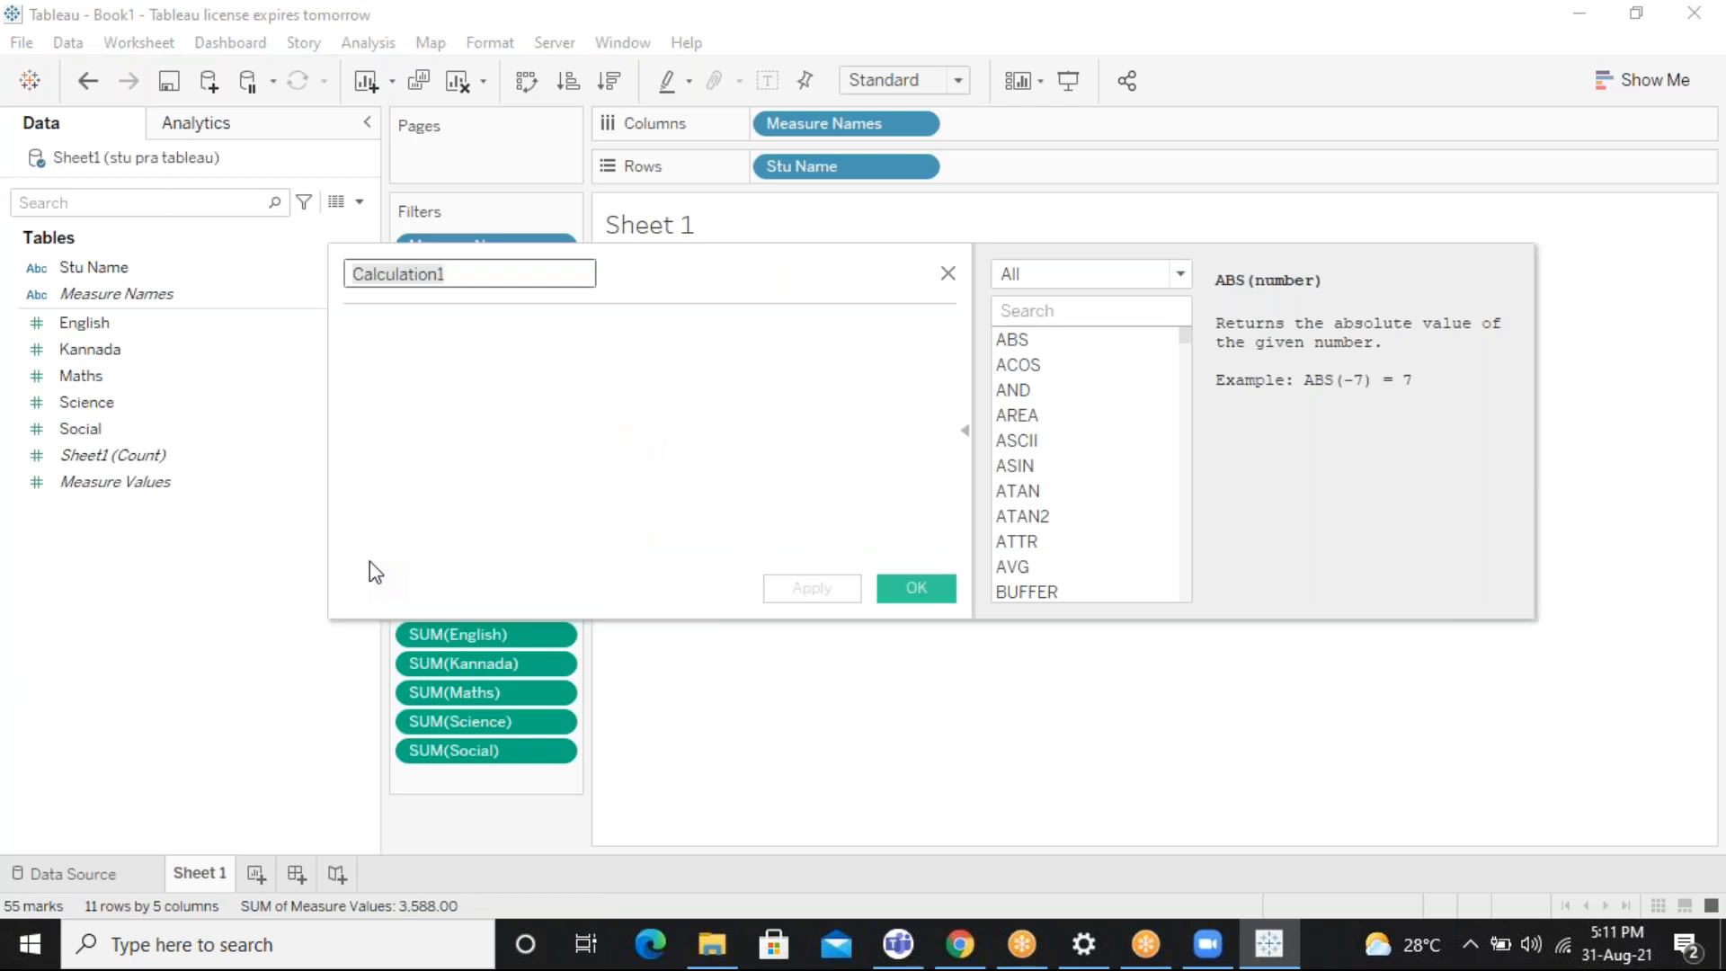
{"action": "key", "text": "BackSpace"}
{"action": "type", "text": "paSS"}
{"action": "key", "text": "BackSpace"}
{"action": "key", "text": "BackSpace"}
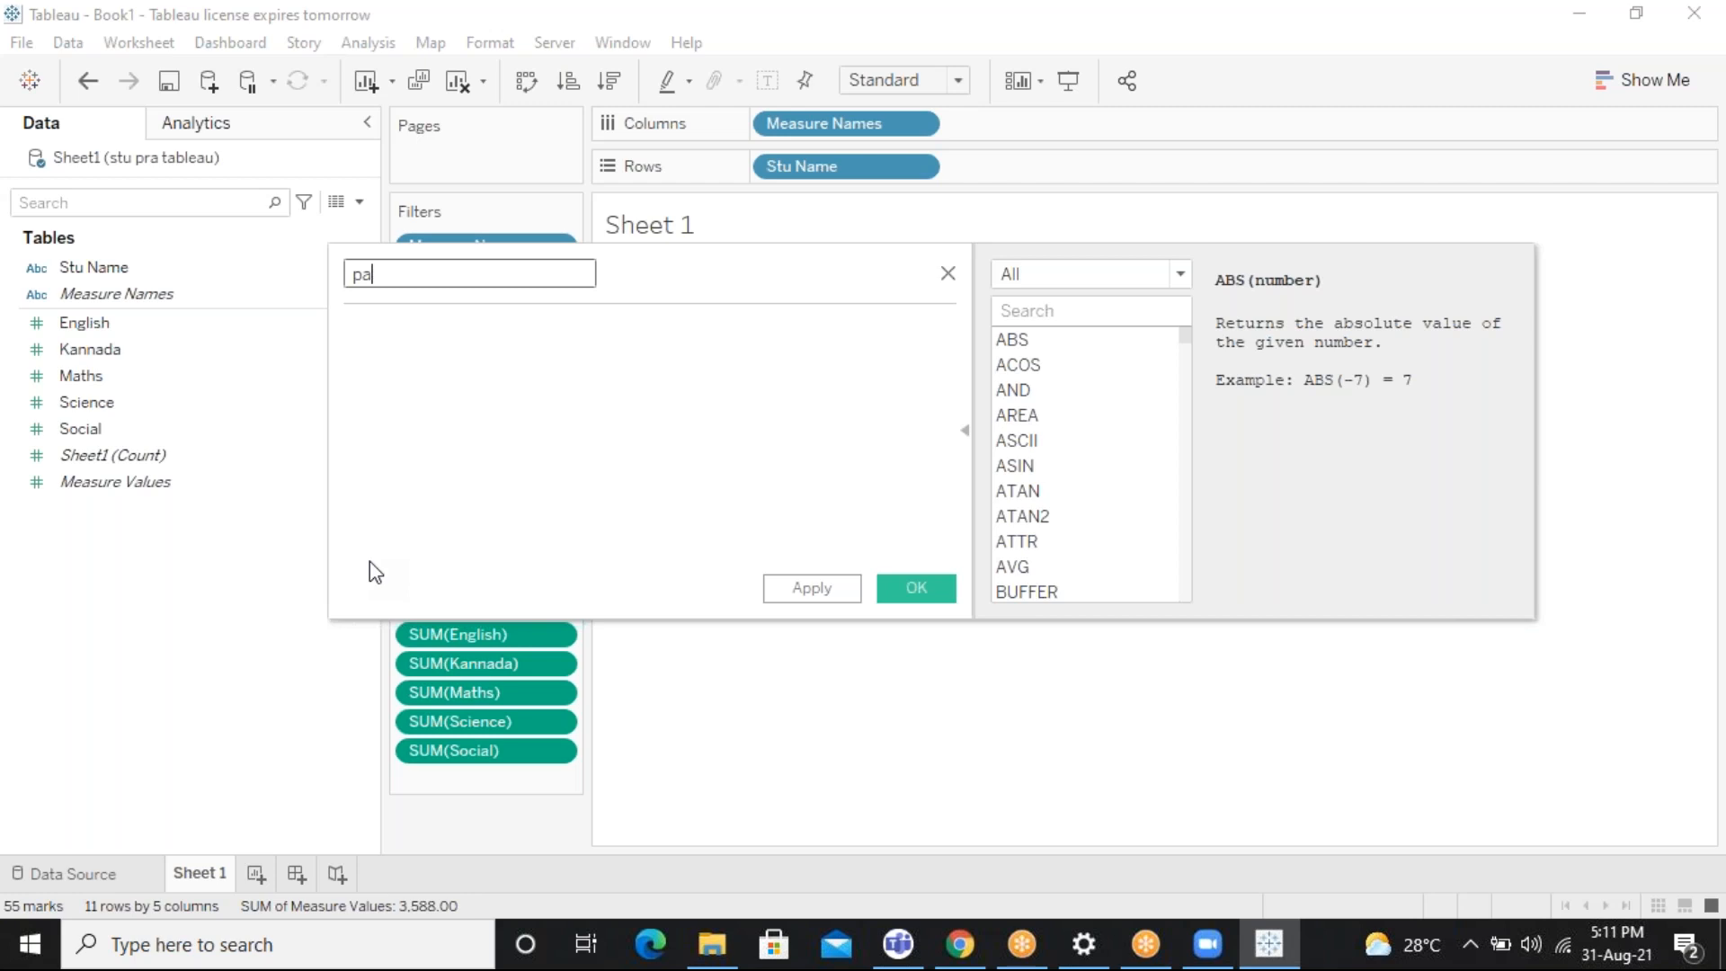
{"action": "type", "text": "ss/fail"}
{"action": "left_click", "coordinate": [593, 337]}
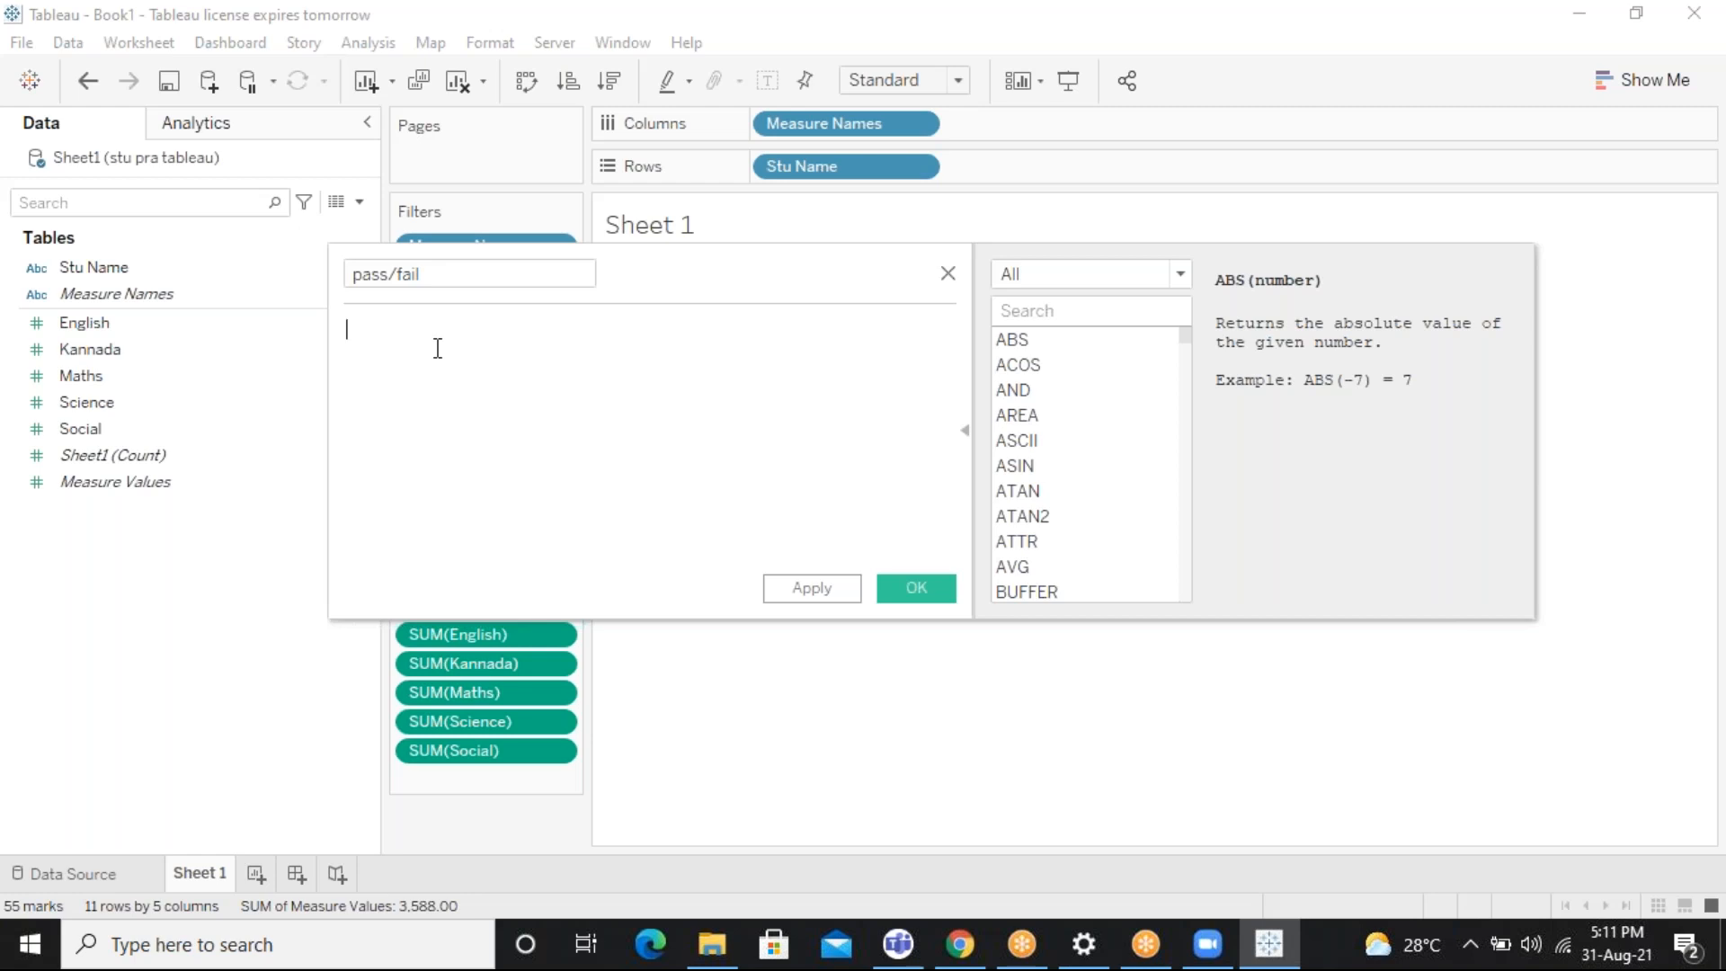
{"action": "left_click_drag", "start_coordinate": [446, 275], "coordinate": [324, 278]}
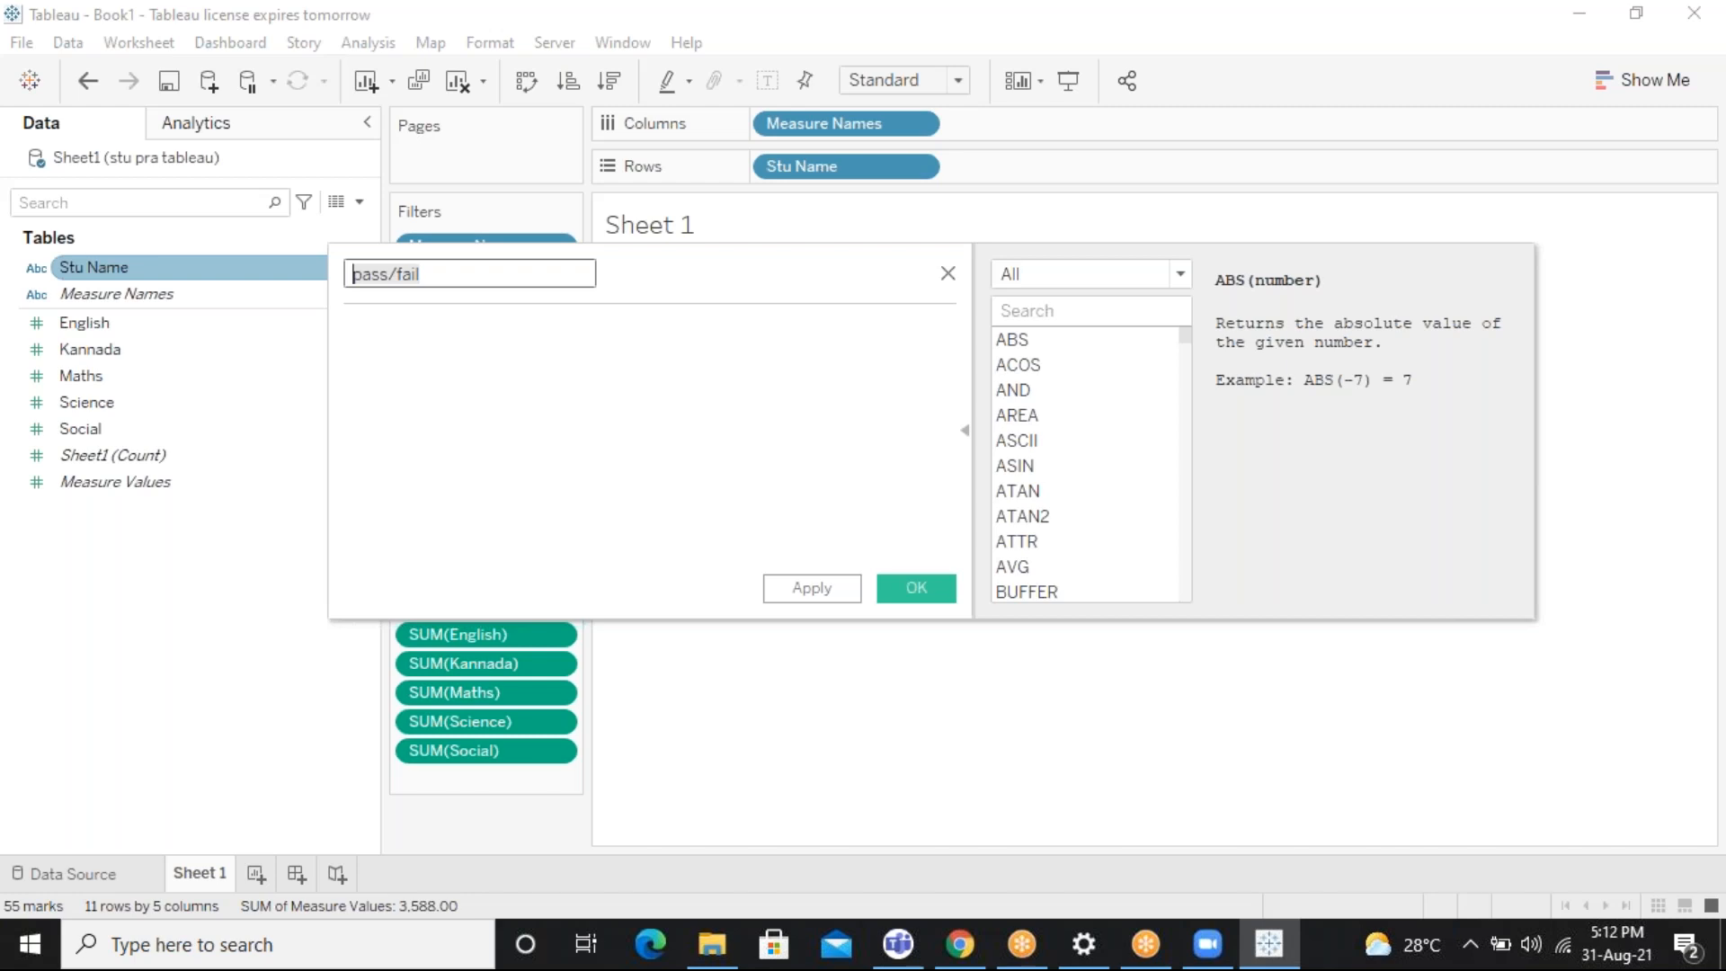
{"action": "left_click", "coordinate": [948, 273]}
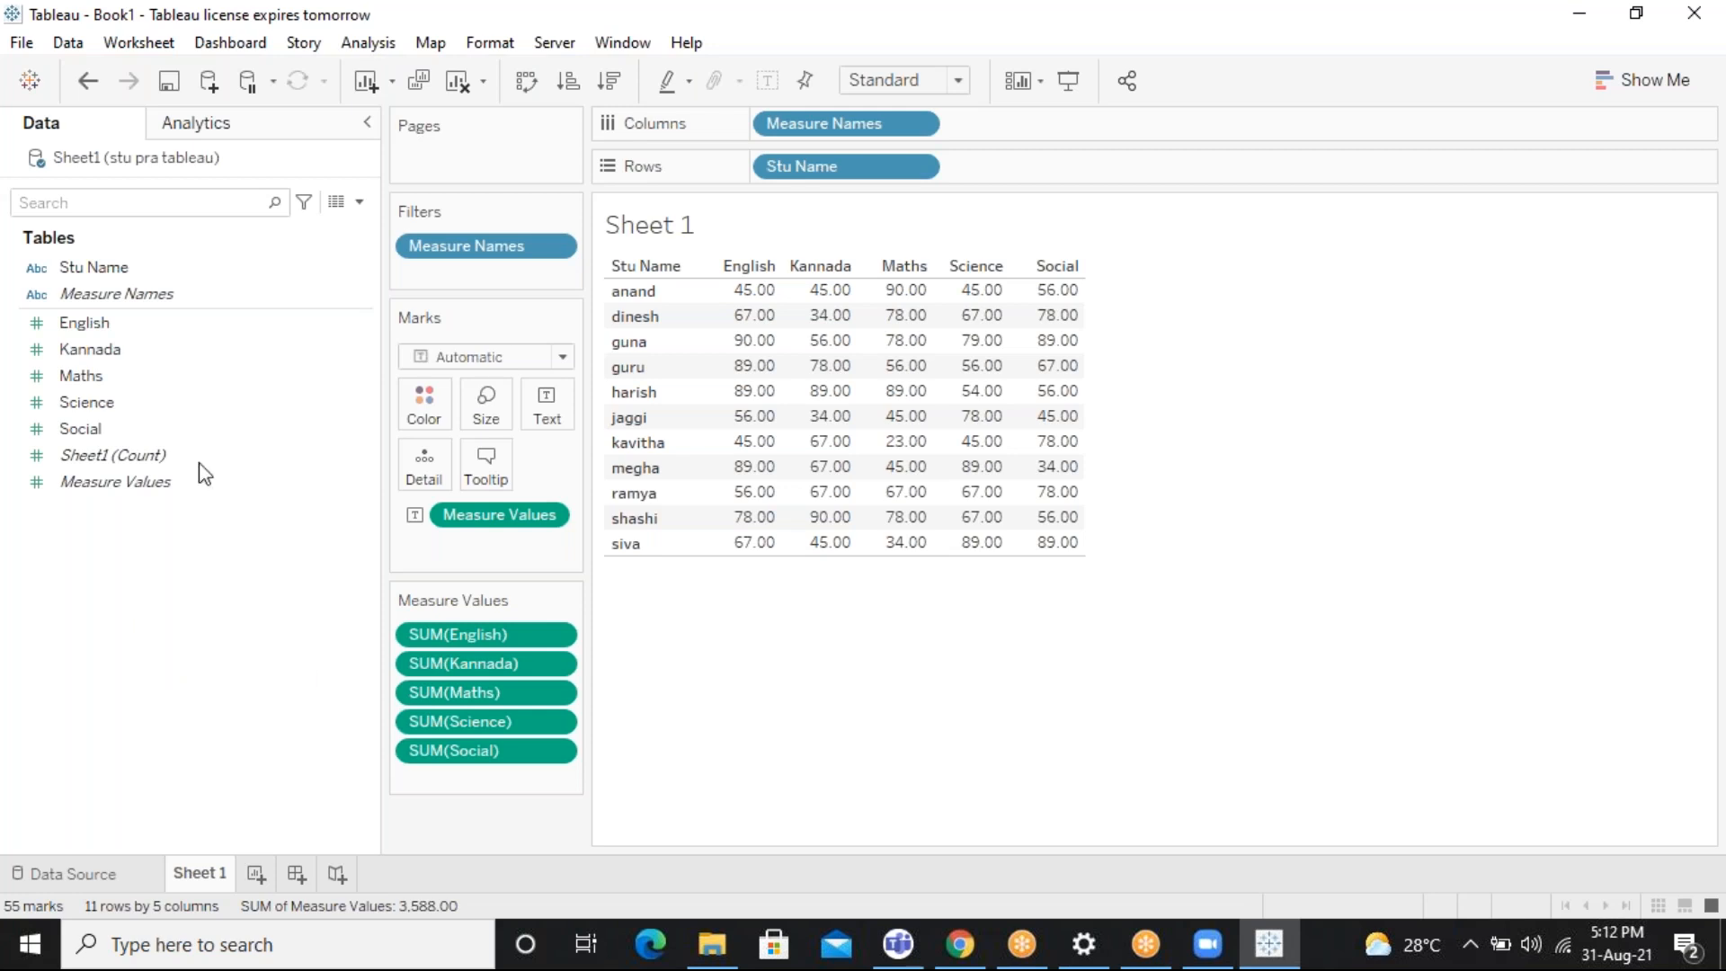
{"action": "right_click", "coordinate": [214, 701]}
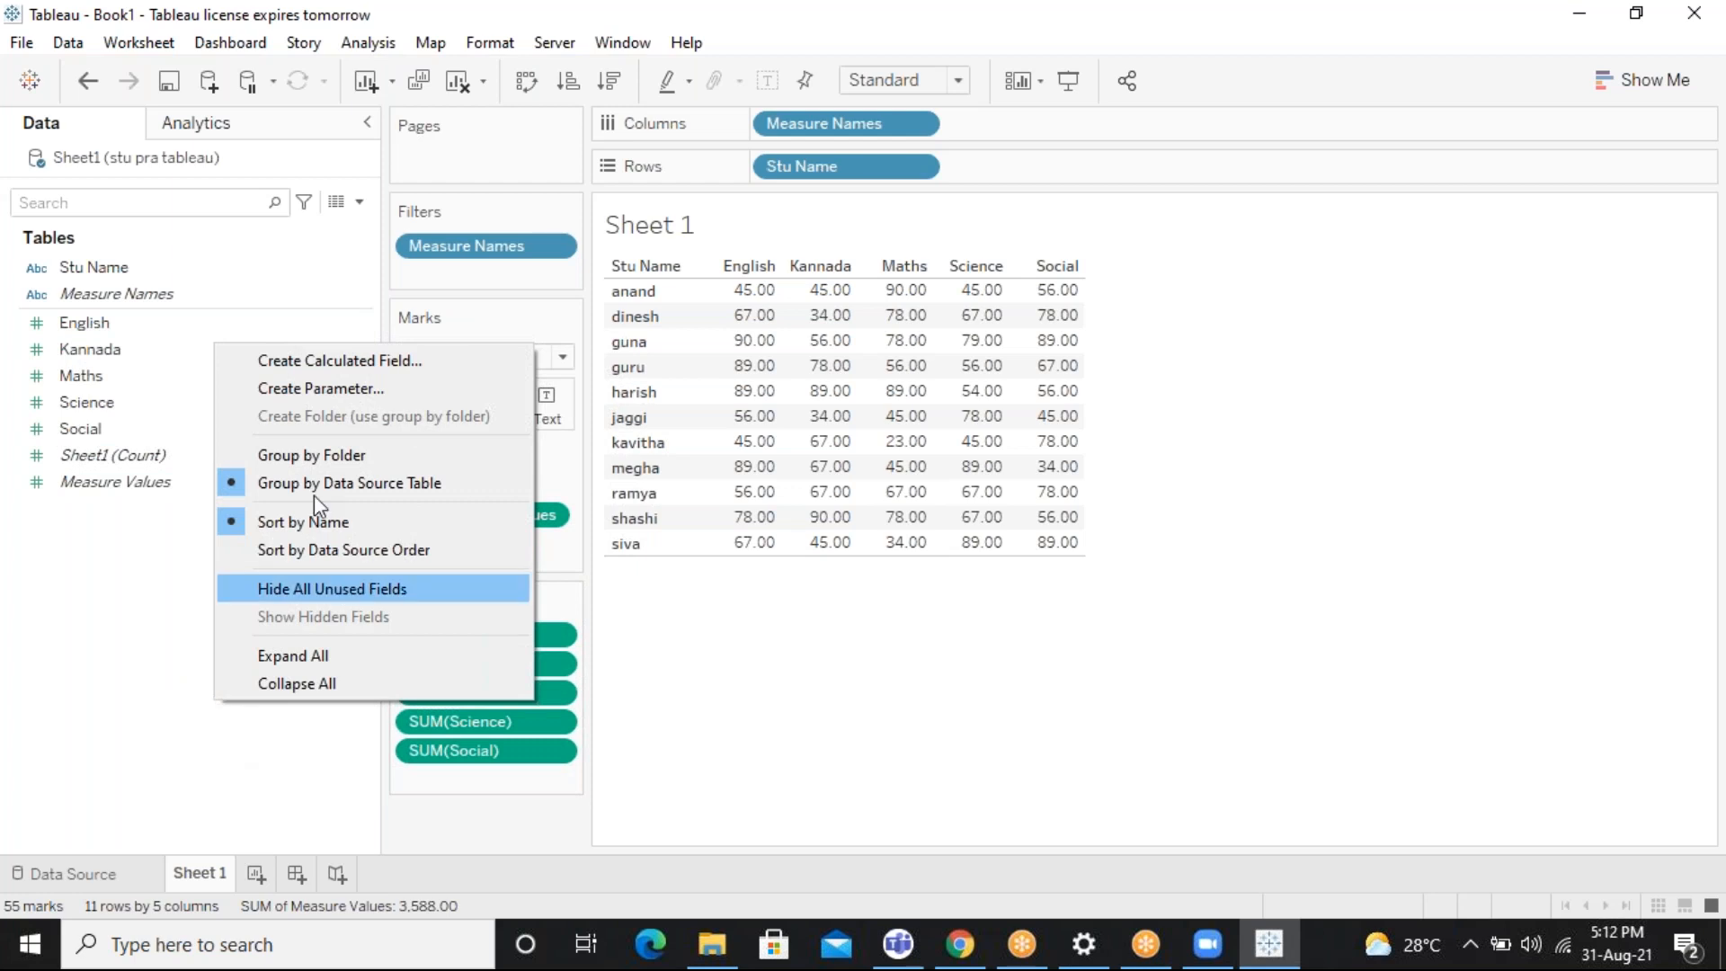
{"action": "left_click", "coordinate": [345, 360]}
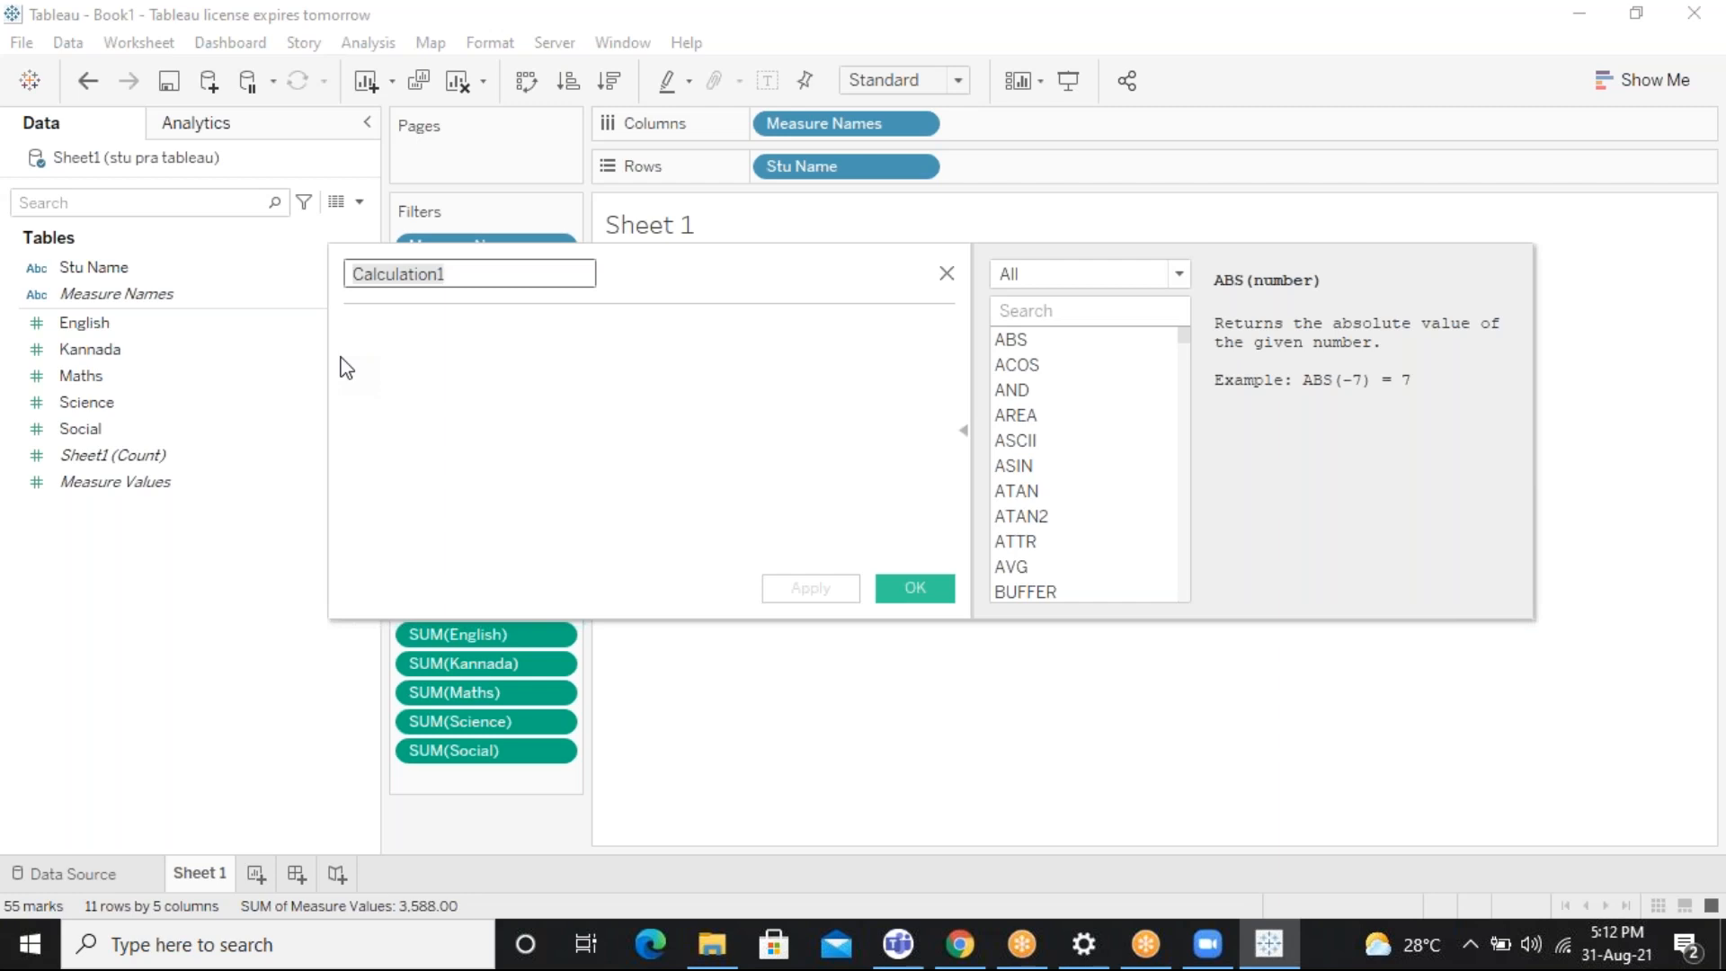
{"action": "left_click_drag", "start_coordinate": [716, 254], "coordinate": [813, 513]}
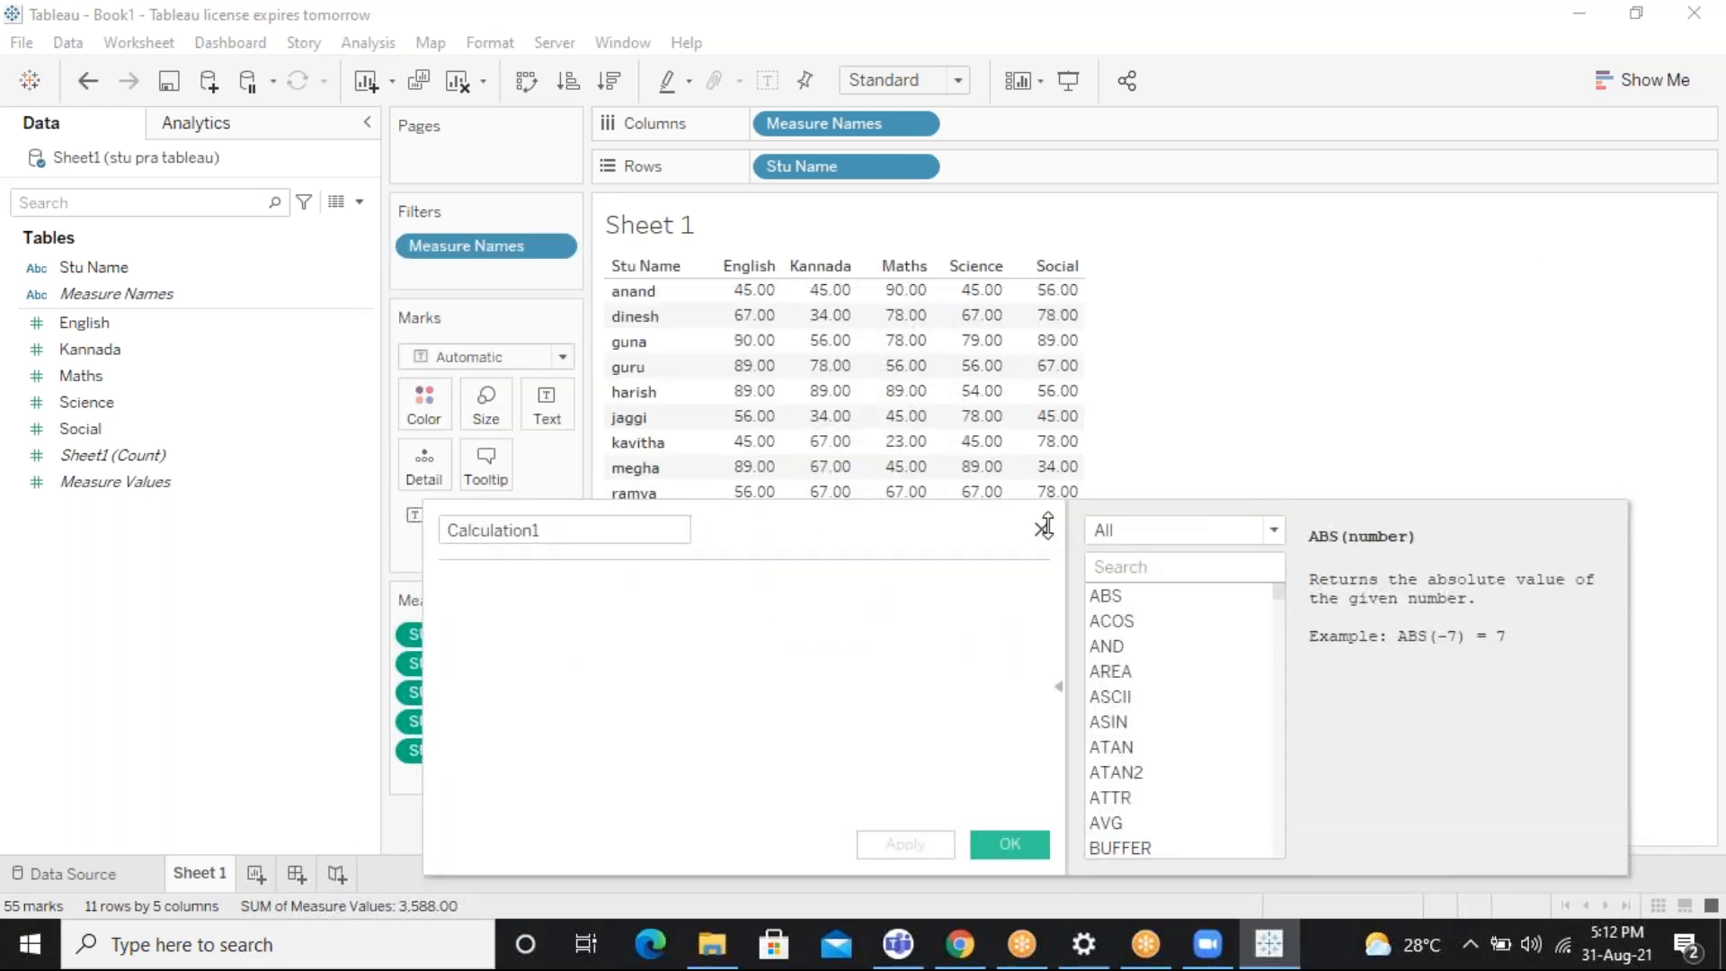
{"action": "left_click", "coordinate": [1041, 530]}
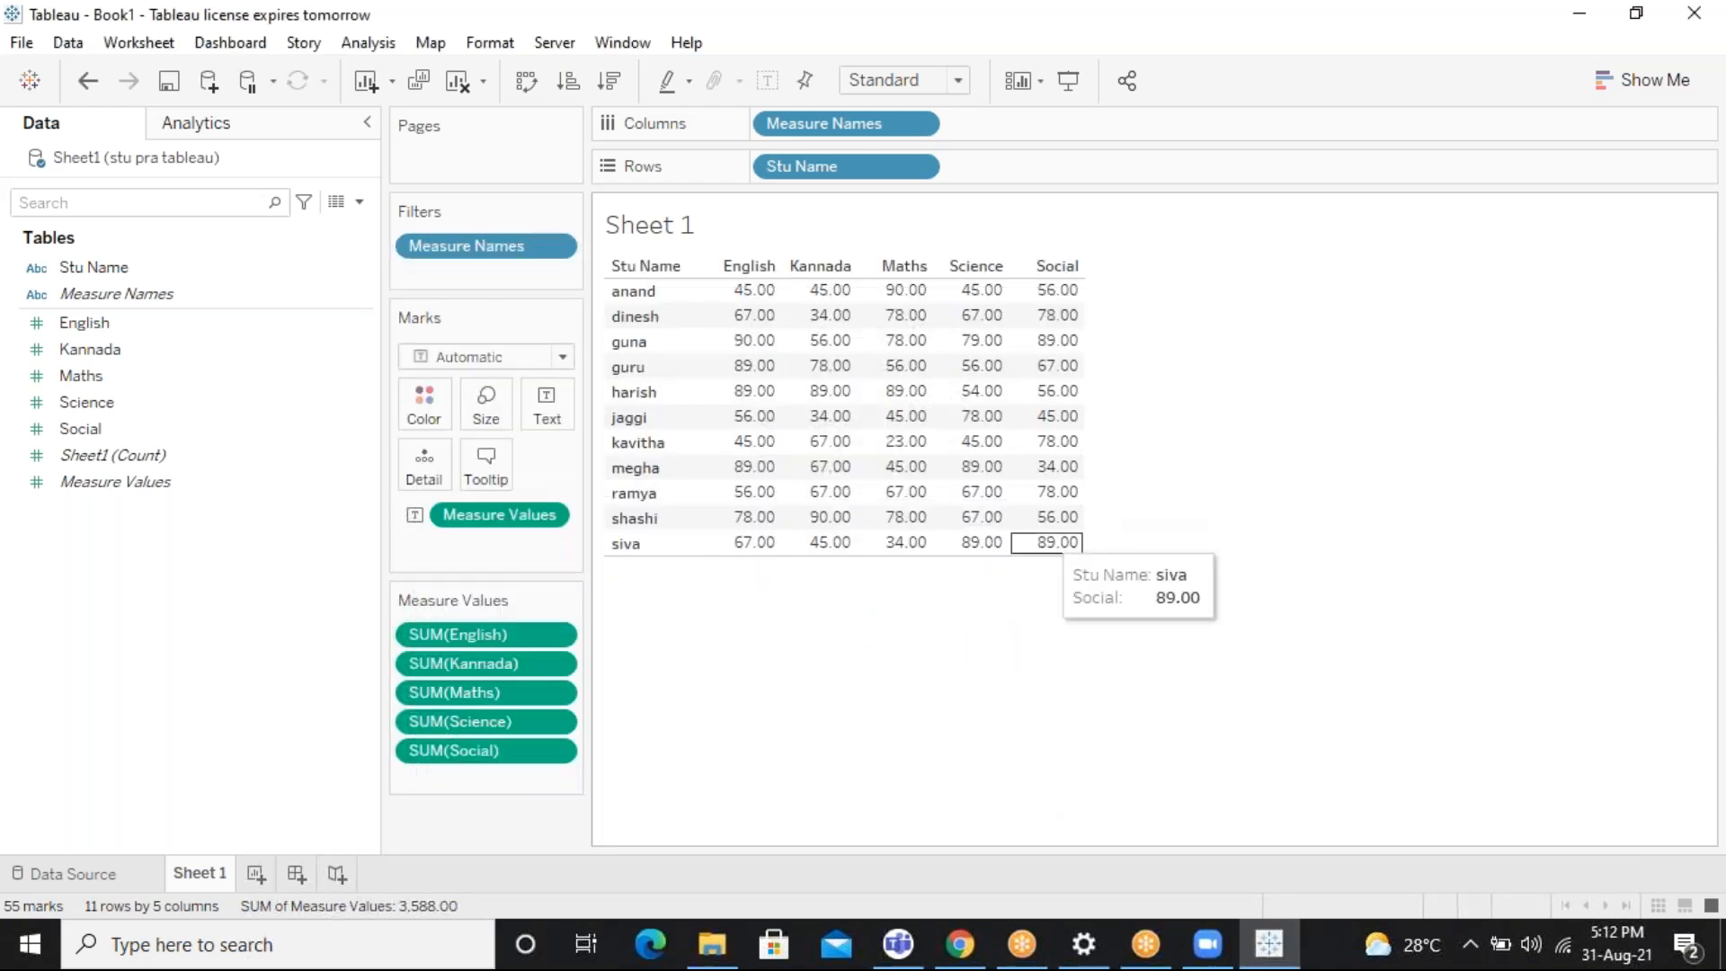
Clear the sheet and list the students by placing Stu Name on the rows
{"action": "left_click", "coordinate": [458, 83]}
{"action": "left_click", "coordinate": [70, 274]}
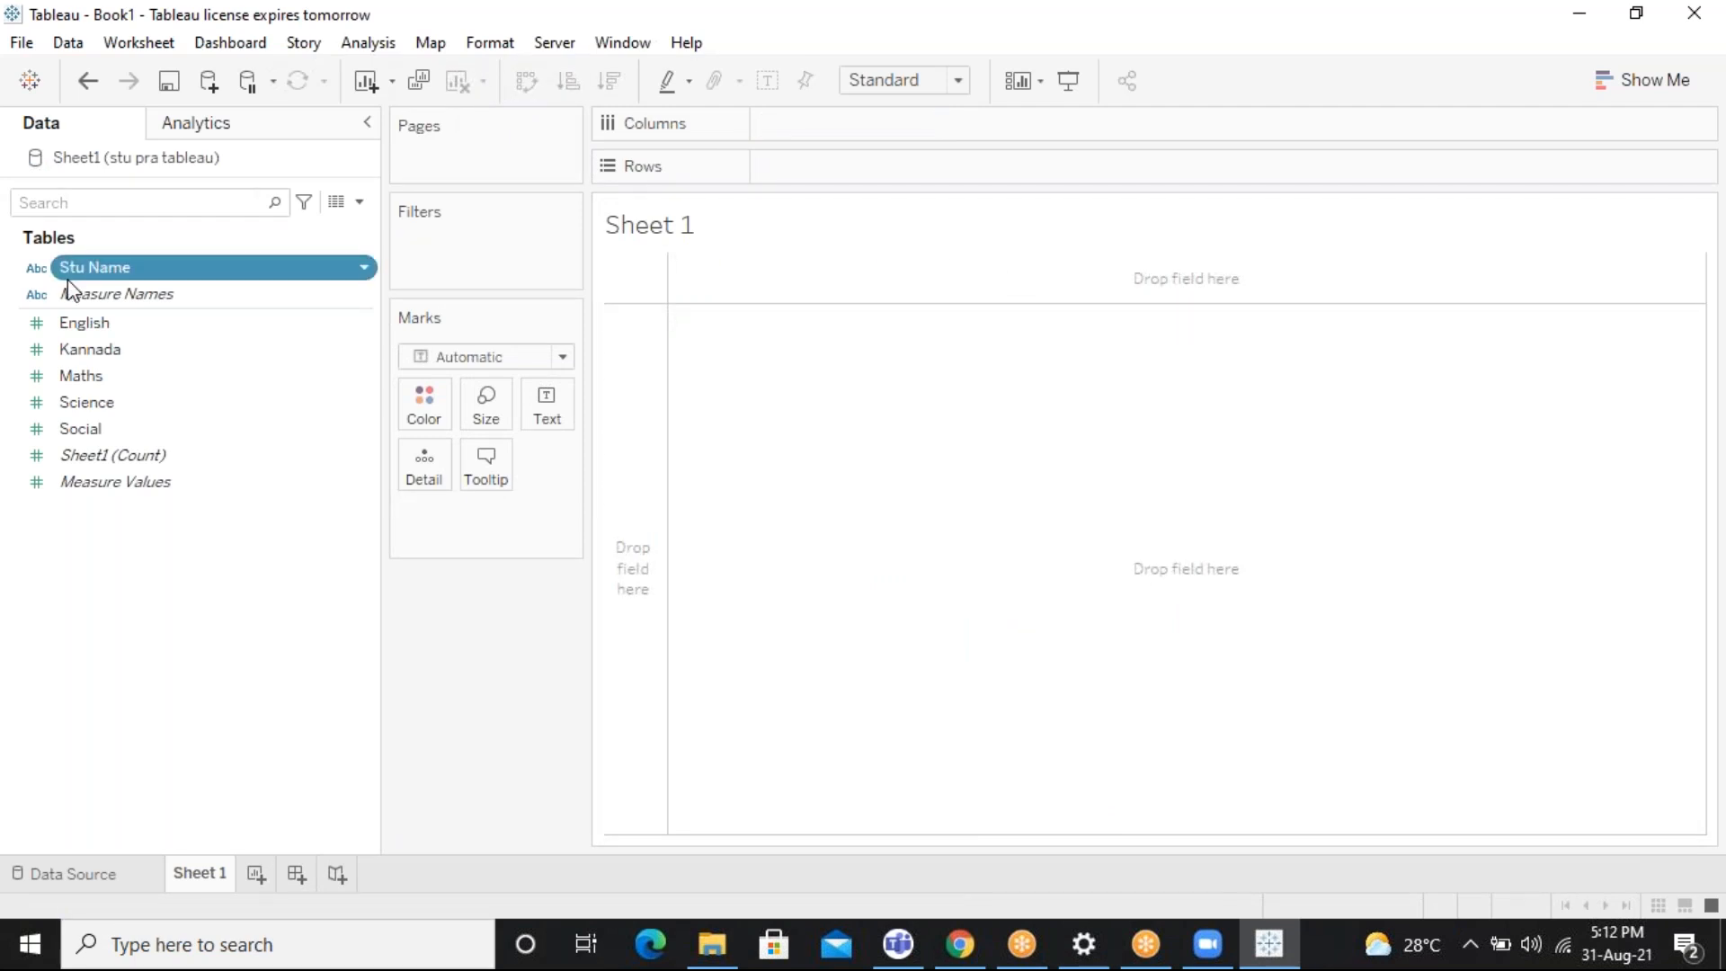
{"action": "double_click", "coordinate": [70, 281]}
Add the English, Kannada, Maths, Science and Social marks to the student table
{"action": "left_click", "coordinate": [125, 325]}
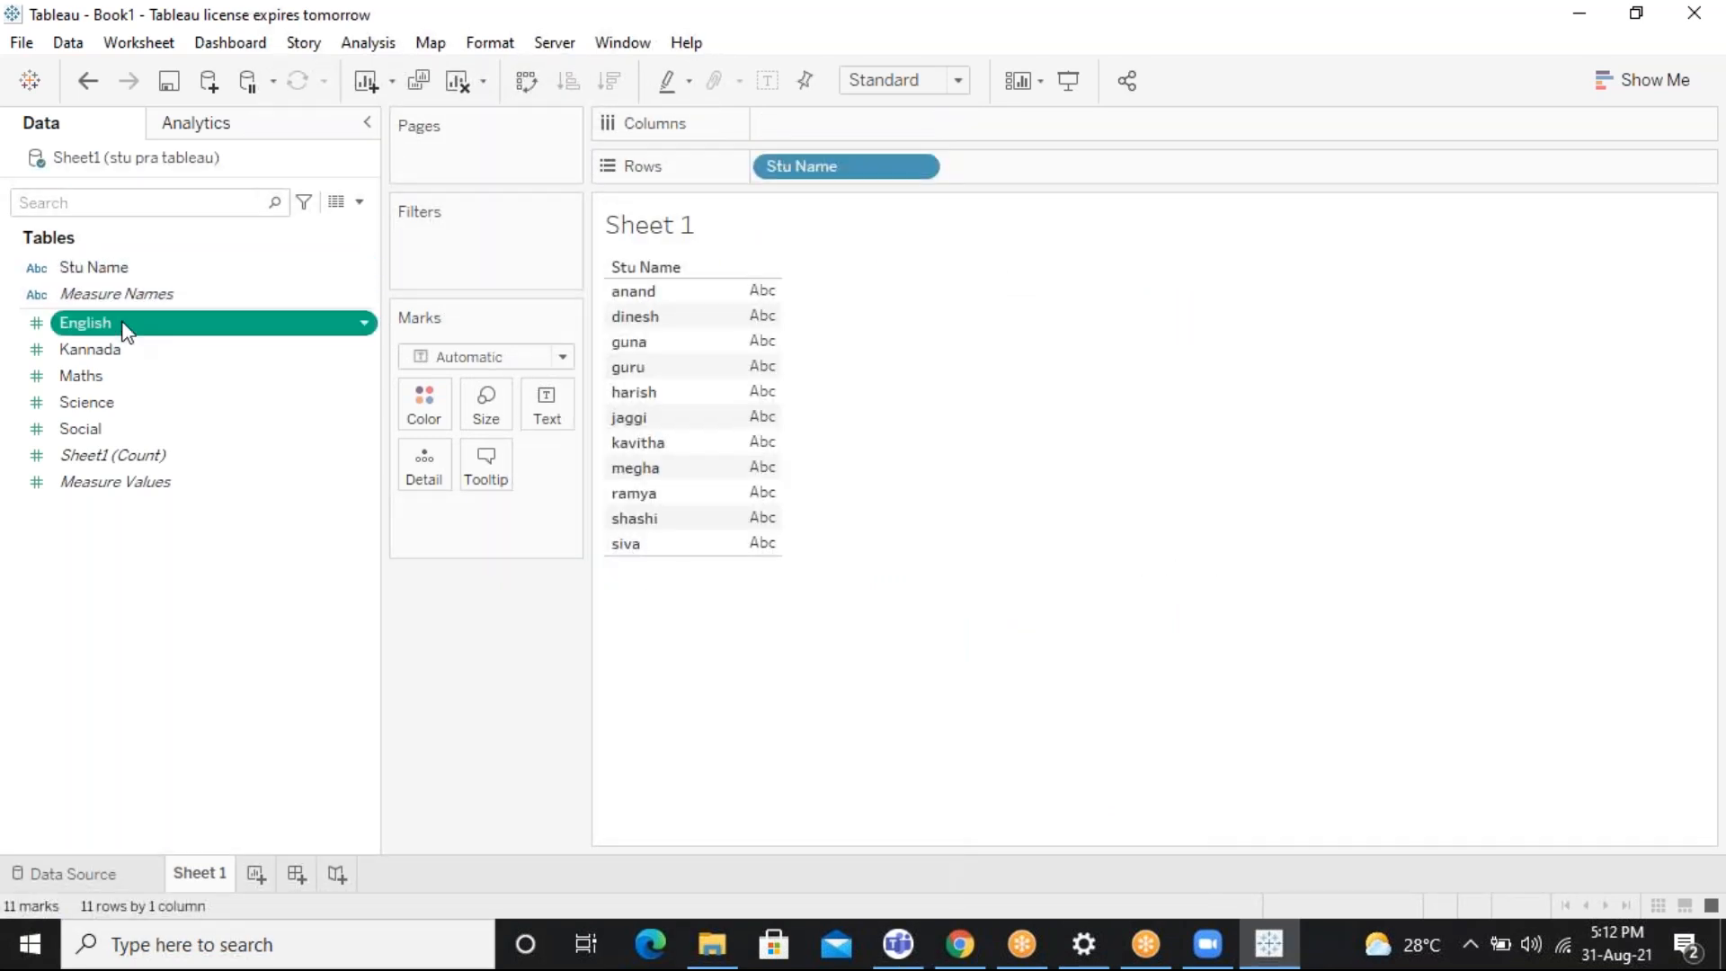
{"action": "double_click", "coordinate": [123, 329]}
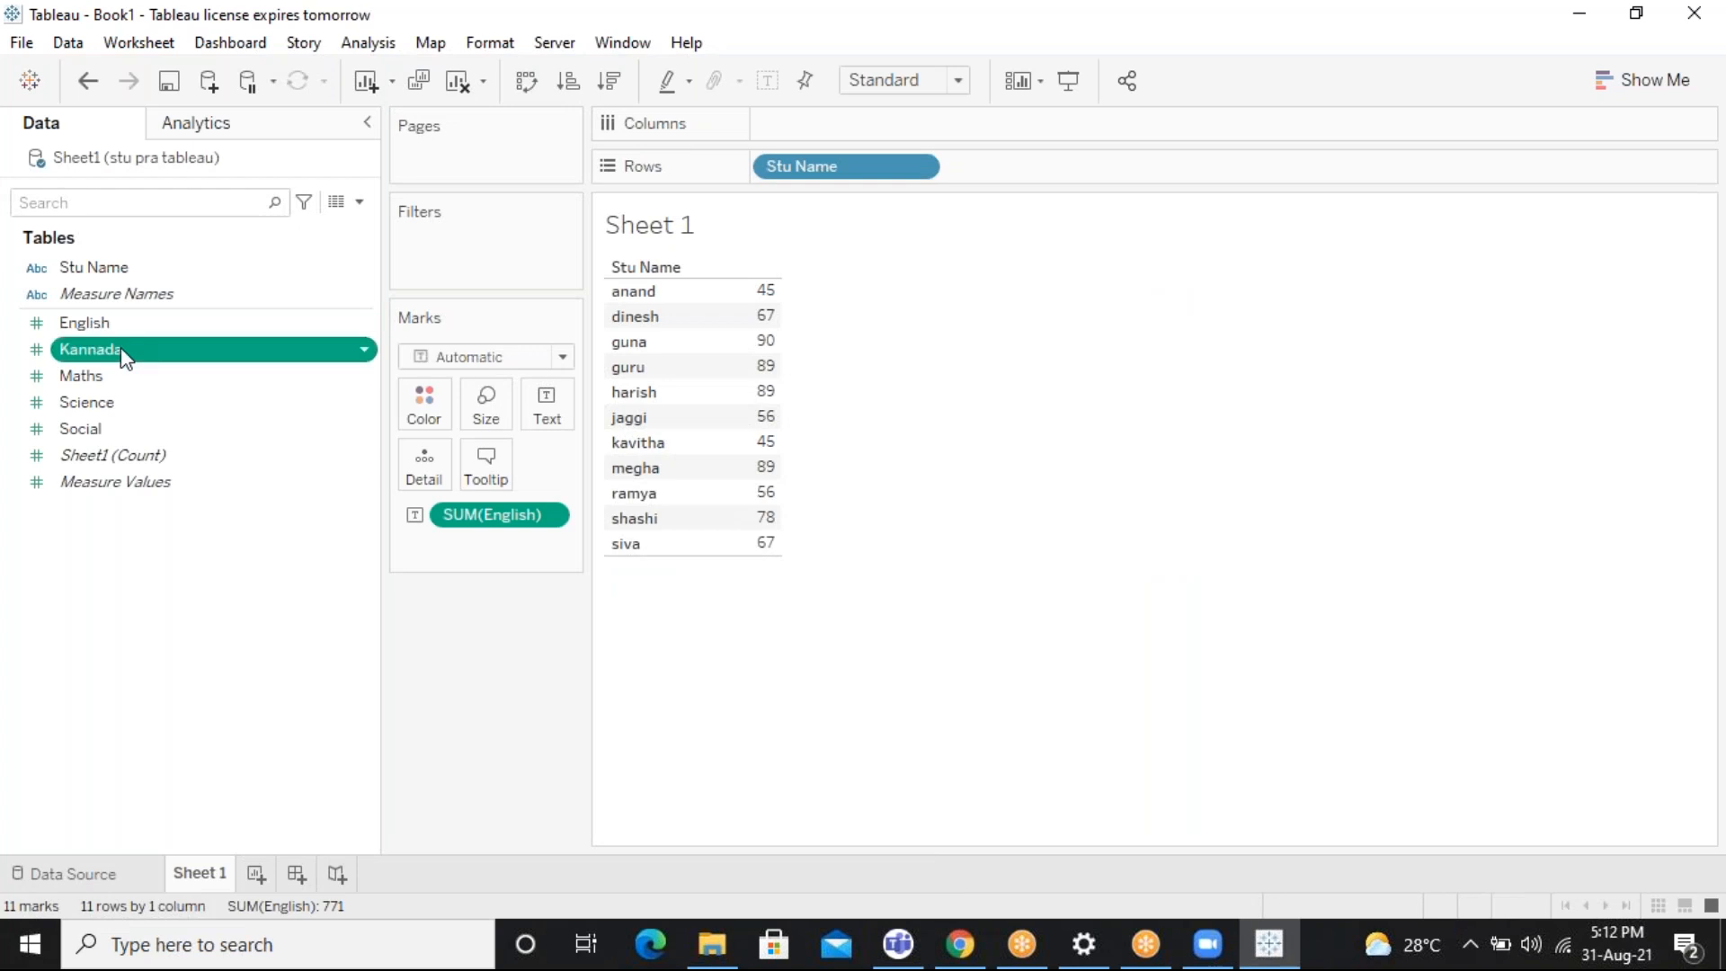
{"action": "double_click", "coordinate": [124, 352]}
{"action": "double_click", "coordinate": [102, 375]}
{"action": "double_click", "coordinate": [101, 404]}
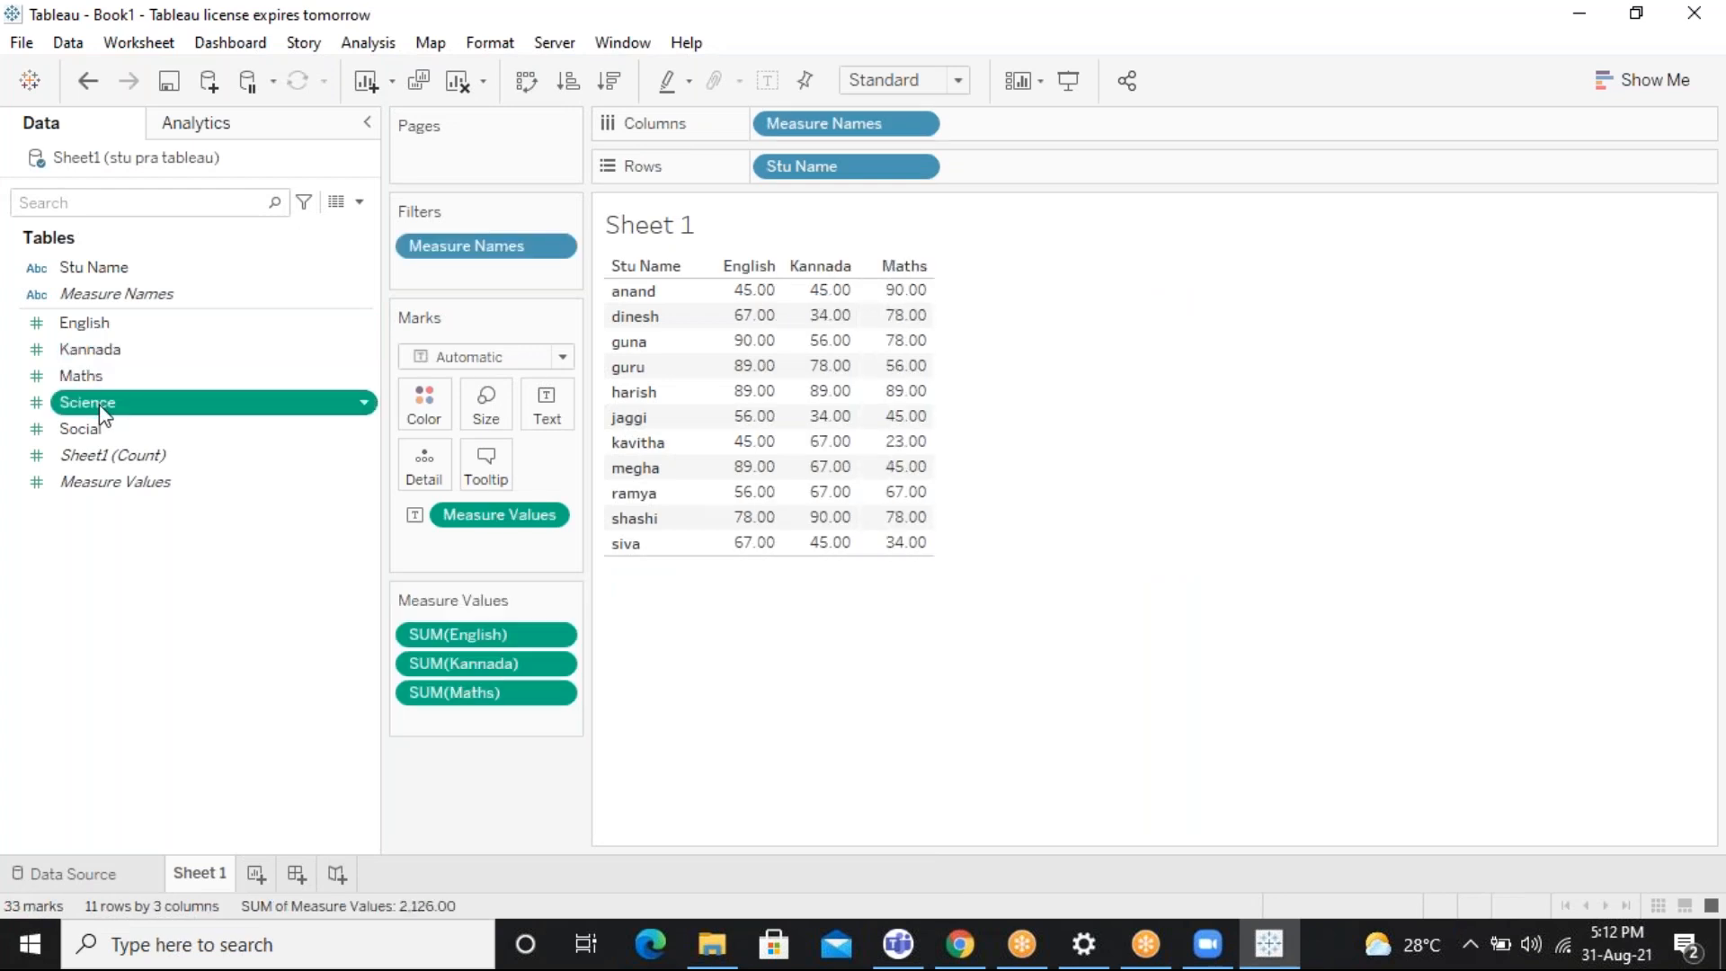
{"action": "left_click", "coordinate": [96, 427]}
{"action": "double_click", "coordinate": [95, 429]}
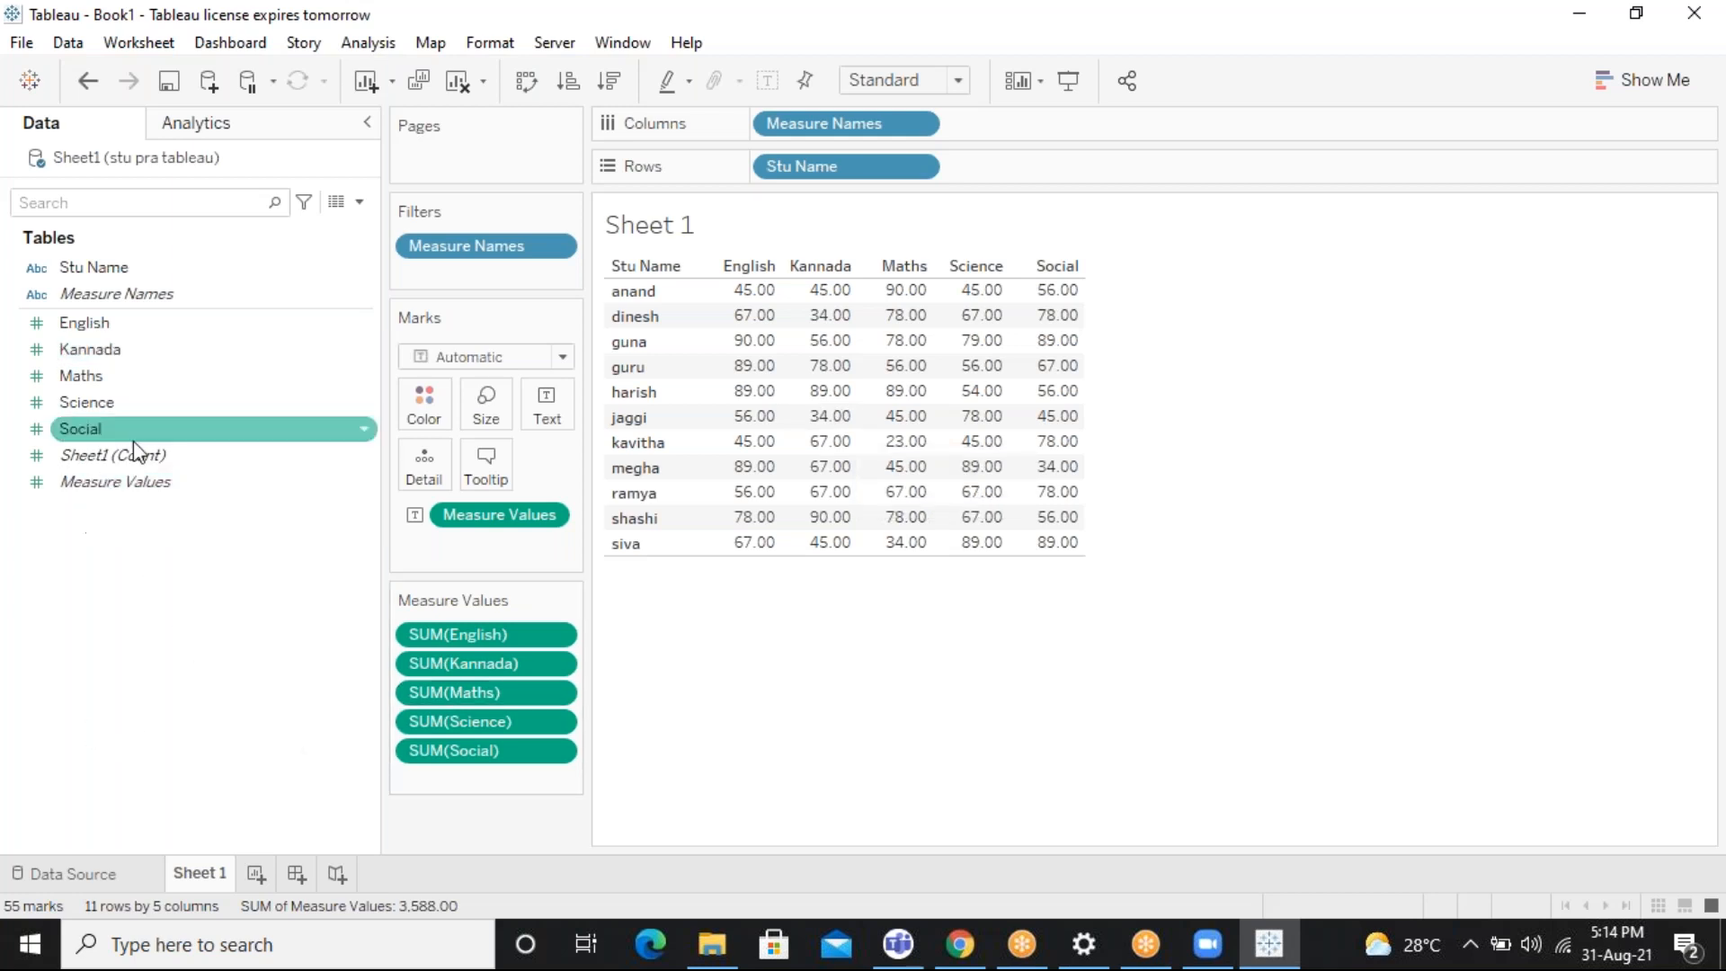
Add Sheet1 (Count) to the table as a column before English, and remove it from the measure values
{"action": "left_click", "coordinate": [136, 463]}
{"action": "left_click_drag", "start_coordinate": [136, 467], "coordinate": [751, 278]}
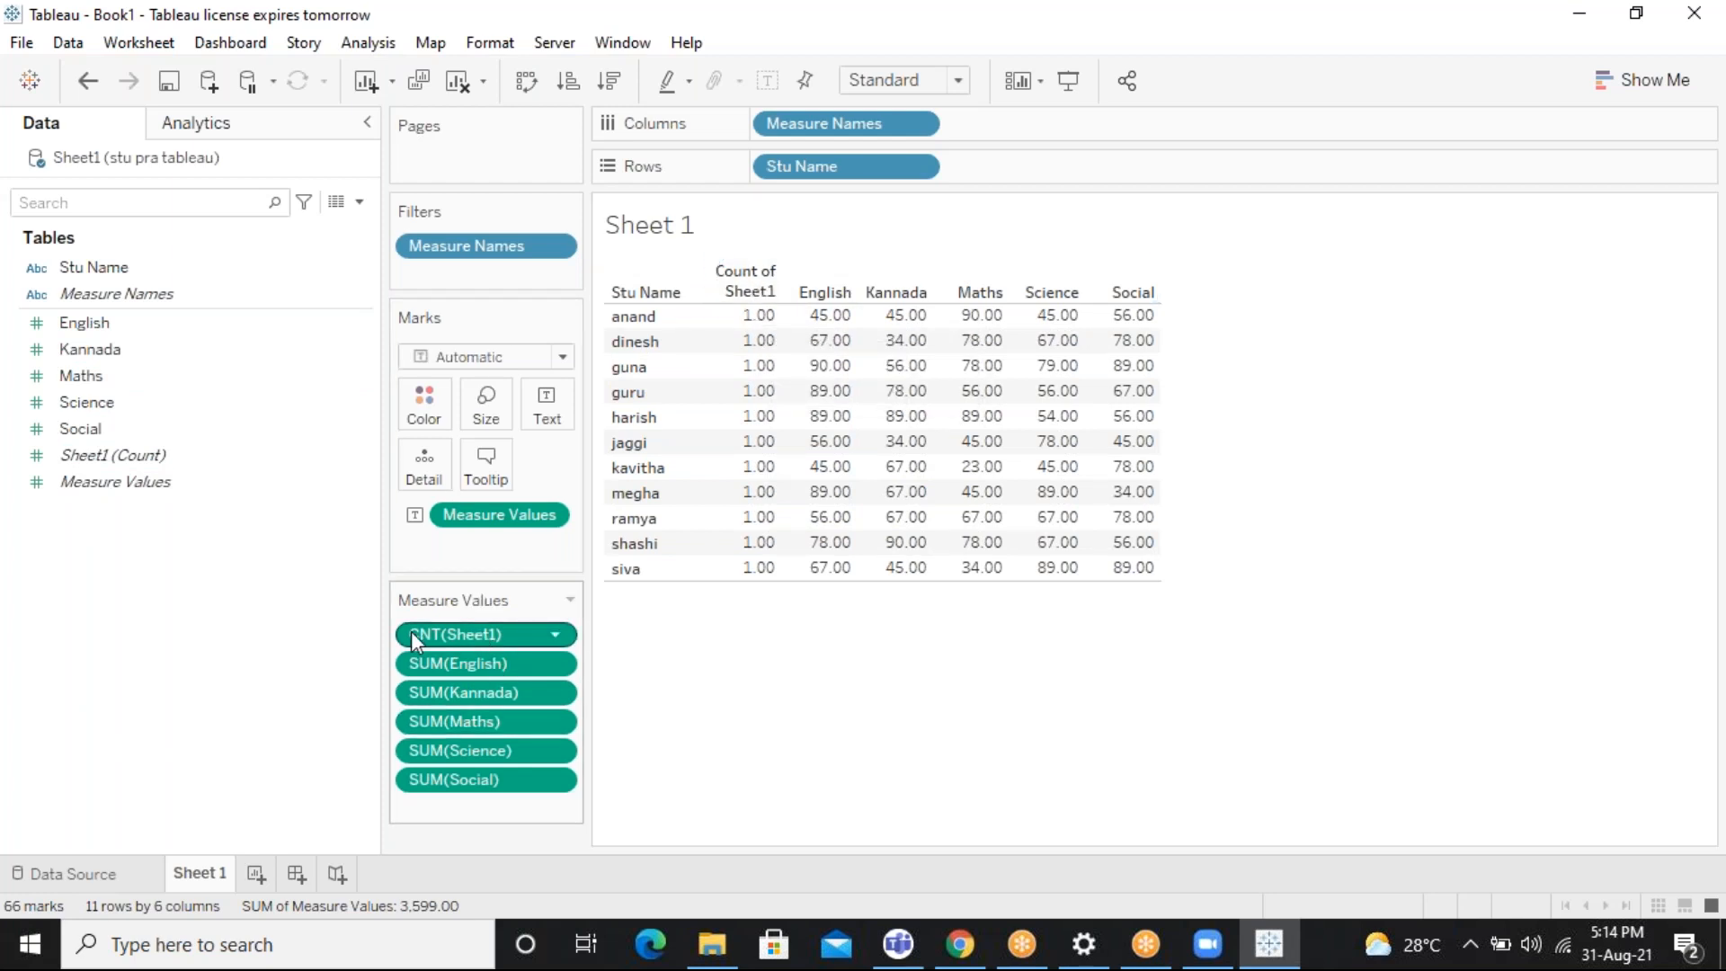
{"action": "left_click_drag", "start_coordinate": [412, 633], "coordinate": [134, 689]}
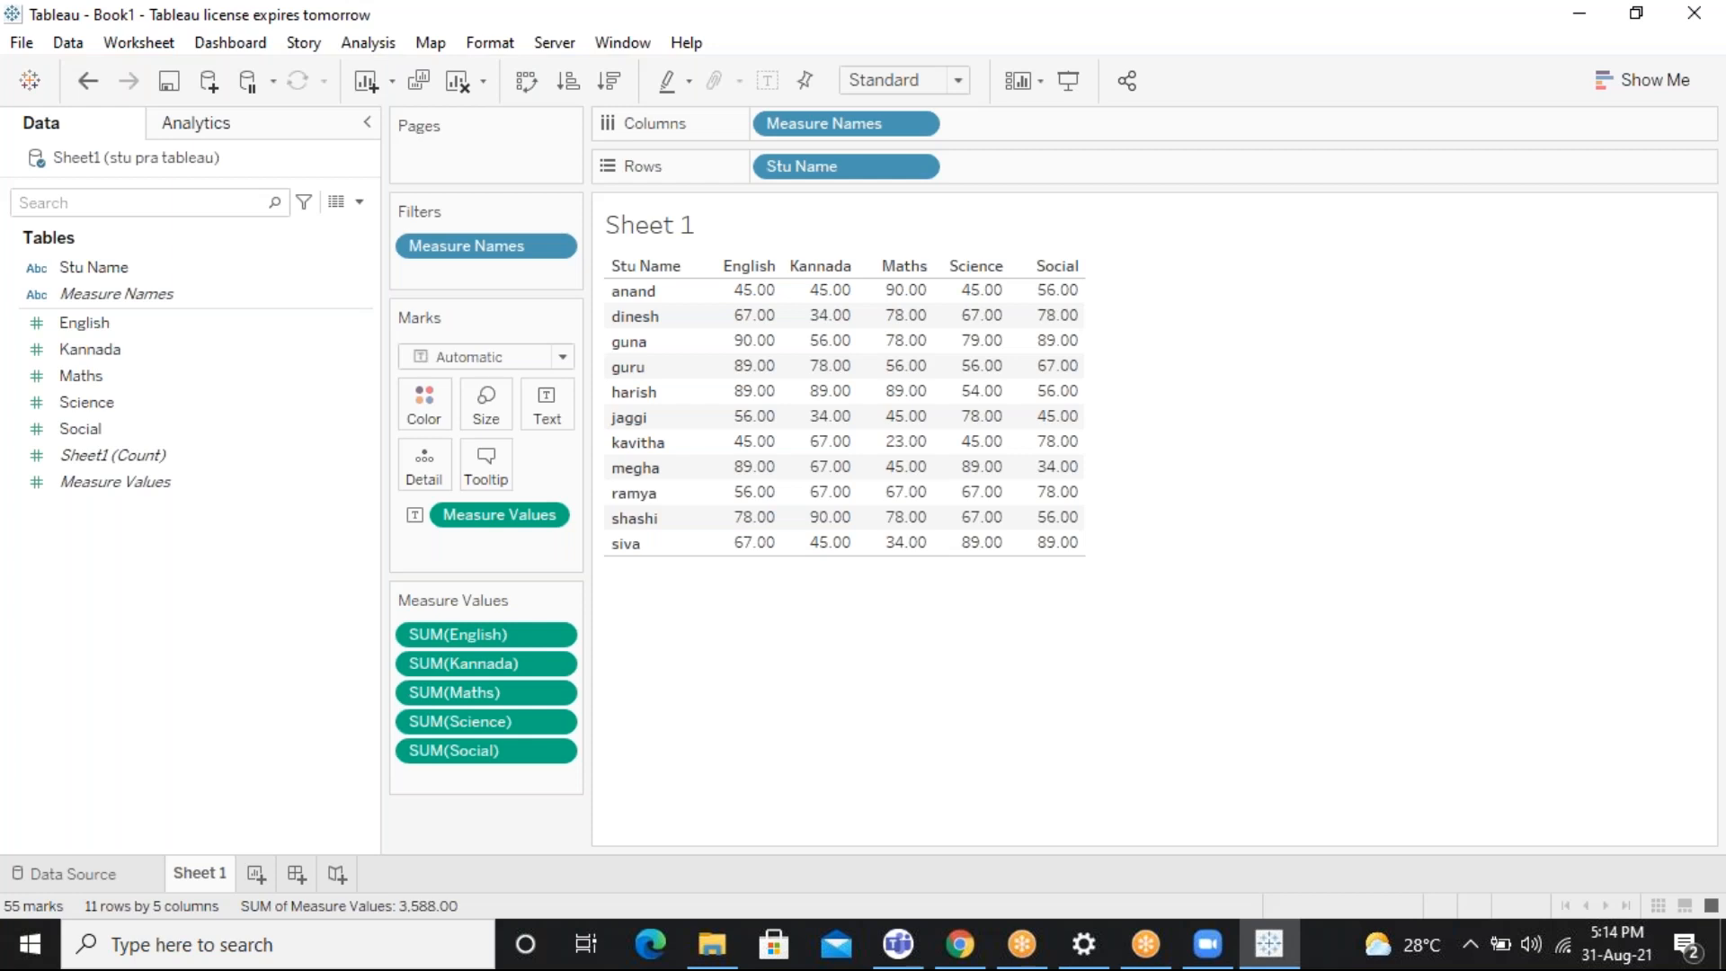
Start a new calculated field and move its editor up over the marks table
{"action": "right_click", "coordinate": [393, 285]}
{"action": "left_click", "coordinate": [339, 331]}
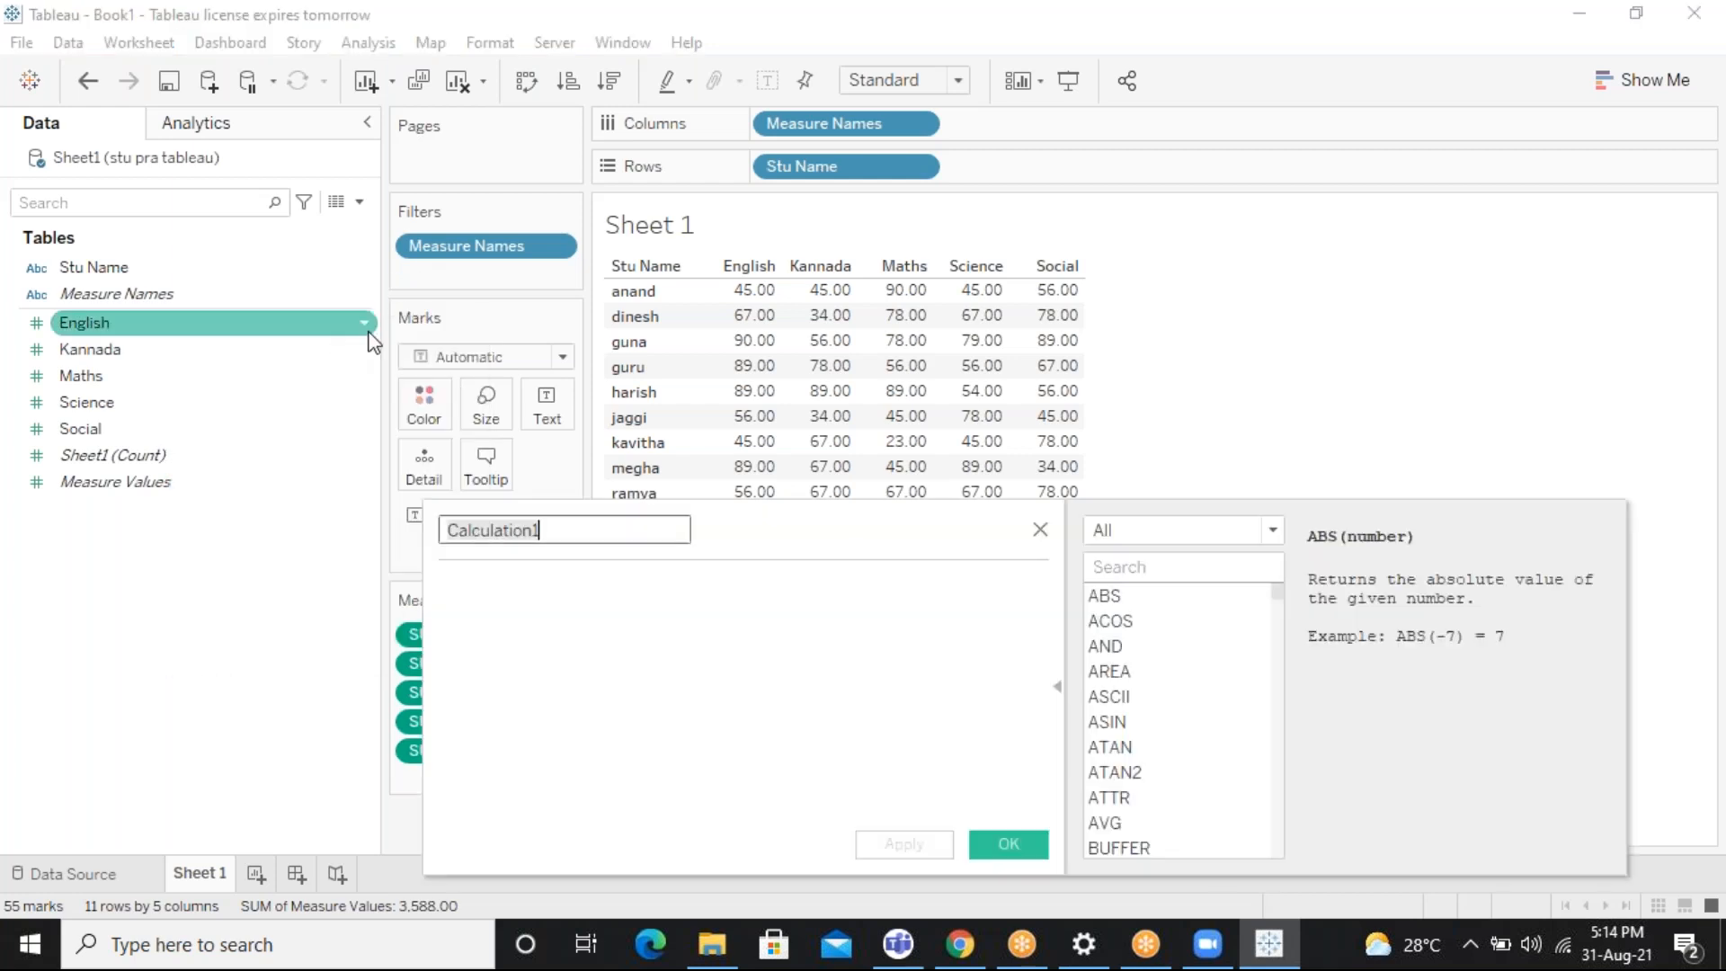
{"action": "left_click_drag", "start_coordinate": [828, 533], "coordinate": [762, 349]}
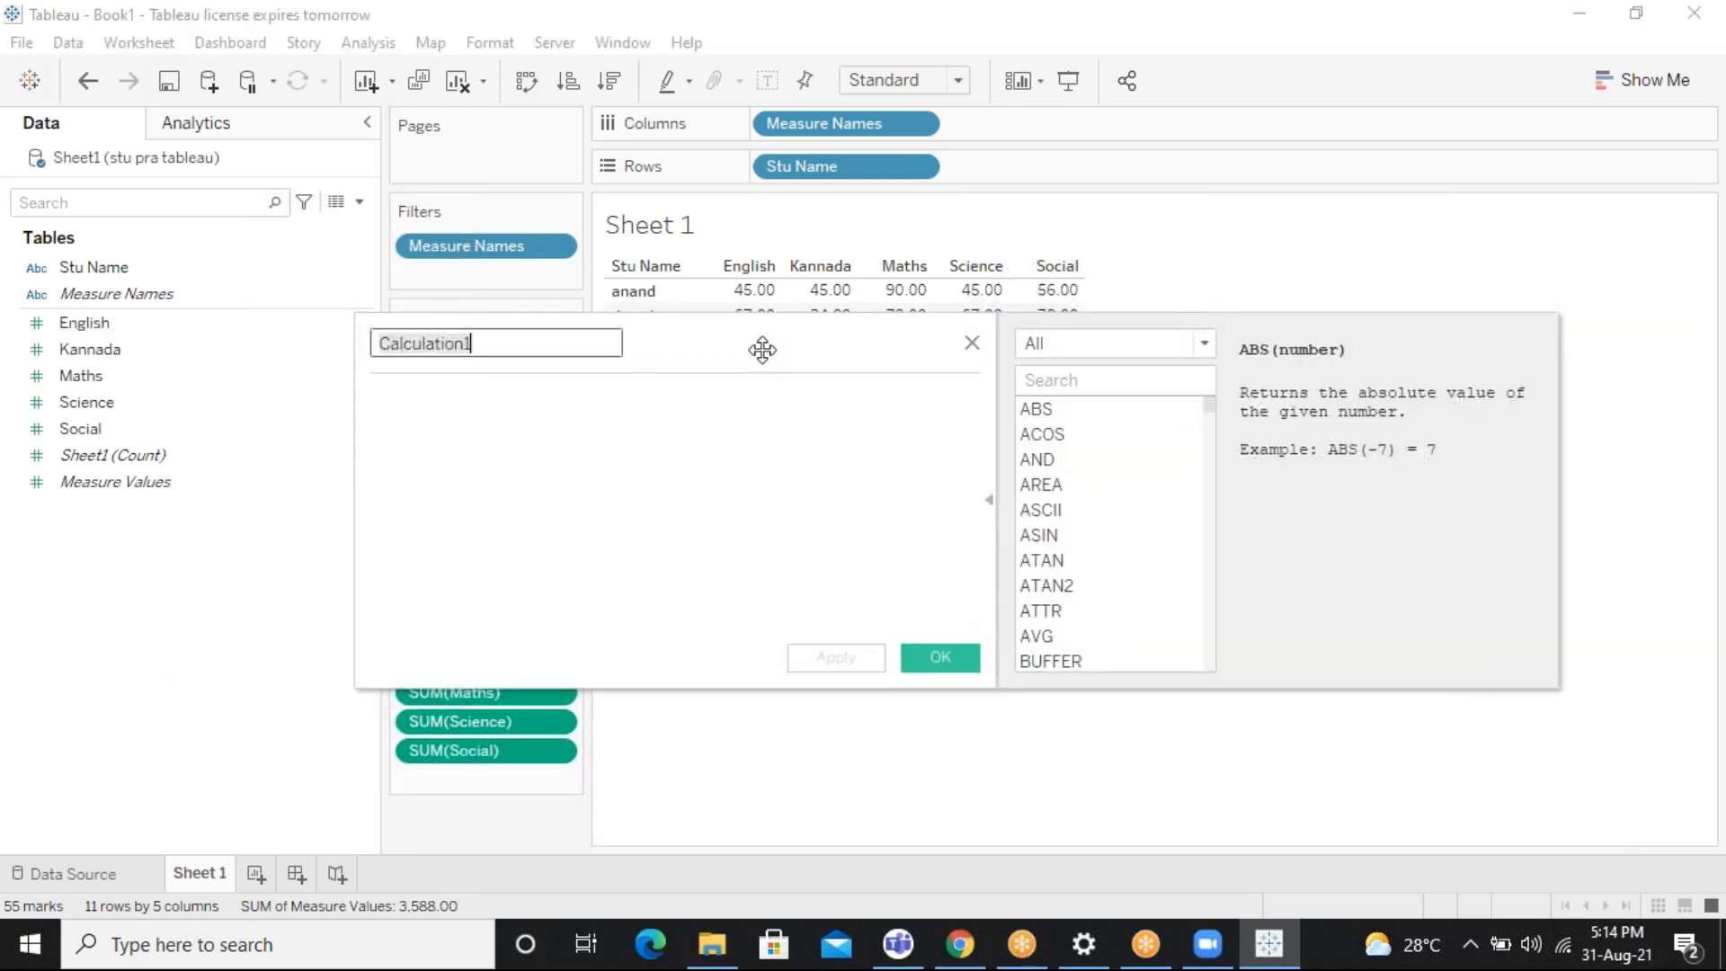
{"action": "left_click", "coordinate": [678, 401]}
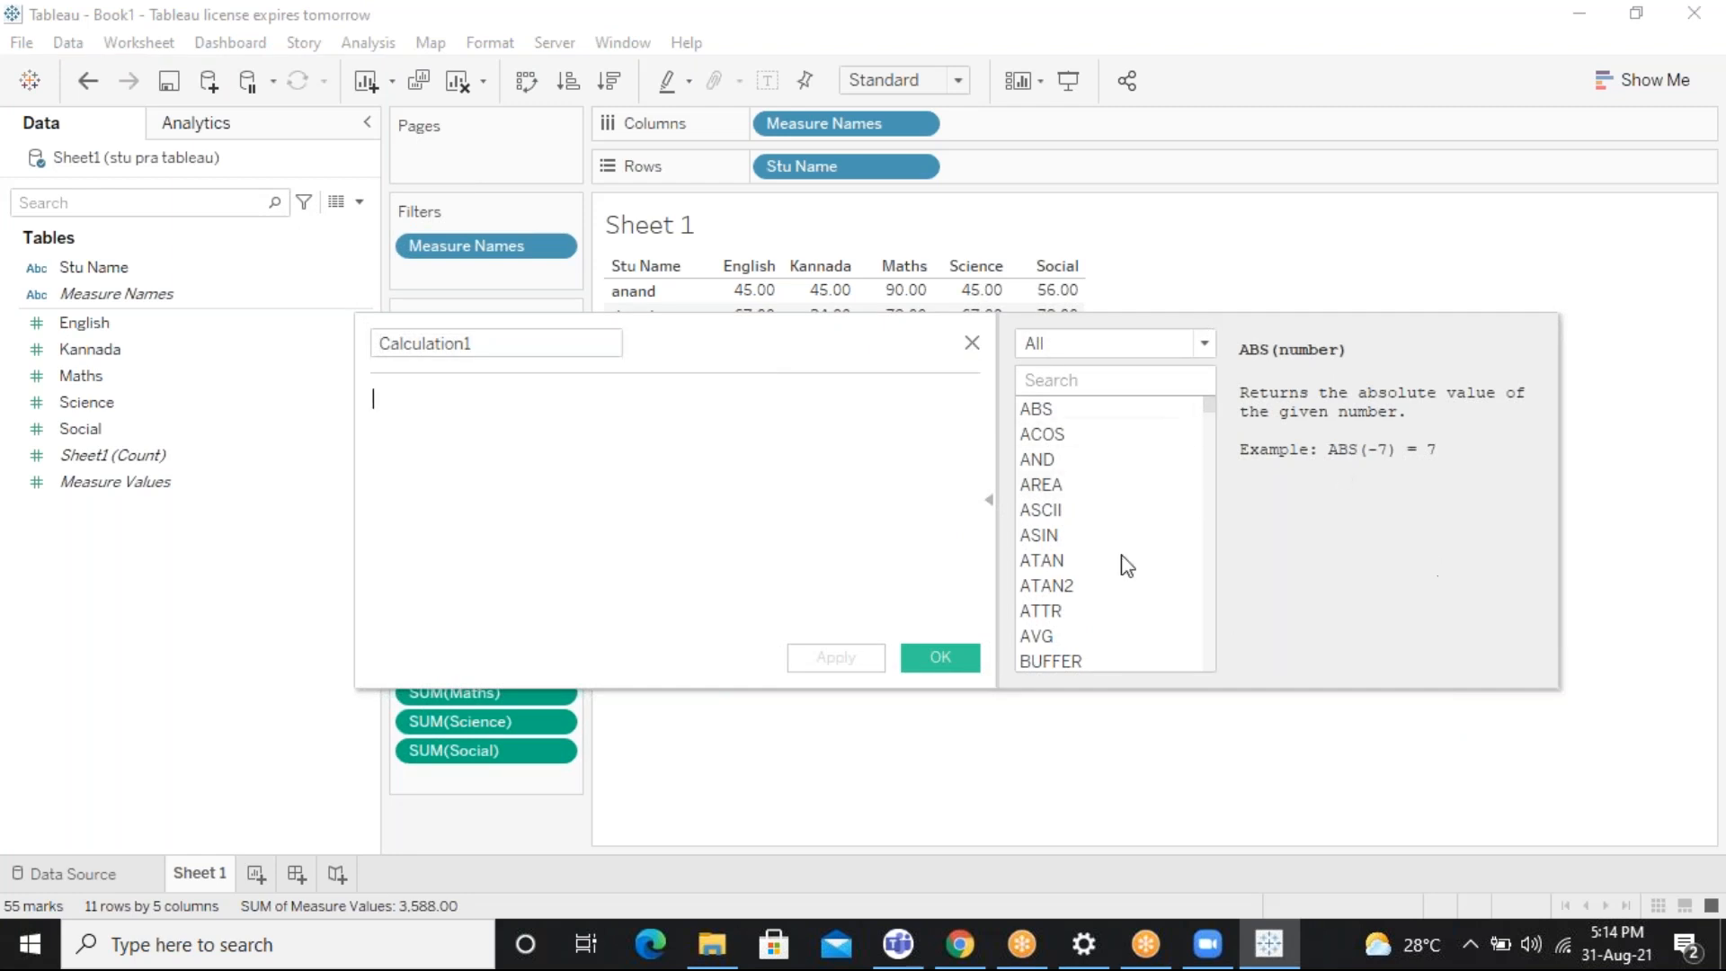
Collapse and expand the calculation editor's function reference list, leaving it expanded
{"action": "left_click", "coordinate": [988, 501]}
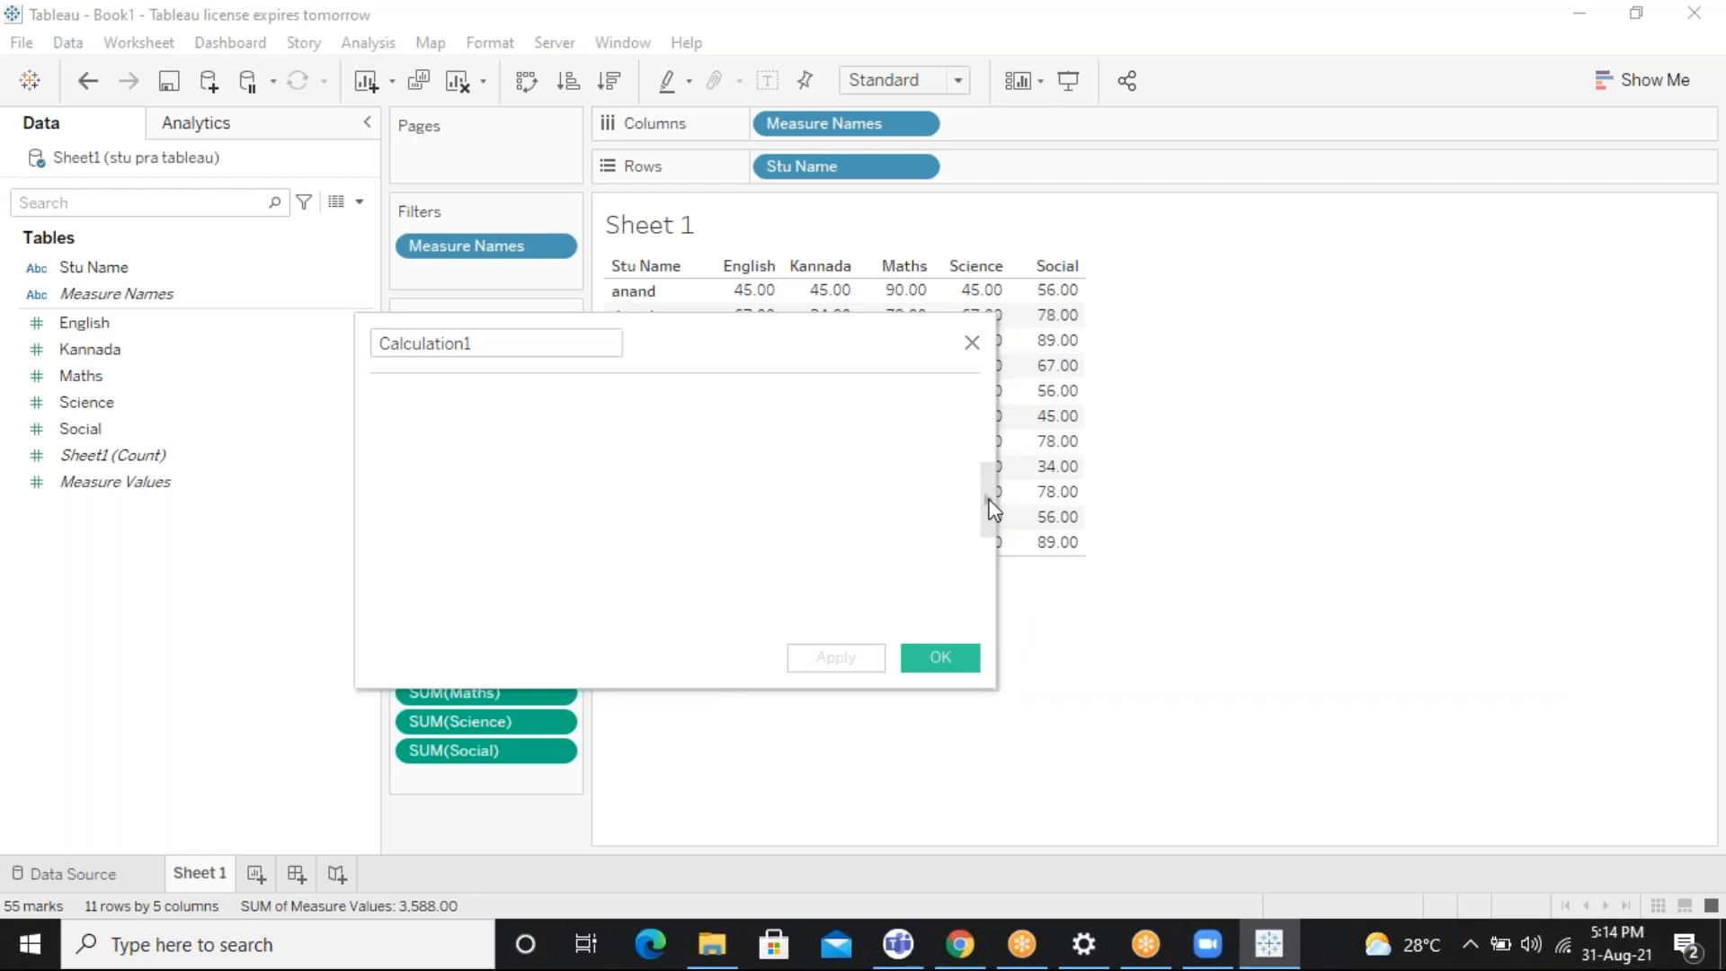
{"action": "key", "text": "ctrl"}
{"action": "left_click", "coordinate": [989, 508]}
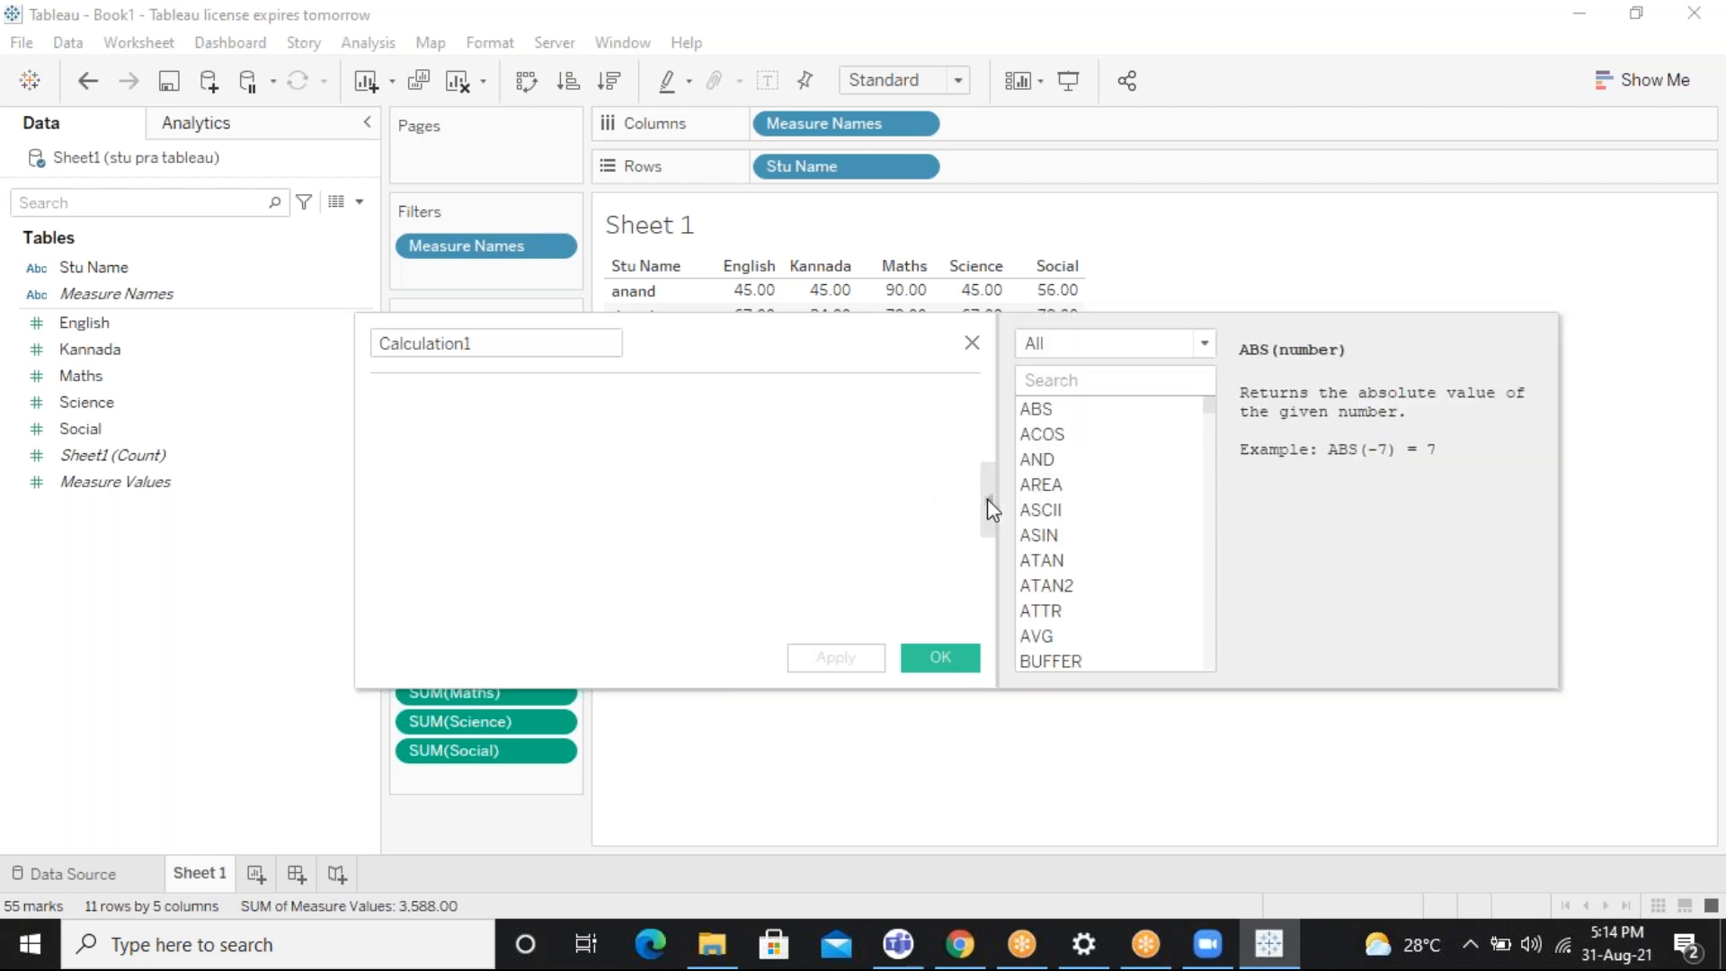
{"action": "left_click", "coordinate": [987, 500]}
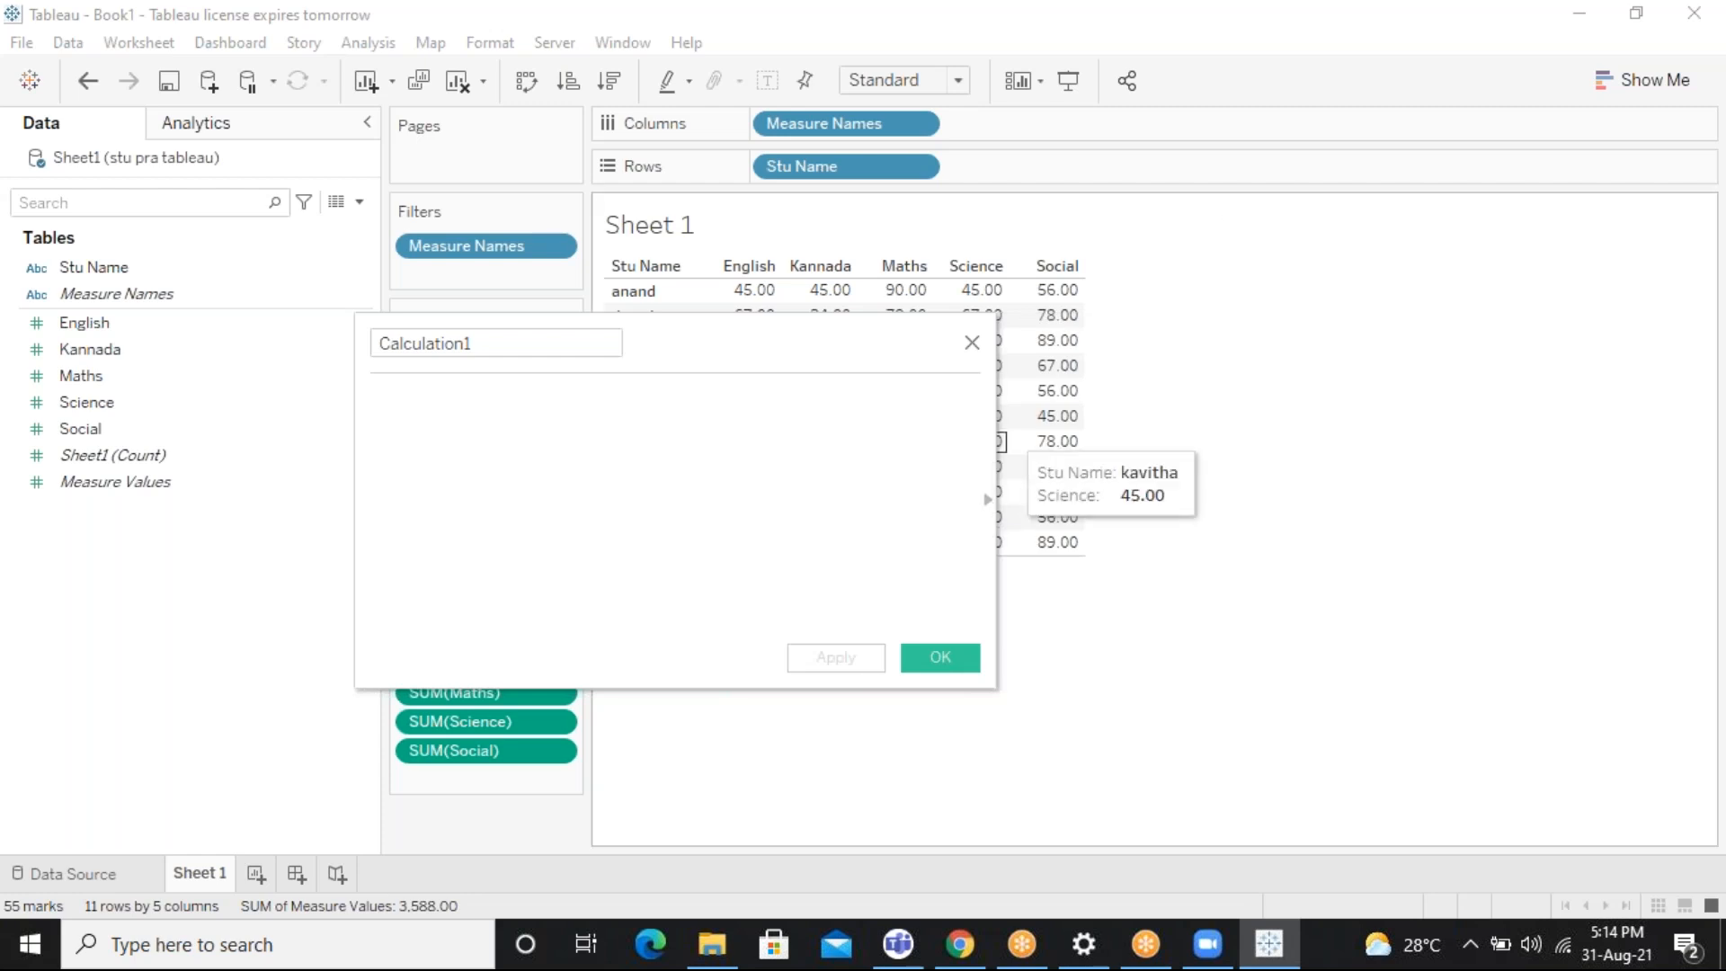
{"action": "left_click", "coordinate": [987, 497]}
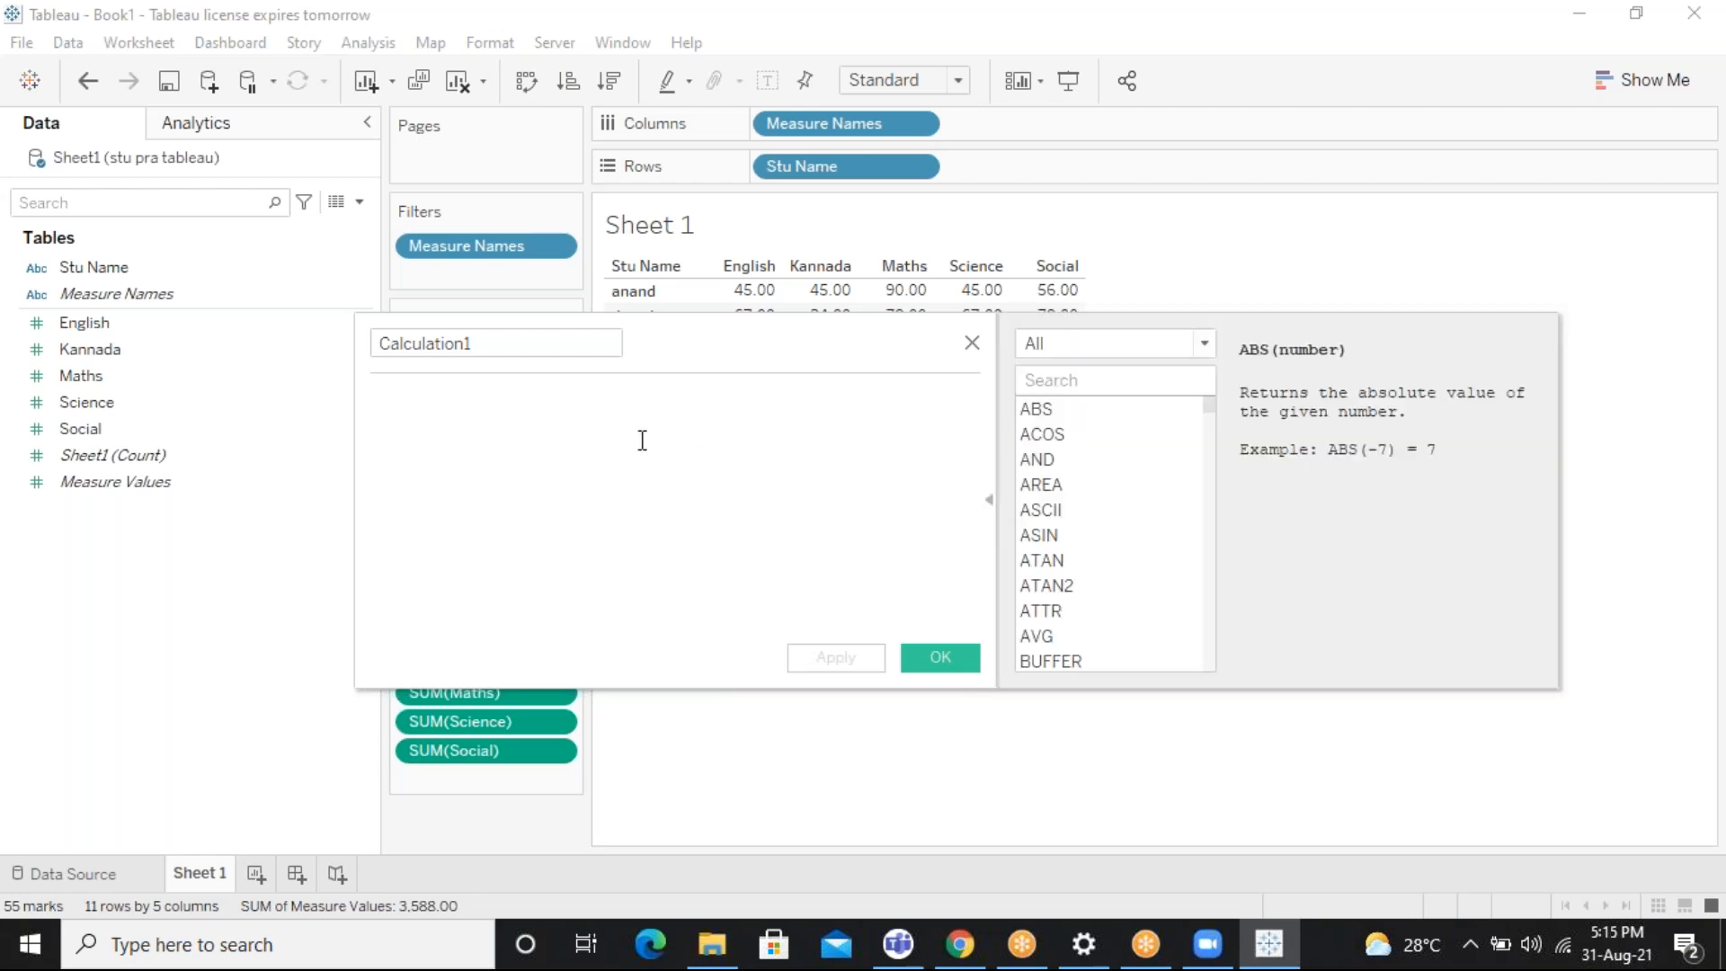
Name the new calculated field Average
{"action": "left_click_drag", "start_coordinate": [470, 347], "coordinate": [315, 402]}
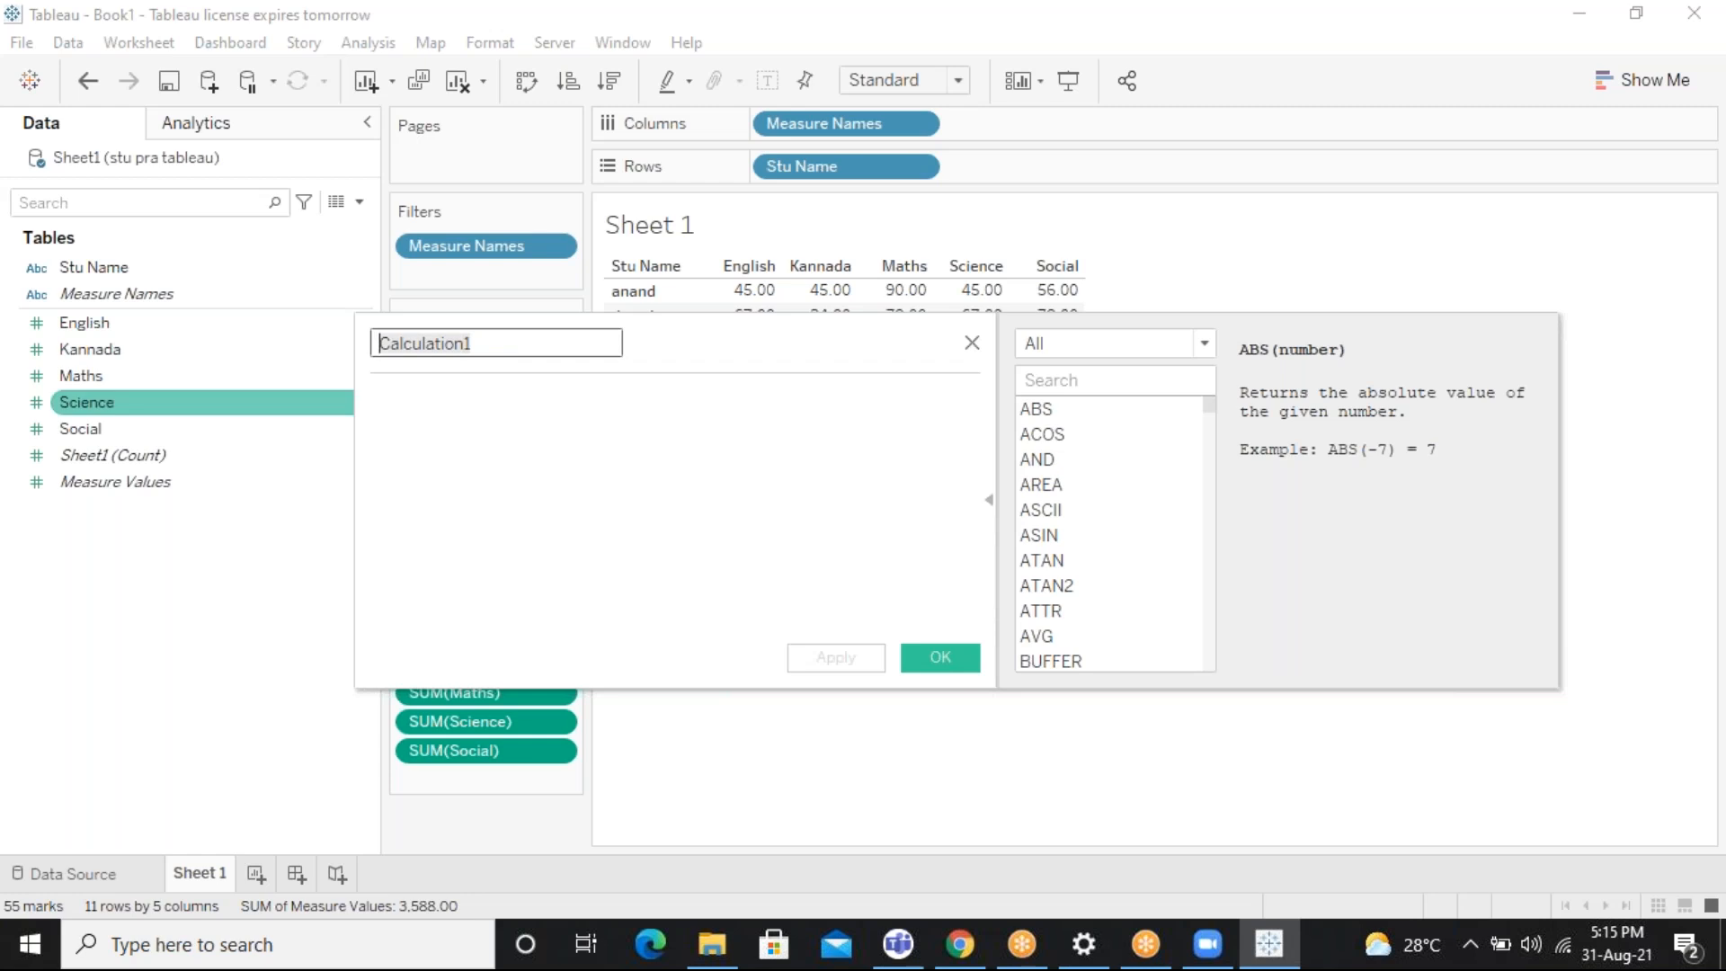
{"action": "key", "text": "BackSpace"}
{"action": "type", "text": "Average"}
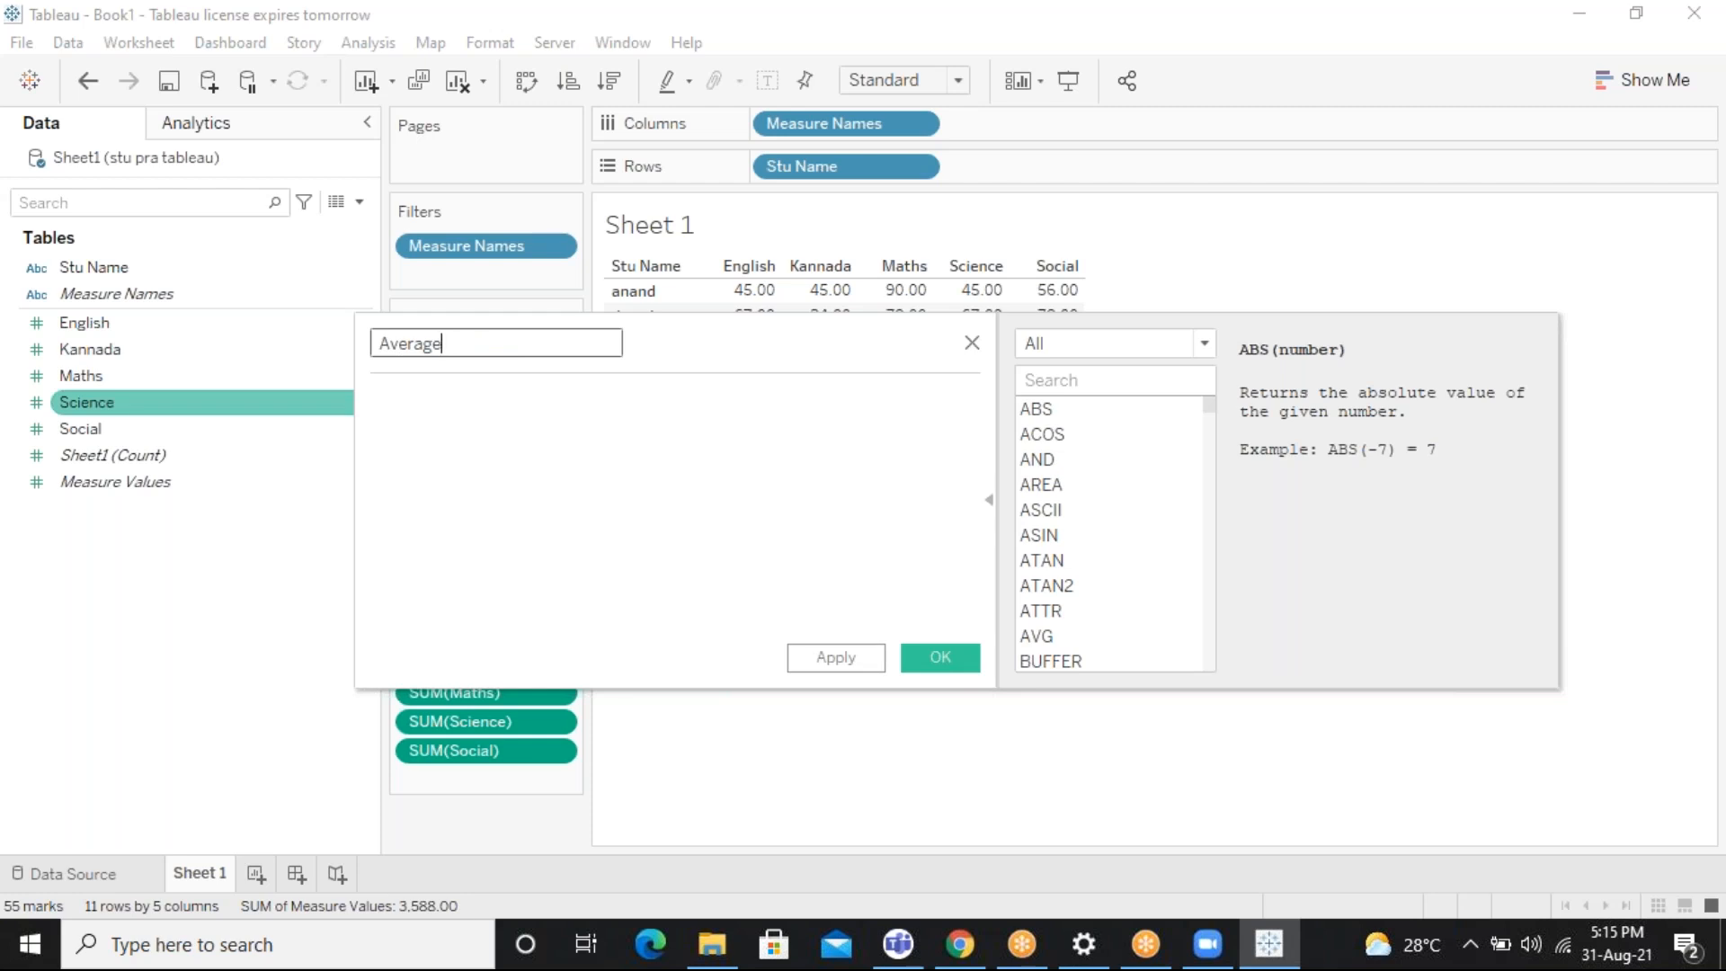
Begin the Average calculation's formula with the AVG function
{"action": "left_click", "coordinate": [408, 402]}
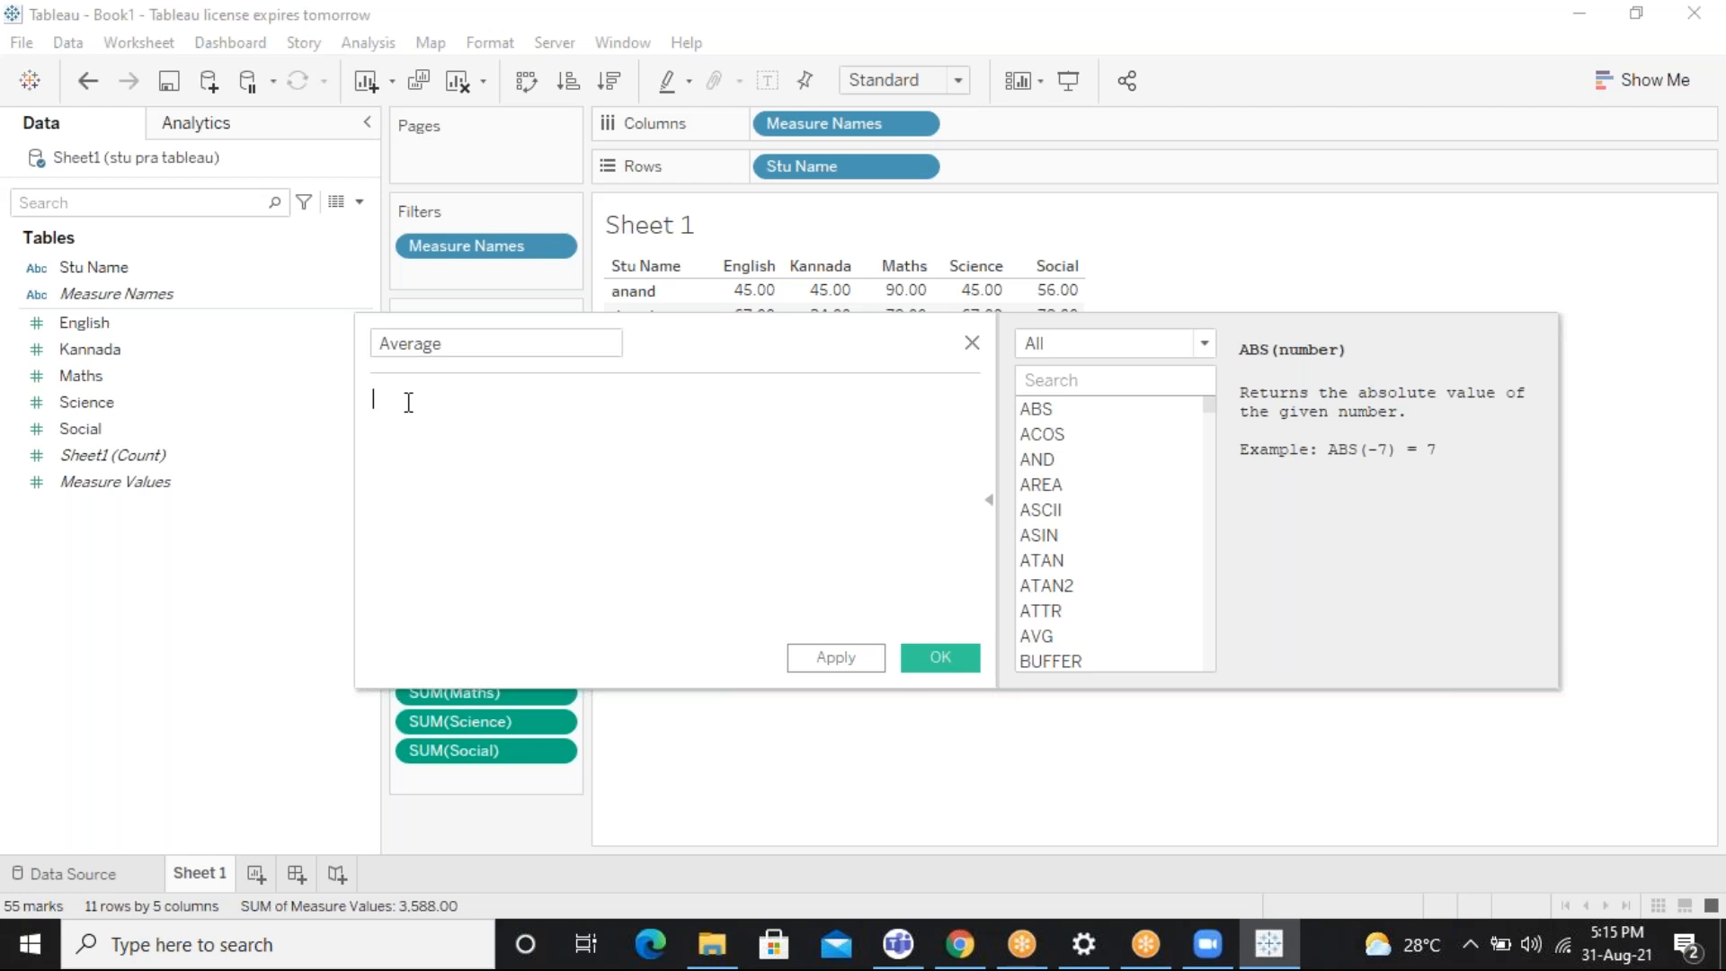
{"action": "type", "text": "av"}
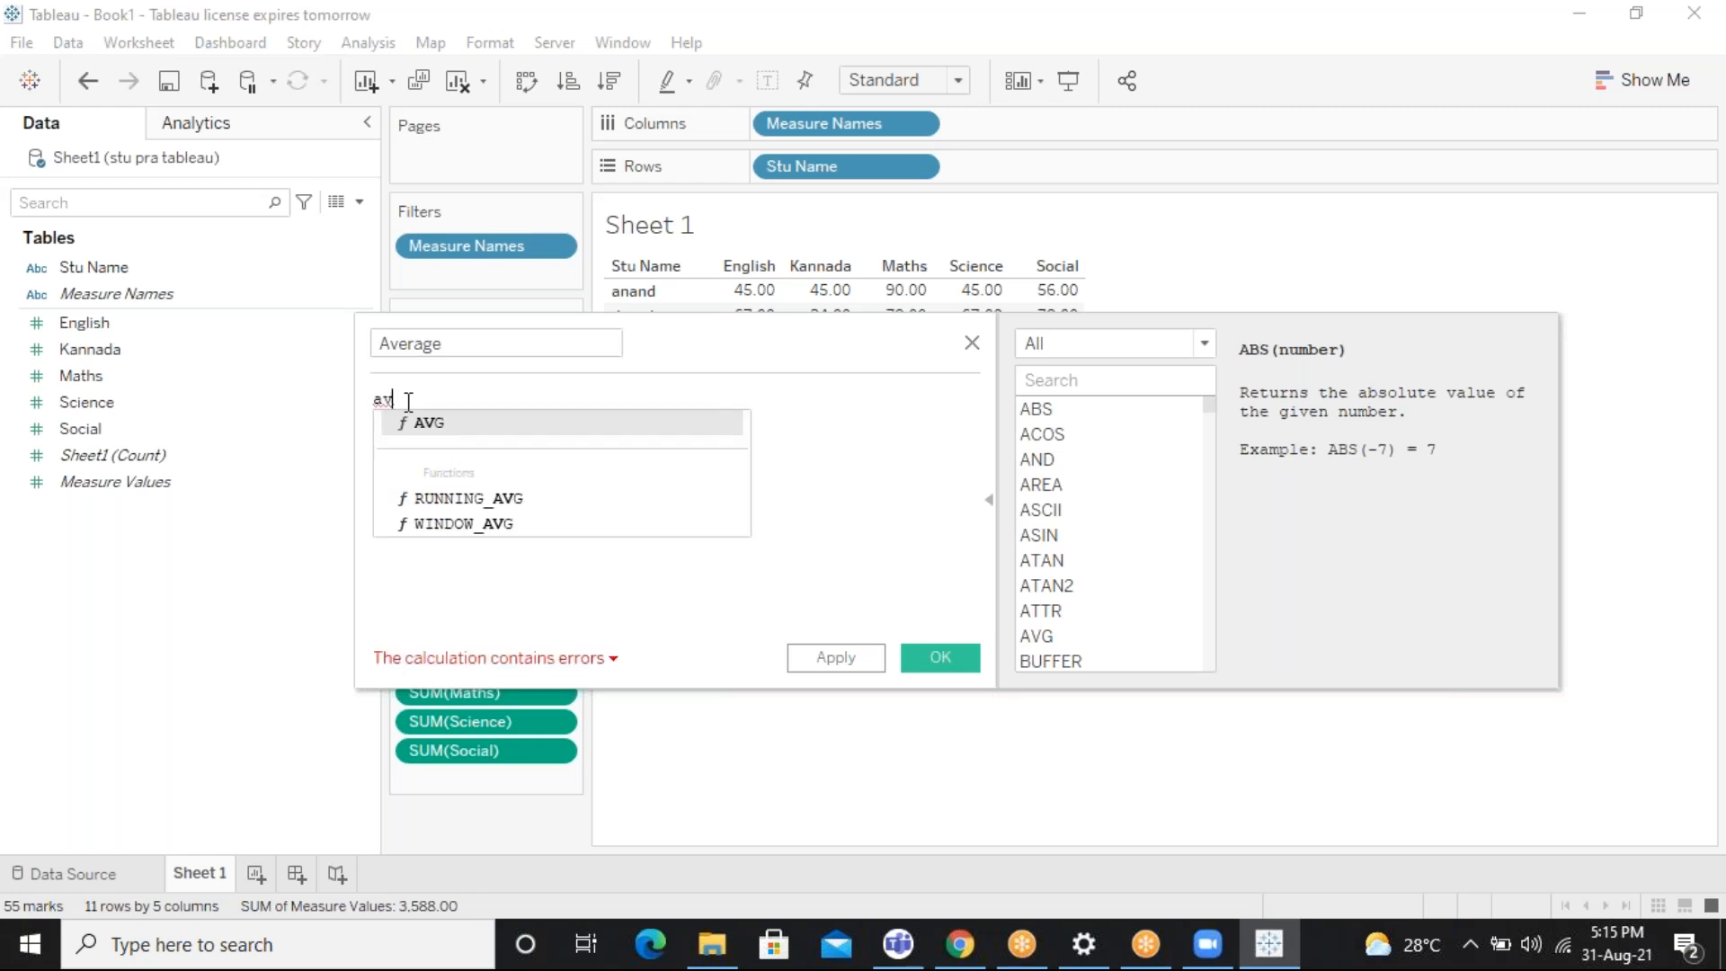
{"action": "key", "text": "Return"}
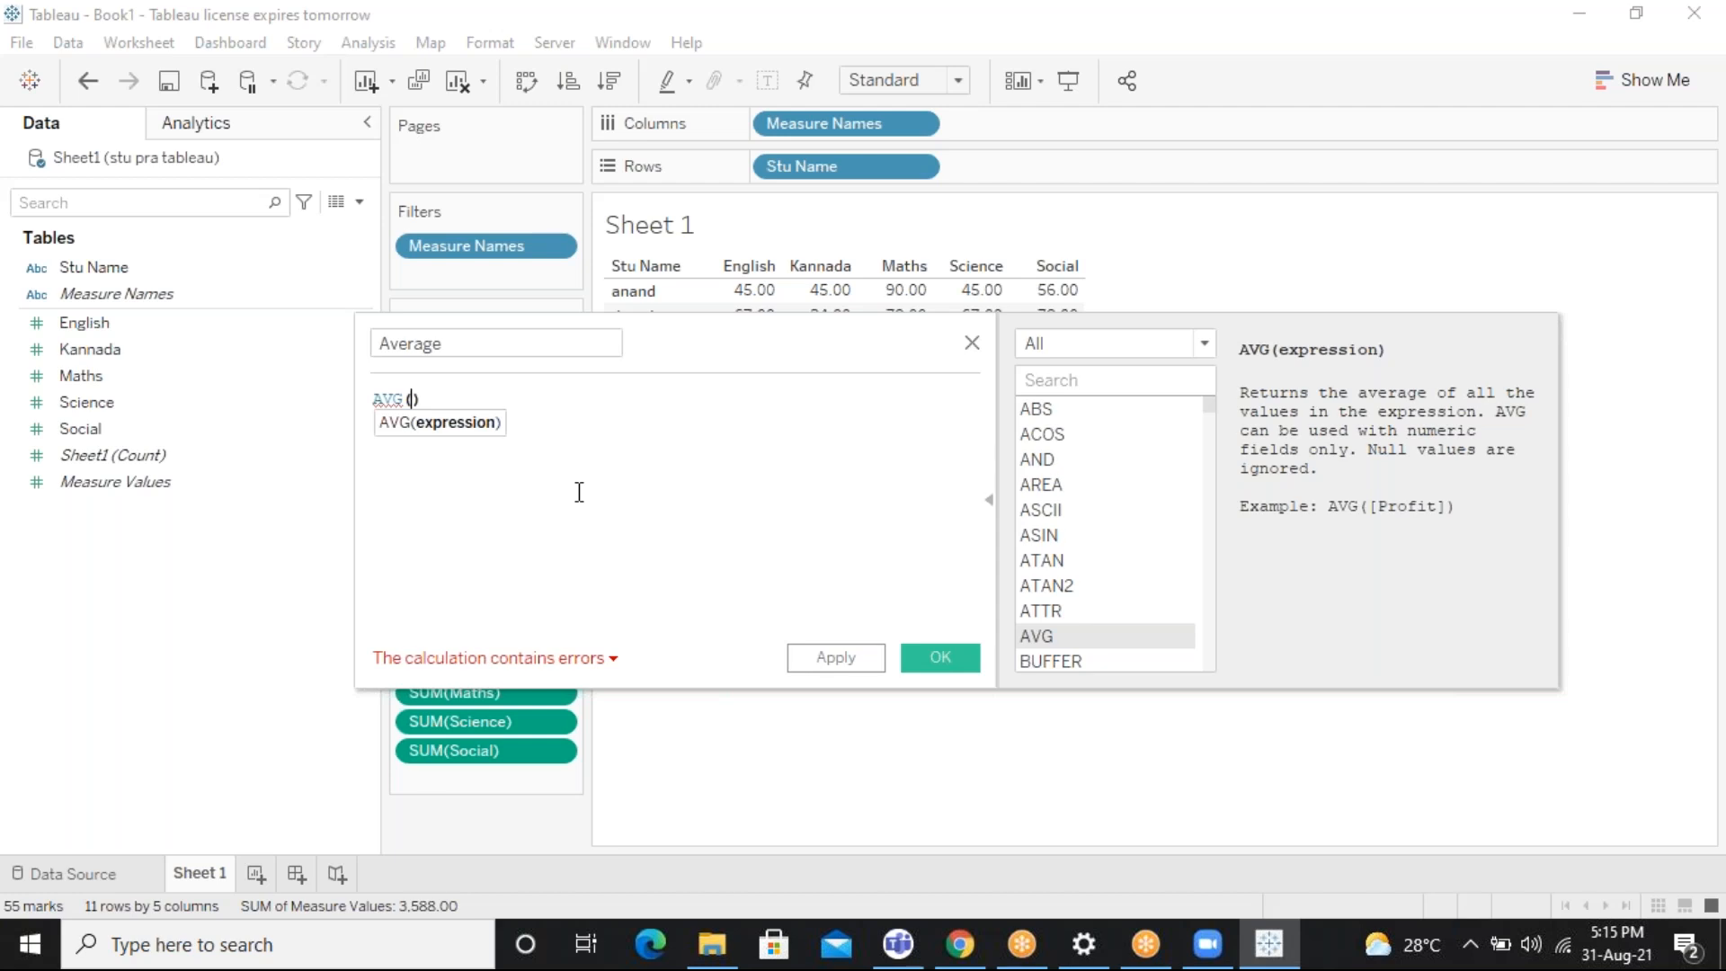
{"action": "type", "text": "en"}
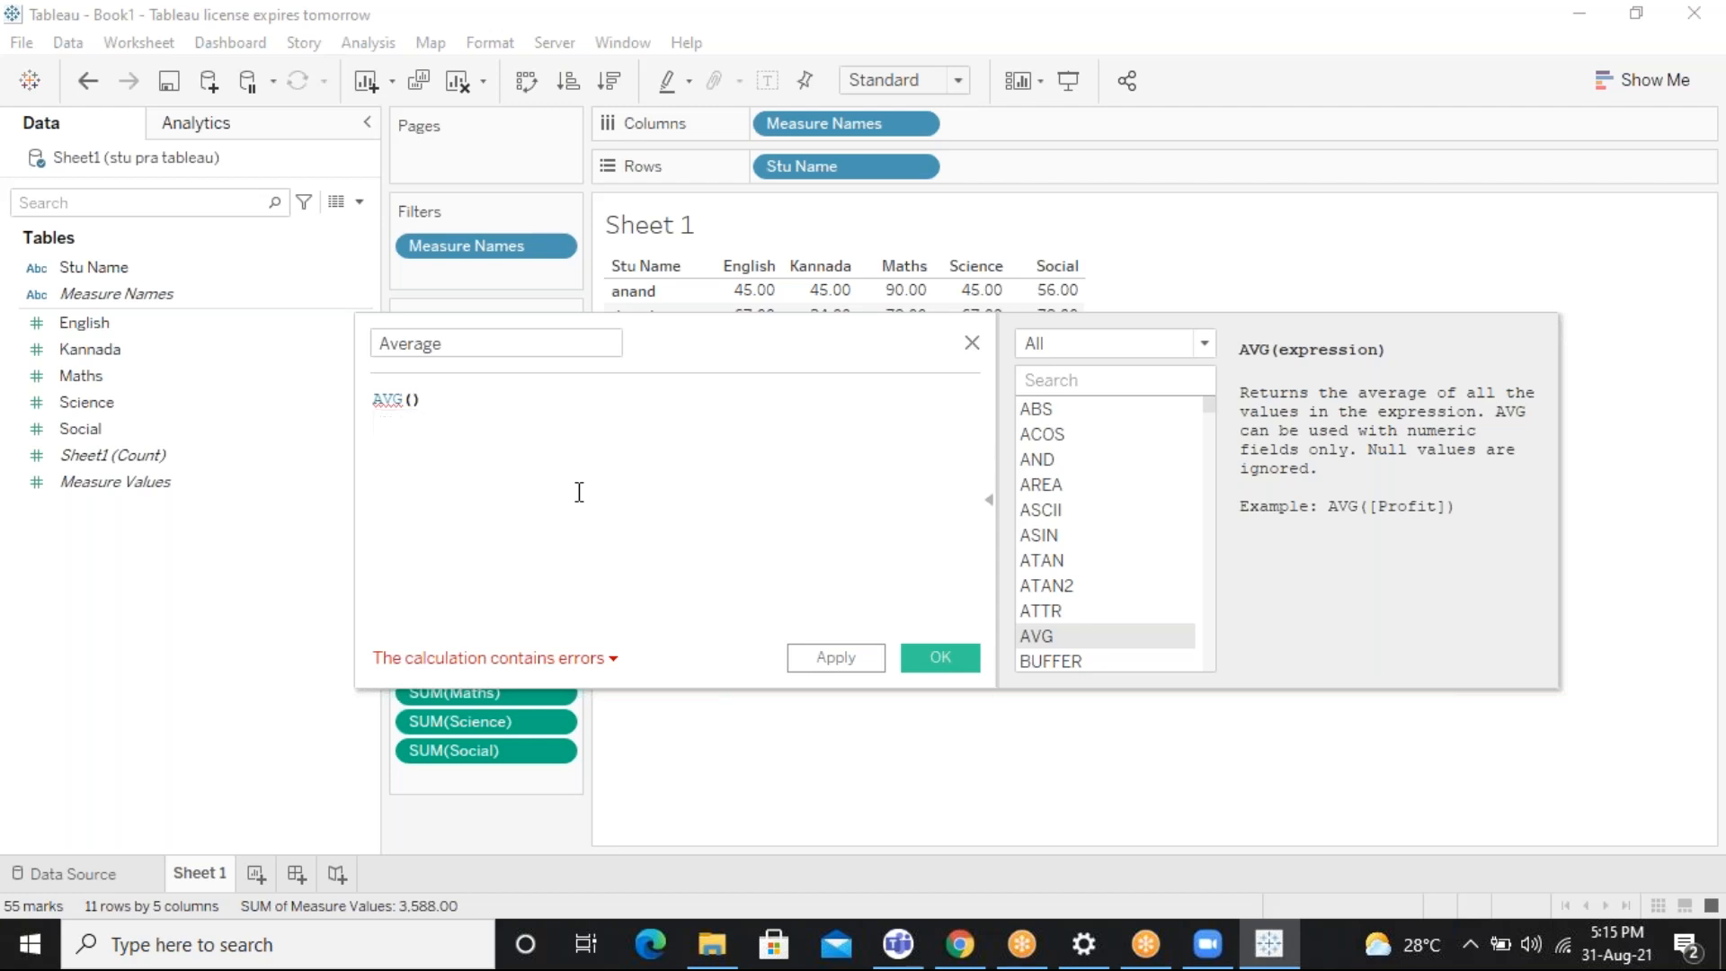
{"action": "key", "text": "Down"}
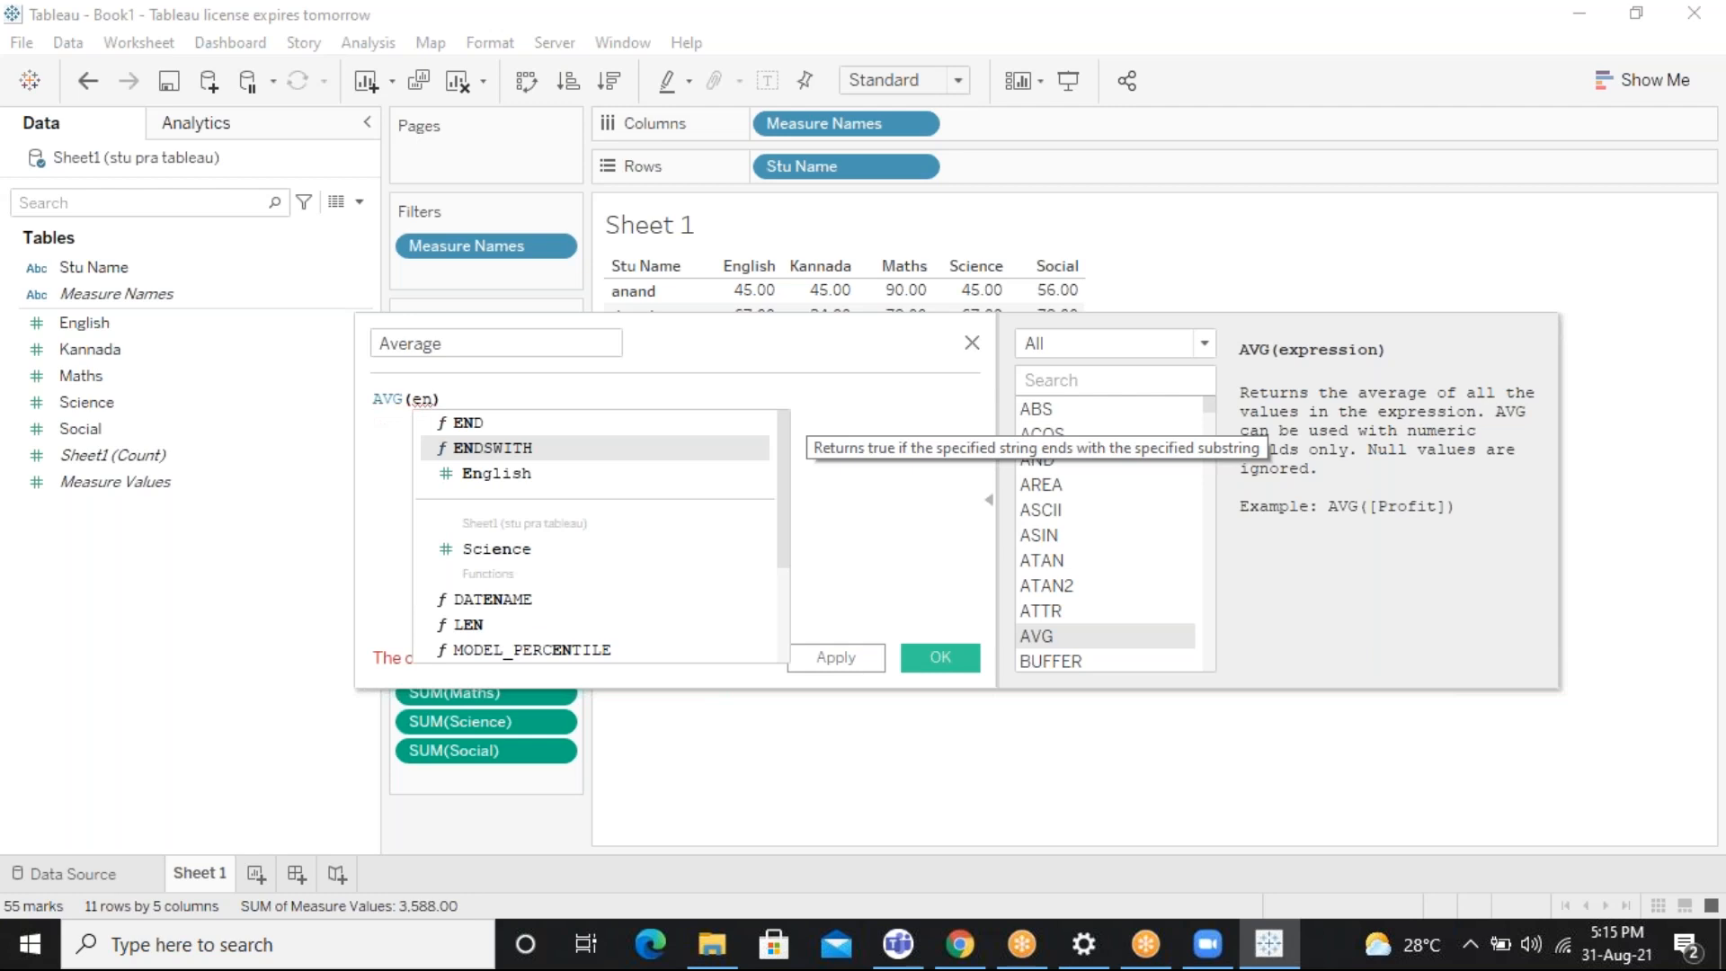
{"action": "key", "text": "Return"}
{"action": "key", "text": "BackSpace"}
{"action": "key", "text": "BackSpace"}
{"action": "key", "text": "BackSpace"}
{"action": "key", "text": "BackSpace"}
{"action": "key", "text": "BackSpace"}
{"action": "key", "text": "BackSpace"}
{"action": "key", "text": "BackSpace"}
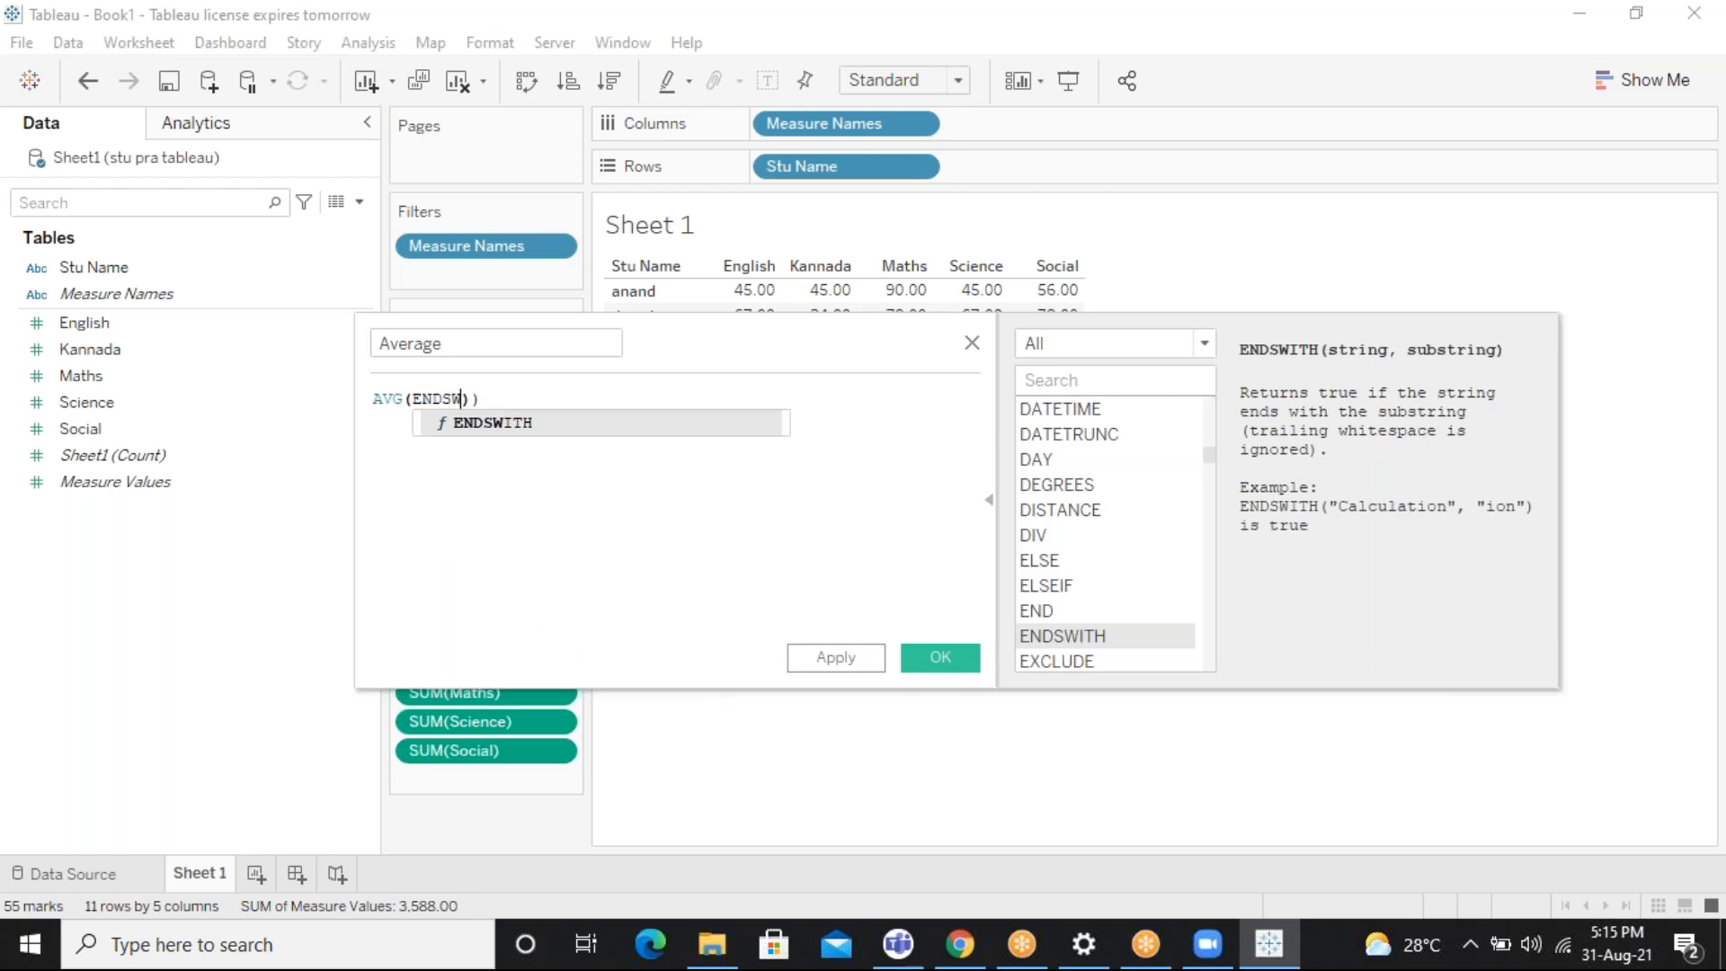
{"action": "key", "text": "Right"}
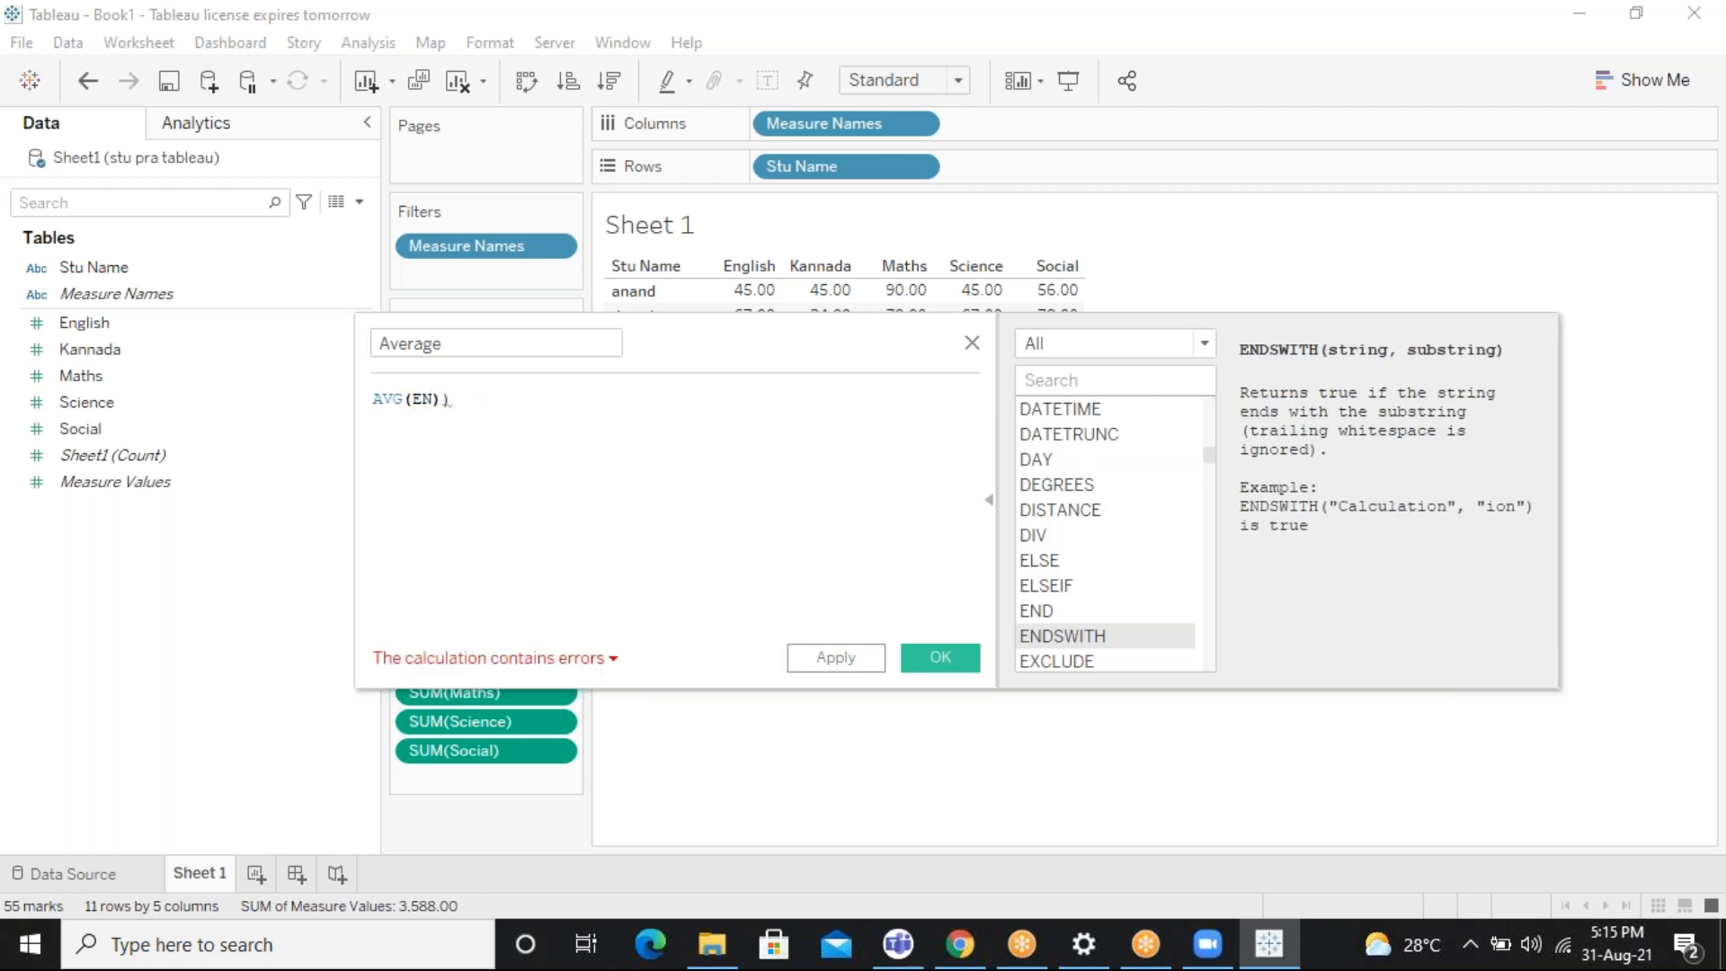
{"action": "key", "text": "BackSpace"}
{"action": "key", "text": "BackSpace"}
{"action": "key", "text": "BackSpace"}
Insert the English and Kannada fields inside the AVG parentheses, separated by a space
{"action": "type", "text": "en"}
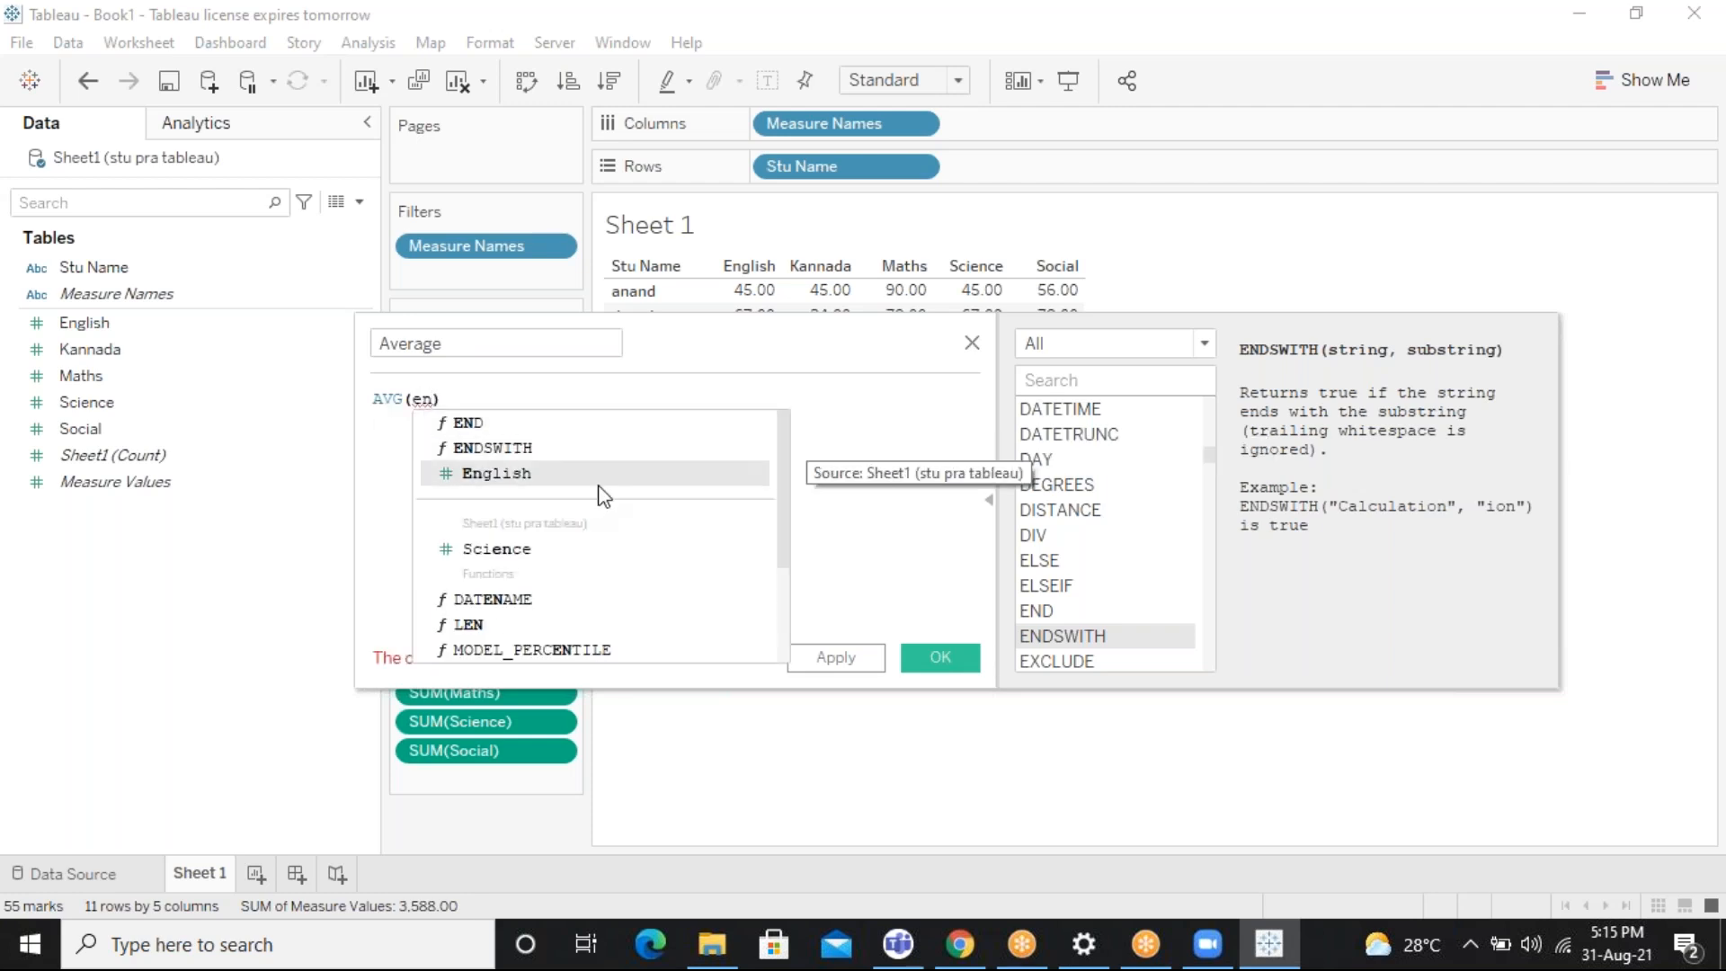
{"action": "left_click", "coordinate": [607, 472]}
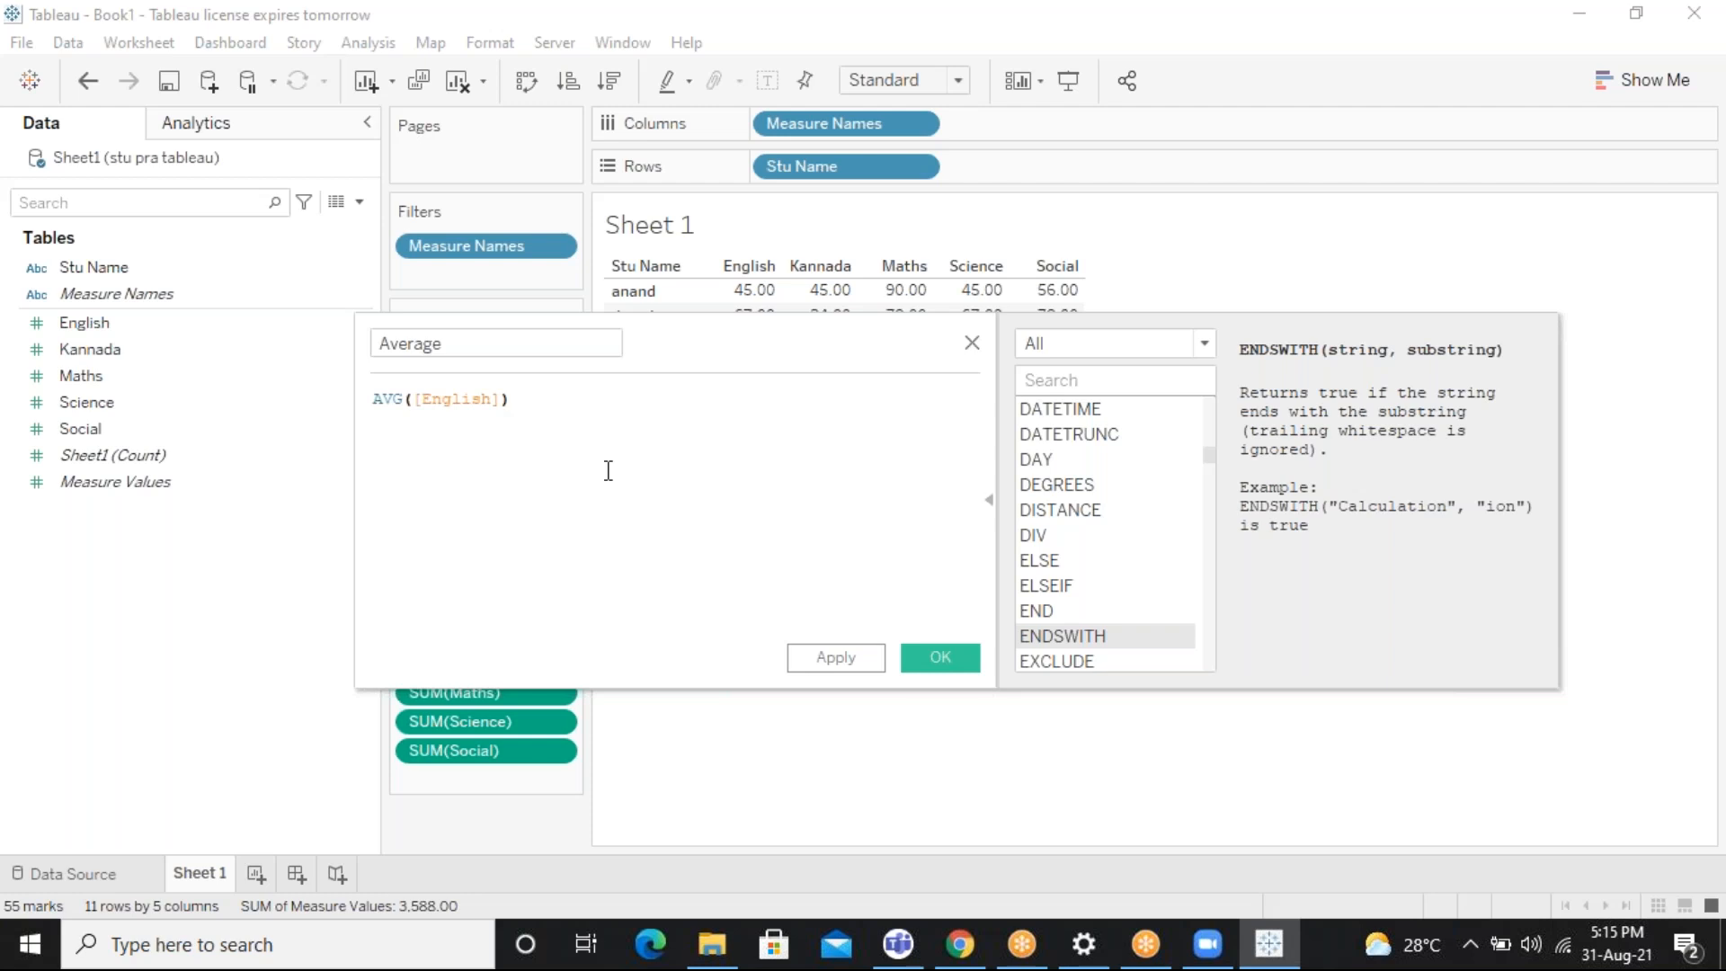
{"action": "left_click", "coordinate": [502, 398]}
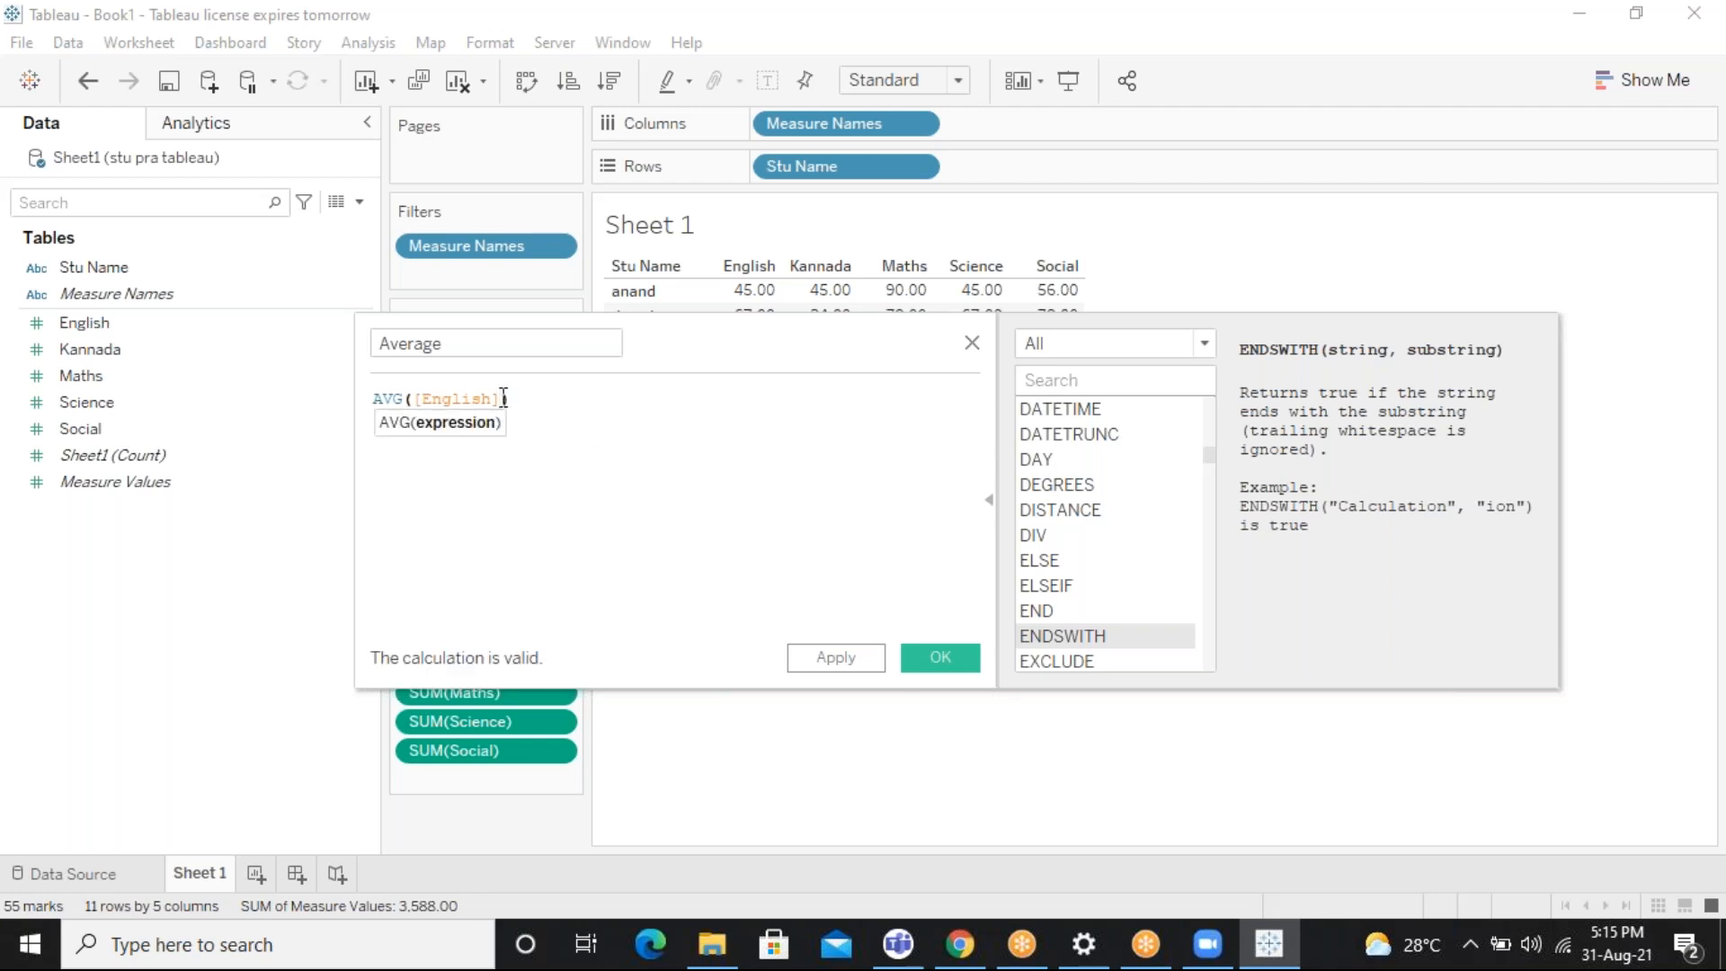
{"action": "type", "text": "+"}
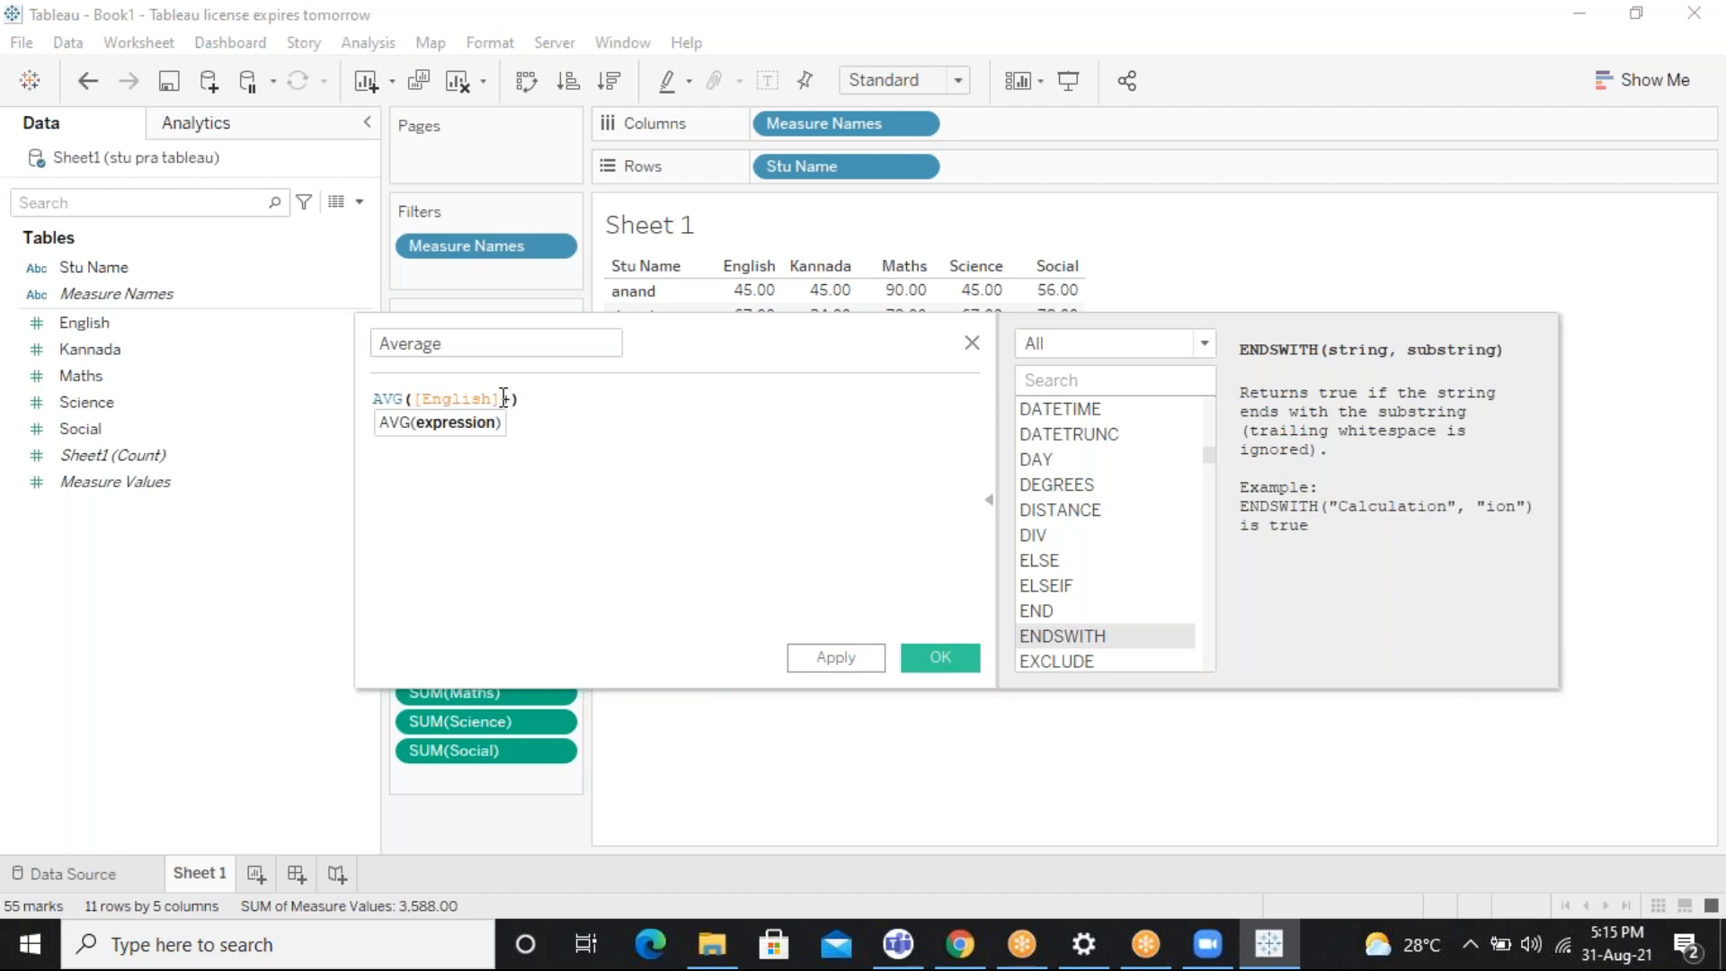
{"action": "left_click", "coordinate": [502, 398]}
{"action": "left_click", "coordinate": [524, 400]}
{"action": "key", "text": "BackSpace"}
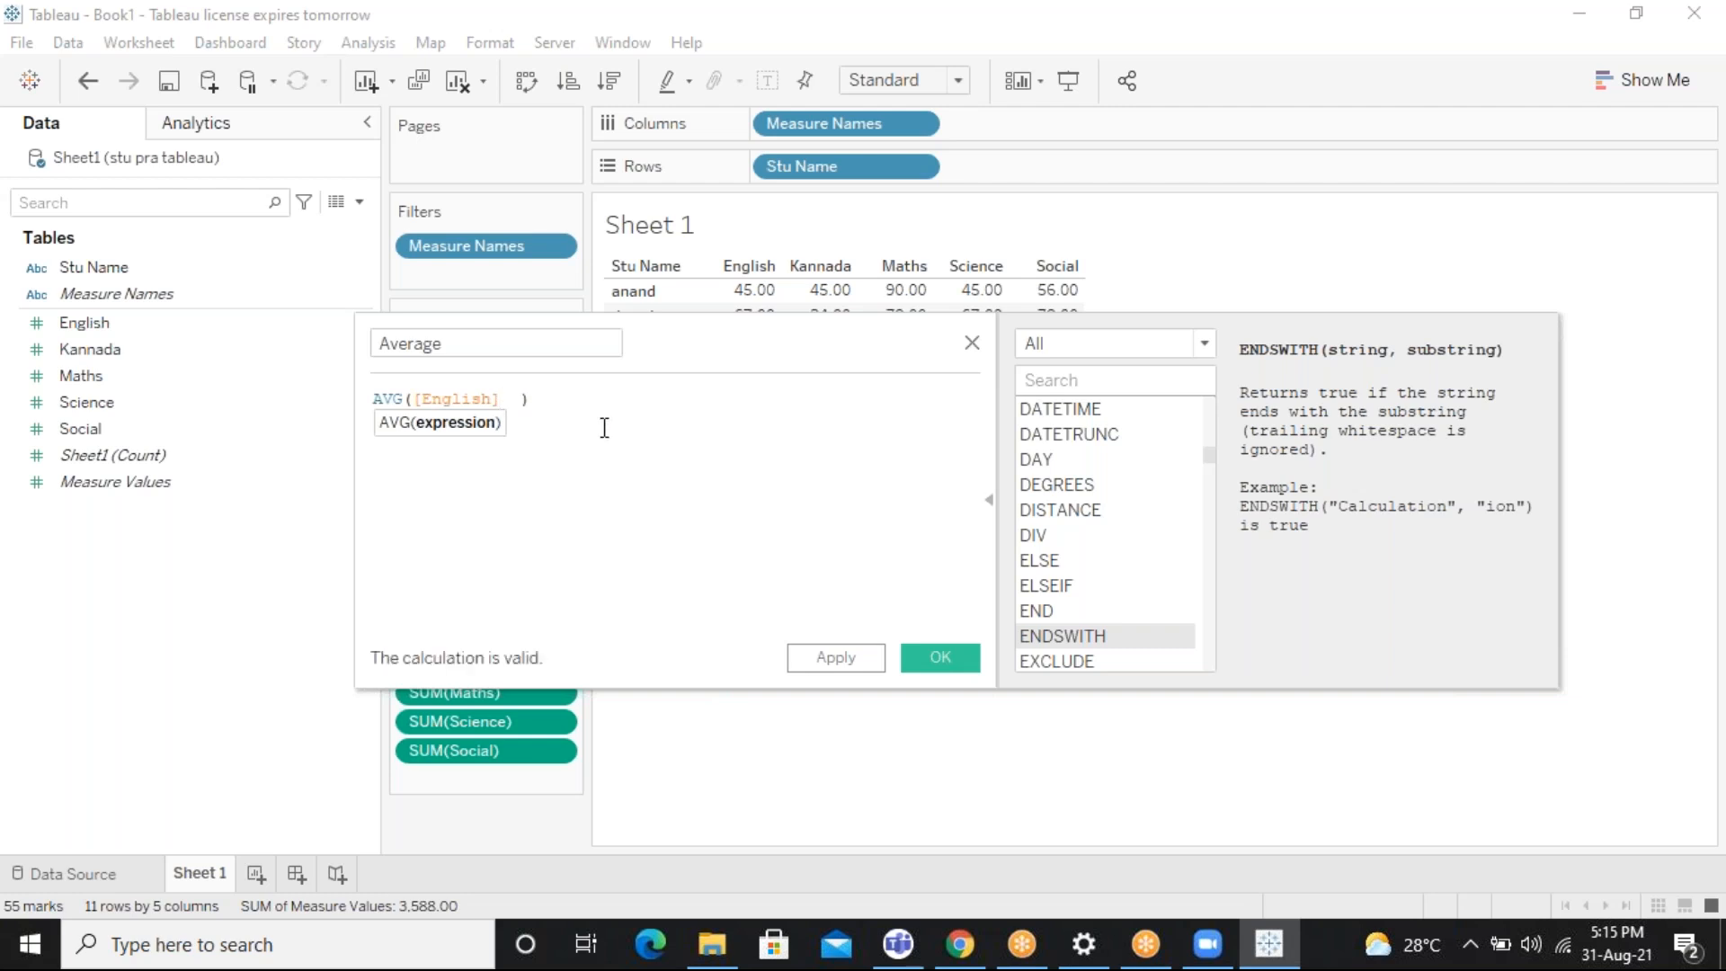
{"action": "type", "text": "kan"}
{"action": "key", "text": "Return"}
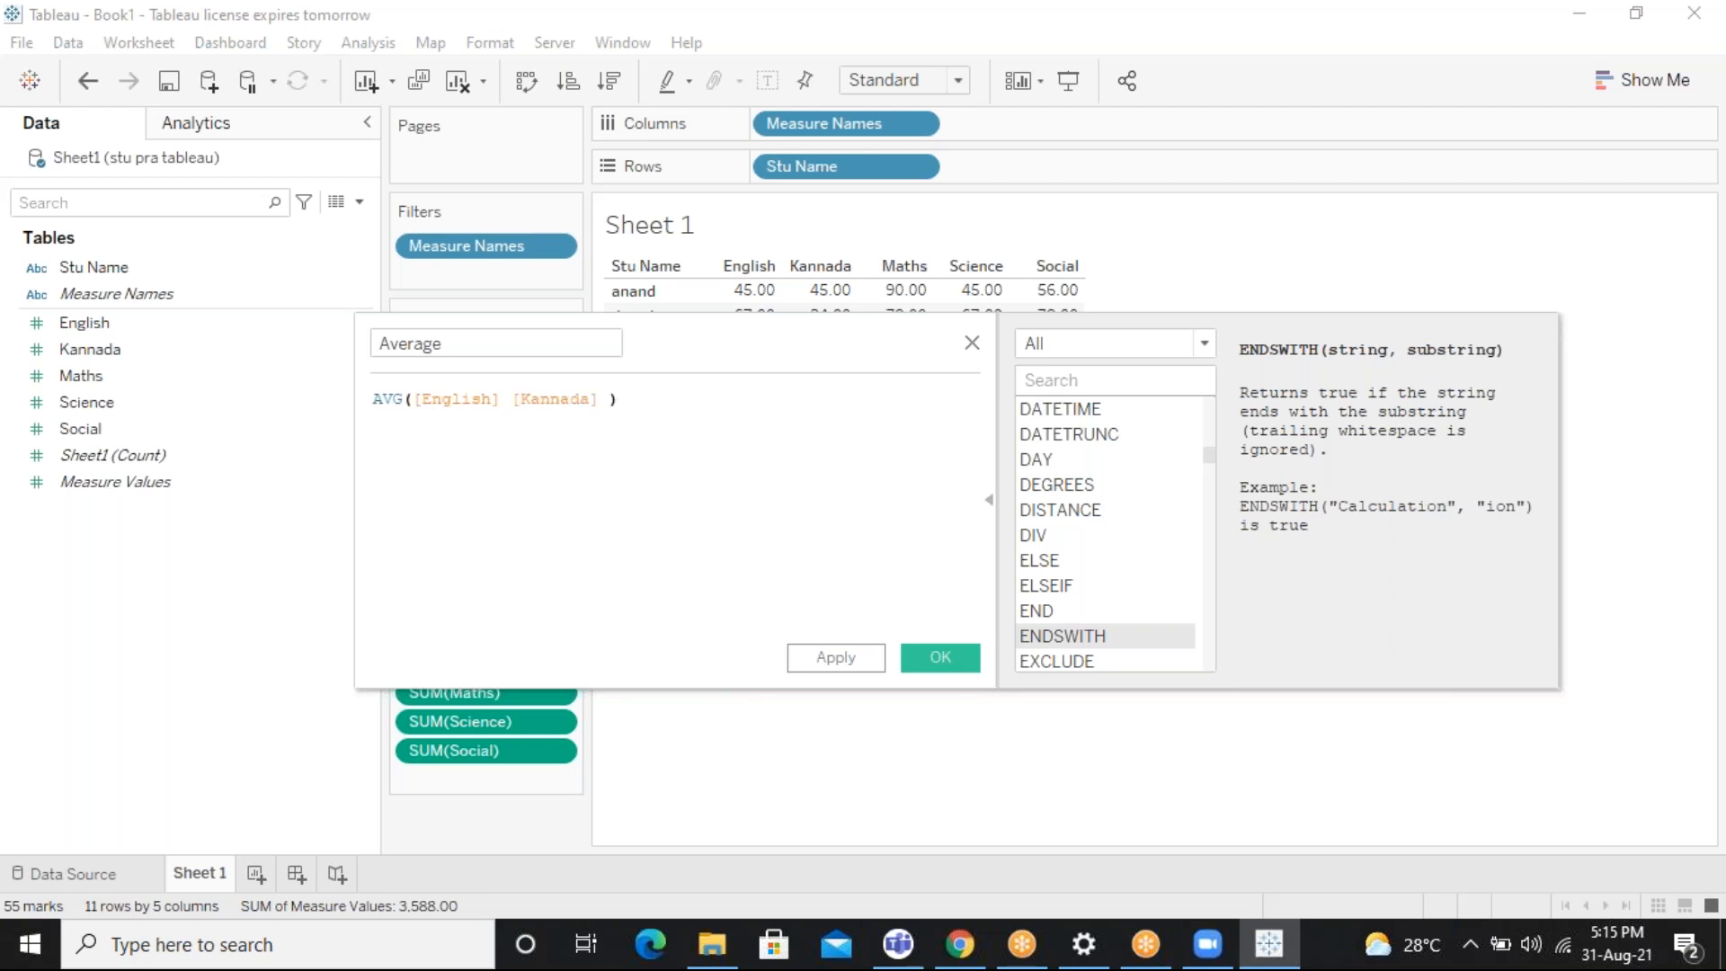
Remove the formula's closing parenthesis and add the Maths field after Kannada
{"action": "key", "text": "Delete"}
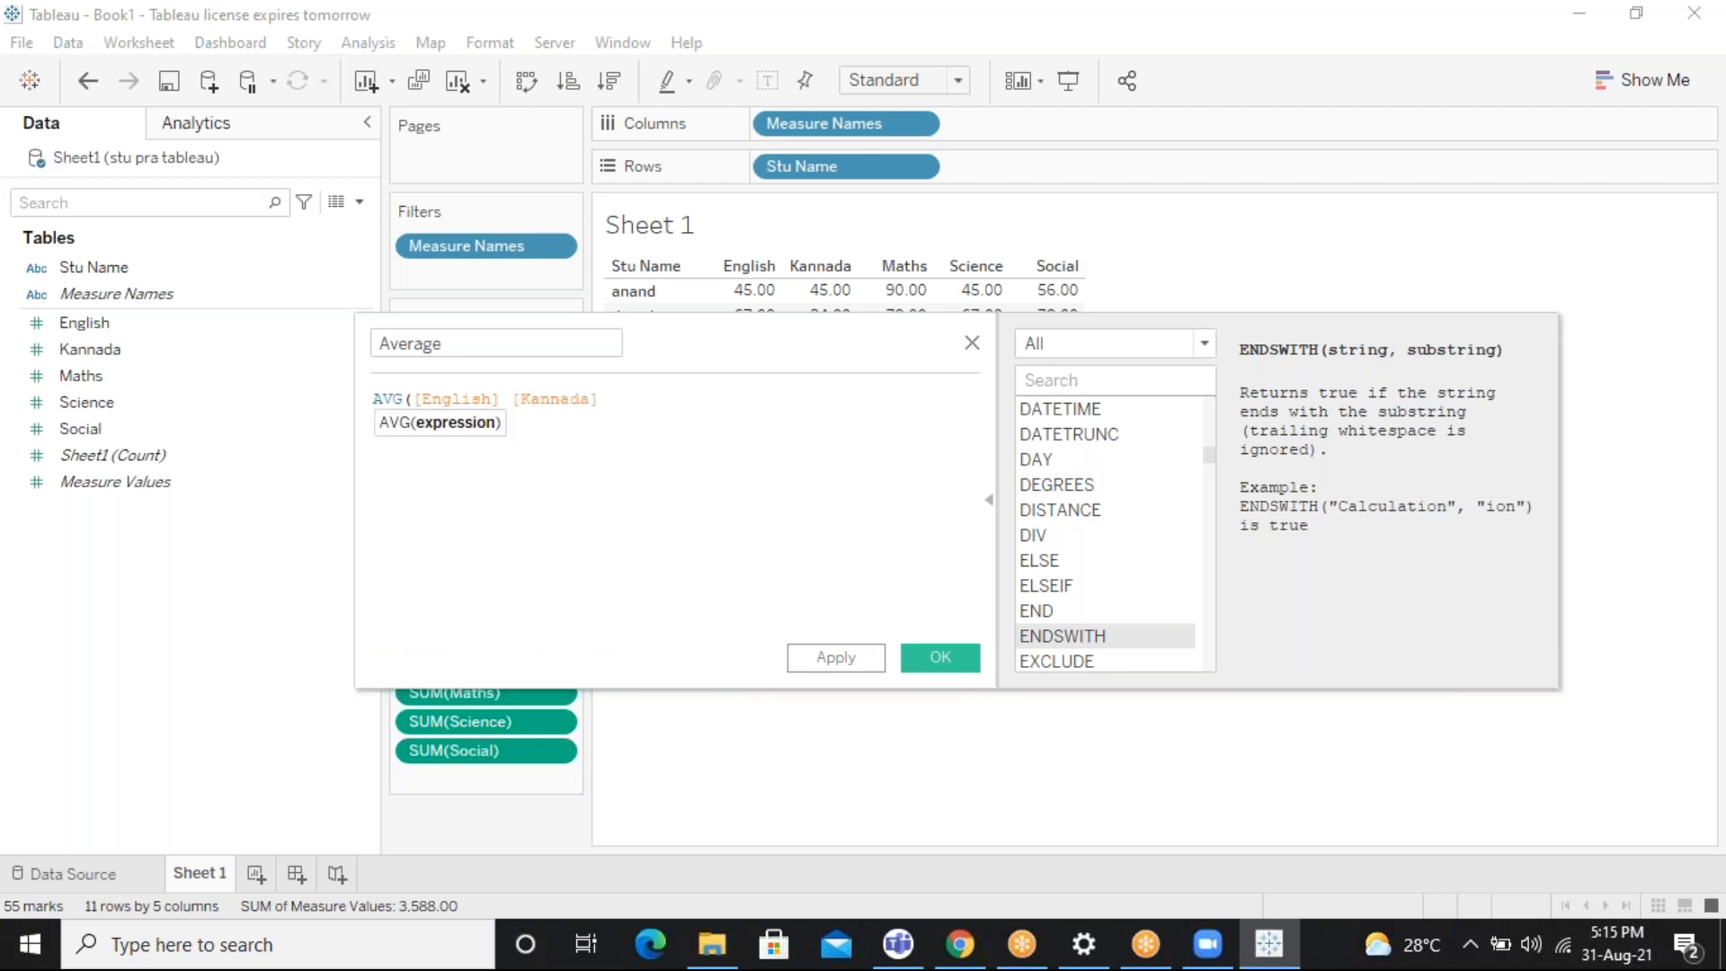
{"action": "type", "text": "ma"}
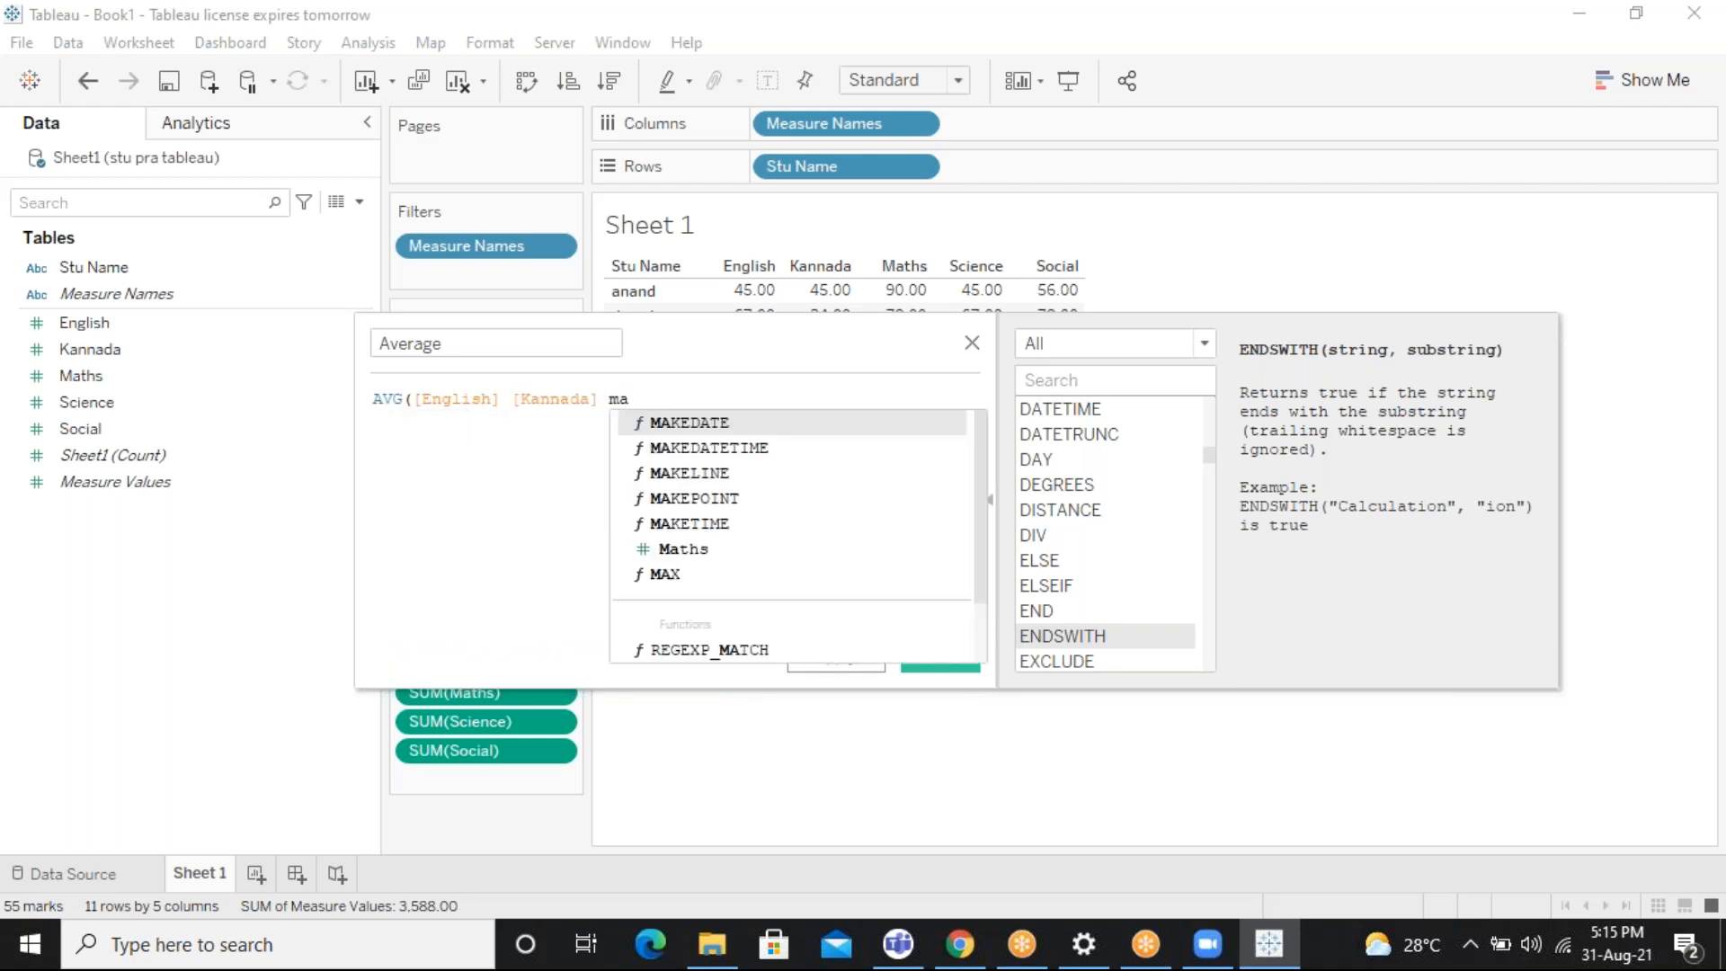
{"action": "key", "text": "Down"}
{"action": "key", "text": "Down"}
{"action": "key", "text": "Down"}
{"action": "key", "text": "Down"}
{"action": "key", "text": "Down"}
{"action": "key", "text": "Return"}
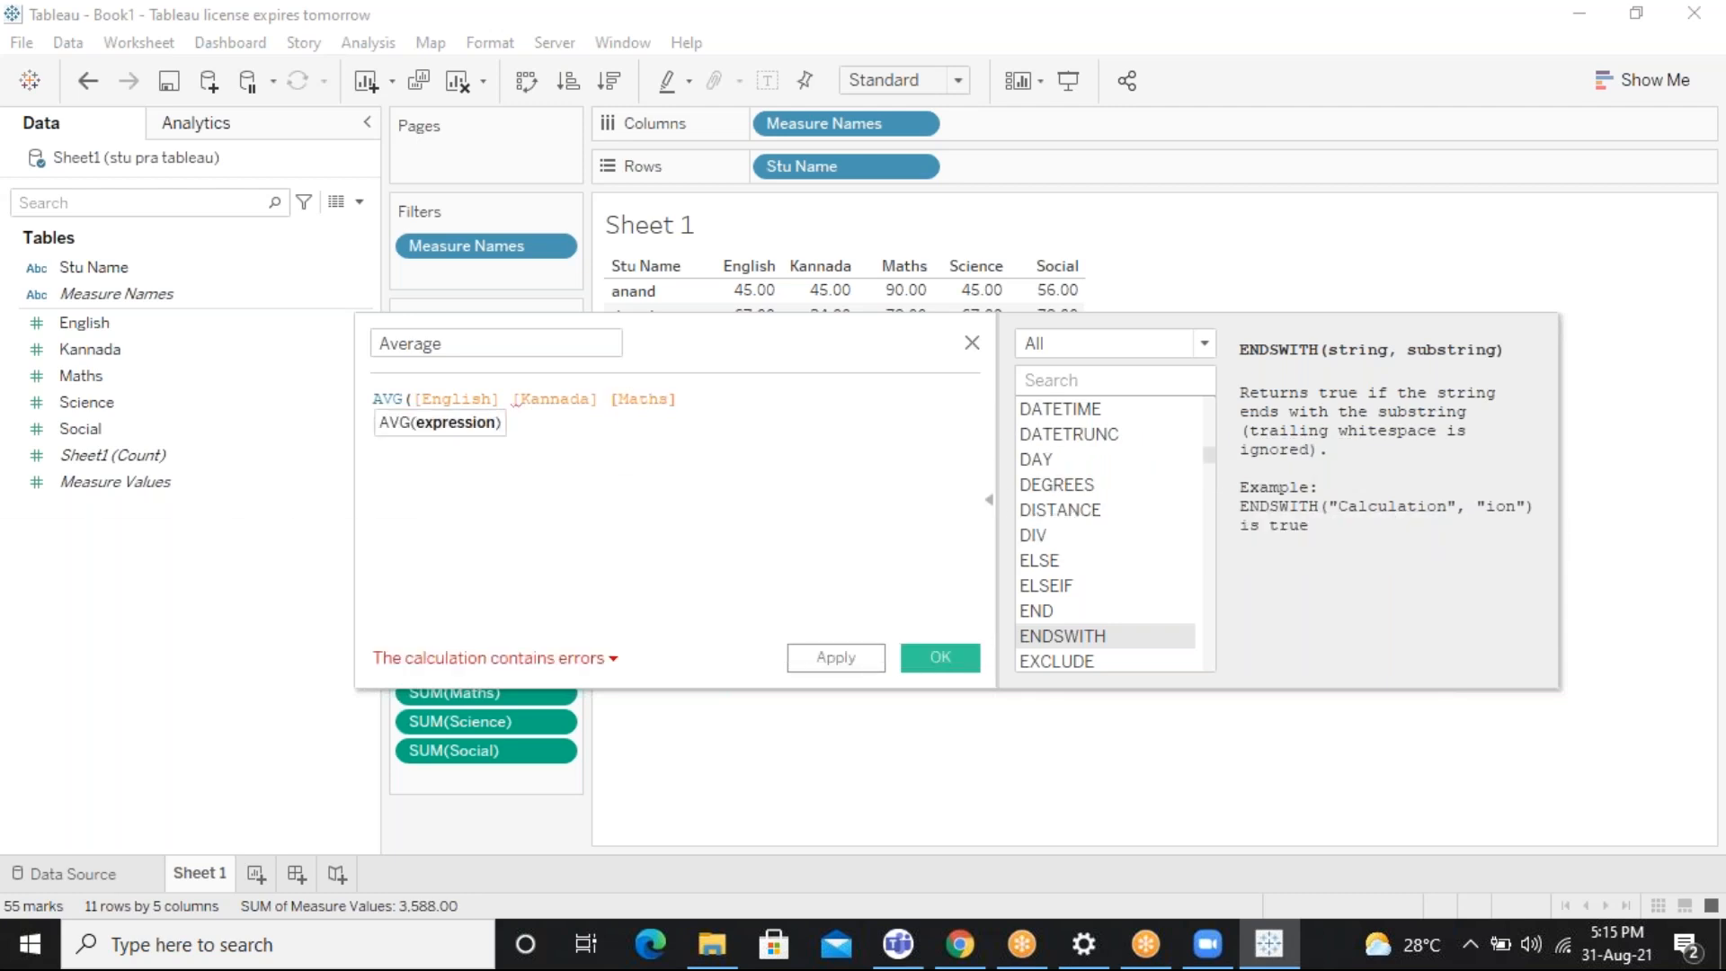
Add the Science and Social fields after Maths and close the AVG parenthesis
{"action": "type", "text": "sc"}
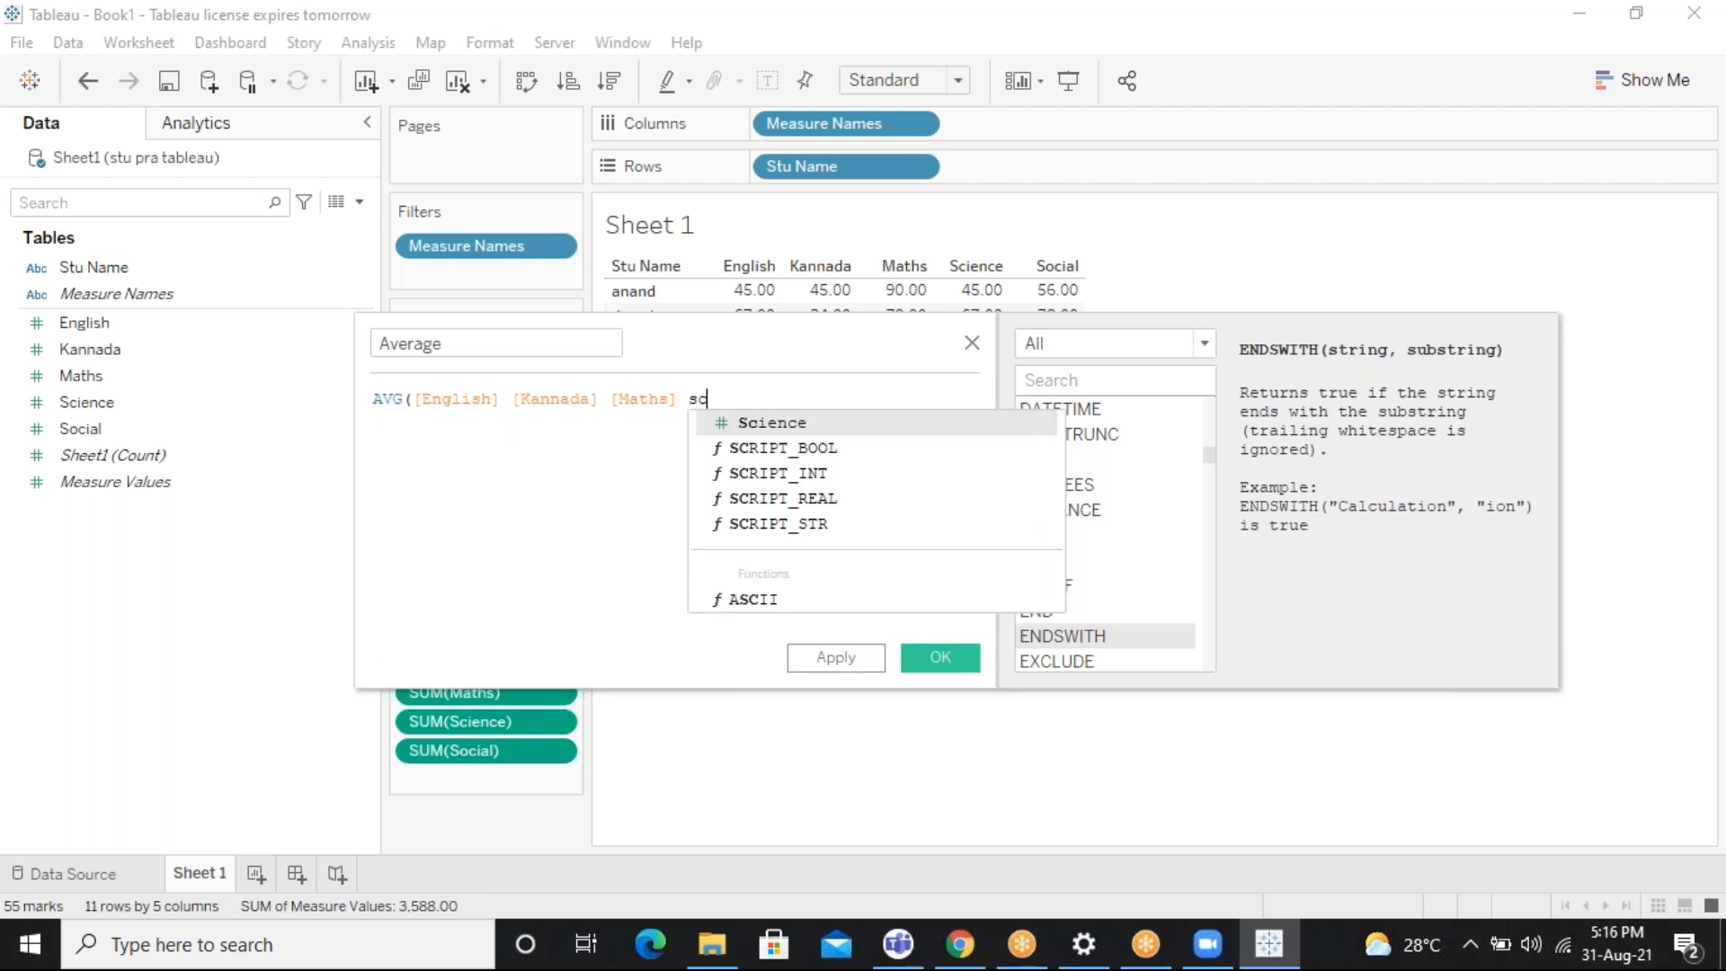
{"action": "type", "text": "i"}
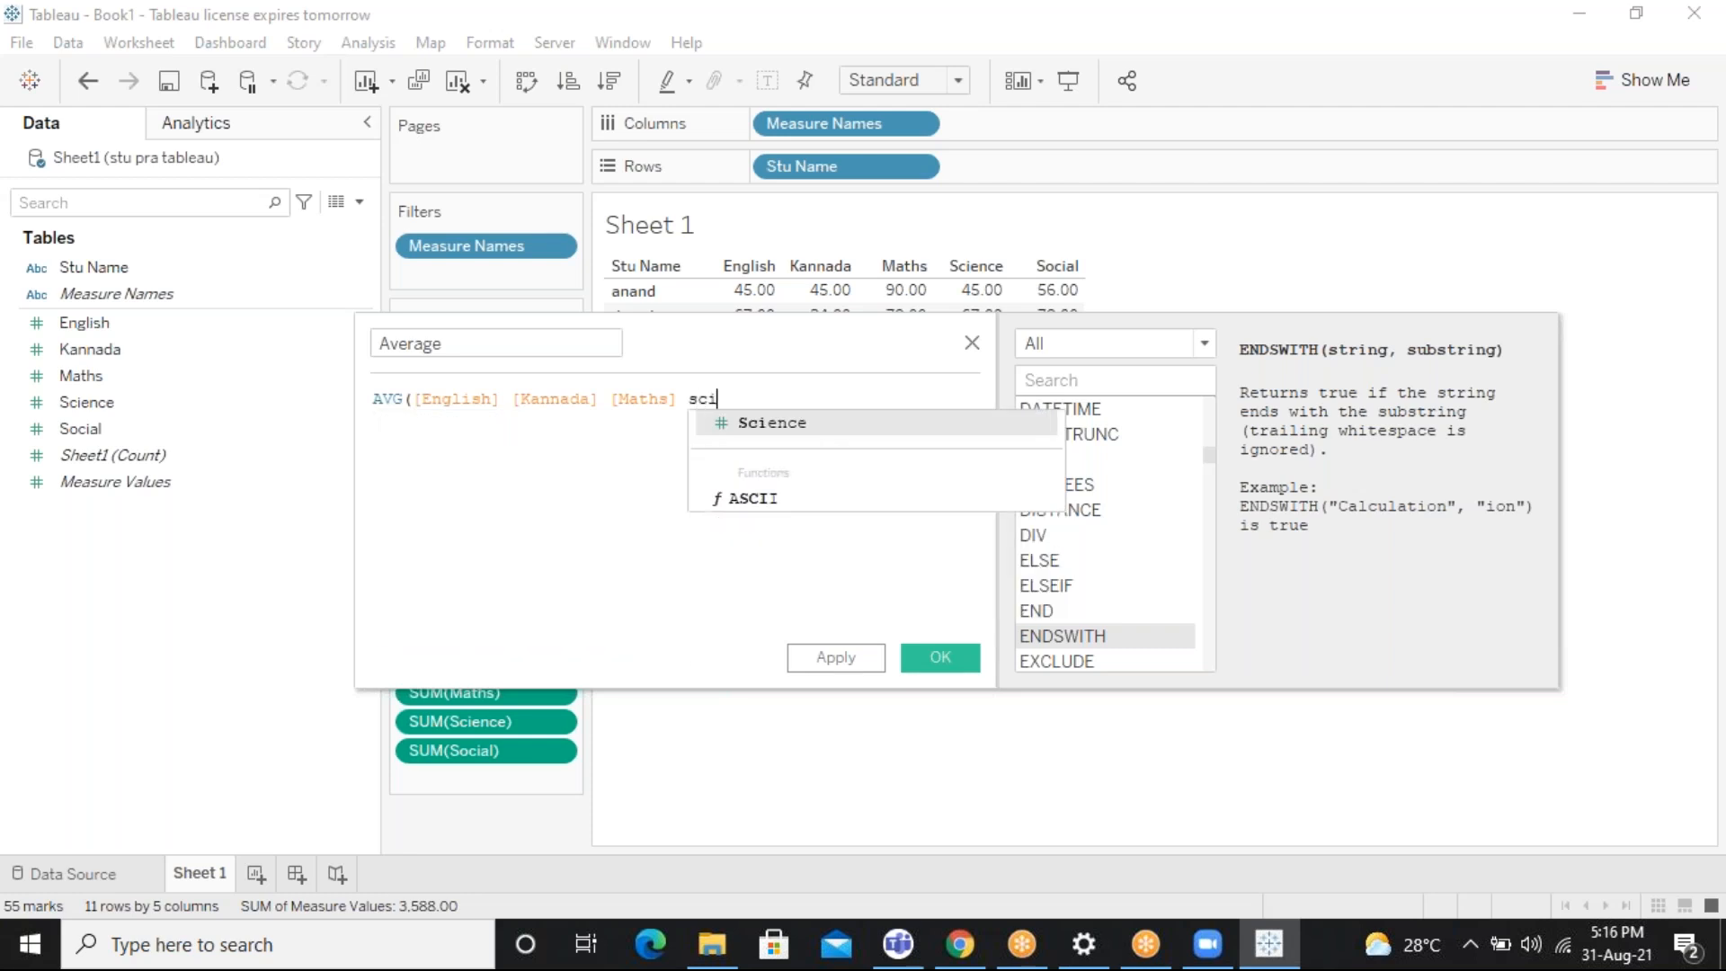
{"action": "key", "text": "Return"}
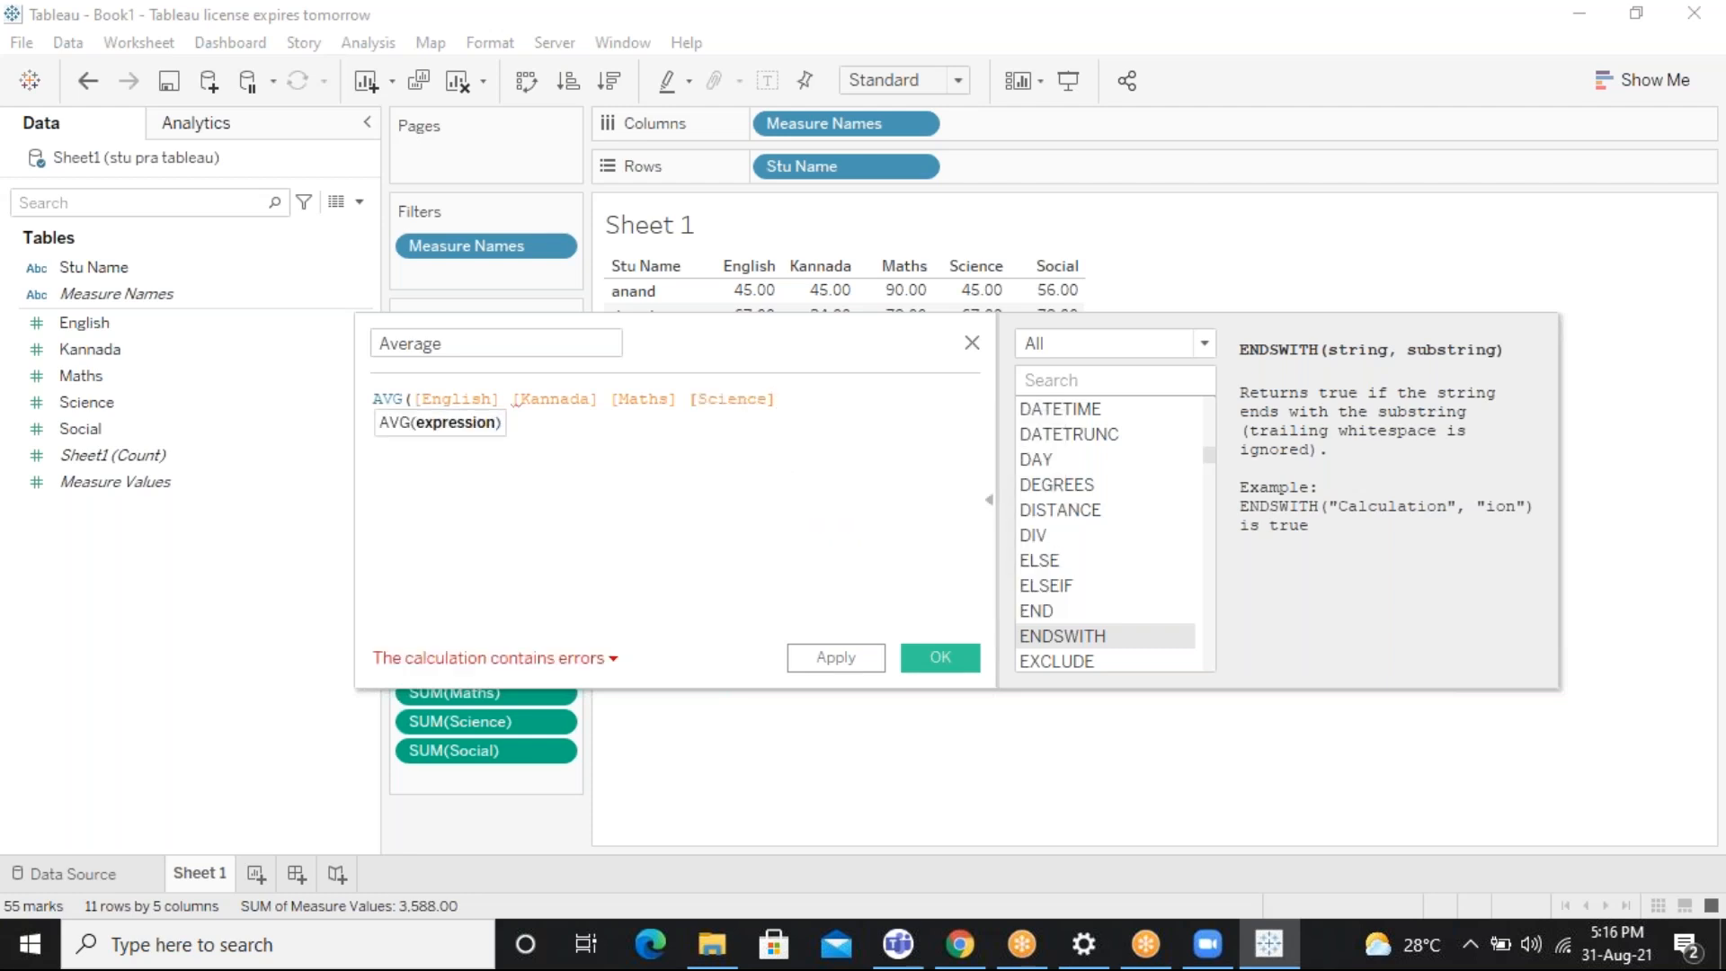
{"action": "type", "text": "sc"}
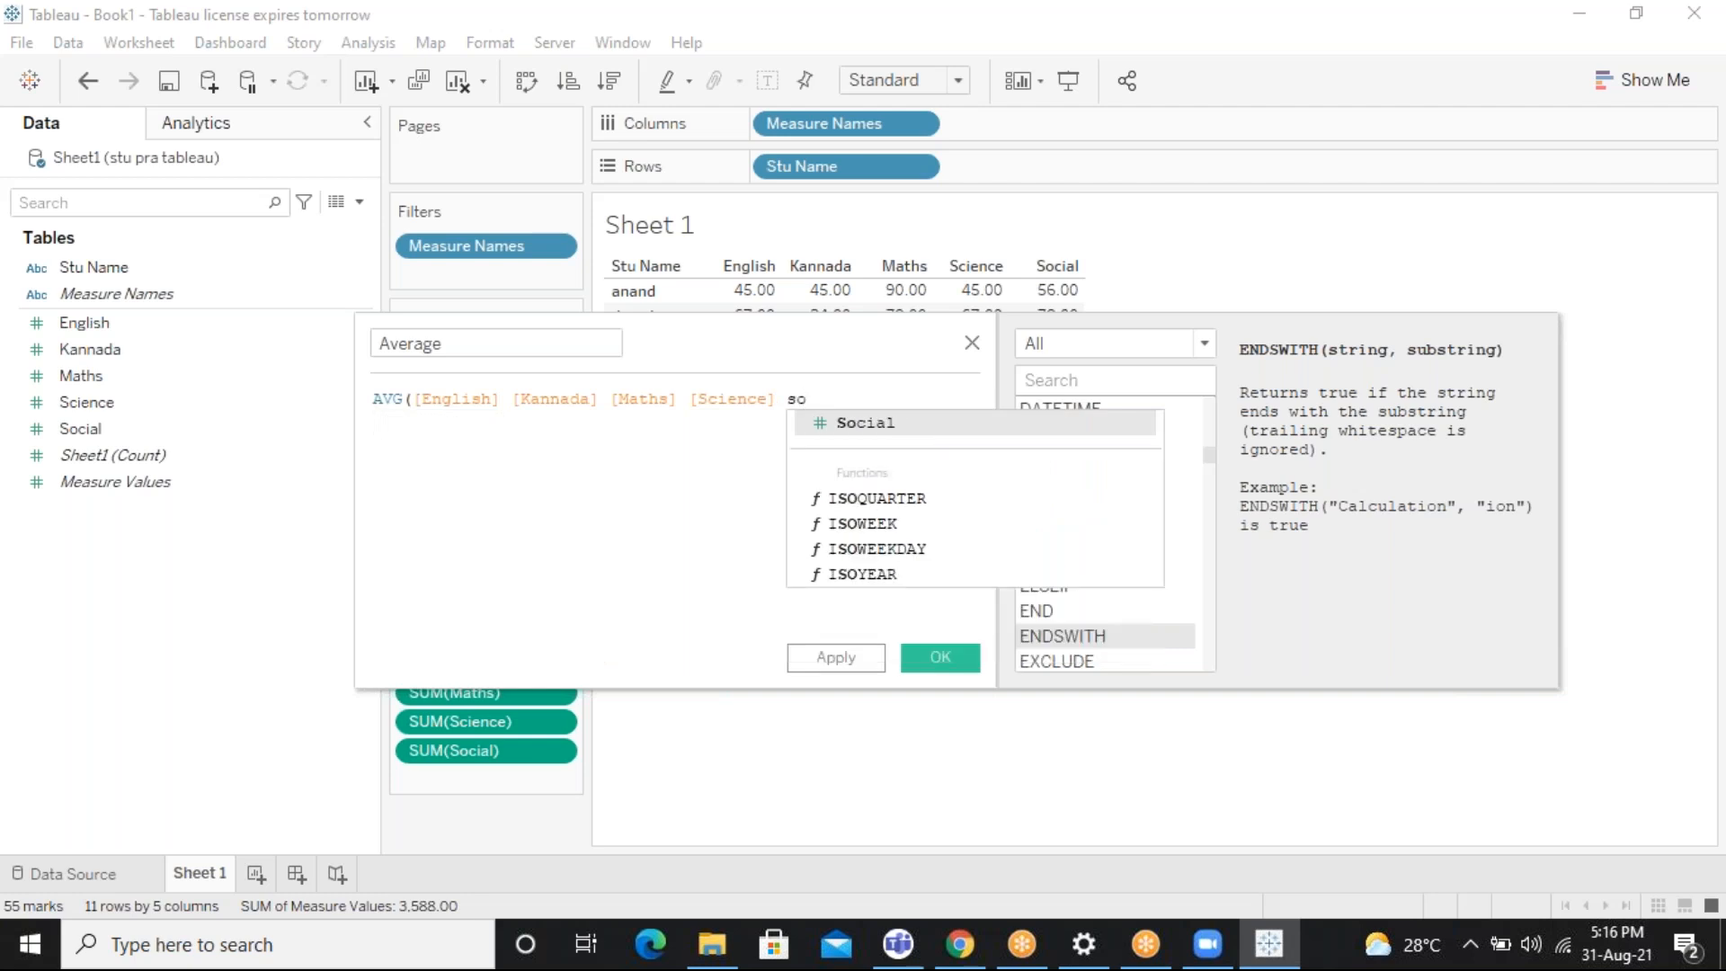
{"action": "key", "text": "Return"}
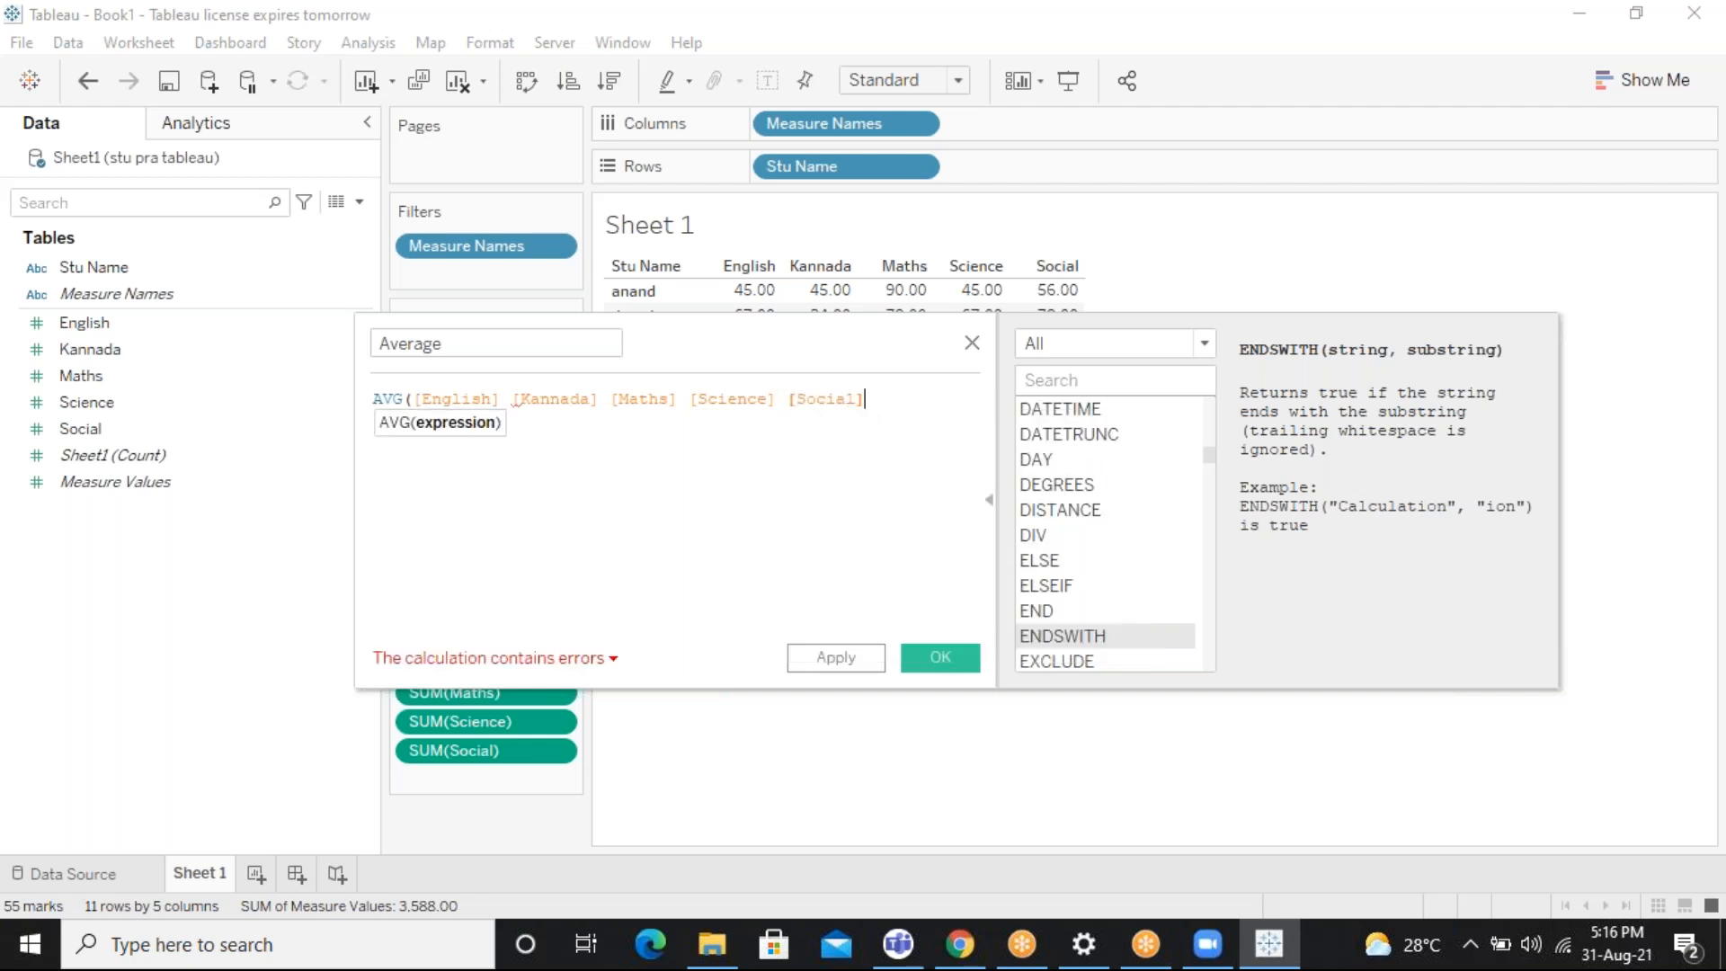
{"action": "type", "text": ")"}
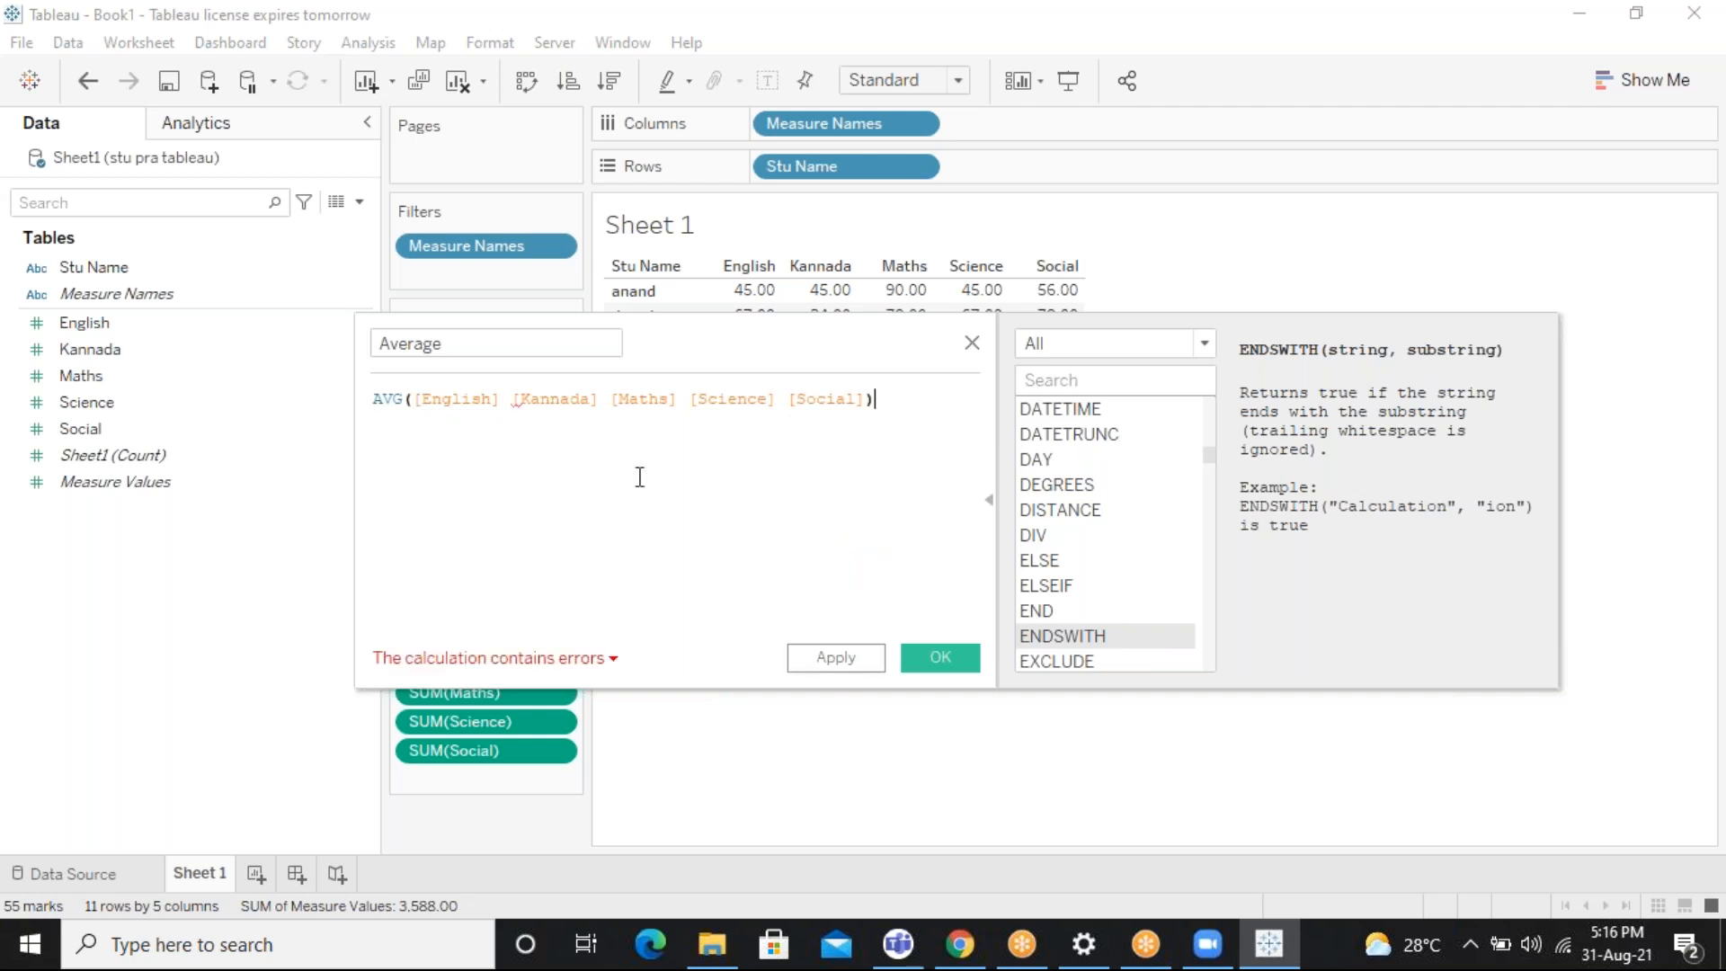
Show the calculation's error details and get ready to search the function reference list
{"action": "left_click", "coordinate": [584, 660]}
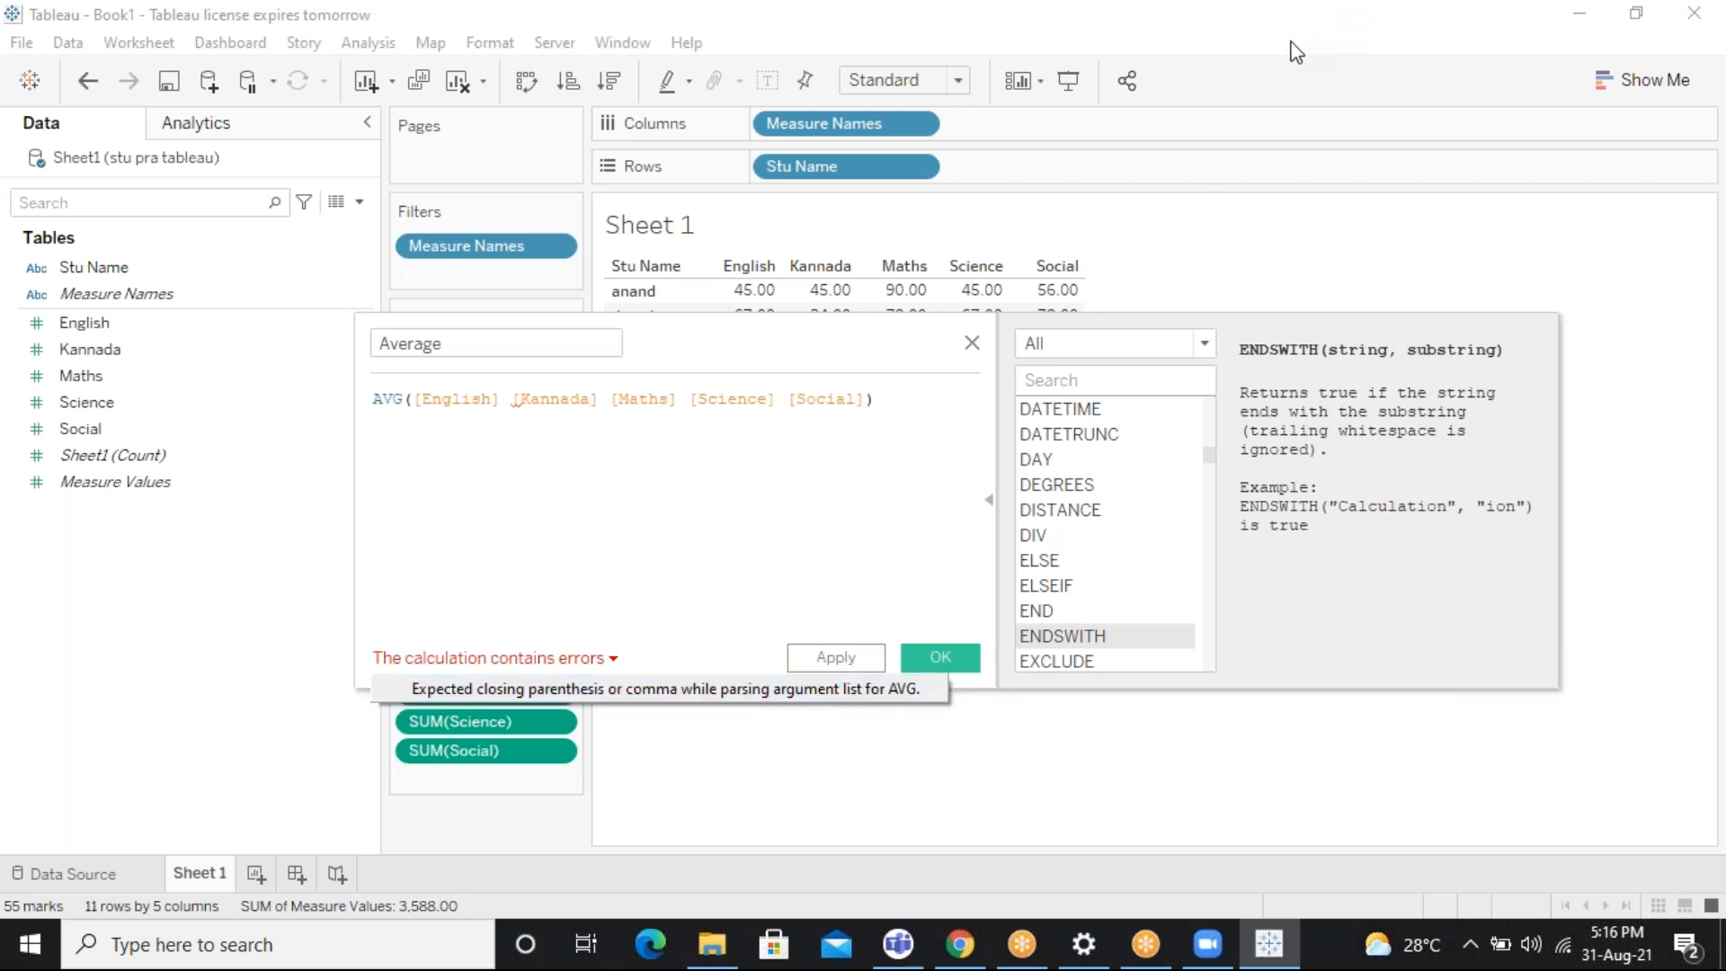
{"action": "left_click", "coordinate": [1111, 382]}
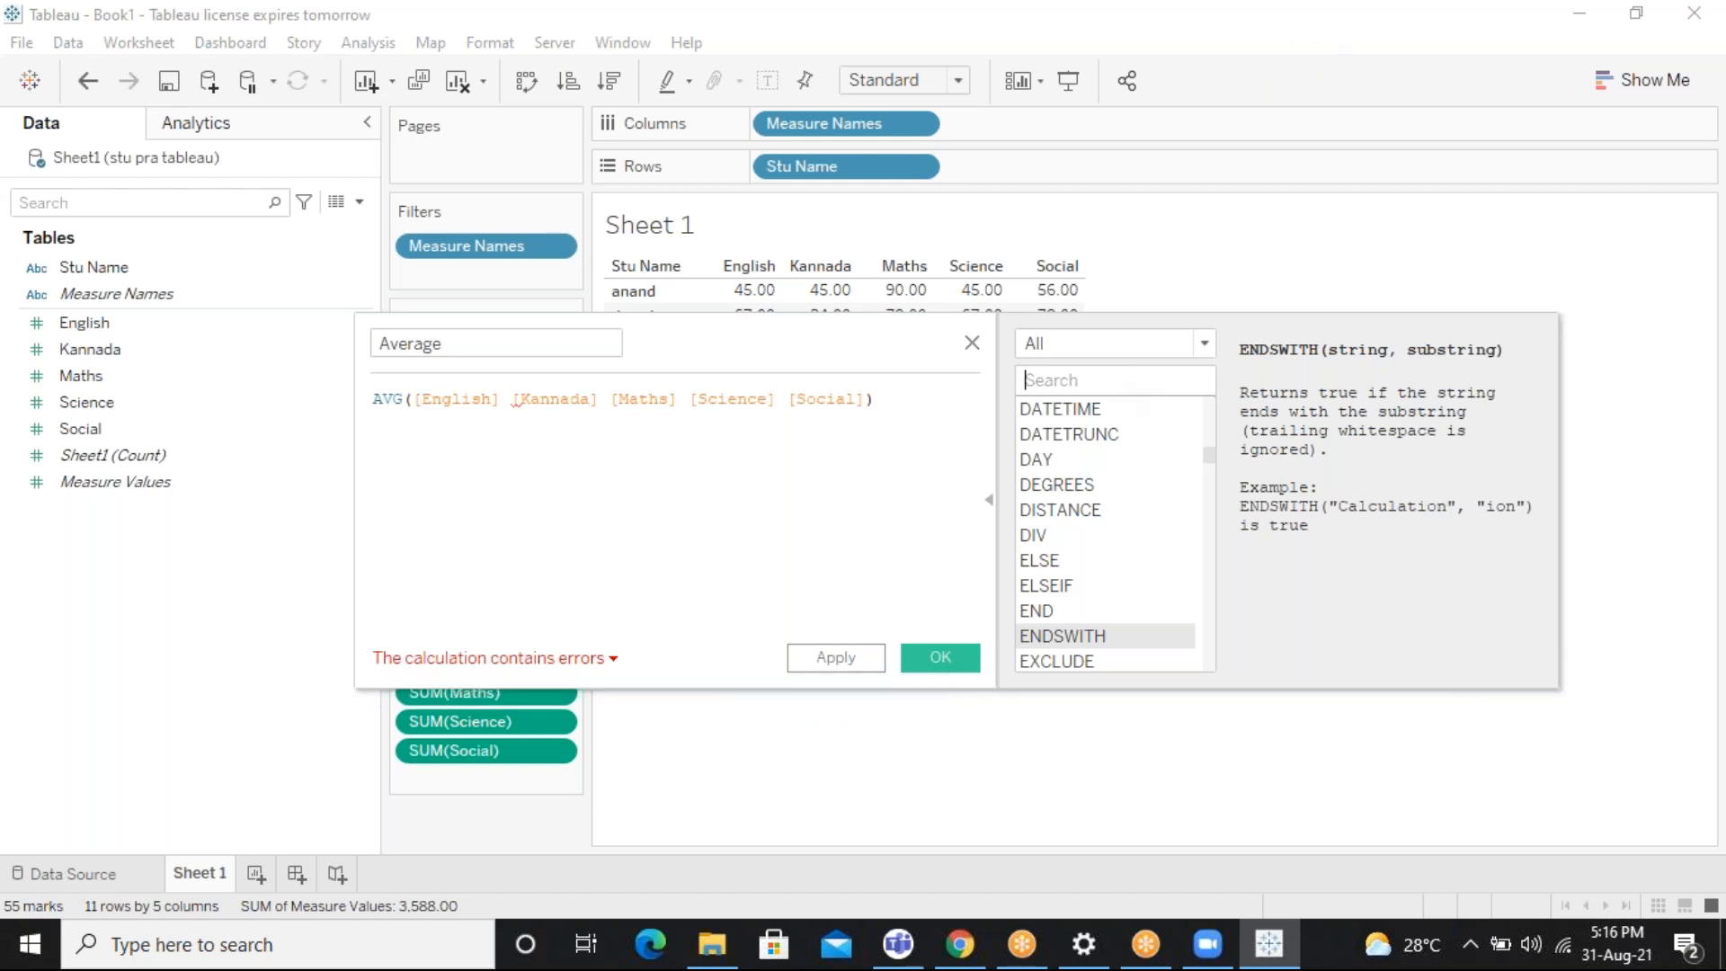
Look up the AVG function and join the five subject fields in the Average formula with plus signs
{"action": "type", "text": "av"}
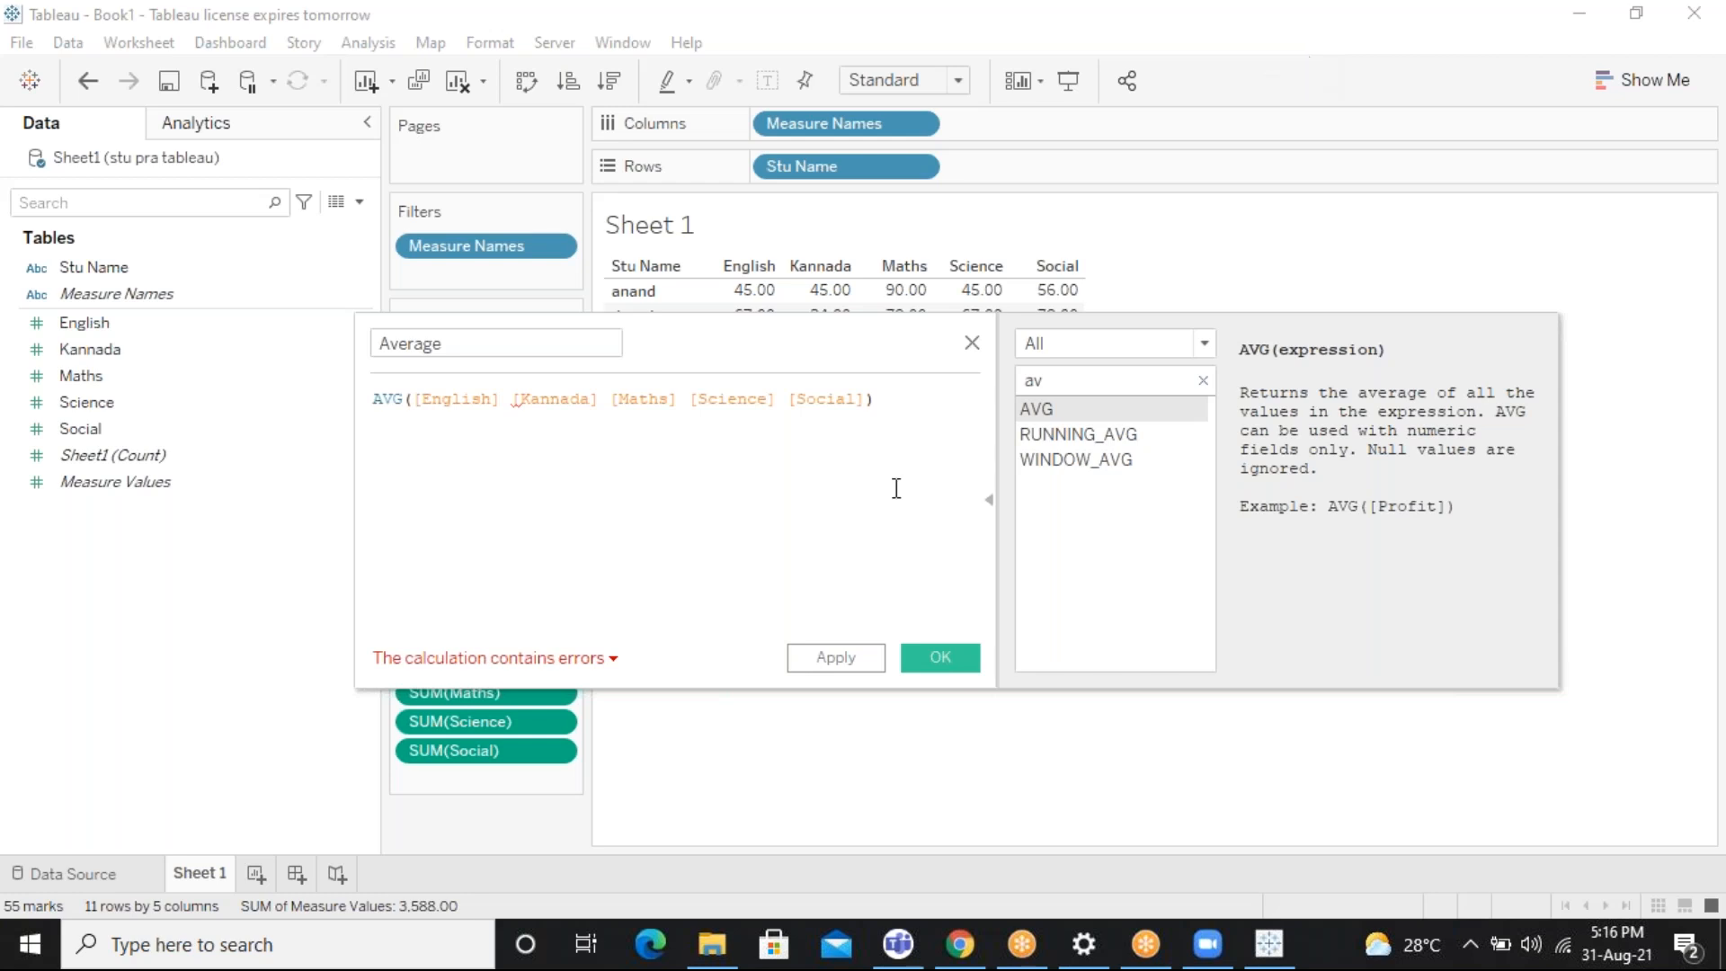
{"action": "left_click", "coordinate": [561, 666]}
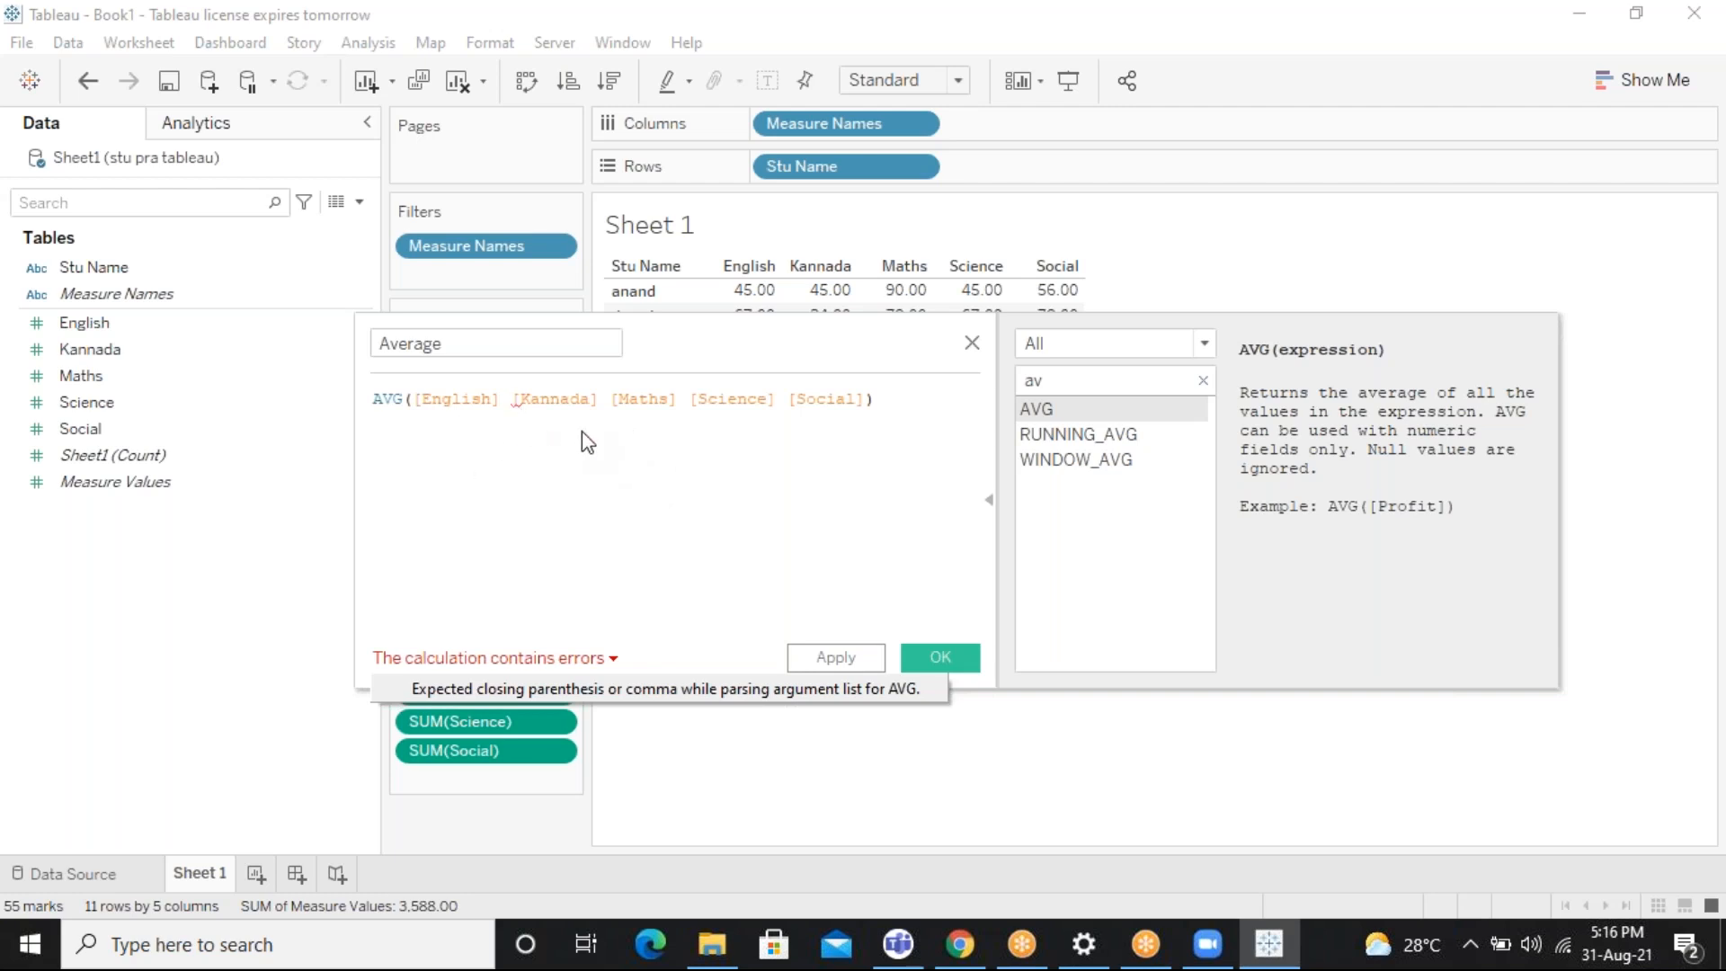
{"action": "left_click", "coordinate": [515, 399]}
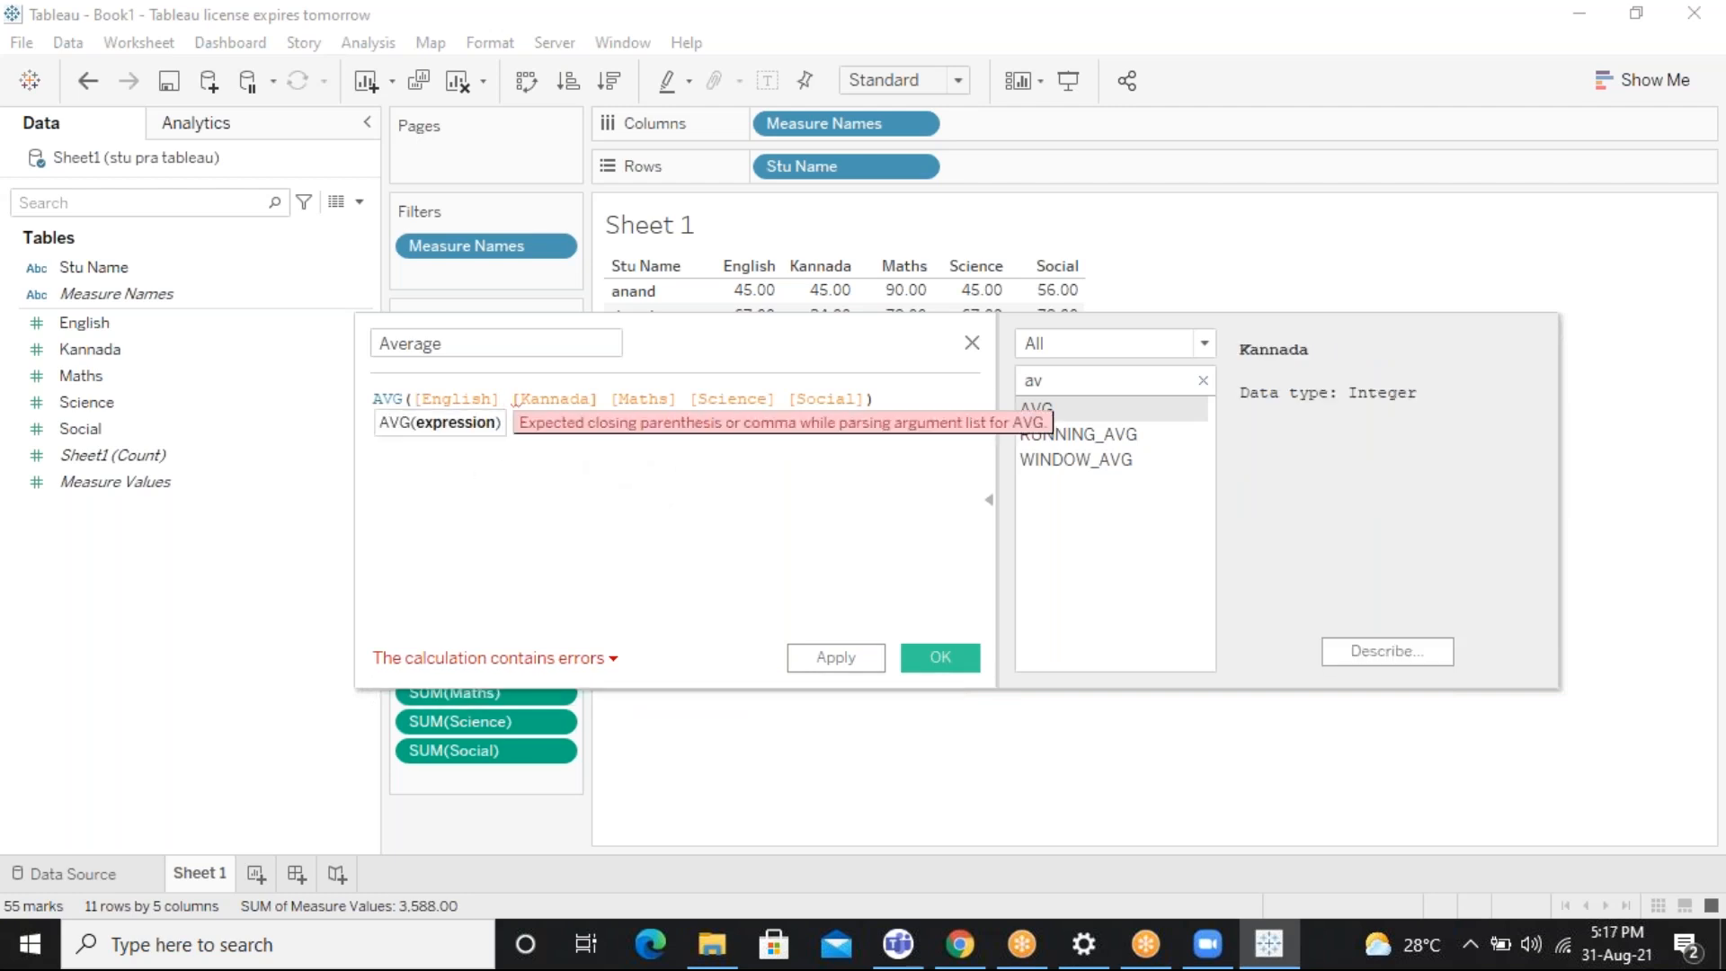
{"action": "key", "text": "BackSpace"}
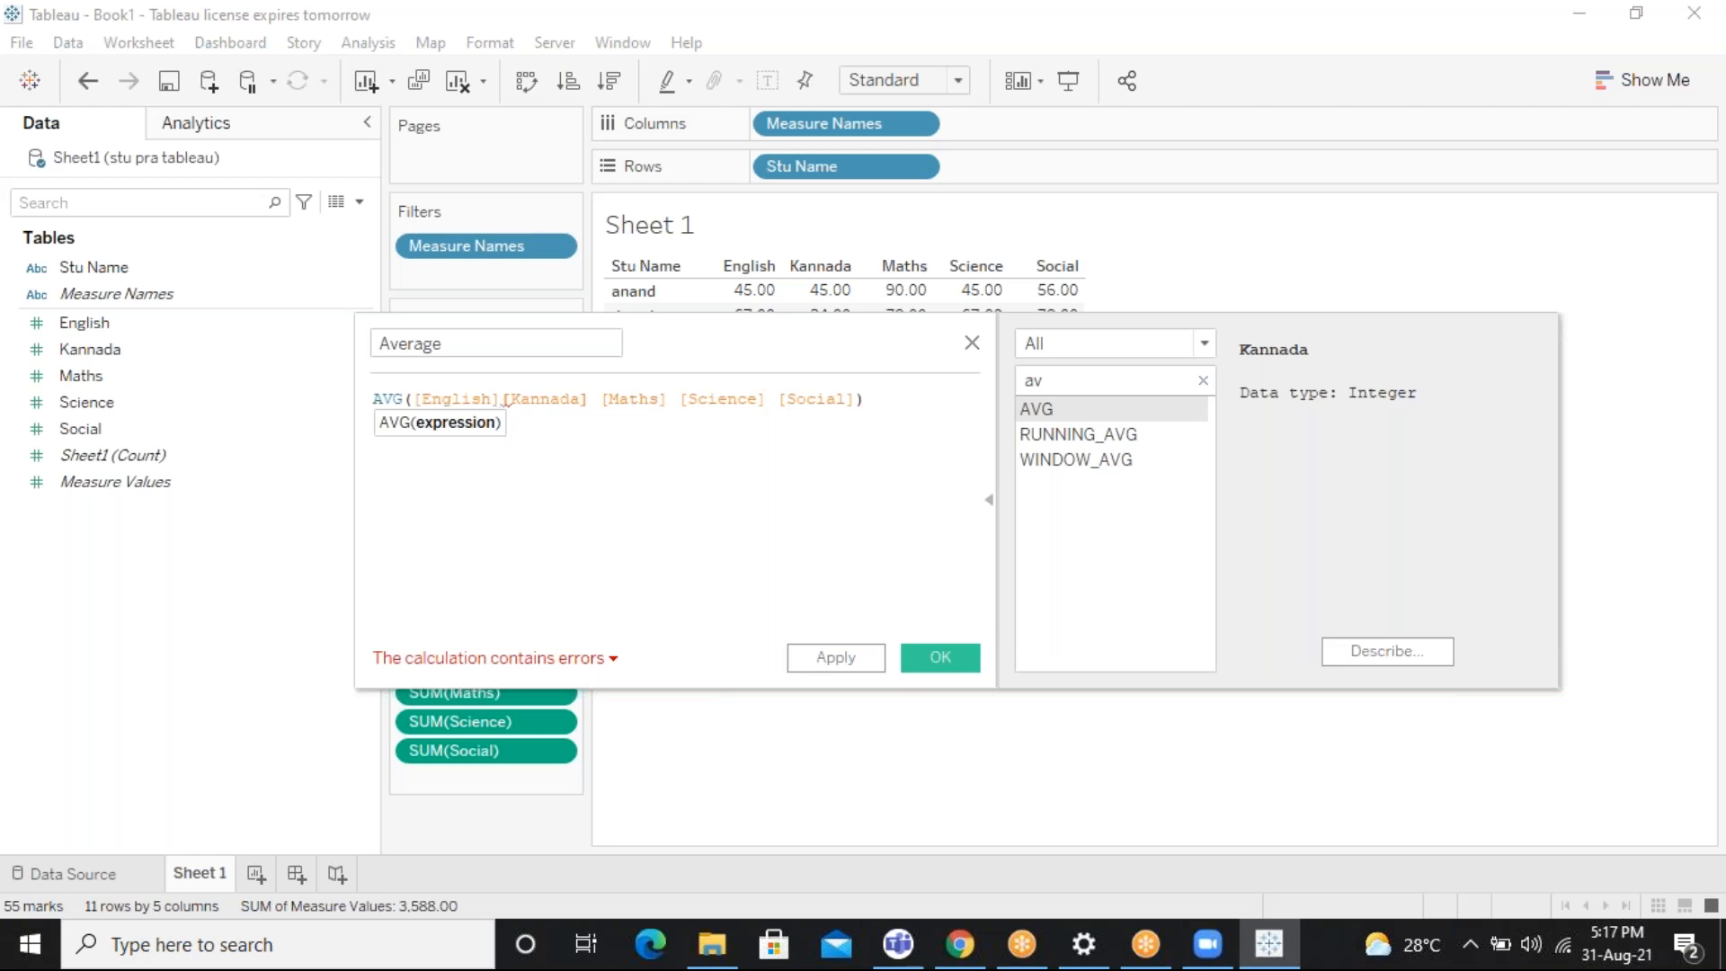
{"action": "type", "text": "+"}
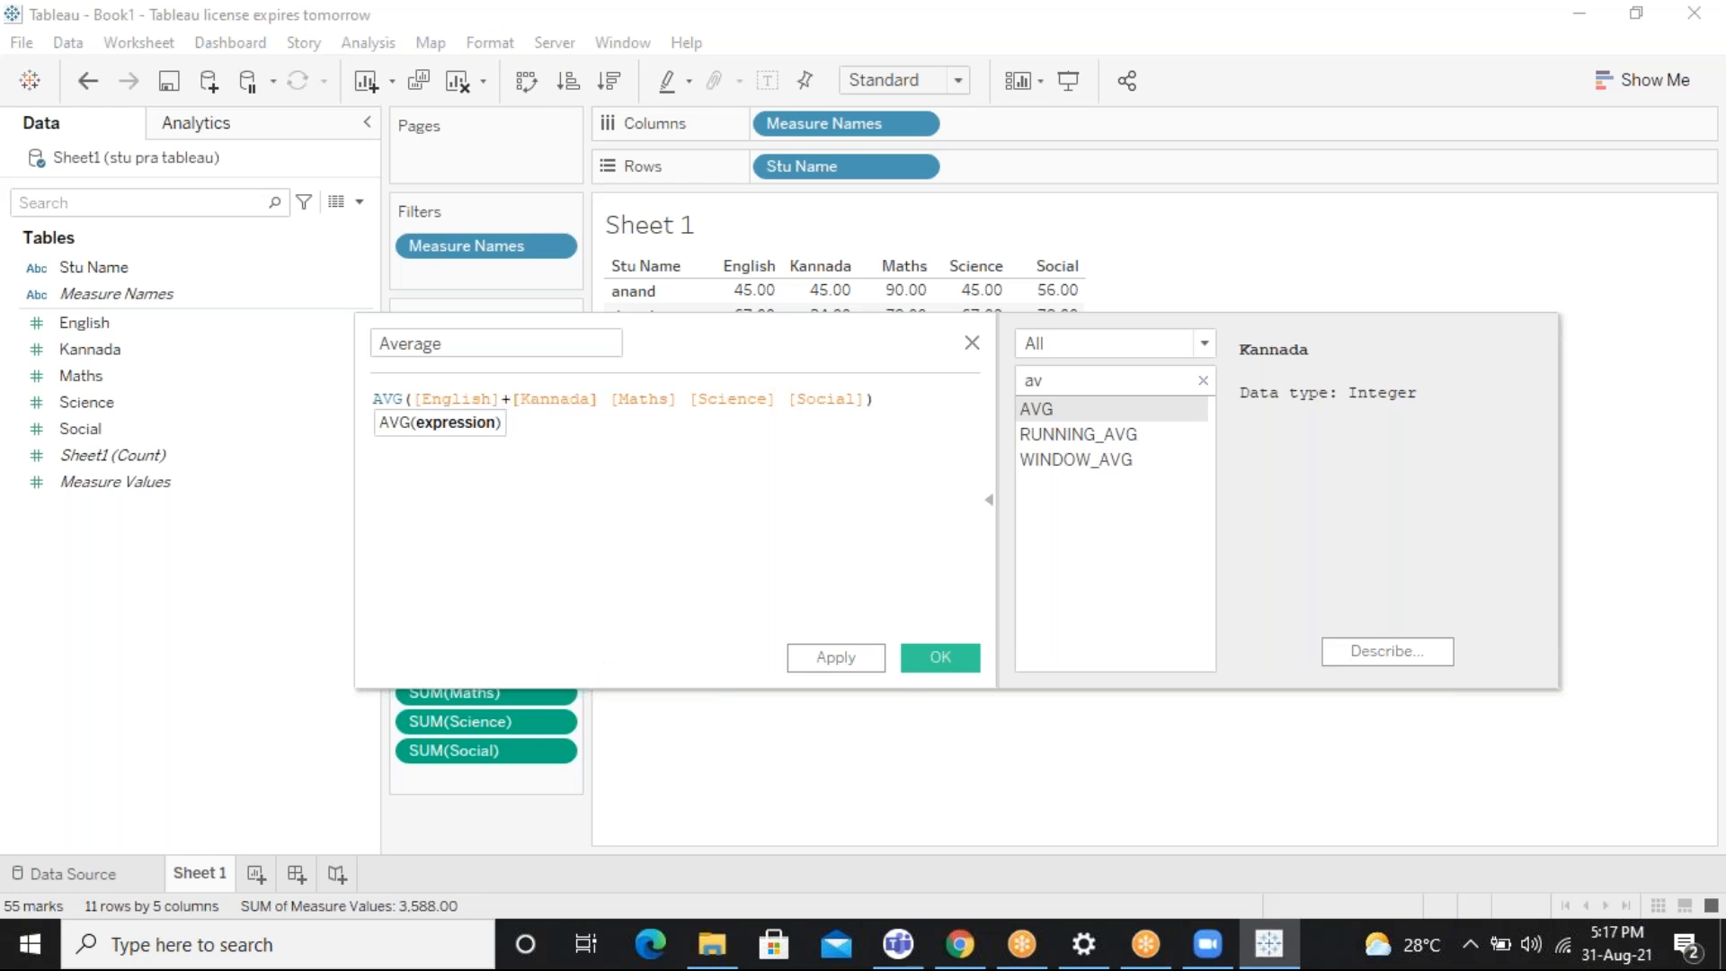
{"action": "left_click", "coordinate": [612, 402]}
{"action": "type", "text": "+"}
{"action": "left_click", "coordinate": [691, 397]}
{"action": "type", "text": "+"}
{"action": "left_click", "coordinate": [789, 400]}
{"action": "key", "text": "BackSpace"}
{"action": "type", "text": "+"}
{"action": "left_click", "coordinate": [909, 406]}
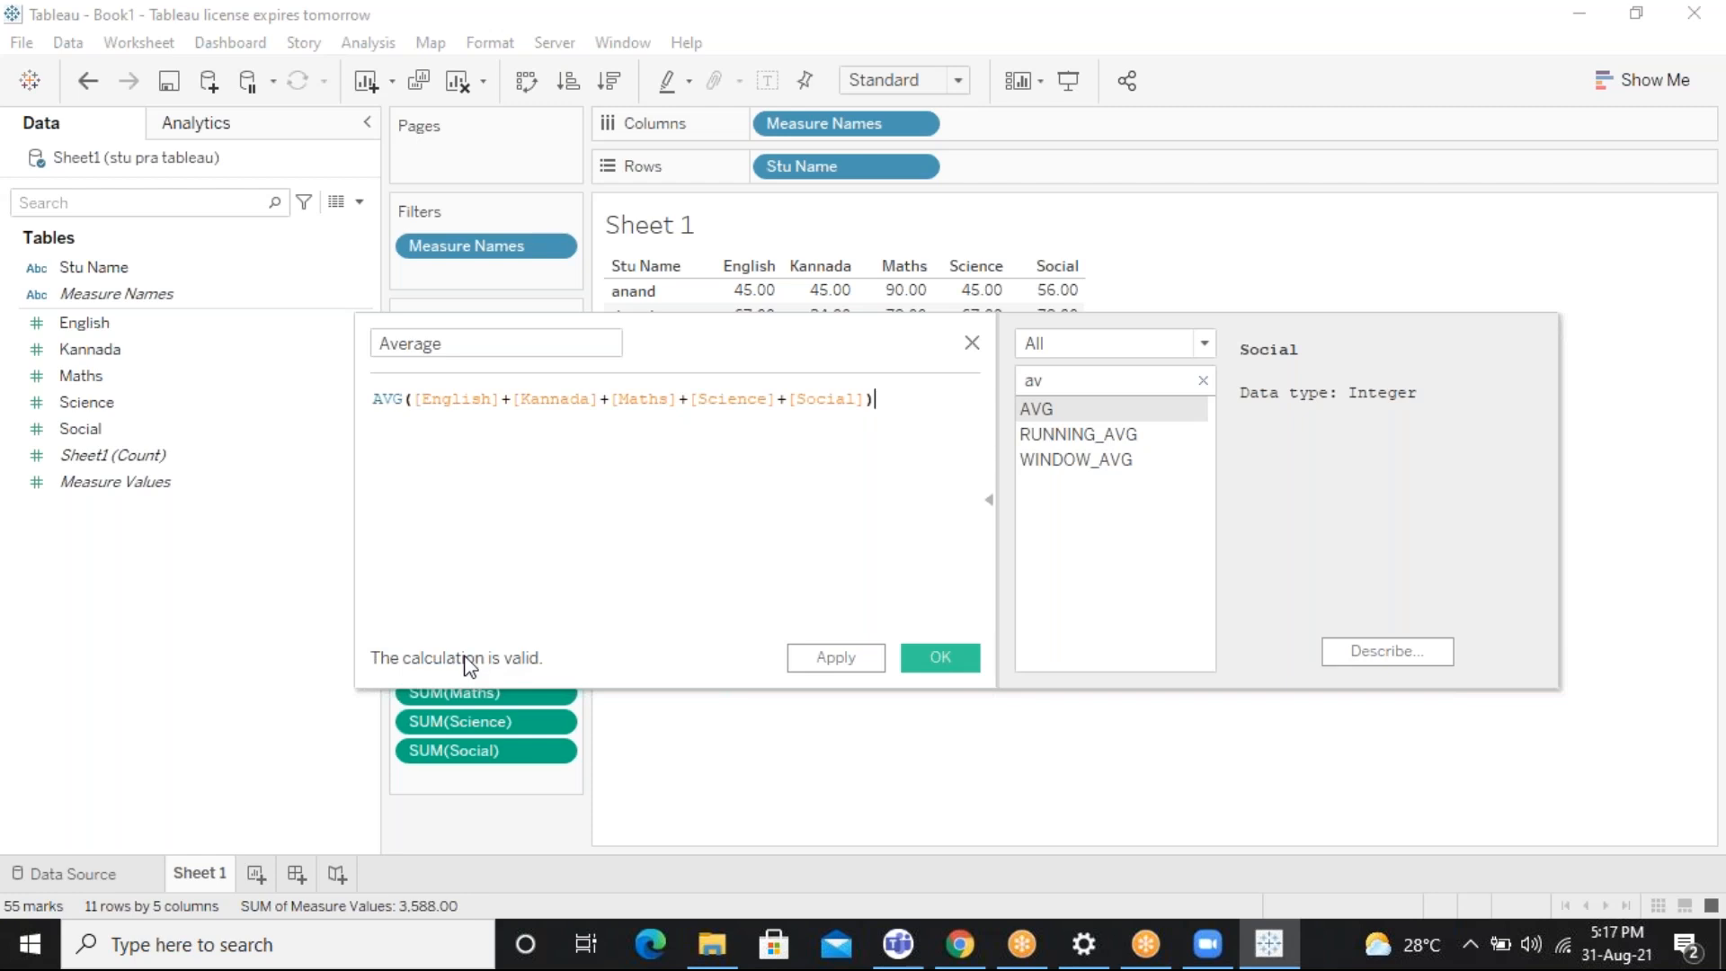
Delete the end of the Average formula and complete it again with [Social] and a closing parenthesis
{"action": "key", "text": "BackSpace"}
{"action": "key", "text": "BackSpace"}
{"action": "key", "text": "BackSpace"}
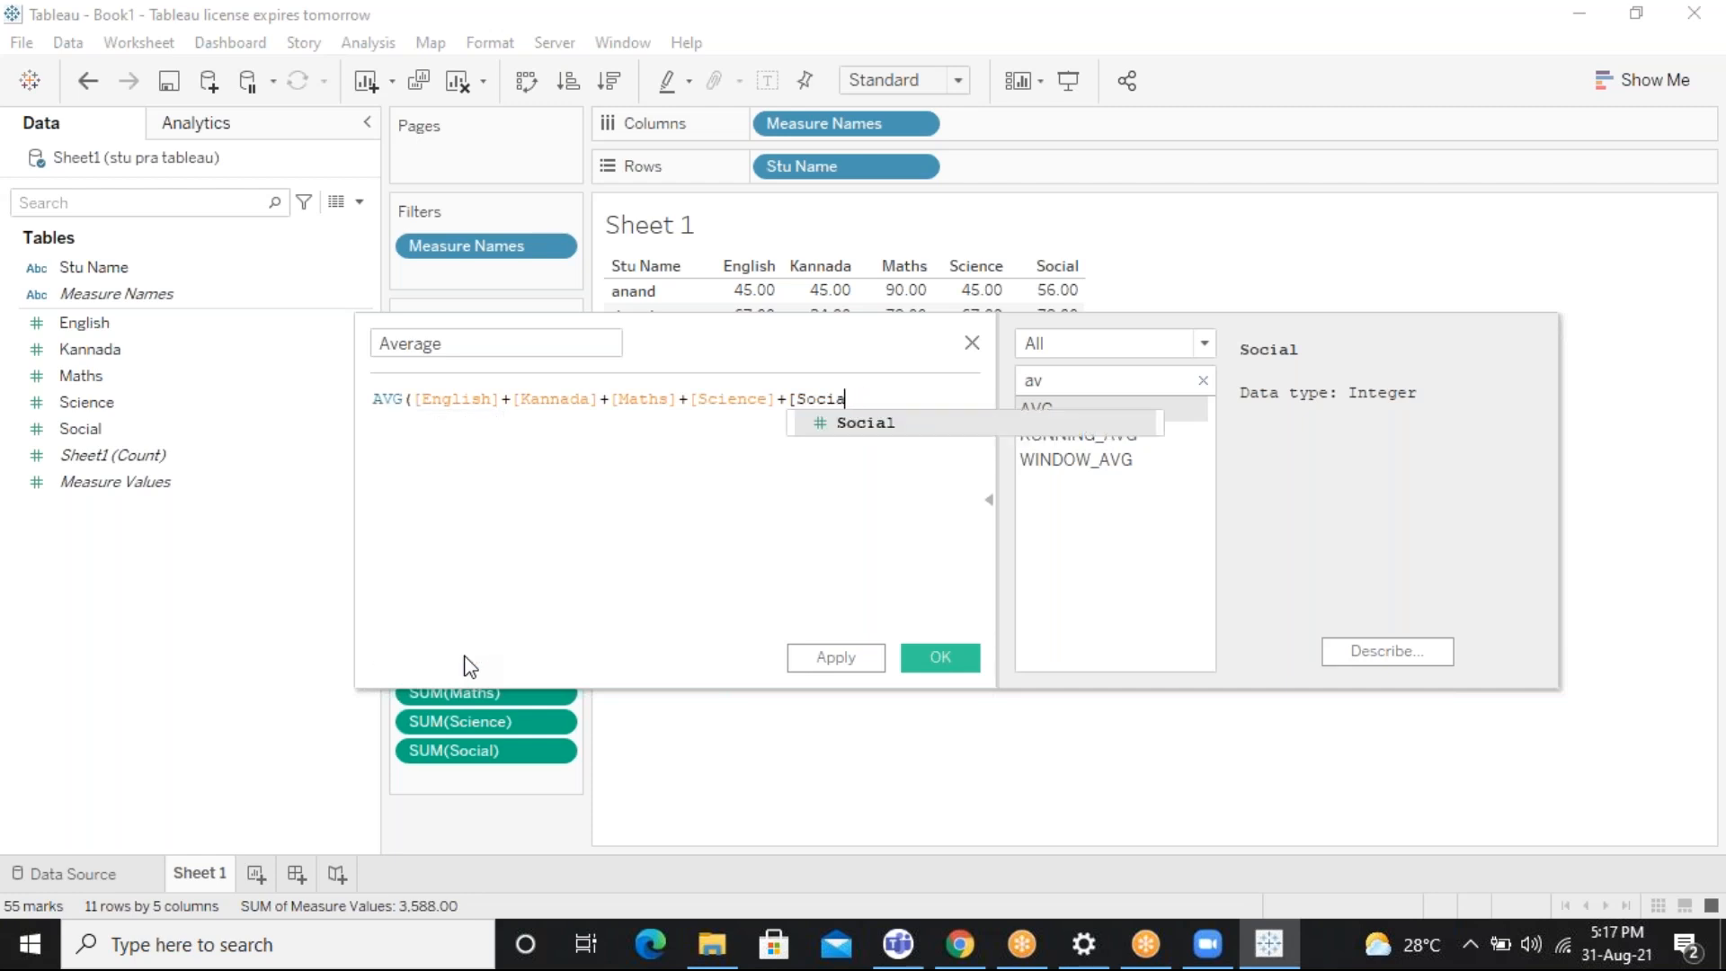
{"action": "key", "text": "Return"}
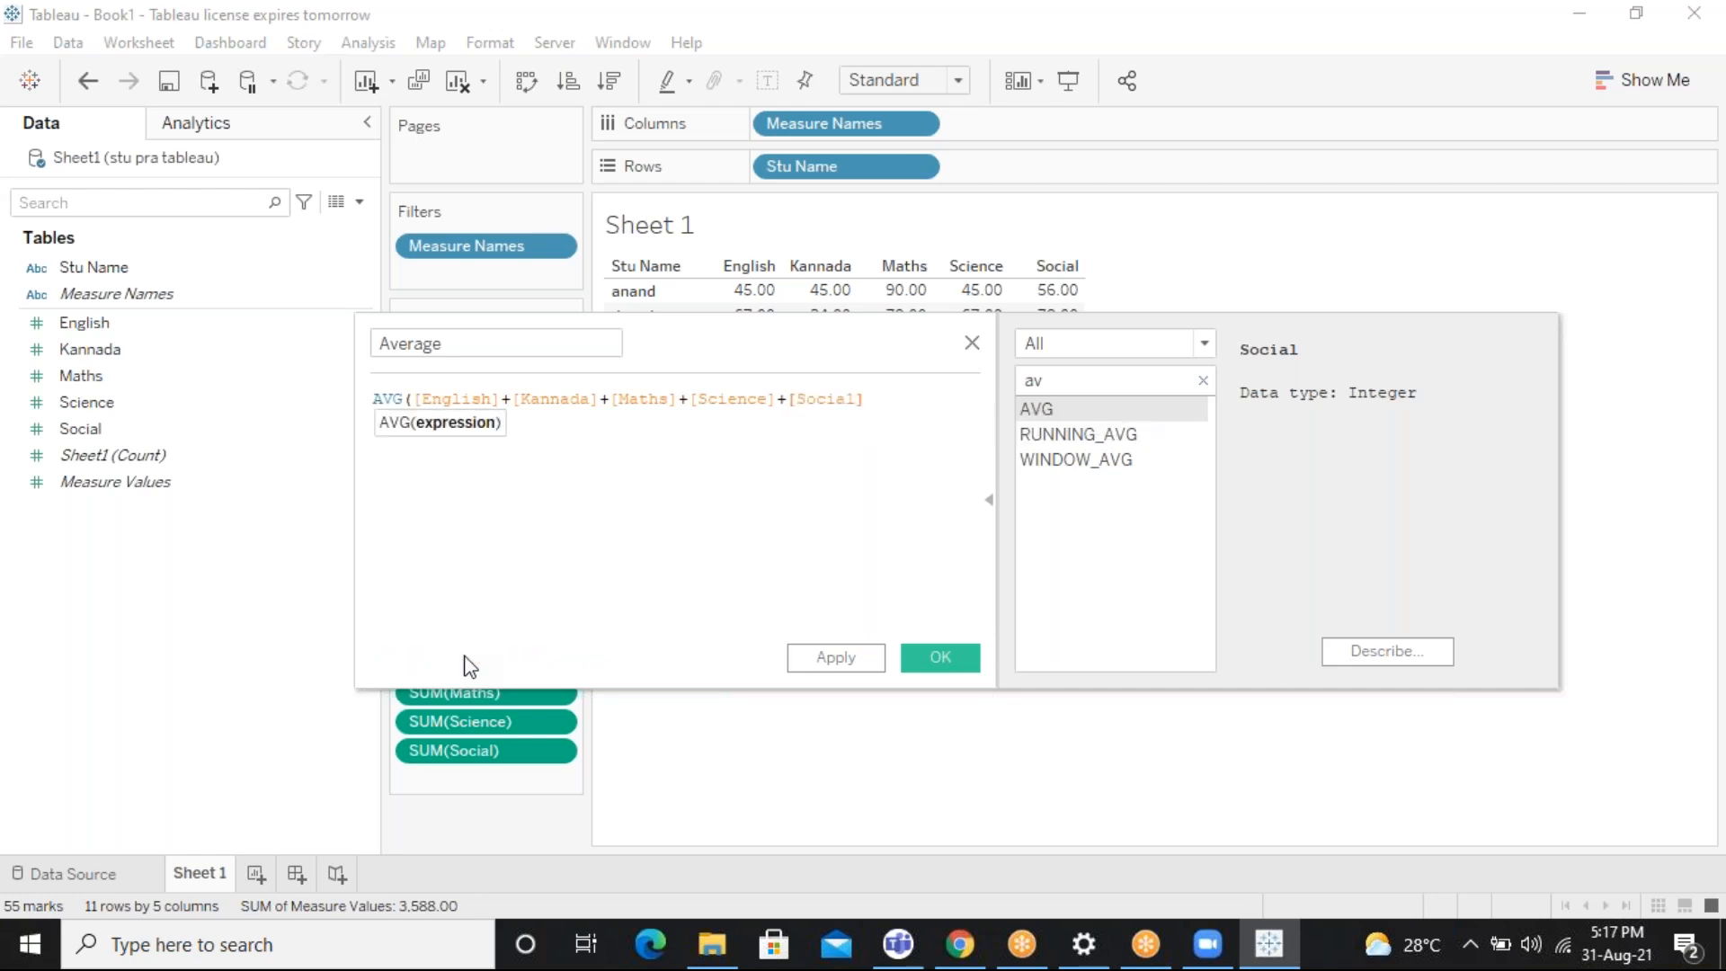
{"action": "type", "text": ")"}
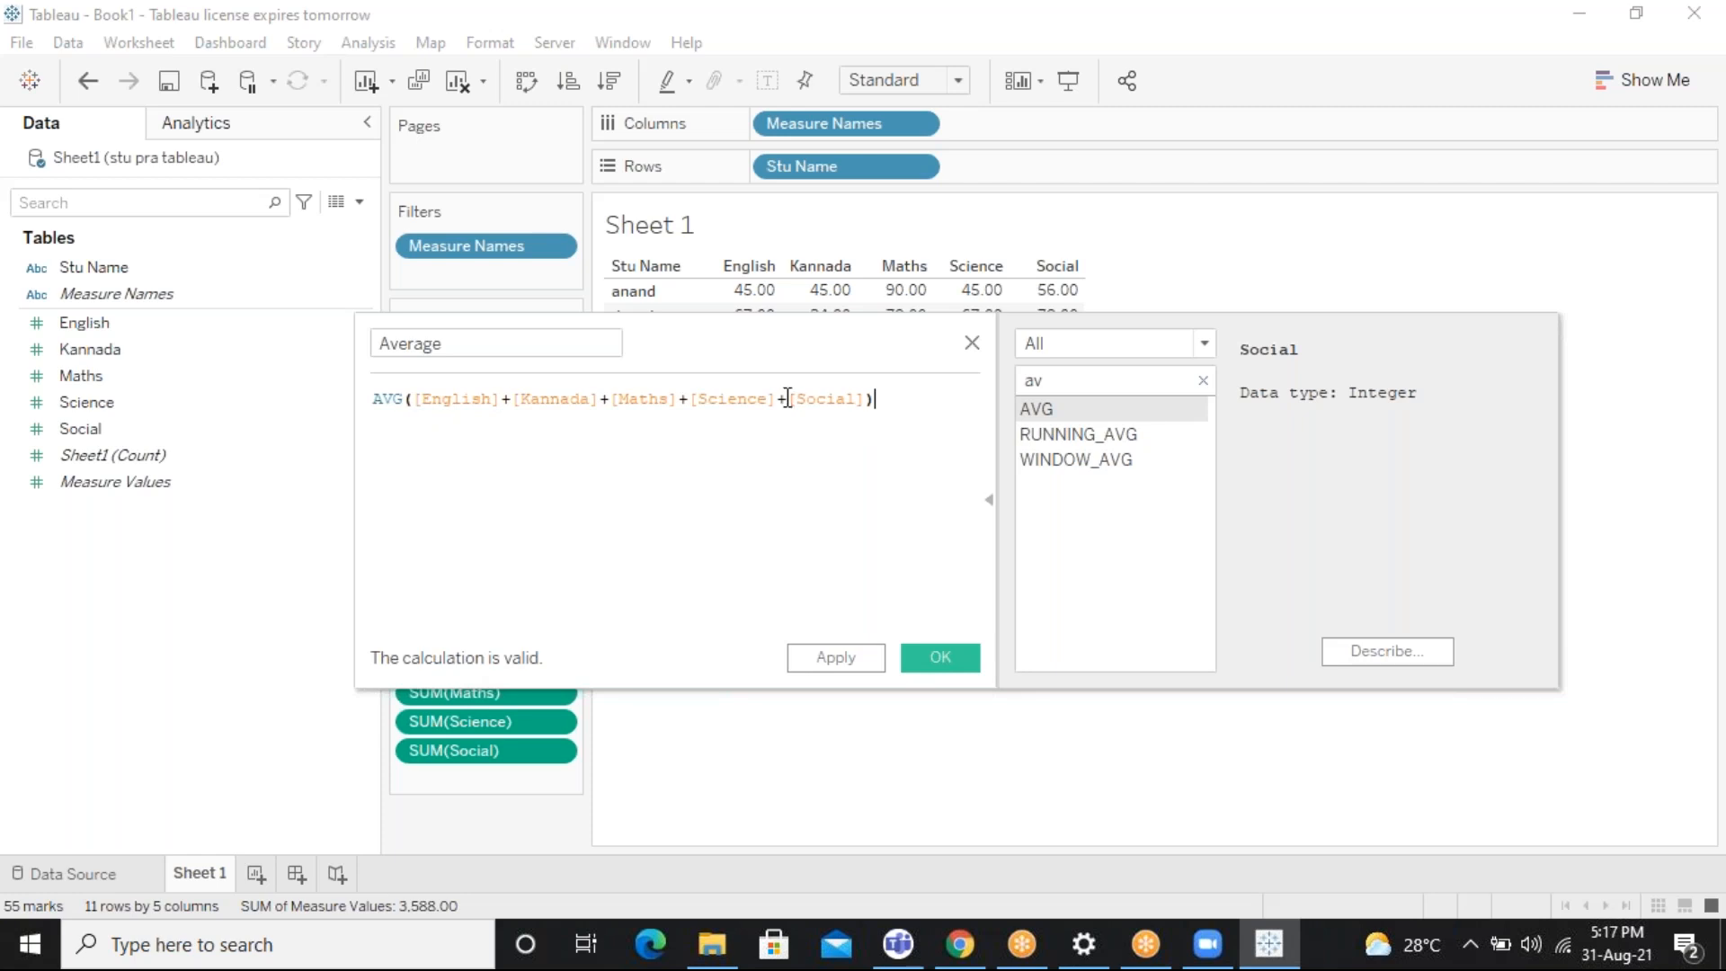
Remove the plus sign before [Social] to view the formula's error details, and restore the plus sign
{"action": "left_click", "coordinate": [787, 399]}
{"action": "key", "text": "BackSpace"}
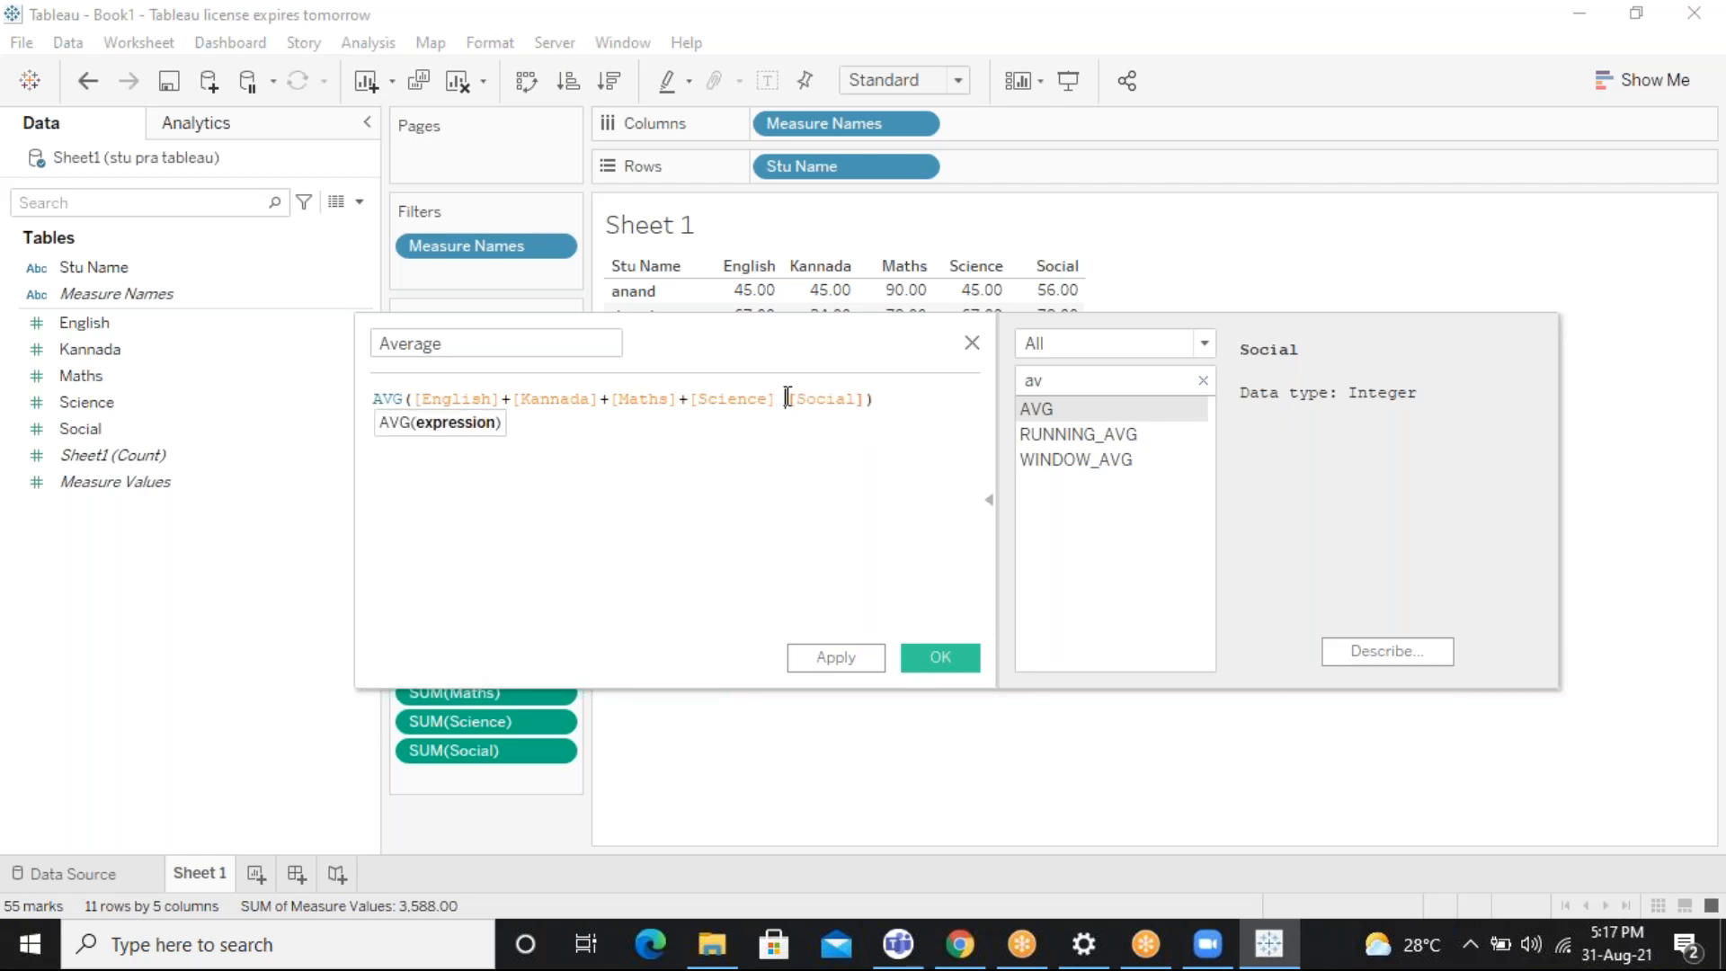
{"action": "left_click", "coordinate": [528, 564]}
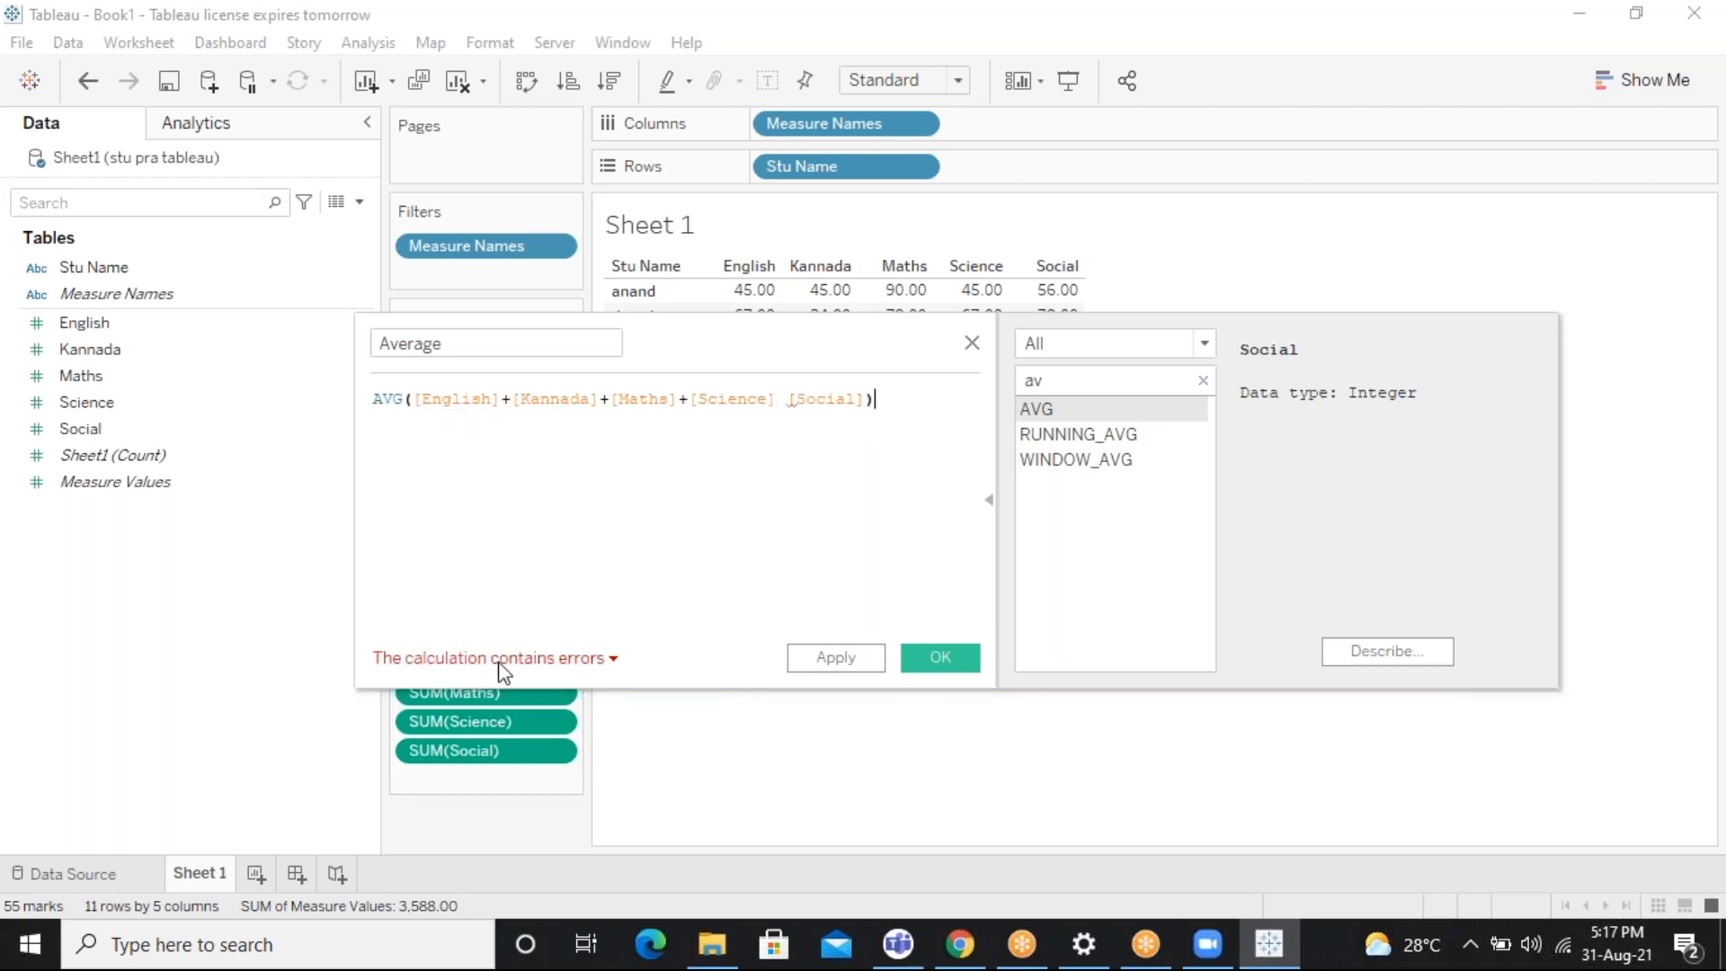
{"action": "left_click", "coordinate": [547, 667]}
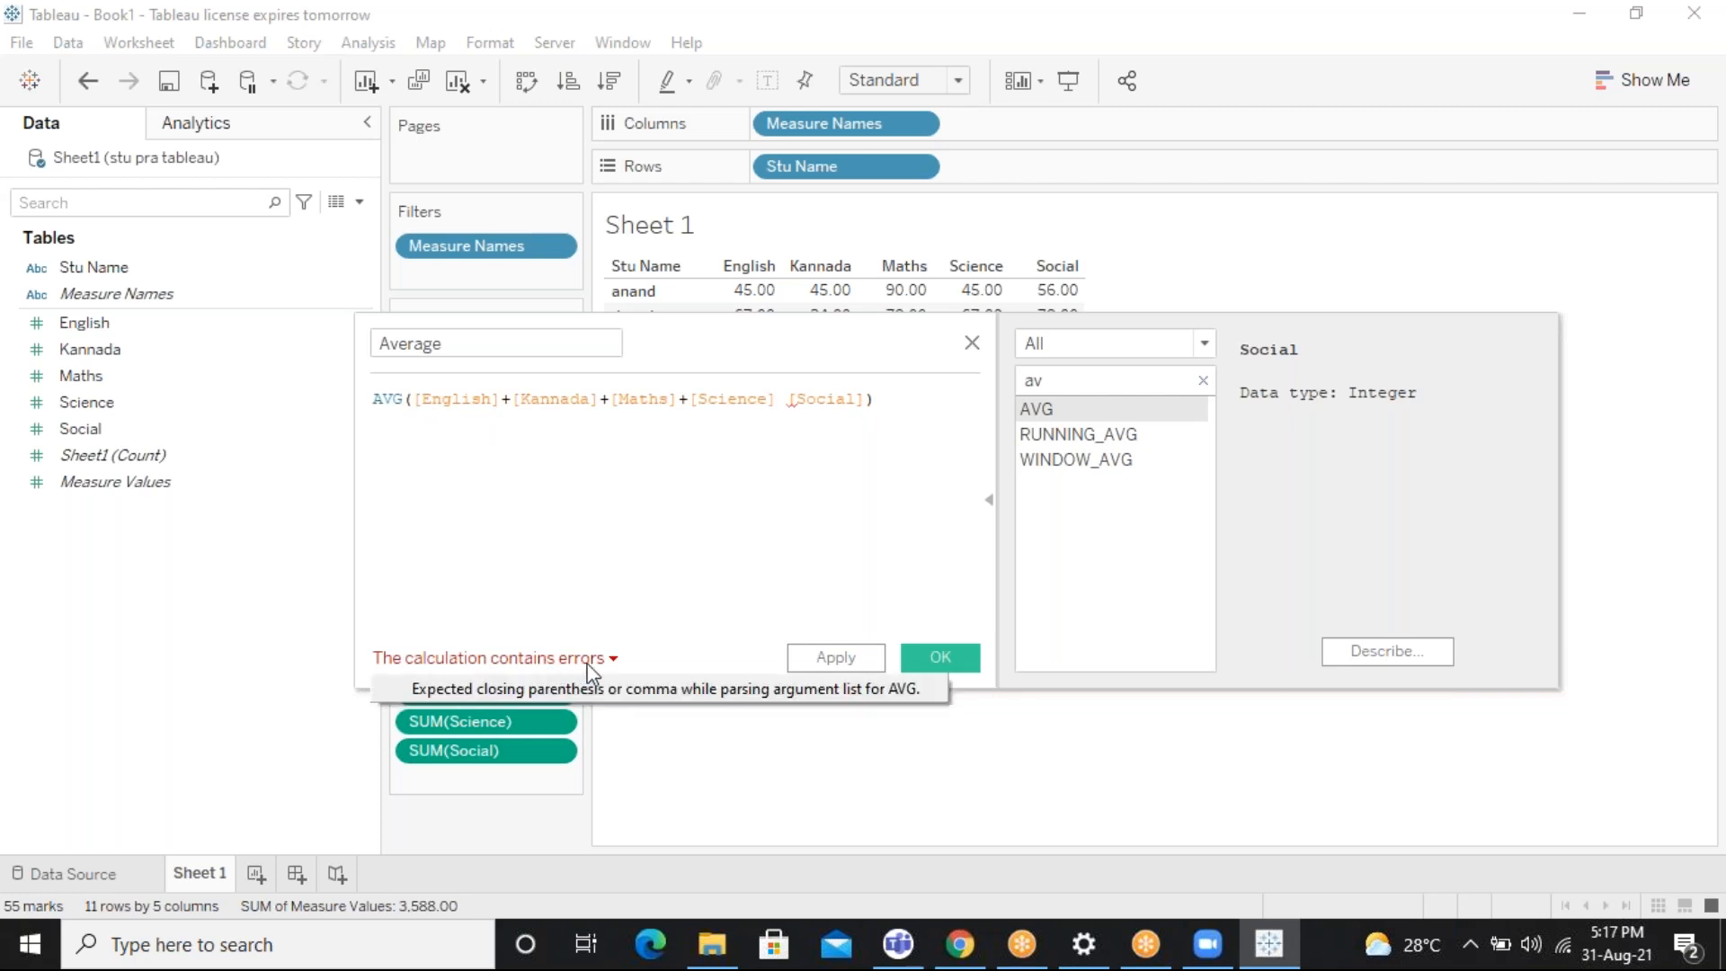
{"action": "left_click", "coordinate": [787, 409]}
{"action": "type", "text": "+"}
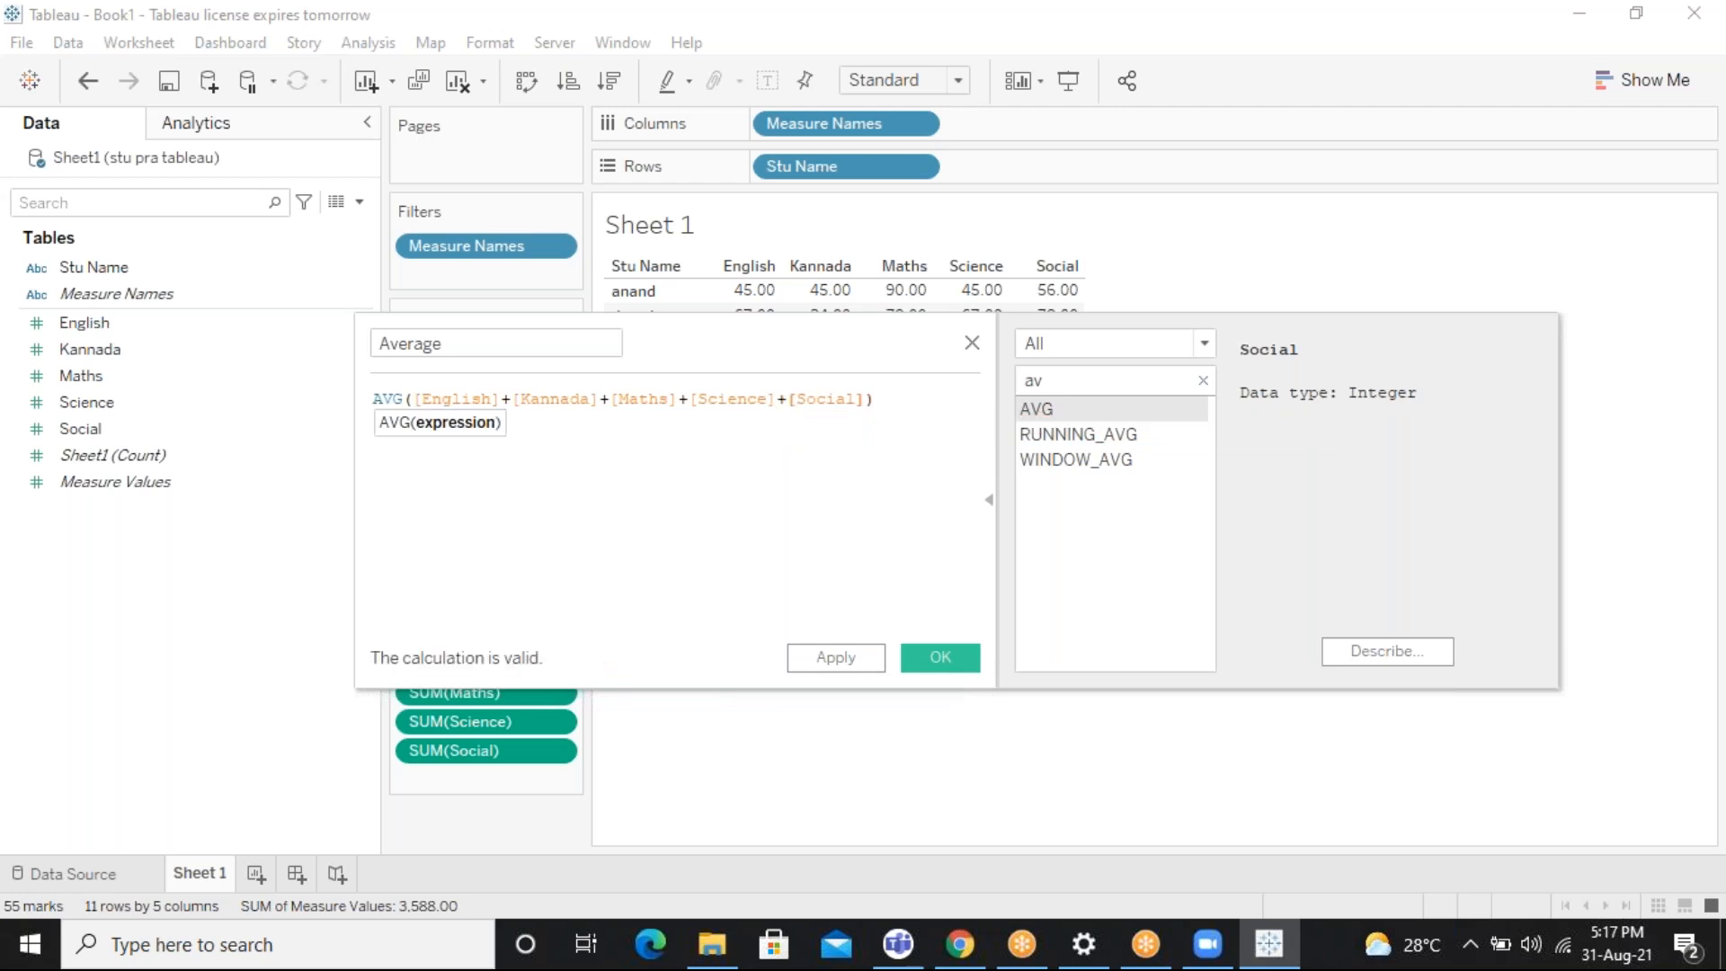
Save the Average calculated field and add it to the student marks table as the last column, after Social
{"action": "left_click", "coordinate": [852, 659]}
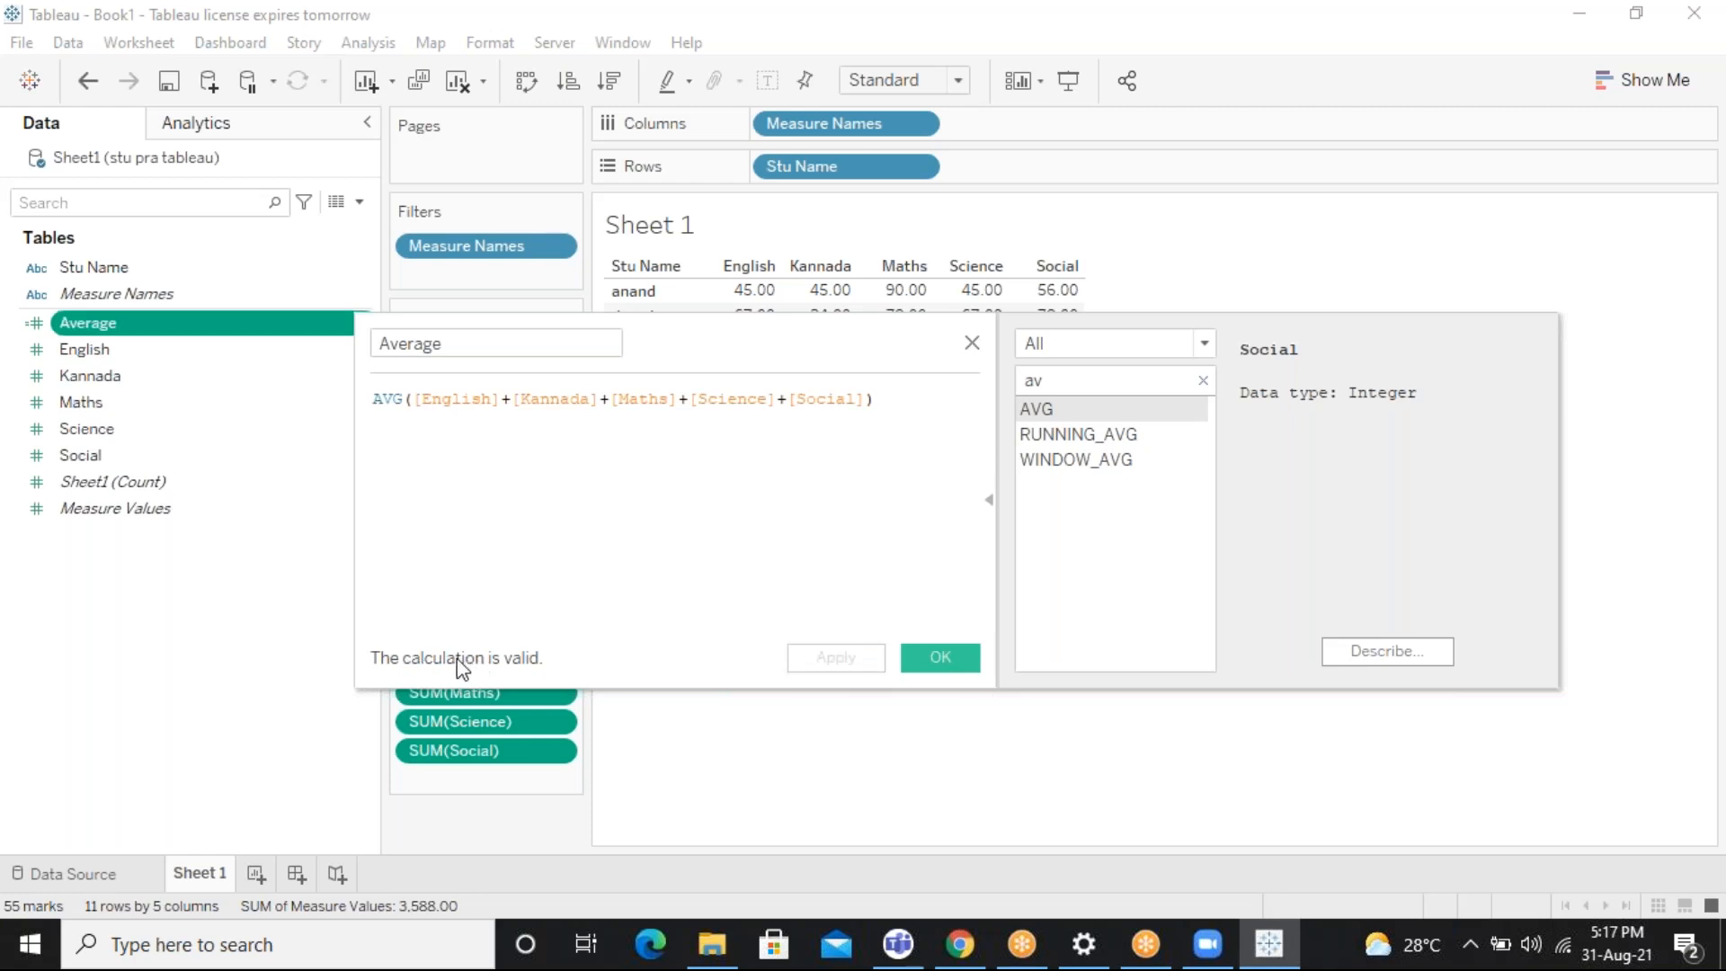
{"action": "left_click", "coordinate": [940, 657]}
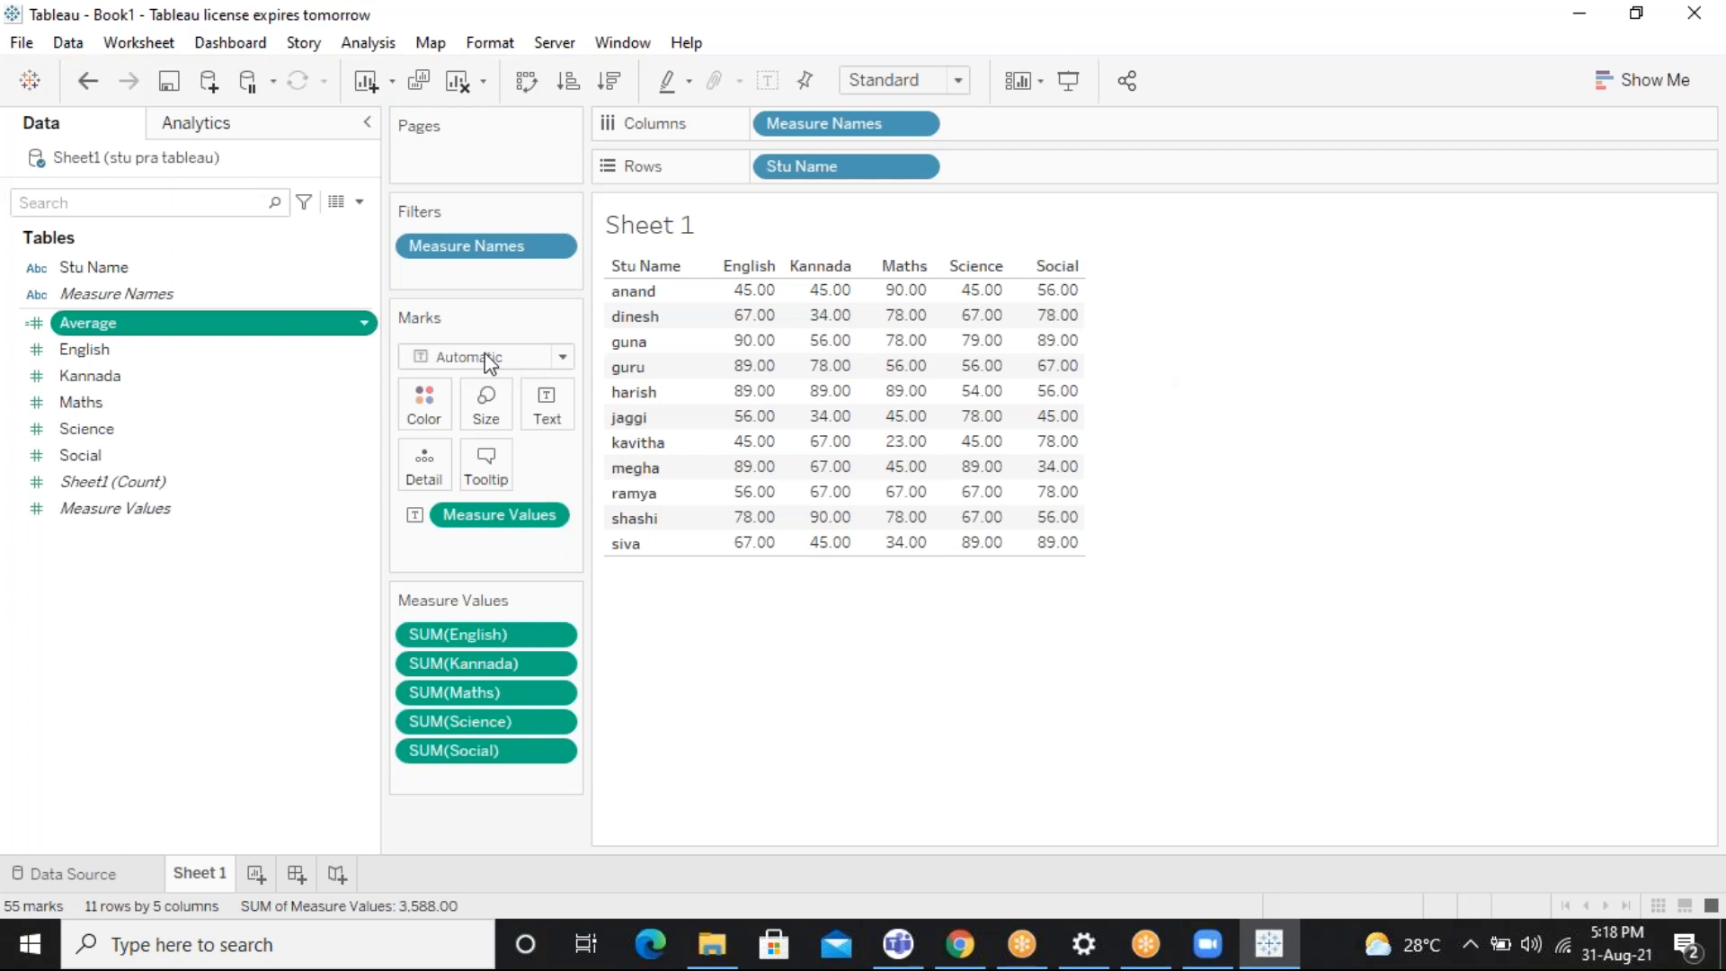
{"action": "double_click", "coordinate": [93, 322]}
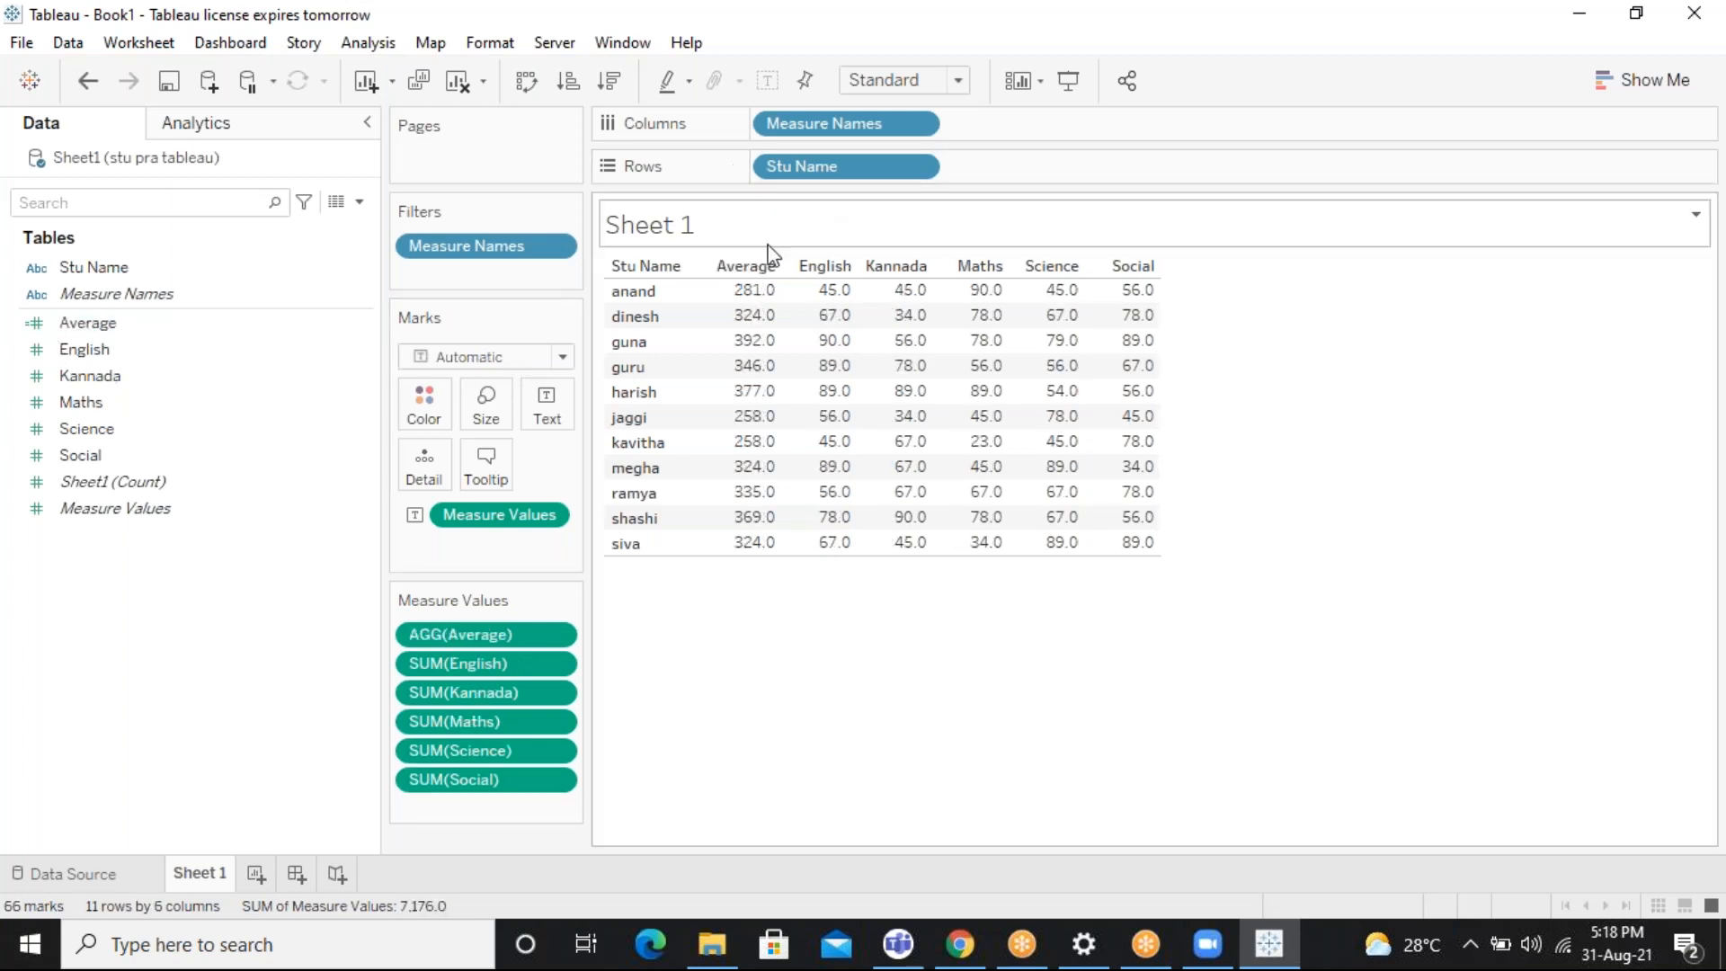
{"action": "left_click_drag", "start_coordinate": [453, 634], "coordinate": [463, 791]}
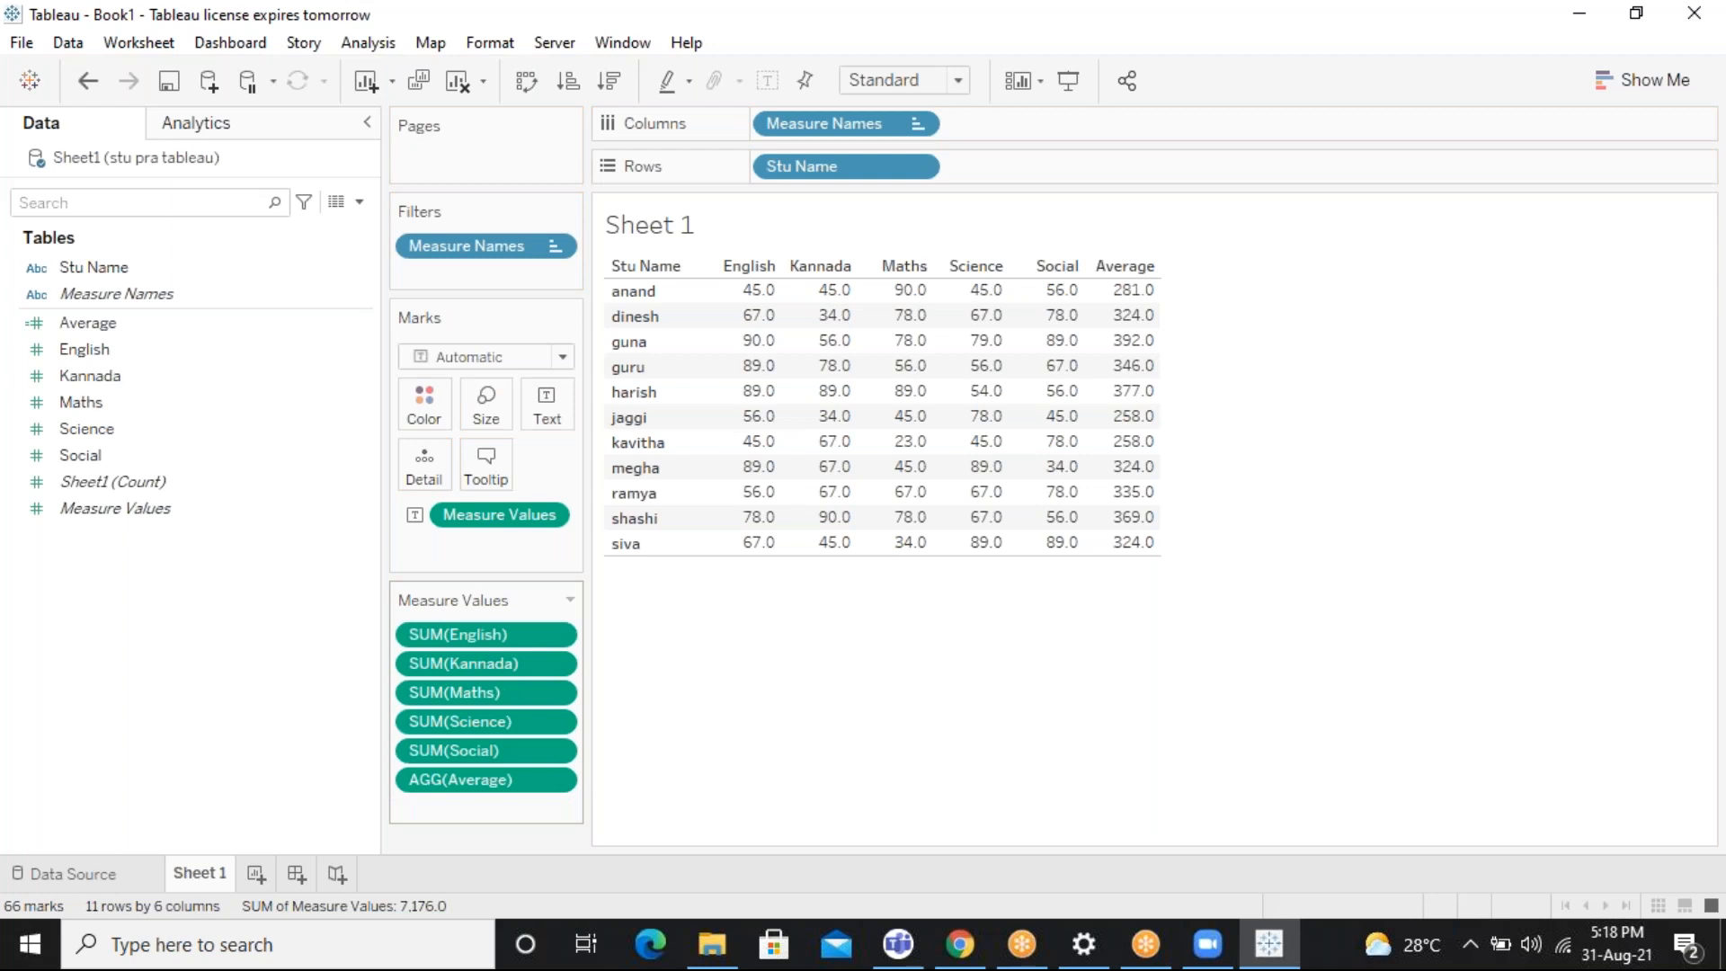
{"action": "right_click", "coordinate": [131, 568]}
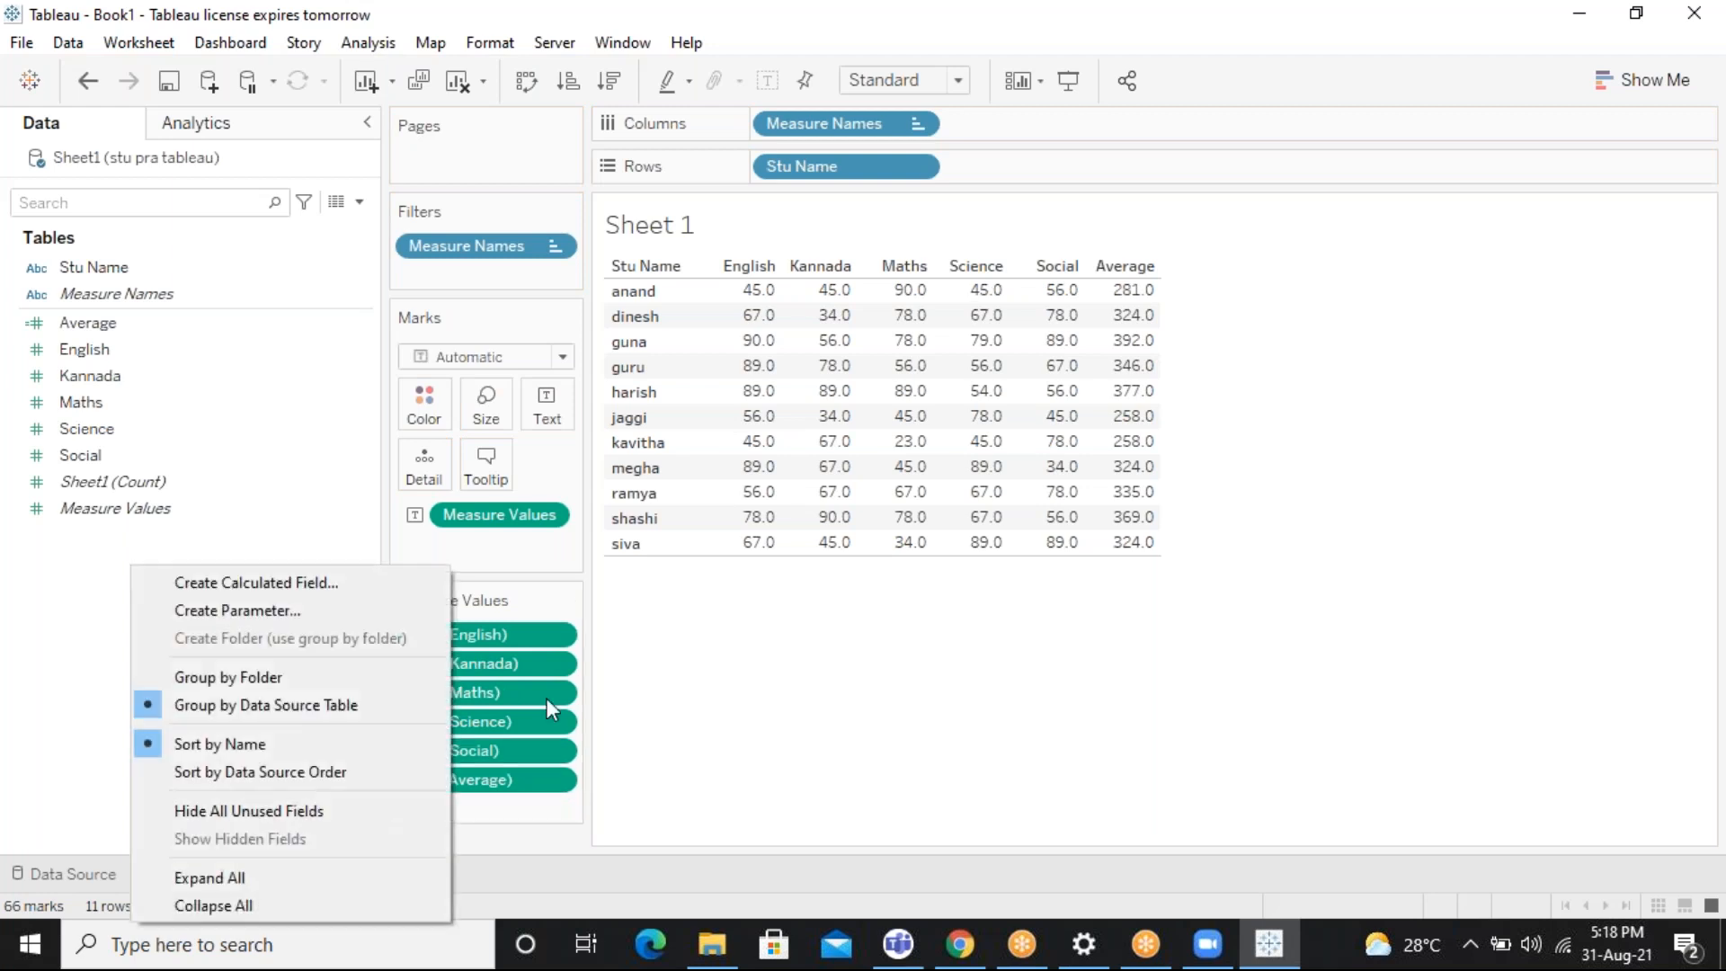
{"action": "left_click", "coordinate": [563, 778]}
{"action": "left_click", "coordinate": [557, 780]}
{"action": "left_click", "coordinate": [558, 780]}
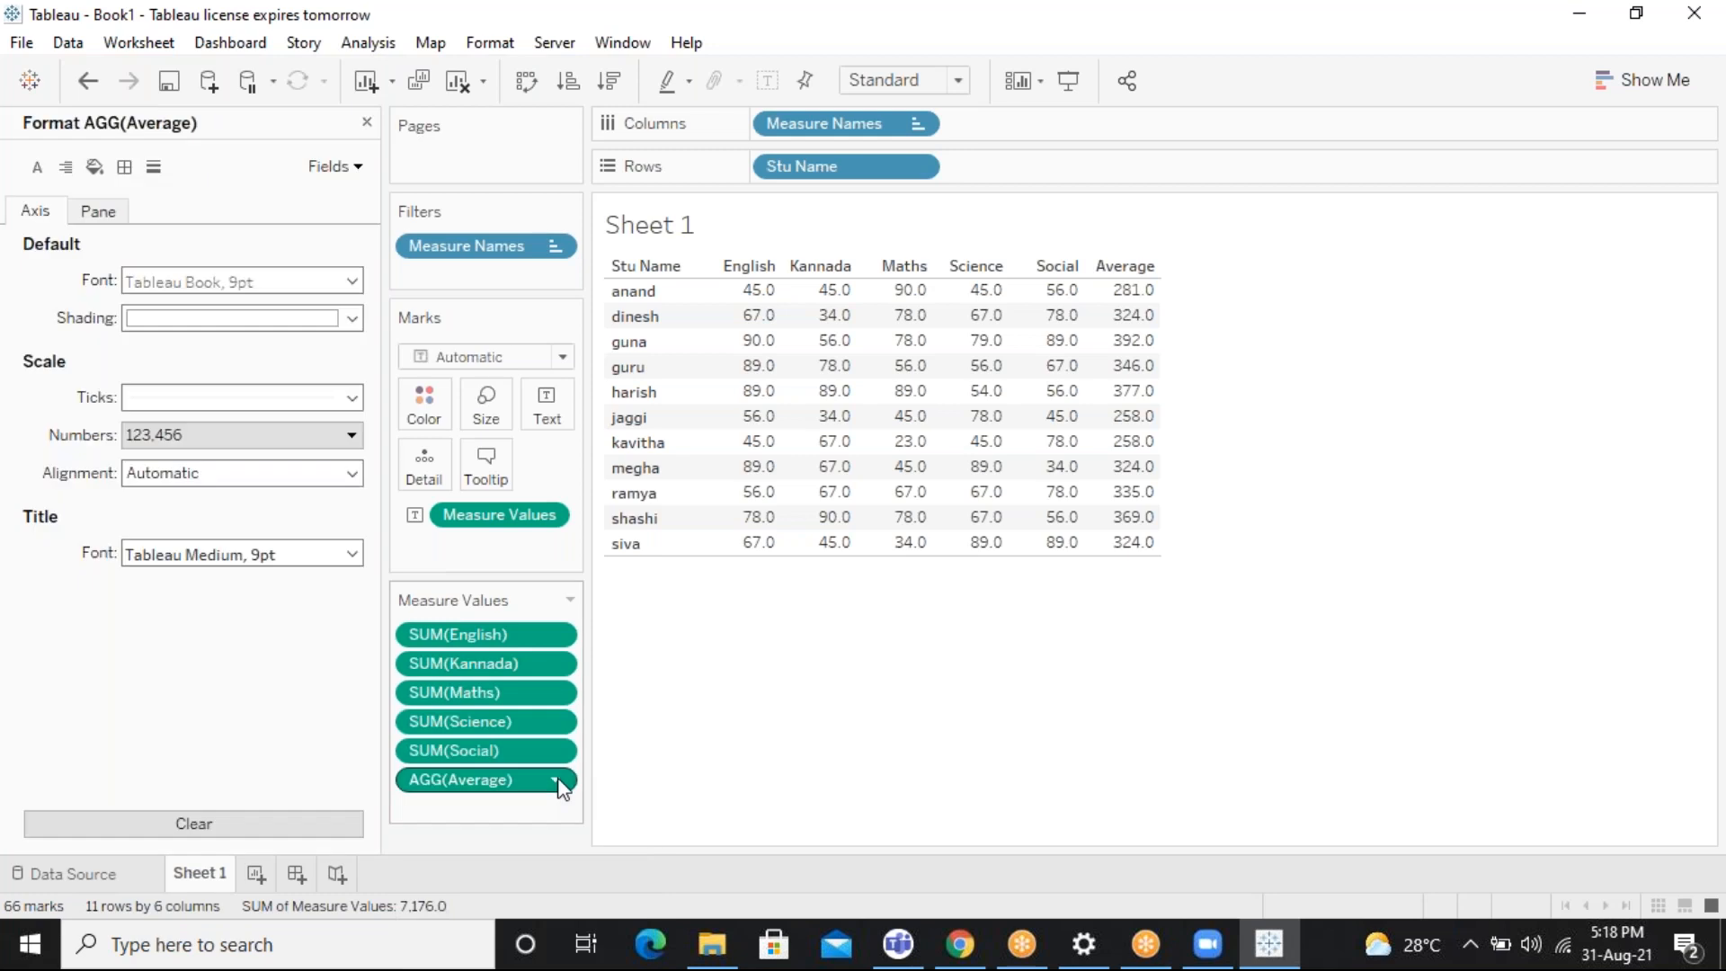
{"action": "left_click", "coordinate": [367, 126]}
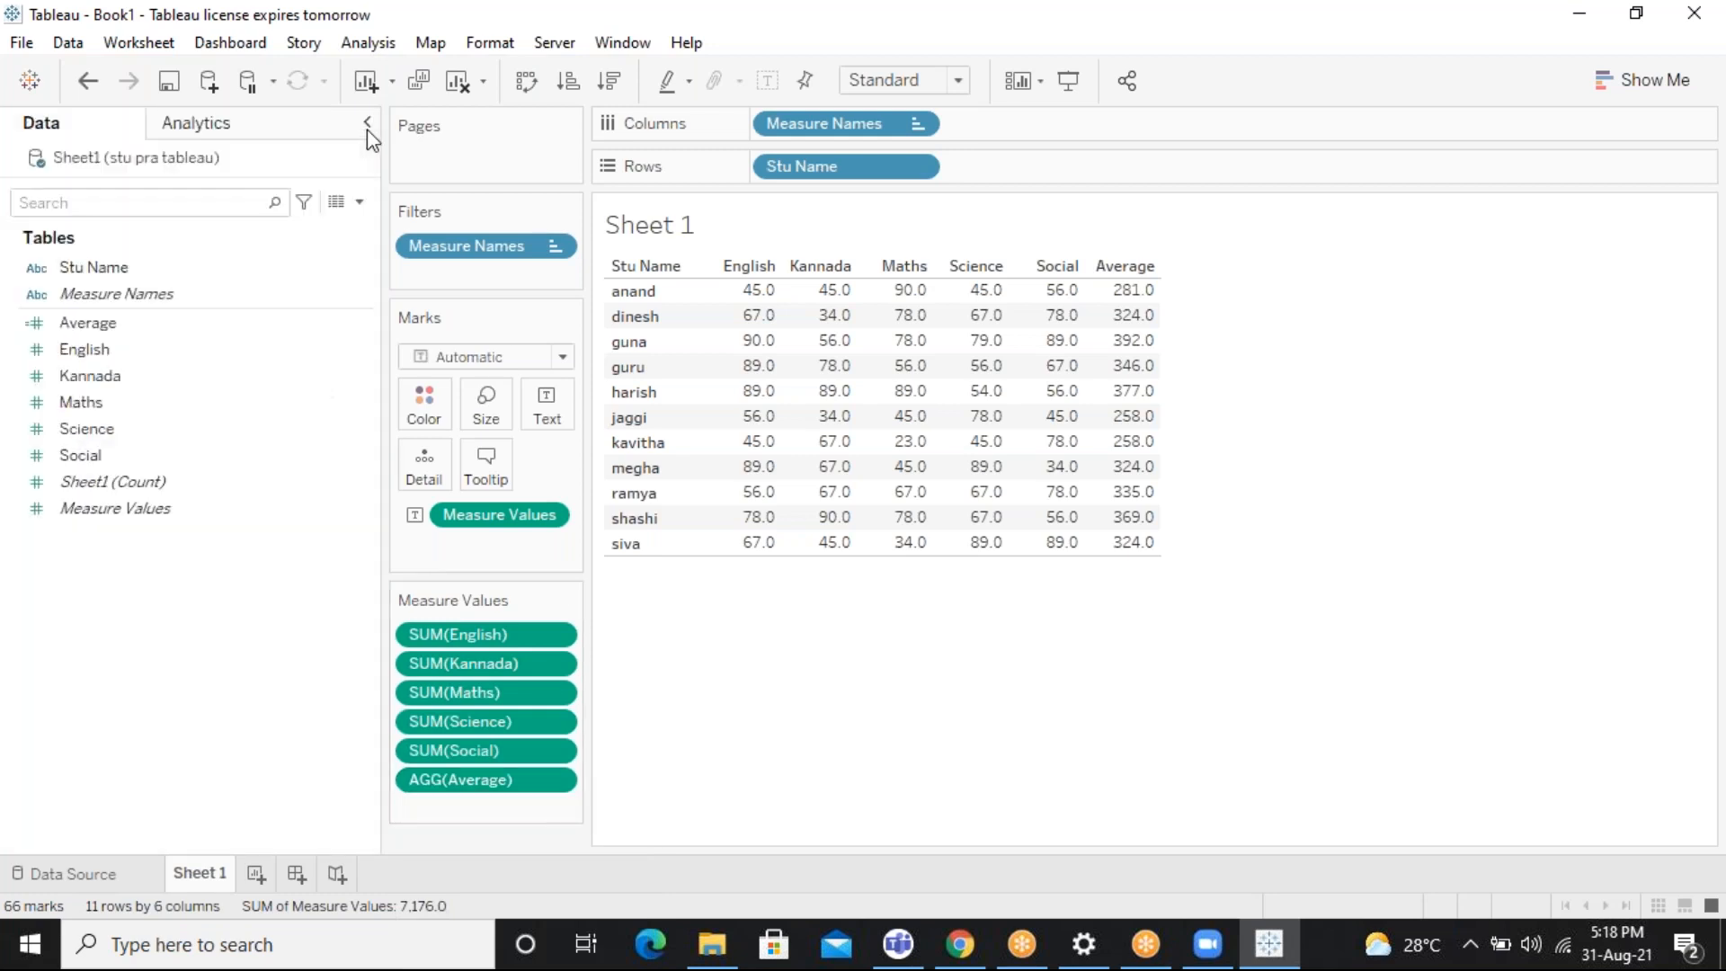
{"action": "left_click", "coordinate": [564, 780]}
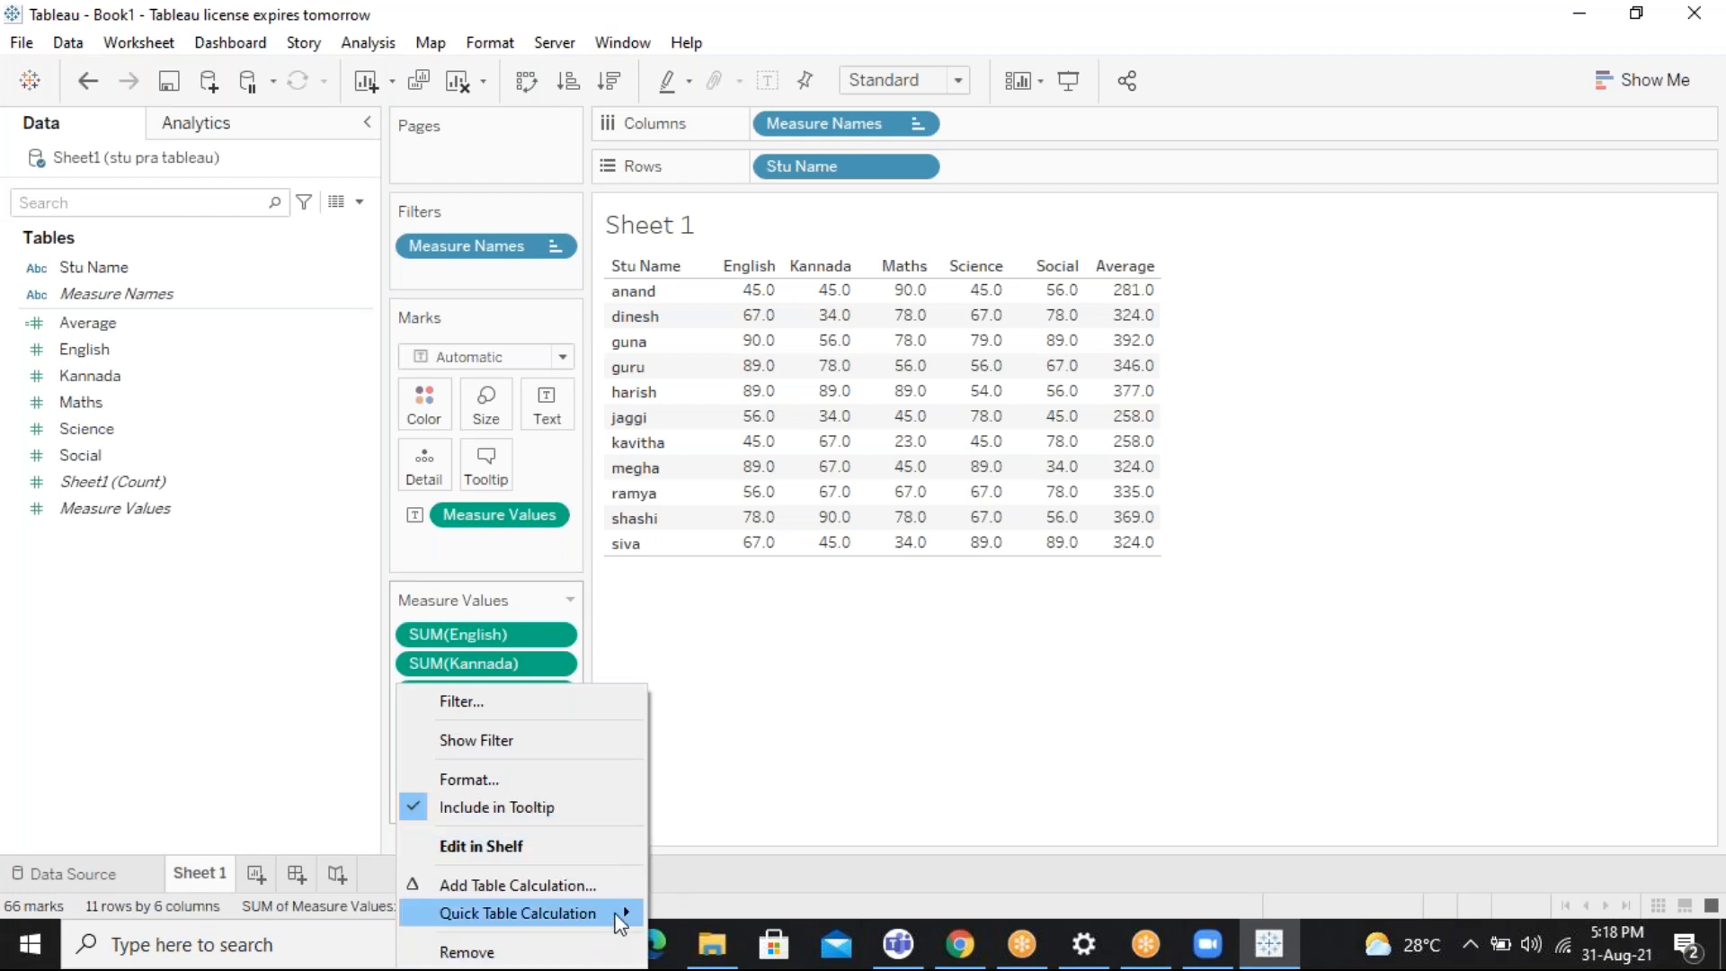
{"action": "mouse_move", "coordinate": [621, 913]}
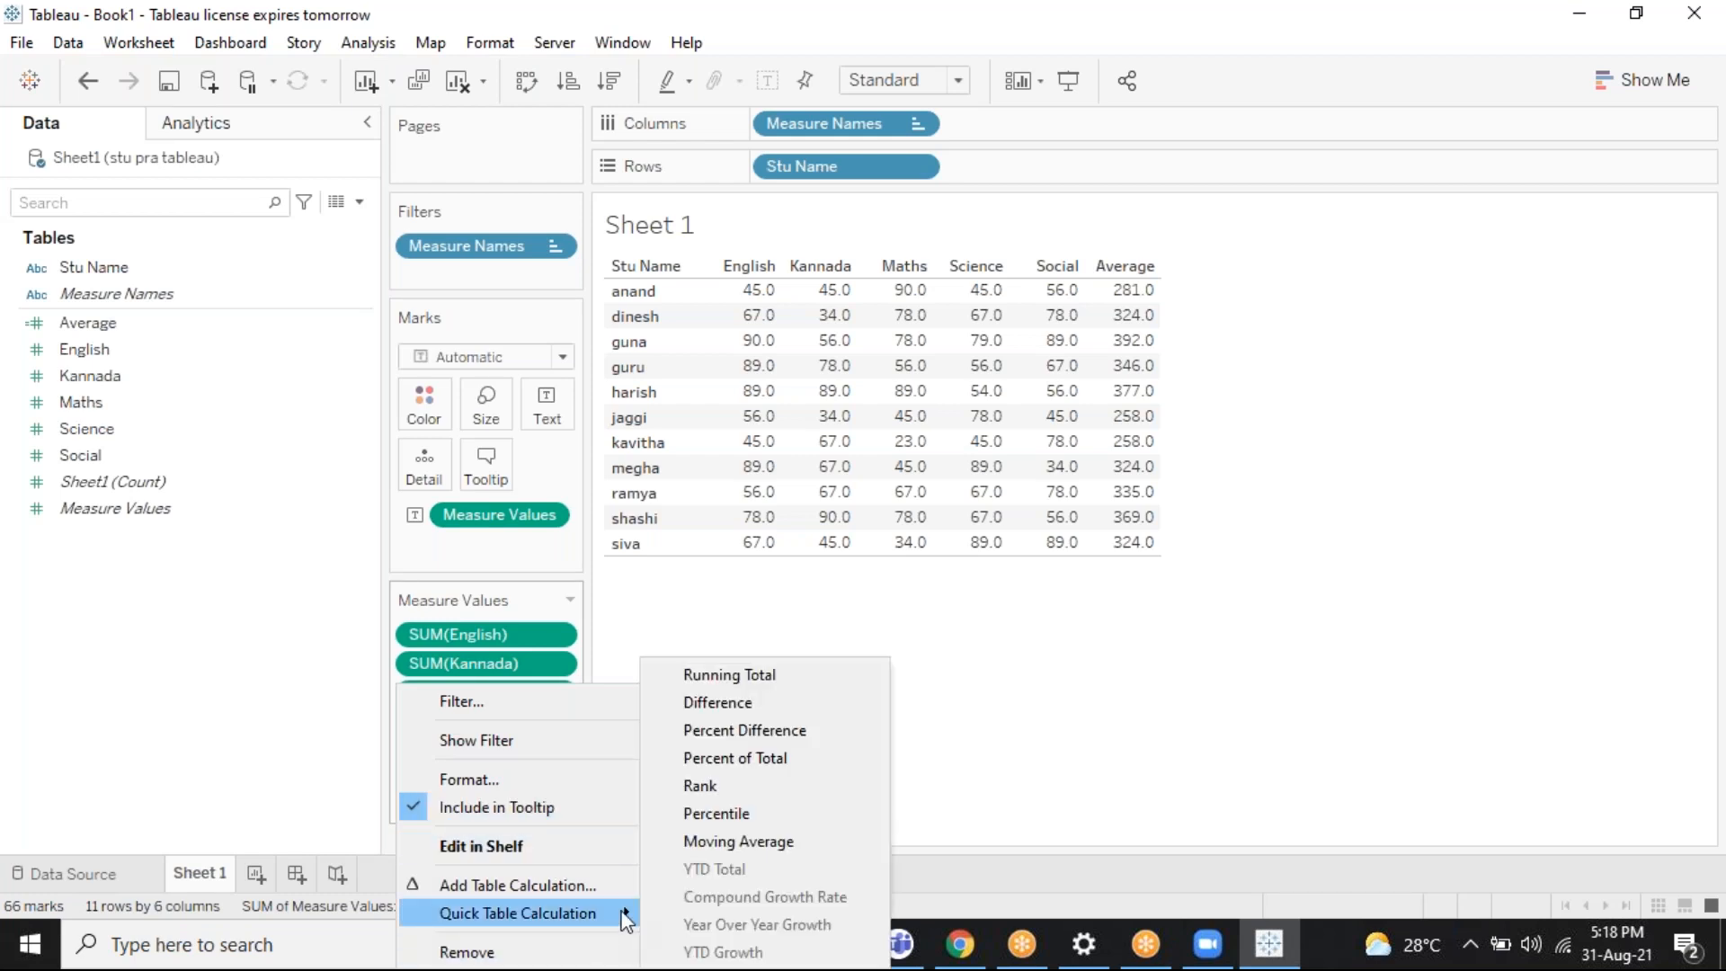
{"action": "left_click", "coordinate": [374, 741]}
Remove the Average measure from the table and replace the Average field's formula with AVG([English])
{"action": "left_click_drag", "start_coordinate": [443, 780], "coordinate": [122, 564]}
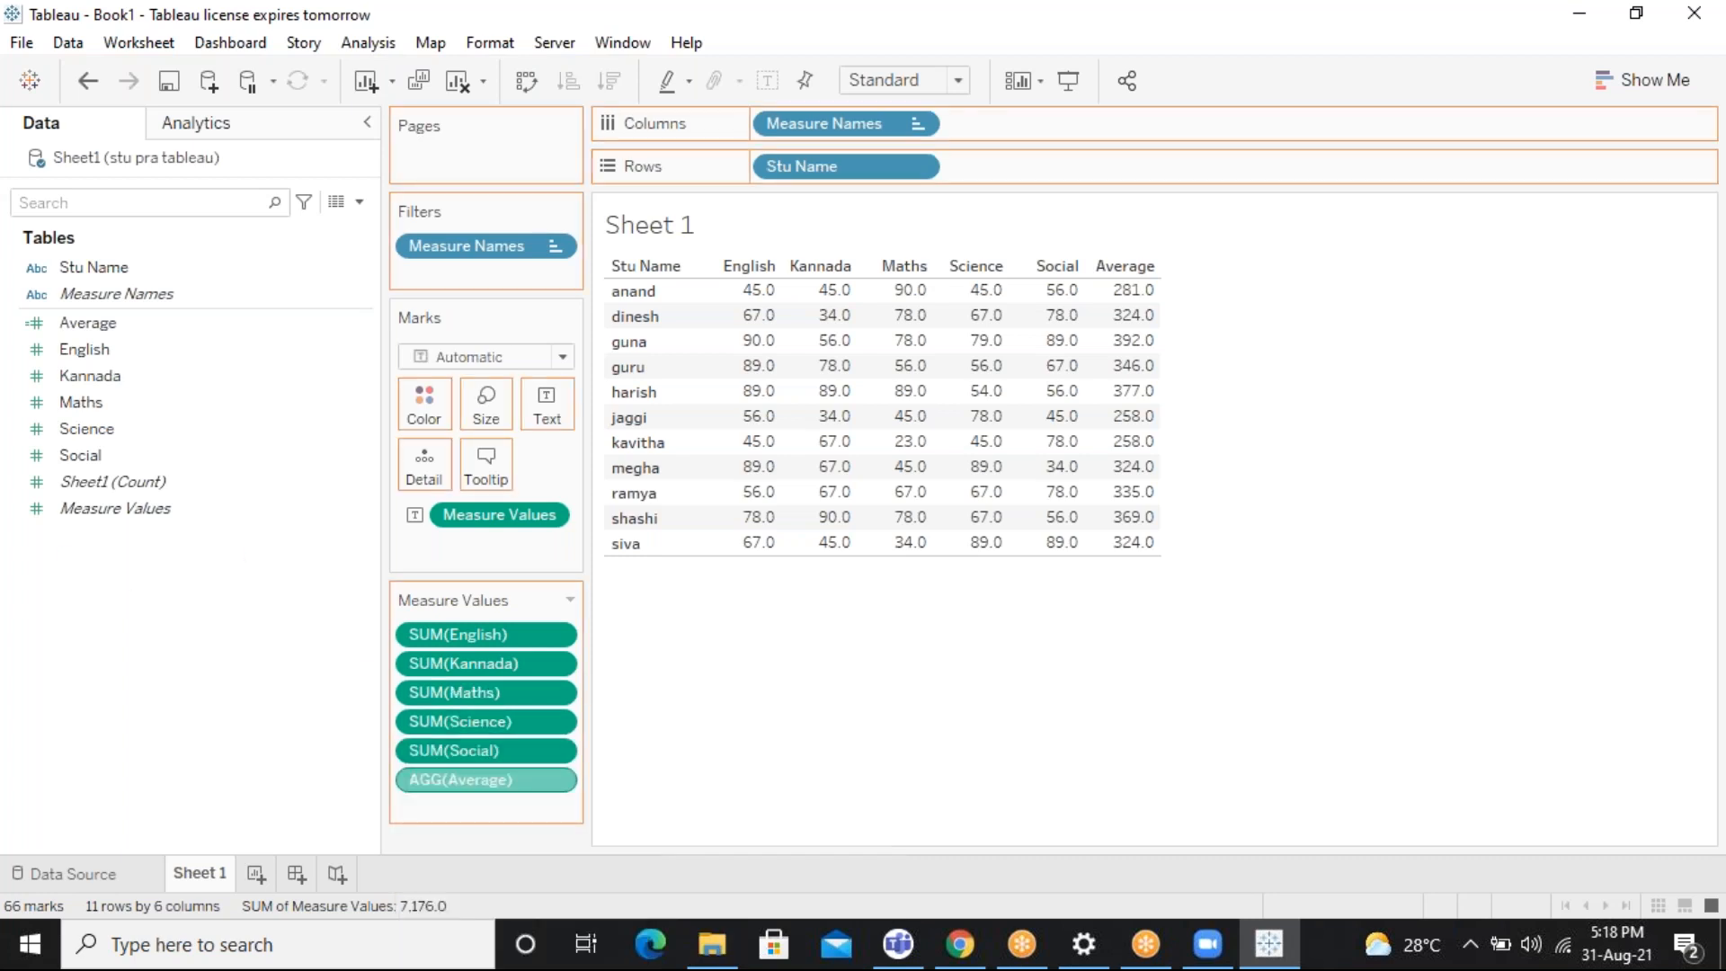
{"action": "left_click", "coordinate": [108, 323]}
{"action": "right_click", "coordinate": [137, 329]}
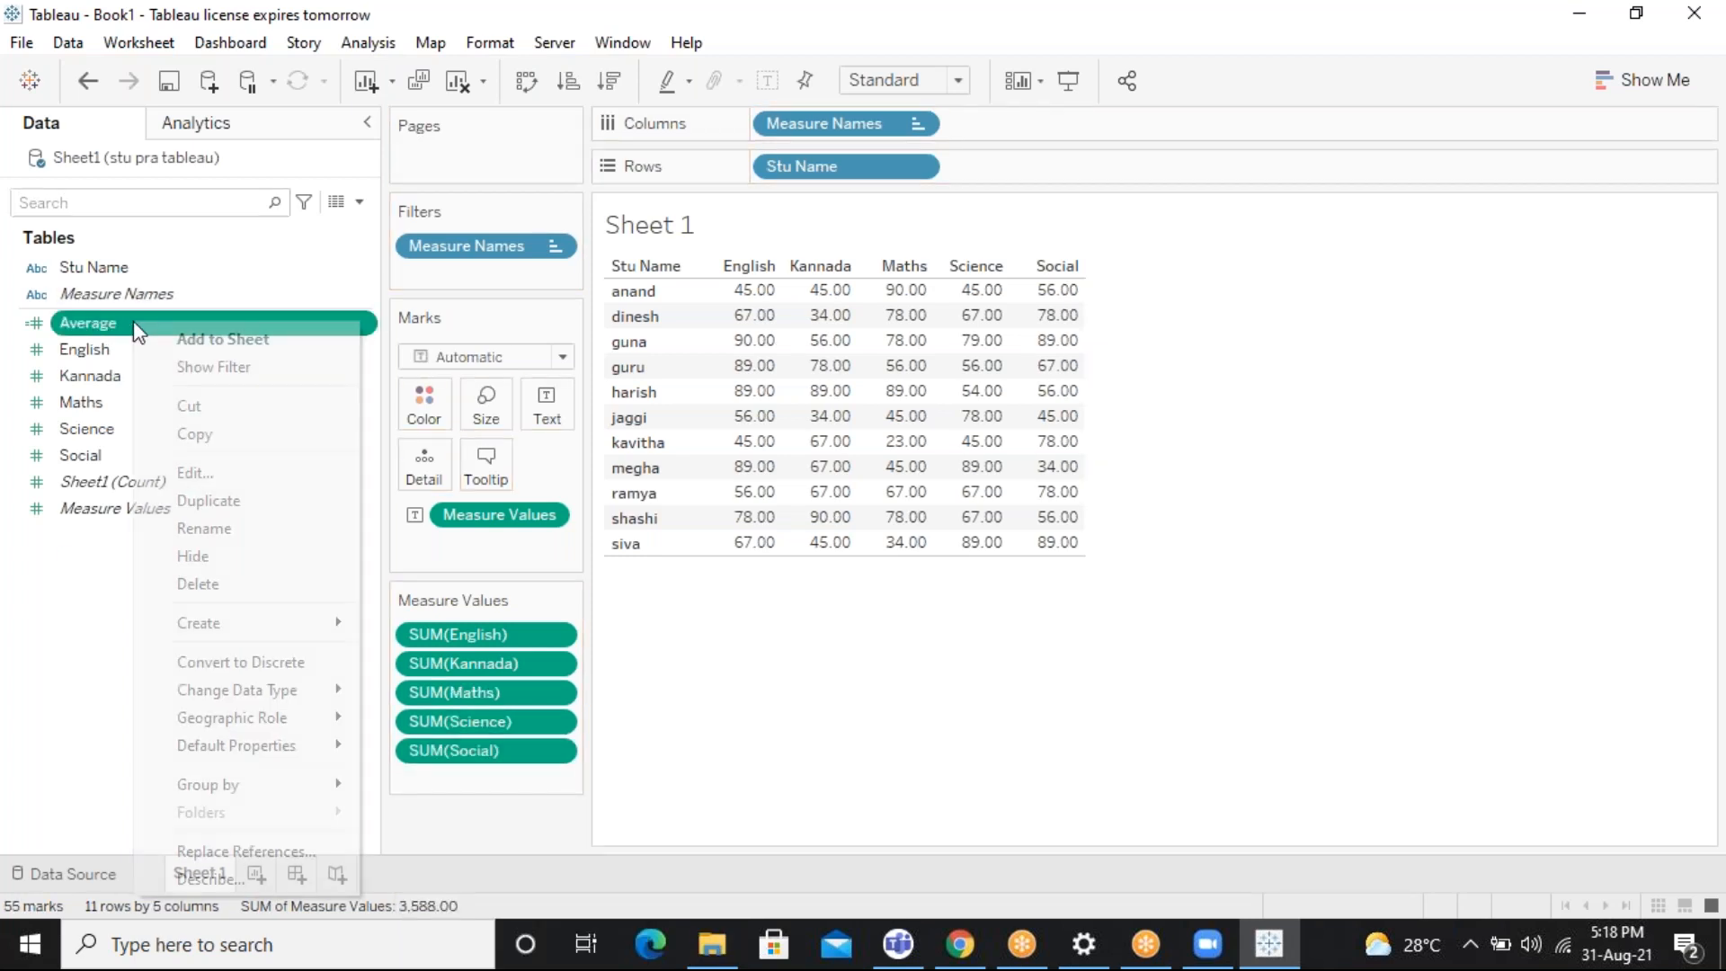
{"action": "left_click", "coordinate": [200, 472]}
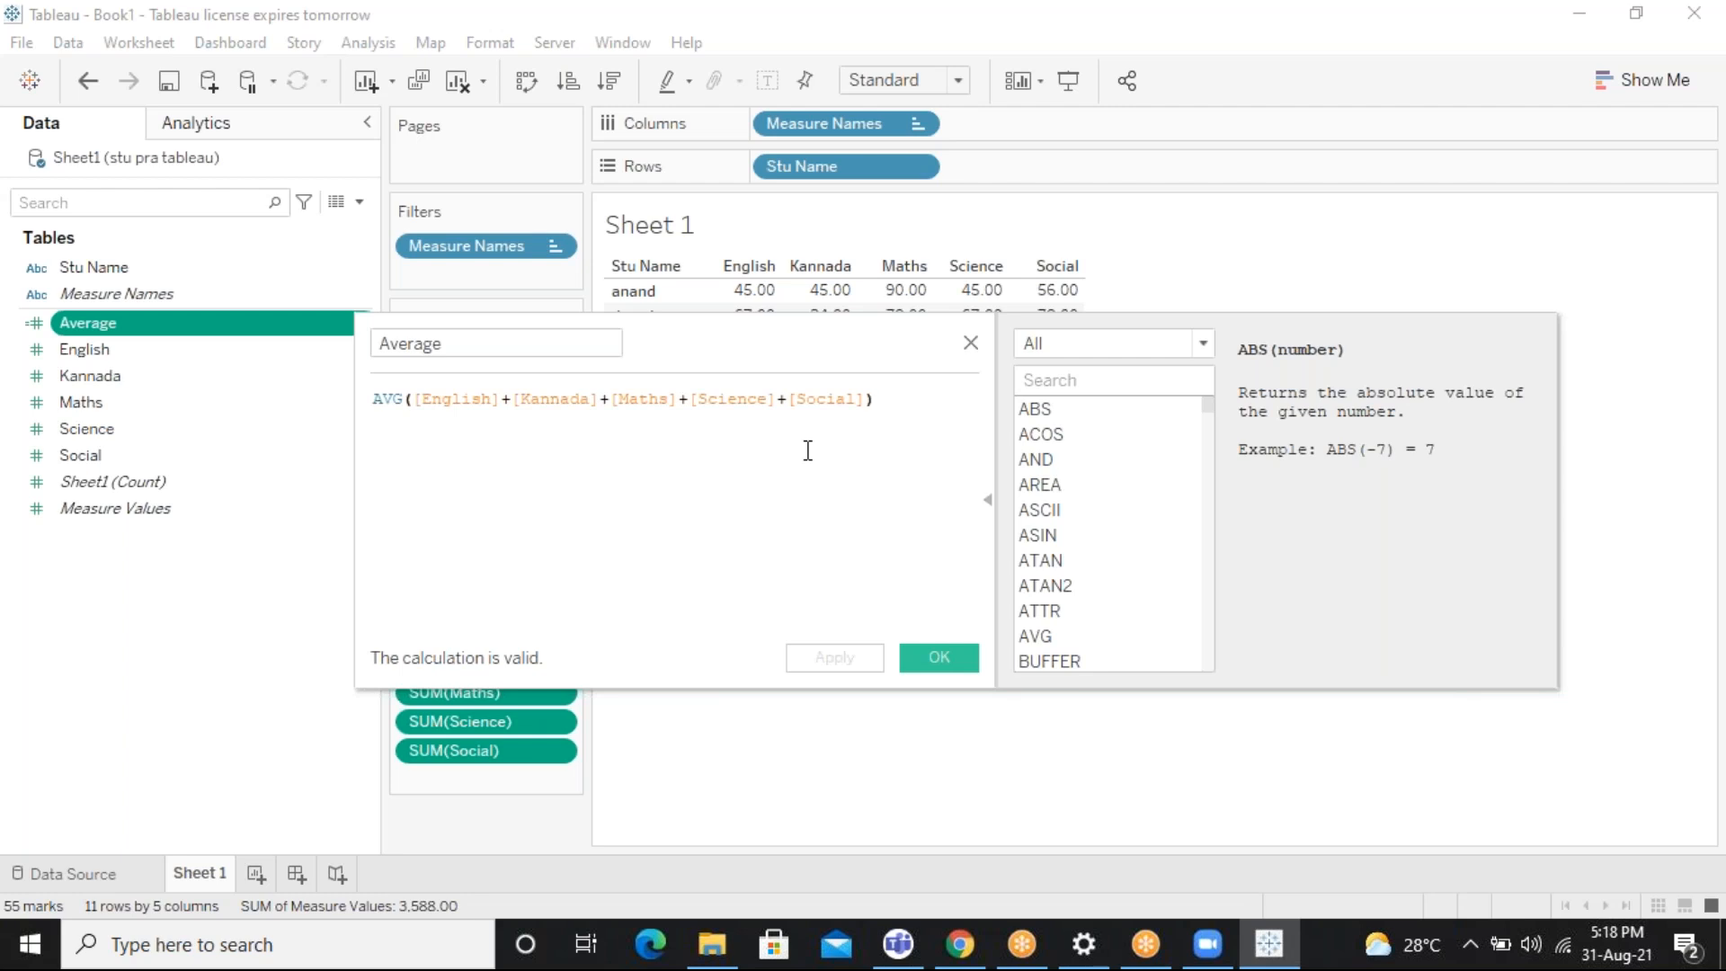
{"action": "key", "text": "ctrl+a"}
{"action": "key", "text": "BackSpace"}
{"action": "type", "text": "avg"}
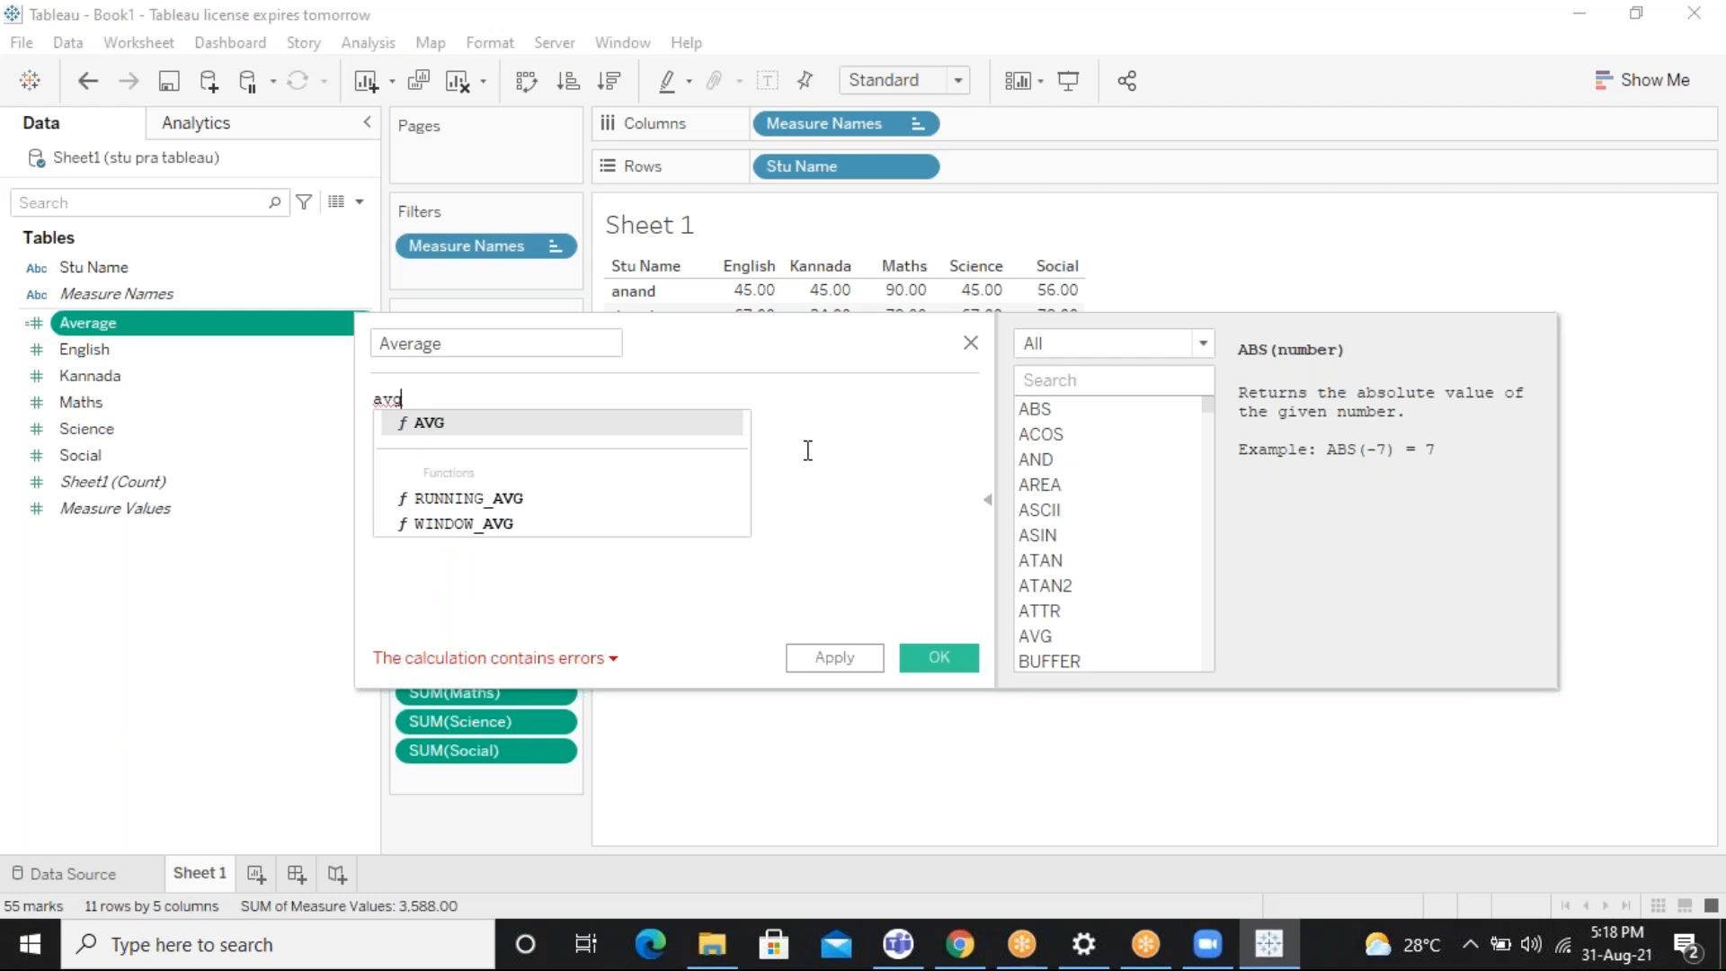
{"action": "key", "text": "Return"}
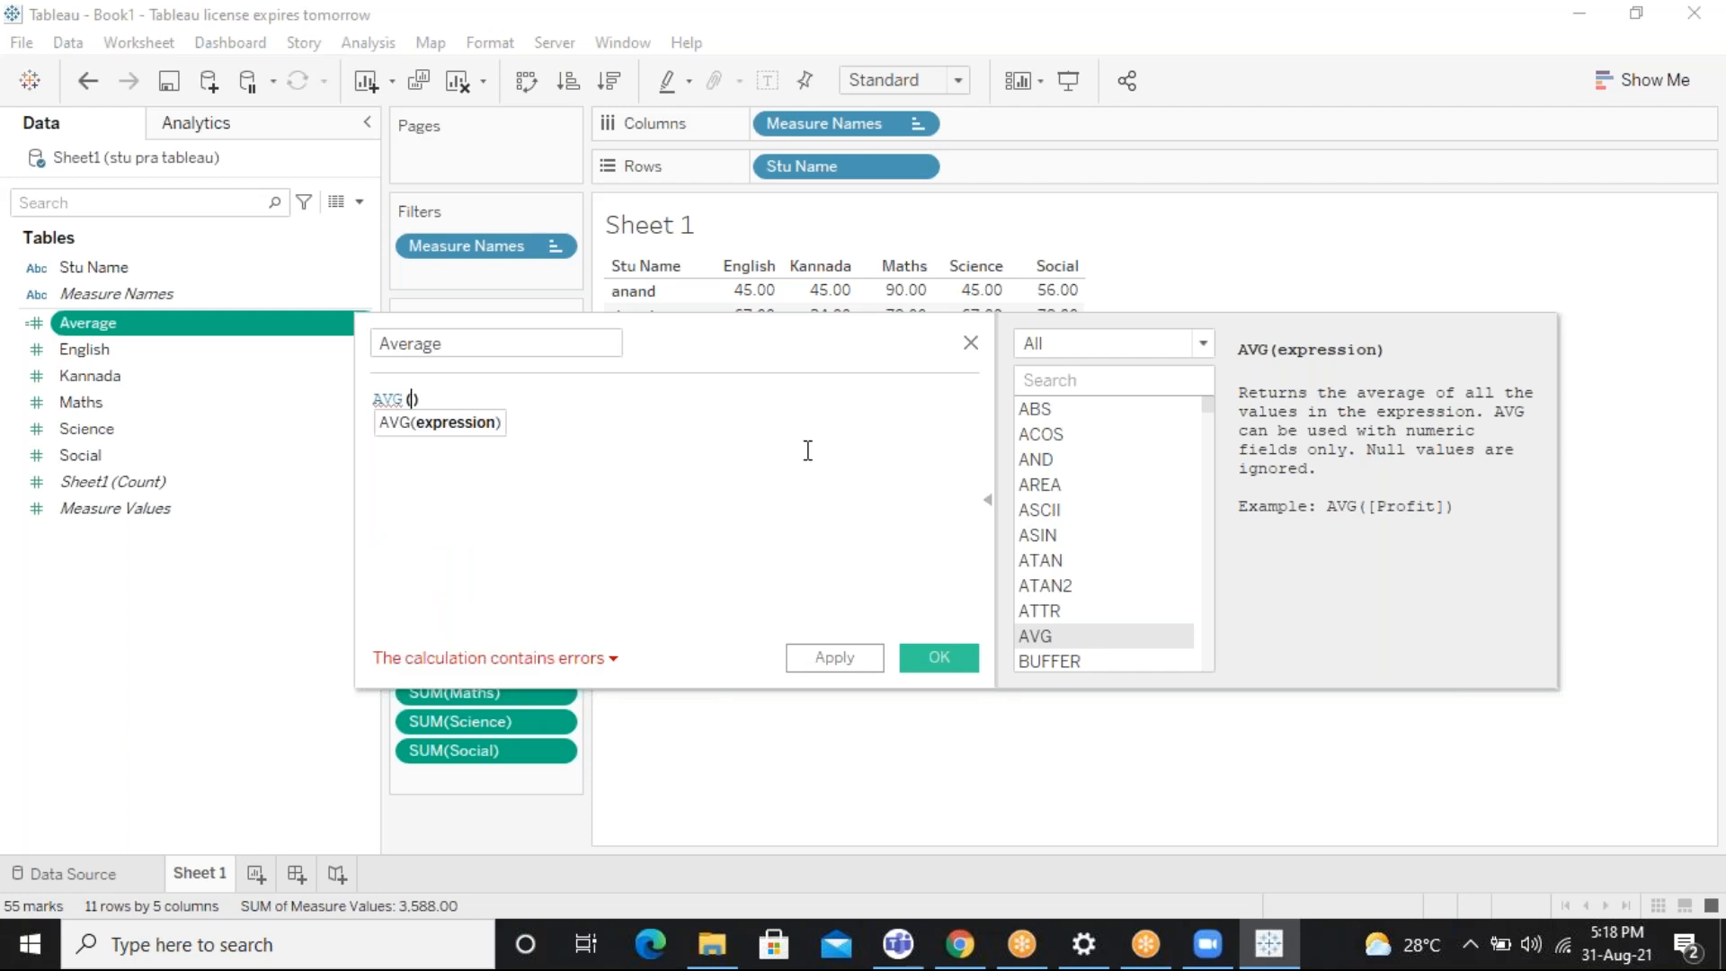
{"action": "type", "text": "en"}
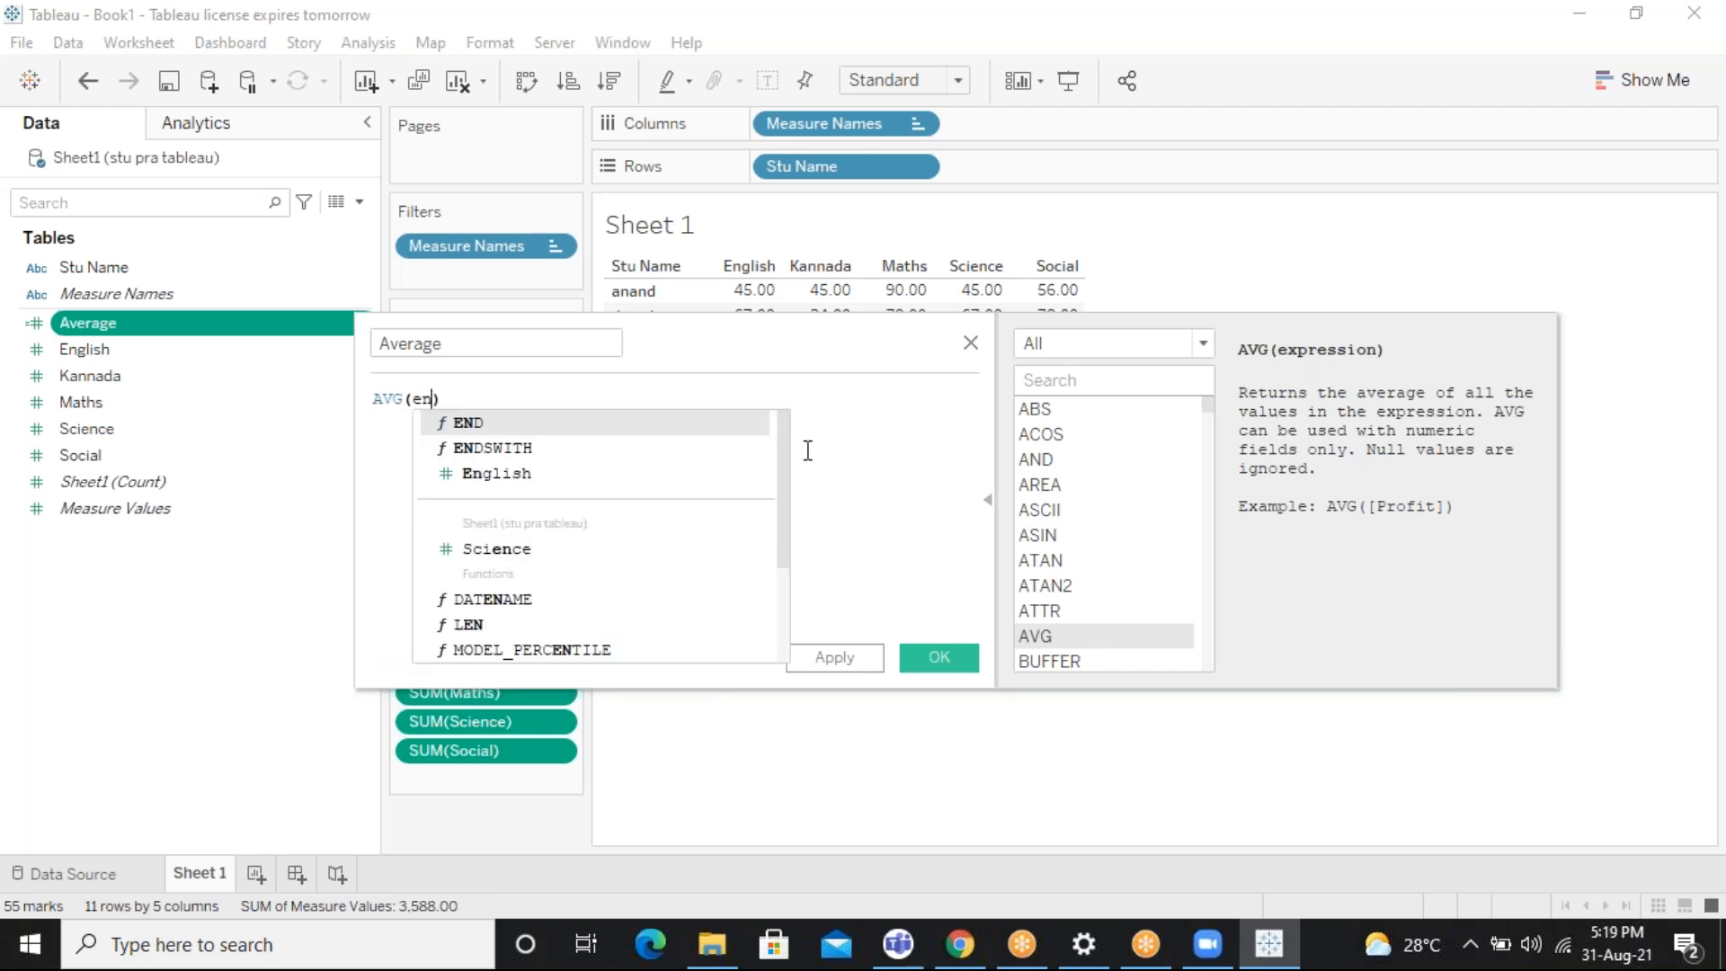
{"action": "key", "text": "Down"}
{"action": "key", "text": "Down"}
{"action": "key", "text": "Return"}
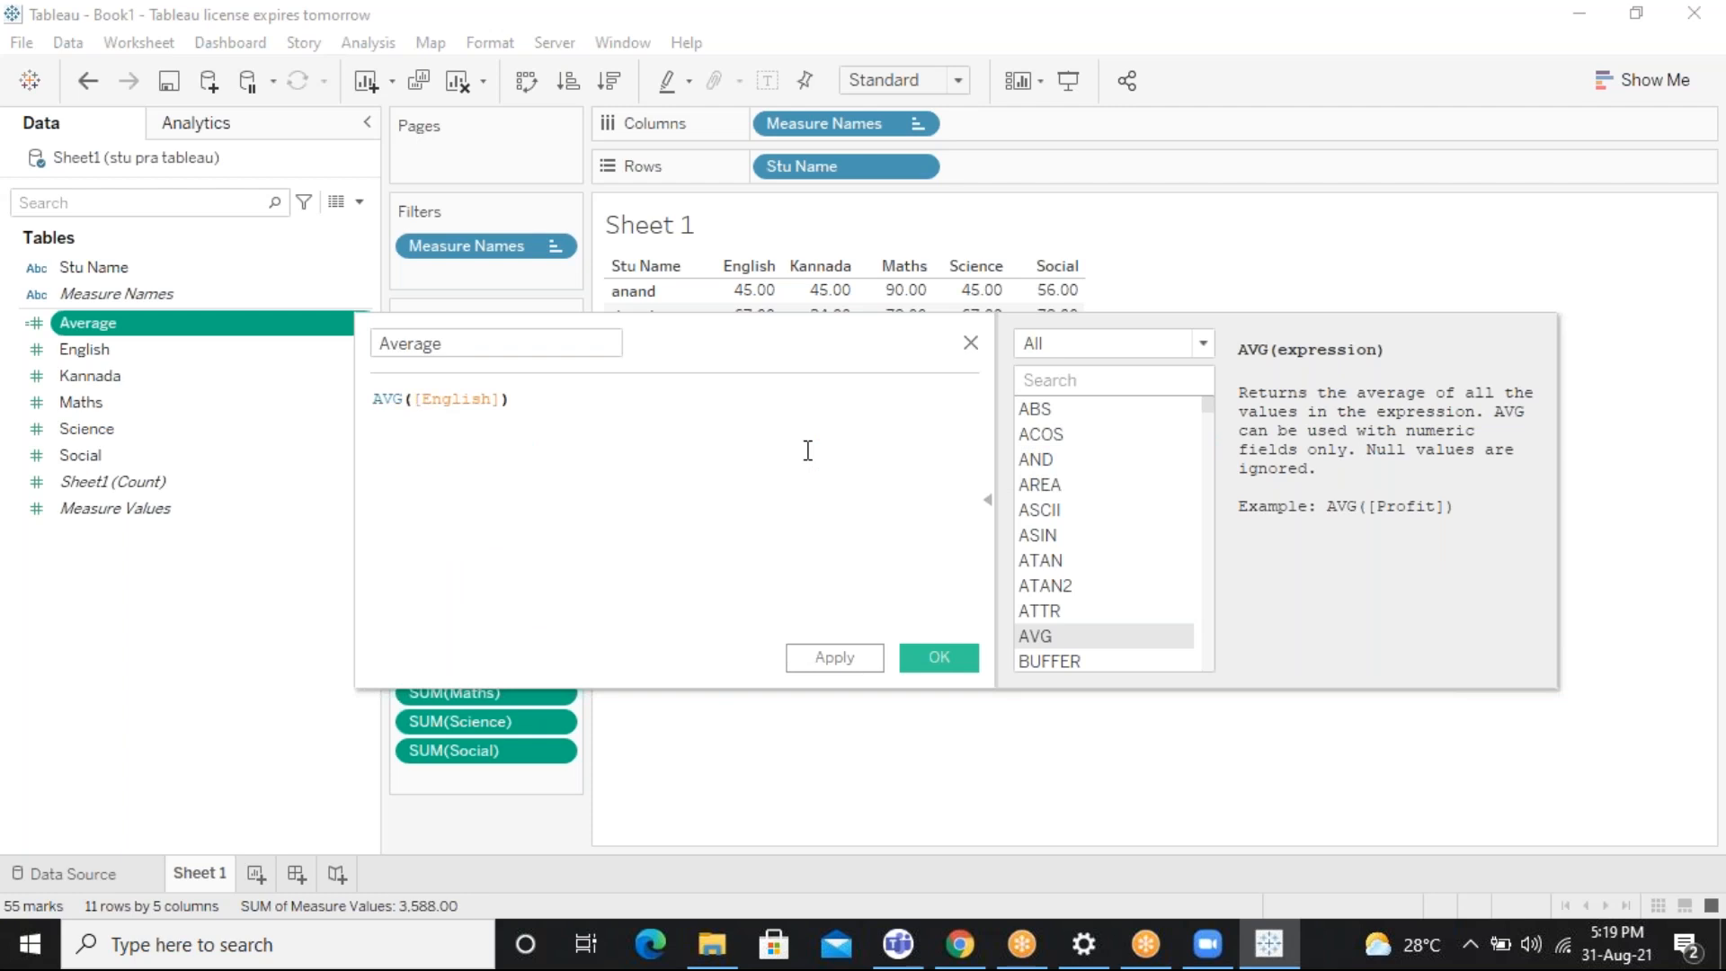
Extend the Average formula inside the AVG function with + [Kannada] + [Maths] after [English]
{"action": "key", "text": "BackSpace"}
{"action": "type", "text": "+"}
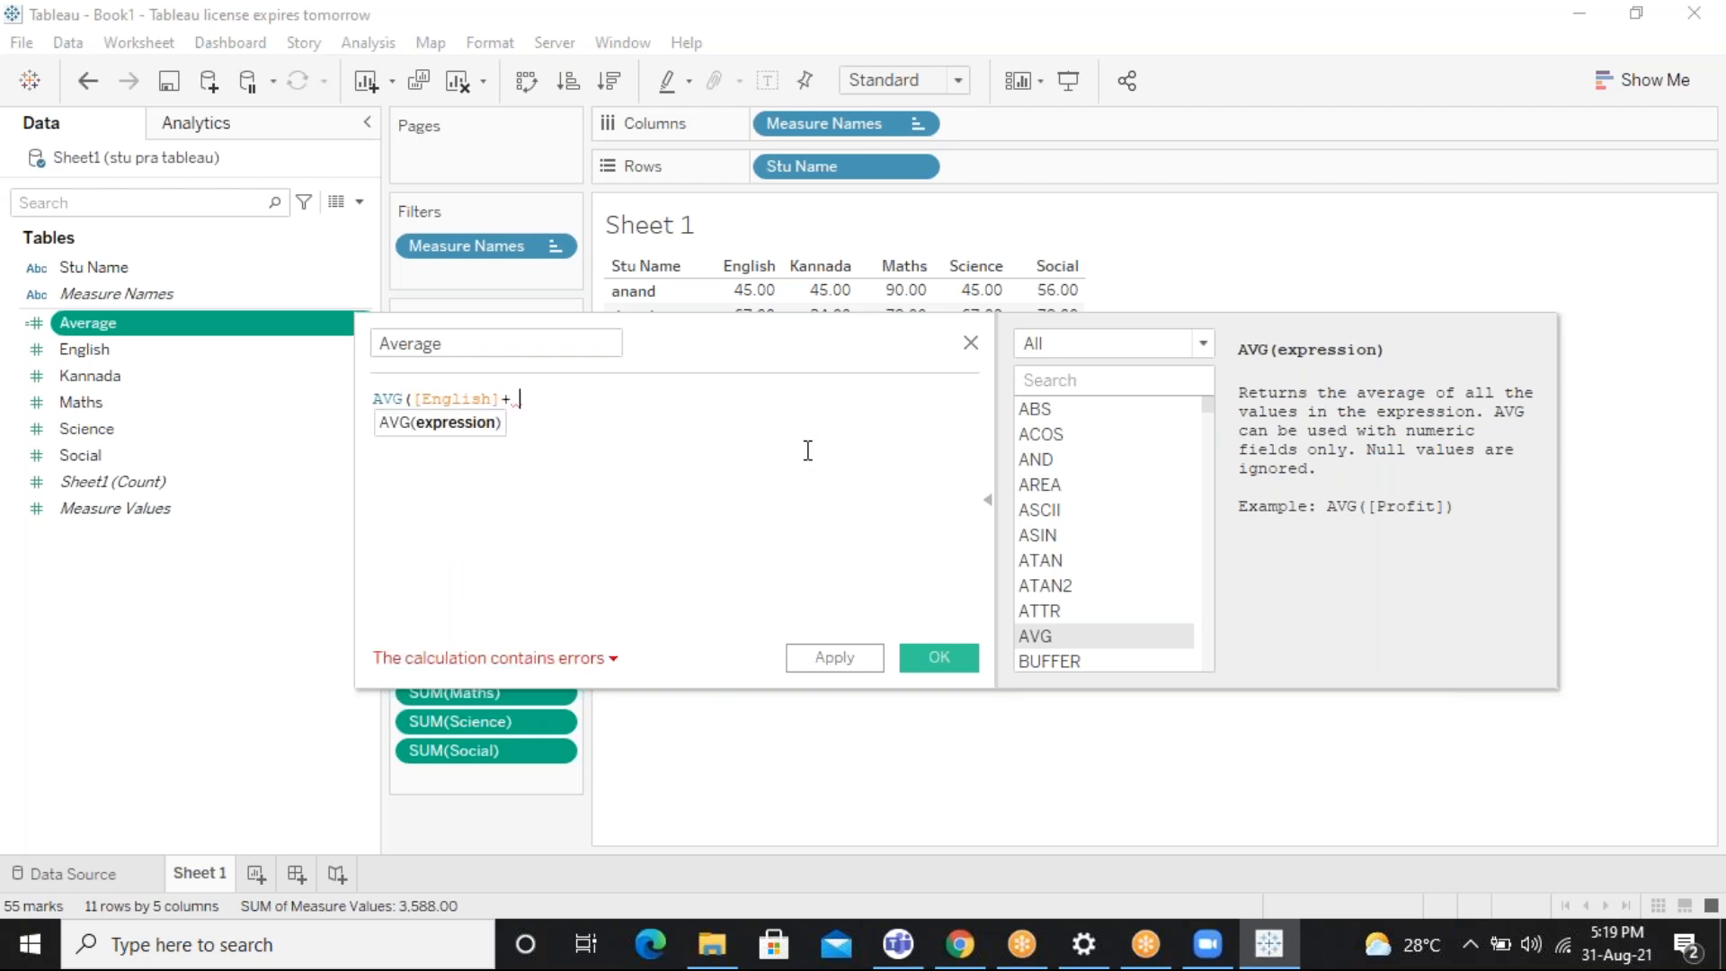
{"action": "type", "text": " kar"}
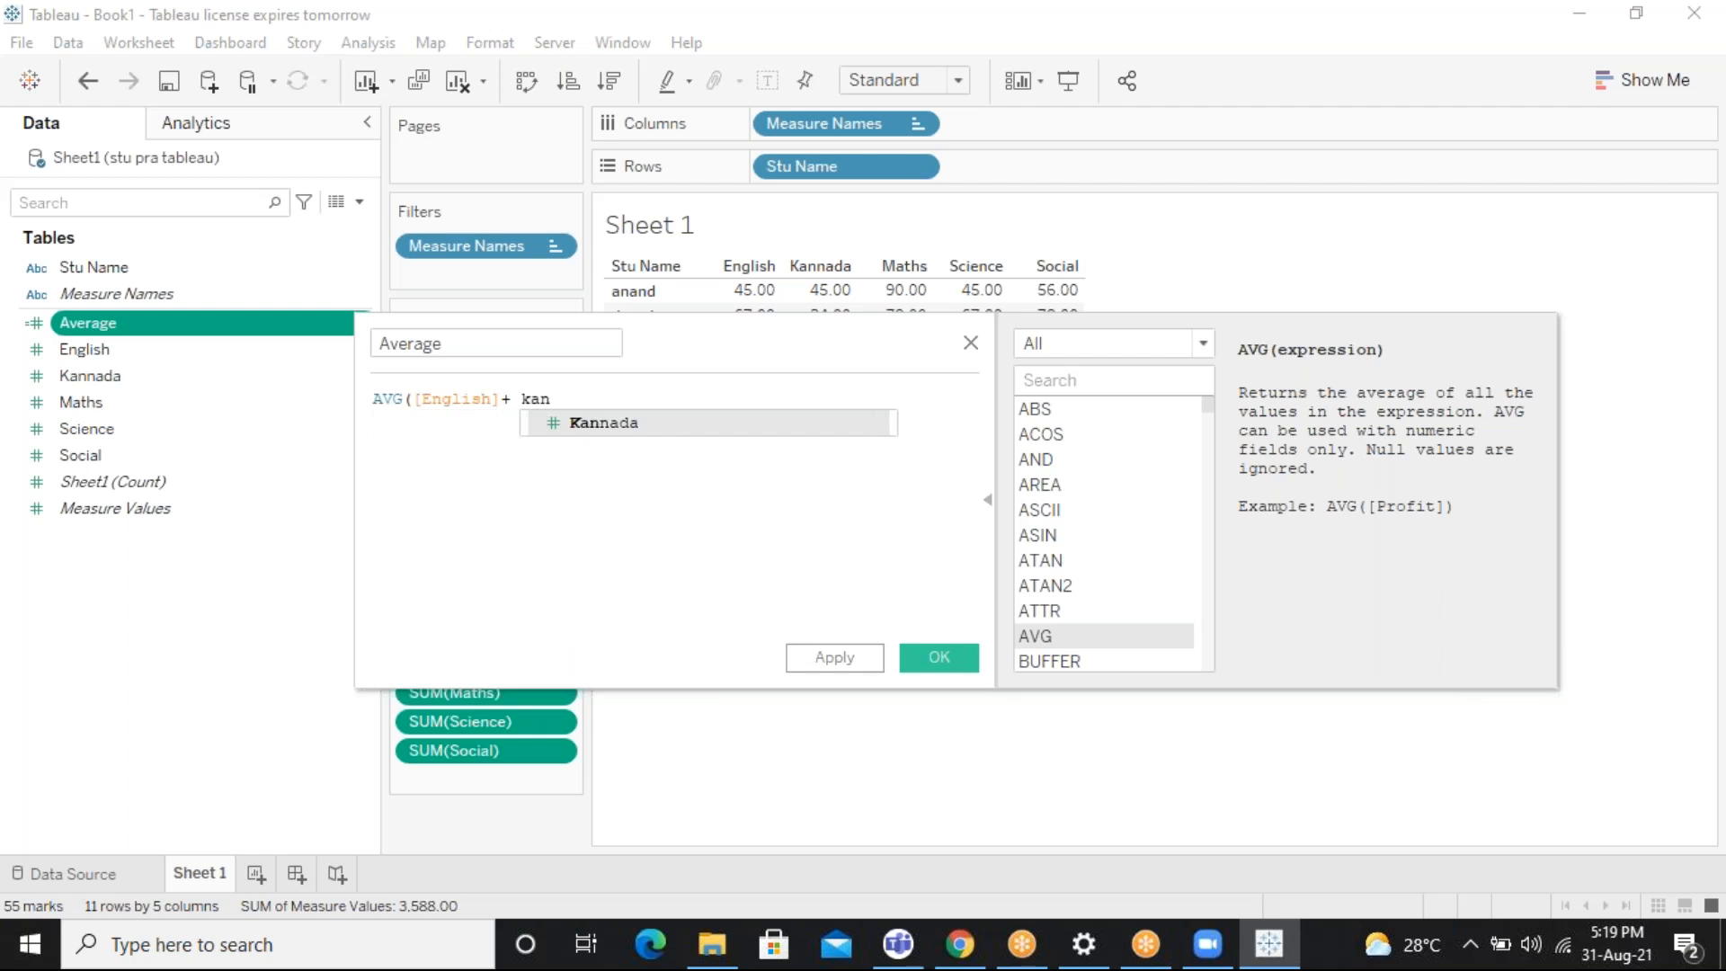
{"action": "key", "text": "Return"}
{"action": "type", "text": "+"}
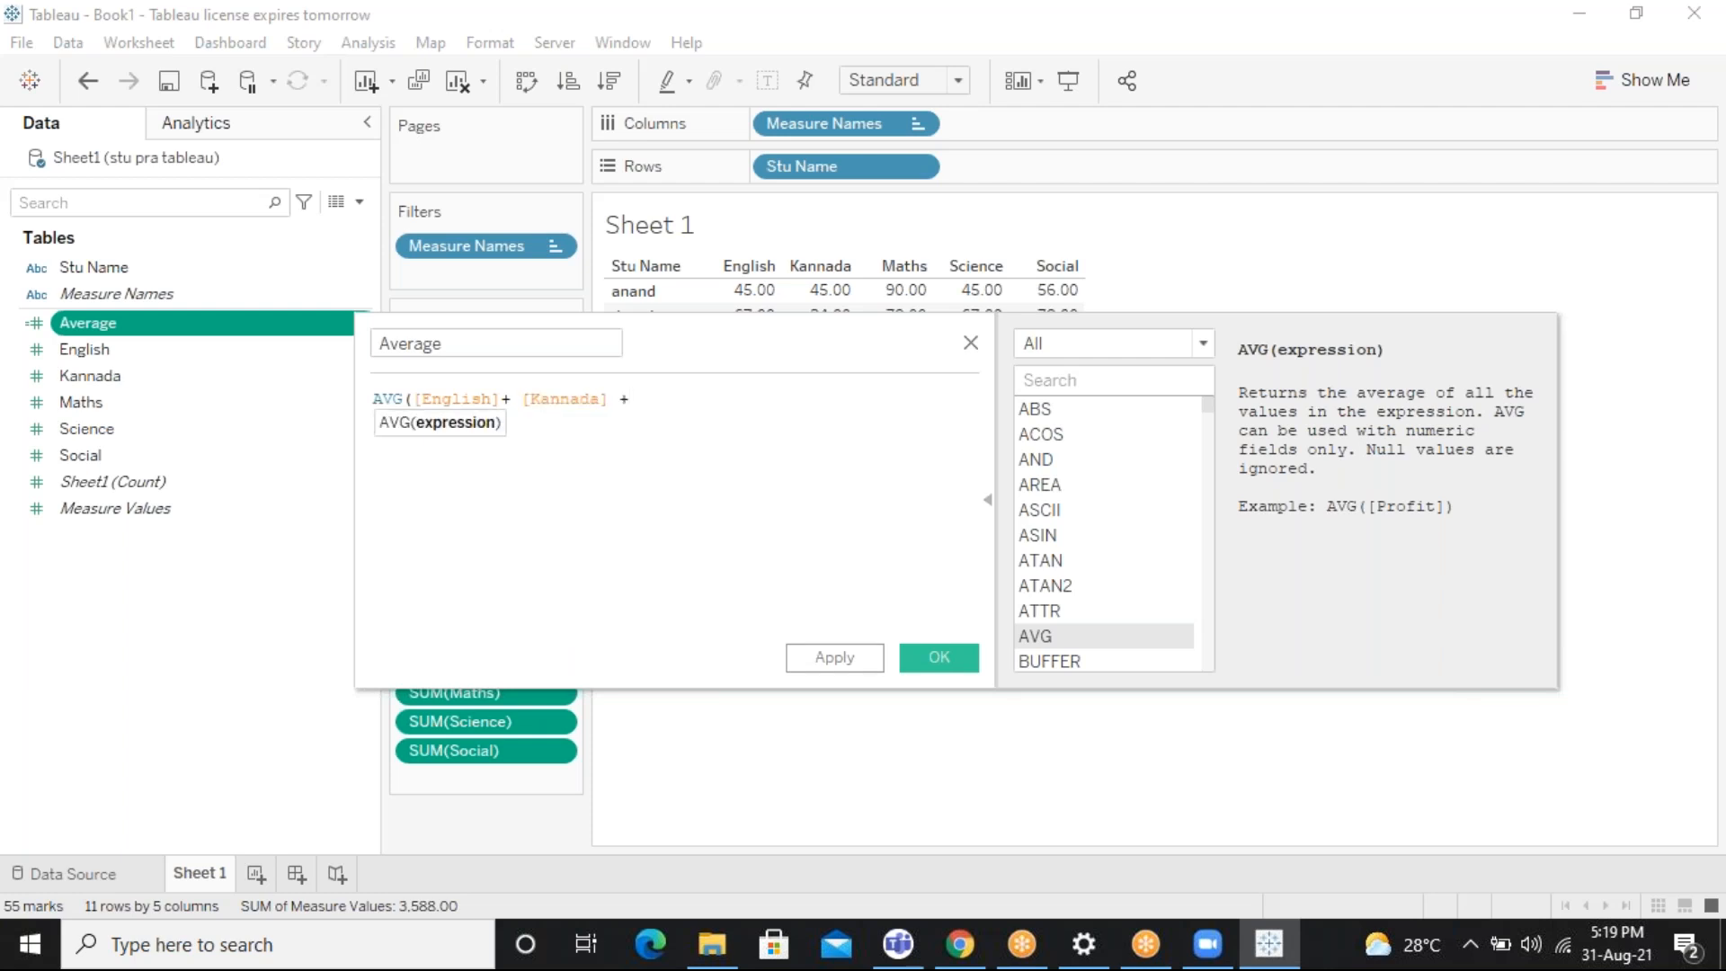
{"action": "type", "text": " ma"}
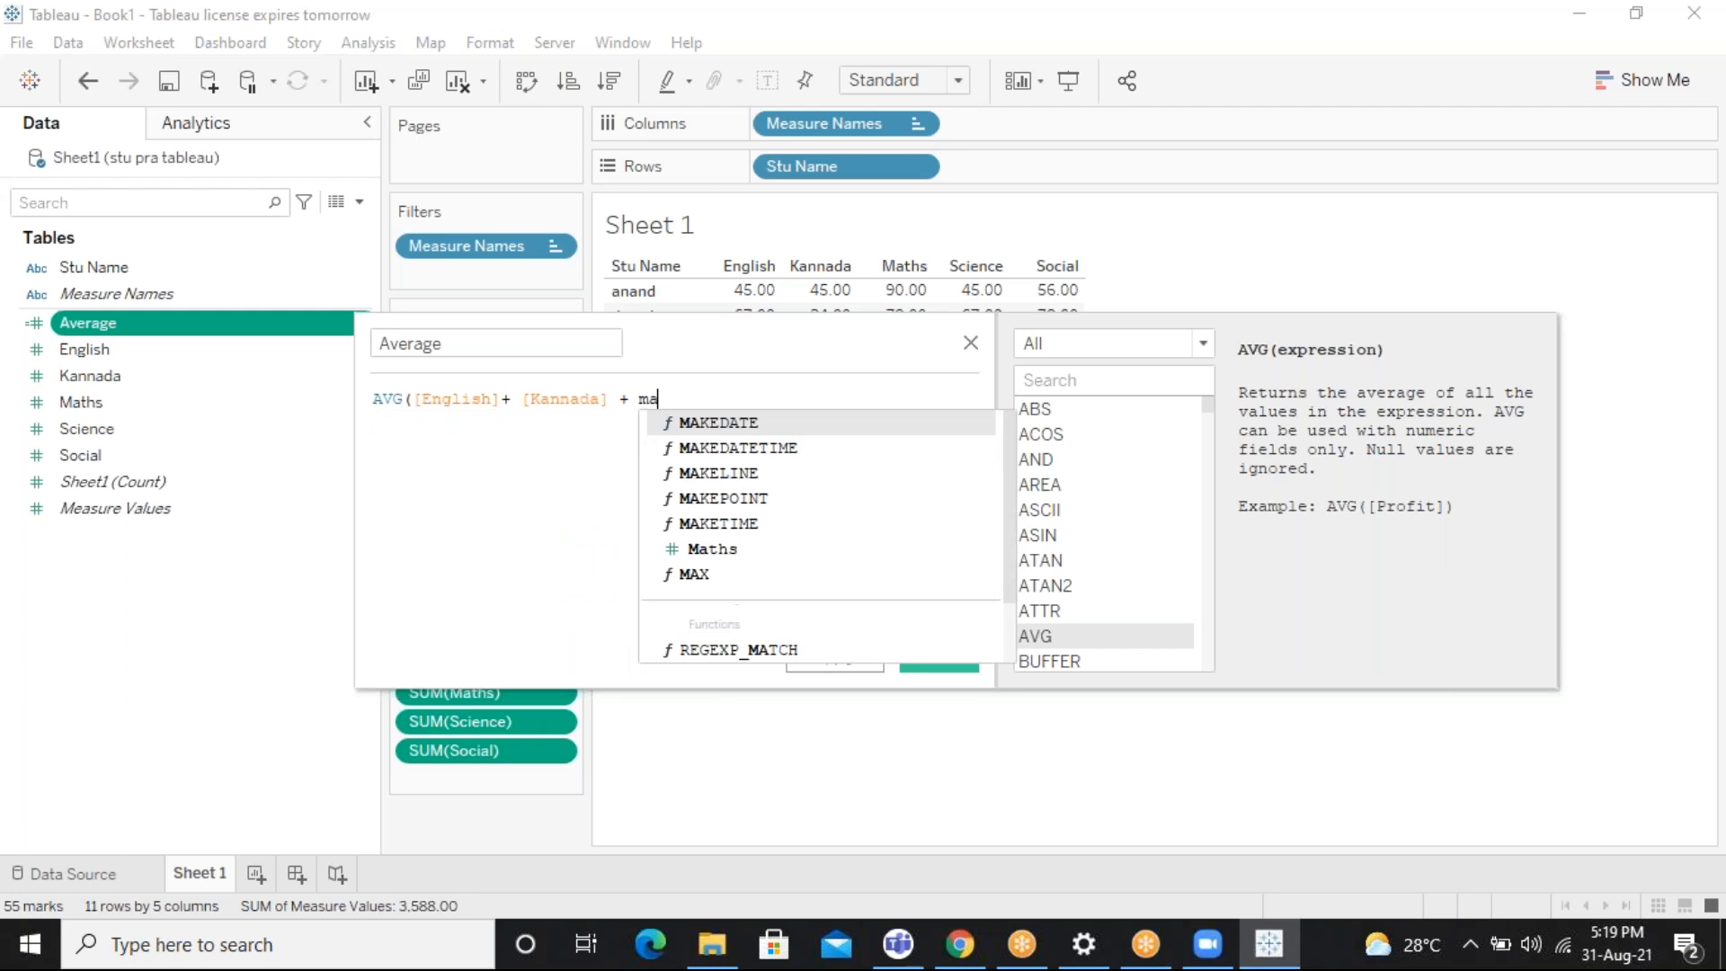
{"action": "key", "text": "Down"}
{"action": "key", "text": "Down"}
{"action": "key", "text": "Down"}
{"action": "key", "text": "Down"}
{"action": "key", "text": "Down"}
{"action": "key", "text": "Return"}
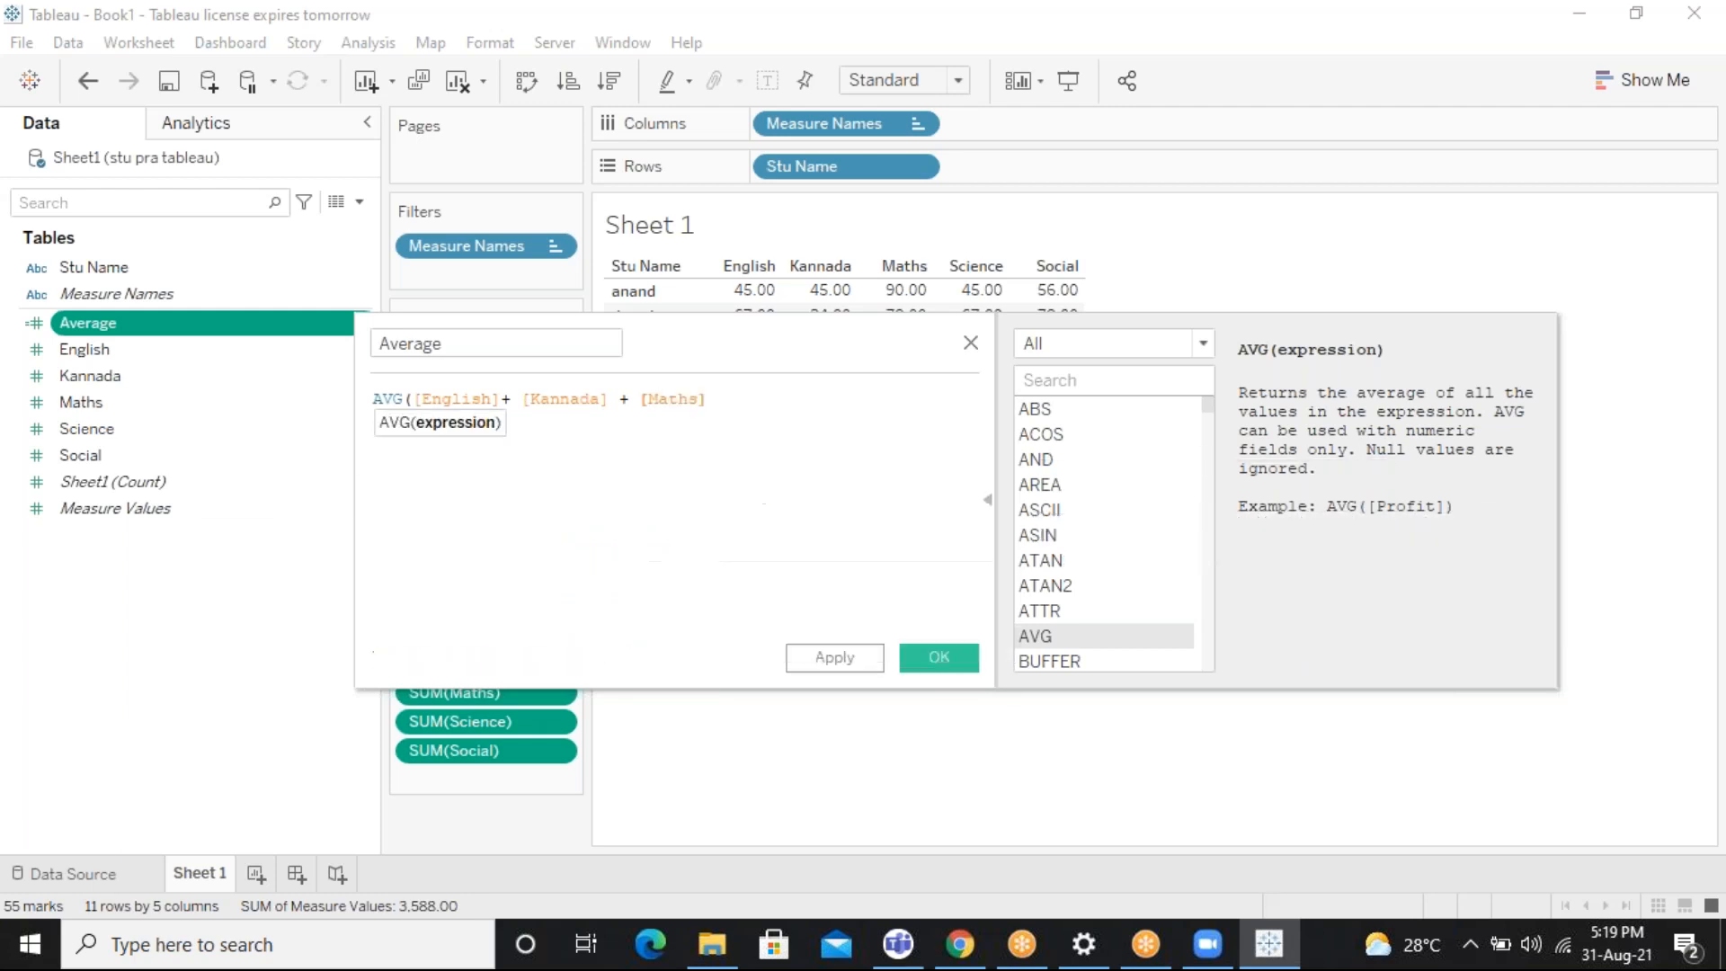
Complete the Average formula with + [Science] + [Social] and a closing parenthesis, and insert a space after [English]
{"action": "type", "text": "+ sci"}
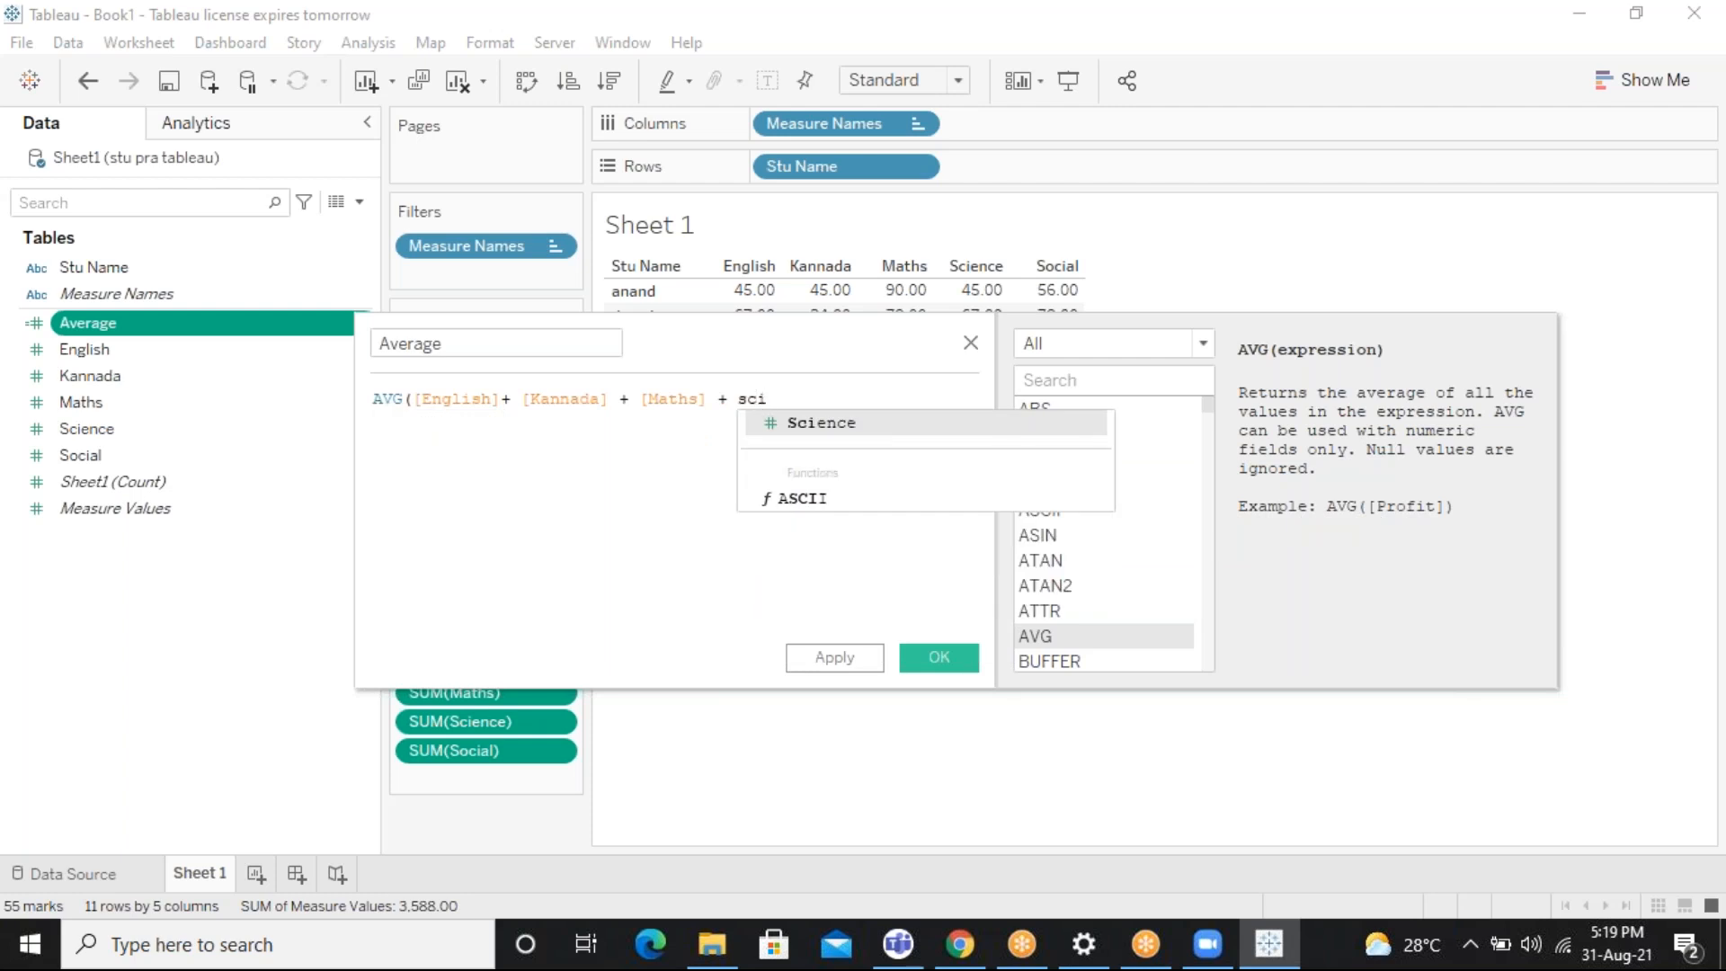
{"action": "key", "text": "Return"}
{"action": "type", "text": "+ "}
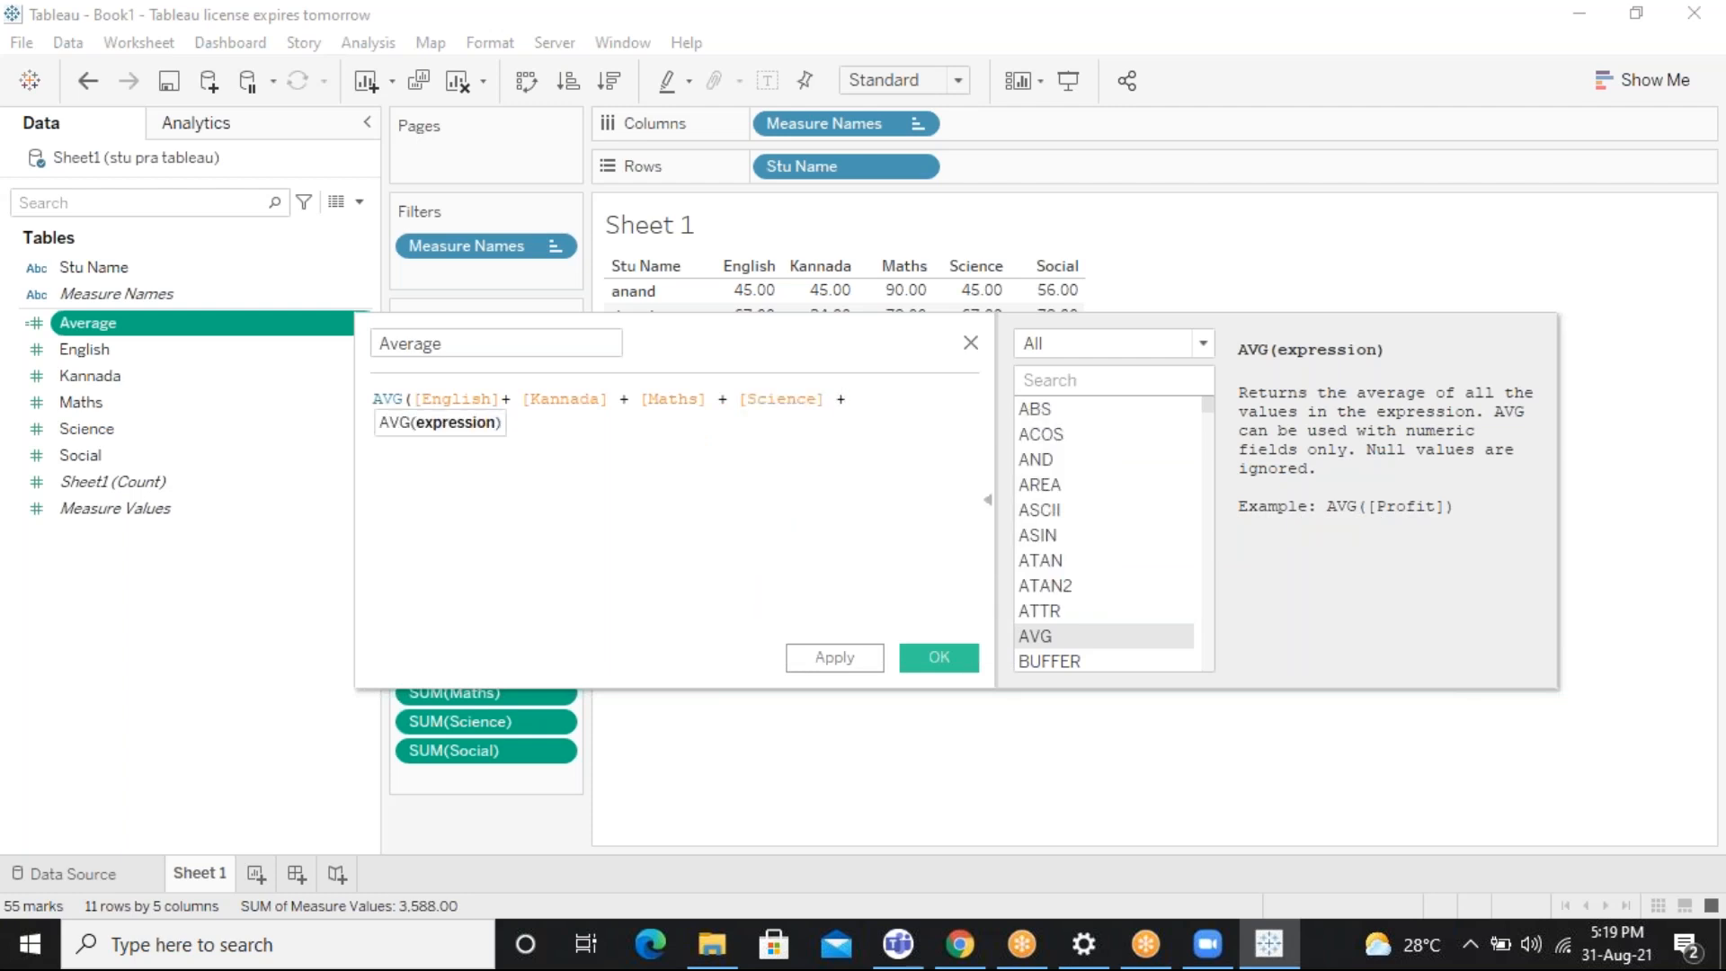
{"action": "type", "text": "soc"}
{"action": "key", "text": "Return"}
{"action": "type", "text": ")"}
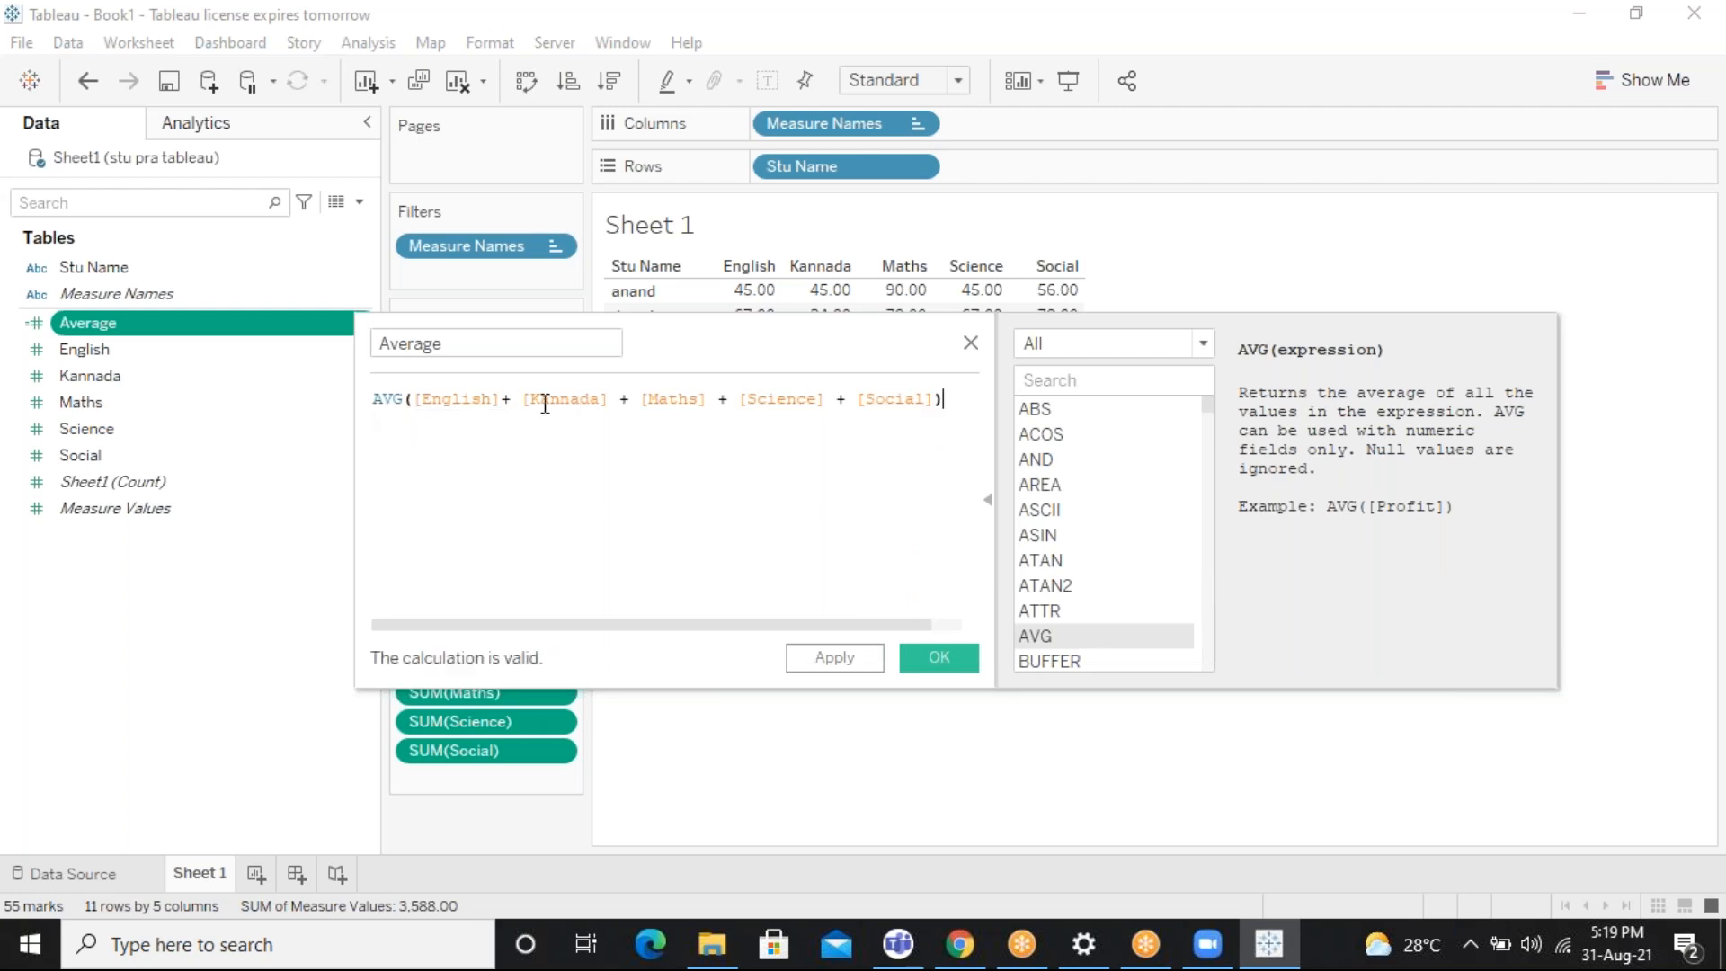
{"action": "left_click", "coordinate": [514, 401]}
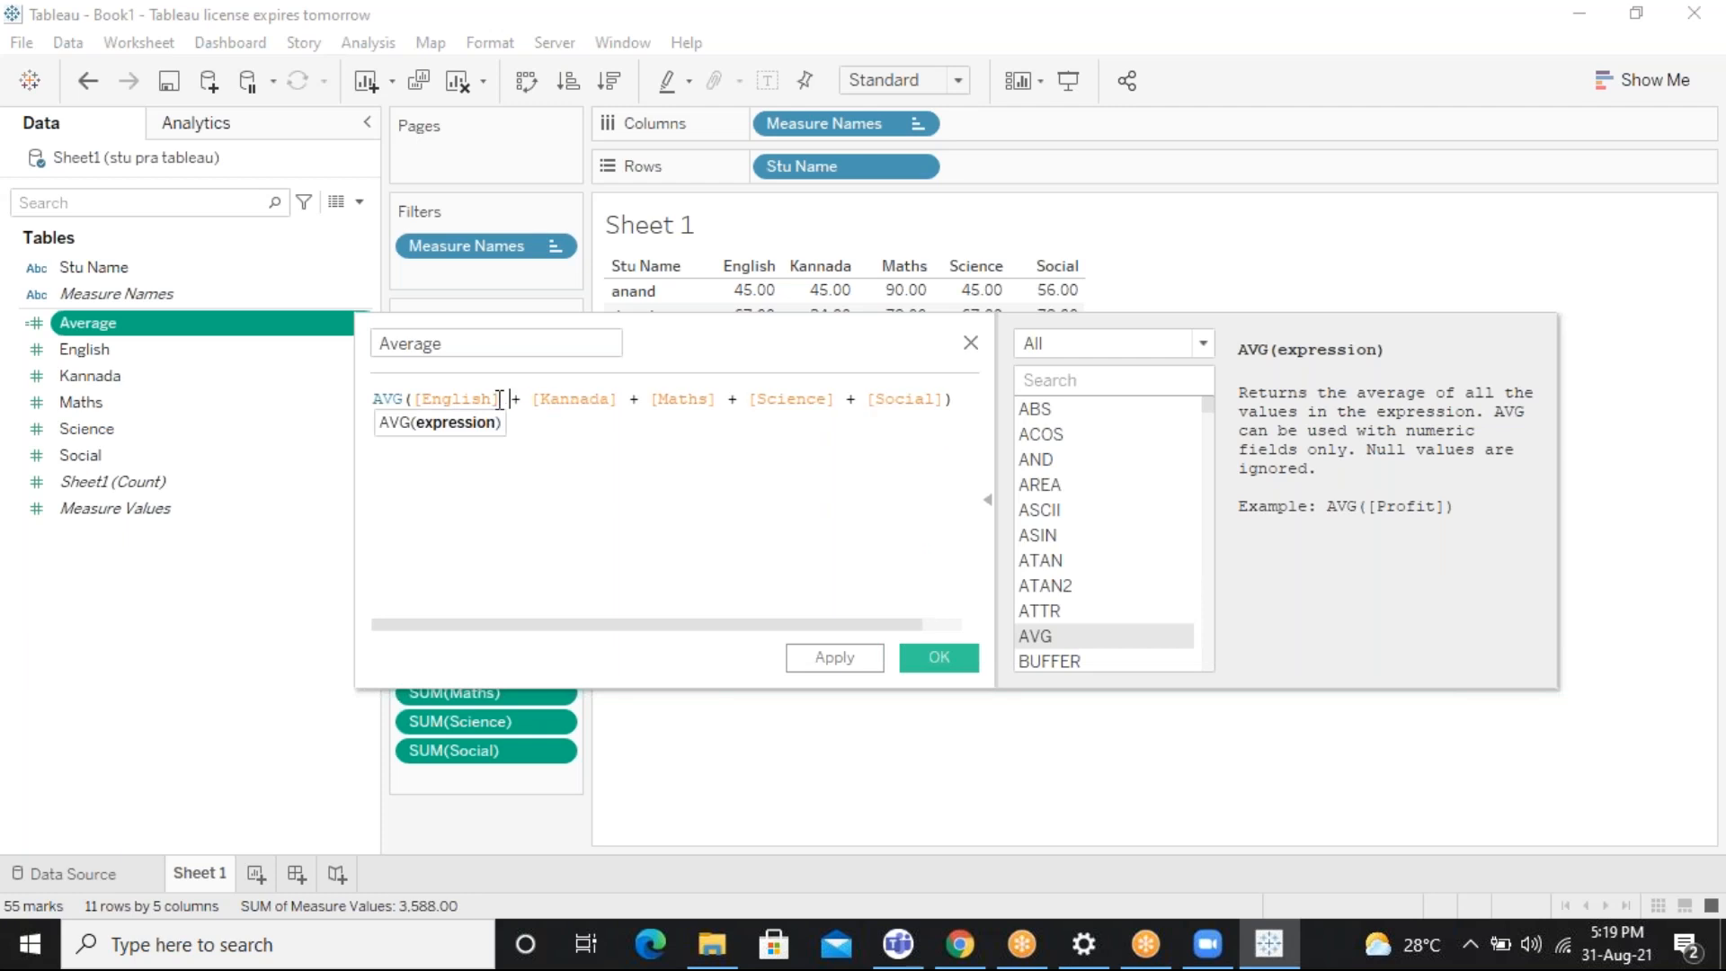
{"action": "left_click", "coordinate": [970, 398]}
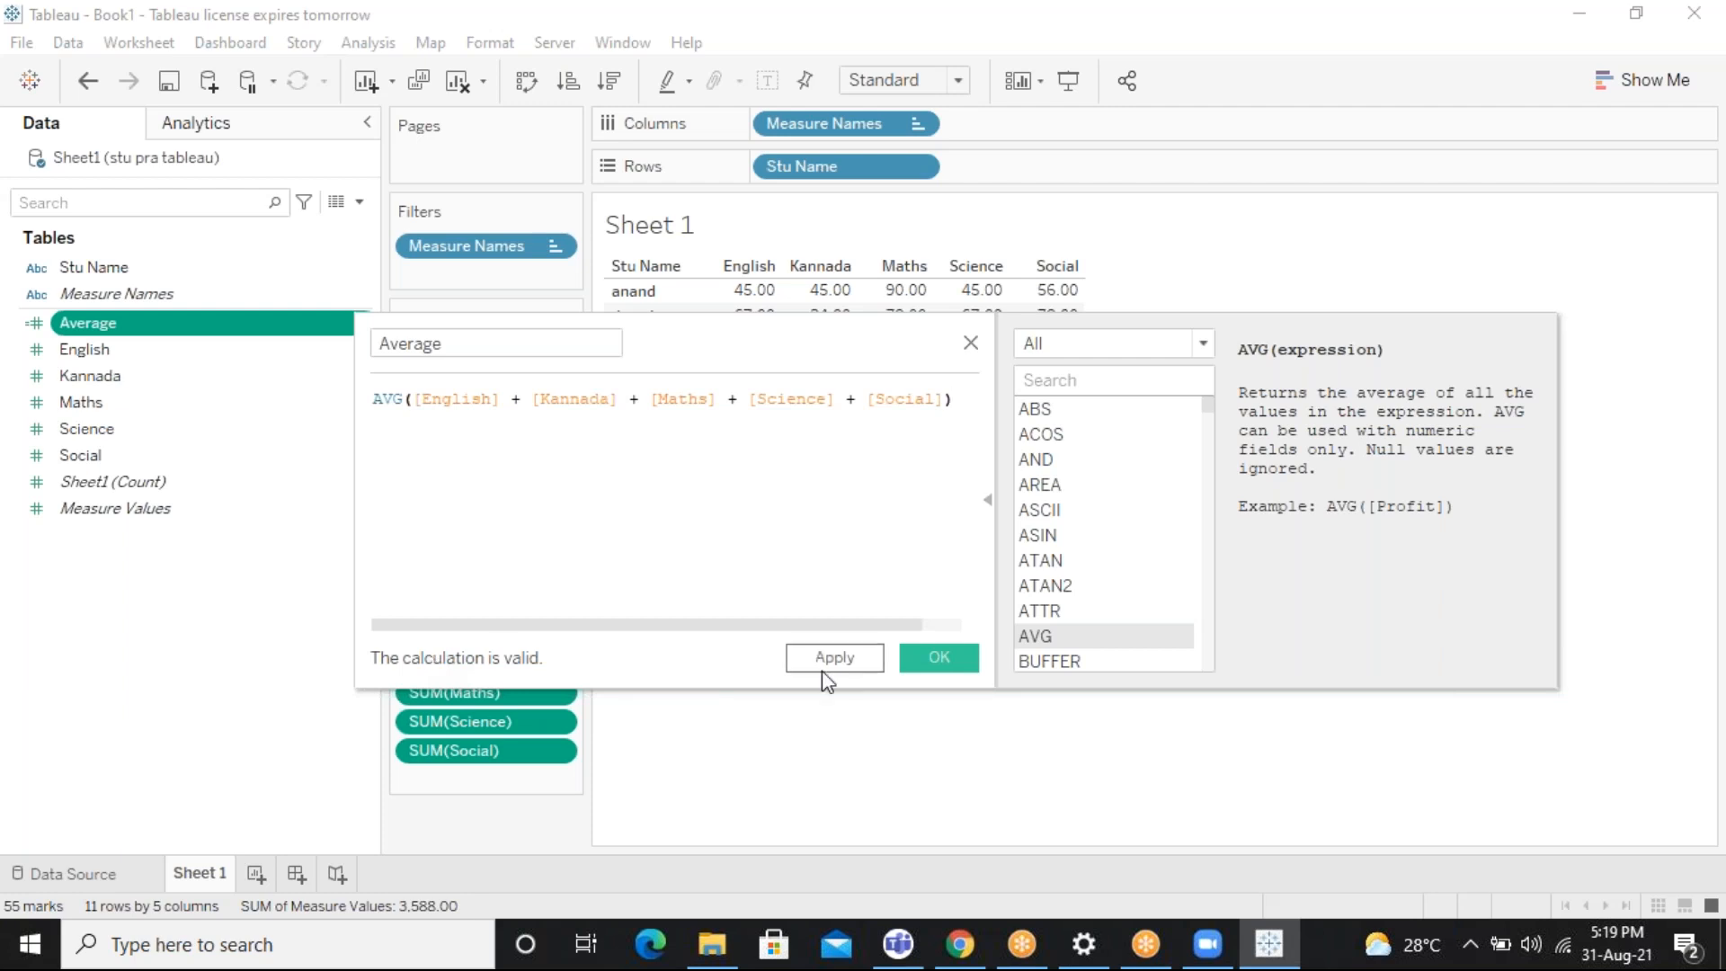
Save the edited Average calculated field and add it back to the student marks table as the last column
{"action": "left_click", "coordinate": [943, 661]}
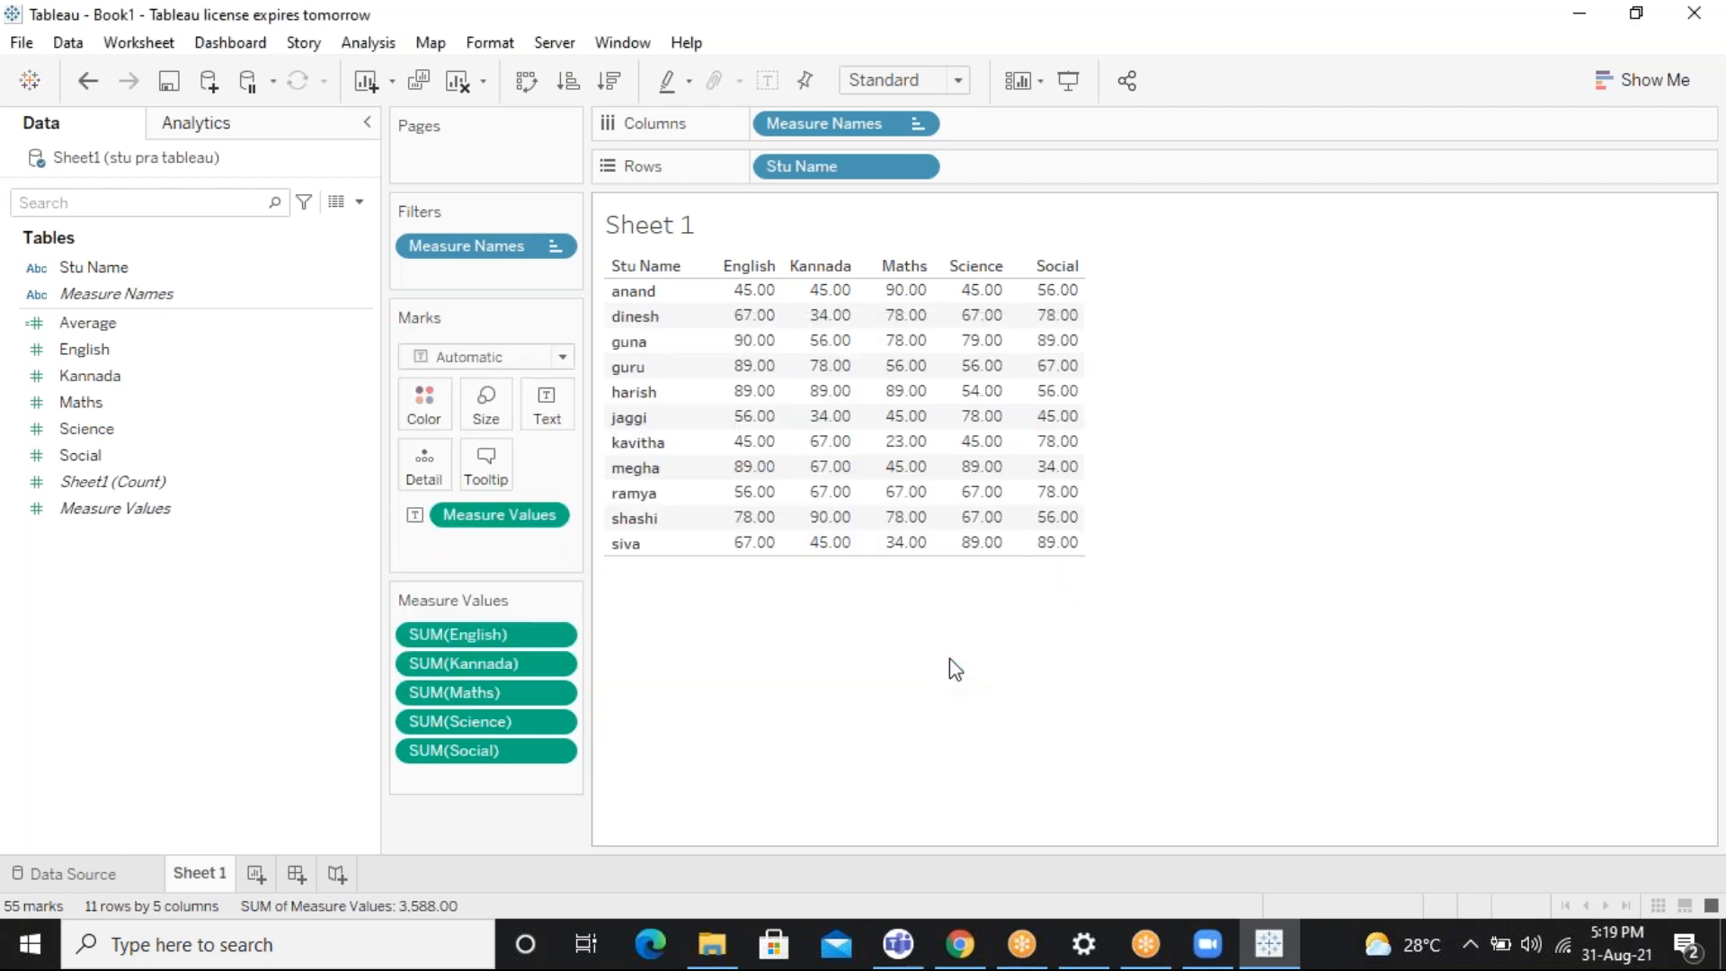
{"action": "left_click", "coordinate": [120, 322]}
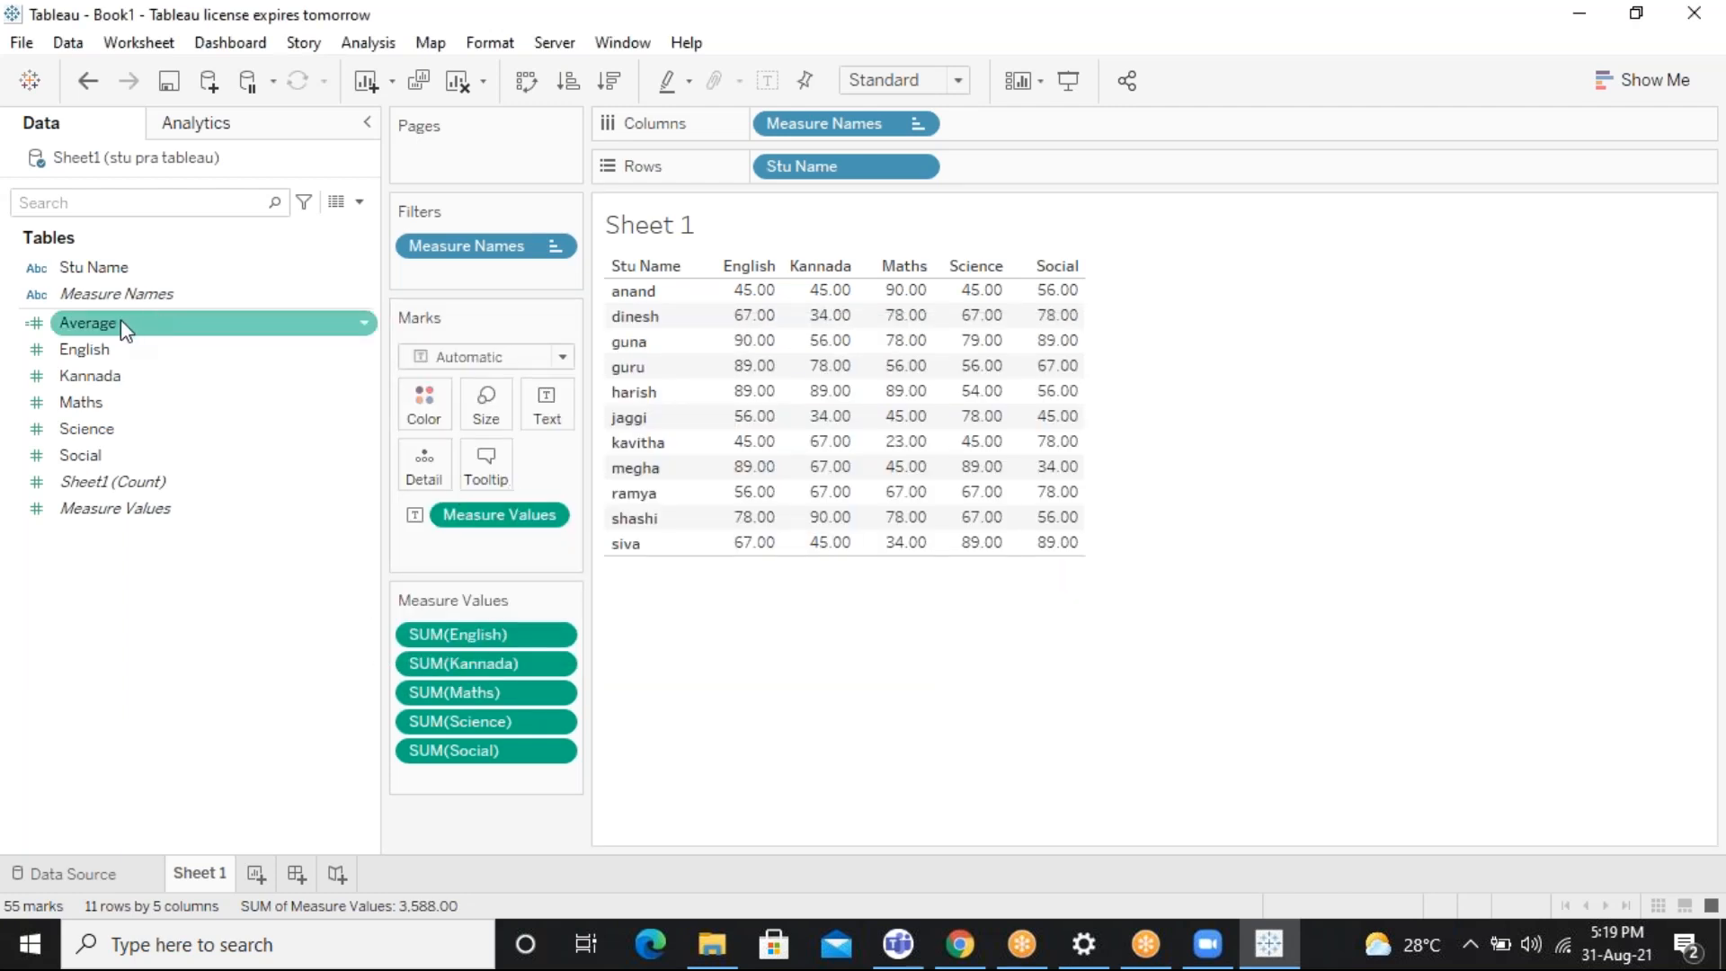
{"action": "left_click", "coordinate": [72, 295]}
{"action": "double_click", "coordinate": [84, 322]}
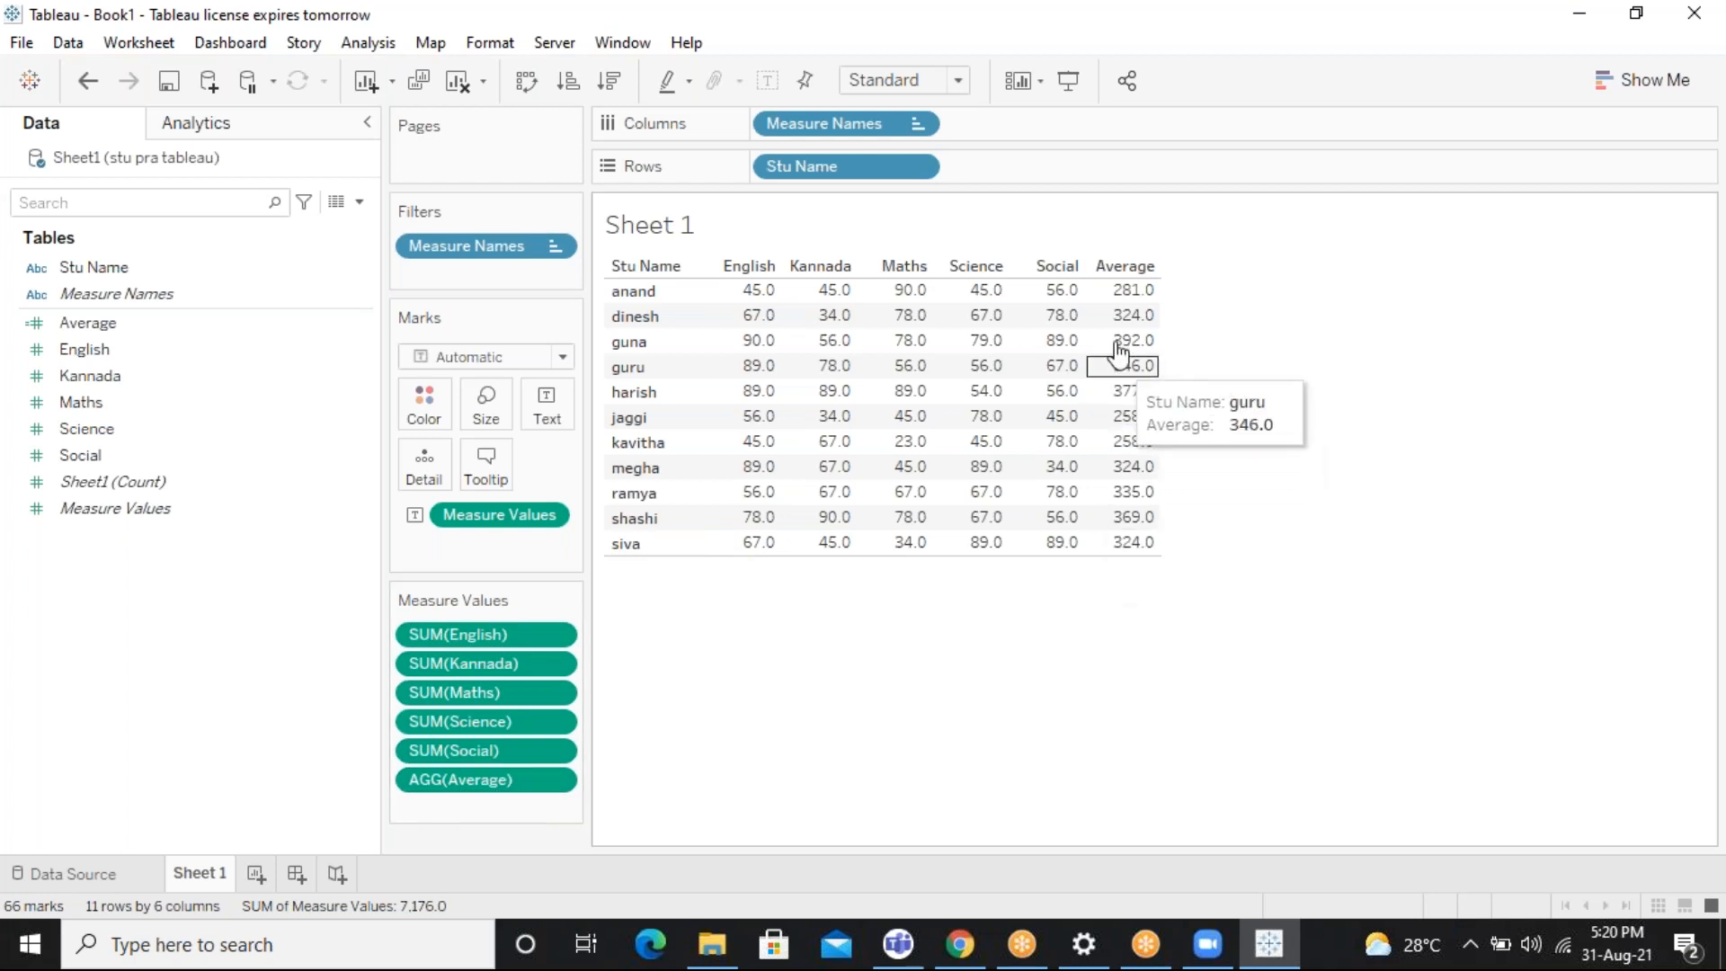
Highlight the values in the table's Average column to examine them, and clear the selection
{"action": "left_click", "coordinate": [1130, 291]}
{"action": "left_click", "coordinate": [1134, 516], "text": "shift"}
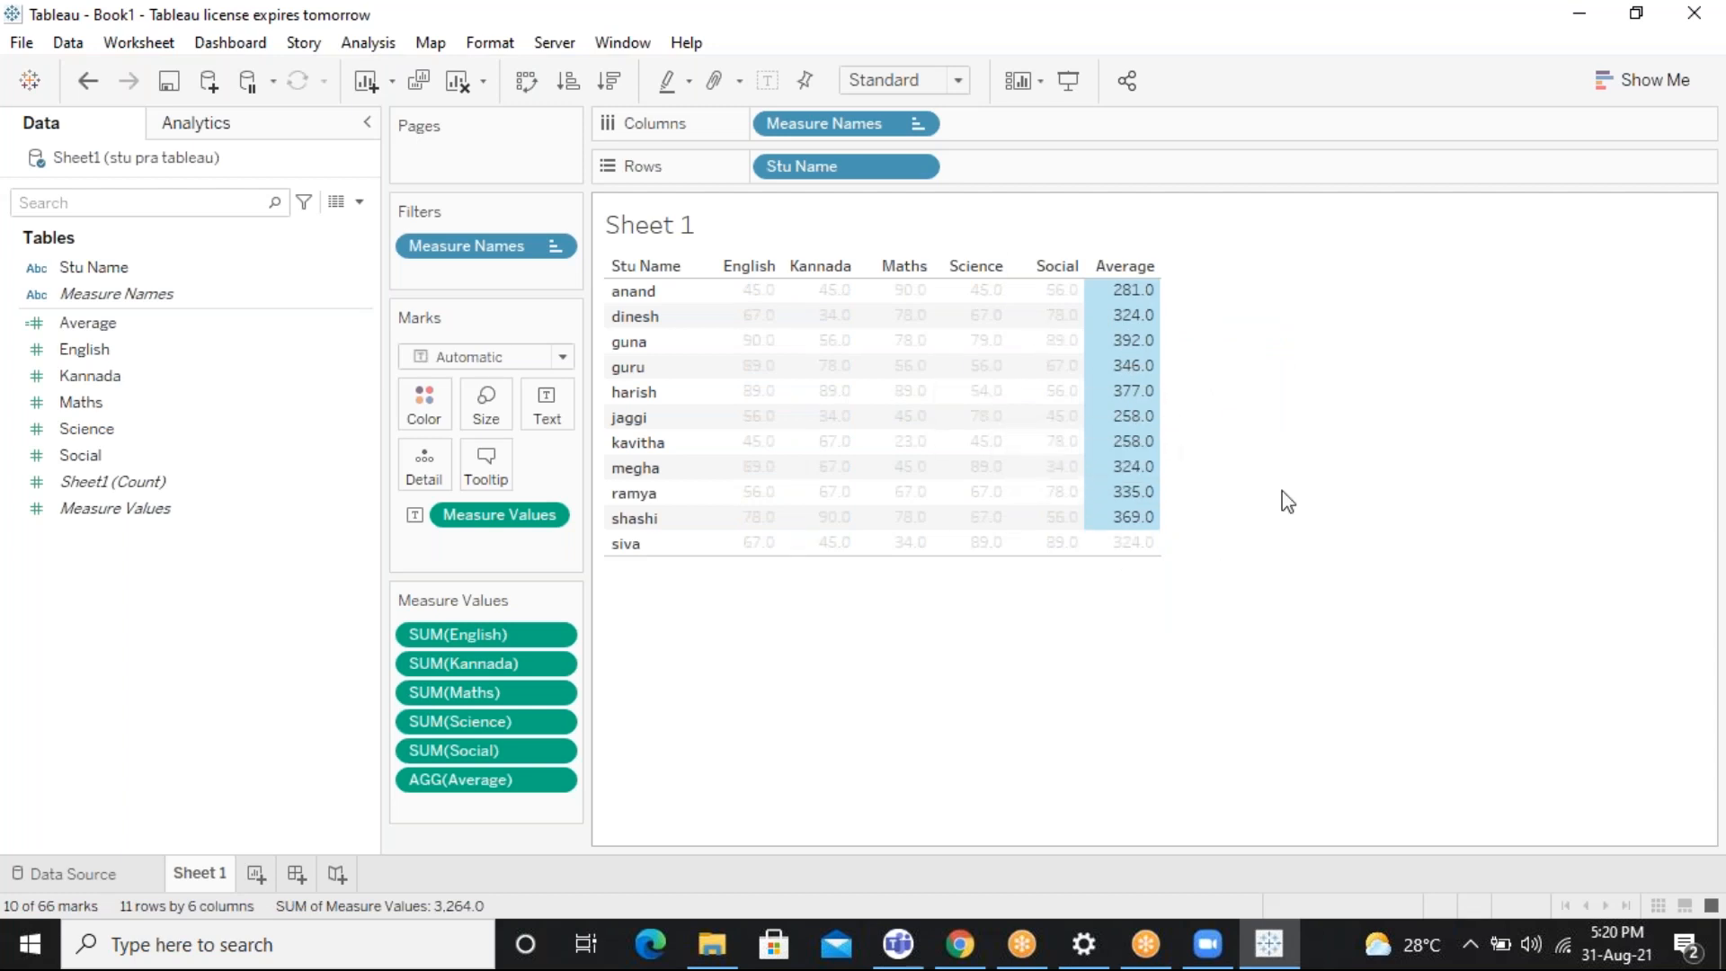
{"action": "left_click", "coordinate": [1291, 57]}
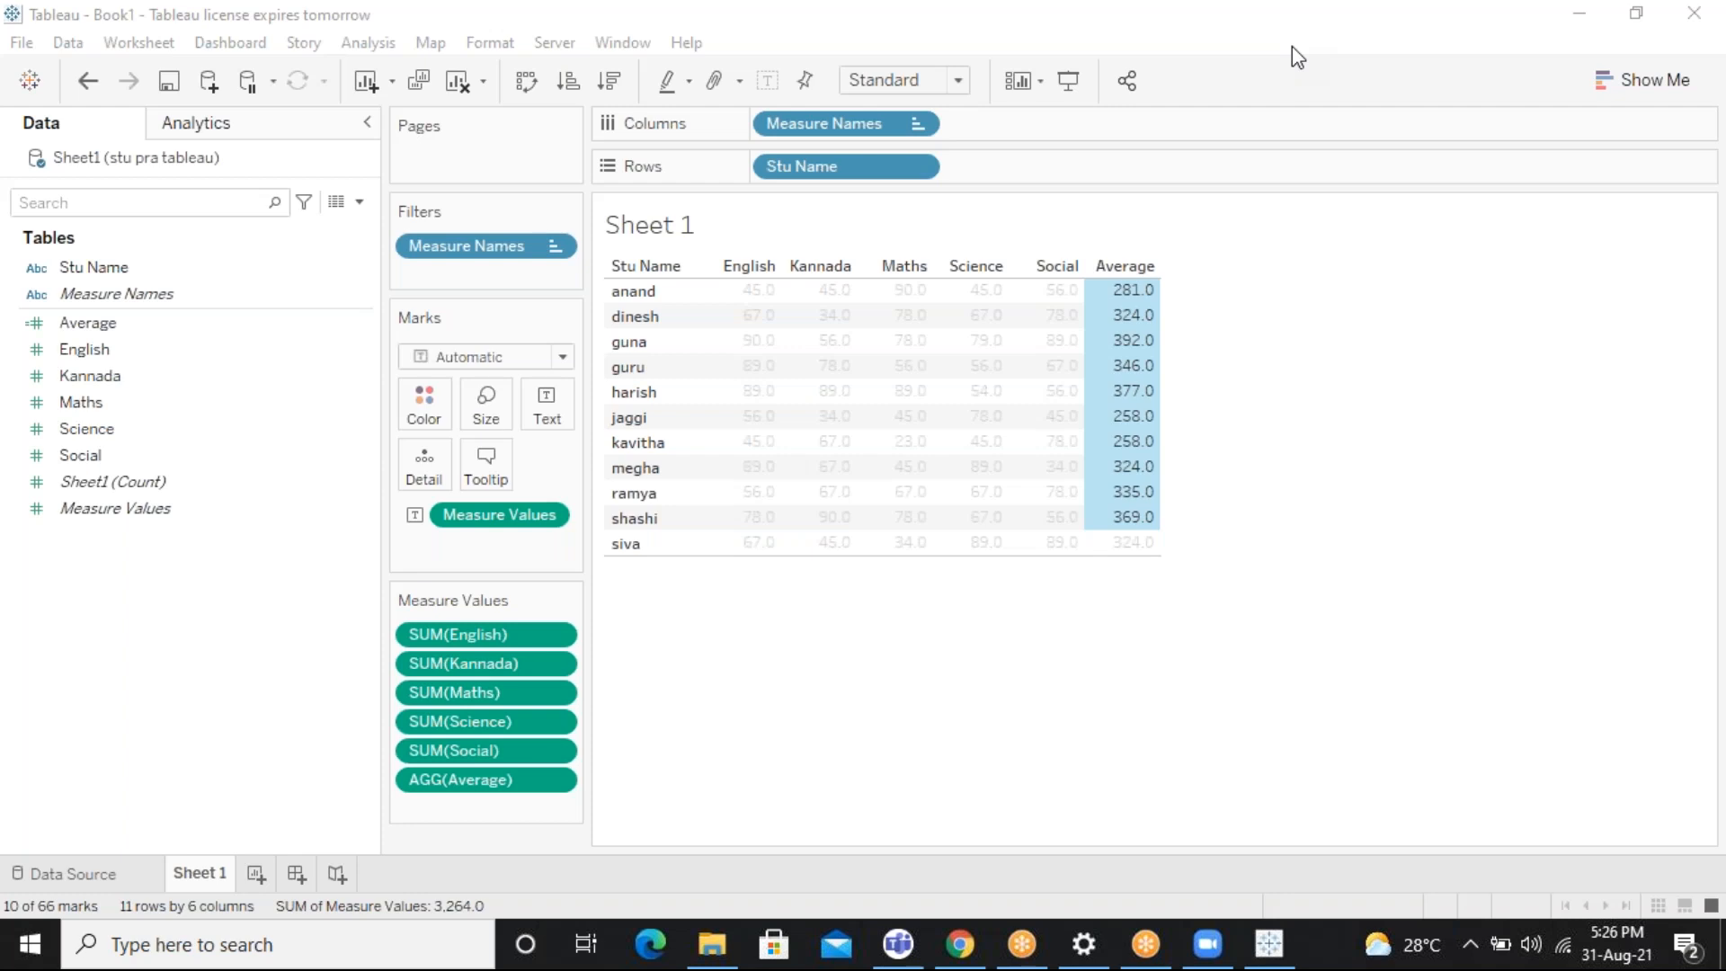
{"action": "left_click", "coordinate": [1198, 289]}
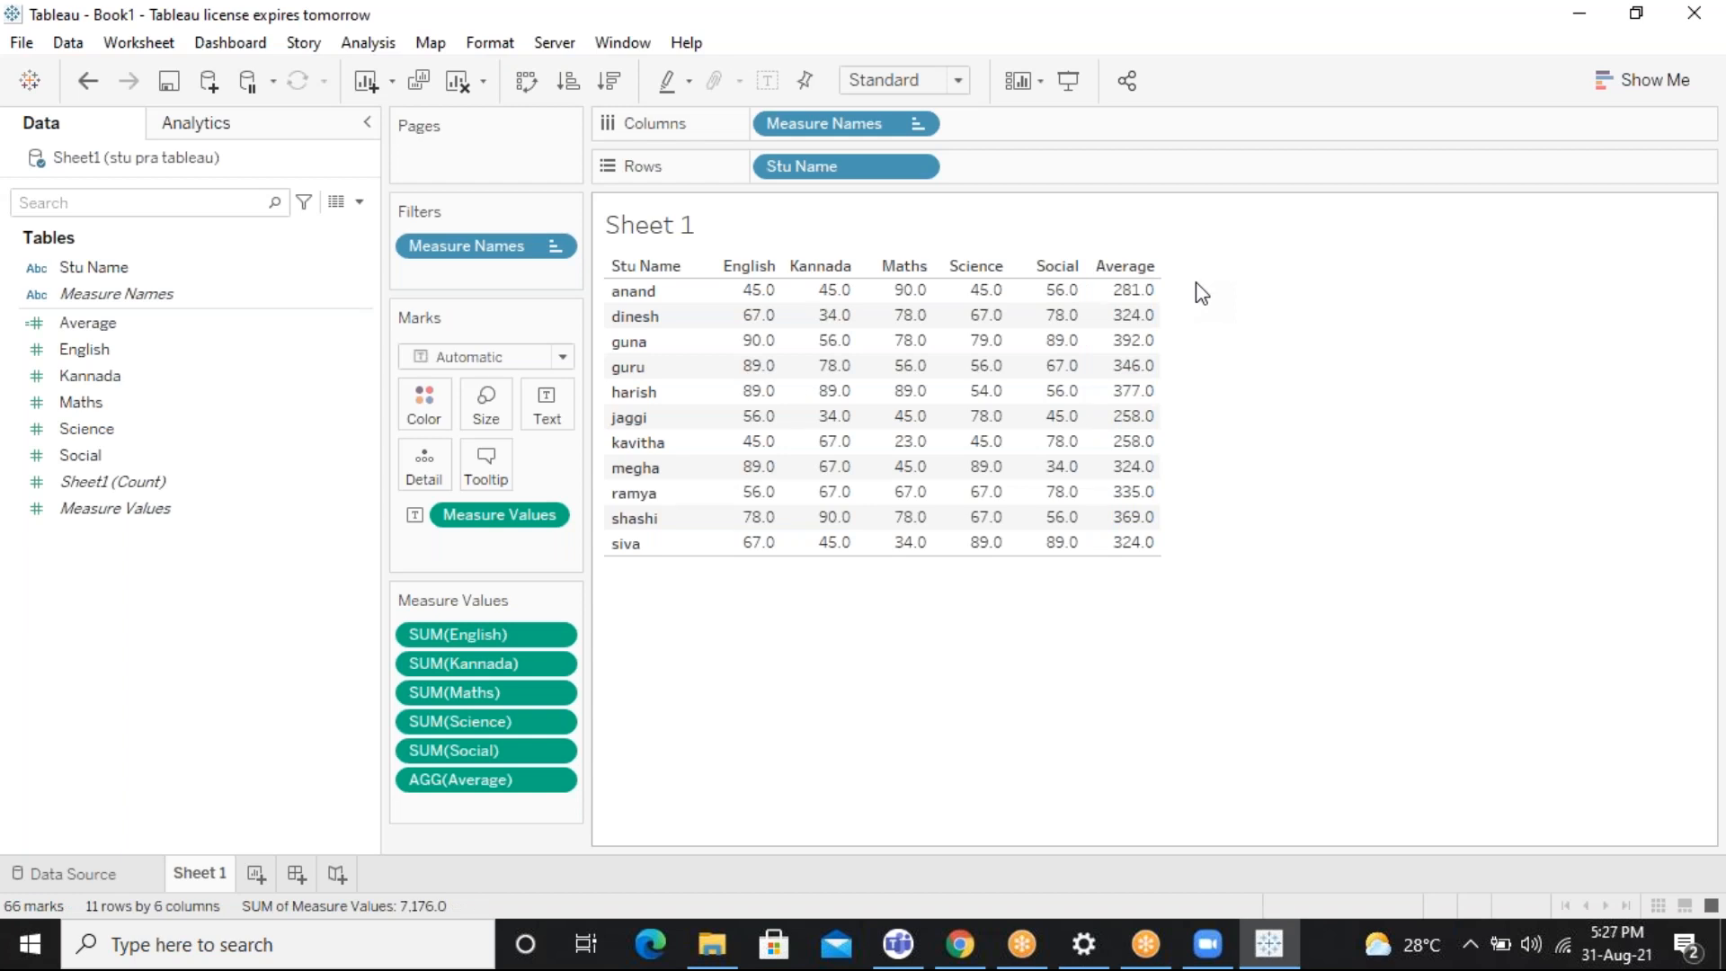
{"action": "mouse_move", "coordinate": [914, 953]}
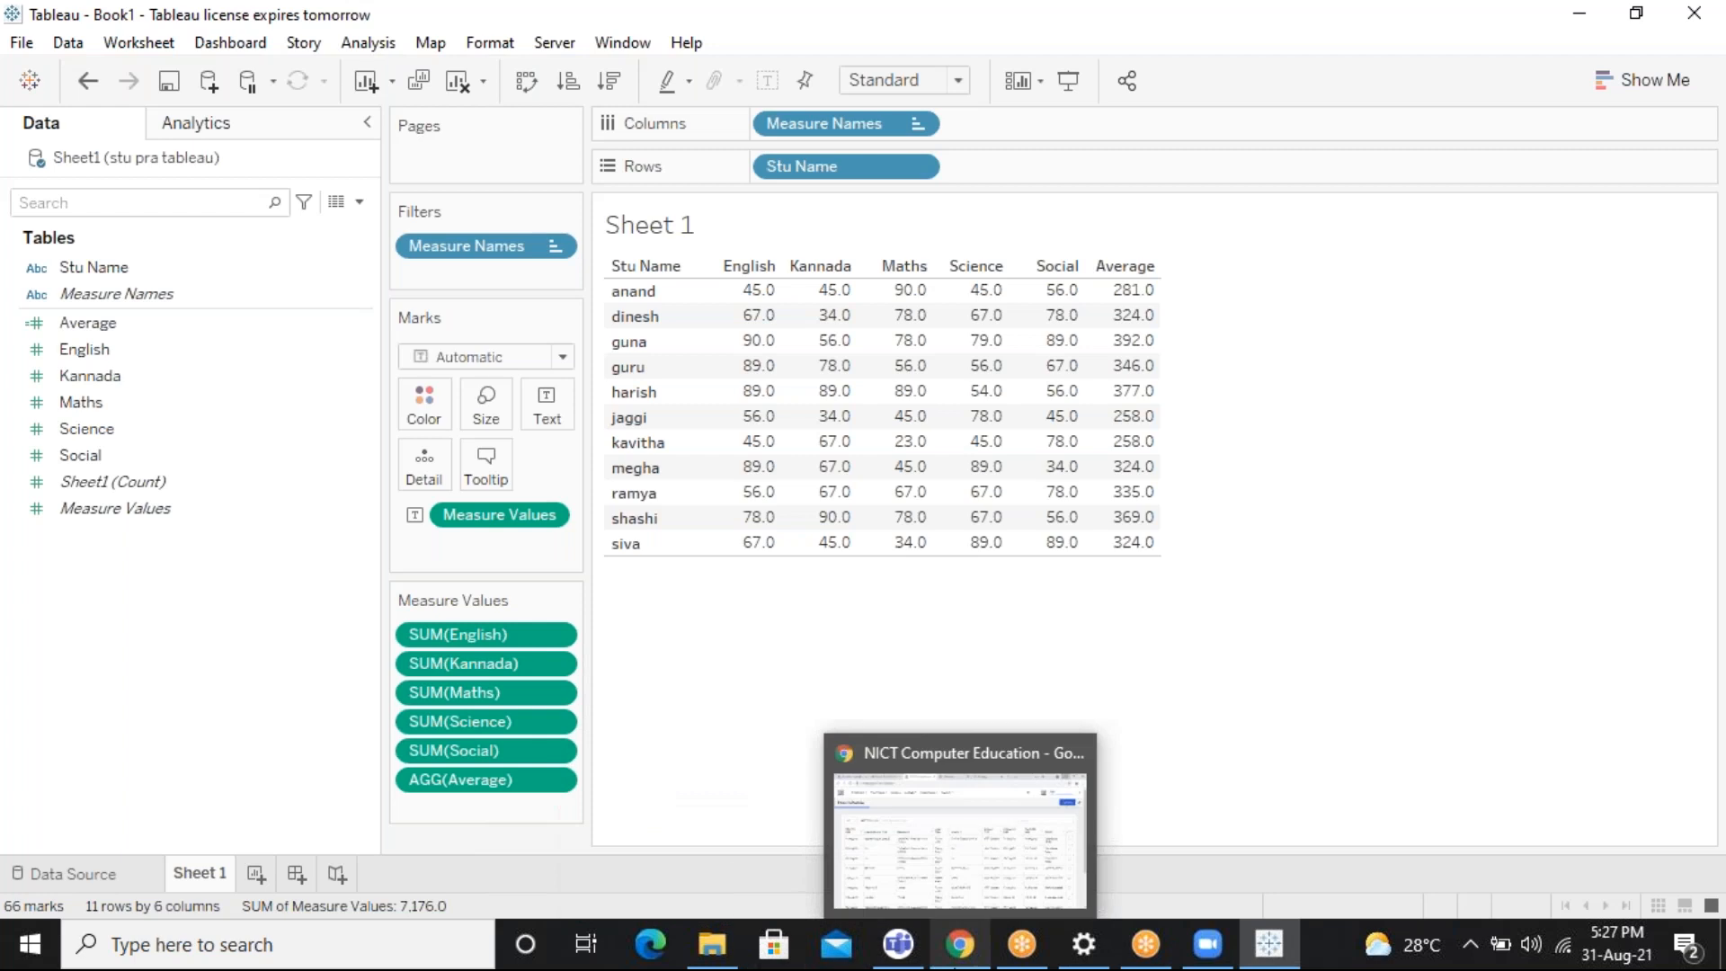
{"action": "key", "text": "super+r"}
{"action": "type", "text": "n"}
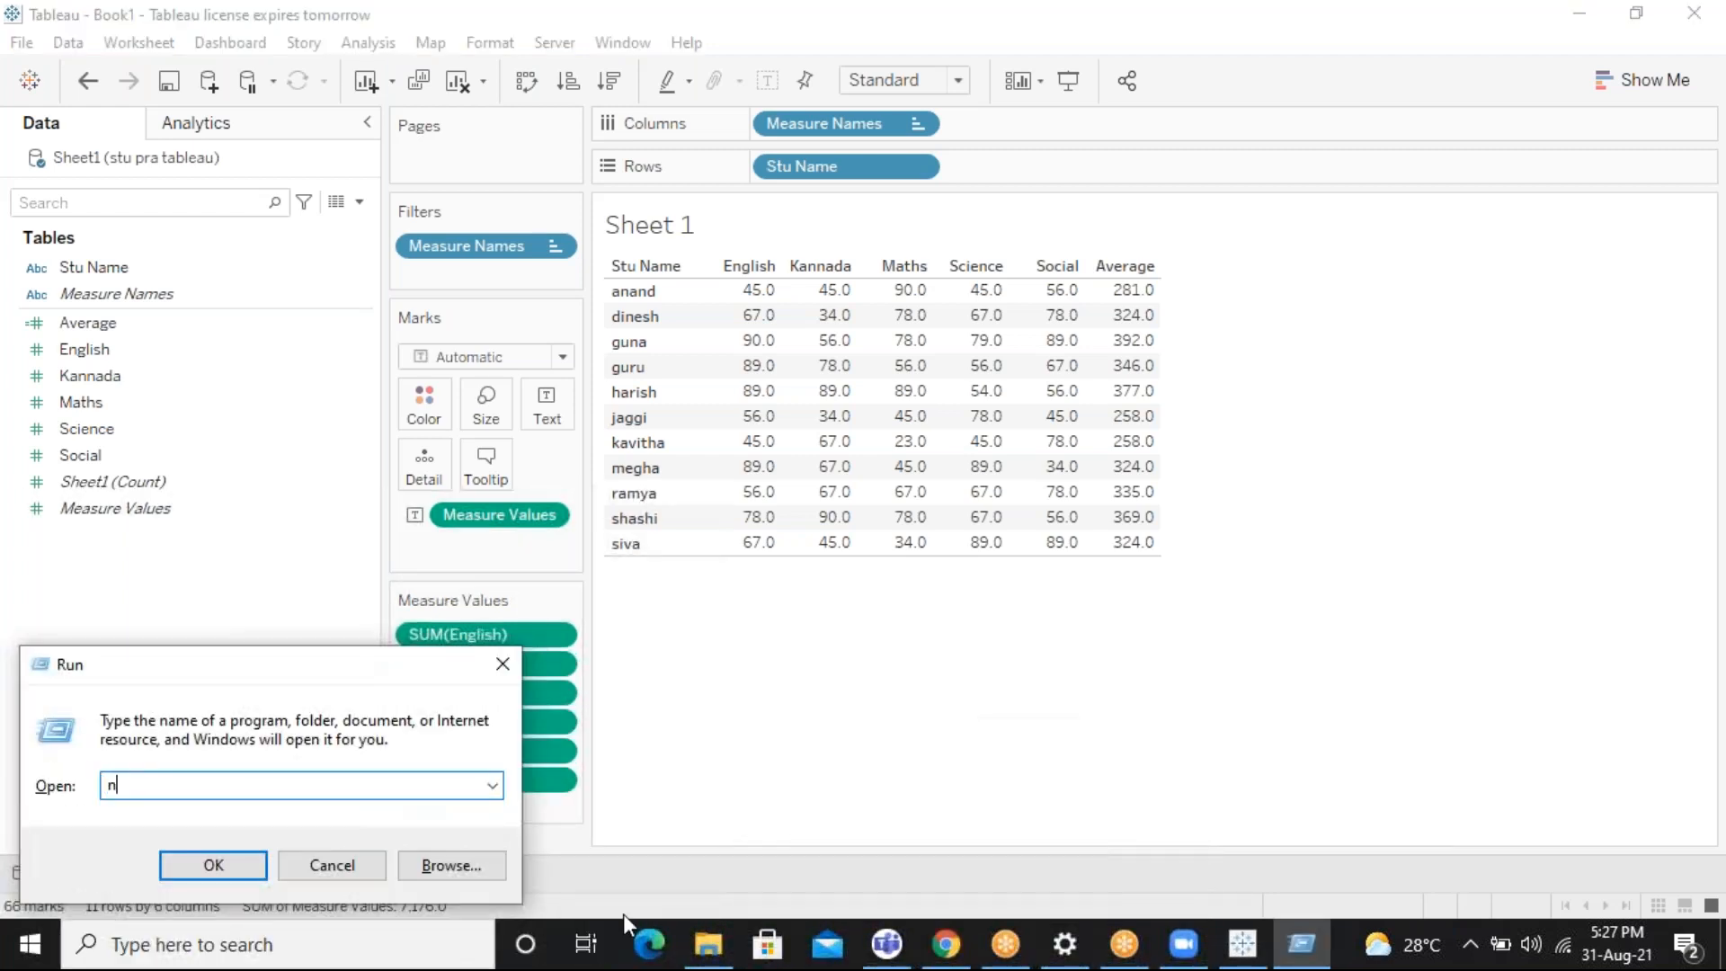
{"action": "type", "text": "ot"}
{"action": "key", "text": "Down"}
{"action": "key", "text": "Return"}
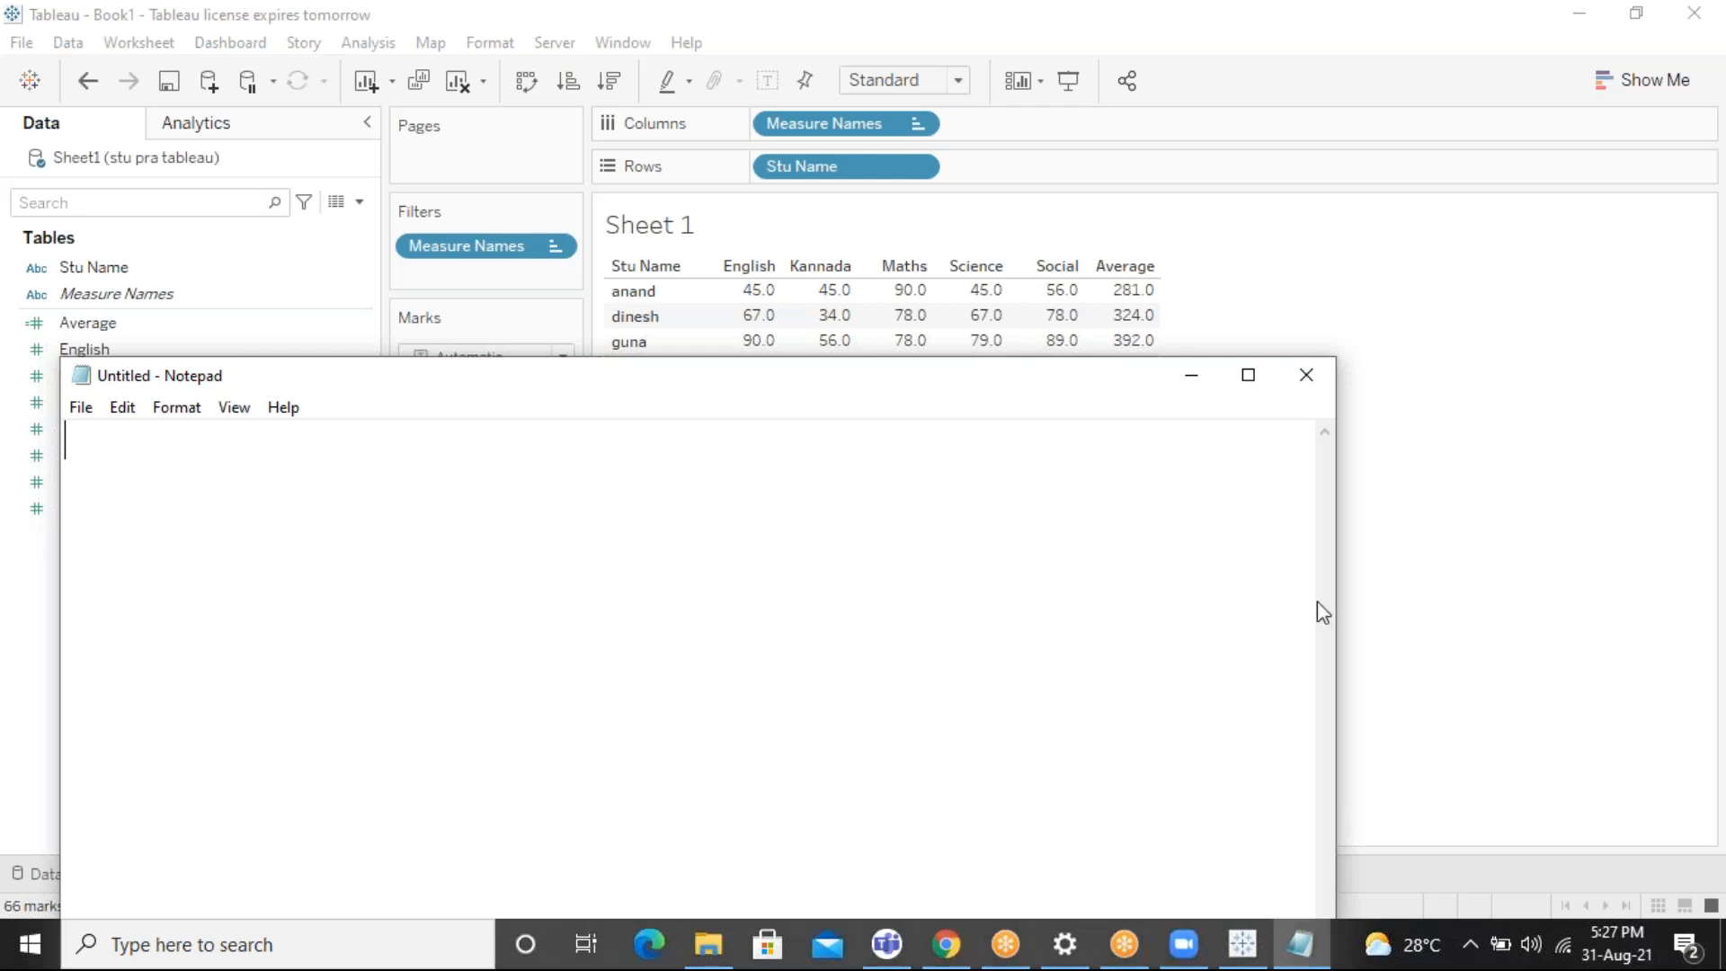
{"action": "left_click", "coordinate": [1307, 376]}
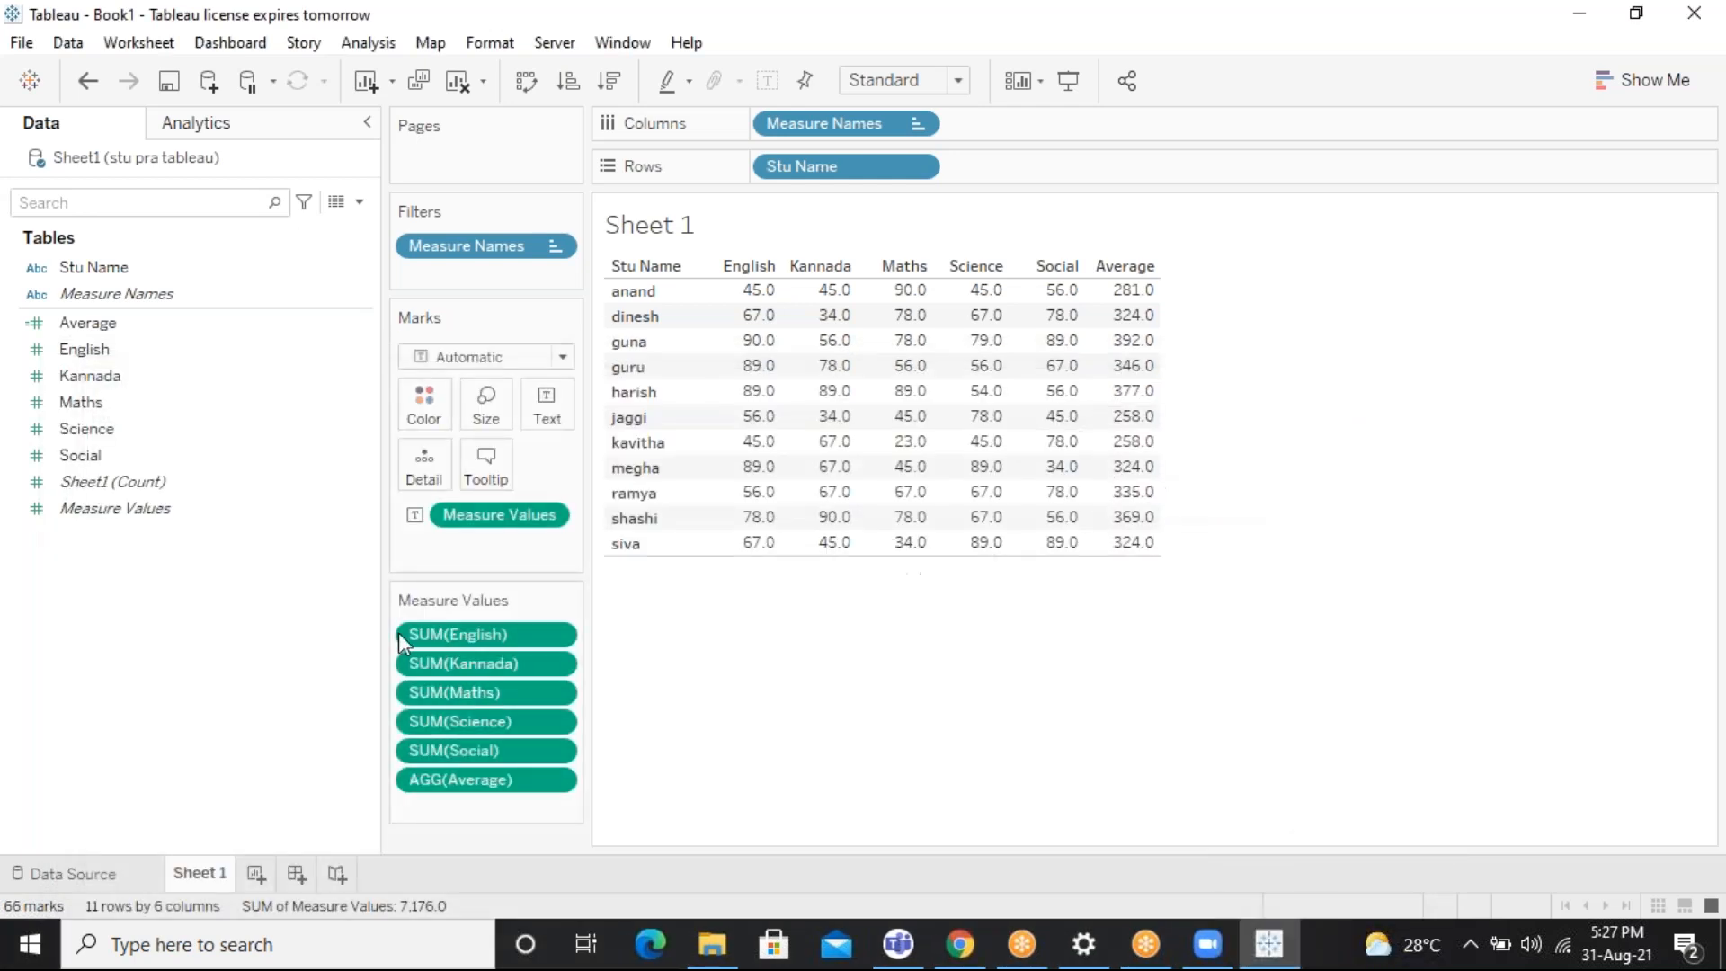
Add a new worksheet and connect to the global_superstore_2016 Excel workbook in the Desktop folder
{"action": "left_click", "coordinate": [258, 874]}
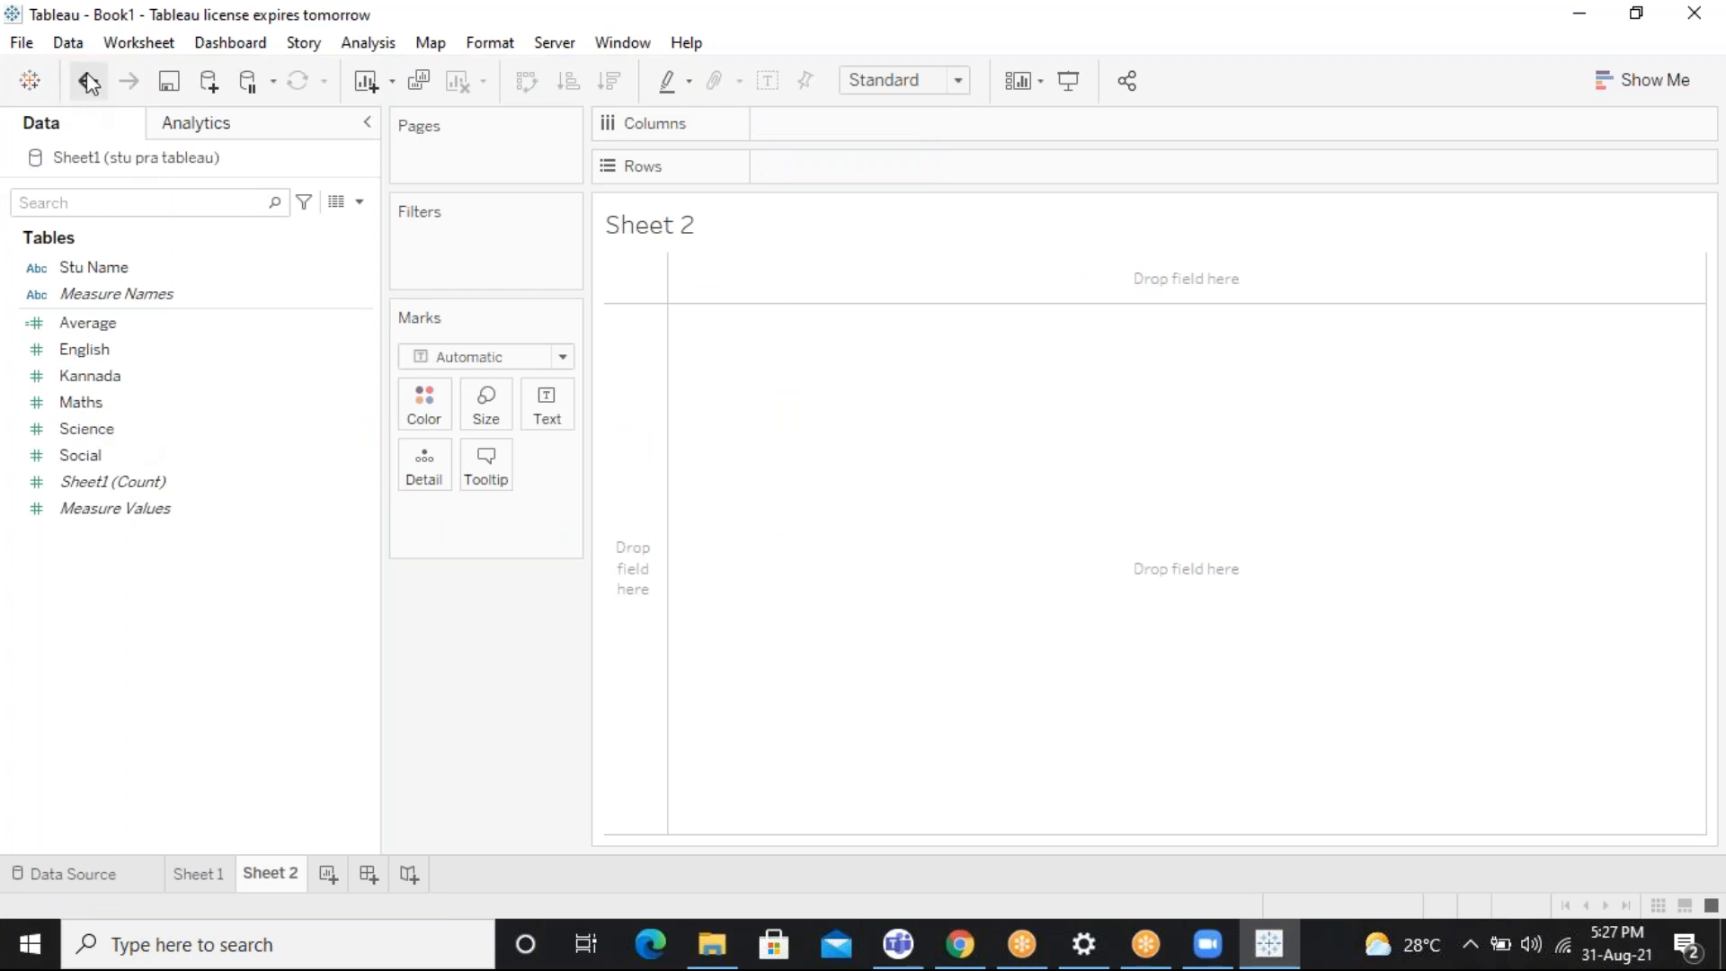
{"action": "left_click", "coordinate": [31, 80]}
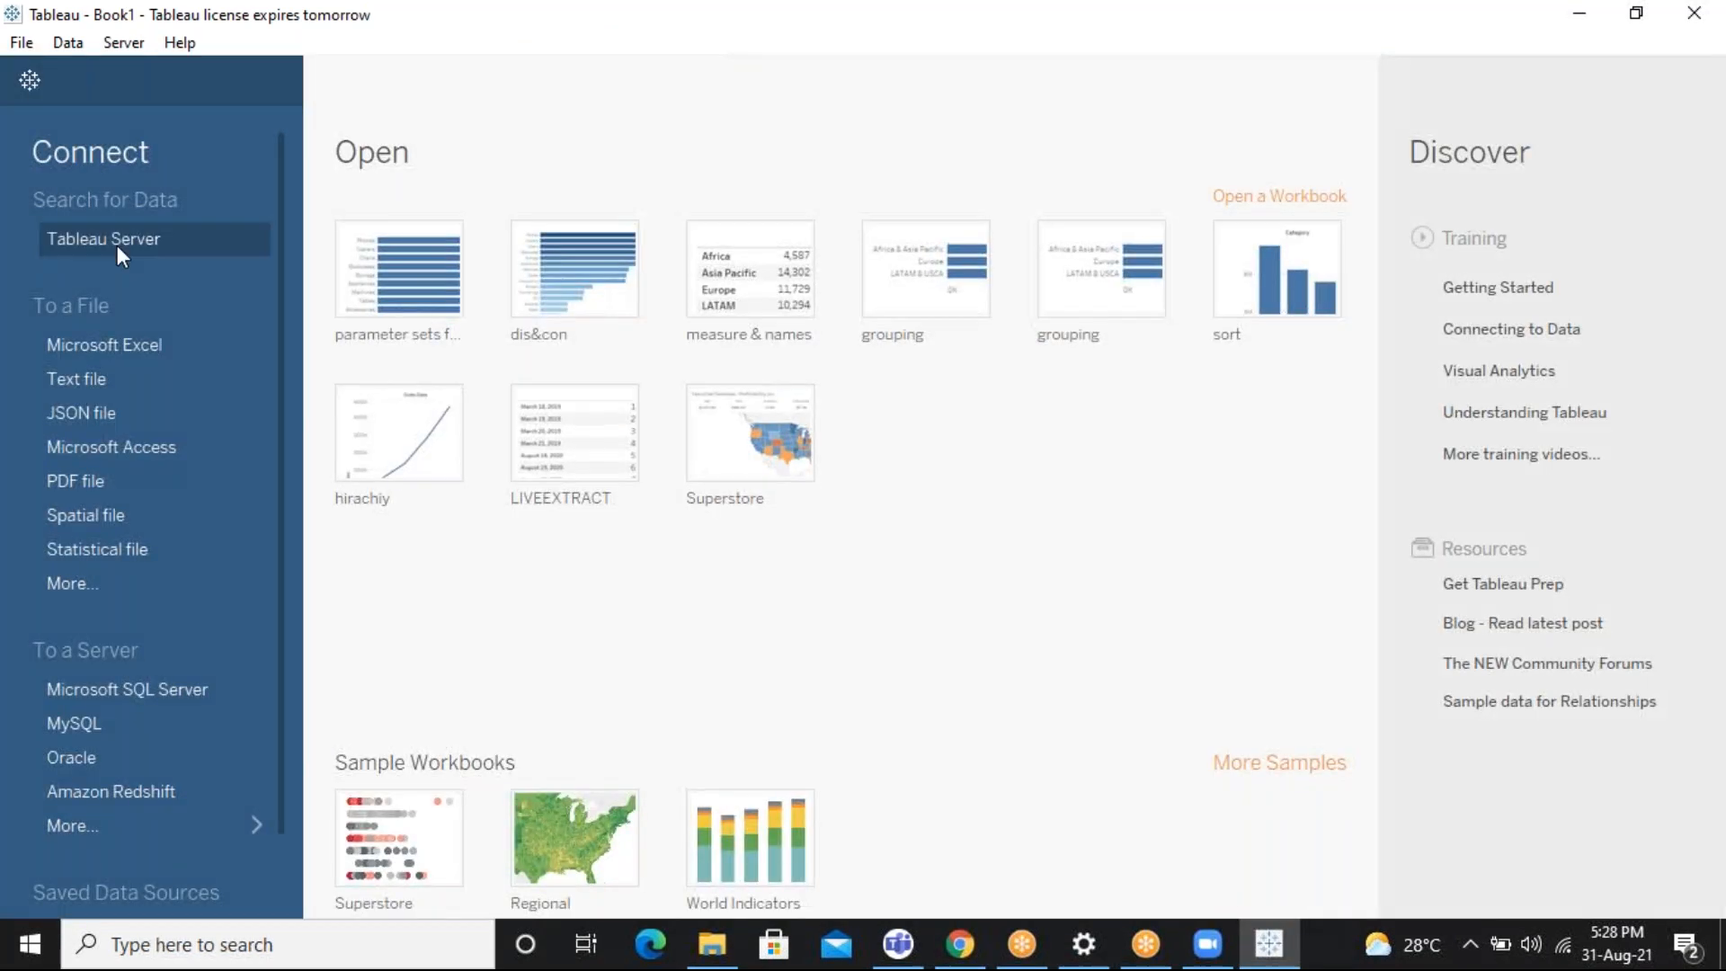
{"action": "left_click", "coordinate": [131, 343]}
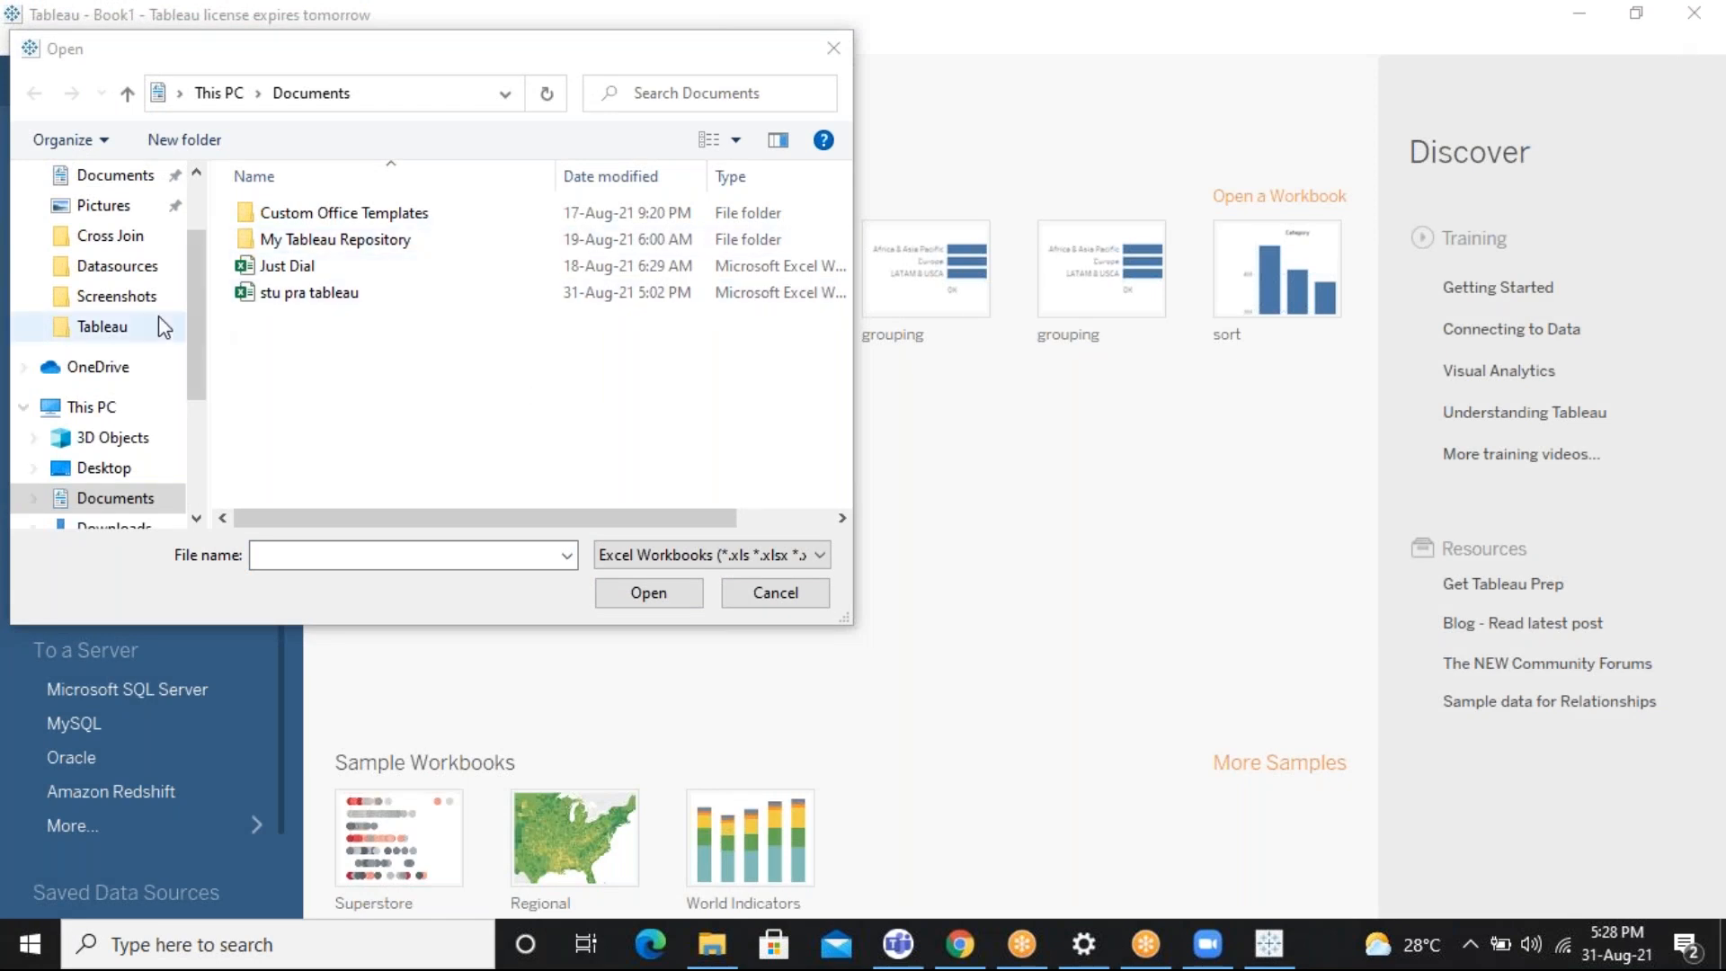
{"action": "left_click_drag", "start_coordinate": [201, 350], "coordinate": [203, 275]}
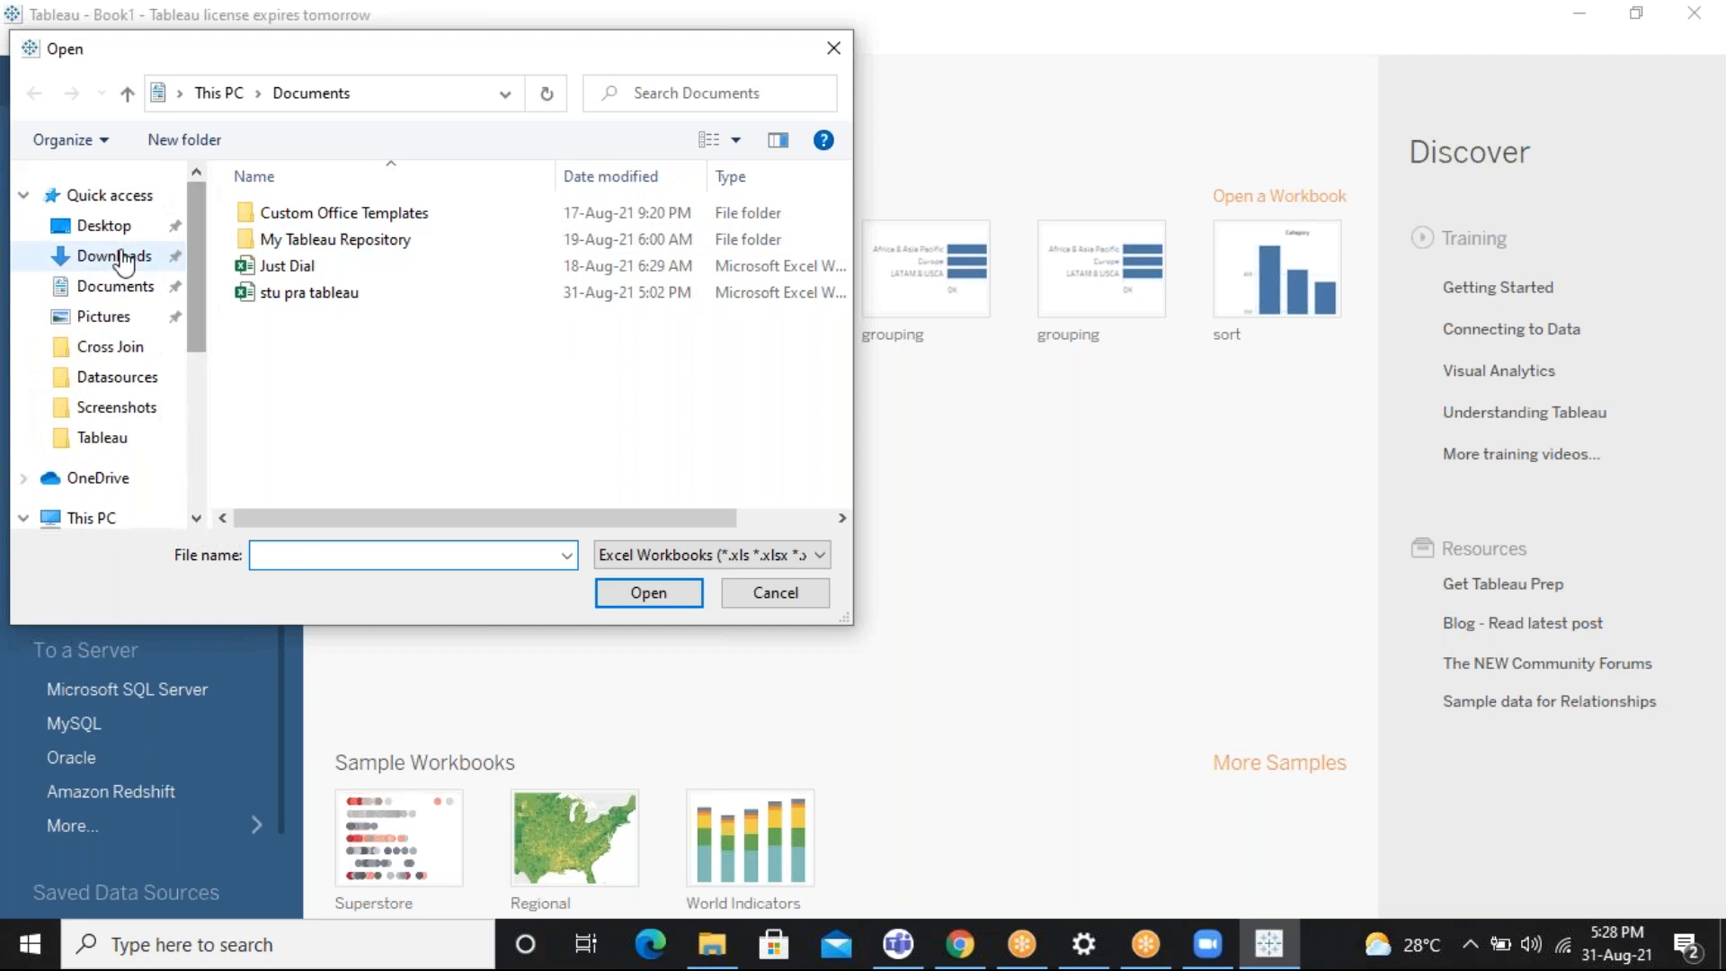
{"action": "left_click", "coordinate": [116, 256]}
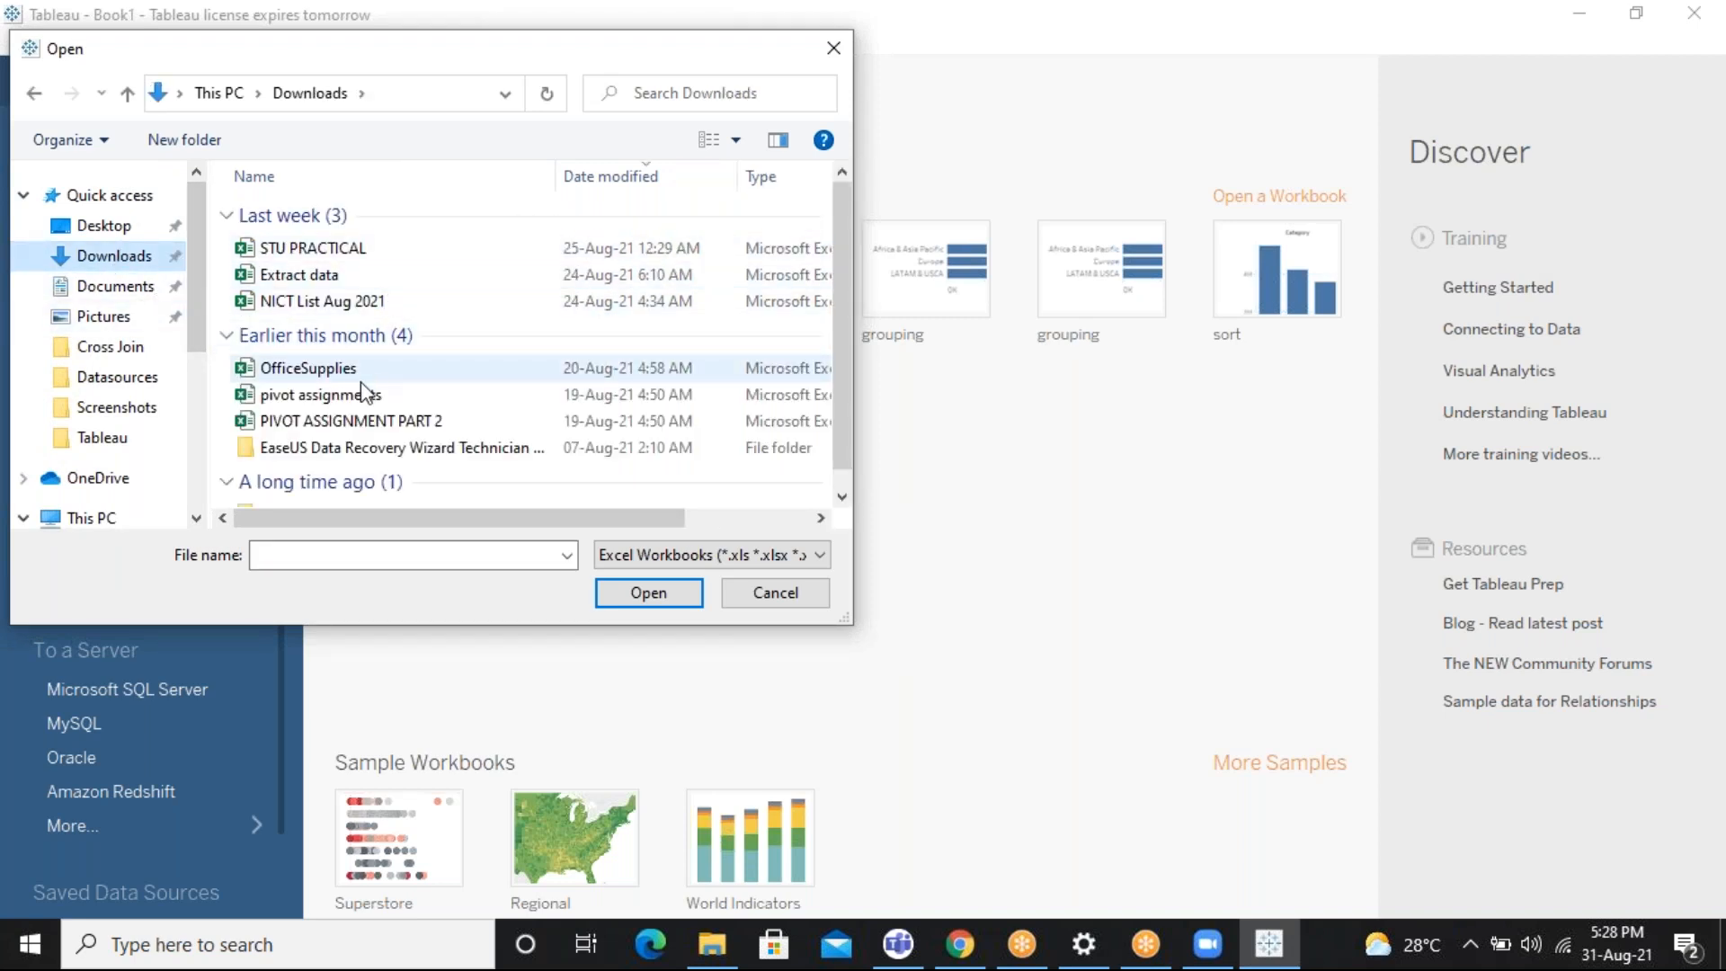
{"action": "left_click", "coordinate": [106, 226]}
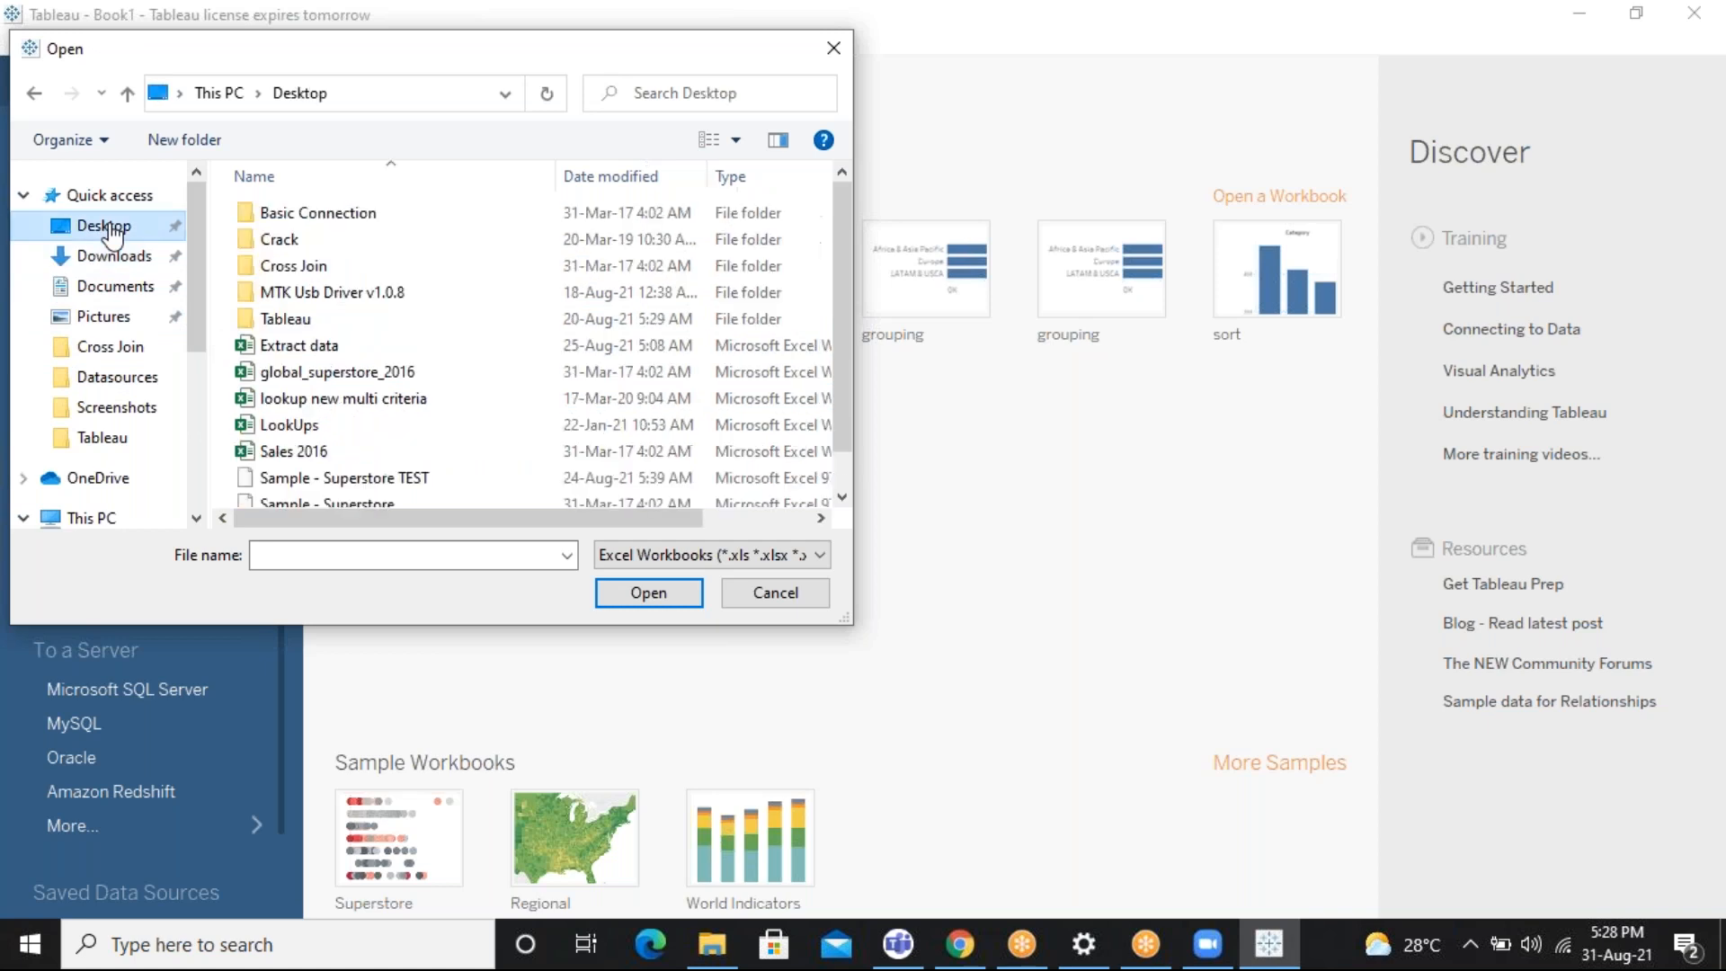
{"action": "left_click", "coordinate": [457, 368]}
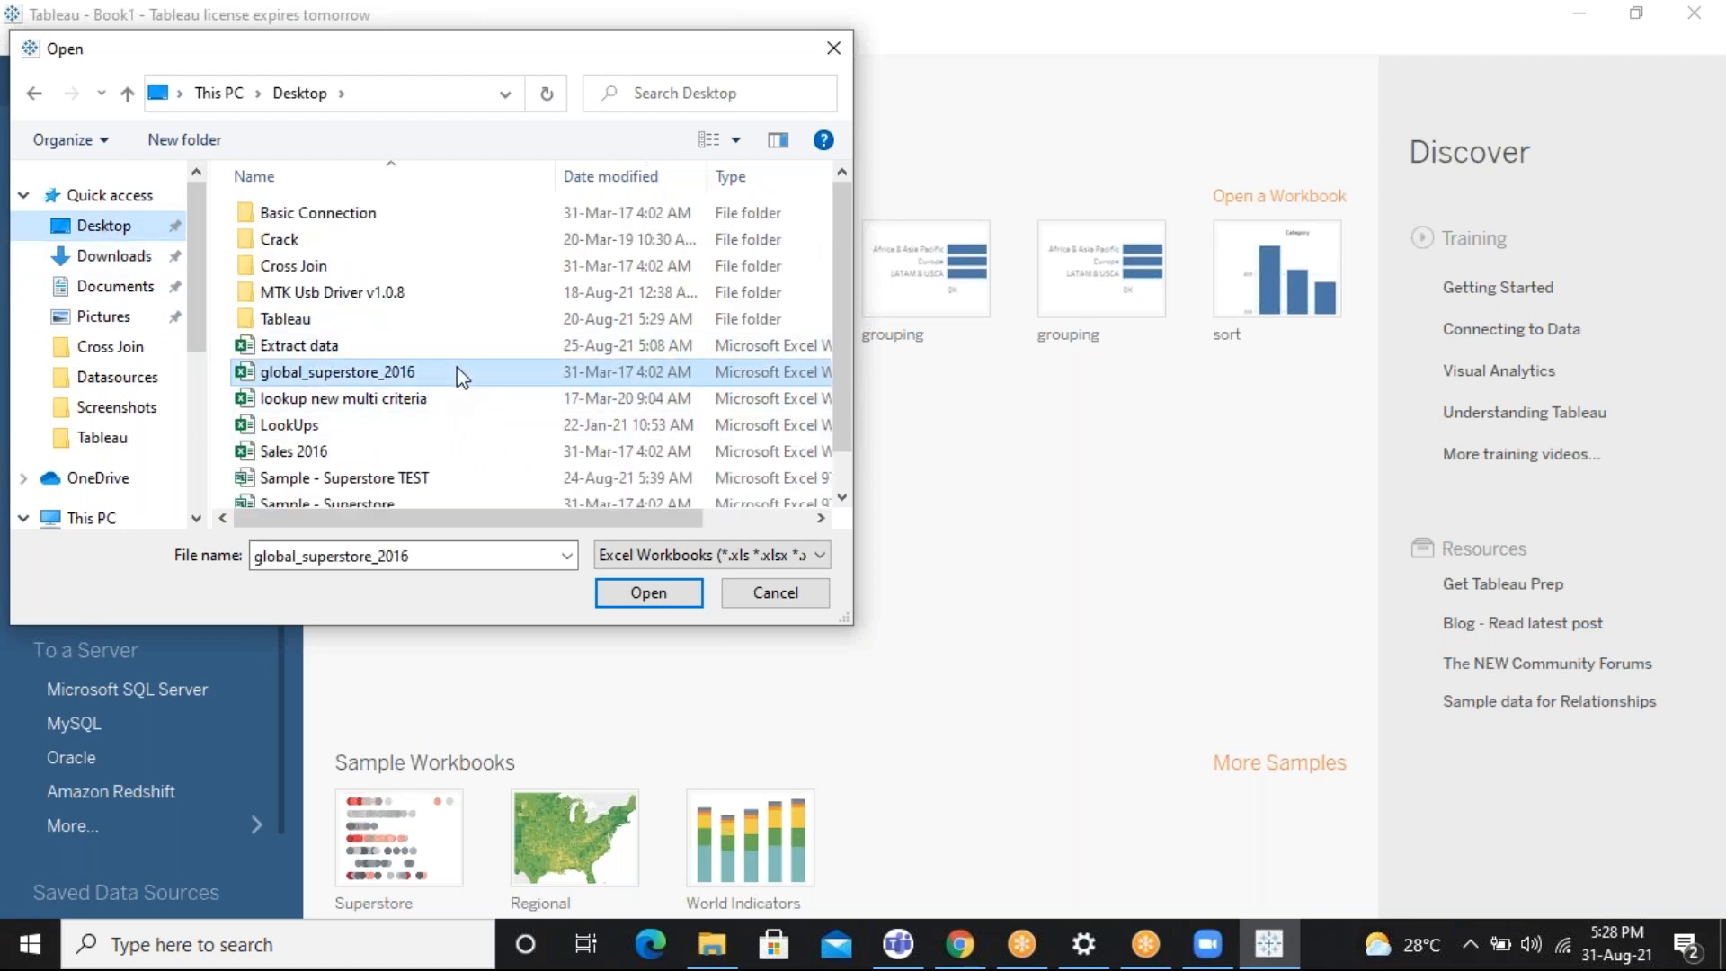
{"action": "left_click", "coordinate": [644, 595]}
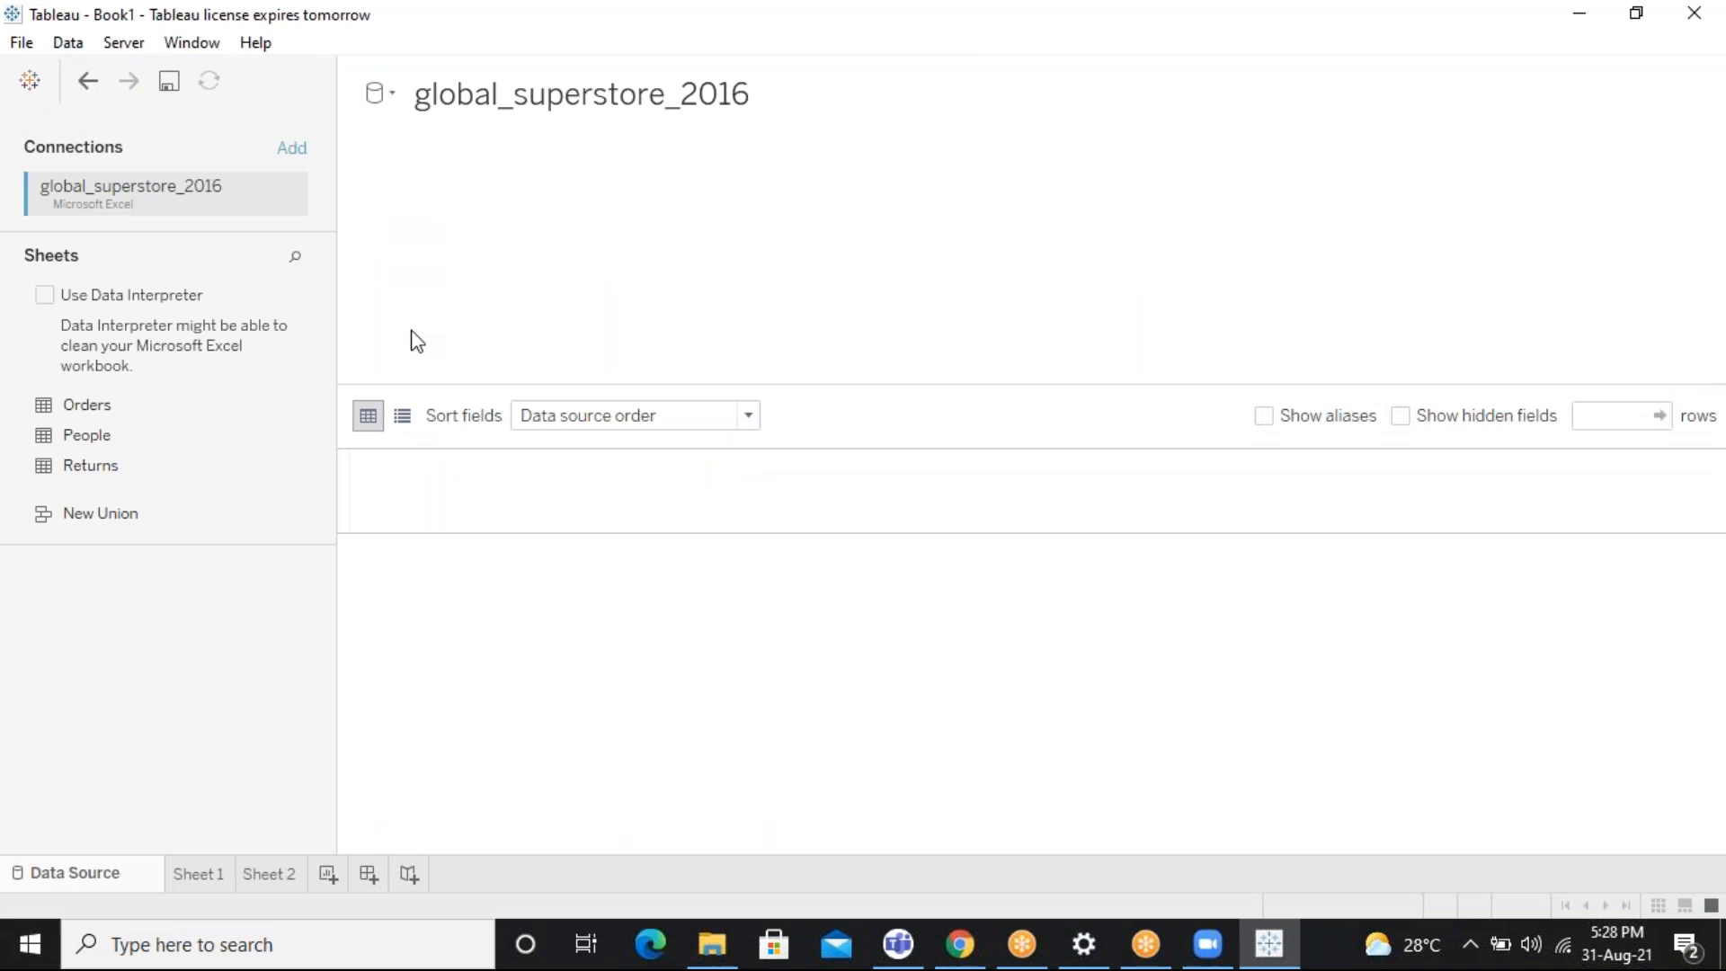
Load the Orders table as the data source, select it in the worksheets and look through its fields on Sheet 2
{"action": "left_click", "coordinate": [155, 407]}
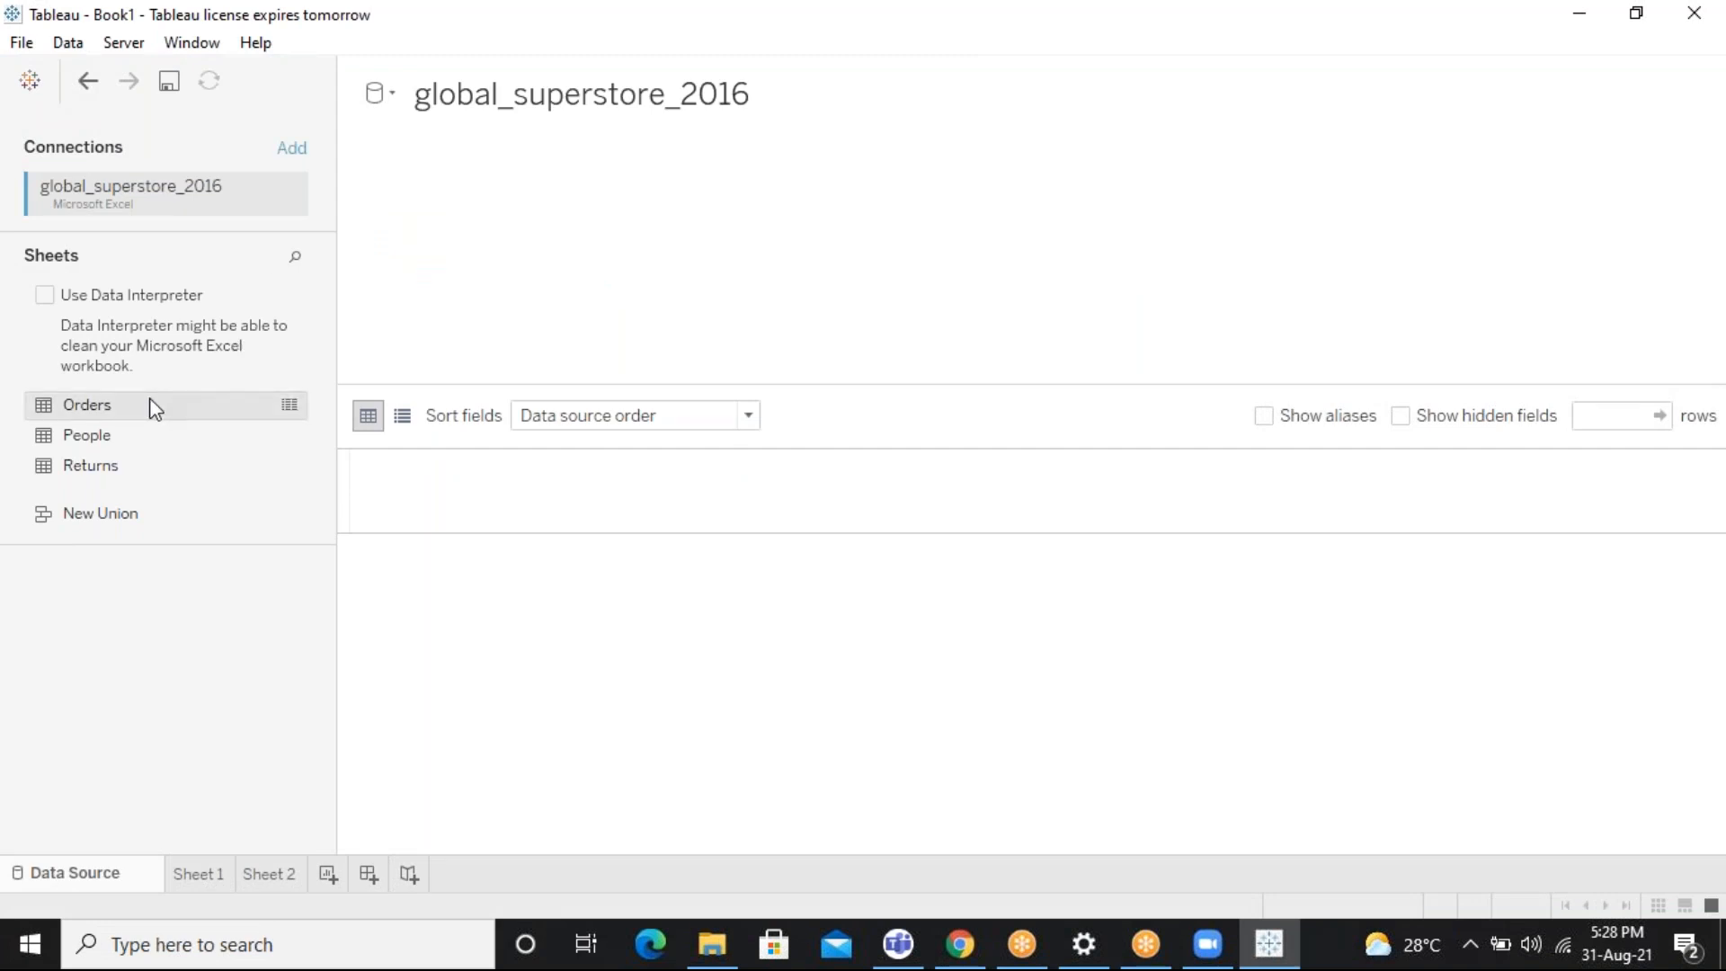
{"action": "double_click", "coordinate": [156, 408]}
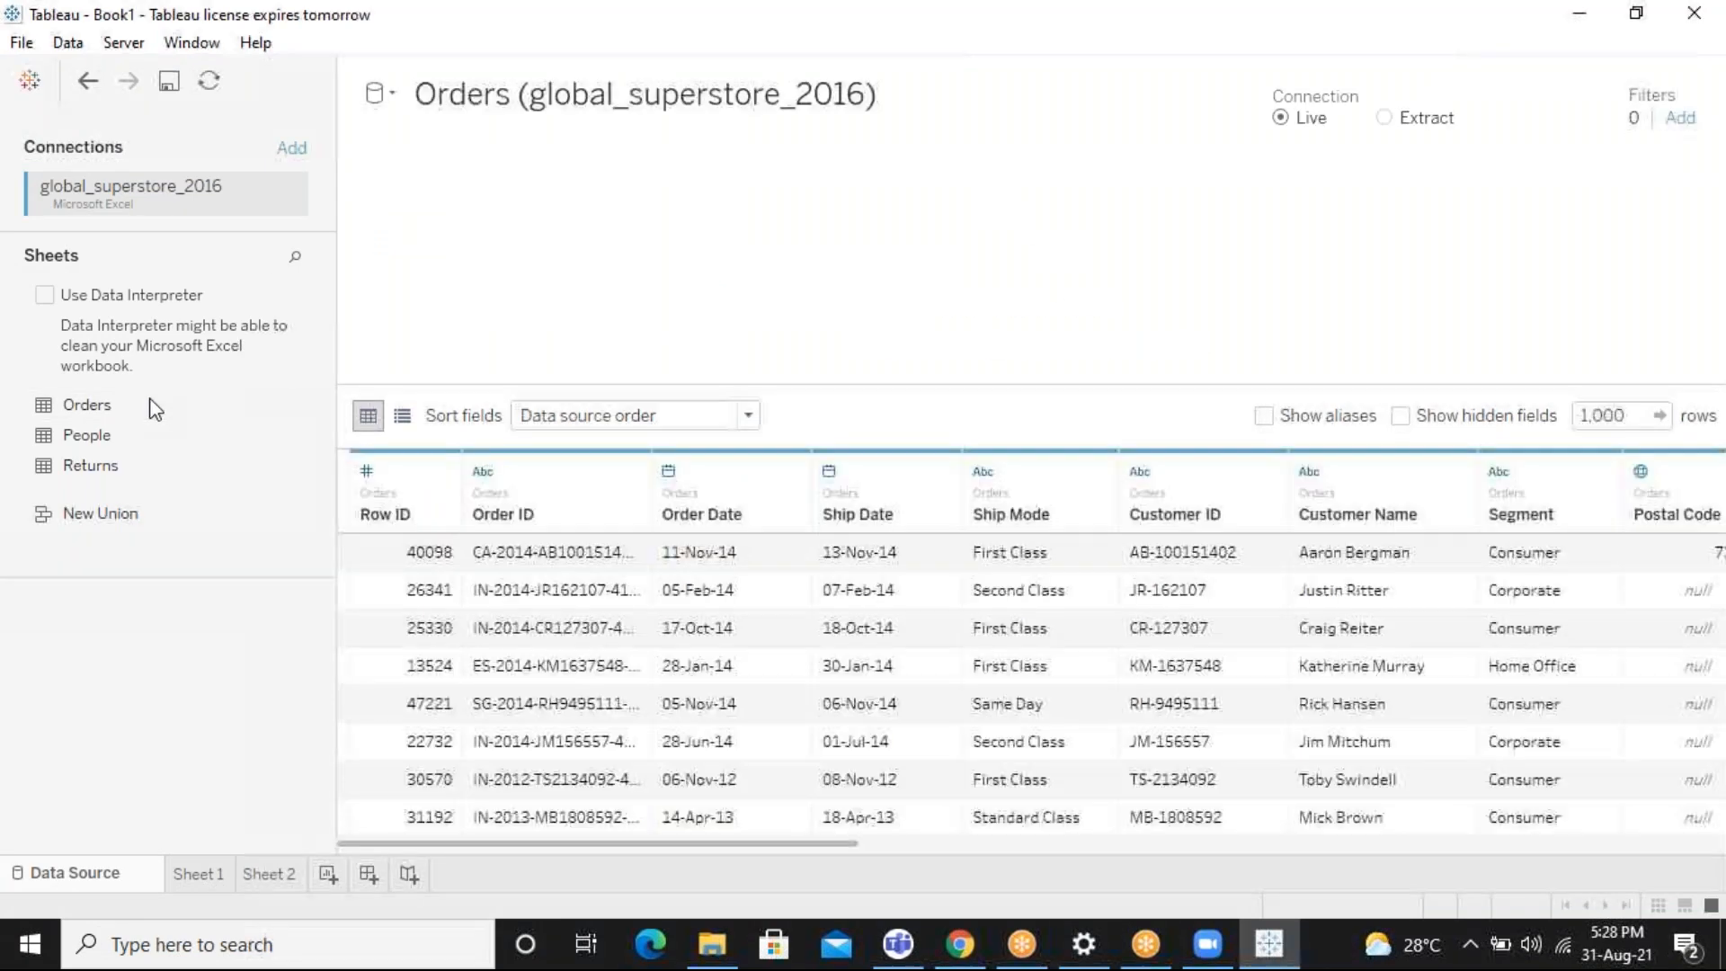
{"action": "left_click", "coordinate": [197, 872]}
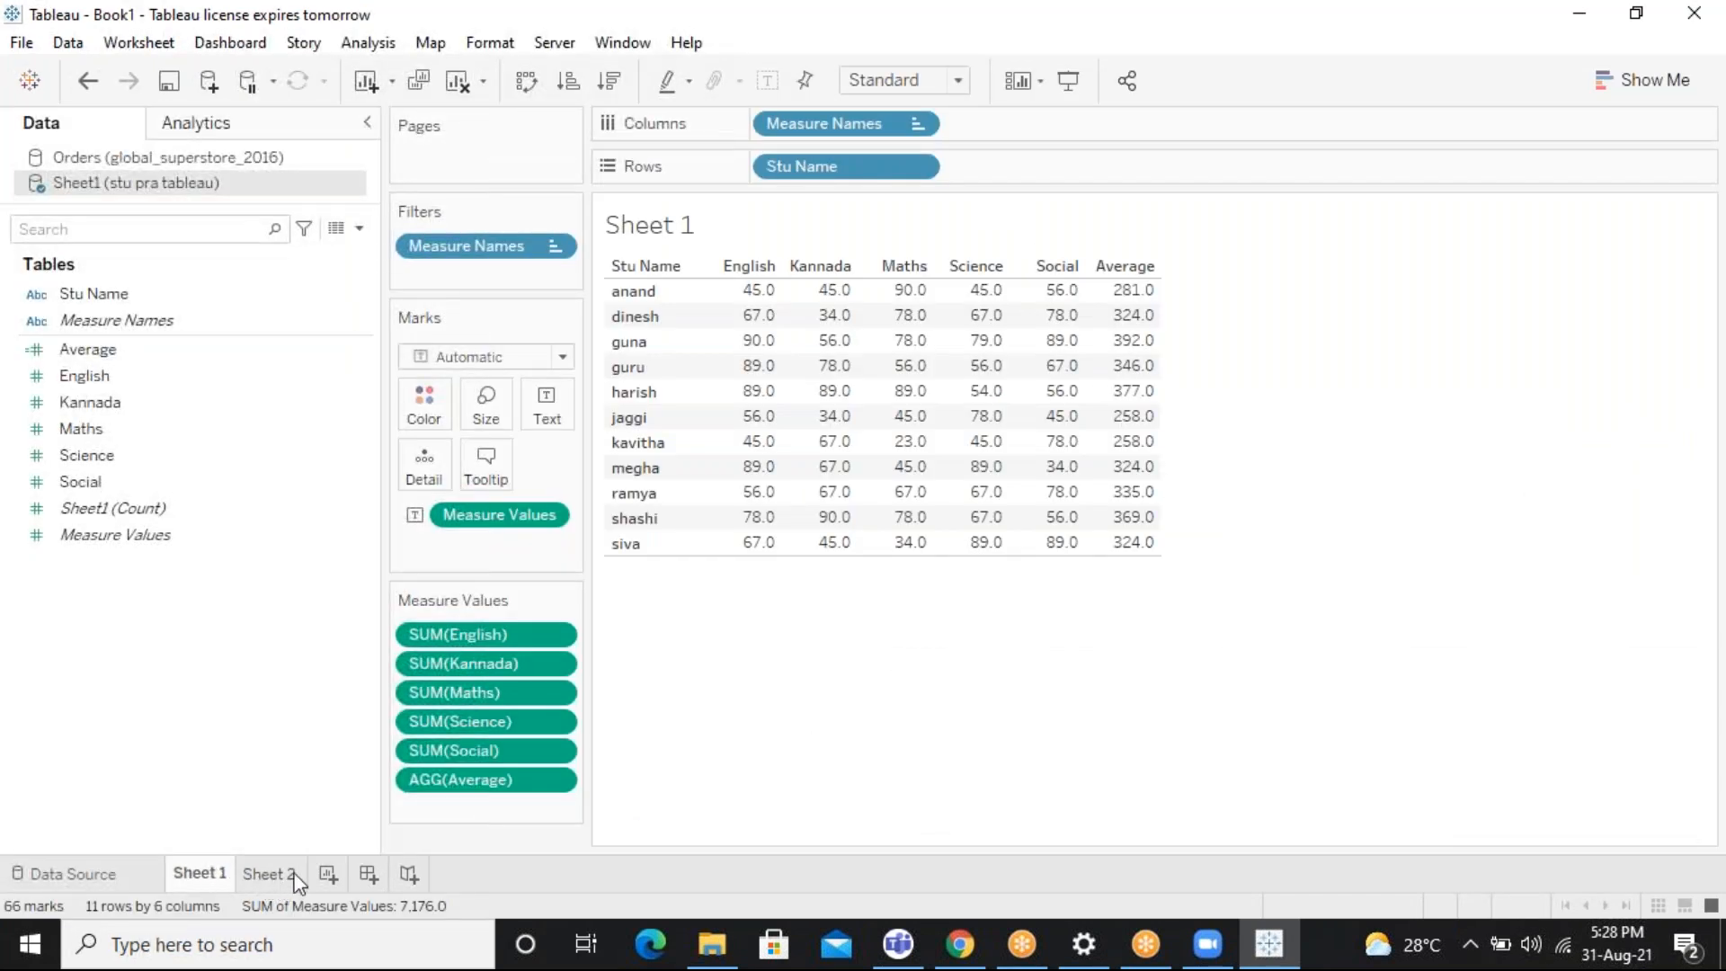
{"action": "left_click", "coordinate": [274, 162]}
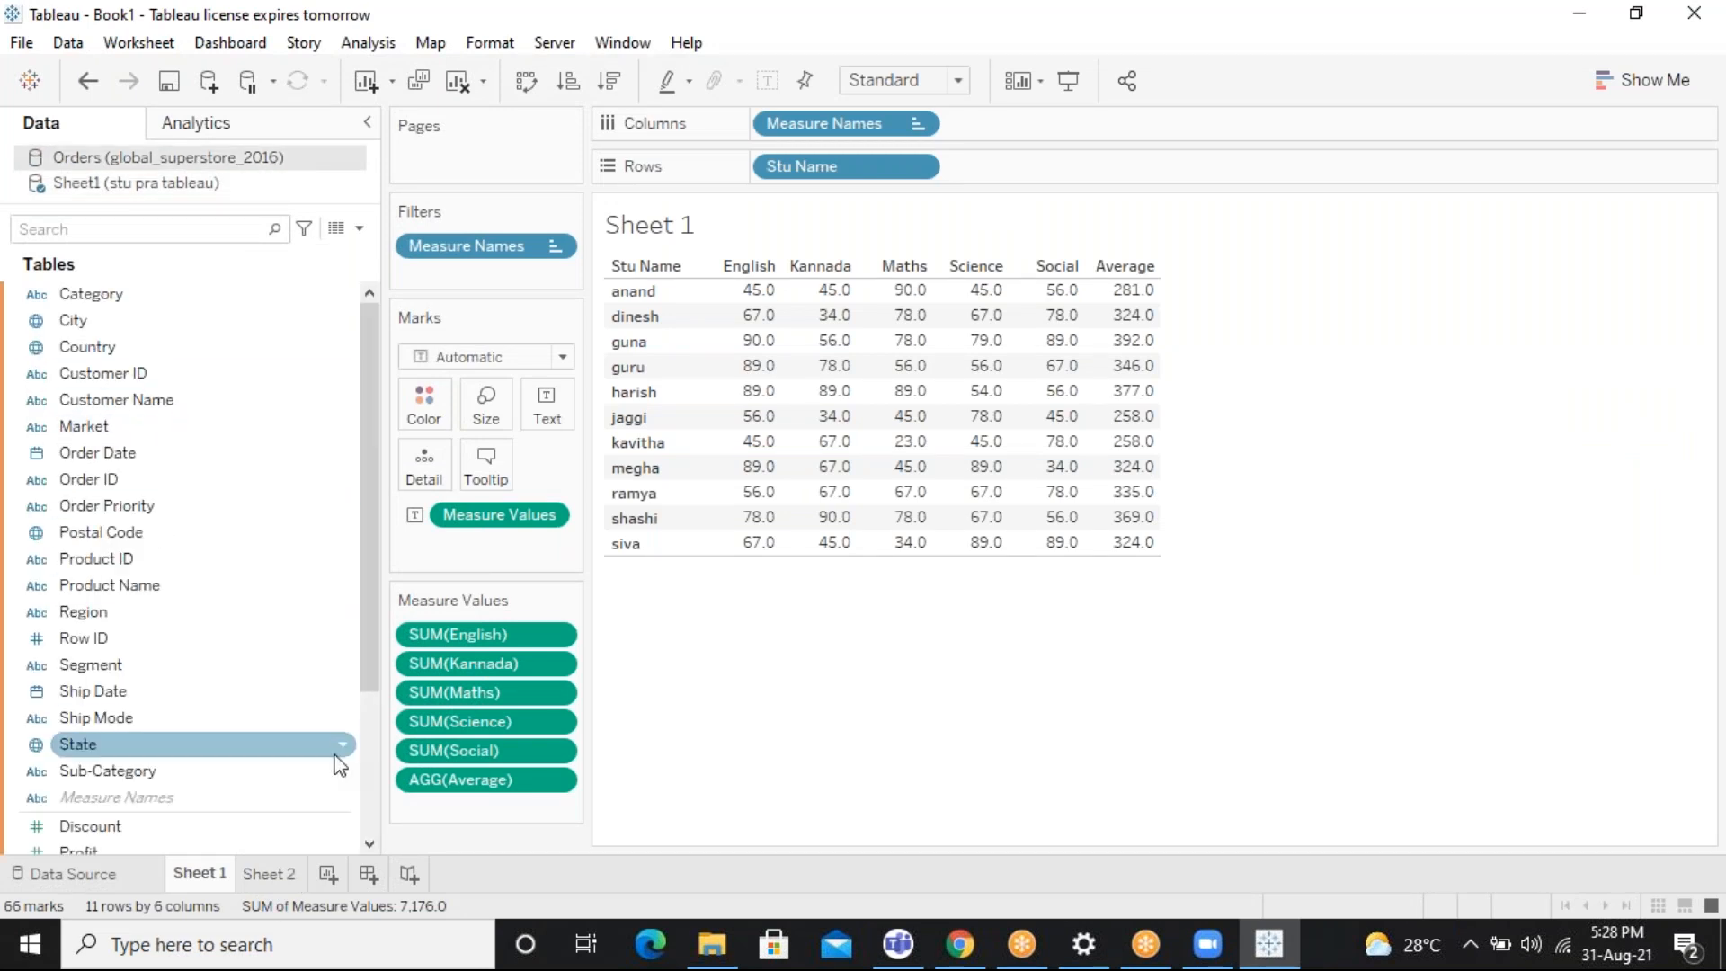
{"action": "left_click", "coordinate": [262, 865]}
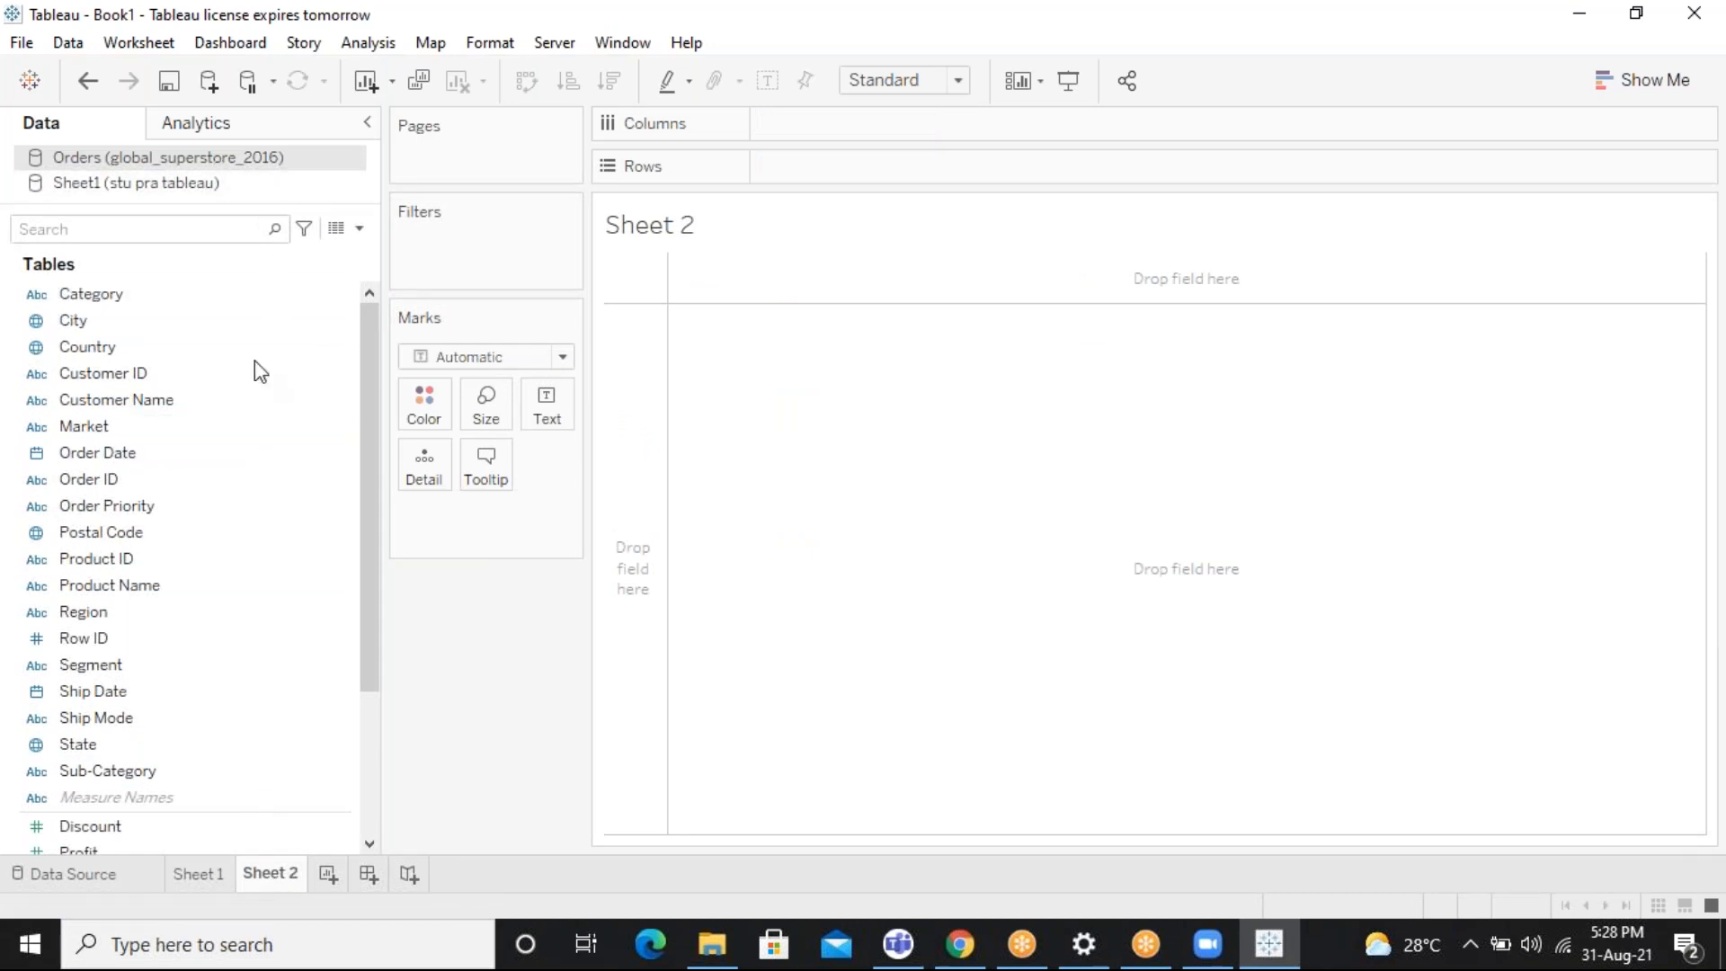
{"action": "left_click_drag", "start_coordinate": [371, 524], "coordinate": [407, 629]}
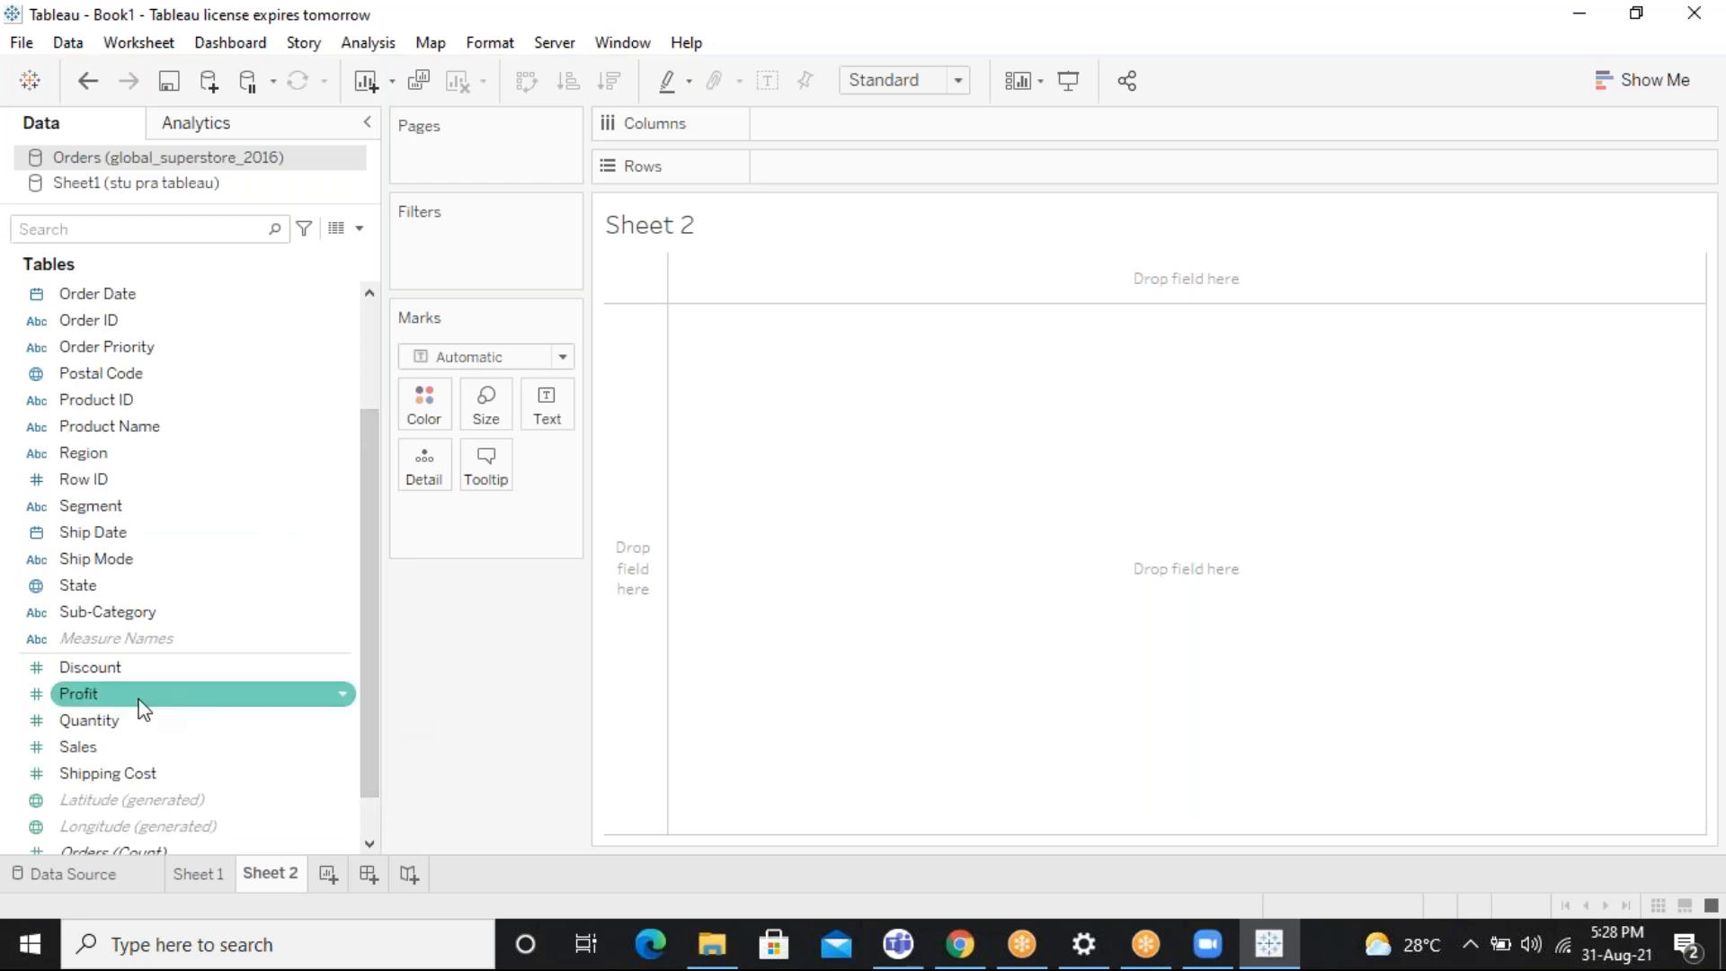
{"action": "left_click_drag", "start_coordinate": [366, 566], "coordinate": [381, 351]}
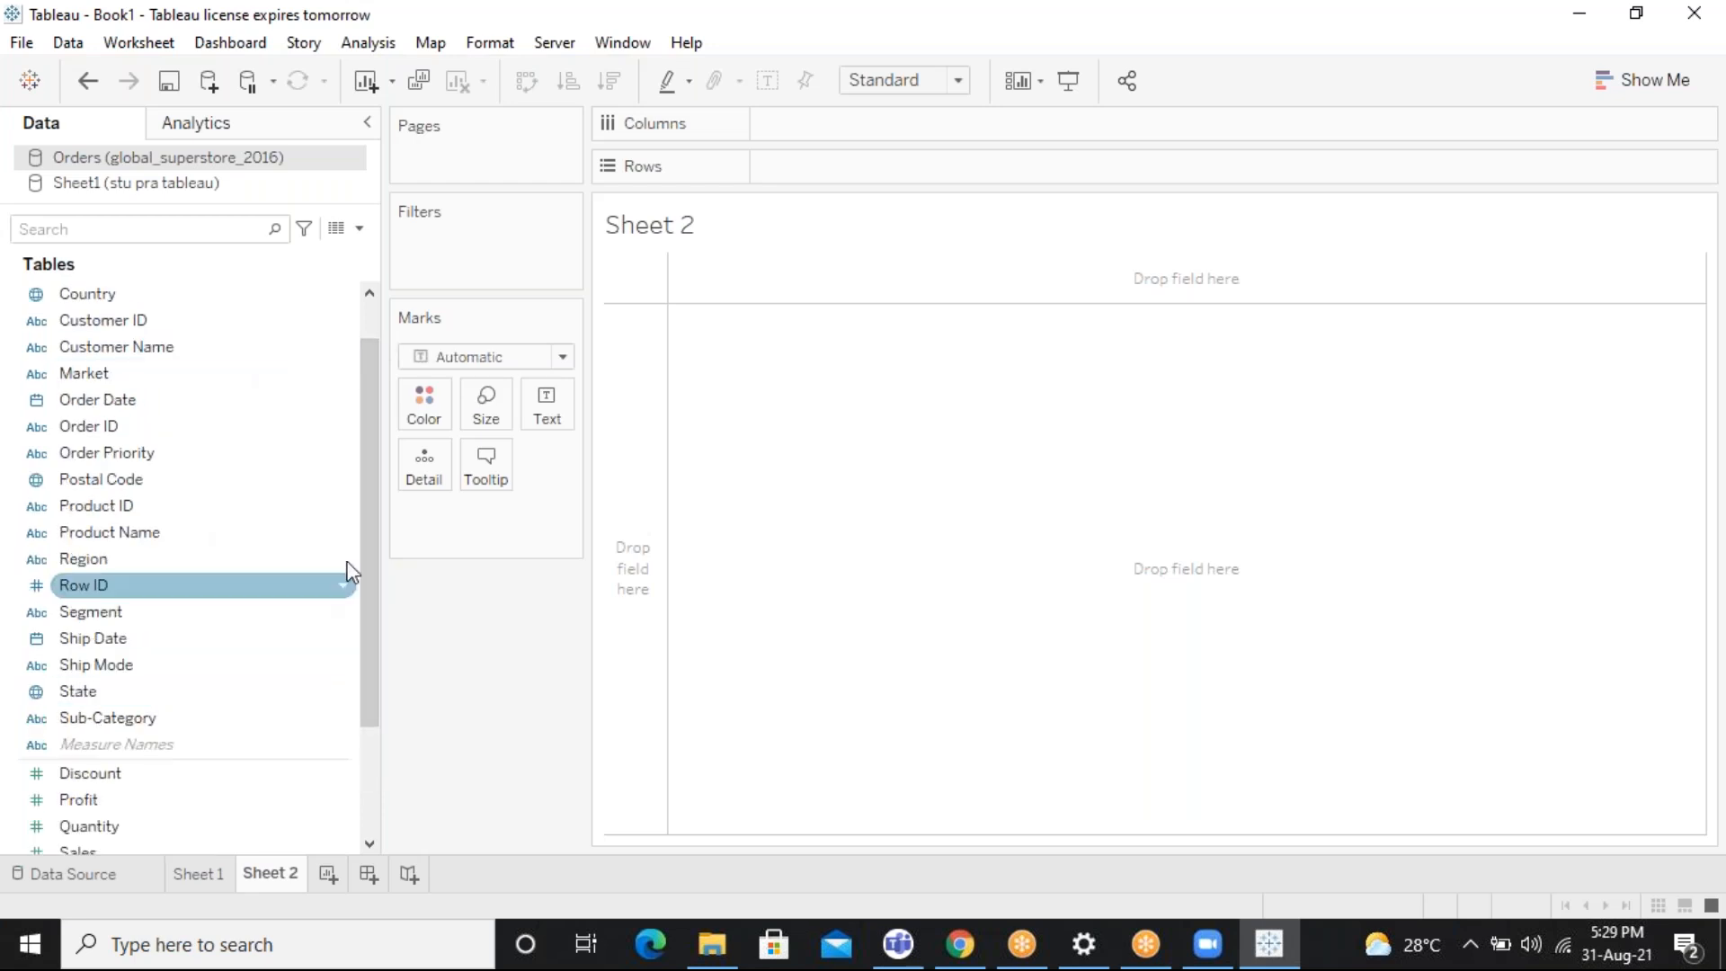
Build a table on Sheet 2 with Sub-Category in the rows and the sum of Profit as values
{"action": "left_click_drag", "start_coordinate": [368, 504], "coordinate": [374, 541]}
{"action": "double_click", "coordinate": [133, 690]}
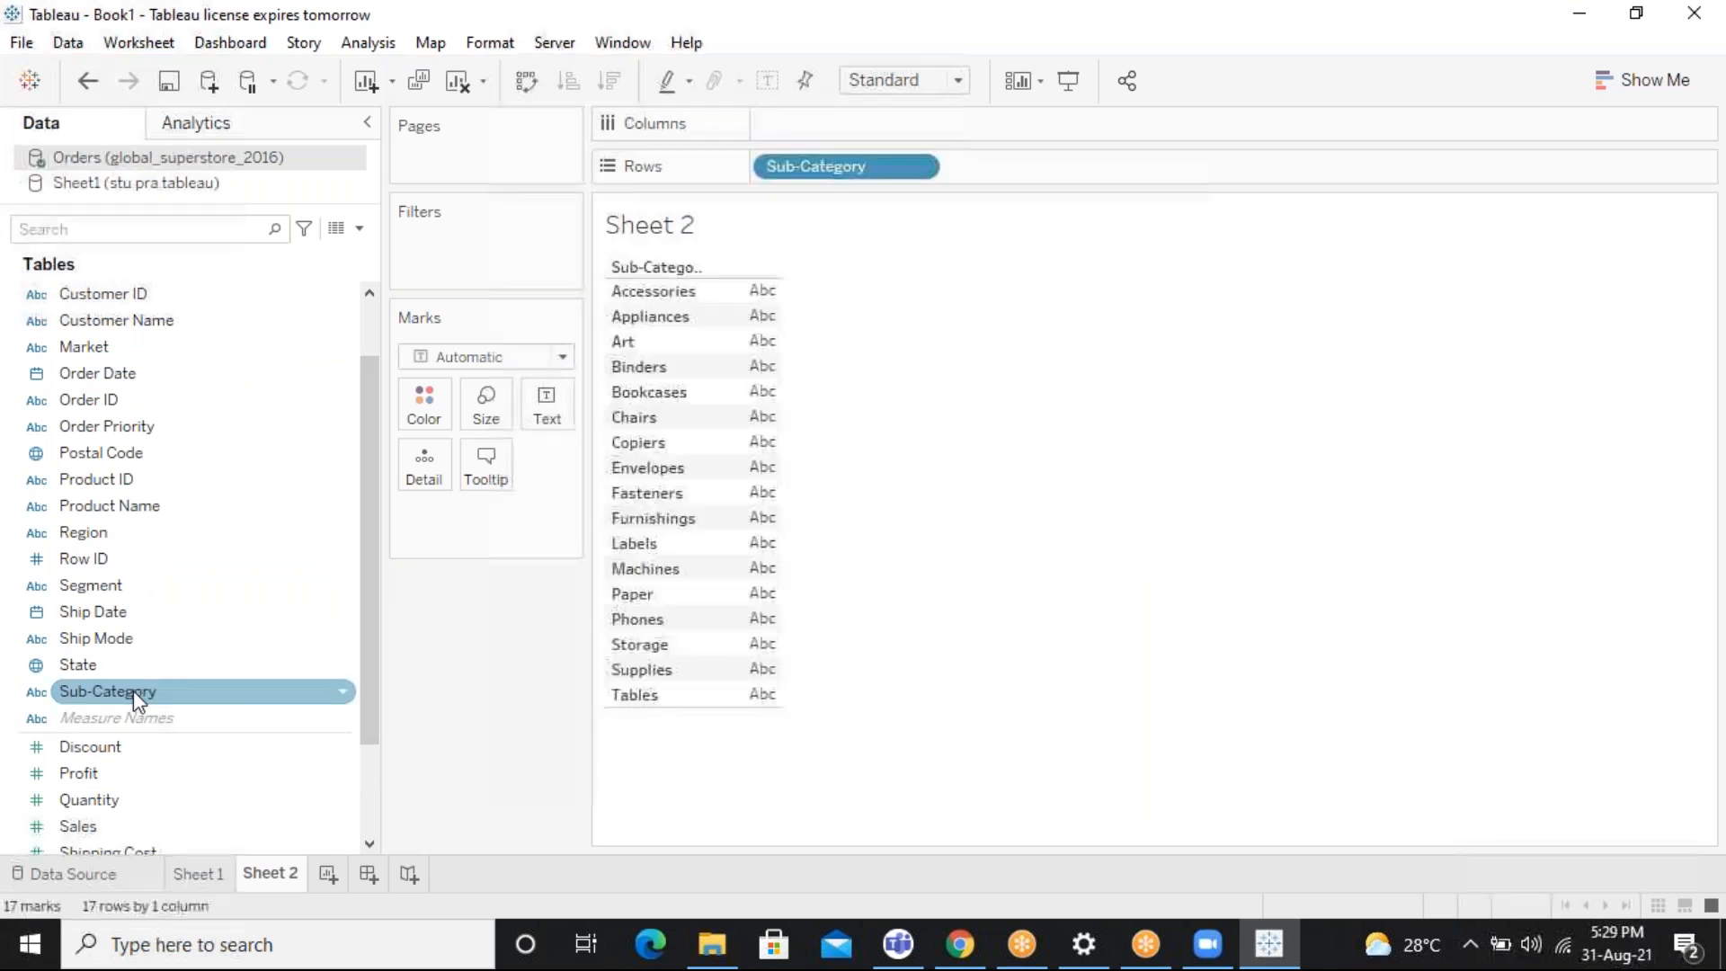
{"action": "left_click", "coordinate": [139, 780]}
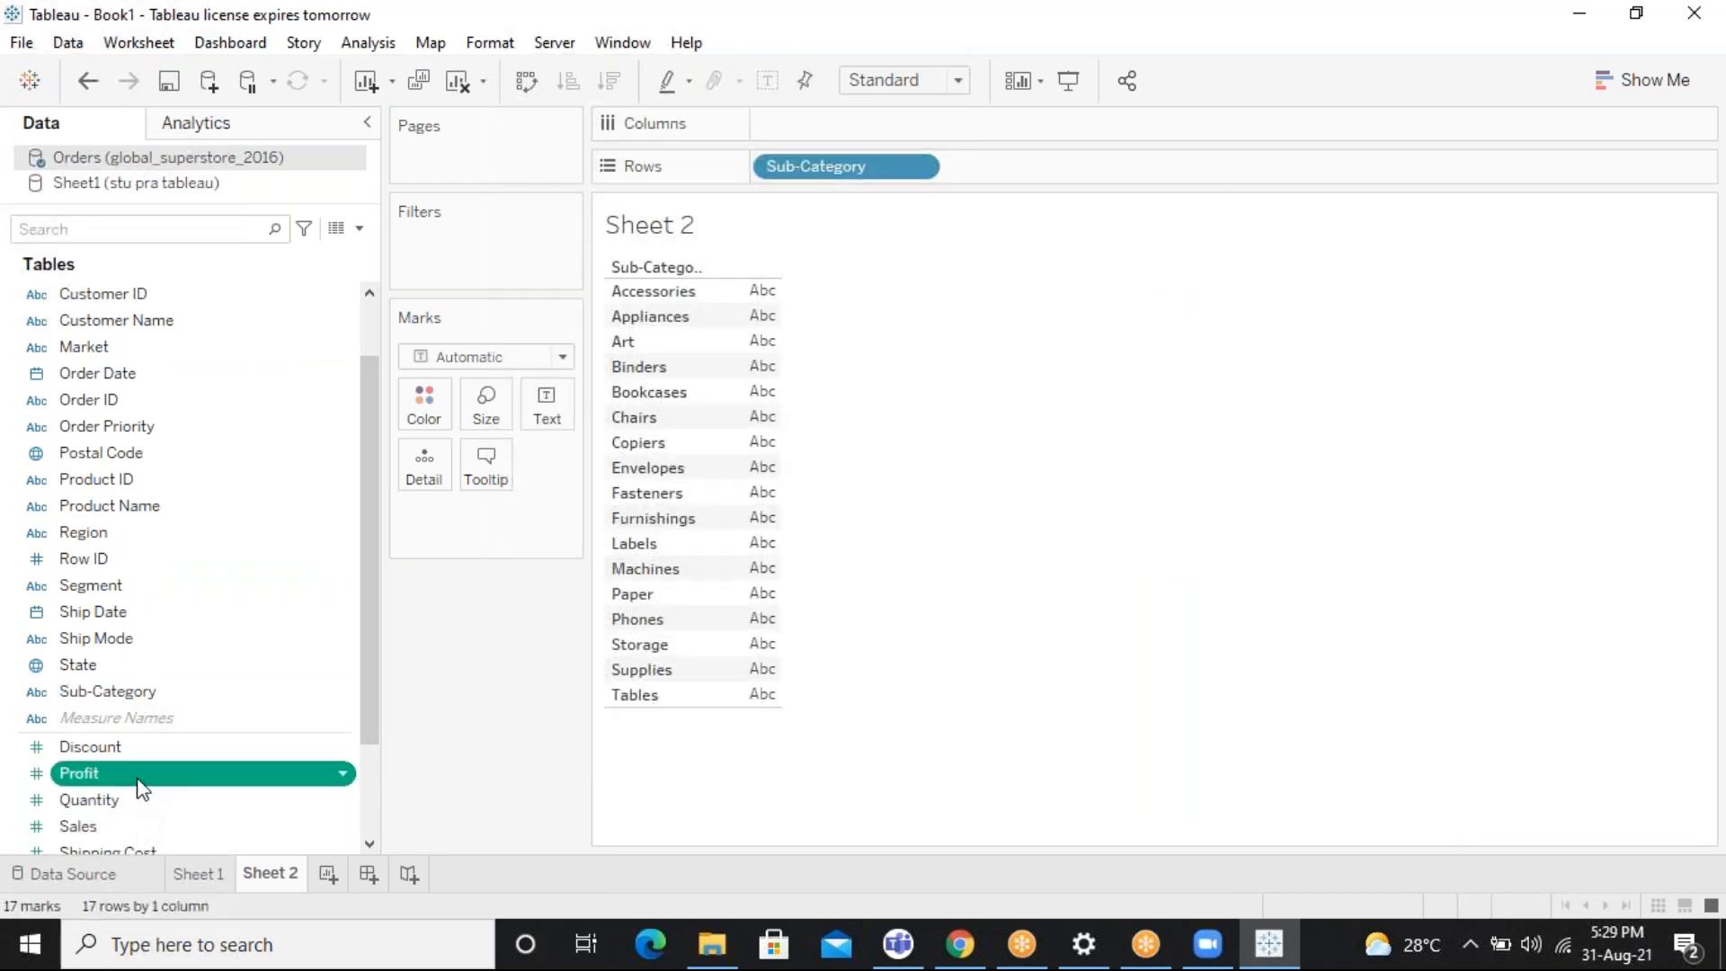
{"action": "double_click", "coordinate": [138, 780]}
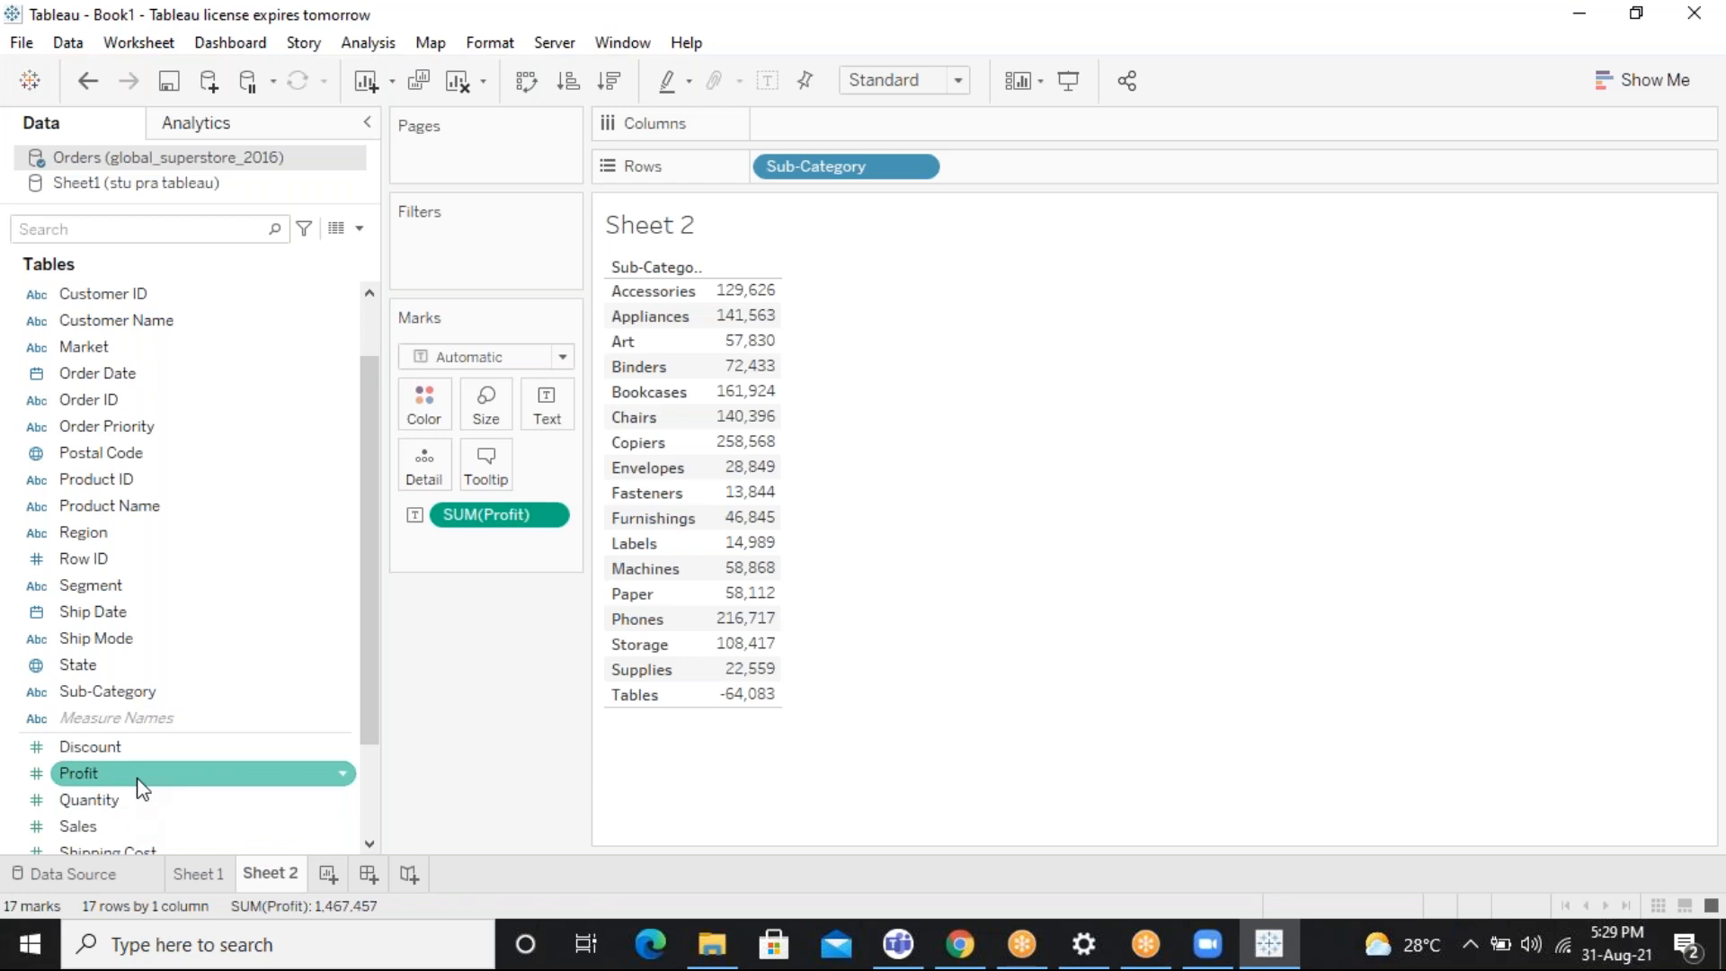
Sort the sub-categories by Profit in descending order and widen the table's value column
{"action": "left_click", "coordinate": [616, 86]}
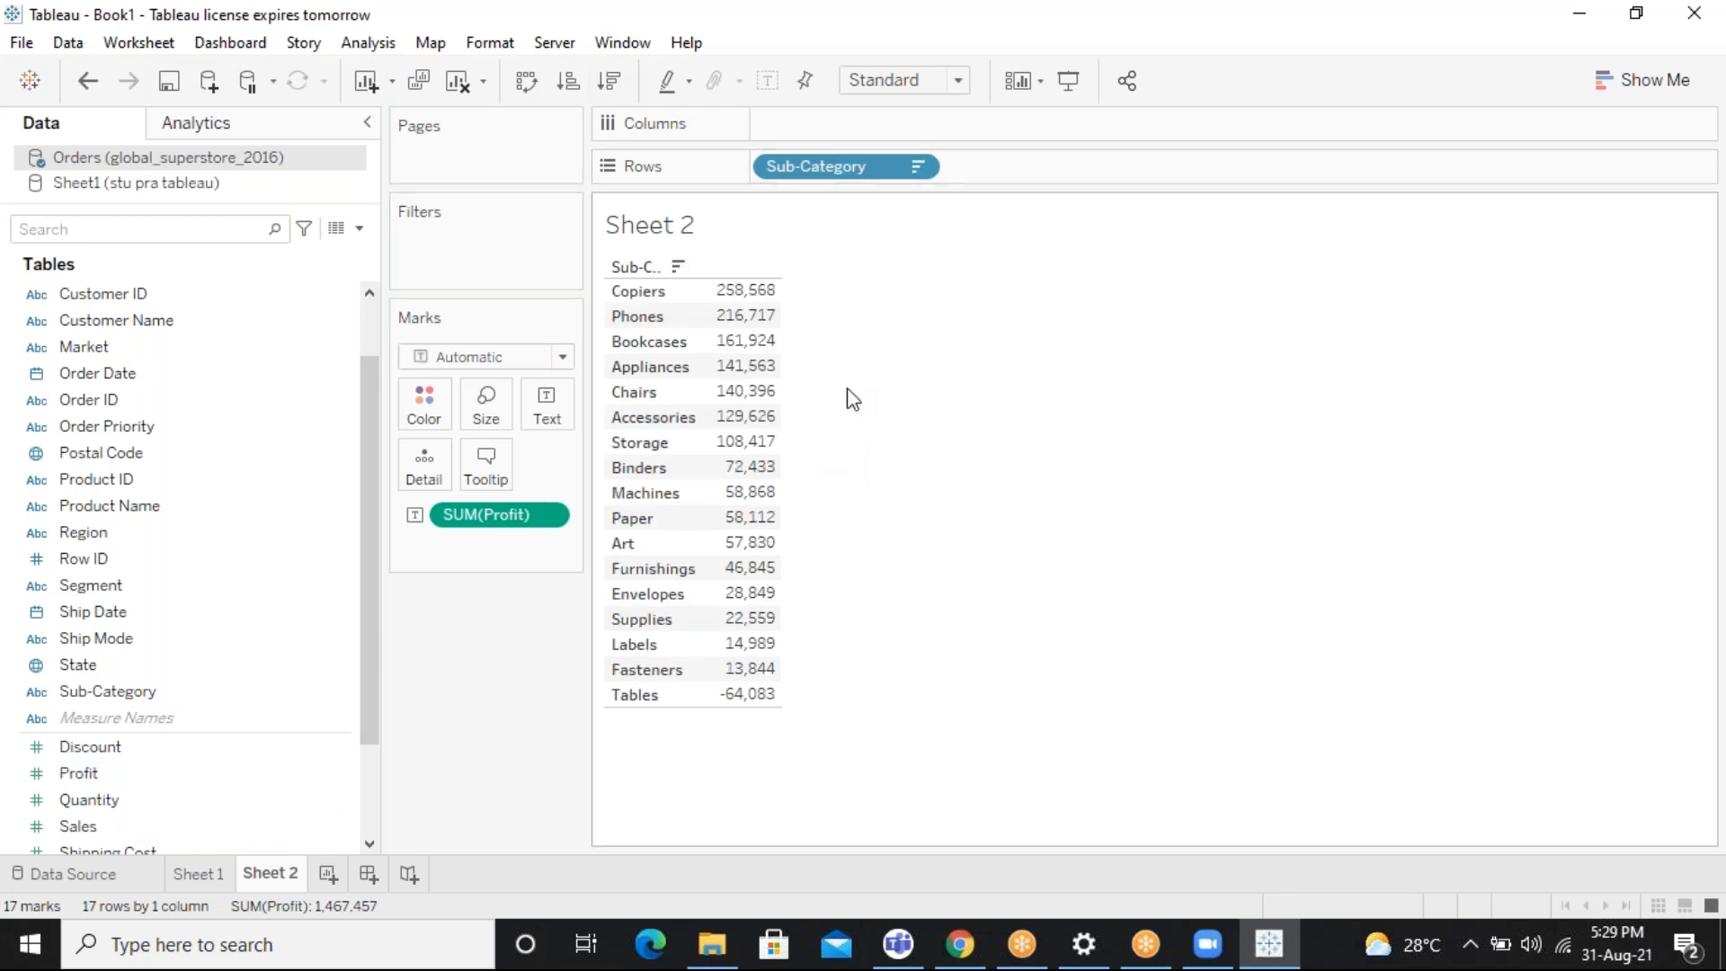
{"action": "left_click_drag", "start_coordinate": [782, 701], "coordinate": [845, 706]}
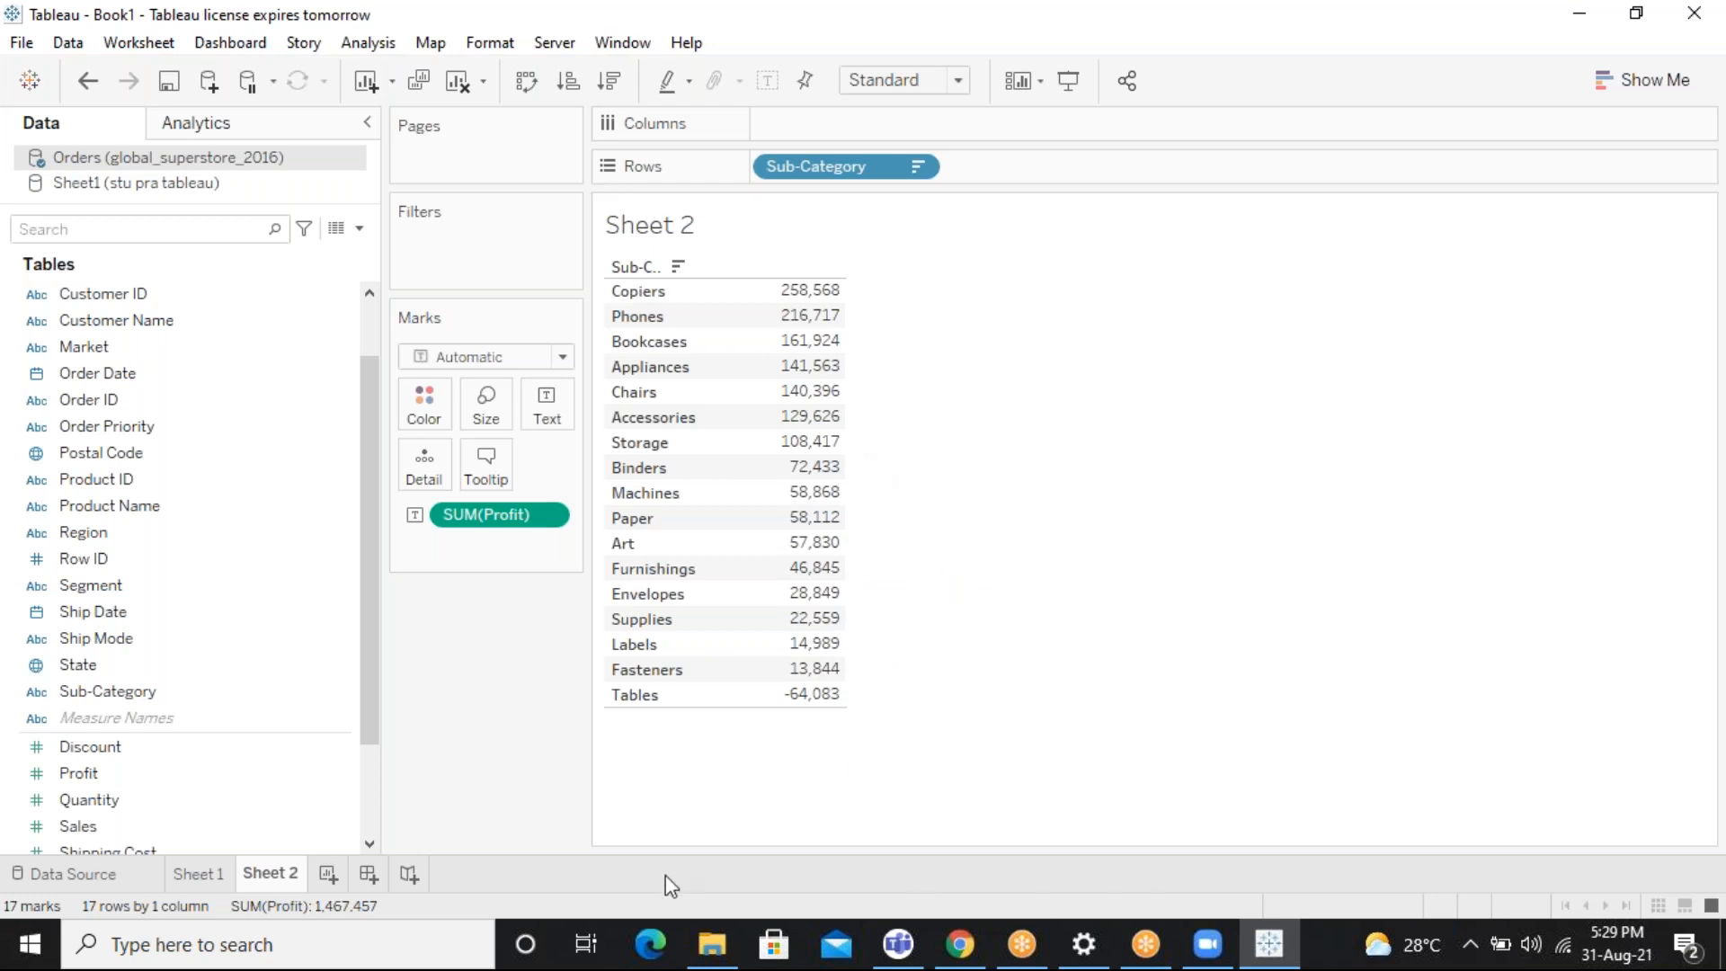
Open a blank Notepad window and minimize it to return to the worksheet
{"action": "key", "text": "super+r"}
{"action": "key", "text": "Return"}
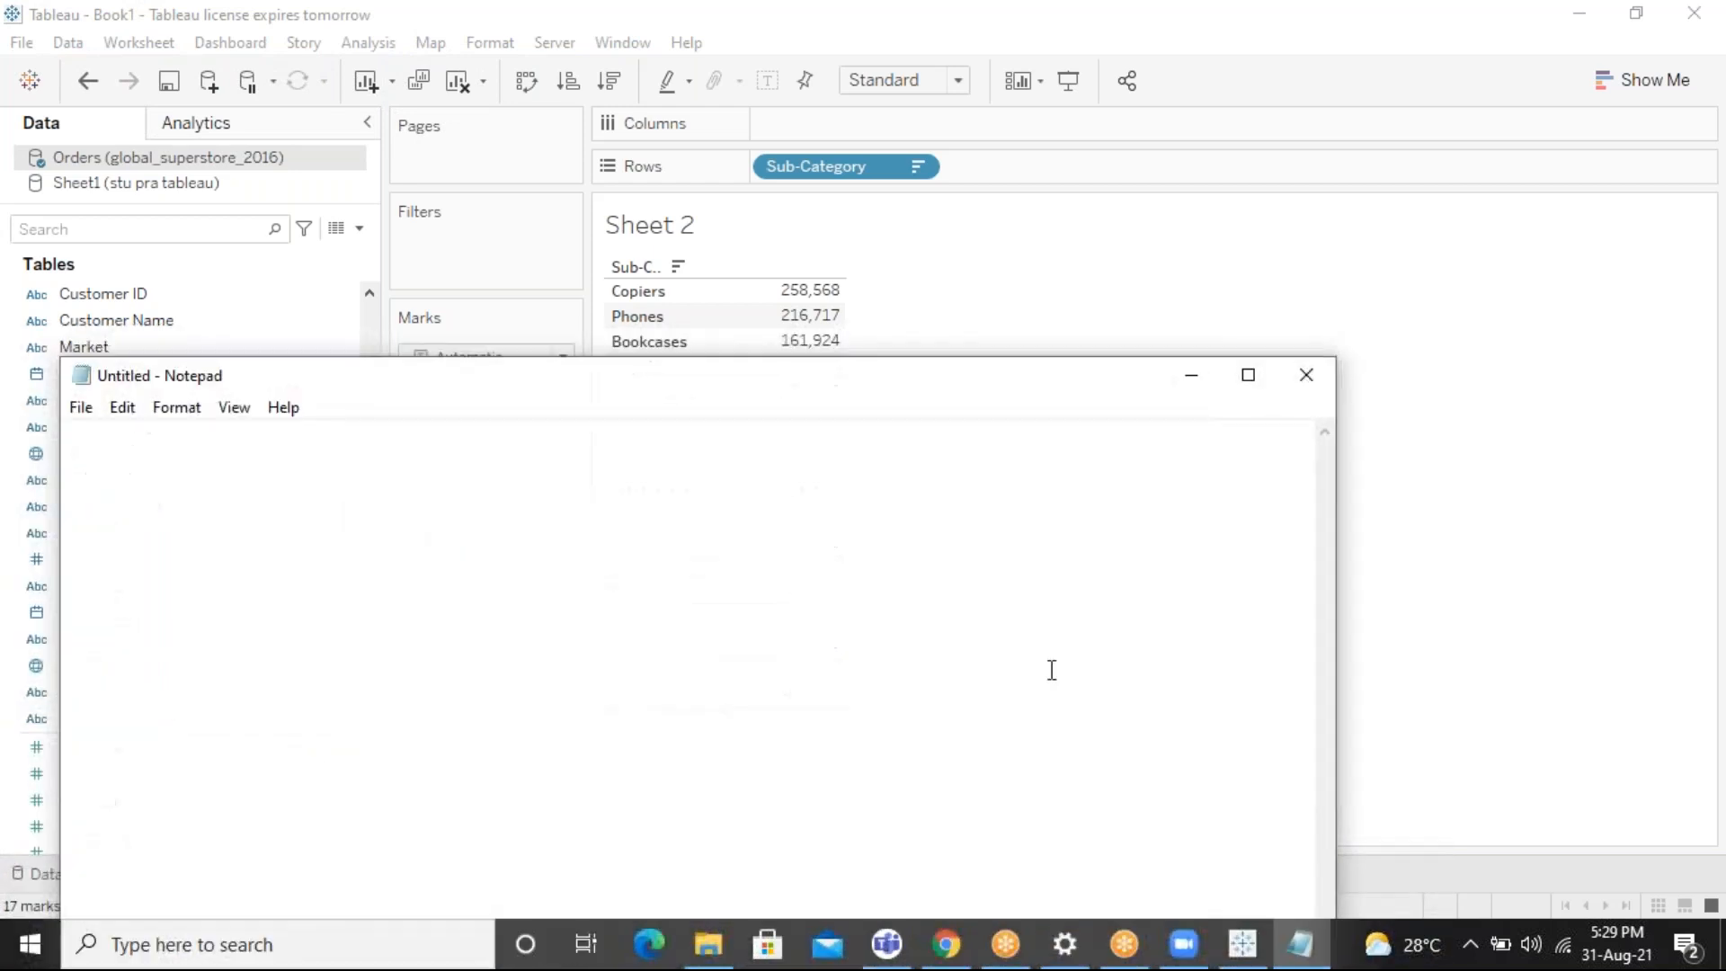
{"action": "left_click", "coordinate": [1185, 378]}
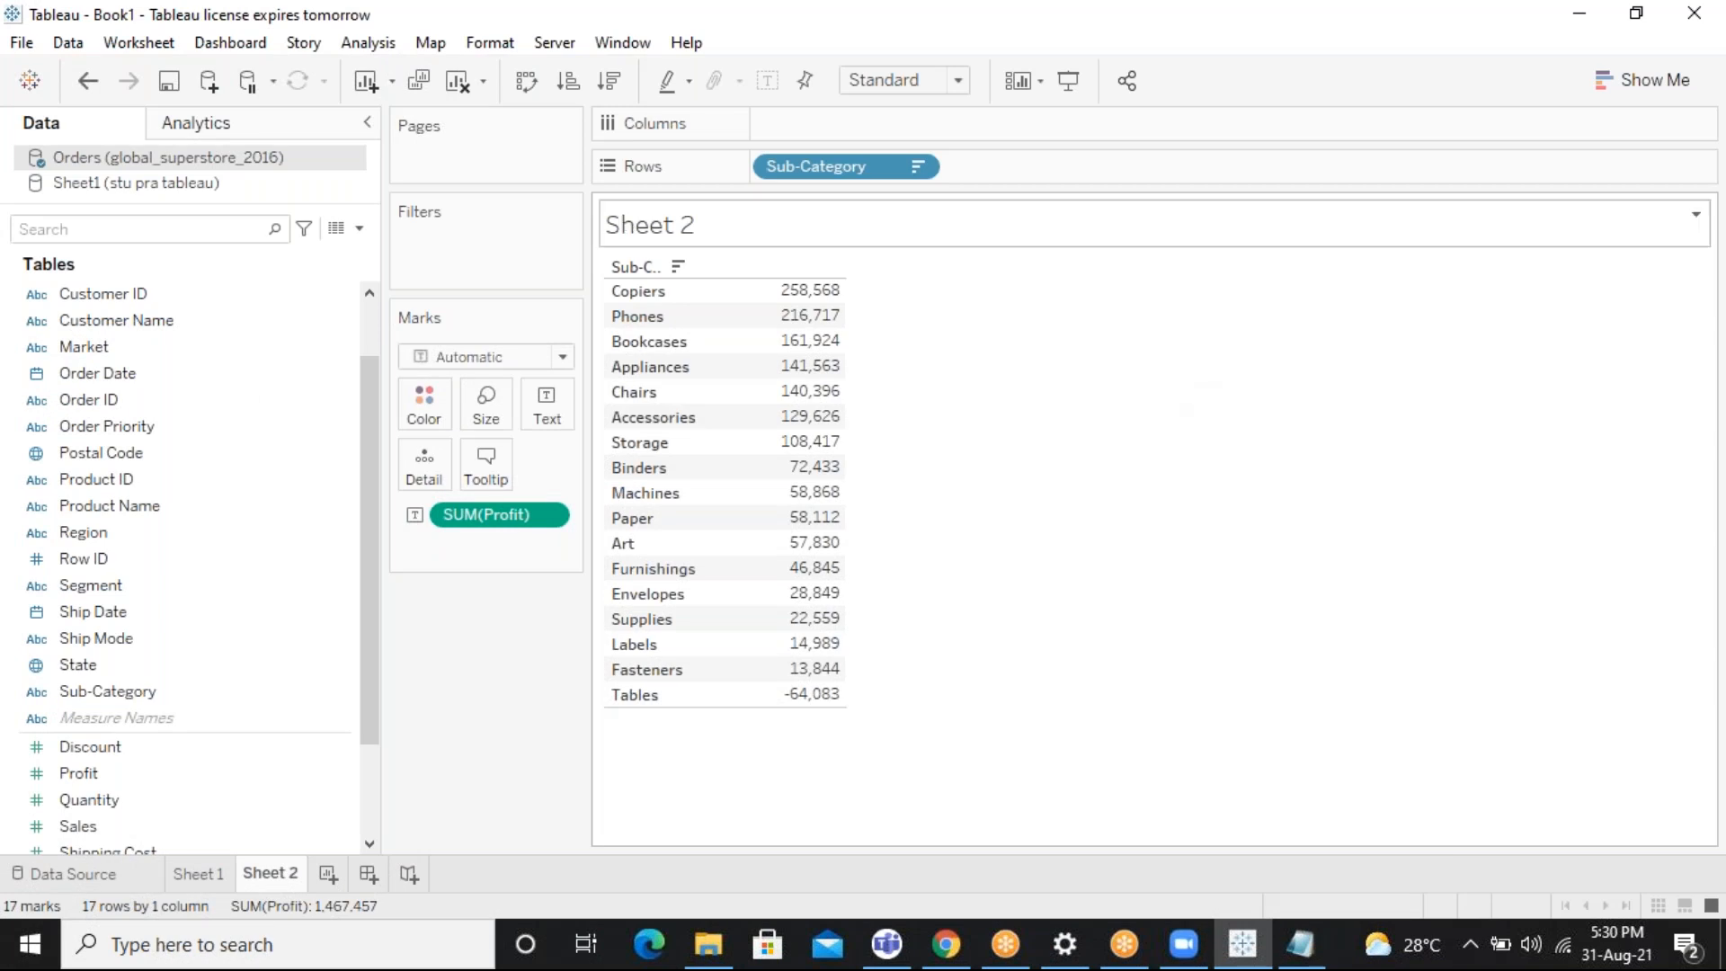
Try connecting to the global_superstore_2016 Excel workbook on the Desktop again from the start page
{"action": "left_click", "coordinate": [34, 83]}
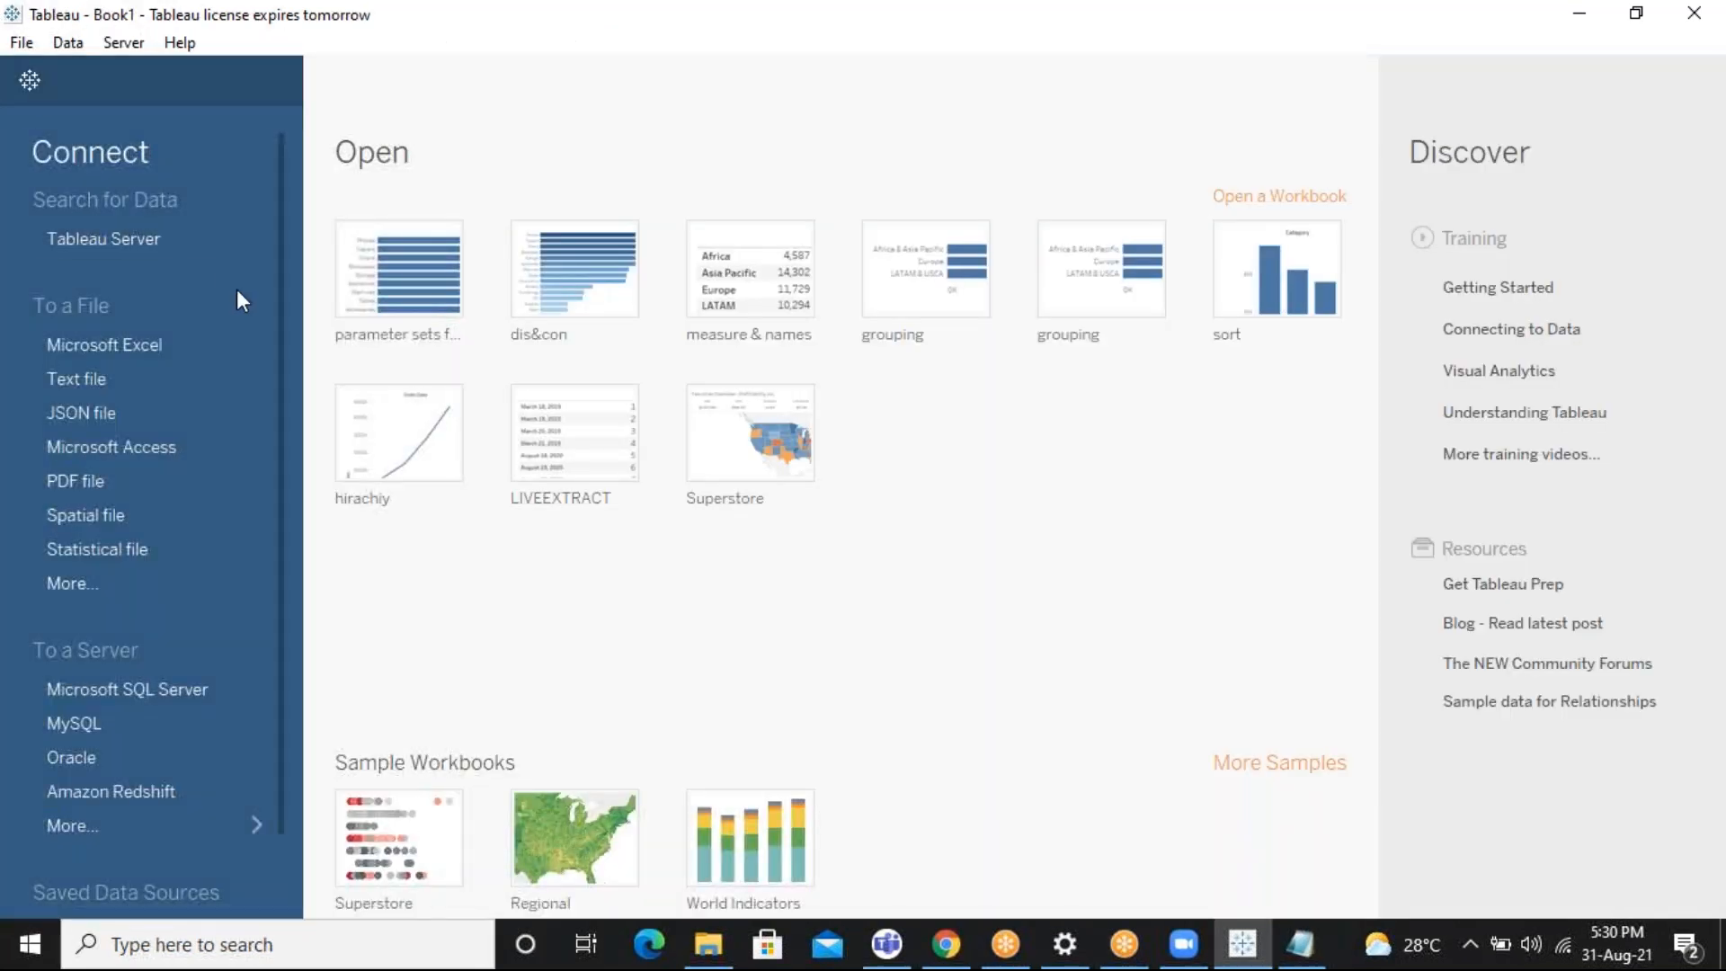
{"action": "left_click", "coordinate": [153, 344]}
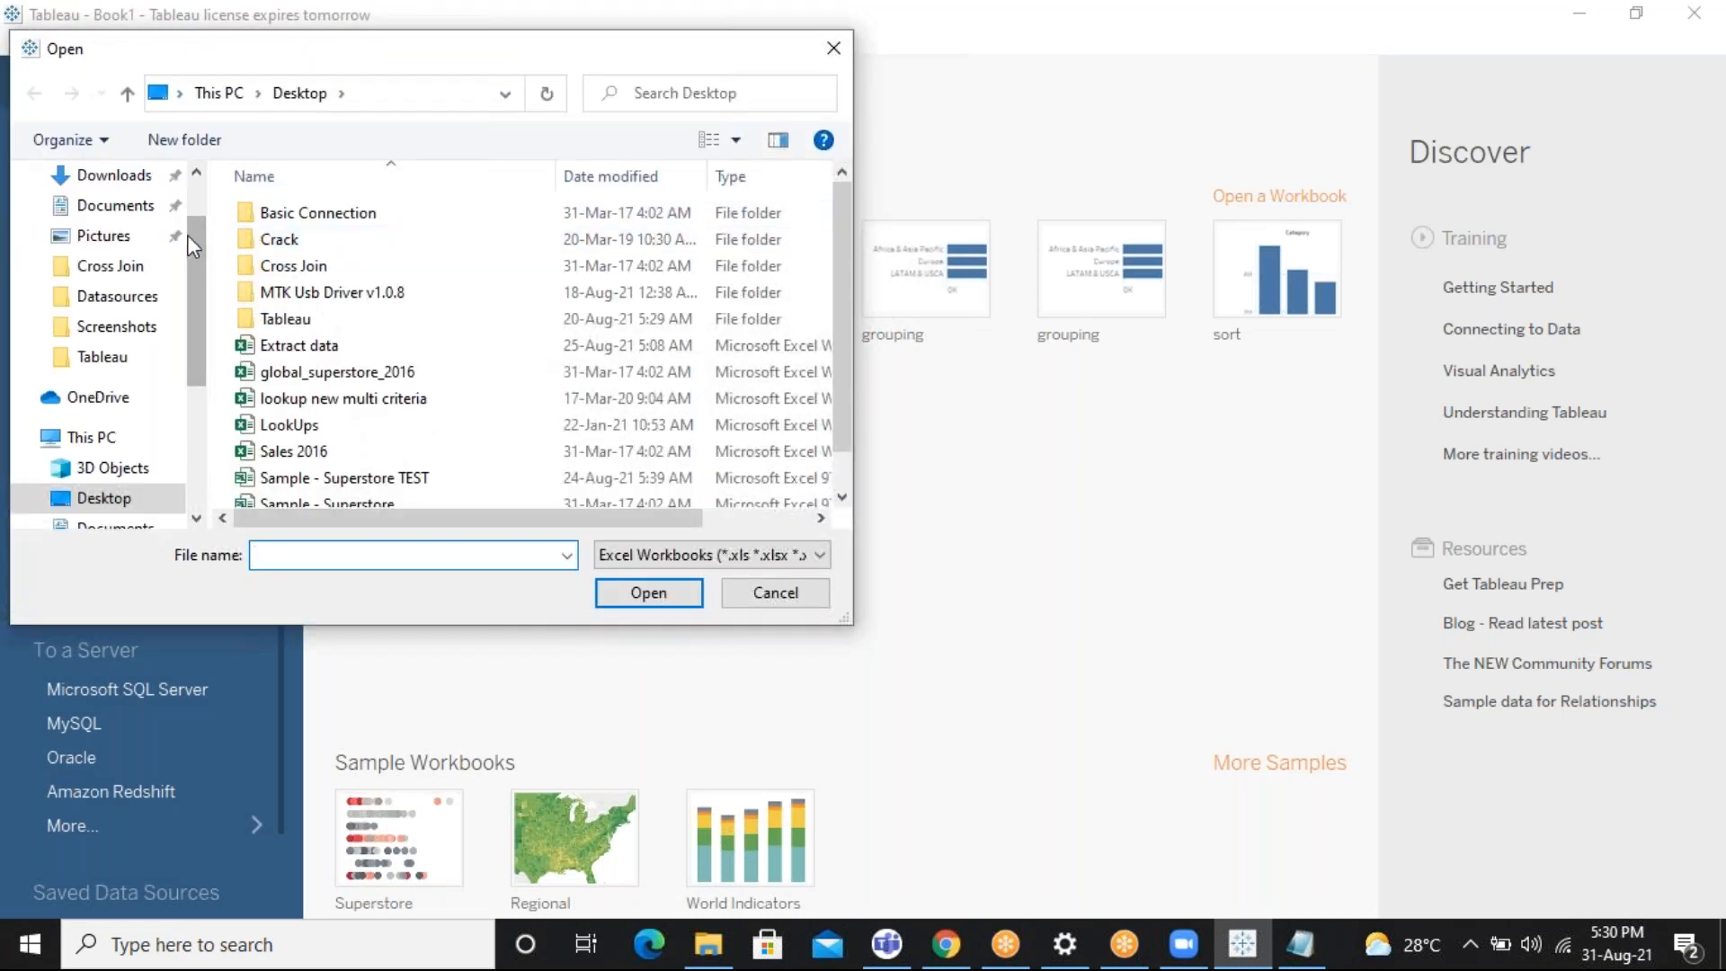
{"action": "left_click", "coordinate": [415, 376]}
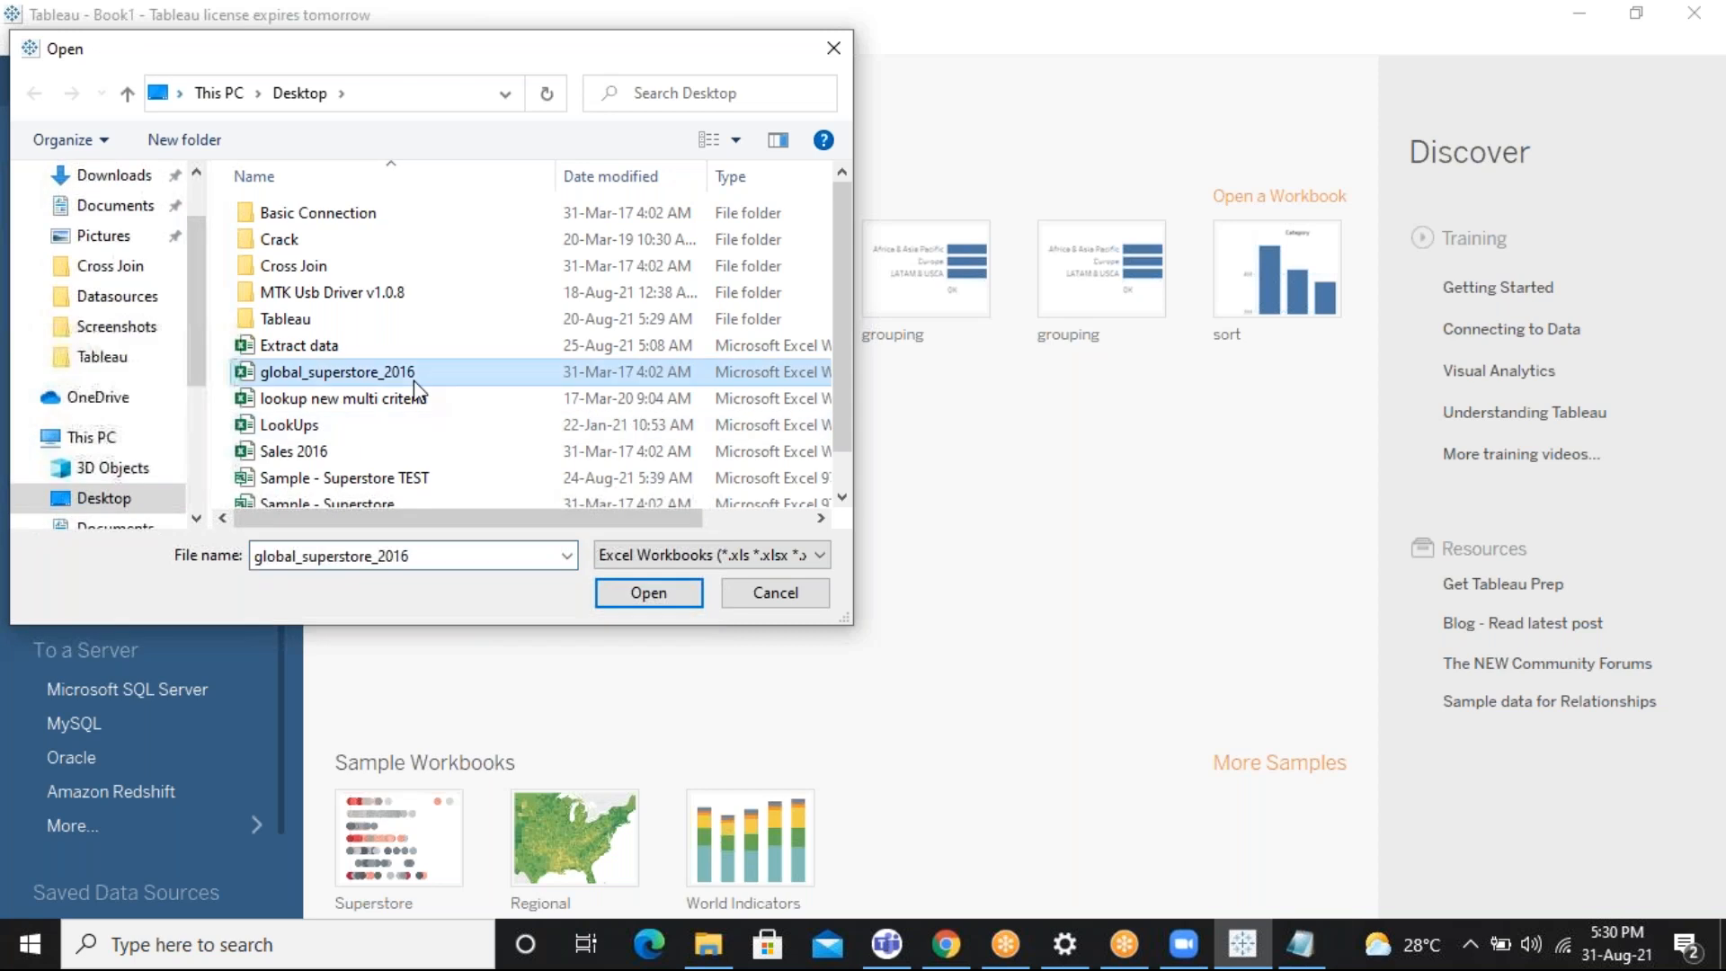
{"action": "double_click", "coordinate": [414, 381]}
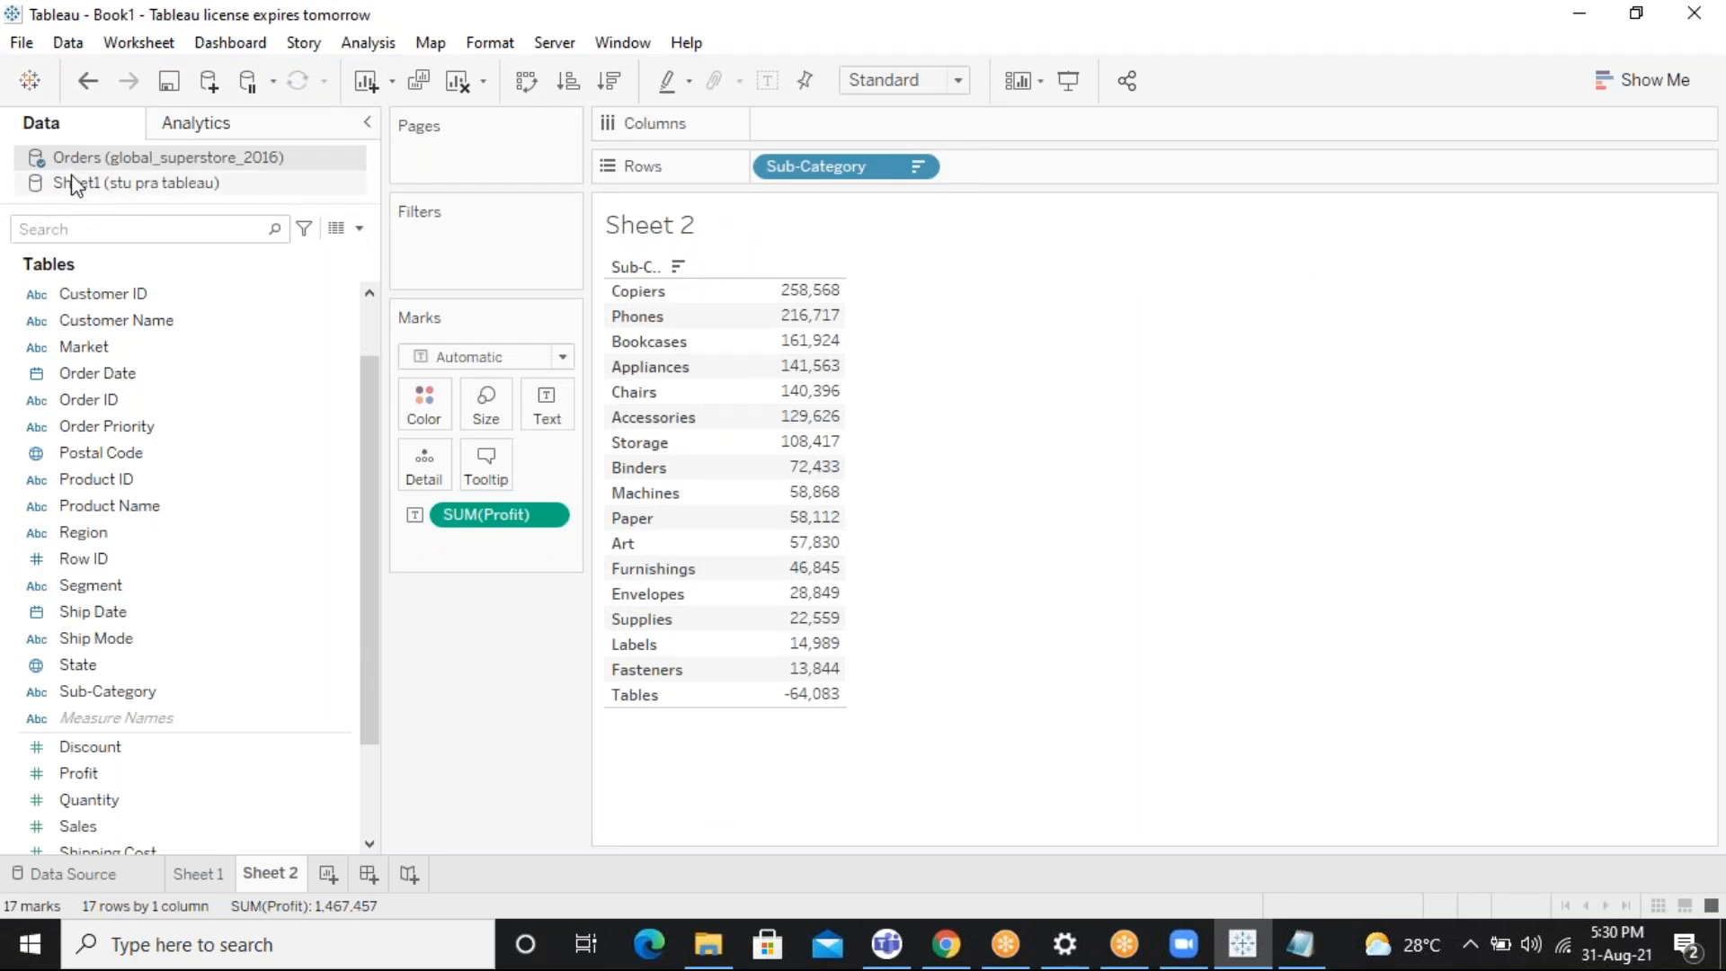
Compare the data sources used by Sheet 1 and Sheet 2, and look through the Orders measures
{"action": "left_click", "coordinate": [193, 873]}
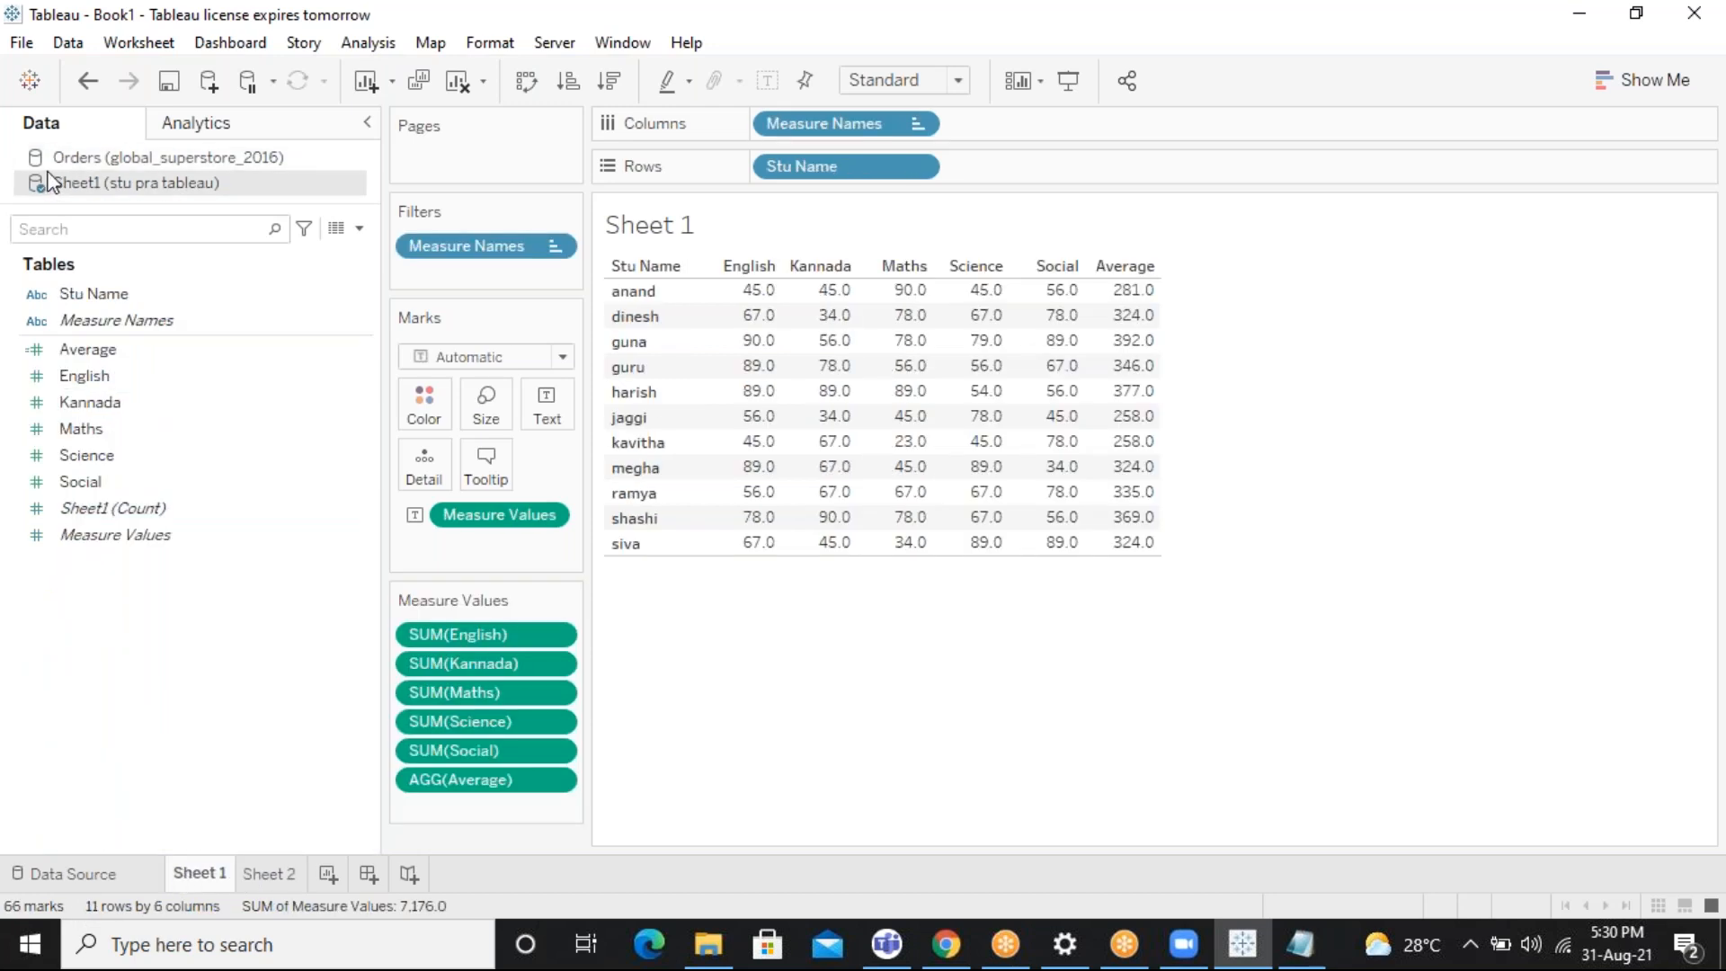
{"action": "left_click", "coordinate": [293, 882]}
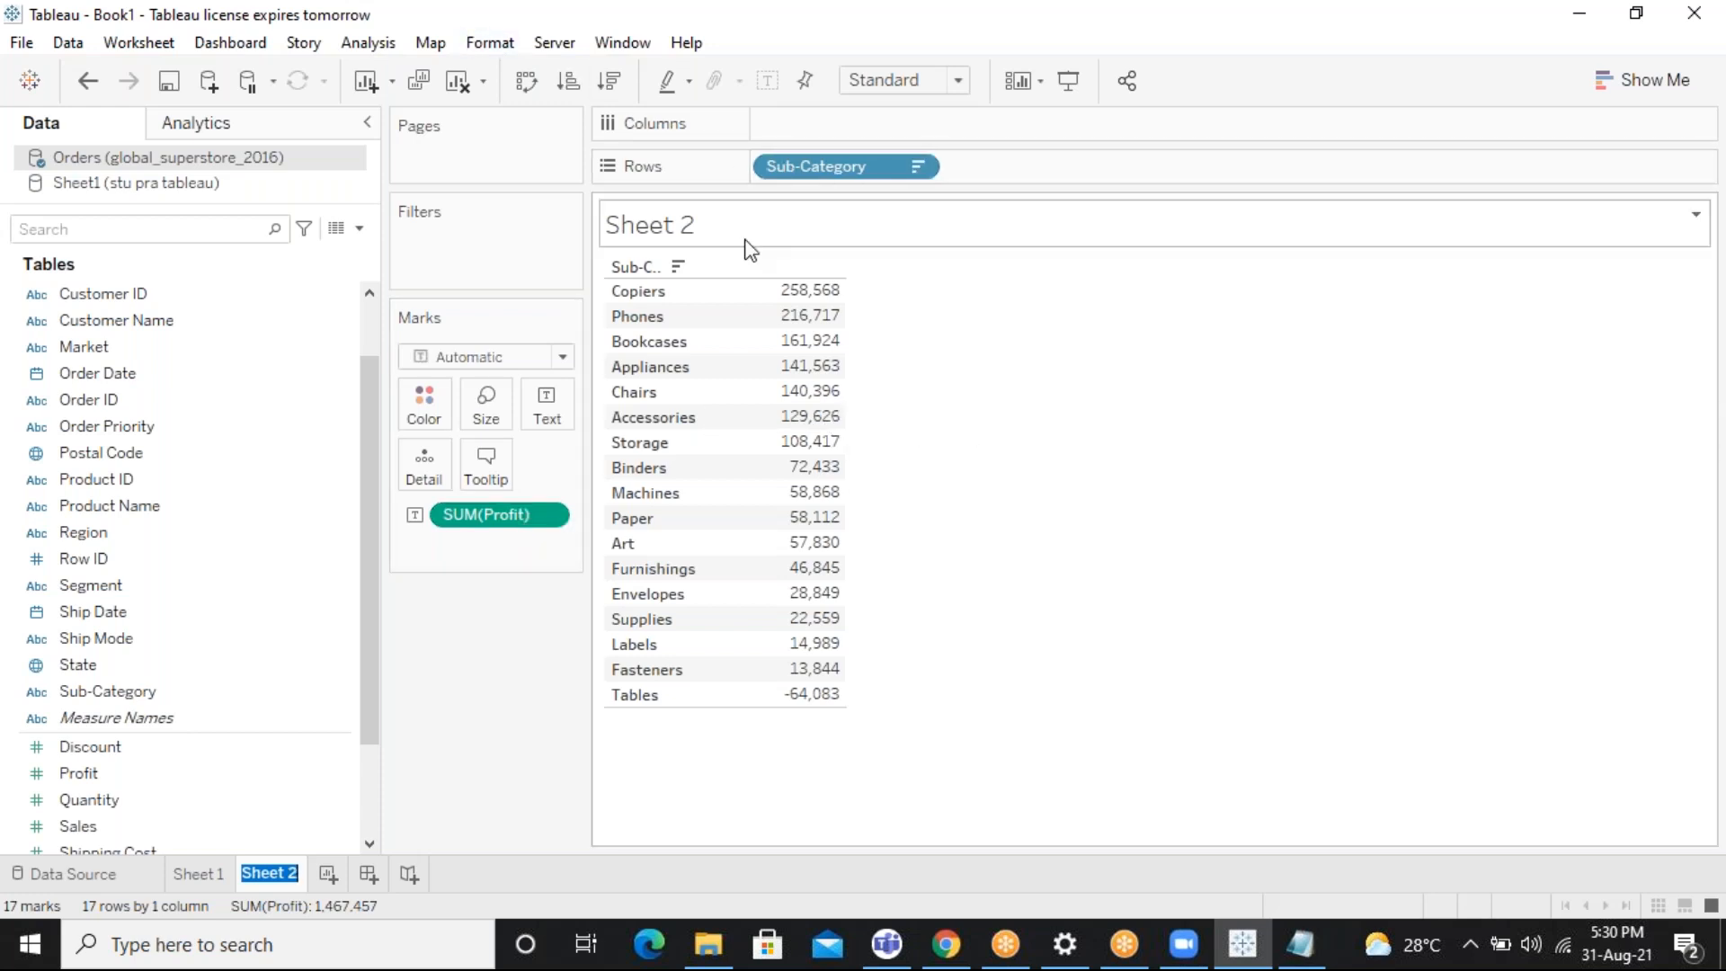
{"action": "left_click_drag", "start_coordinate": [364, 694], "coordinate": [364, 782]}
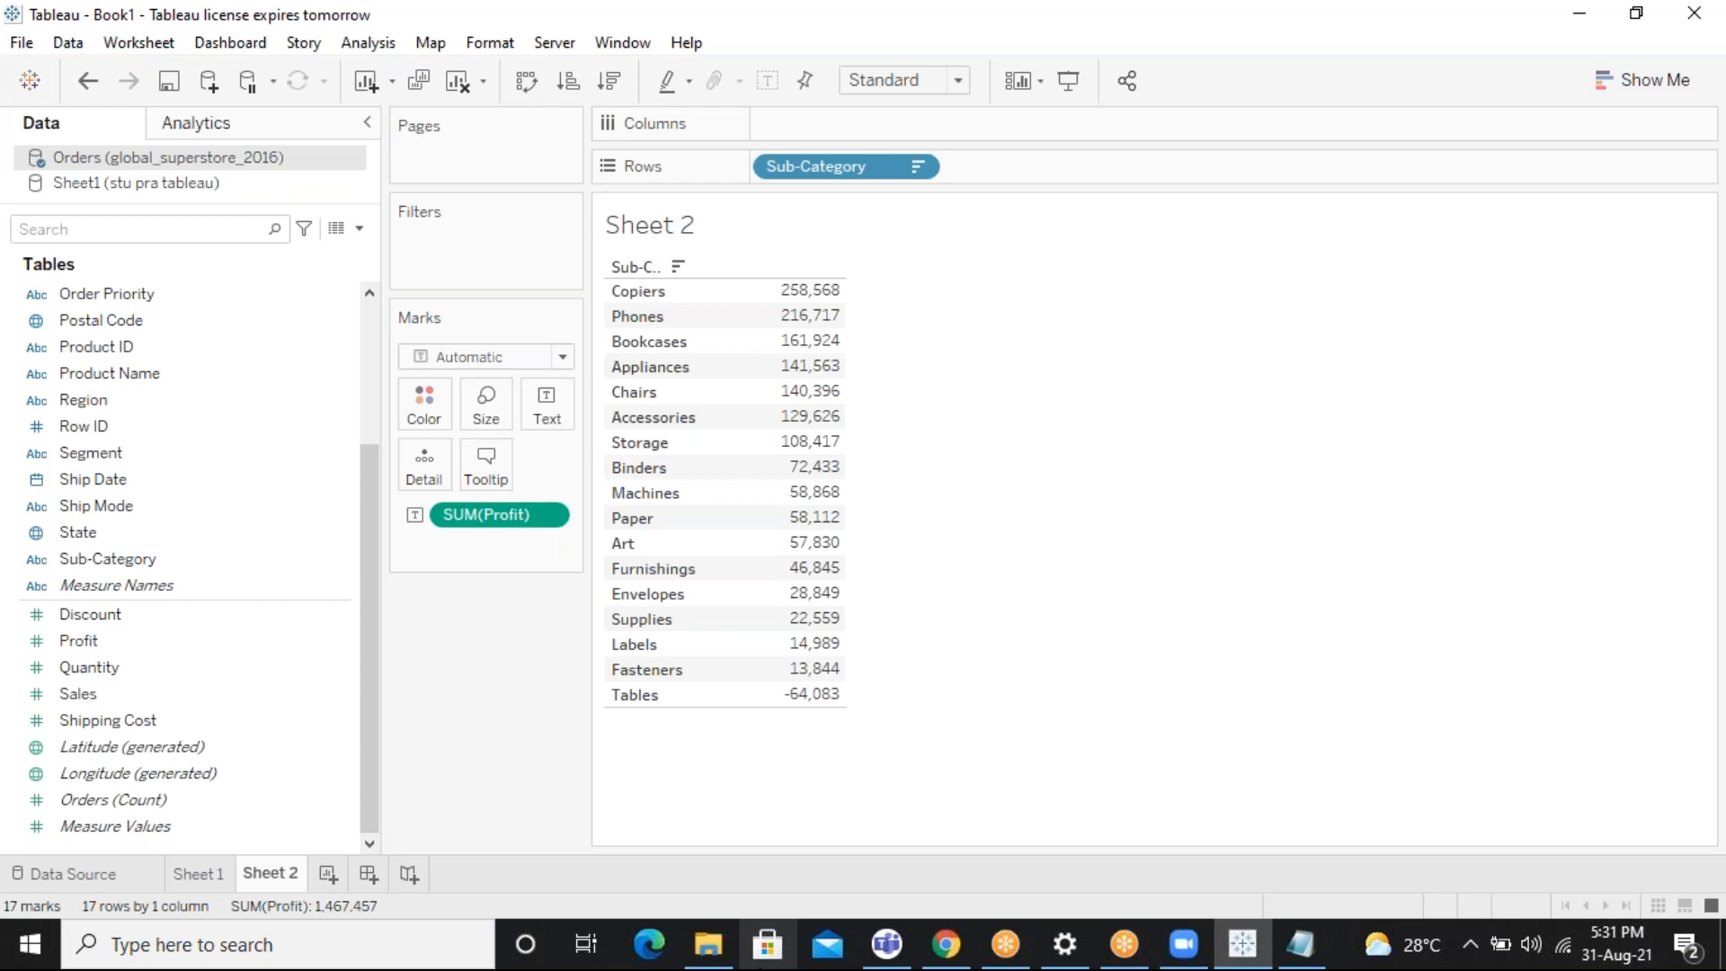
Switch to Notepad and write the condition "IF THE SUM ( PROFIT ) IS GREATER THAN 50000"
{"action": "mouse_move", "coordinate": [1318, 948]}
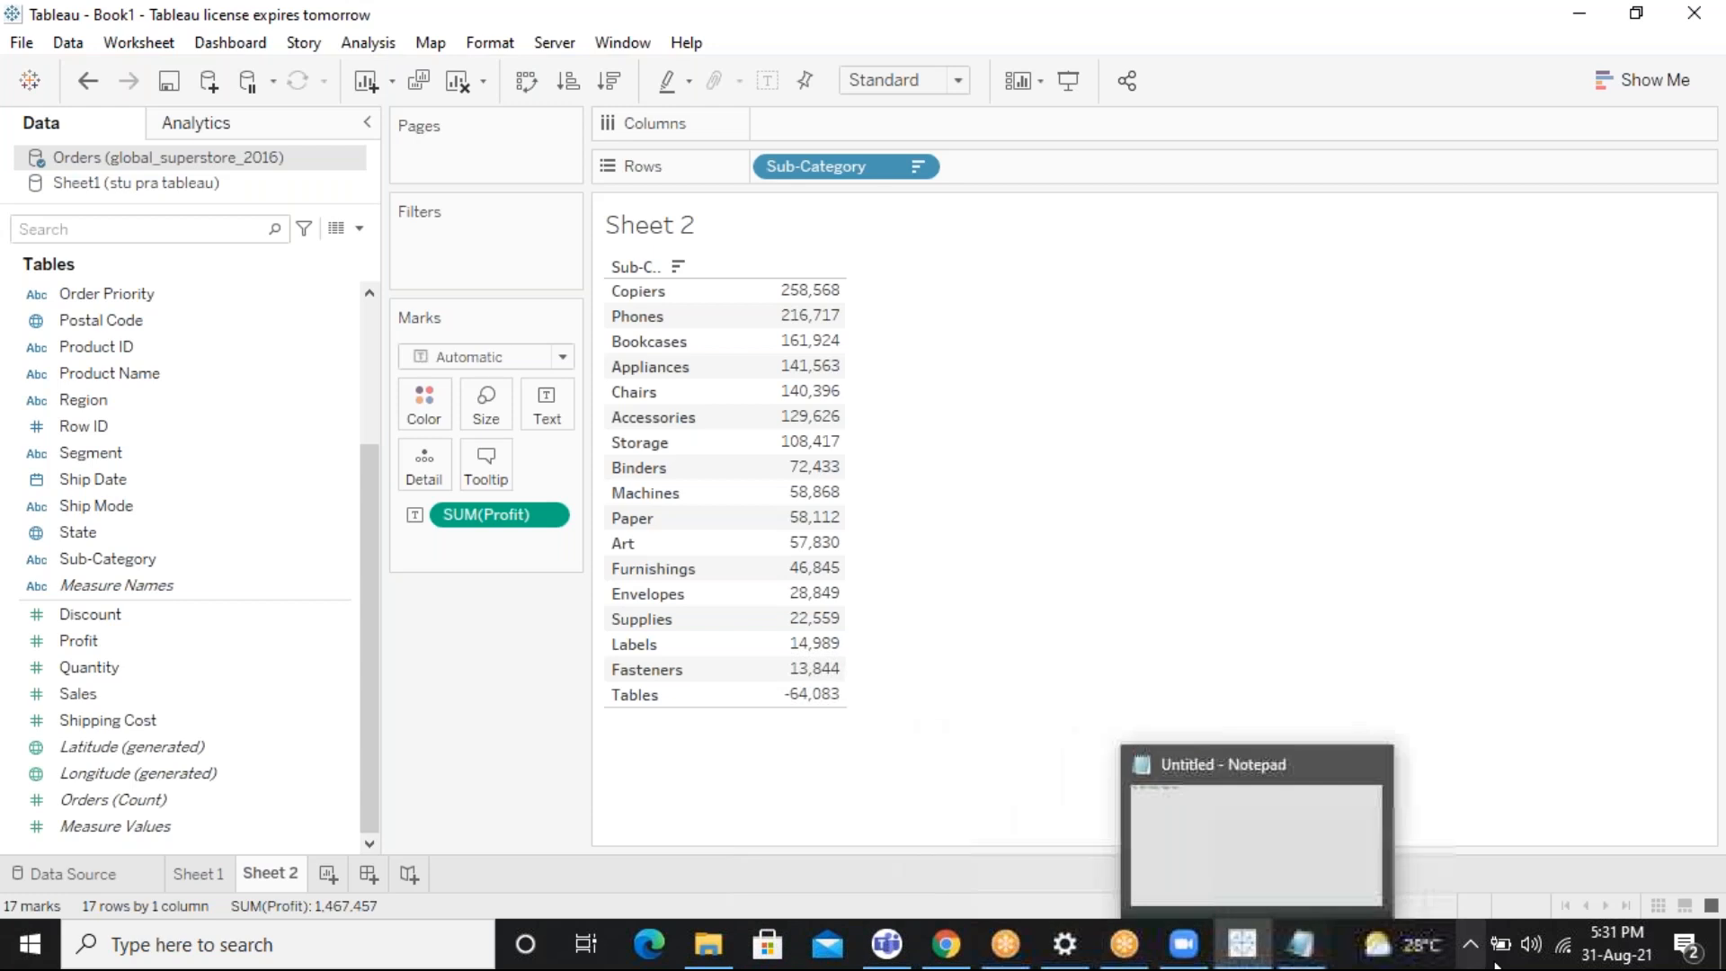
{"action": "left_click", "coordinate": [1317, 948]}
{"action": "type", "text": "IF T"}
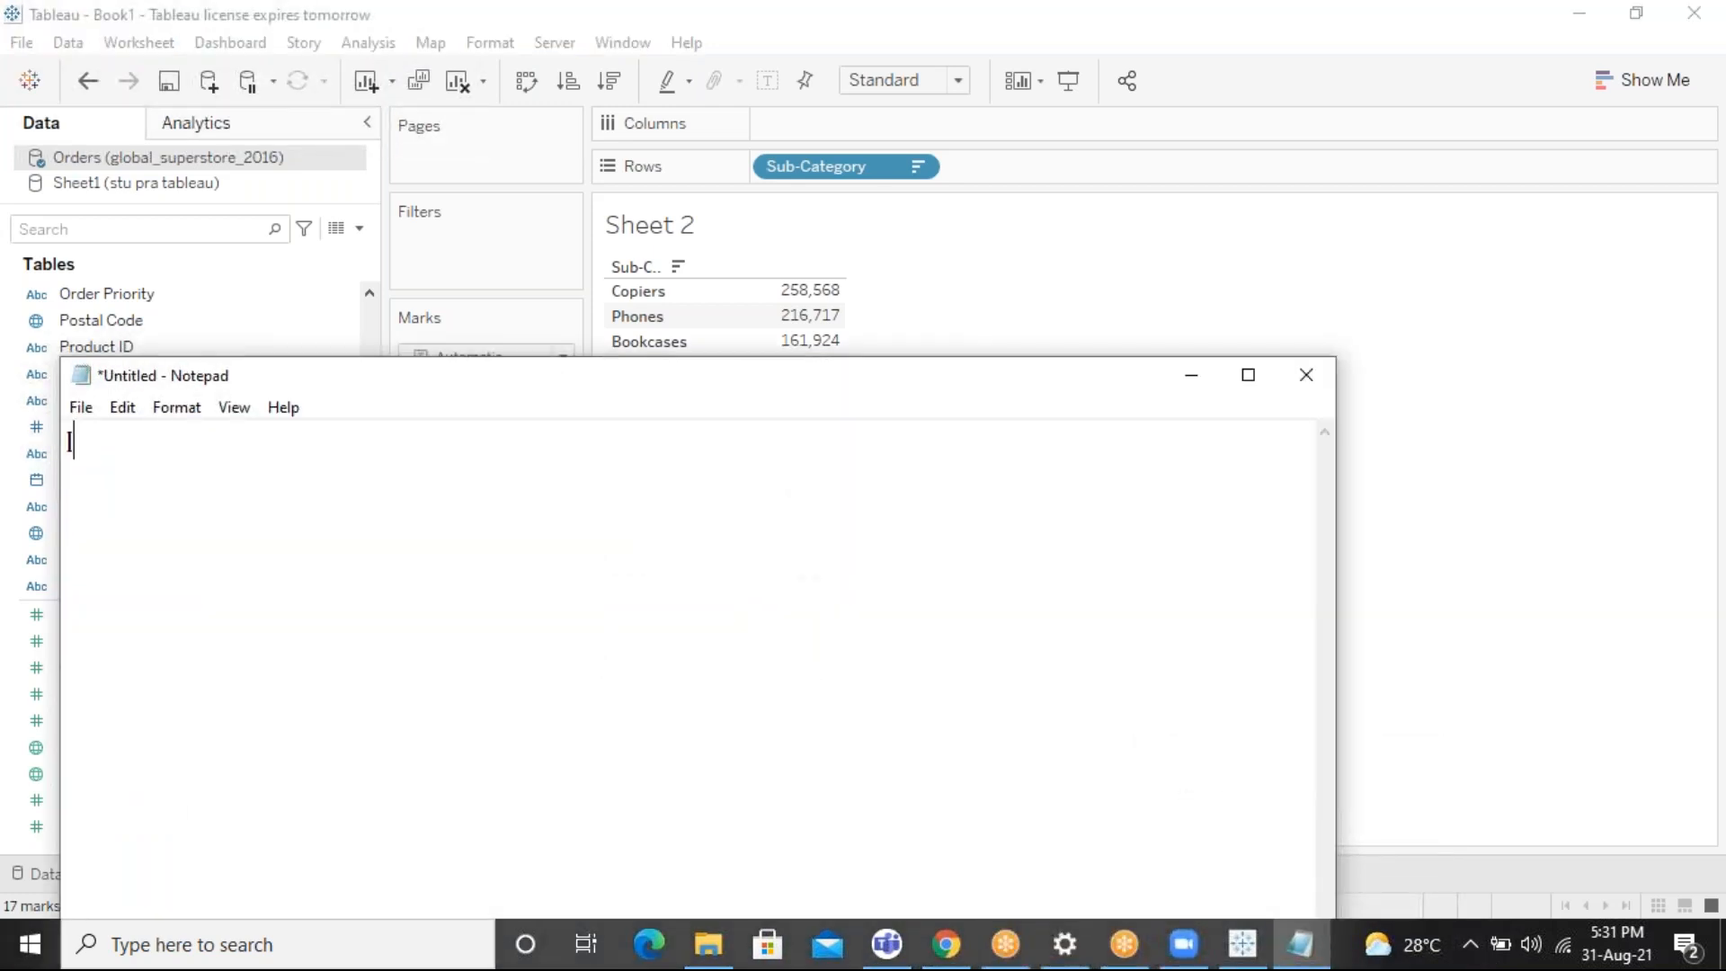
{"action": "type", "text": "HE SY"}
{"action": "key", "text": "BackSpace"}
{"action": "type", "text": "UM"}
{"action": "key", "text": "Return"}
{"action": "type", "text": "("}
{"action": "key", "text": "BackSpace"}
{"action": "key", "text": "BackSpace"}
{"action": "type", "text": "("}
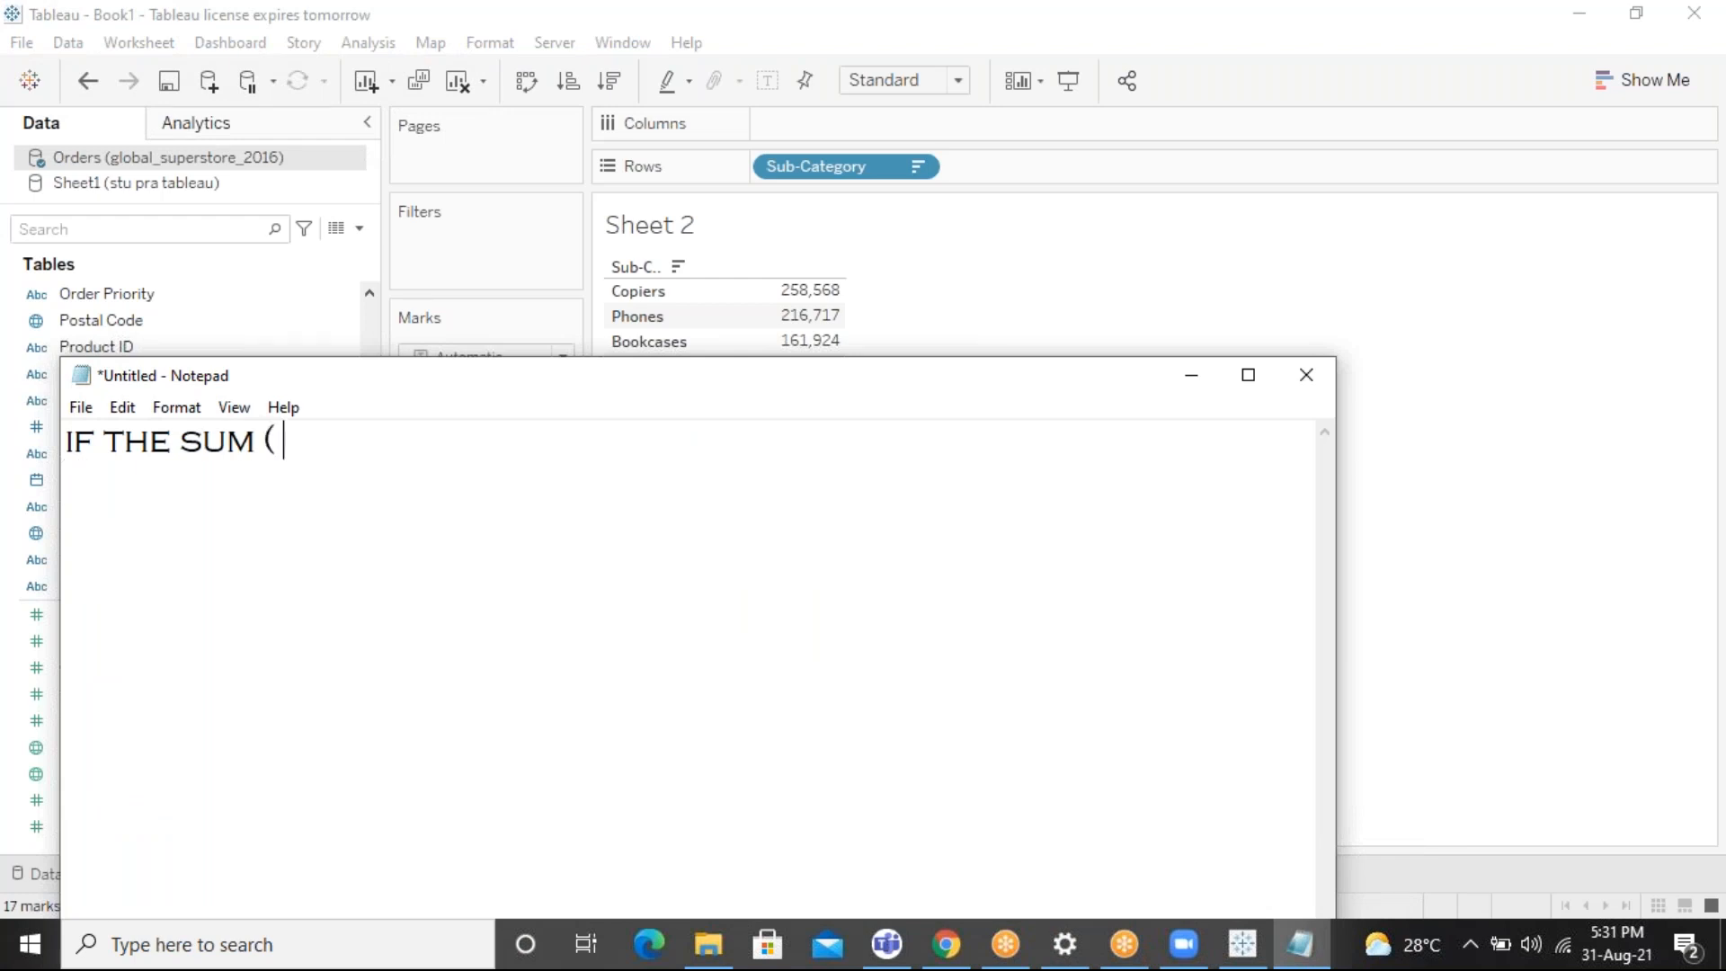
{"action": "type", "text": " PROFIT )"}
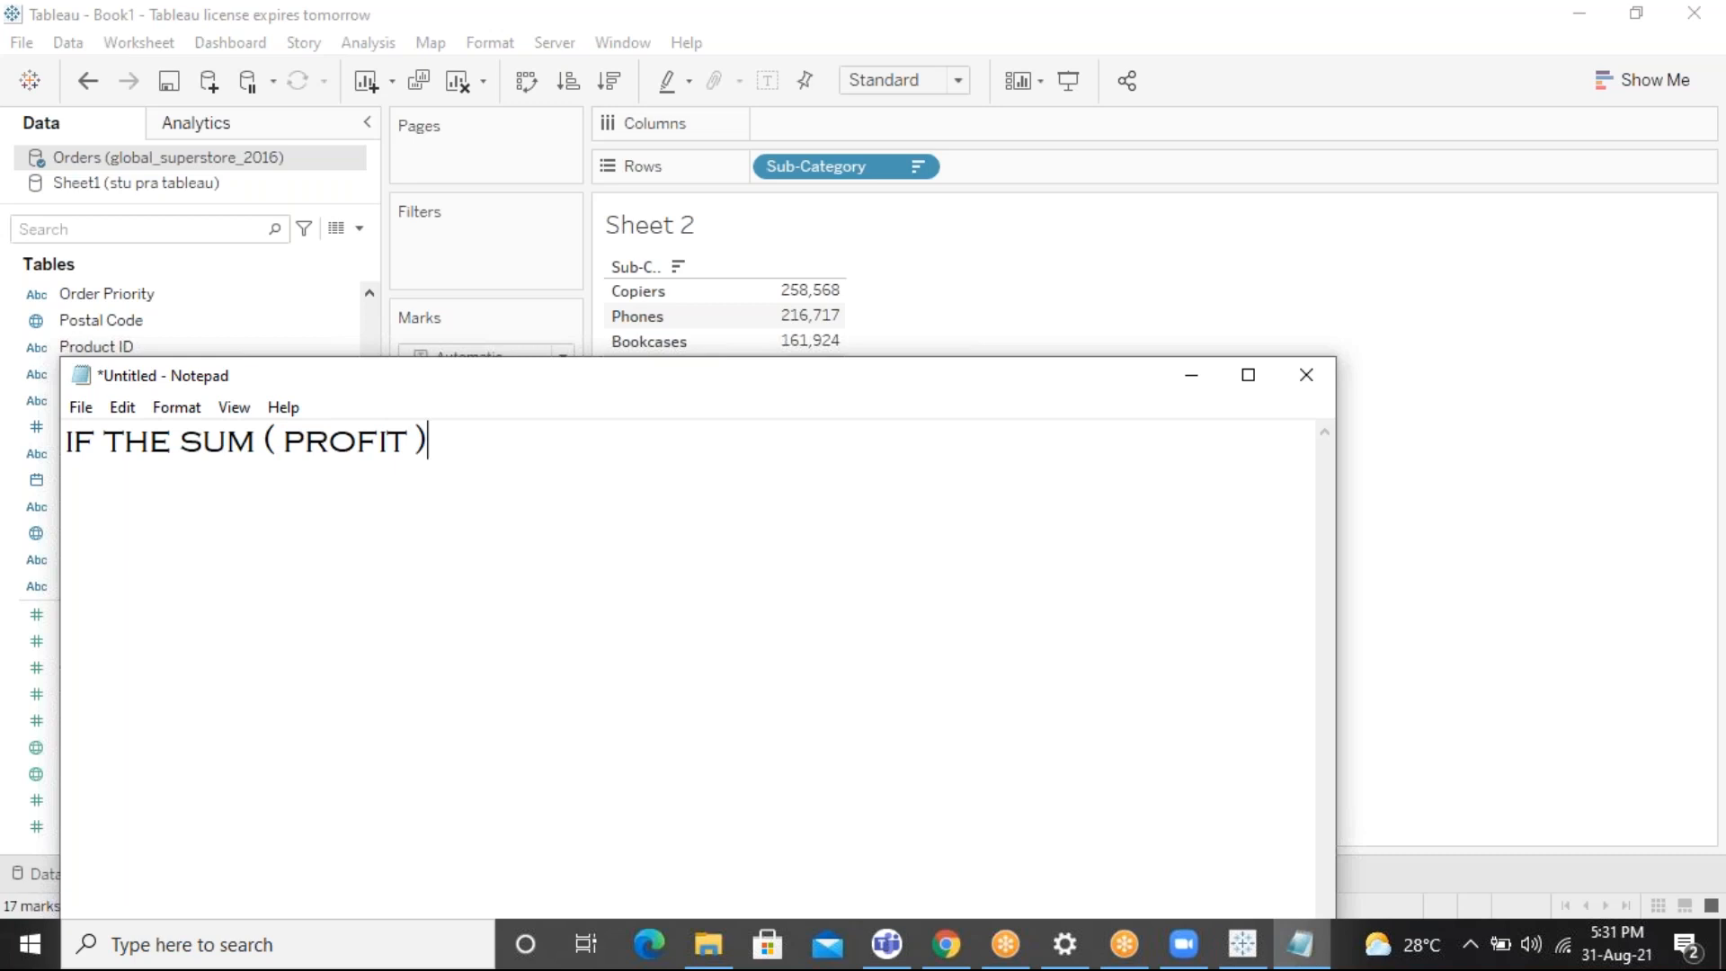
{"action": "type", "text": " IS GREATER THA"}
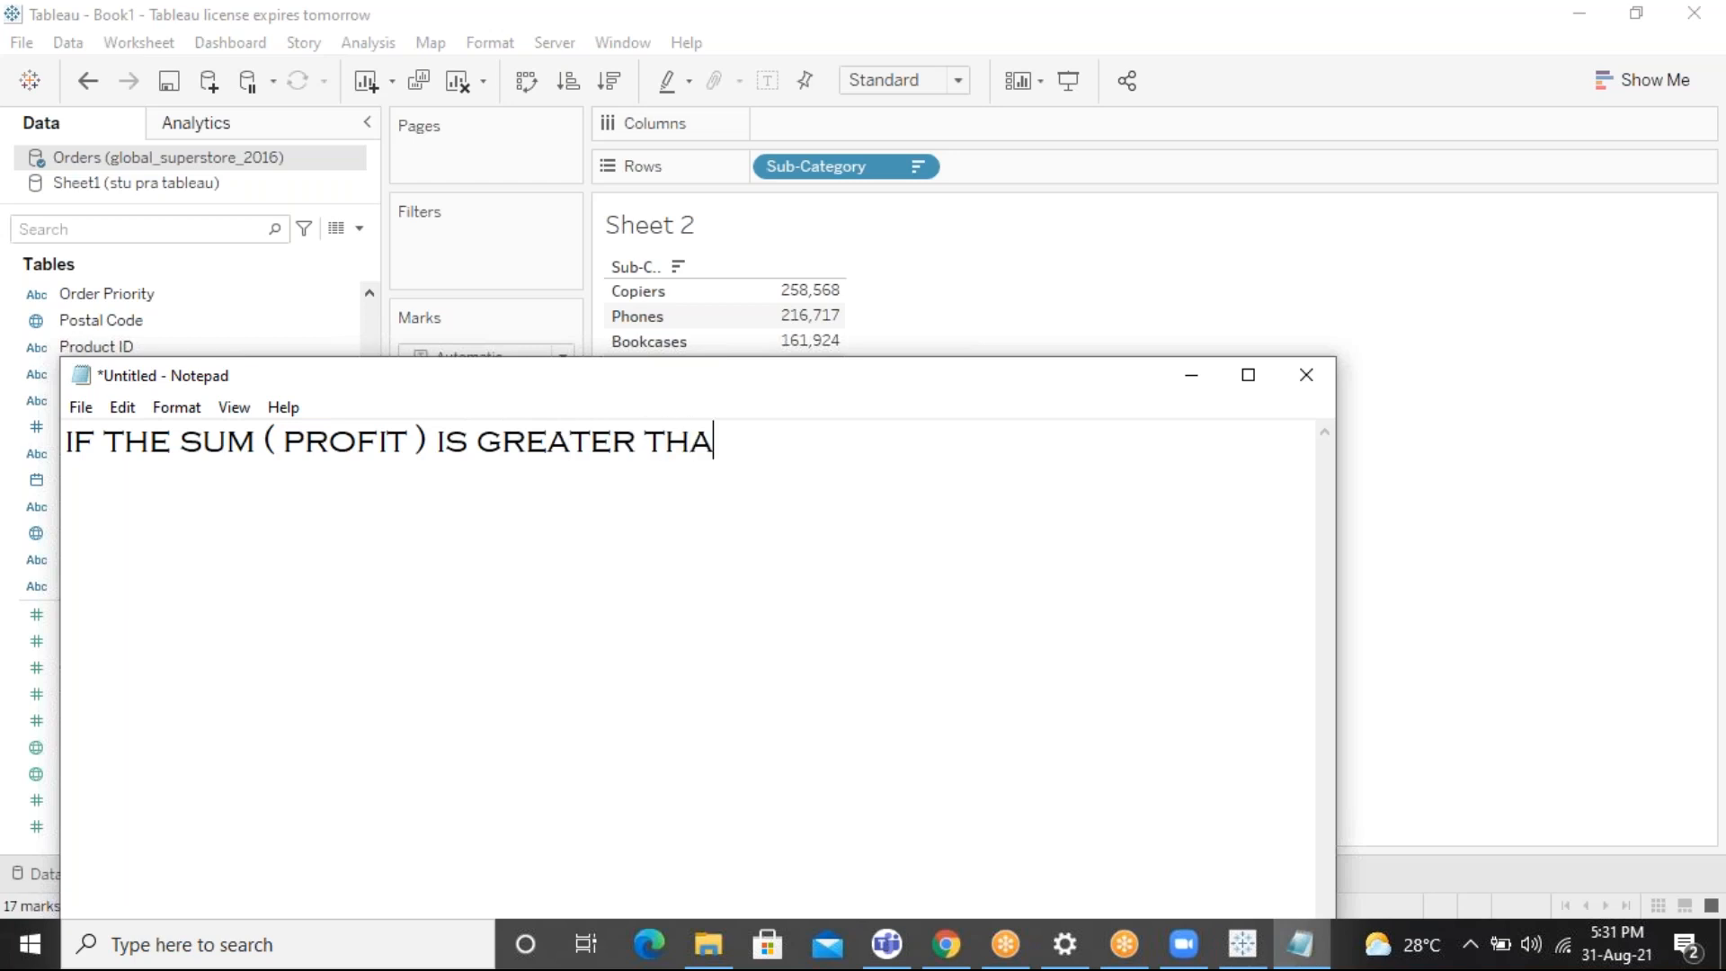
{"action": "type", "text": "N 50000"}
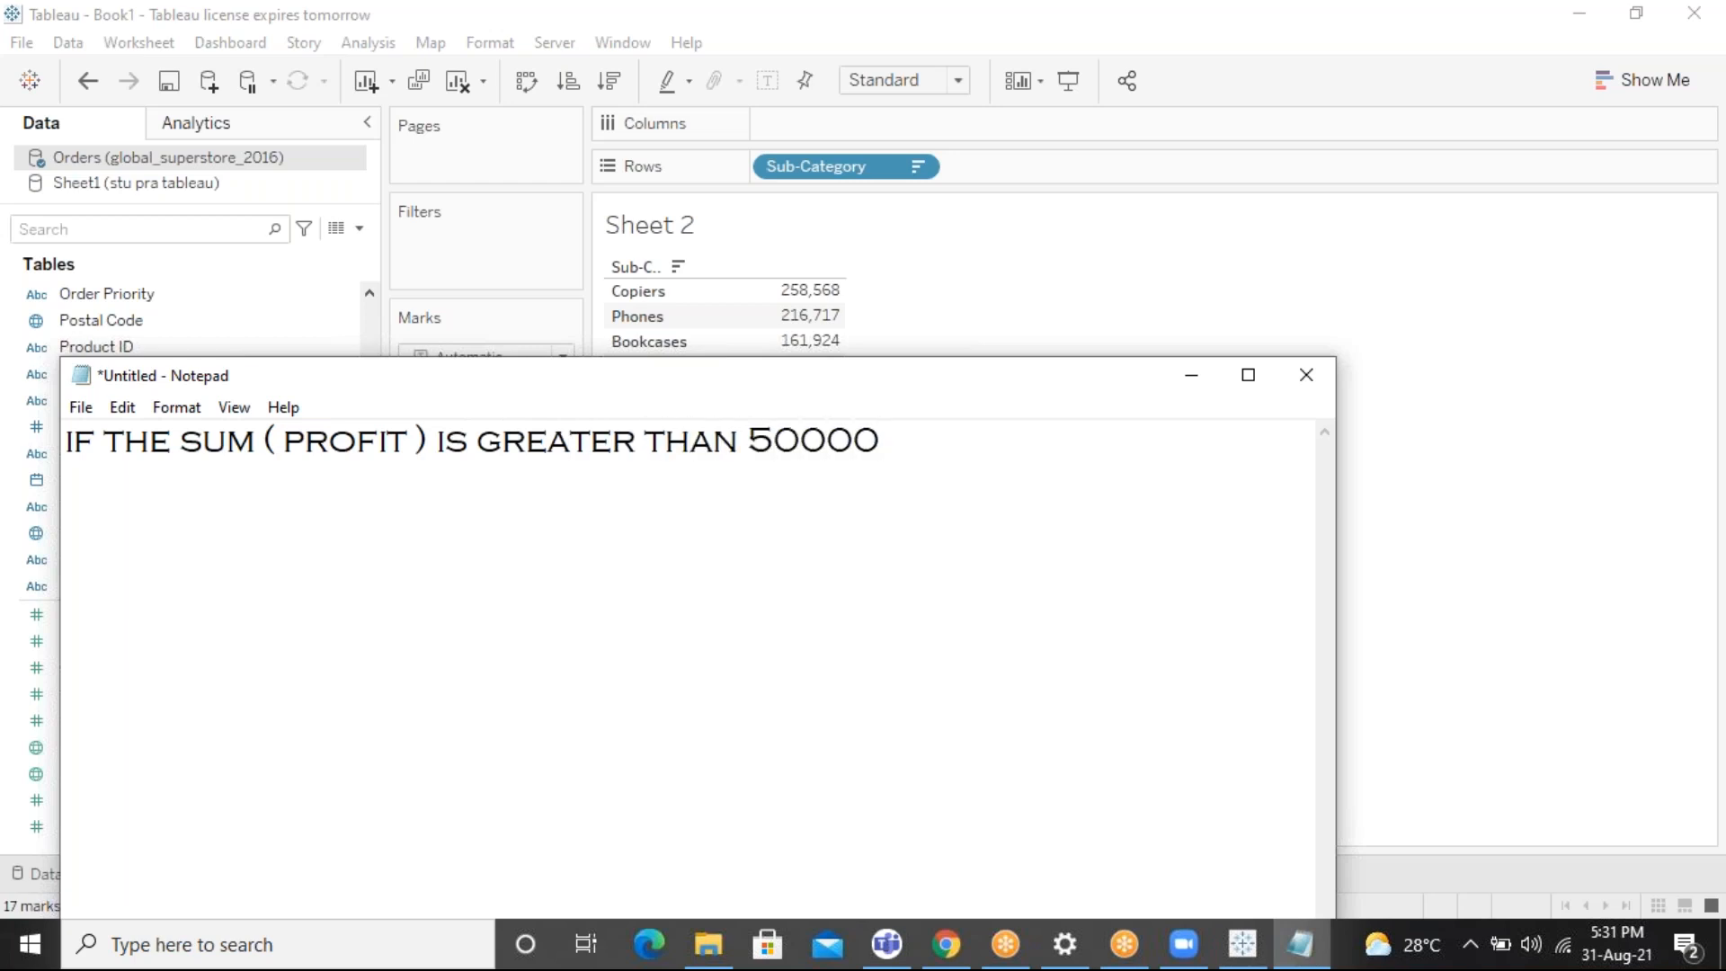
Complete the note with ", THEN "PERFORMING GOOD"" and minimize Notepad
{"action": "type", "text": ", THEN \"PER"}
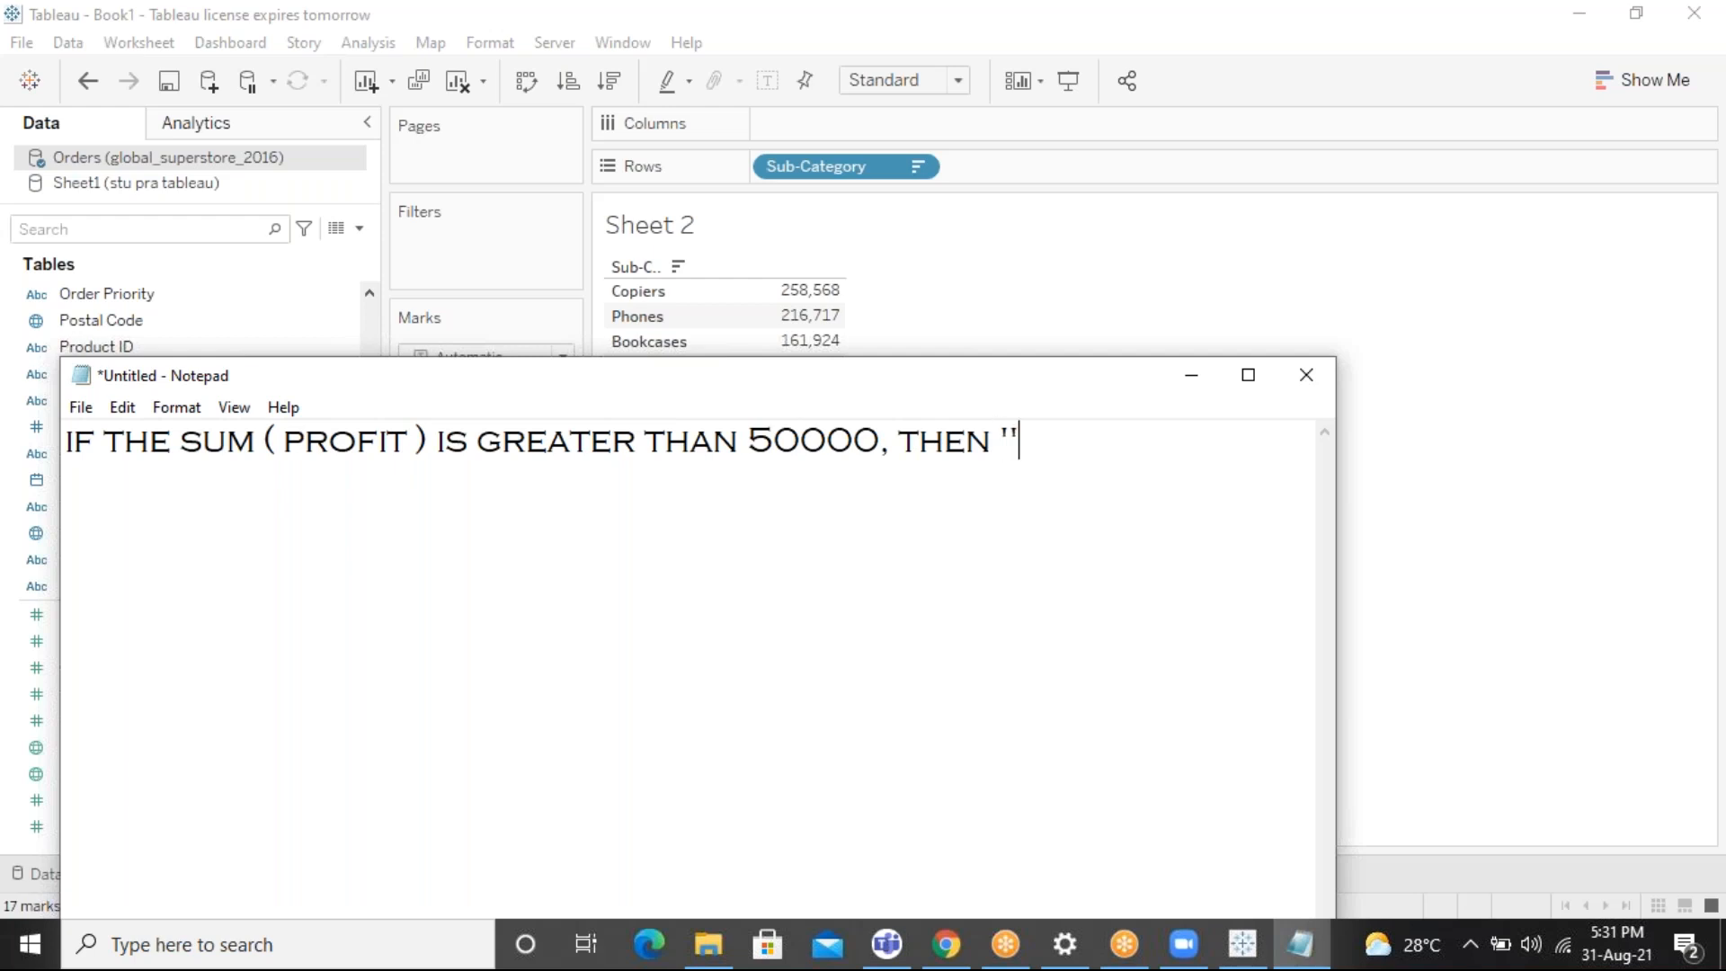
{"action": "type", "text": "FO"}
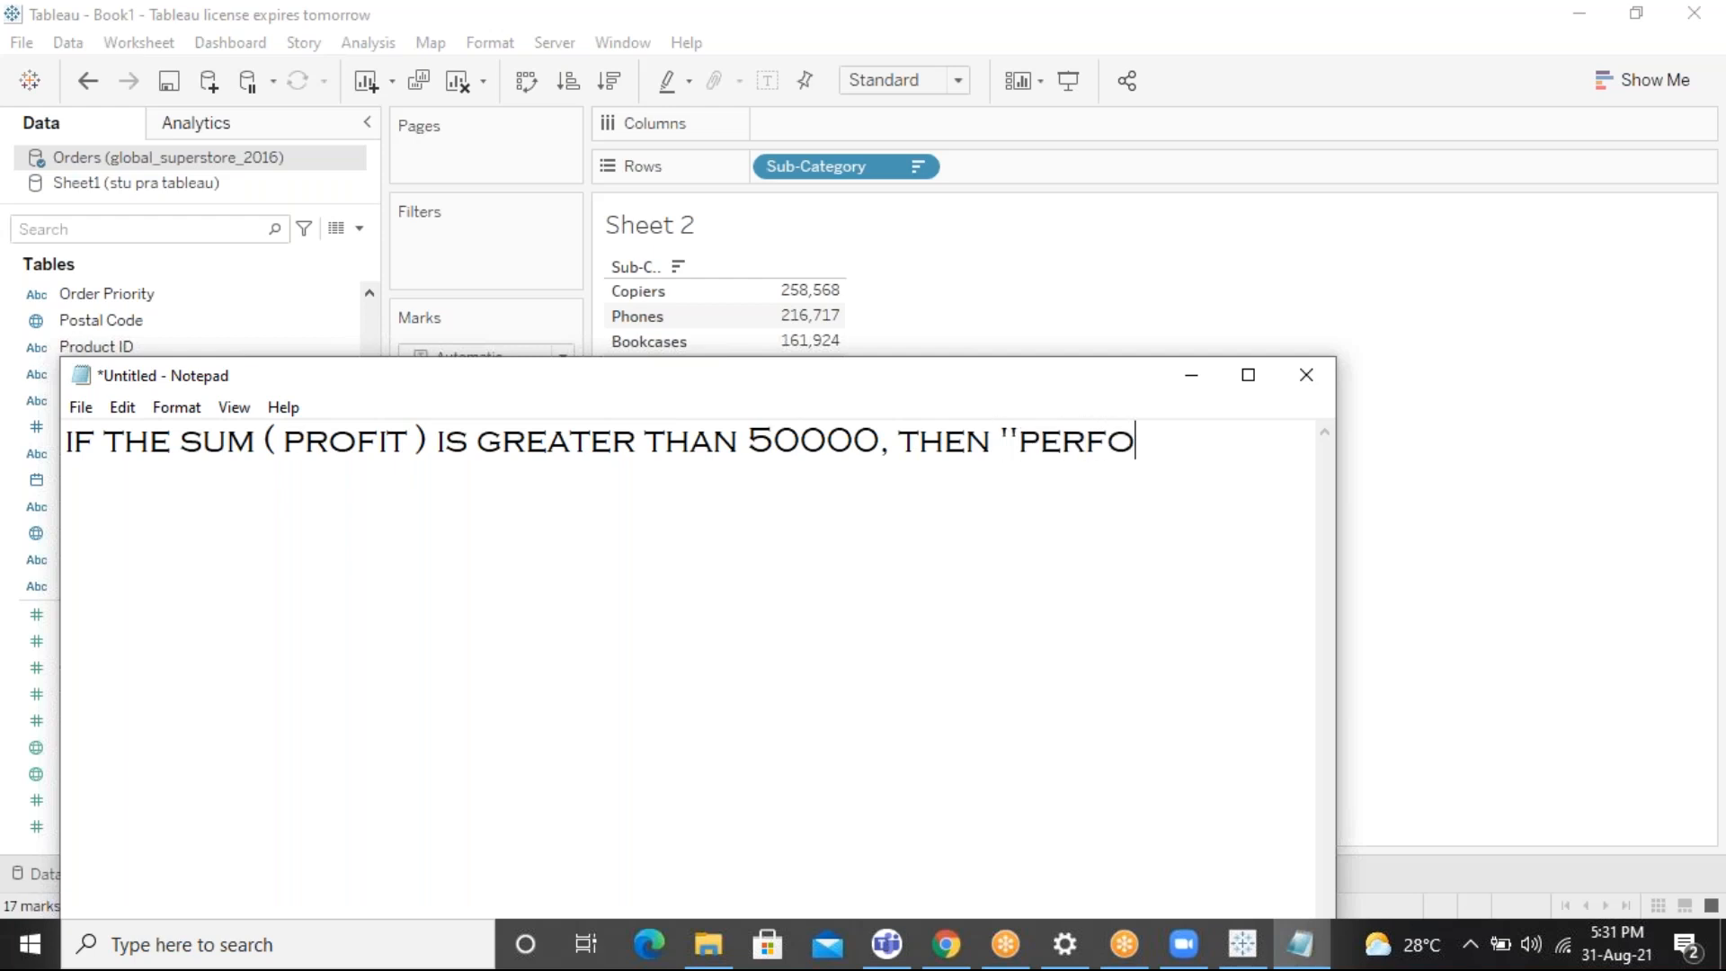
{"action": "type", "text": "RMING GODD"}
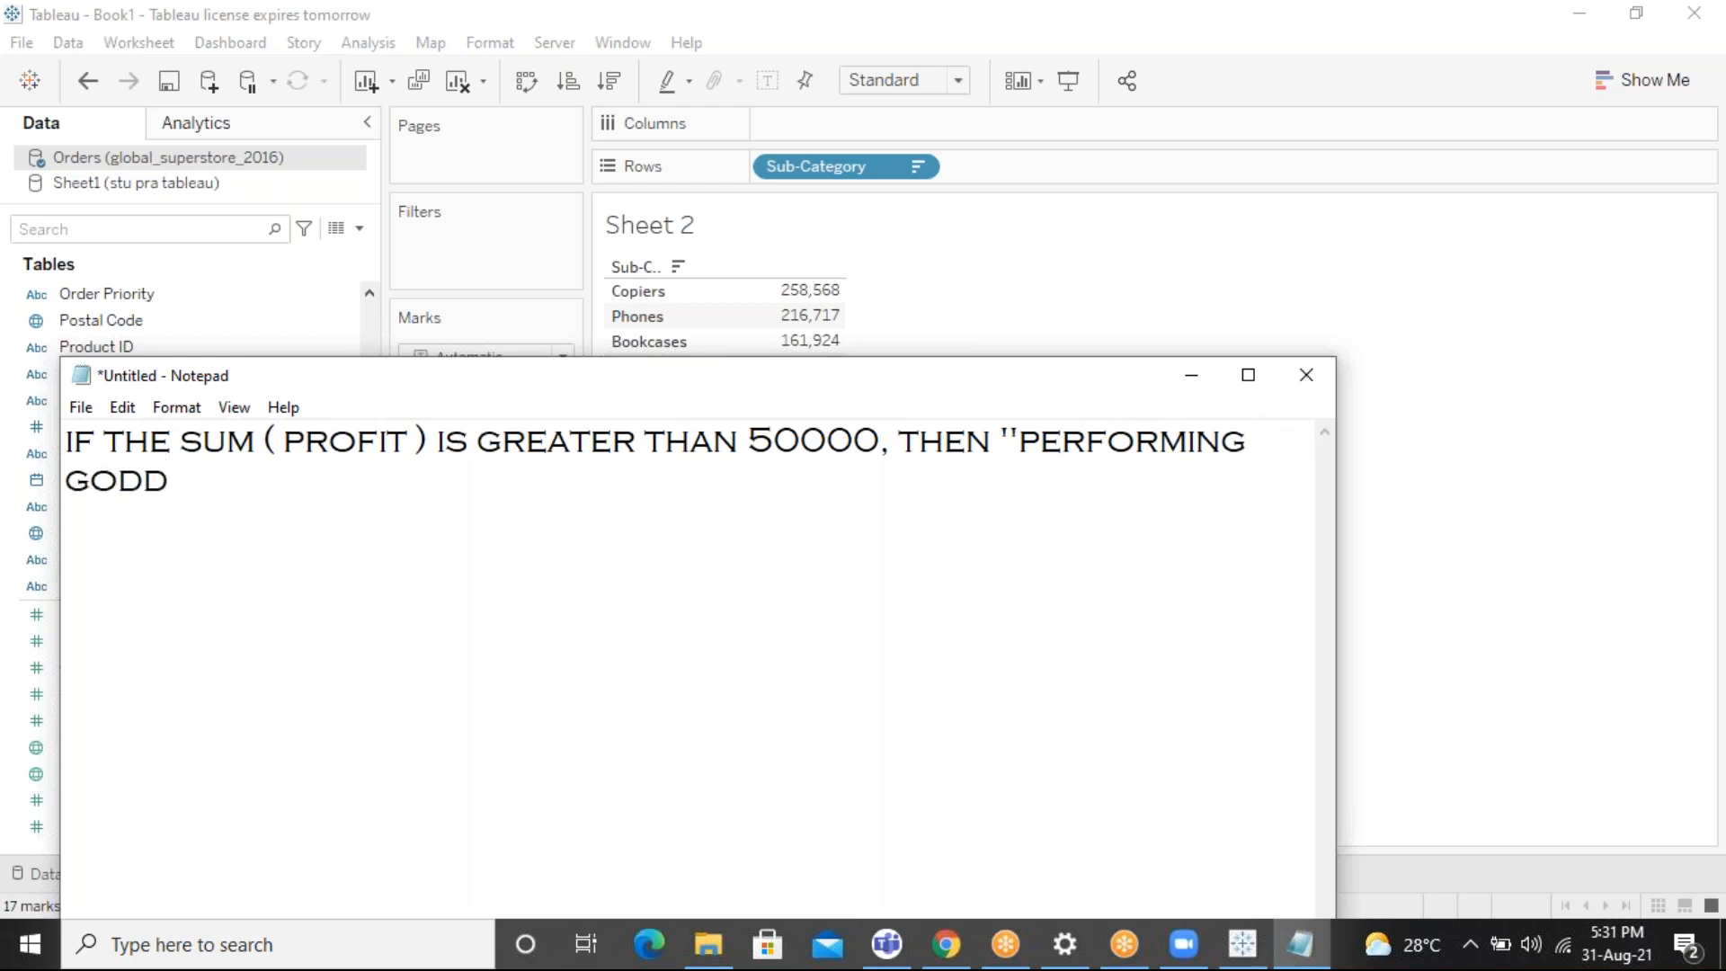
{"action": "key", "text": "BackSpace"}
{"action": "key", "text": "BackSpace"}
{"action": "type", "text": "OO"}
{"action": "key", "text": "BackSpace"}
{"action": "type", "text": "D\")"}
{"action": "left_click", "coordinate": [1212, 389]}
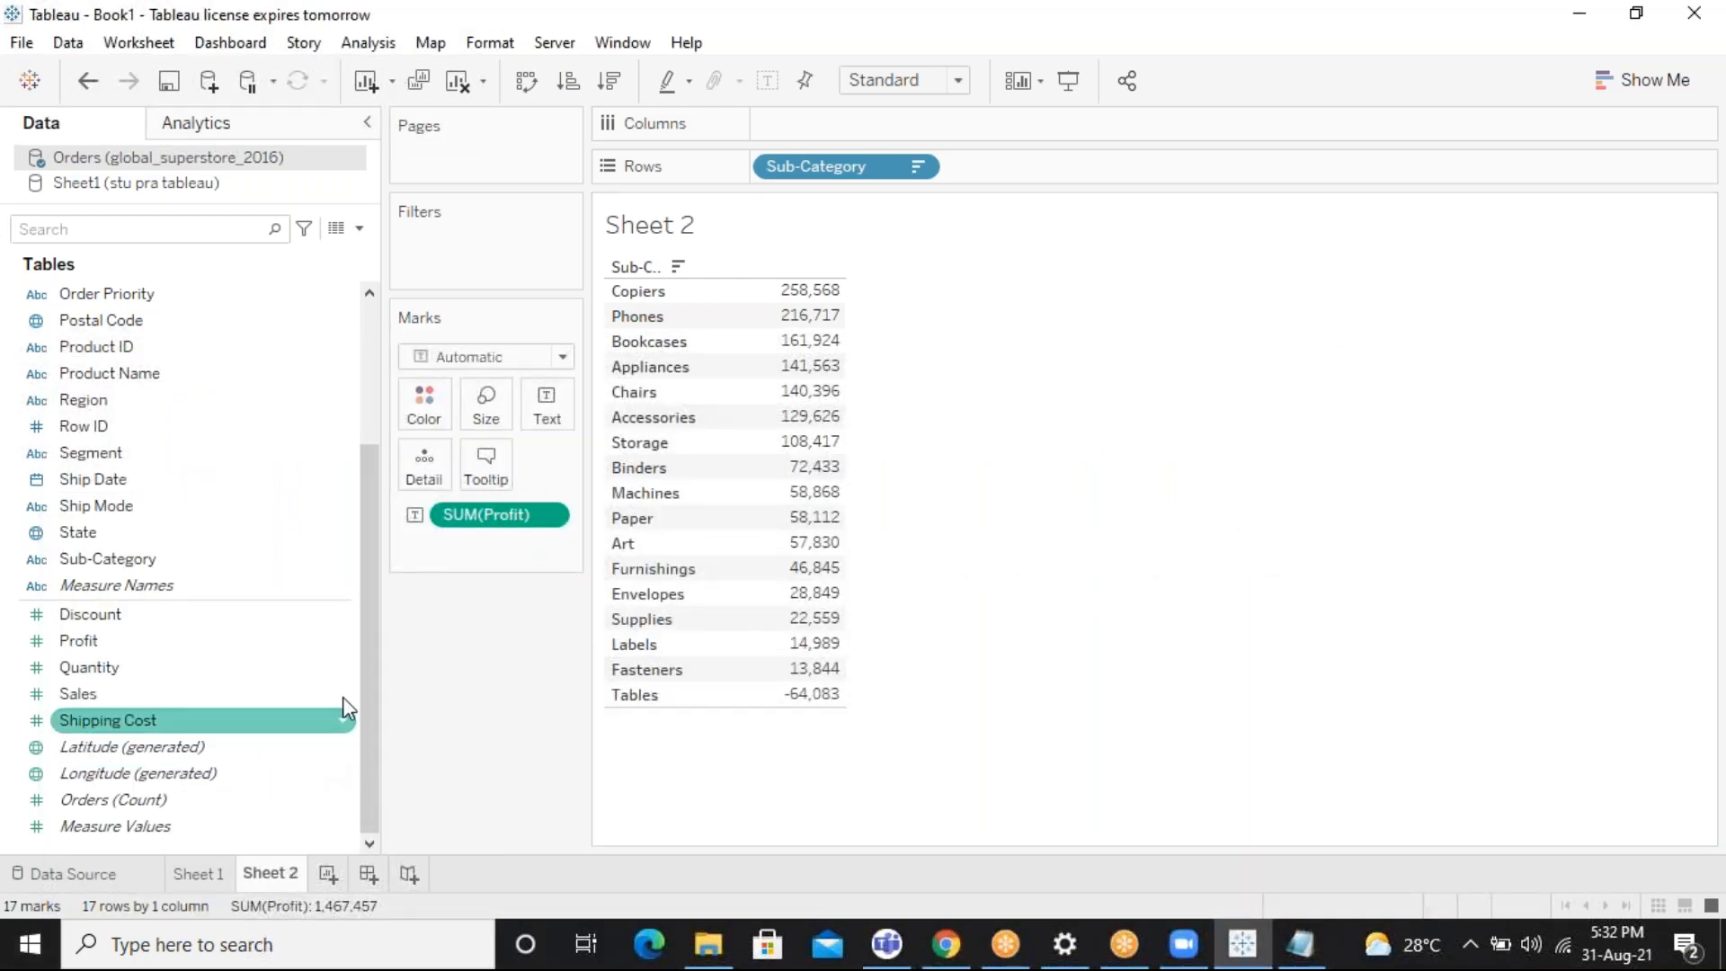
{"action": "left_click", "coordinate": [332, 751]}
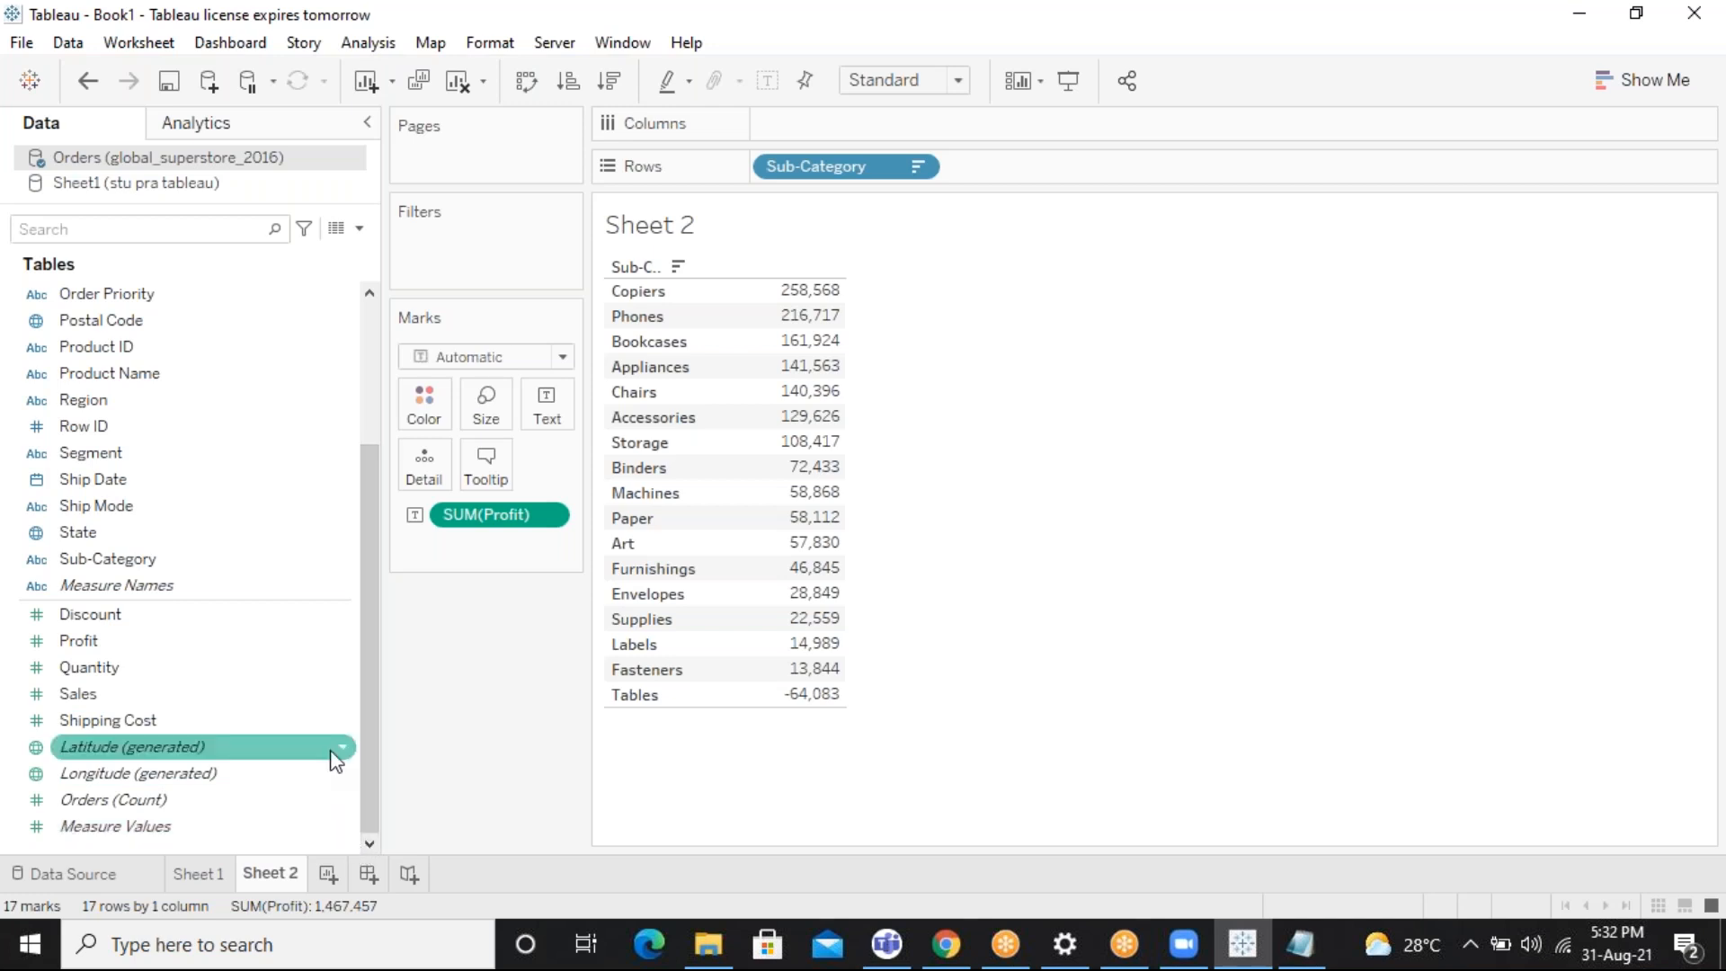
{"action": "left_click", "coordinate": [340, 748]}
{"action": "left_click", "coordinate": [269, 676]}
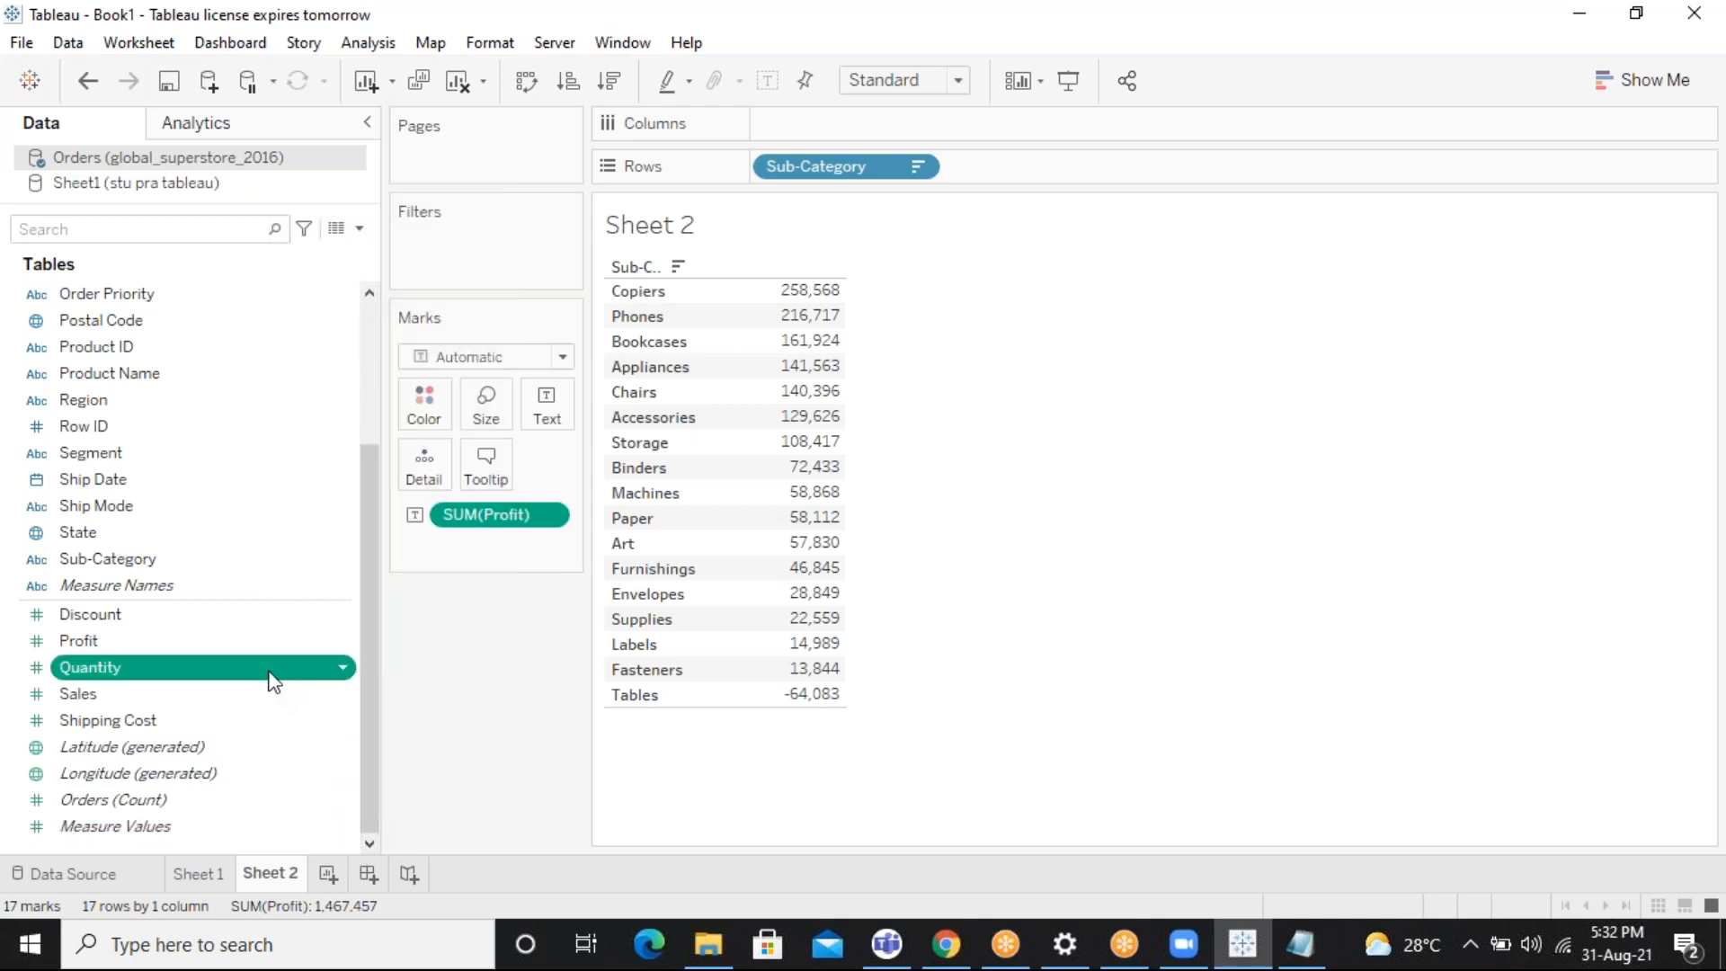
{"action": "right_click", "coordinate": [275, 684]}
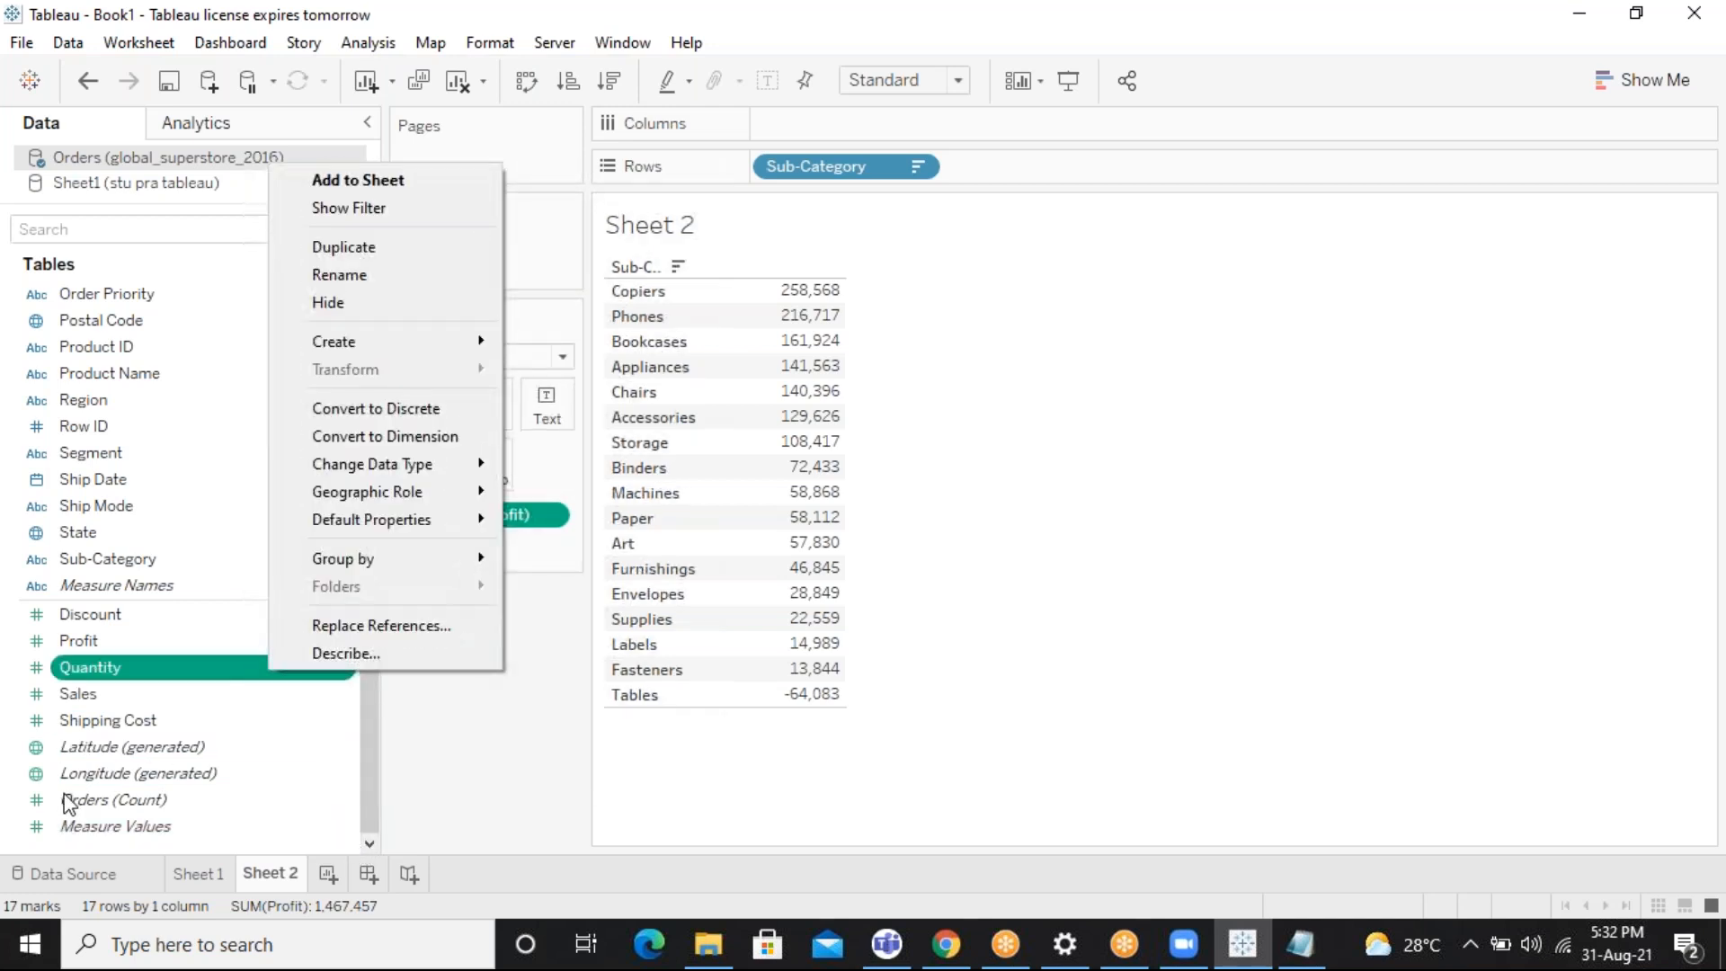
{"action": "left_click", "coordinate": [12, 833]}
{"action": "right_click", "coordinate": [12, 833]}
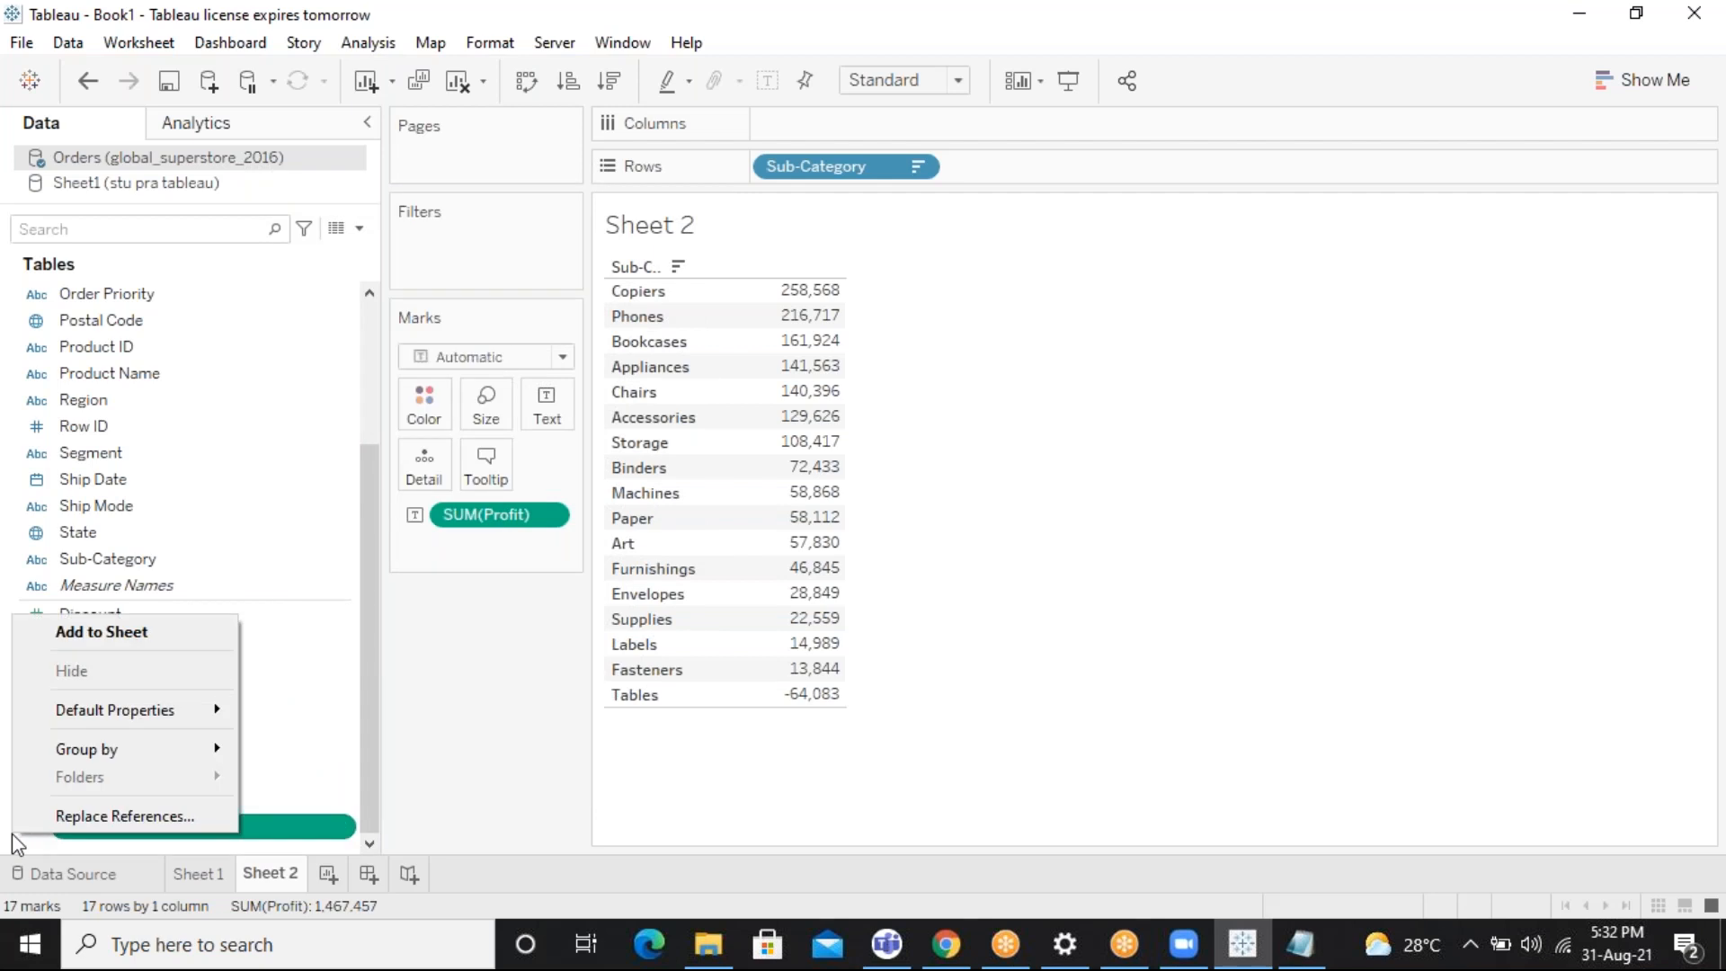
{"action": "left_click", "coordinate": [347, 487]}
{"action": "left_click", "coordinate": [348, 488]}
{"action": "left_click", "coordinate": [1044, 764]}
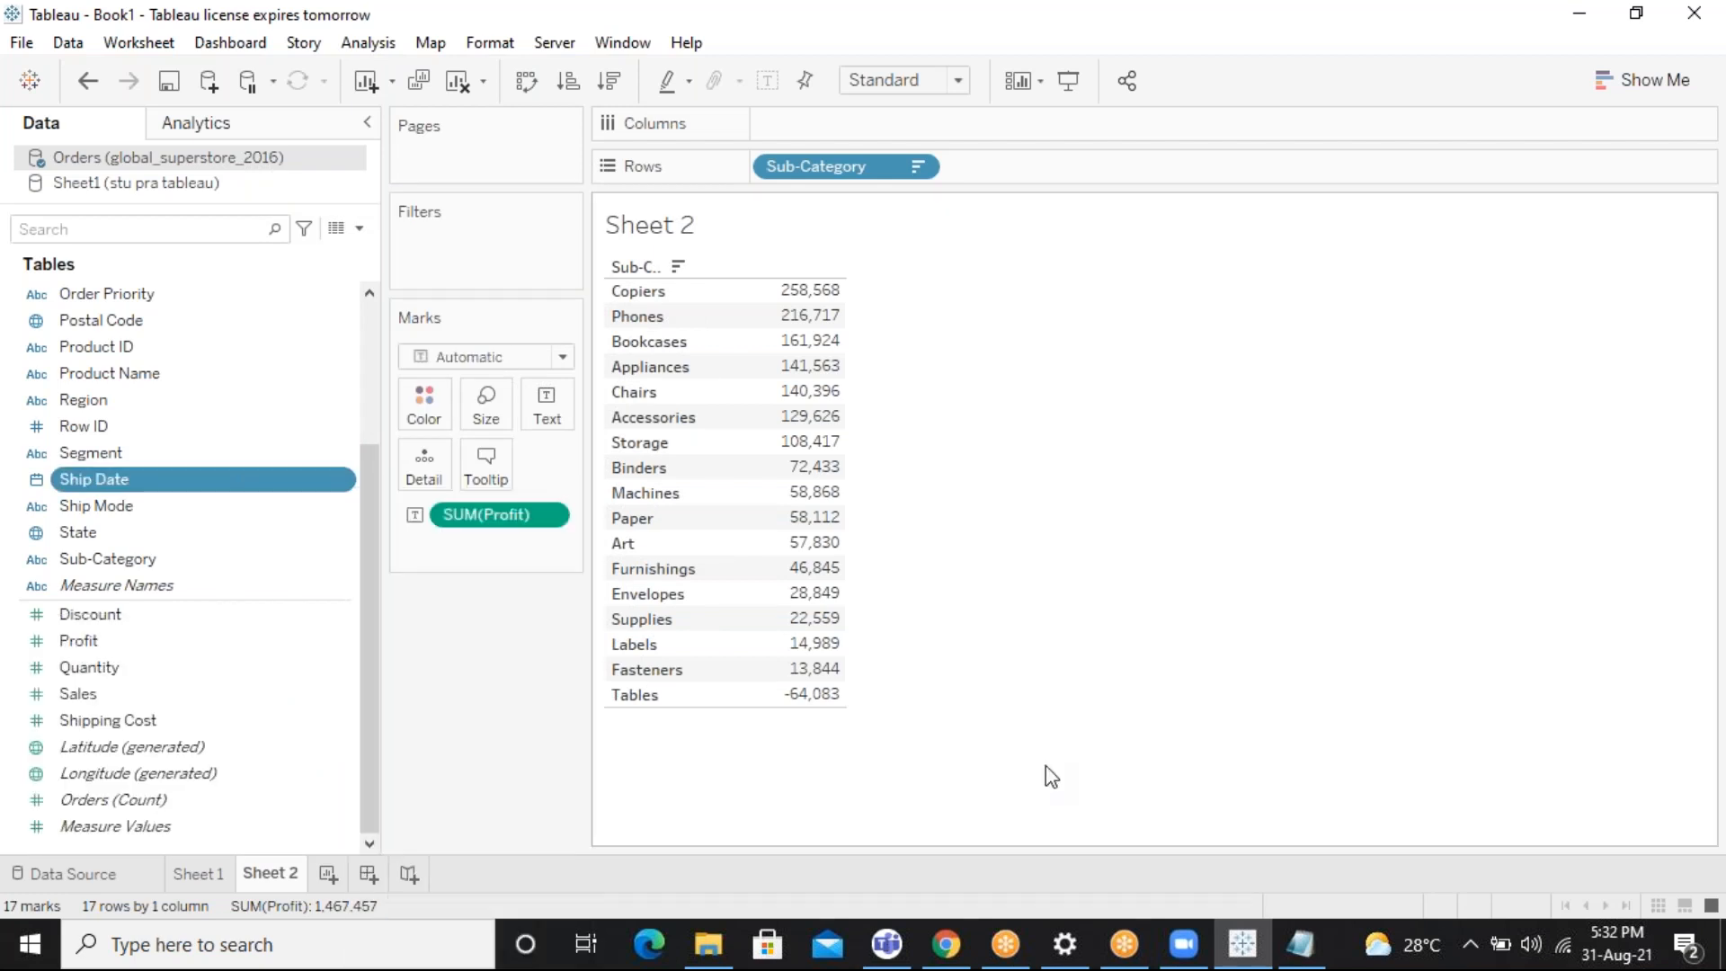
{"action": "right_click", "coordinate": [498, 750]}
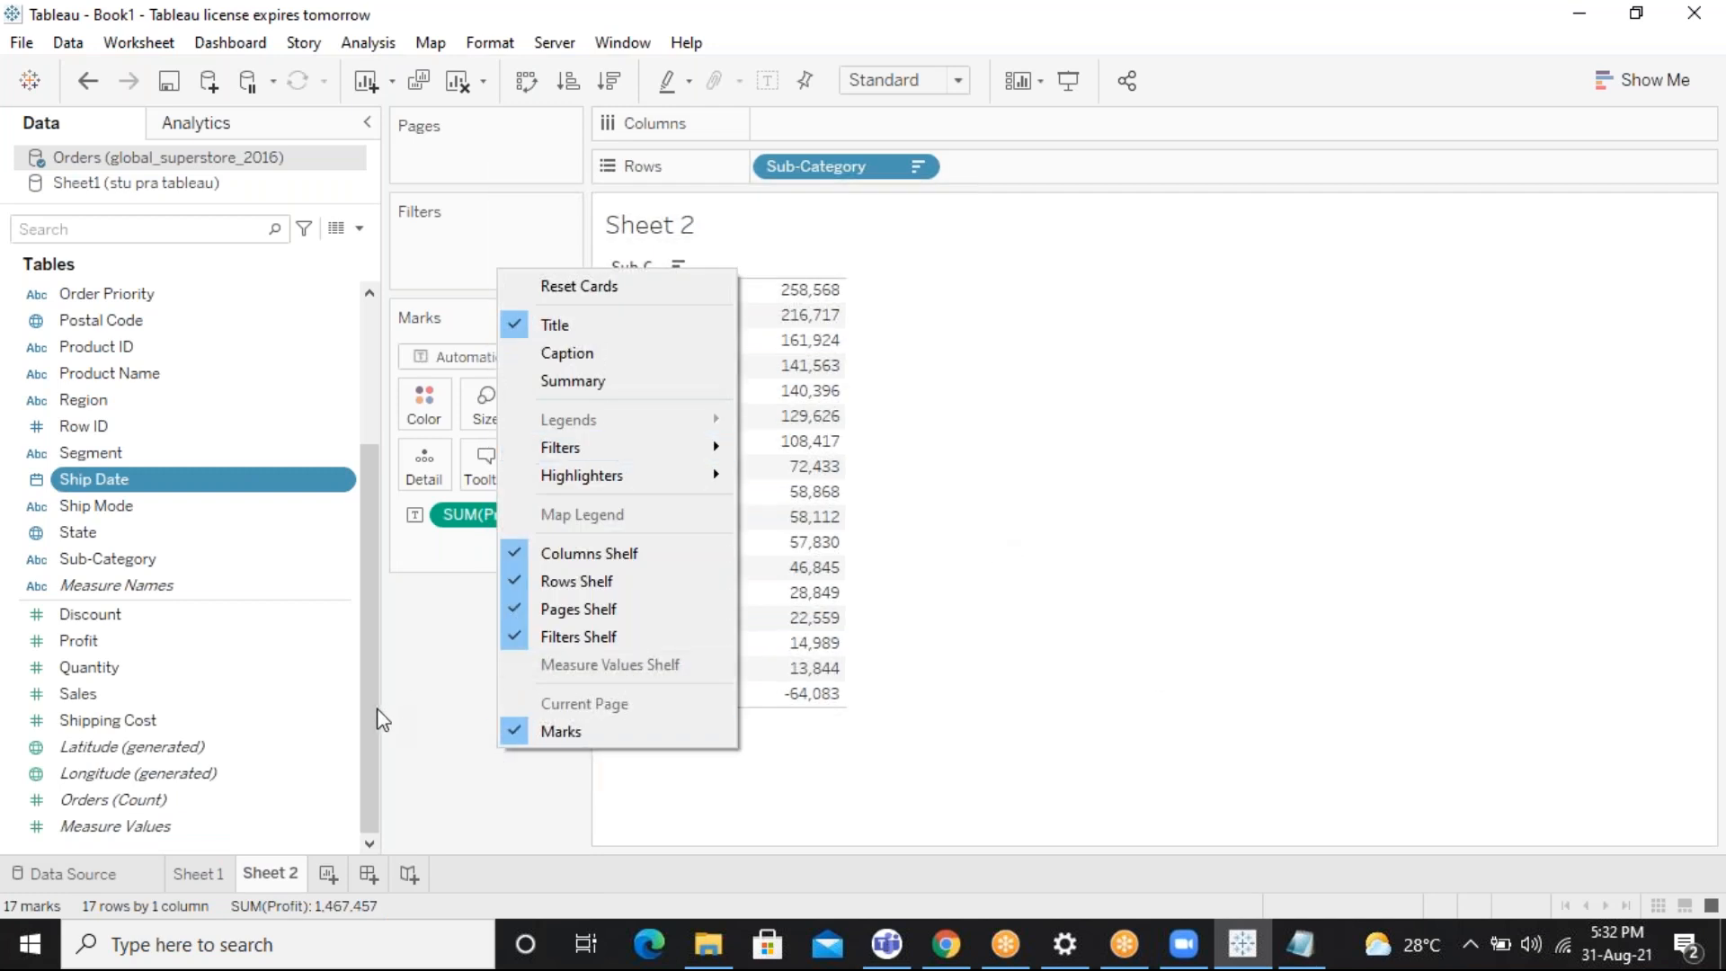
{"action": "left_click", "coordinate": [369, 773]}
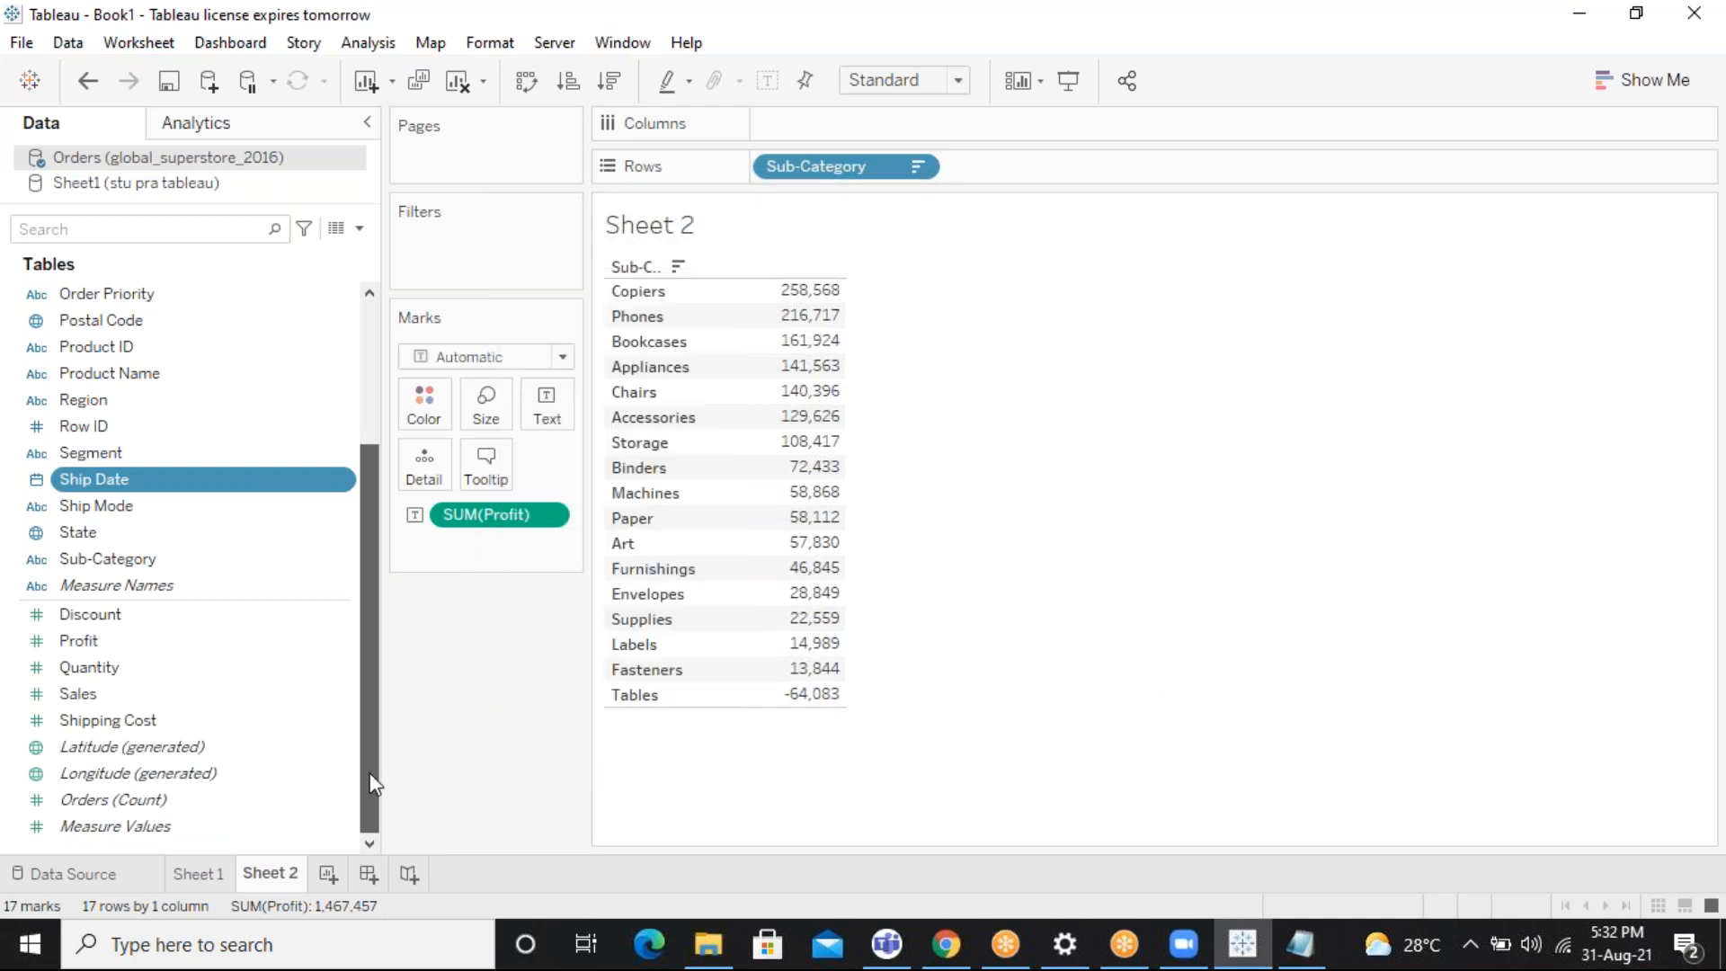
Start a new calculated field on the Orders data source, name it Report1 and move to its empty formula area
{"action": "right_click", "coordinate": [124, 848]}
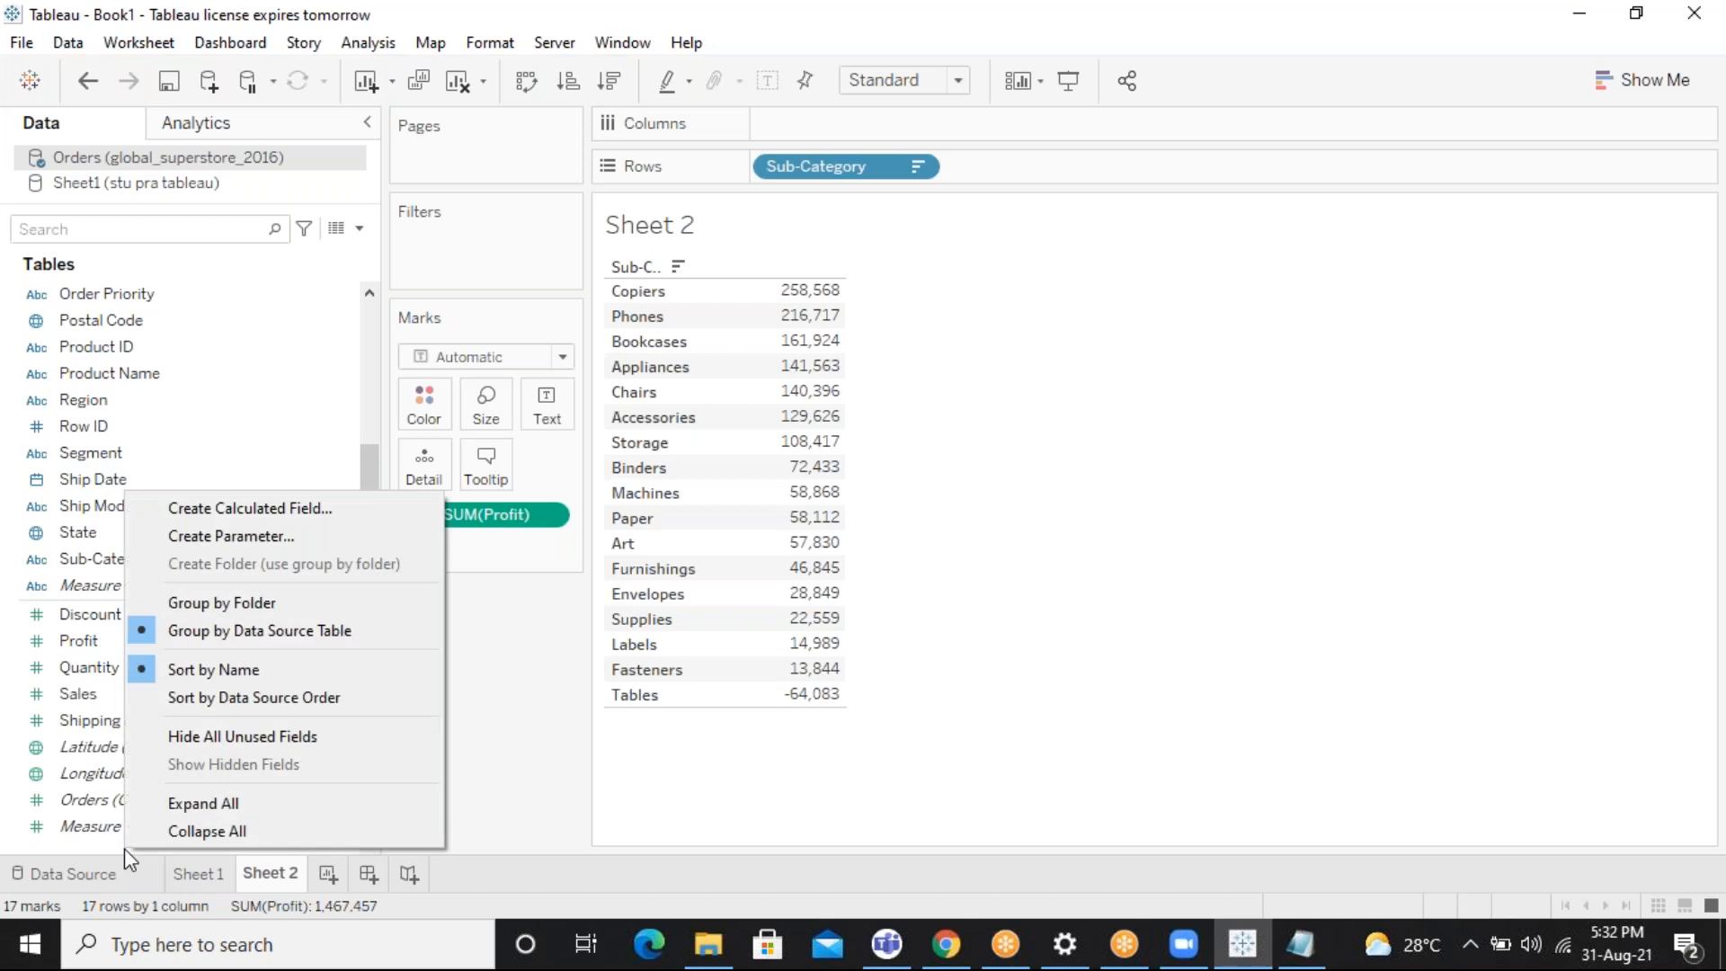
{"action": "left_click", "coordinate": [262, 509]}
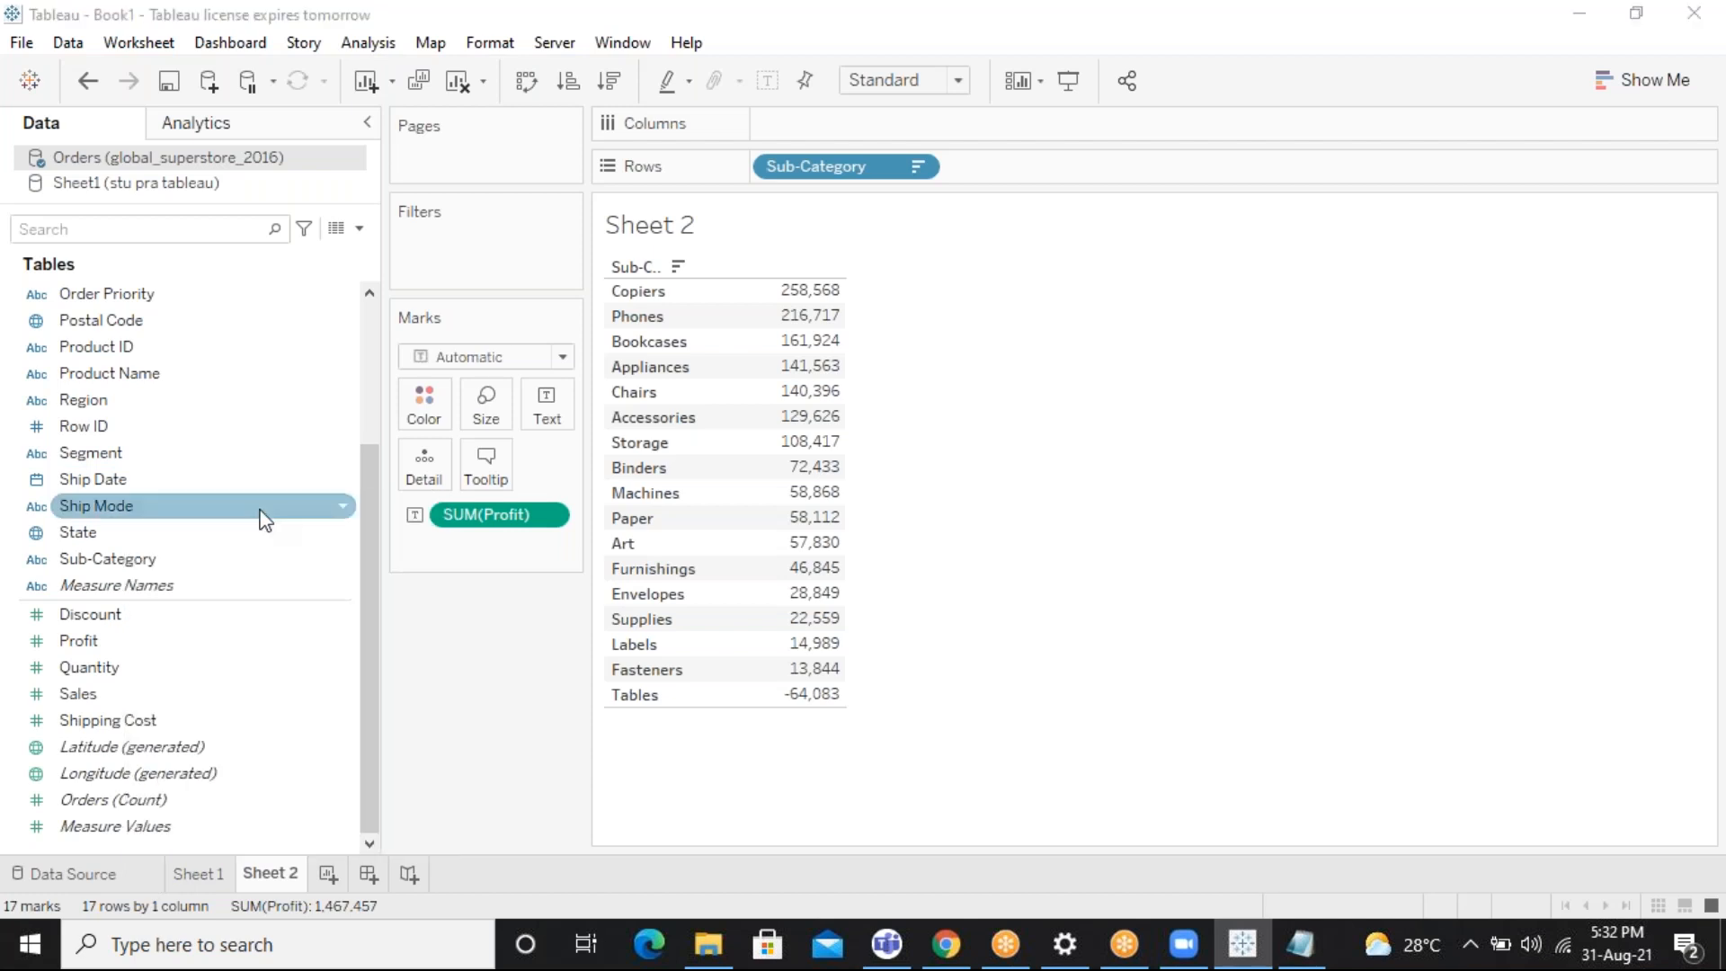
{"action": "key", "text": "BackSpace"}
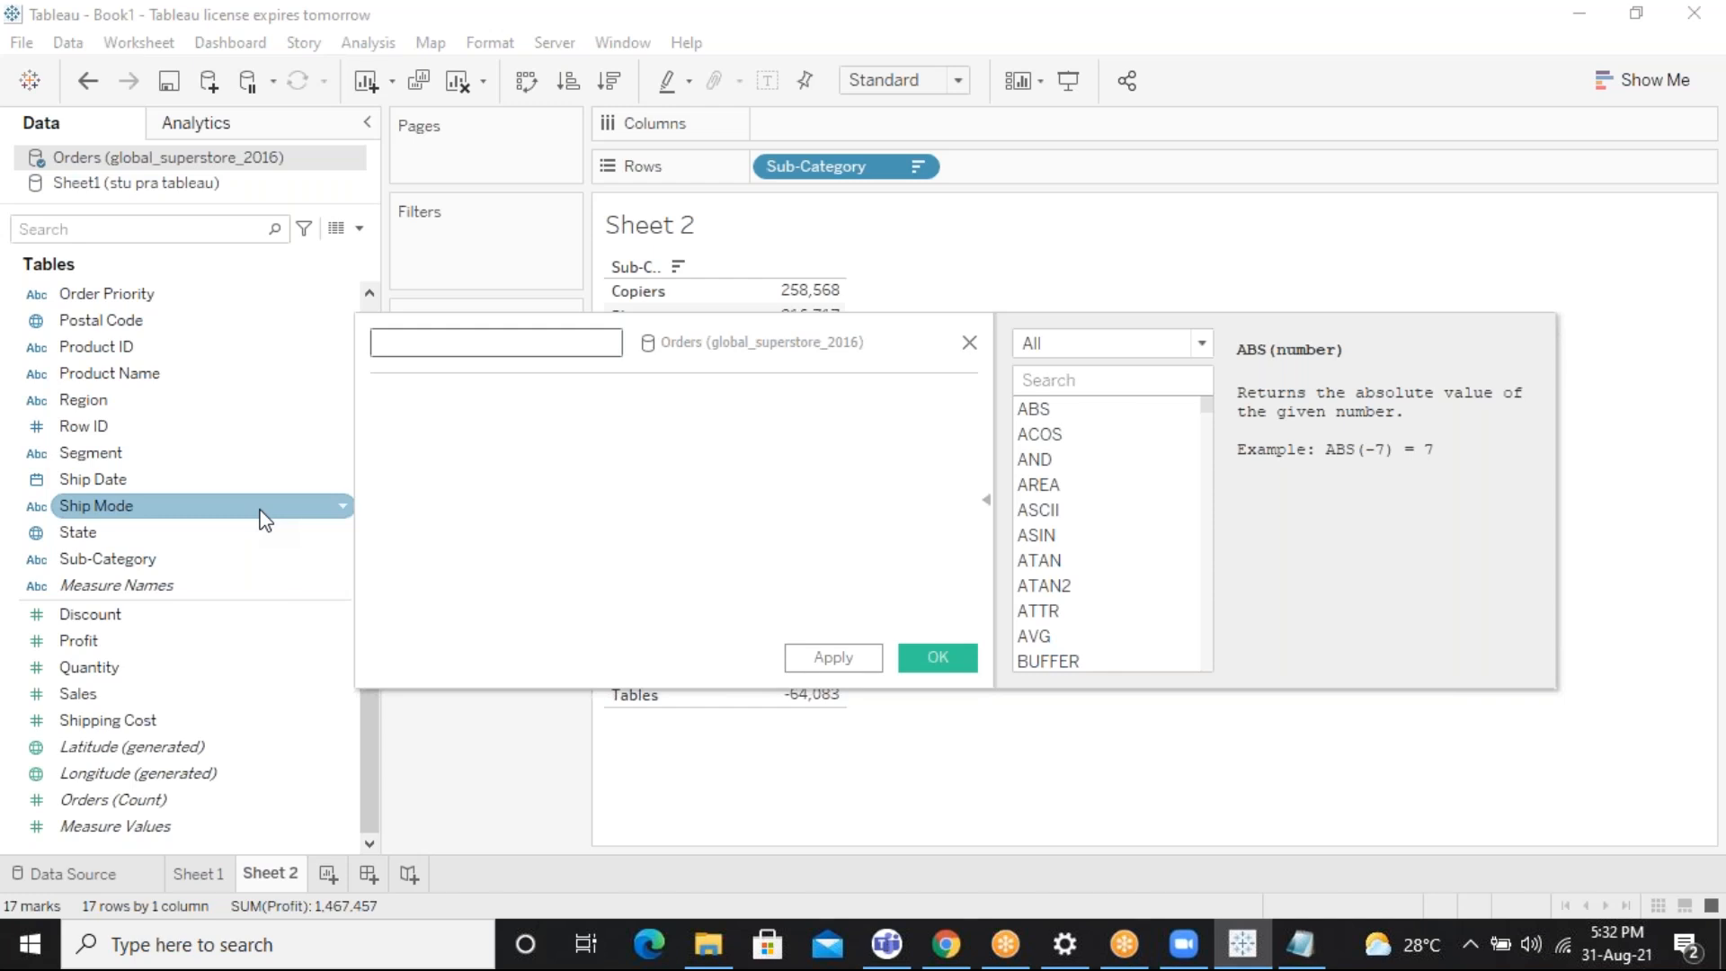
{"action": "type", "text": "Report1"}
{"action": "left_click", "coordinate": [458, 419]}
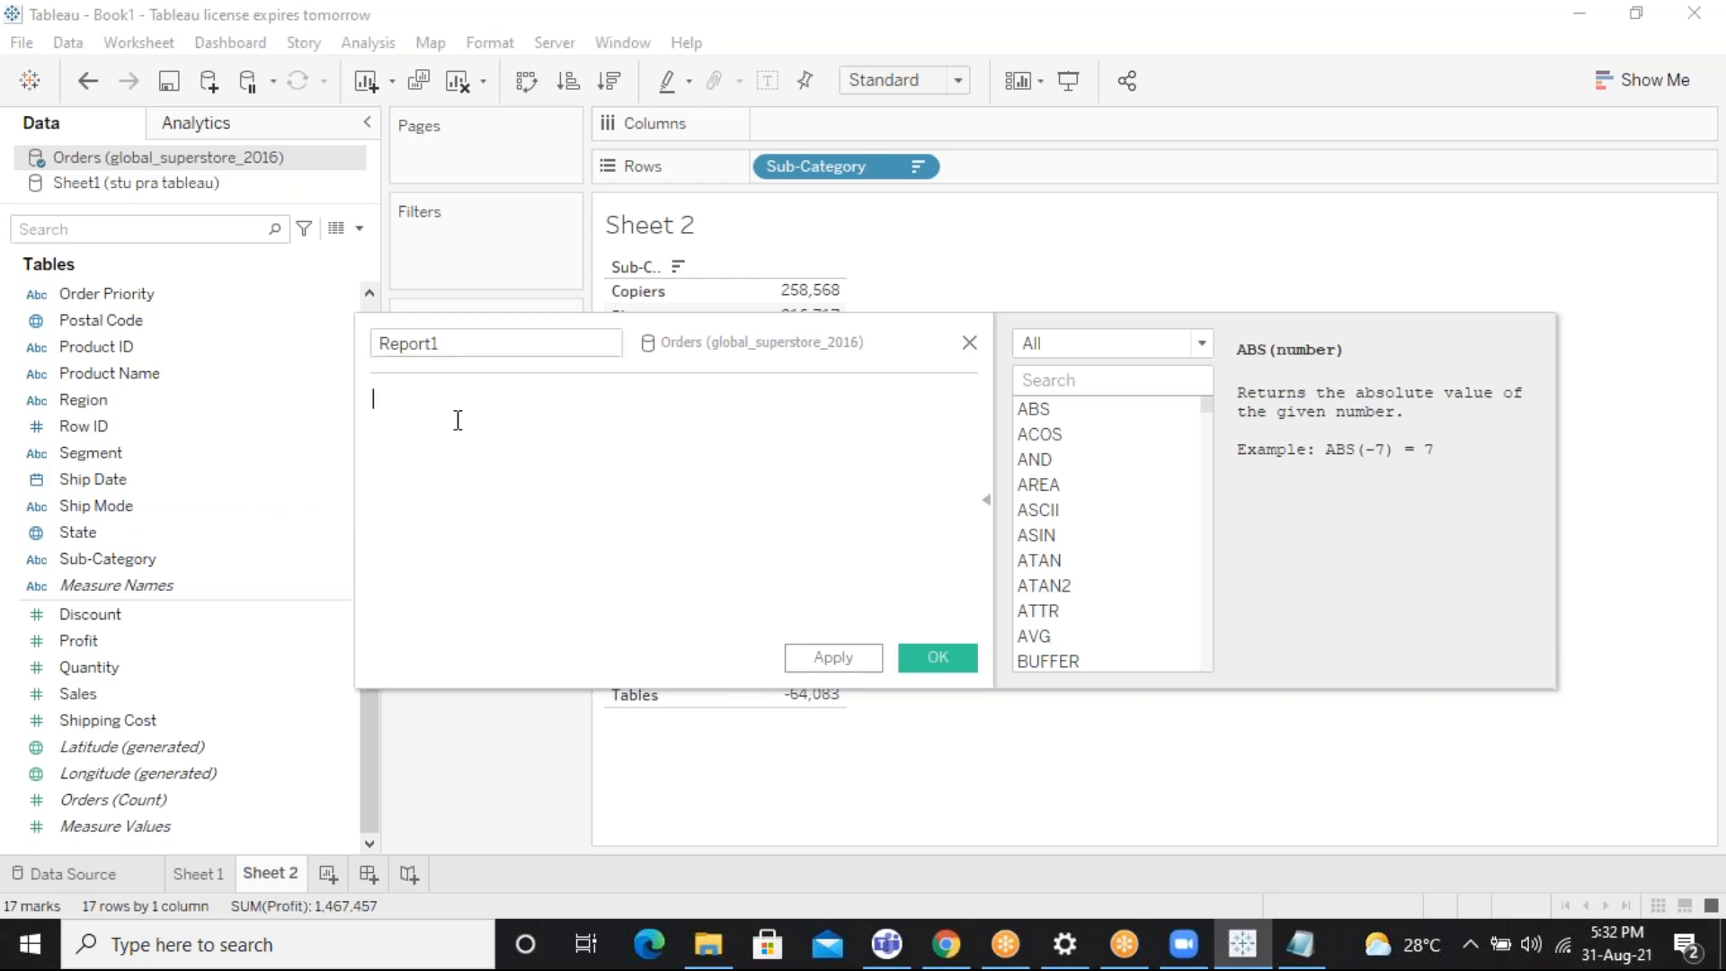
Start the Report1 formula with the IF function, an opening parenthesis and the sum function: "IF (sum"
{"action": "type", "text": "i"}
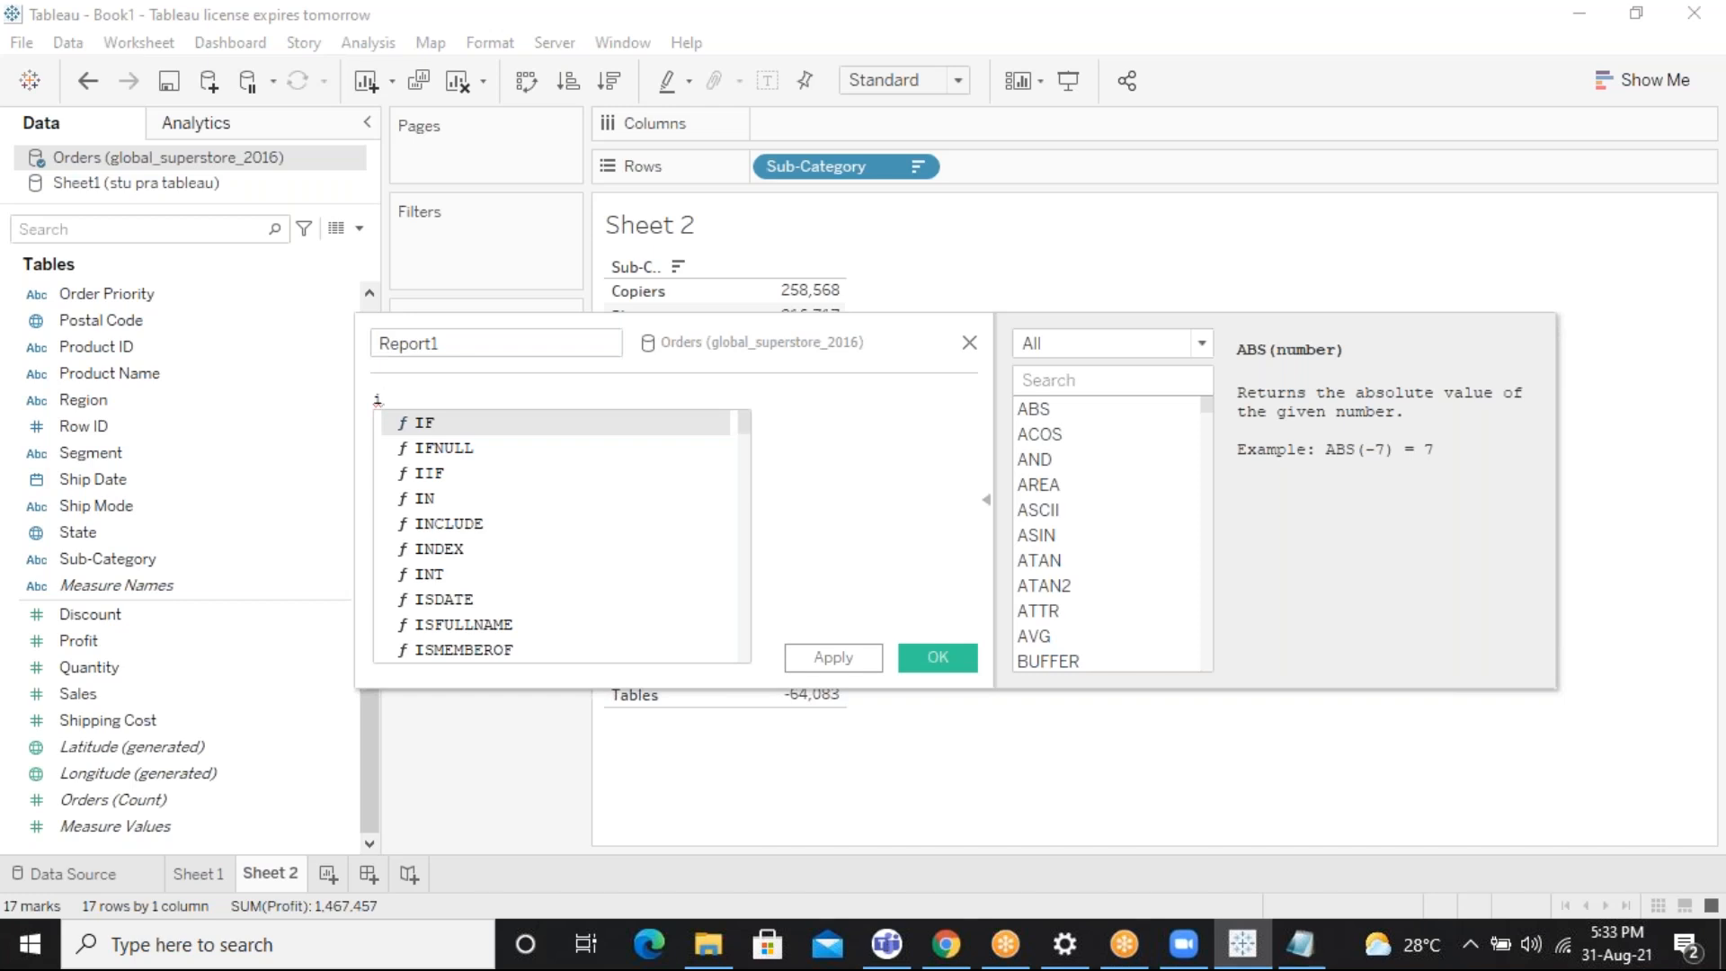
{"action": "key", "text": "Return"}
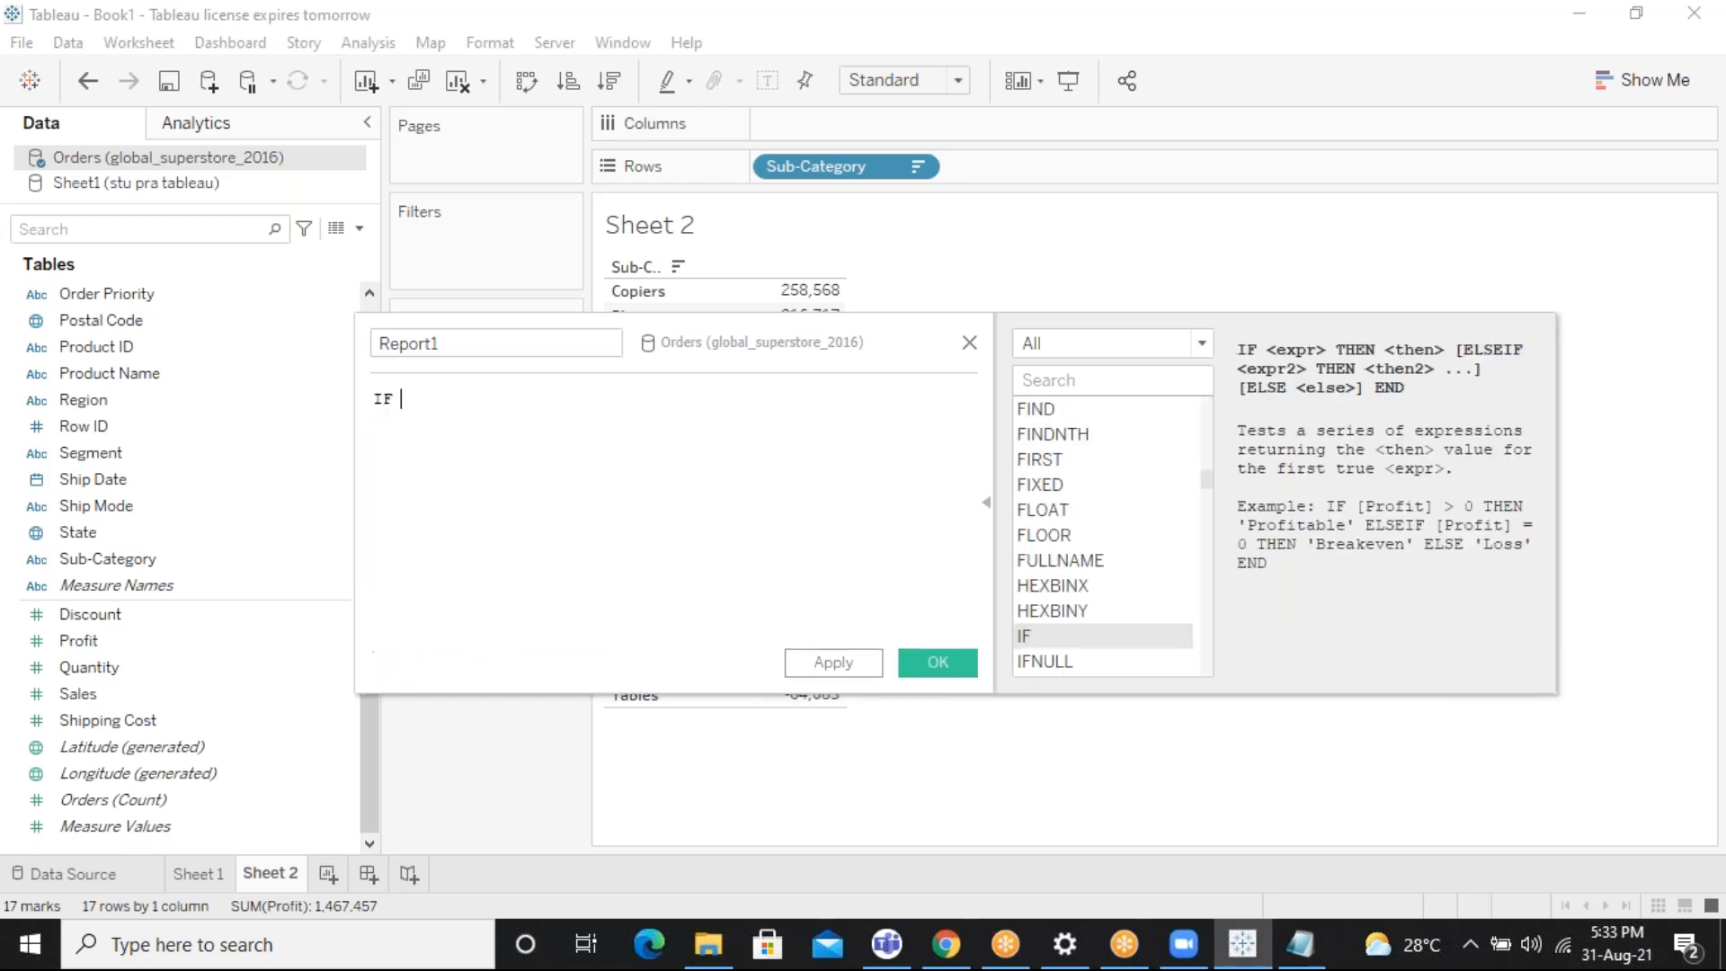
{"action": "key", "text": "BackSpace"}
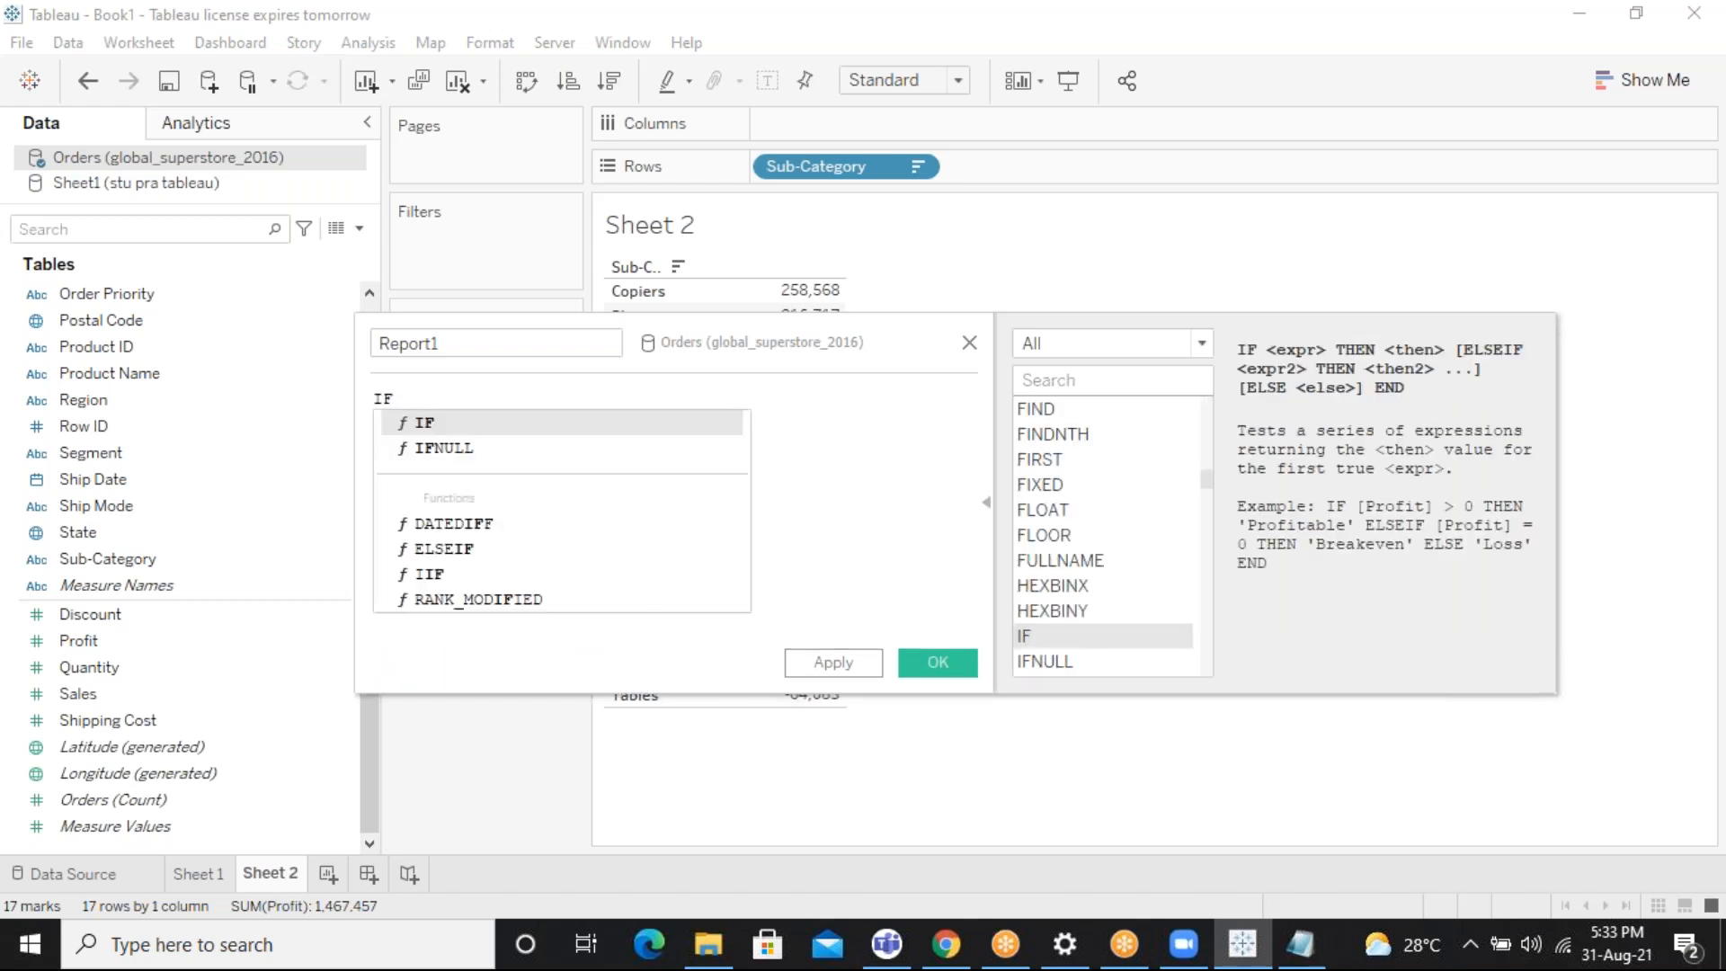
{"action": "type", "text": "("}
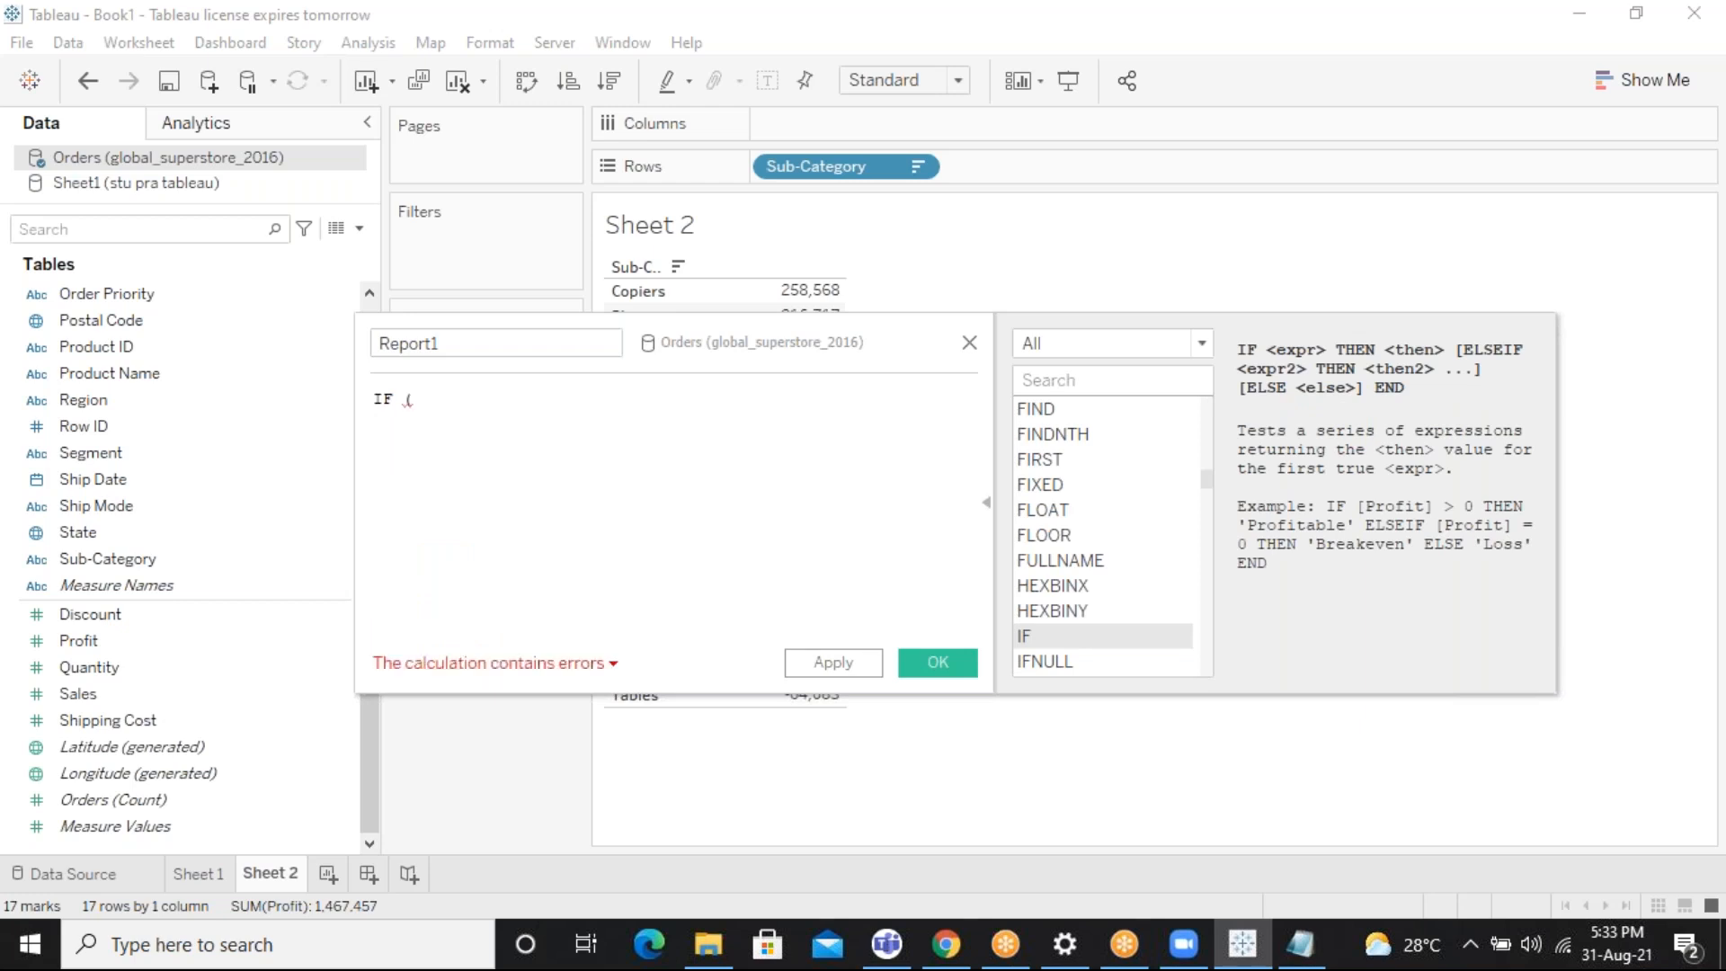
{"action": "type", "text": "sum"}
{"action": "key", "text": "BackSpace"}
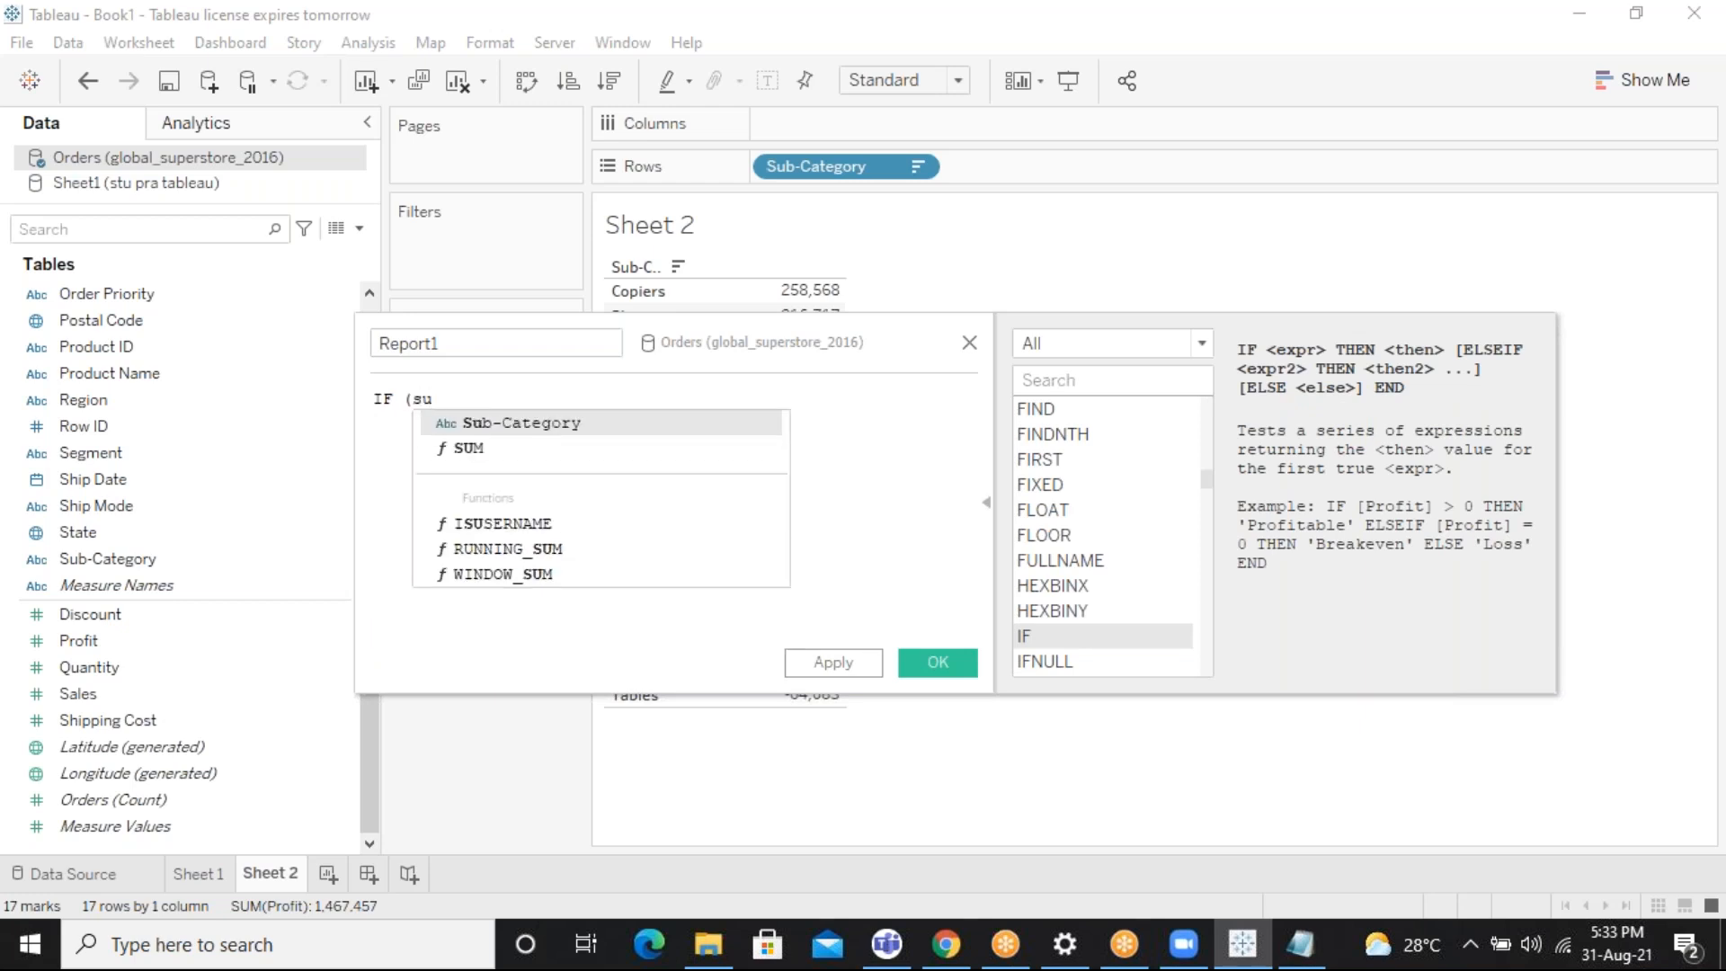
{"action": "type", "text": "m"}
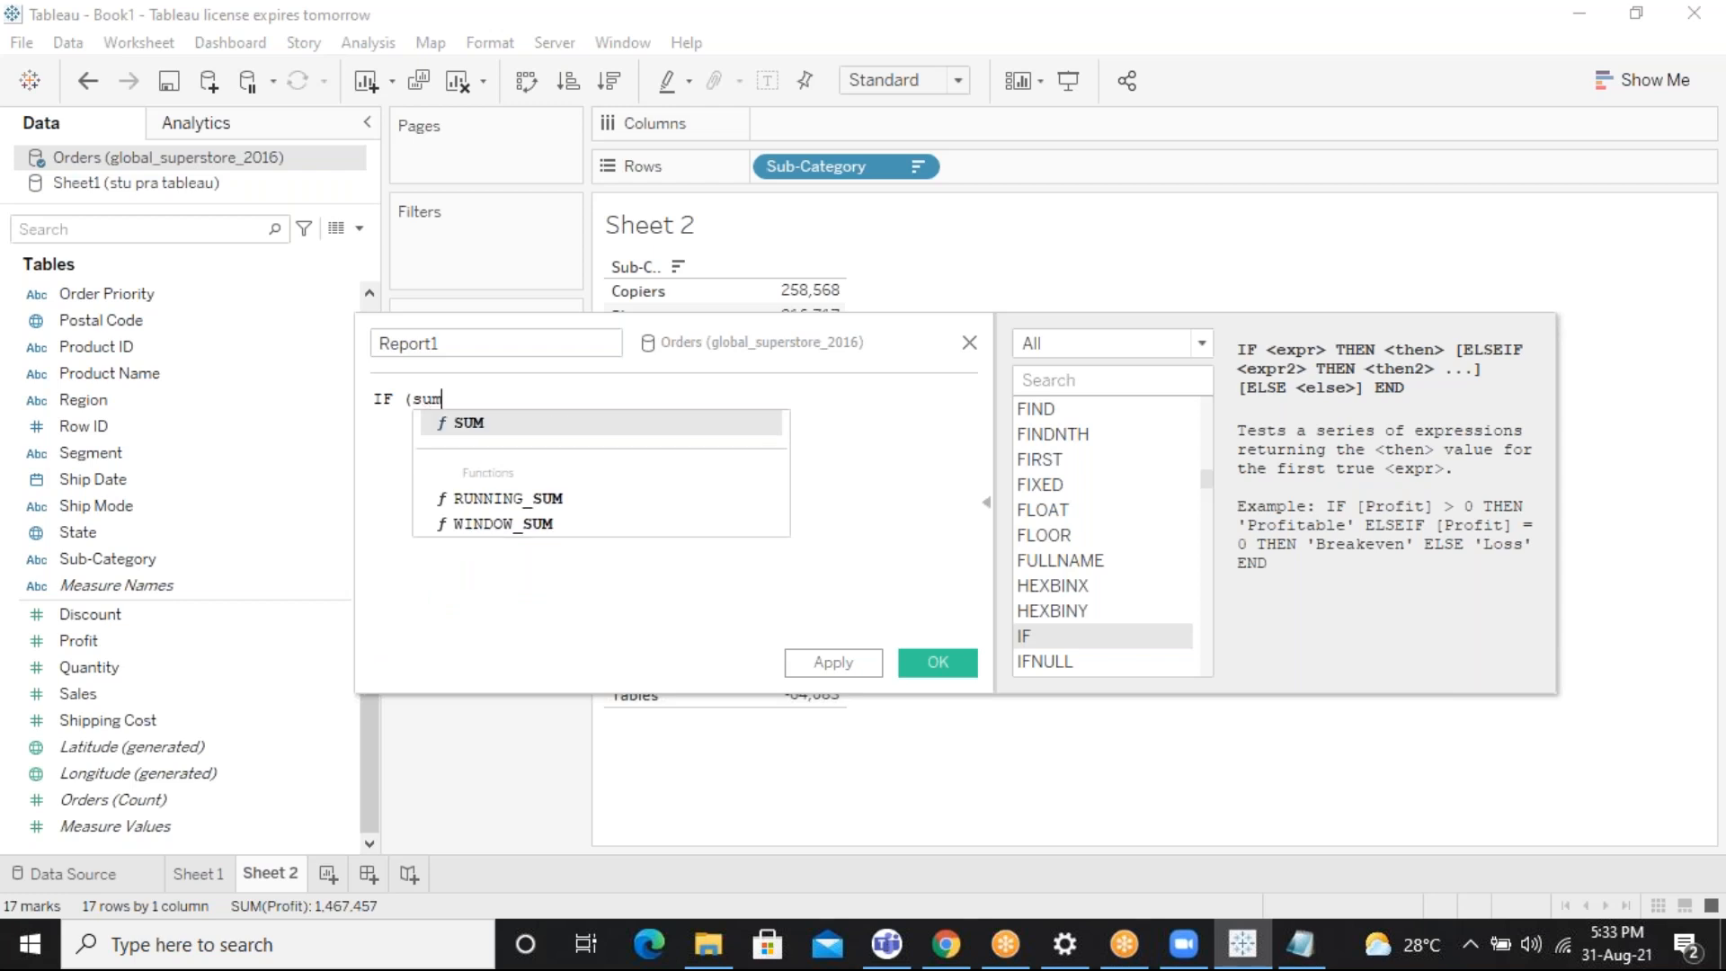
Add the Profit field as the argument of the sum function and close its parenthesis
{"action": "type", "text": "(pr"}
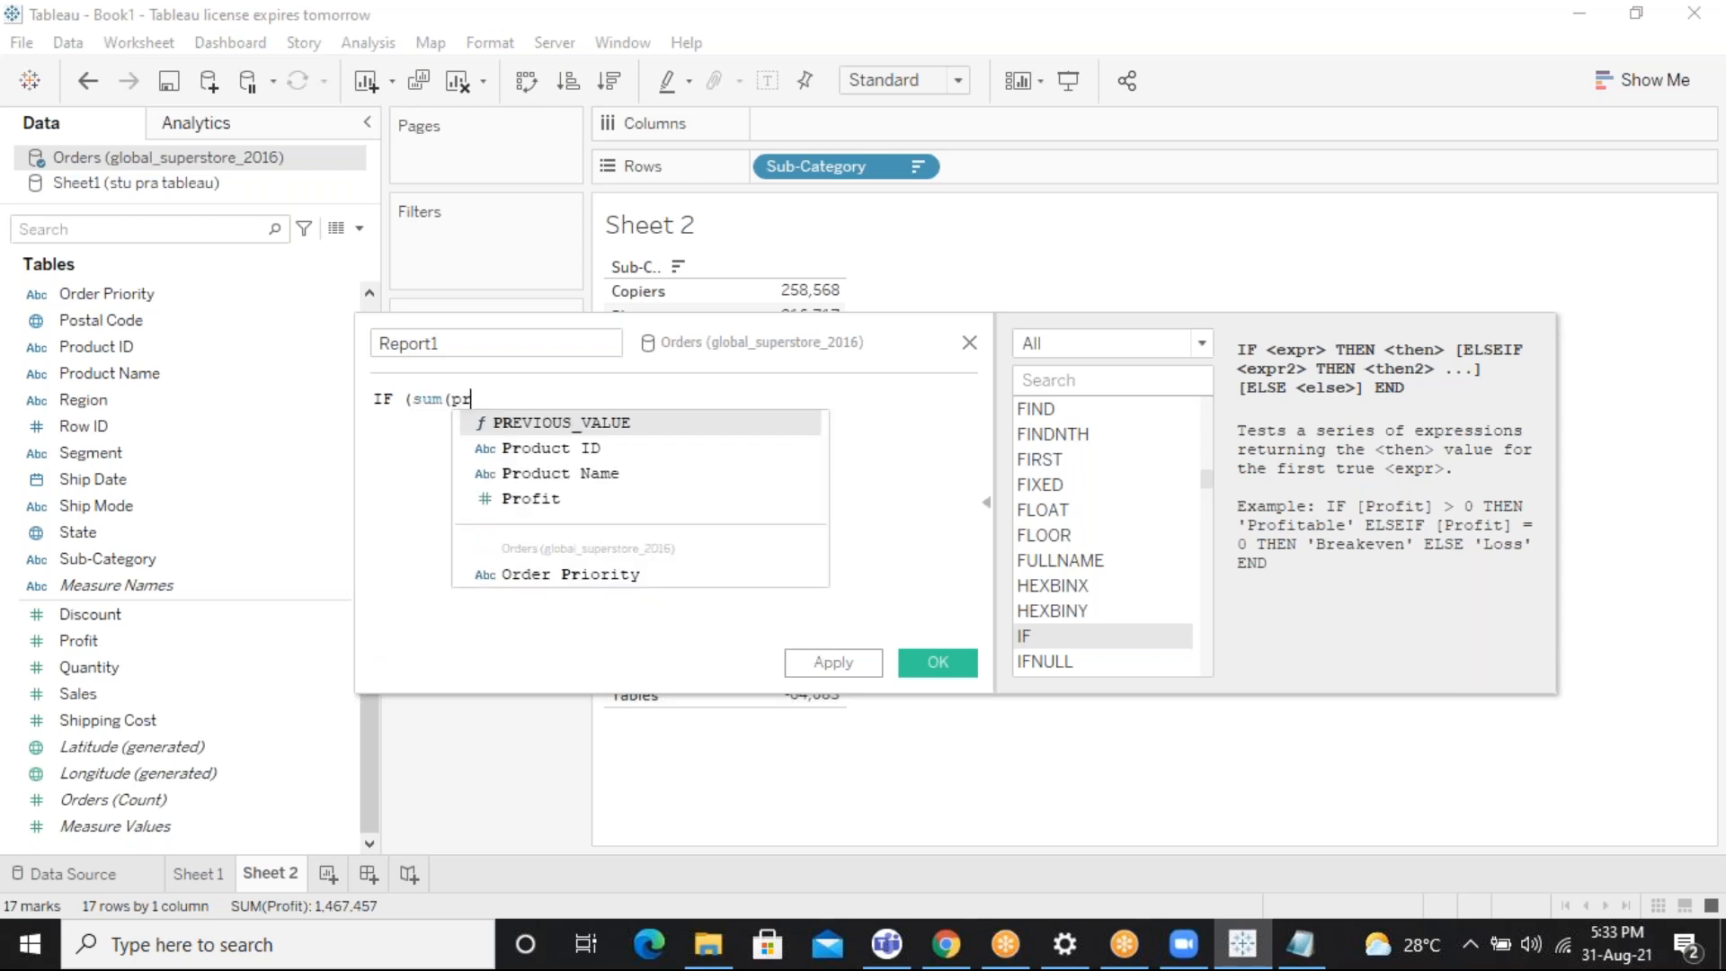
{"action": "key", "text": "Down"}
{"action": "key", "text": "Down"}
{"action": "key", "text": "Down"}
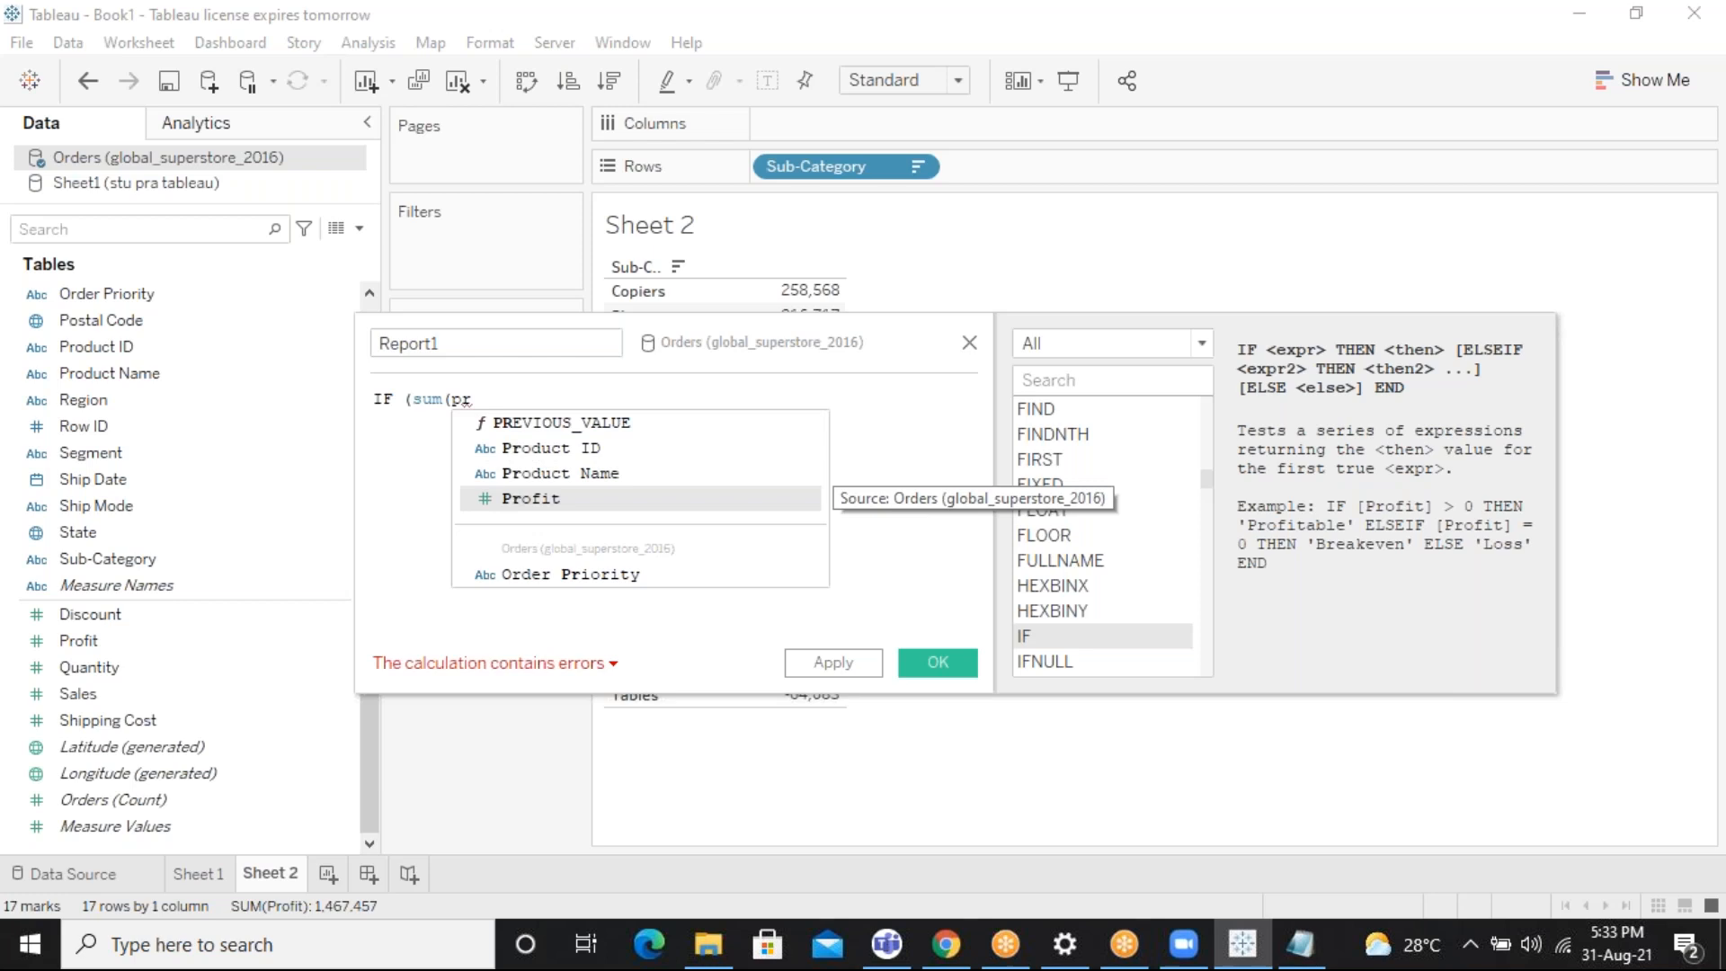
{"action": "key", "text": "Return"}
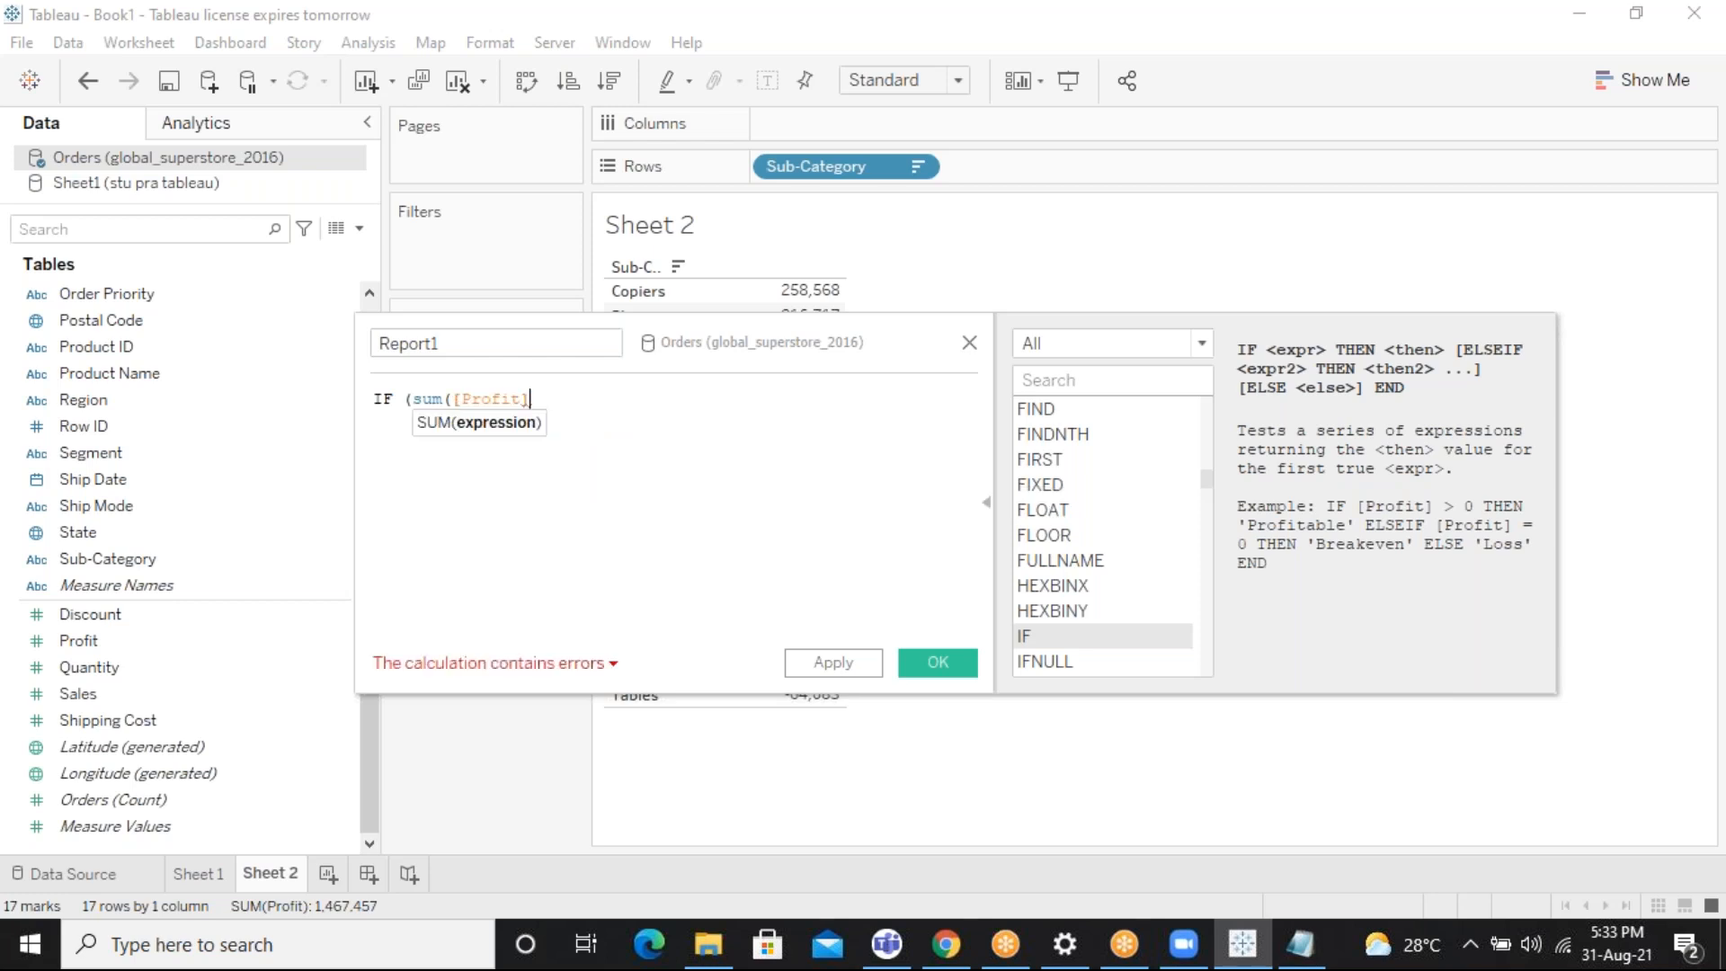
{"action": "type", "text": ")"}
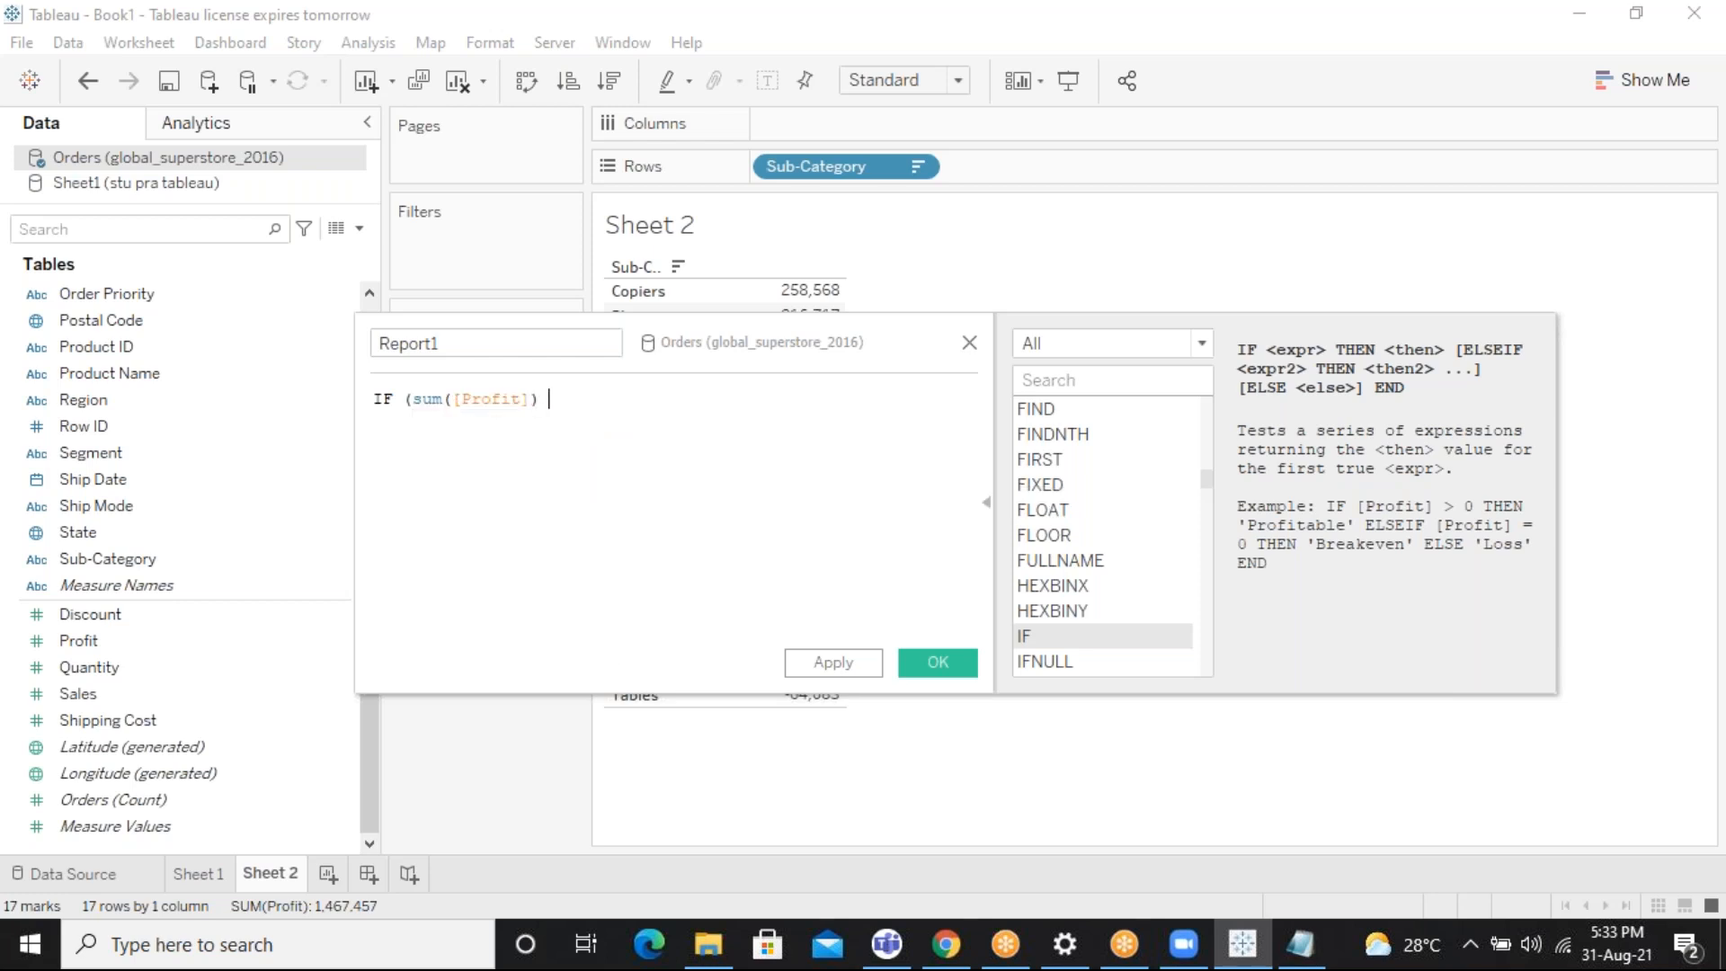
Complete the condition with "> 50000)" and follow it with THEN
{"action": "type", "text": ">500000"}
{"action": "key", "text": "BackSpace"}
{"action": "left_click", "coordinate": [568, 404]}
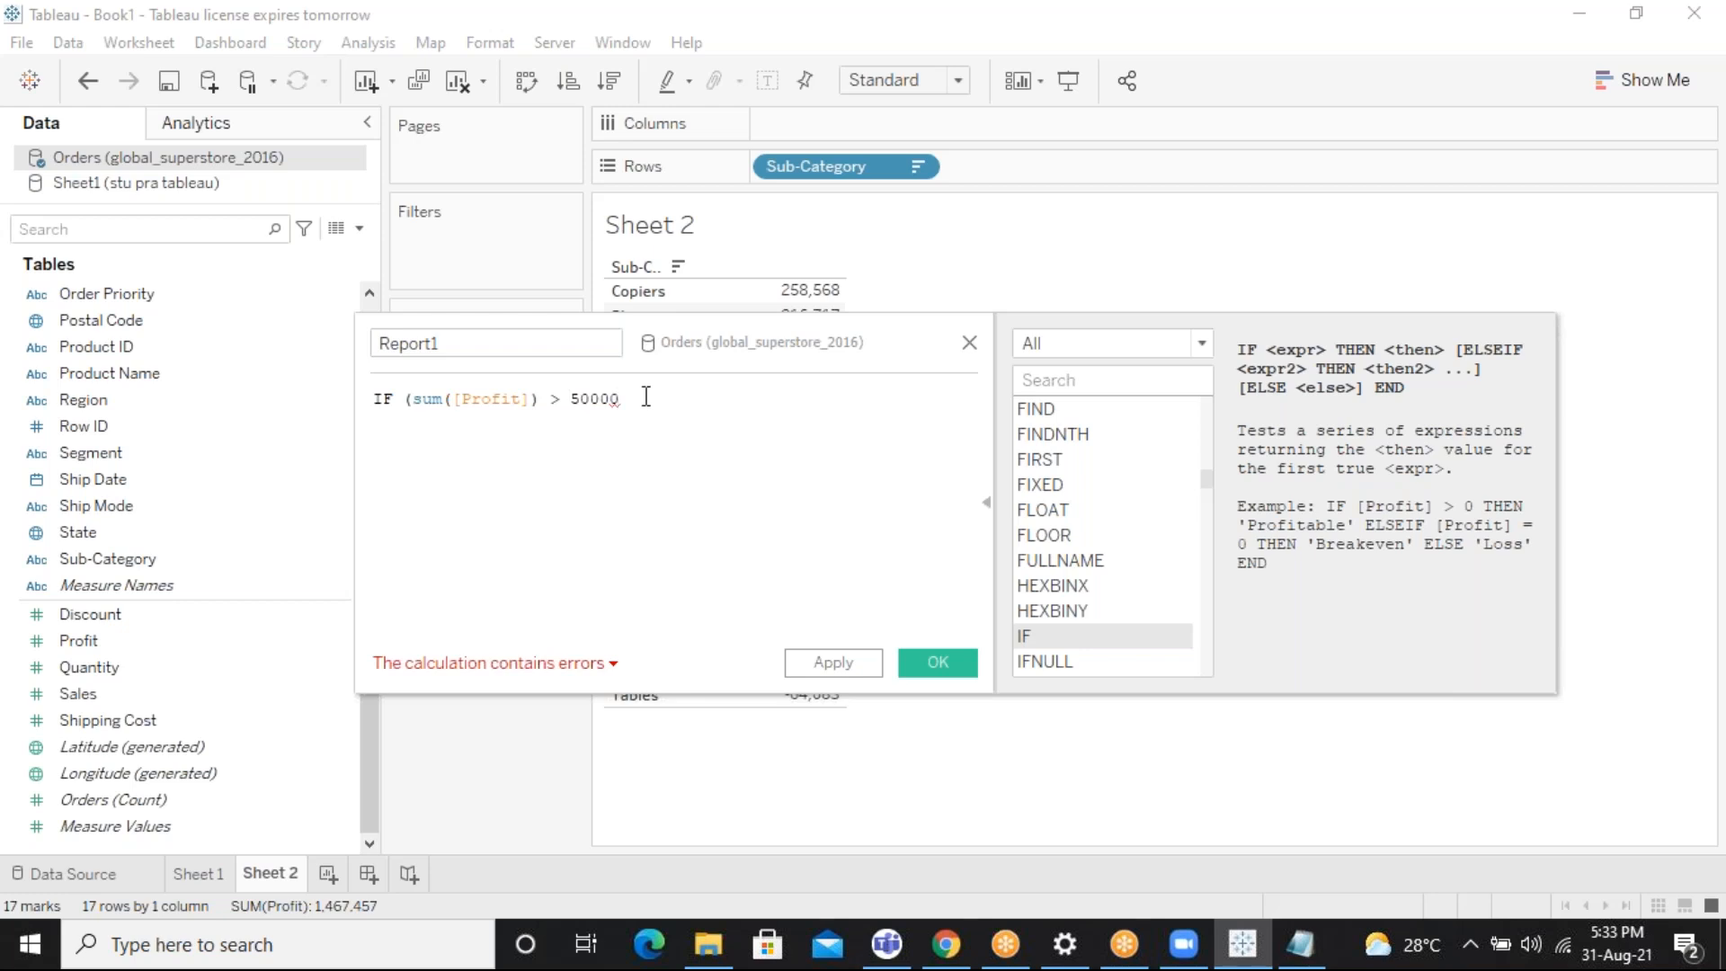
{"action": "type", "text": ")"}
{"action": "type", "text": "then"}
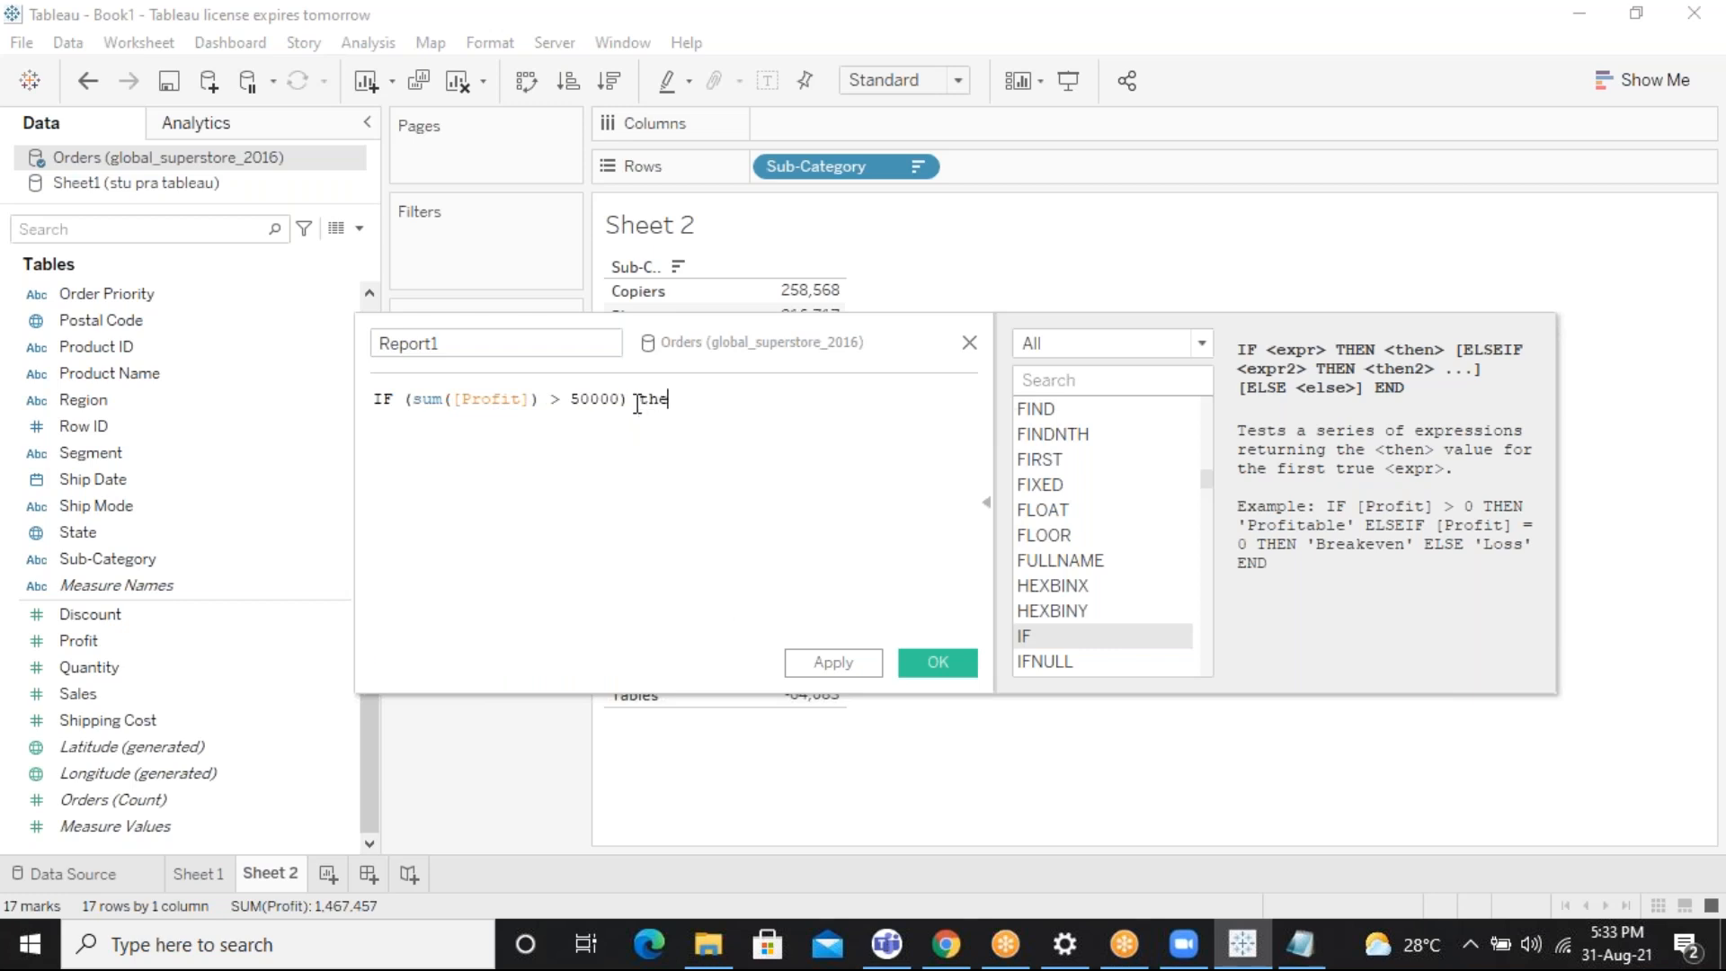
{"action": "key", "text": "Return"}
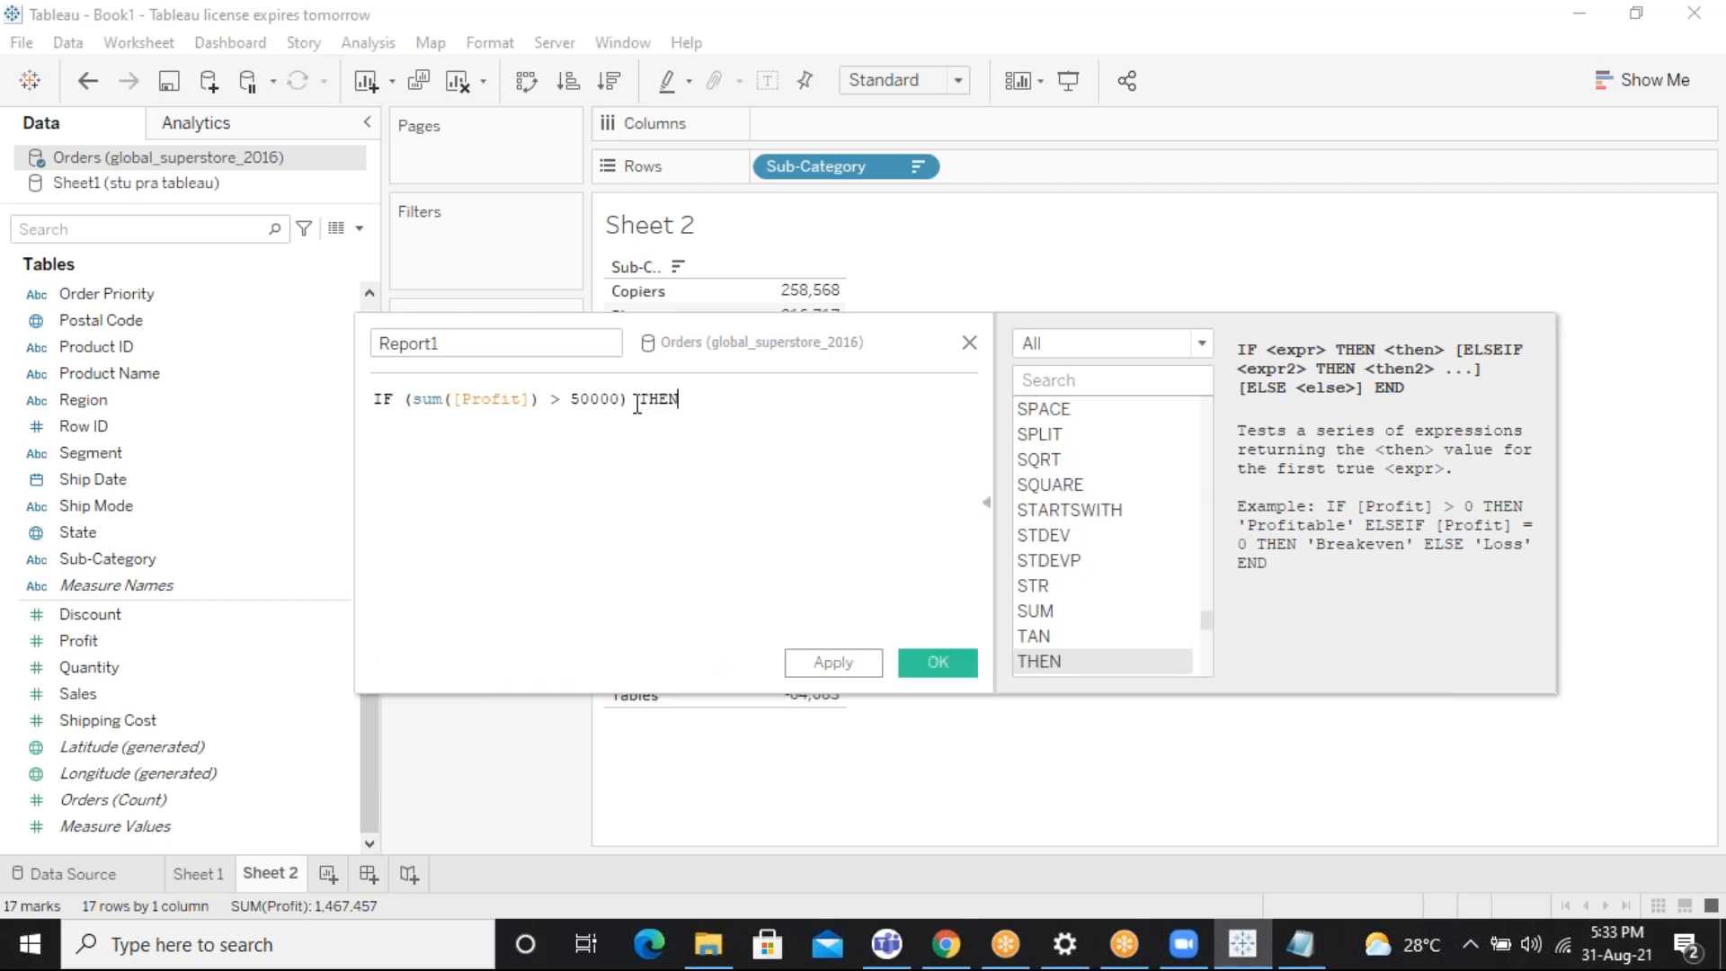
Enter 'performing Good' as the result text and finish the formula with END
{"action": "type", "text": "\""}
{"action": "key", "text": "BackSpace"}
{"action": "type", "text": "'performing Good' En"}
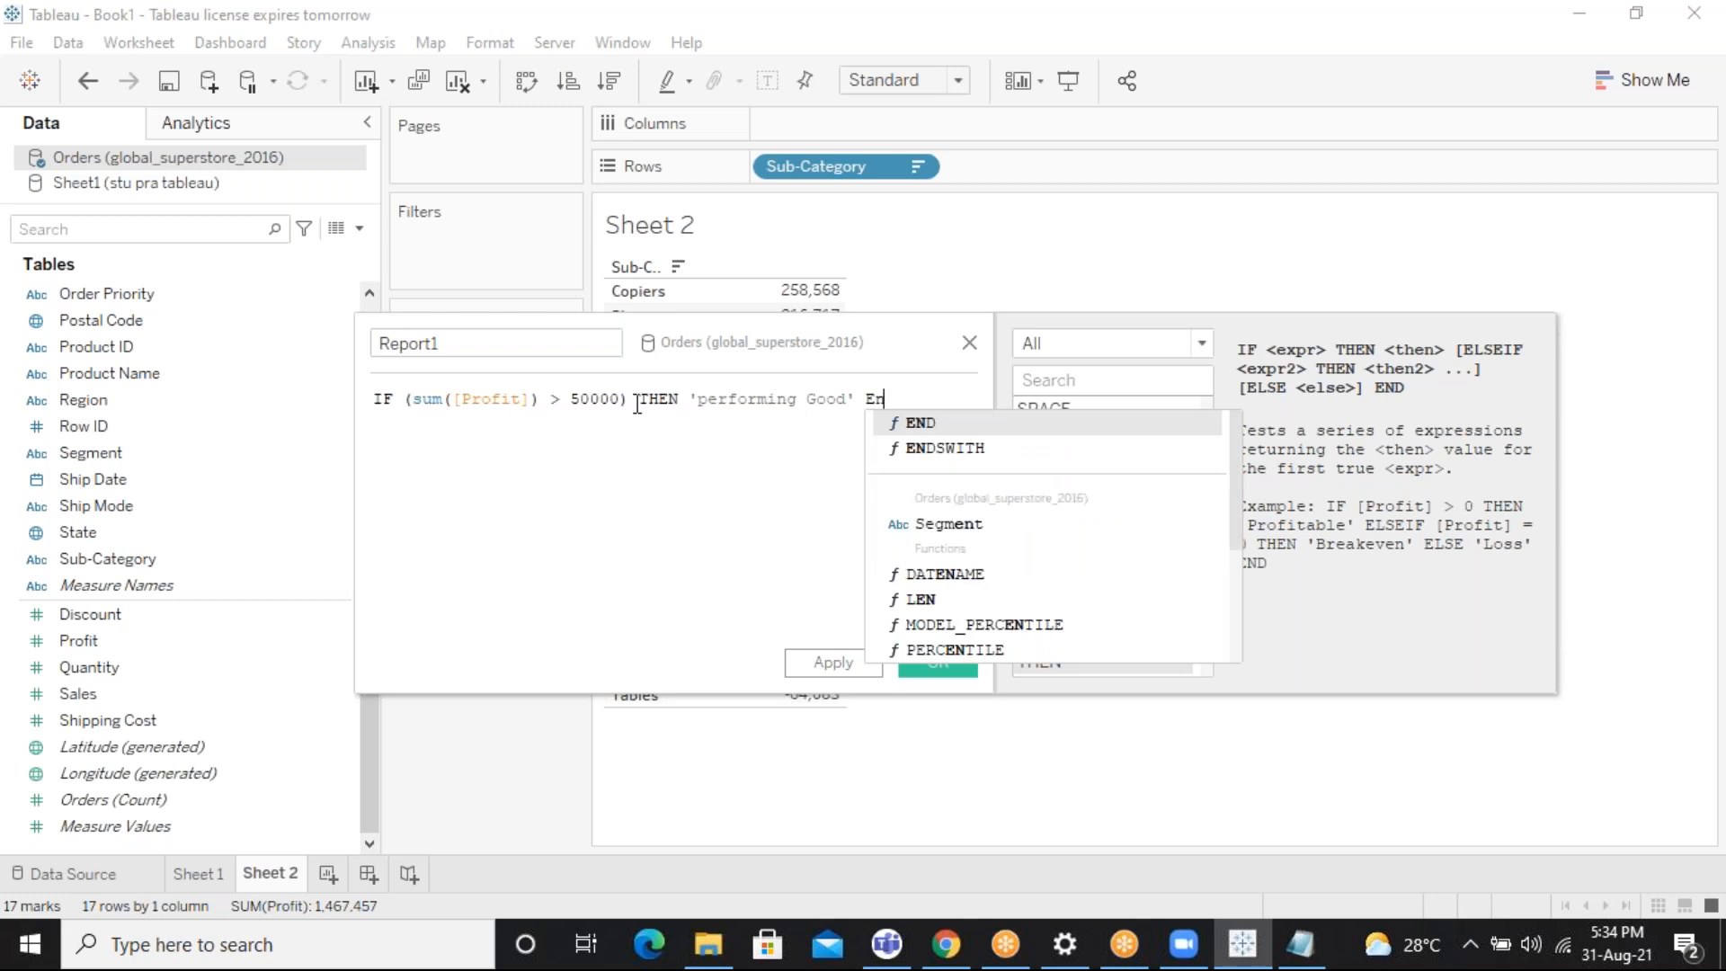
{"action": "type", "text": "d"}
{"action": "key", "text": "Return"}
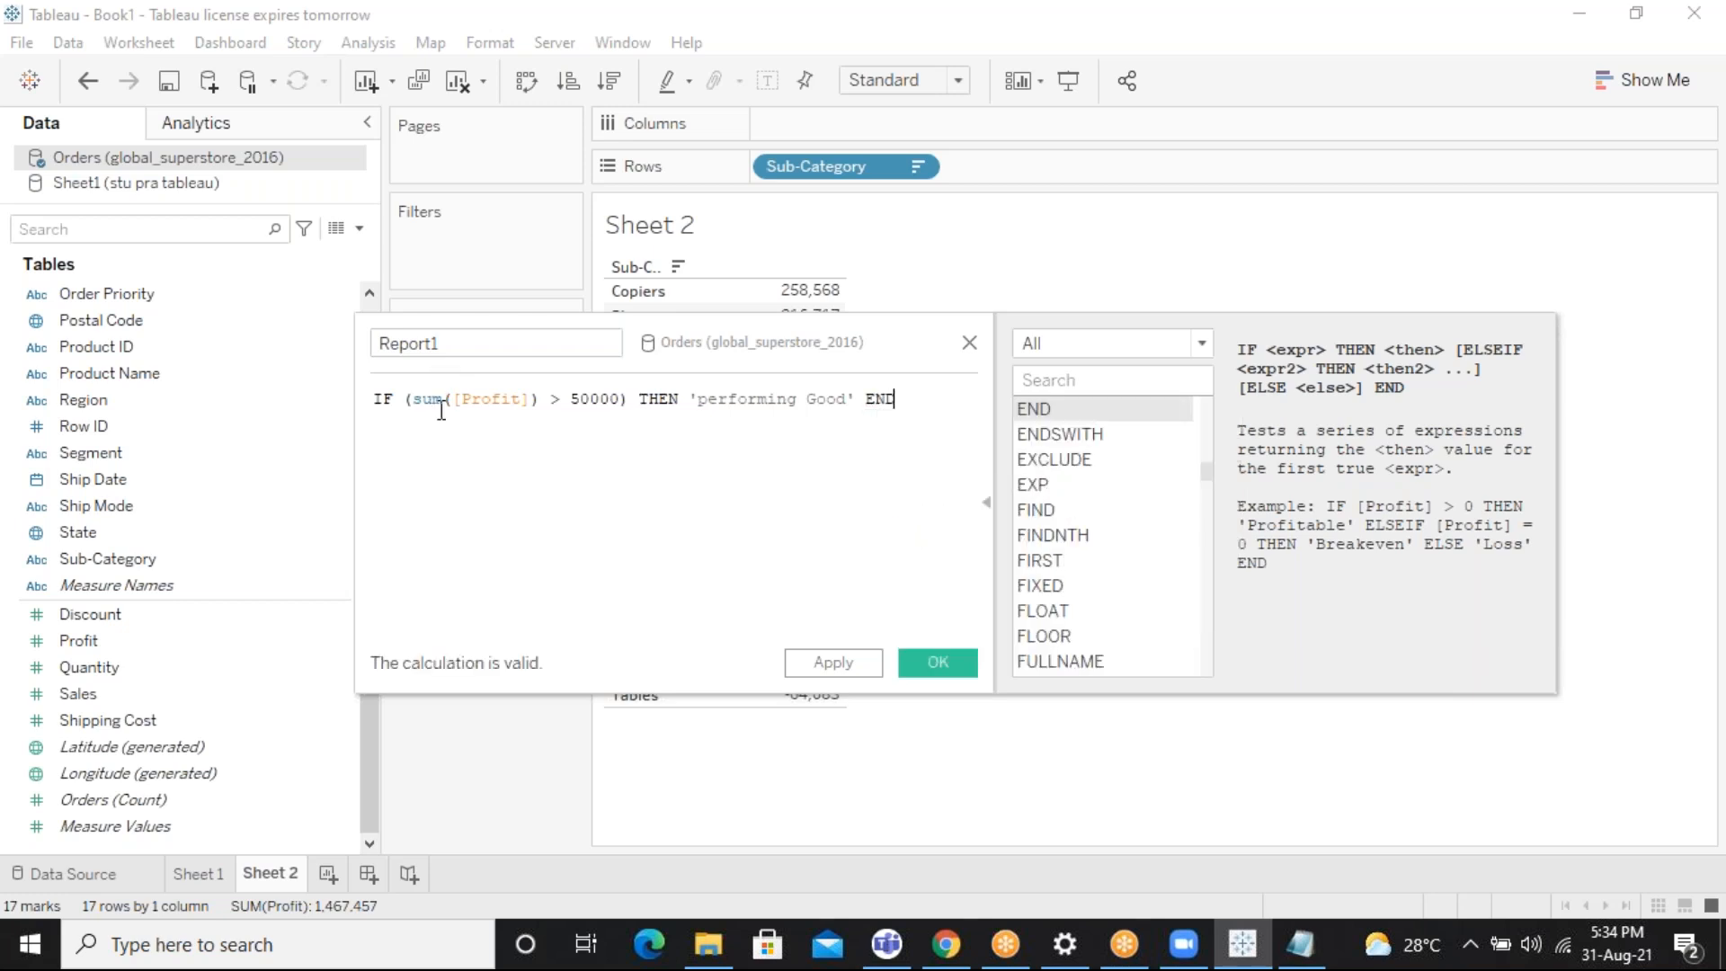
Review the profit sum, comparison operator and THEN parts of the Report1 formula
{"action": "double_click", "coordinate": [395, 404]}
{"action": "left_click_drag", "start_coordinate": [436, 399], "coordinate": [542, 399]}
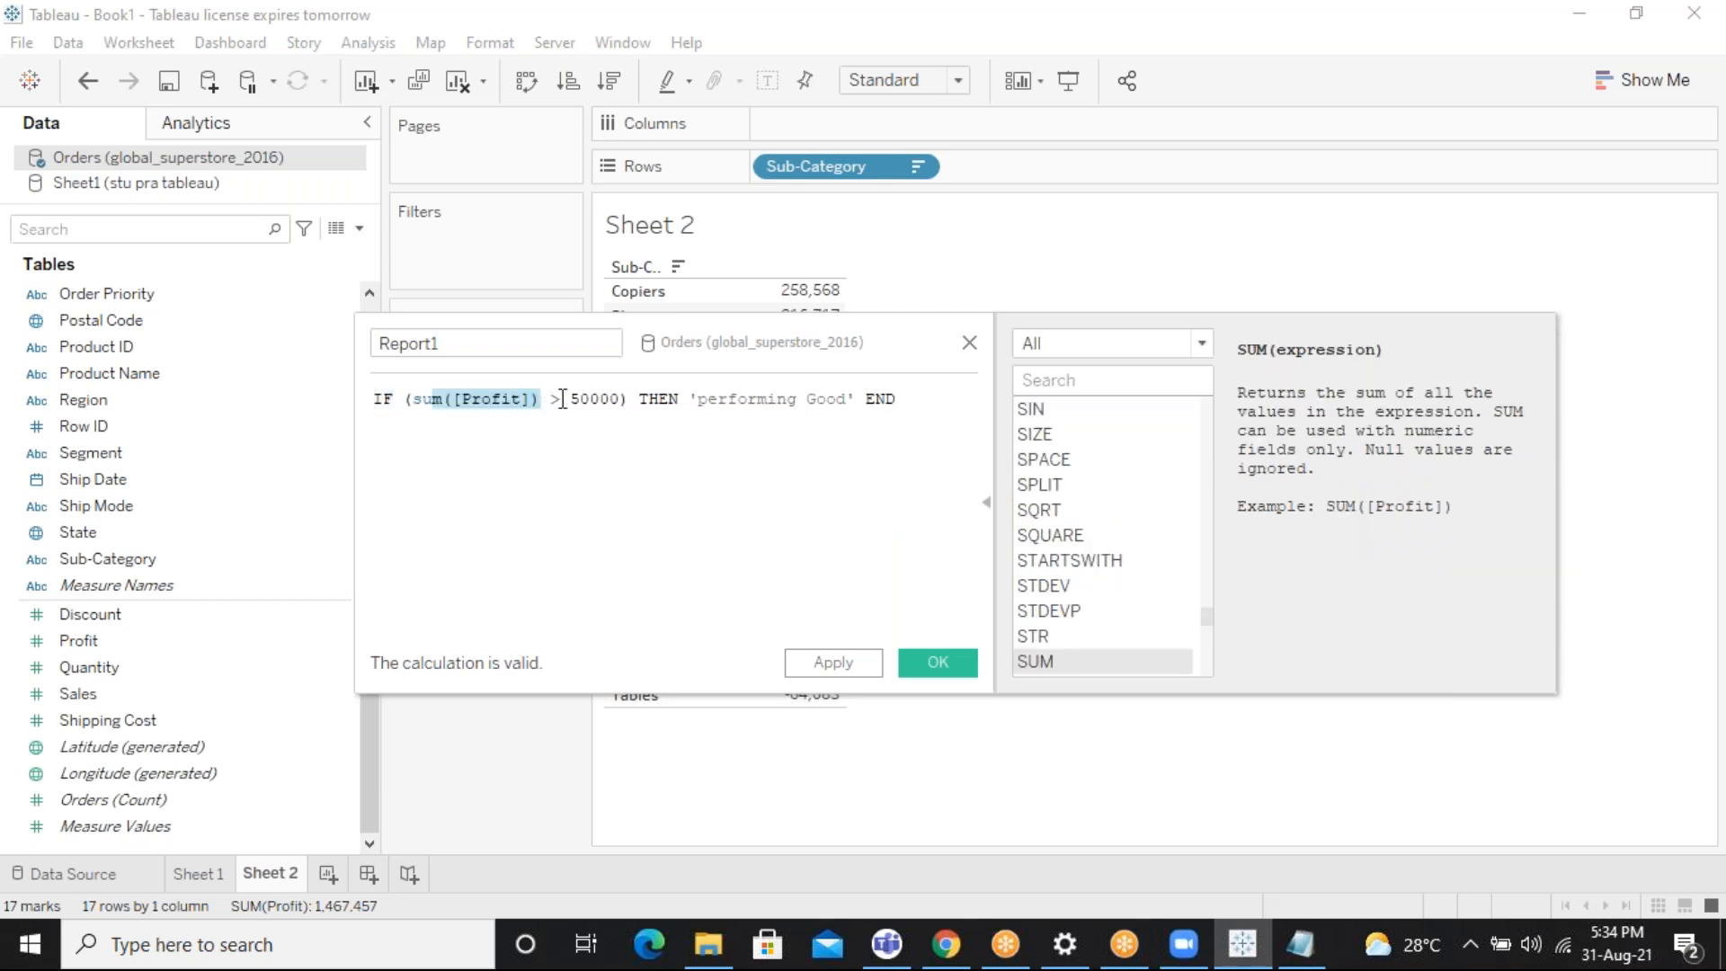
{"action": "double_click", "coordinate": [557, 399]}
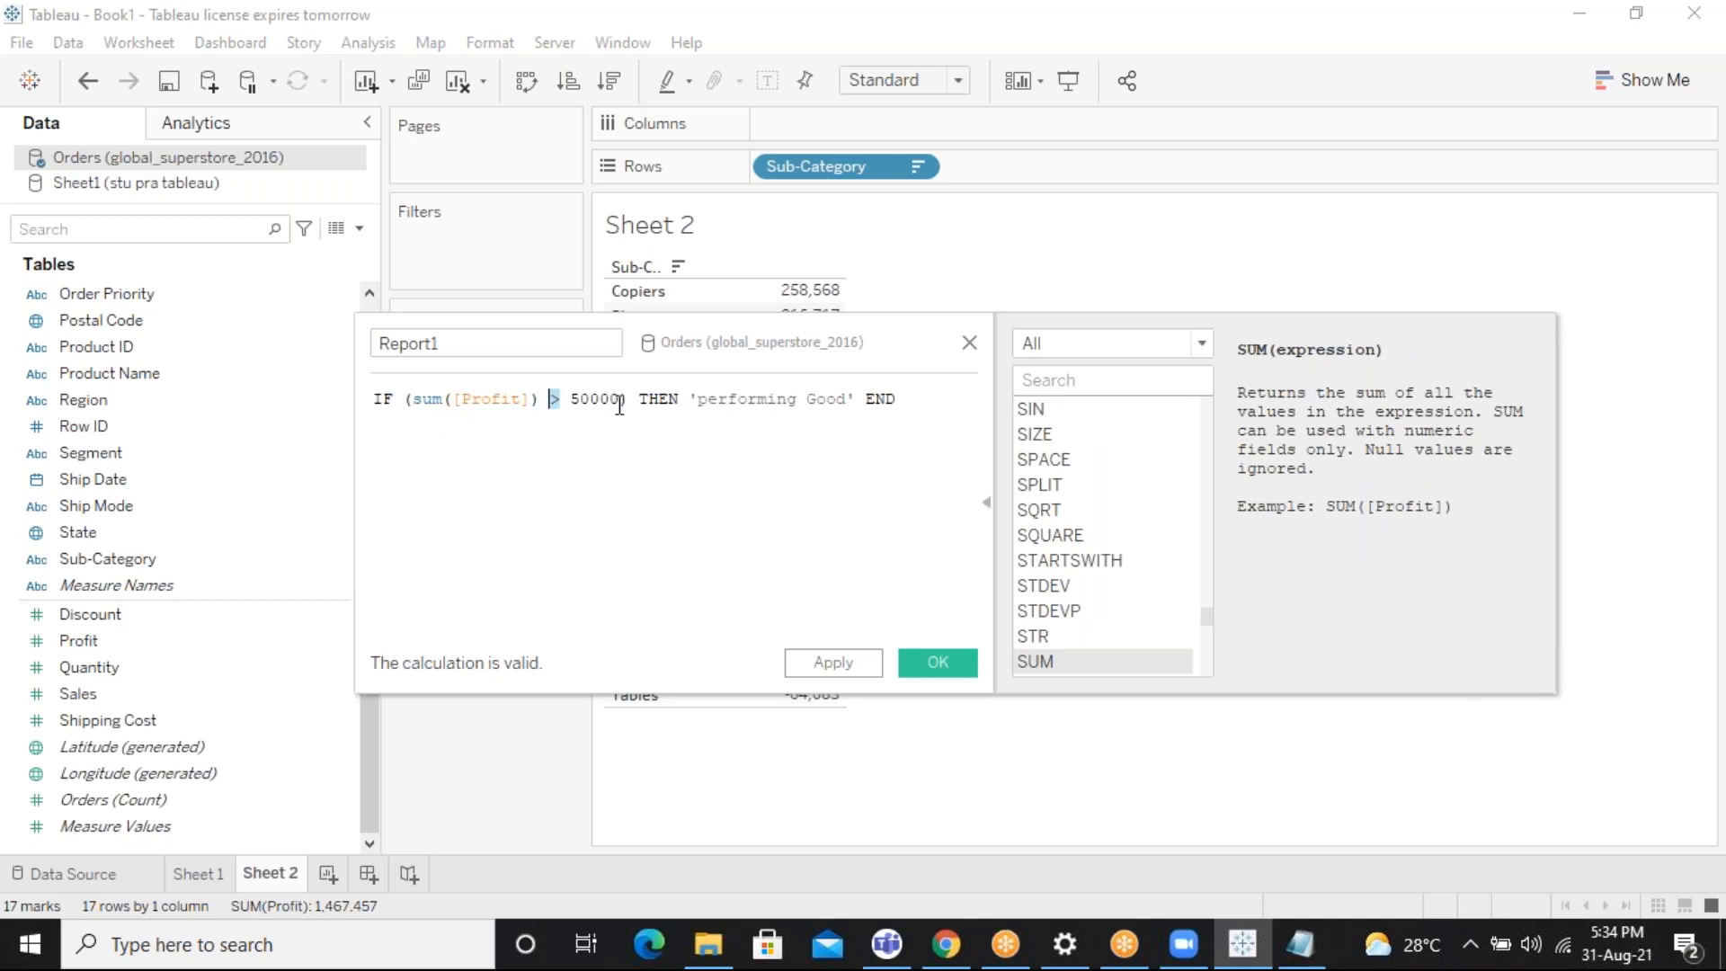
{"action": "left_click_drag", "start_coordinate": [639, 398], "coordinate": [680, 398]}
{"action": "left_click_drag", "start_coordinate": [629, 399], "coordinate": [758, 435]}
Copy the whole formula into the maximized Notepad note, on a new line below the written condition
{"action": "key", "text": "ctrl+a"}
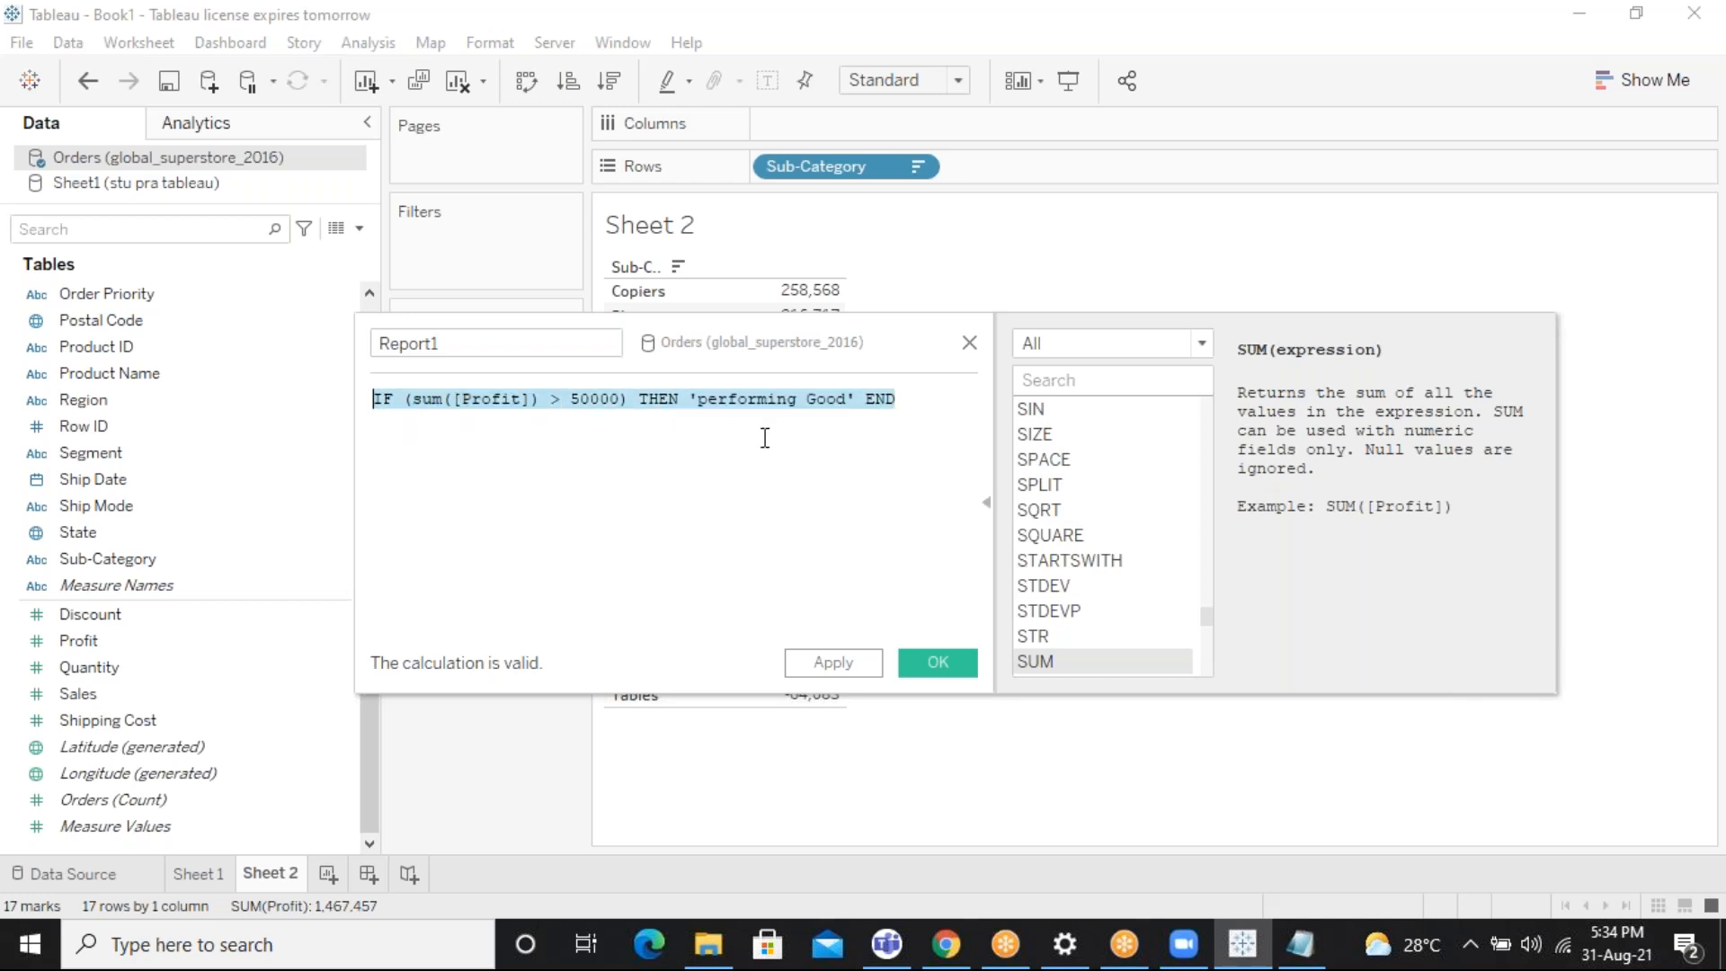
{"action": "left_click", "coordinate": [1303, 945]}
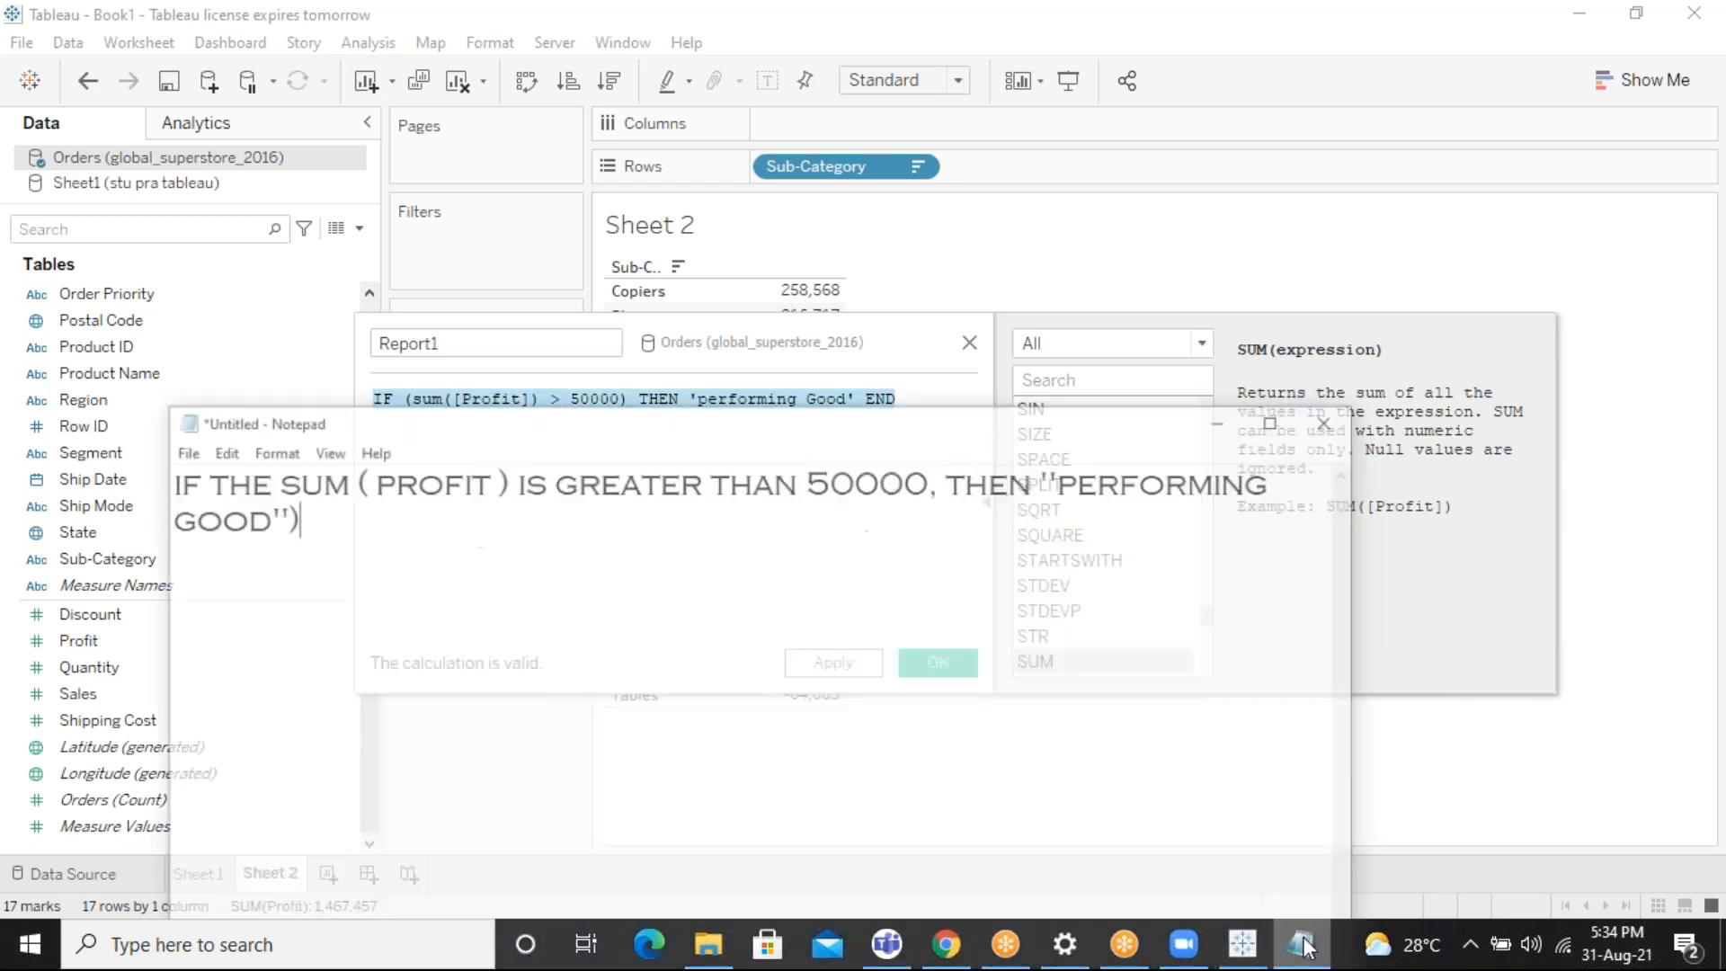
{"action": "left_click", "coordinate": [1248, 377]}
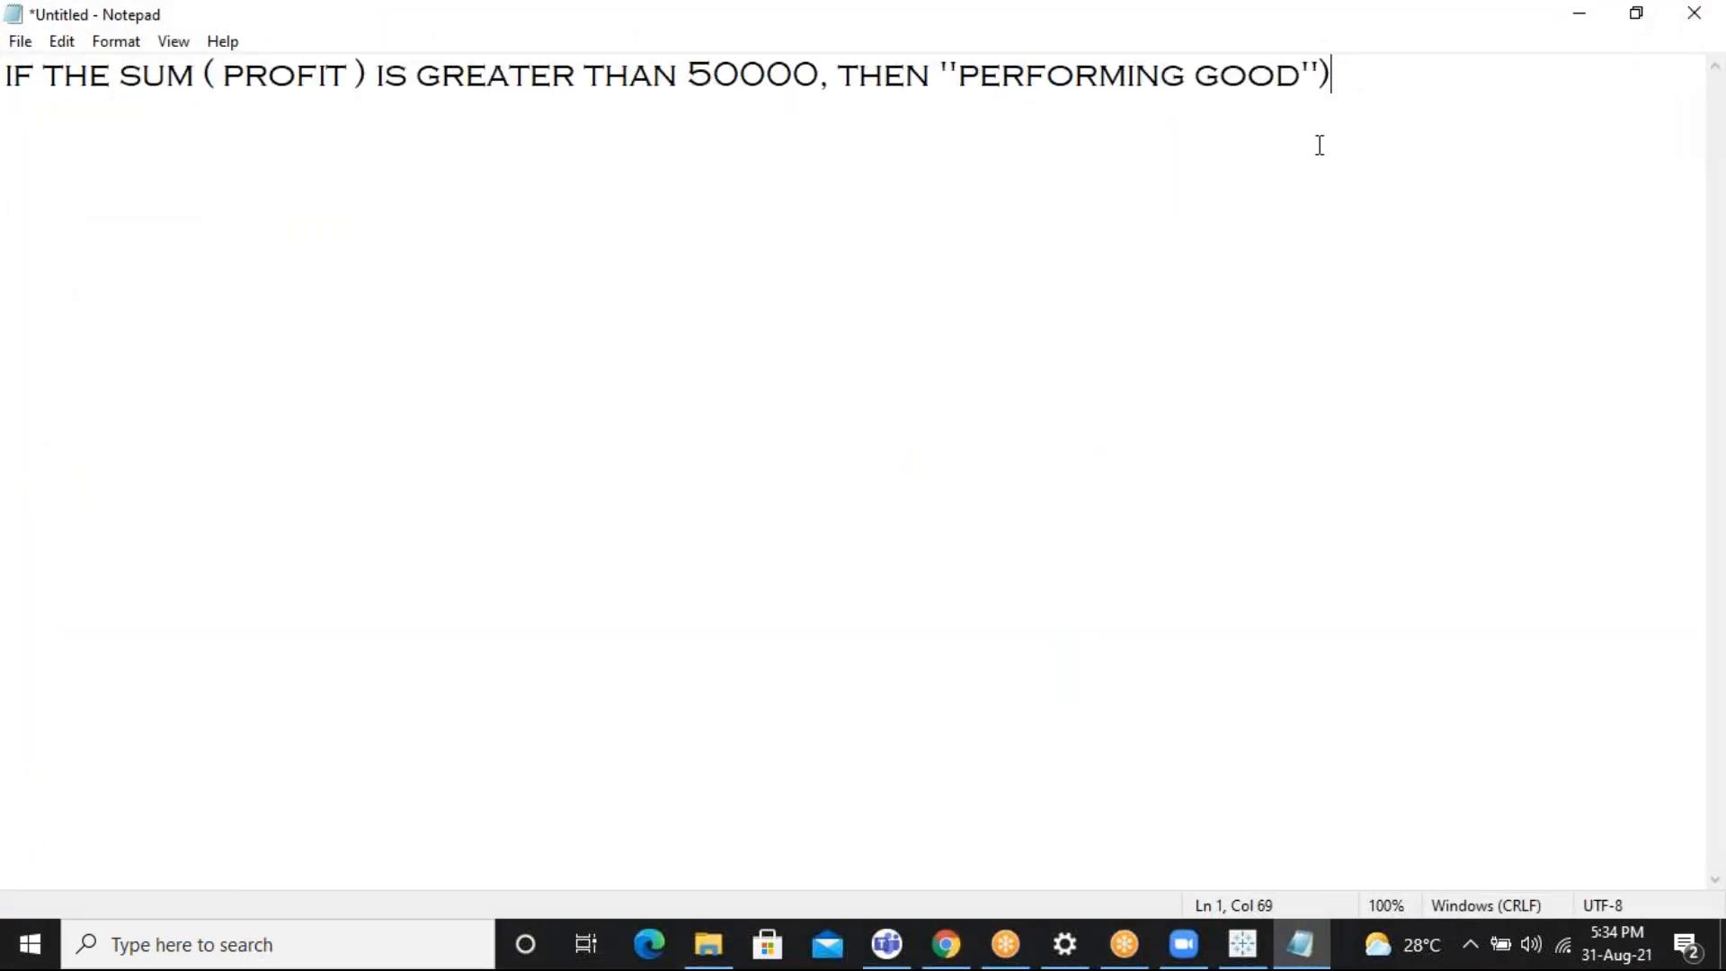
{"action": "key", "text": "Return"}
{"action": "type", "text": "IF (SUM([Profit]) > 50000) THEN 'Performing Good' END"}
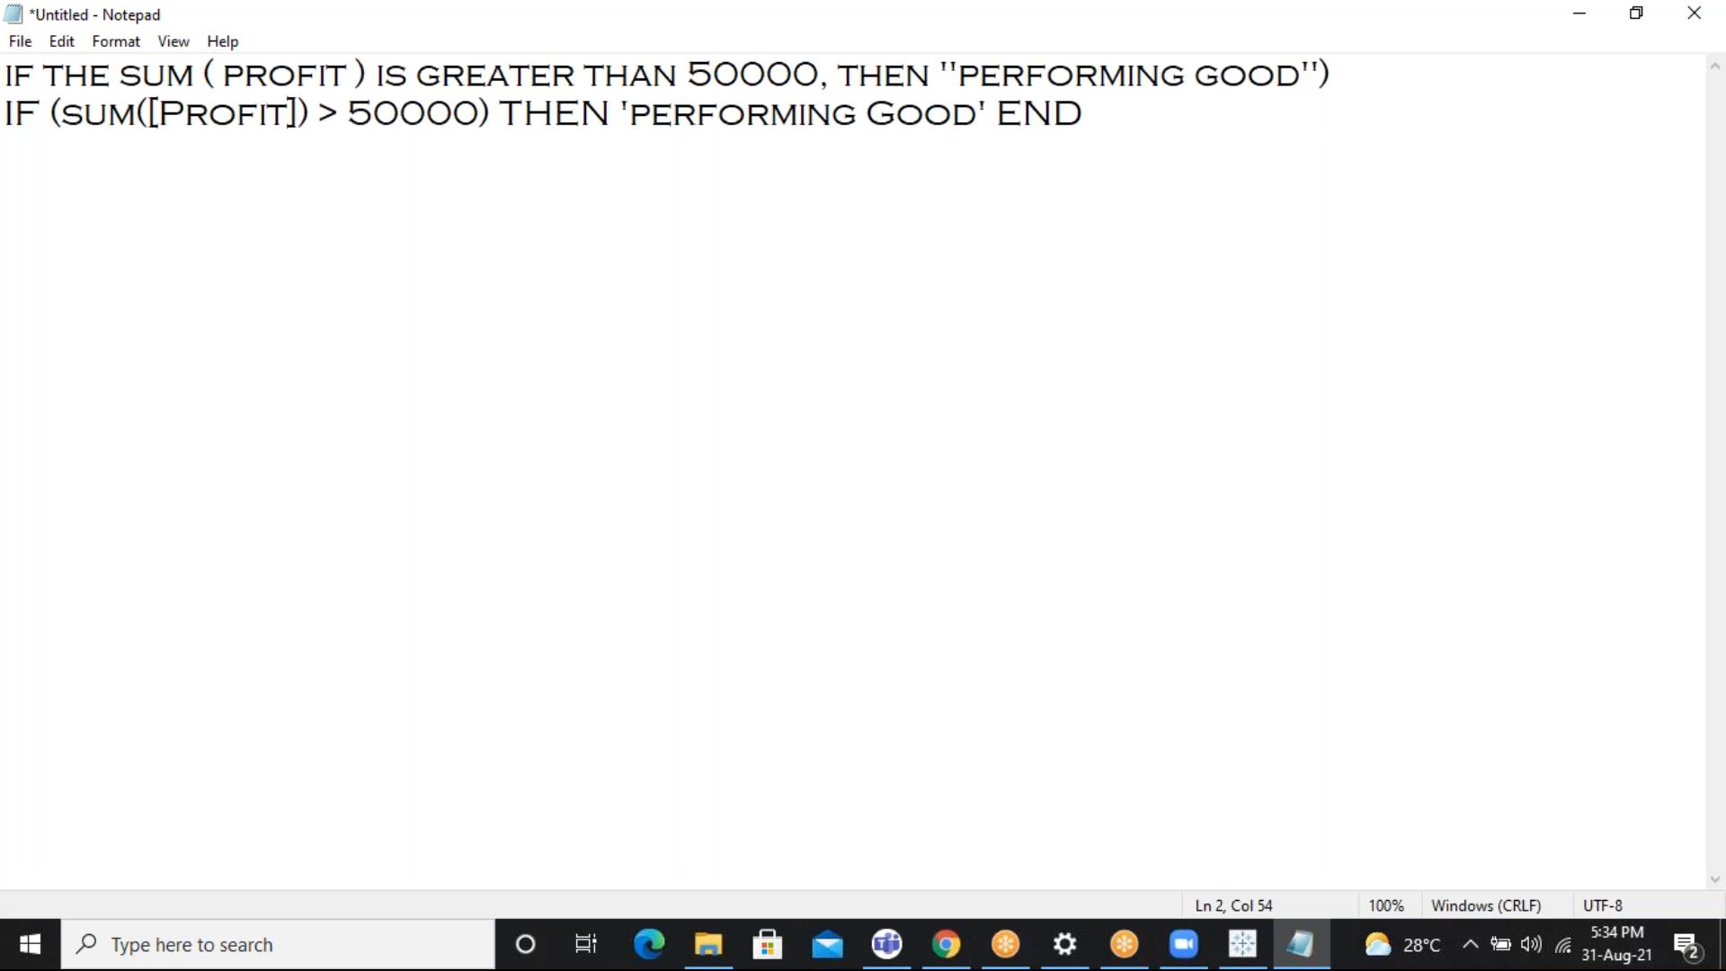
Insert five blank lines above the copied formula to separate it from the written condition
{"action": "left_click", "coordinate": [9, 114]}
{"action": "key", "text": "Return"}
{"action": "key", "text": "Return"}
{"action": "key", "text": "Return"}
{"action": "key", "text": "Return"}
{"action": "key", "text": "Return"}
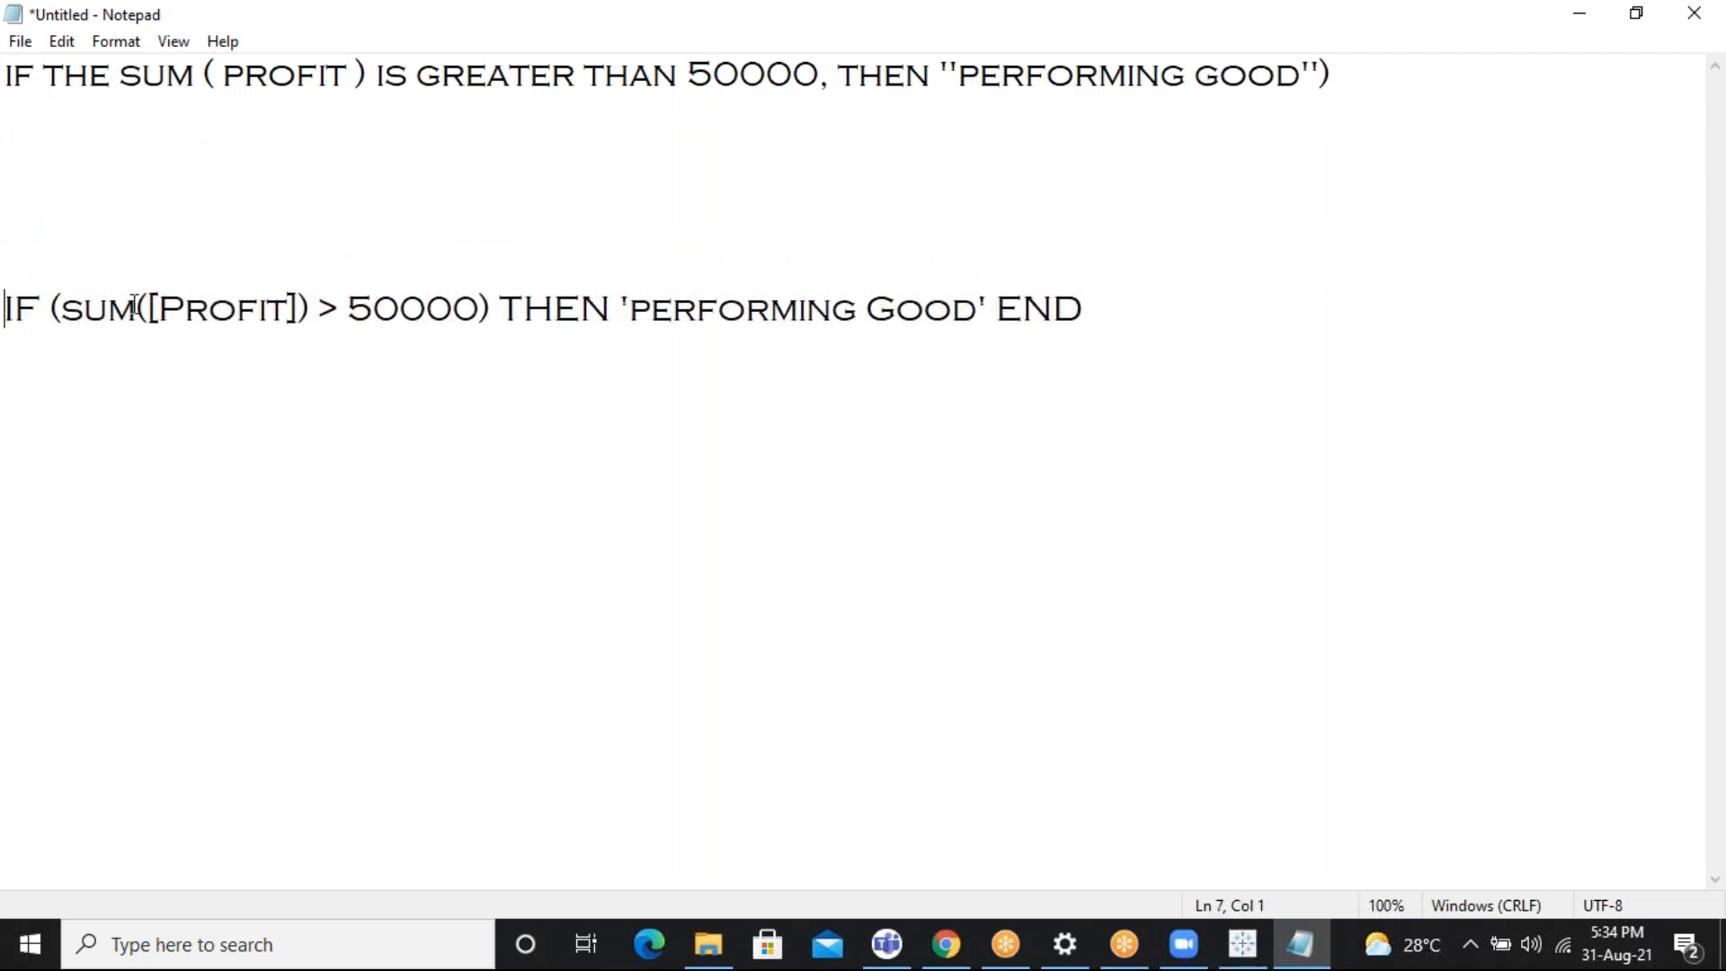
Examine the copied formula in Notepad part by part: the condition, THEN, the result text and END
{"action": "left_click_drag", "start_coordinate": [320, 309], "coordinate": [53, 339]}
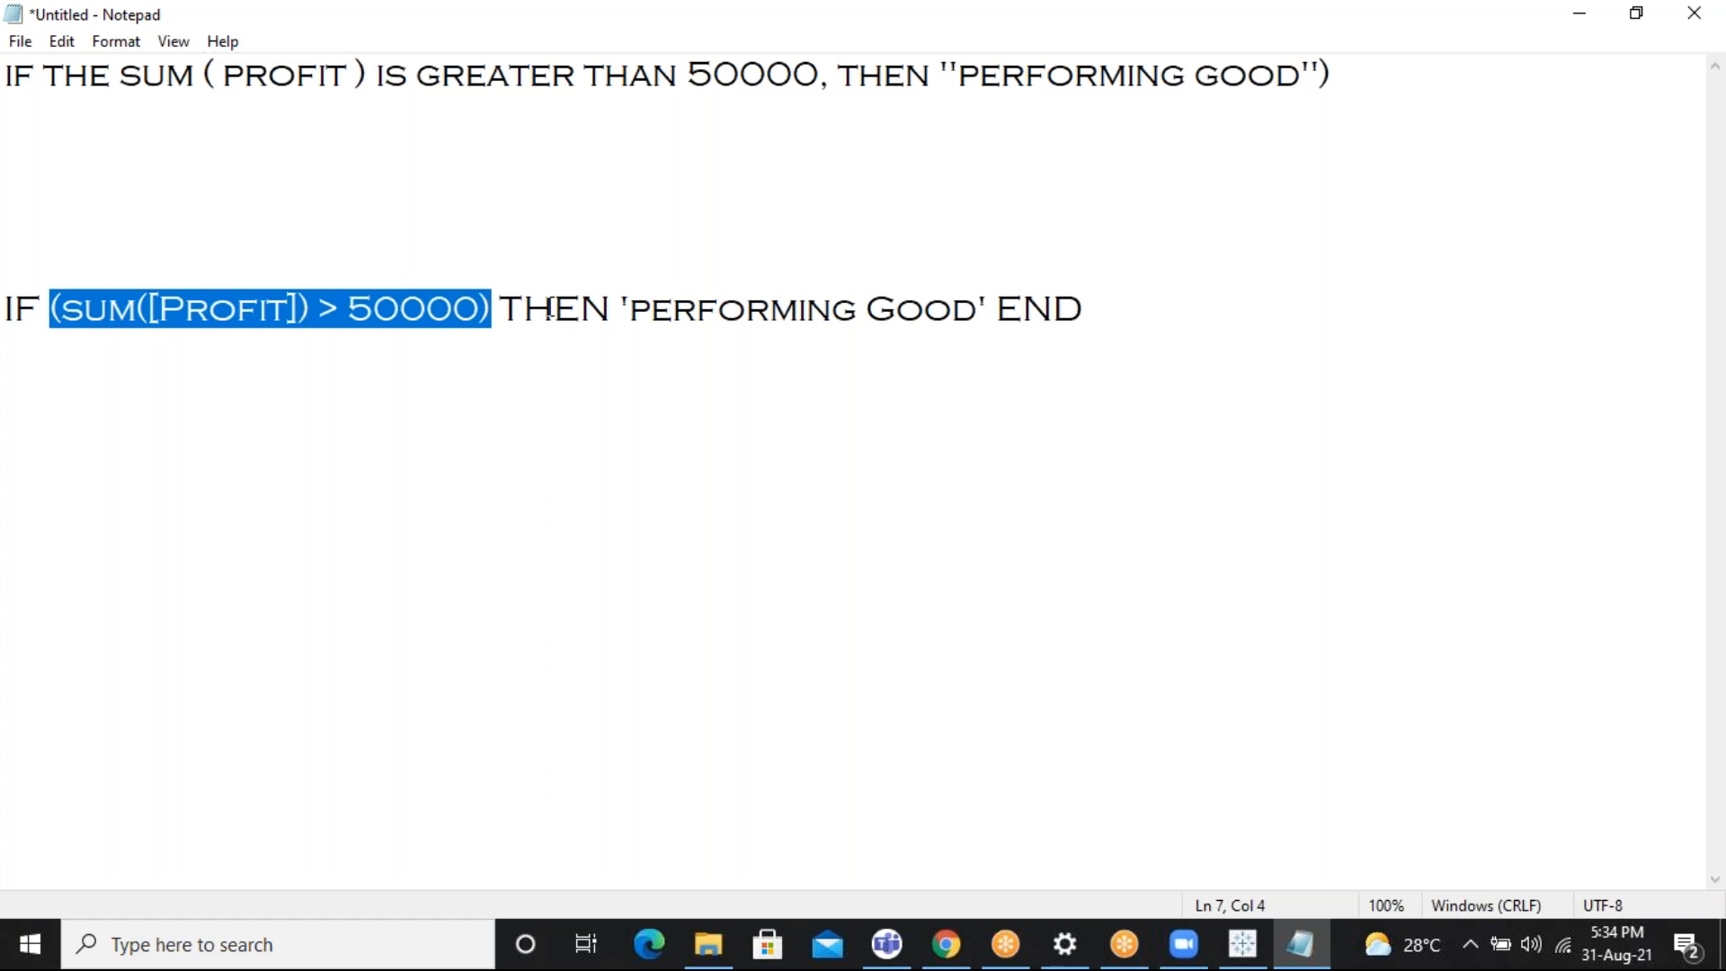
{"action": "left_click_drag", "start_coordinate": [499, 298], "coordinate": [591, 292]}
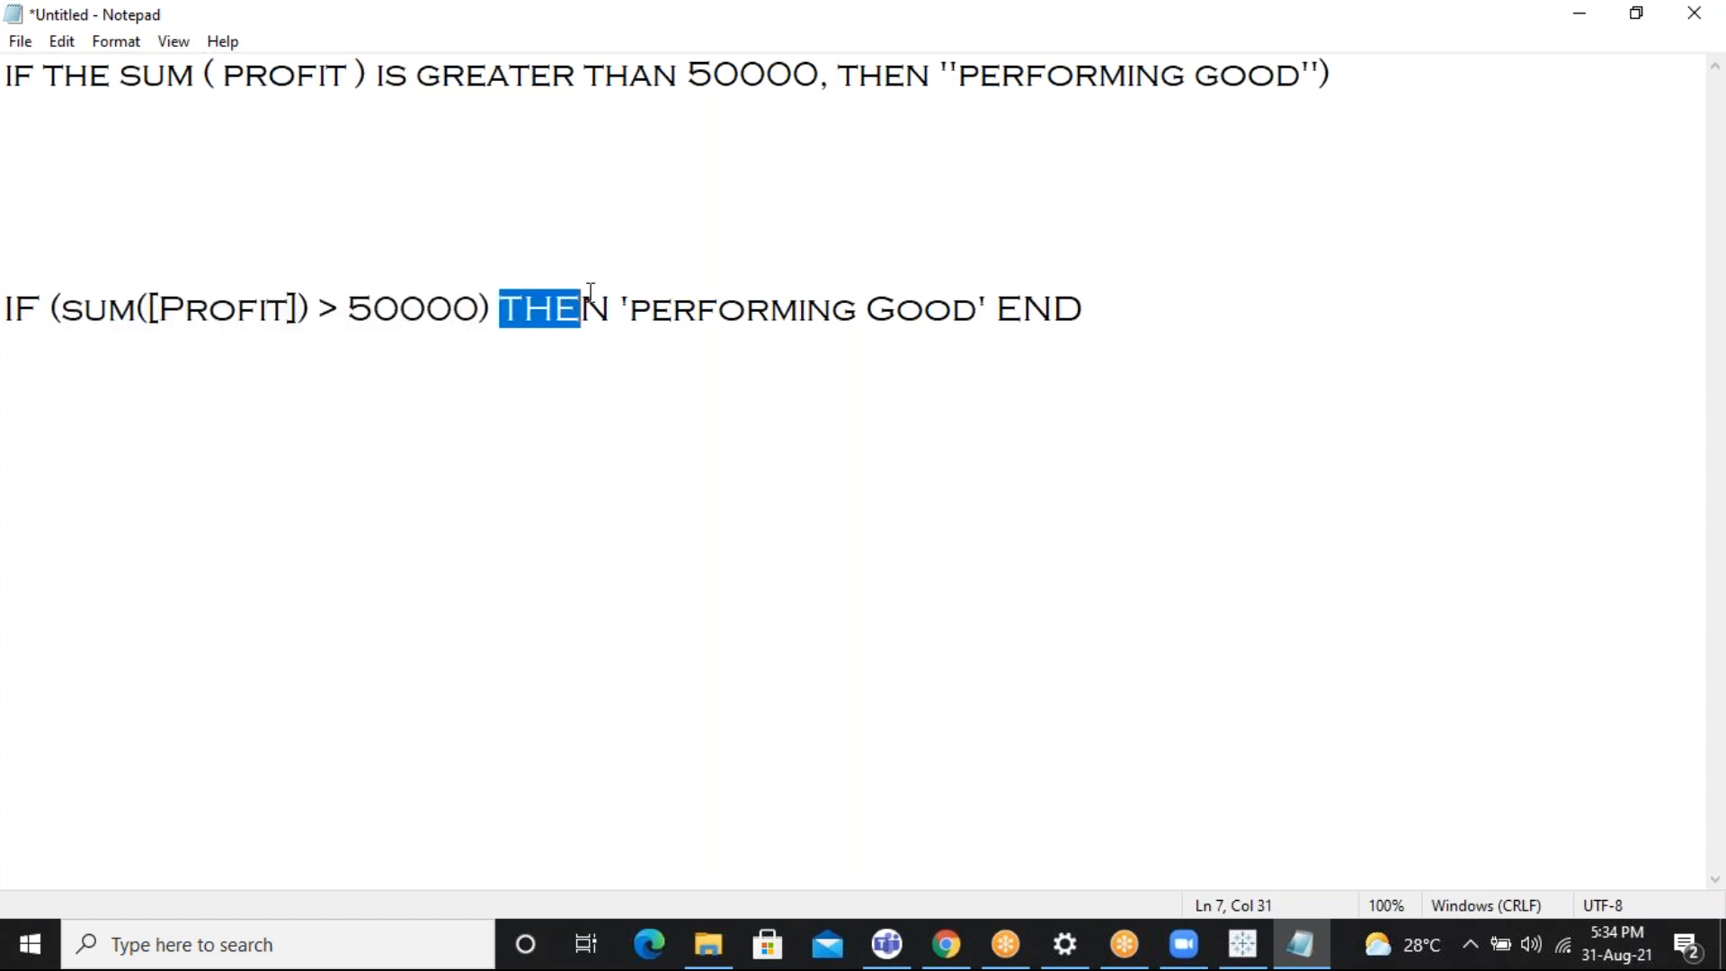
{"action": "left_click_drag", "start_coordinate": [613, 324], "coordinate": [519, 323]}
{"action": "left_click", "coordinate": [633, 302]}
{"action": "left_click_drag", "start_coordinate": [633, 302], "coordinate": [1098, 309]}
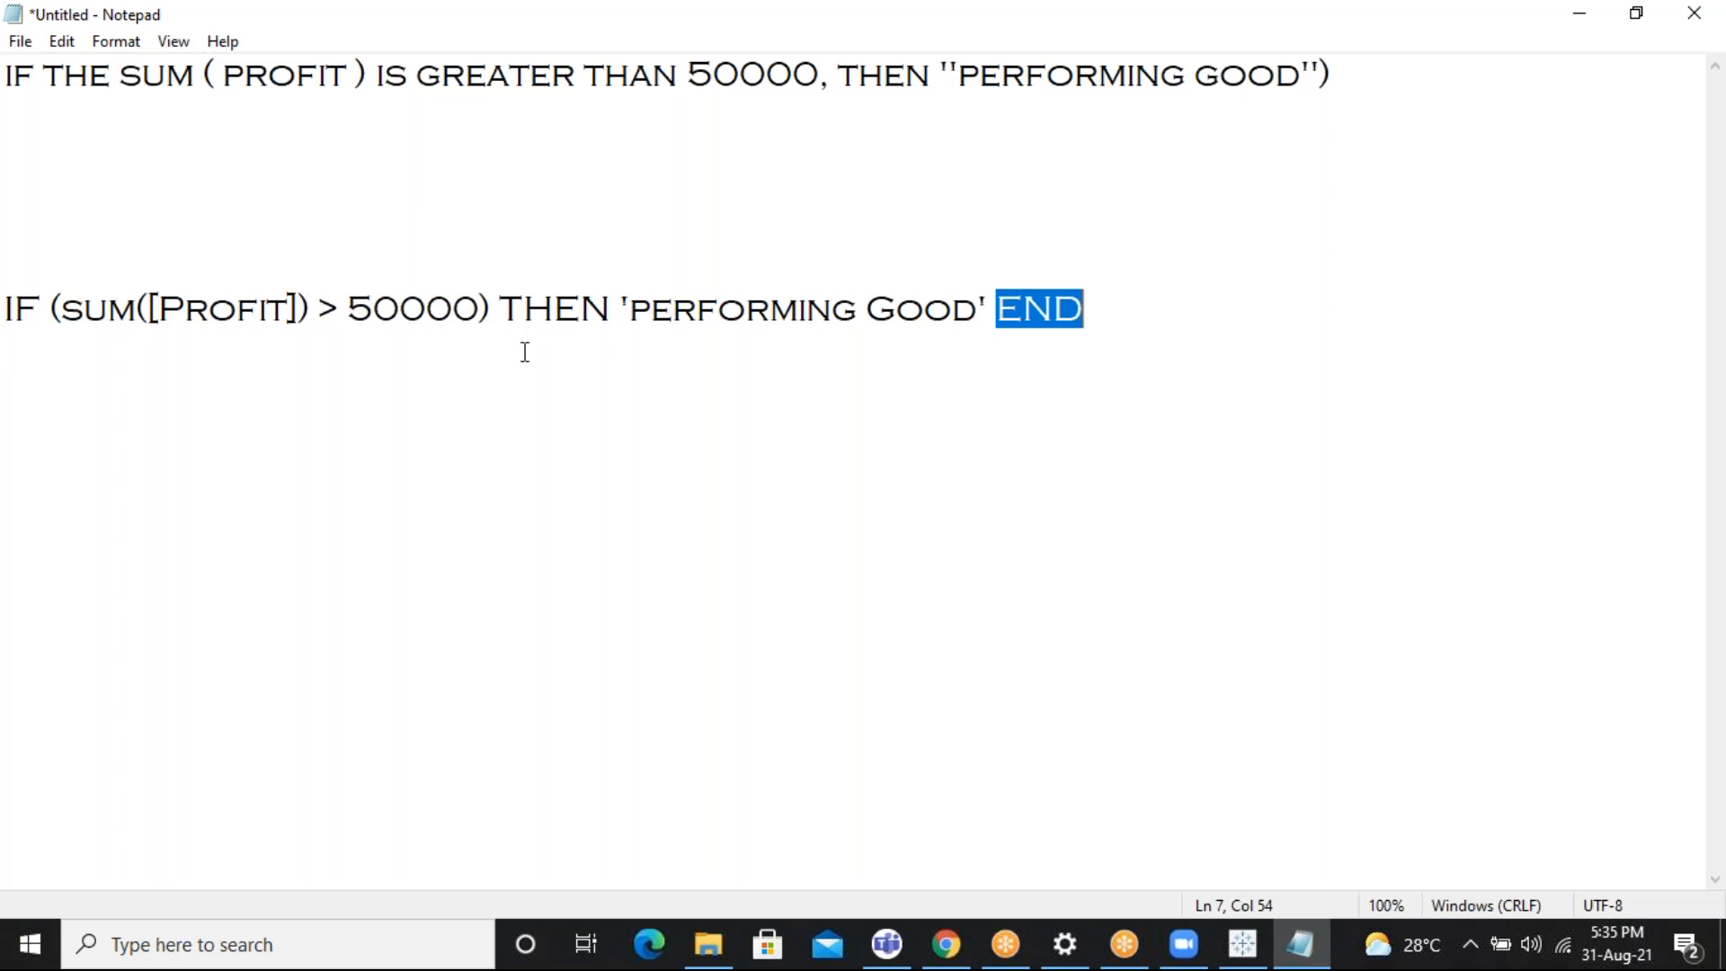
{"action": "left_click_drag", "start_coordinate": [630, 310], "coordinate": [1158, 312]}
{"action": "left_click", "coordinate": [1000, 304]}
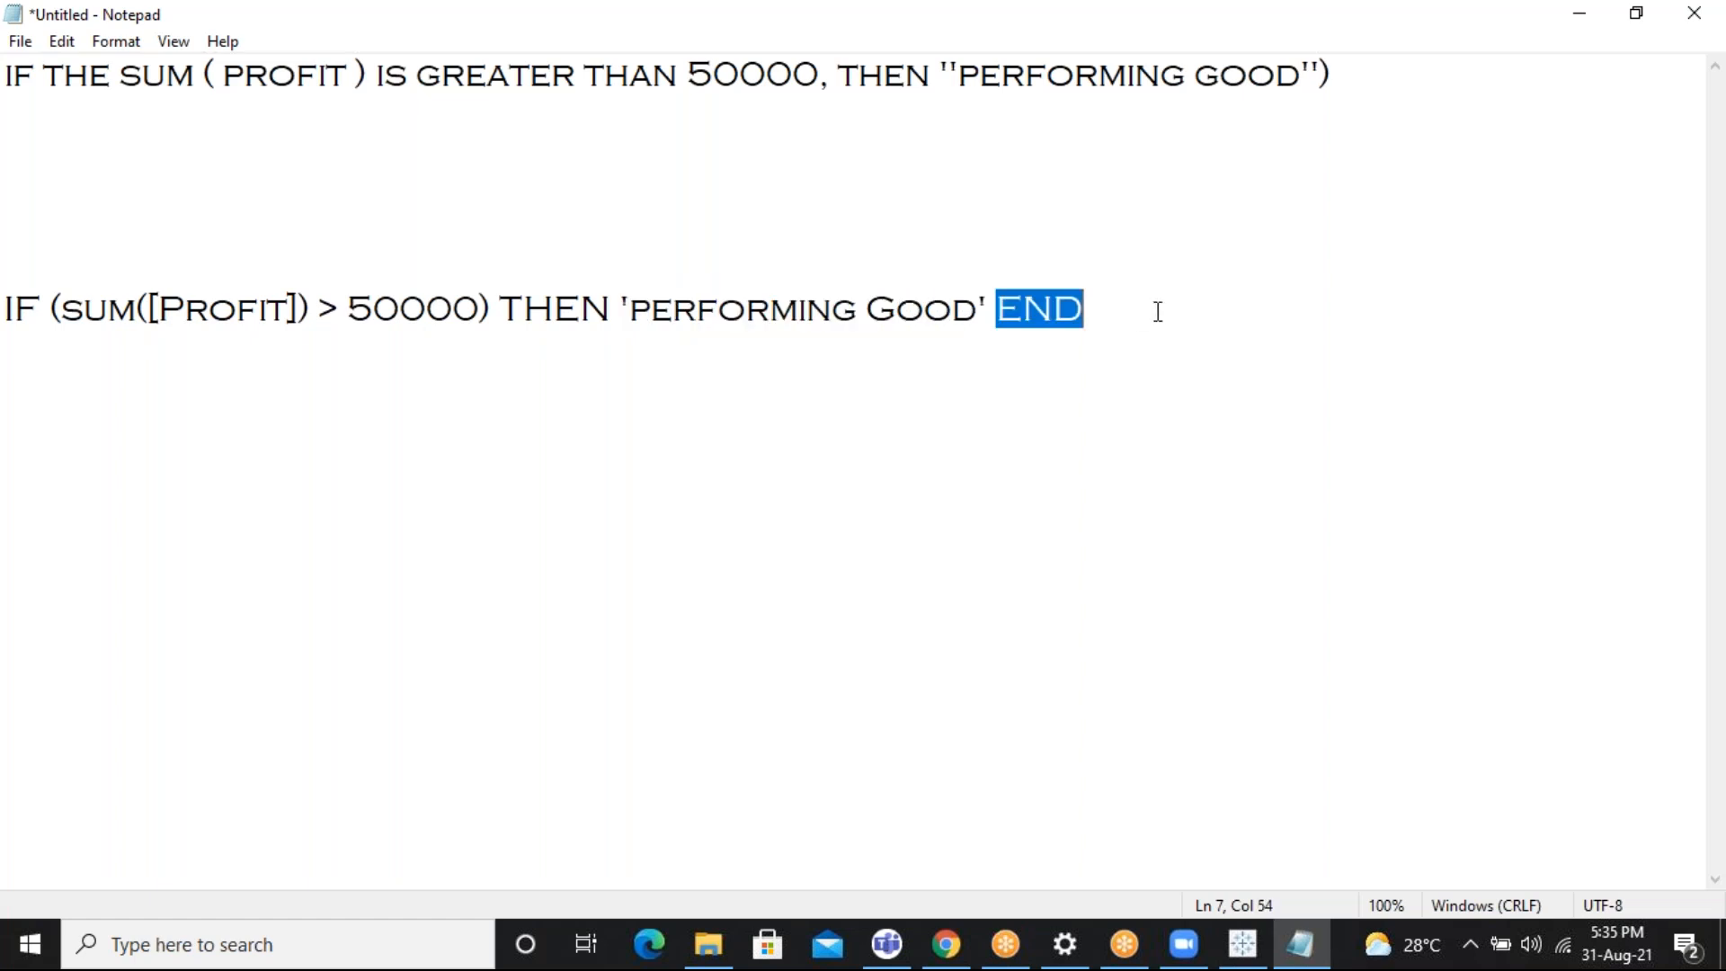
Switch back to Tableau, capitalize the result text as 'Performing Good', and apply and save the Report1 calculation
{"action": "left_click", "coordinate": [1242, 943]}
{"action": "left_click", "coordinate": [709, 400]}
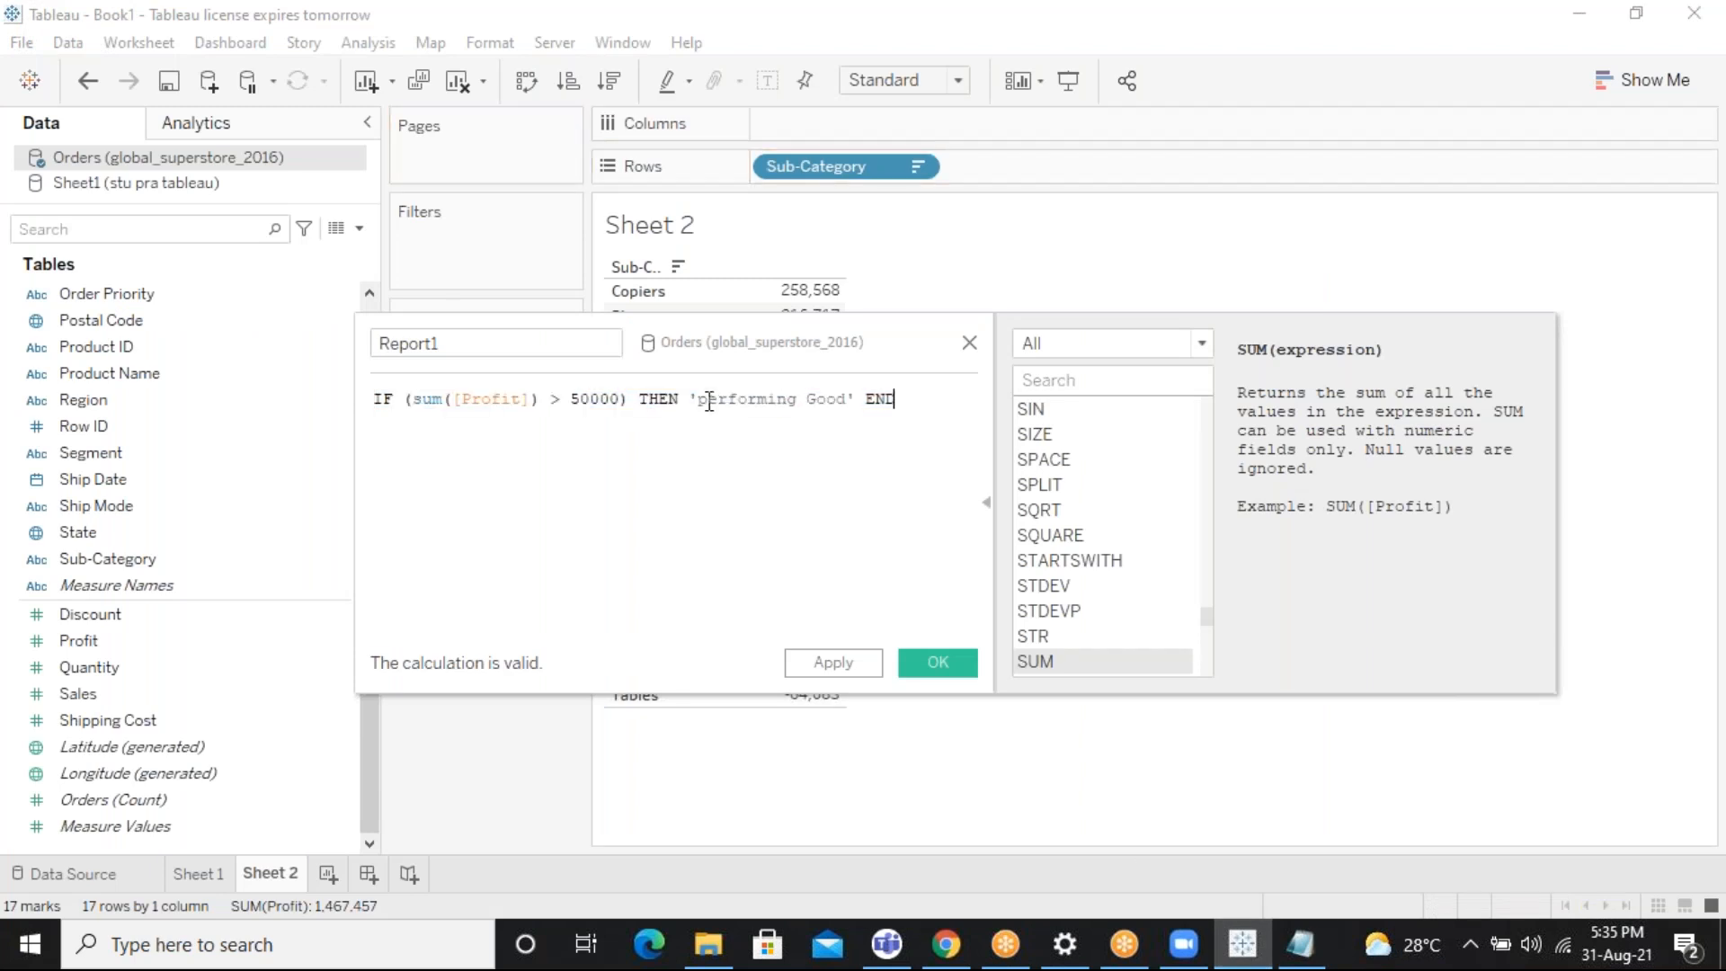
{"action": "key", "text": "BackSpace"}
{"action": "type", "text": "P"}
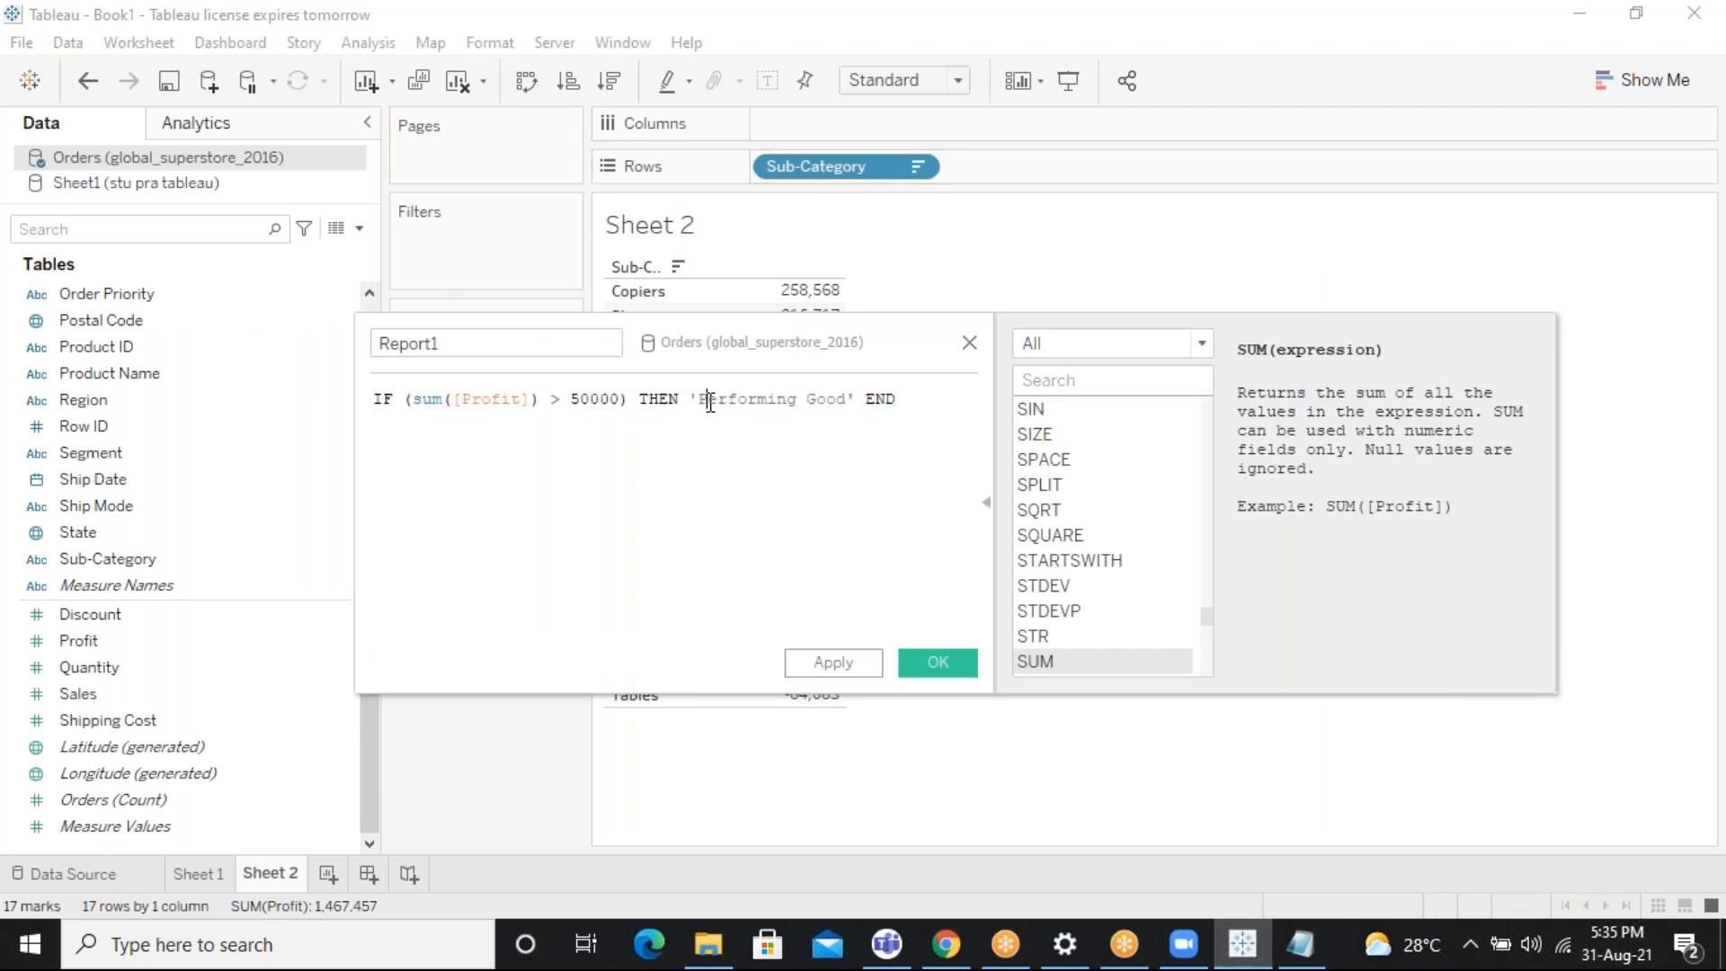
{"action": "left_click", "coordinate": [850, 667]}
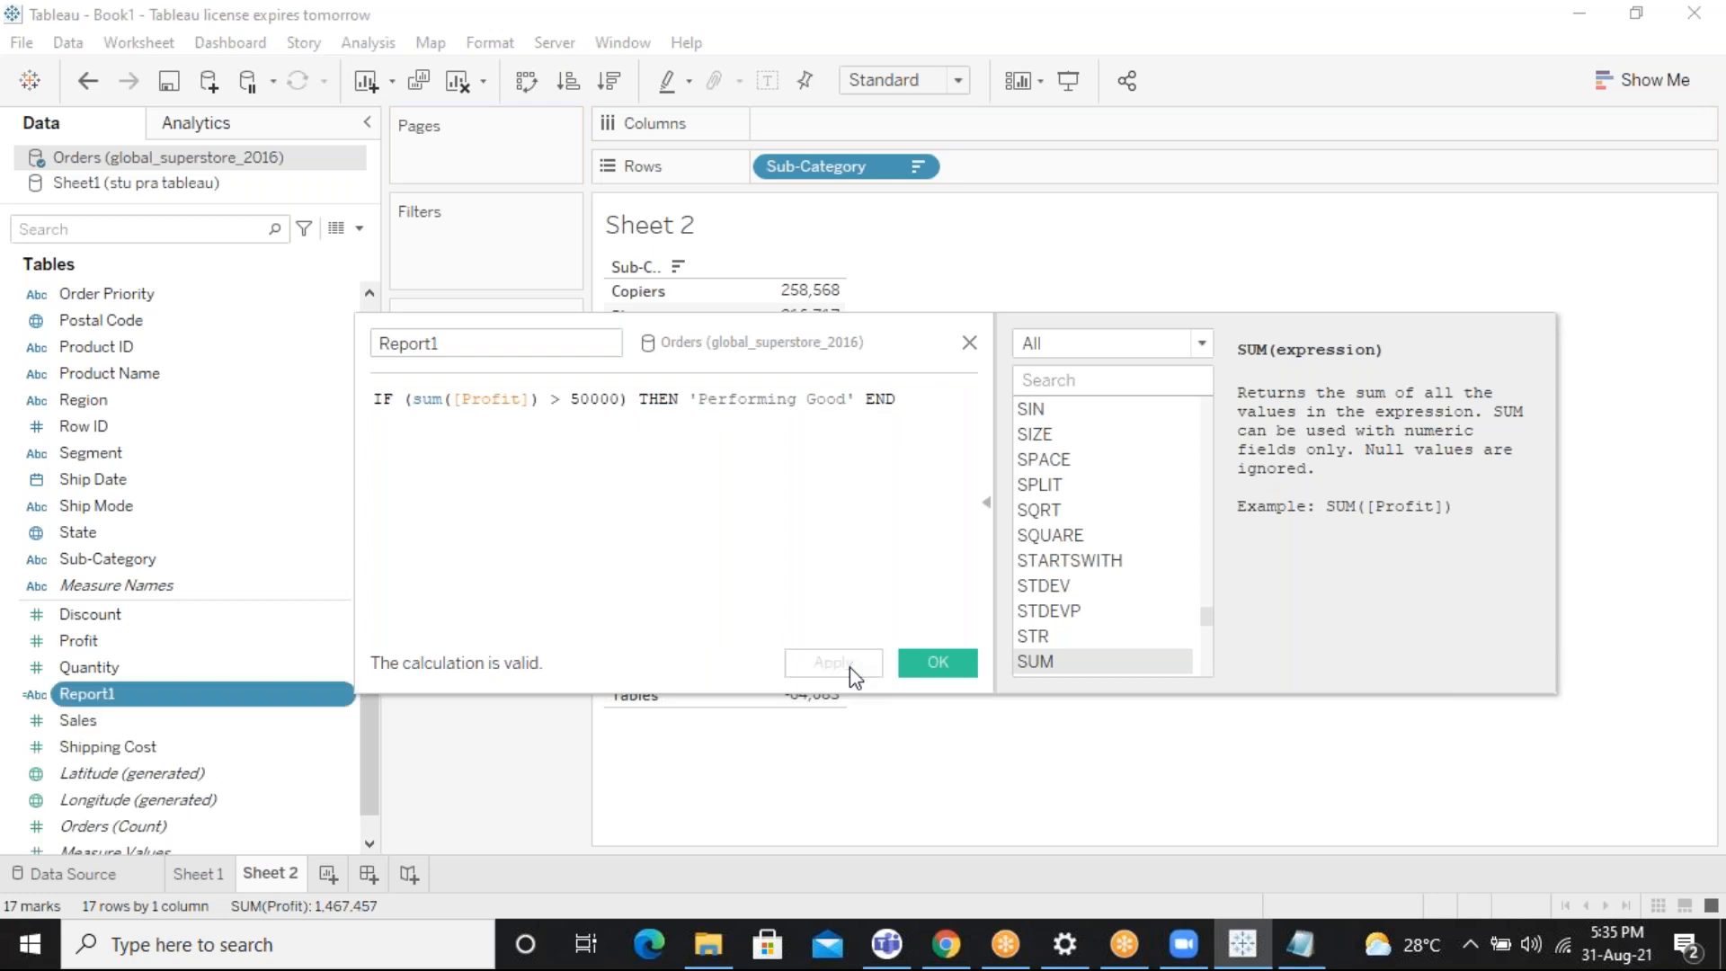
{"action": "left_click", "coordinate": [924, 667]}
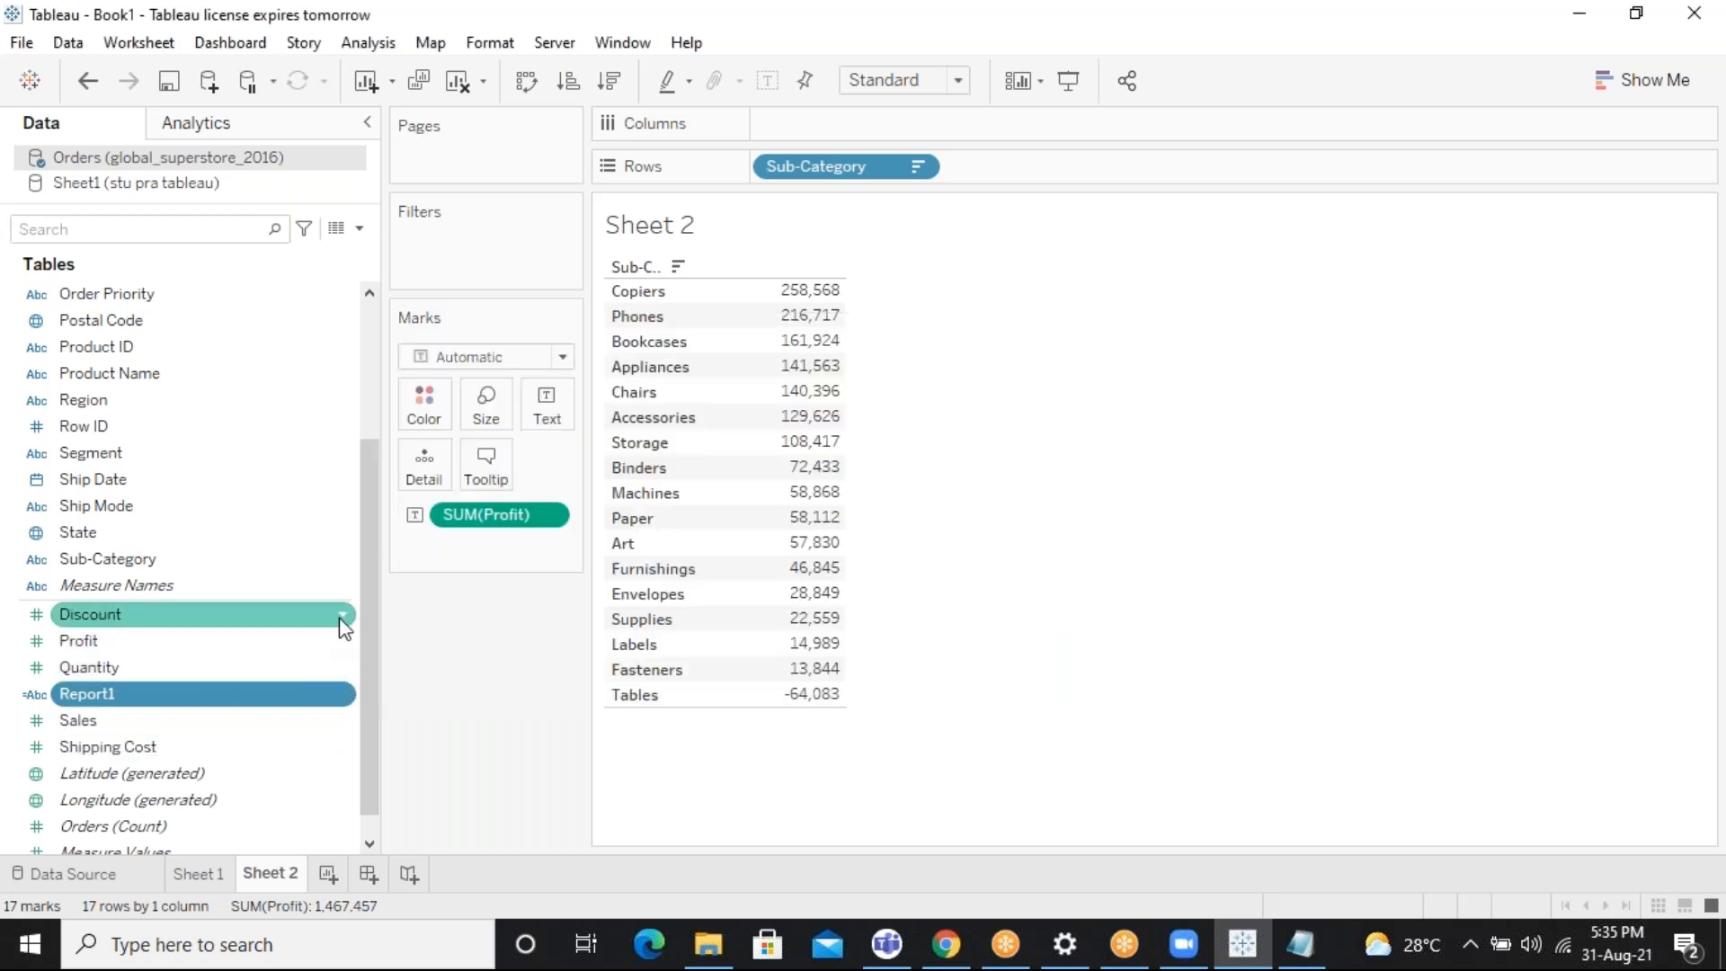
Add Report1 to the Sheet 2 profit table and place it in Rows ahead of Sub-Category
{"action": "scroll", "coordinate": [367, 623], "scroll_direction": "down", "scroll_amount": 1}
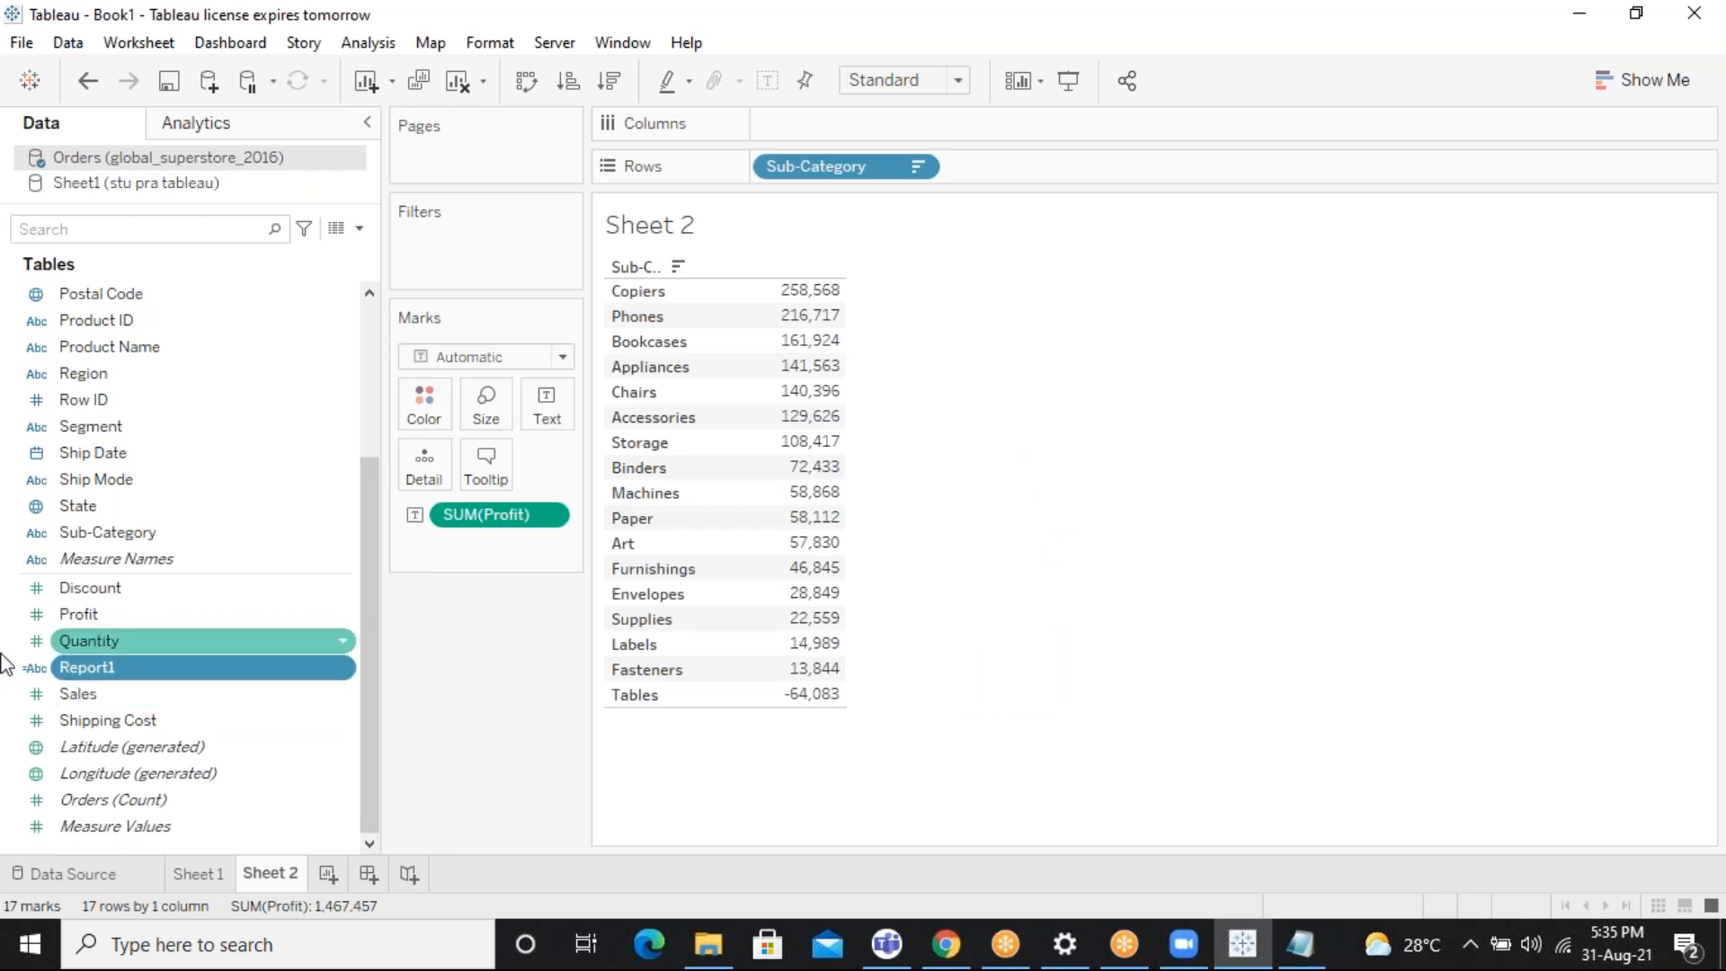
{"action": "double_click", "coordinate": [80, 680]}
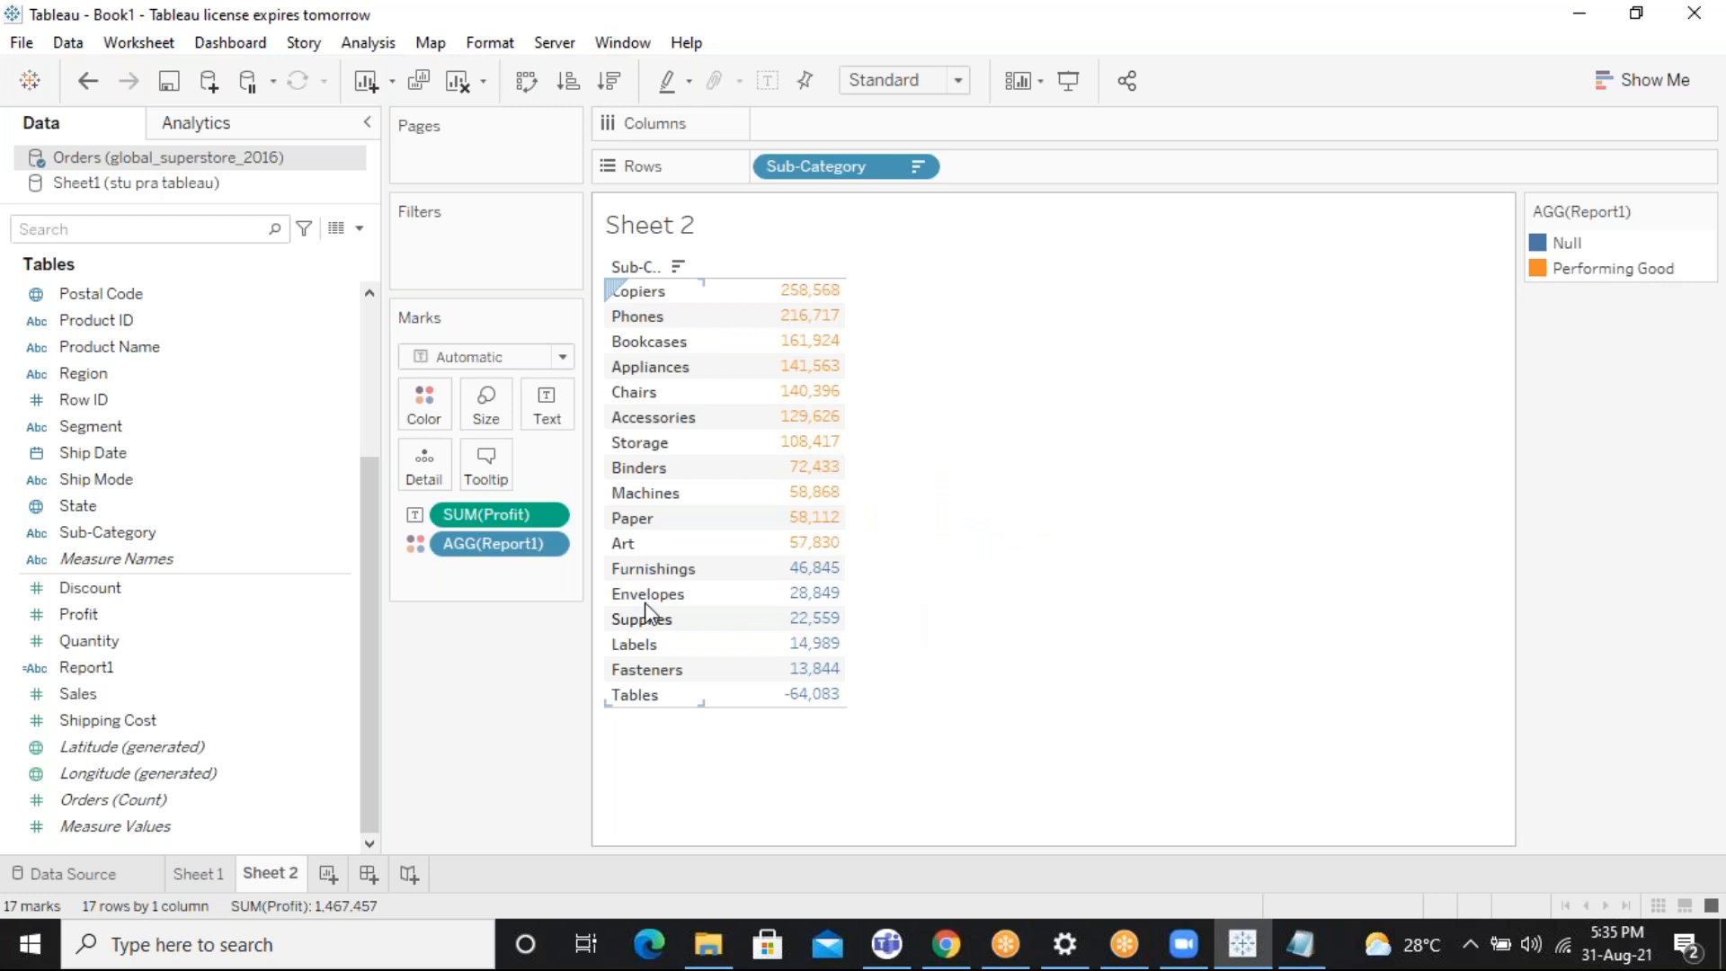
{"action": "left_click_drag", "start_coordinate": [473, 550], "coordinate": [547, 407]}
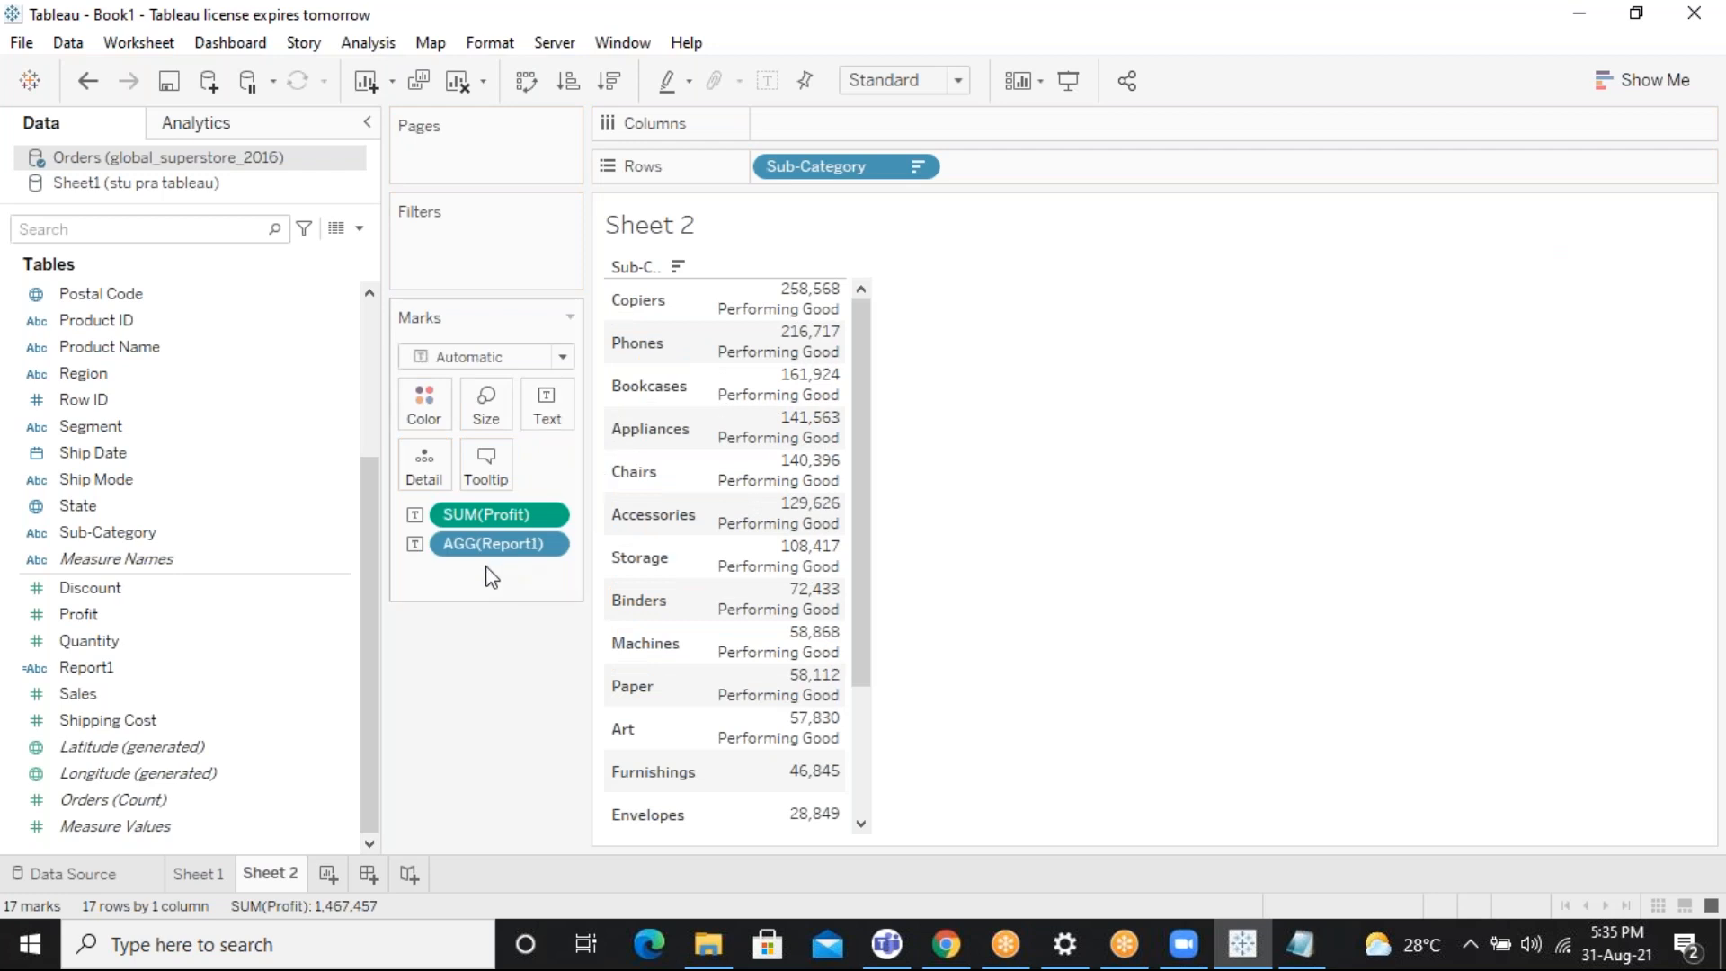
{"action": "mouse_move", "coordinate": [489, 552]}
{"action": "left_mouse_down"}
{"action": "mouse_move", "coordinate": [1121, 320]}
{"action": "mouse_move", "coordinate": [1065, 149]}
{"action": "mouse_move", "coordinate": [1056, 167]}
{"action": "left_mouse_up"}
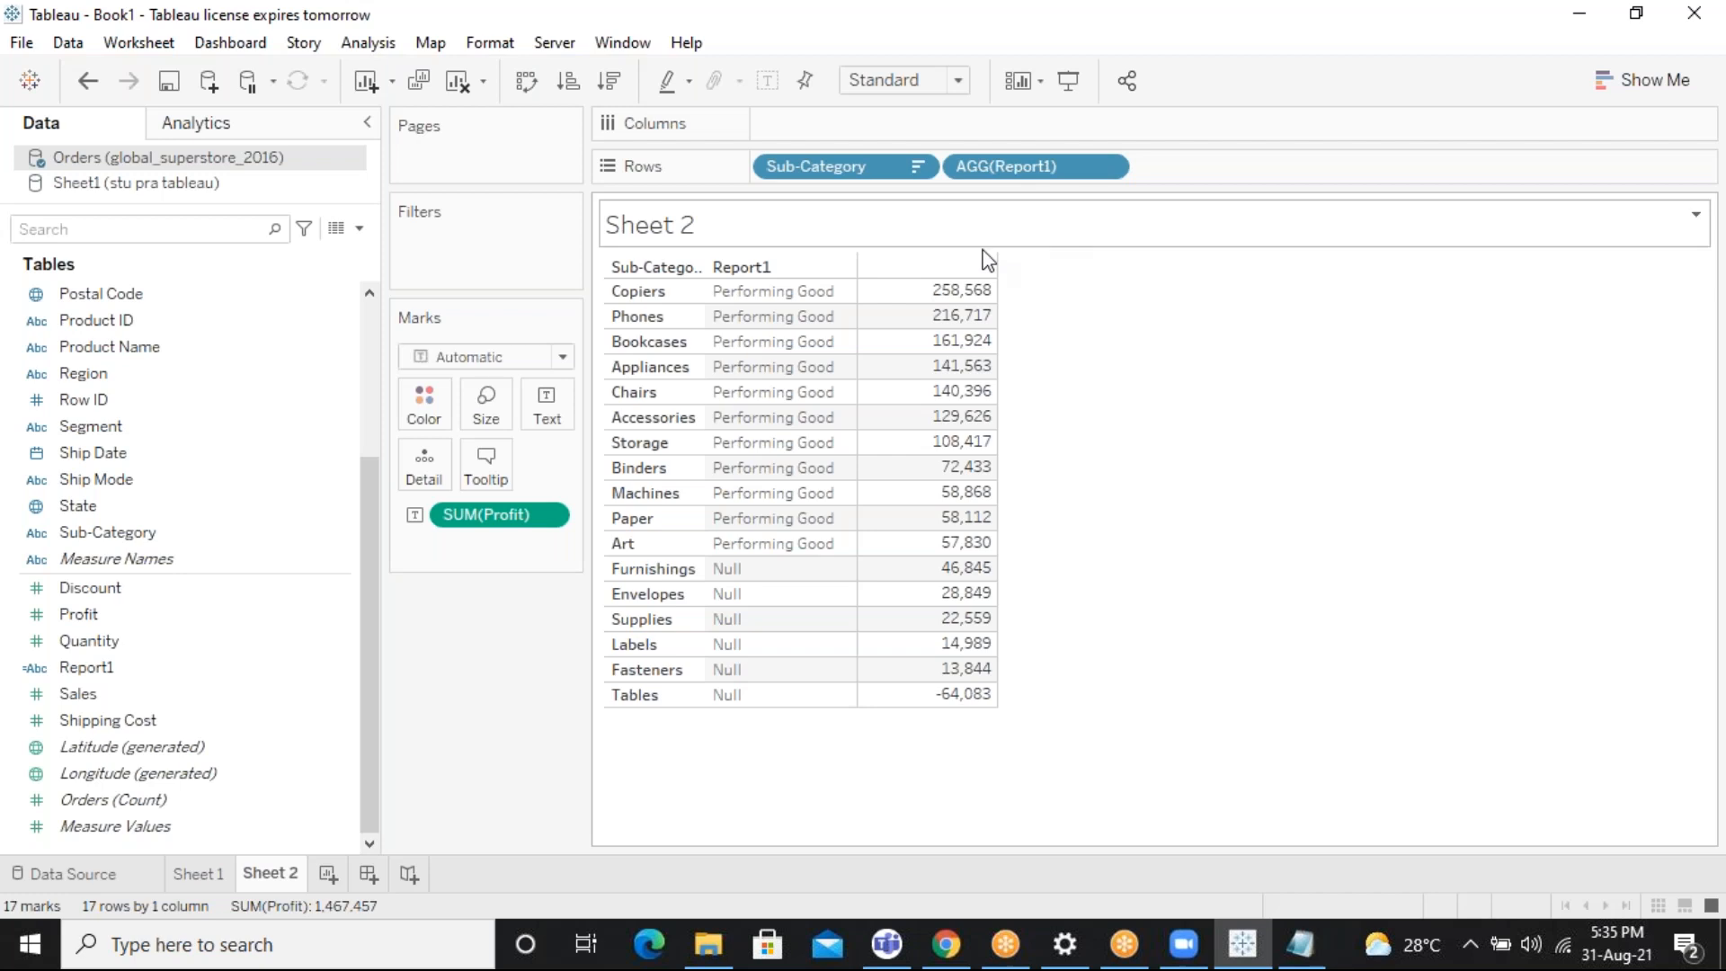
{"action": "mouse_move", "coordinate": [868, 170]}
{"action": "left_mouse_down"}
{"action": "mouse_move", "coordinate": [1307, 144]}
{"action": "mouse_move", "coordinate": [1291, 169]}
{"action": "left_mouse_up"}
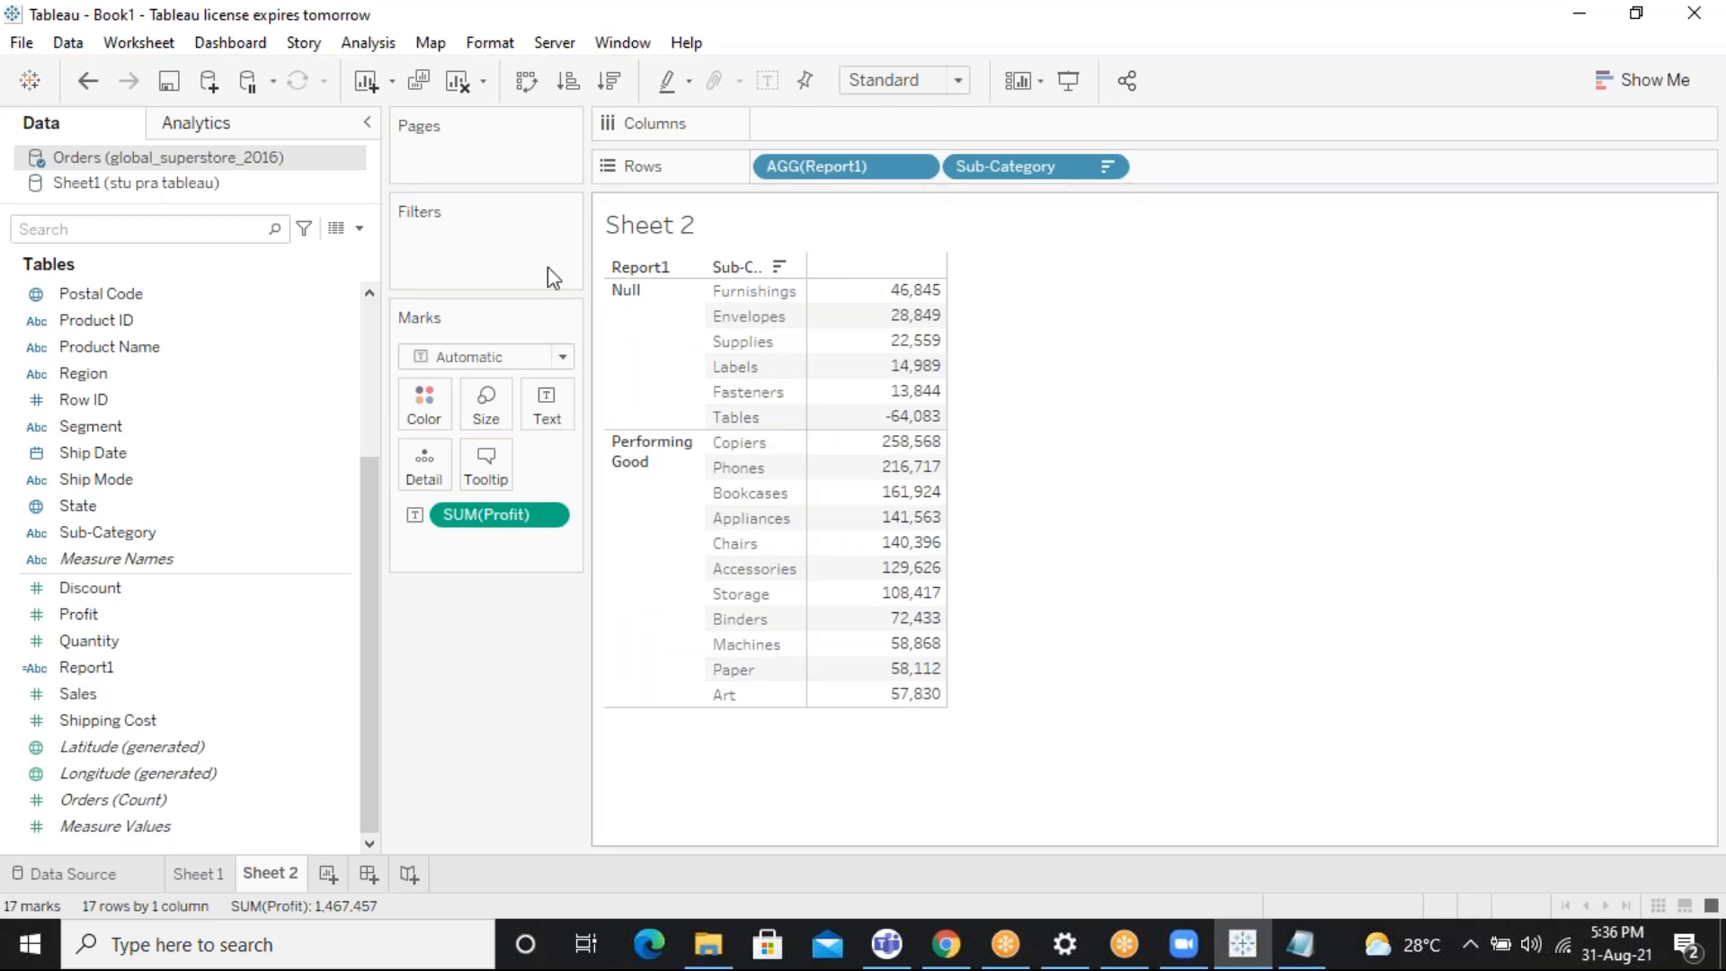
Undo the Report1 placements so the Sheet 2 table again lists only profit by Sub-Category
{"action": "left_click", "coordinate": [88, 81]}
{"action": "left_click", "coordinate": [88, 81]}
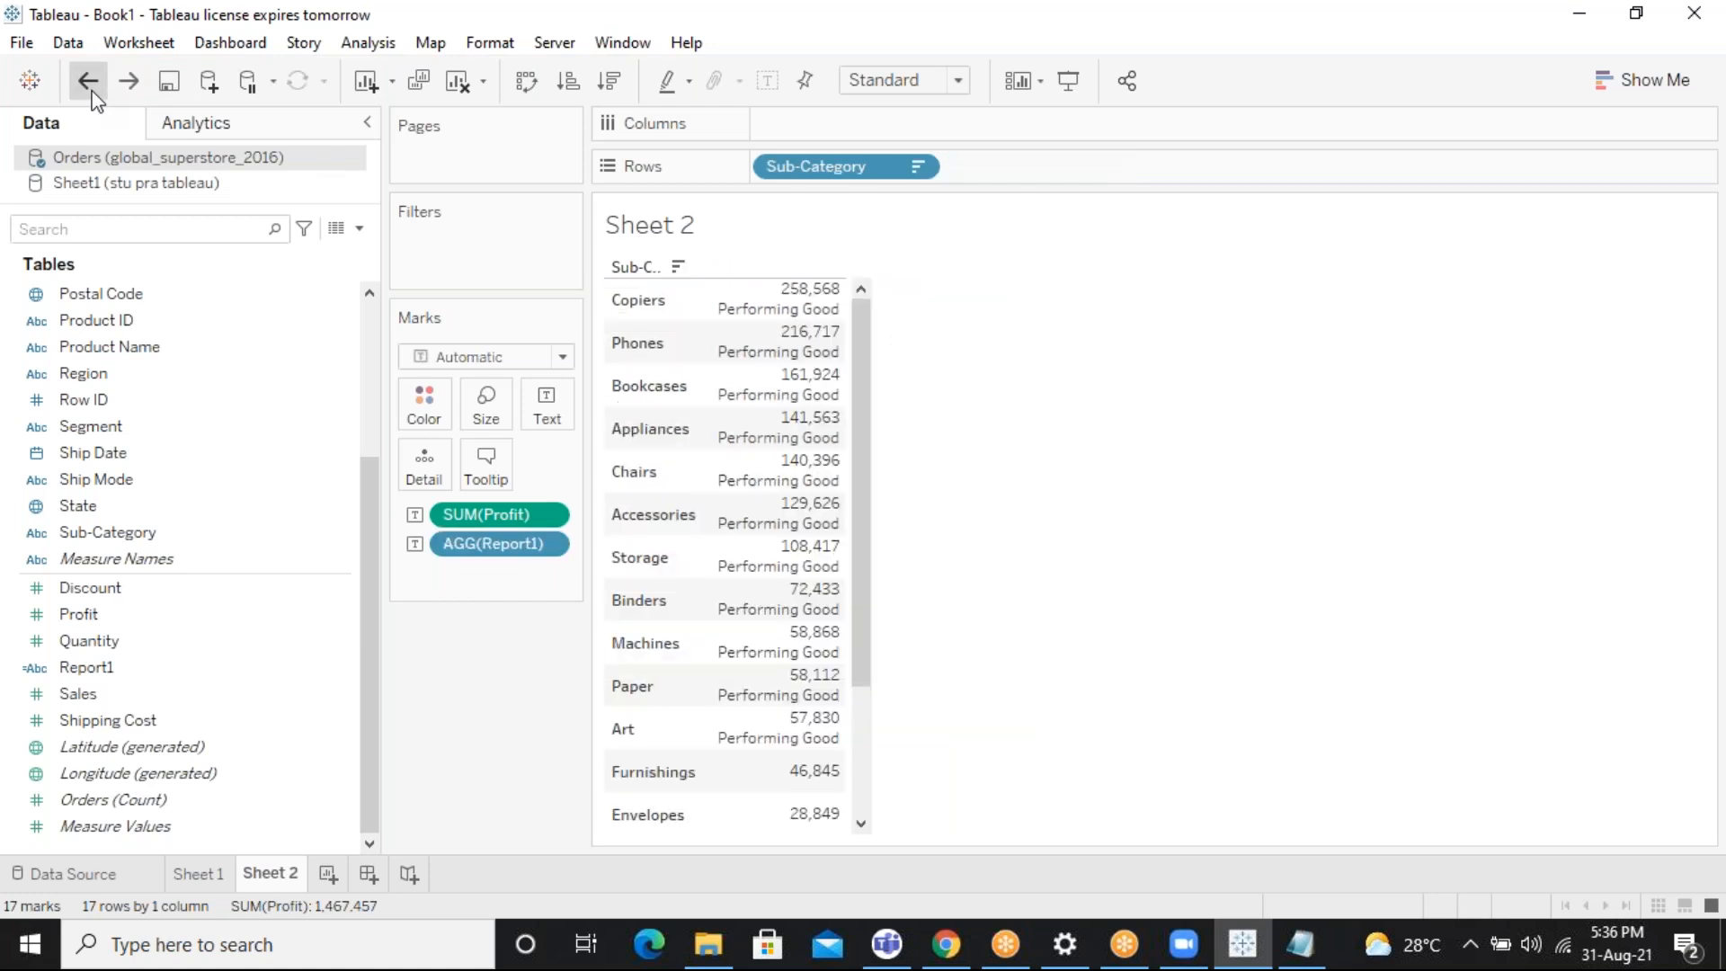
{"action": "left_click", "coordinate": [88, 81]}
{"action": "left_click", "coordinate": [88, 81]}
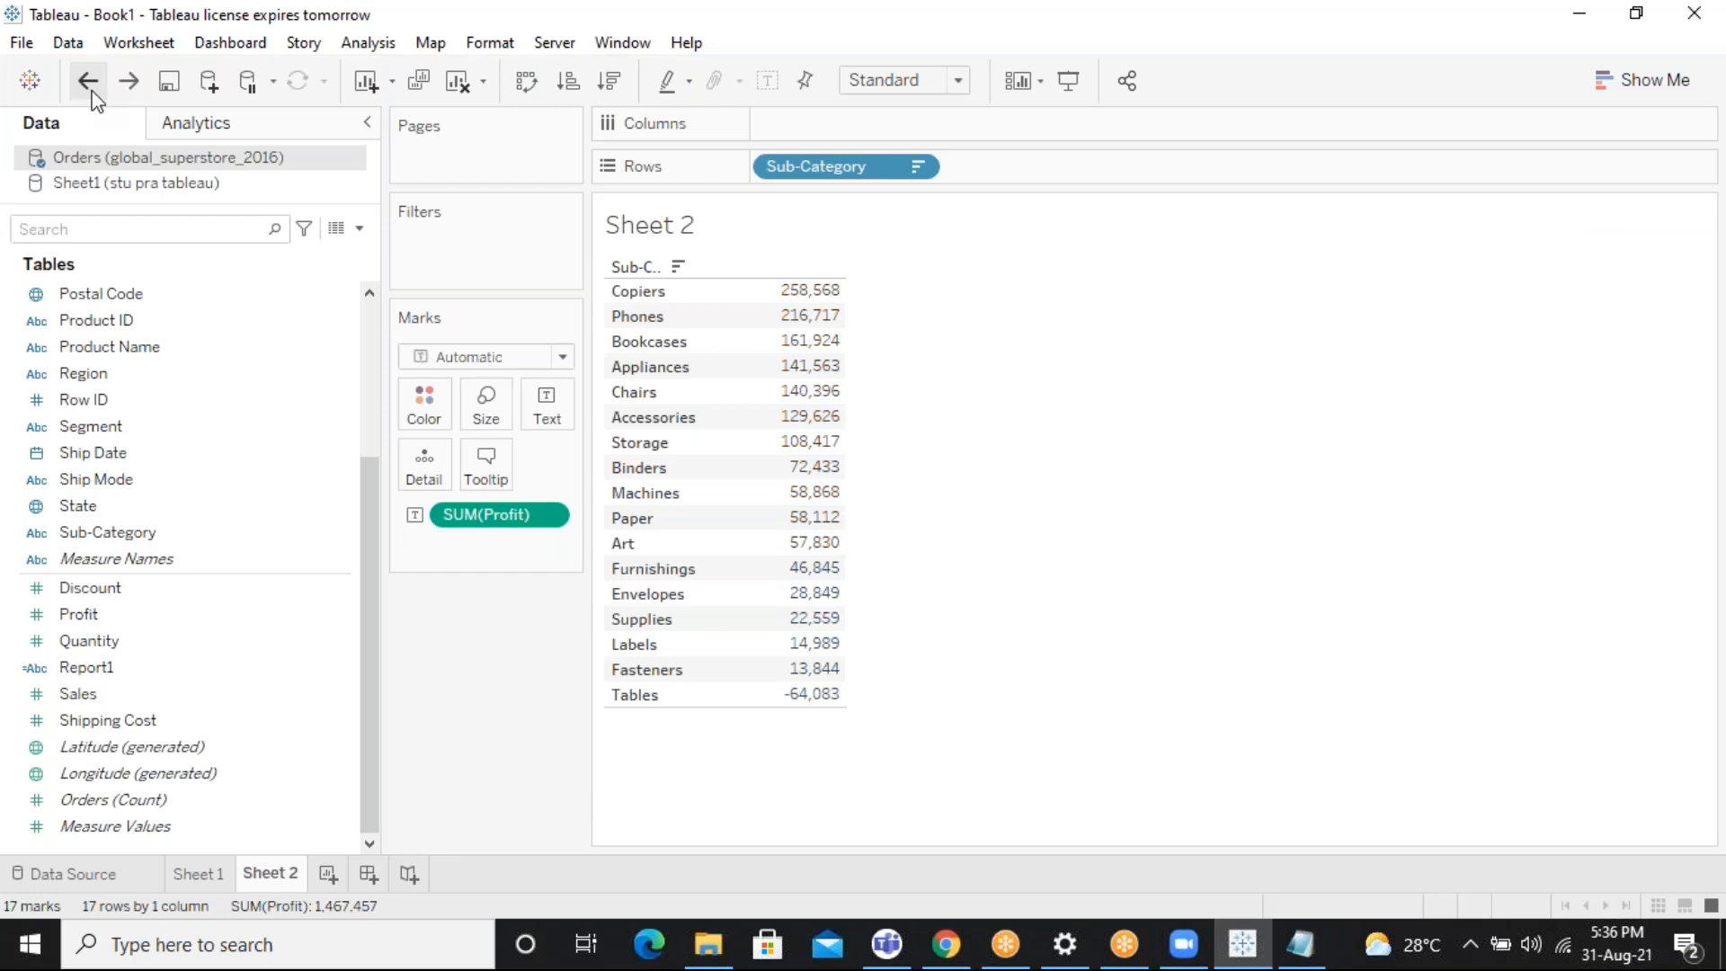
Delete the Report1 calculated field from the Orders data
{"action": "left_click", "coordinate": [223, 680]}
{"action": "right_click", "coordinate": [223, 680]}
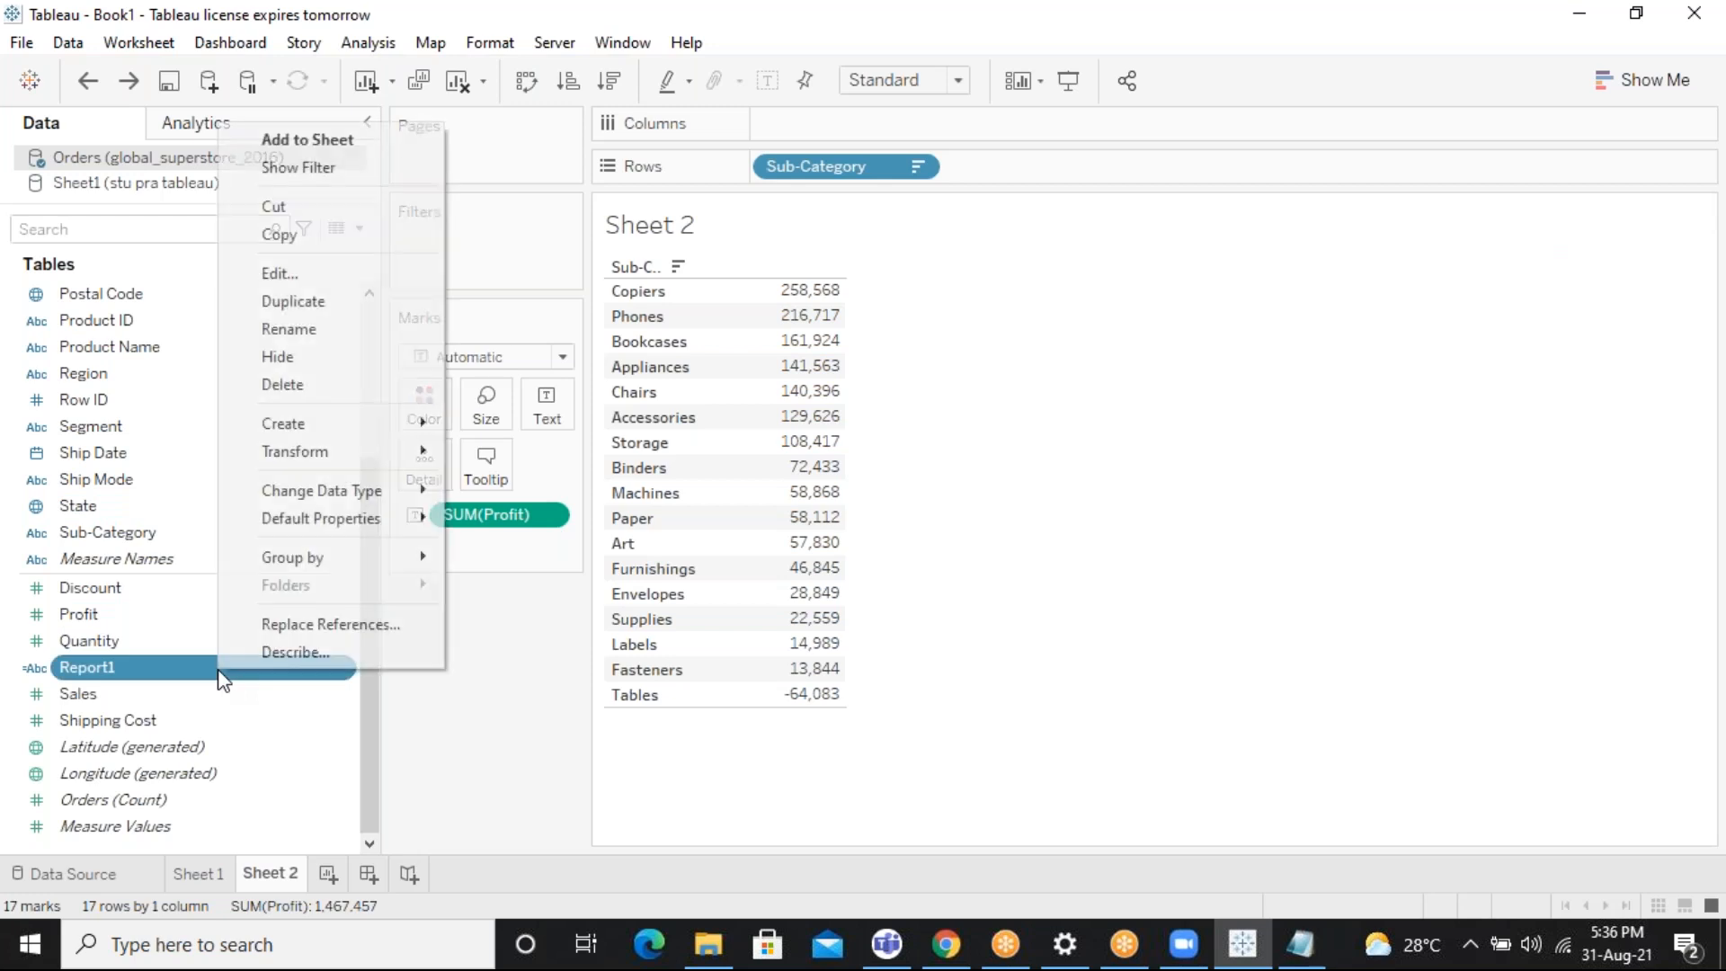
{"action": "left_click", "coordinate": [331, 356]}
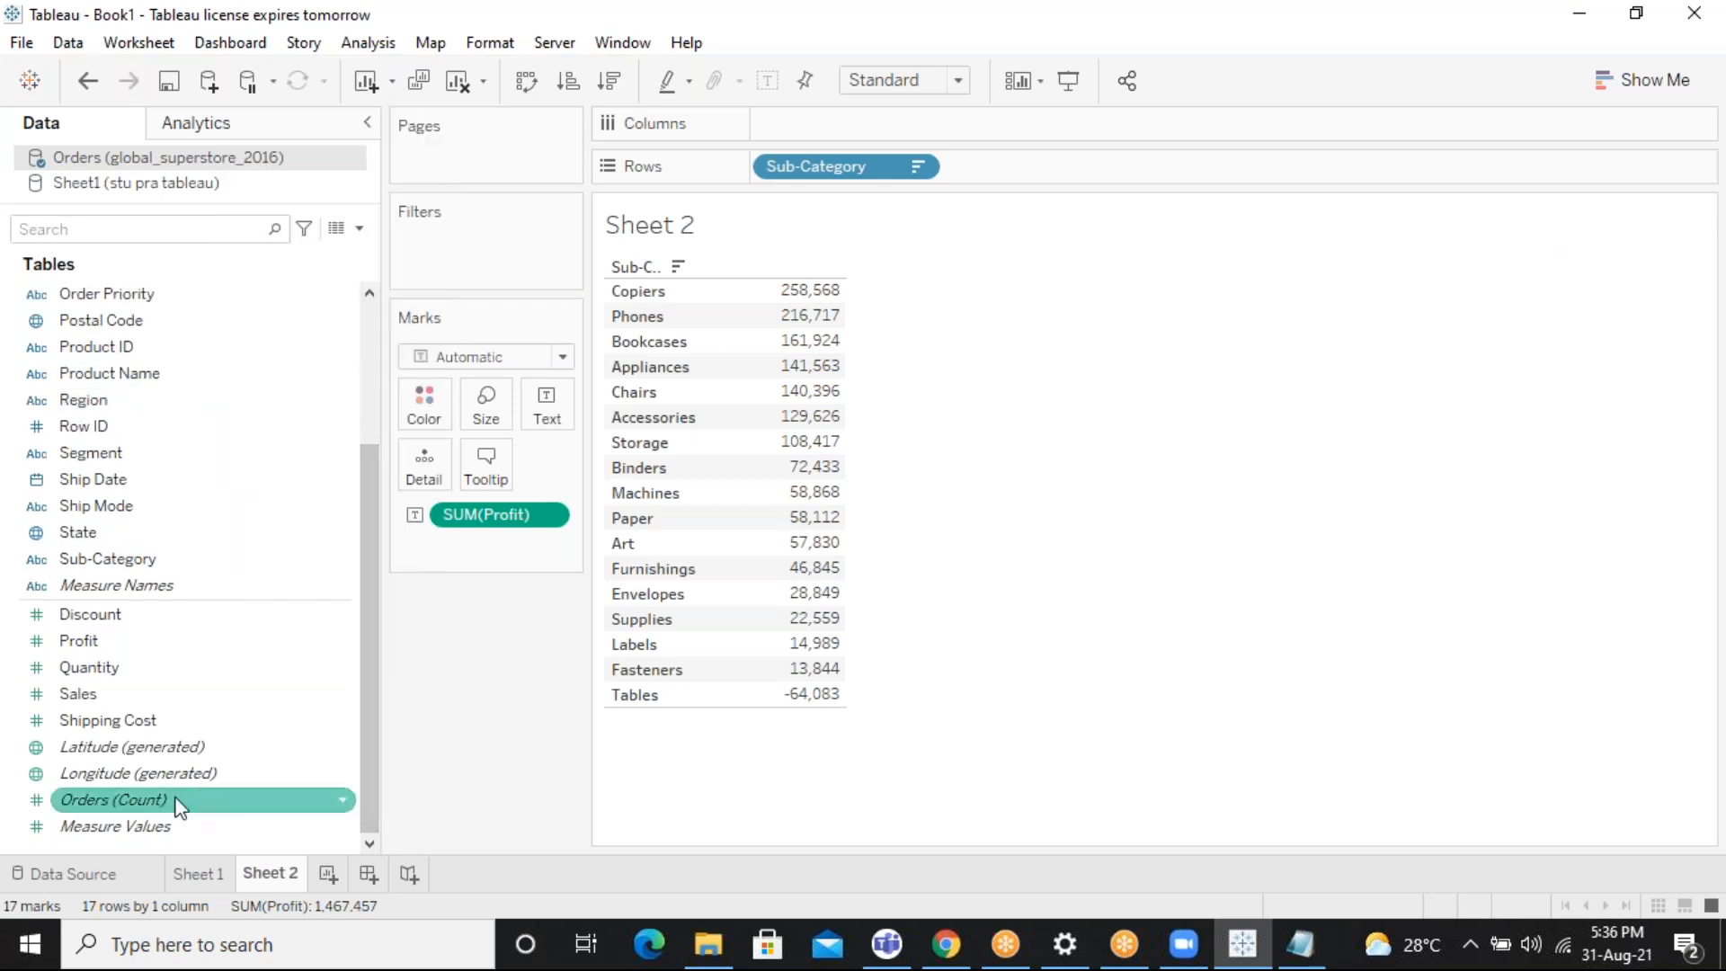
Create a new calculated field named Report1 in the Orders data
{"action": "right_click", "coordinate": [130, 845]}
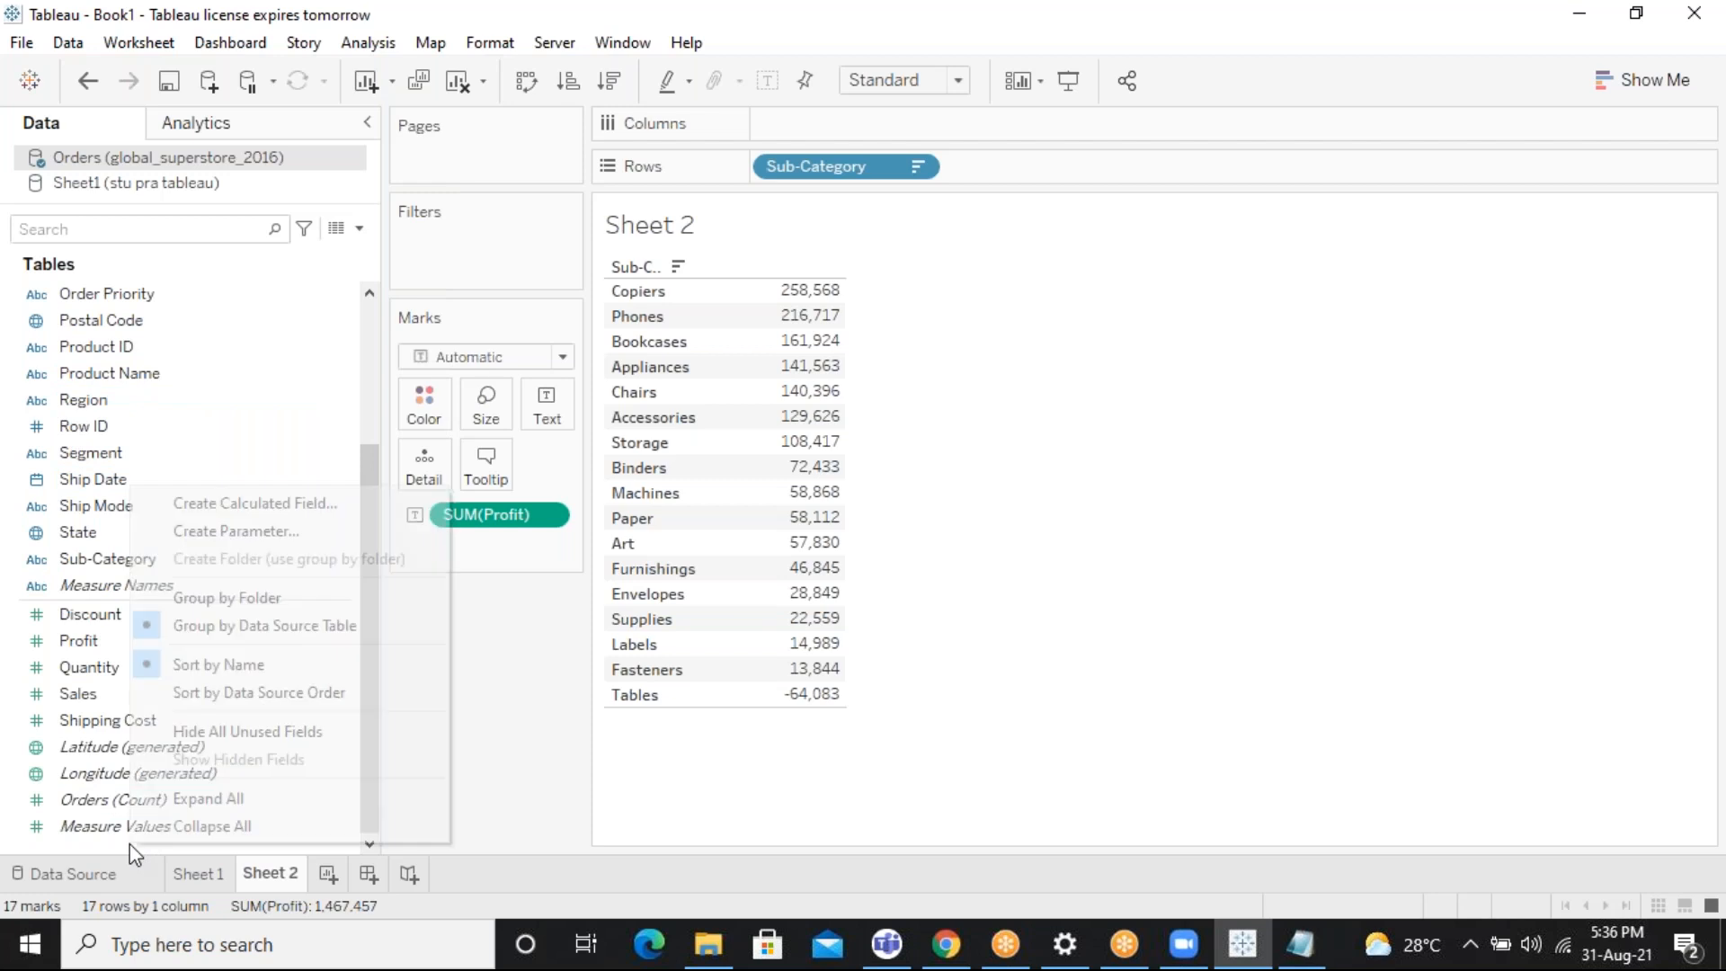
{"action": "left_click", "coordinate": [390, 501]}
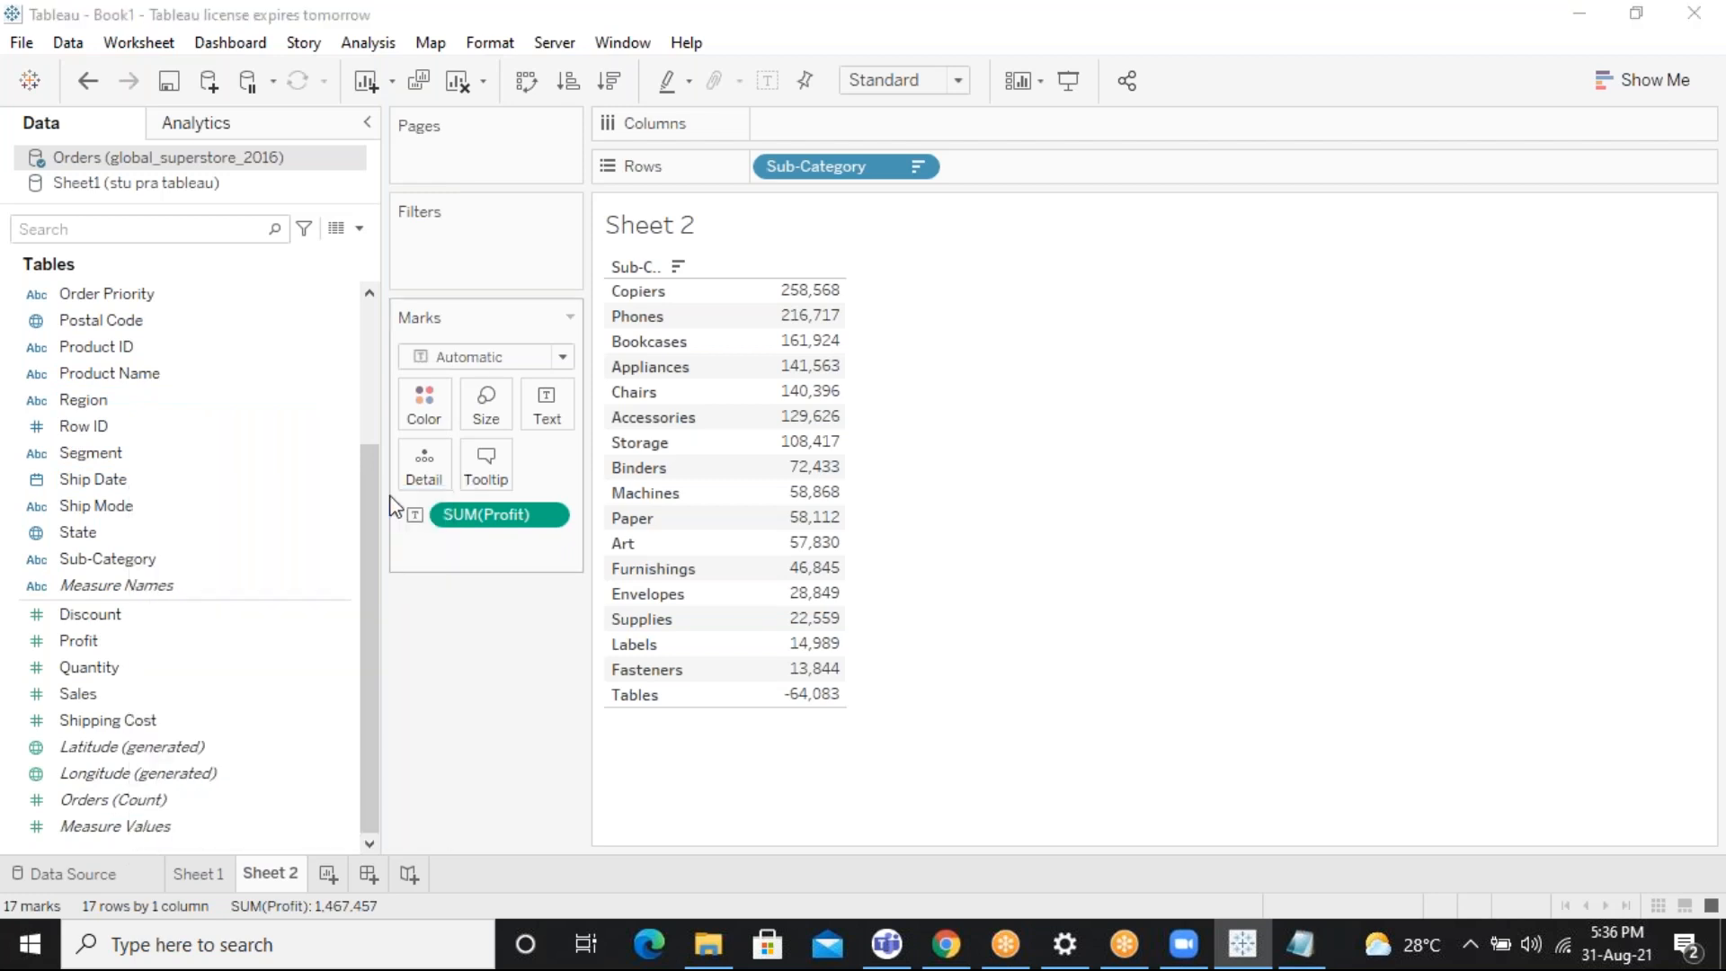
{"action": "type", "text": "Report1"}
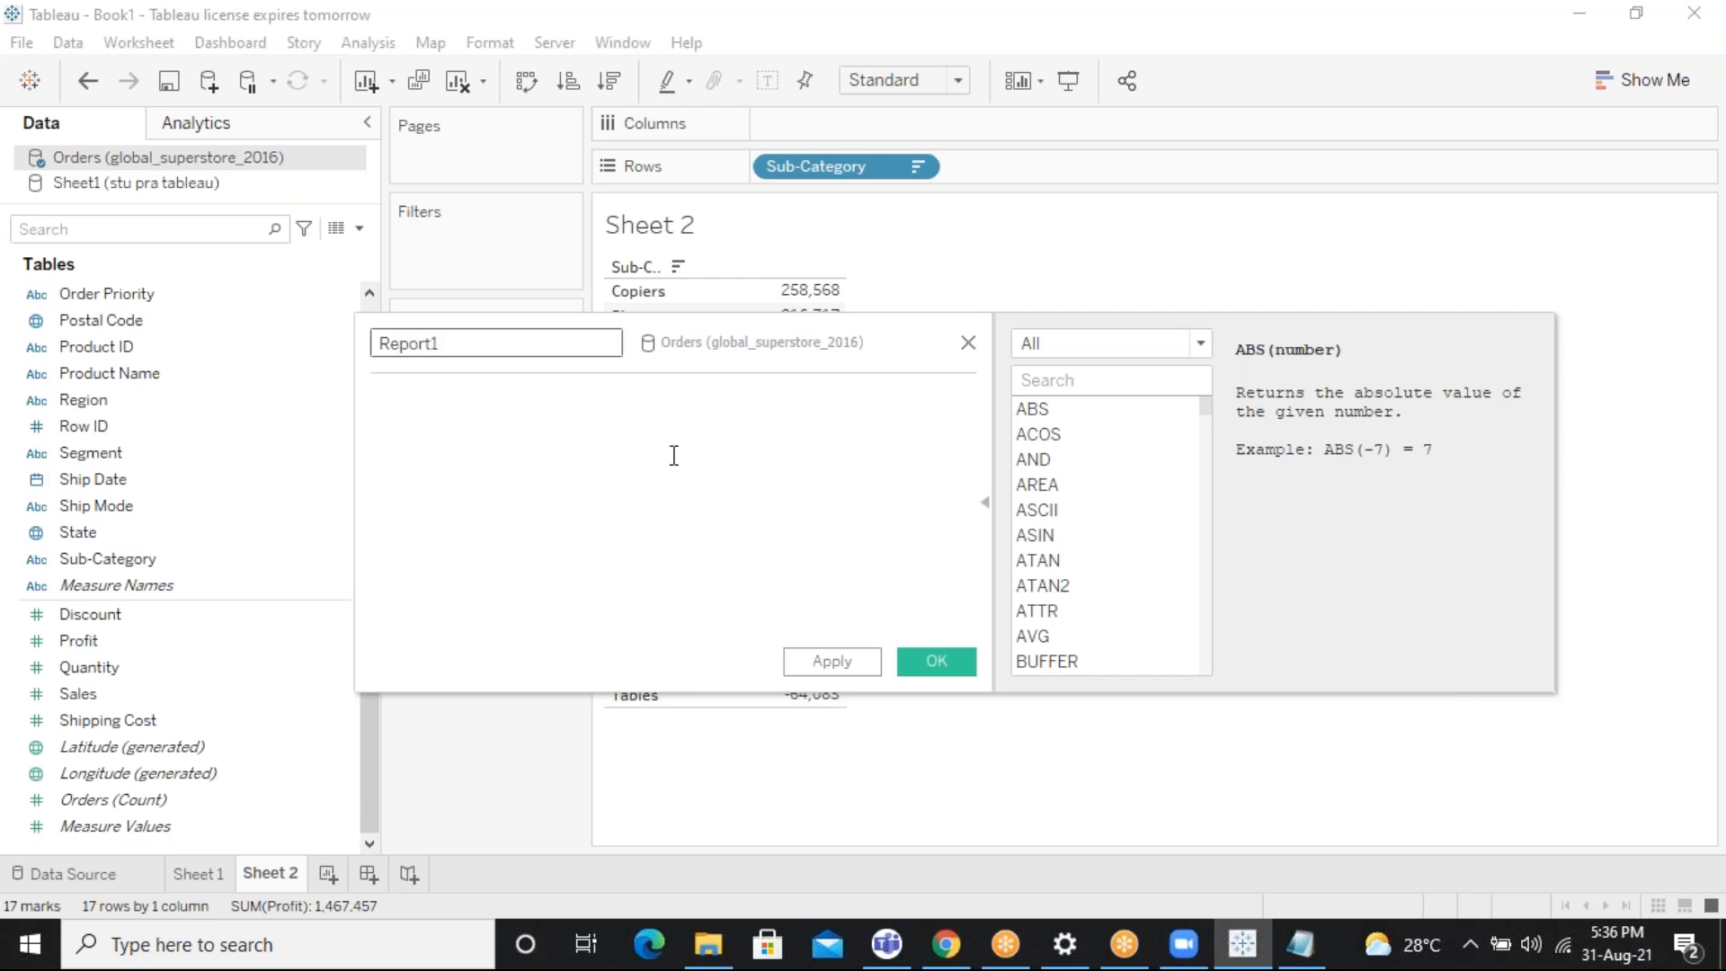
{"action": "left_click", "coordinate": [615, 429]}
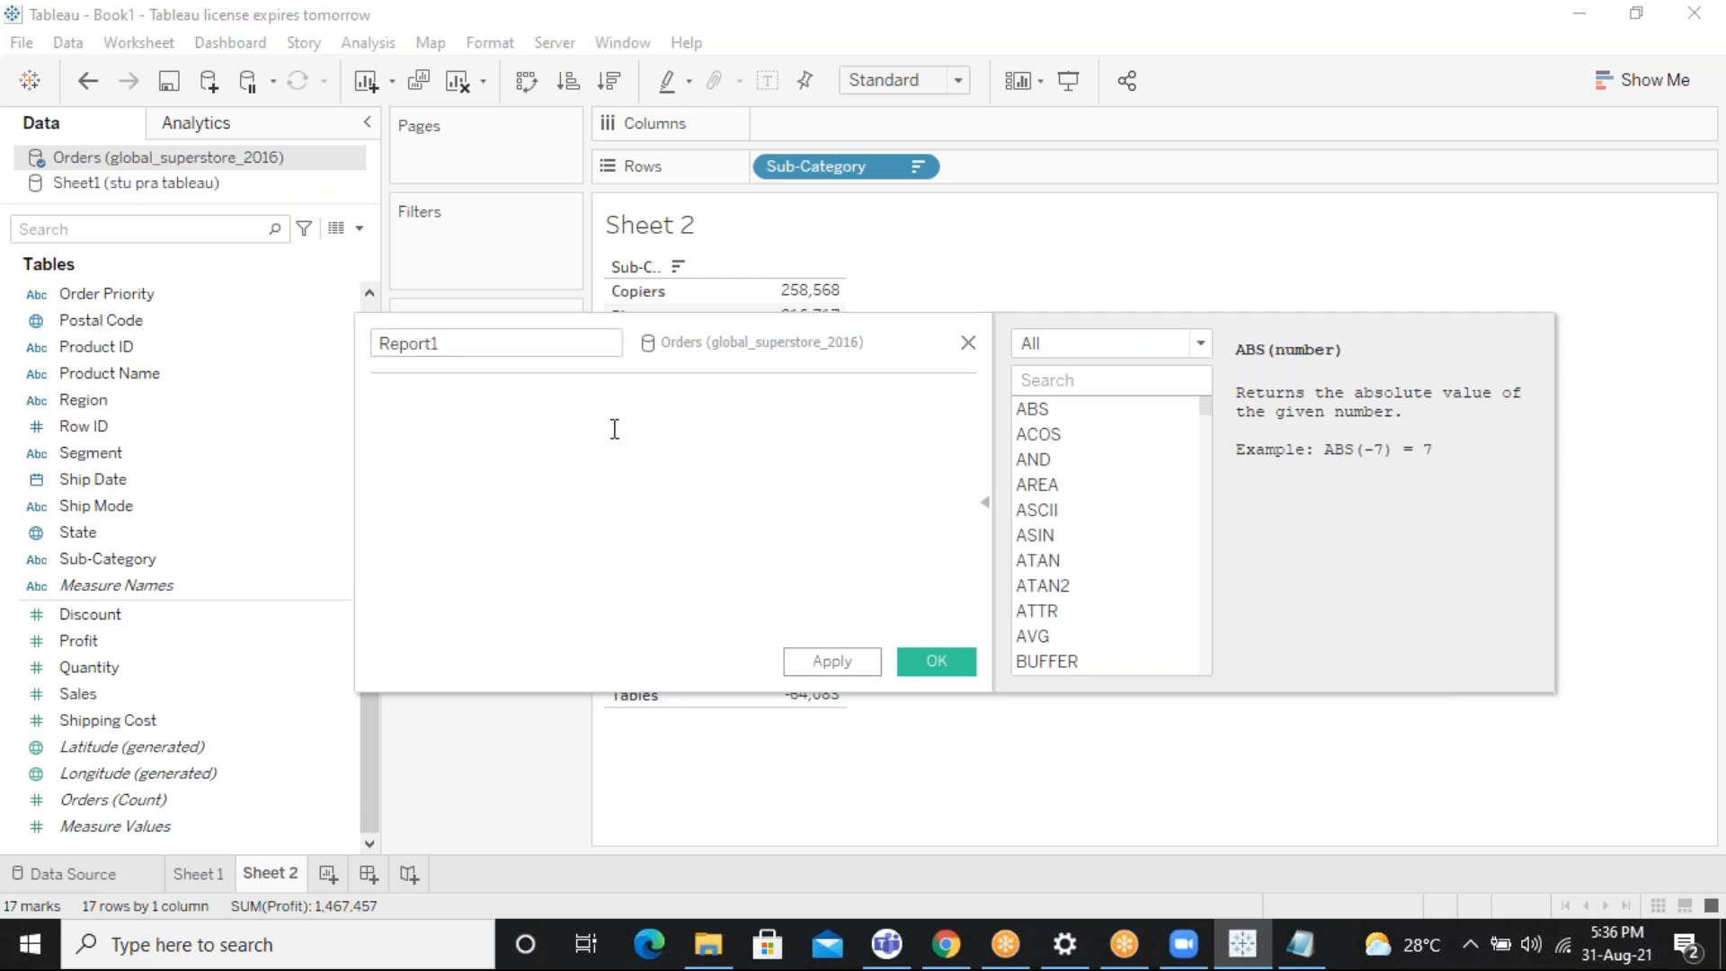
Begin the Report1 formula with IF SUM([Profit]), using the suggested function and field names
{"action": "type", "text": "if"}
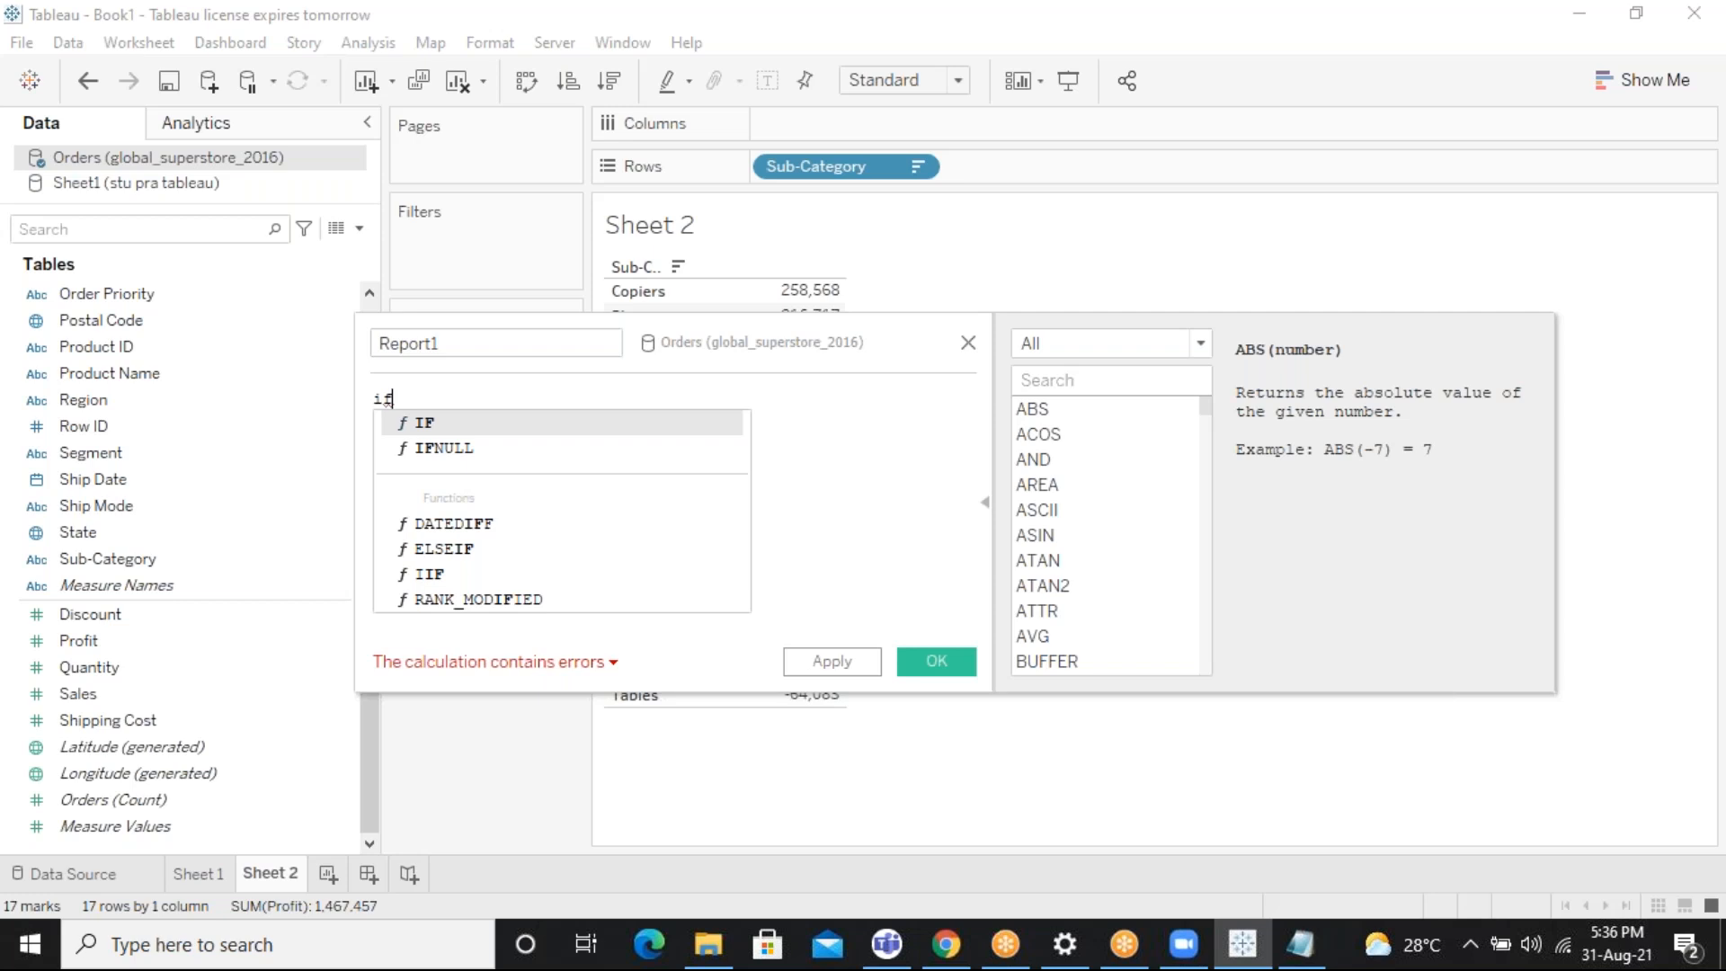
{"action": "key", "text": "Return"}
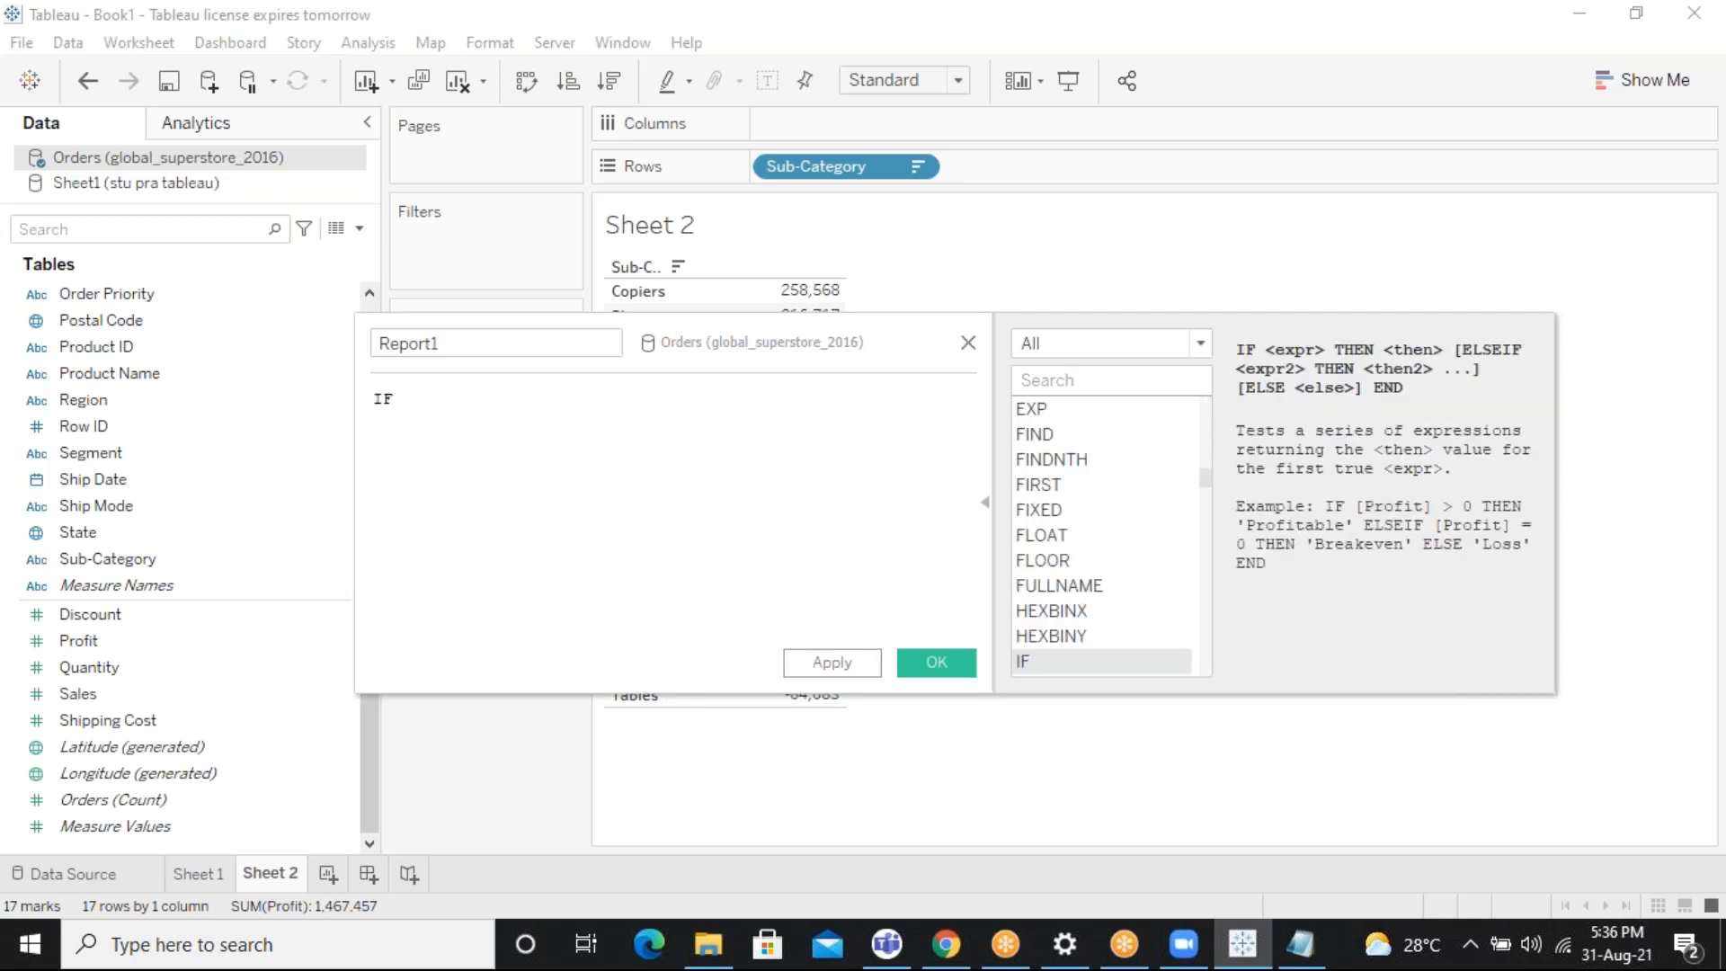
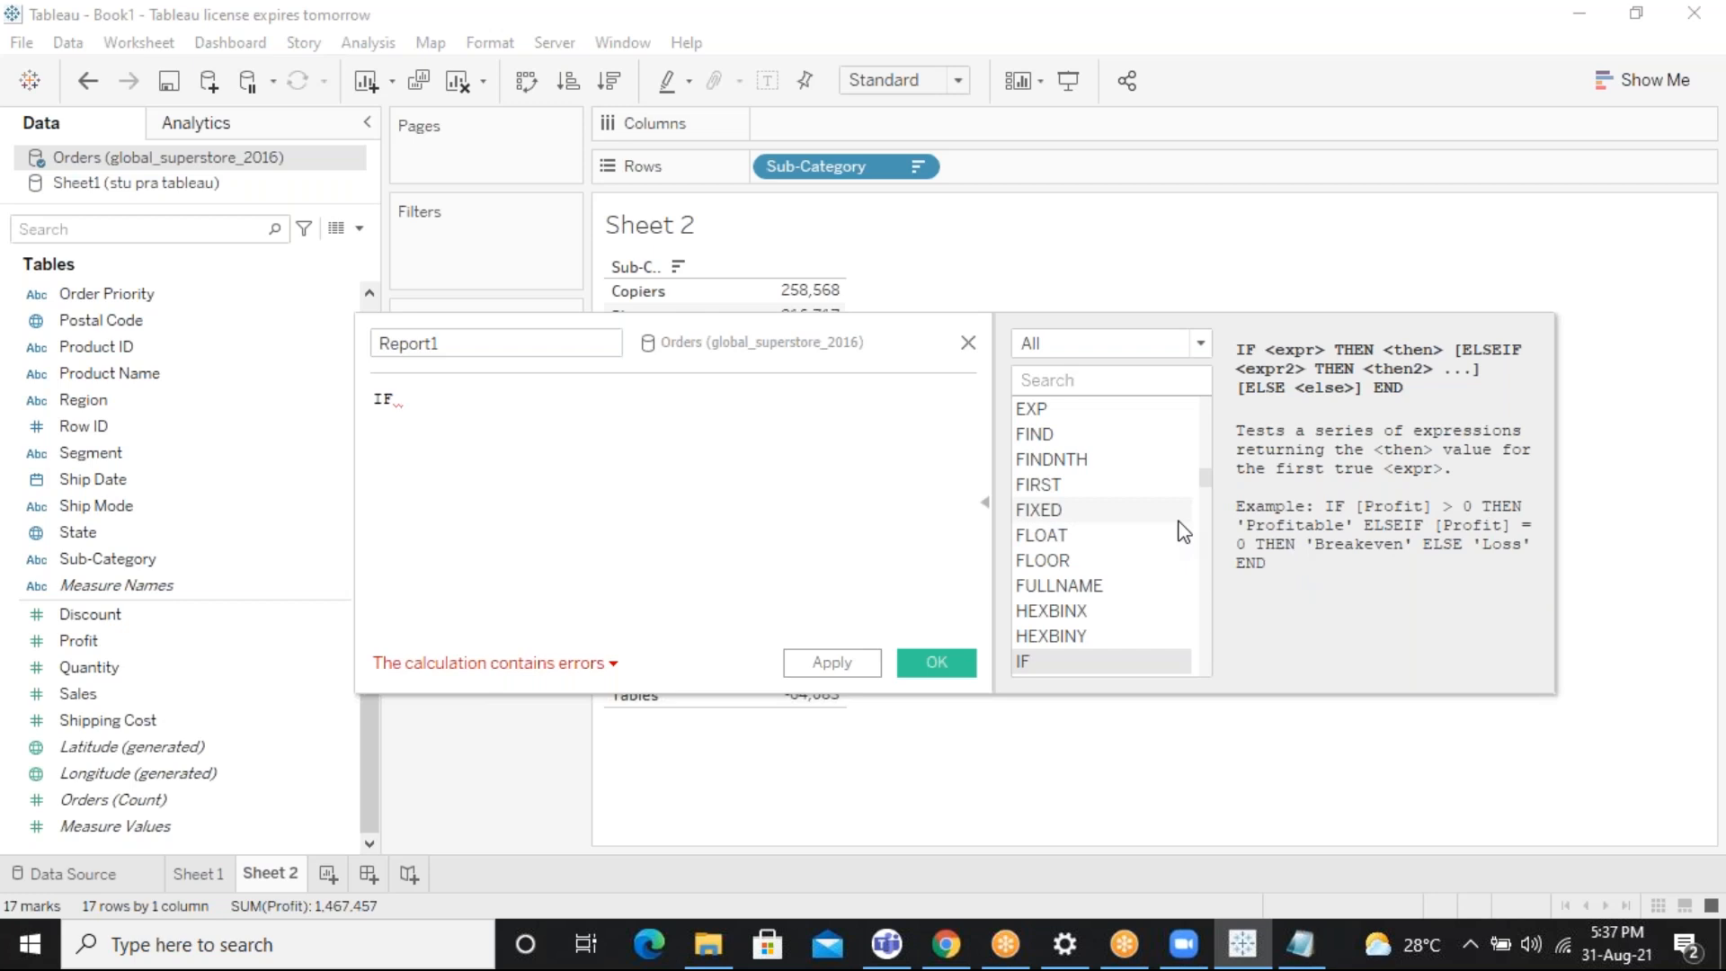
{"action": "type", "text": "su"}
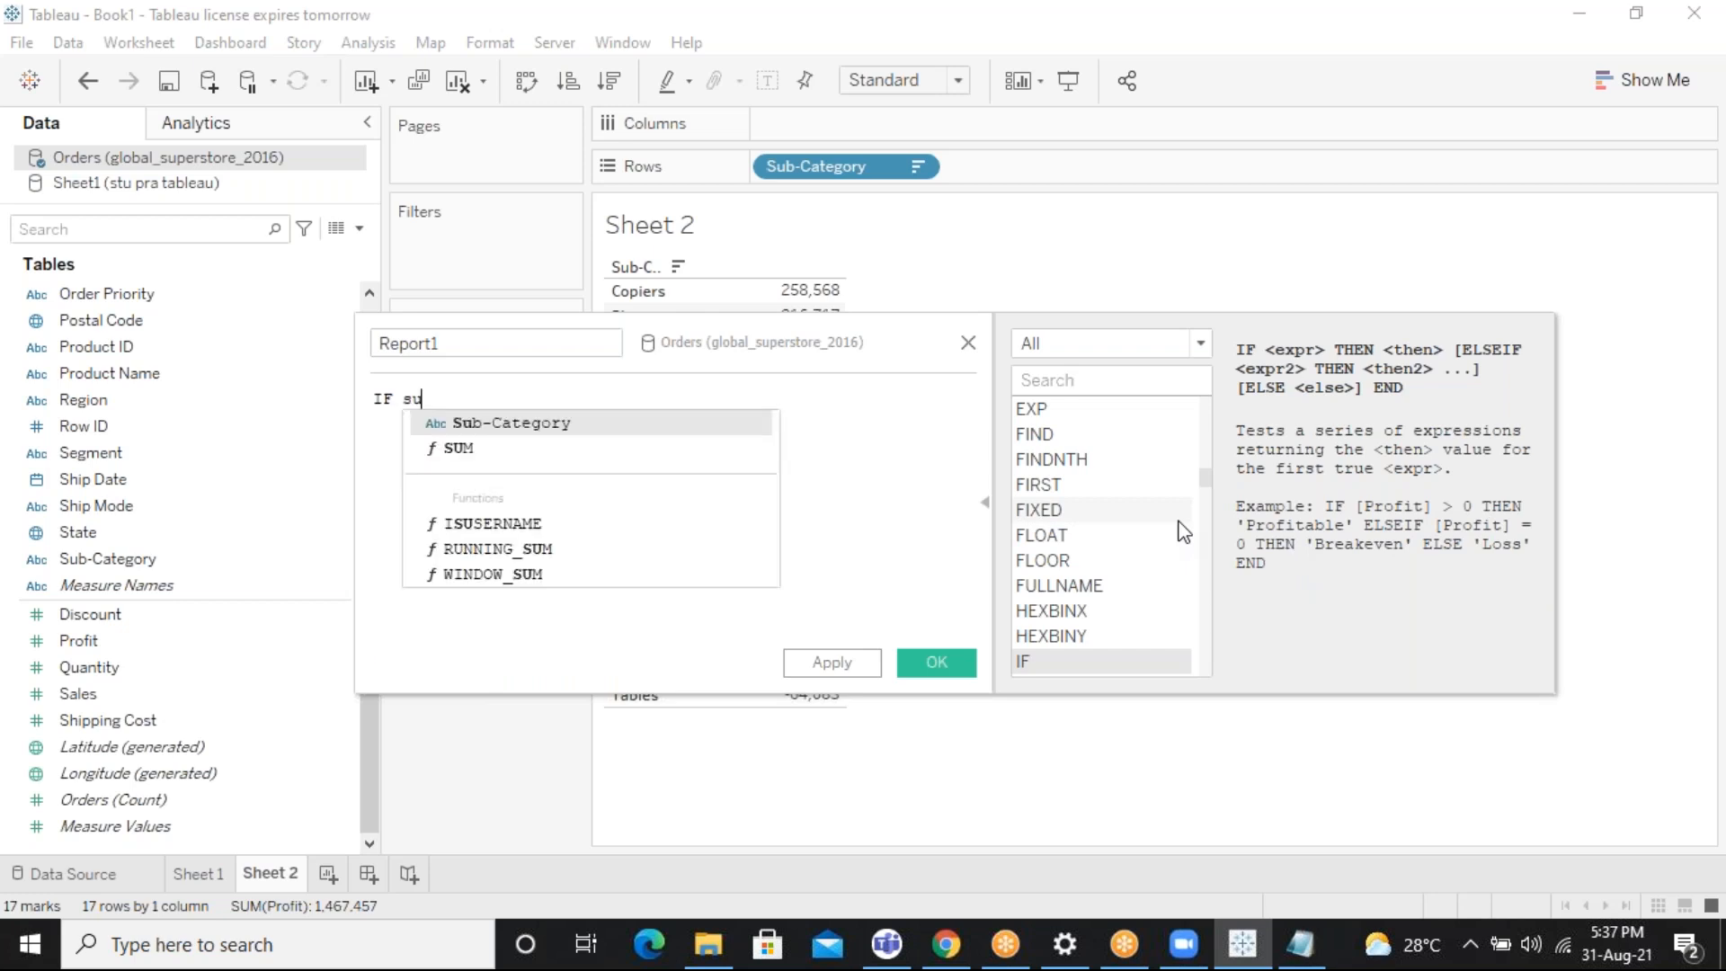
{"action": "key", "text": "Down"}
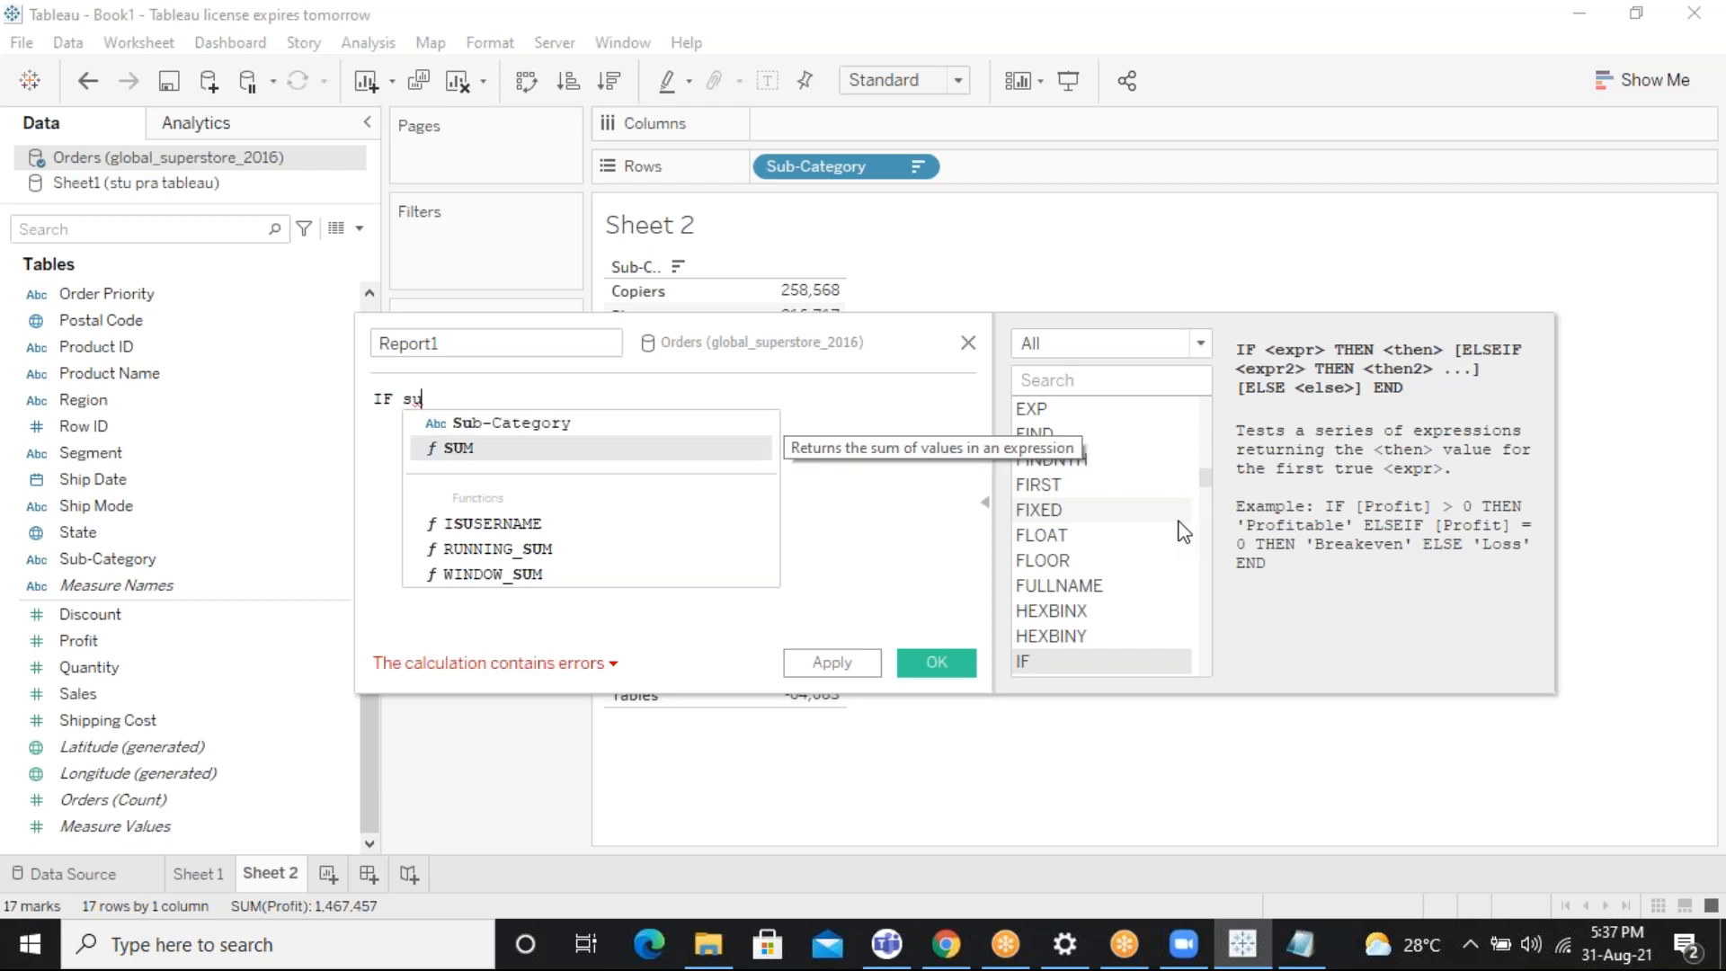
{"action": "key", "text": "Return"}
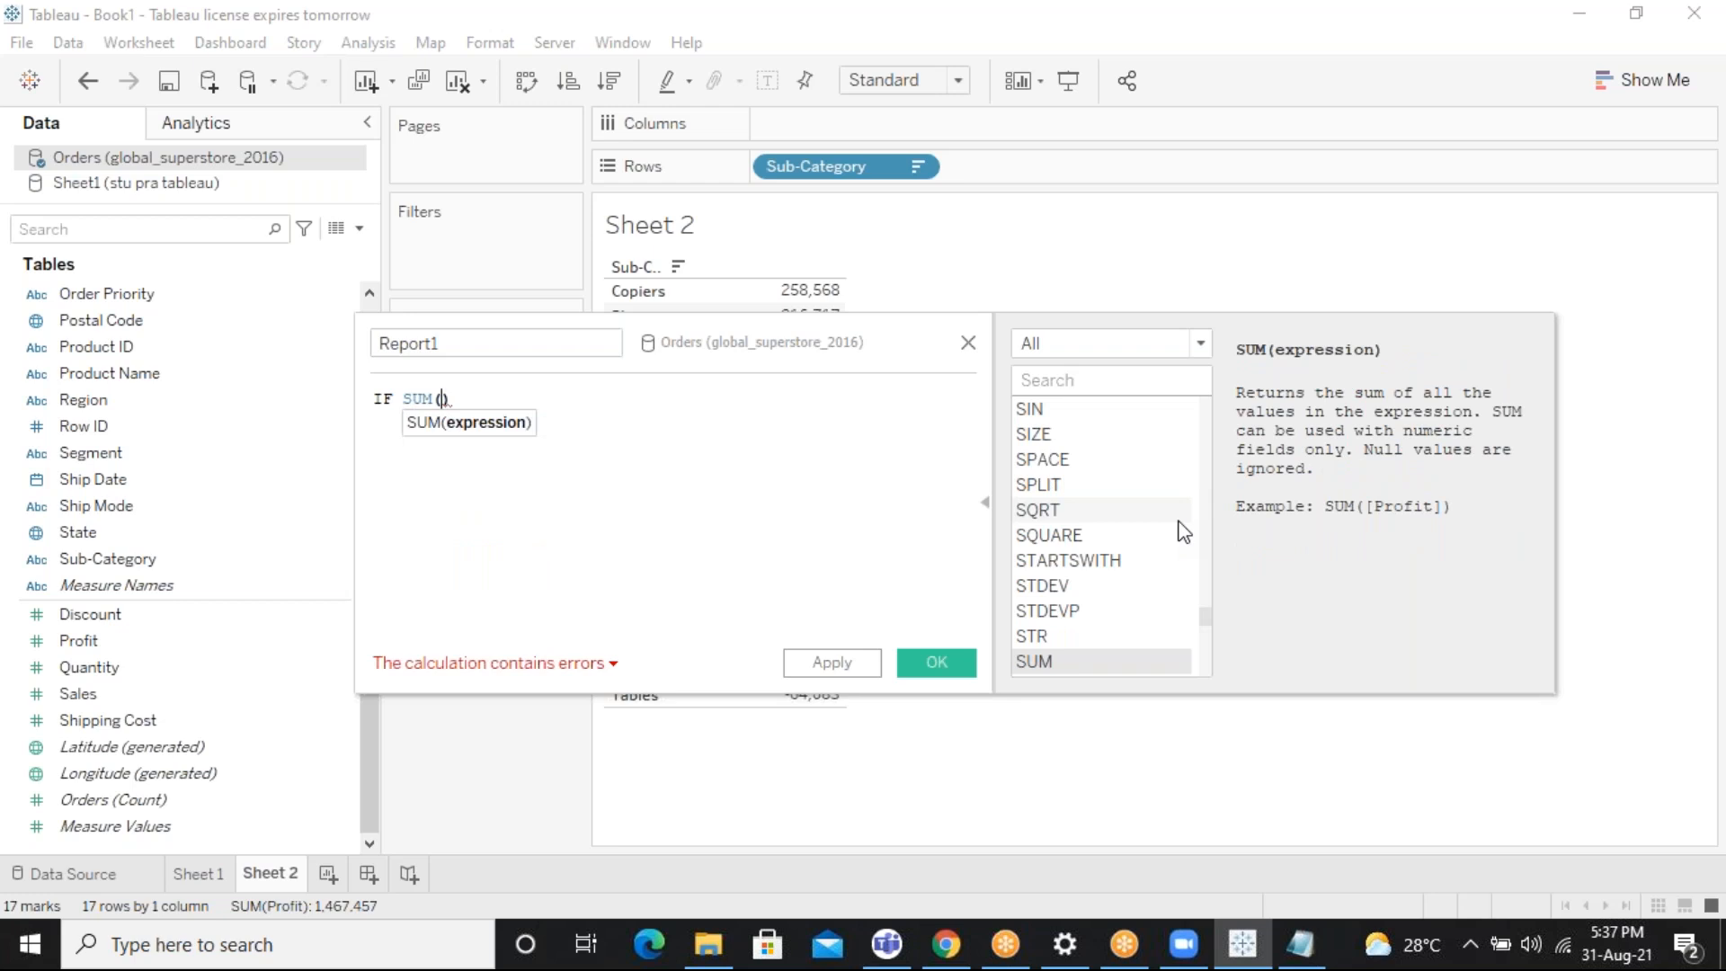
{"action": "type", "text": "pro"}
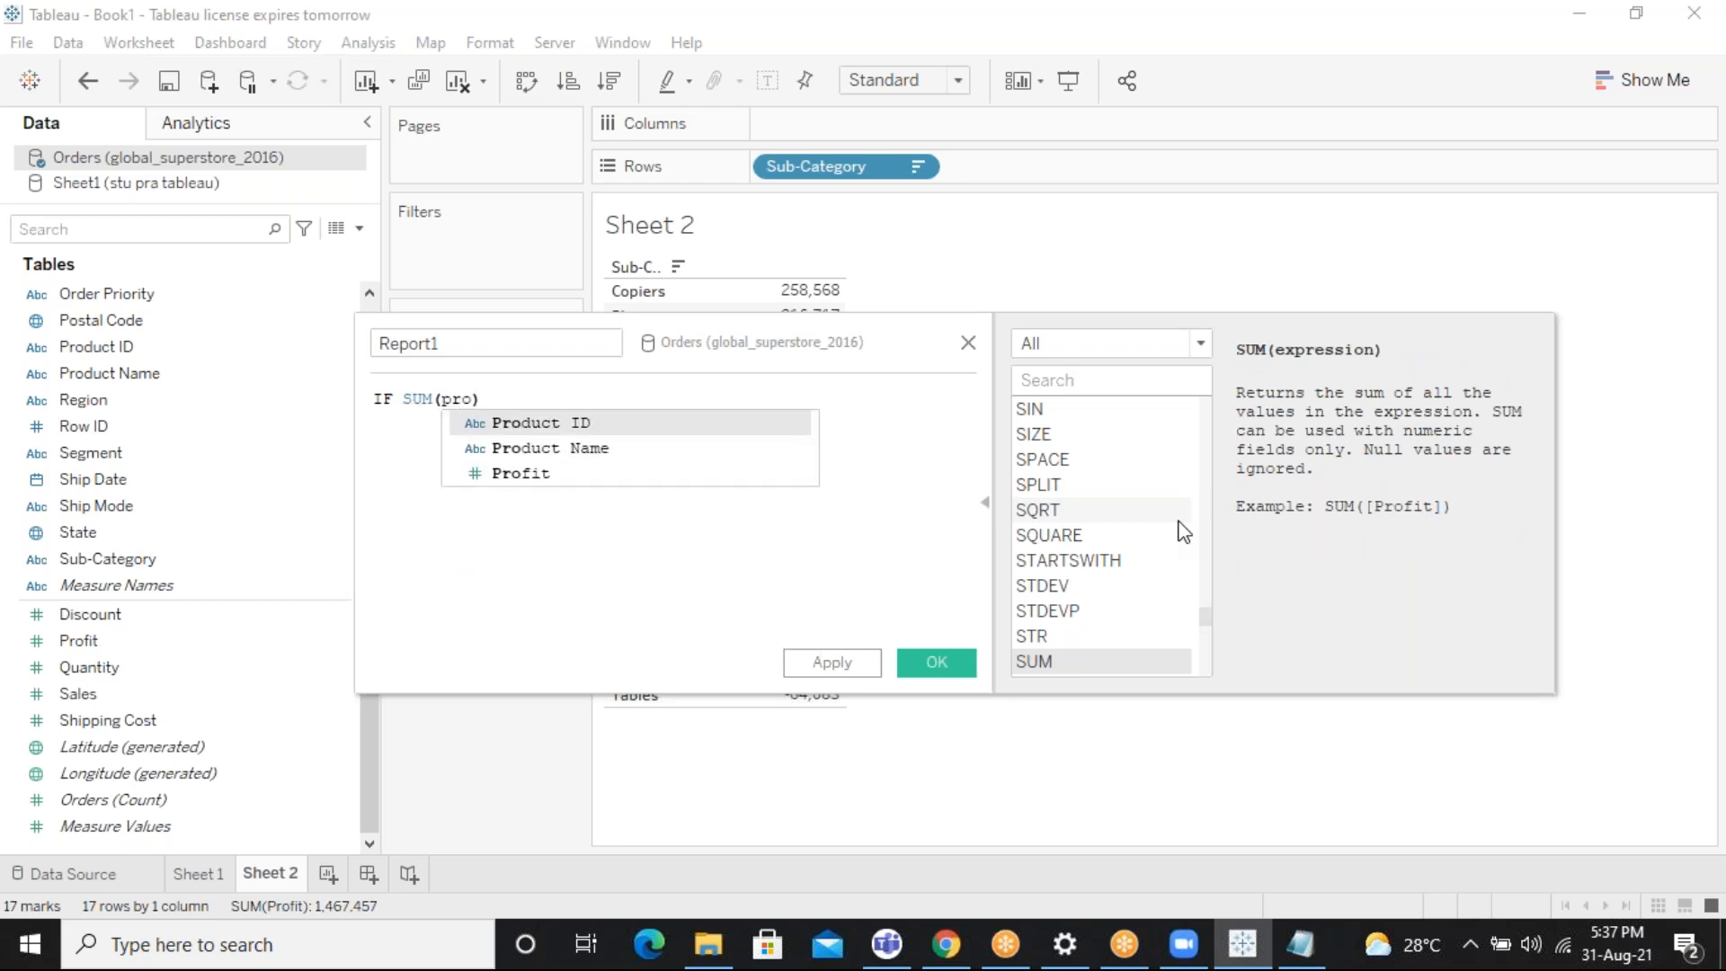
{"action": "key", "text": "Down"}
{"action": "key", "text": "Down"}
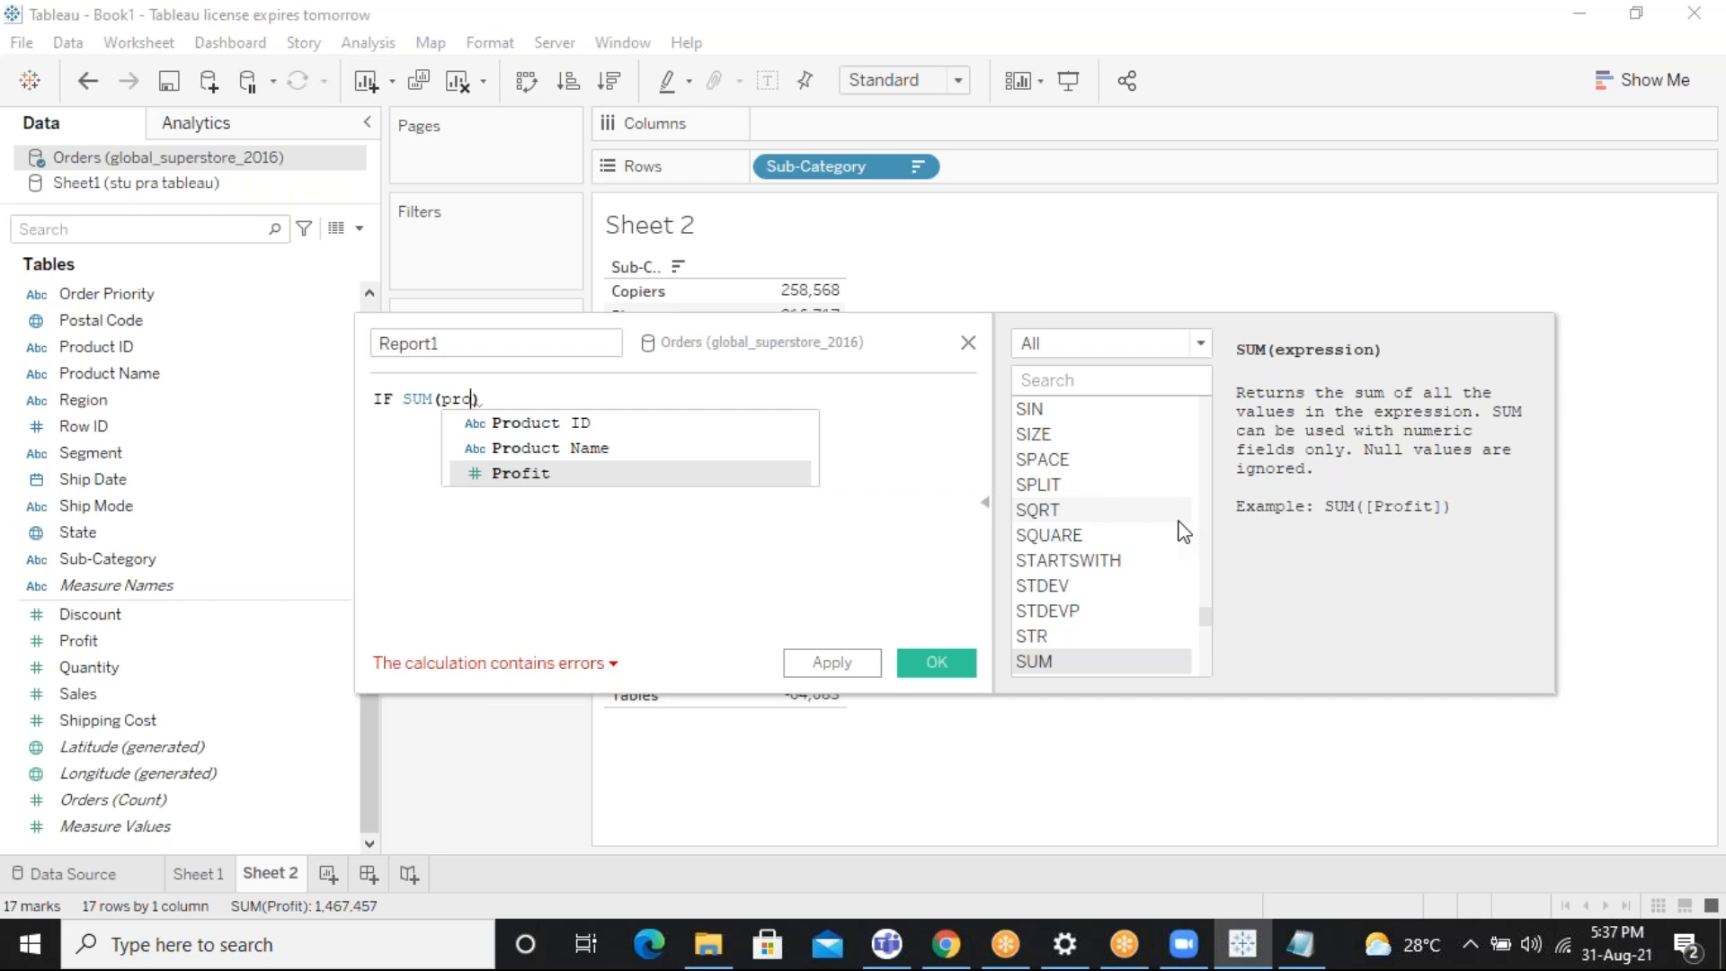
{"action": "key", "text": "Return"}
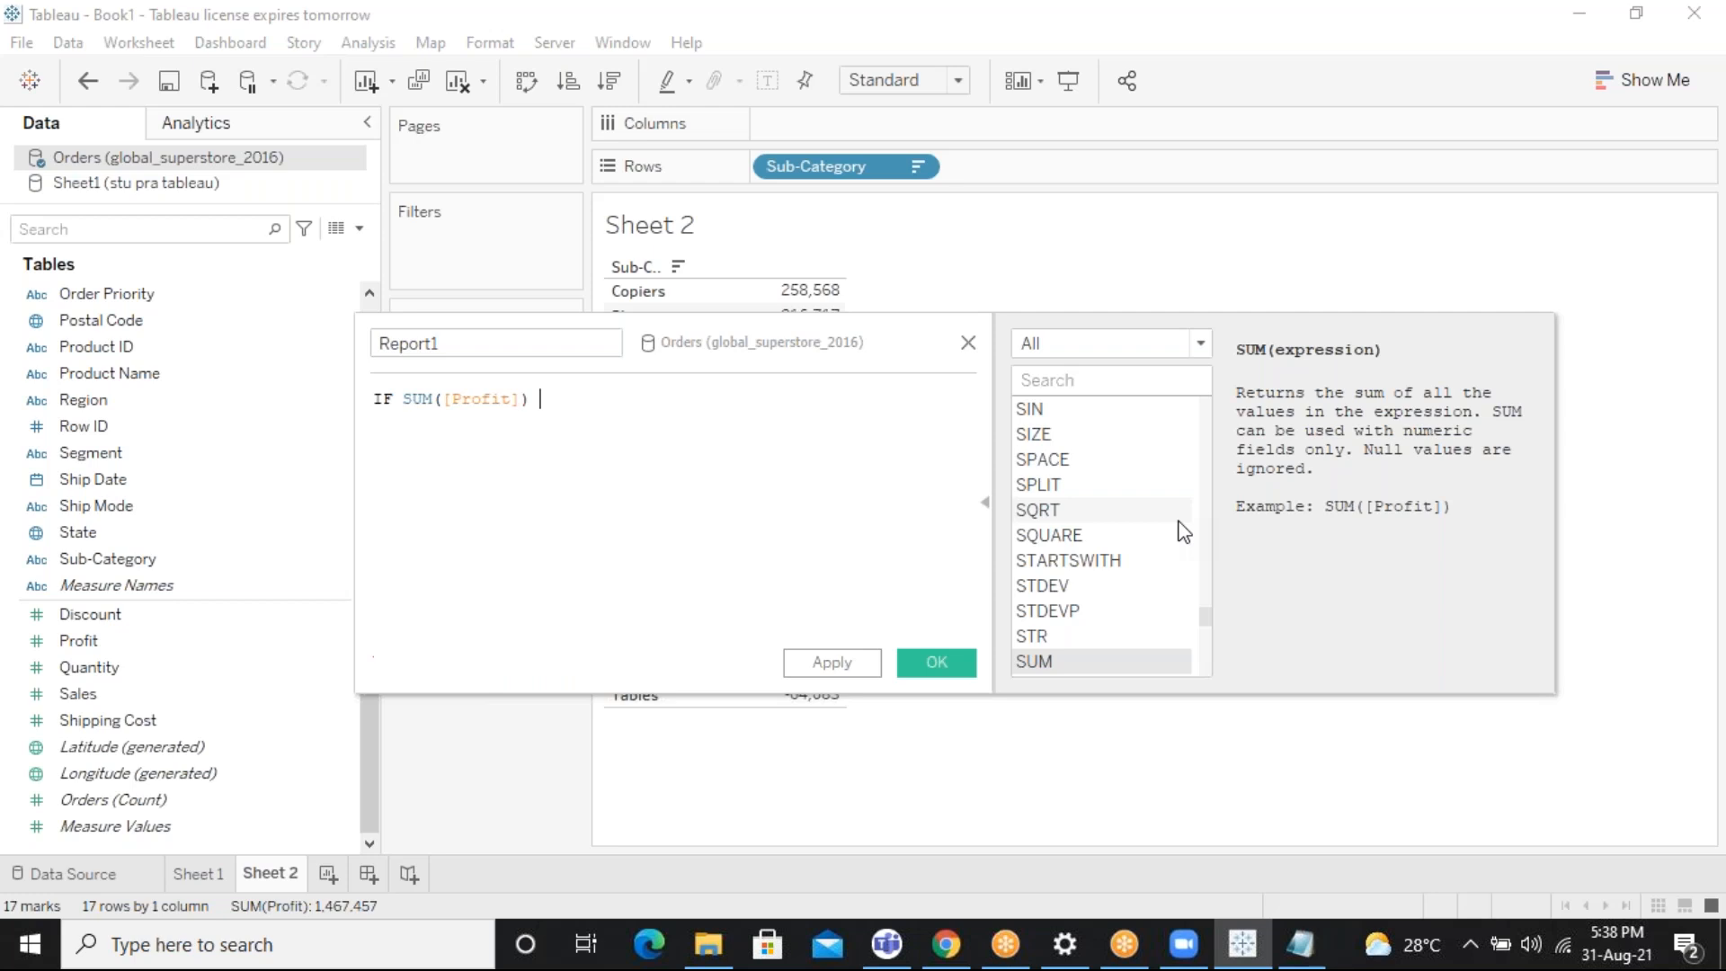
Extend the Report1 condition with > 50000 followed by a closing parenthesis
{"action": "type", "text": "> 0"}
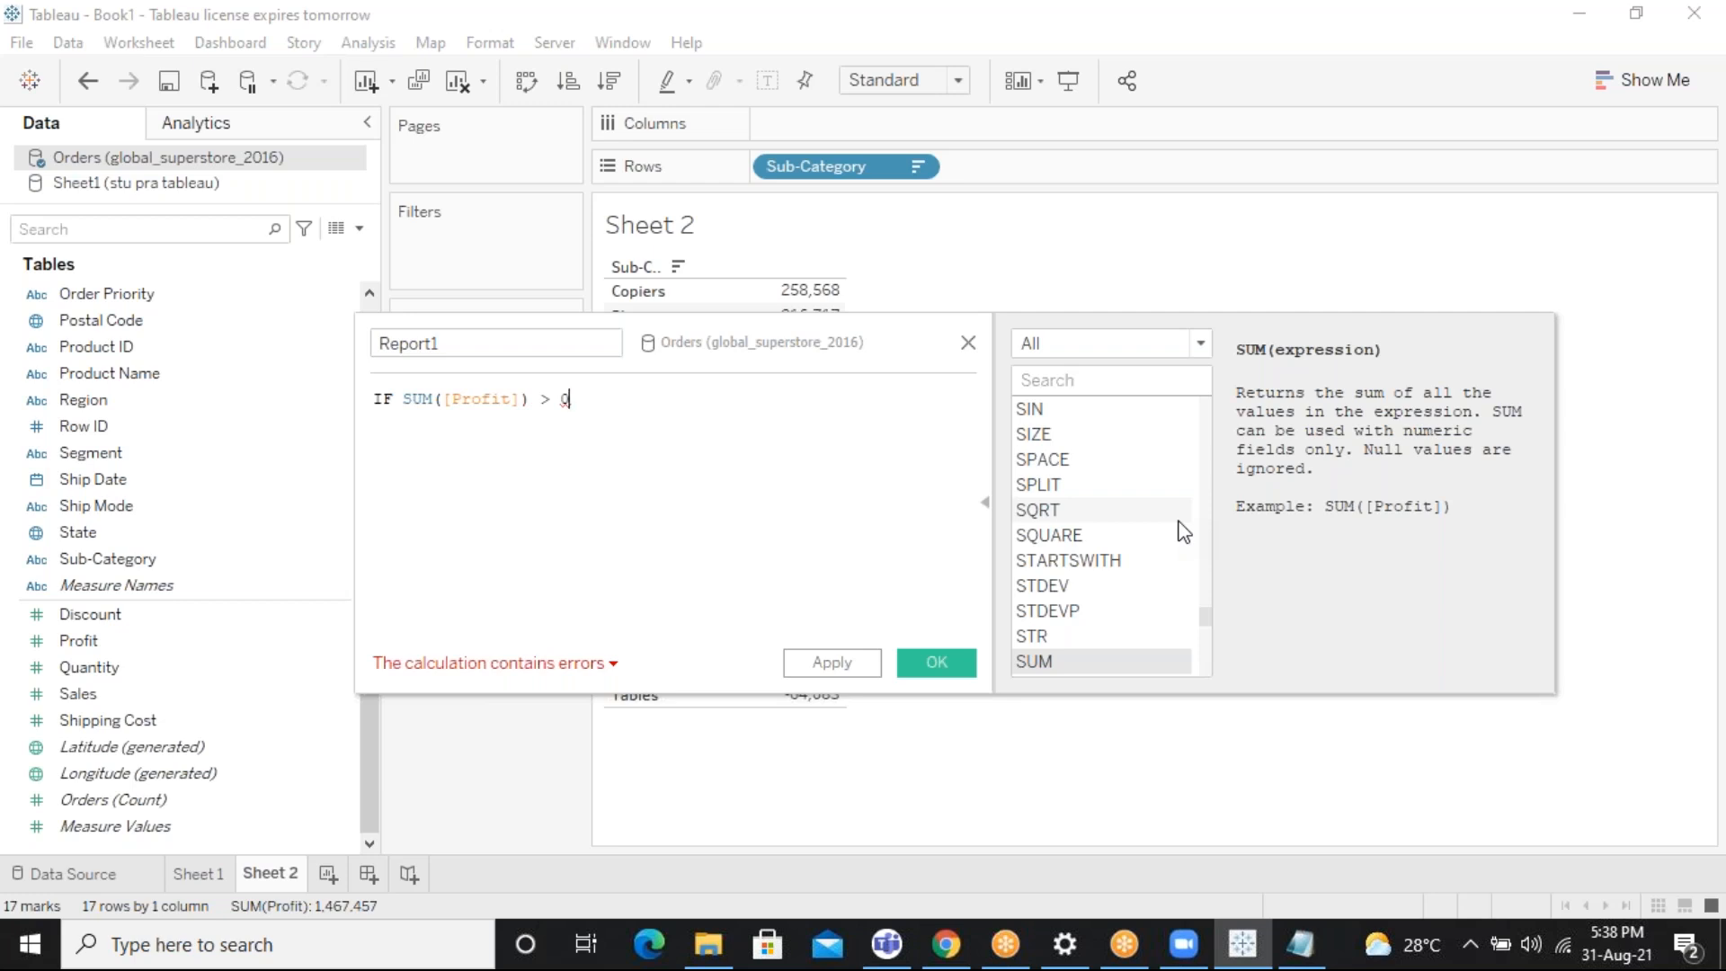
{"action": "left_click", "coordinate": [449, 401]}
{"action": "left_click", "coordinate": [578, 401]}
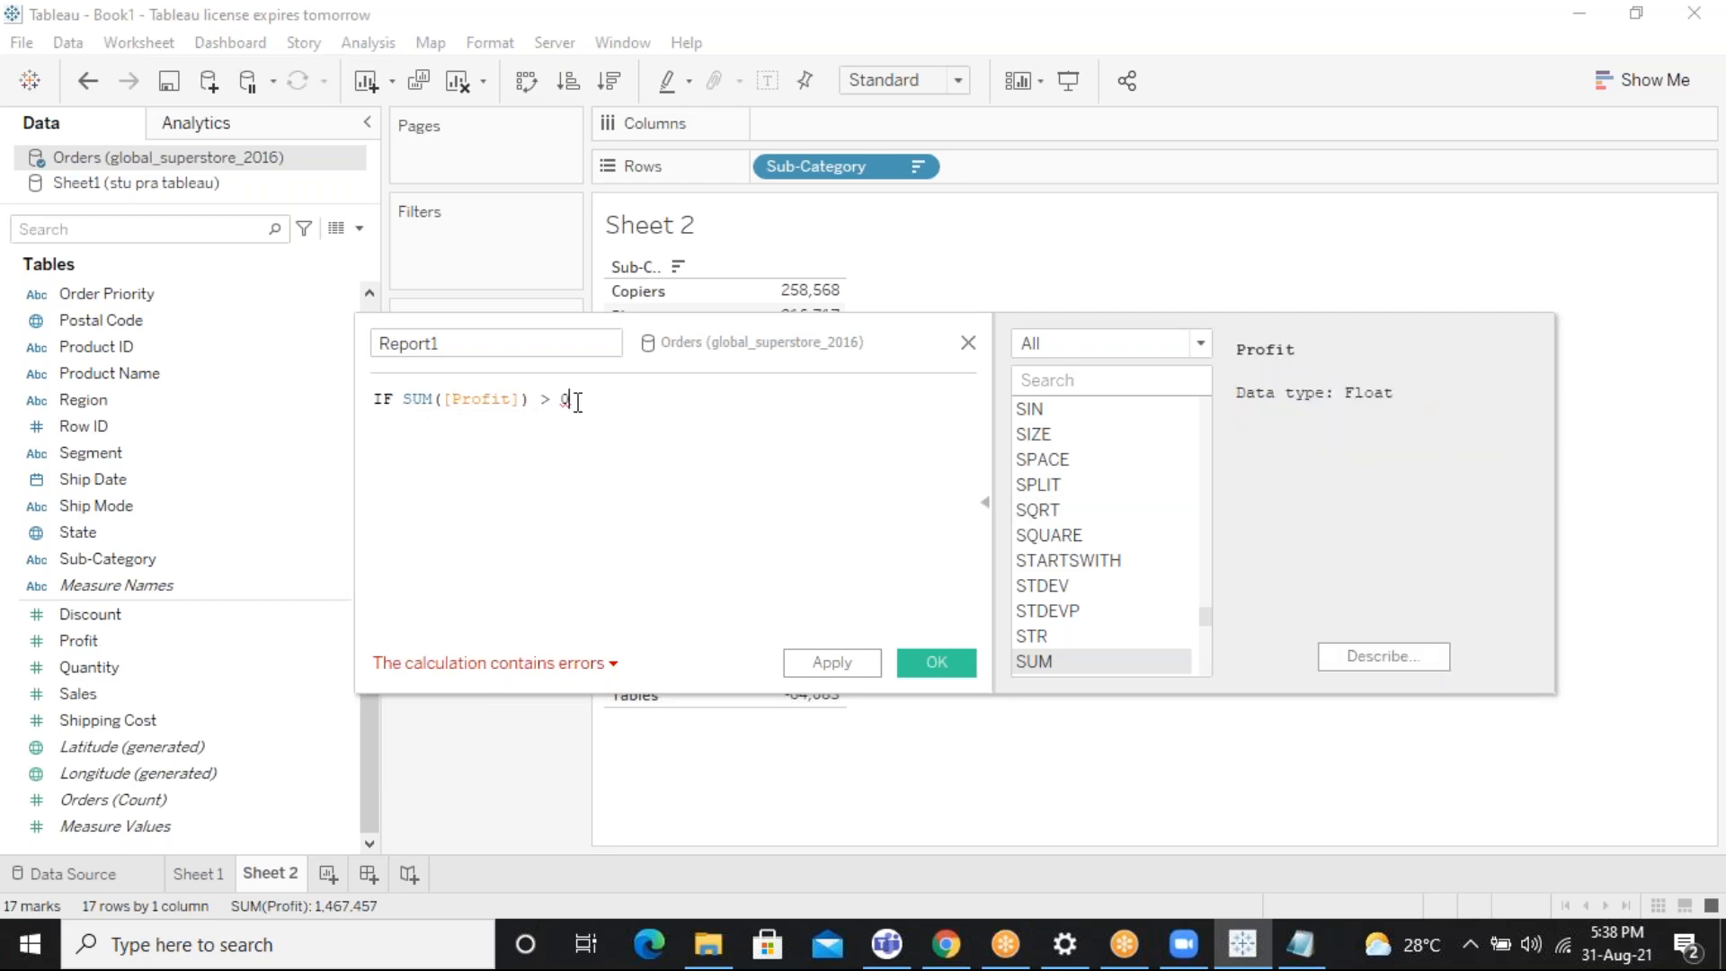
{"action": "type", "text": "T"}
{"action": "key", "text": "BackSpace"}
{"action": "key", "text": "BackSpace"}
{"action": "key", "text": "BackSpace"}
{"action": "key", "text": "BackSpace"}
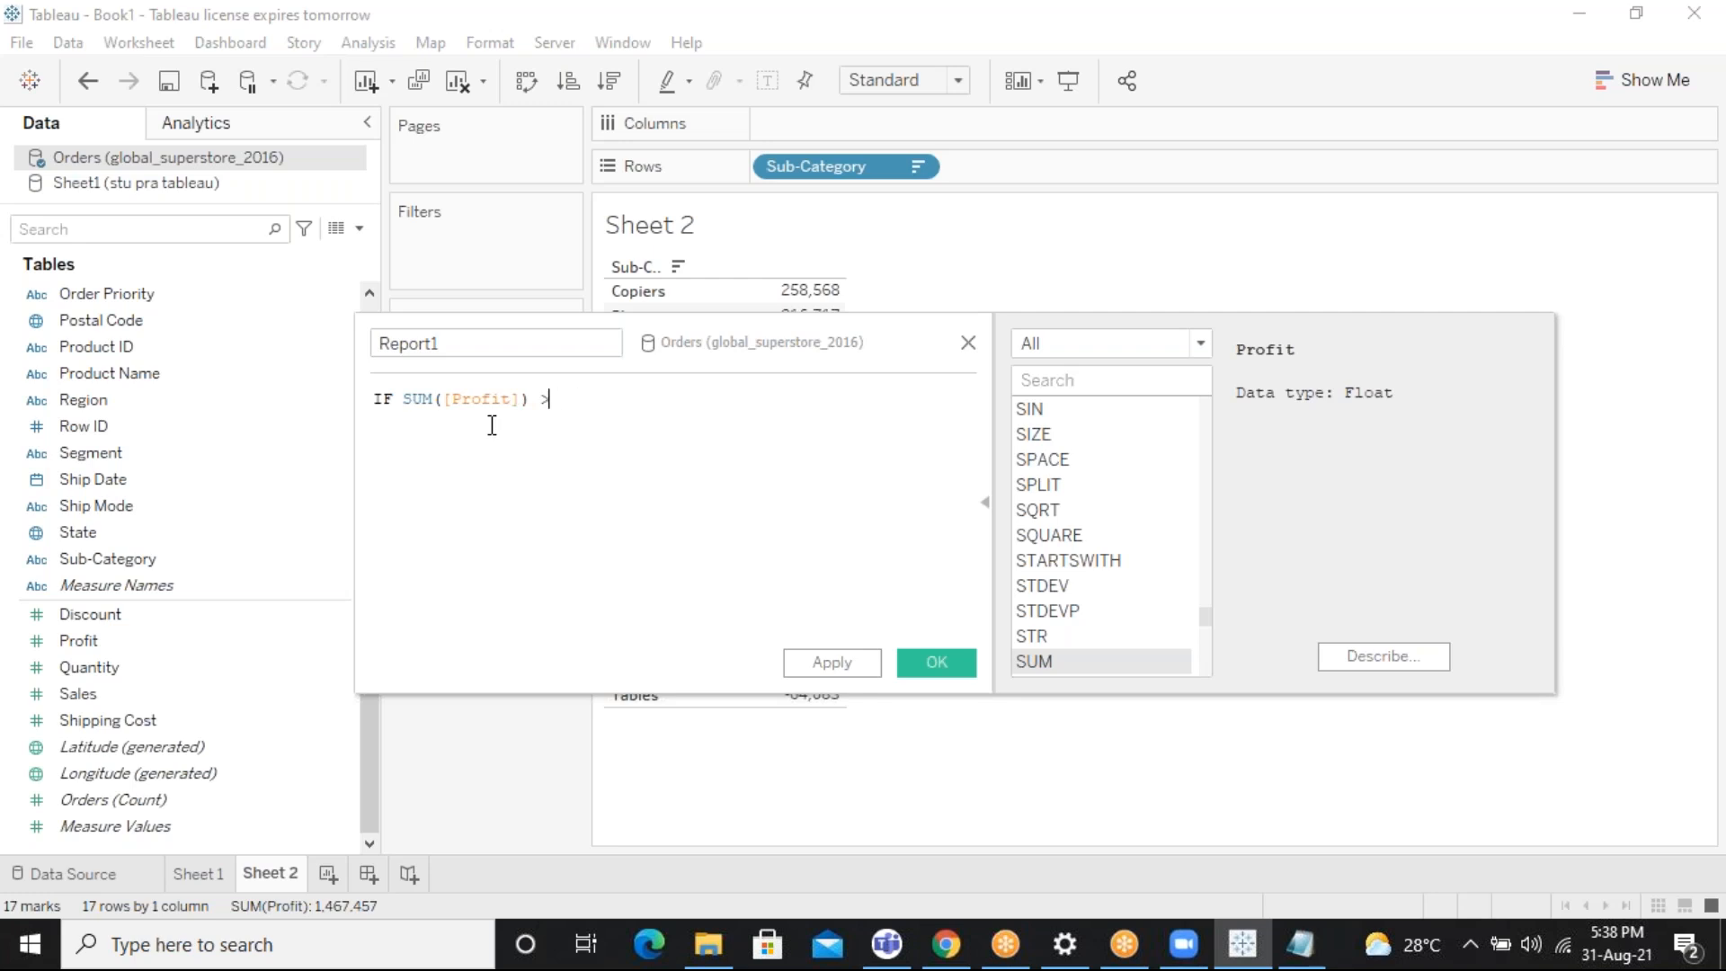
{"action": "type", "text": "500000"}
{"action": "type", "text": ","}
{"action": "key", "text": "BackSpace"}
{"action": "key", "text": "BackSpace"}
{"action": "type", "text": ")"}
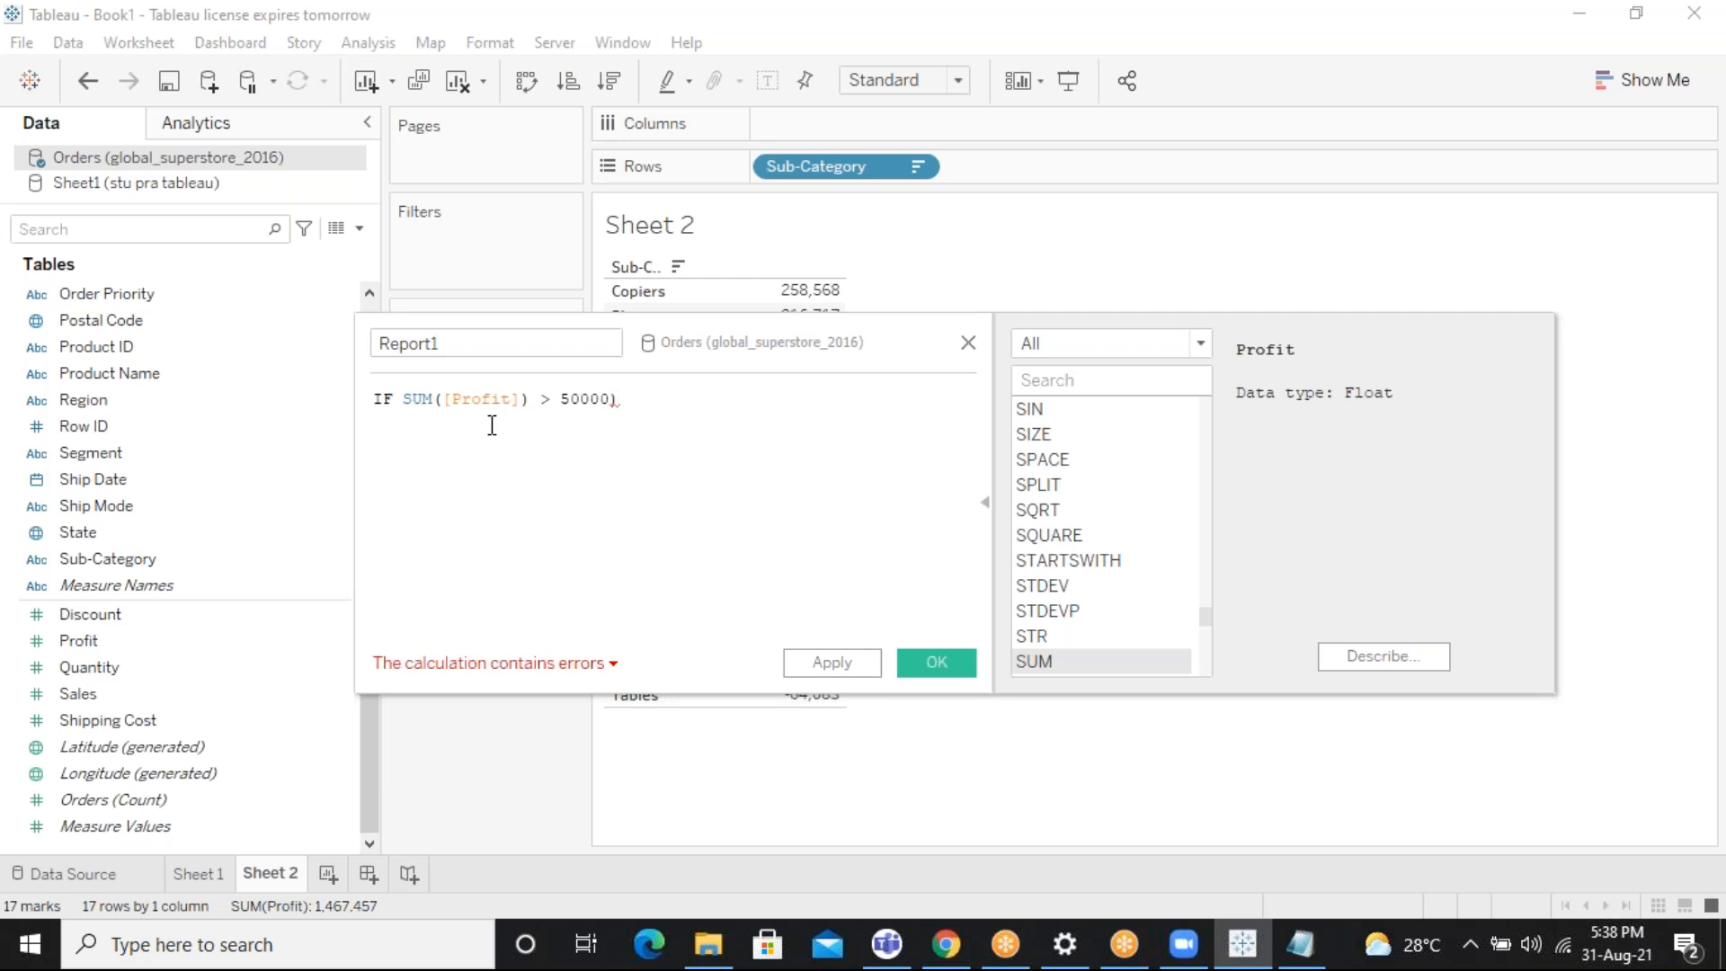
{"action": "key", "text": "BackSpace"}
{"action": "type", "text": ")"}
Finish the formula with THEN 'Performing Good' END after the profit condition
{"action": "type", "text": "THEN "}
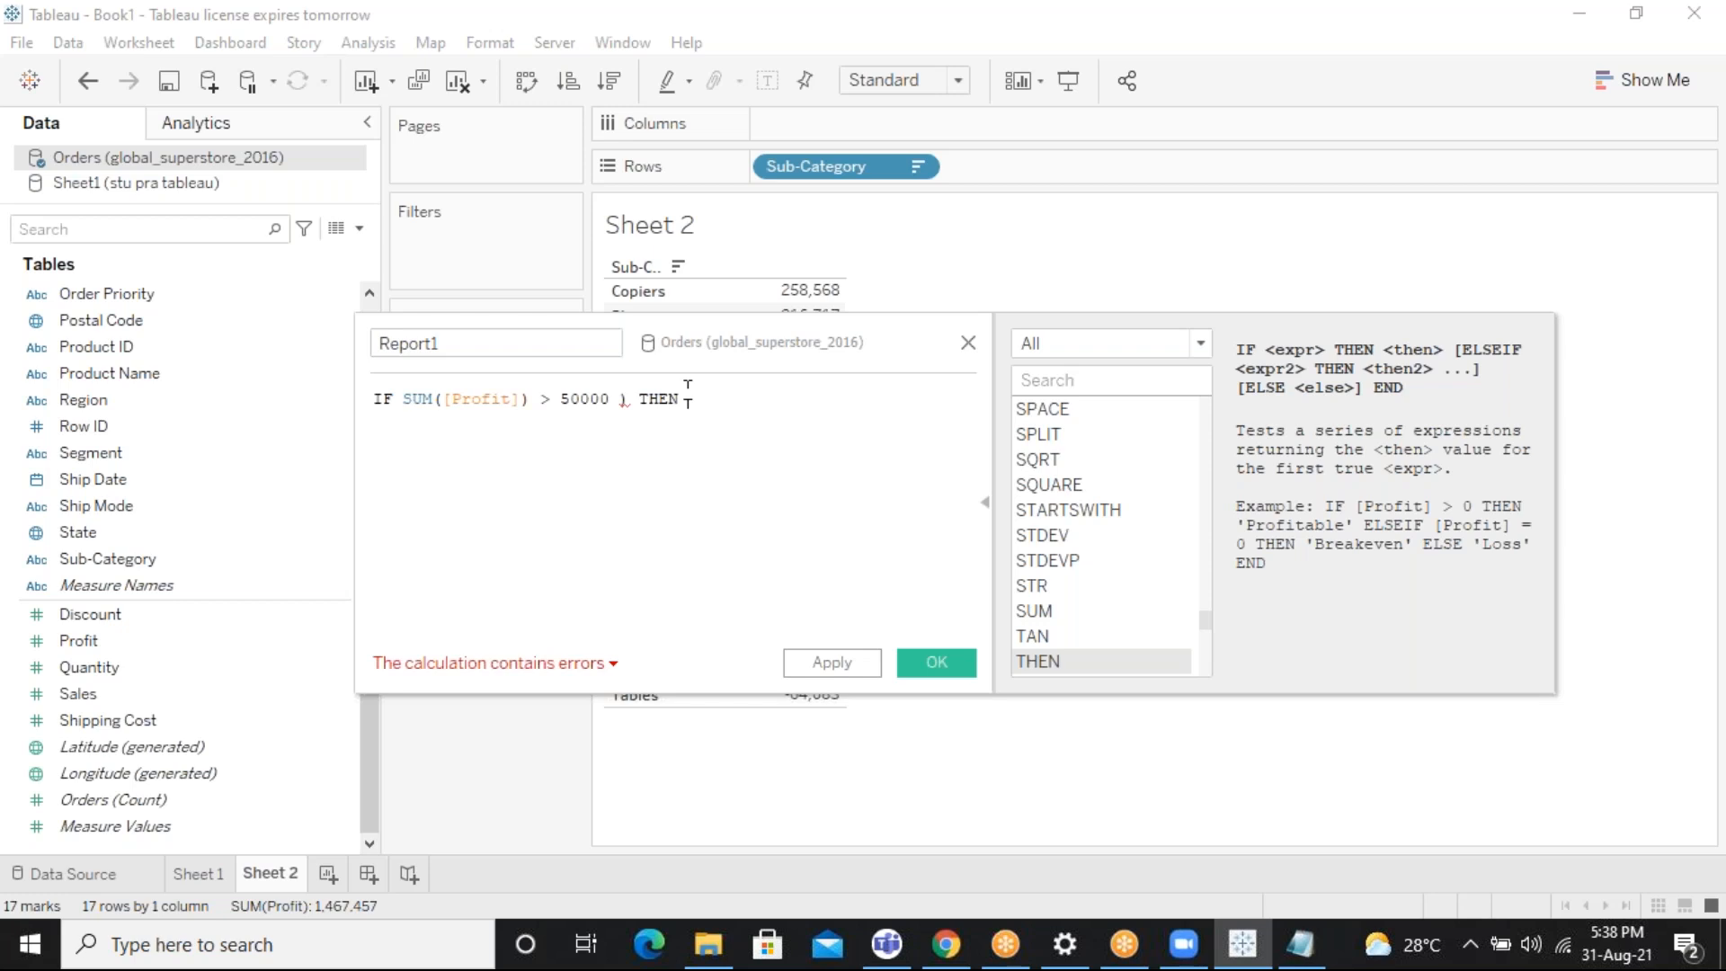
{"action": "type", "text": " '"}
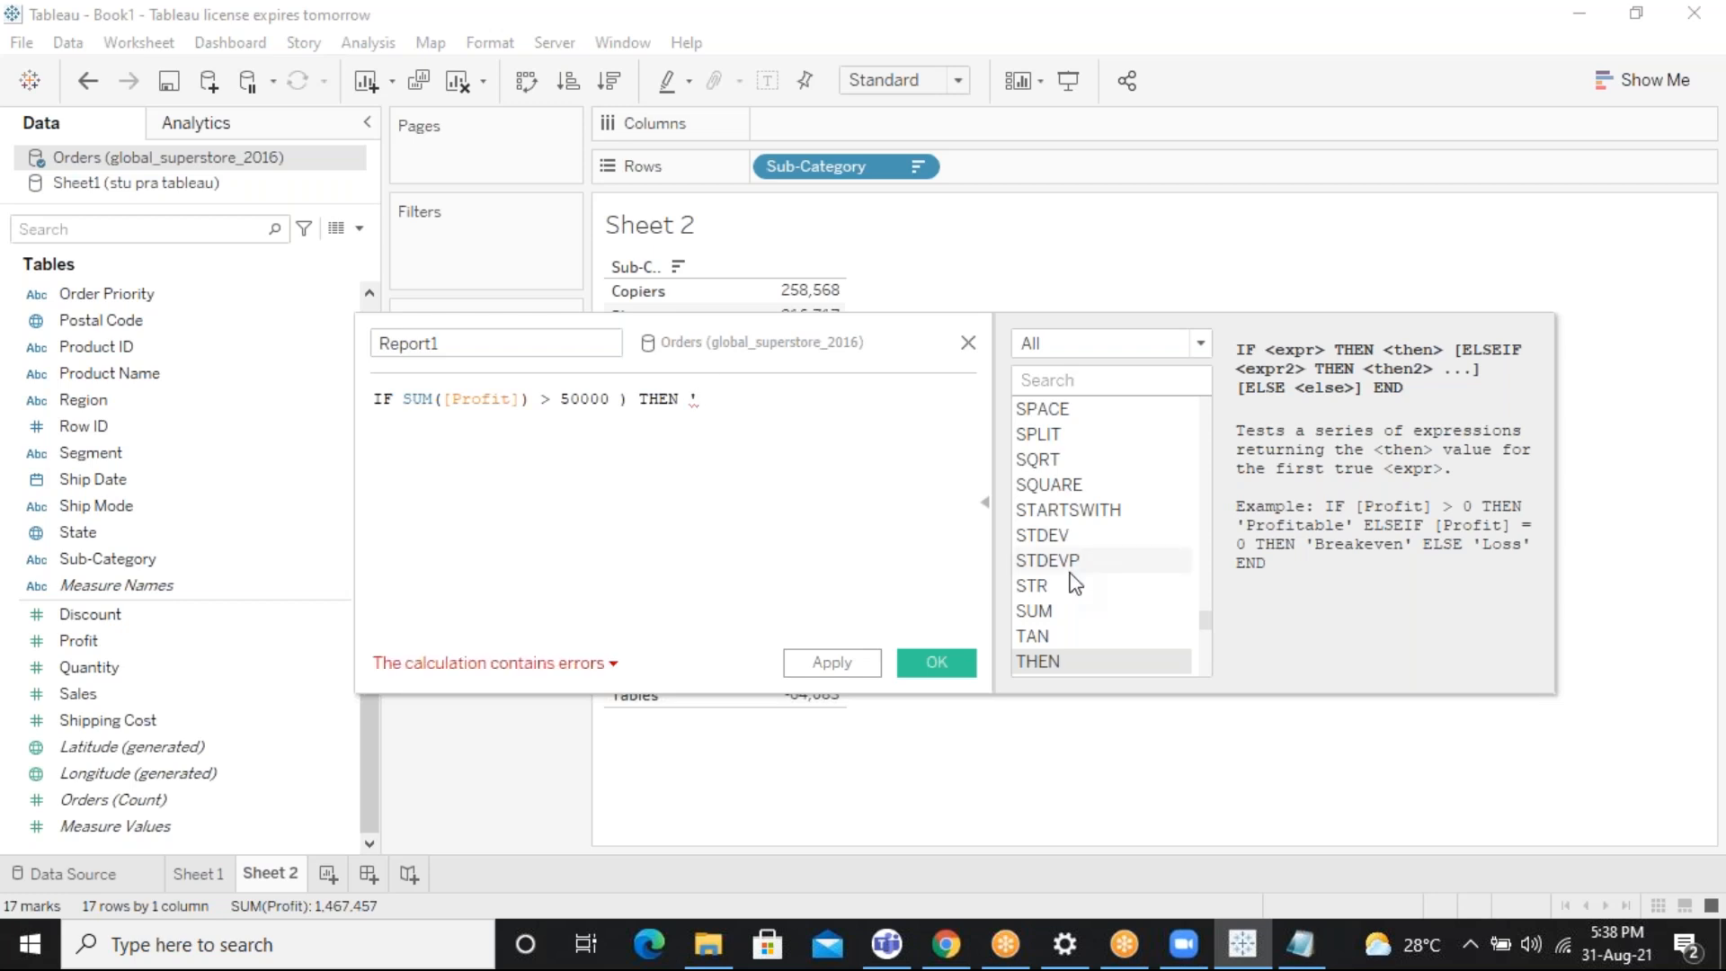
{"action": "type", "text": "Pe"}
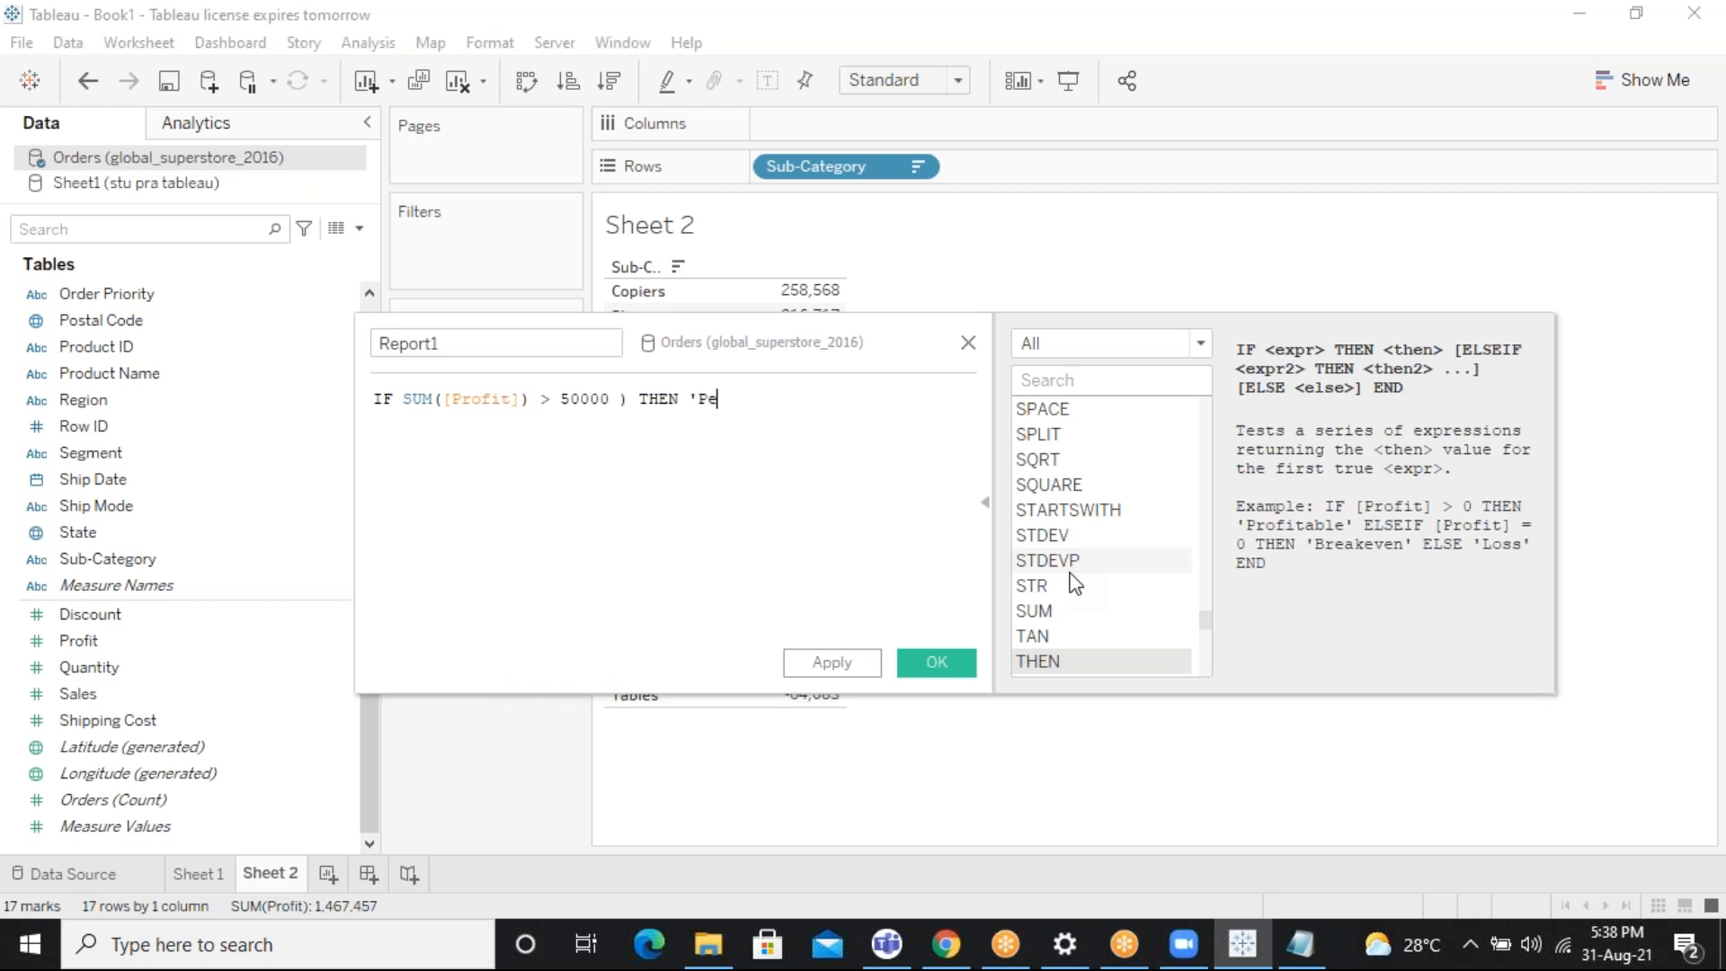
{"action": "type", "text": "rforming Good'"}
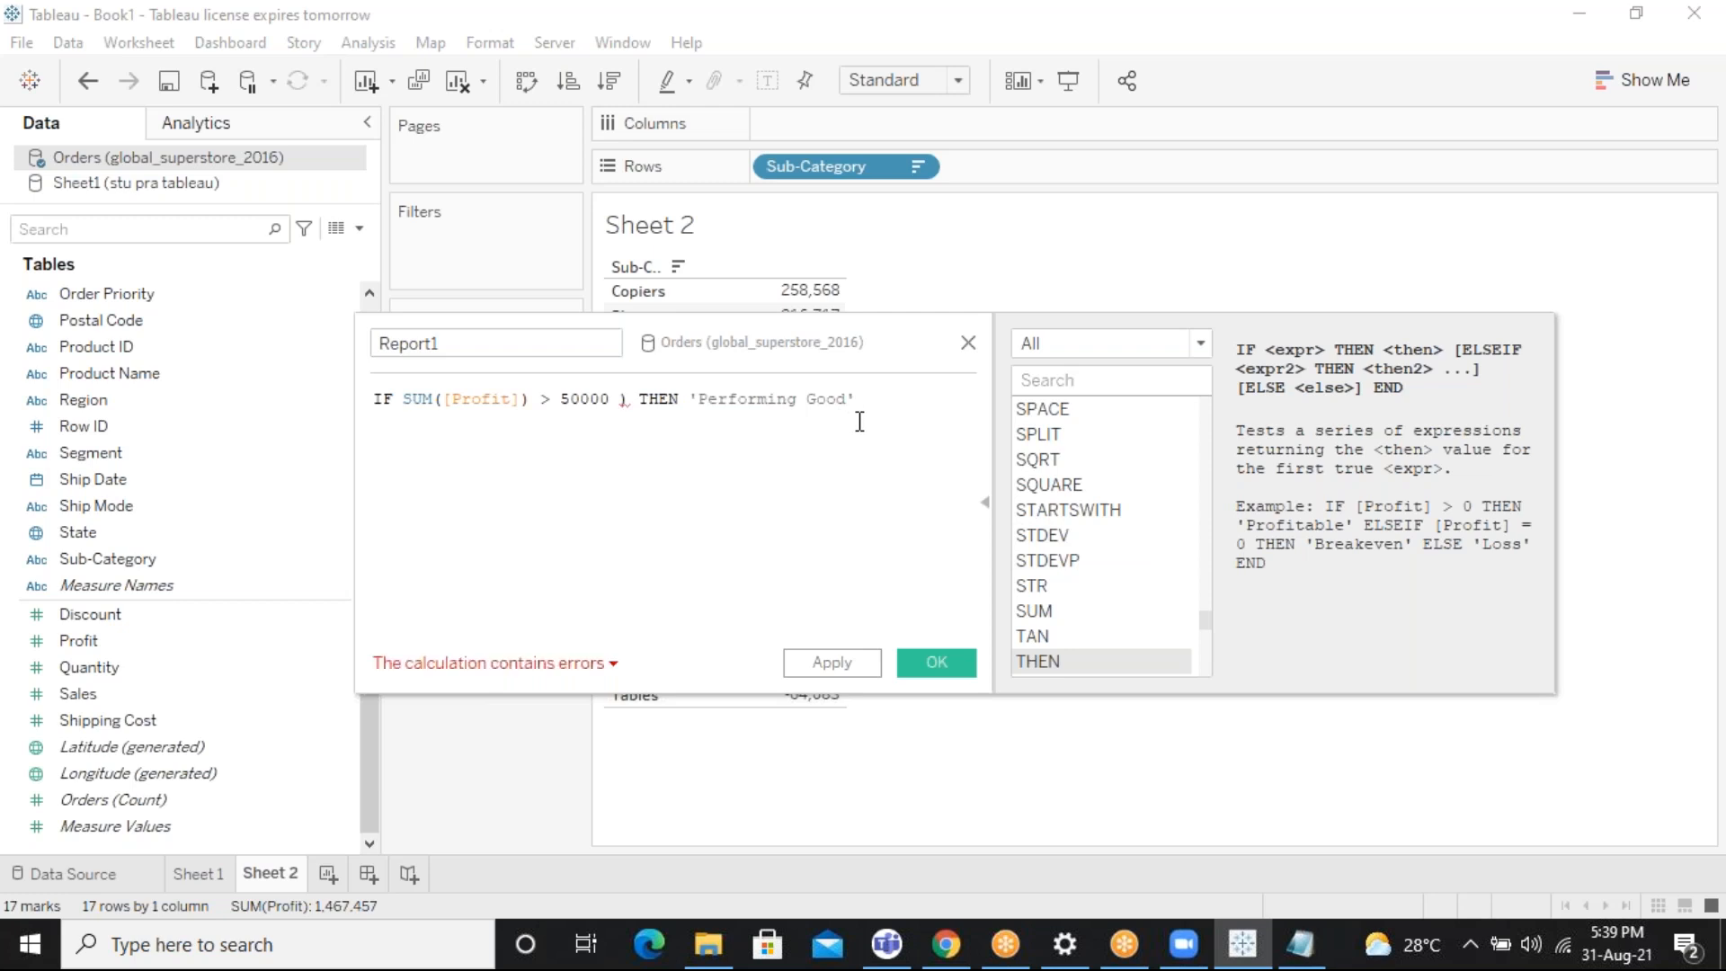
{"action": "type", "text": "end"}
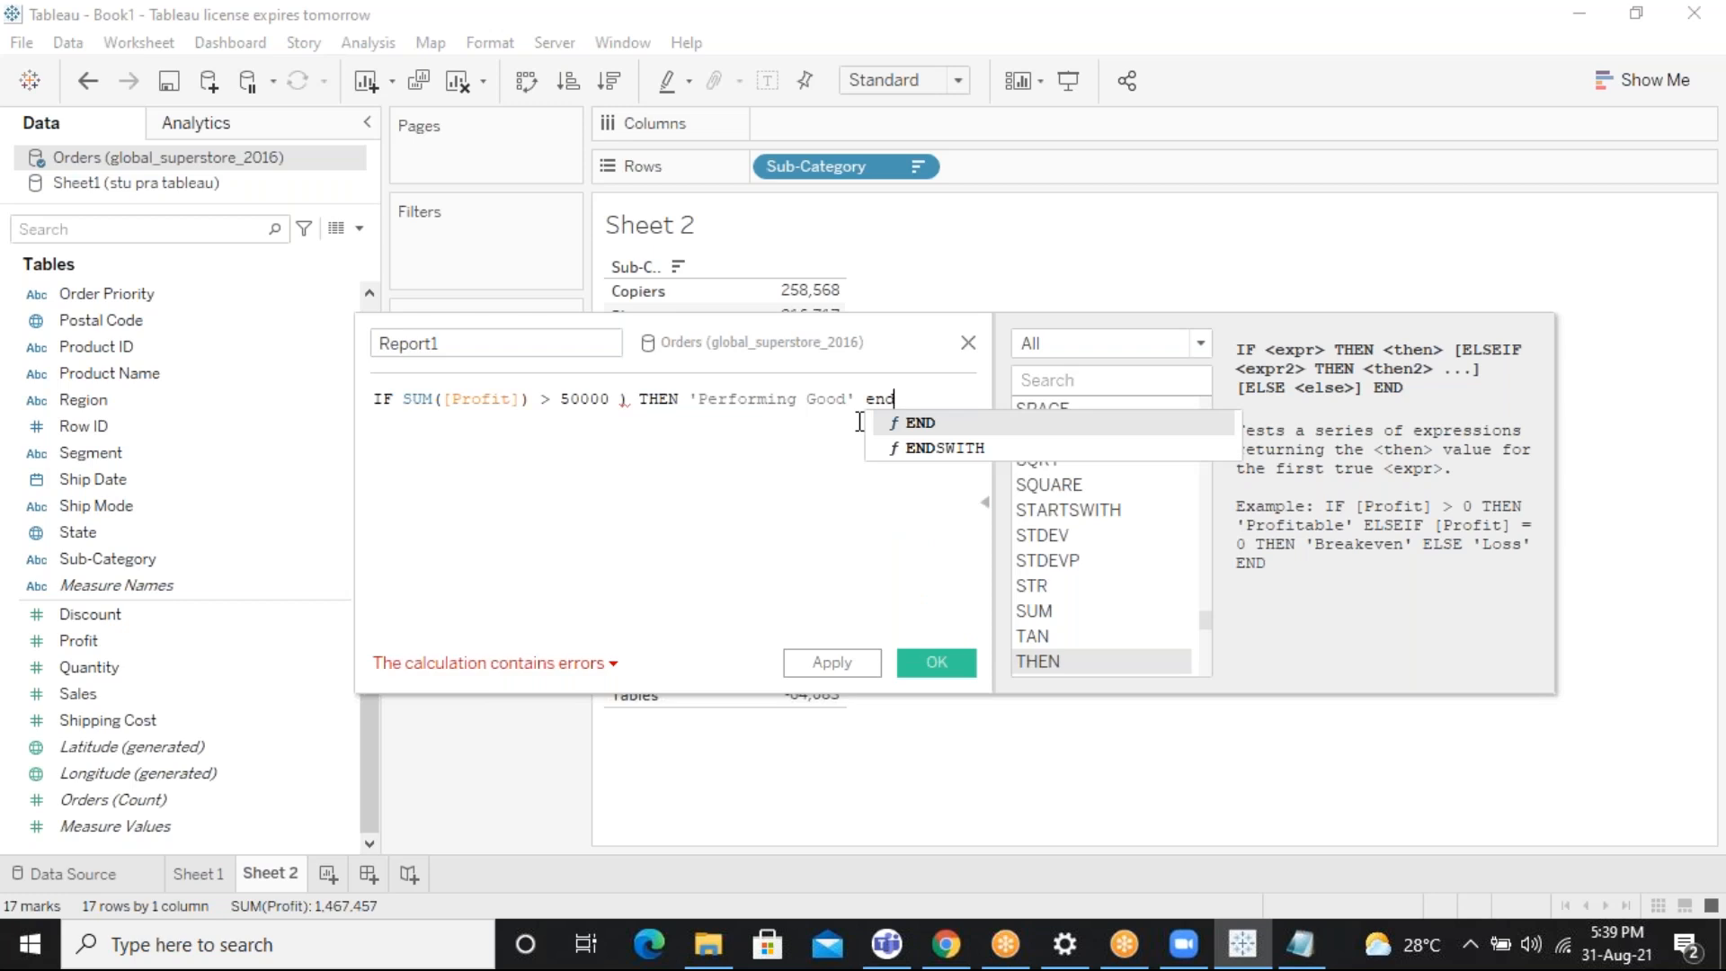
{"action": "key", "text": "Return"}
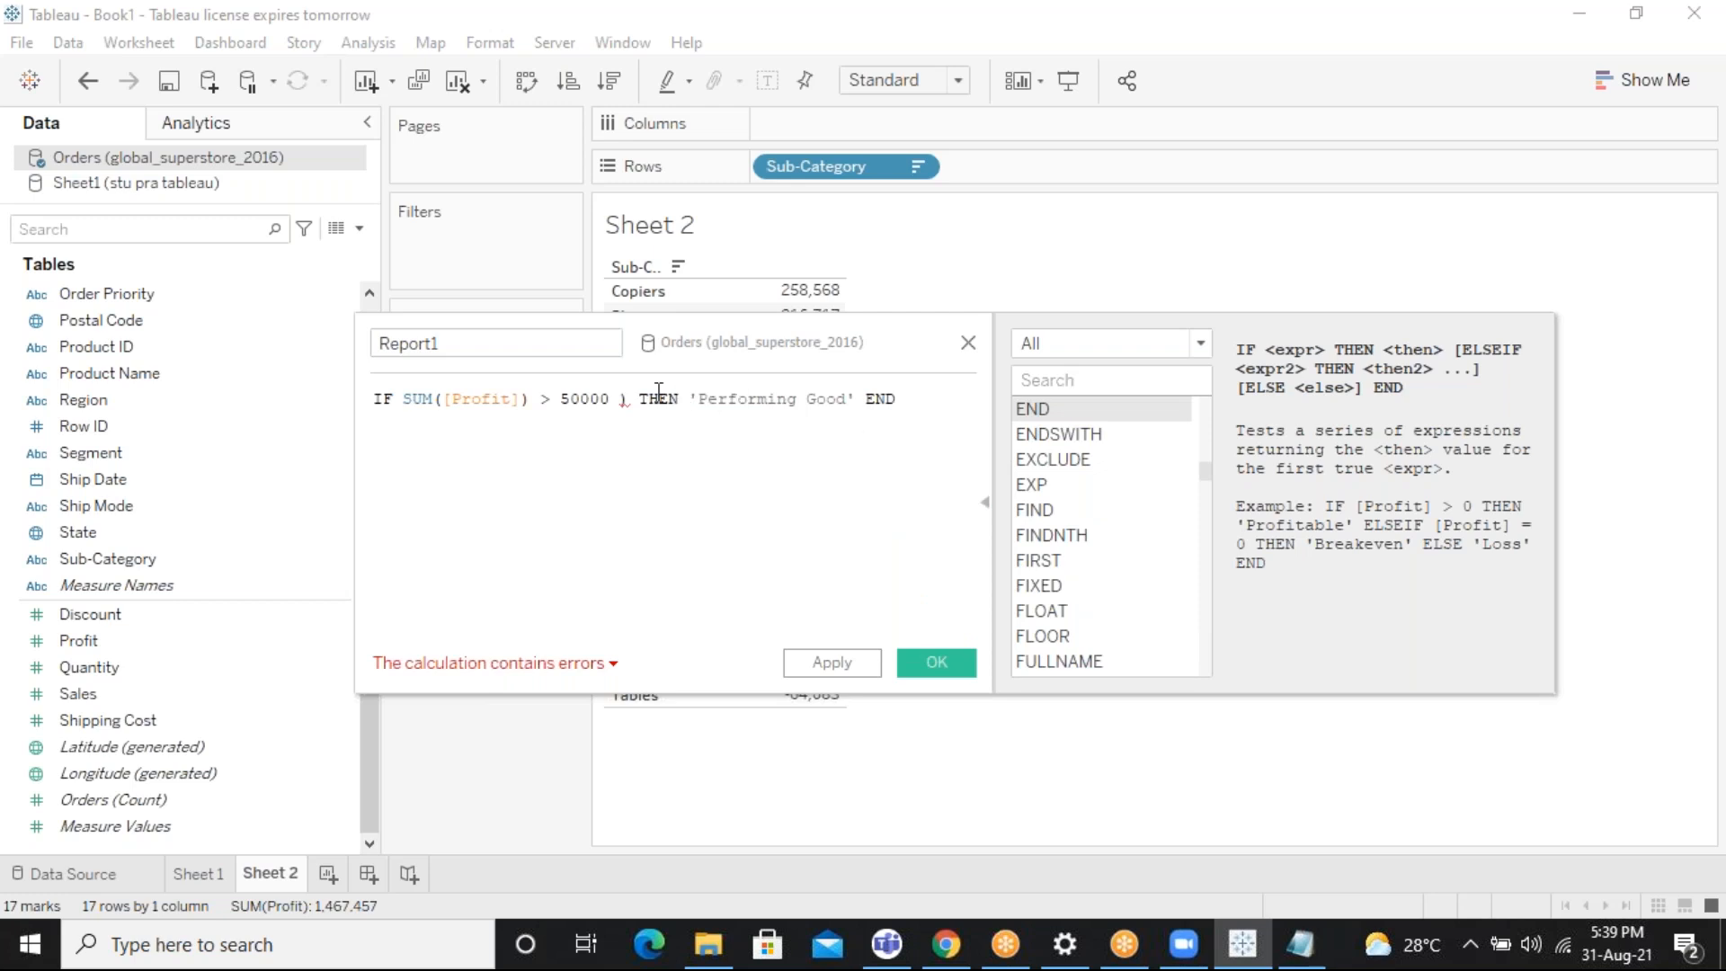
Remove the extra closing parenthesis after 50000 and the spaces around the > sign, keeping one space before THEN
{"action": "left_click", "coordinate": [620, 398]}
{"action": "key", "text": "BackSpace"}
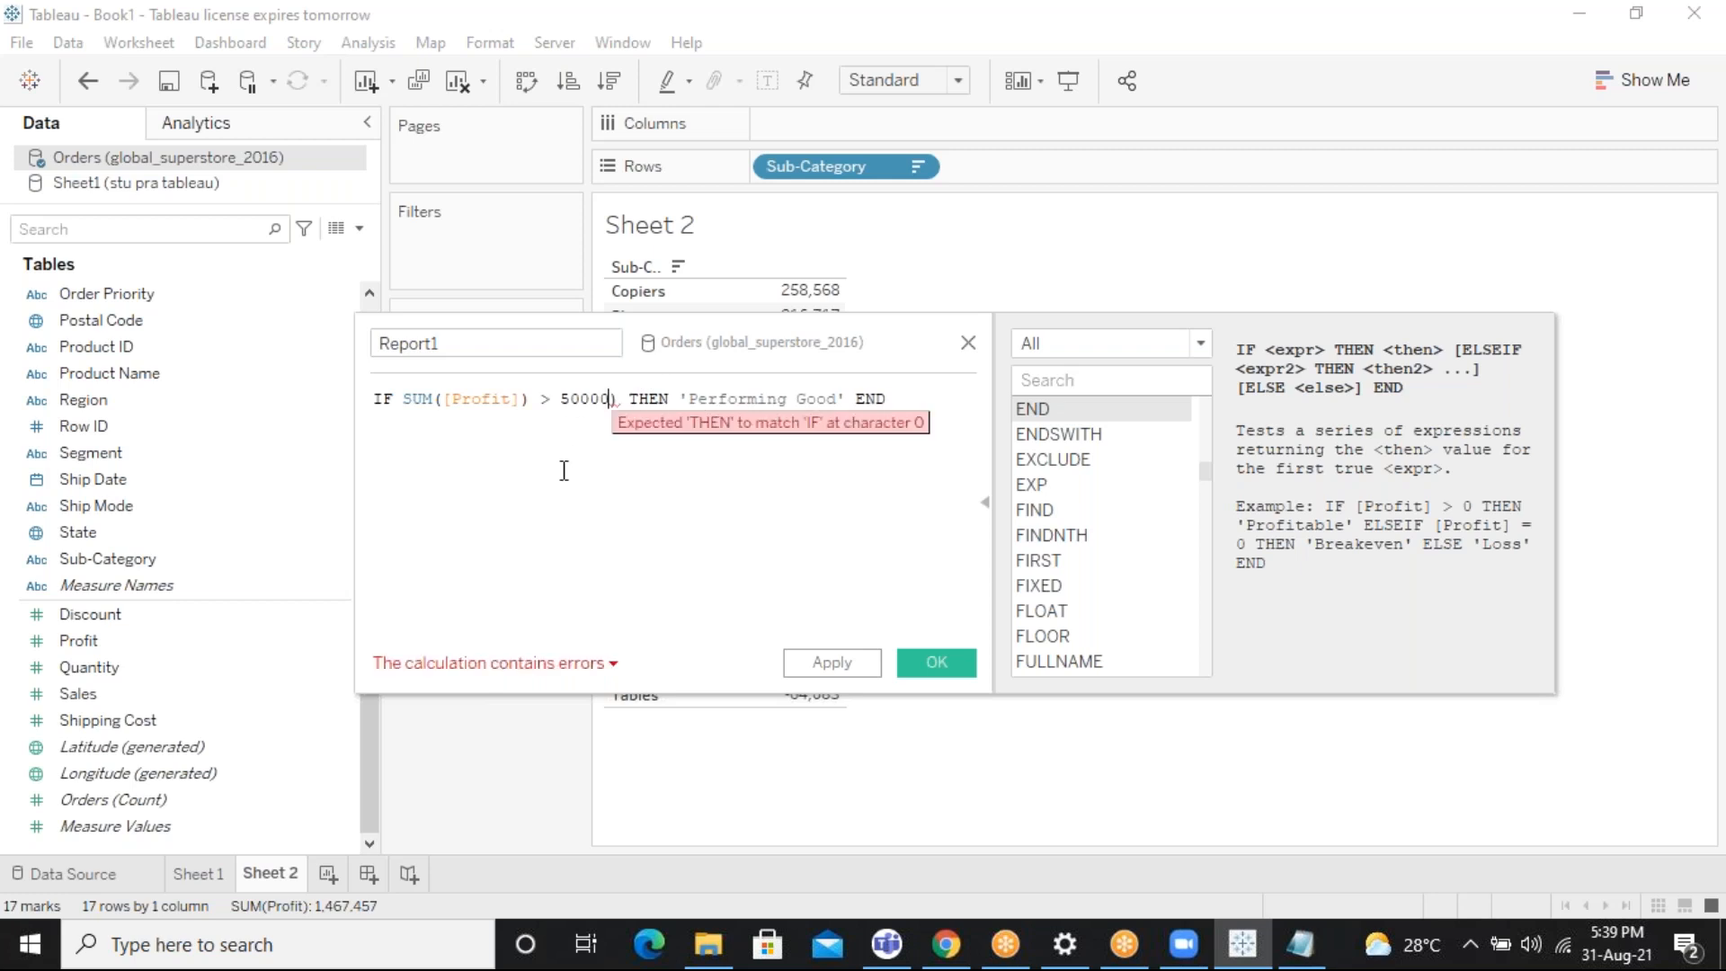
{"action": "left_click", "coordinate": [543, 407]}
{"action": "key", "text": "BackSpace"}
{"action": "left_click", "coordinate": [549, 401]}
{"action": "key", "text": "BackSpace"}
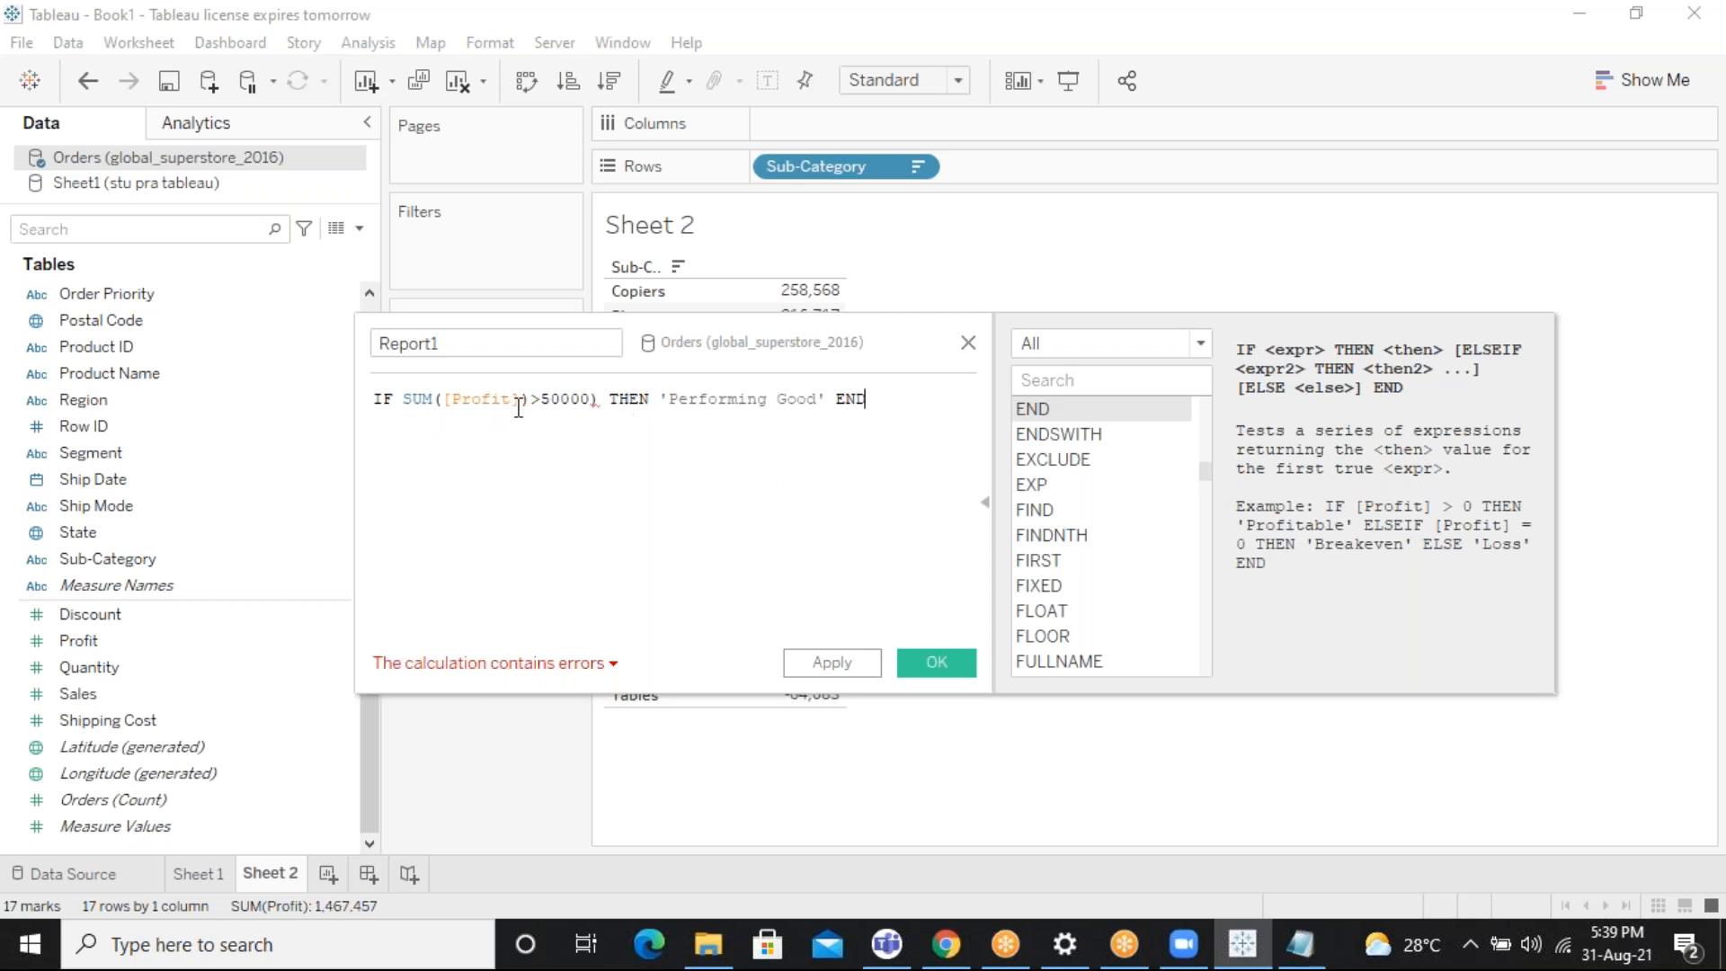
{"action": "left_click", "coordinate": [607, 398]}
{"action": "key", "text": "BackSpace"}
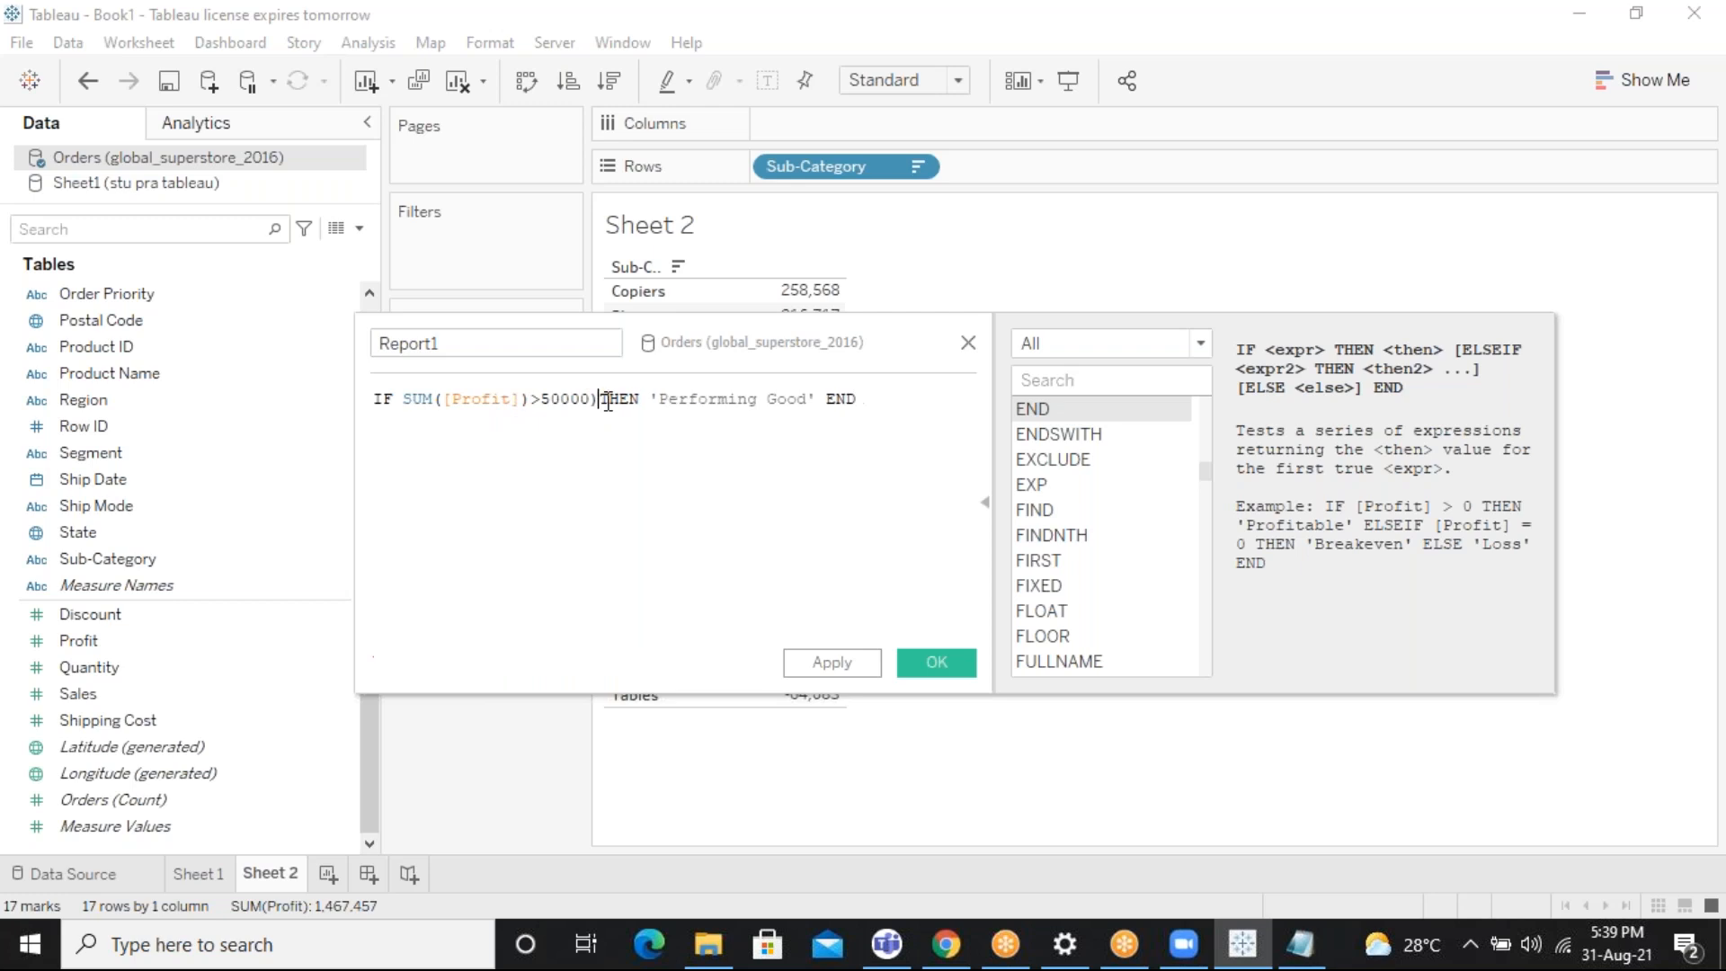
{"action": "left_click", "coordinate": [751, 489]}
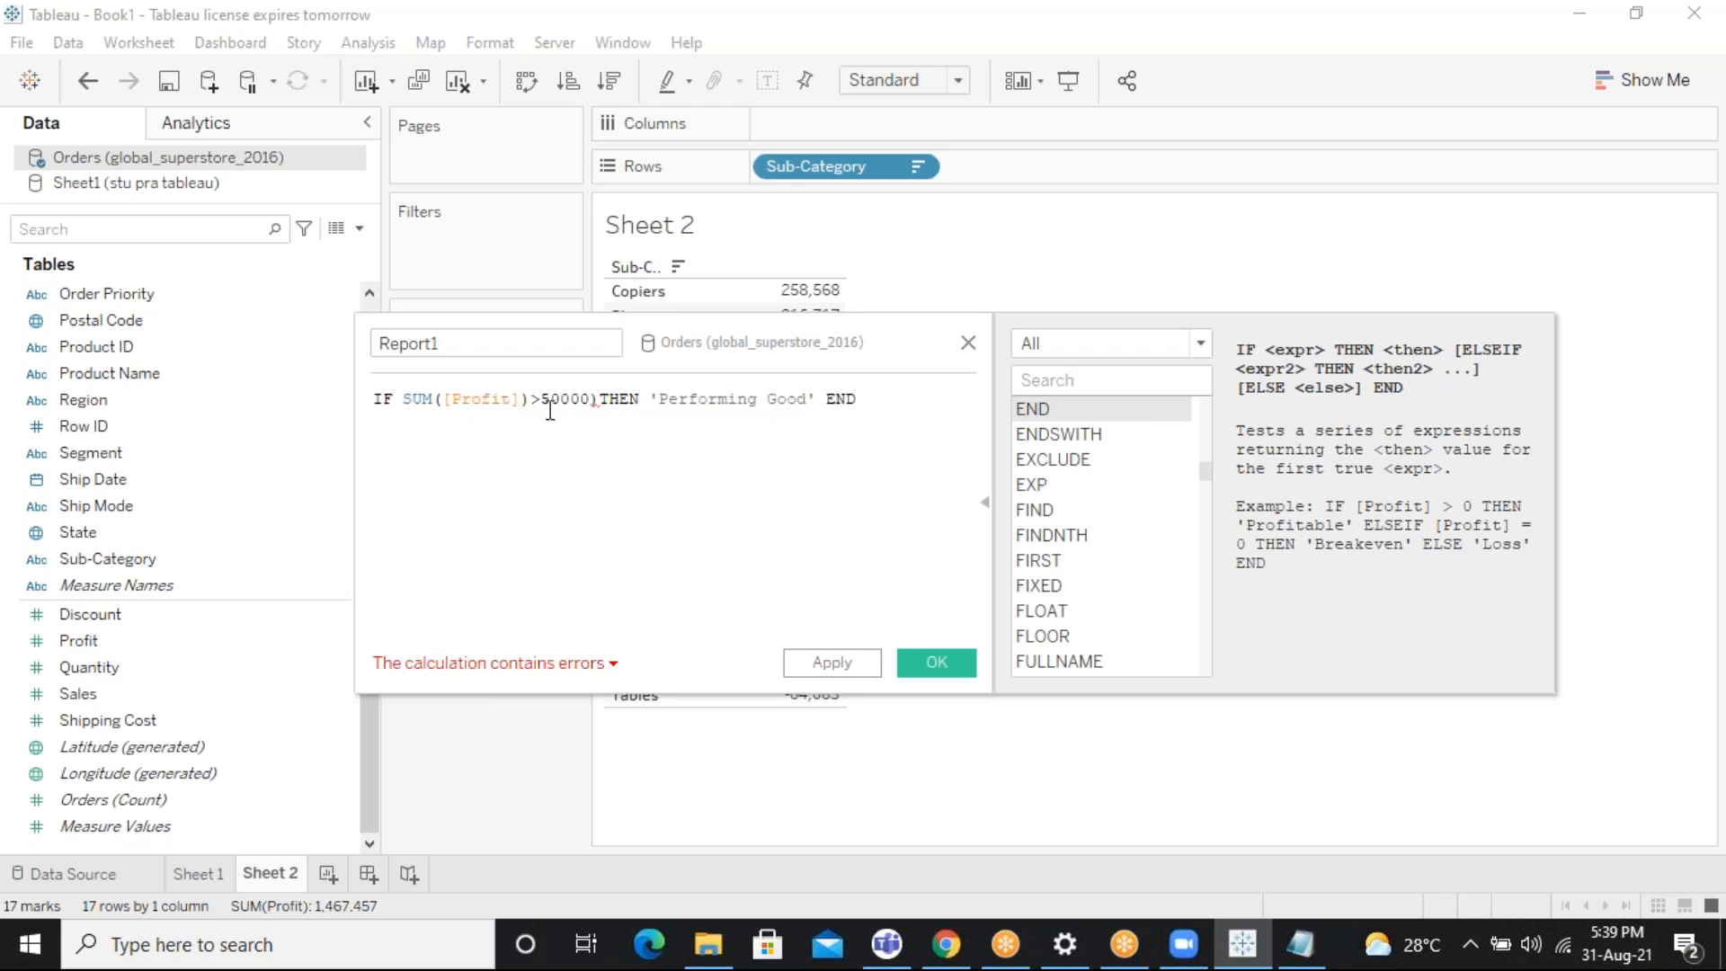
{"action": "left_click", "coordinate": [601, 399]}
{"action": "key", "text": "BackSpace"}
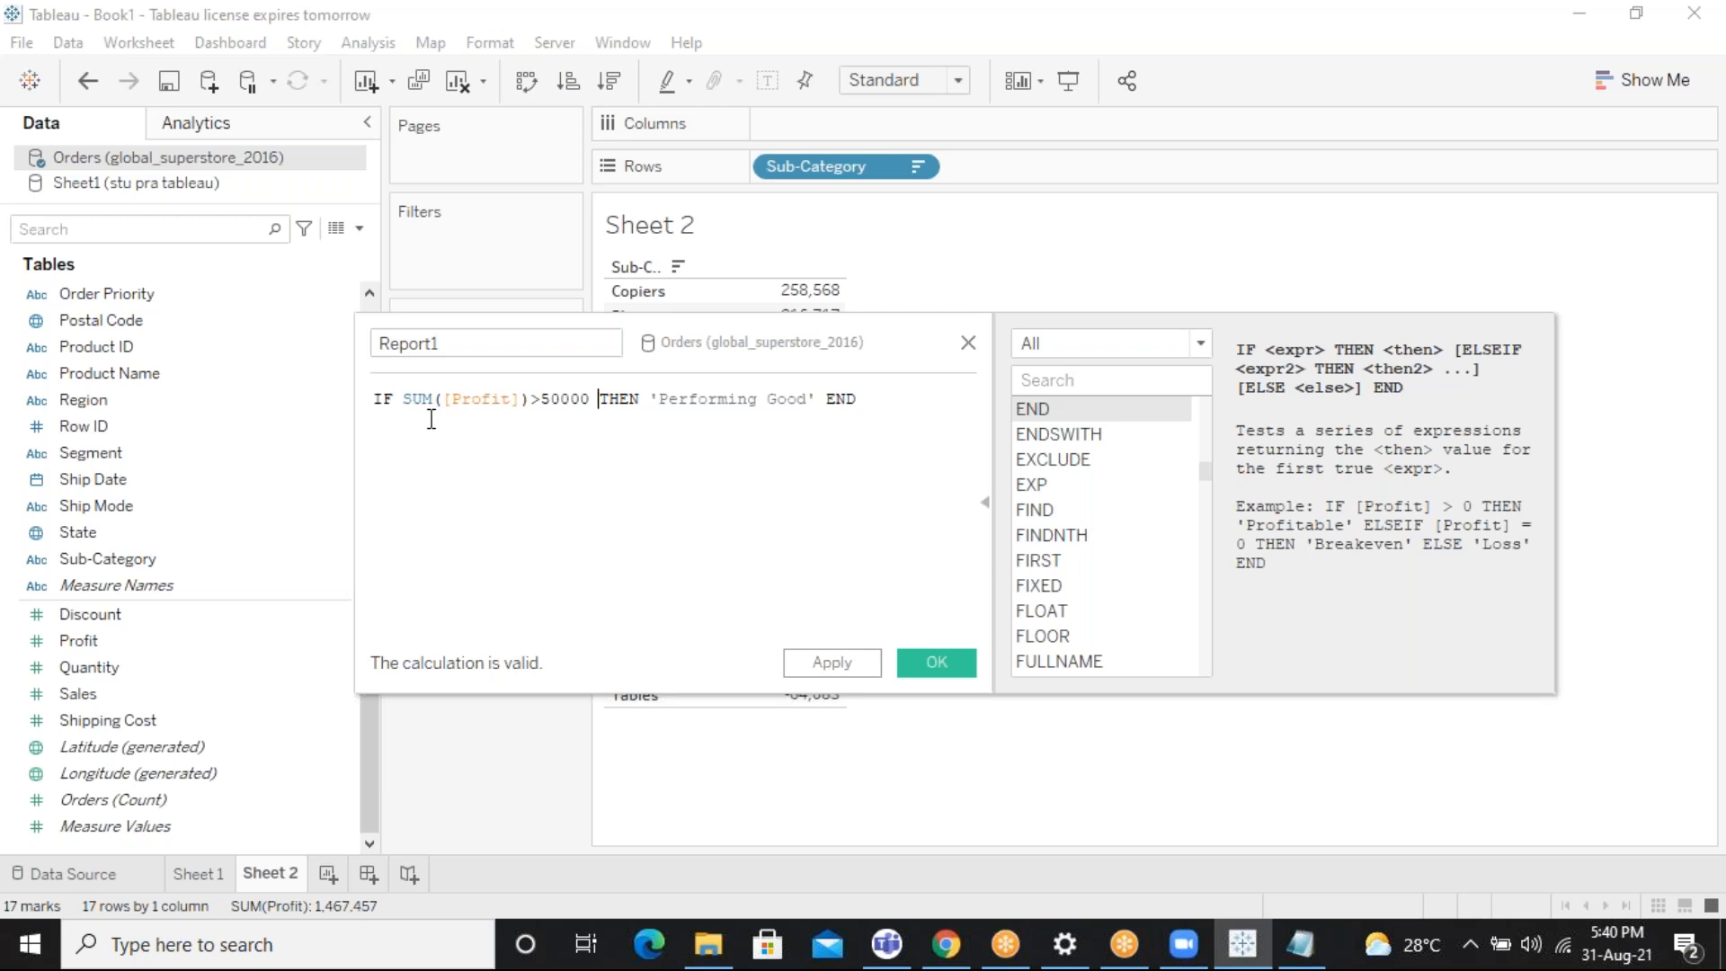
{"action": "key", "text": "BackSpace"}
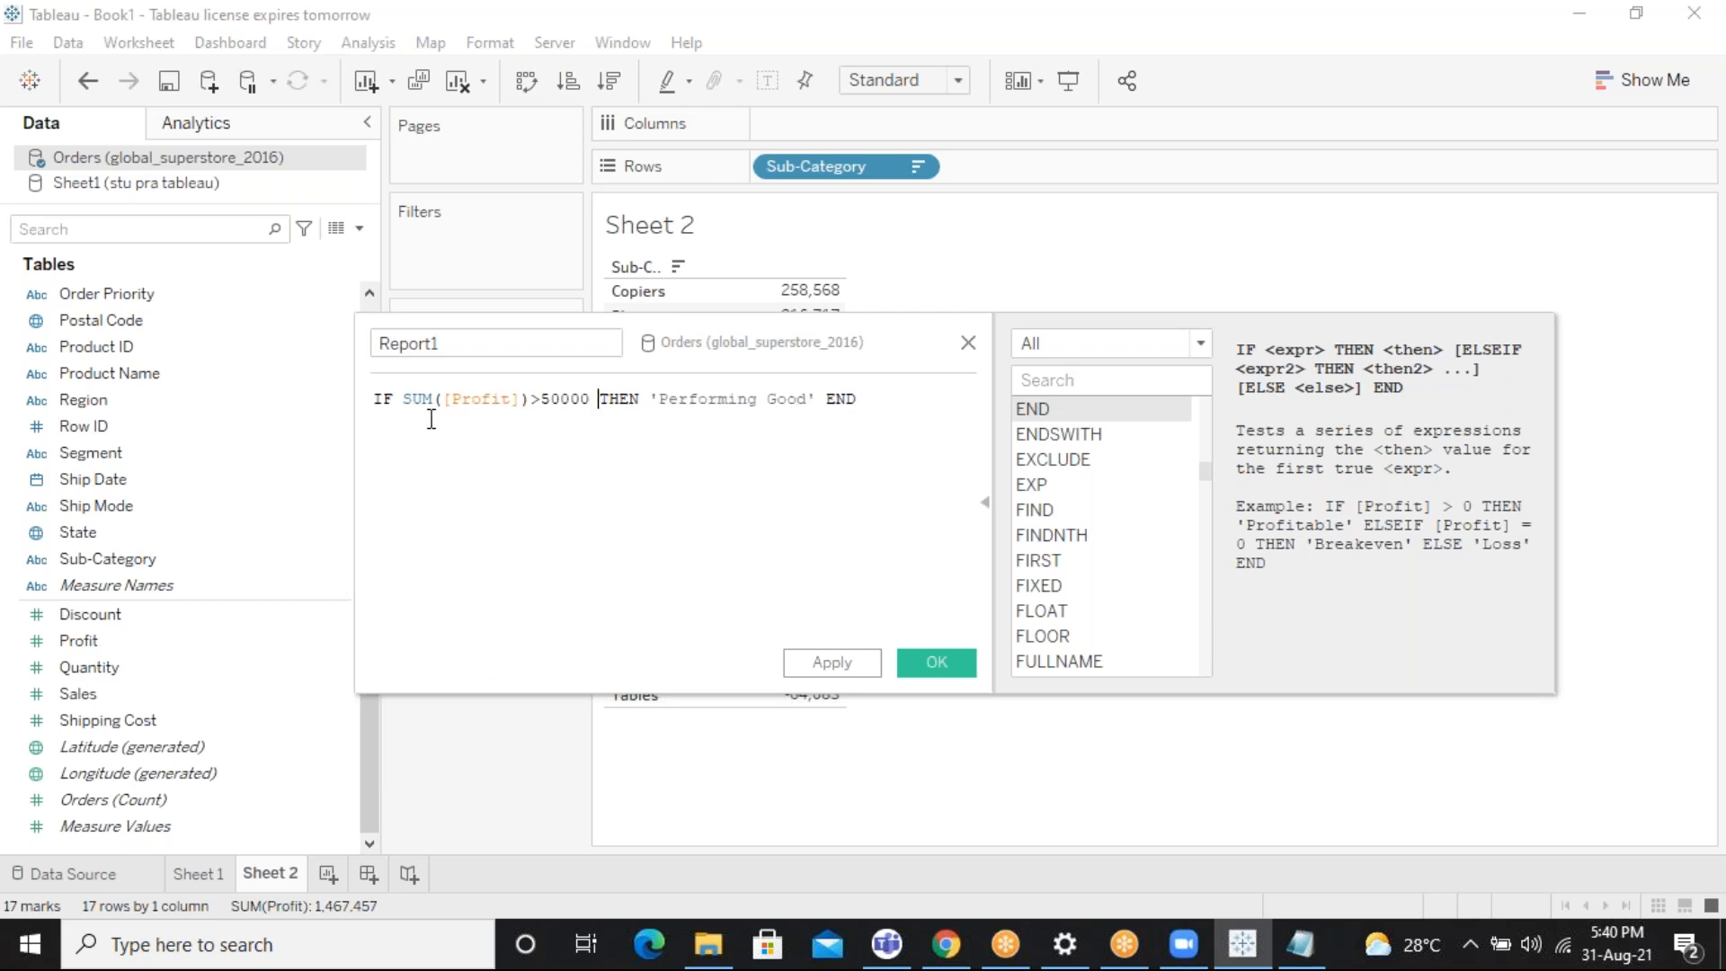
Check the parentheses around [Profit] and insert a space between > and 50000
{"action": "left_click", "coordinate": [440, 399]}
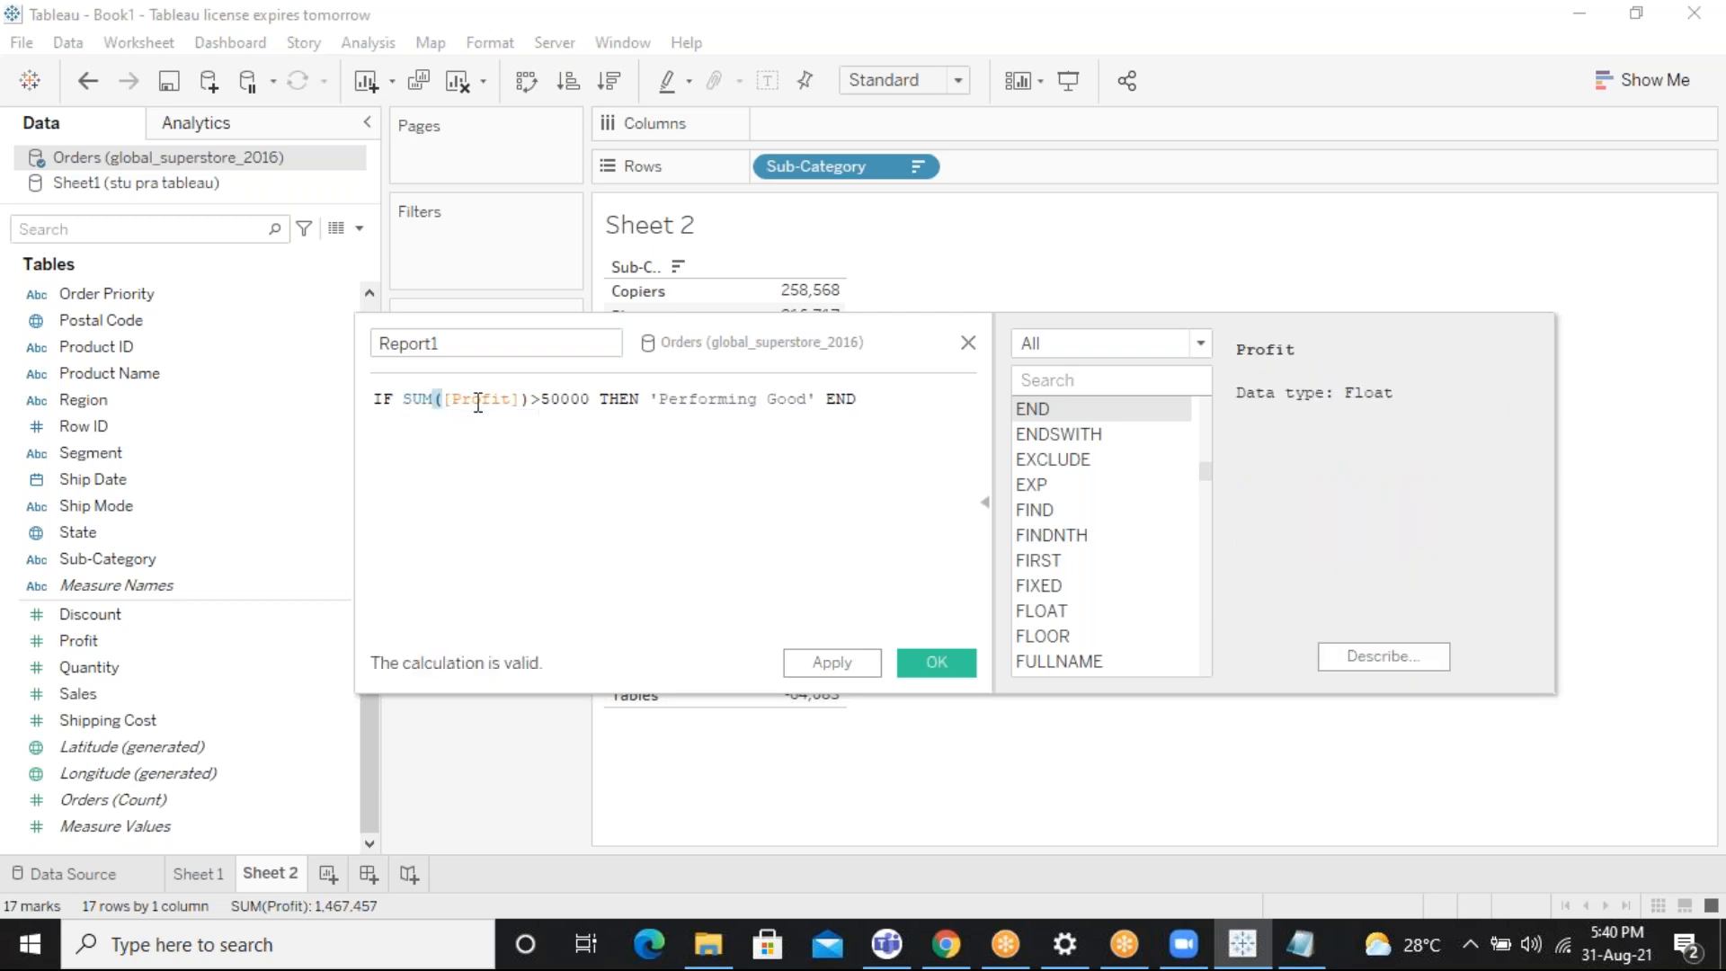
{"action": "left_click", "coordinate": [525, 398]}
{"action": "left_click", "coordinate": [541, 401]}
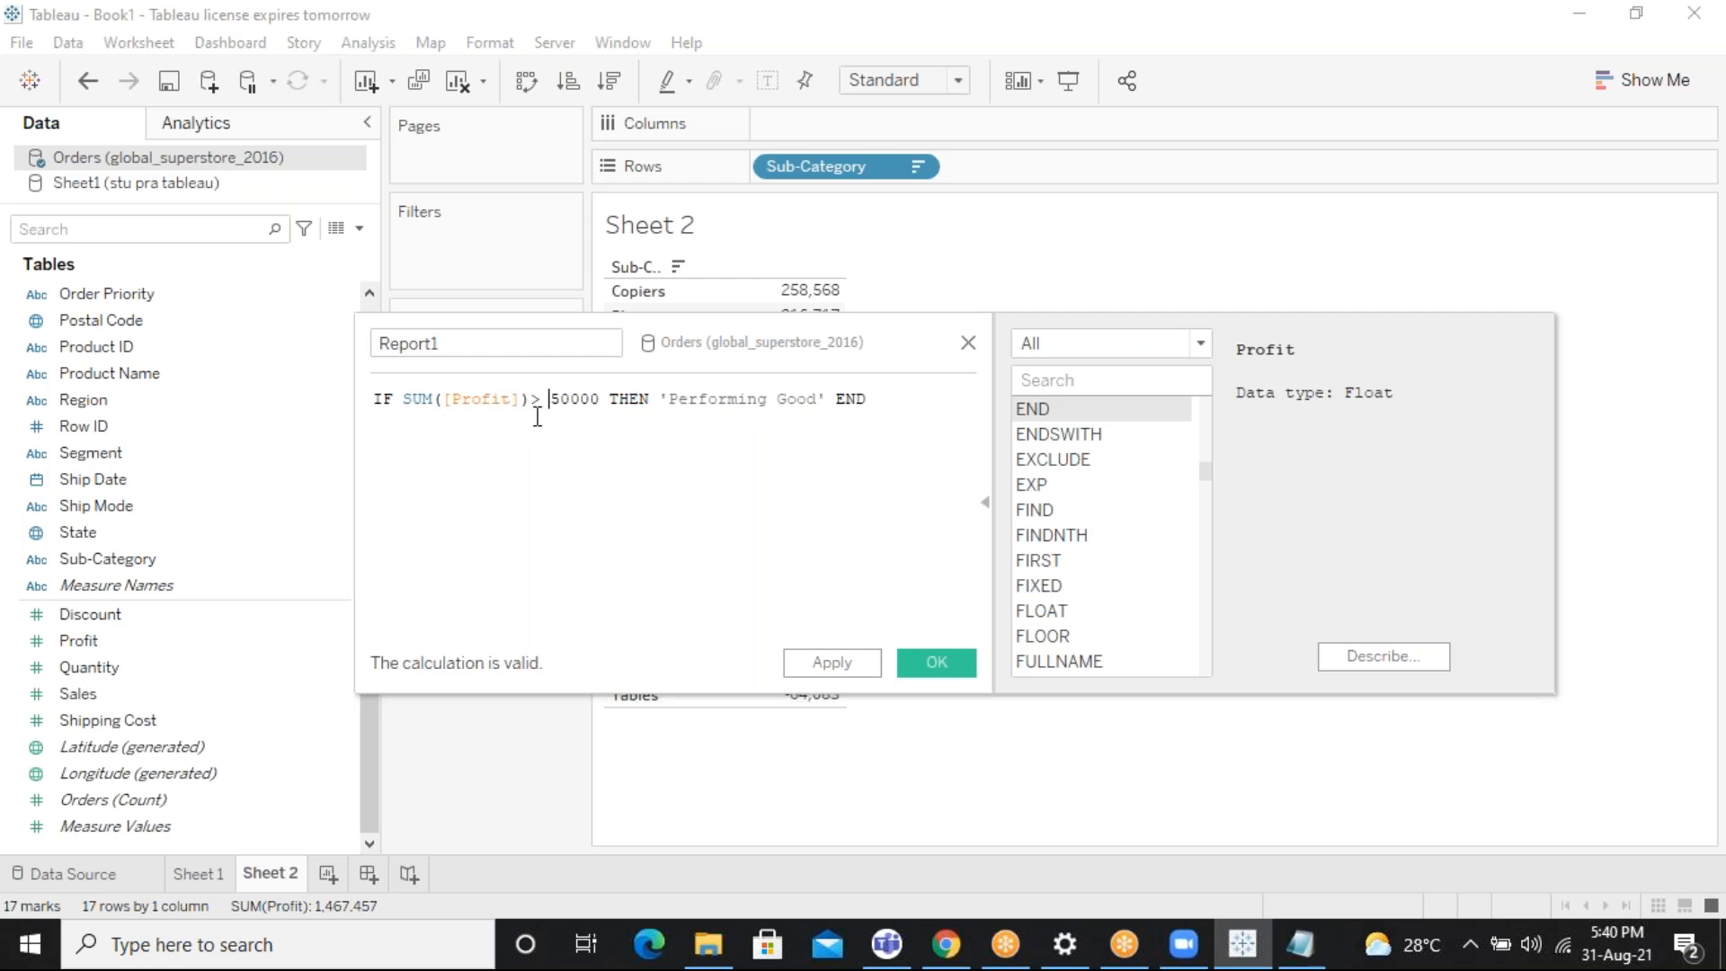
Apply and save the Report1 calculation, and place the field on Rows after Sub-Category
{"action": "left_click", "coordinate": [834, 667]}
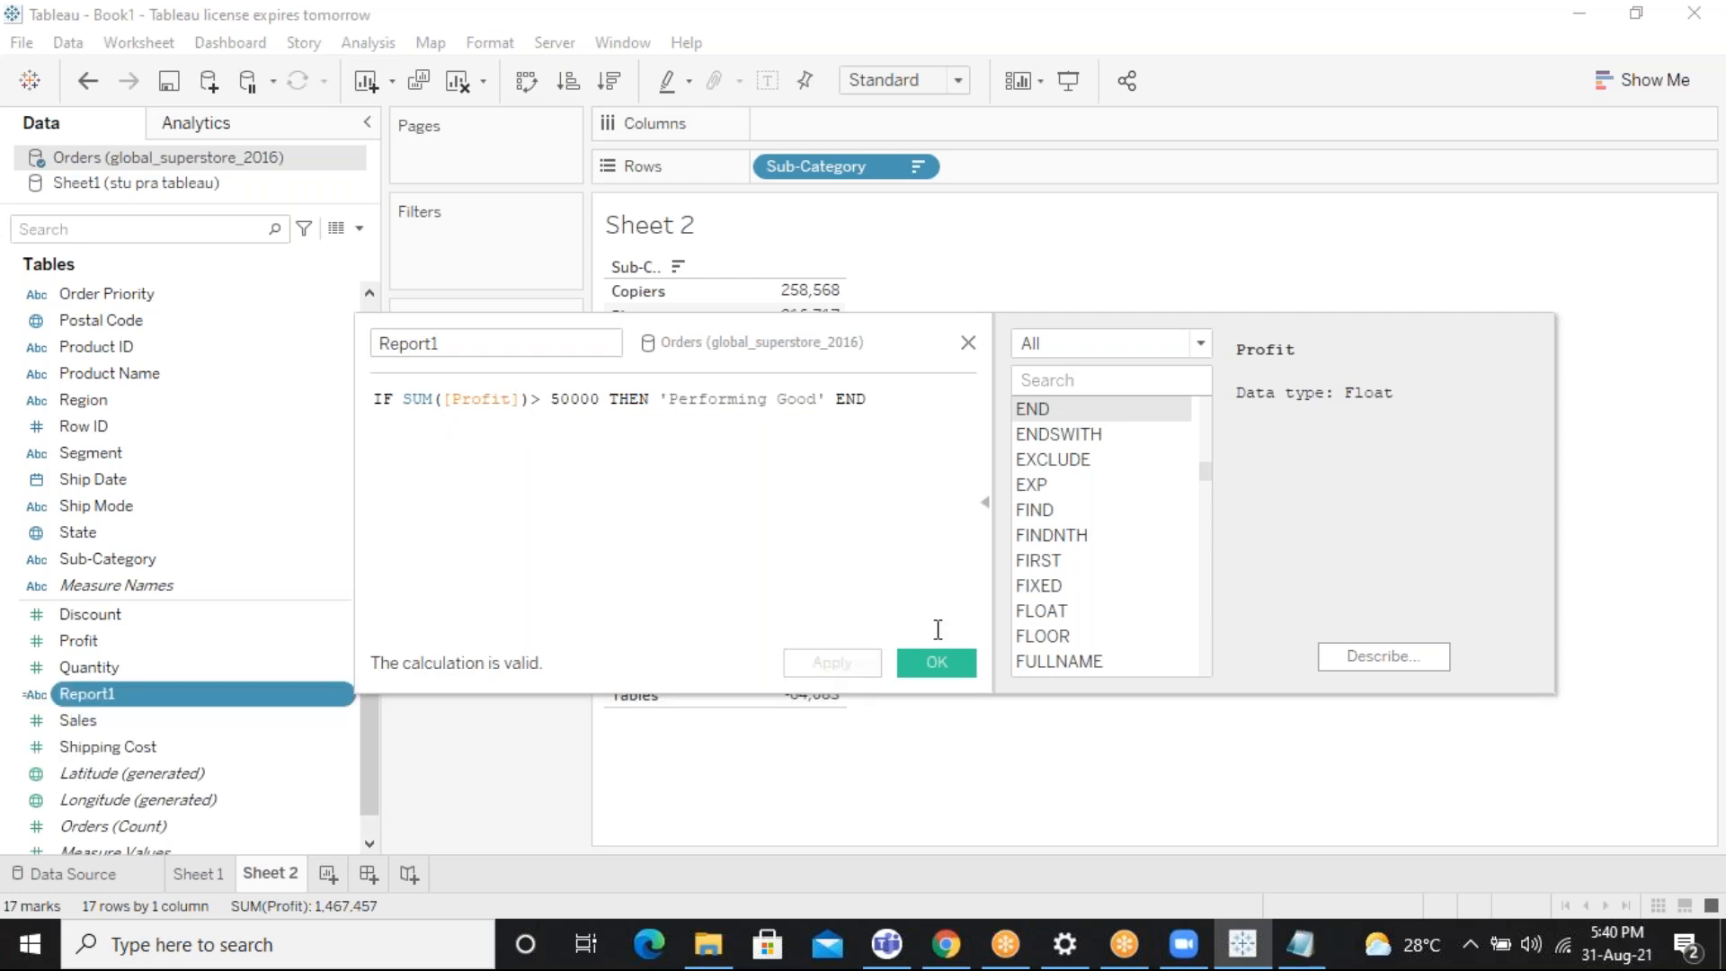
{"action": "left_click", "coordinate": [934, 662]}
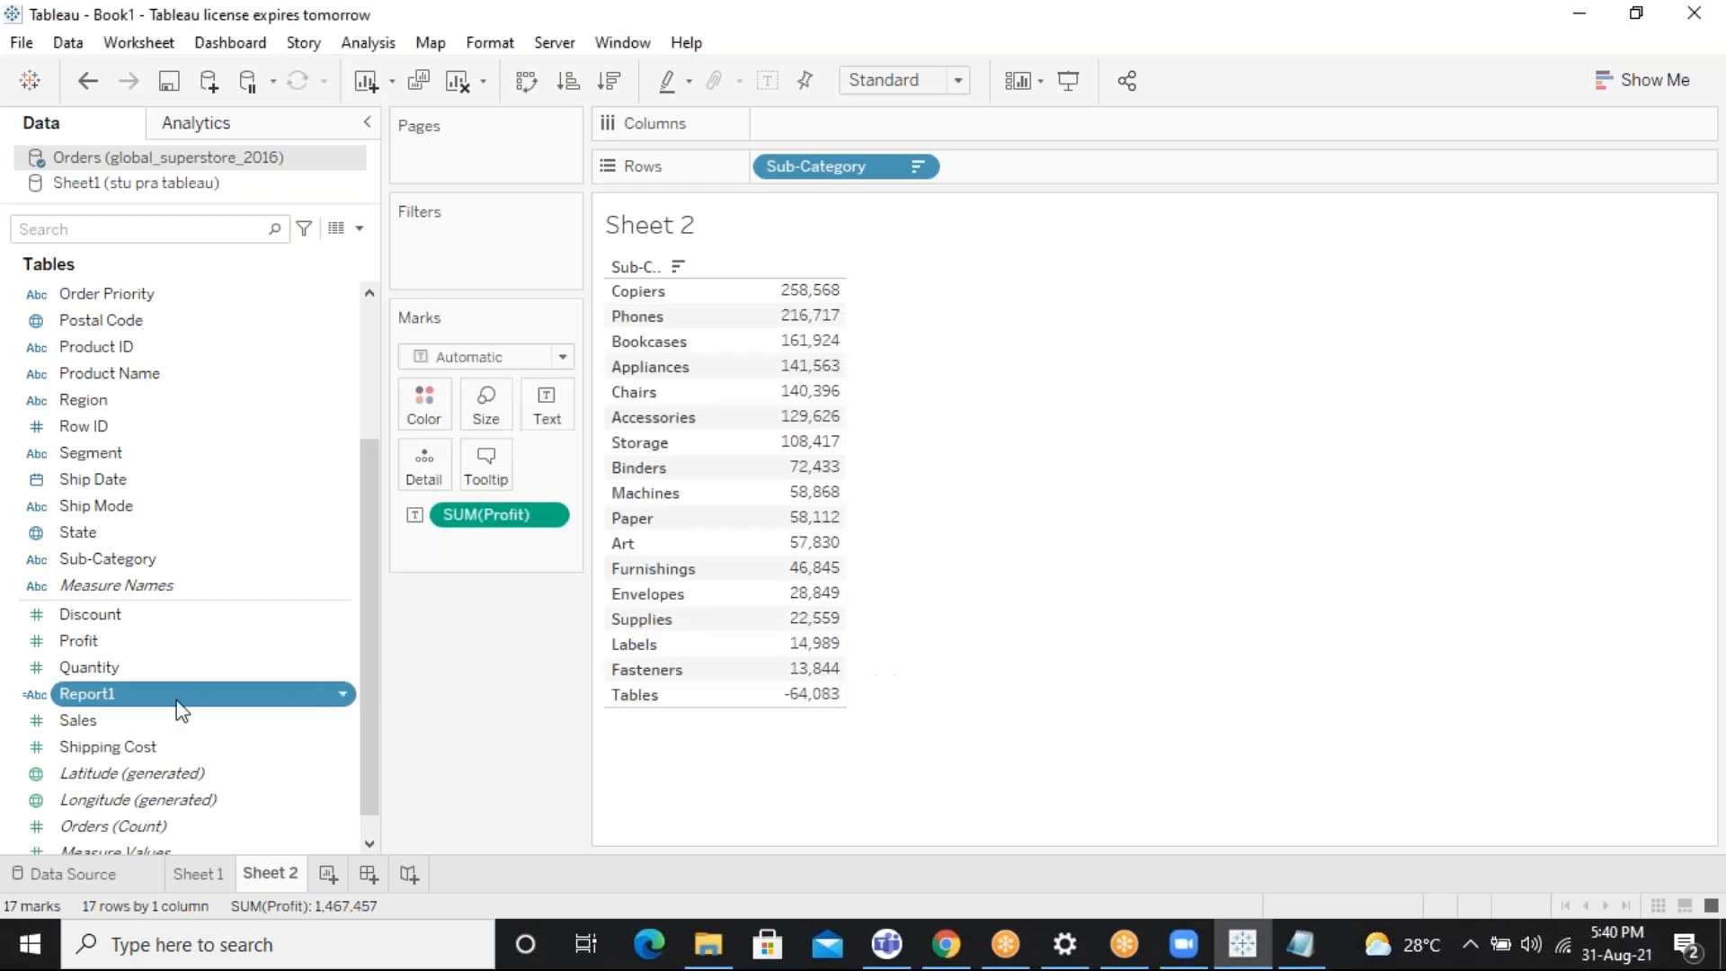
{"action": "left_click_drag", "start_coordinate": [229, 693], "coordinate": [834, 539]}
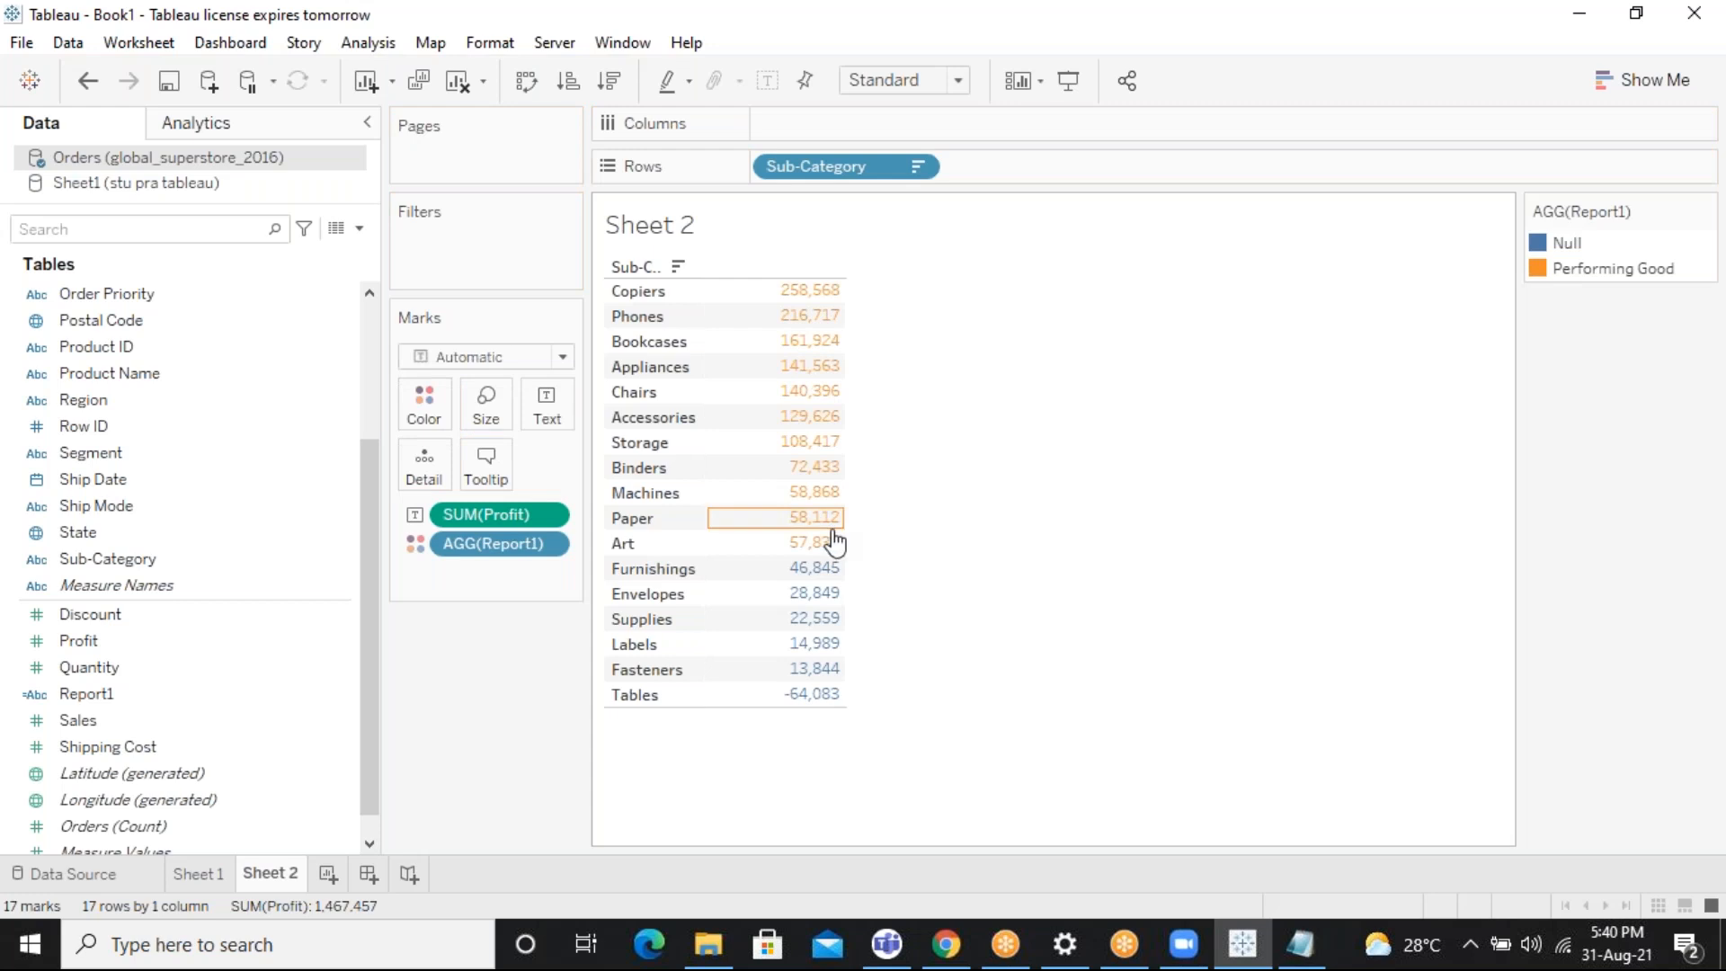
{"action": "left_click_drag", "start_coordinate": [514, 546], "coordinate": [1114, 171]}
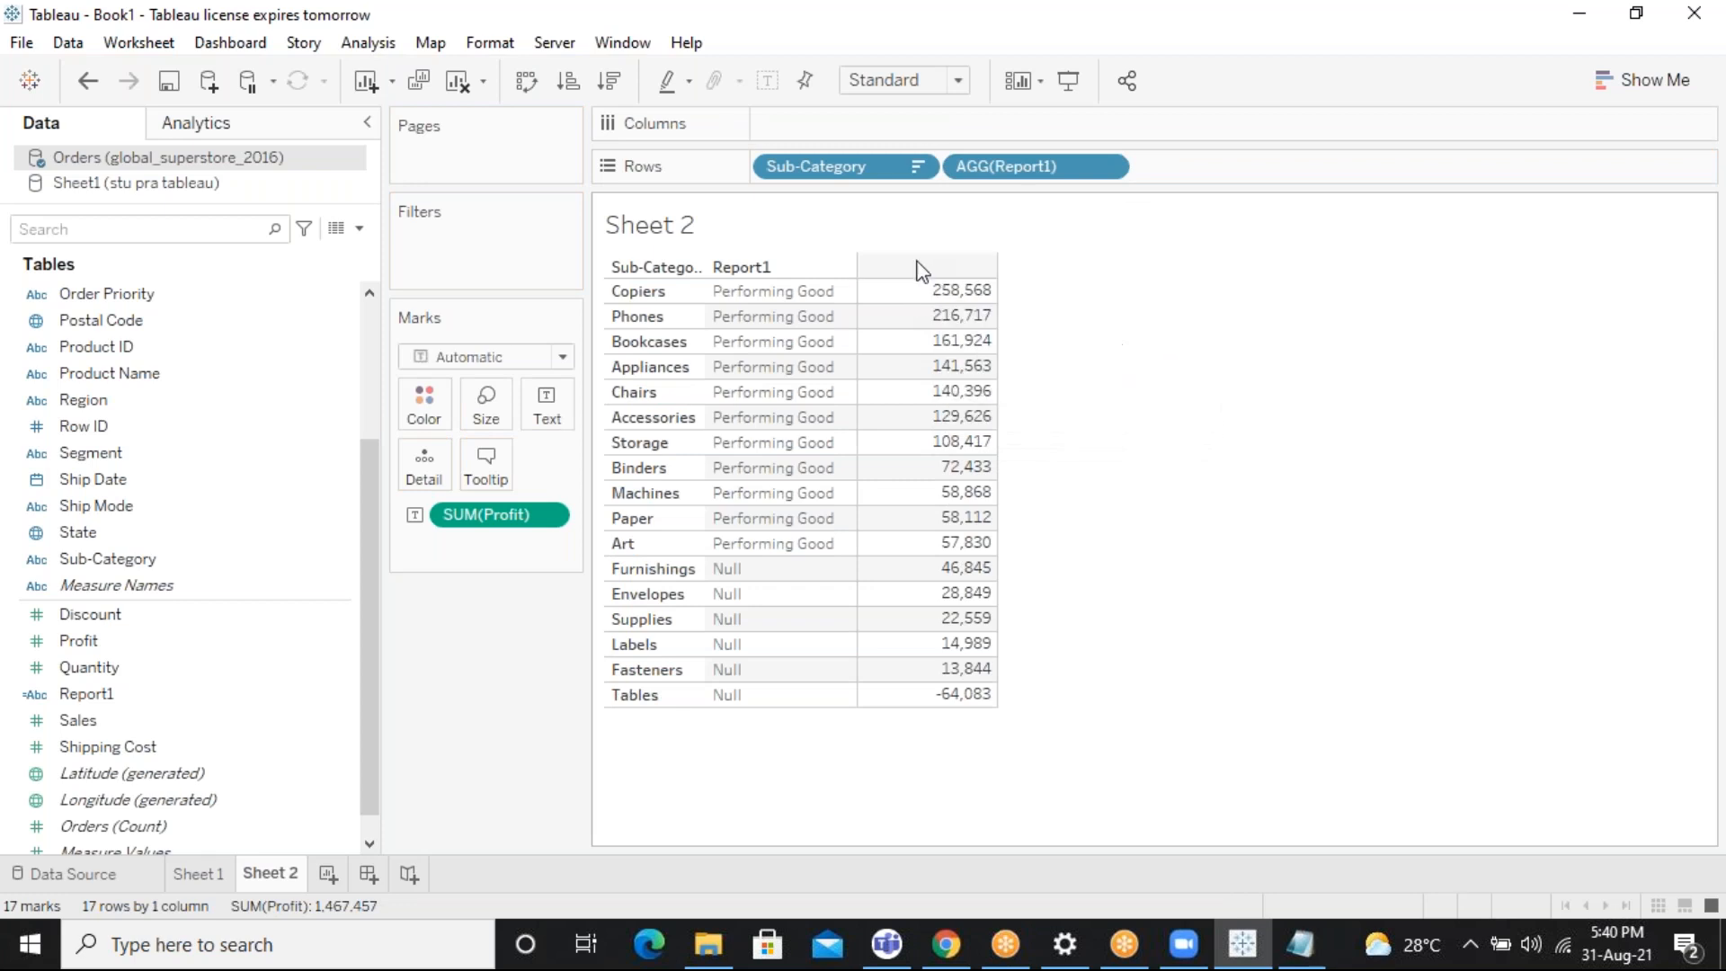
Highlight the profit values from Copiers through Art to review the rows rated Performing Good, and clear the selection
{"action": "mouse_move", "coordinate": [939, 305]}
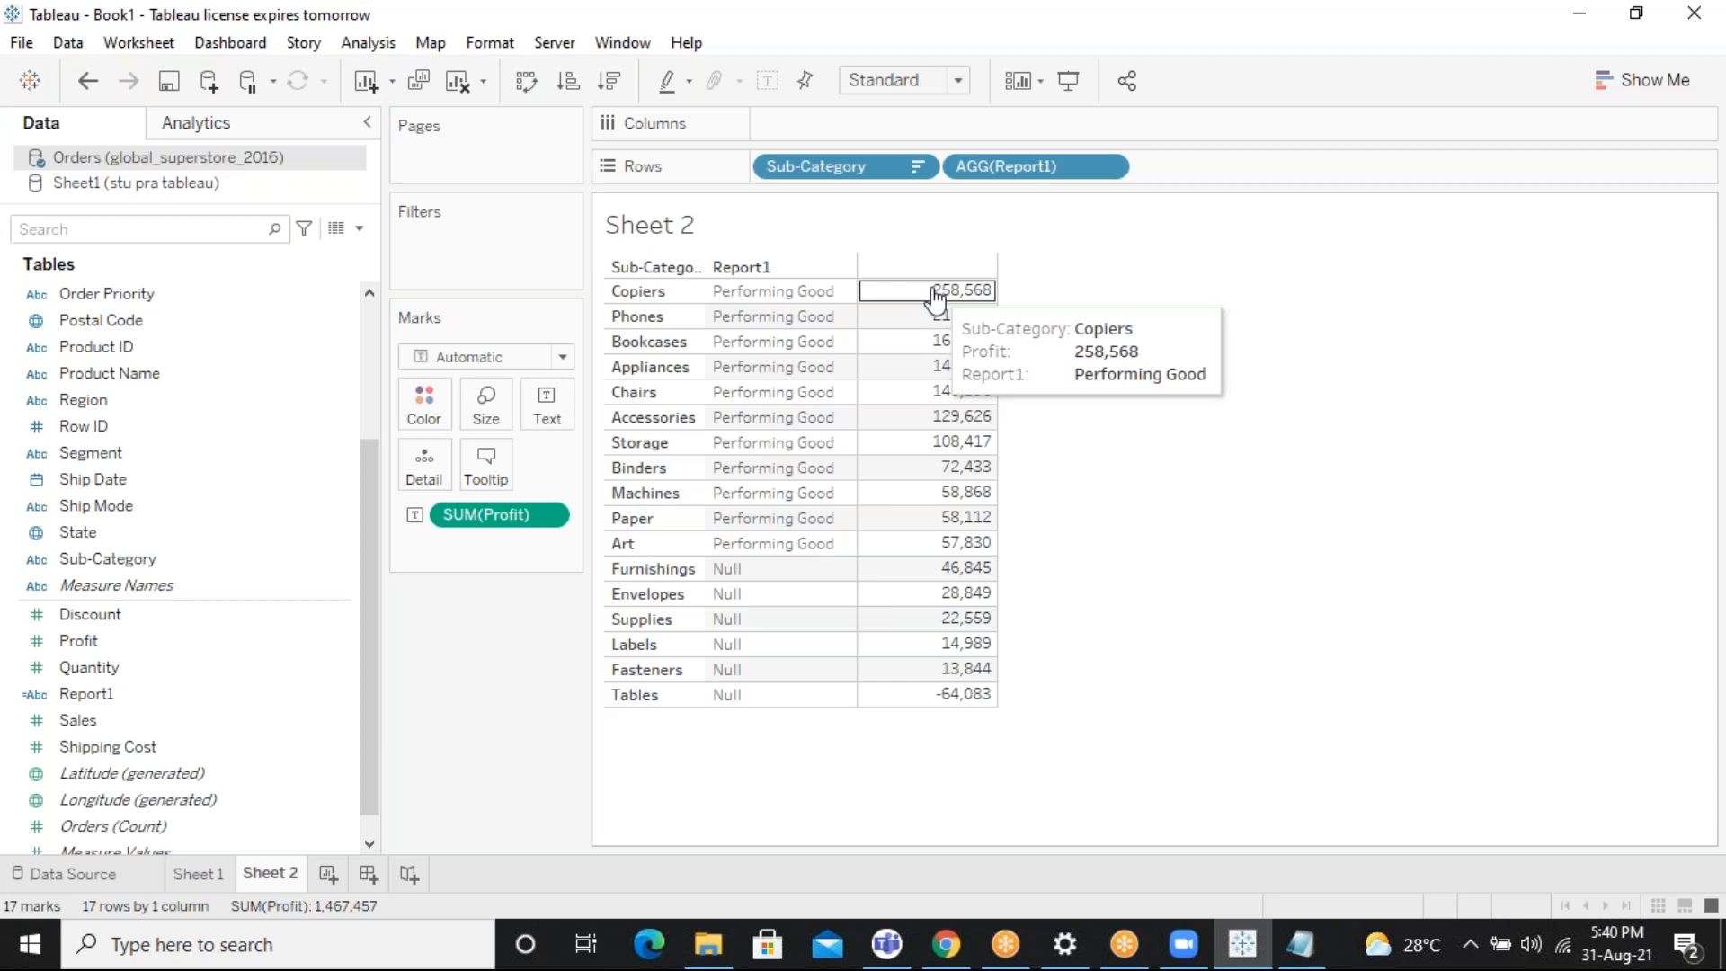
{"action": "left_click_drag", "start_coordinate": [935, 295], "coordinate": [942, 567]}
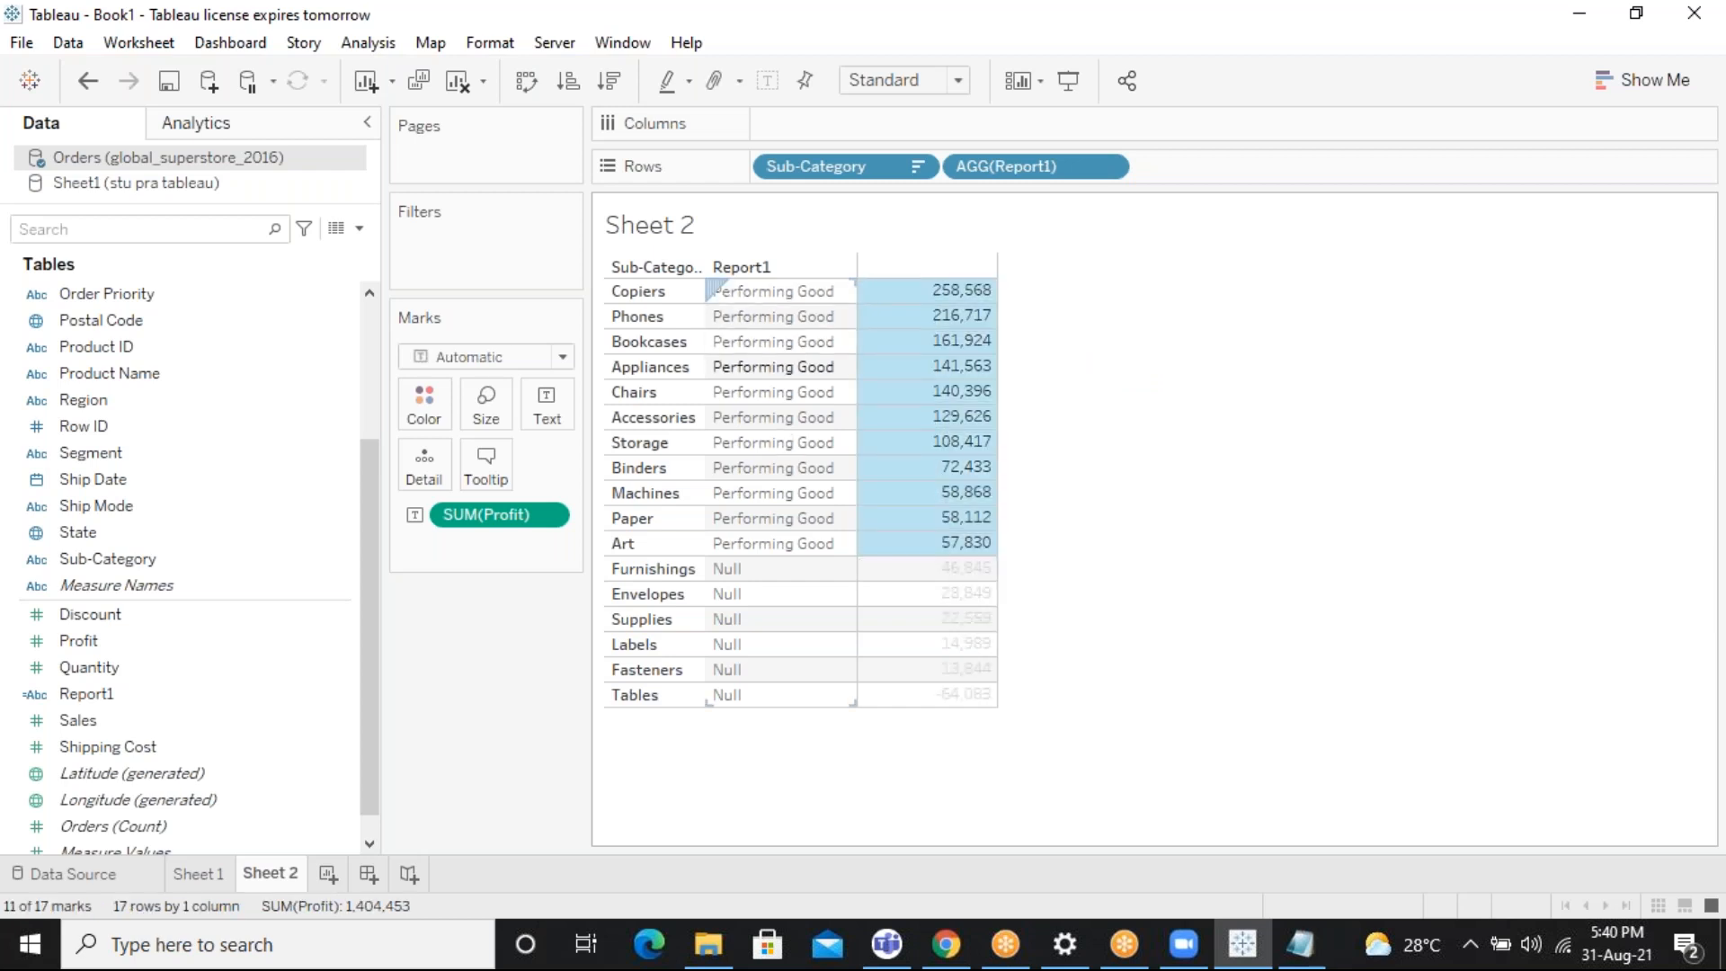
{"action": "left_click", "coordinate": [1117, 616]}
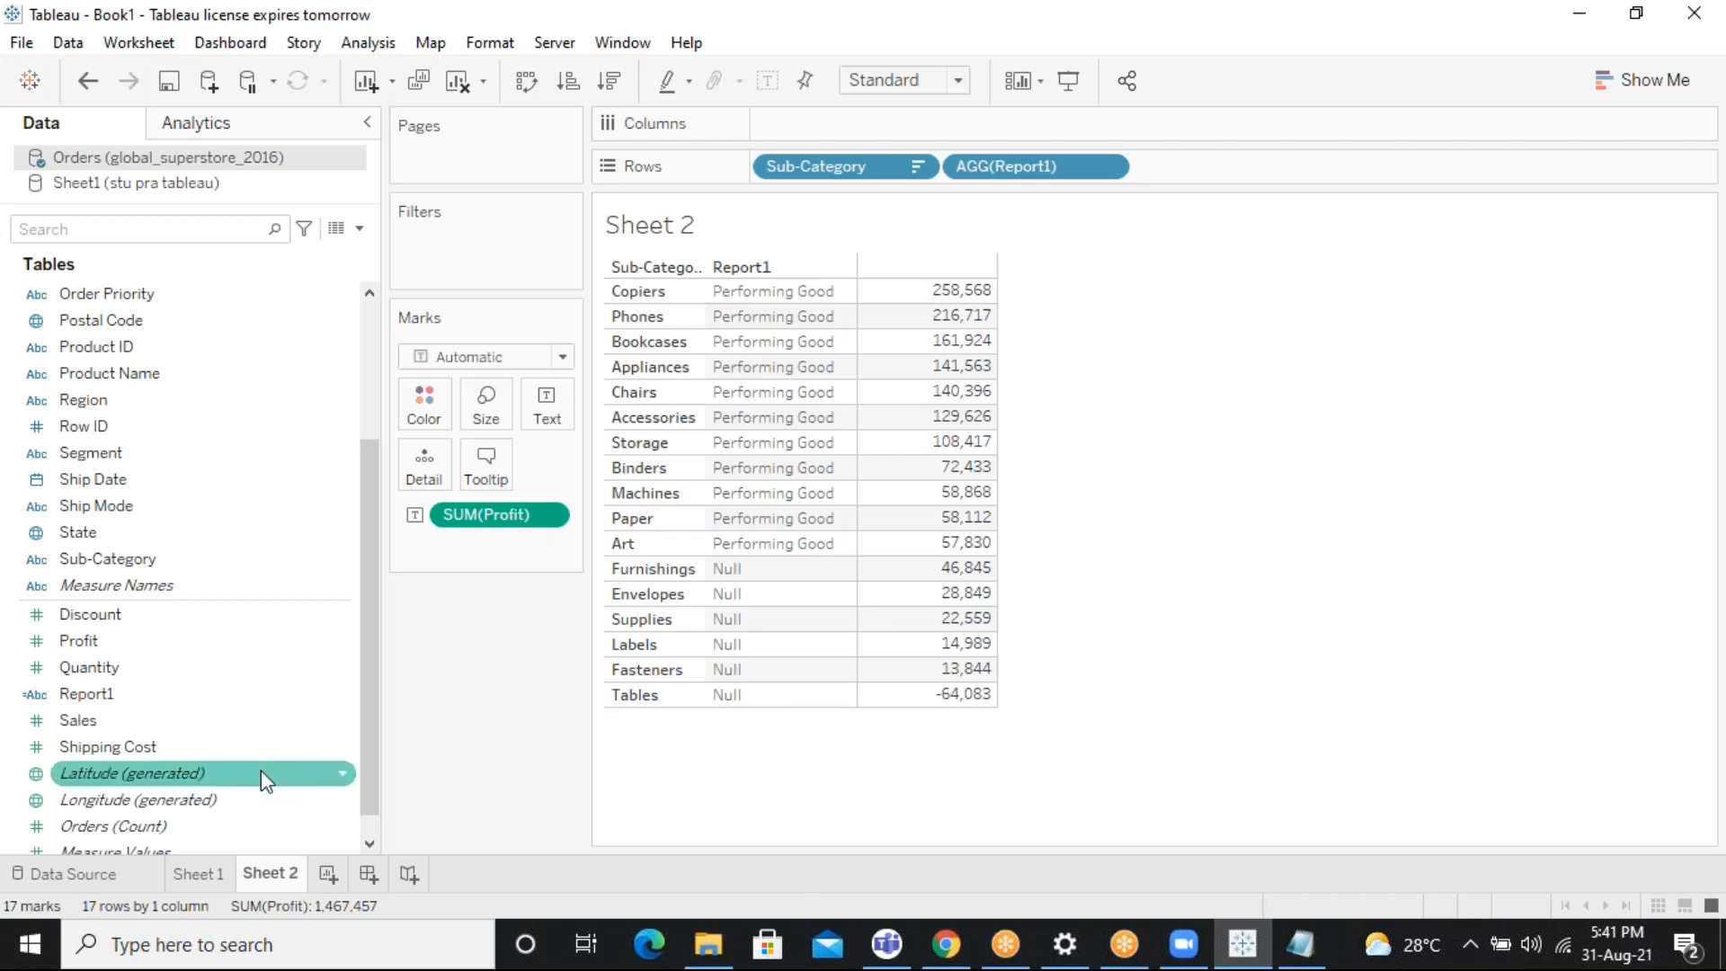
Create a new calculated field in the Orders data source and name it Report2
{"action": "scroll", "coordinate": [365, 780], "scroll_direction": "down", "scroll_amount": 1}
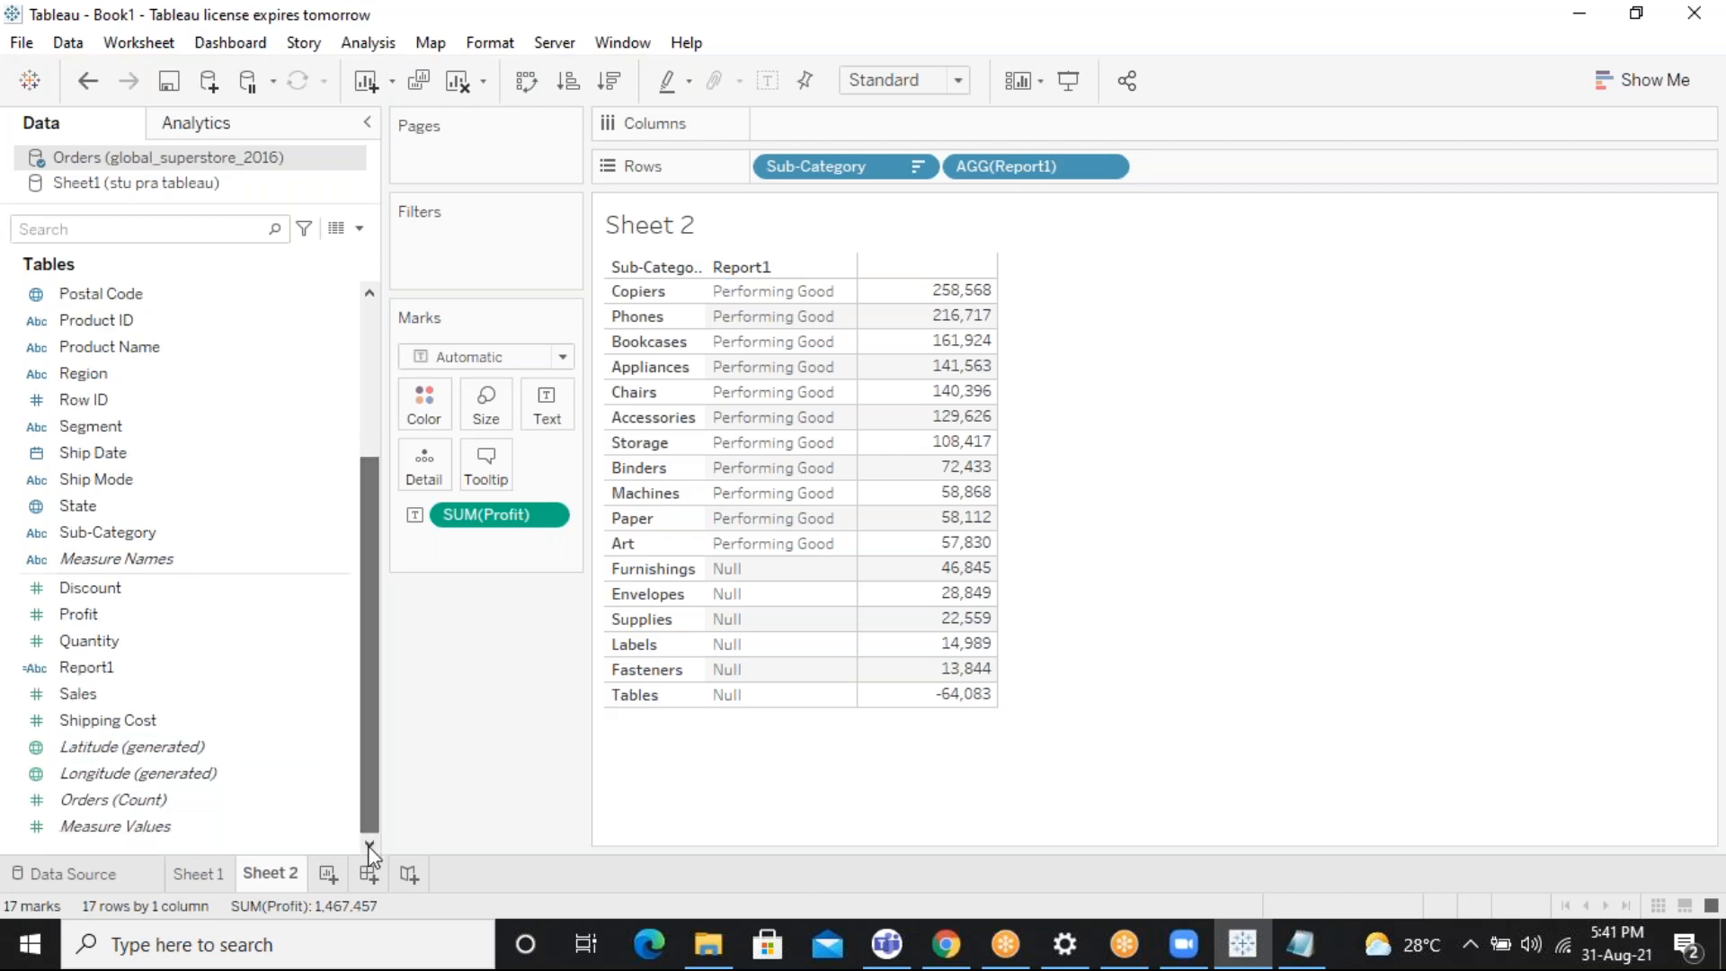
{"action": "right_click", "coordinate": [216, 840]}
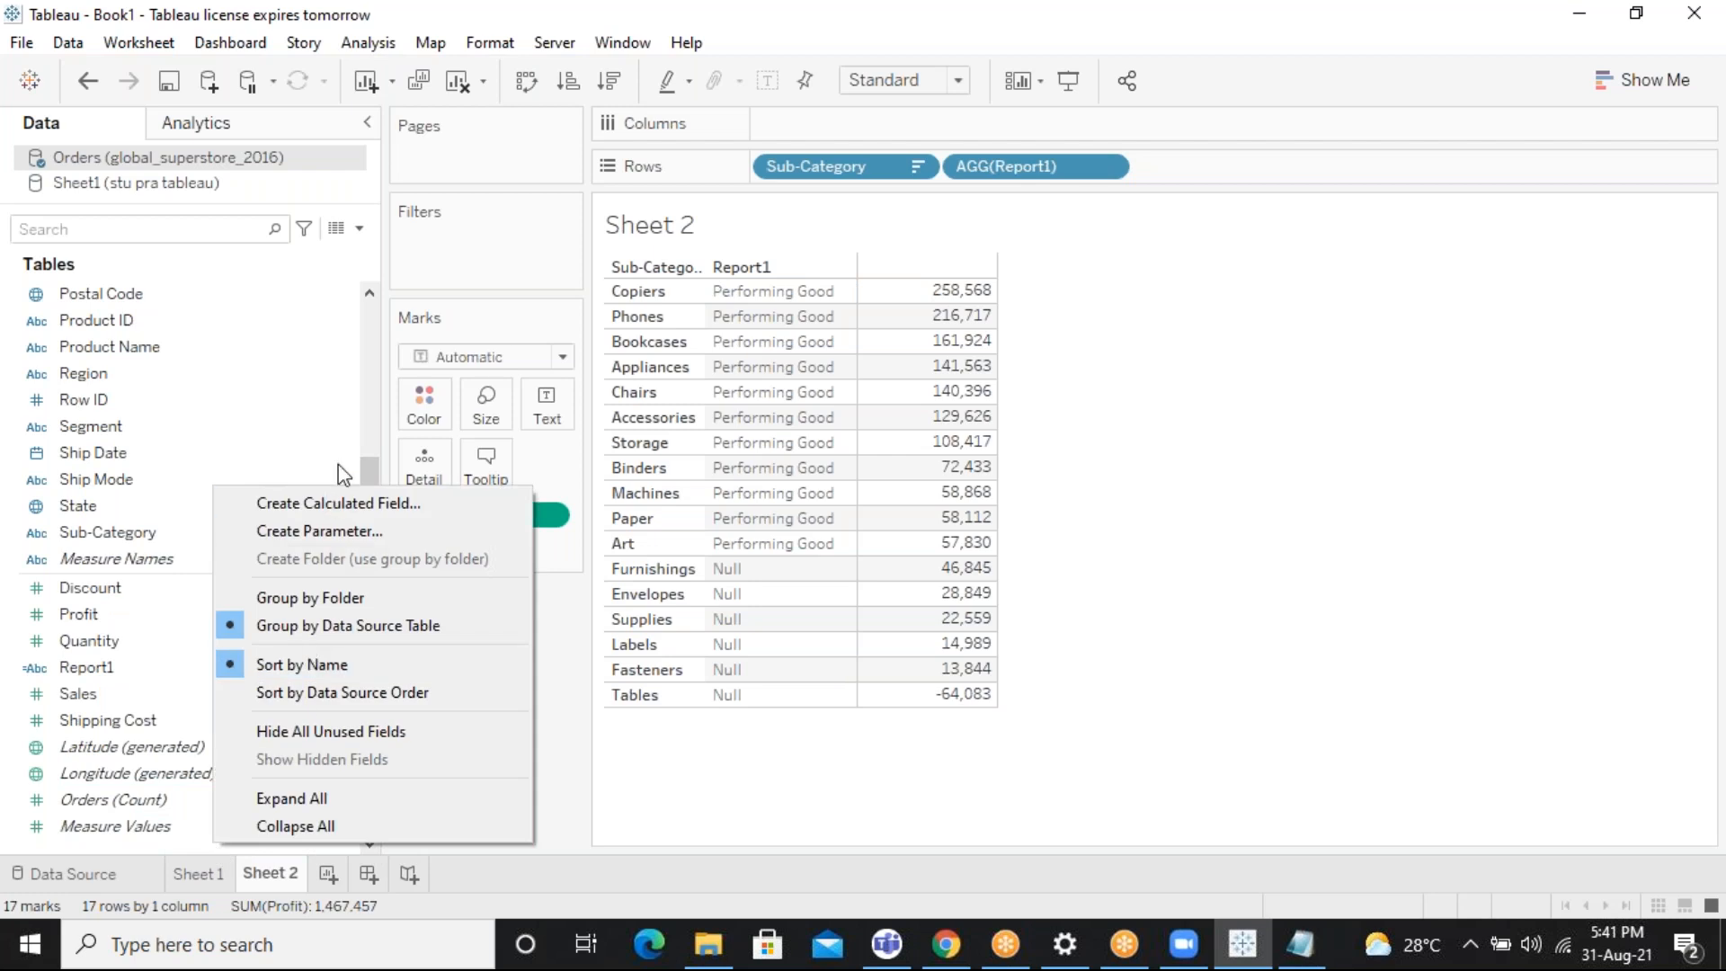
{"action": "left_click", "coordinate": [331, 498]}
{"action": "type", "text": "Report2"}
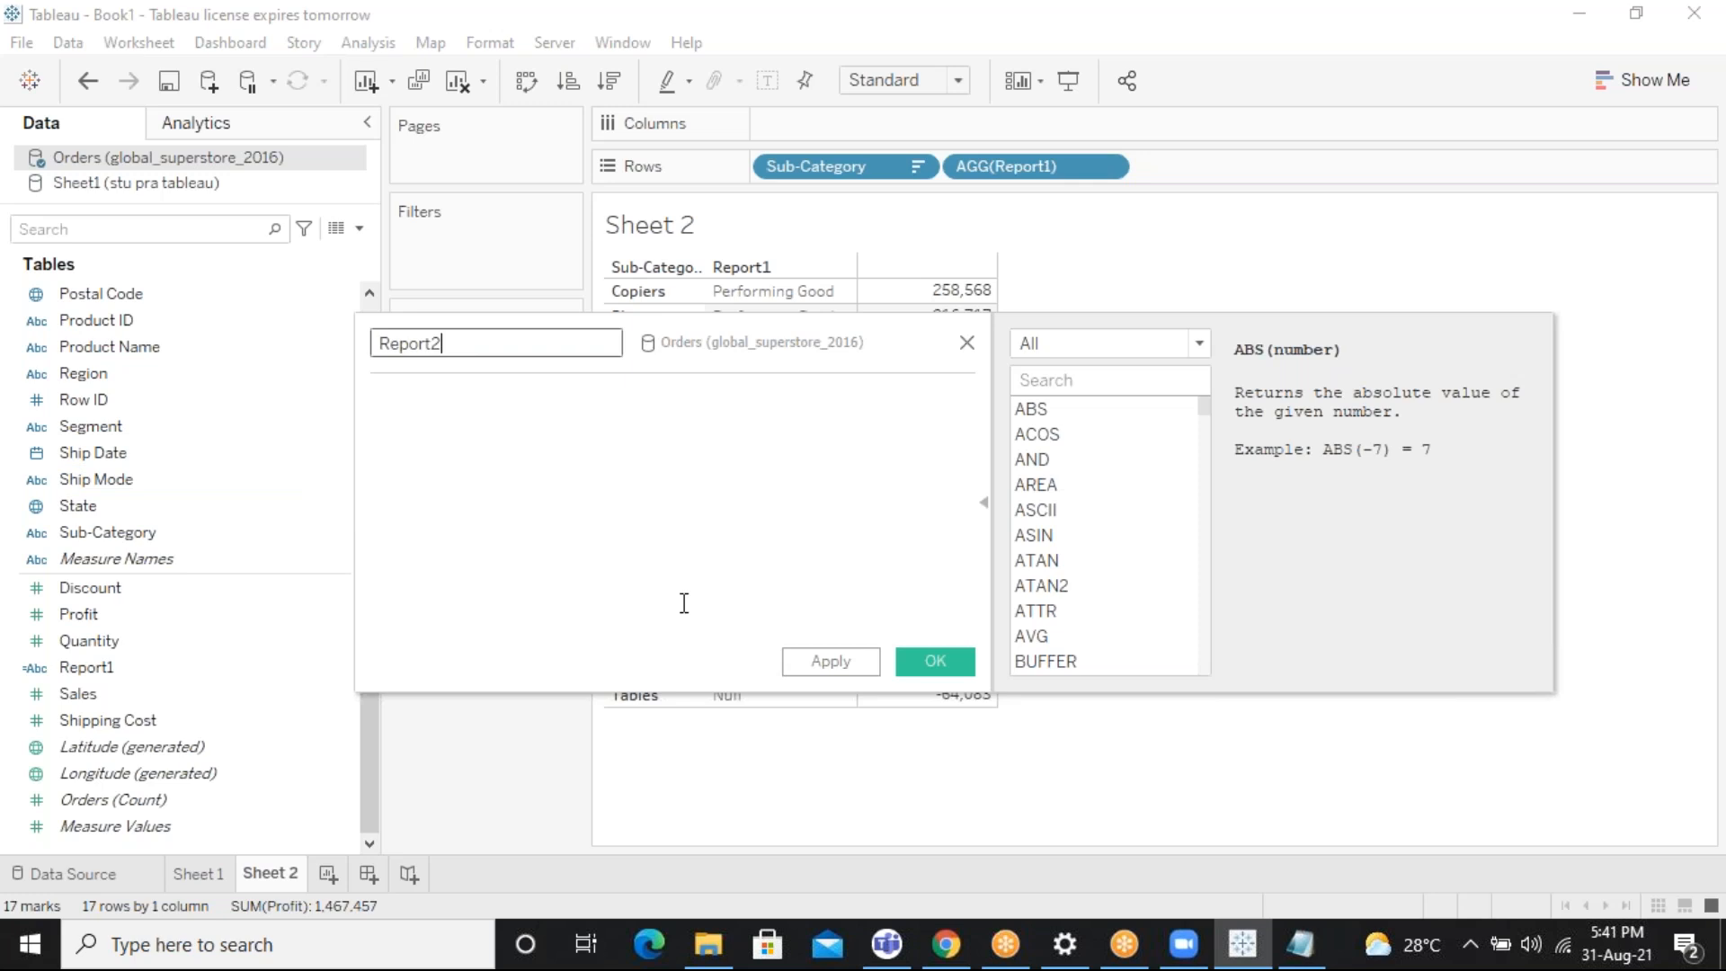
Start the Report2 formula with the condition IF SUM([Profit]) > 50000
{"action": "left_click", "coordinate": [588, 485]}
{"action": "type", "text": "IF "}
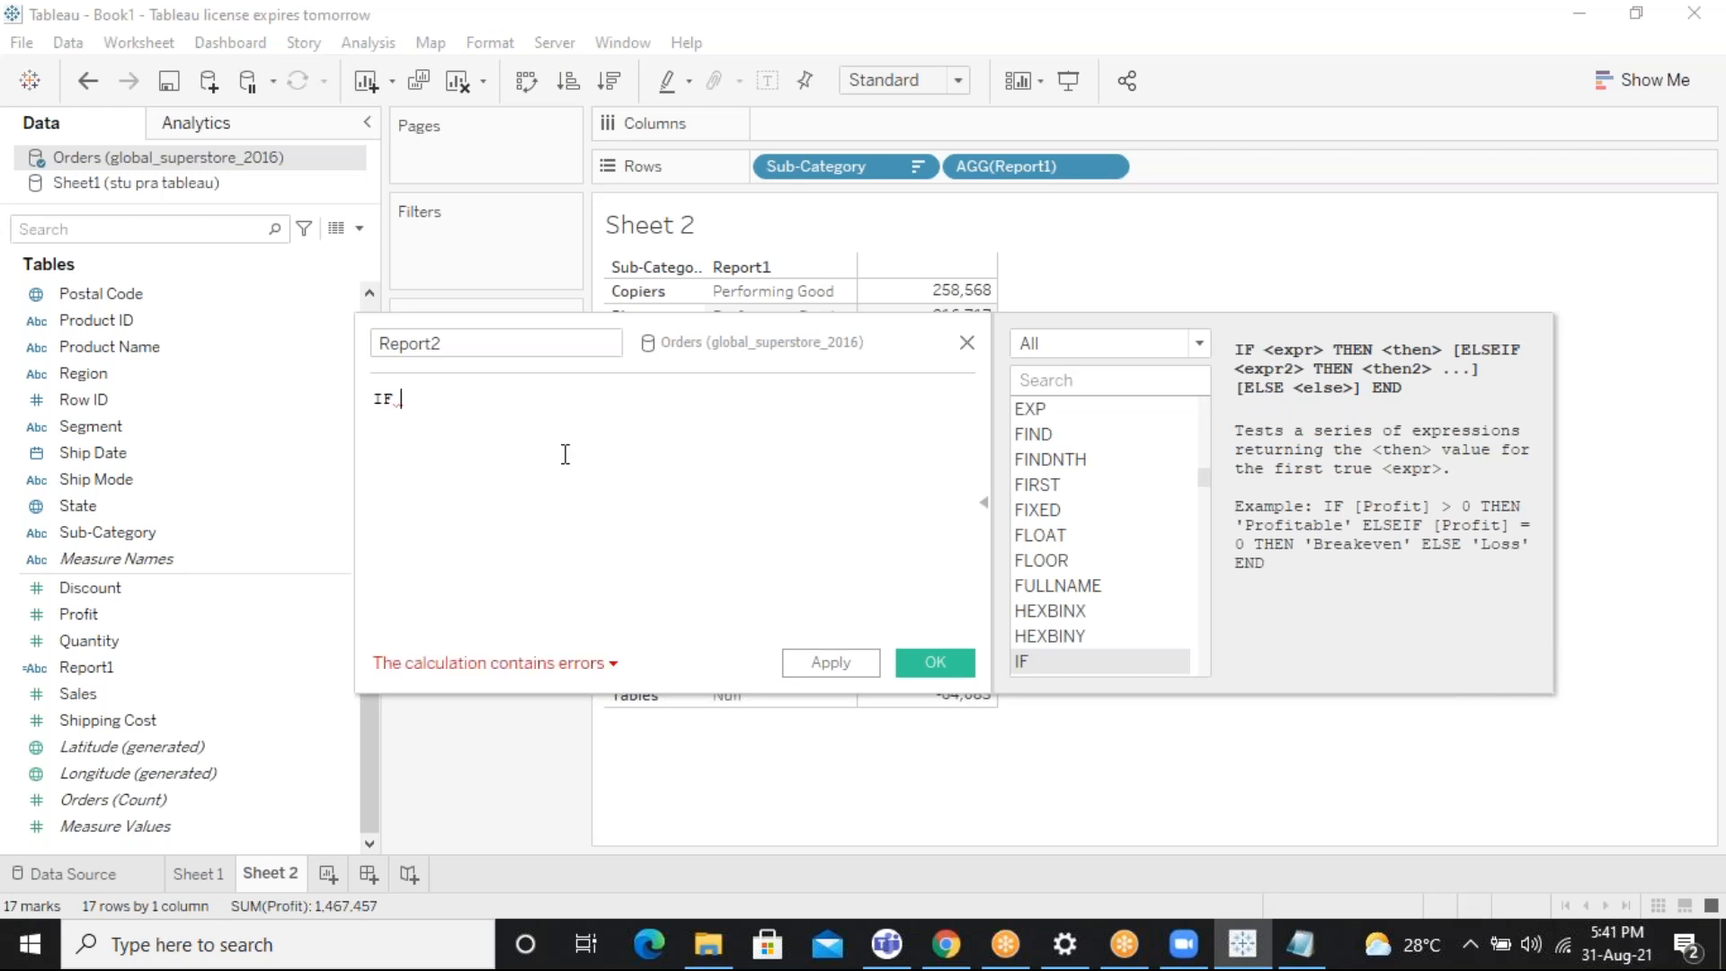
{"action": "type", "text": "SUM("}
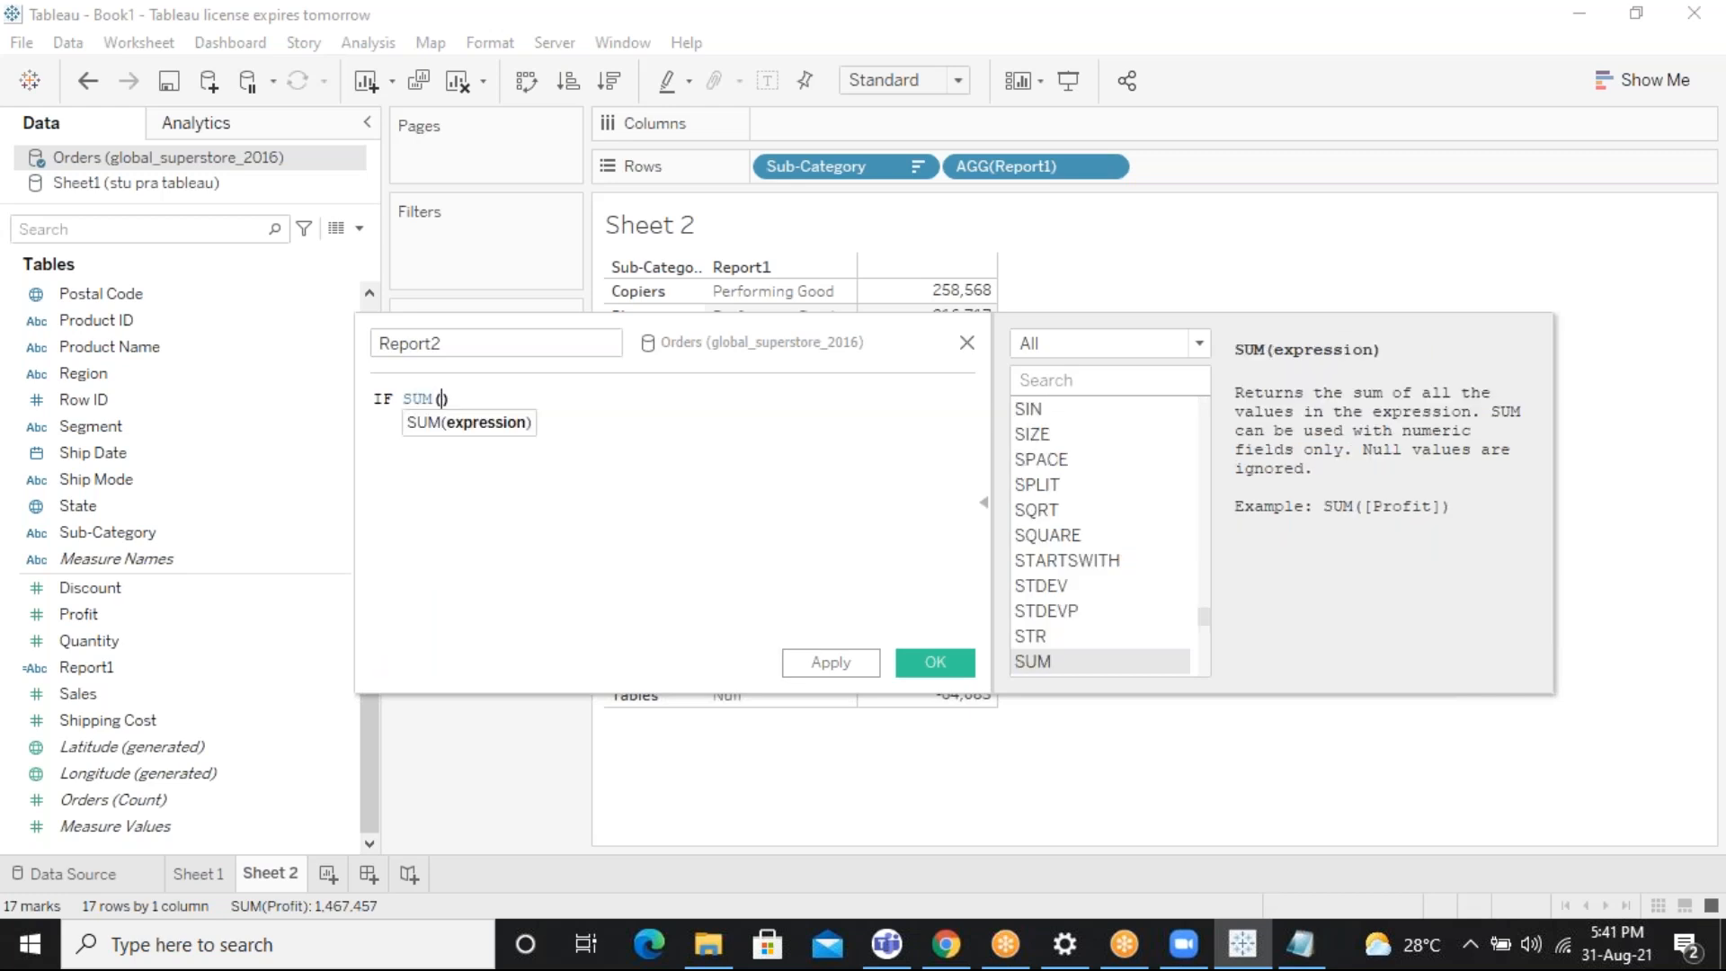
{"action": "type", "text": "pro"}
{"action": "key", "text": "Down"}
{"action": "key", "text": "Down"}
{"action": "key", "text": "Return"}
{"action": "type", "text": "> 5"}
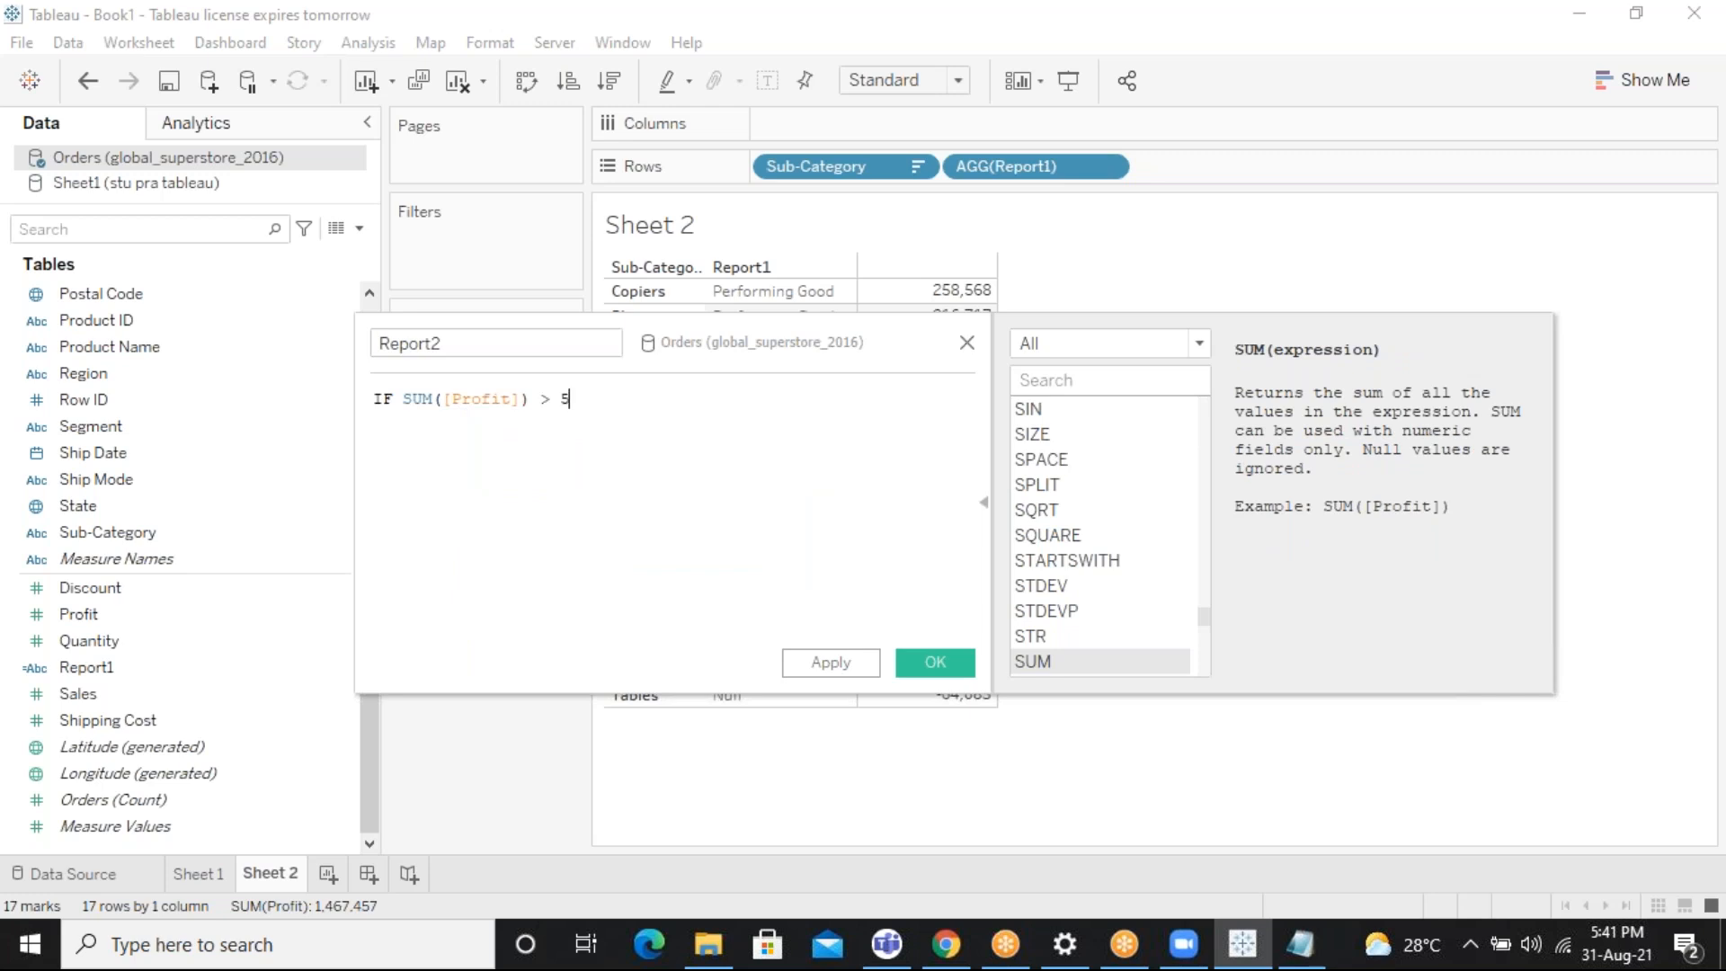
{"action": "type", "text": "00000"}
{"action": "key", "text": "BackSpace"}
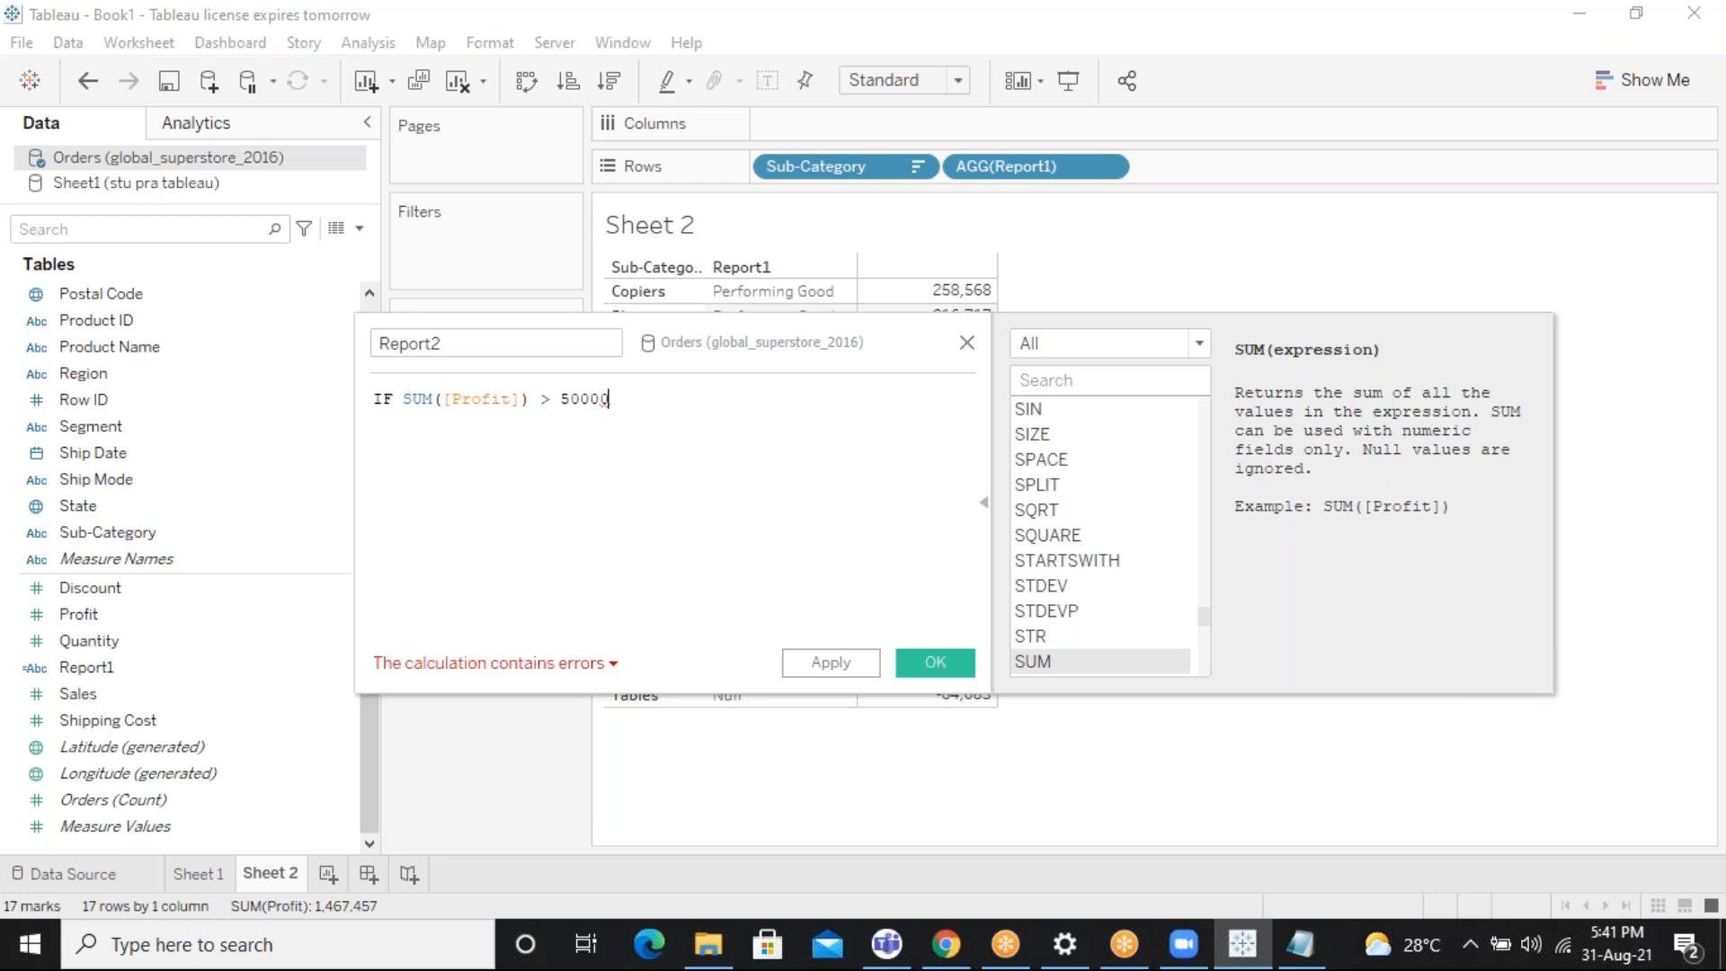
Extend the Report2 condition with THEN 'Performing Goods'
{"action": "type", "text": "thwen"}
{"action": "key", "text": "BackSpace"}
{"action": "key", "text": "BackSpace"}
{"action": "key", "text": "BackSpace"}
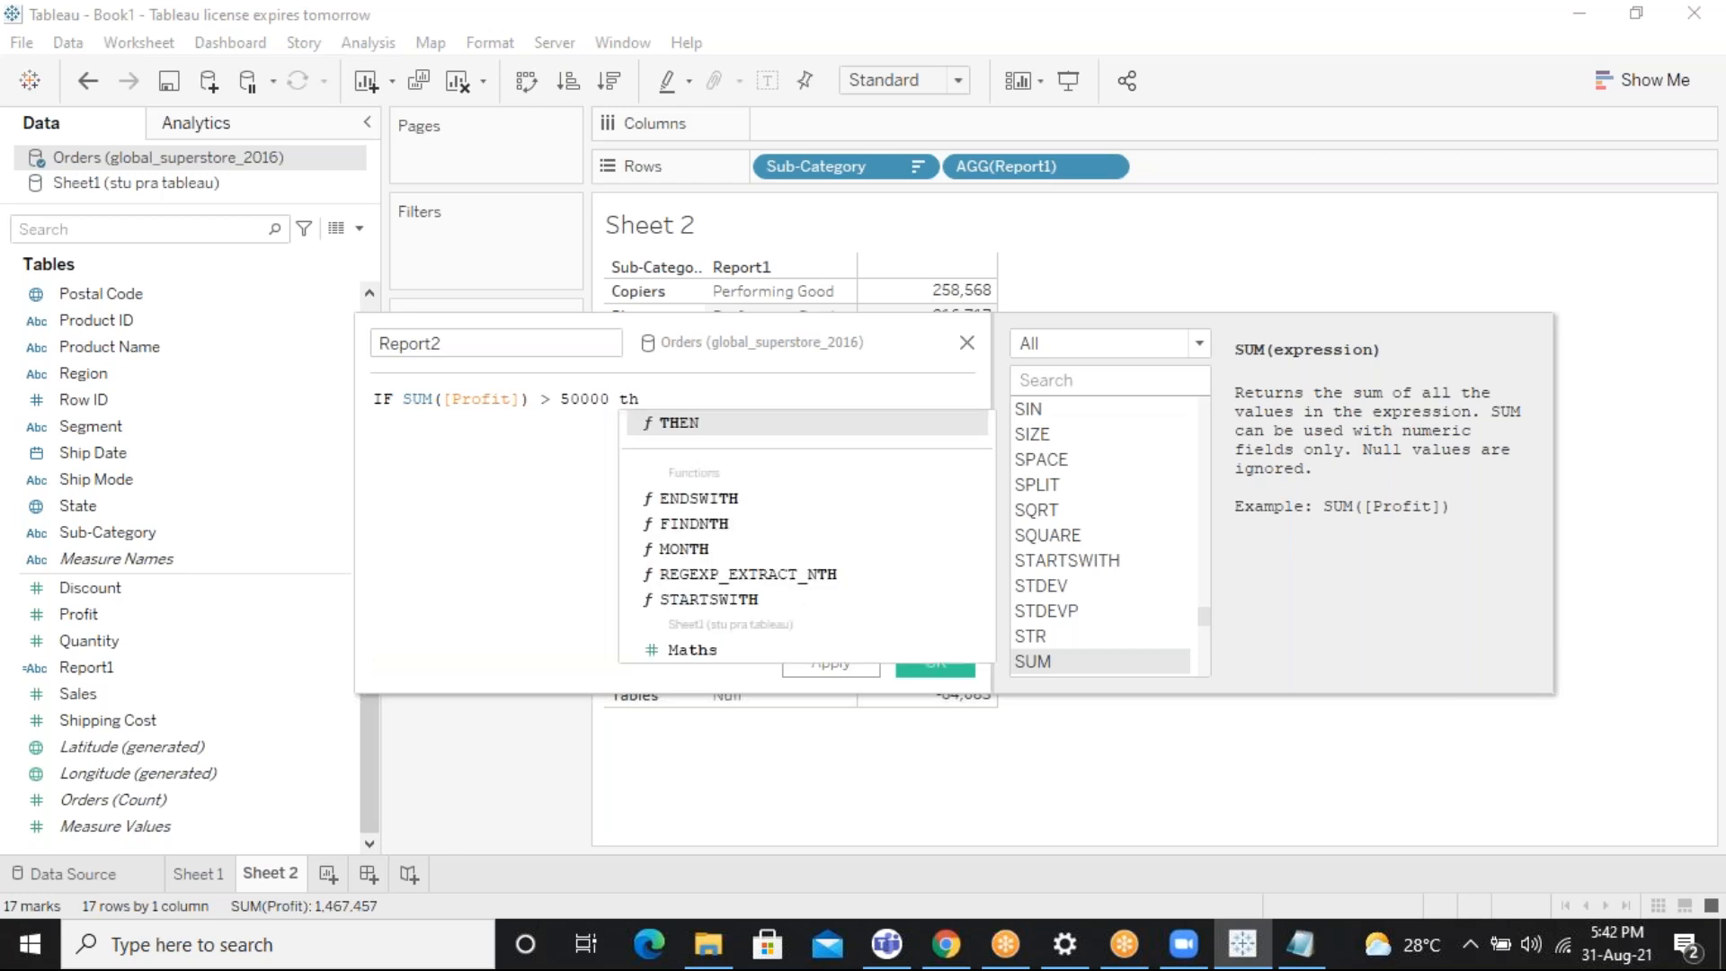
{"action": "key", "text": "Return"}
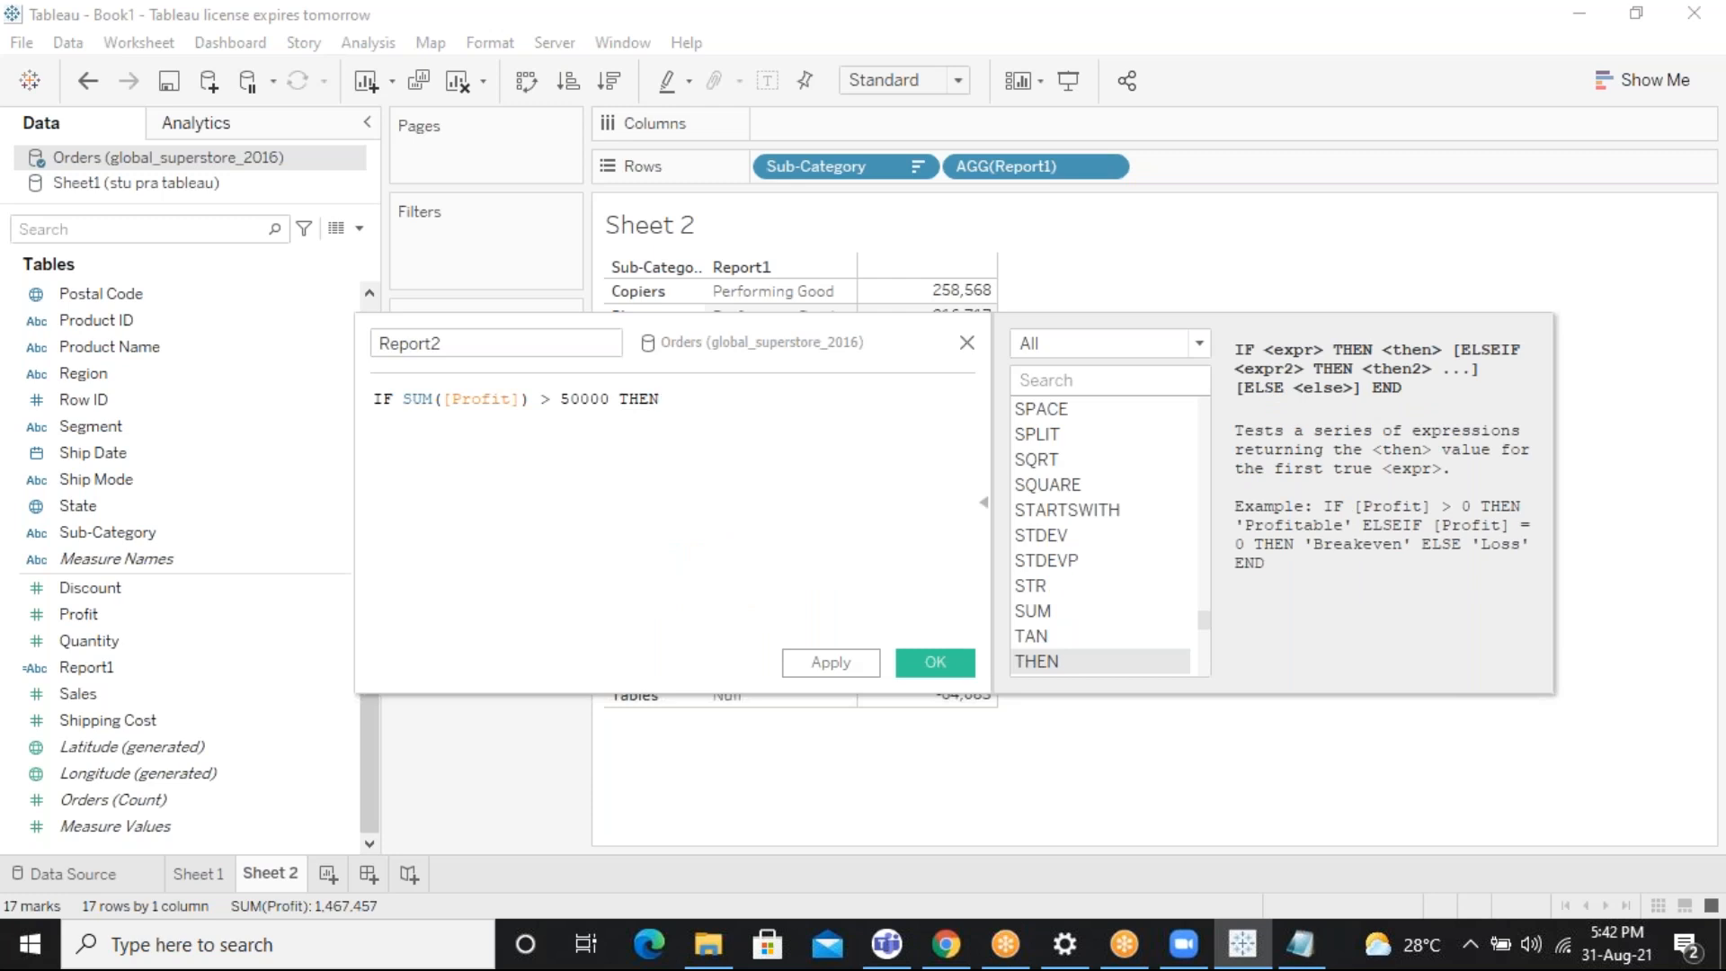
{"action": "type", "text": "'Per"}
{"action": "type", "text": "forming Go"}
{"action": "type", "text": "ood"}
{"action": "key", "text": "BackSpace"}
{"action": "key", "text": "BackSpace"}
{"action": "type", "text": "ds'"}
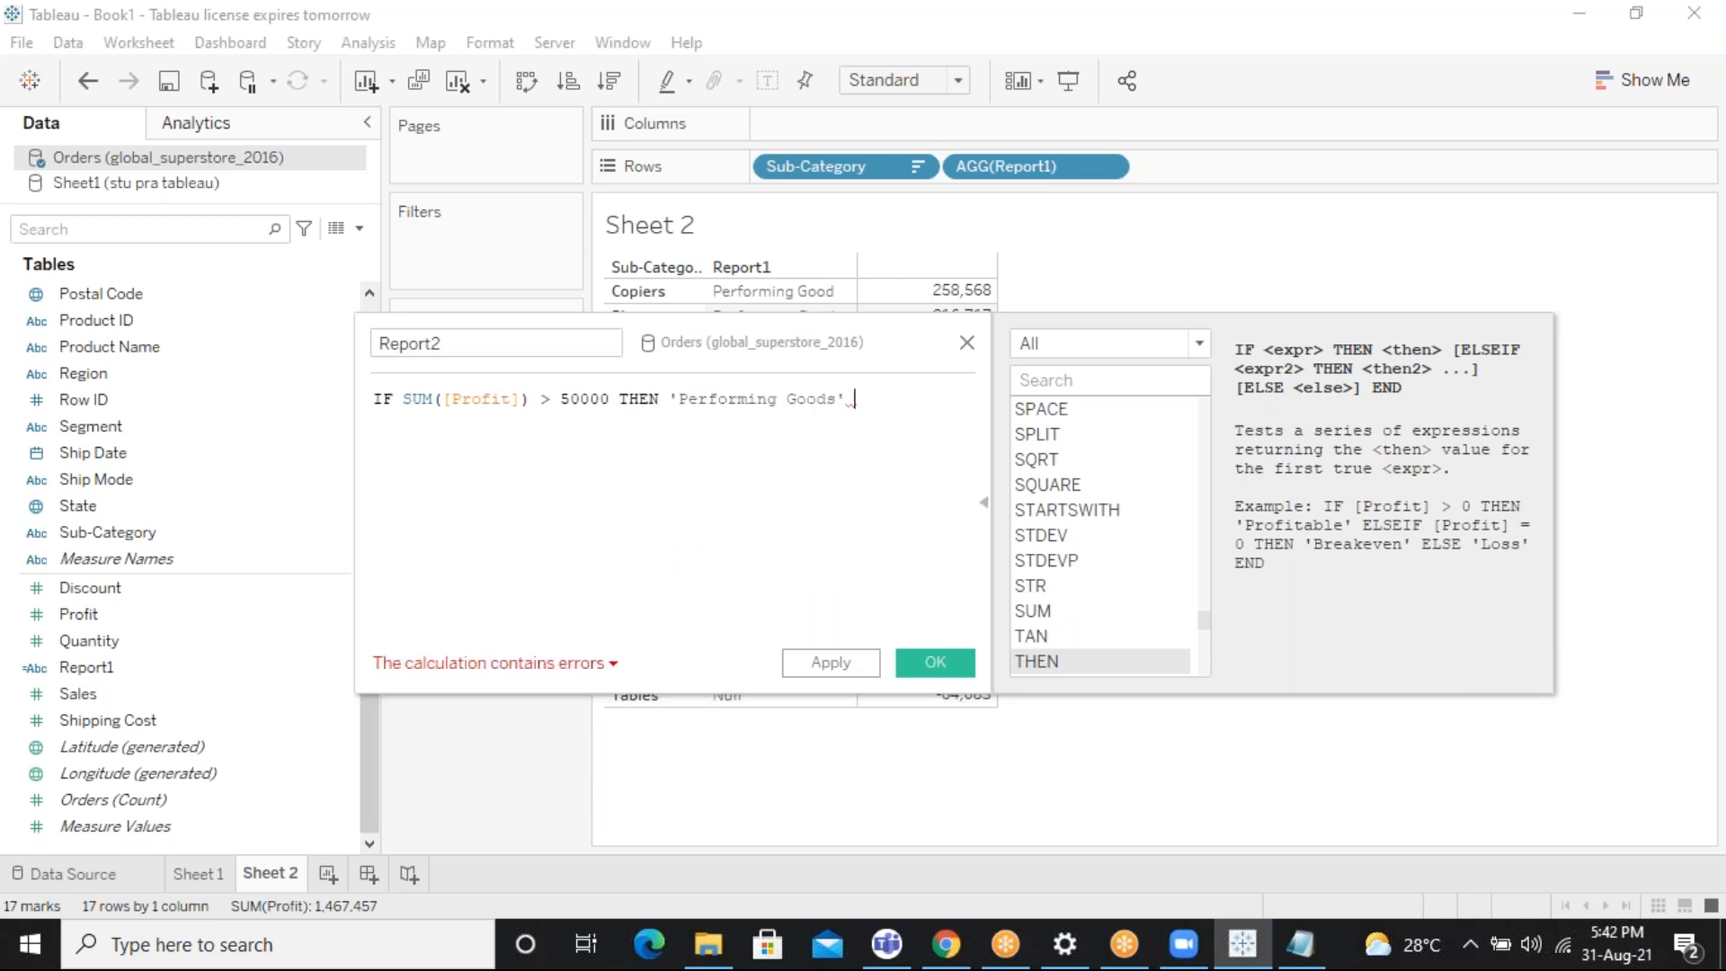
Add the alternative result ELSE 'Too Bad' to the formula, without a leading space inside the quotes
{"action": "type", "text": " e"}
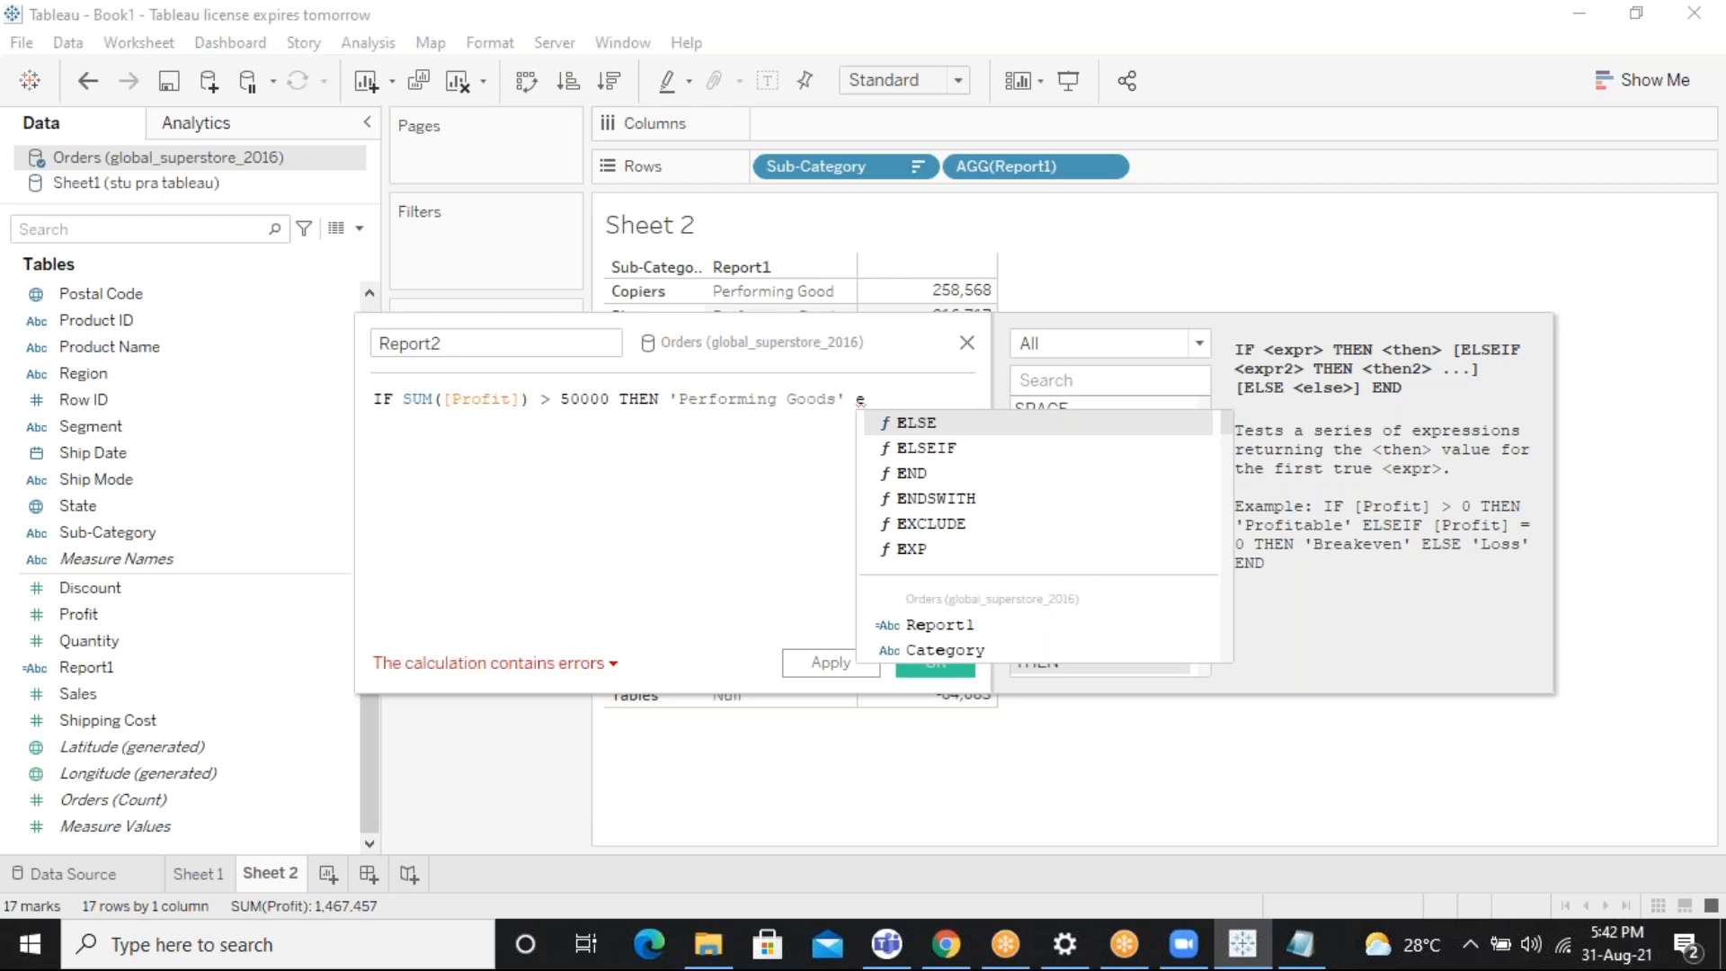
{"action": "type", "text": "l"}
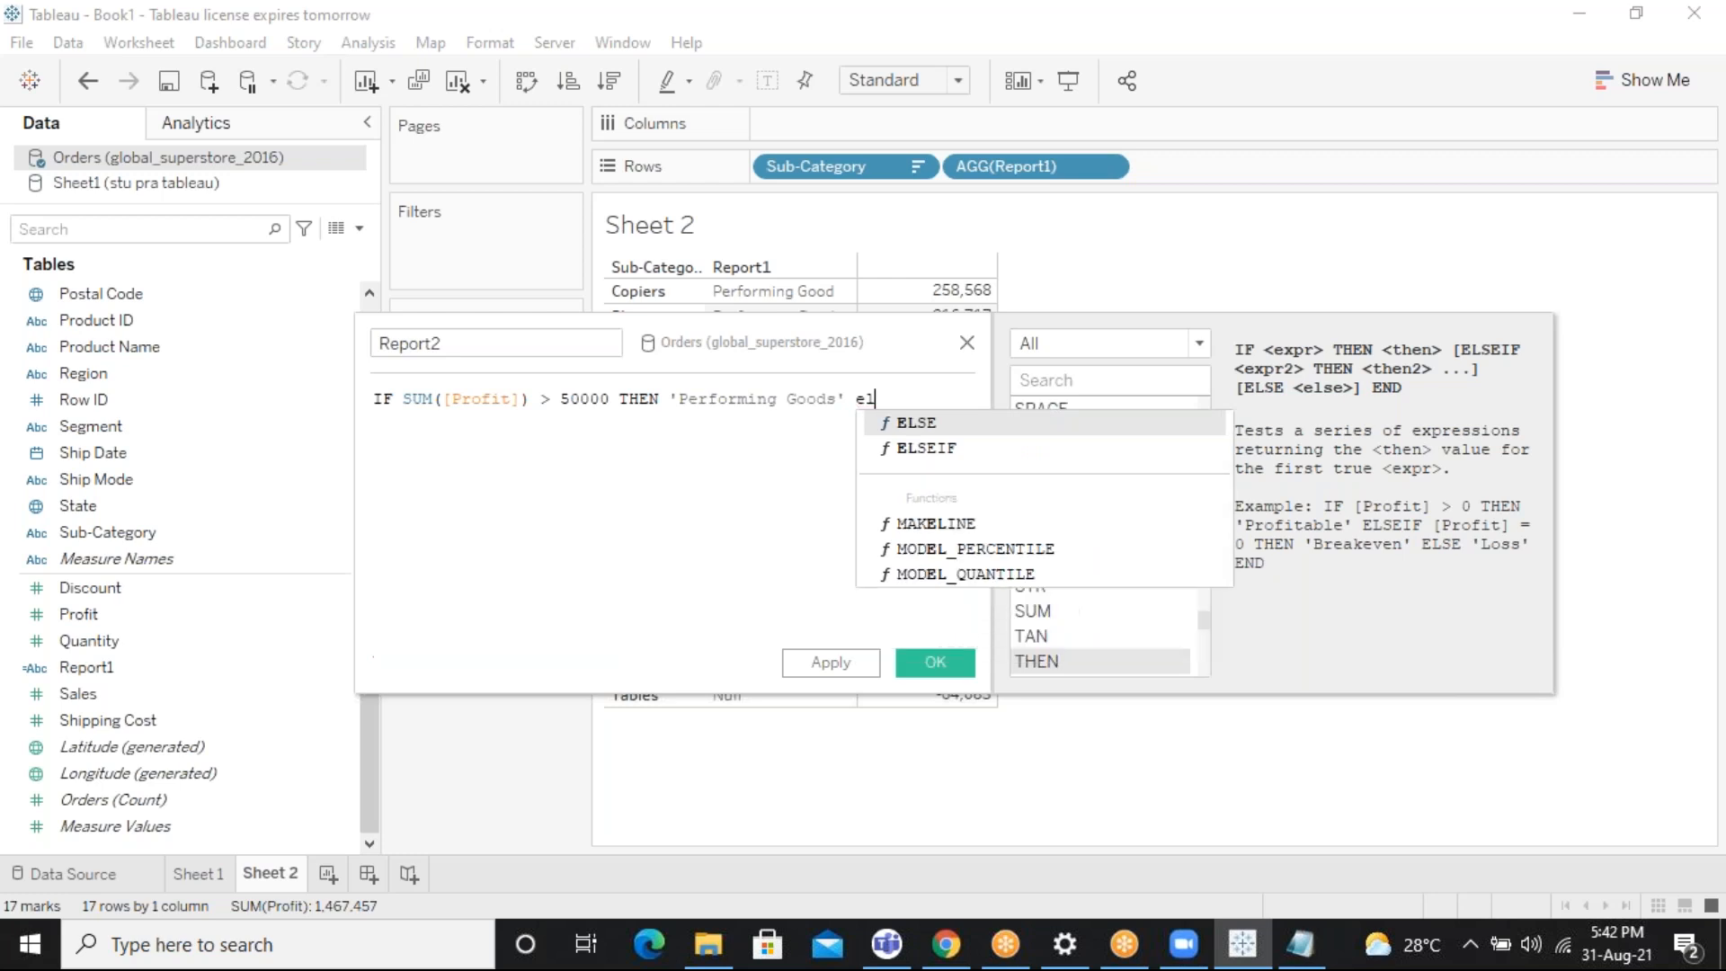
{"action": "key", "text": "Return"}
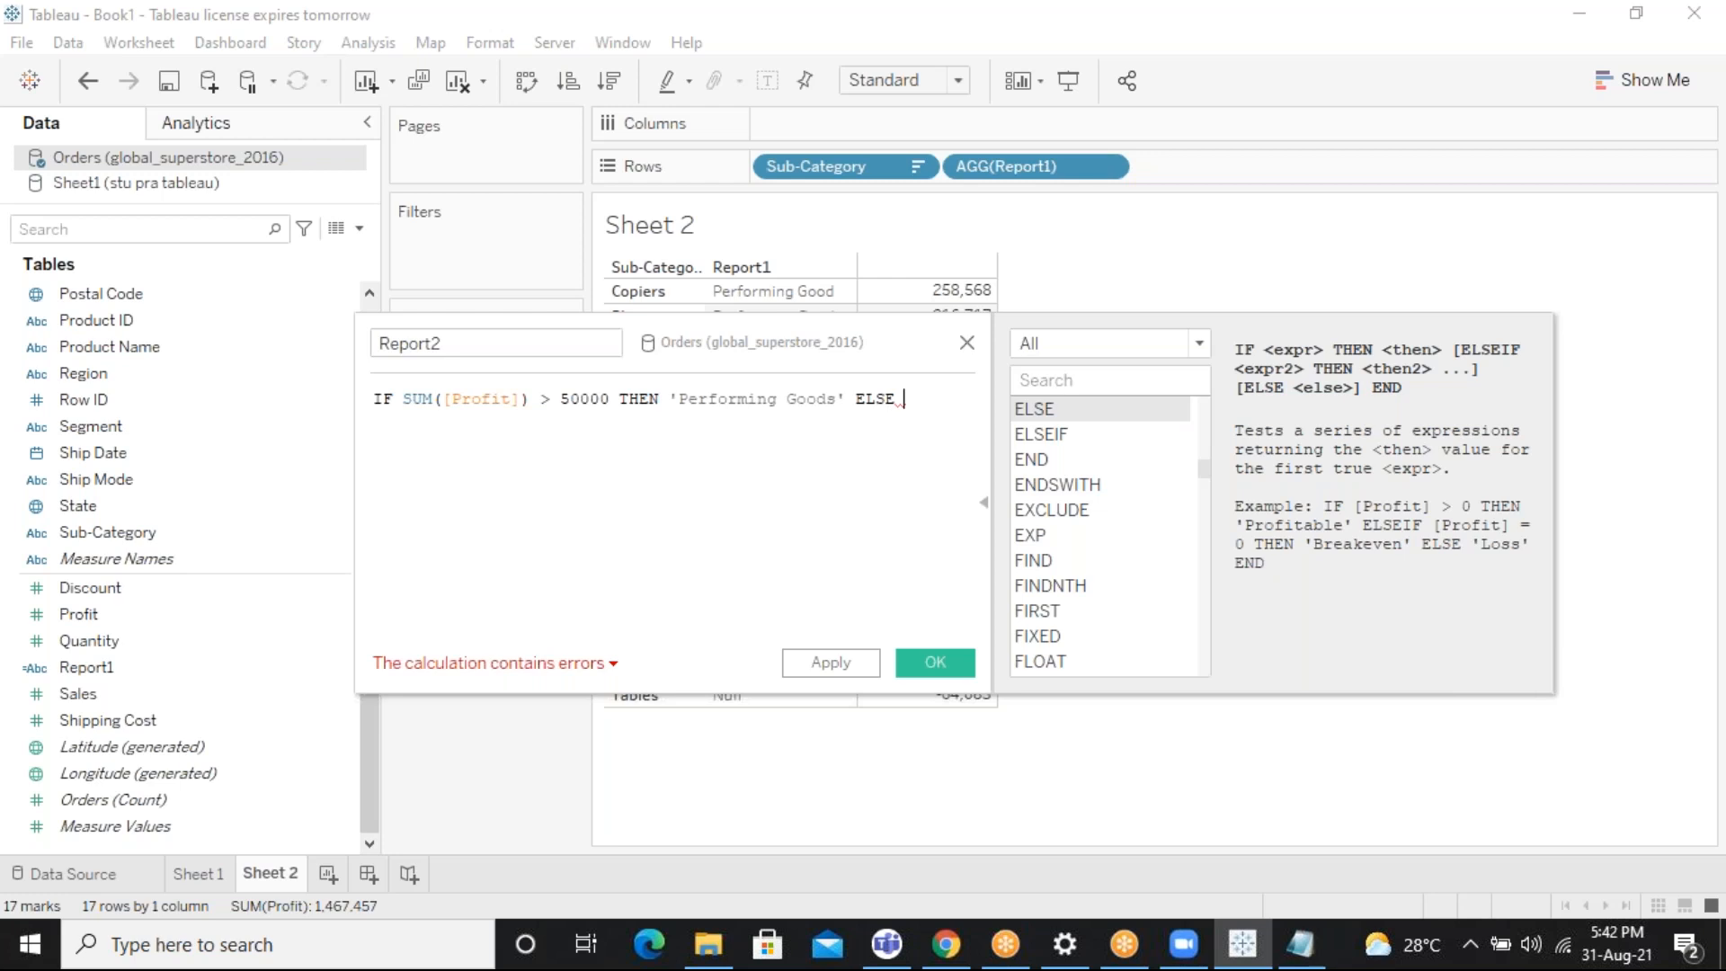
{"action": "type", "text": "' "}
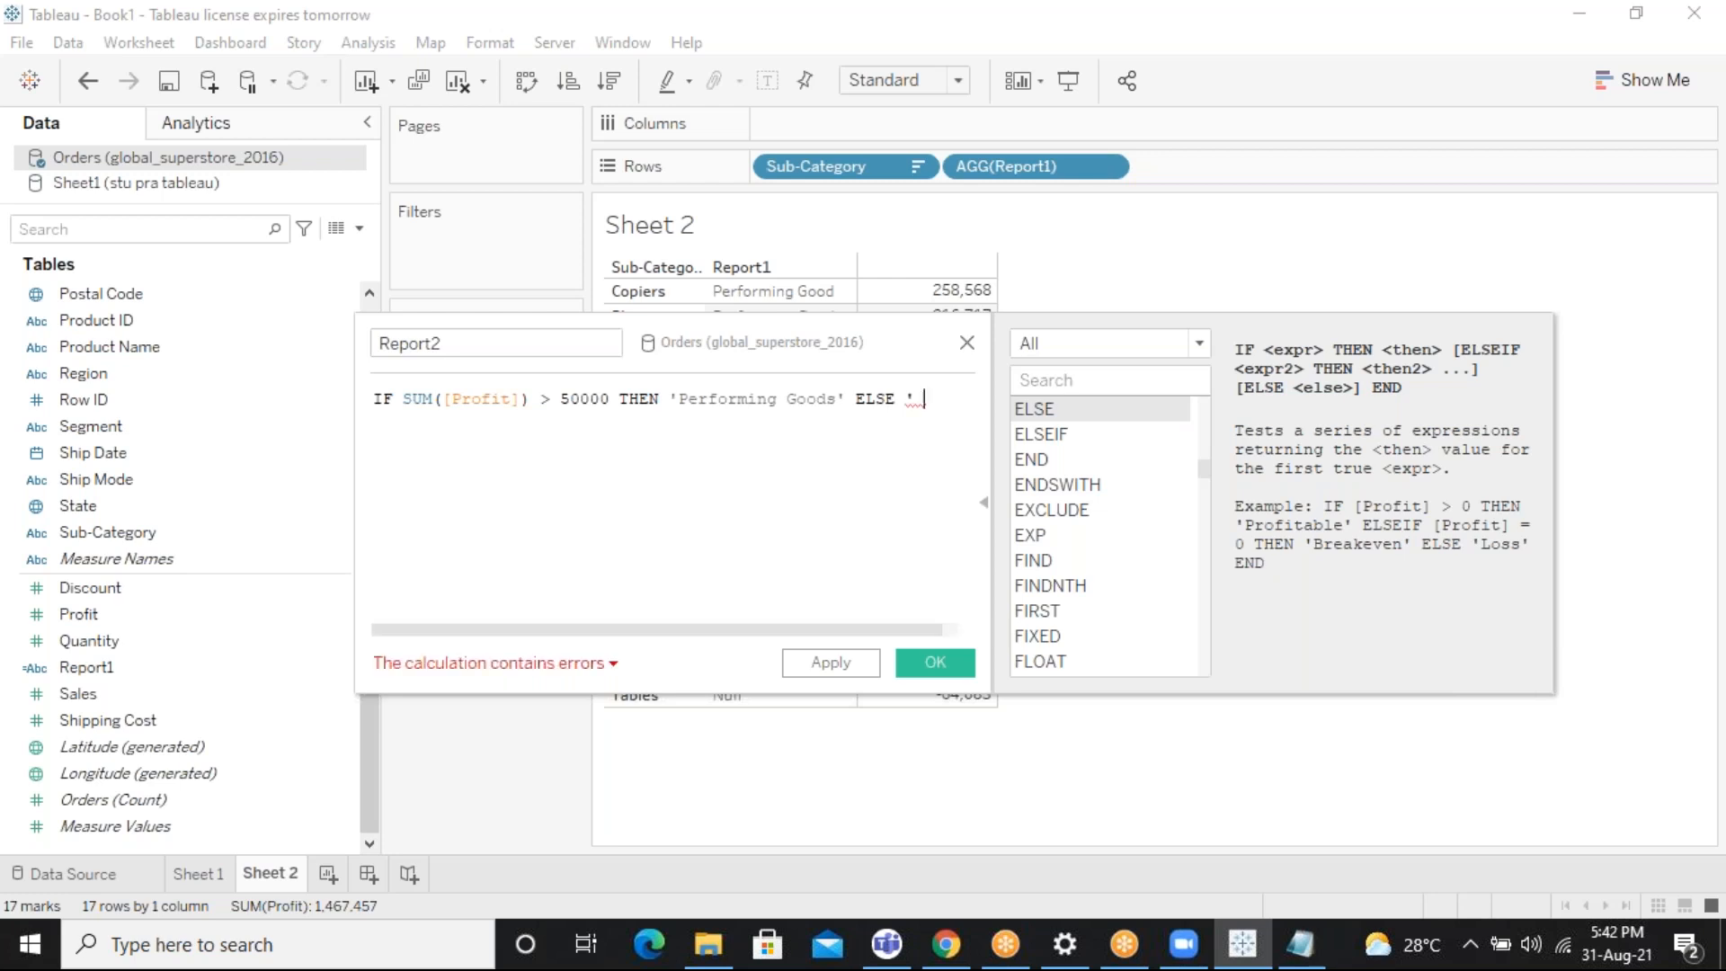
{"action": "type", "text": "Too Bd"}
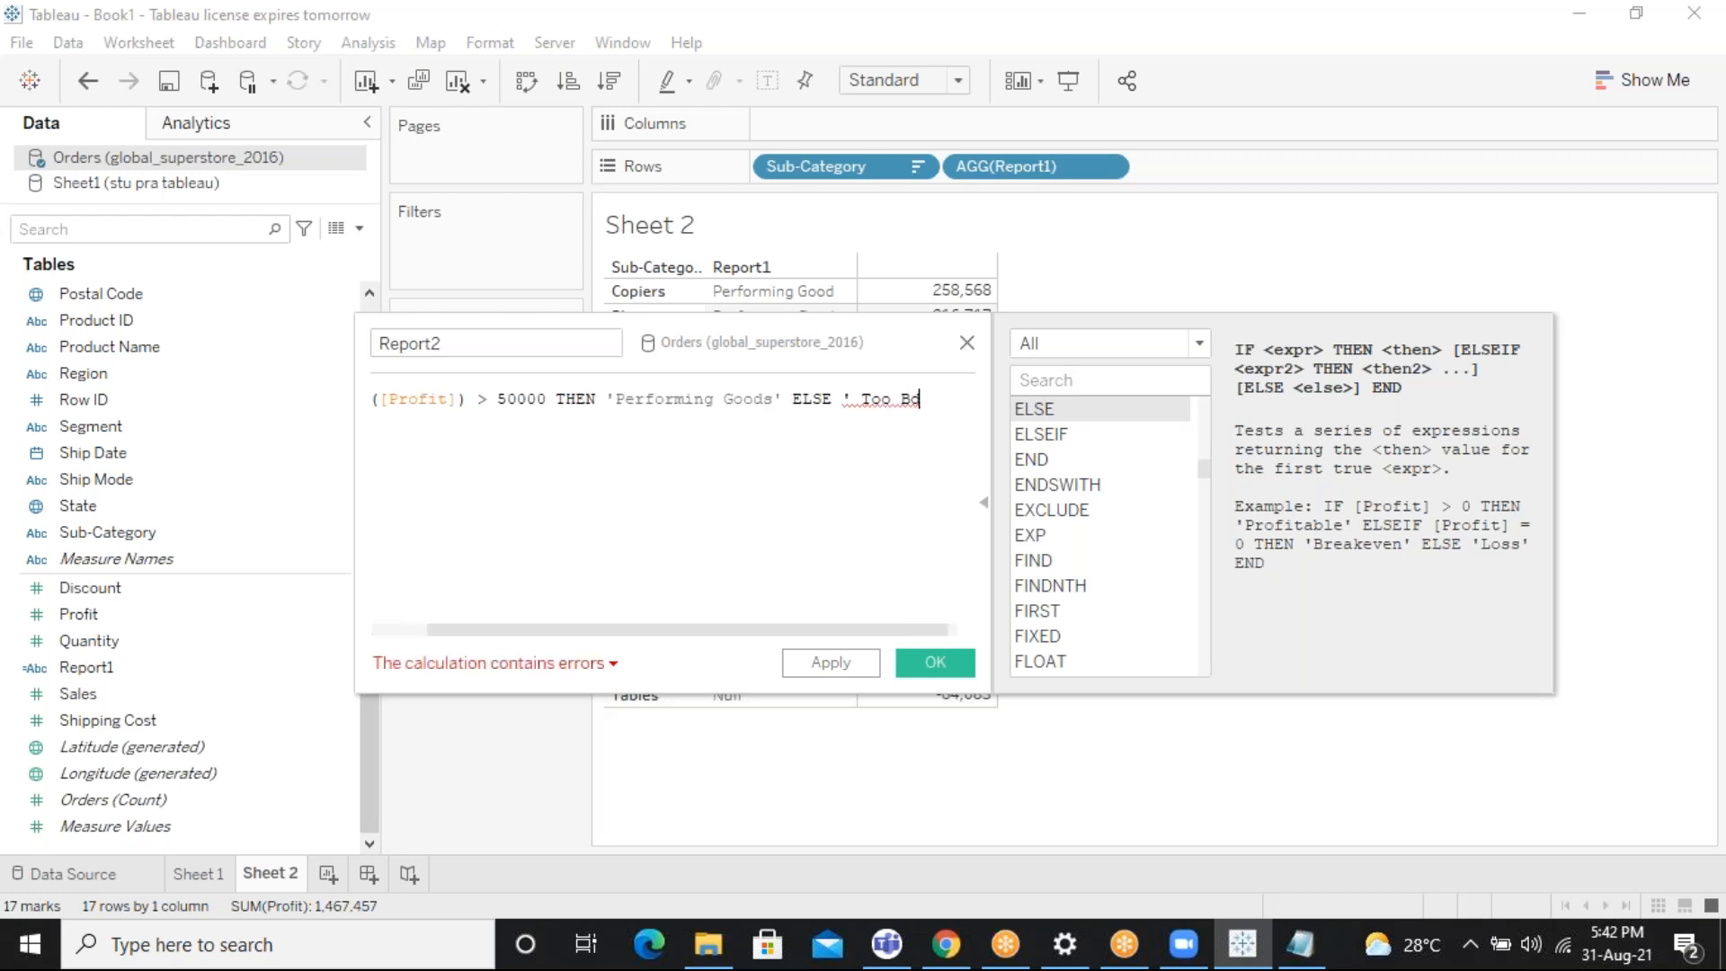
{"action": "key", "text": "BackSpace"}
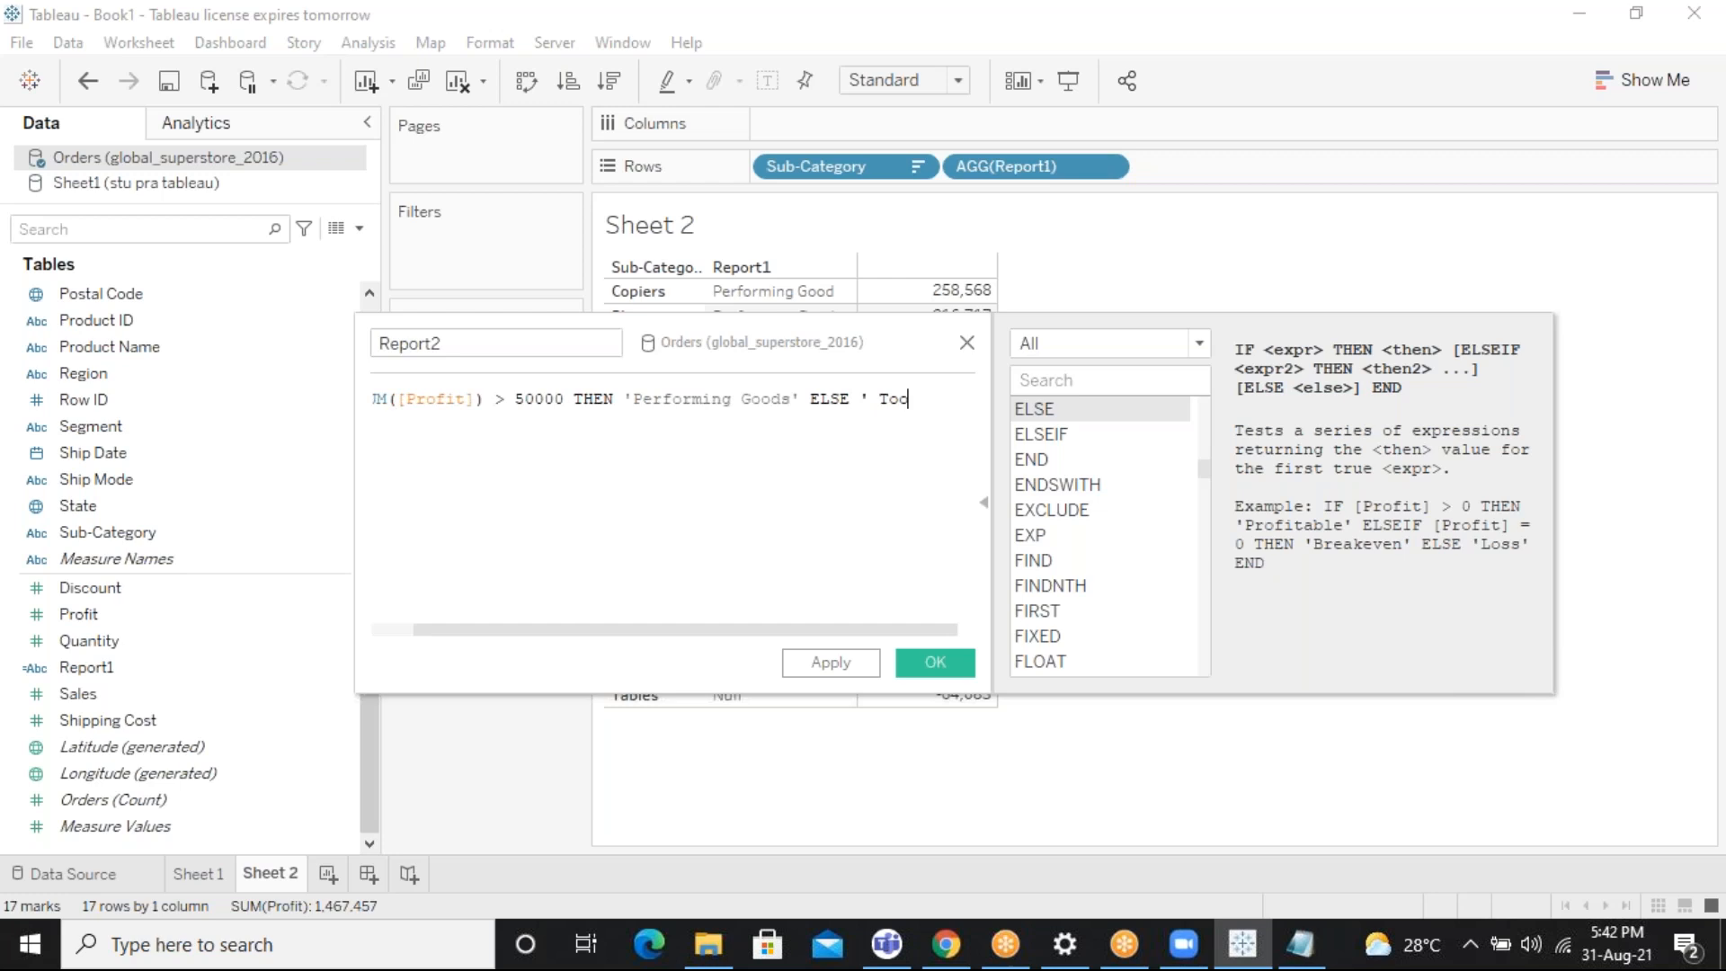
{"action": "type", "text": "ad'"}
{"action": "left_click", "coordinate": [879, 398]}
{"action": "key", "text": "BackSpace"}
{"action": "left_click", "coordinate": [958, 398]}
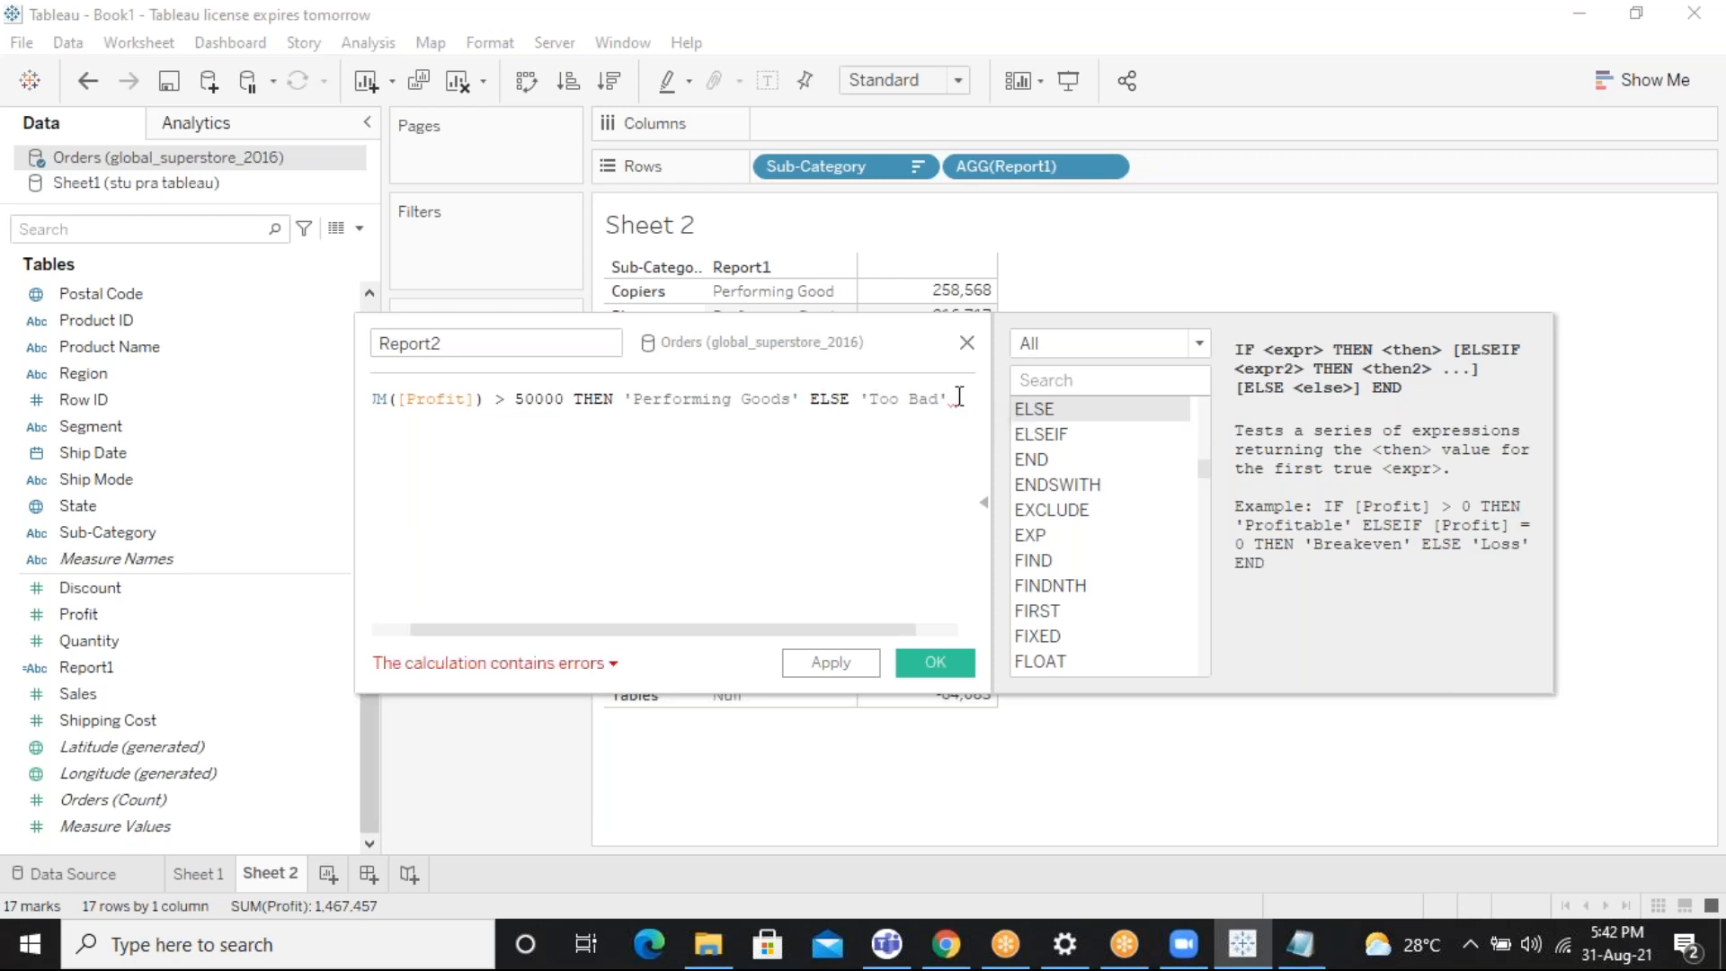
Close the Report2 formula with END after 'Too Bad'
{"action": "type", "text": "E"}
{"action": "key", "text": "BackSpace"}
{"action": "type", "text": "en"}
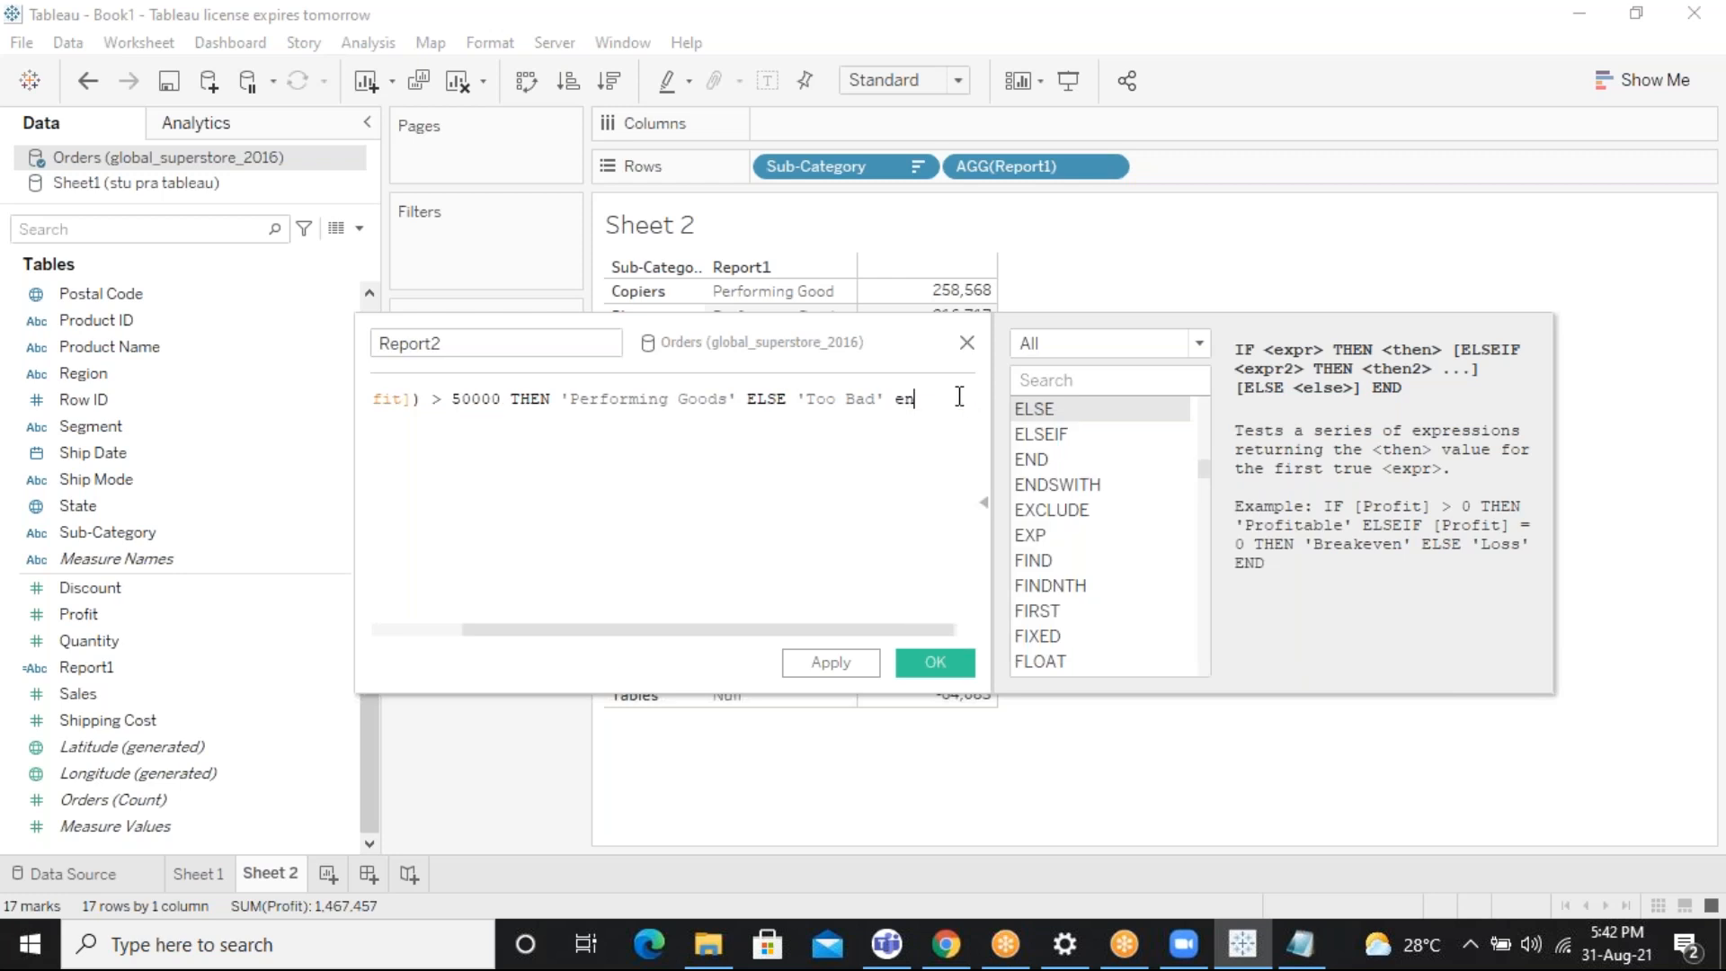
{"action": "key", "text": "BackSpace"}
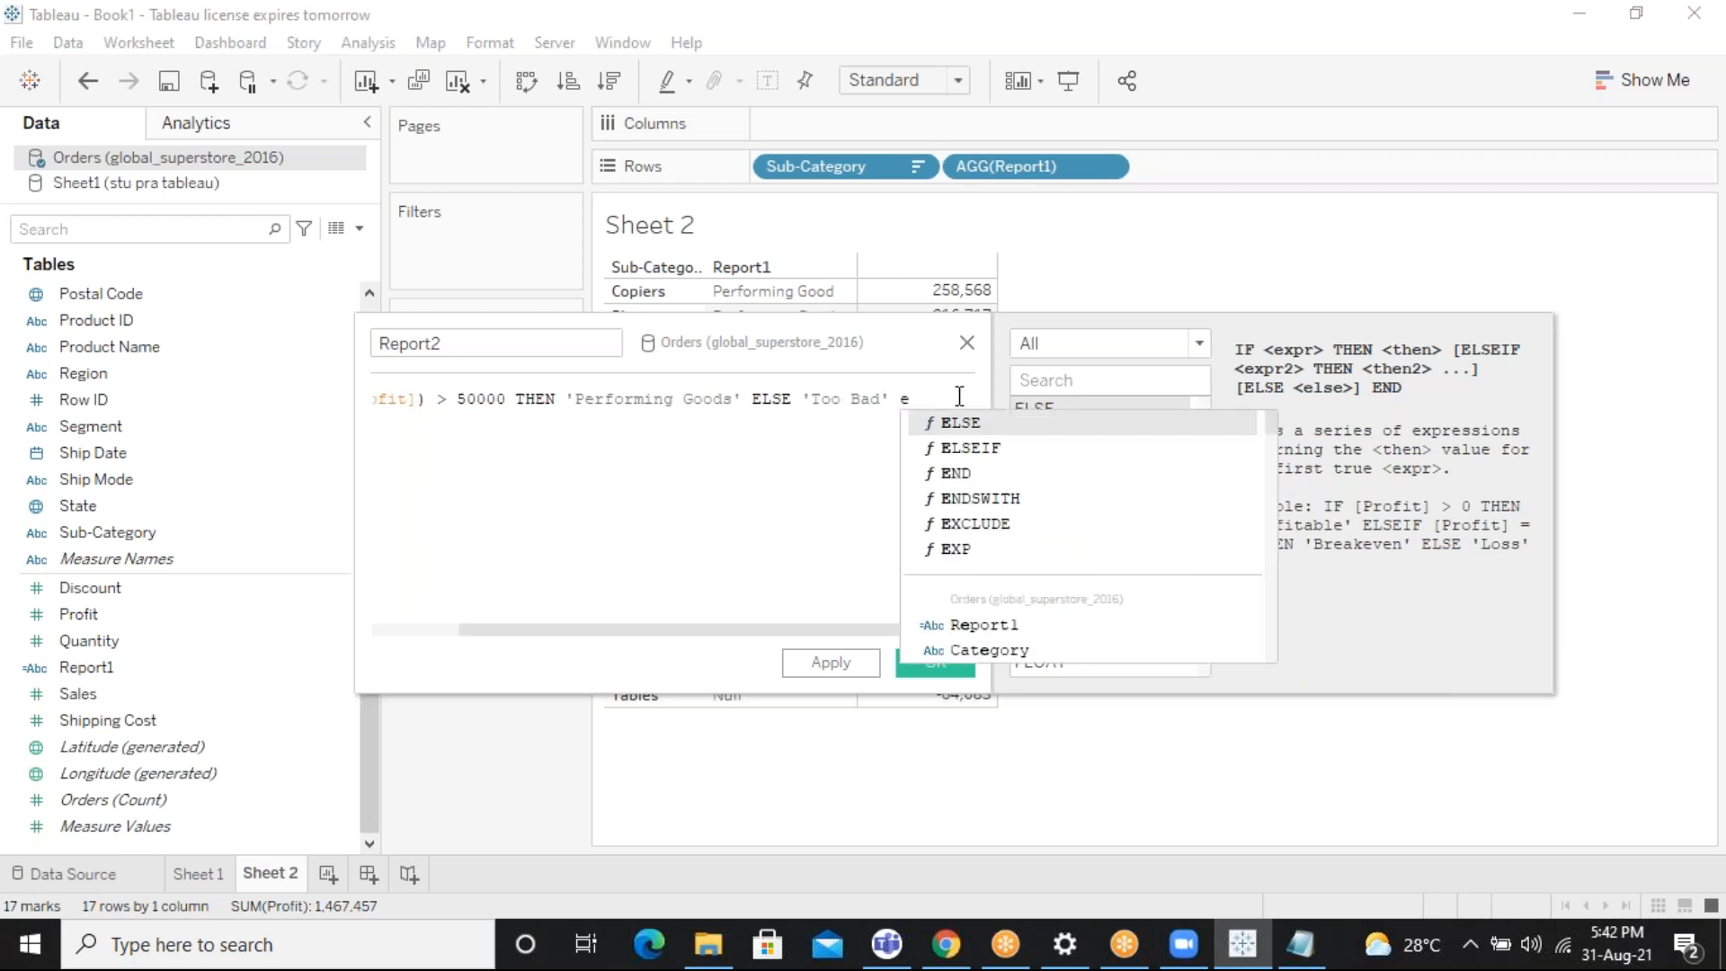
{"action": "key", "text": "Down"}
{"action": "key", "text": "Down"}
{"action": "key", "text": "Return"}
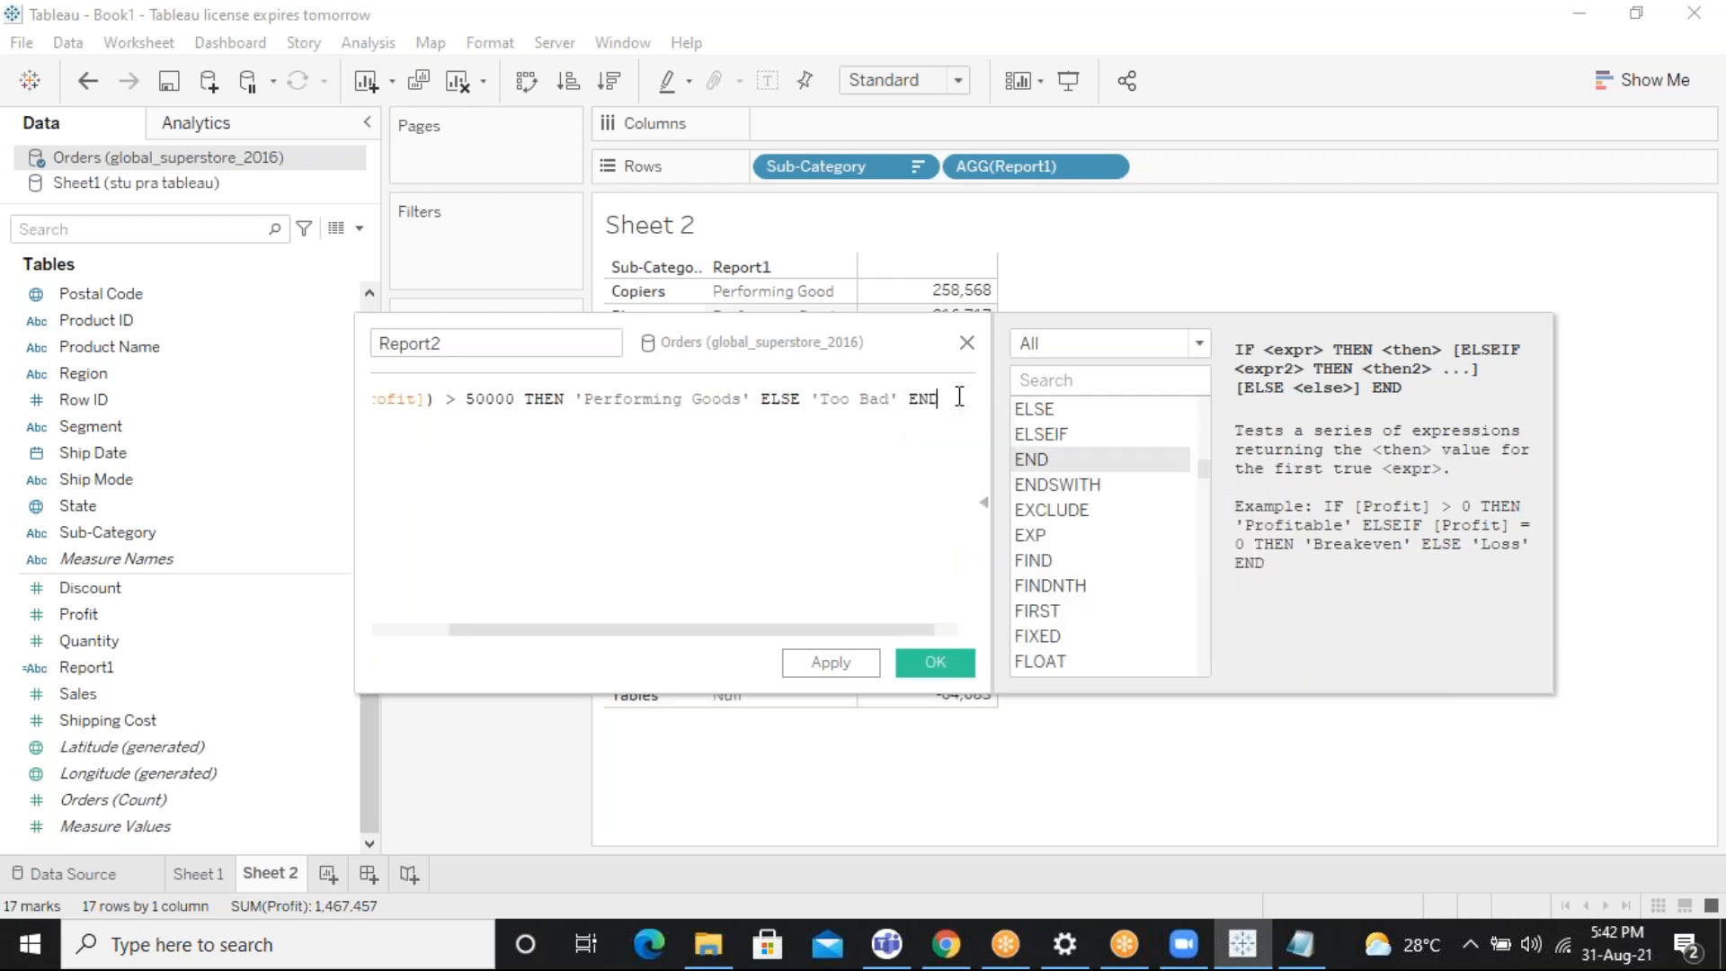
Widen the calculation editor to show the whole formula, correct the text to 'Performing Good', and apply and save Report2
{"action": "left_click_drag", "start_coordinate": [713, 631], "coordinate": [840, 585]}
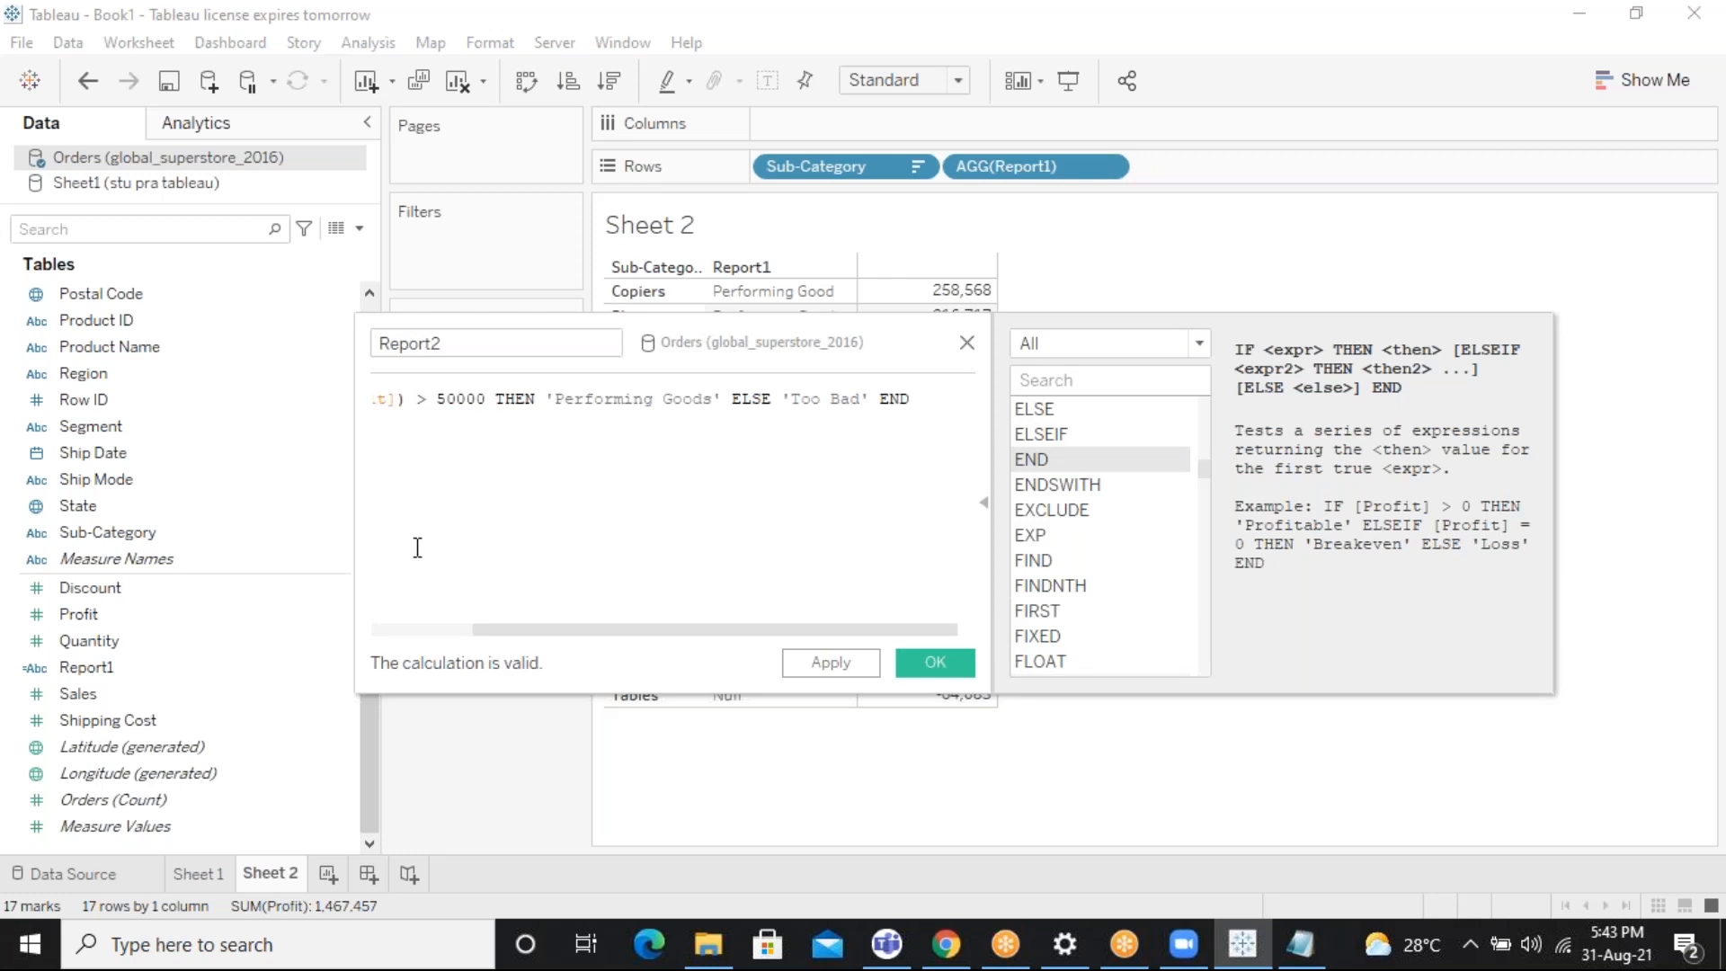
{"action": "left_click_drag", "start_coordinate": [352, 558], "coordinate": [144, 566]}
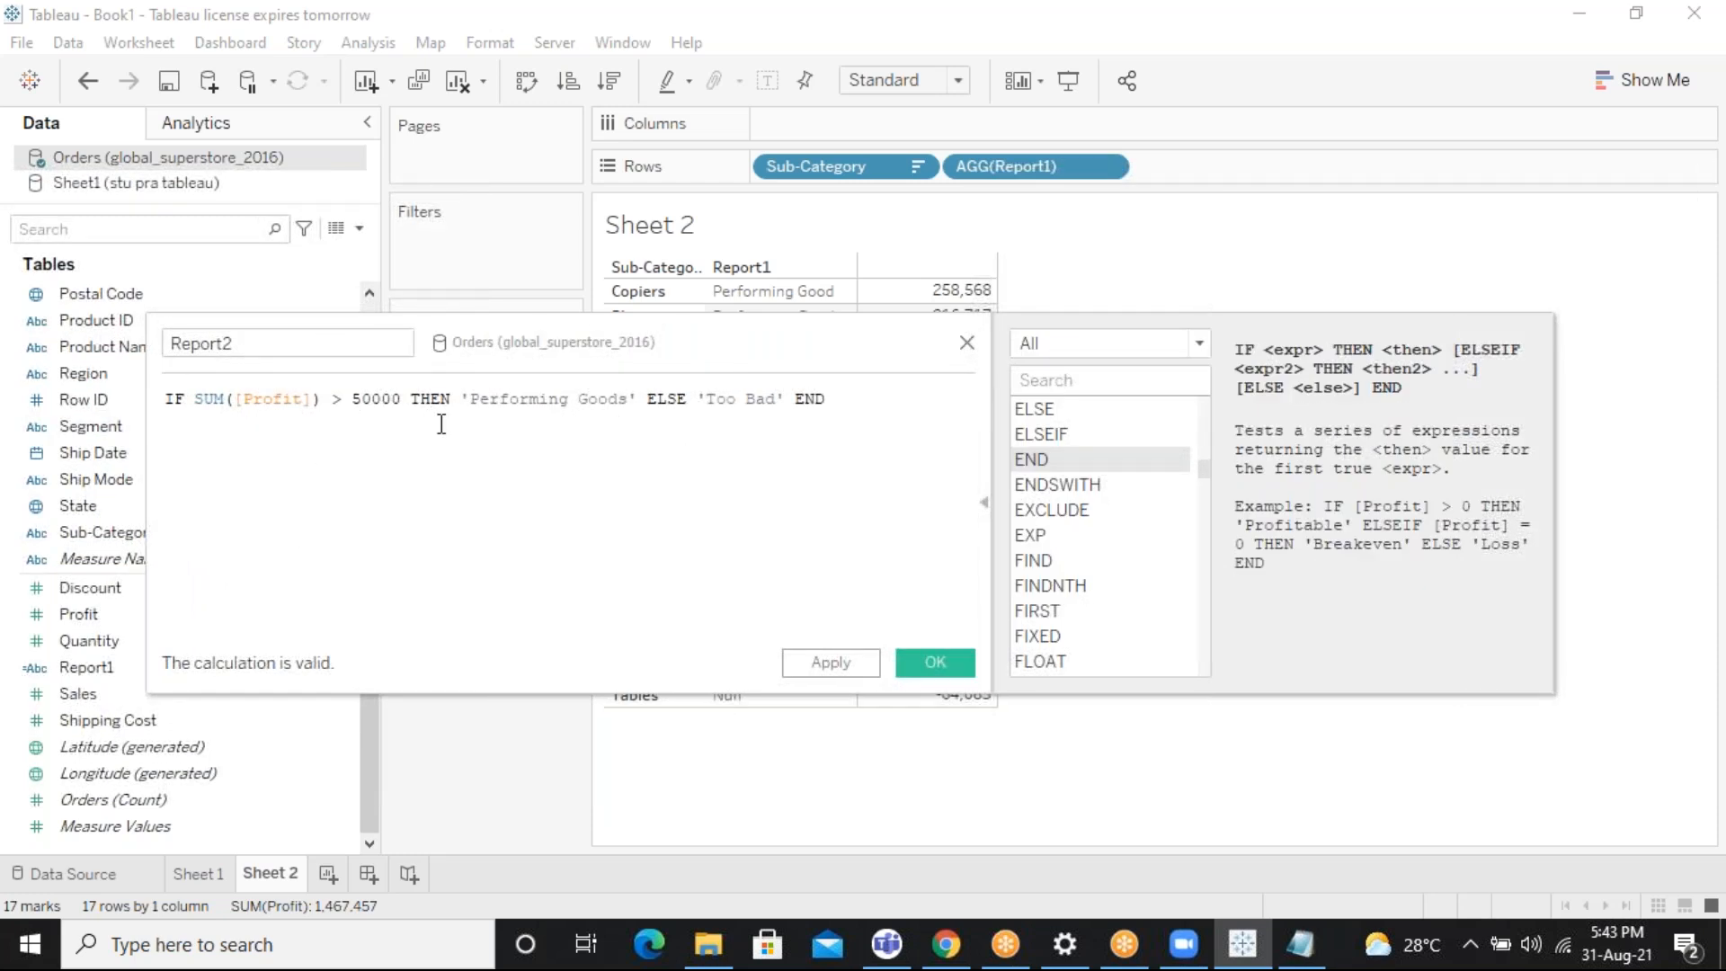
{"action": "left_click", "coordinate": [626, 398]}
{"action": "key", "text": "BackSpace"}
{"action": "left_click", "coordinate": [835, 403]}
{"action": "left_click", "coordinate": [880, 667]}
{"action": "left_click", "coordinate": [946, 673]}
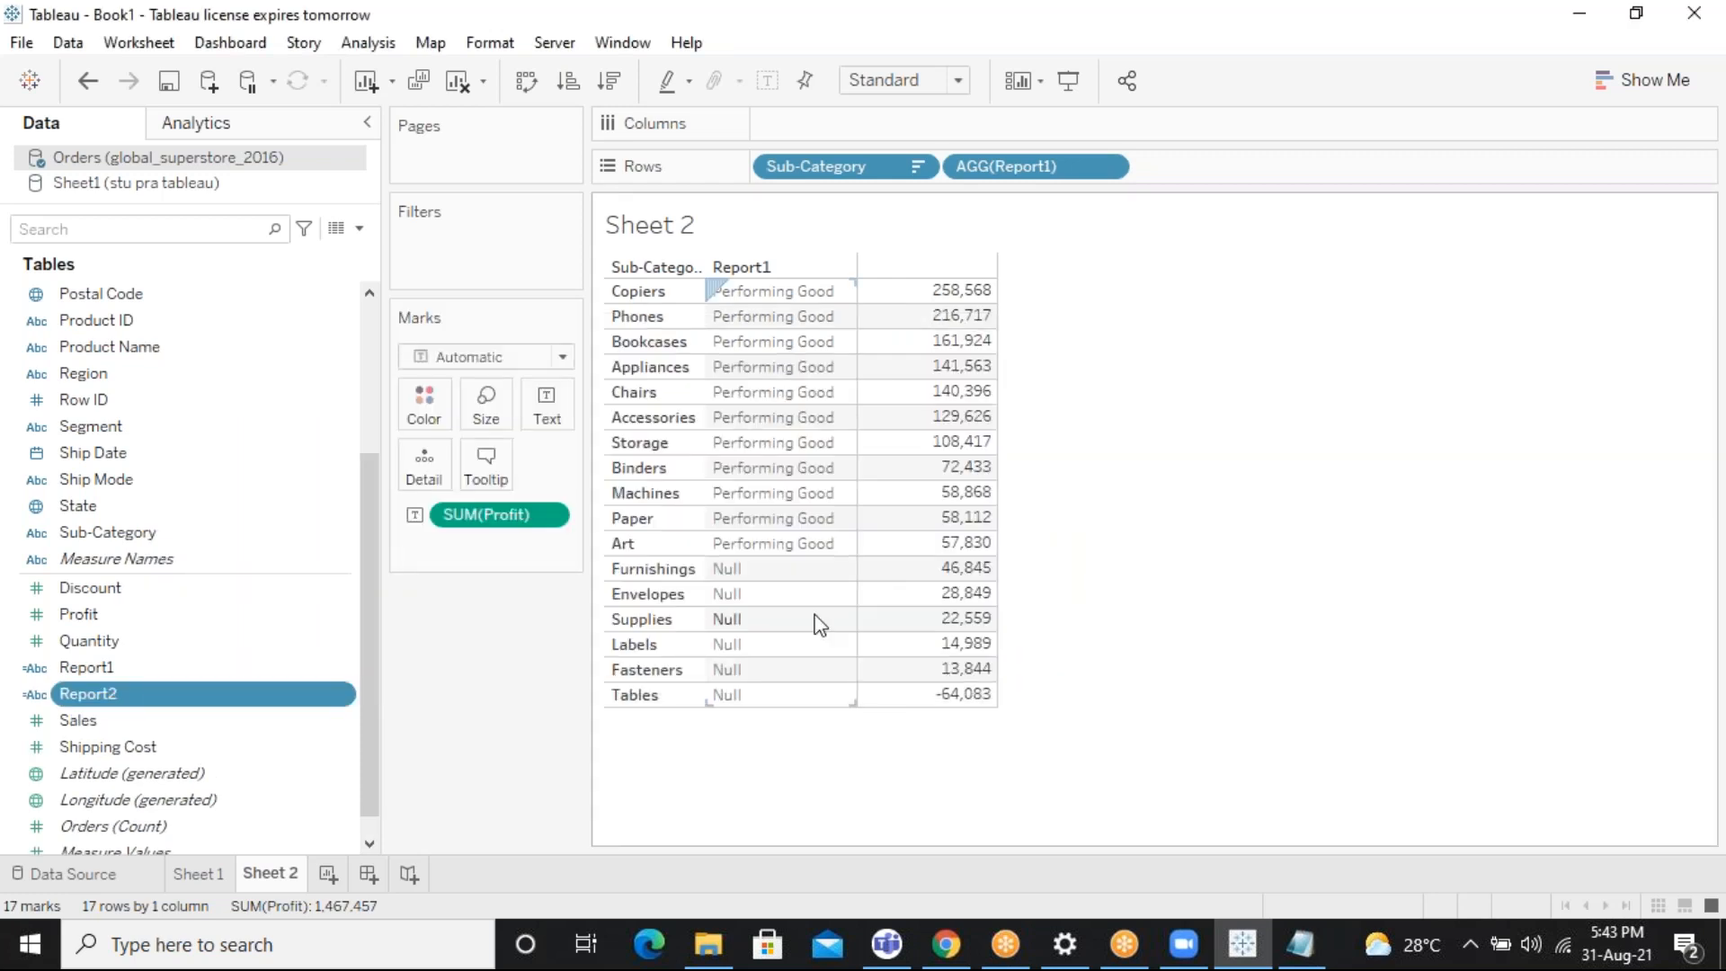
Highlight the profit values from Furnishings through Fasteners to review the rows rated Null, and clear the selection
{"action": "left_click_drag", "start_coordinate": [772, 571], "coordinate": [760, 694]}
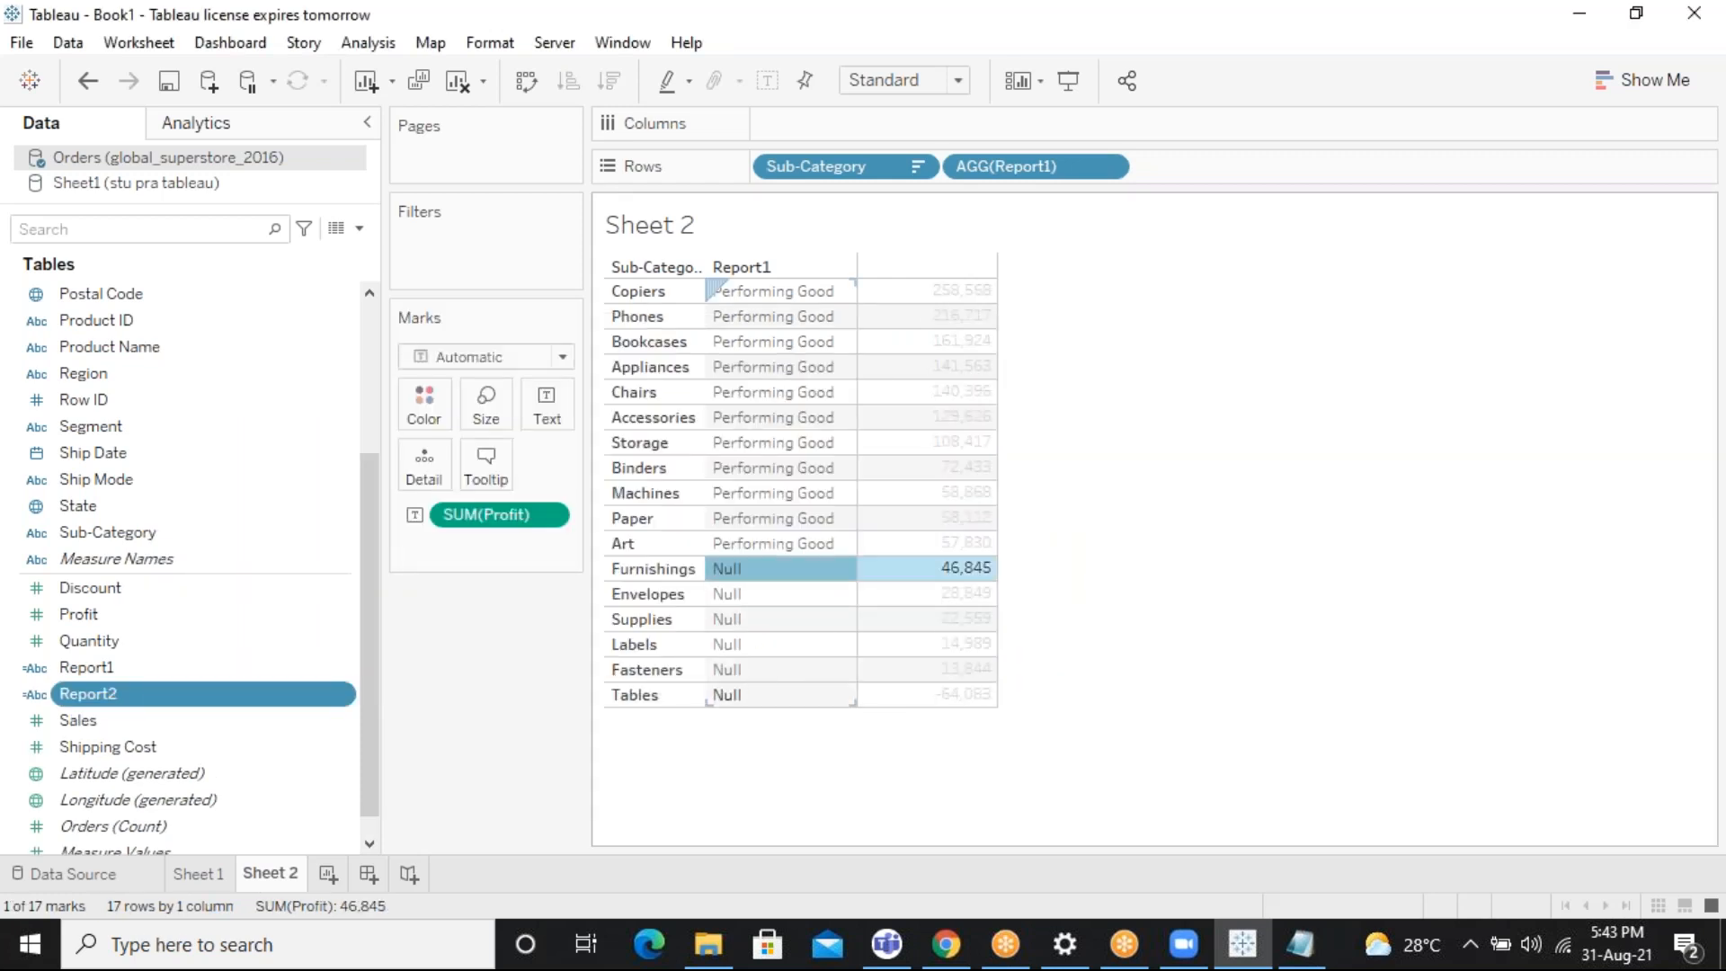
{"action": "left_click_drag", "start_coordinate": [928, 571], "coordinate": [937, 672]}
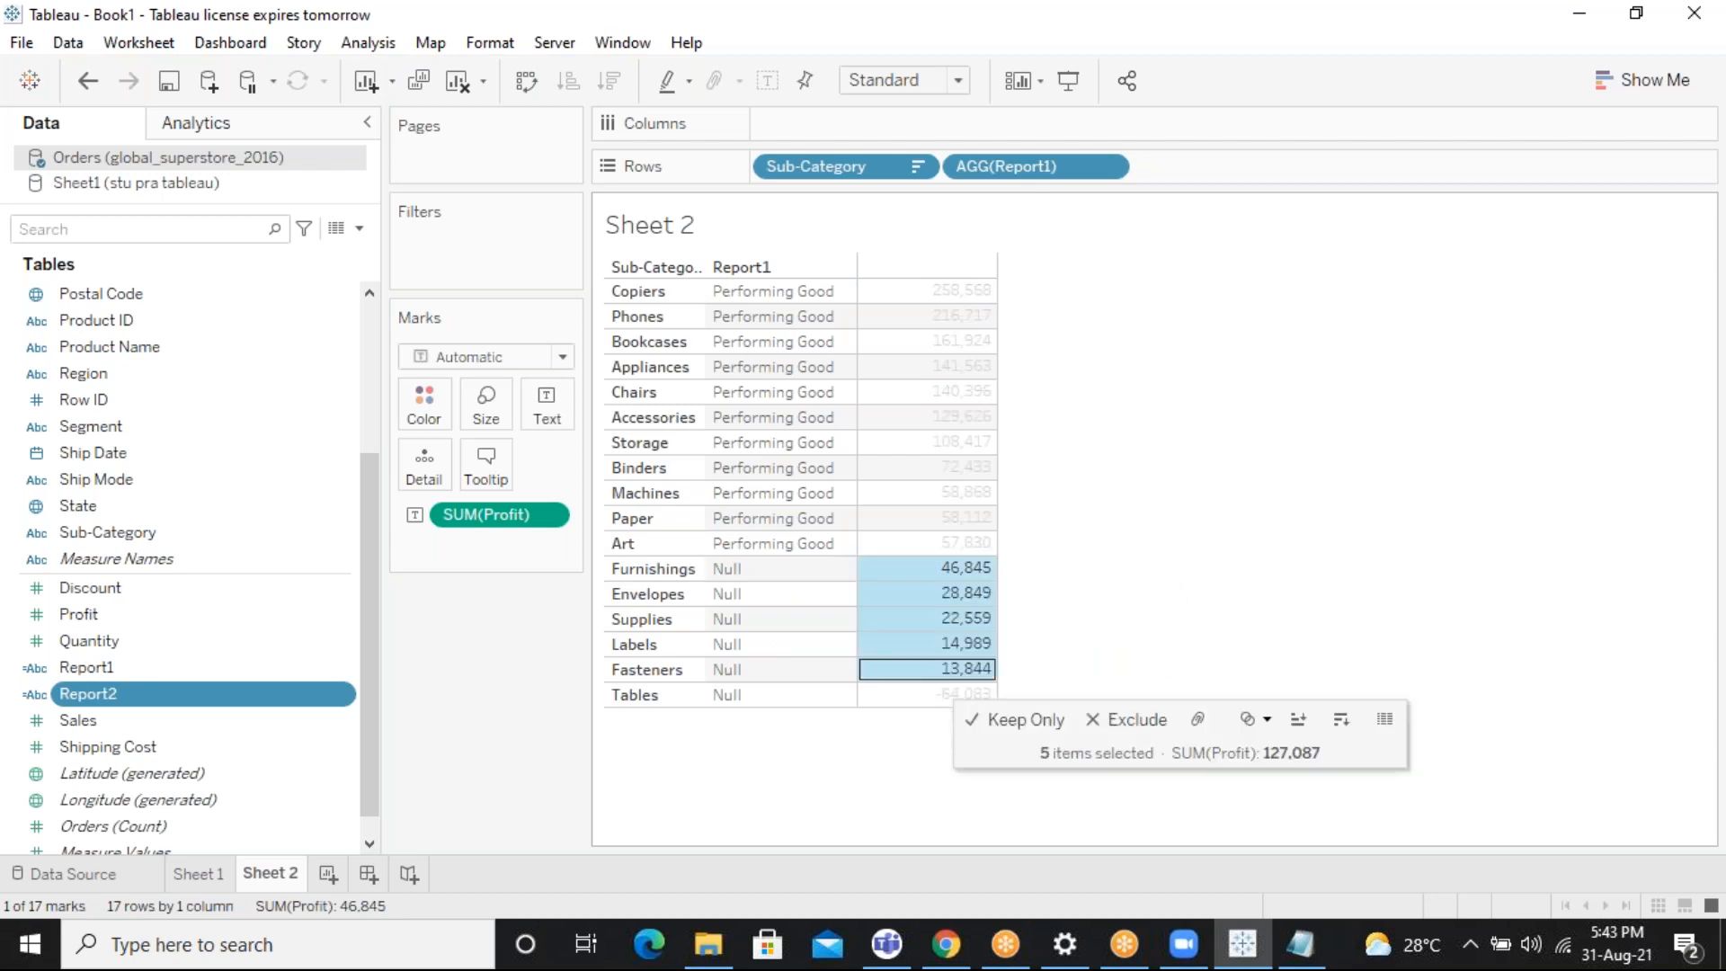
{"action": "left_click", "coordinate": [776, 782]}
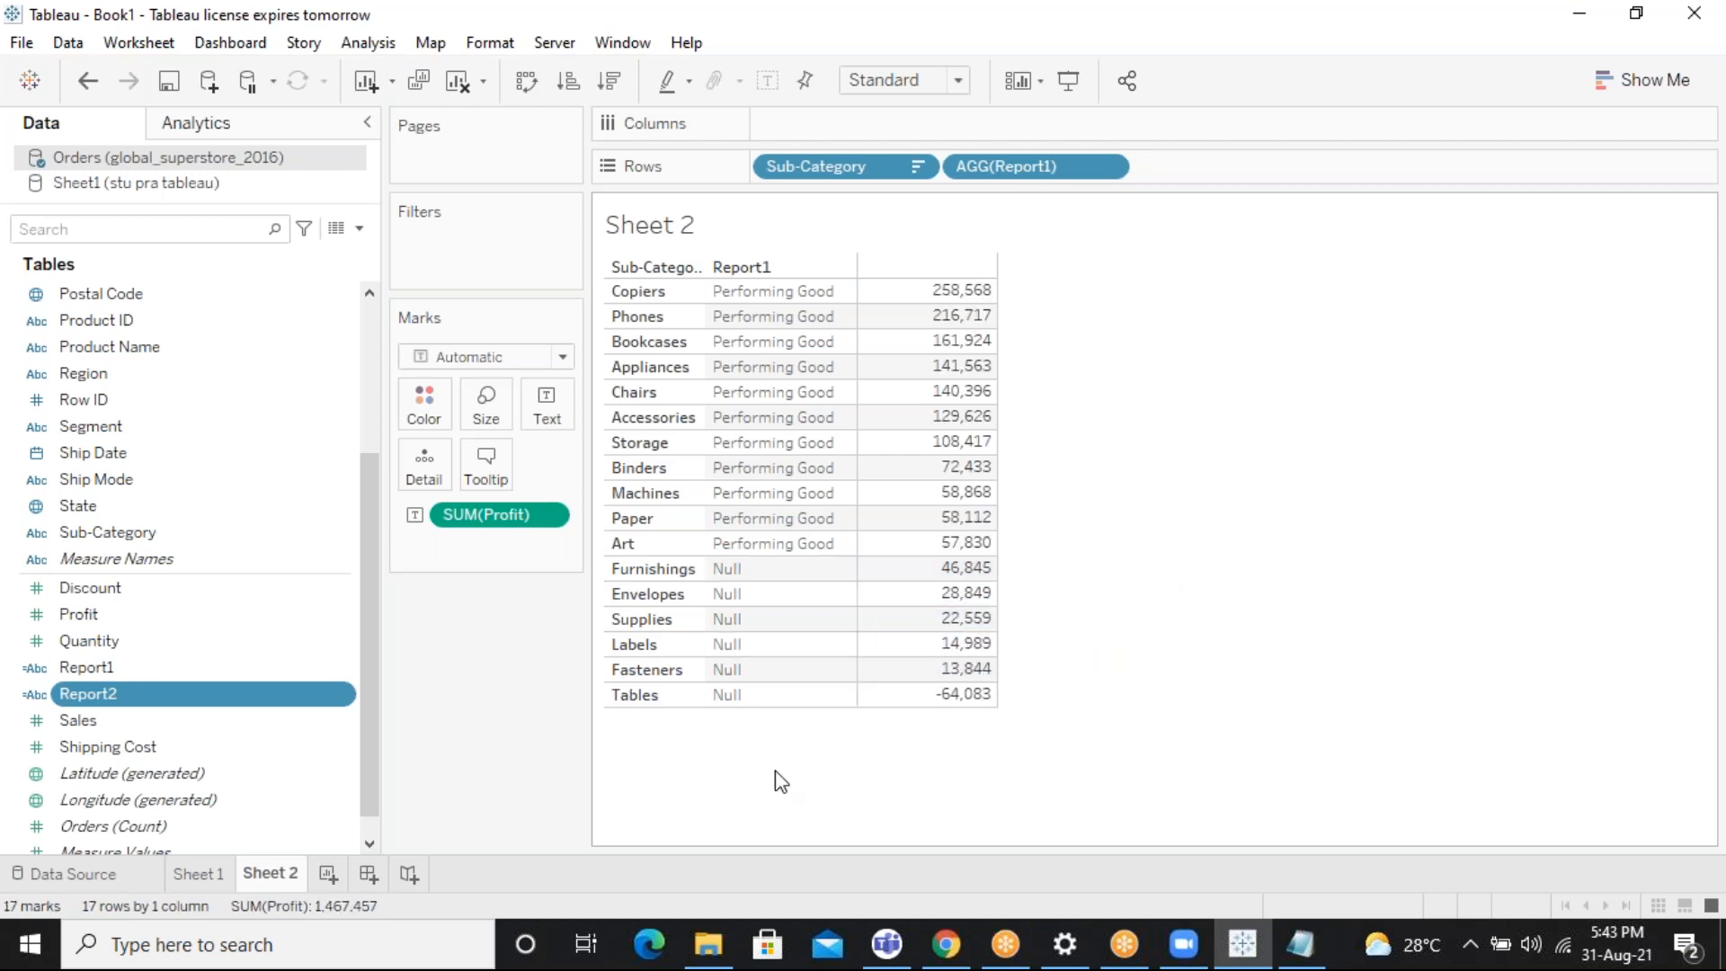
Place the Report2 field on Rows after Report1
{"action": "left_click_drag", "start_coordinate": [137, 696], "coordinate": [1244, 165]}
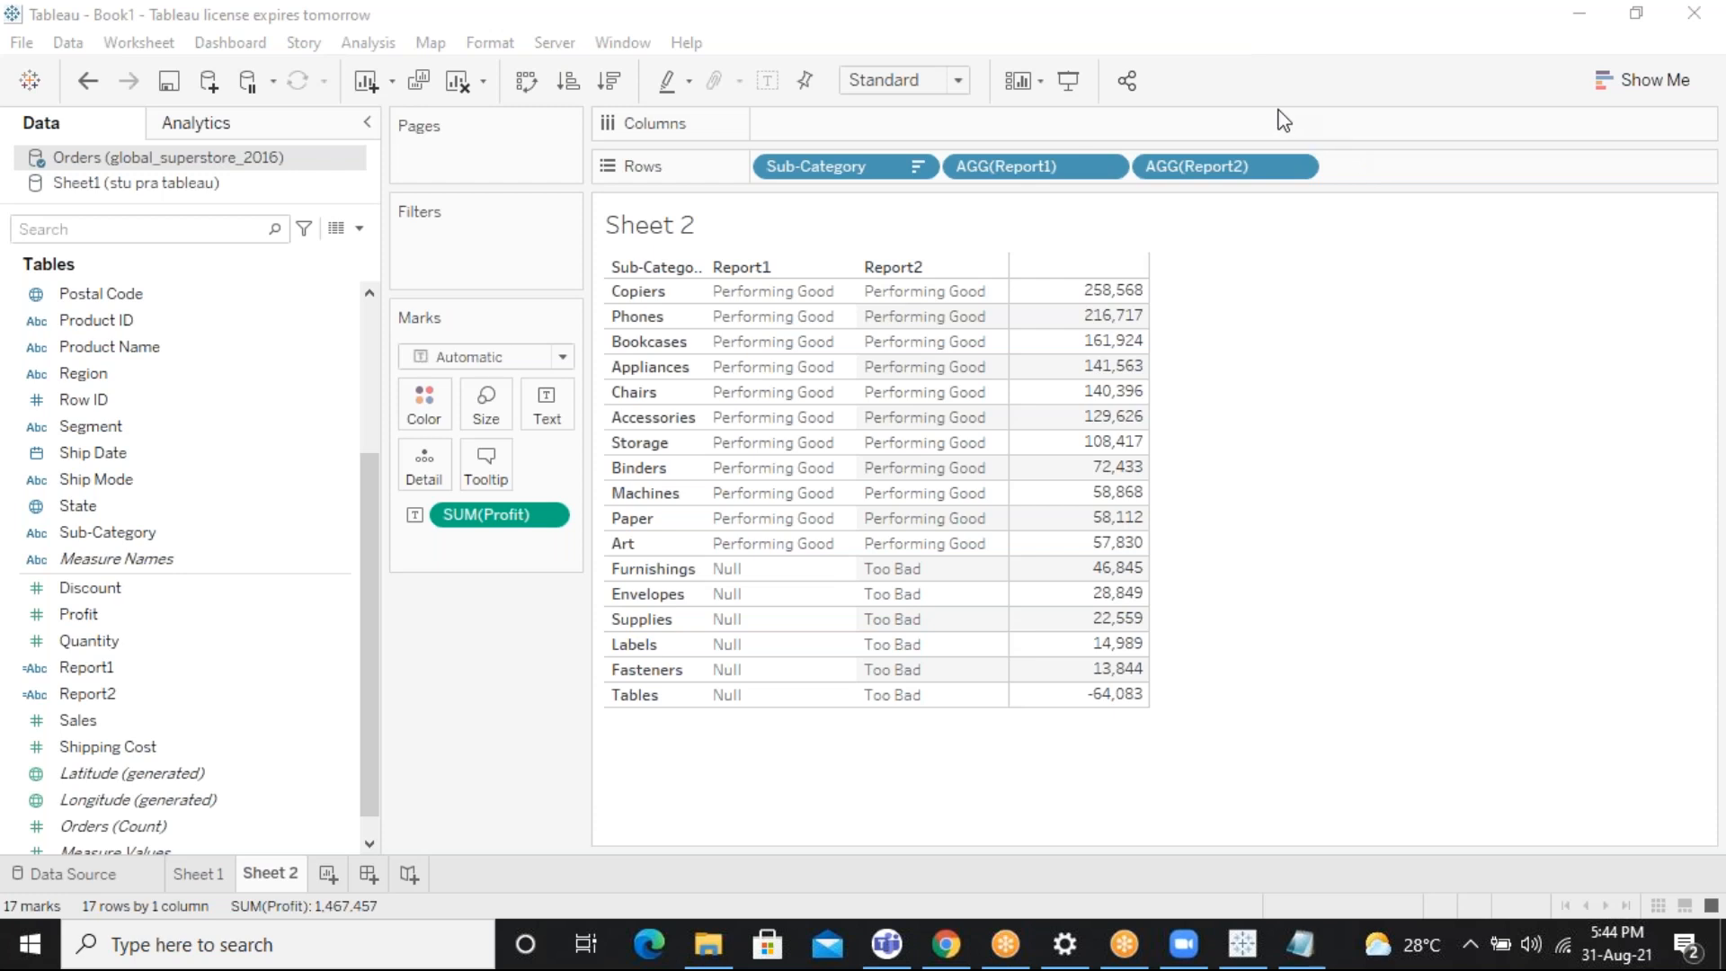
{"action": "left_click", "coordinate": [310, 589]}
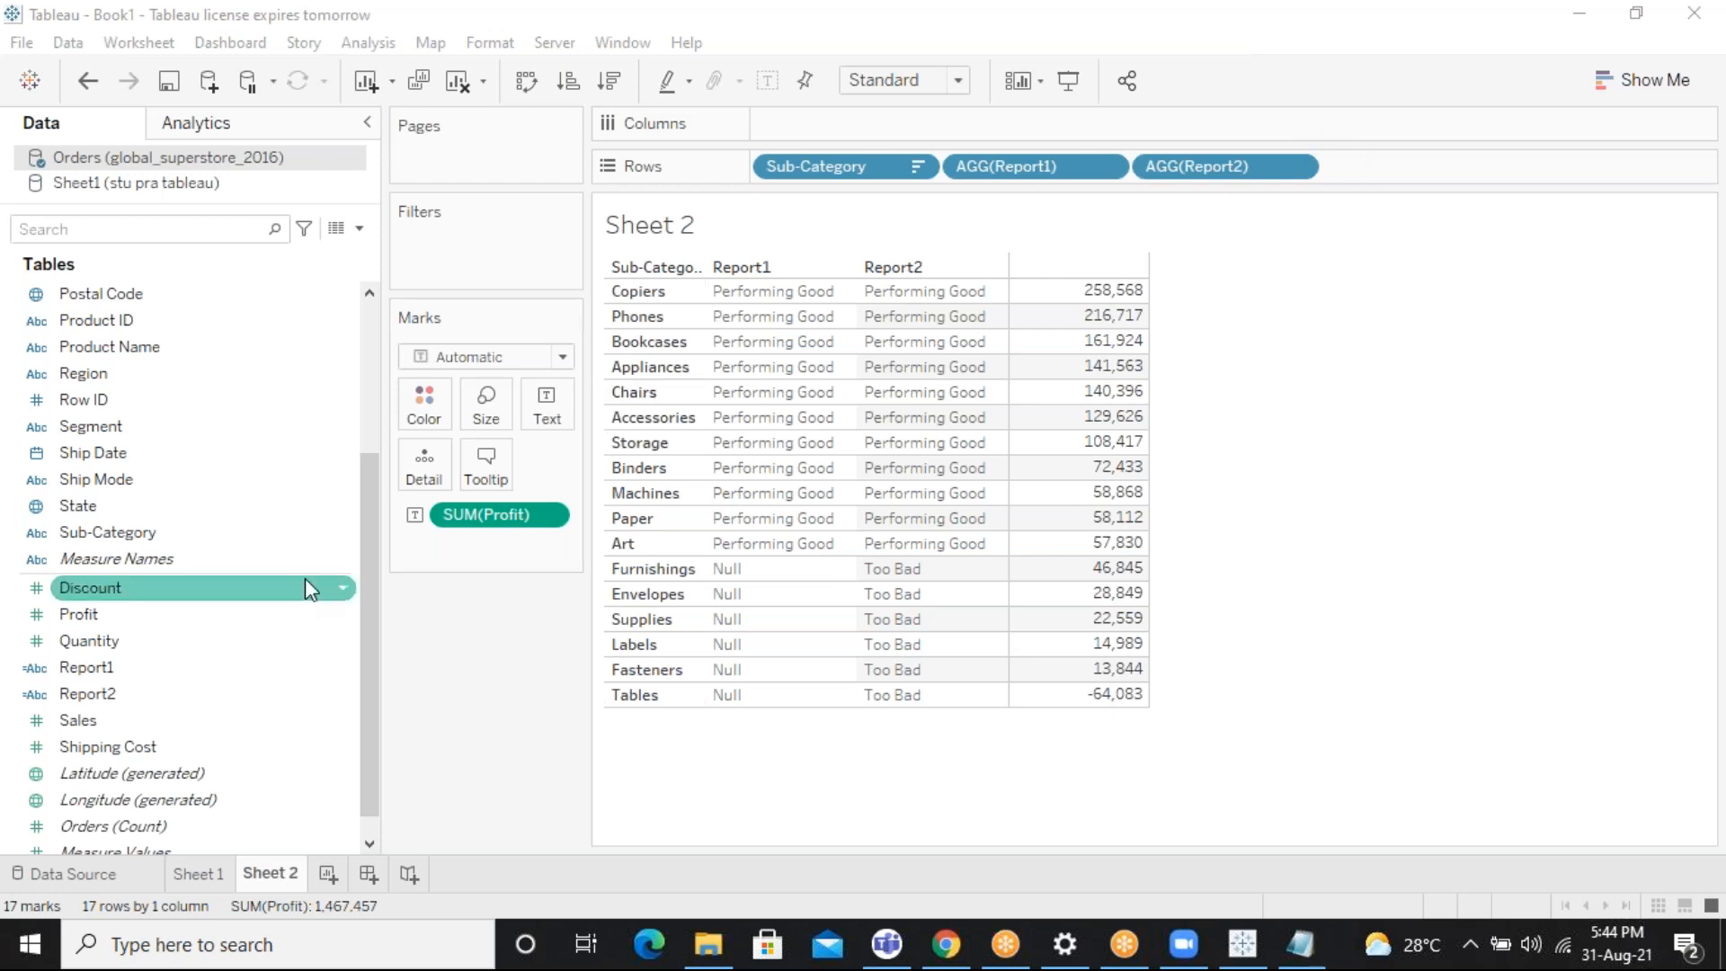
Create a new calculated field named Report3 from the Orders data source
{"action": "left_click_drag", "start_coordinate": [370, 740], "coordinate": [366, 832]}
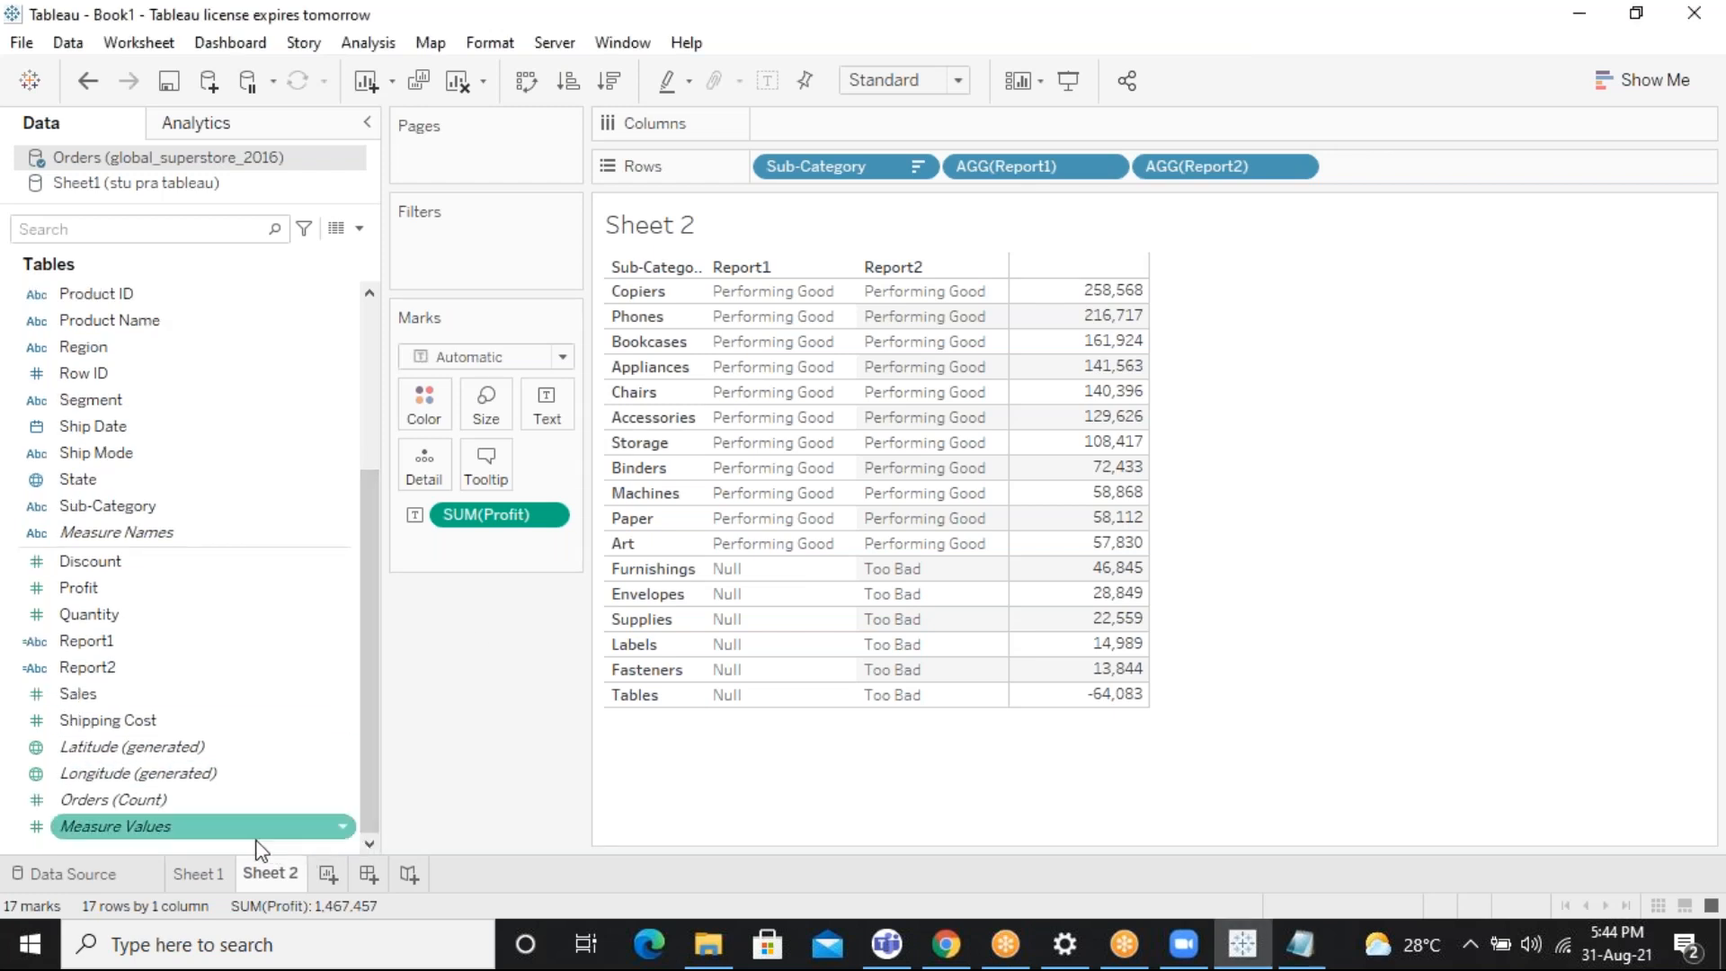
{"action": "right_click", "coordinate": [219, 847]}
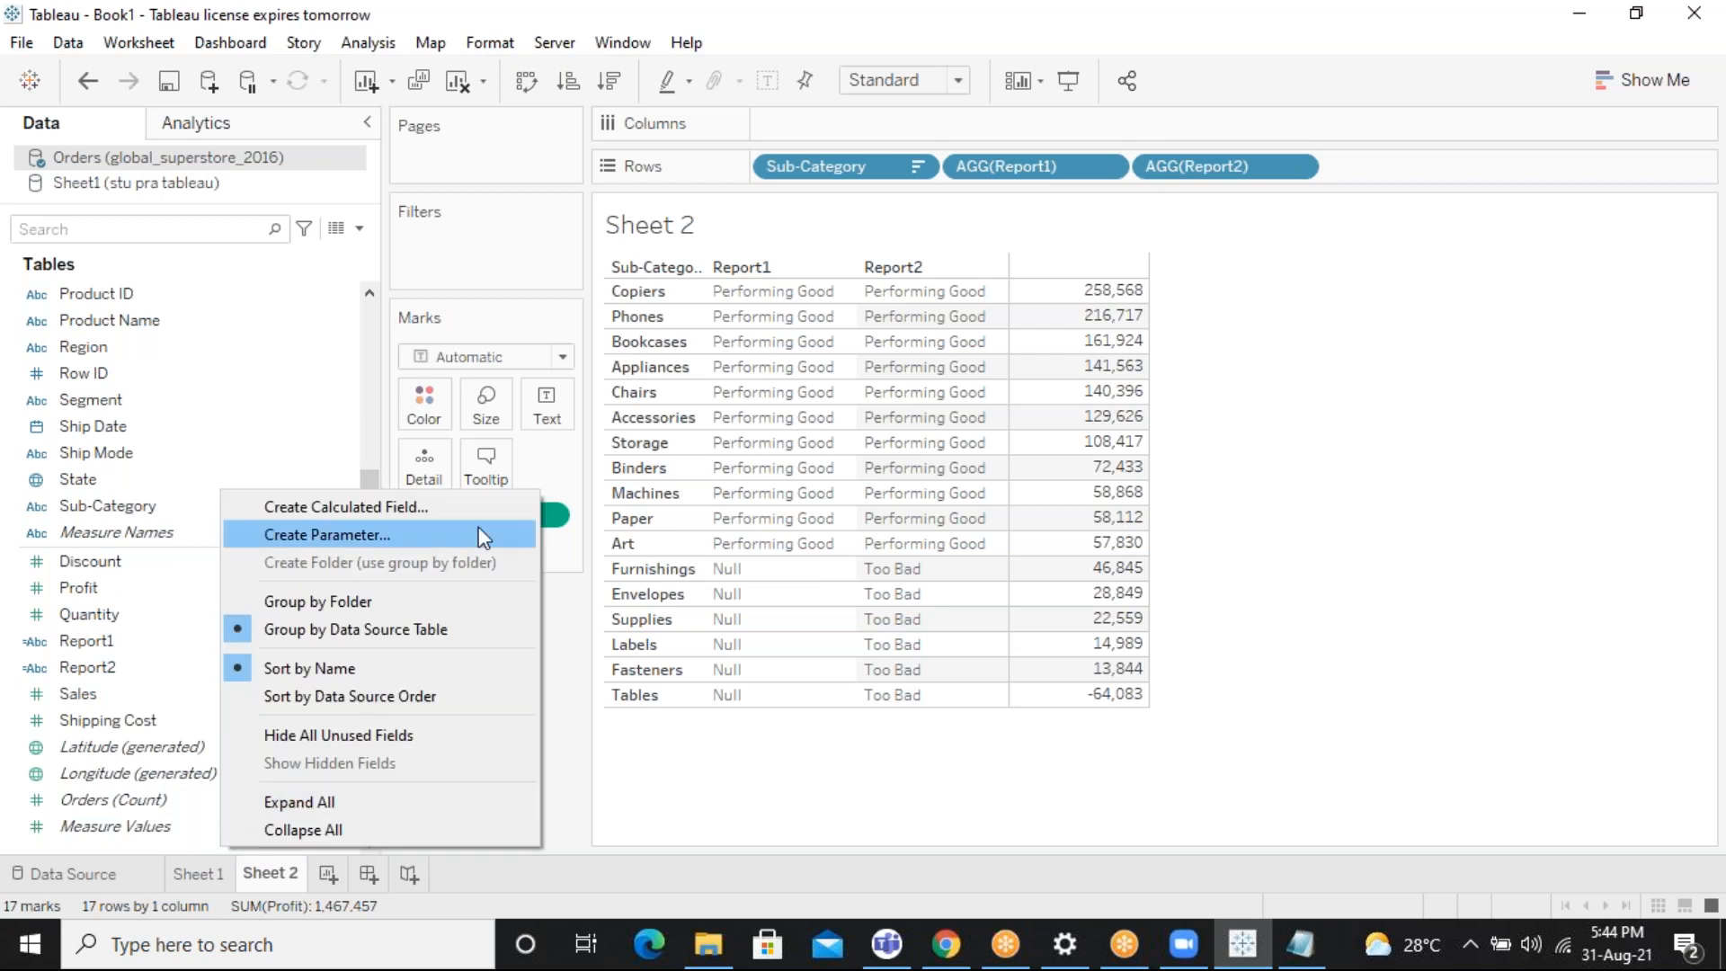
{"action": "left_click", "coordinate": [433, 496]}
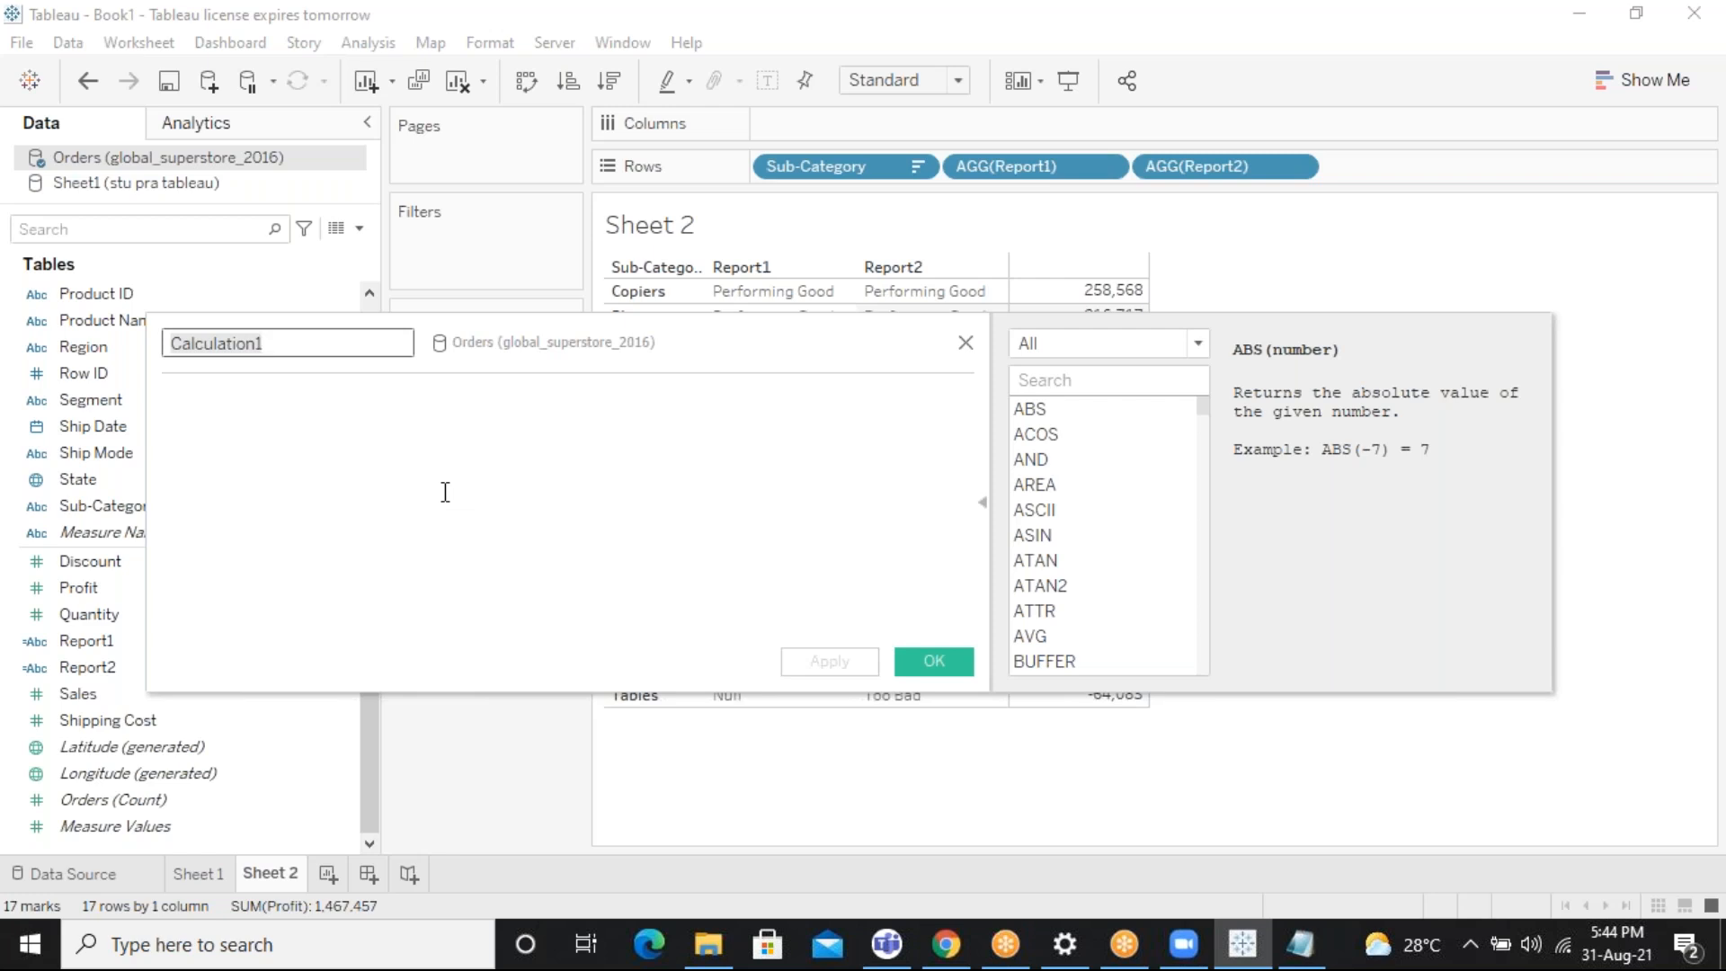
{"action": "type", "text": "Report"}
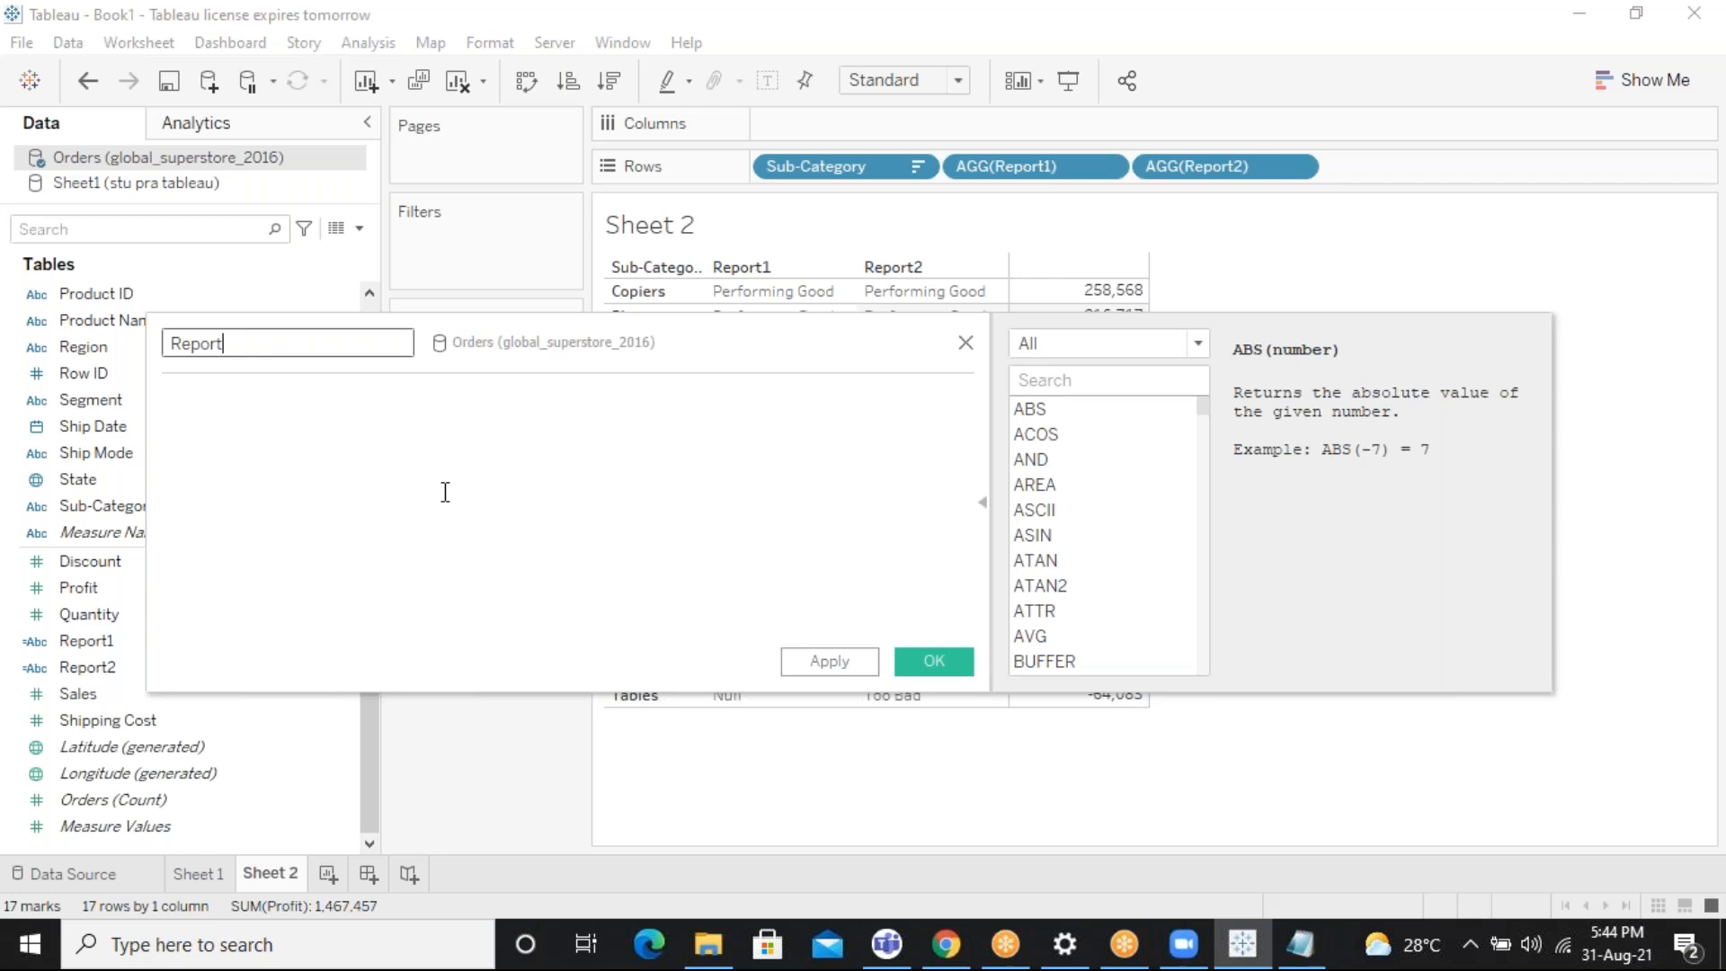
{"action": "type", "text": "3"}
Start the Report3 formula with IF SUM([Profit]) > 50000 THEN
{"action": "left_click", "coordinate": [478, 451]}
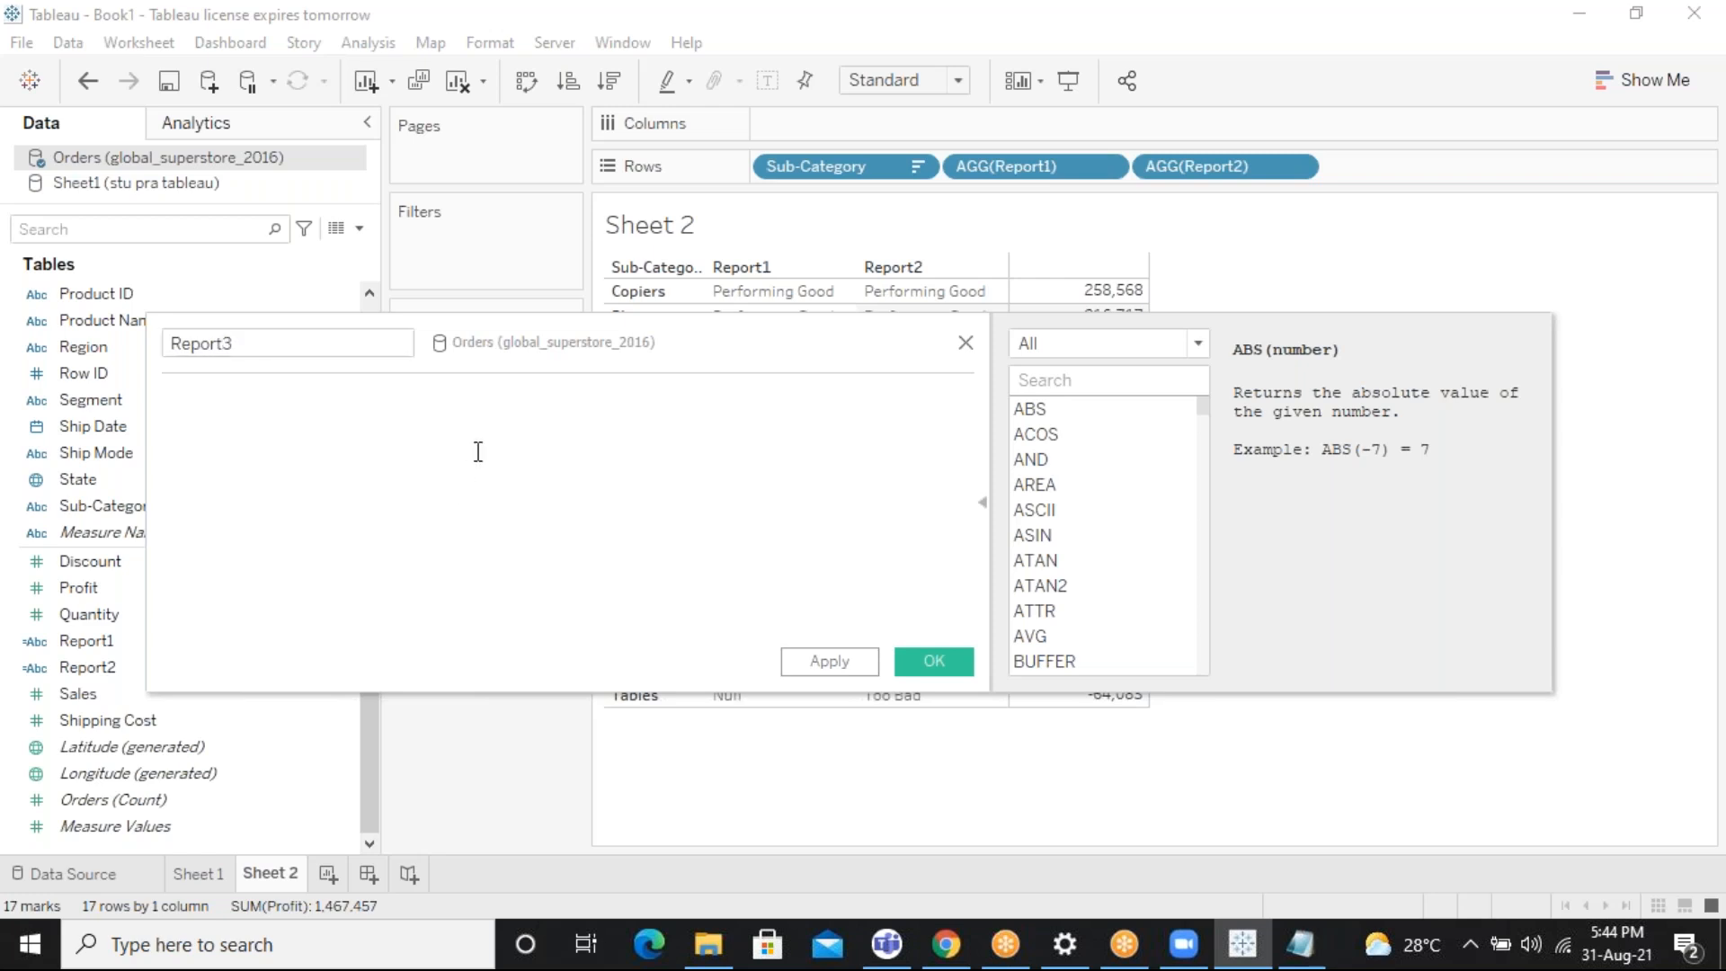
{"action": "type", "text": "if"}
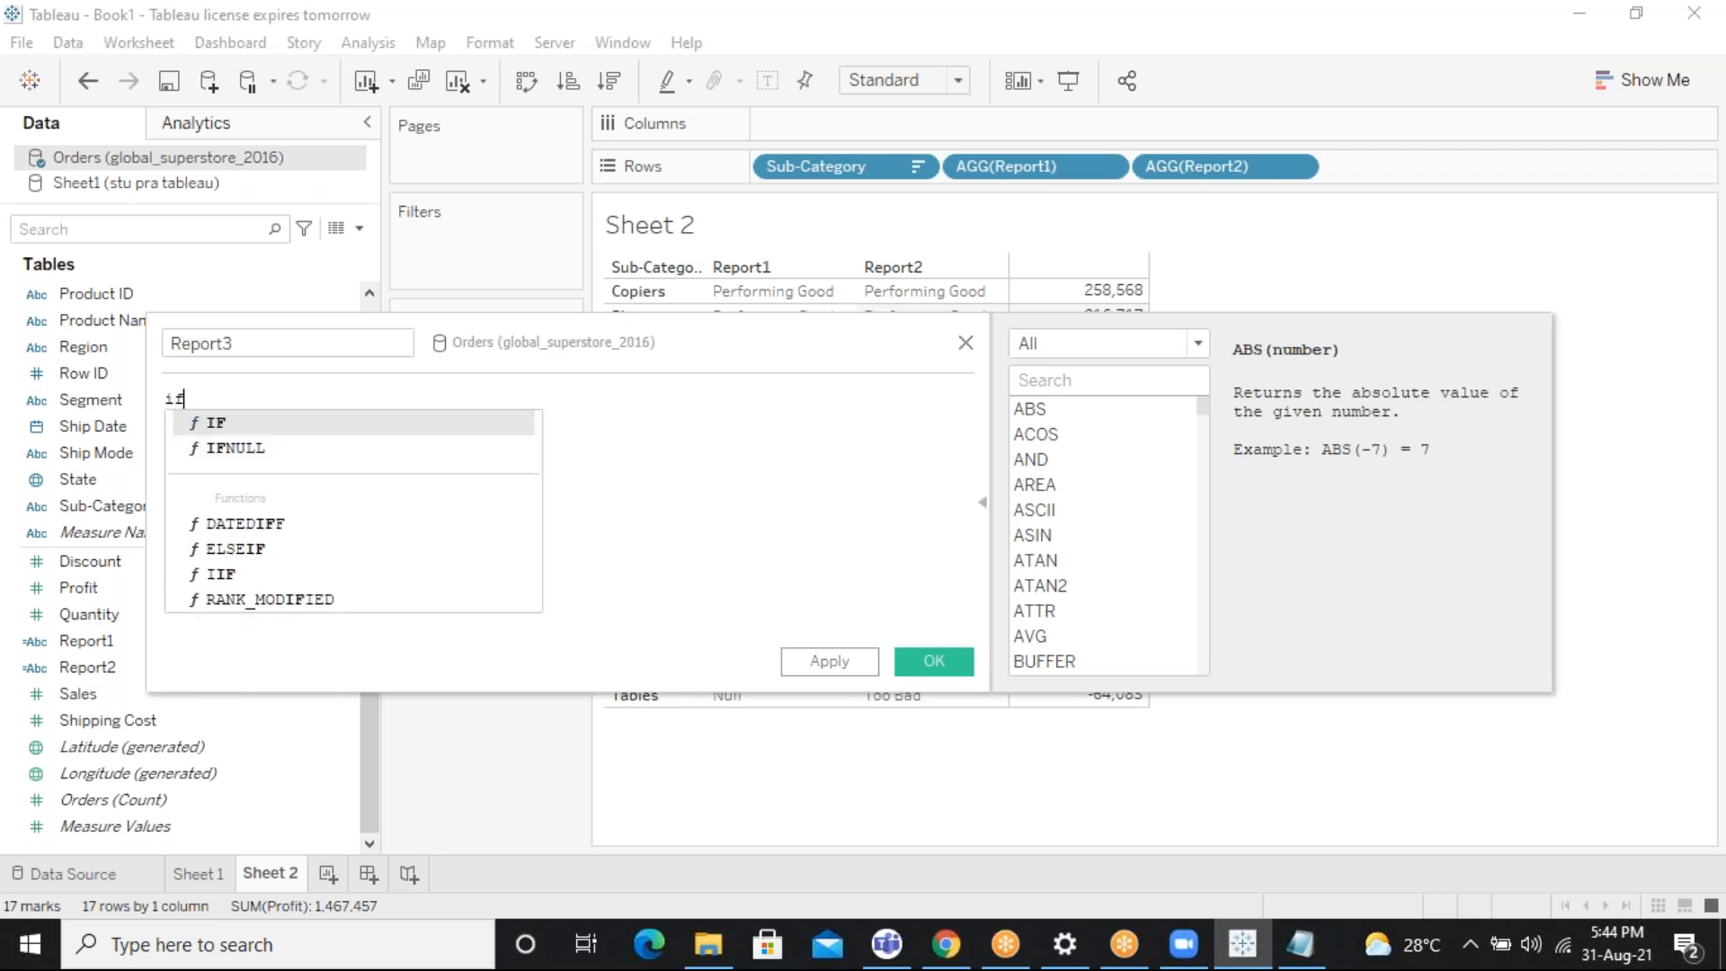
{"action": "key", "text": "Return"}
{"action": "type", "text": "sum"}
{"action": "key", "text": "Return"}
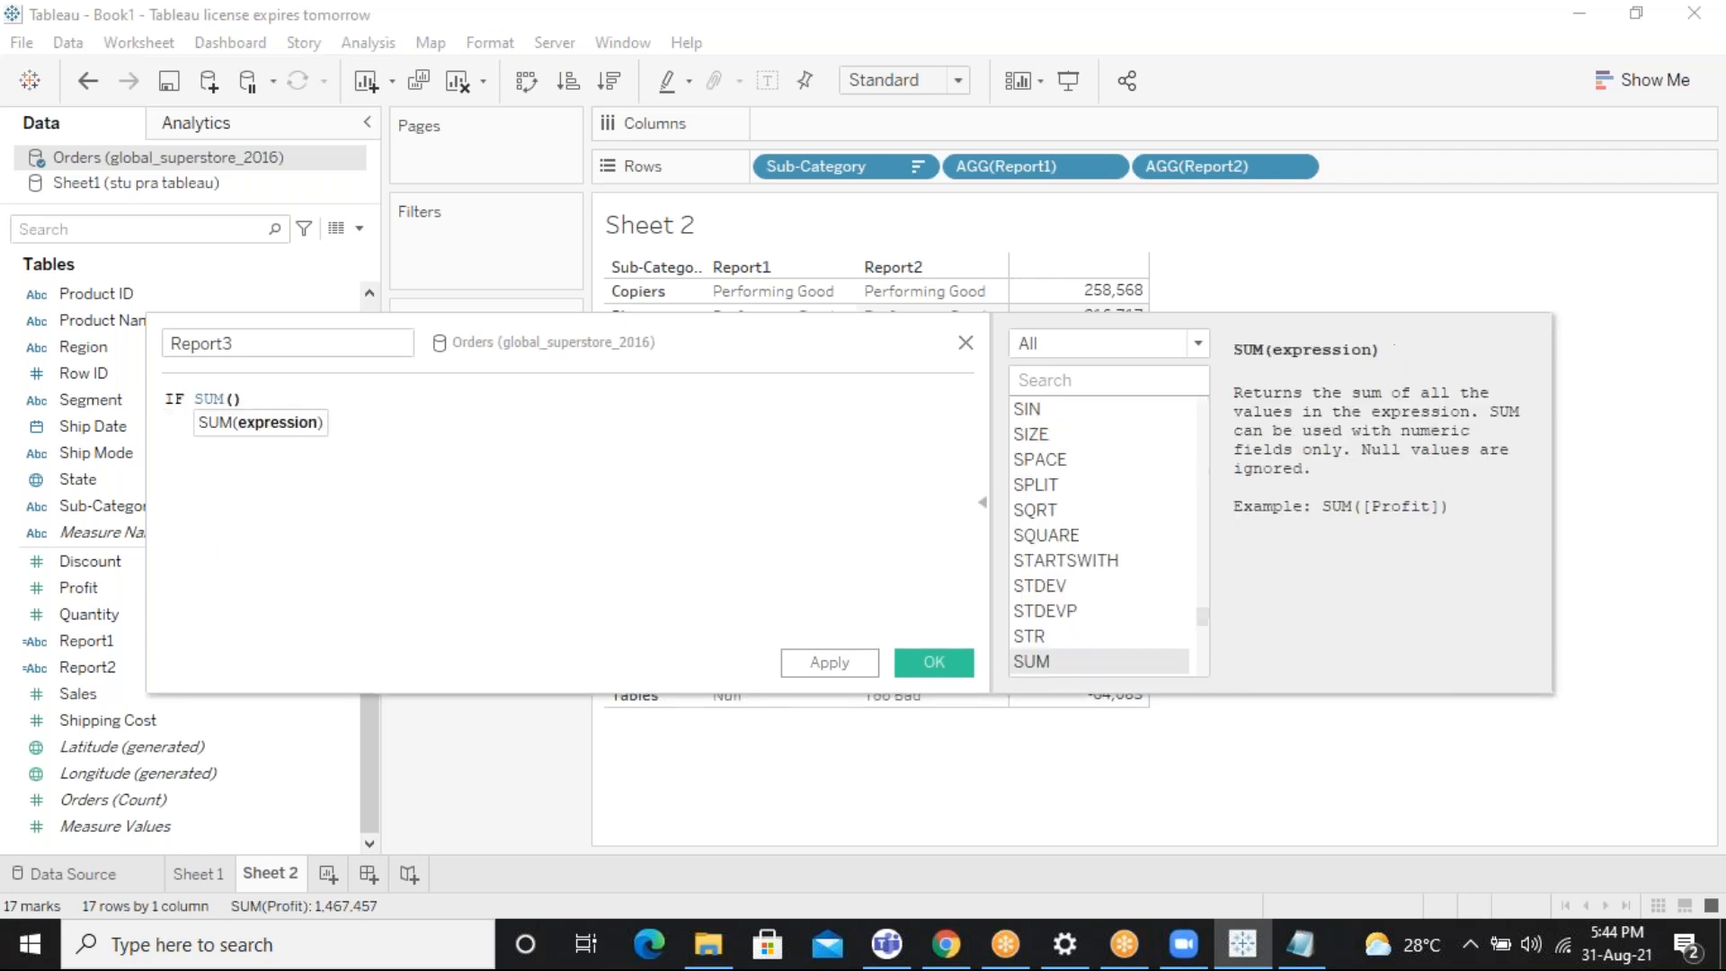
{"action": "type", "text": "prof"}
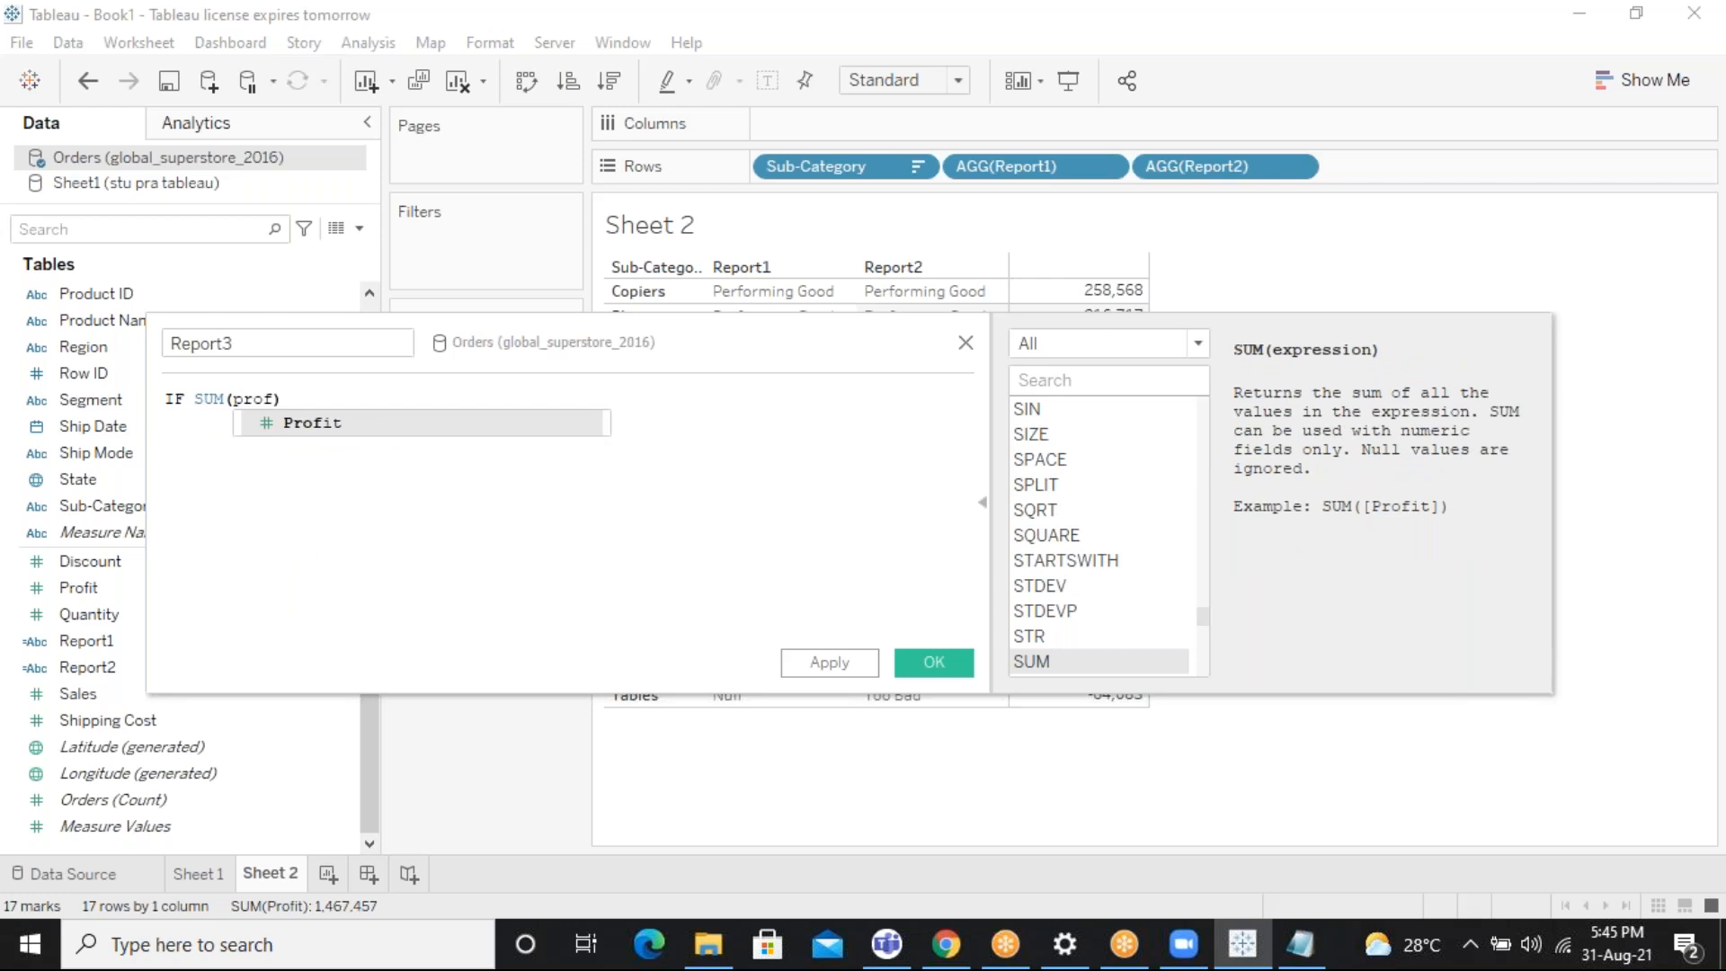
{"action": "key", "text": "Return"}
{"action": "type", "text": ">"}
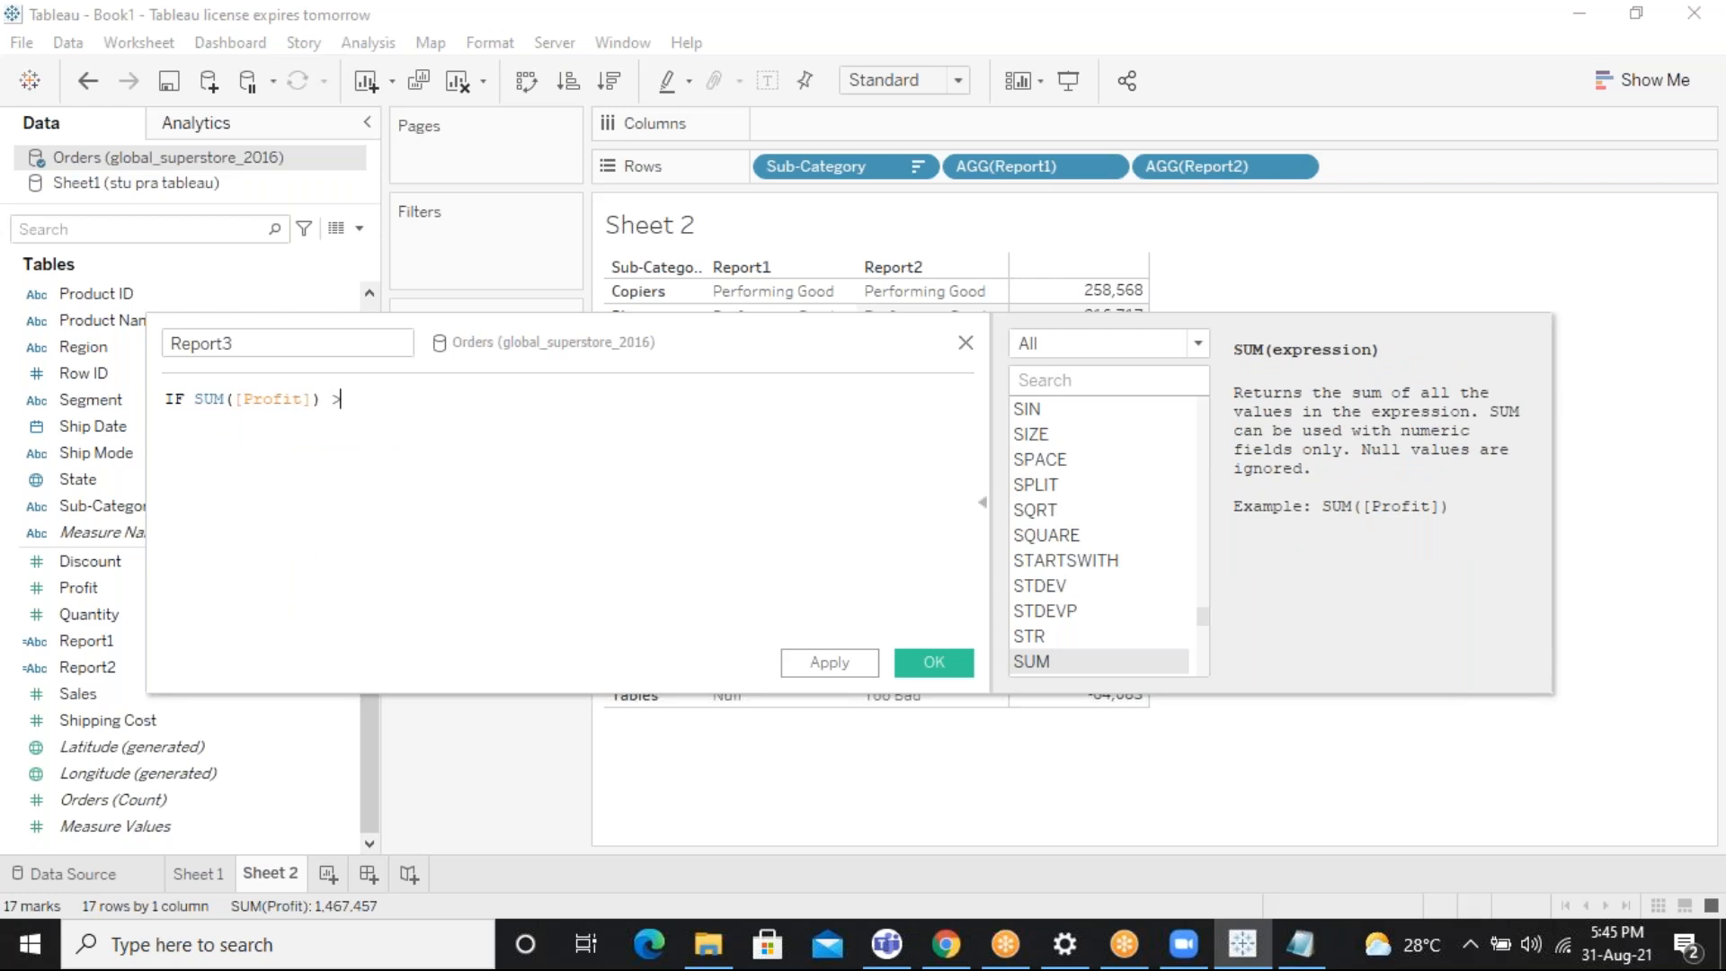
{"action": "type", "text": " 50000 the"}
{"action": "key", "text": "Return"}
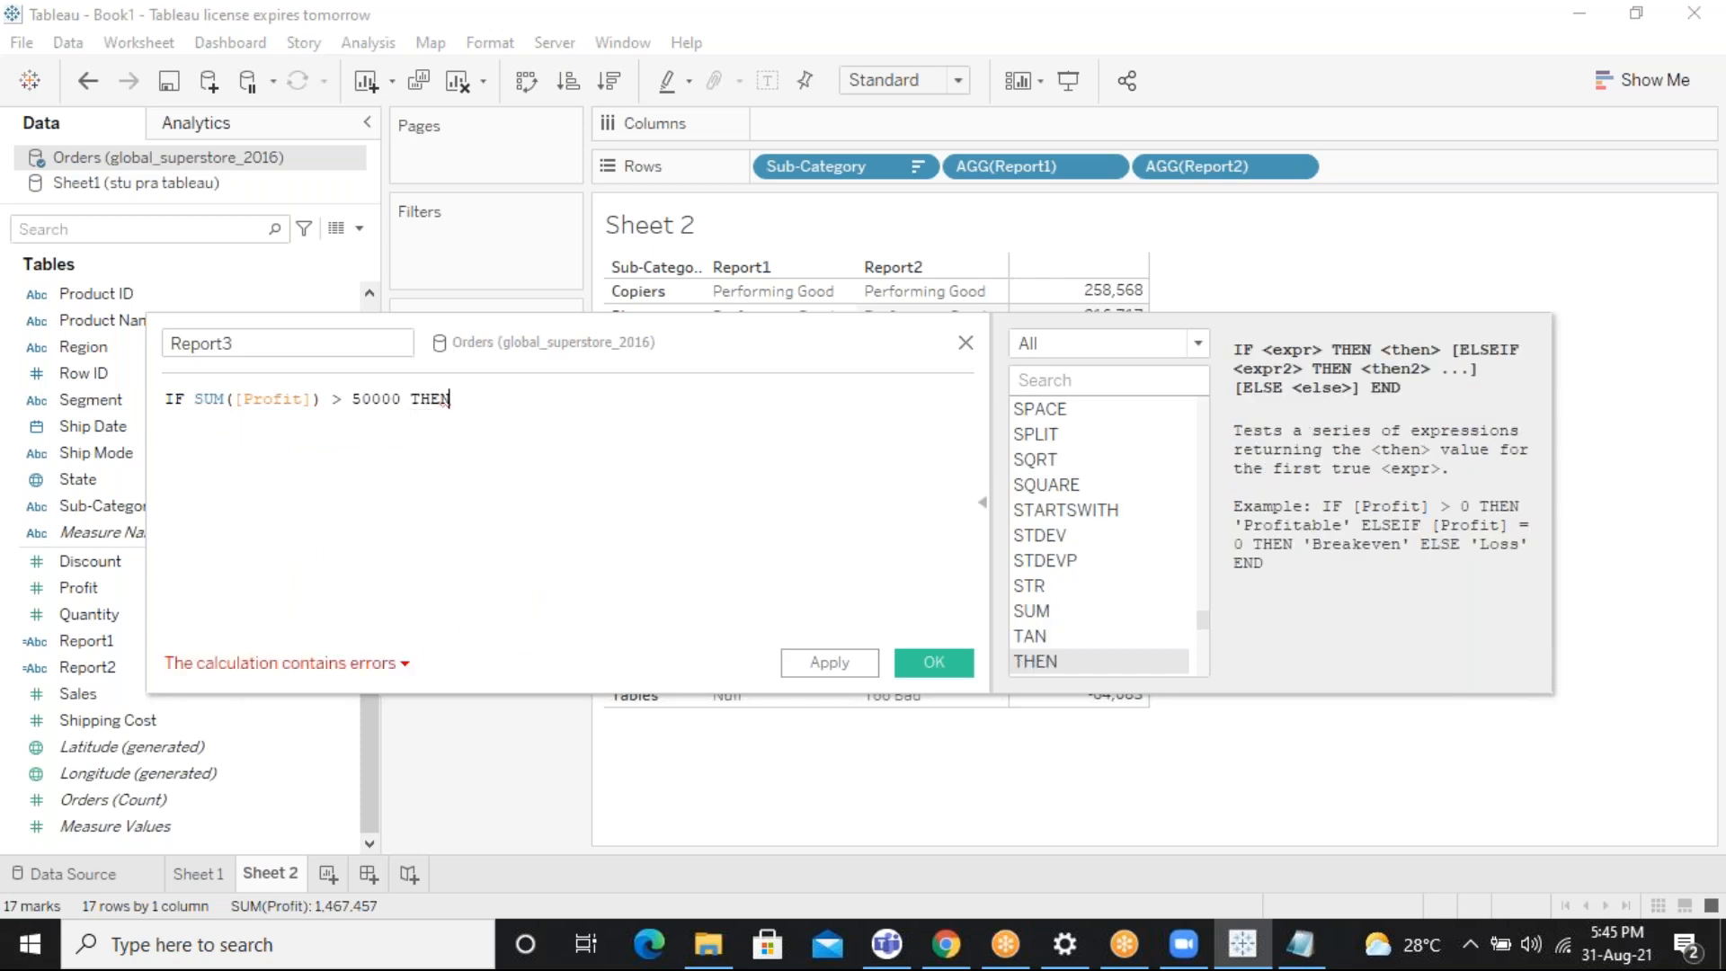
Continue the Report3 formula with the result 'Performing Good' followed by ELSEIF
{"action": "type", "text": "'pe"}
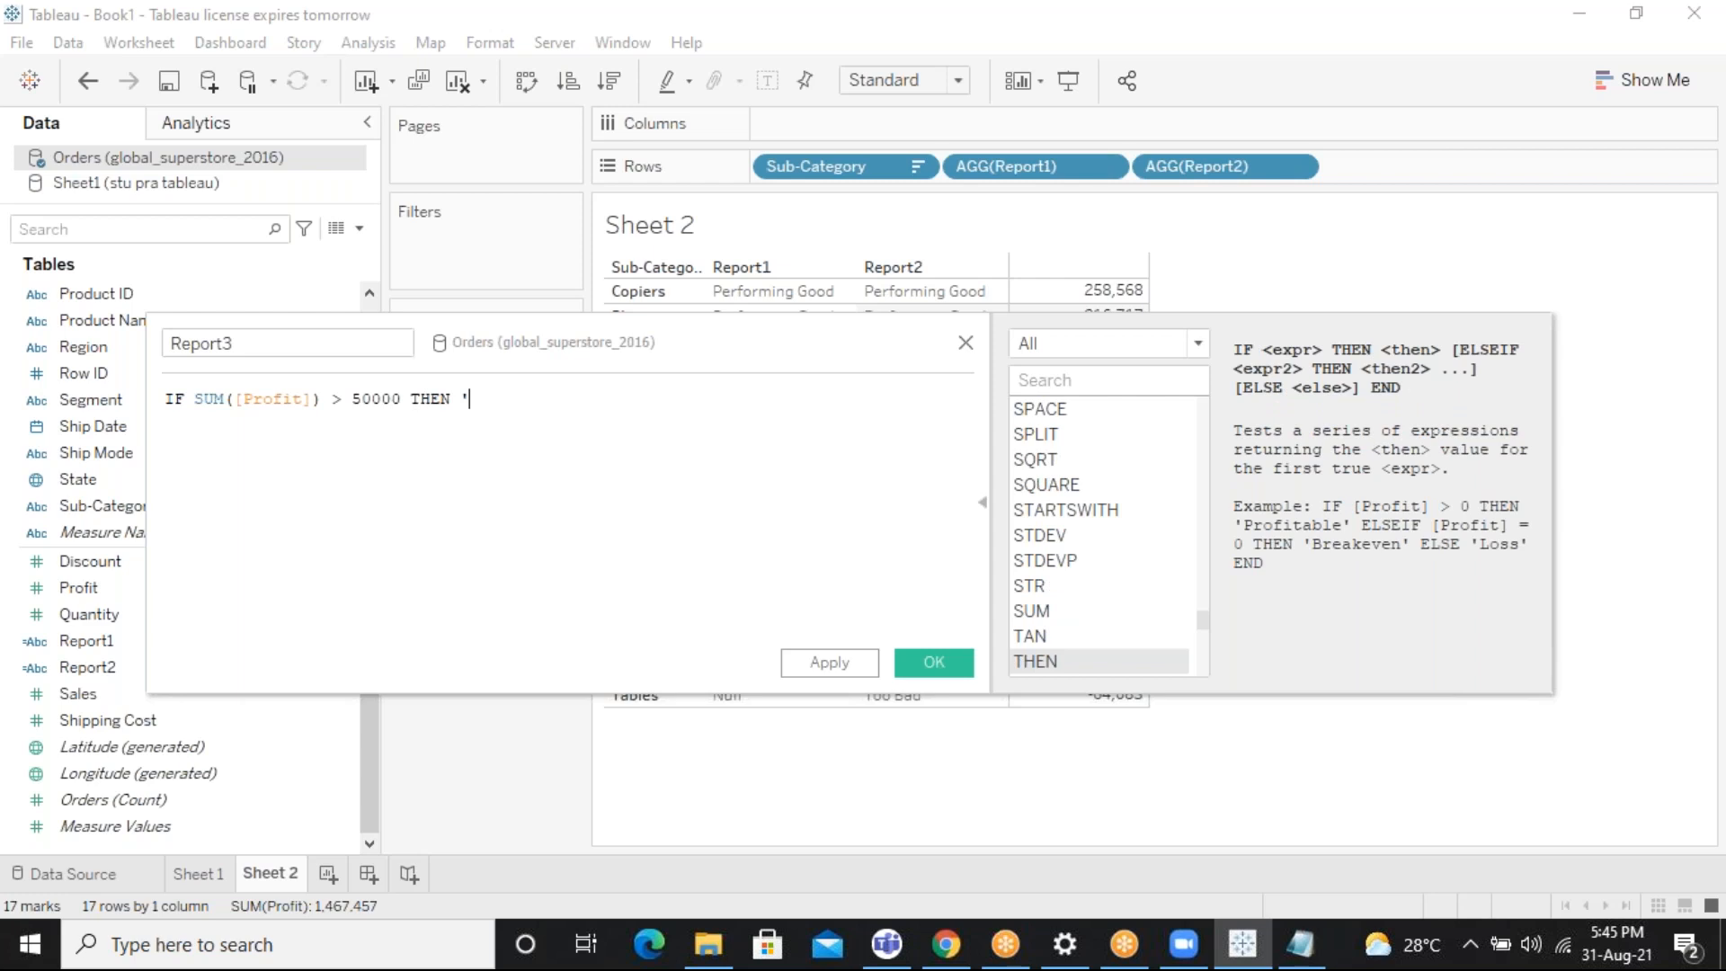
{"action": "key", "text": "BackSpace"}
{"action": "key", "text": "BackSpace"}
{"action": "type", "text": "Performing Good' els"}
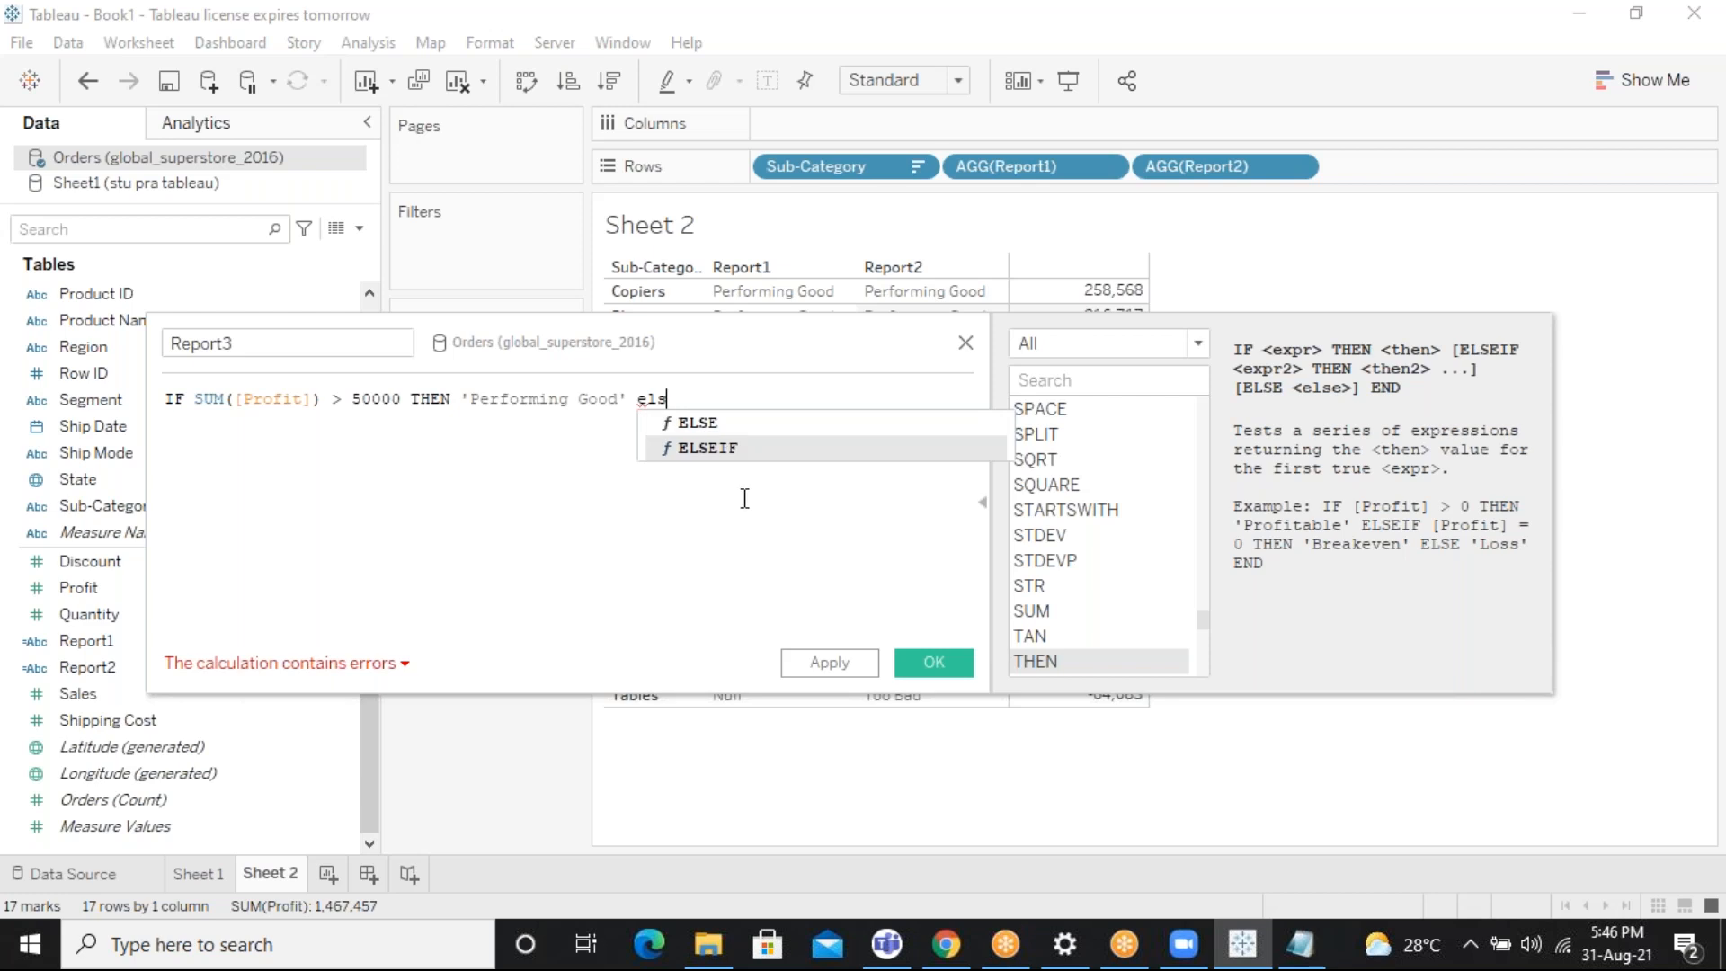
{"action": "key", "text": "Return"}
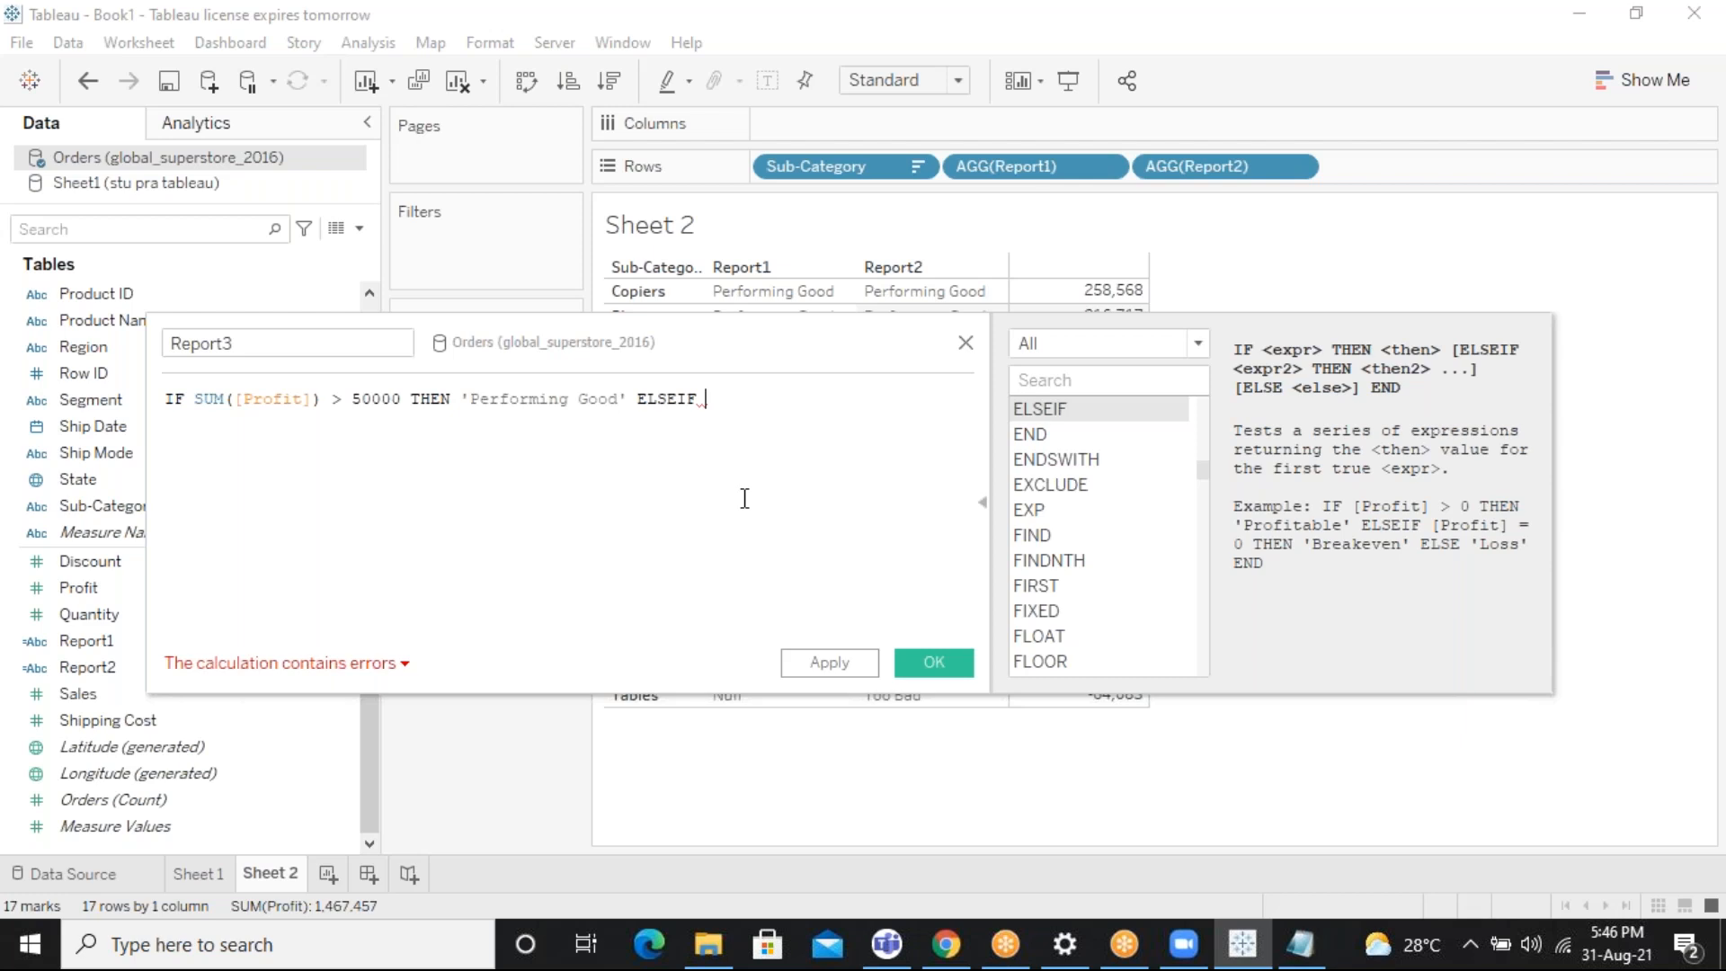
Add >10000 after ELSEIF and change the threshold of the first IF condition to 100000
{"action": "type", "text": ">10000"}
{"action": "left_click", "coordinate": [360, 400]}
{"action": "key", "text": "BackSpace"}
{"action": "type", "text": "10000"}
Change the value compared after ELSEIF to 50000 and follow it with THEN
{"action": "left_click", "coordinate": [787, 404]}
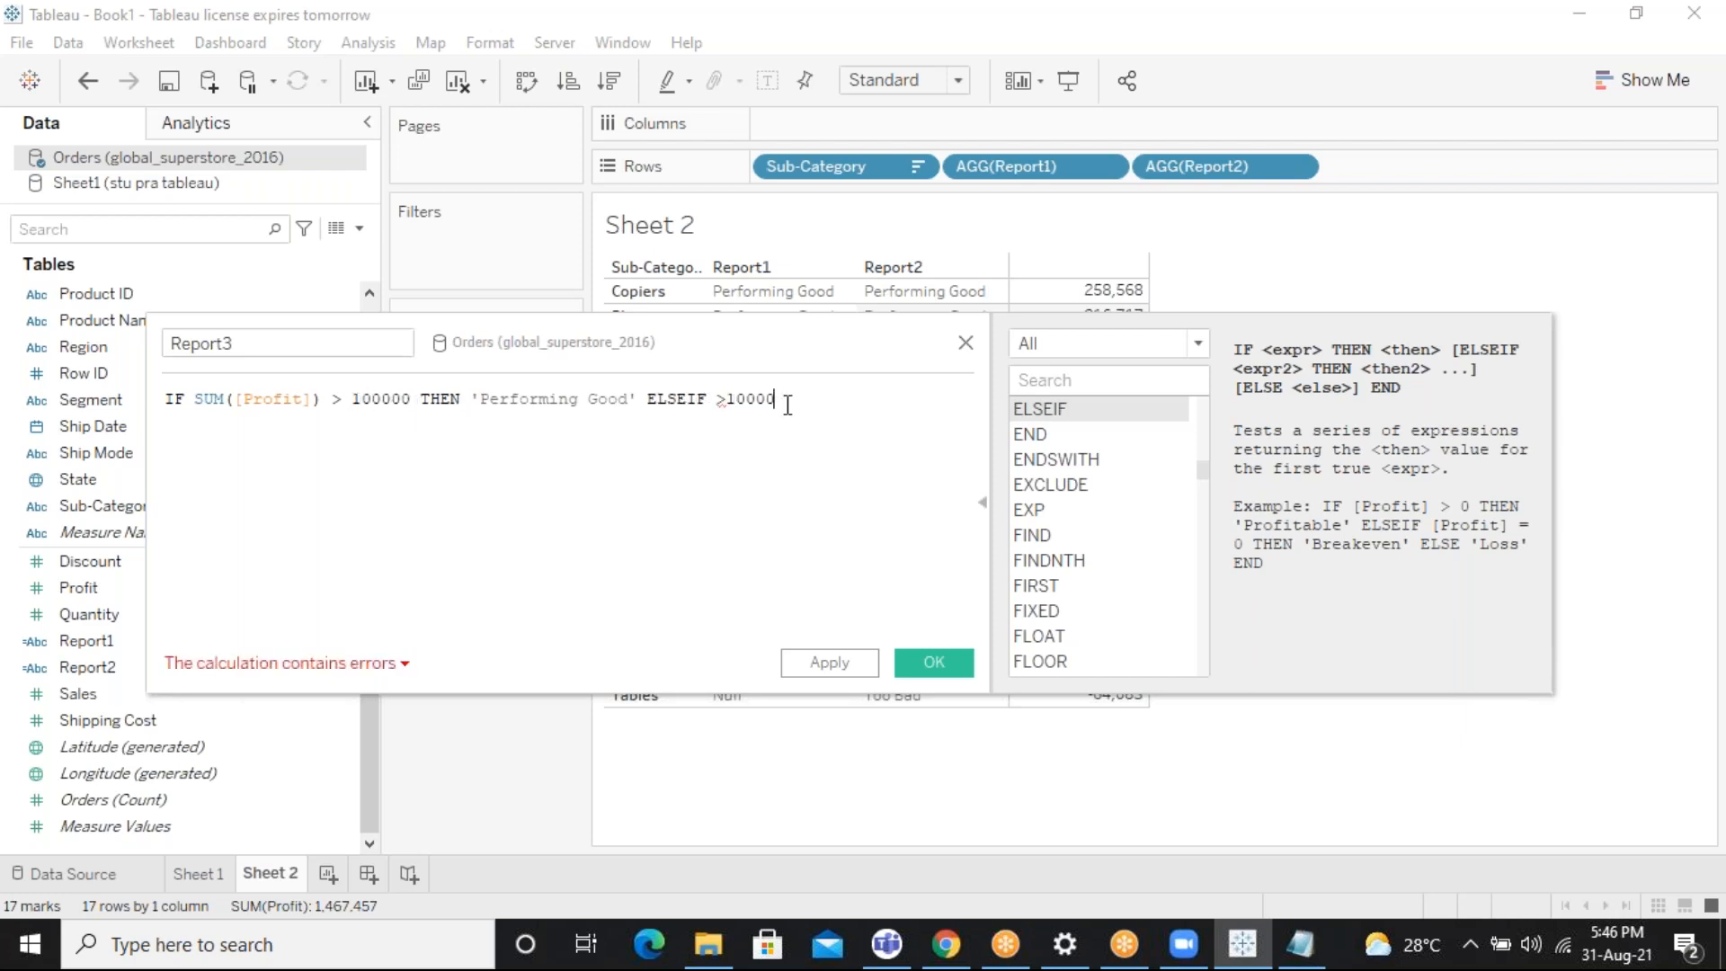
{"action": "key", "text": "BackSpace"}
{"action": "key", "text": "BackSpace"}
{"action": "key", "text": "BackSpace"}
{"action": "key", "text": "BackSpace"}
{"action": "key", "text": "BackSpace"}
{"action": "type", "text": "50000"}
{"action": "type", "text": "th"}
{"action": "key", "text": "BackSpace"}
{"action": "key", "text": "Return"}
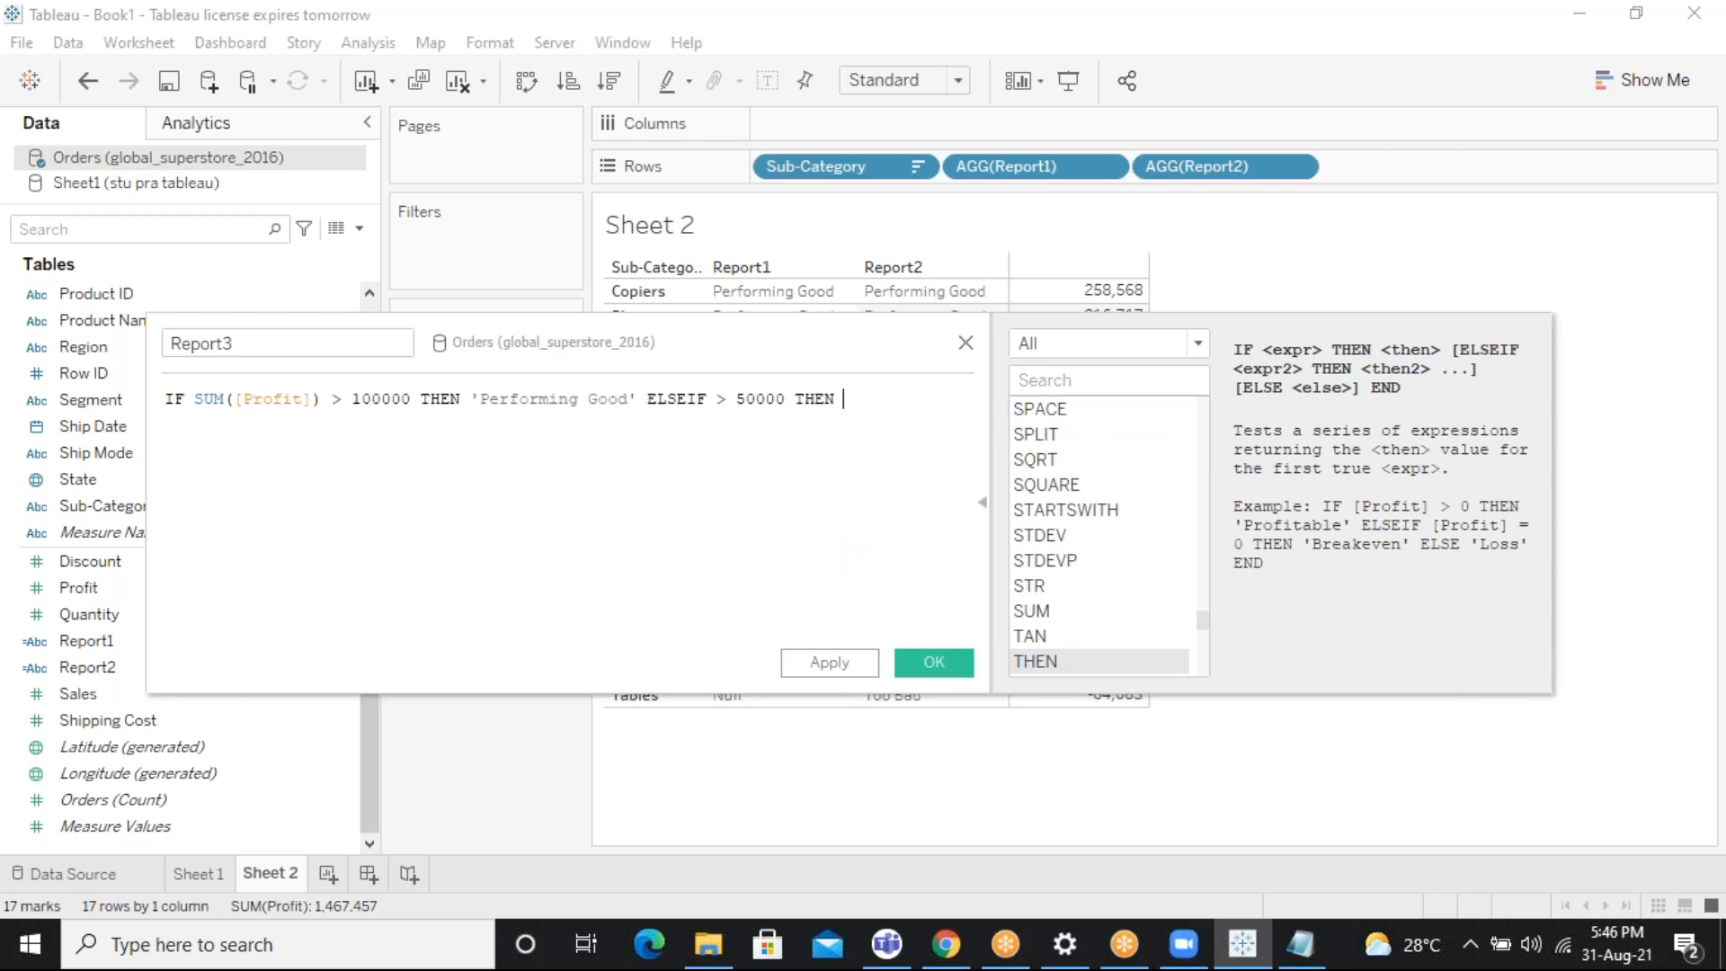
Add 'Good' as the result of the ELSEIF branch, followed by ELSE
{"action": "type", "text": "'"}
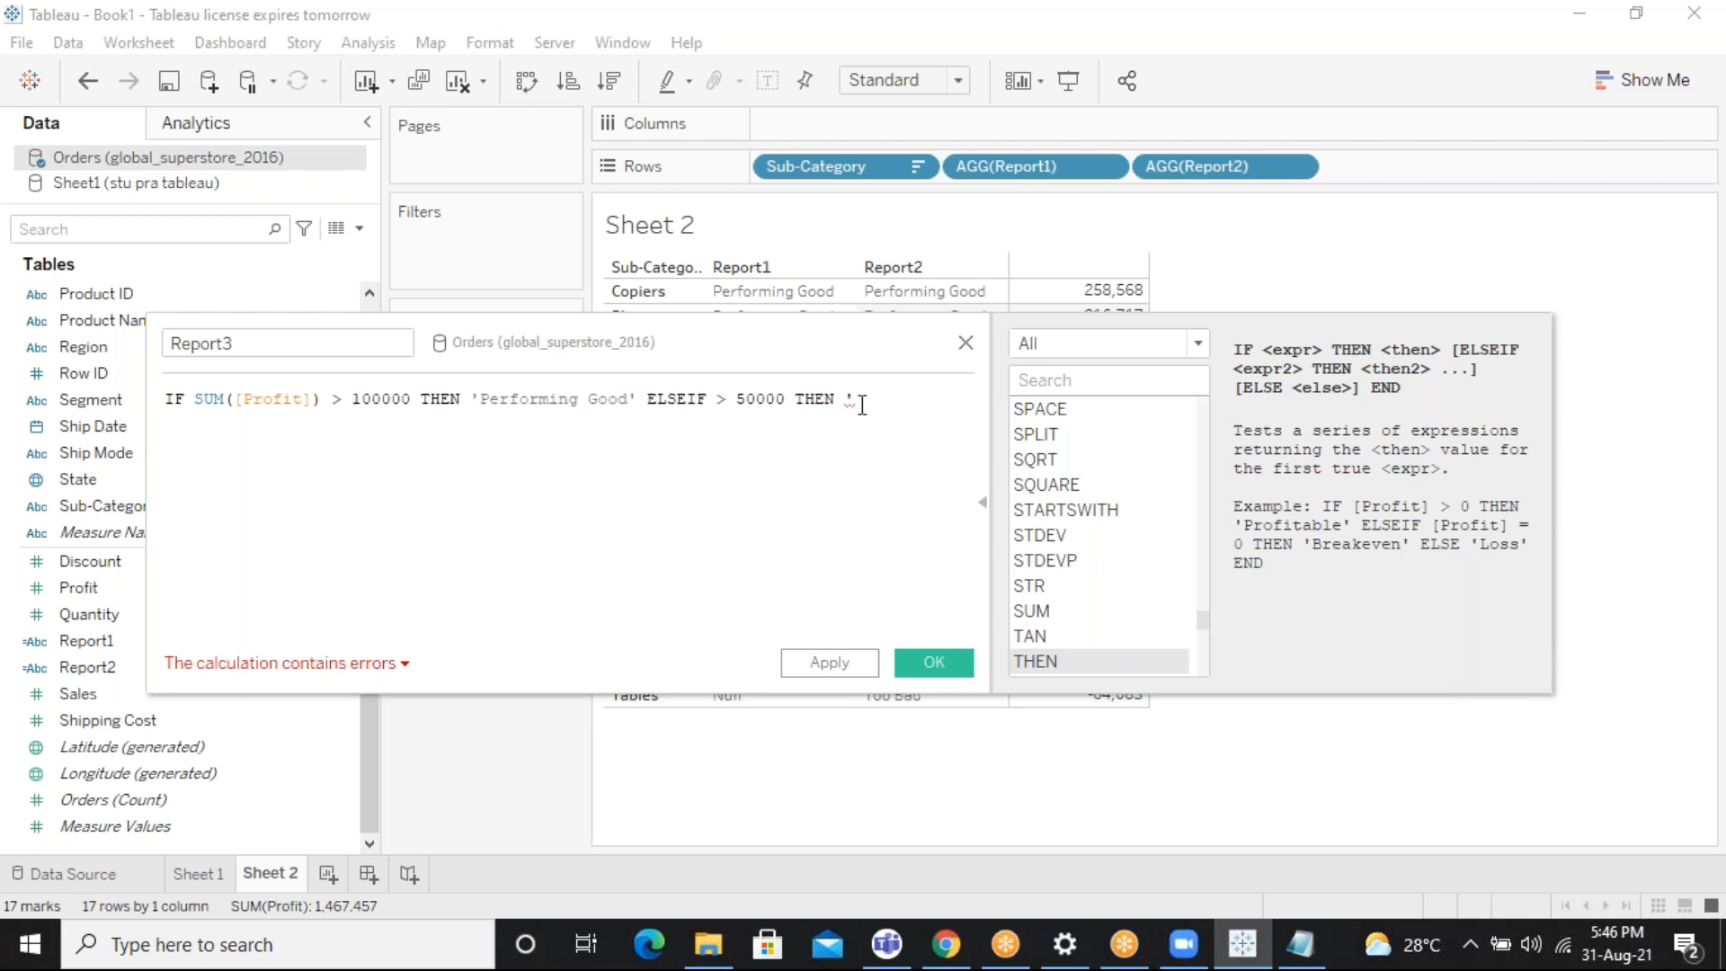
{"action": "type", "text": "Good'"}
{"action": "type", "text": "els"}
{"action": "key", "text": "Return"}
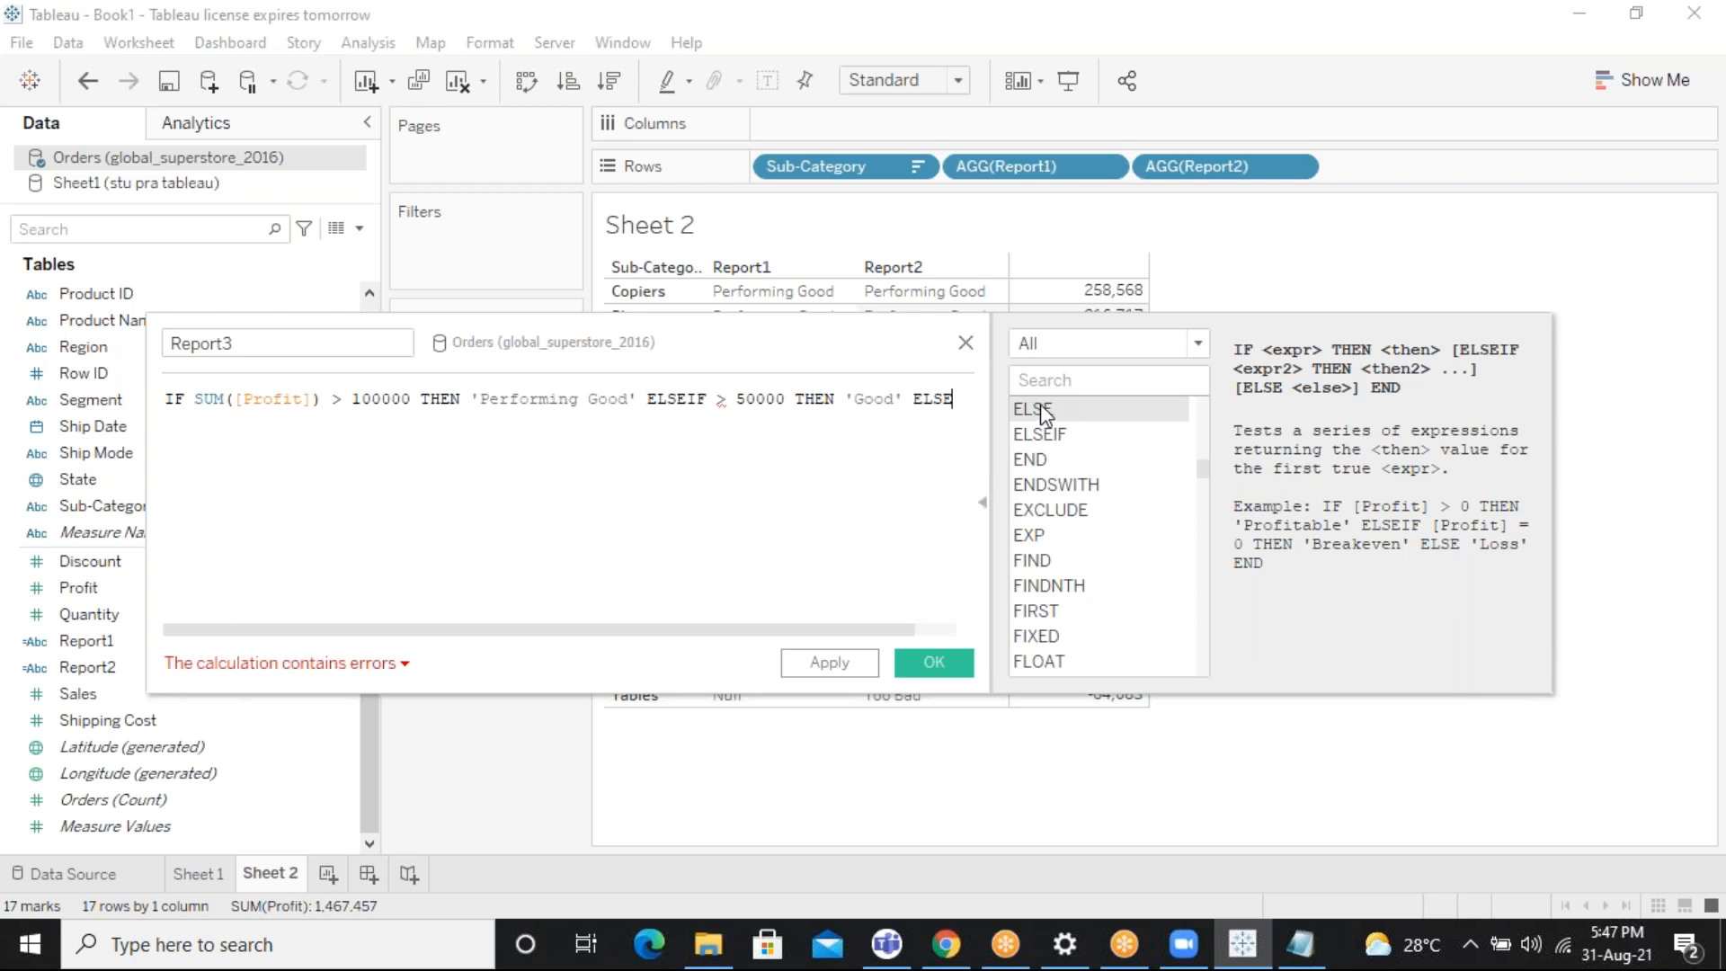
Finish the formula with 'Loss' END and enlarge the calculation editor to show the whole expression
{"action": "type", "text": "'lo"}
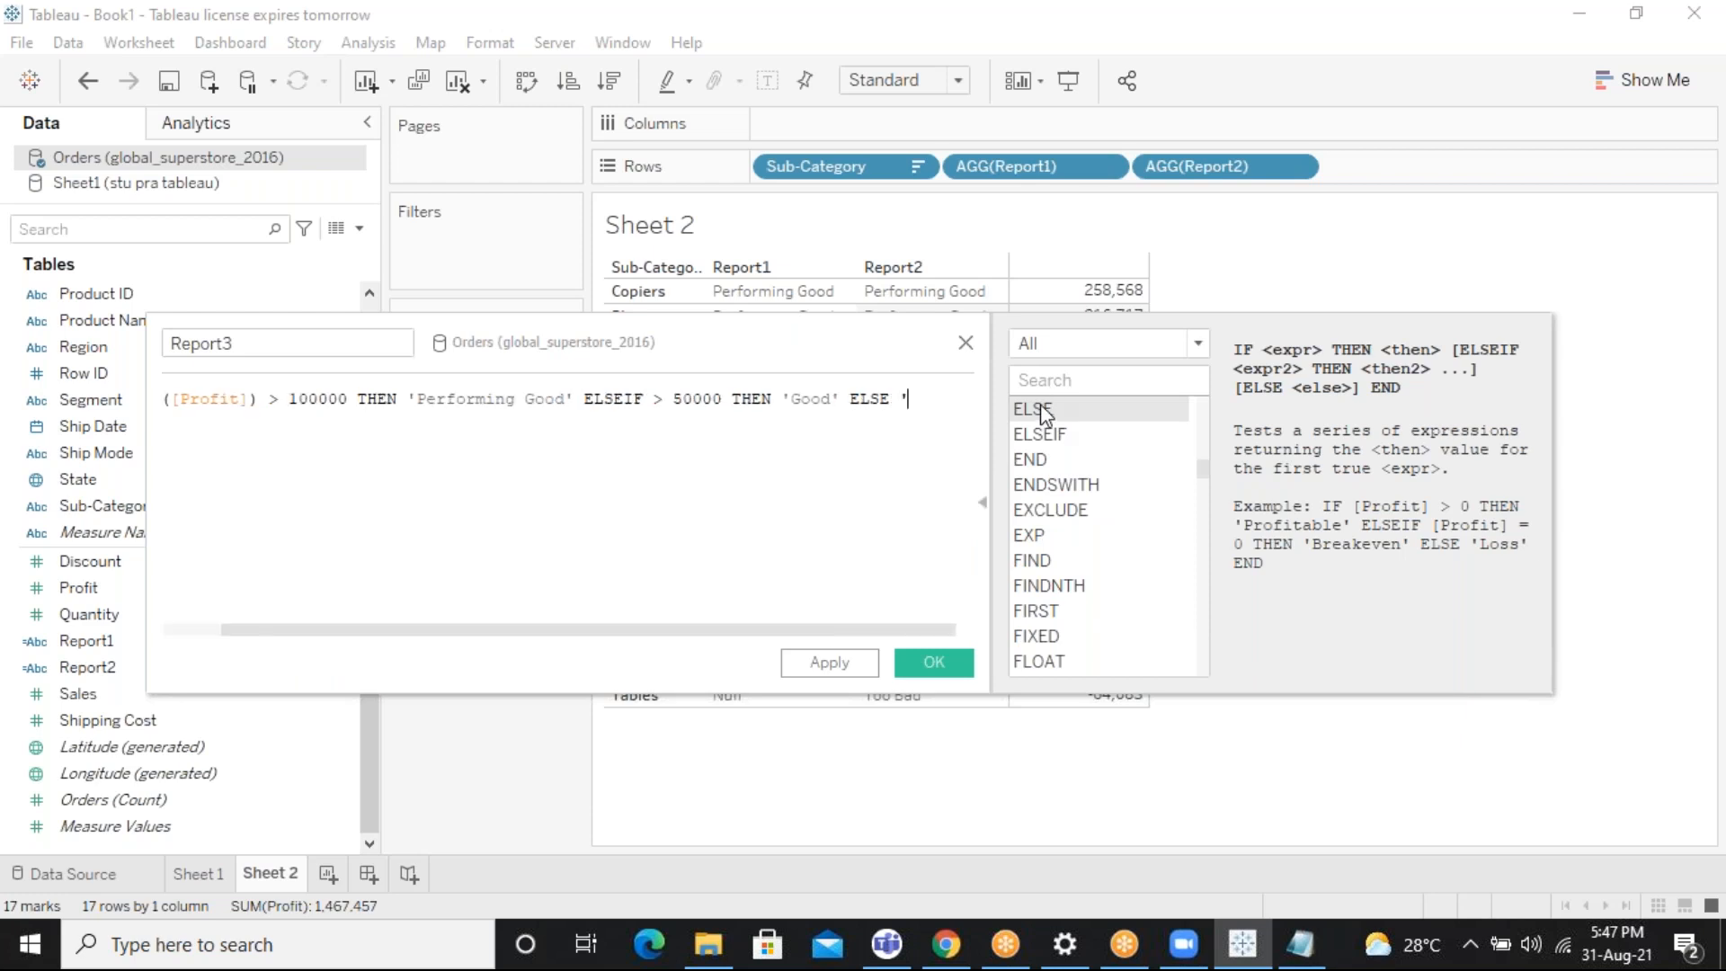
{"action": "key", "text": "BackSpace"}
{"action": "key", "text": "BackSpace"}
{"action": "type", "text": "Lo"}
{"action": "type", "text": "ss;"}
{"action": "key", "text": "BackSpace"}
{"action": "type", "text": "' end"}
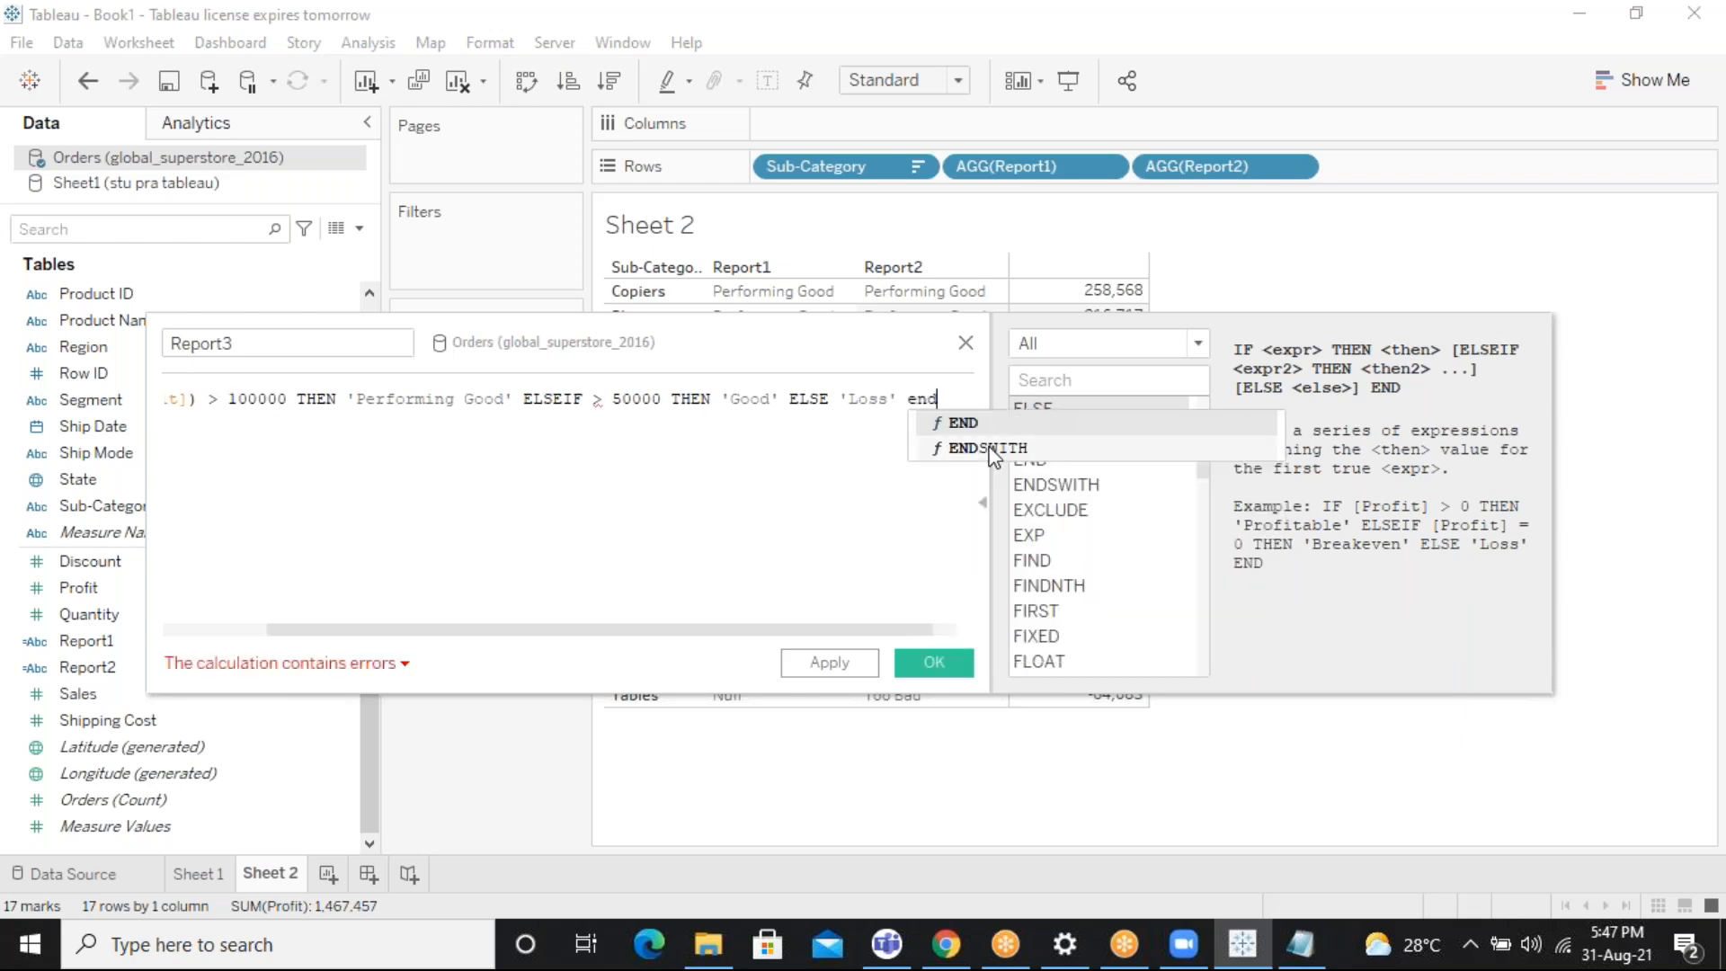
{"action": "key", "text": "Return"}
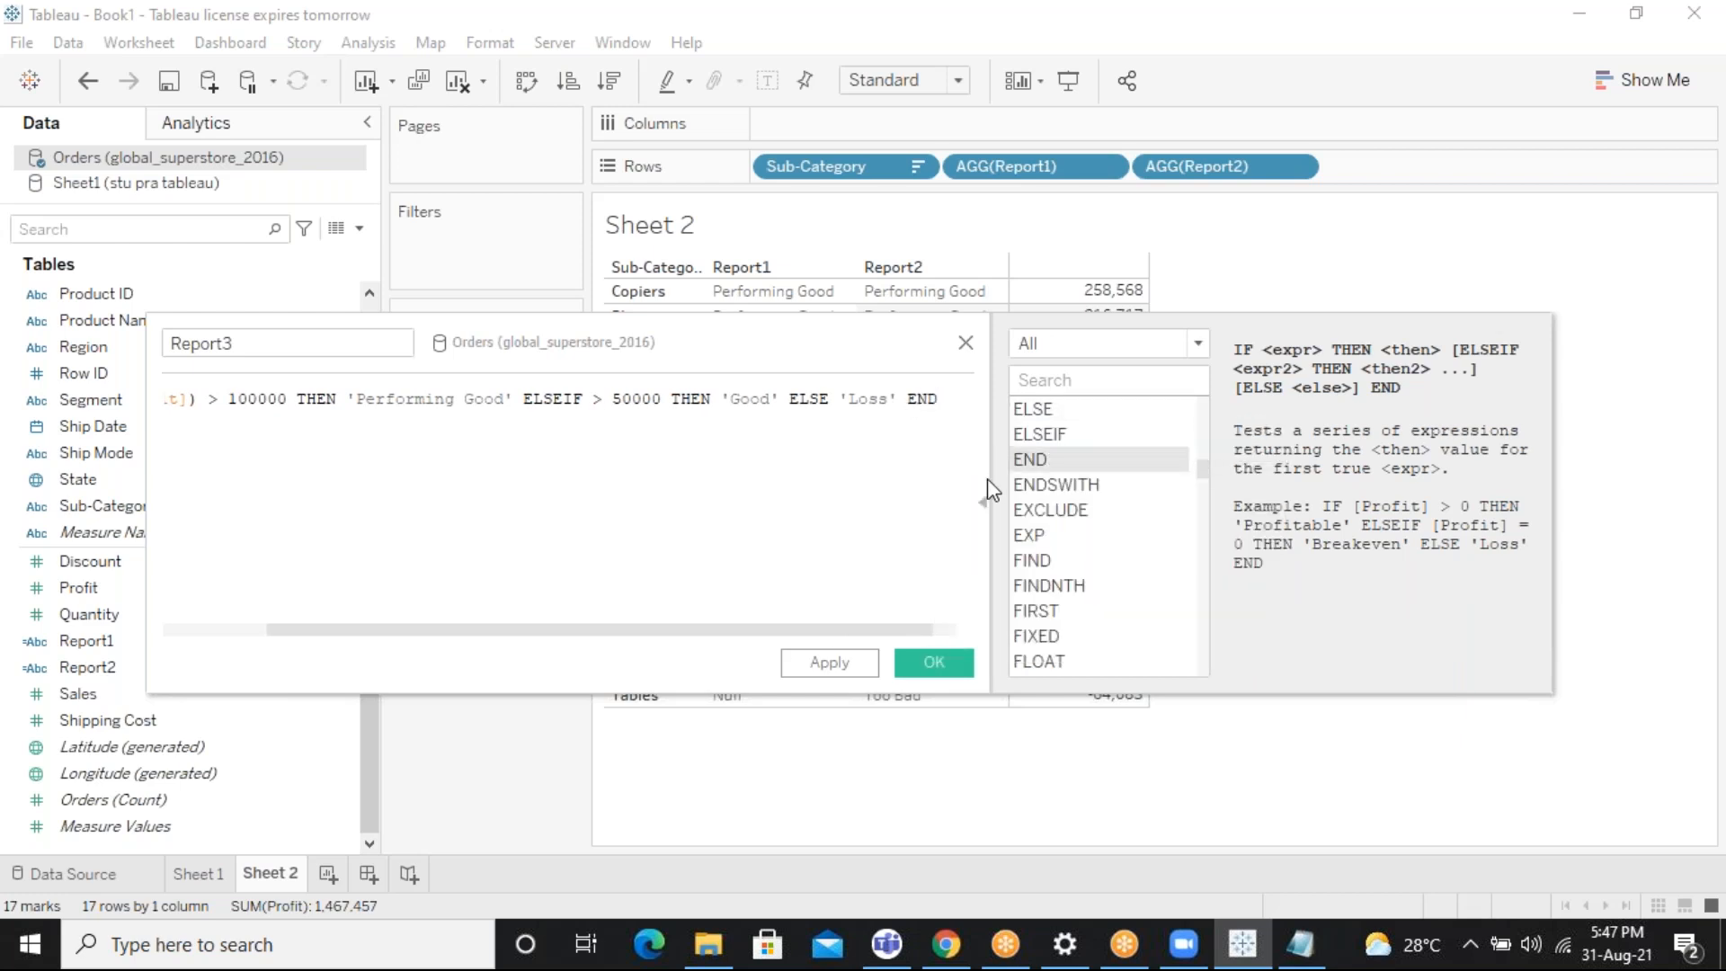
{"action": "left_click", "coordinate": [983, 503]}
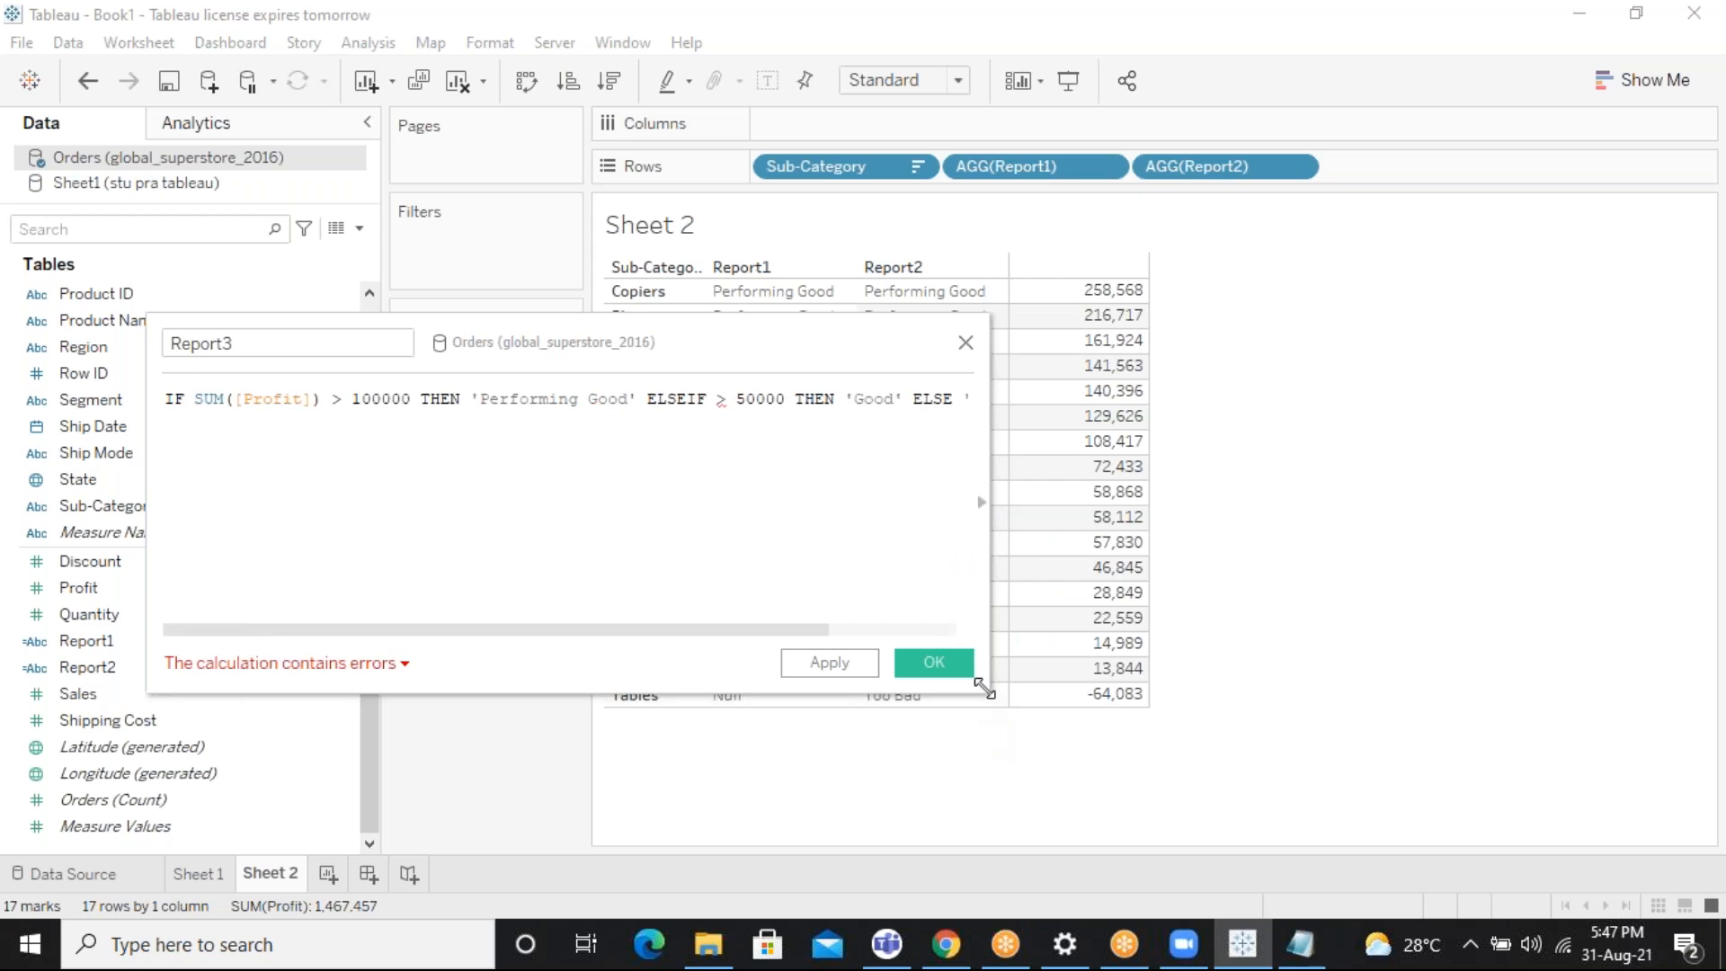
{"action": "left_click_drag", "start_coordinate": [984, 685], "coordinate": [1164, 762]}
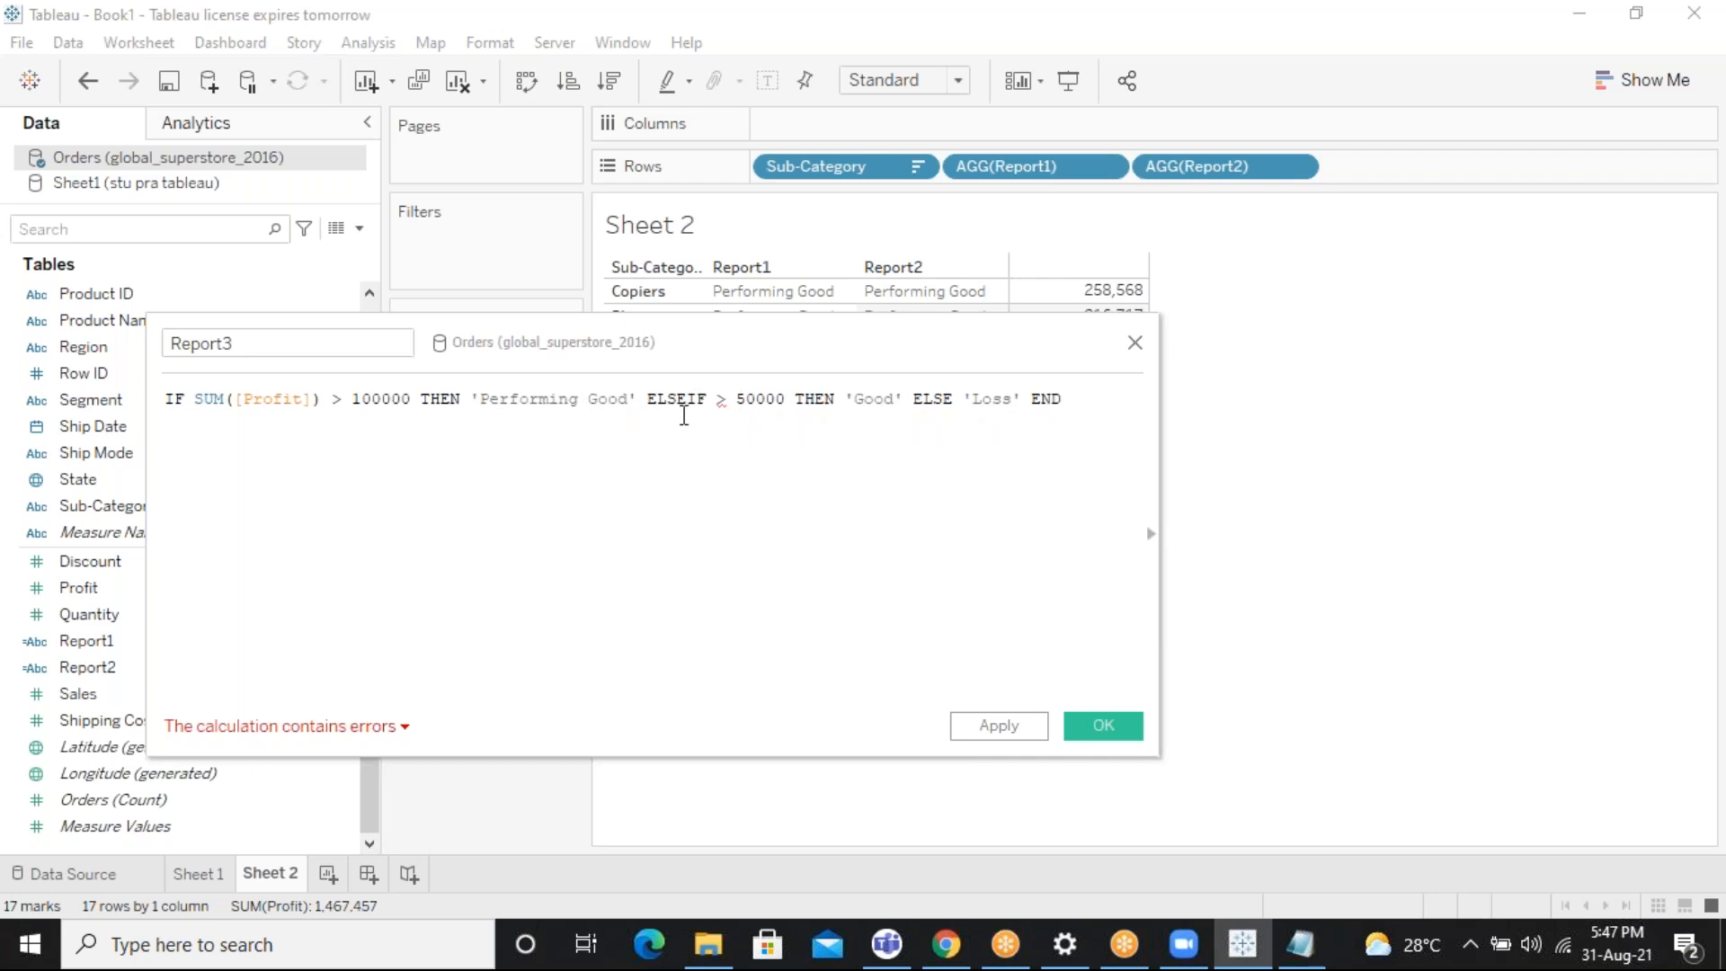
Correct the ELSEIF condition in the Report3 formula to SUM([Profit]) > 50000
{"action": "left_click", "coordinate": [736, 399]}
{"action": "key", "text": "BackSpace"}
{"action": "key", "text": "BackSpace"}
{"action": "key", "text": "BackSpace"}
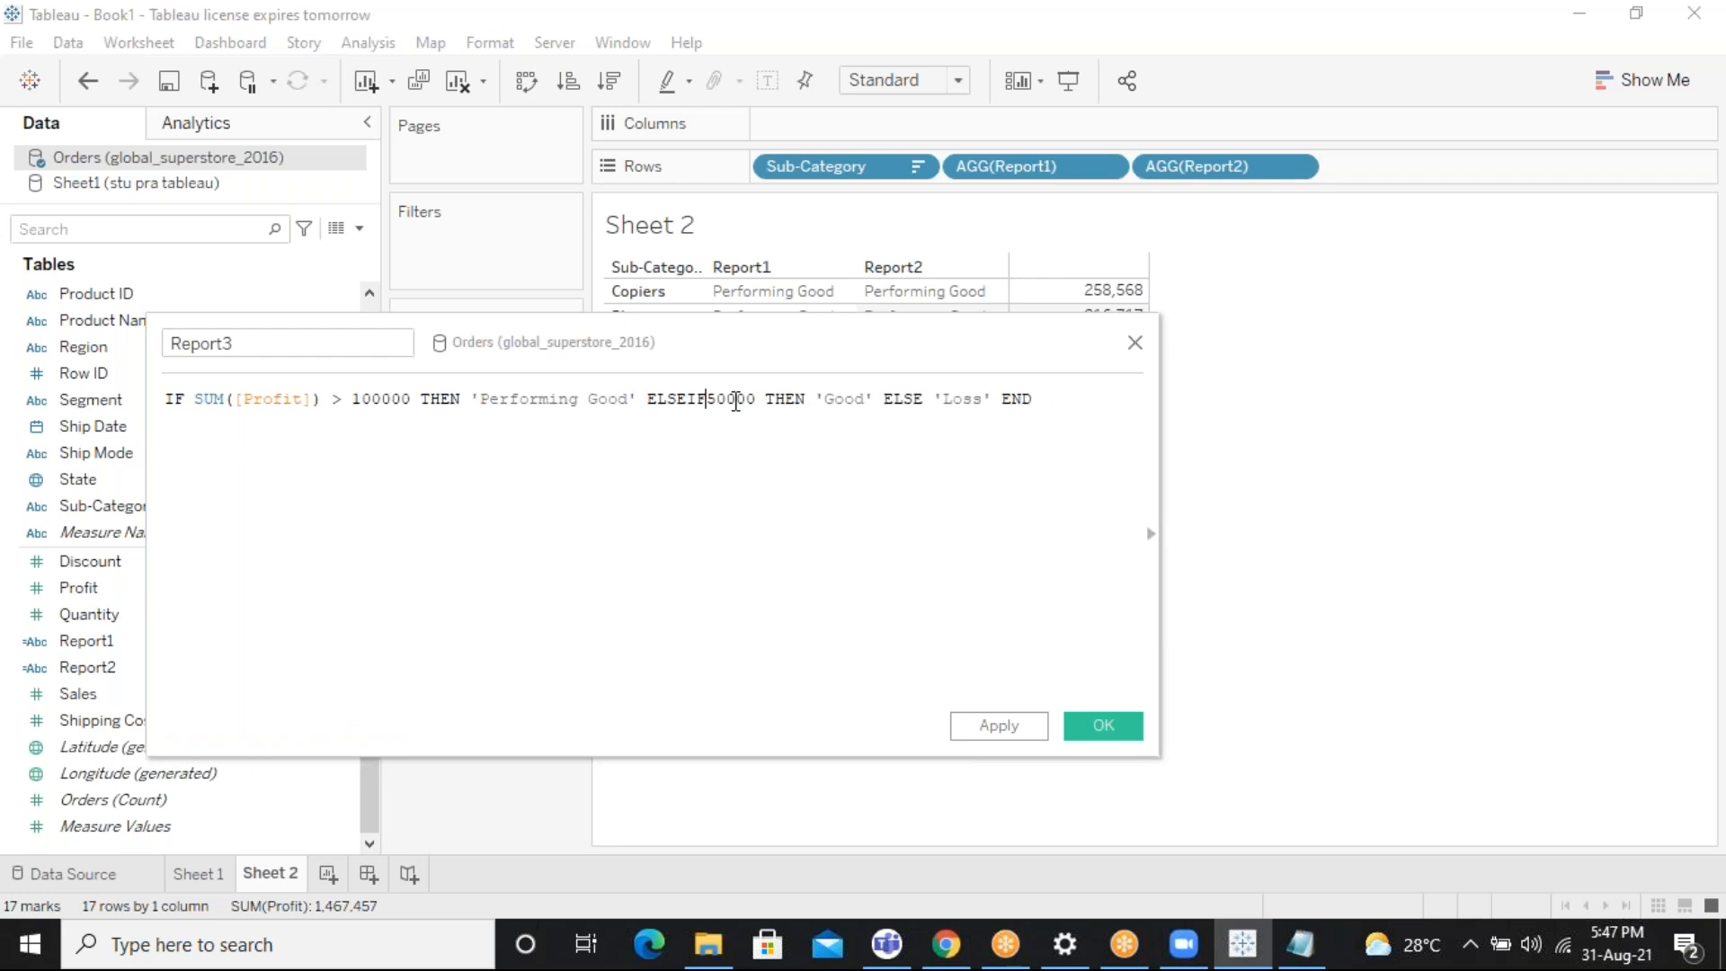
{"action": "type", "text": "sum"}
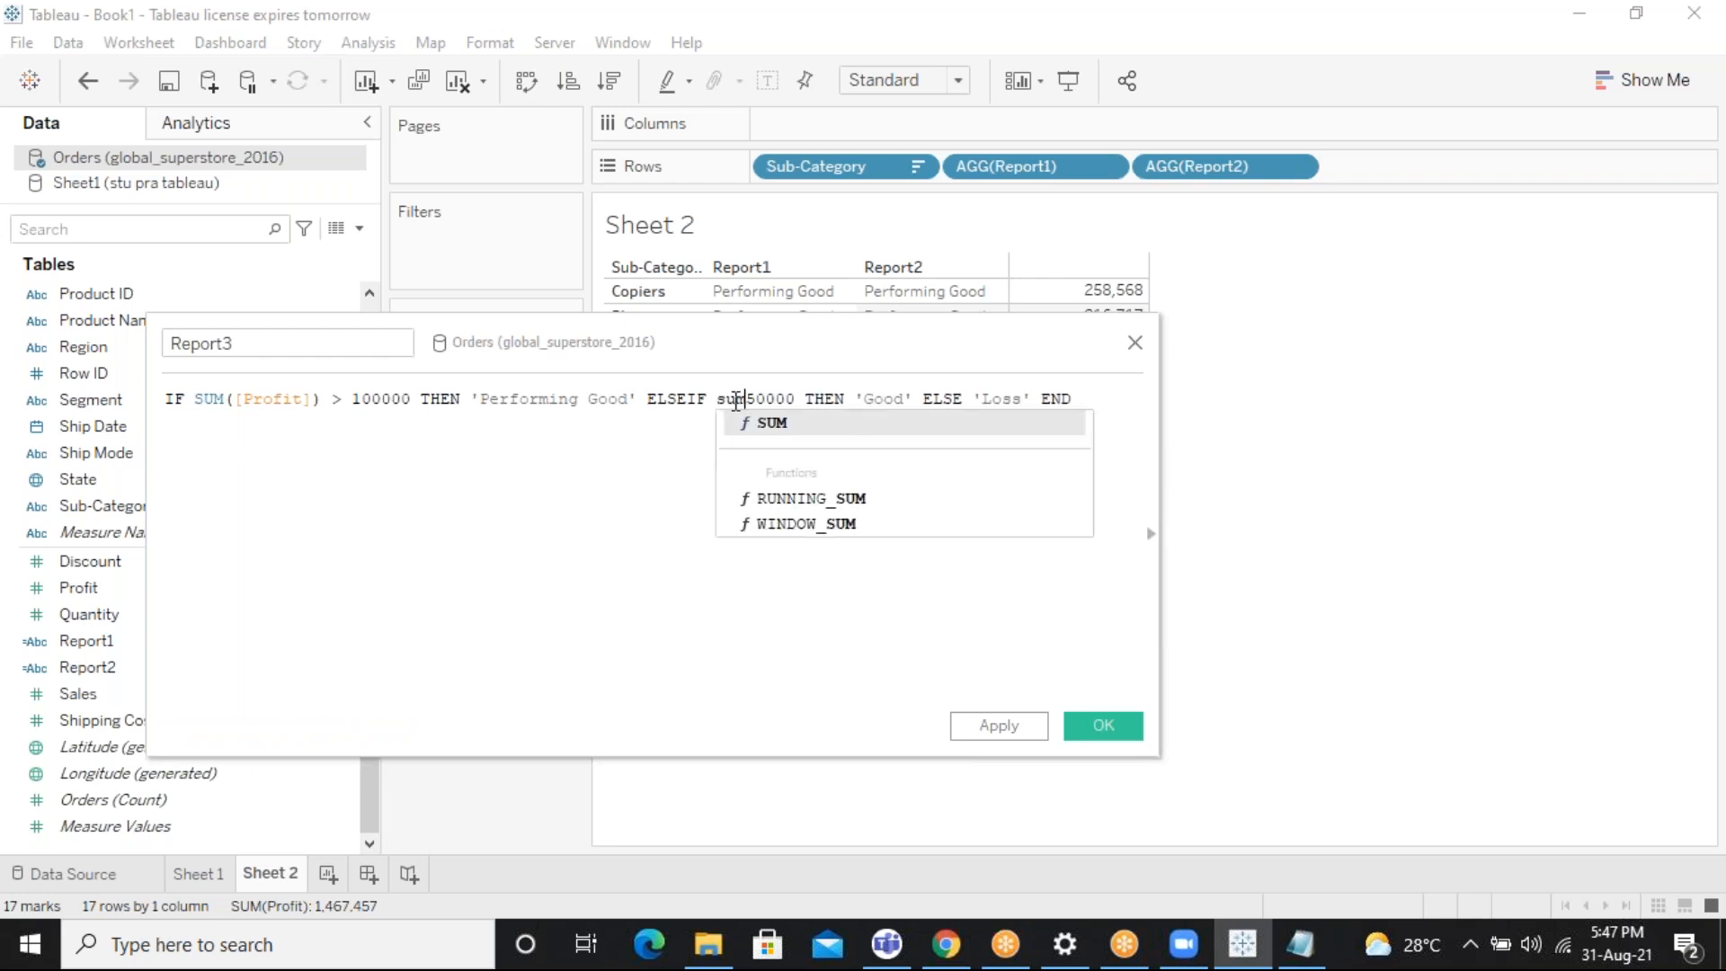
{"action": "key", "text": "Return"}
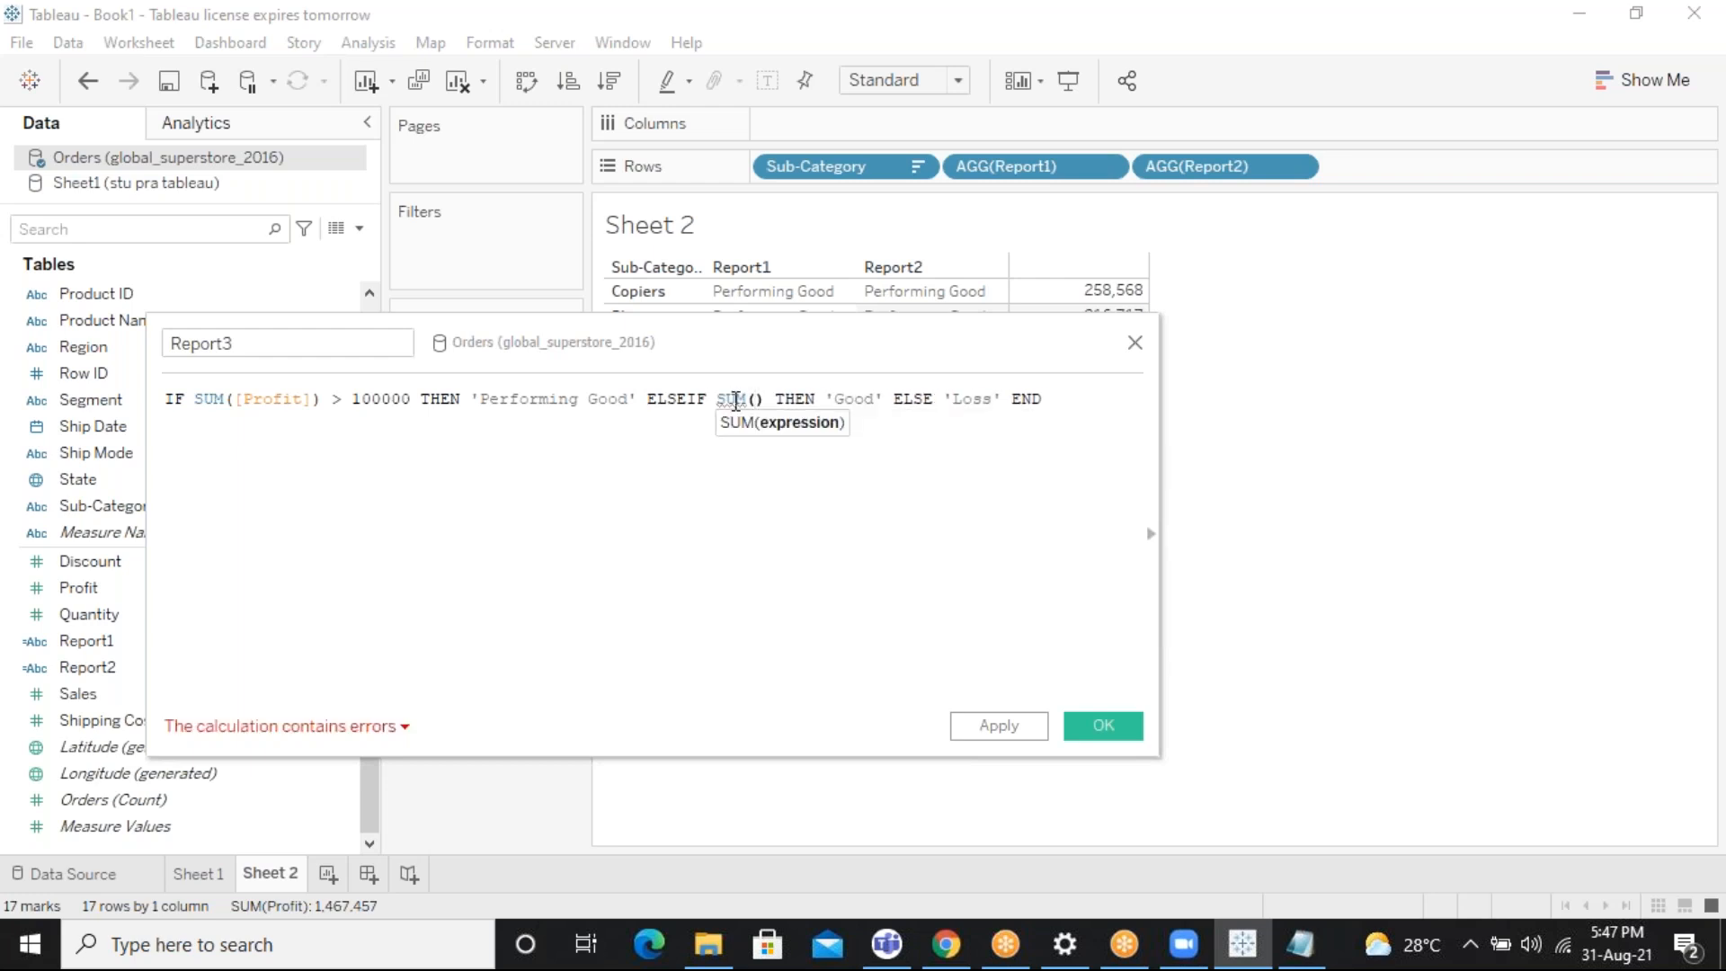
{"action": "type", "text": "pro"}
{"action": "key", "text": "Down"}
{"action": "key", "text": "Down"}
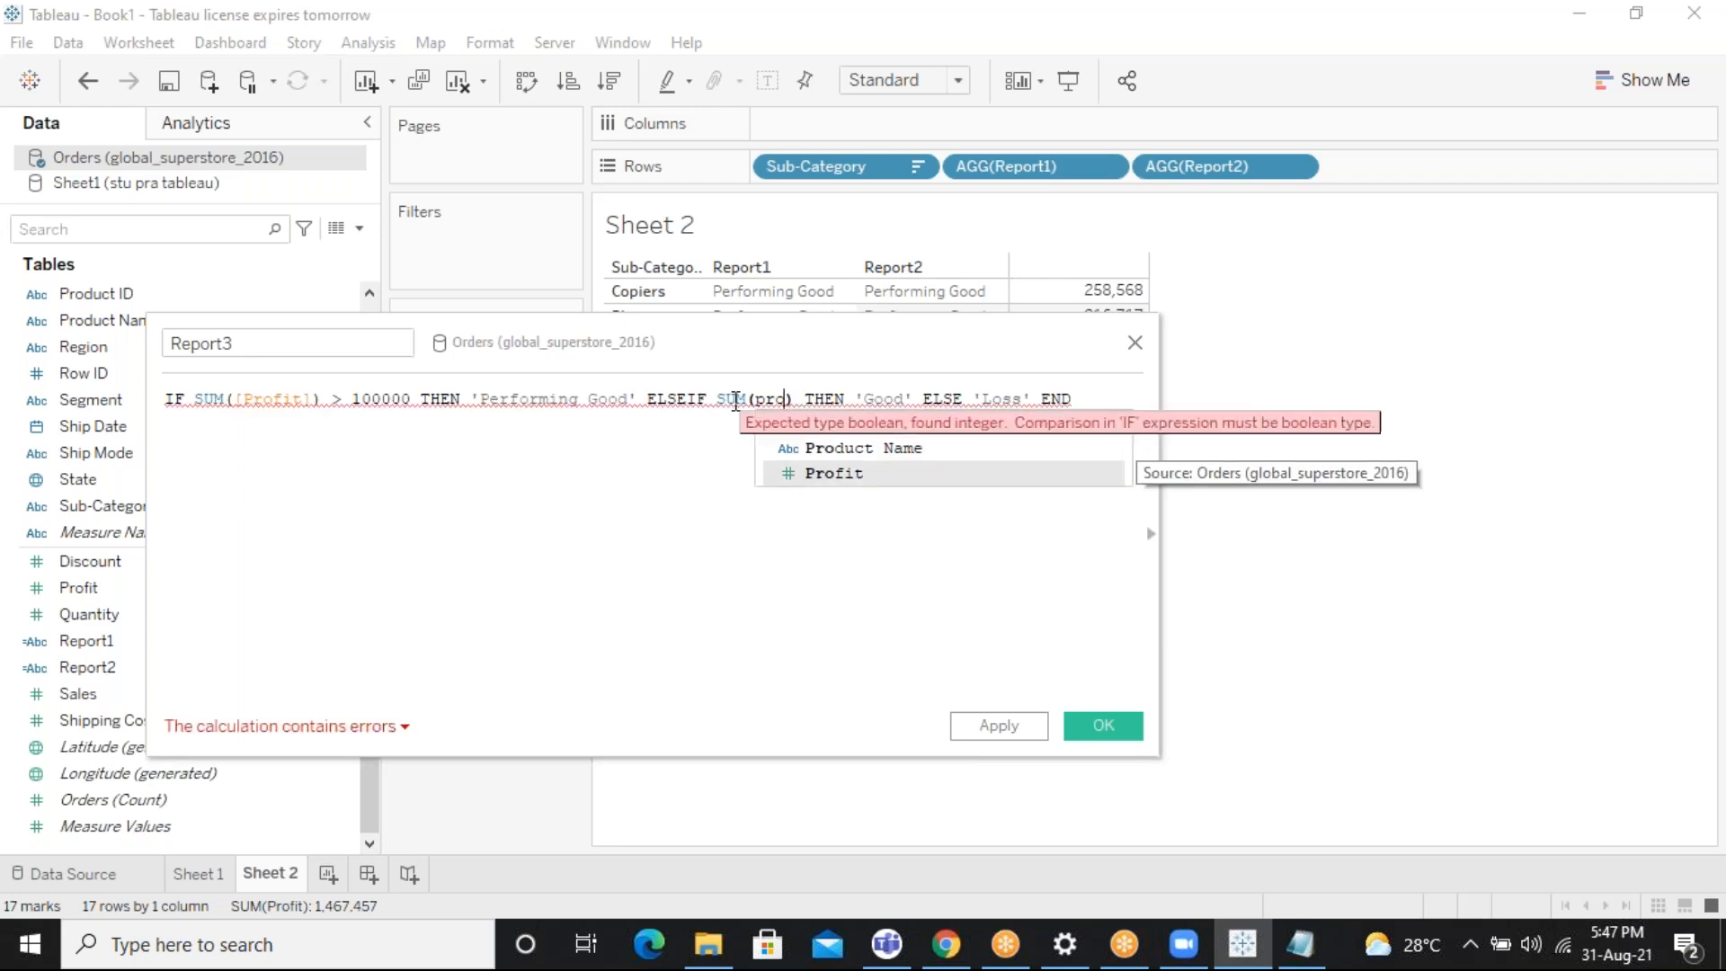
{"action": "key", "text": "Return"}
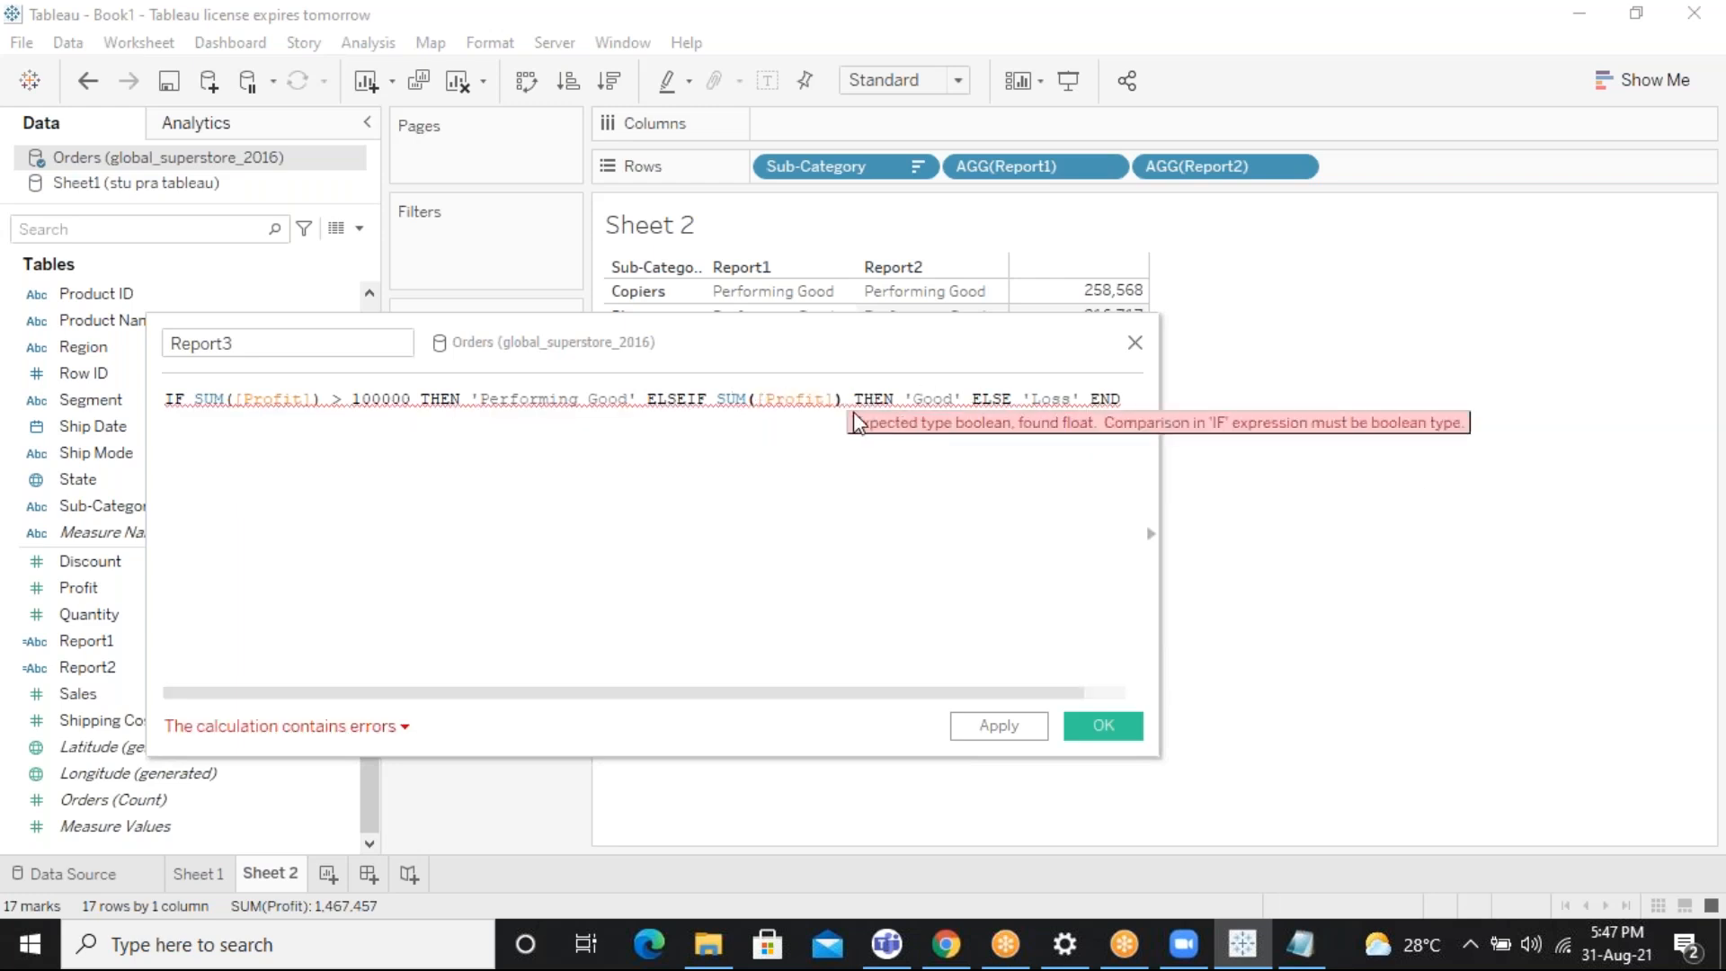
{"action": "type", "text": ">"}
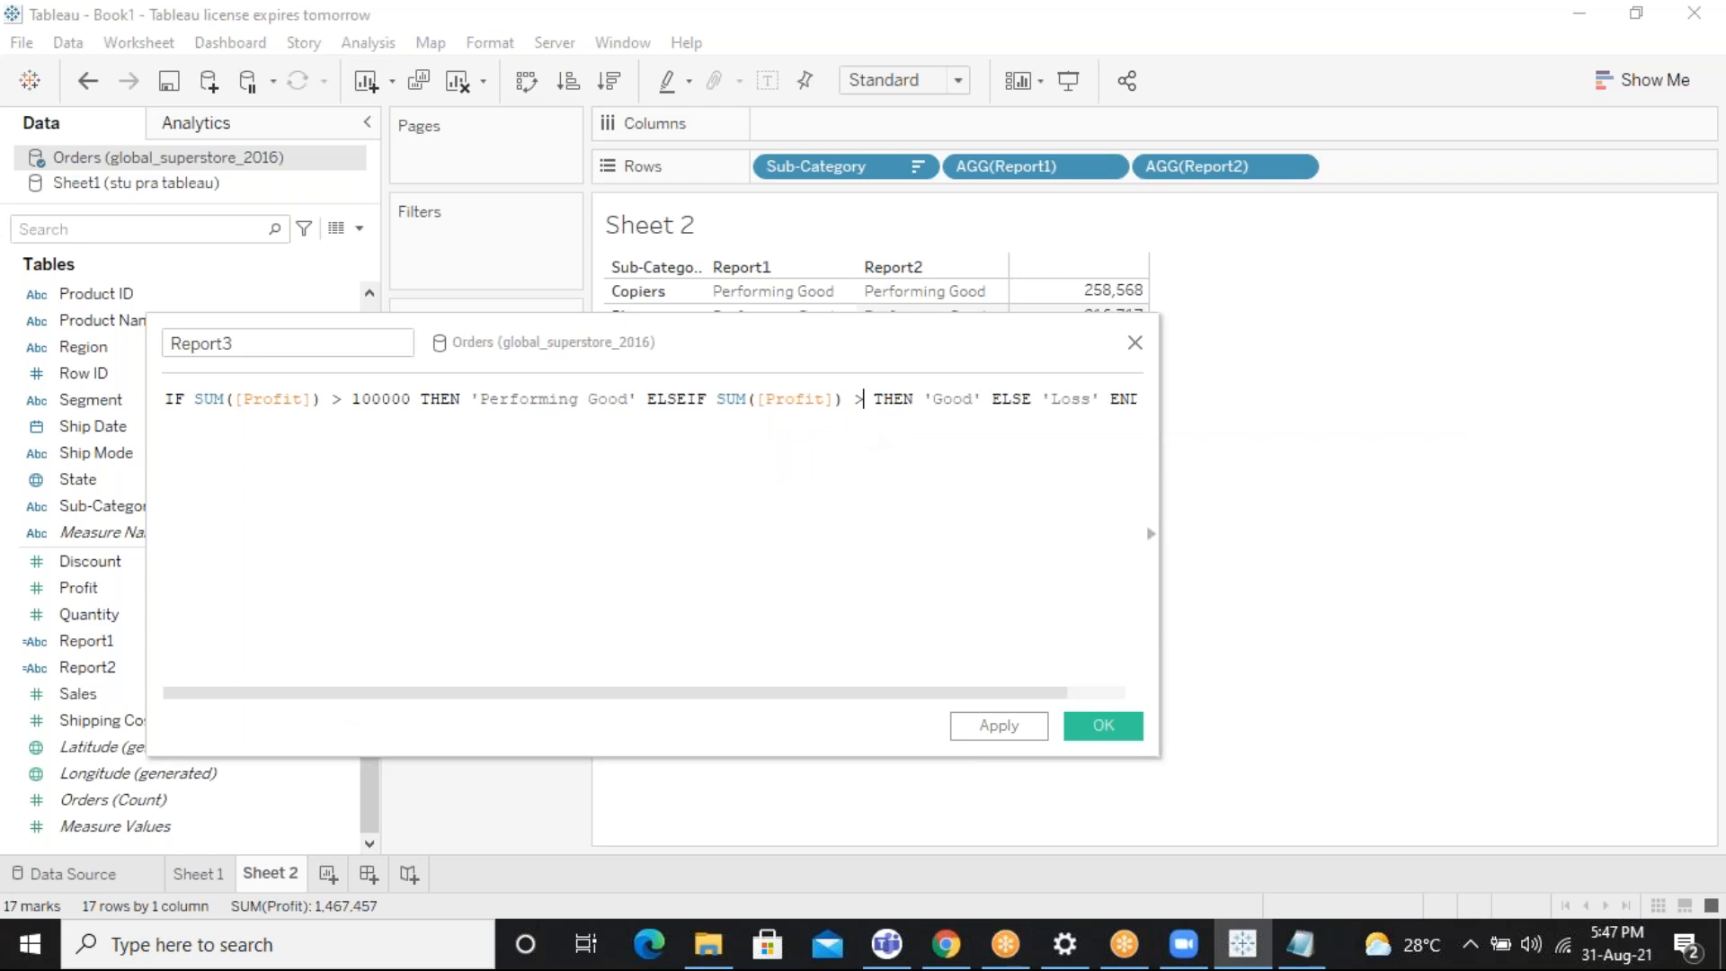
{"action": "type", "text": " 50000"}
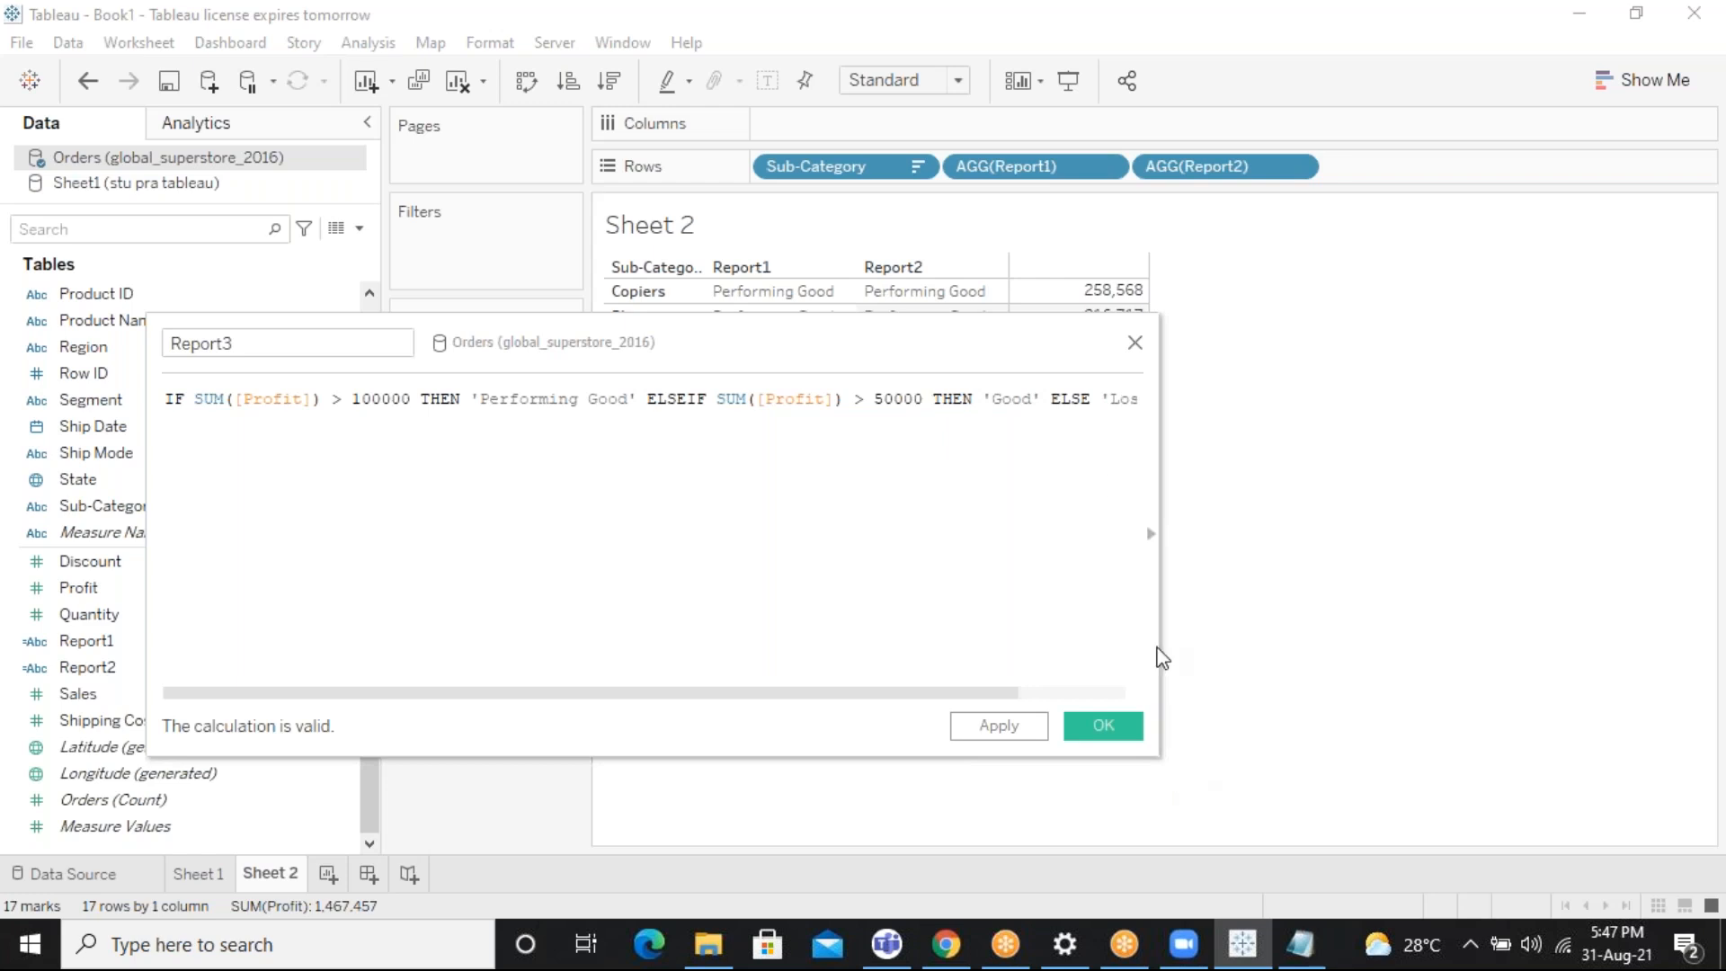
Apply and save the Report3 calculation and place the field on Rows after Report2
{"action": "left_click_drag", "start_coordinate": [1160, 648], "coordinate": [1572, 648]}
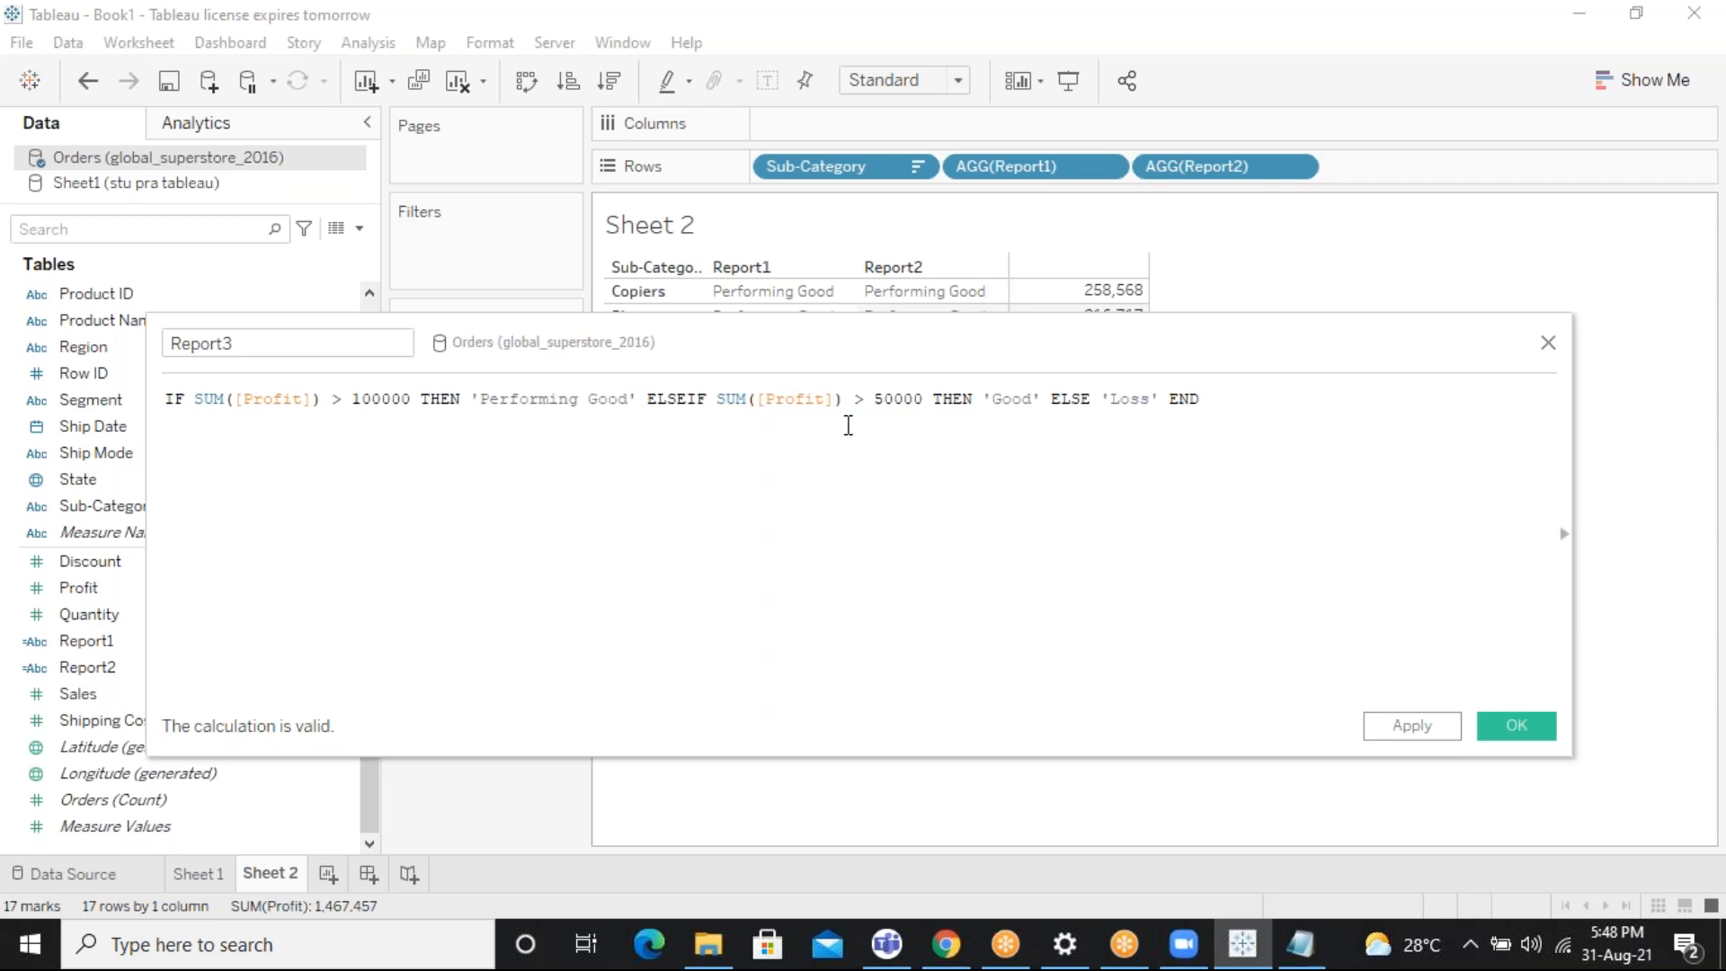
{"action": "left_click", "coordinate": [1418, 726]}
{"action": "left_click", "coordinate": [1501, 730]}
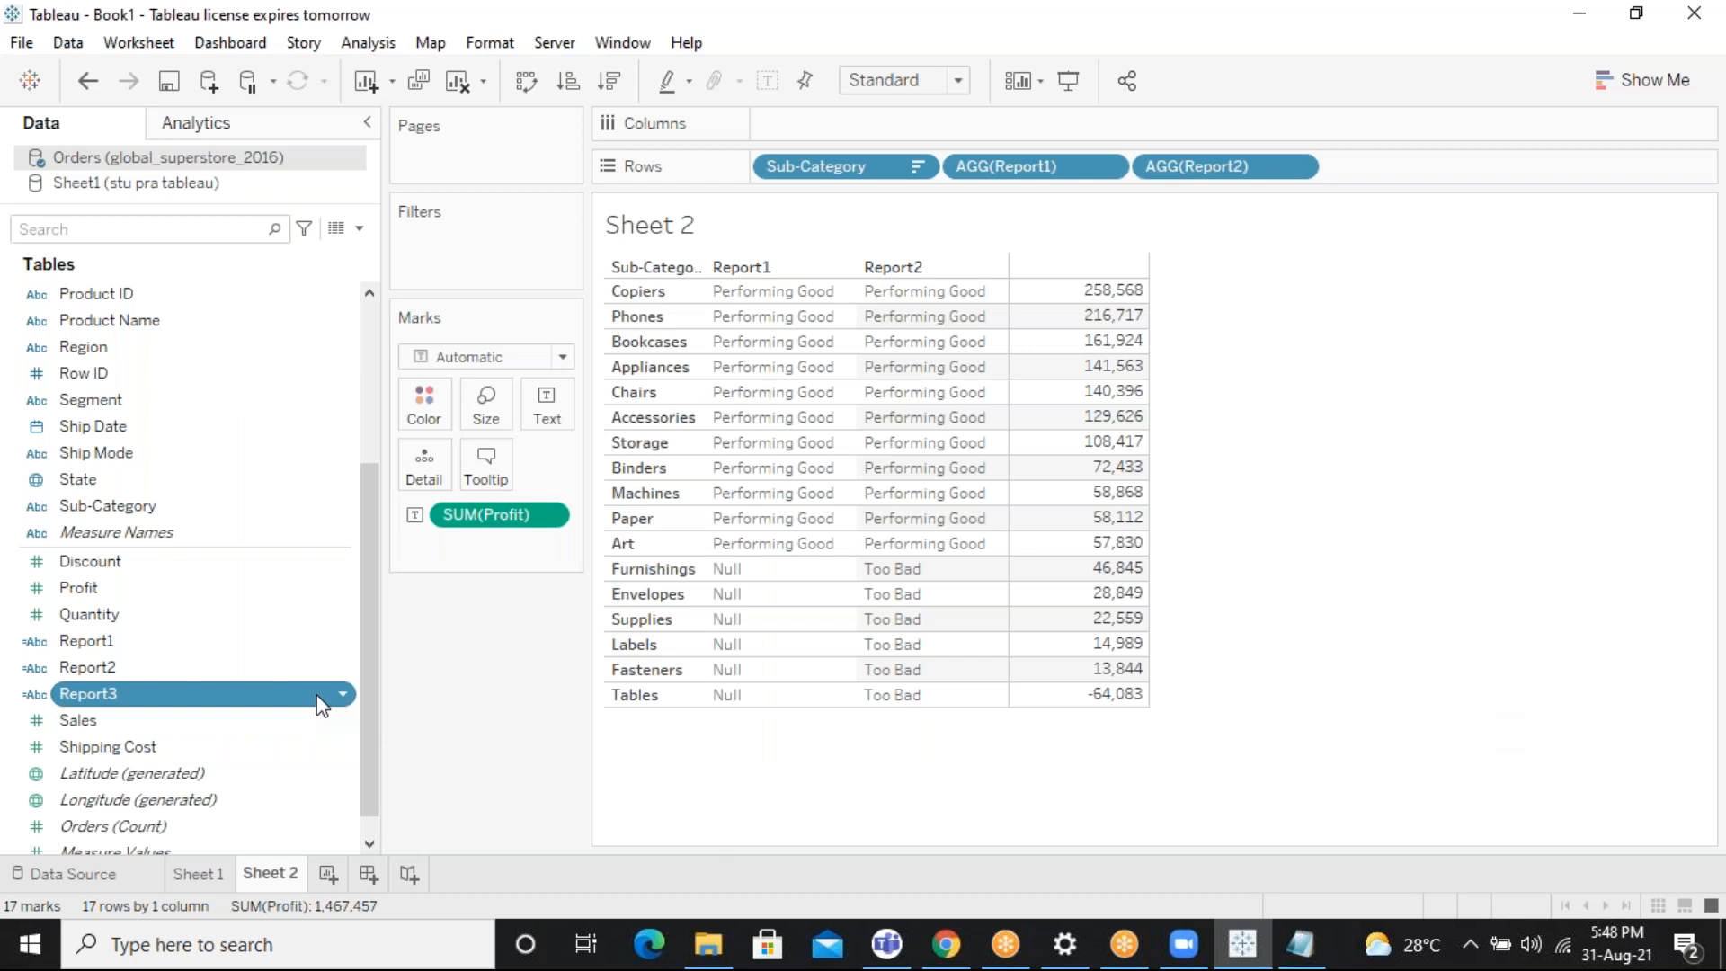
{"action": "left_click_drag", "start_coordinate": [320, 705], "coordinate": [1328, 166]}
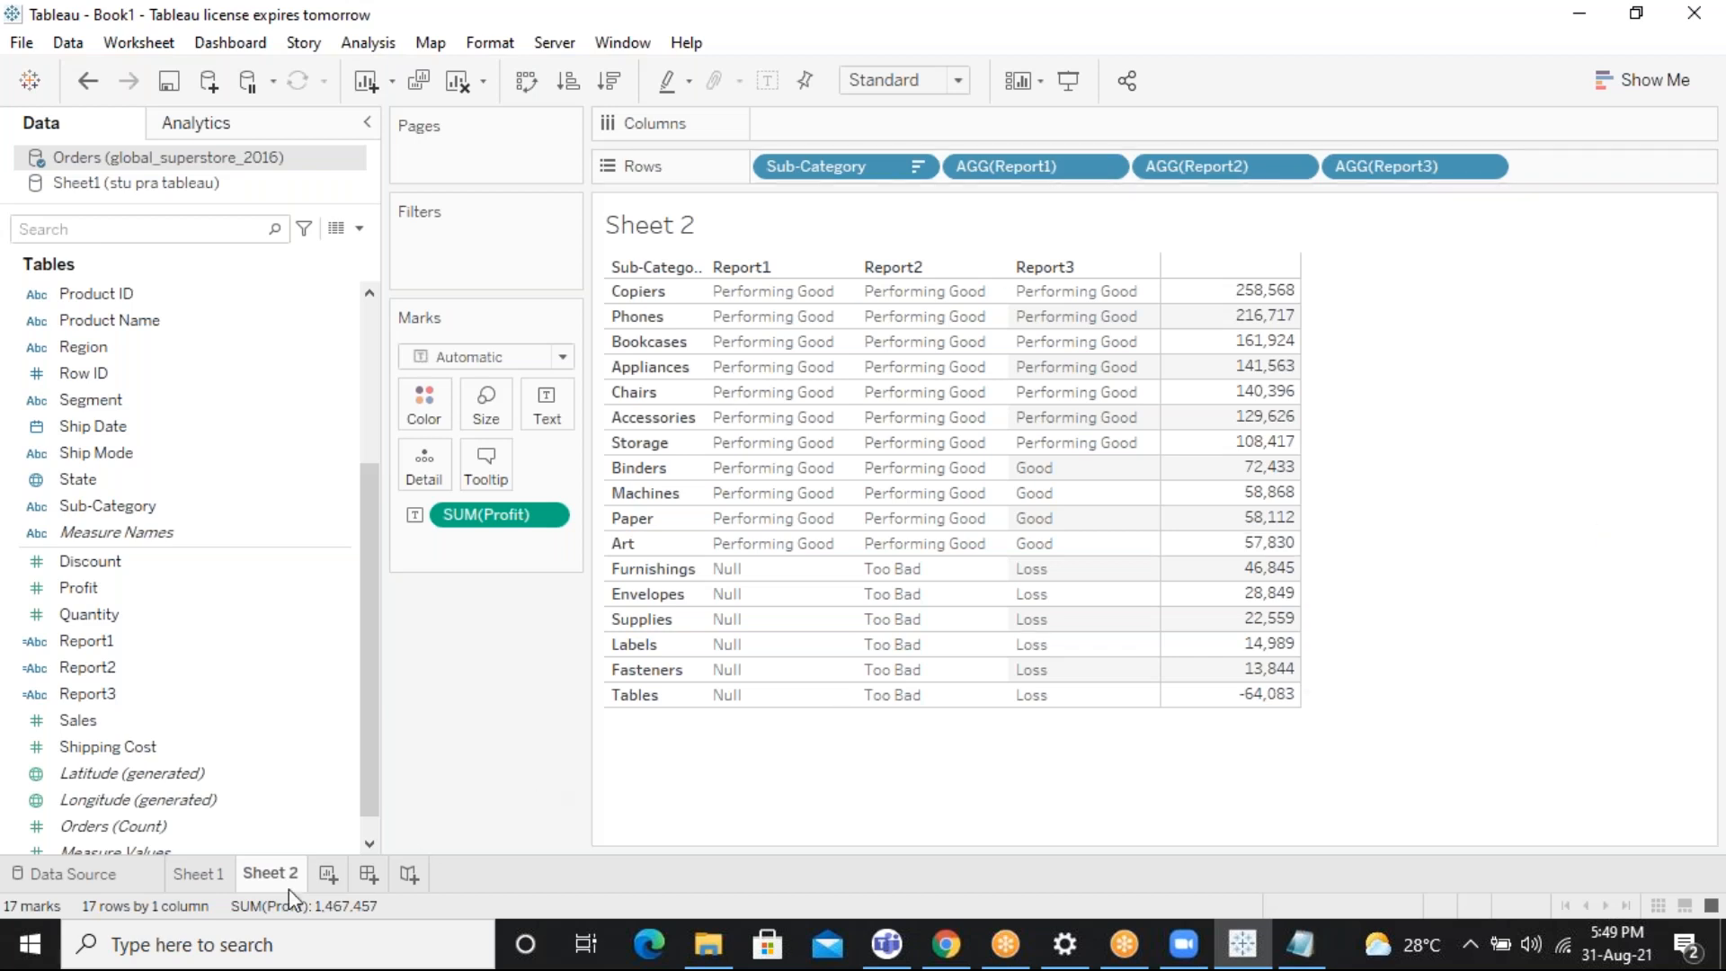
Review the Report3 calculation's formula in Sheet 2 without changing it
{"action": "left_click", "coordinate": [194, 873]}
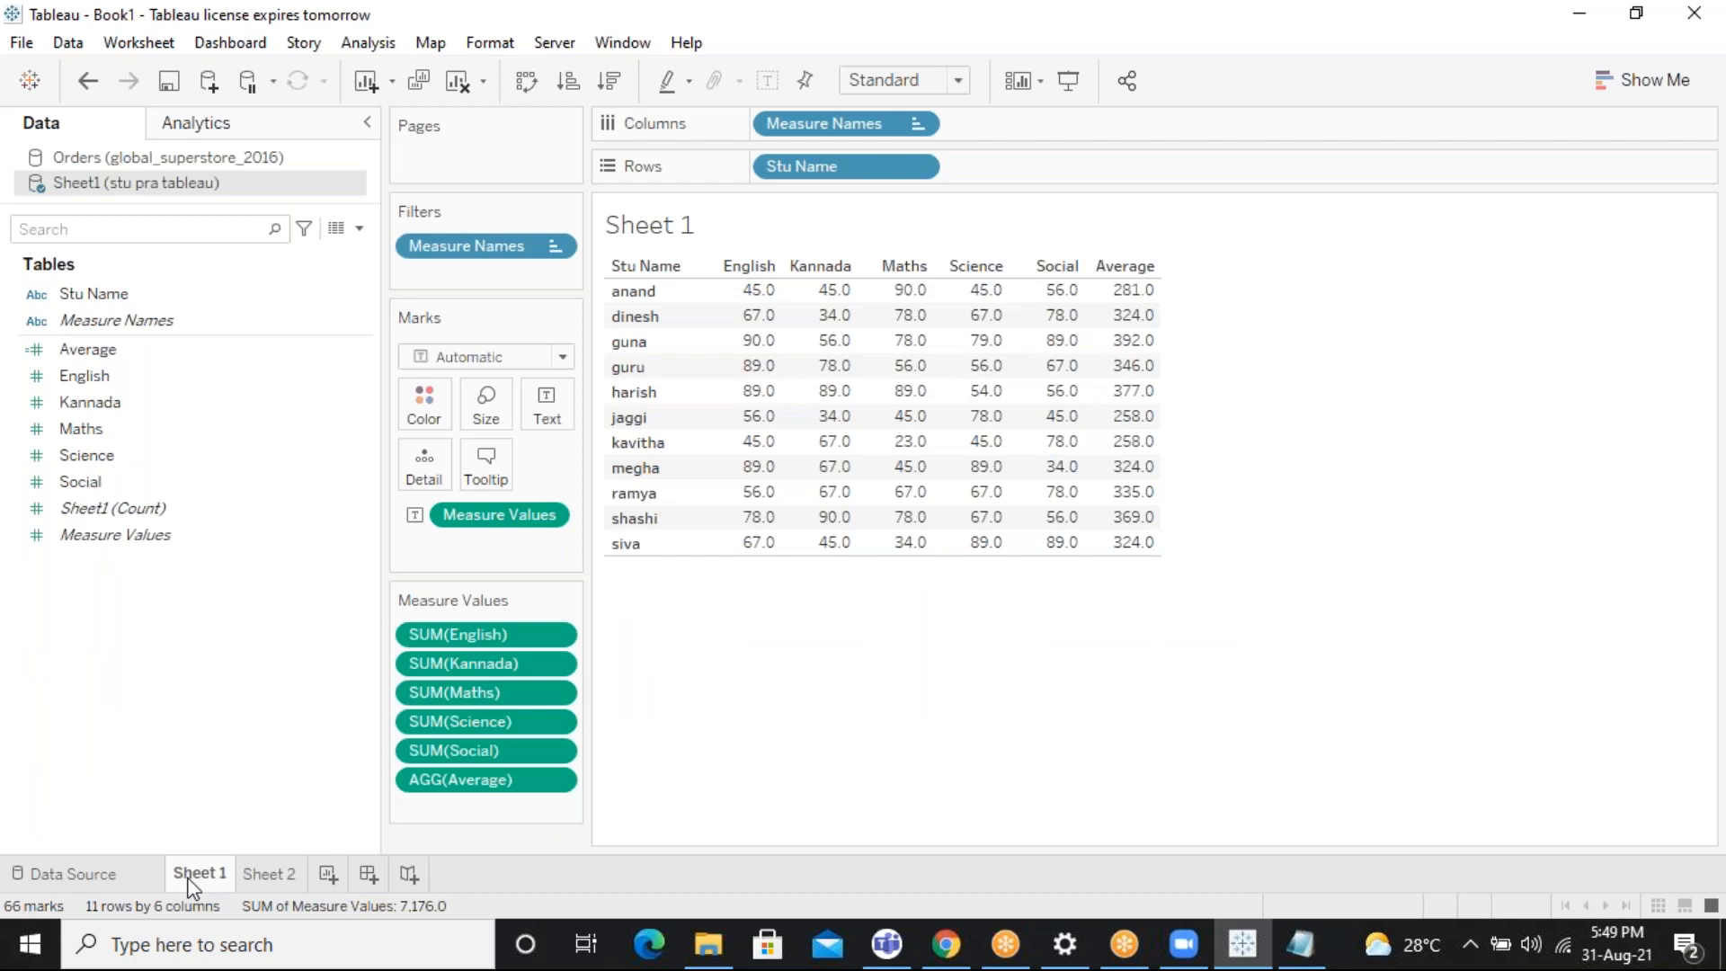
{"action": "left_click", "coordinate": [269, 874]}
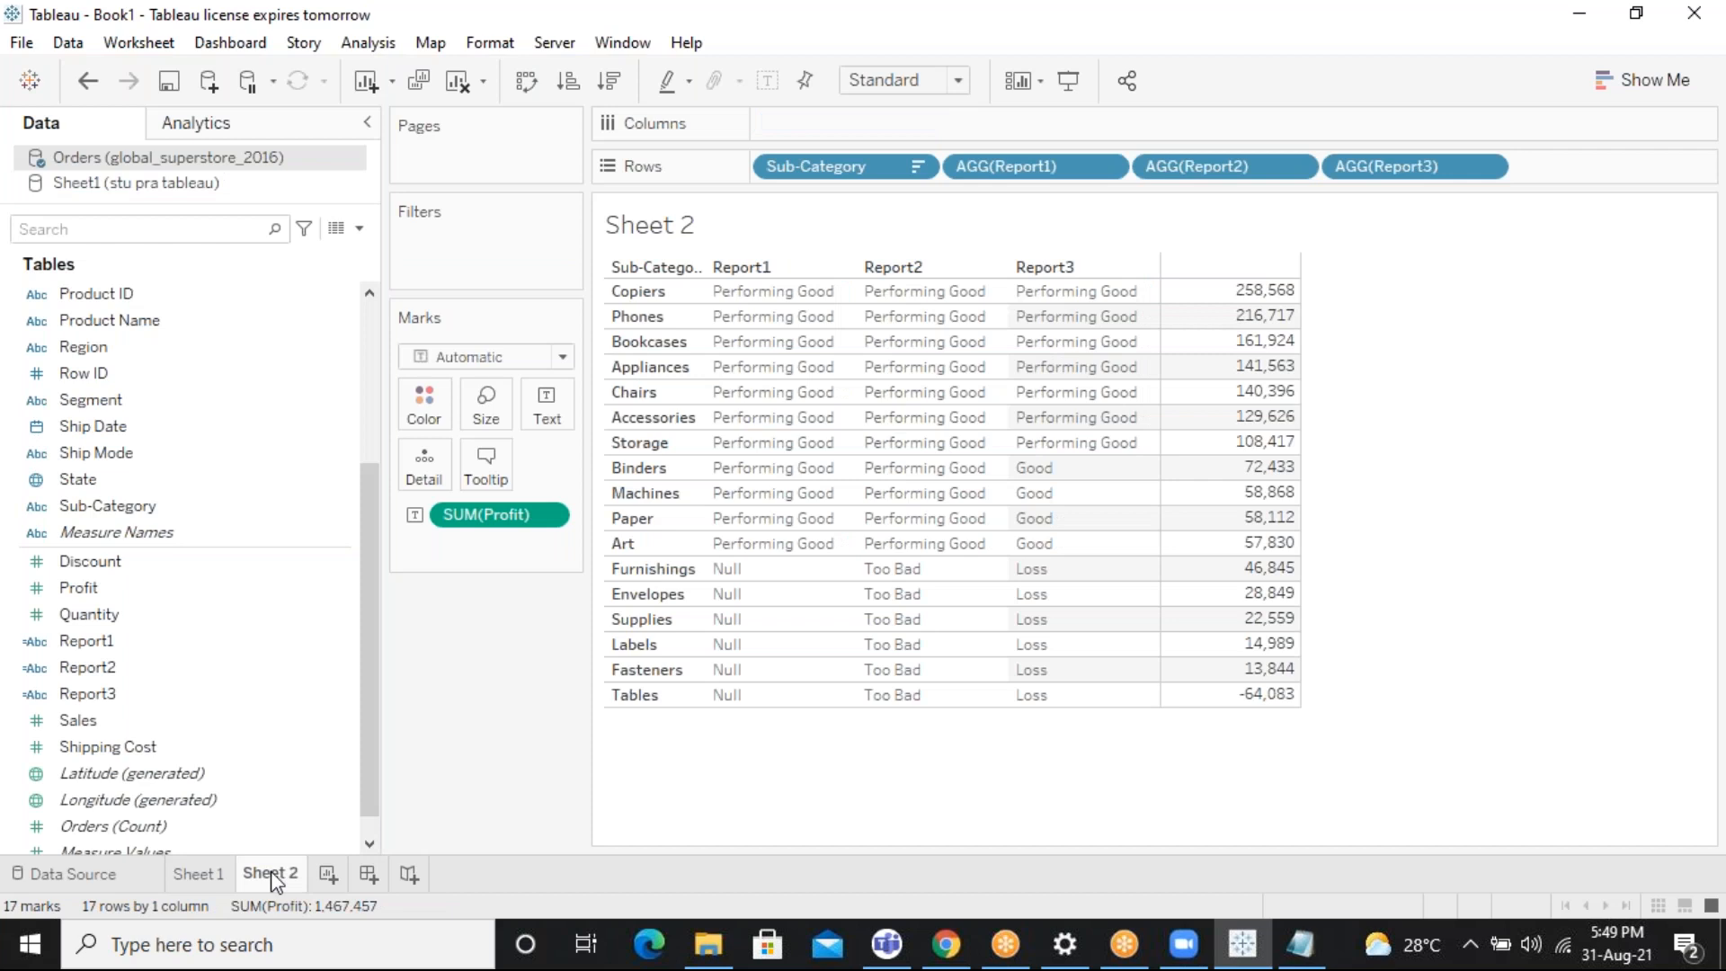
{"action": "left_click", "coordinate": [343, 692]}
{"action": "right_click", "coordinate": [345, 697]}
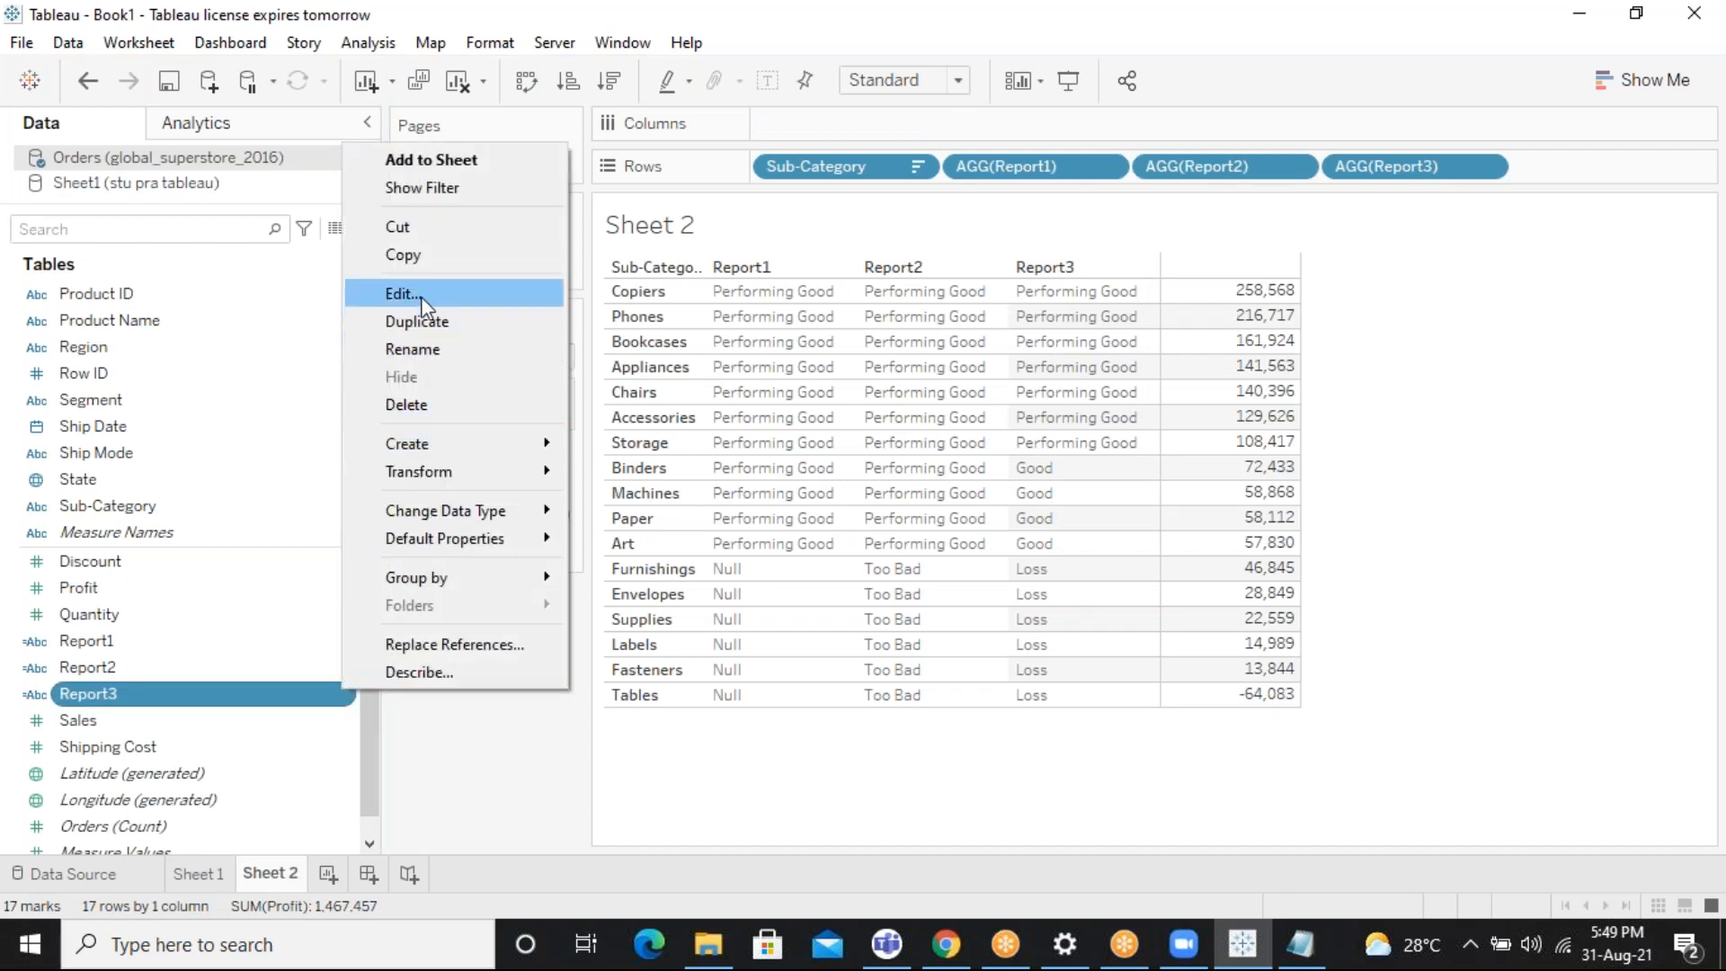
{"action": "left_click", "coordinate": [395, 296]}
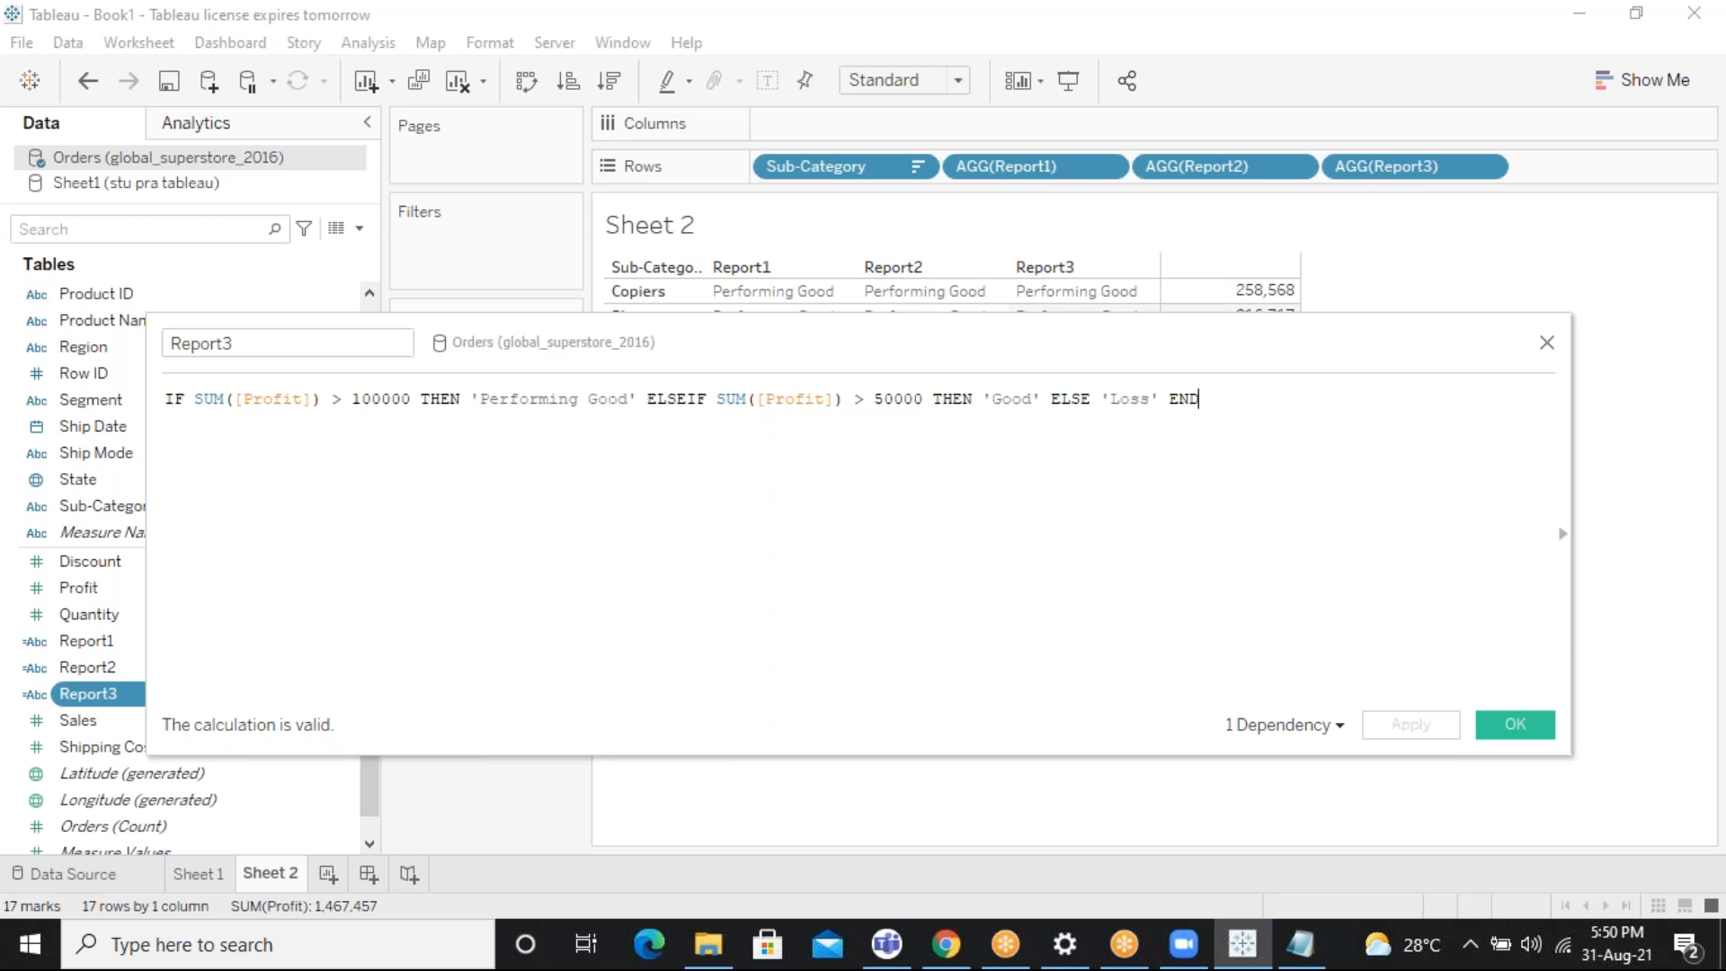
{"action": "left_click", "coordinate": [1515, 730]}
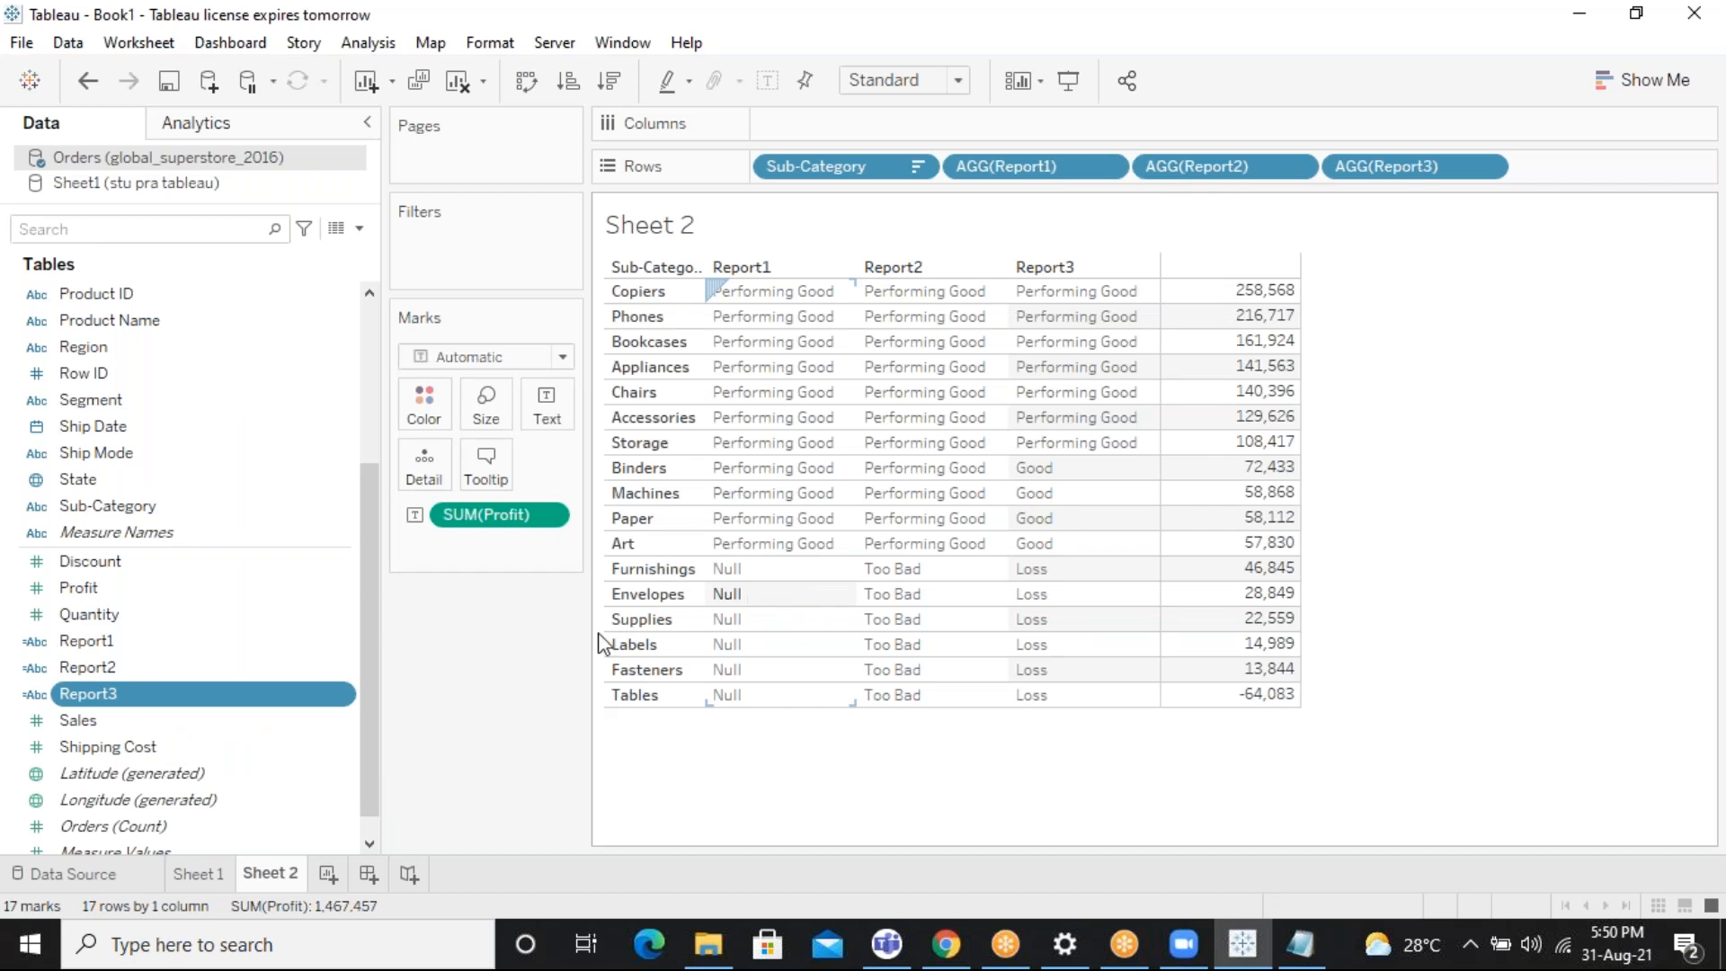
Switch to Sheet 1 and then Notepad, adding blank lines above and below the IF formula ending in END
{"action": "left_click", "coordinate": [202, 874]}
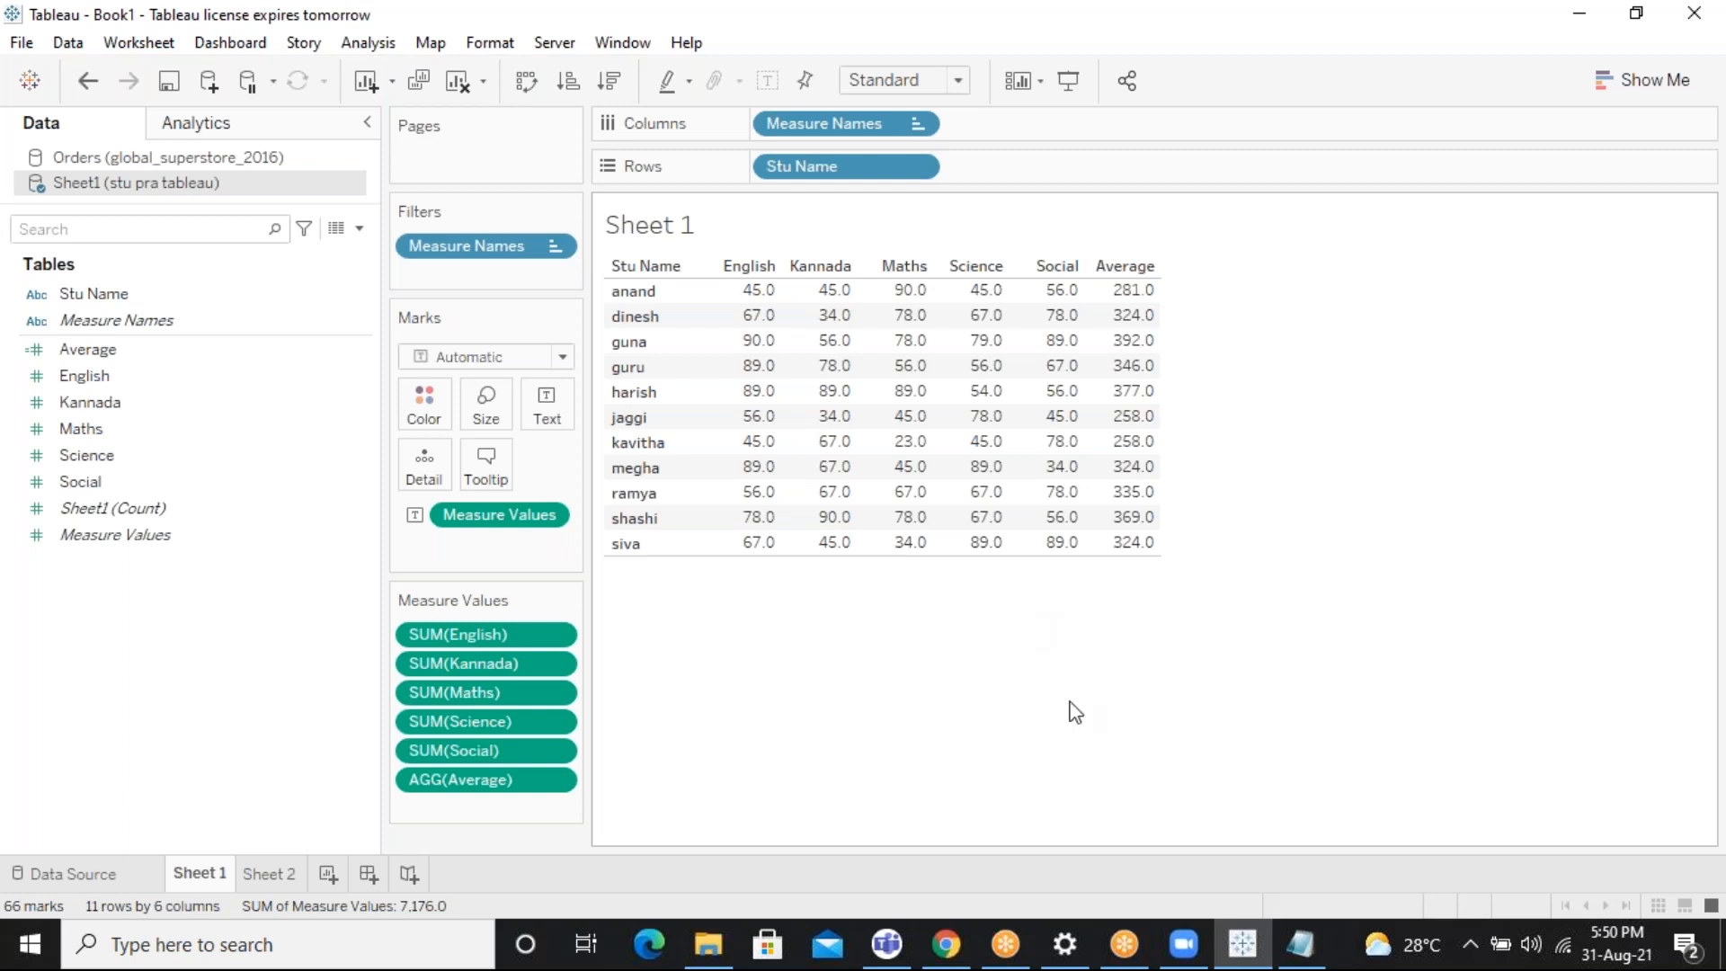
{"action": "left_click", "coordinate": [1293, 955]}
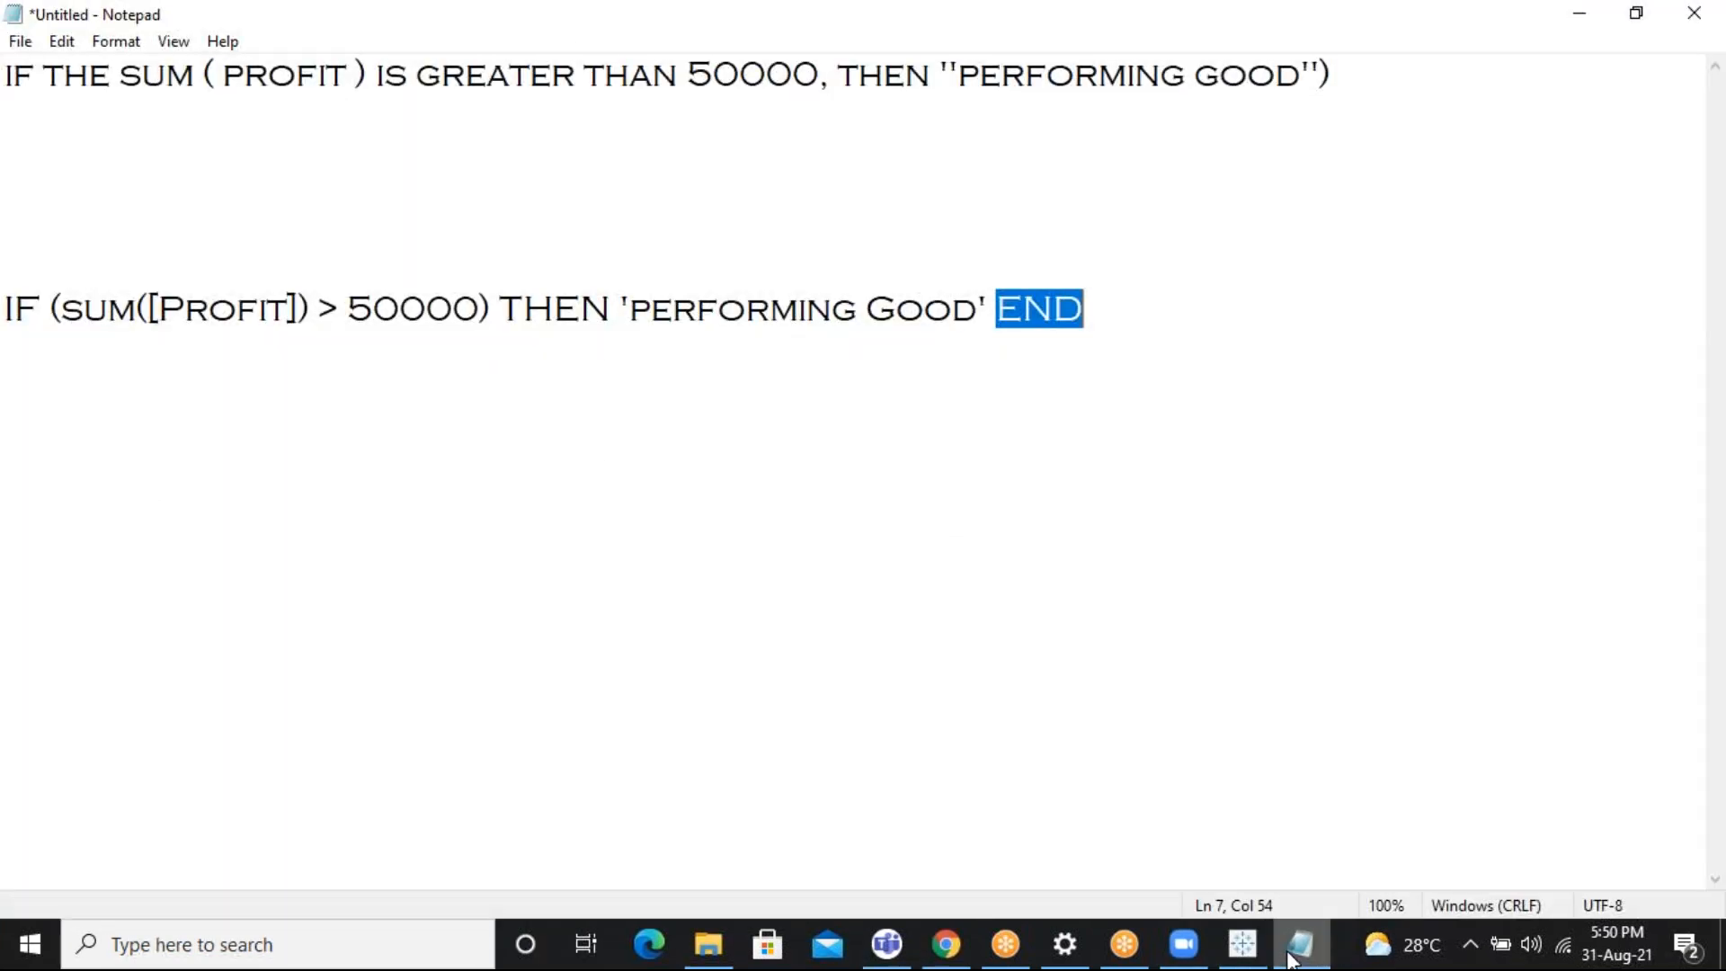
{"action": "left_click", "coordinate": [1244, 282]}
{"action": "key", "text": "Return"}
{"action": "key", "text": "Return"}
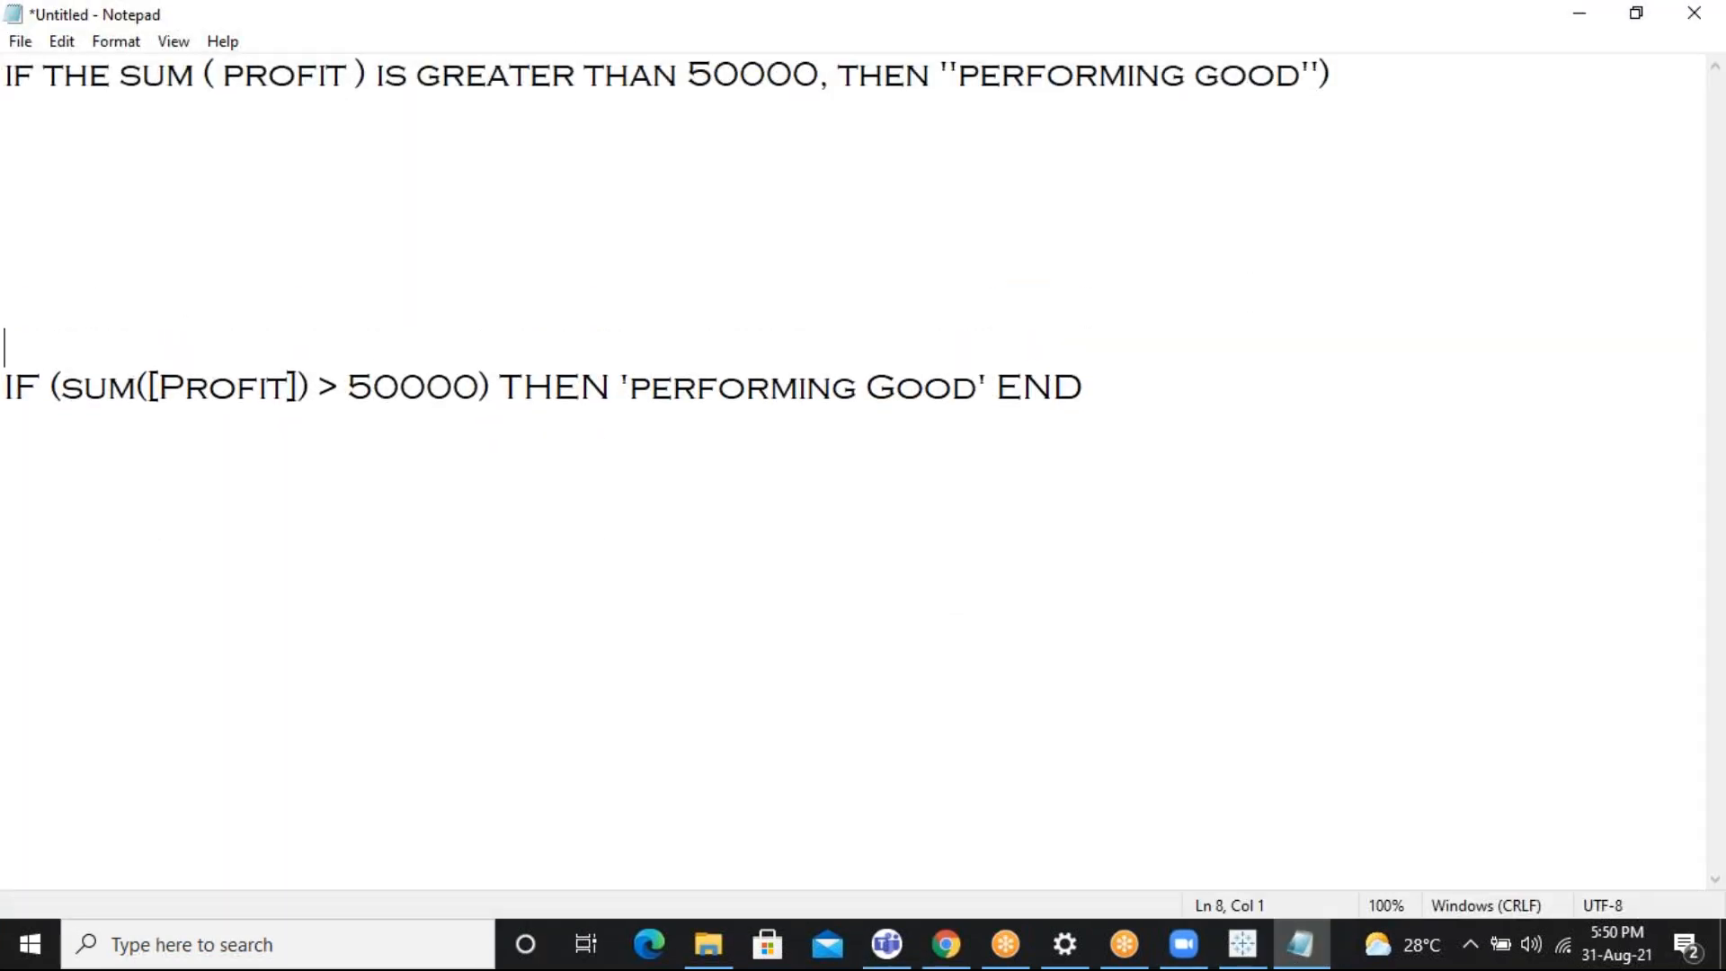
{"action": "key", "text": "Down"}
{"action": "left_click", "coordinate": [1217, 370]}
{"action": "key", "text": "Return"}
{"action": "key", "text": "Return"}
{"action": "key", "text": "Return"}
Start a grading rule below the IF formula with the condition IF AVG > 300
{"action": "type", "text": "IF A"}
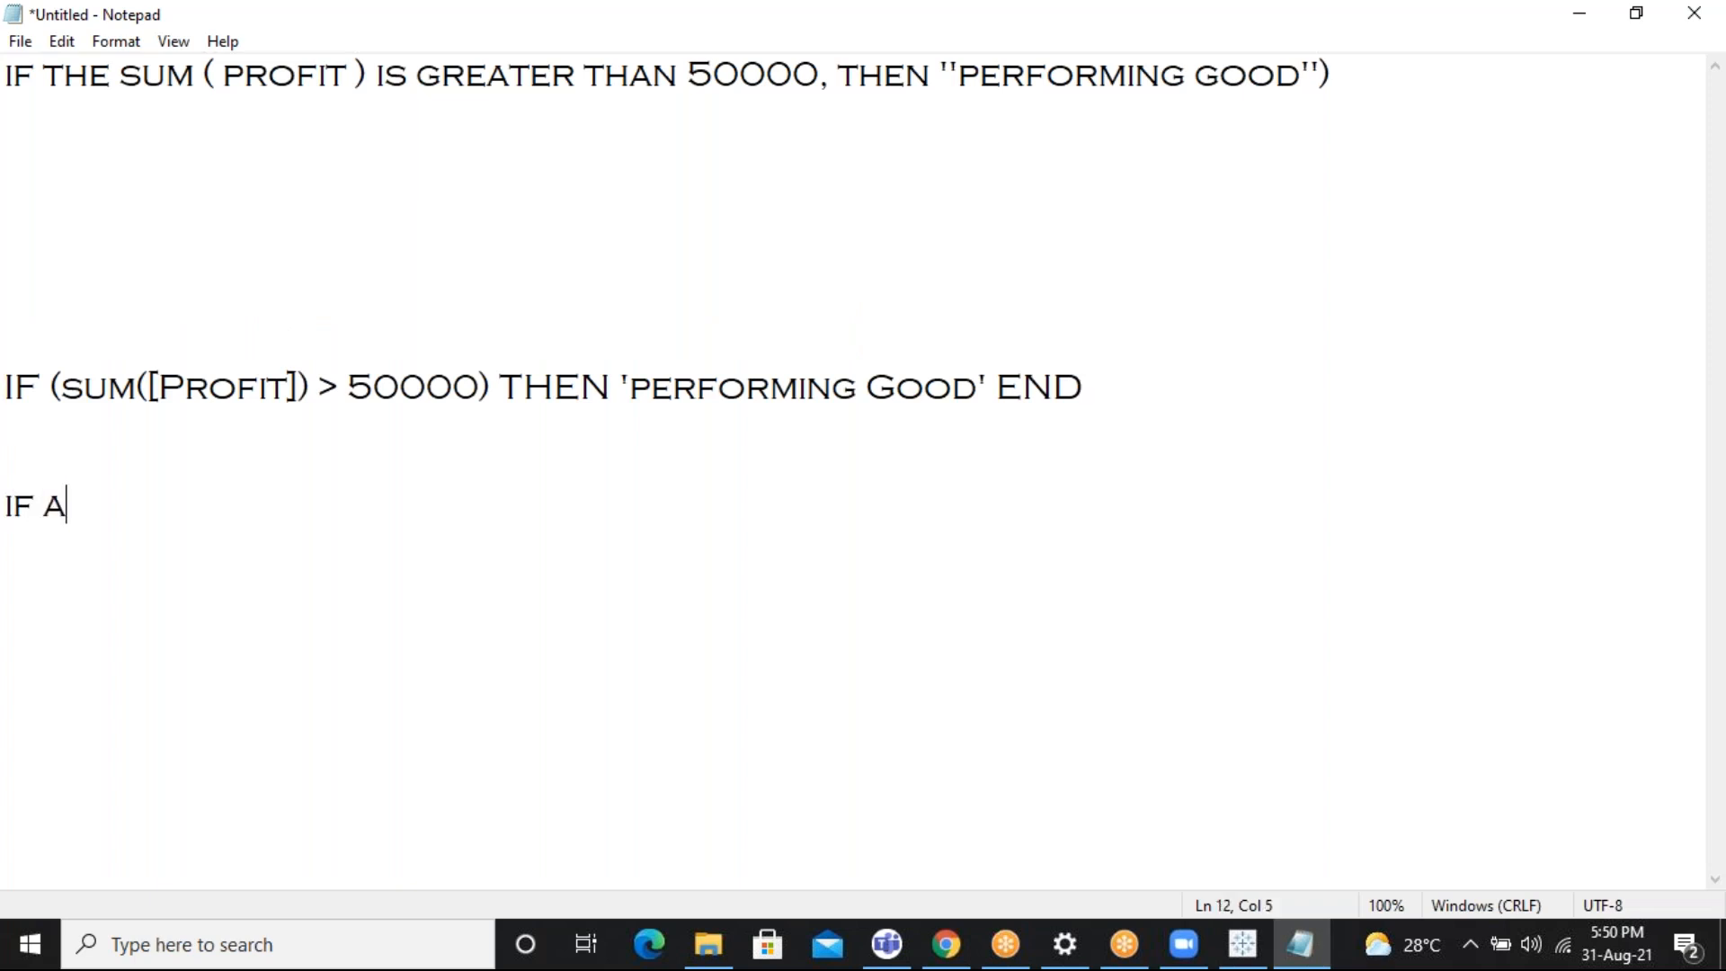
{"action": "type", "text": "VG ("}
{"action": "key", "text": "BackSpace"}
{"action": "type", "text": "> 200"}
{"action": "key", "text": "BackSpace"}
{"action": "key", "text": "BackSpace"}
{"action": "key", "text": "BackSpace"}
{"action": "type", "text": "3000"}
{"action": "key", "text": "BackSpace"}
{"action": "key", "text": "BackSpace"}
{"action": "type", "text": "'"}
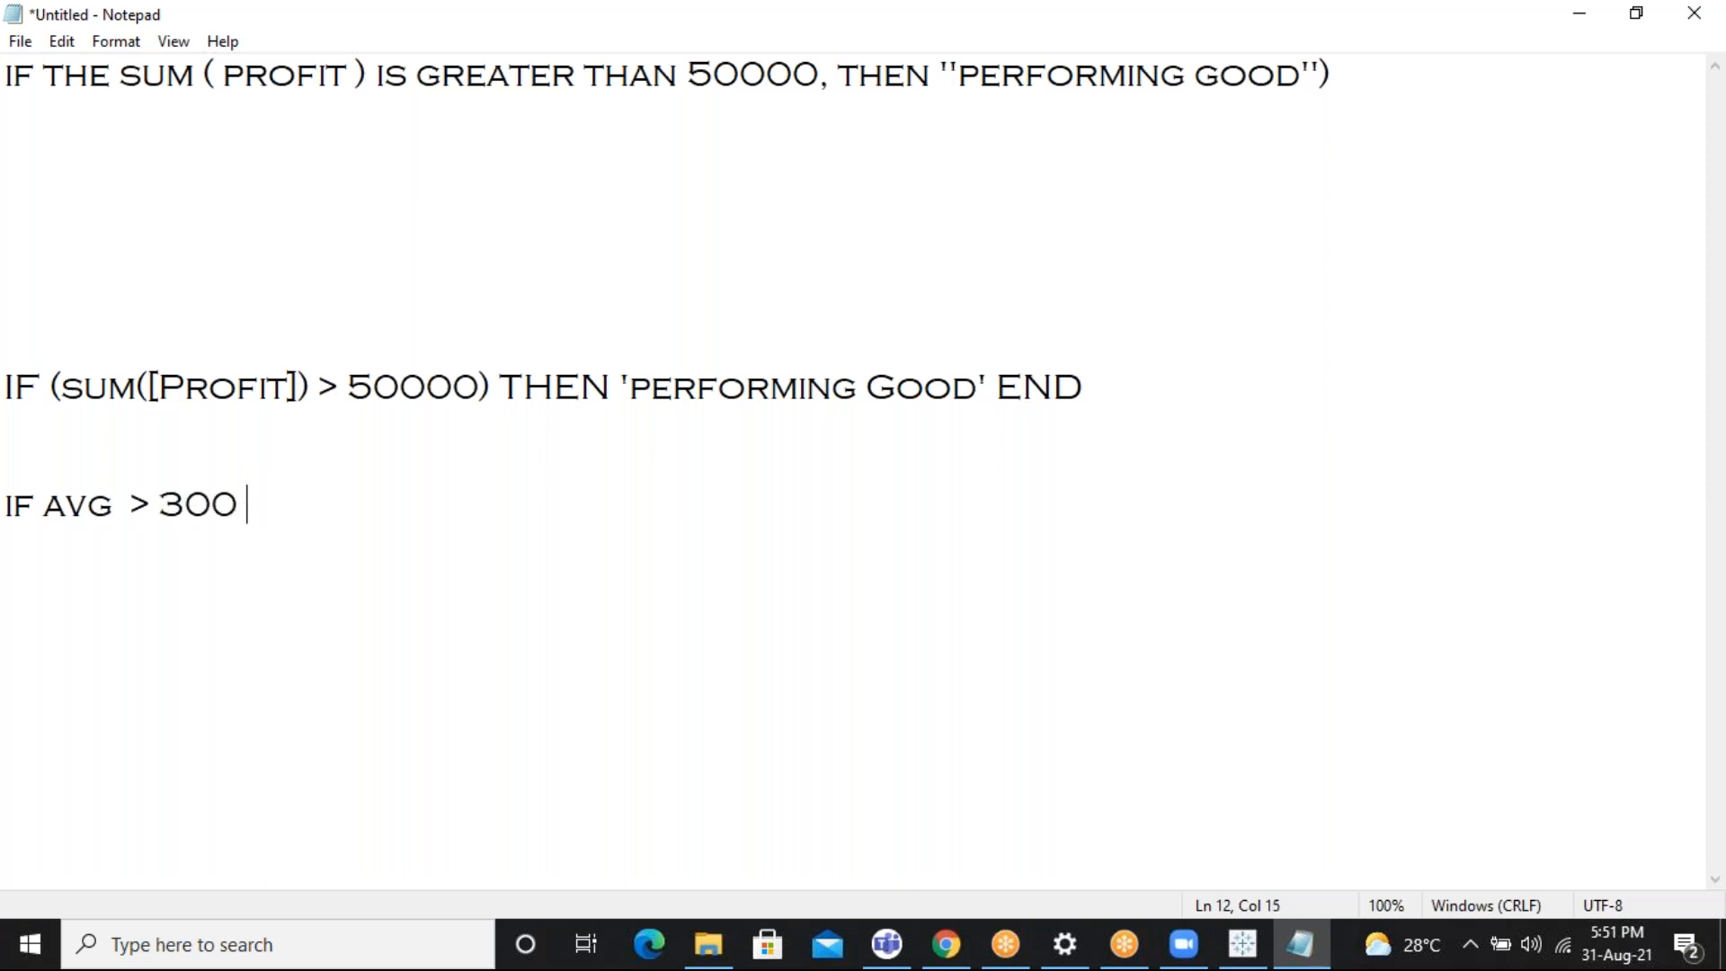
Complete the grading rule with 'A' for the first condition, AVG >250 'B', and AVG 'FAIL'
{"action": "key", "text": "BackSpace"}
{"action": "type", "text": "\""}
{"action": "key", "text": "BackSpace"}
{"action": "key", "text": "BackSpace"}
{"action": "type", "text": "A' Avg "}
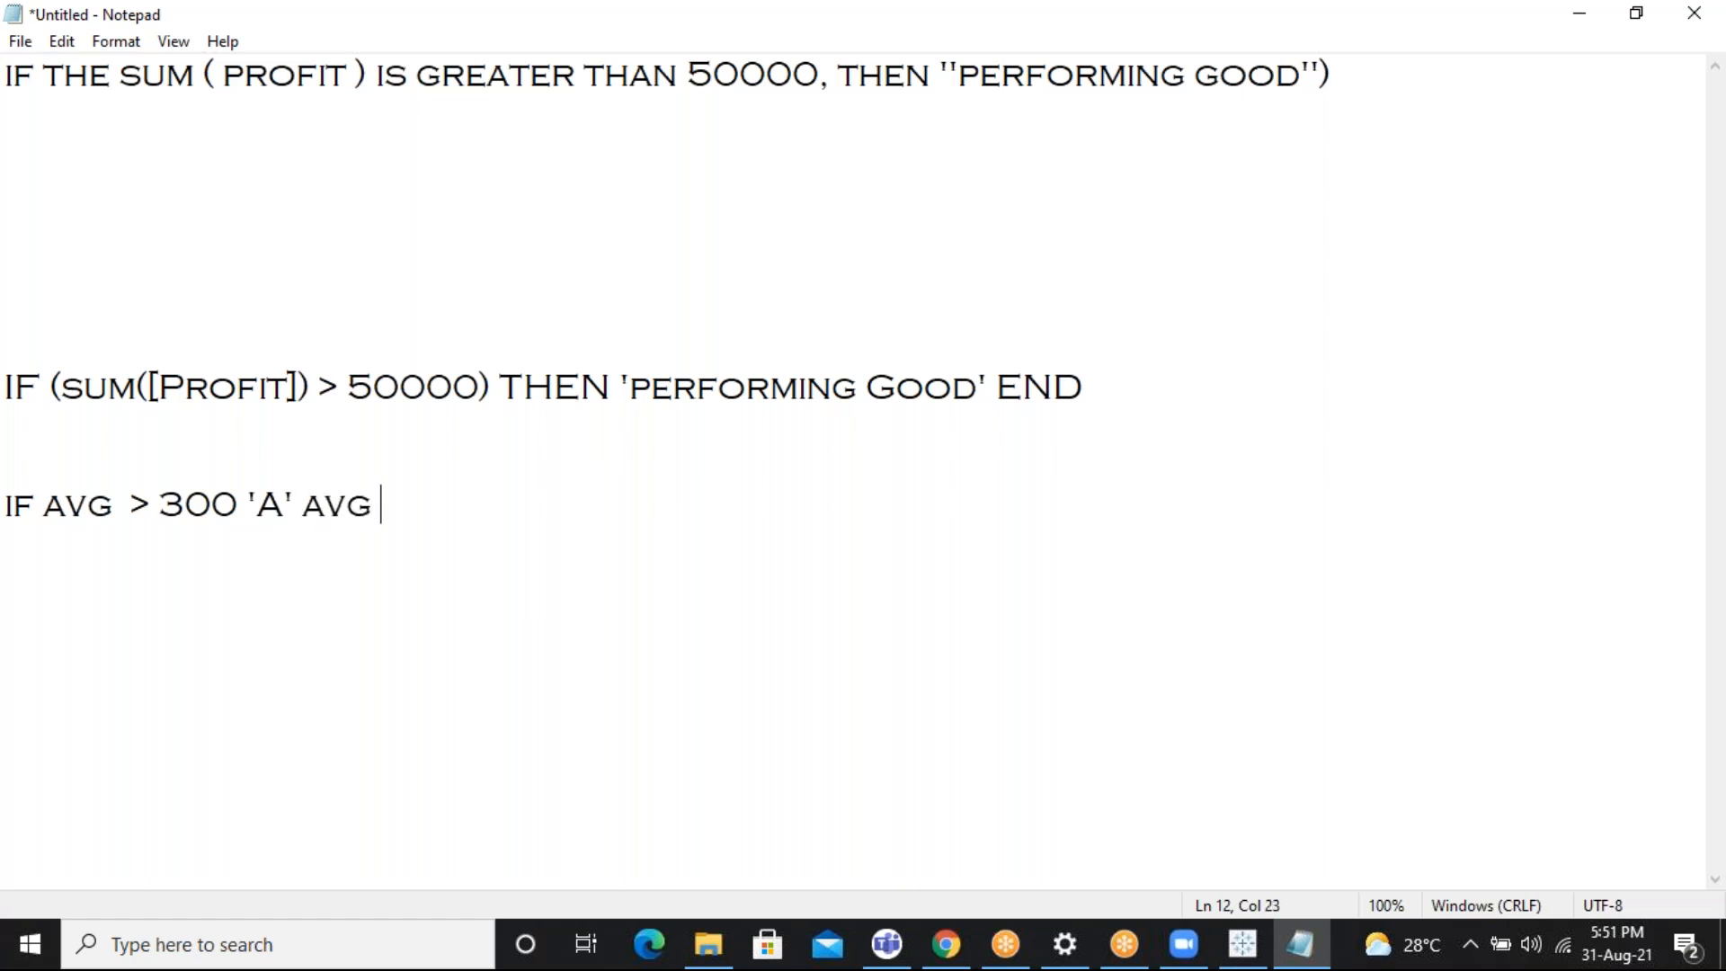
{"action": "type", "text": ">250 'b' avg"}
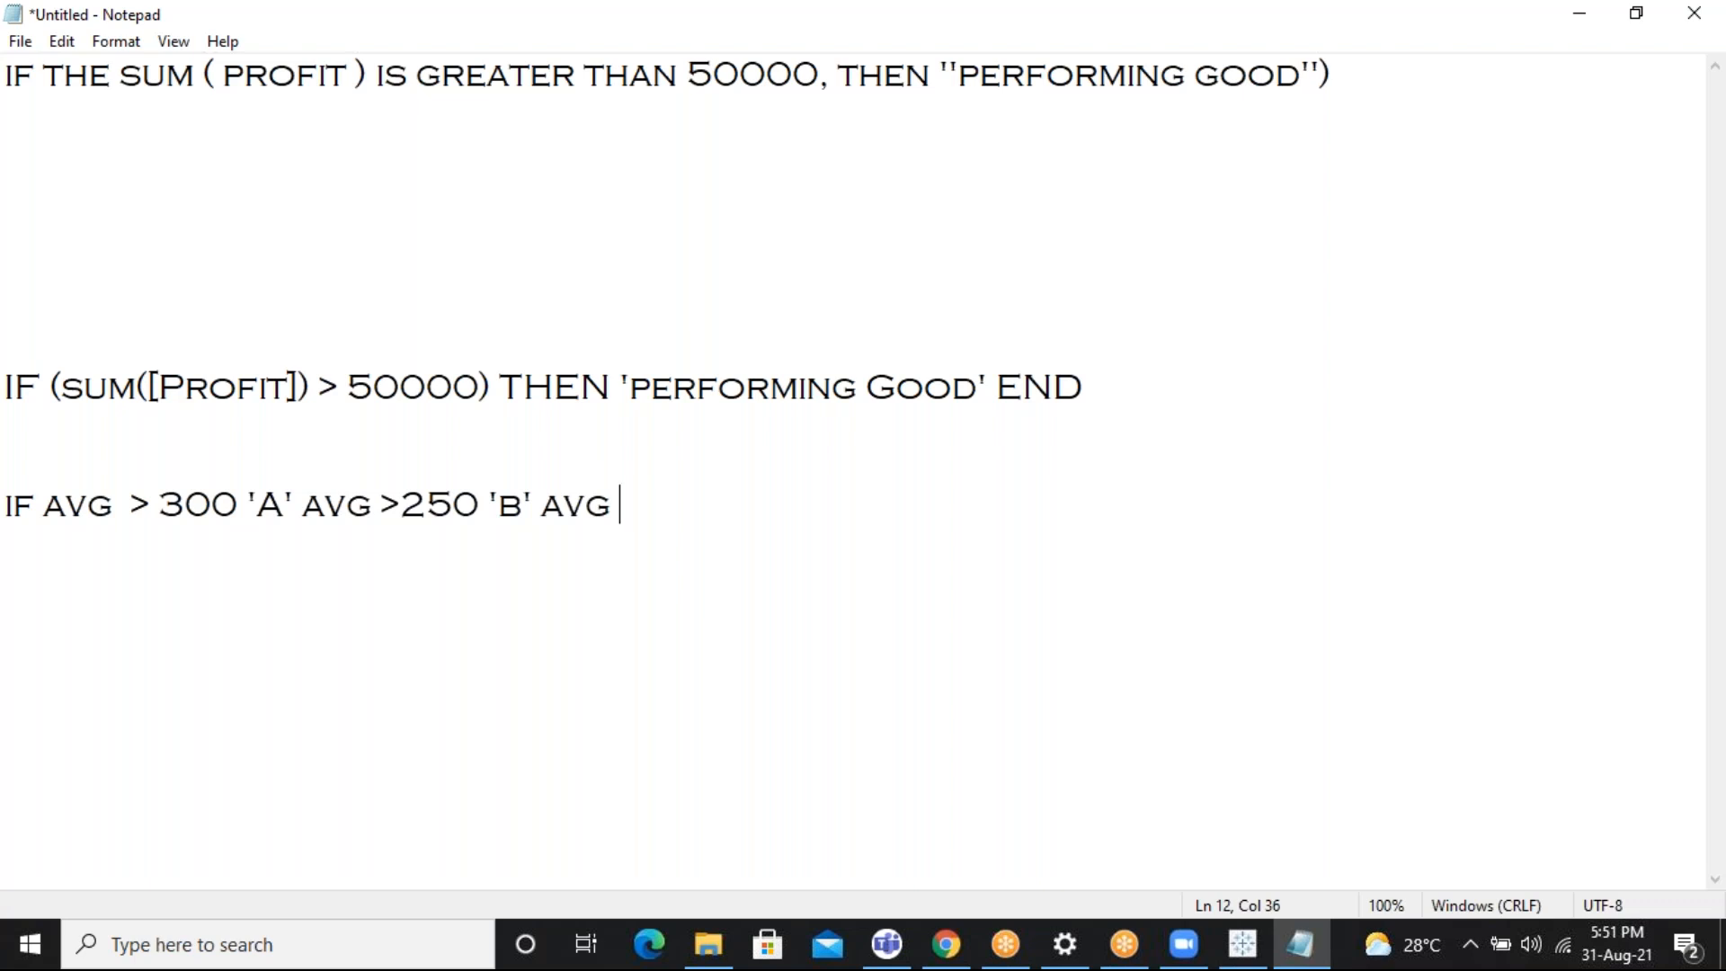
{"action": "type", "text": "'fail'"}
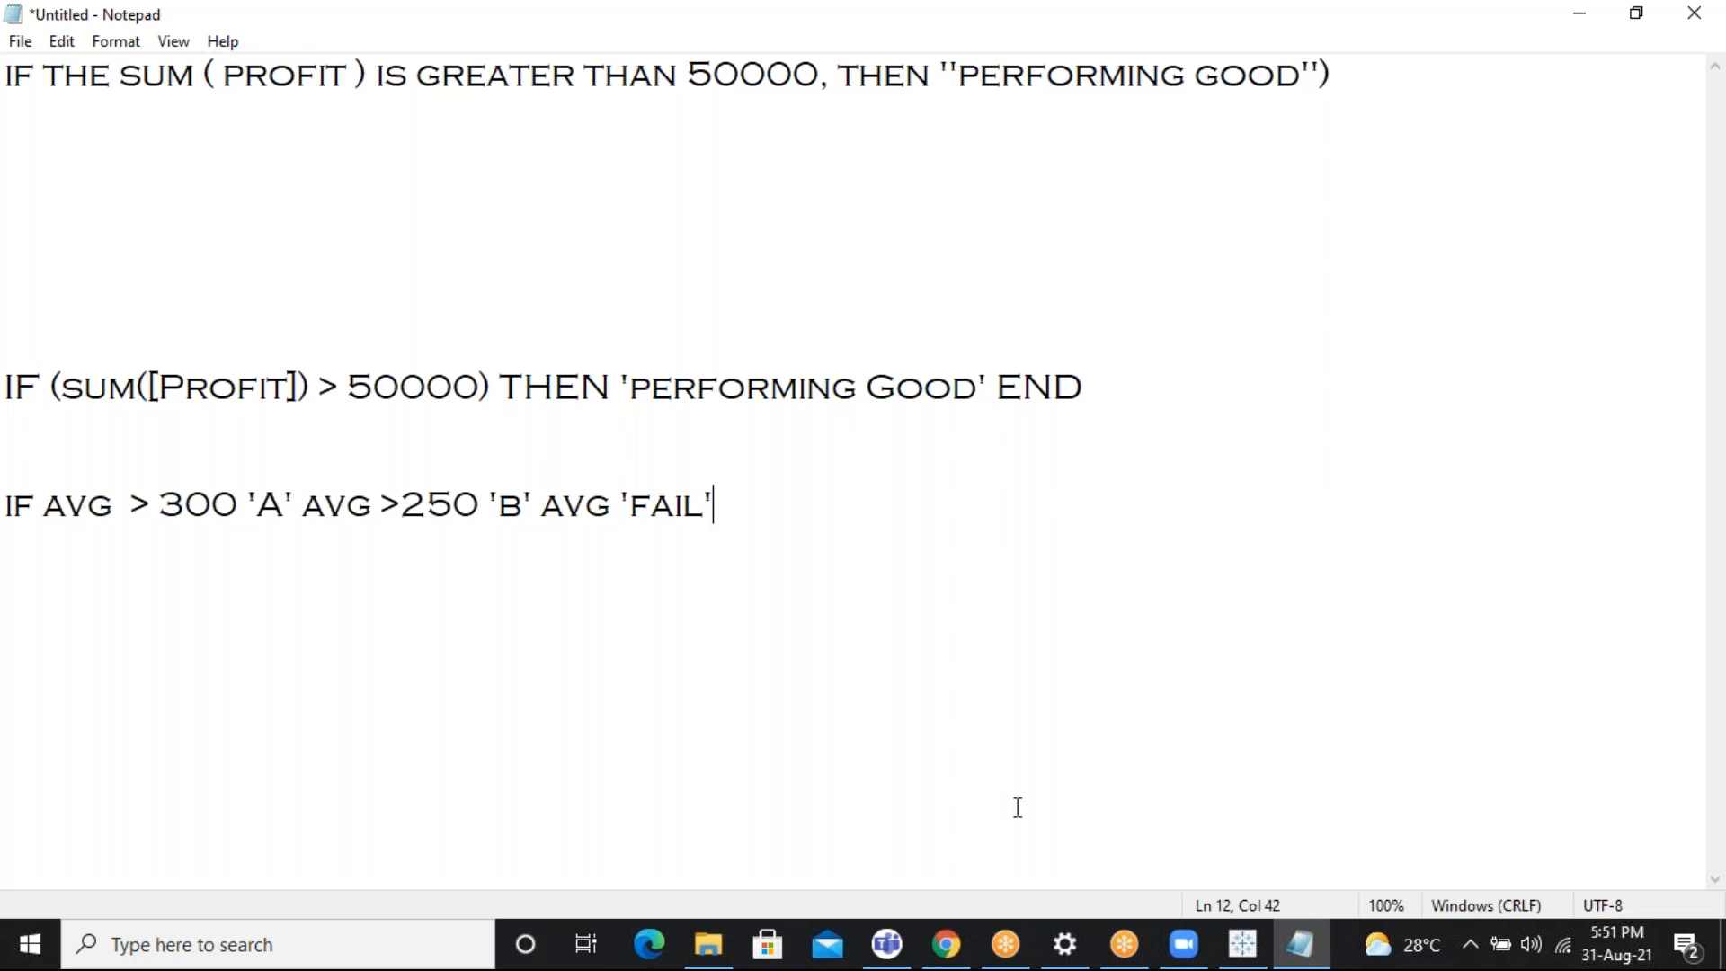
Check the student averages in Tableau and change the 'A' threshold in the Notepad rule to 350
{"action": "left_click", "coordinate": [1240, 956]}
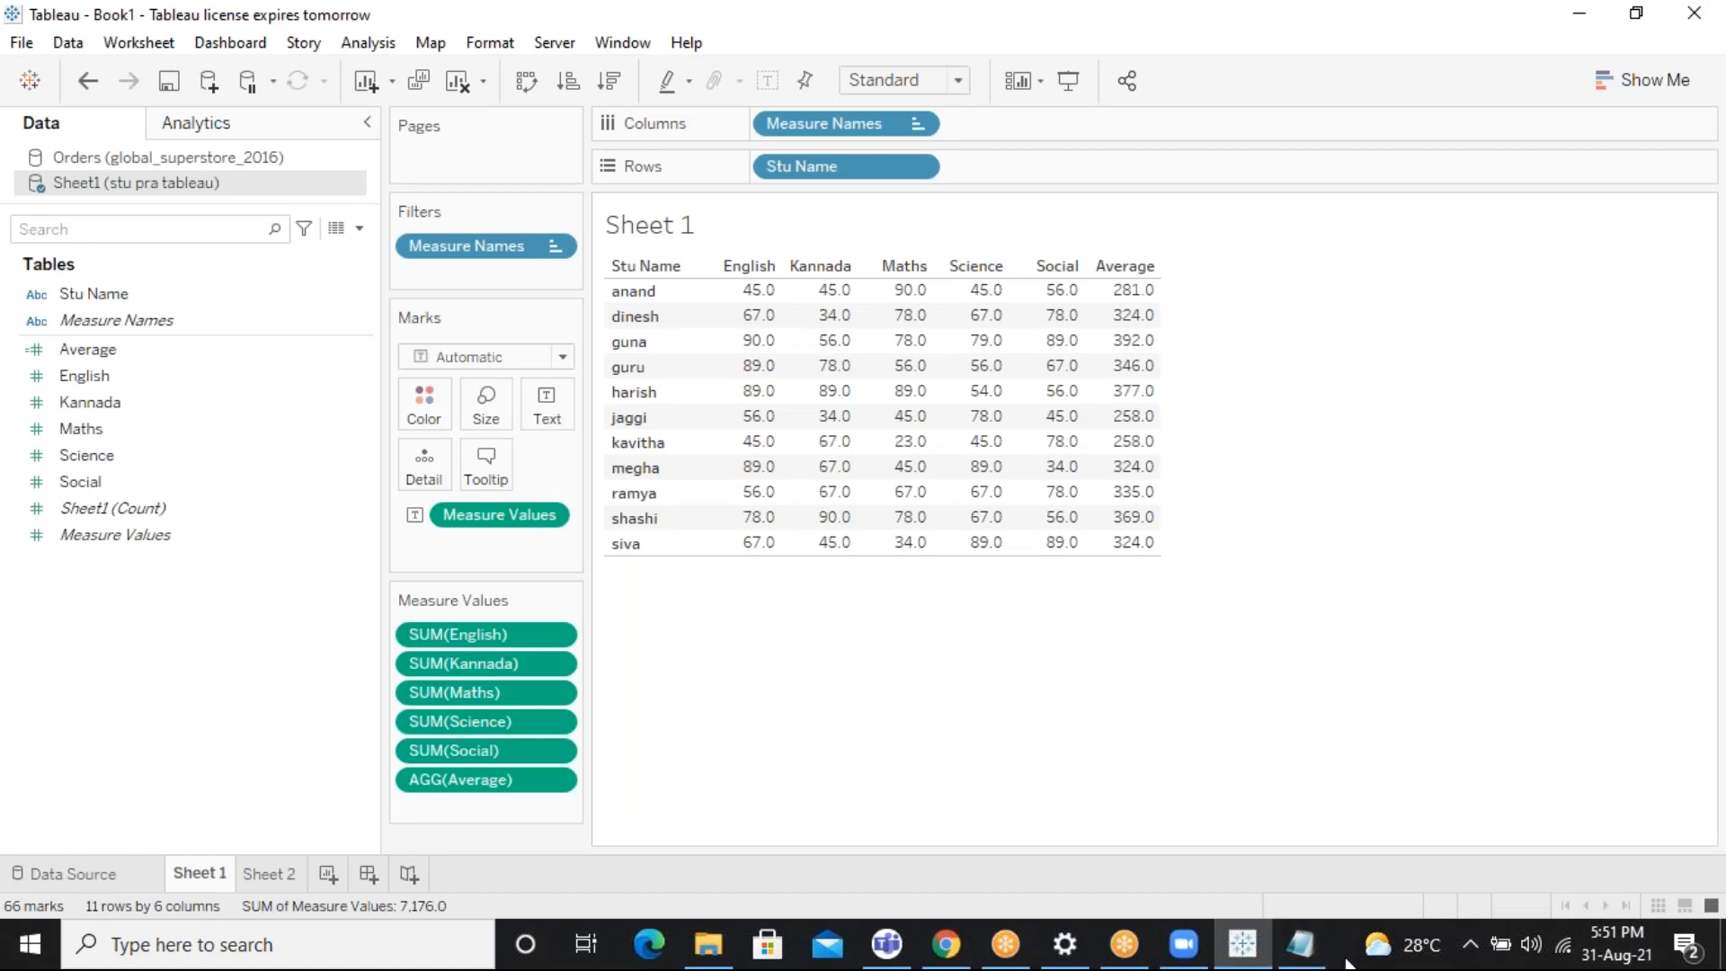
{"action": "left_click", "coordinate": [1299, 944]}
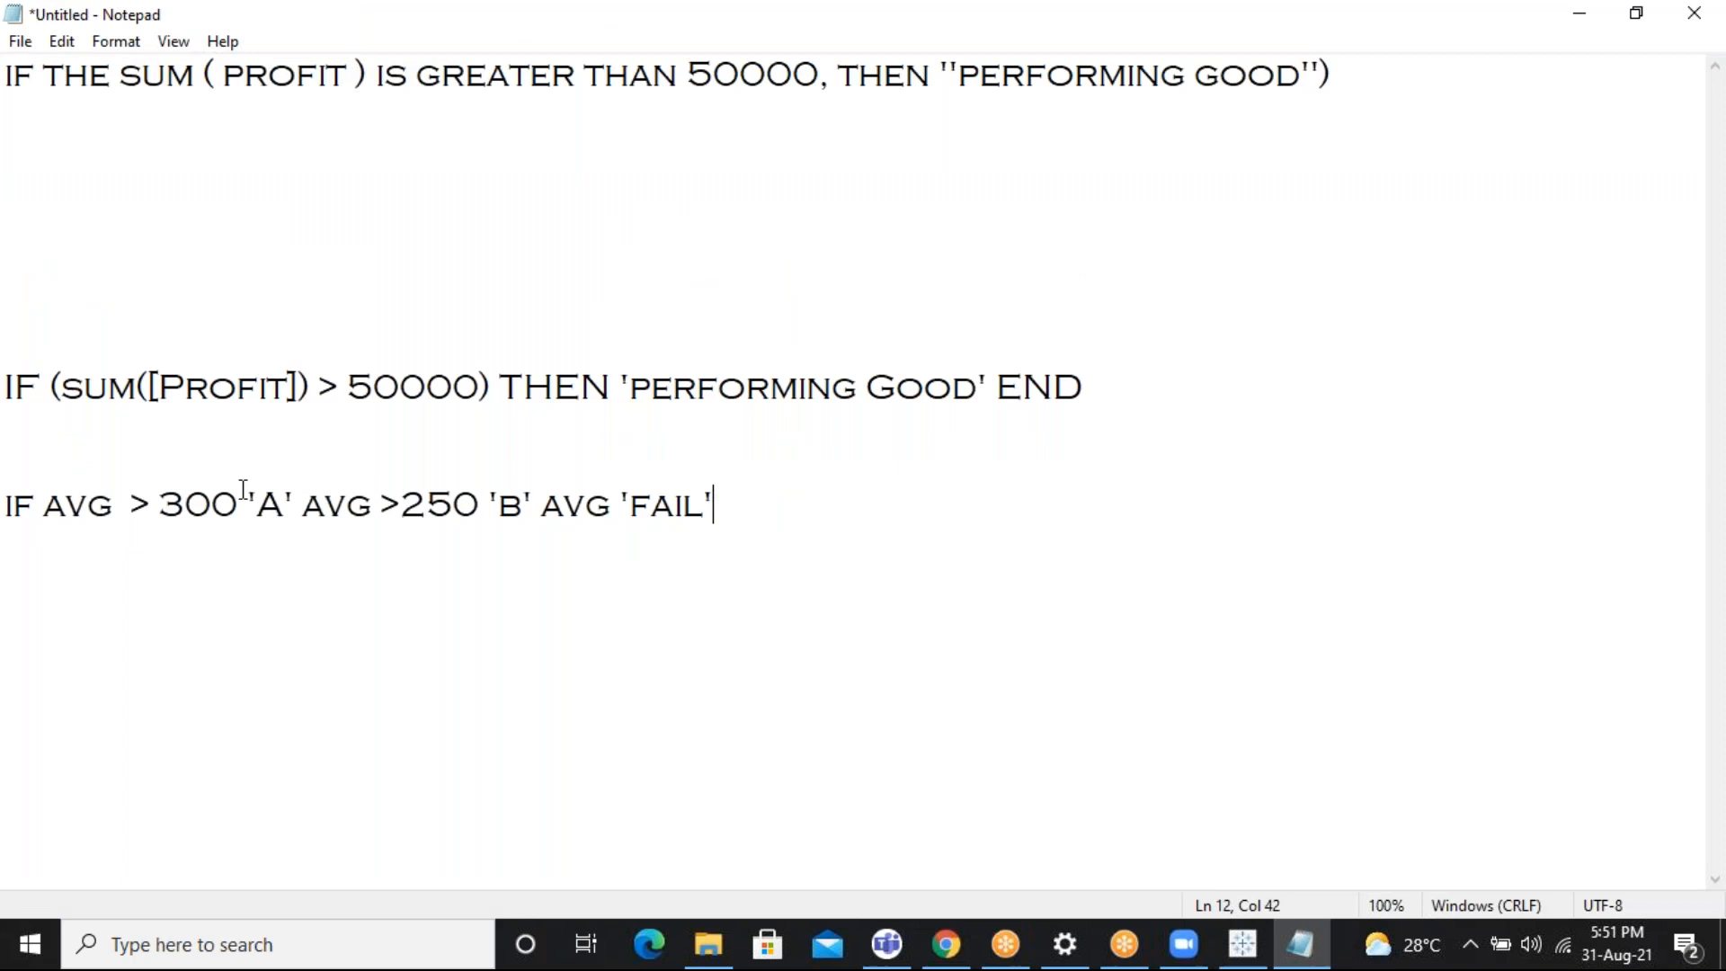
{"action": "left_click", "coordinate": [218, 503]}
{"action": "key", "text": "BackSpace"}
{"action": "type", "text": "5"}
{"action": "left_click", "coordinate": [1156, 686]}
{"action": "left_click_drag", "start_coordinate": [752, 496], "coordinate": [11, 506]}
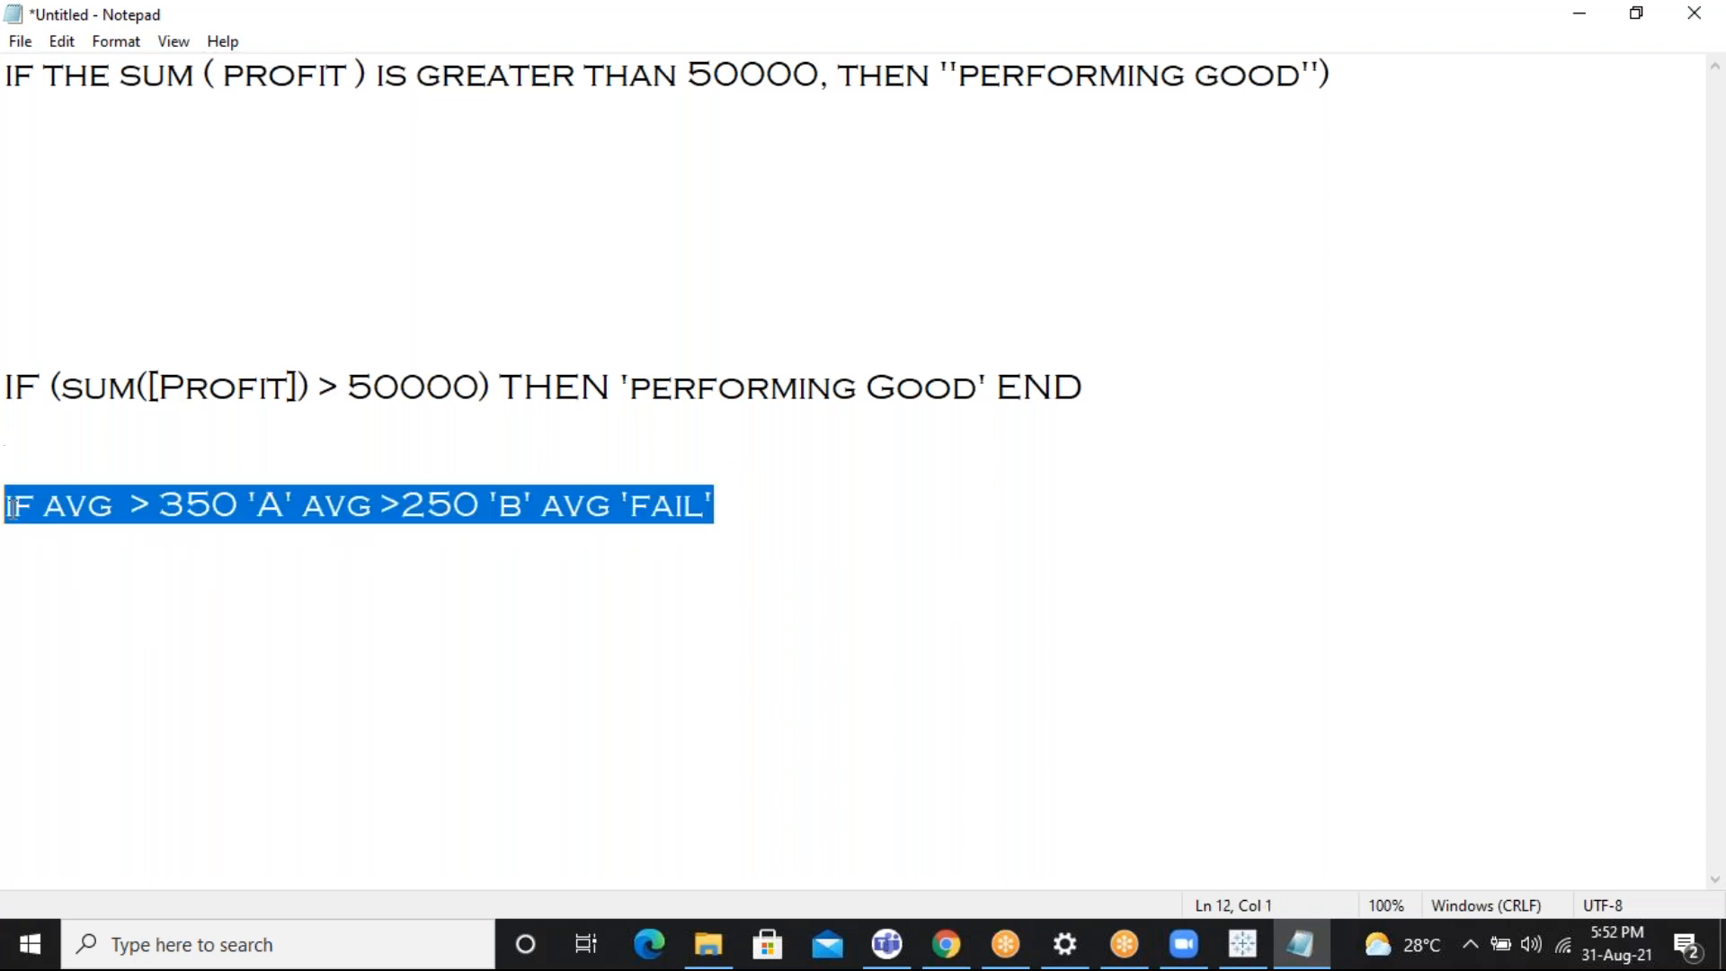
{"action": "left_click", "coordinate": [259, 508]}
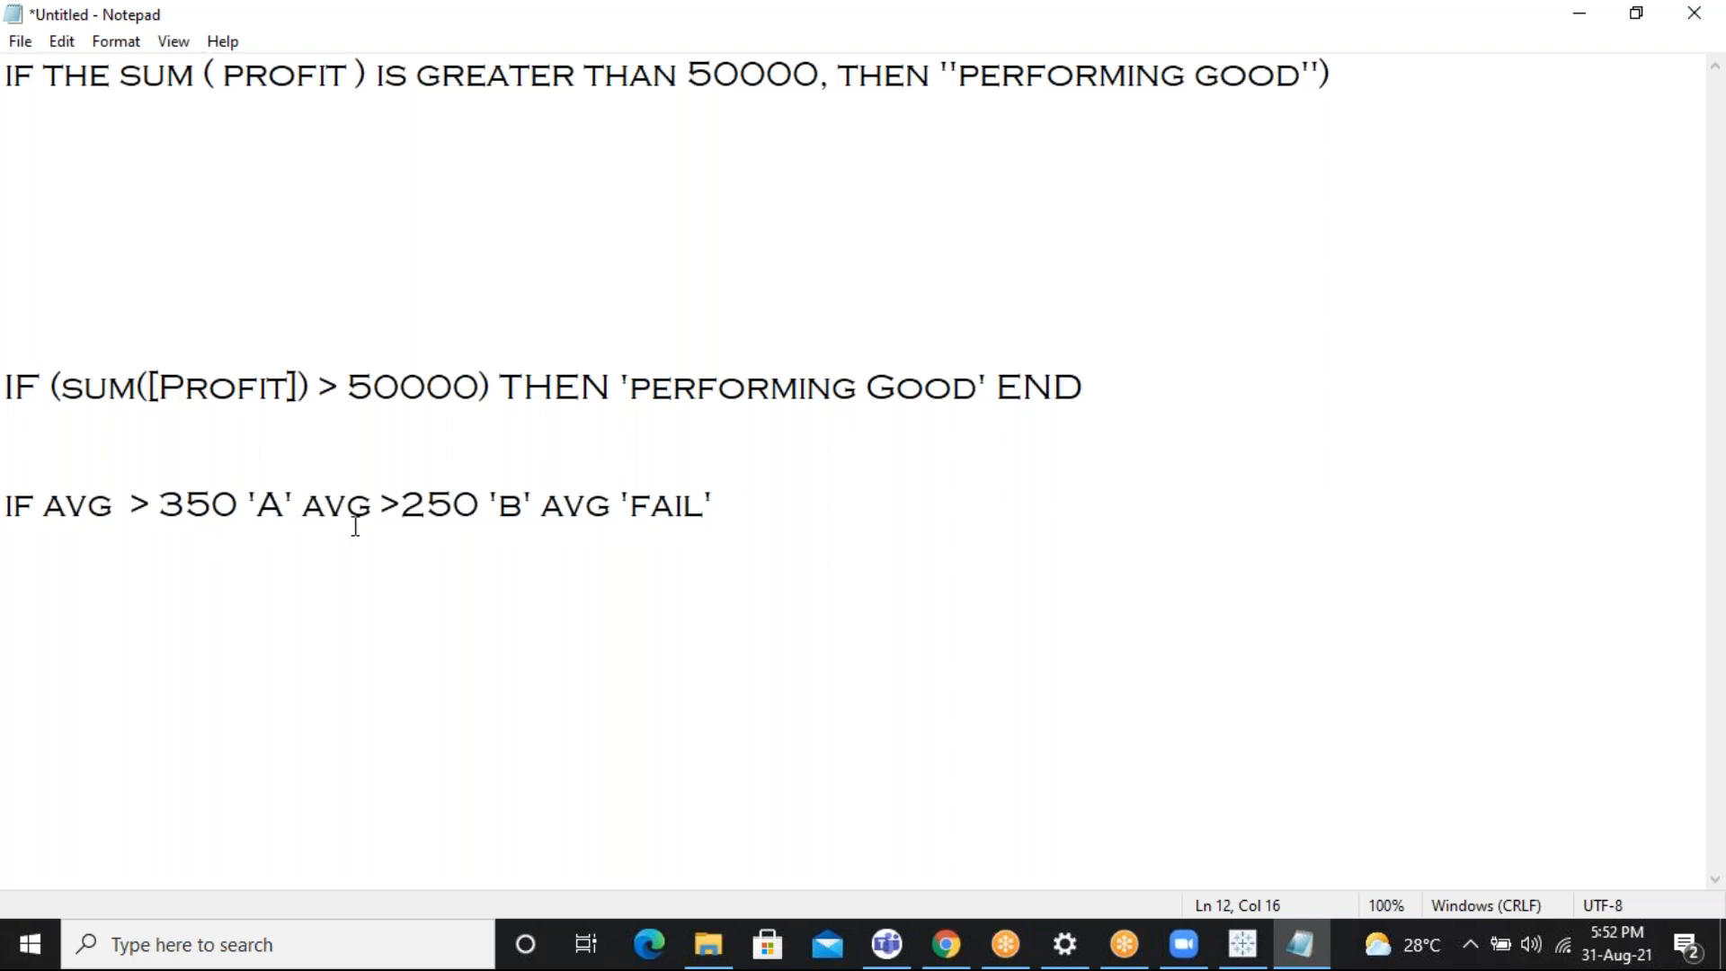
Return to Tableau and review the student marks on Sheet 1 and the profit reports on Sheet 2, keeping the workbook open
{"action": "left_click", "coordinate": [1245, 945]}
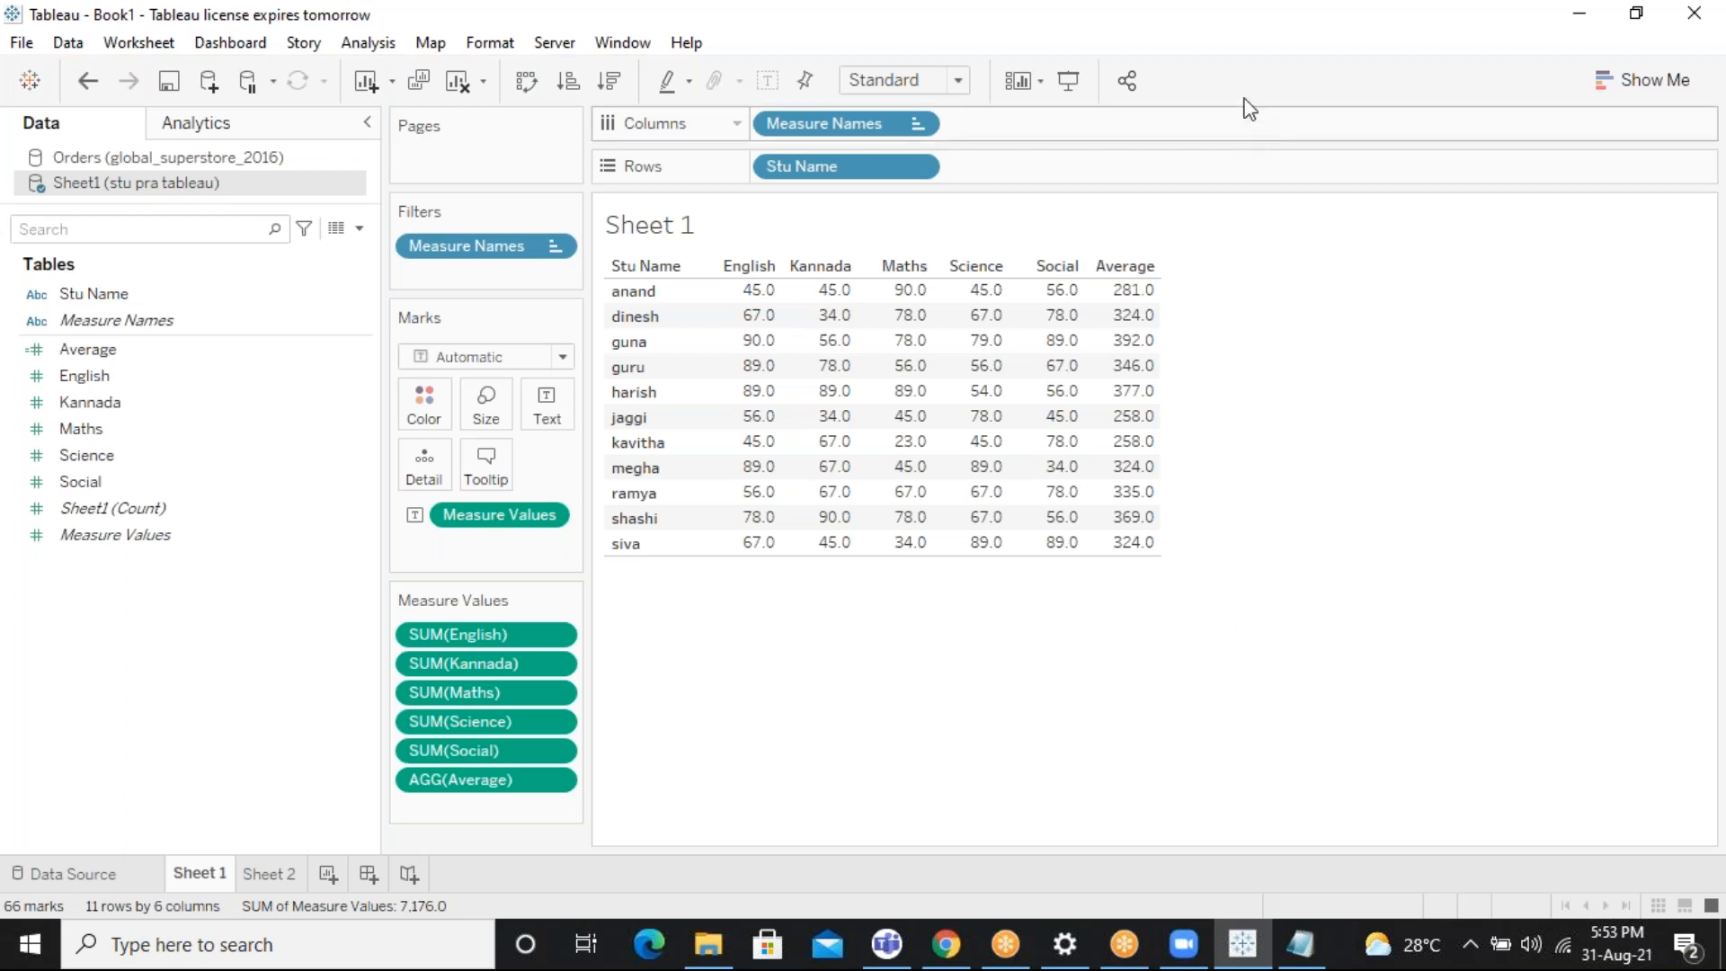
{"action": "left_click", "coordinate": [1303, 36]}
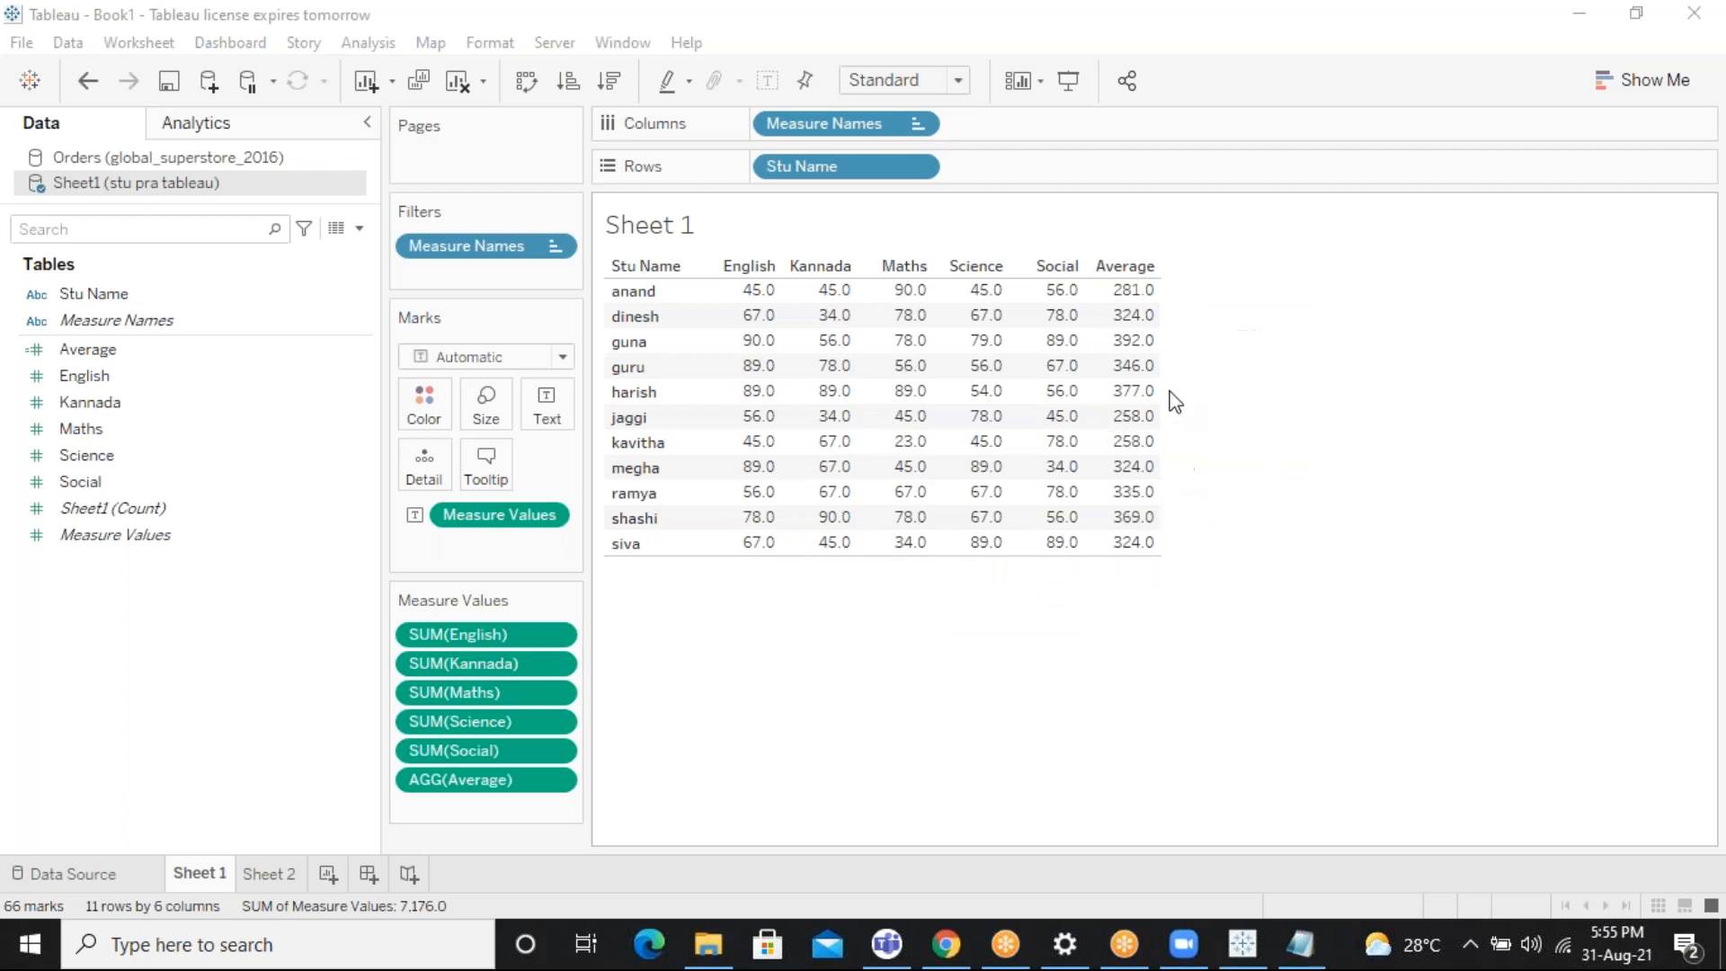
{"action": "left_click", "coordinate": [260, 881]}
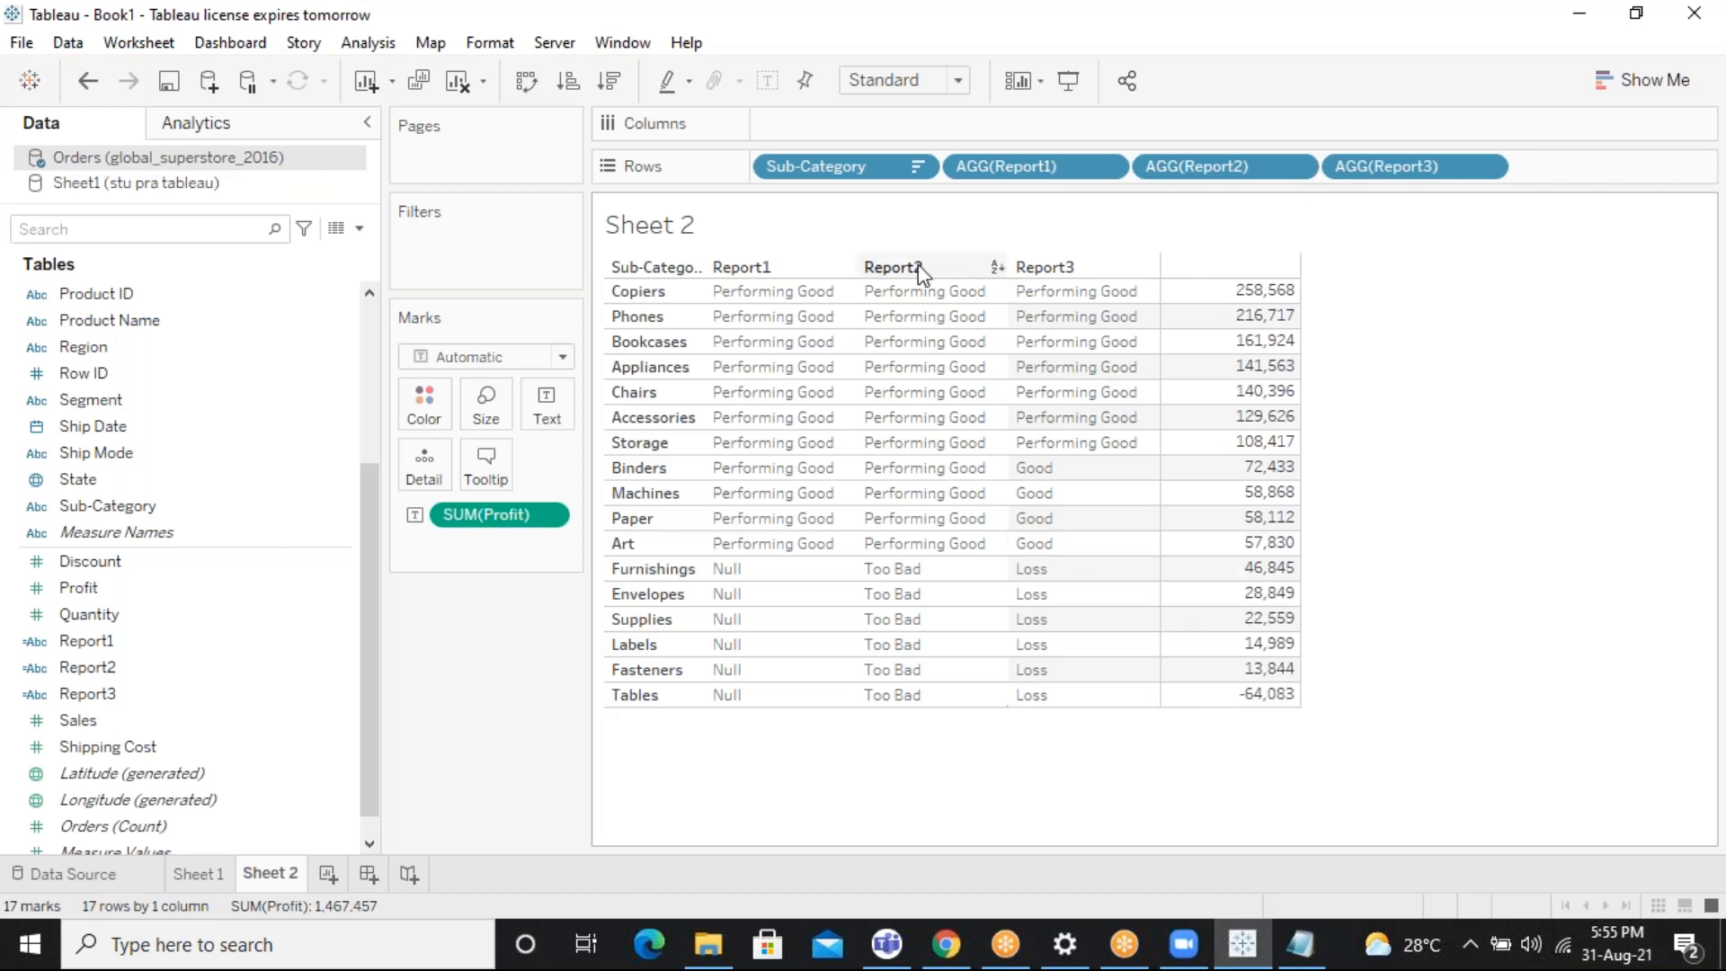
{"action": "left_click", "coordinate": [1715, 11]}
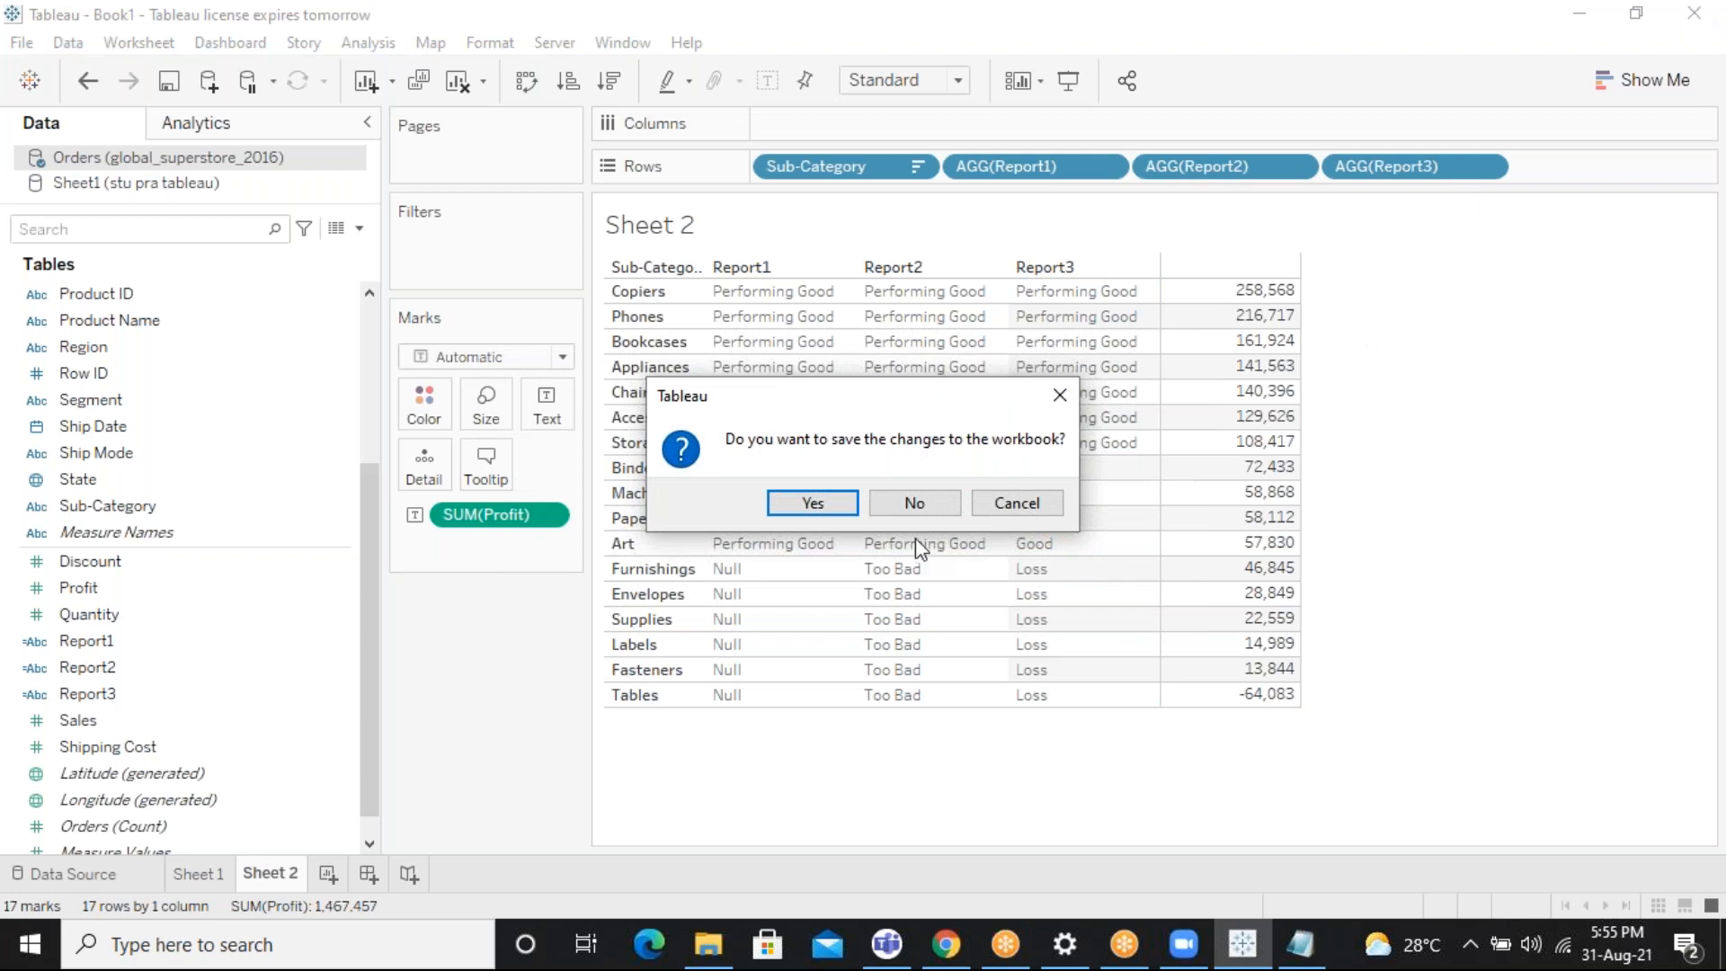
{"action": "left_click", "coordinate": [1039, 504]}
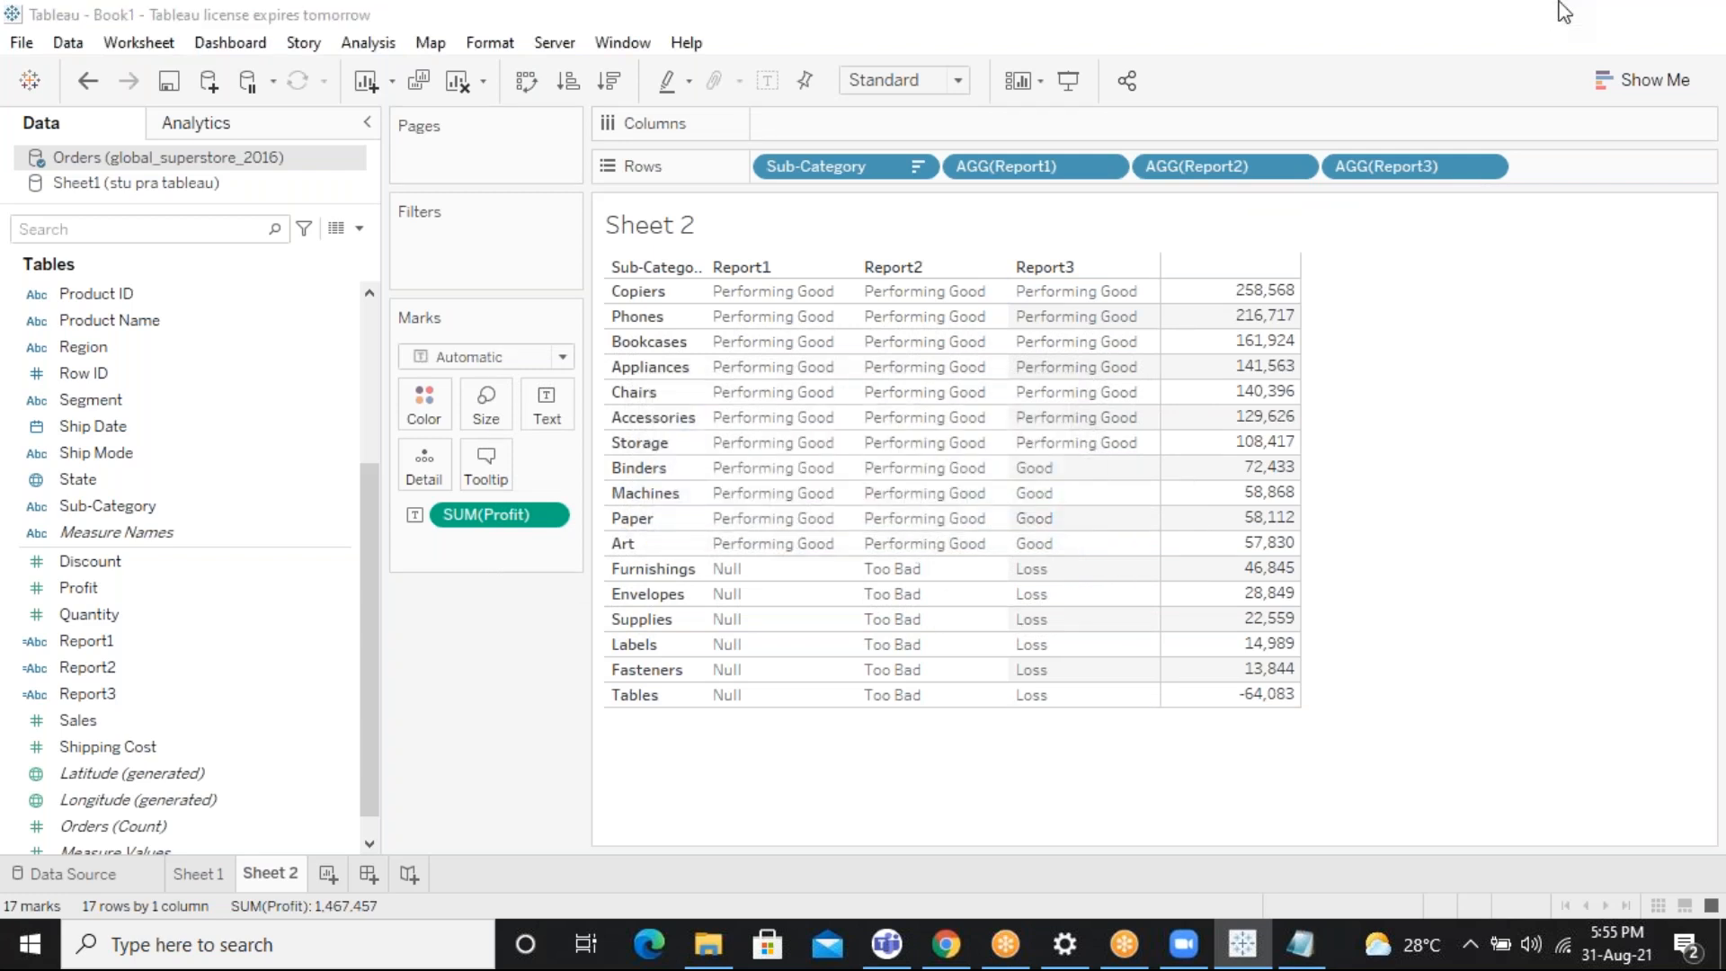
Minimize the Tableau and Notepad windows, close the Zoom sign-in window and show the desktop
{"action": "left_click", "coordinate": [1564, 11]}
{"action": "left_click", "coordinate": [1569, 12]}
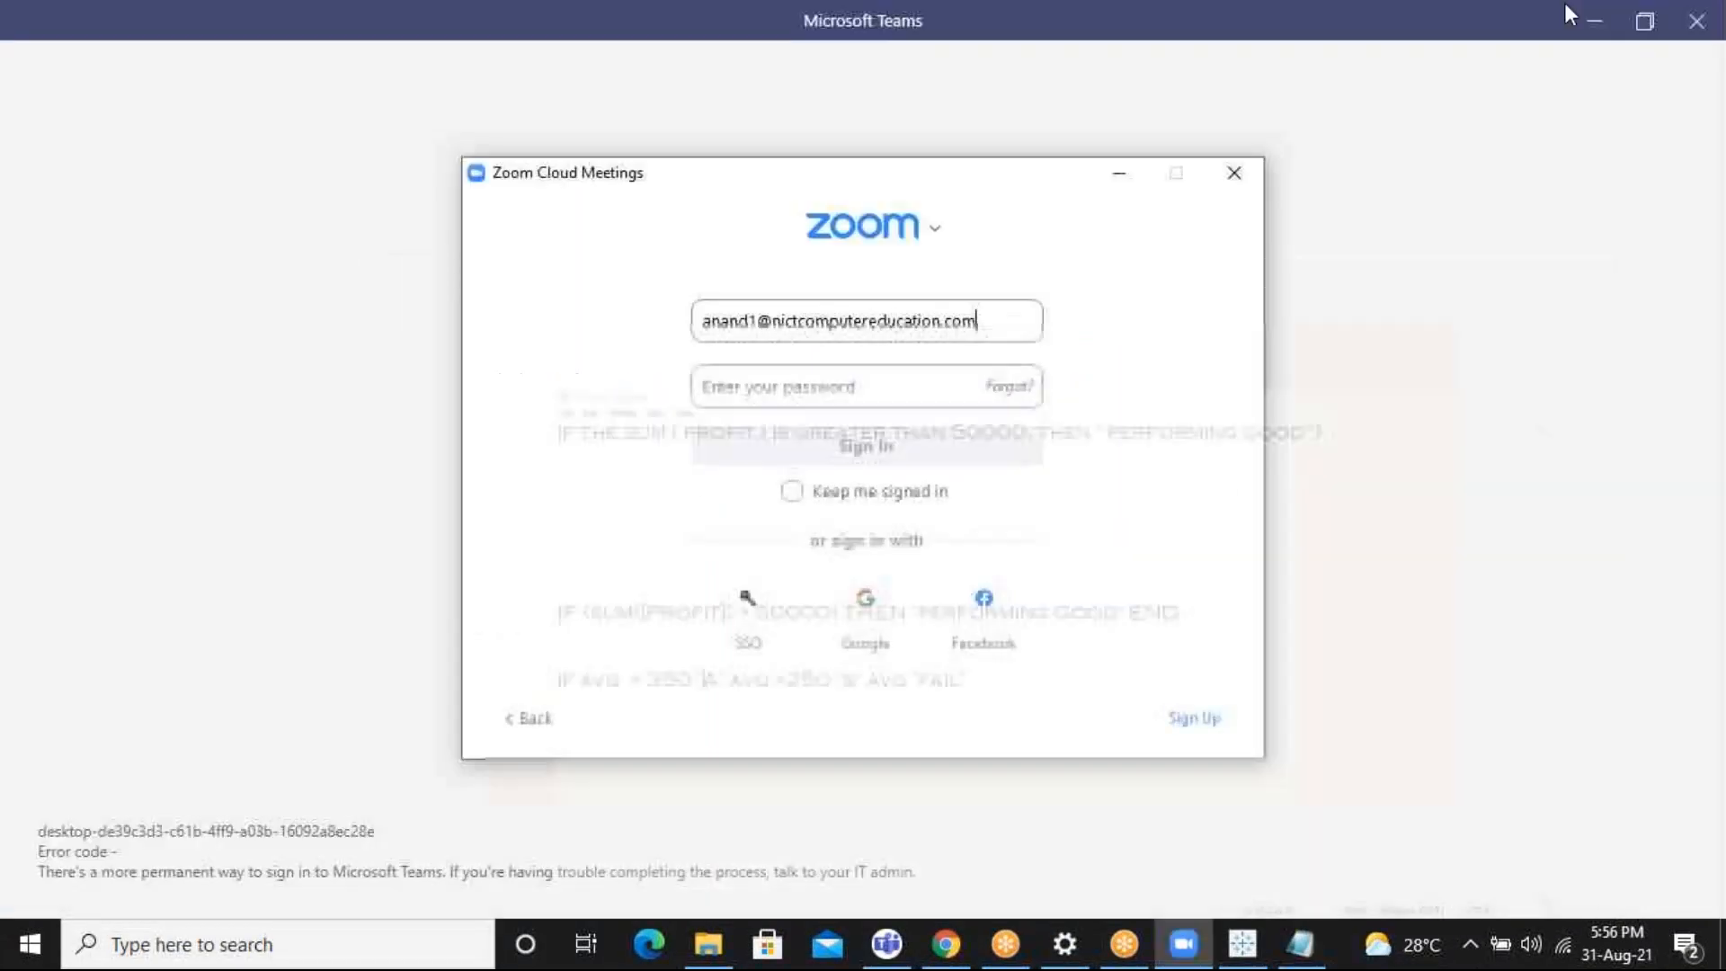
{"action": "left_click", "coordinate": [1232, 196]}
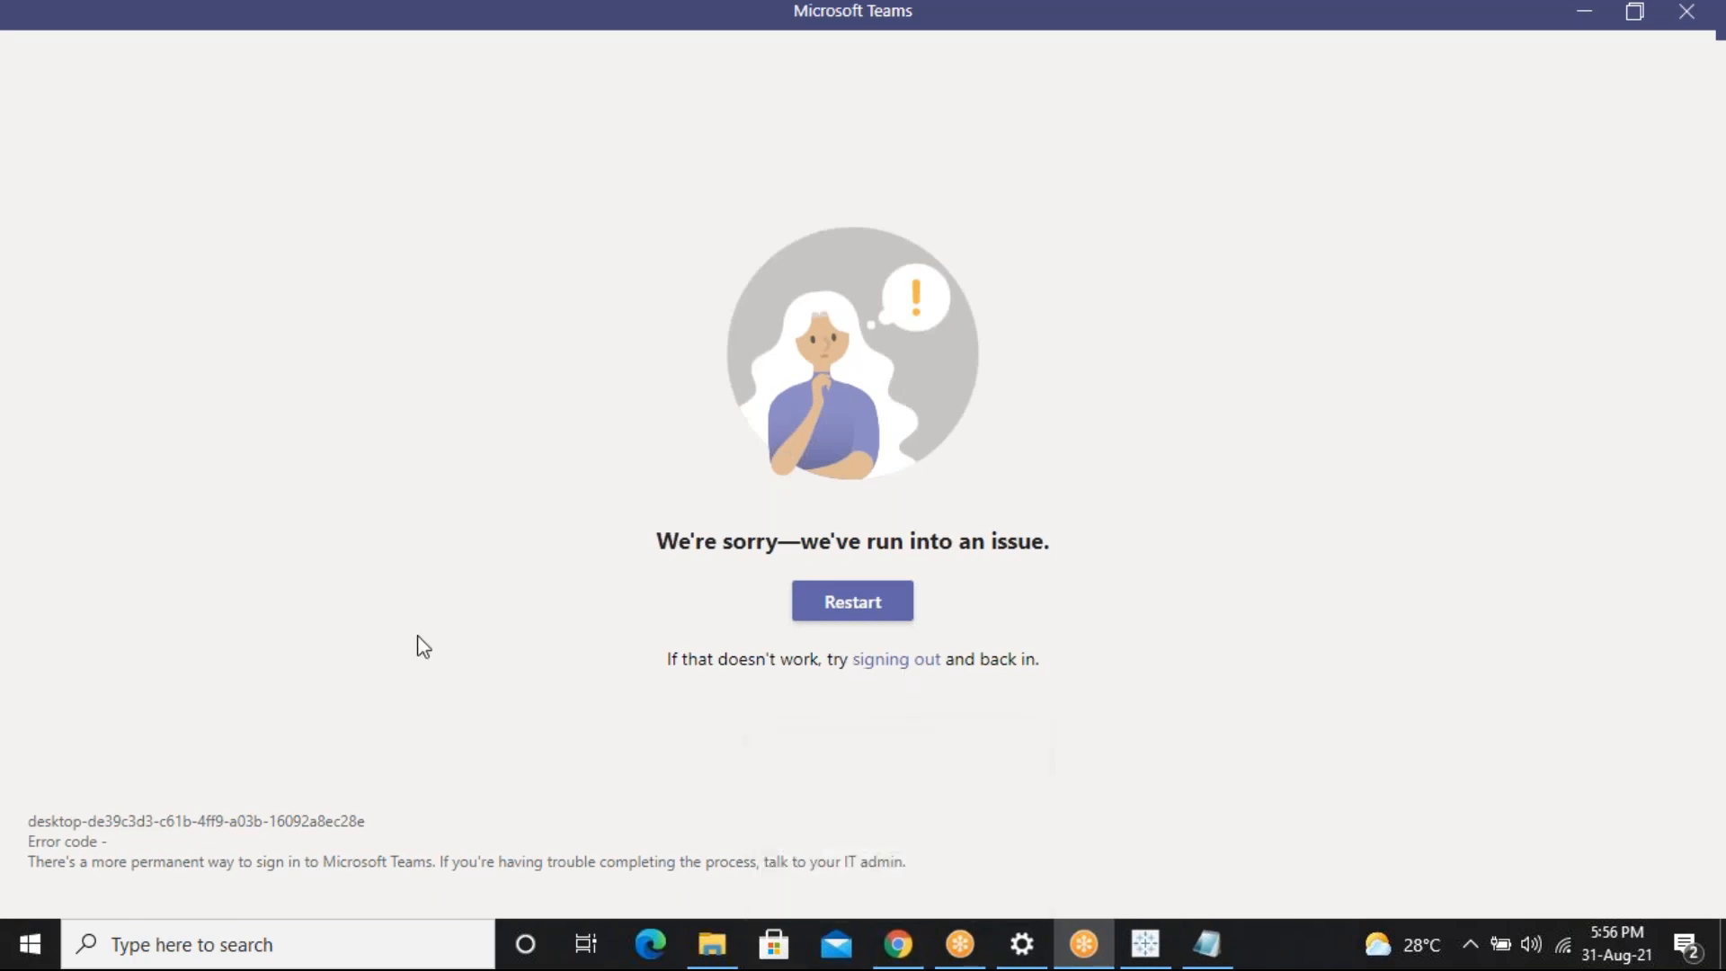
{"action": "key", "text": "super"}
{"action": "type", "text": "d"}
{"action": "key", "text": "super+d"}
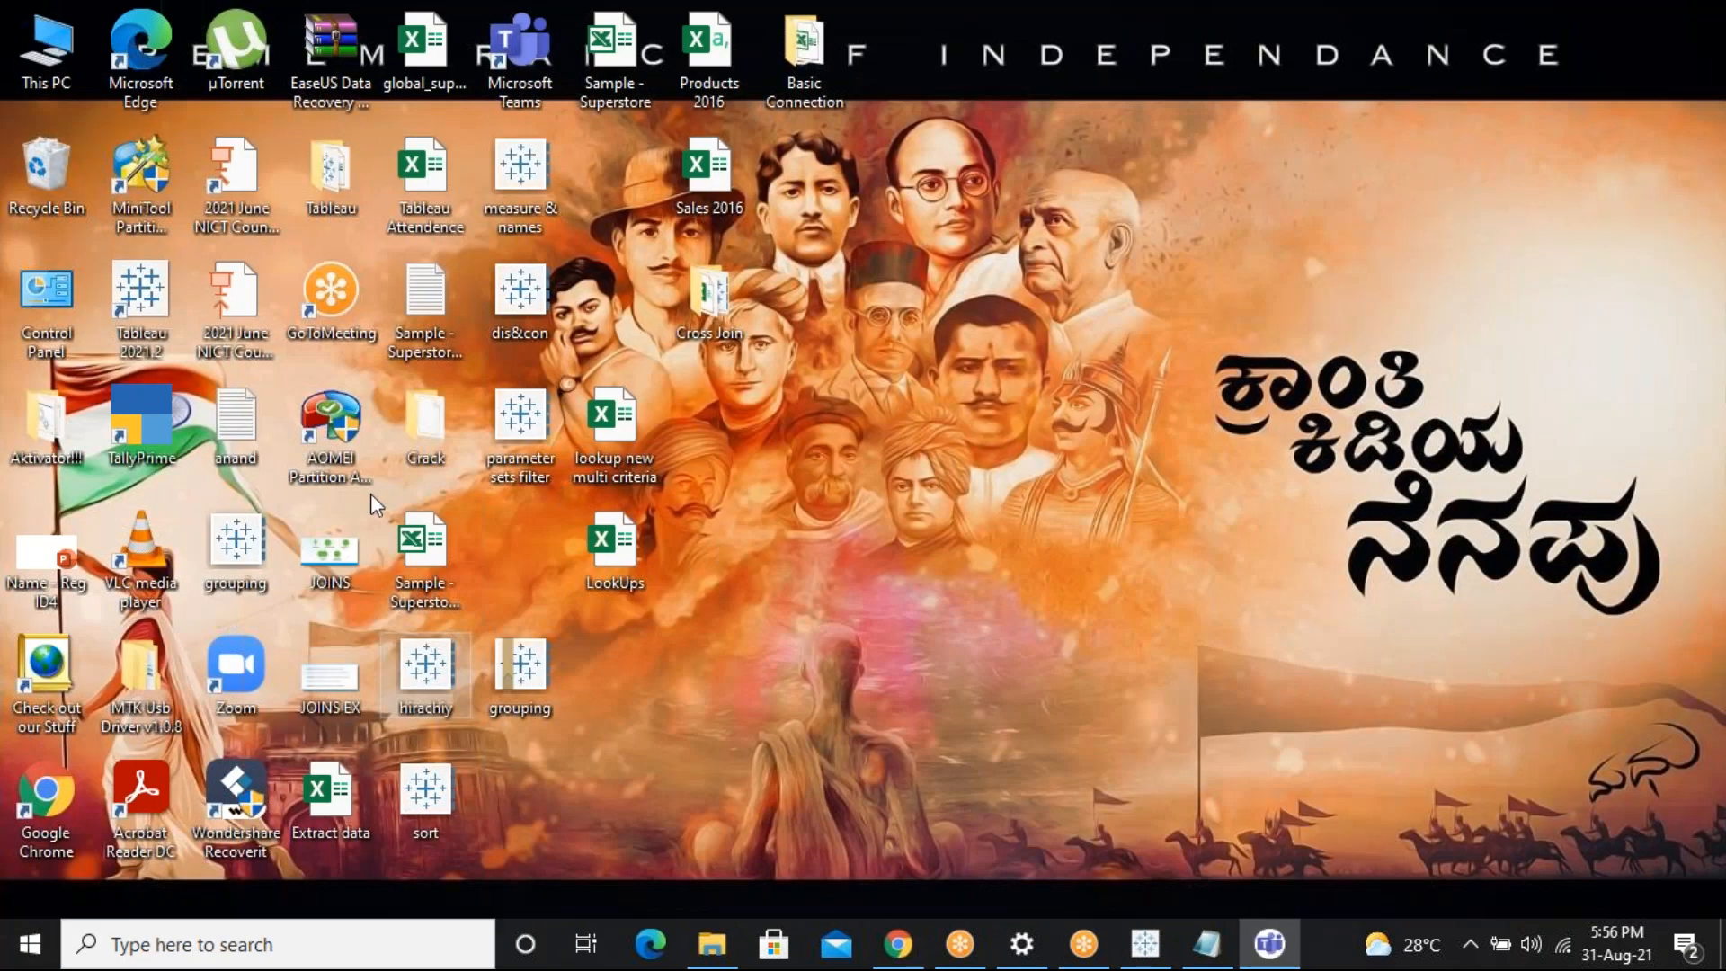
Open the Tableau Attendence workbook from the desktop in Excel and add the date header 31 in K1
{"action": "double_click", "coordinate": [424, 208]}
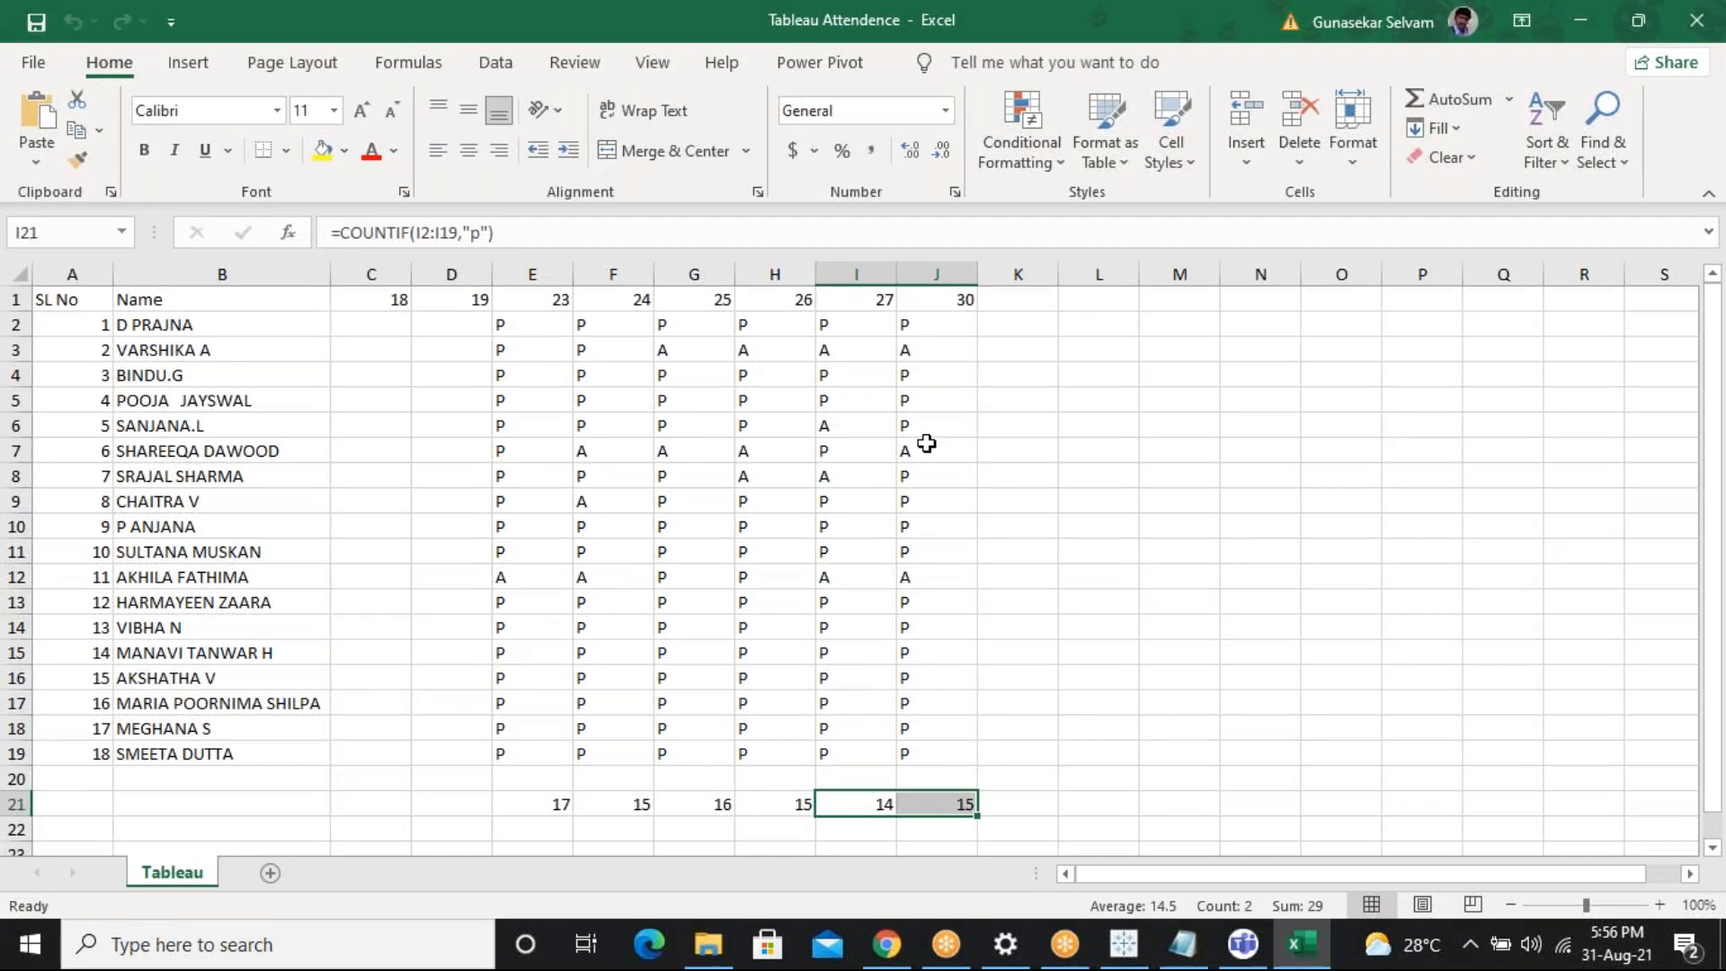
{"action": "left_click", "coordinate": [1007, 296]}
{"action": "type", "text": "31"}
{"action": "key", "text": "Return"}
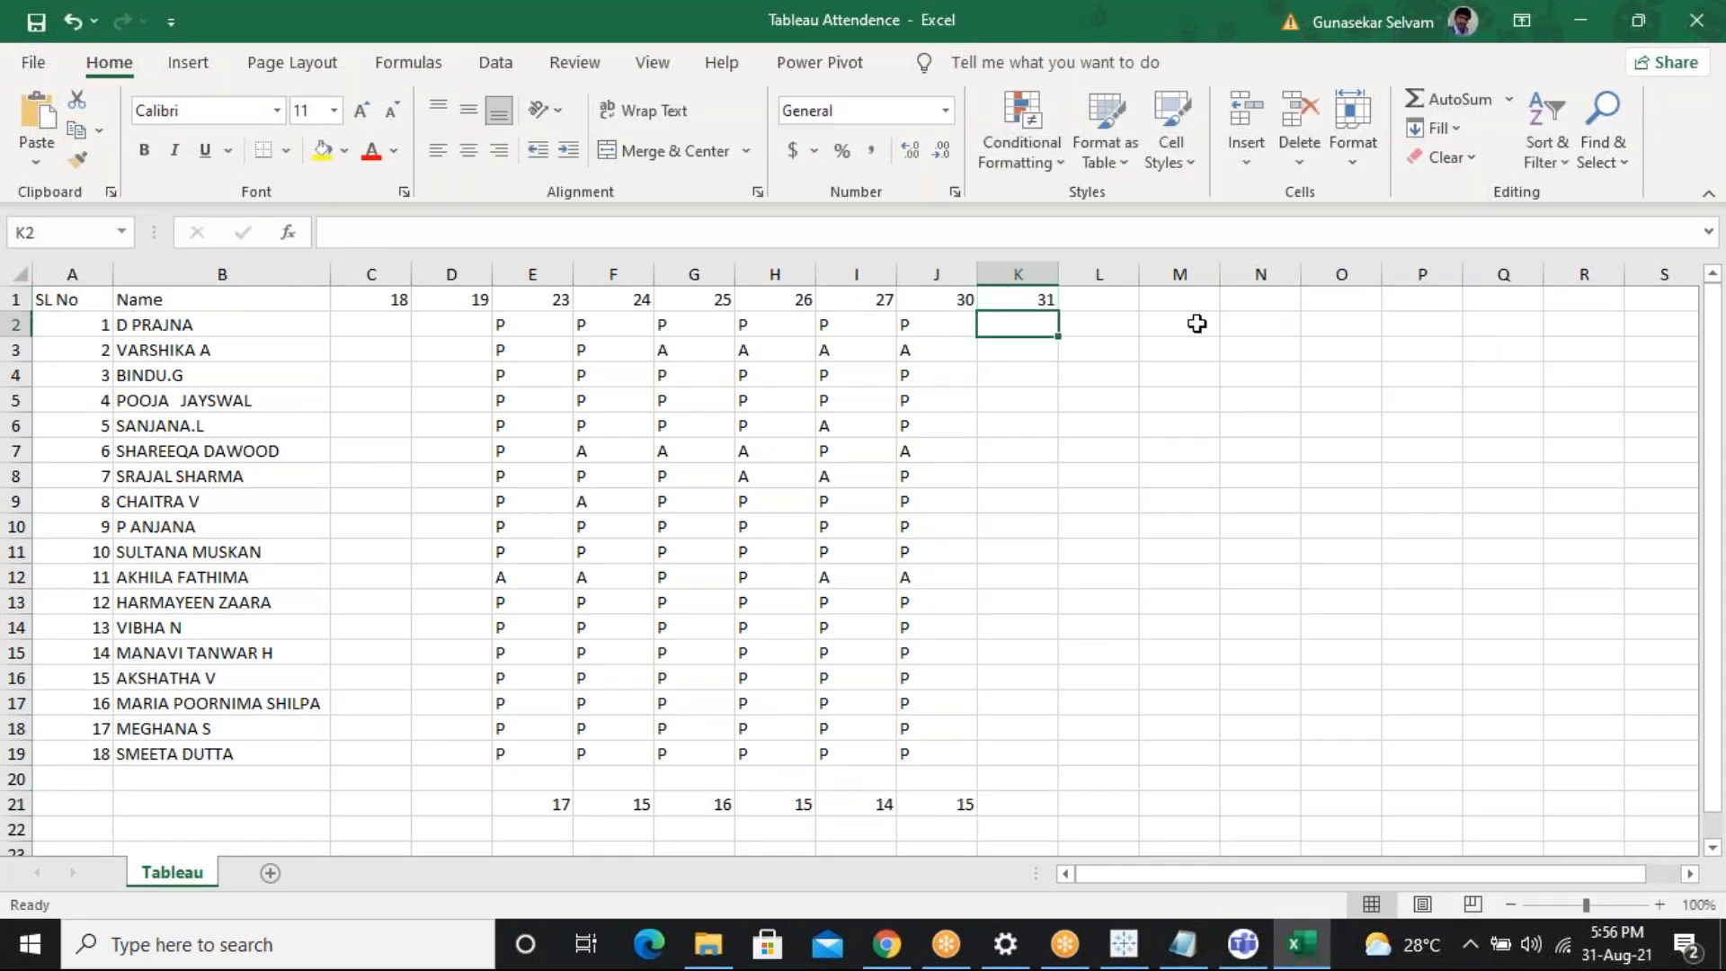
Record attendance for the 31st for serial numbers 1 to 5 in K2:K6 as P, A, P, P, P
{"action": "type", "text": "p"}
{"action": "key", "text": "Return"}
{"action": "key", "text": "Up"}
{"action": "type", "text": "P"}
{"action": "key", "text": "Return"}
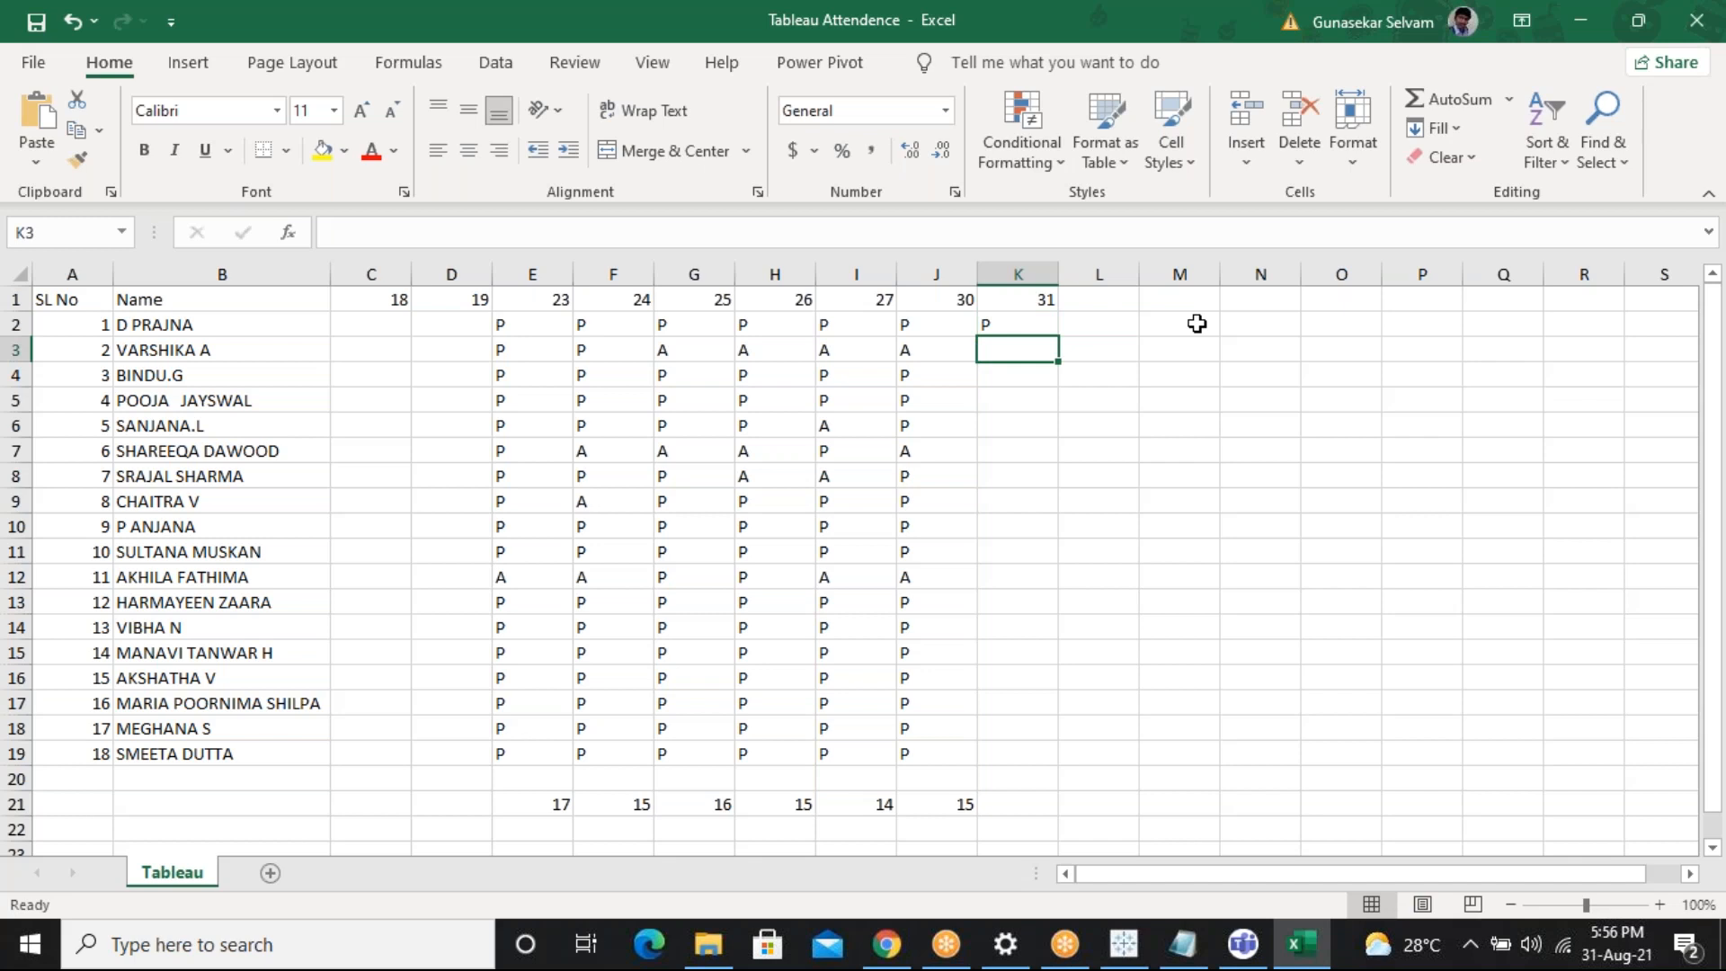
{"action": "type", "text": "A"}
{"action": "key", "text": "Return"}
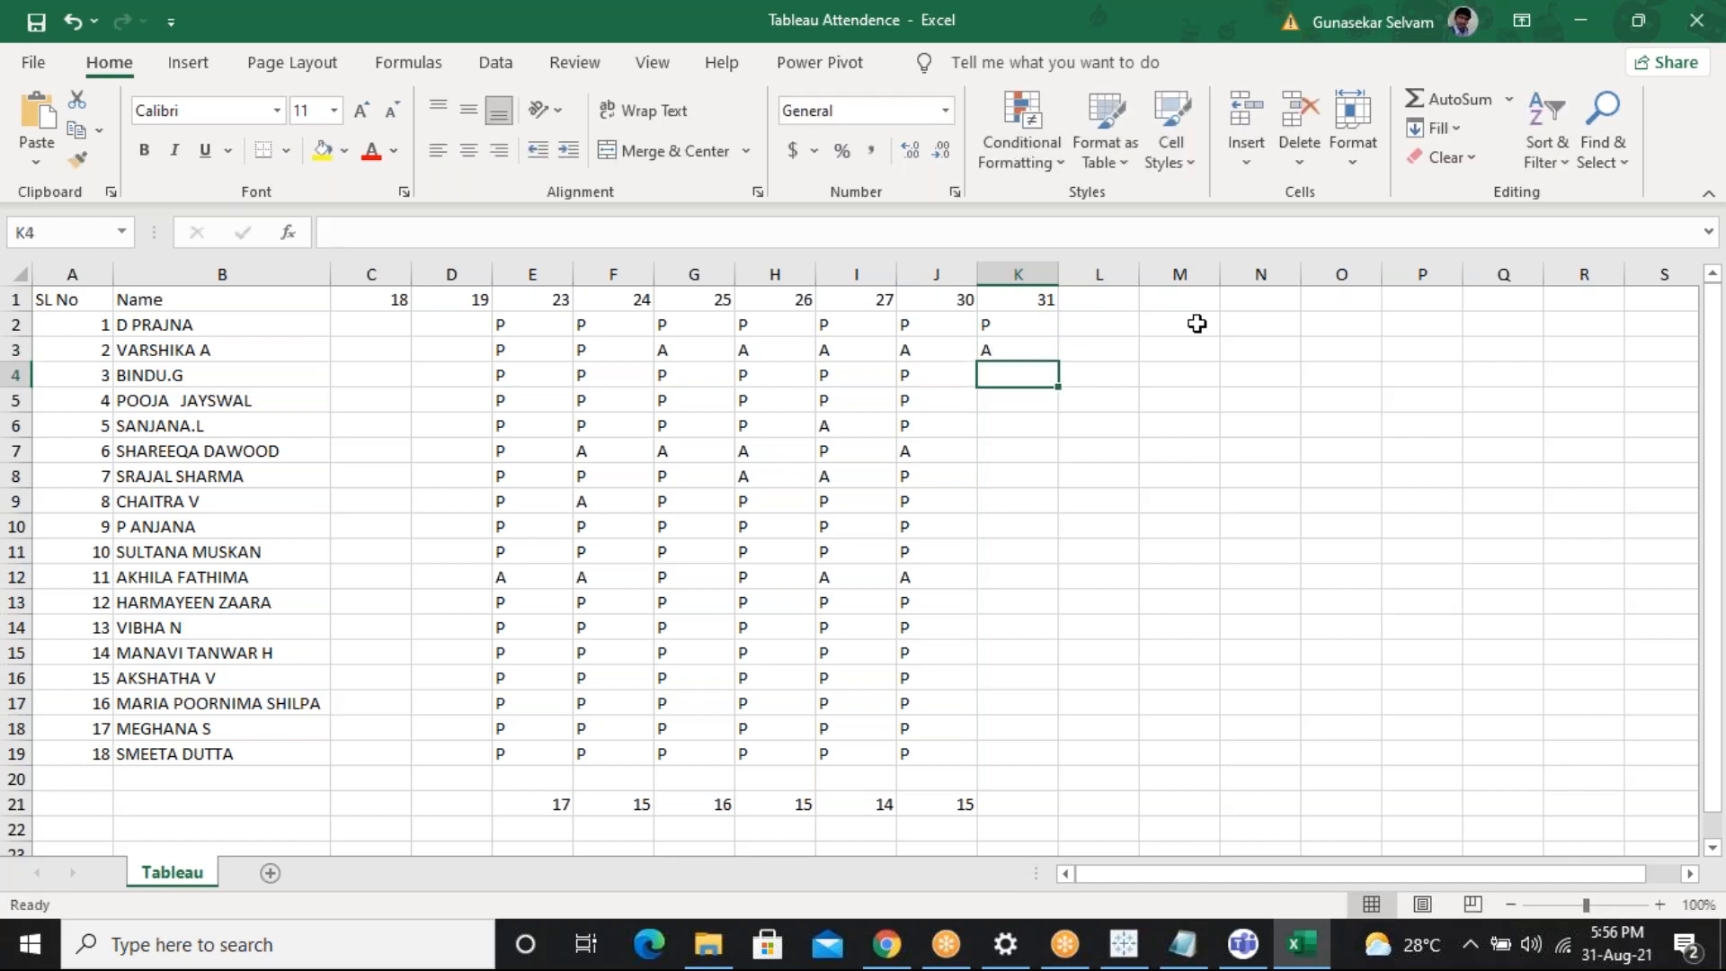
{"action": "type", "text": "P"}
{"action": "key", "text": "Return"}
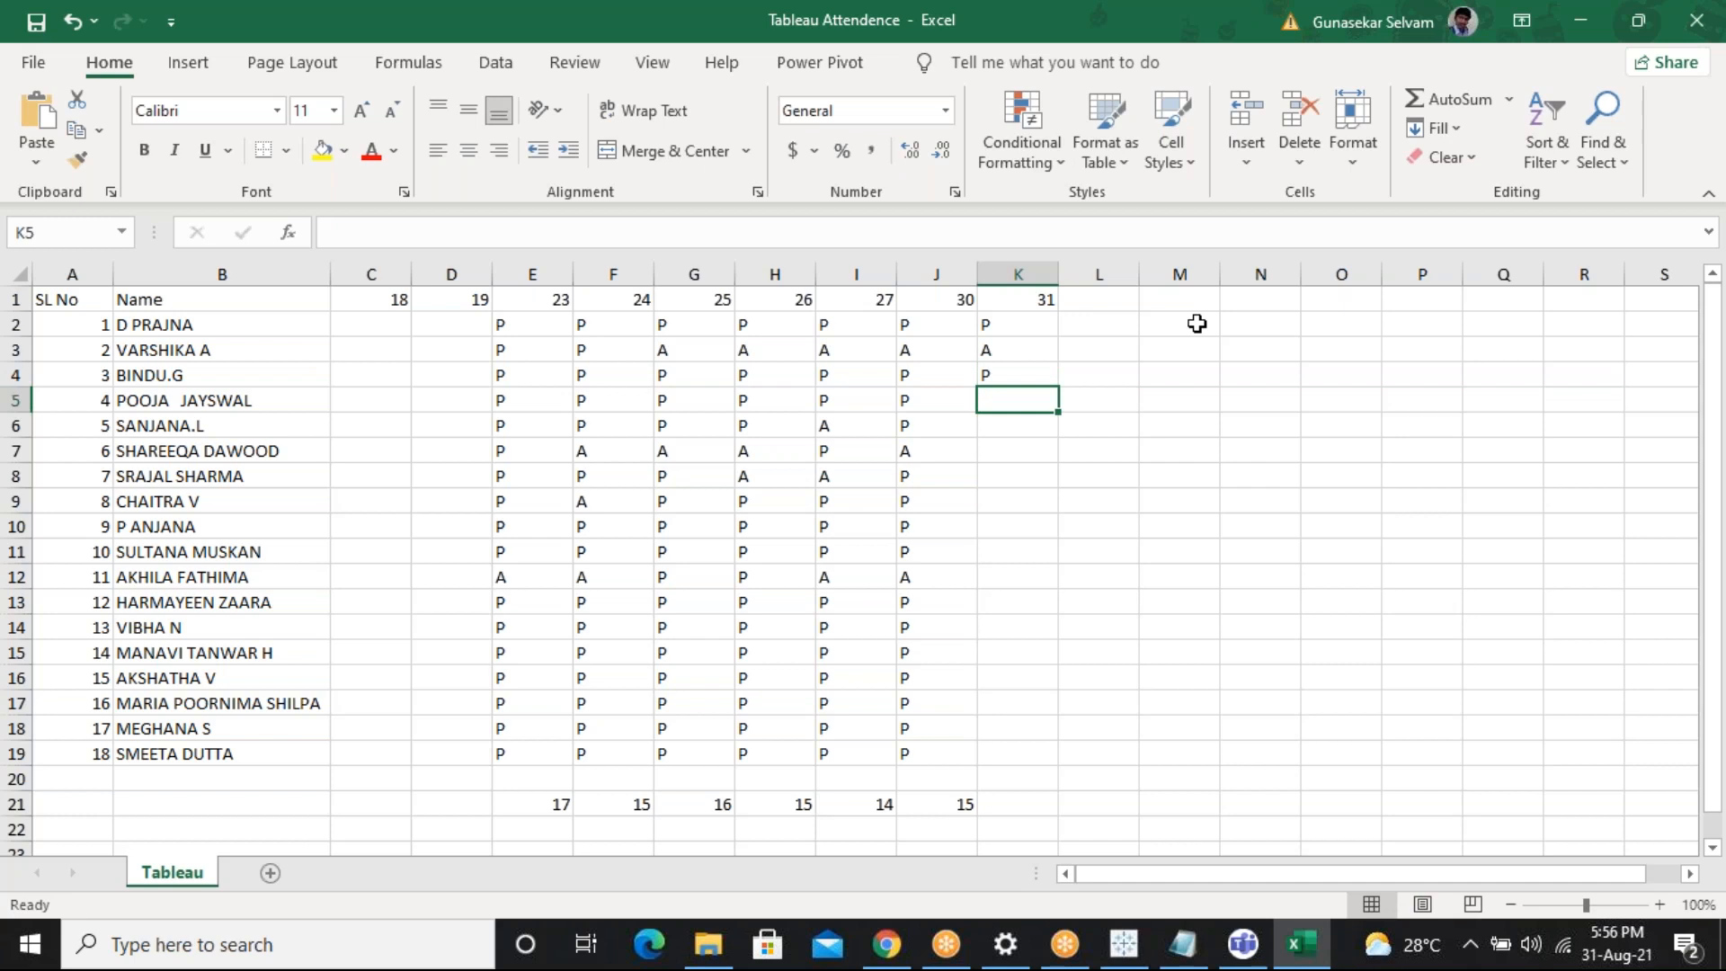
{"action": "type", "text": "P"}
{"action": "key", "text": "Return"}
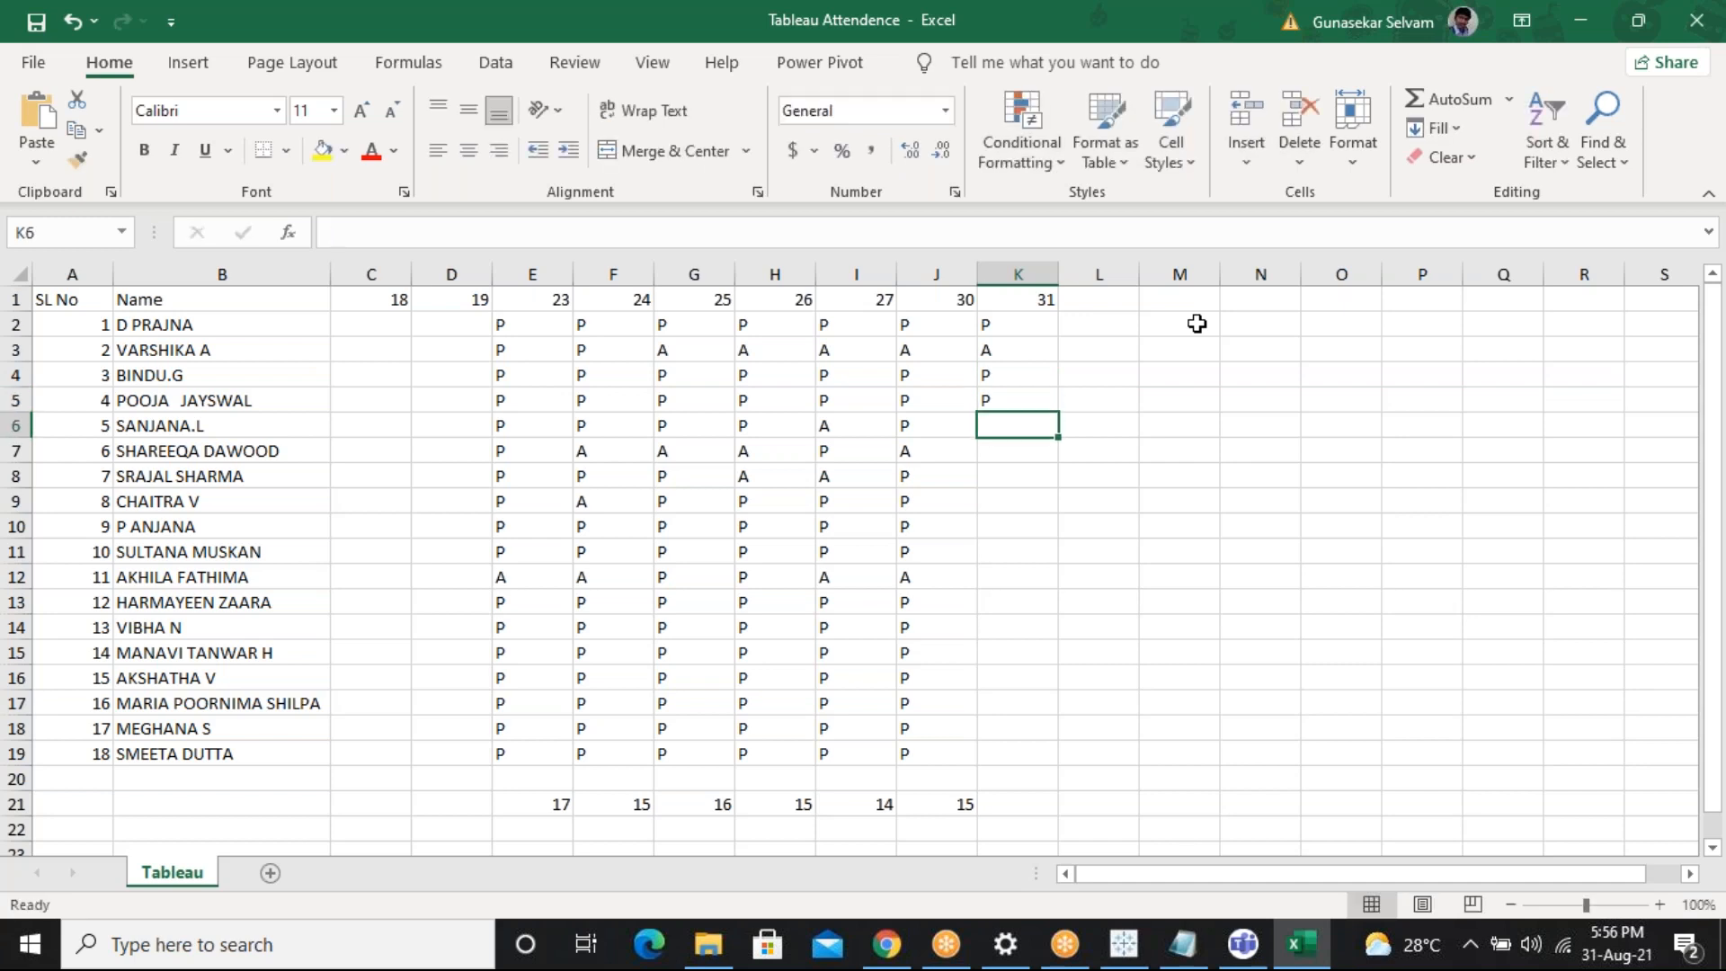
{"action": "type", "text": "P"}
{"action": "key", "text": "Return"}
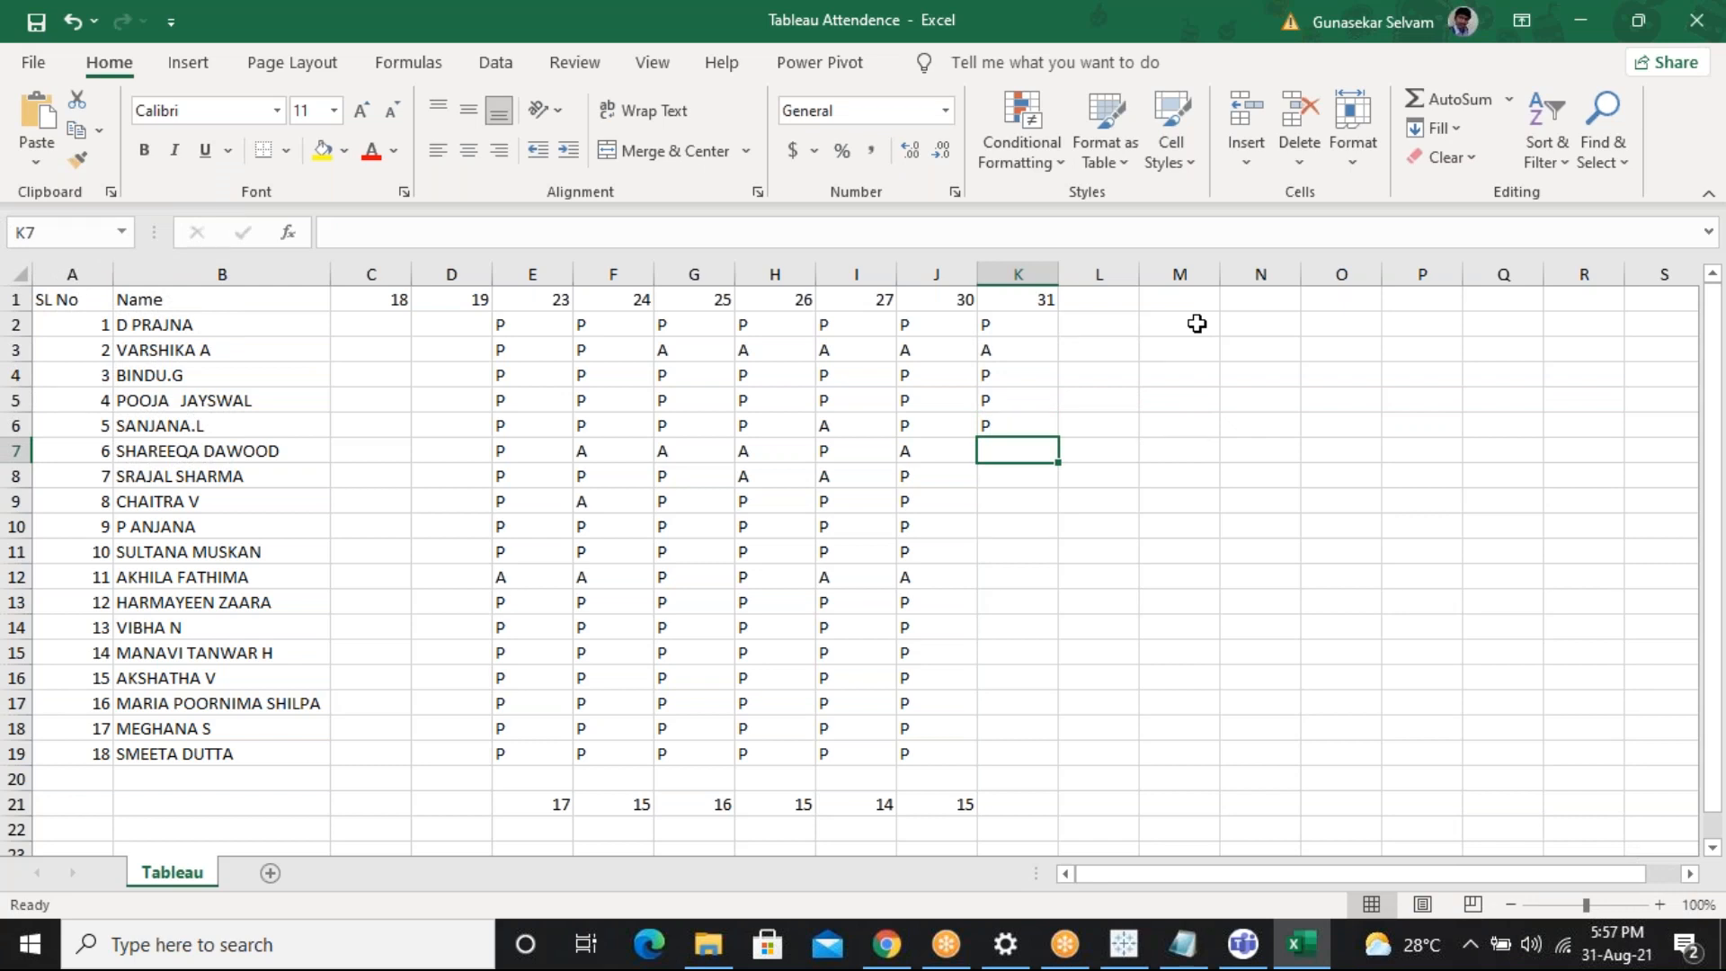
Record attendance for serial numbers 6 to 10 in K7:K11 as A, P, A, P, P
{"action": "type", "text": "A"}
{"action": "key", "text": "Return"}
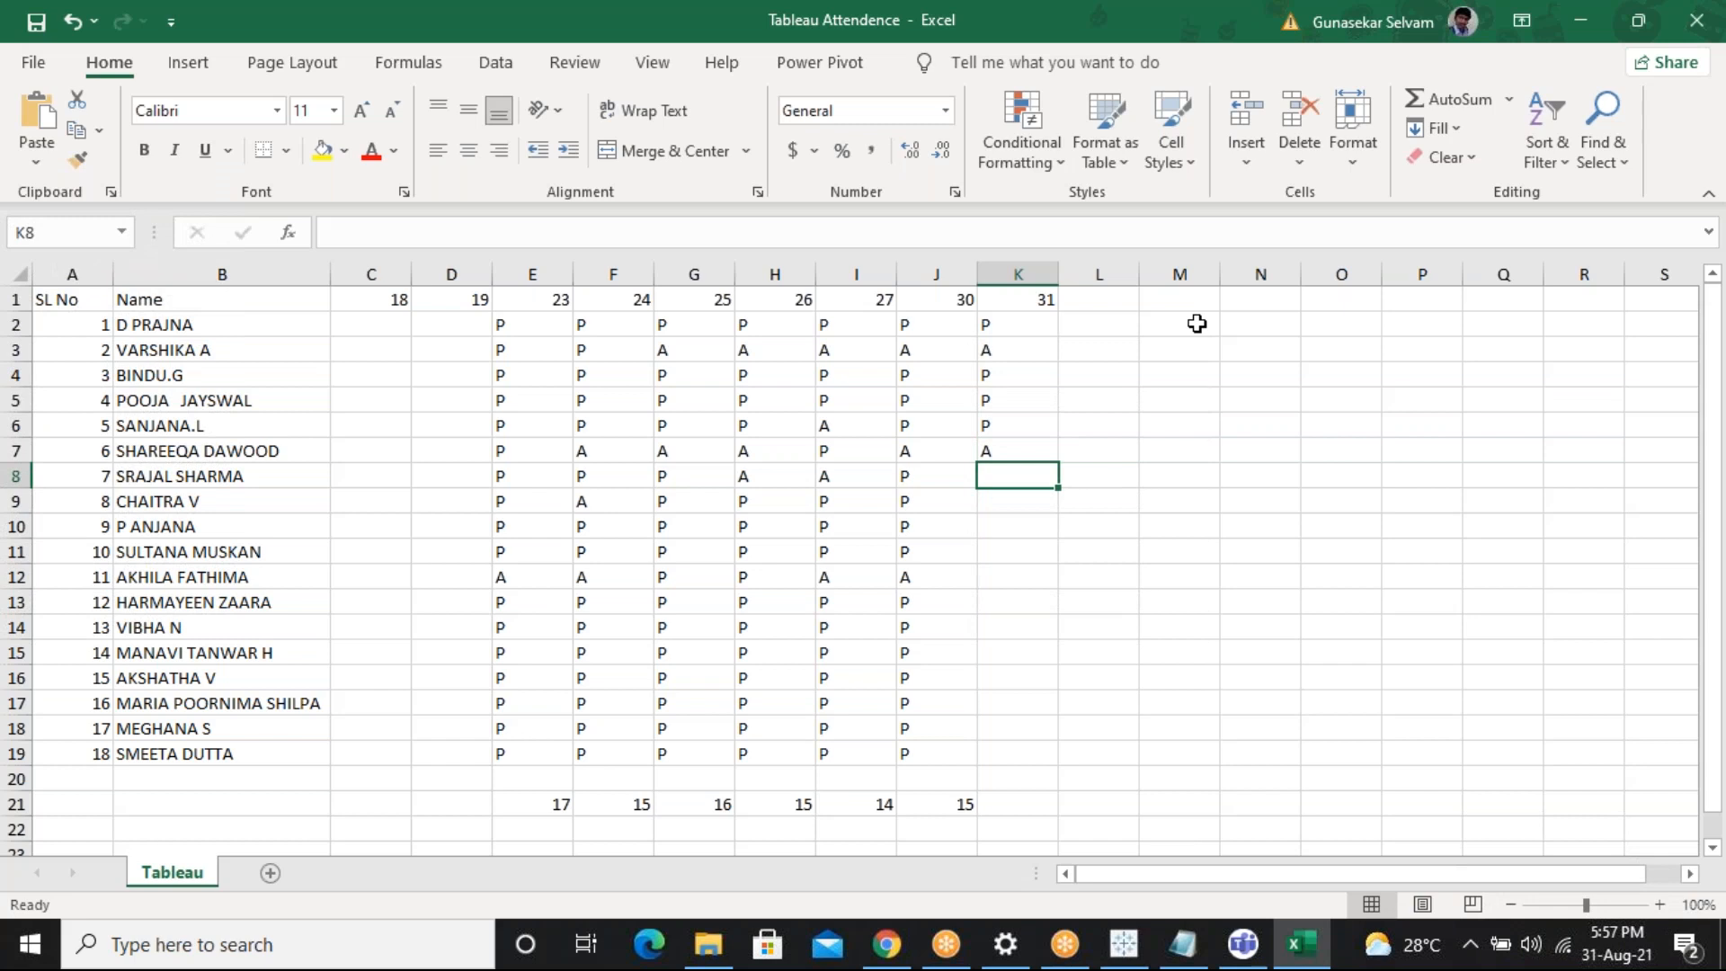
{"action": "type", "text": "P"}
{"action": "key", "text": "Return"}
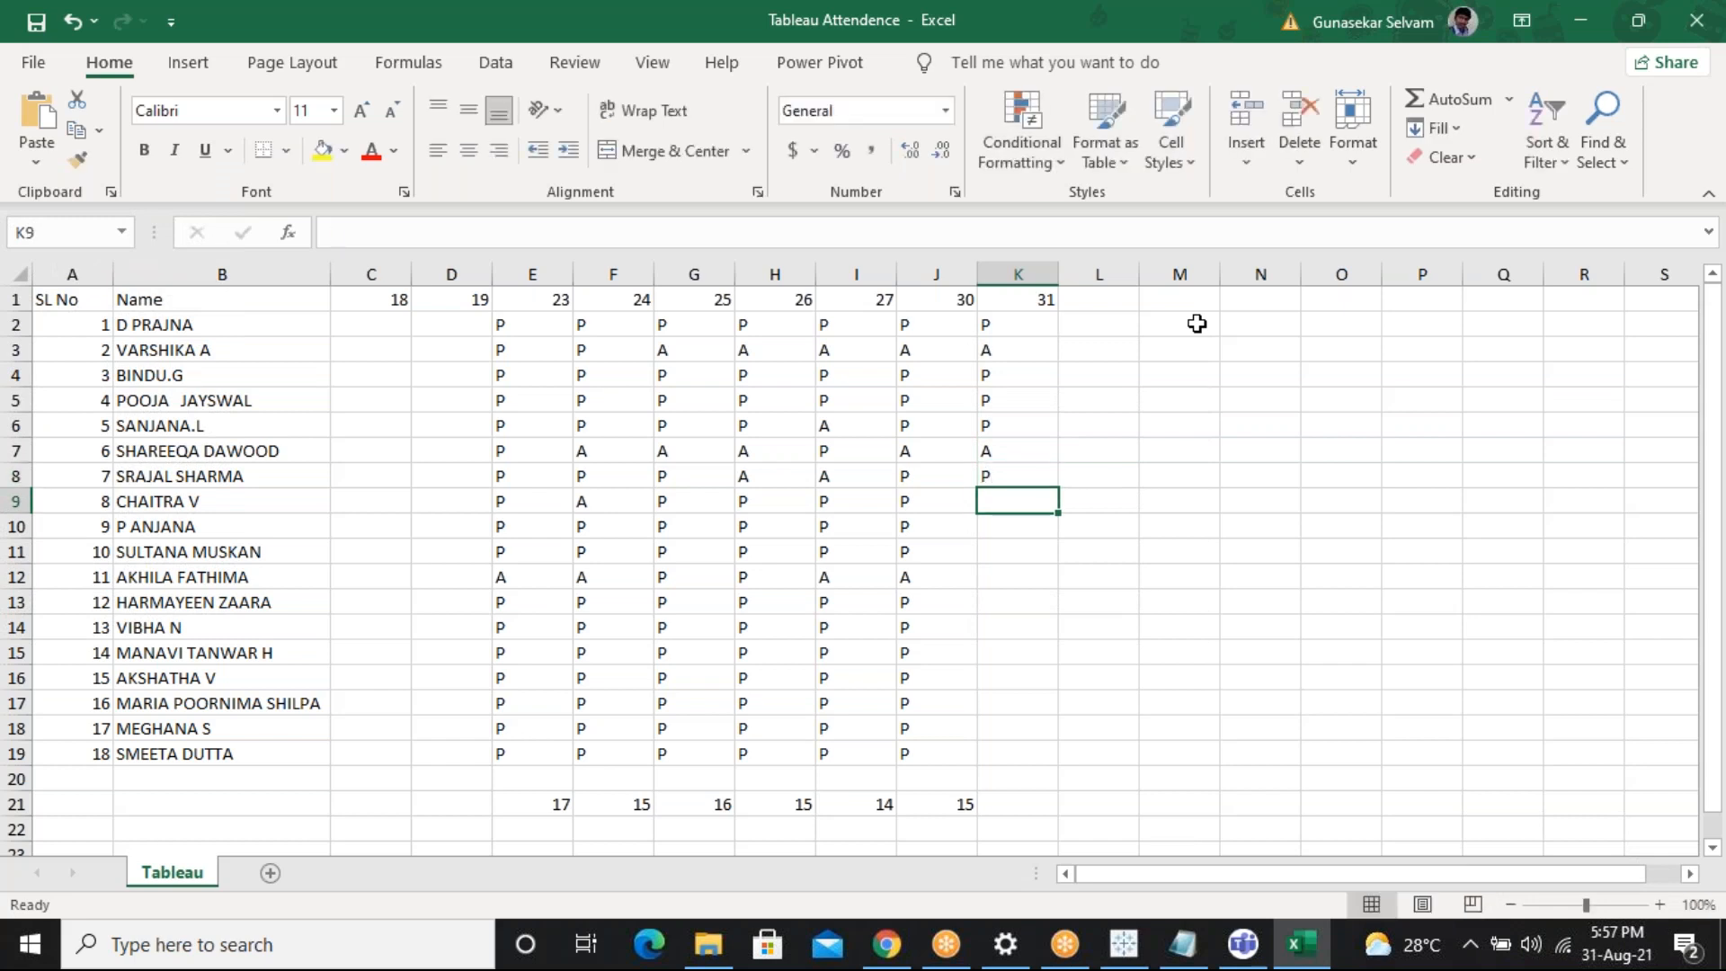
{"action": "type", "text": "P"}
{"action": "key", "text": "Return"}
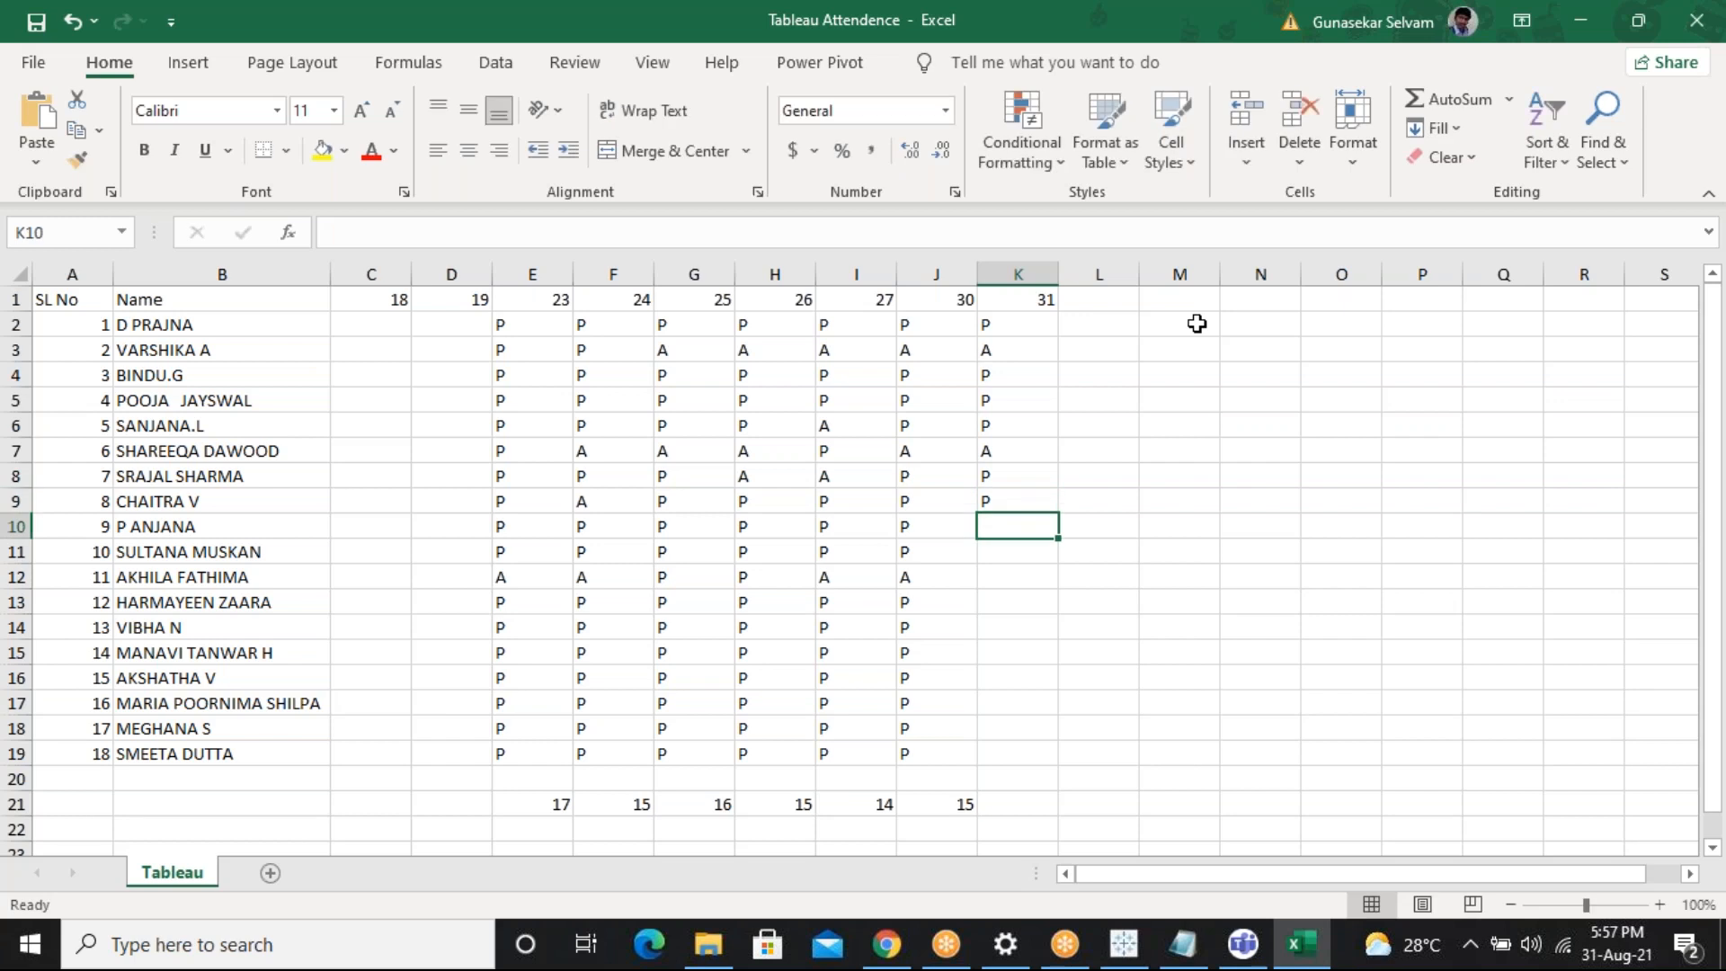
{"action": "key", "text": "Up"}
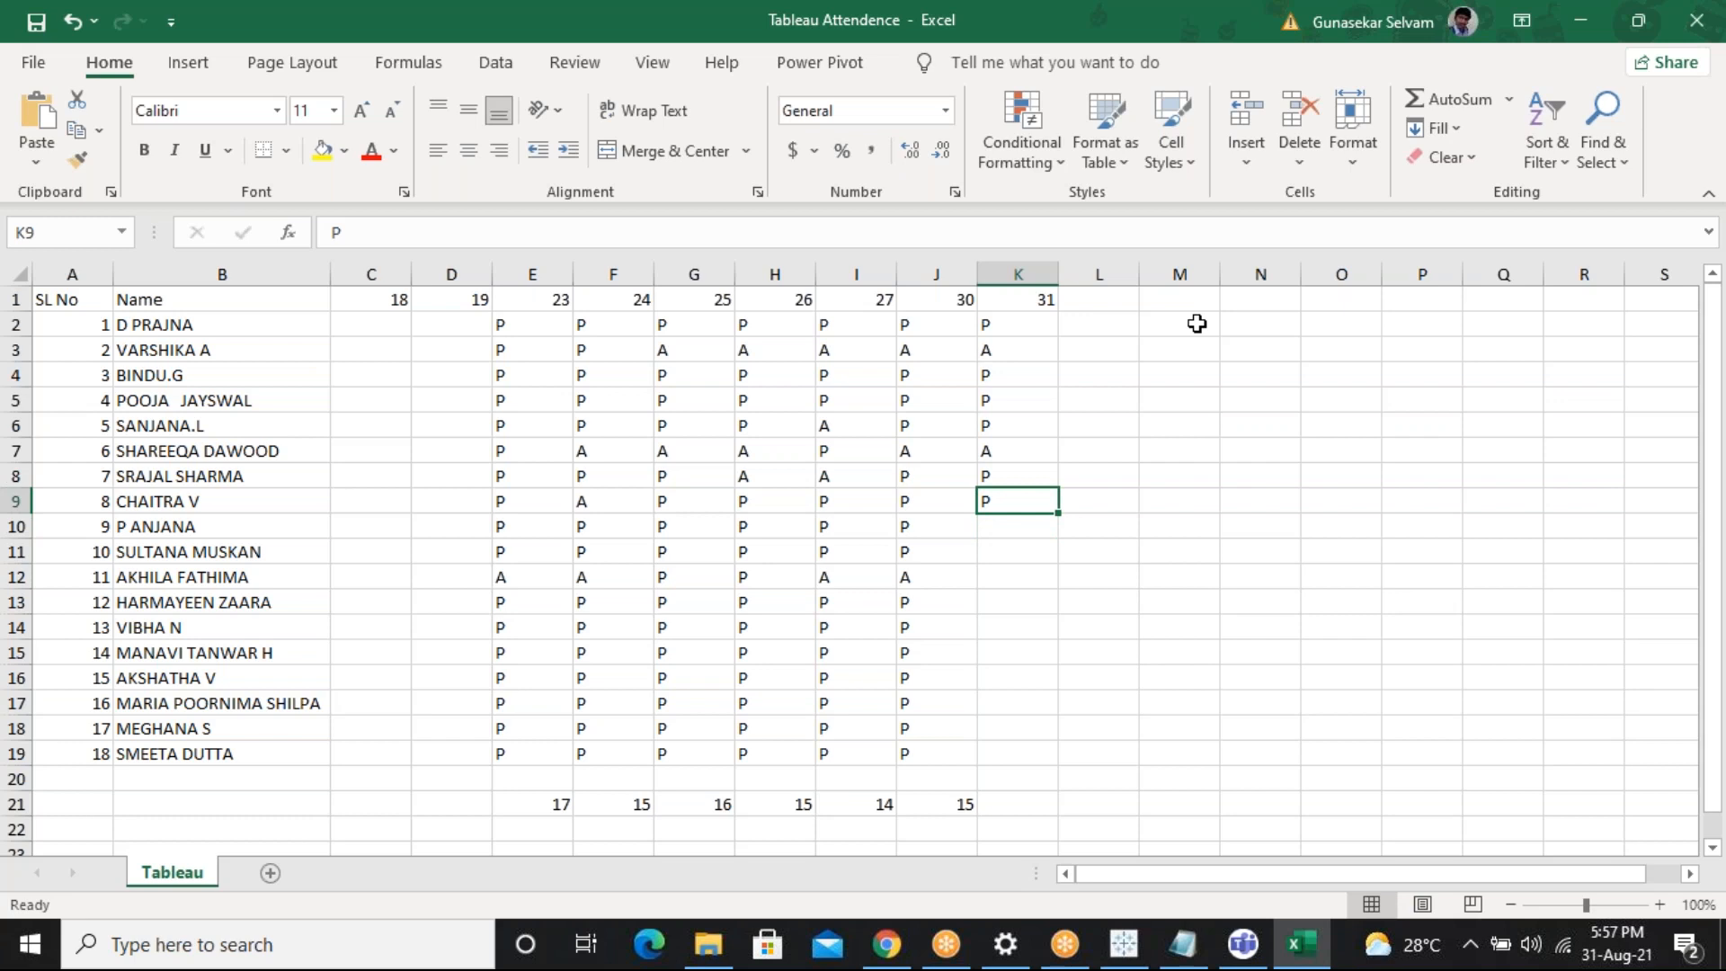
{"action": "type", "text": "A"}
{"action": "key", "text": "Return"}
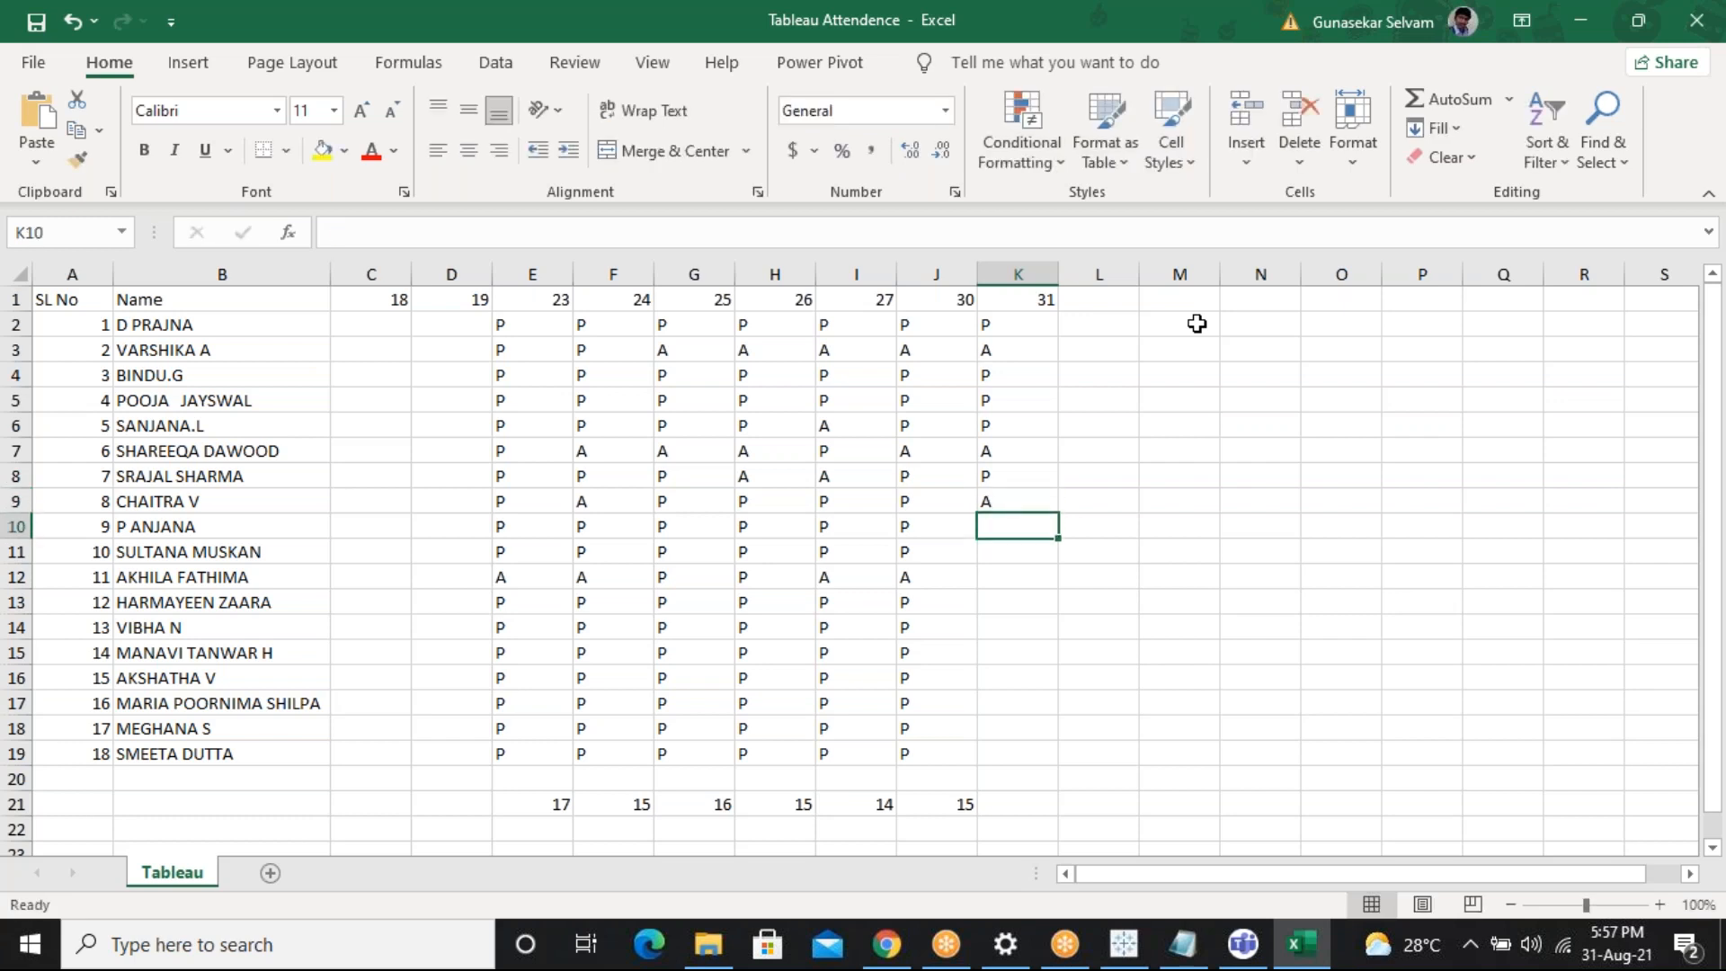
{"action": "type", "text": "P"}
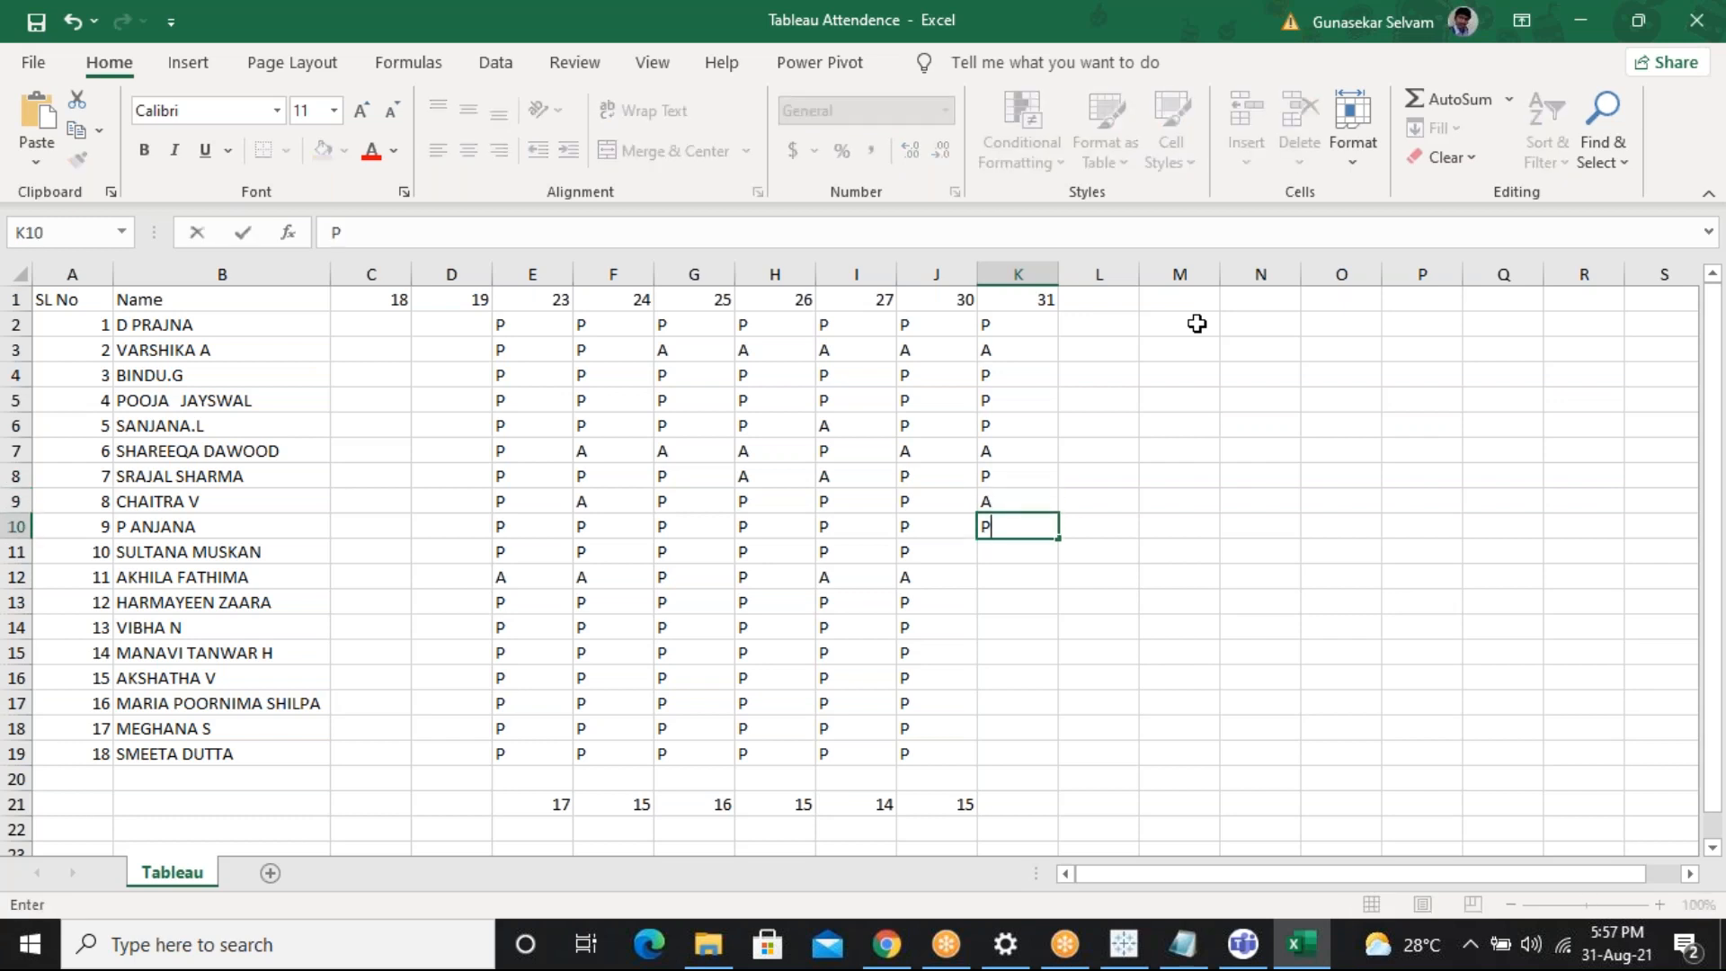
{"action": "key", "text": "Return"}
{"action": "type", "text": "P"}
{"action": "key", "text": "Return"}
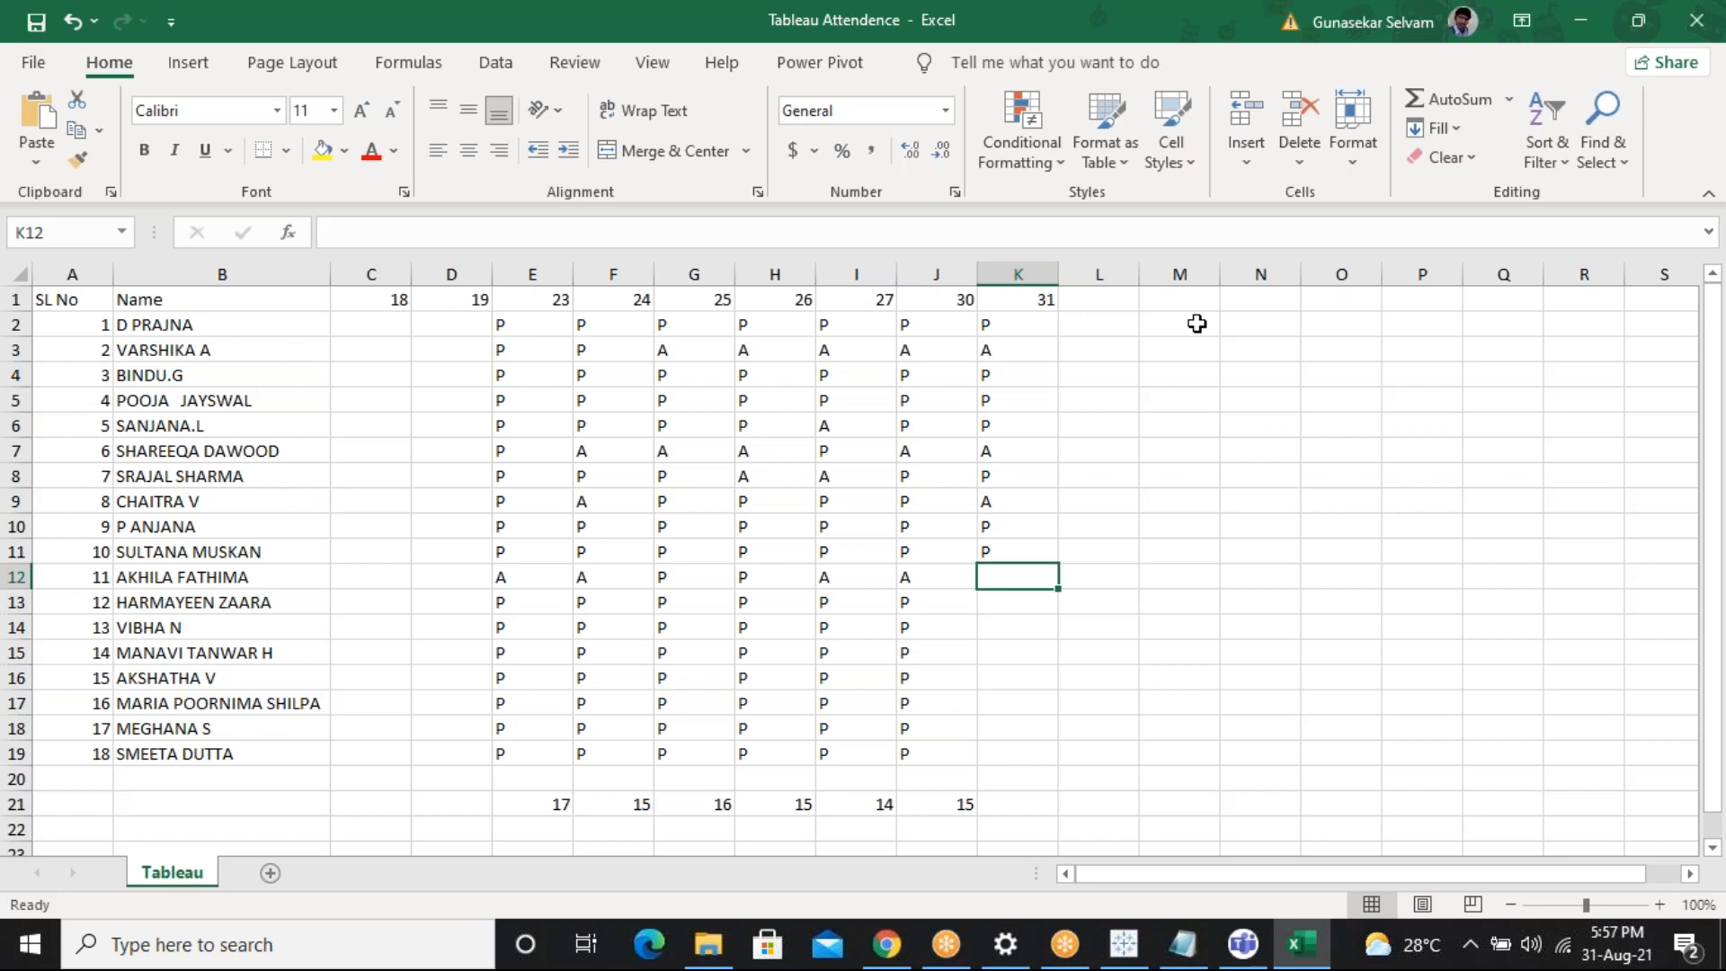
Record attendance for serial numbers 11 to 14 in K12:K15 as A, P, P, P
{"action": "left_click", "coordinate": [1298, 143]}
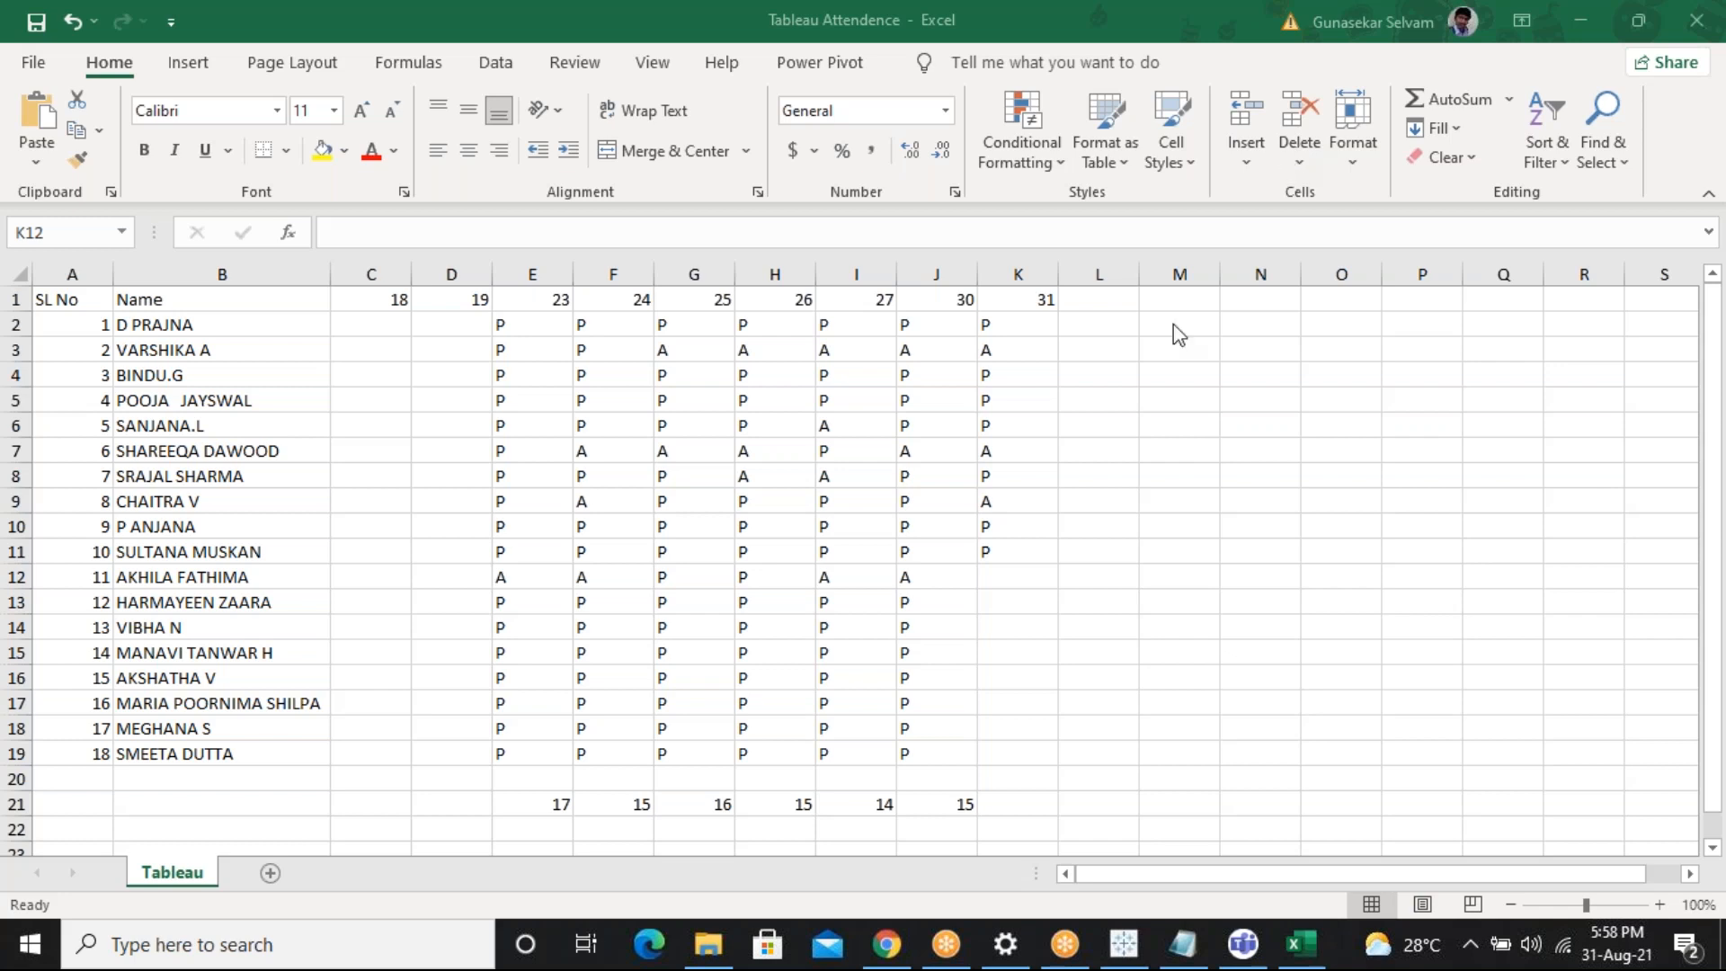
{"action": "left_click", "coordinate": [1009, 582]}
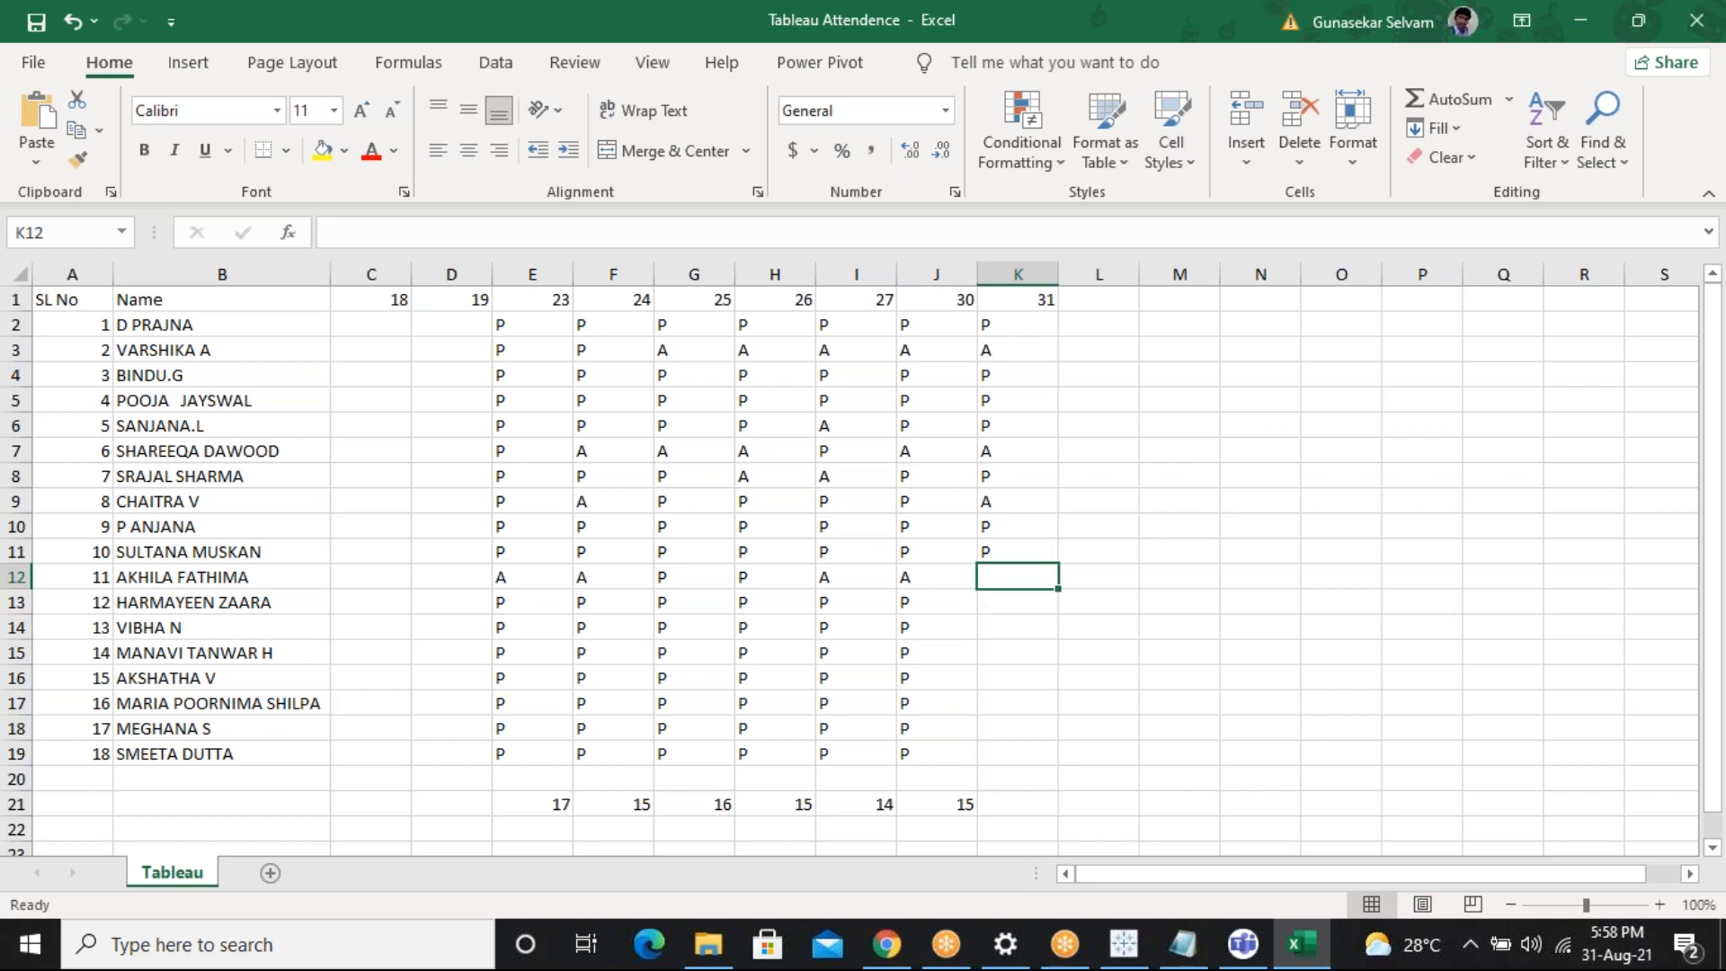
{"action": "type", "text": "A"}
{"action": "key", "text": "Return"}
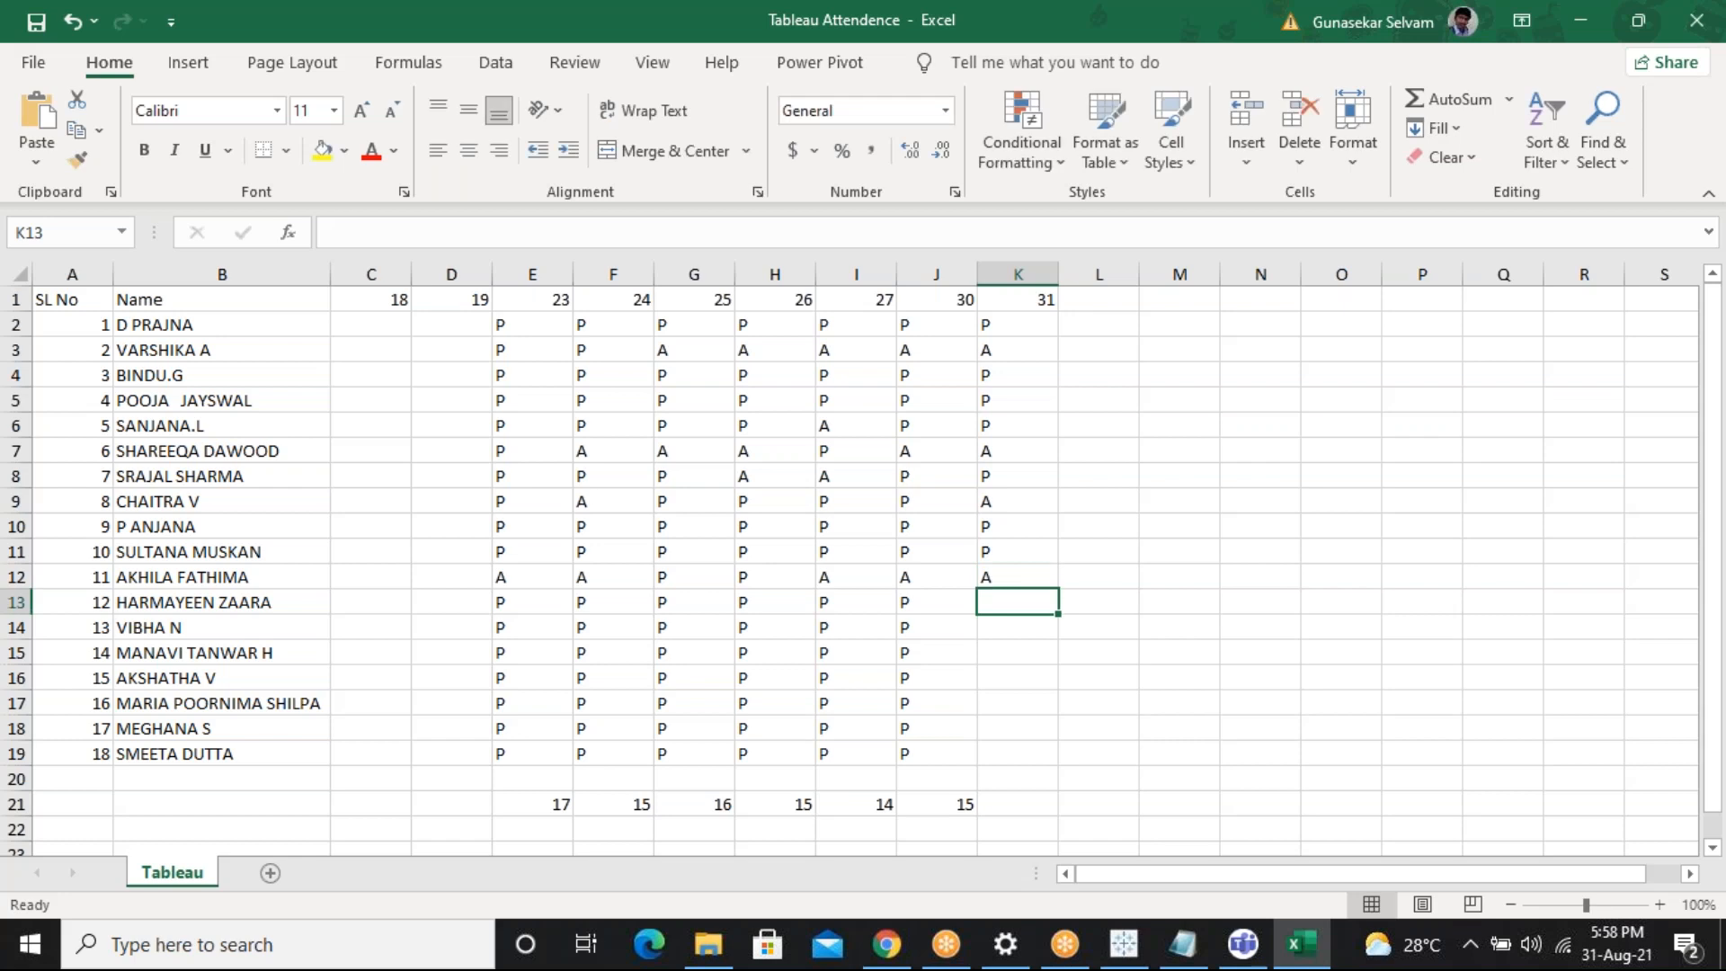
{"action": "type", "text": "P"}
{"action": "key", "text": "Return"}
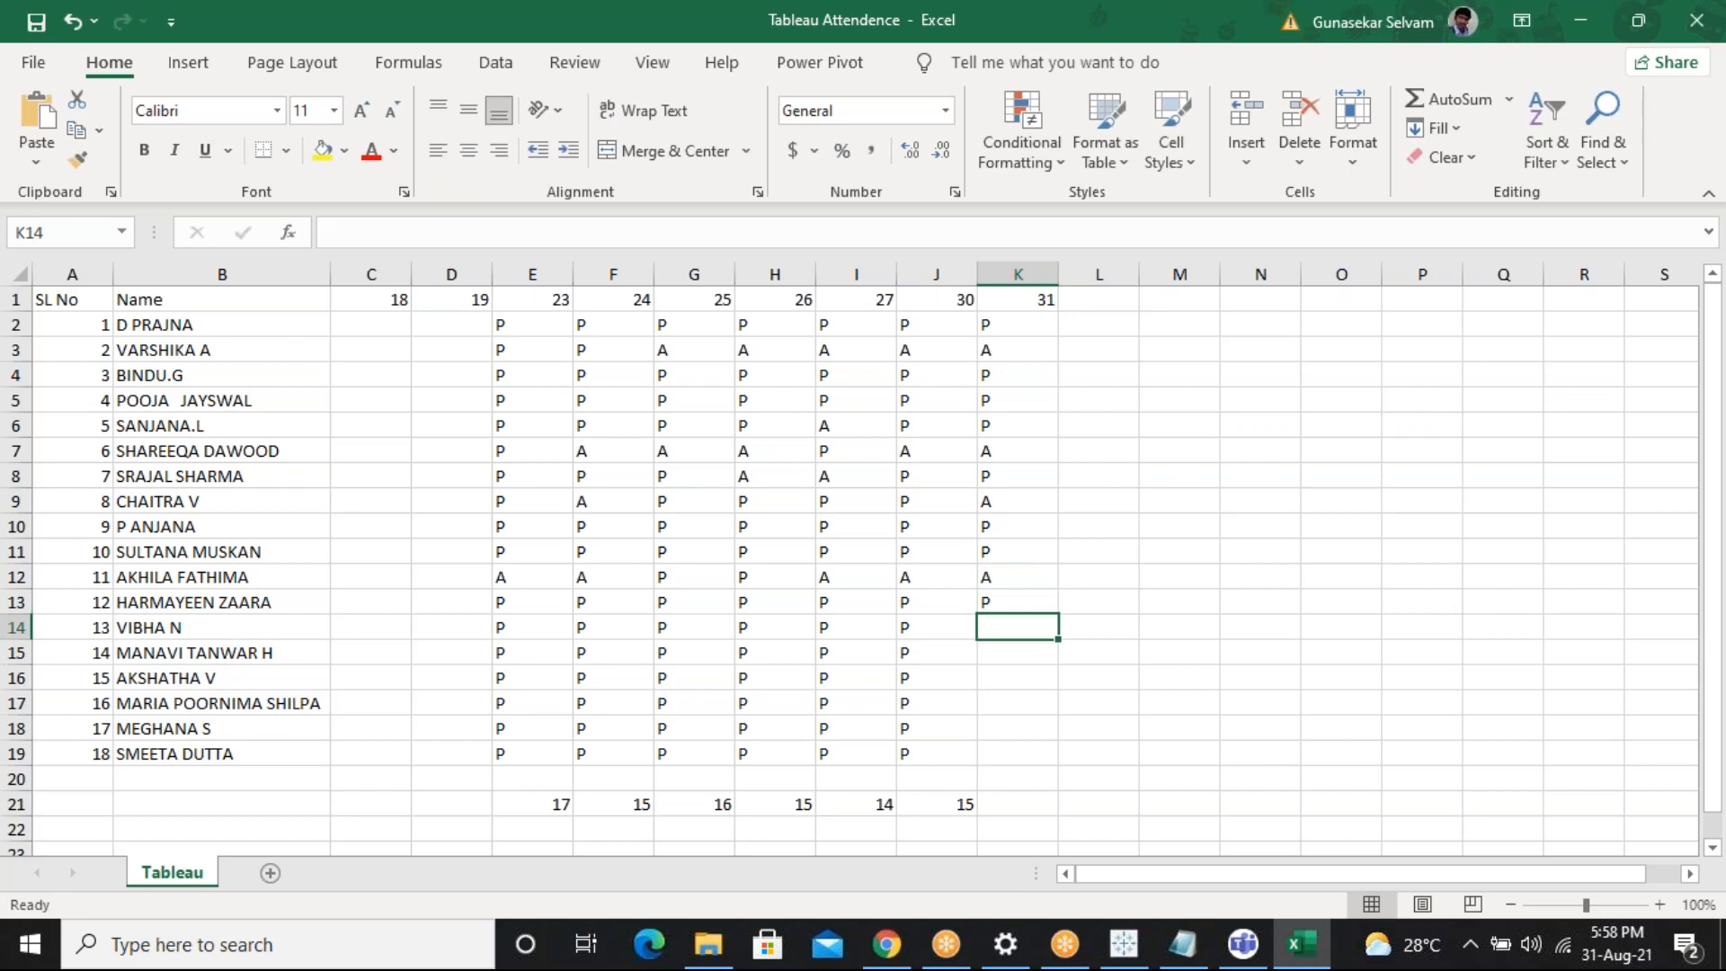
{"action": "type", "text": "P"}
{"action": "key", "text": "Return"}
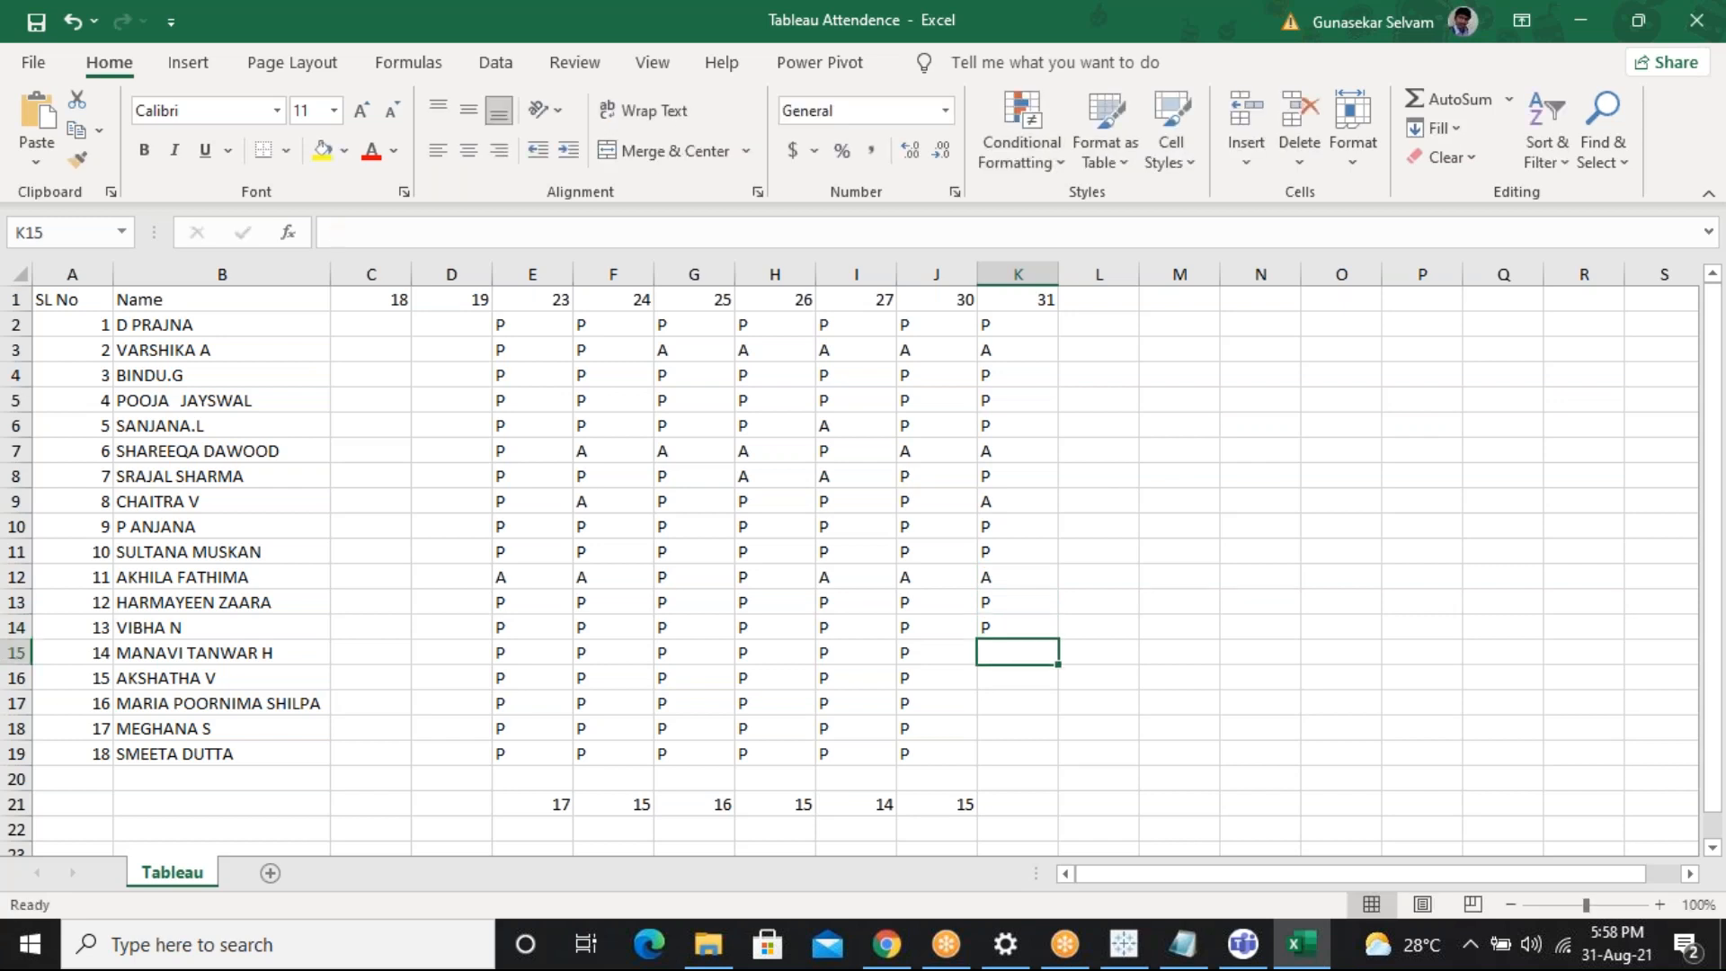
{"action": "type", "text": "P"}
{"action": "key", "text": "Return"}
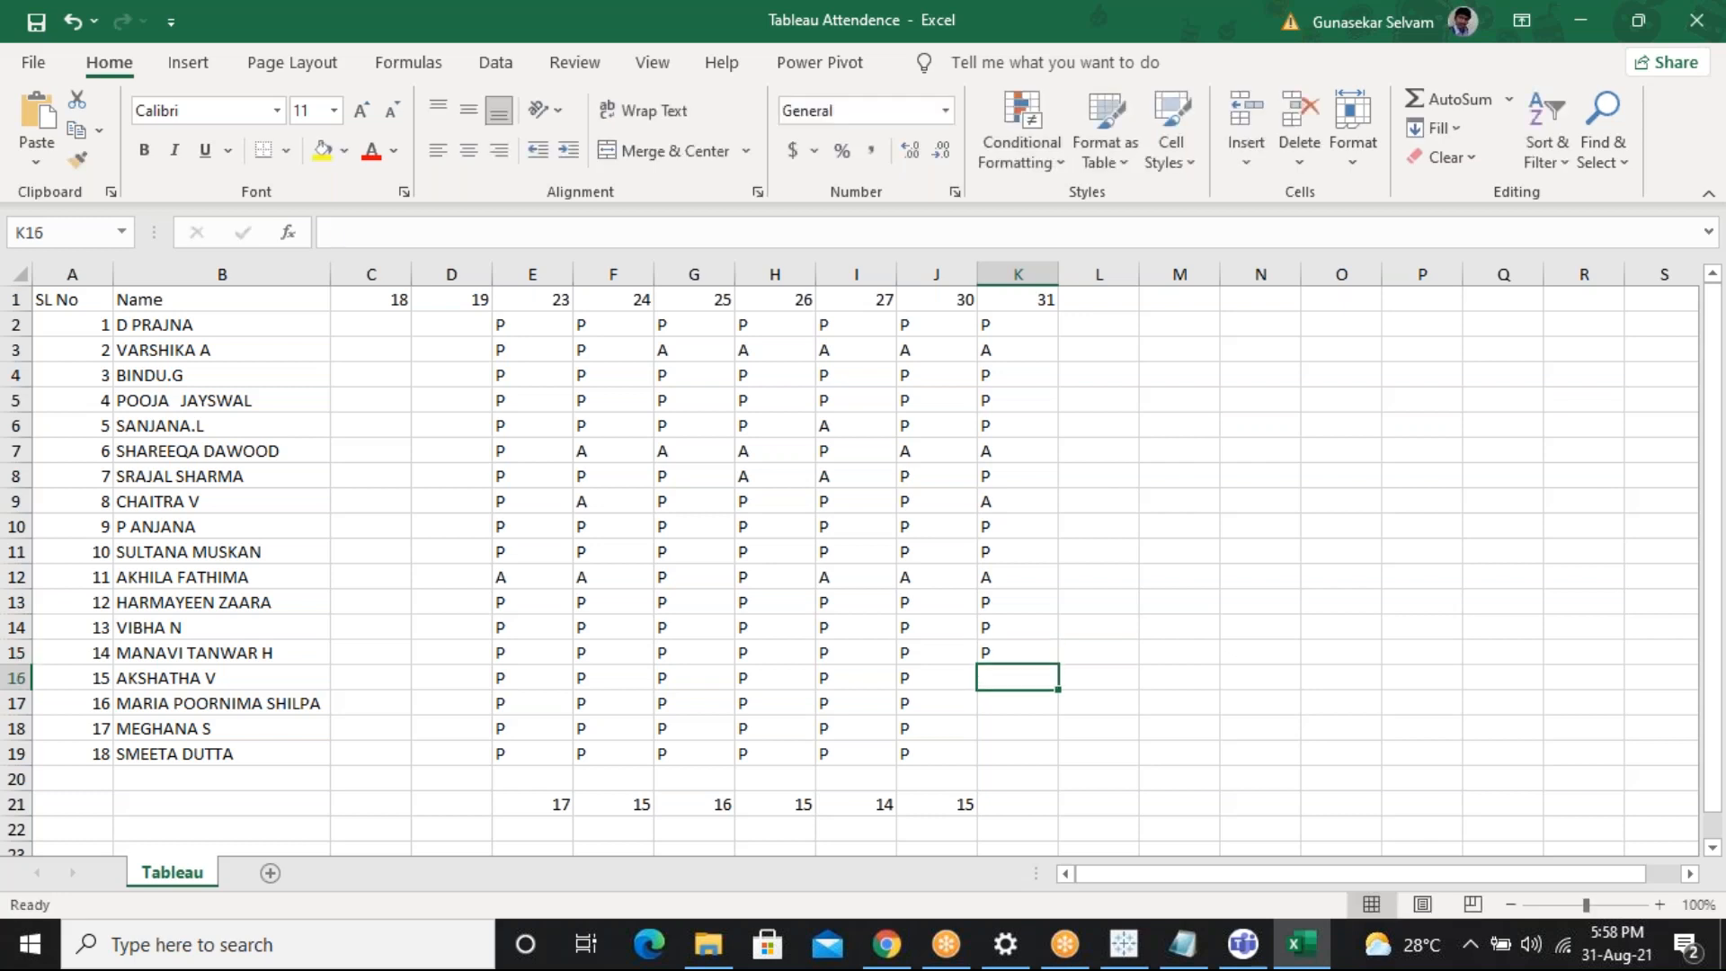
Enter P in K16:K18 and A in K19, and extend the COUNTIF formula from J21 to K21
{"action": "type", "text": "P"}
{"action": "key", "text": "Return"}
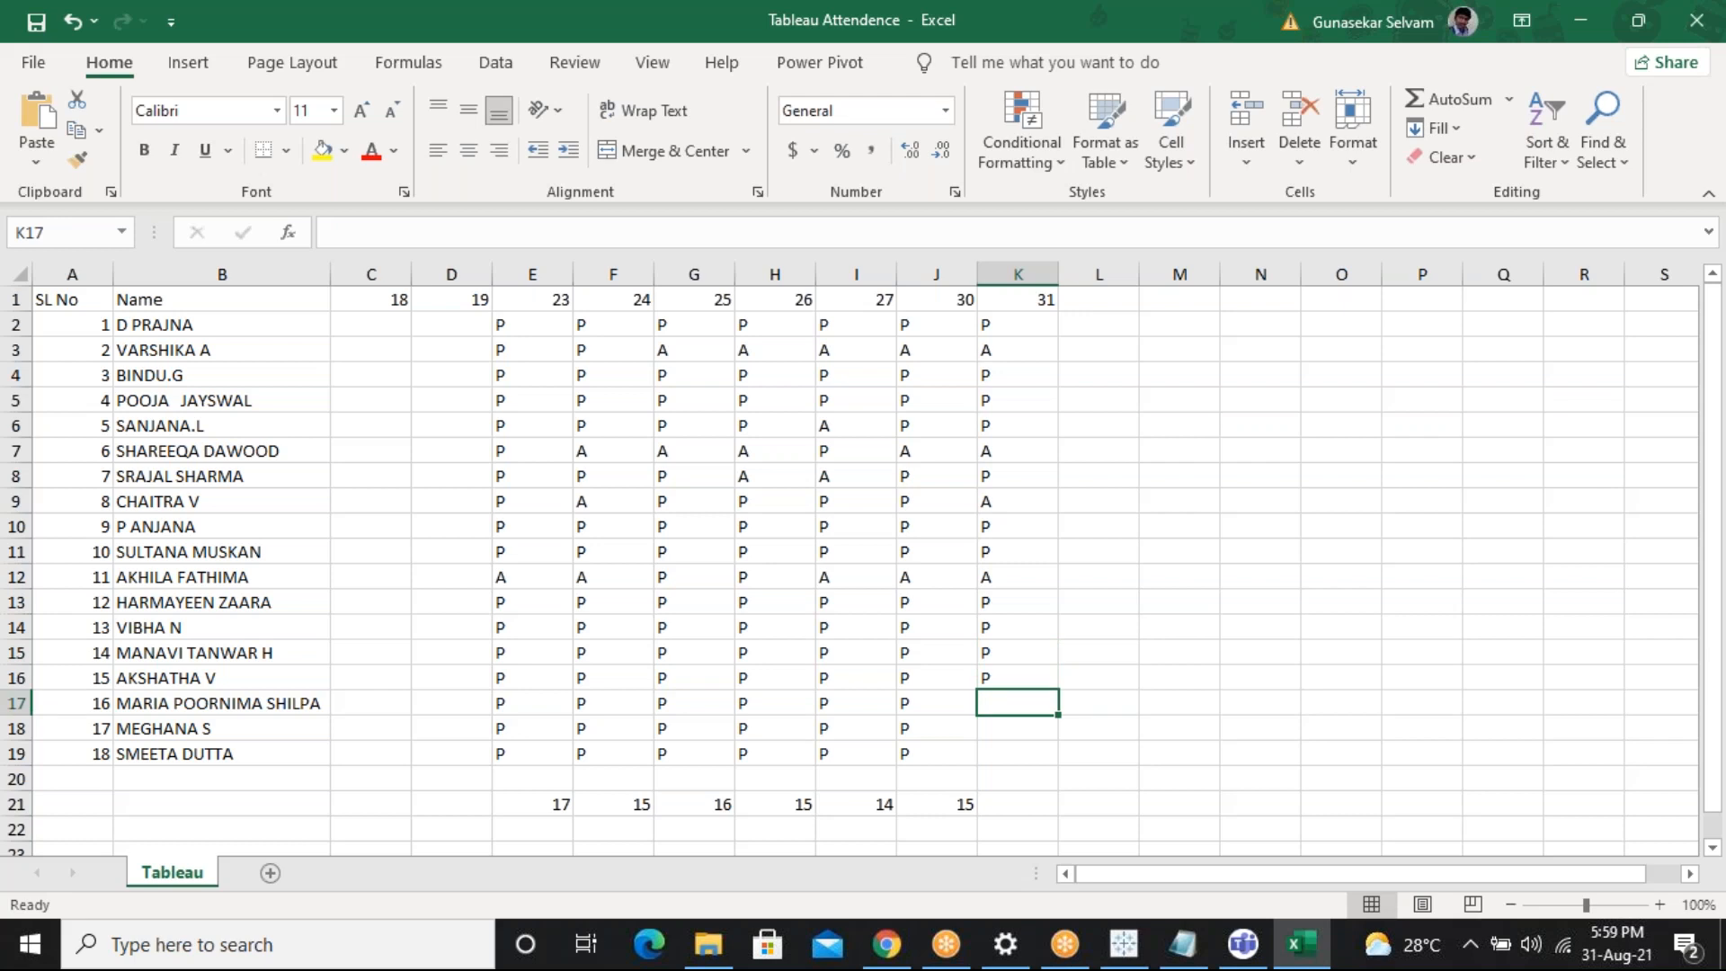
{"action": "type", "text": "P"}
{"action": "key", "text": "Return"}
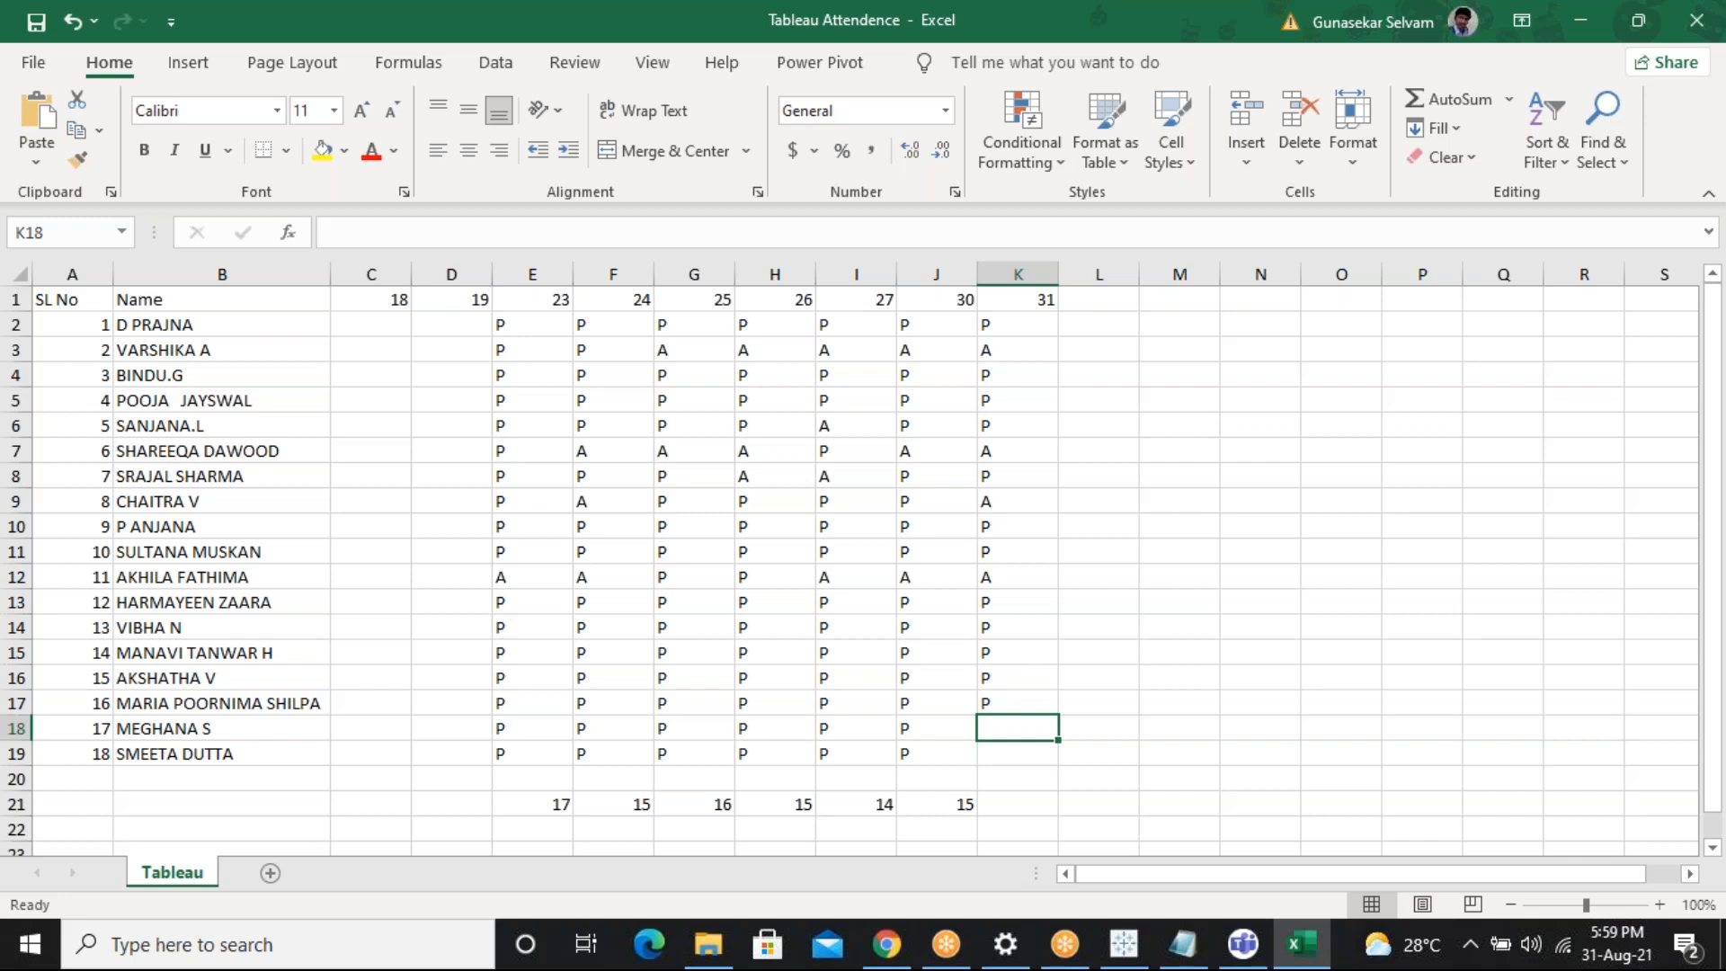
{"action": "type", "text": "P"}
{"action": "key", "text": "Return"}
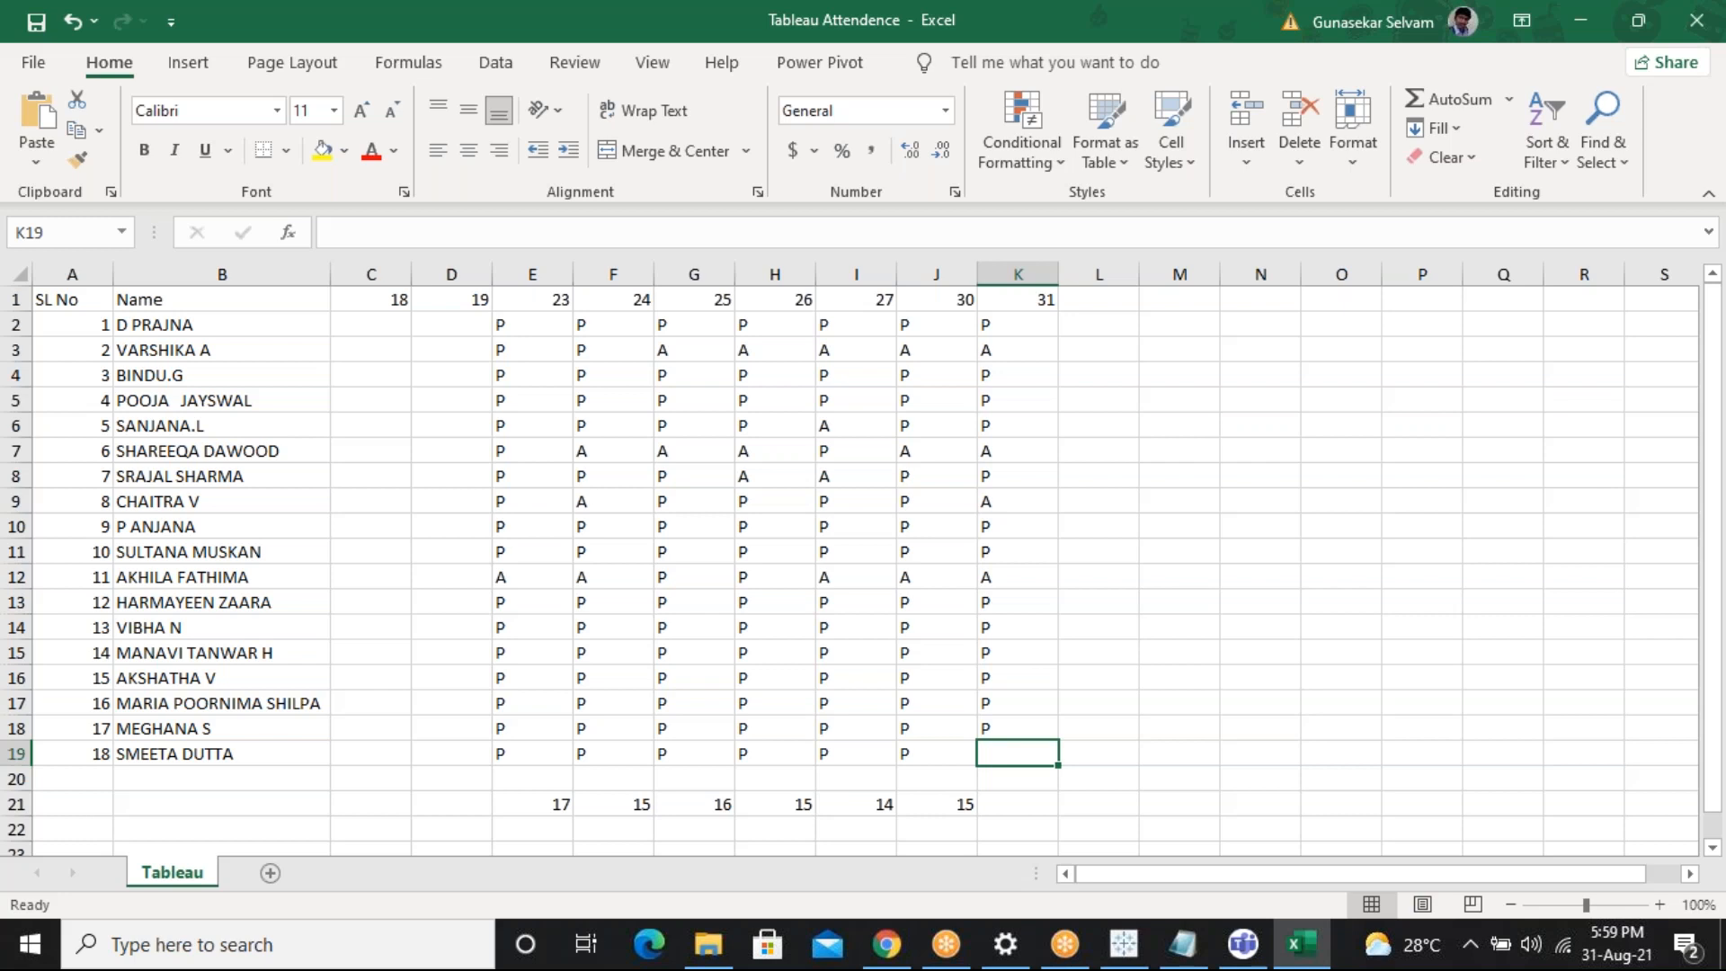
{"action": "type", "text": "A"}
{"action": "key", "text": "Return"}
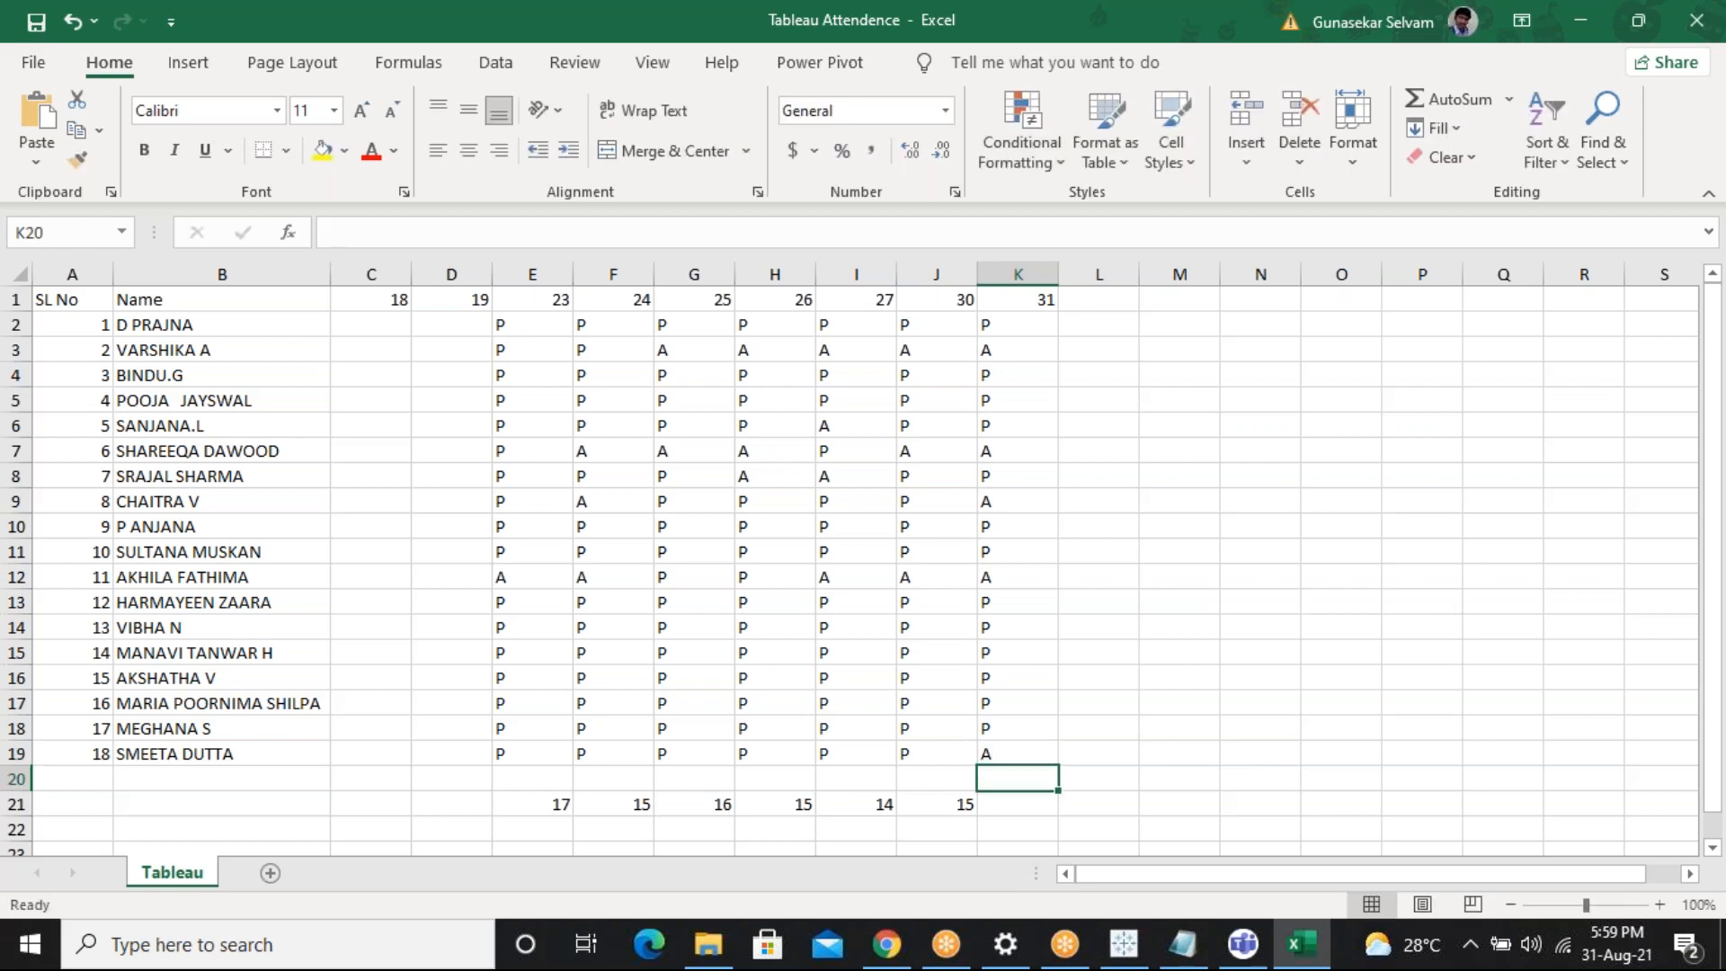
{"action": "left_click", "coordinate": [970, 804]}
{"action": "left_click_drag", "start_coordinate": [977, 809], "coordinate": [1034, 808]}
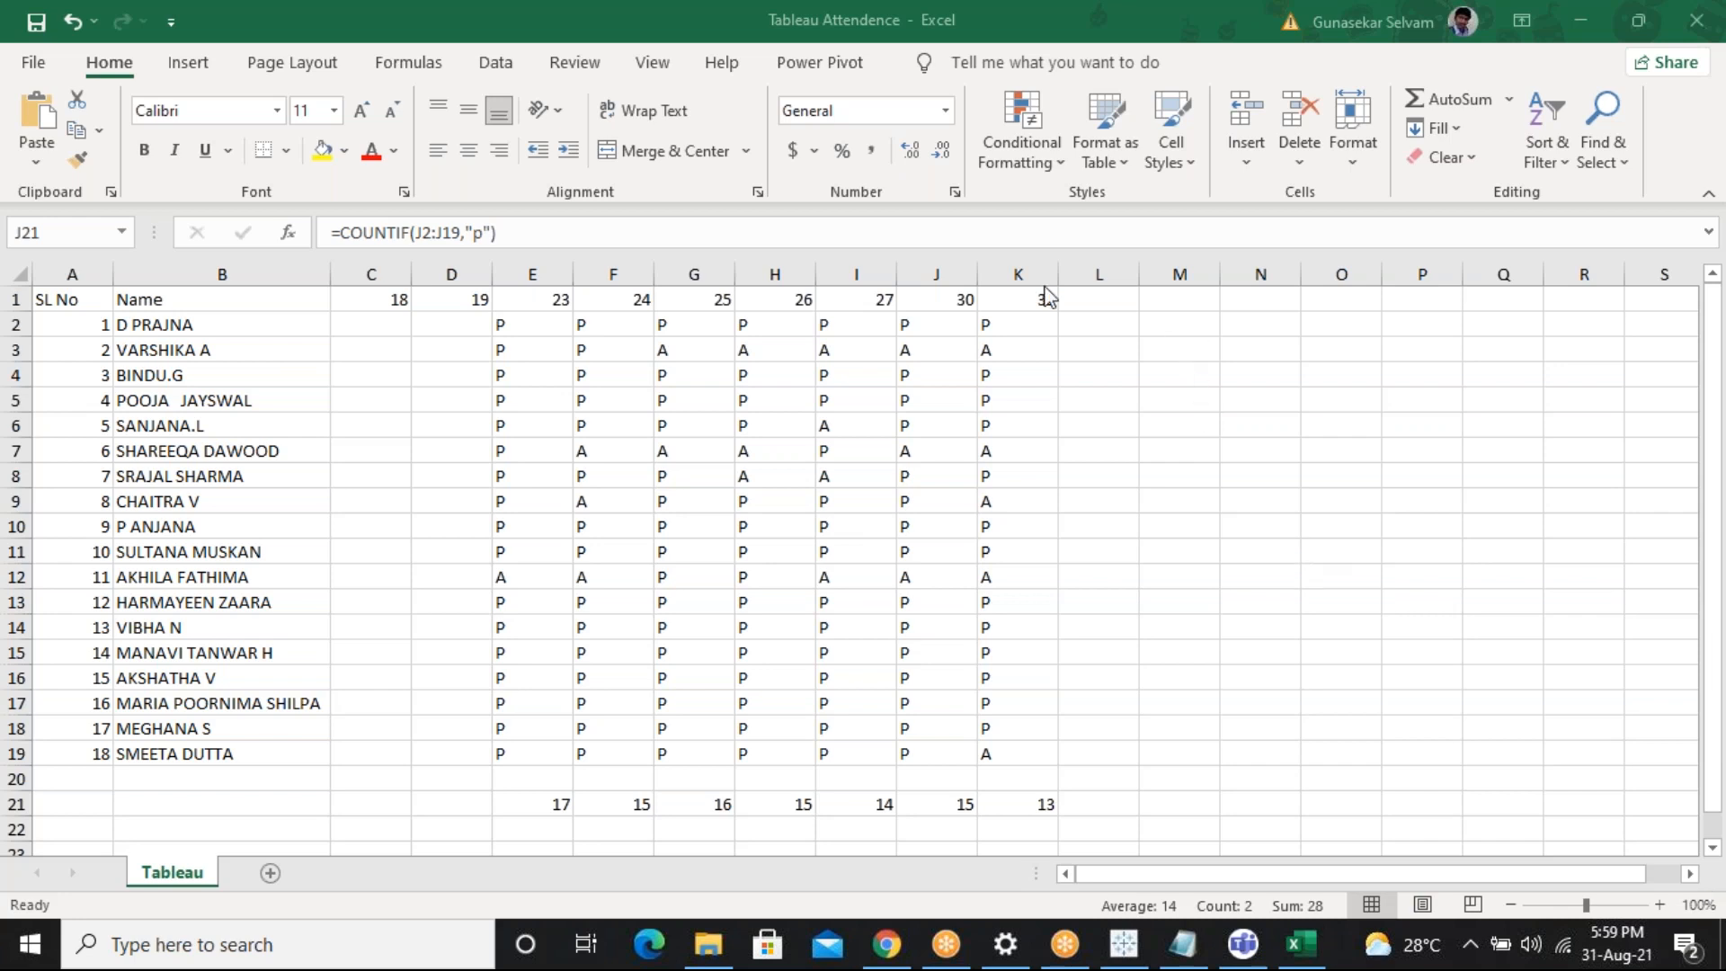
Save the Tableau Attendence workbook and close it
{"action": "double_click", "coordinate": [304, 16]}
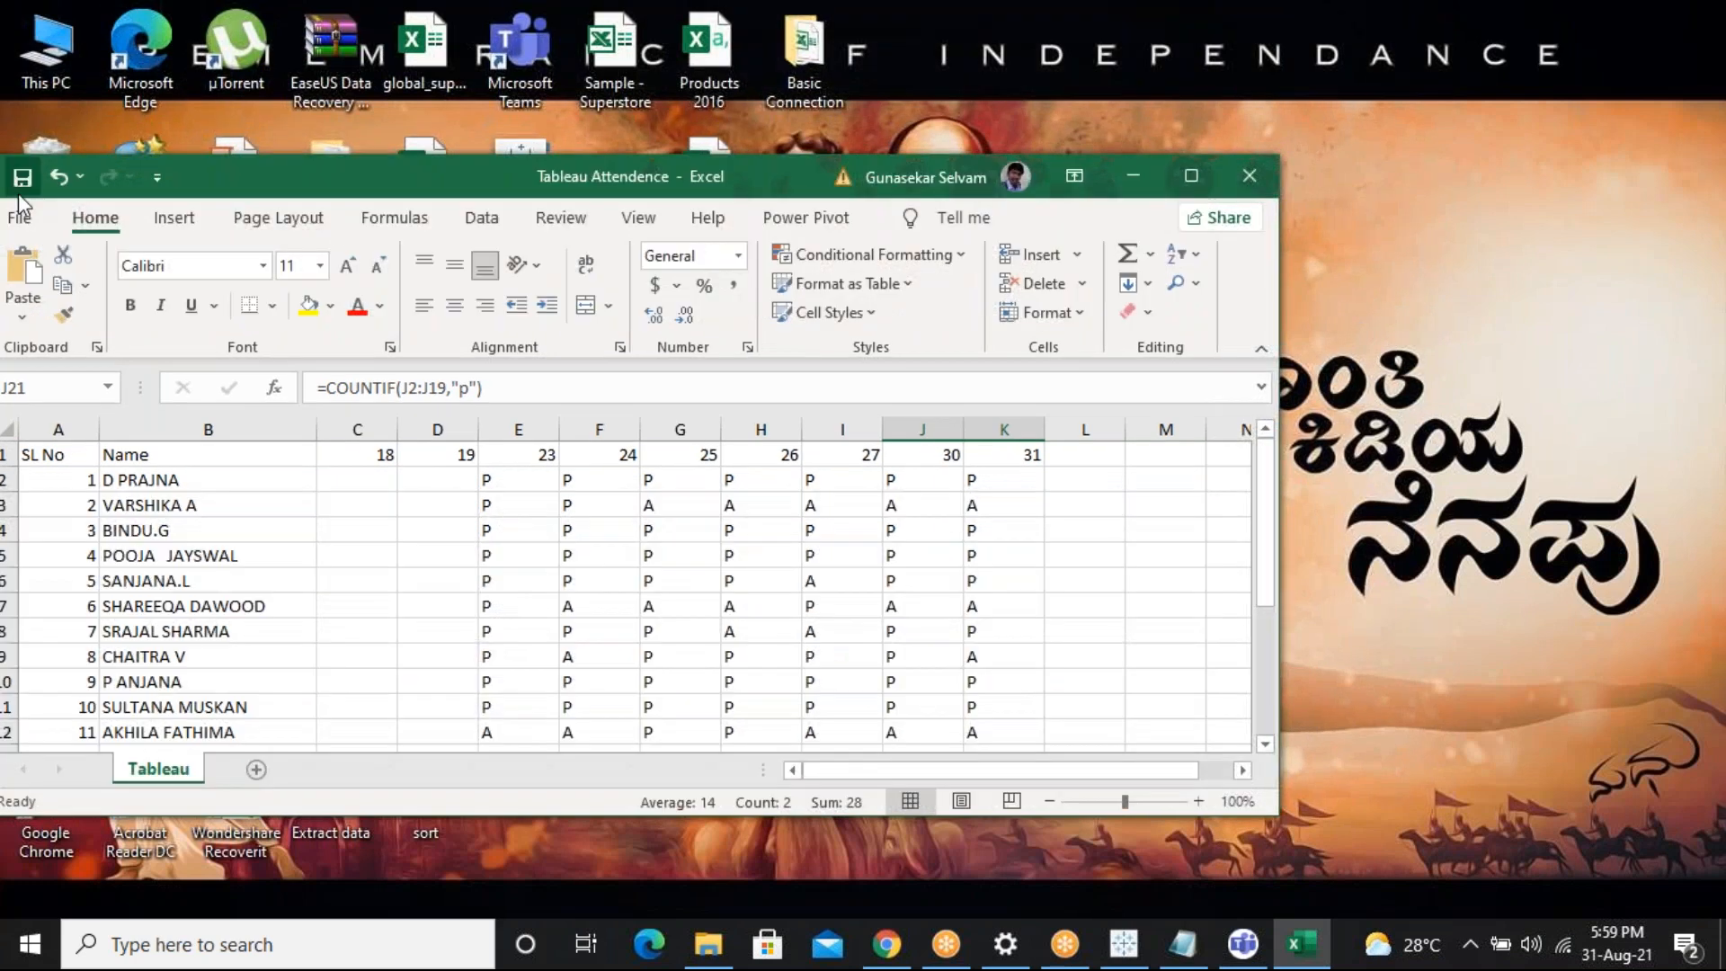
{"action": "left_click", "coordinate": [21, 179]}
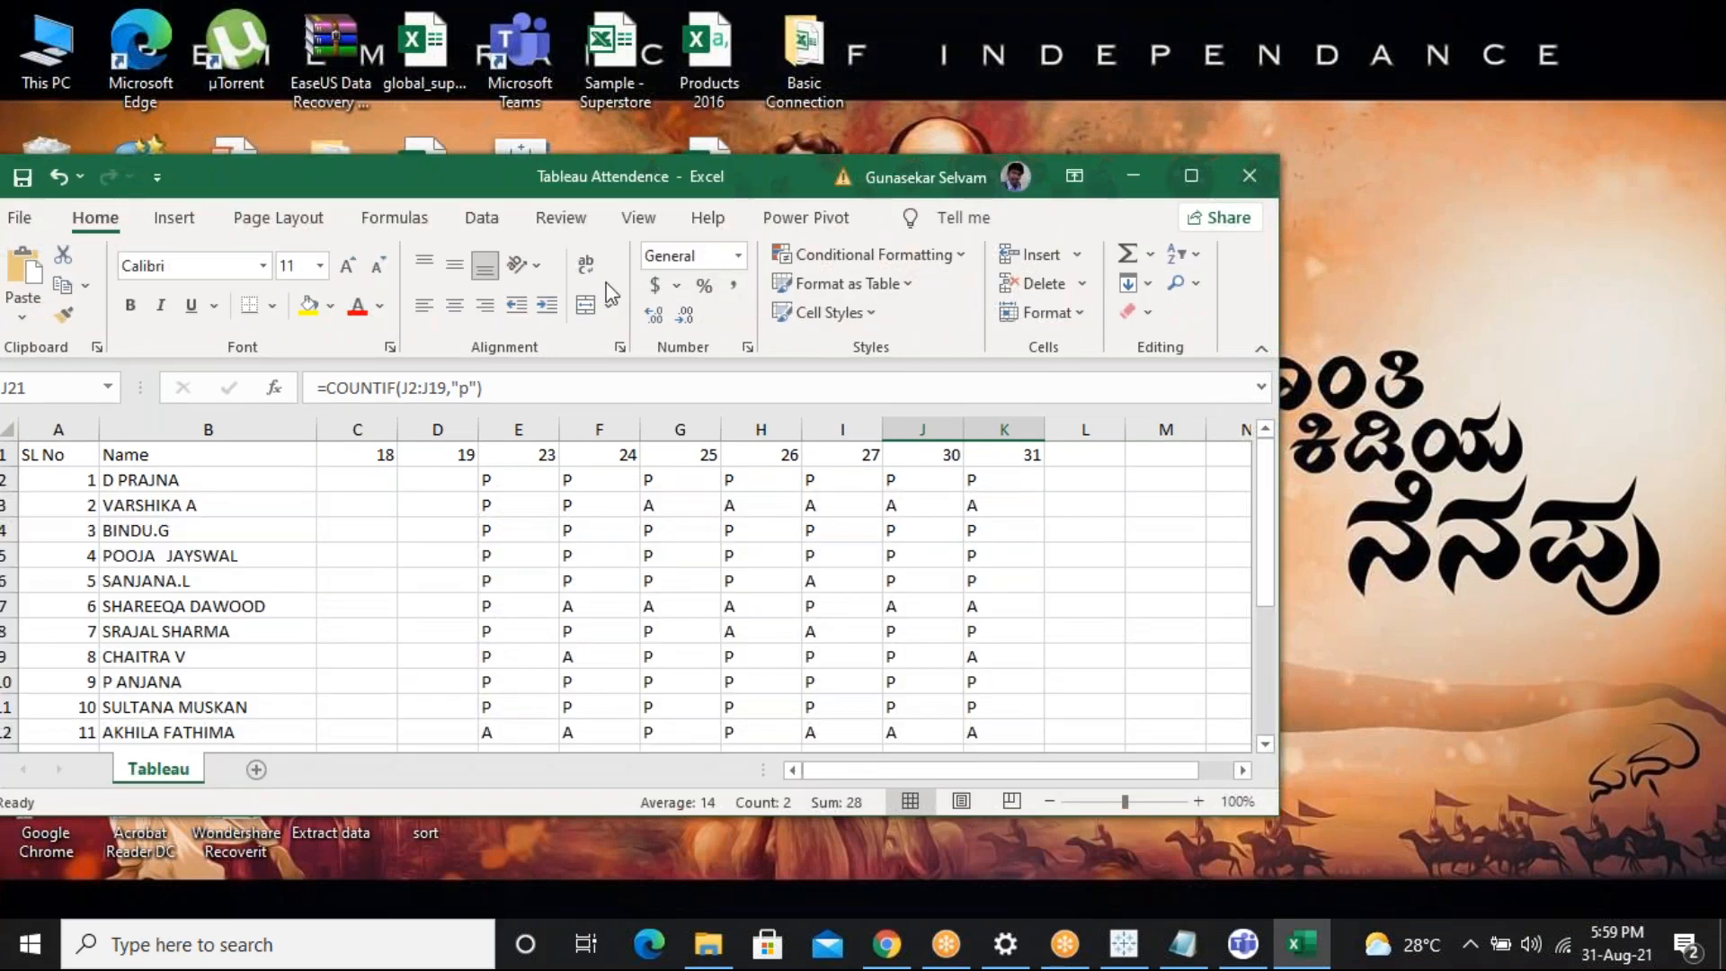
{"action": "left_click_drag", "start_coordinate": [603, 231], "coordinate": [551, 244]}
{"action": "left_click", "coordinate": [1008, 250]}
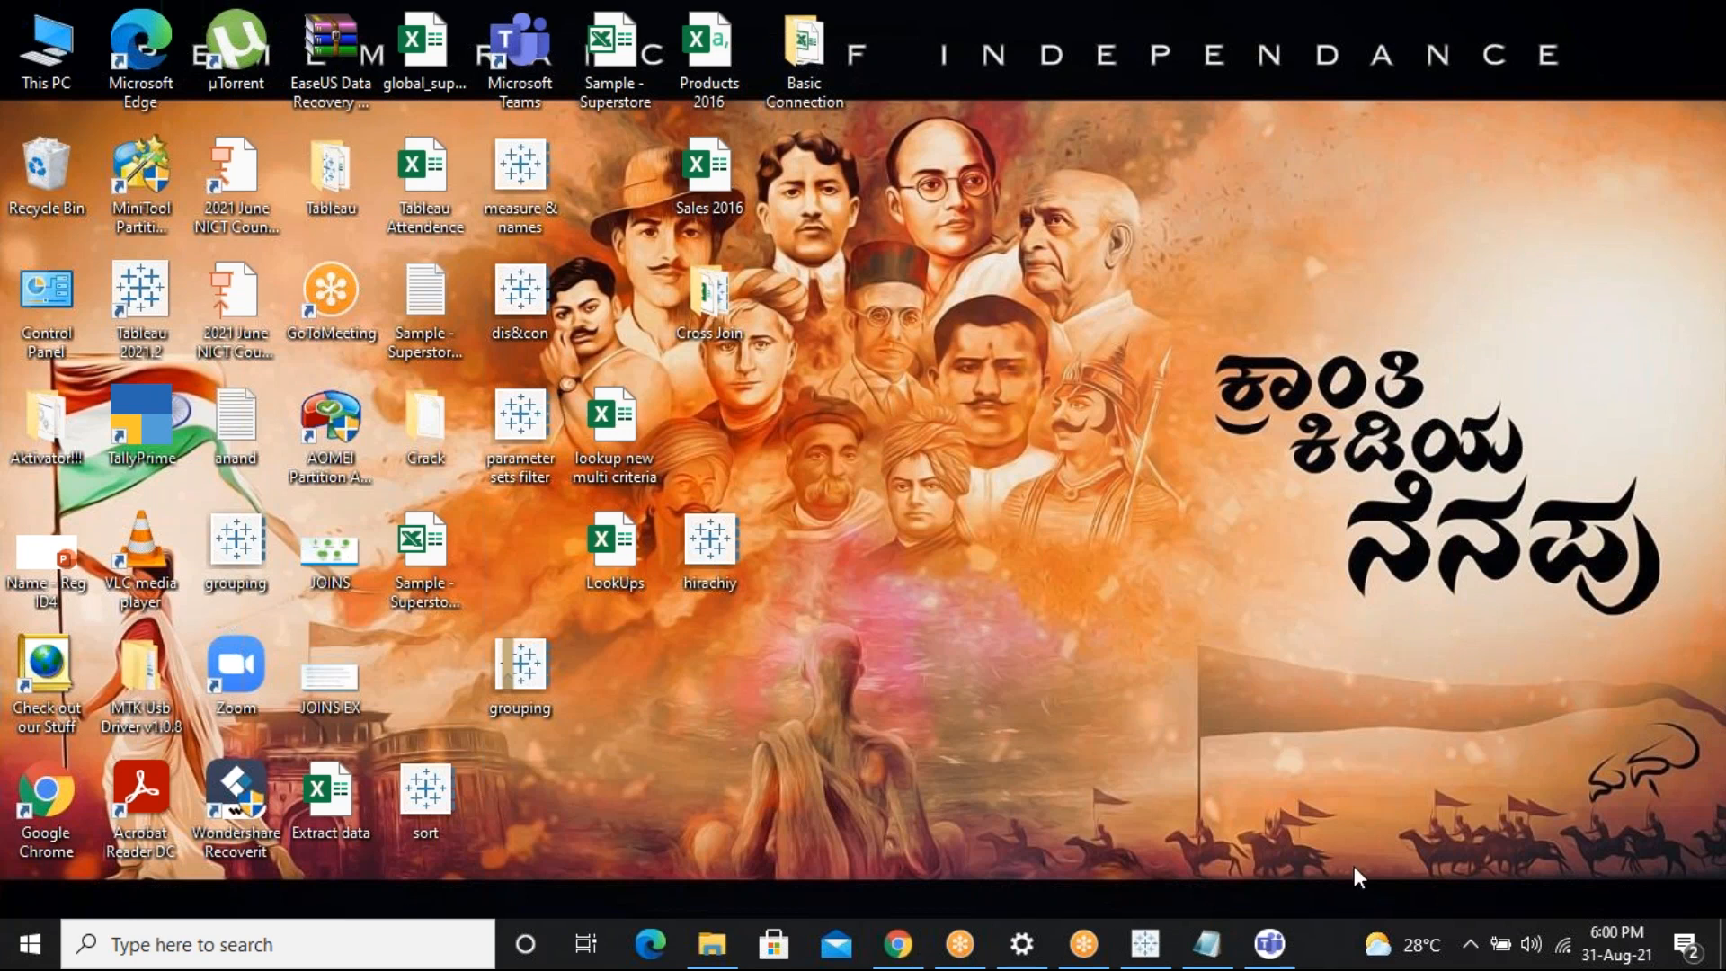
Switch to the Tableau workbook and review the student marks on Sheet 1 and the sub-category profit reports on Sheet 2
{"action": "left_click_drag", "start_coordinate": [947, 686], "coordinate": [1038, 553]}
{"action": "left_click", "coordinate": [1145, 944]}
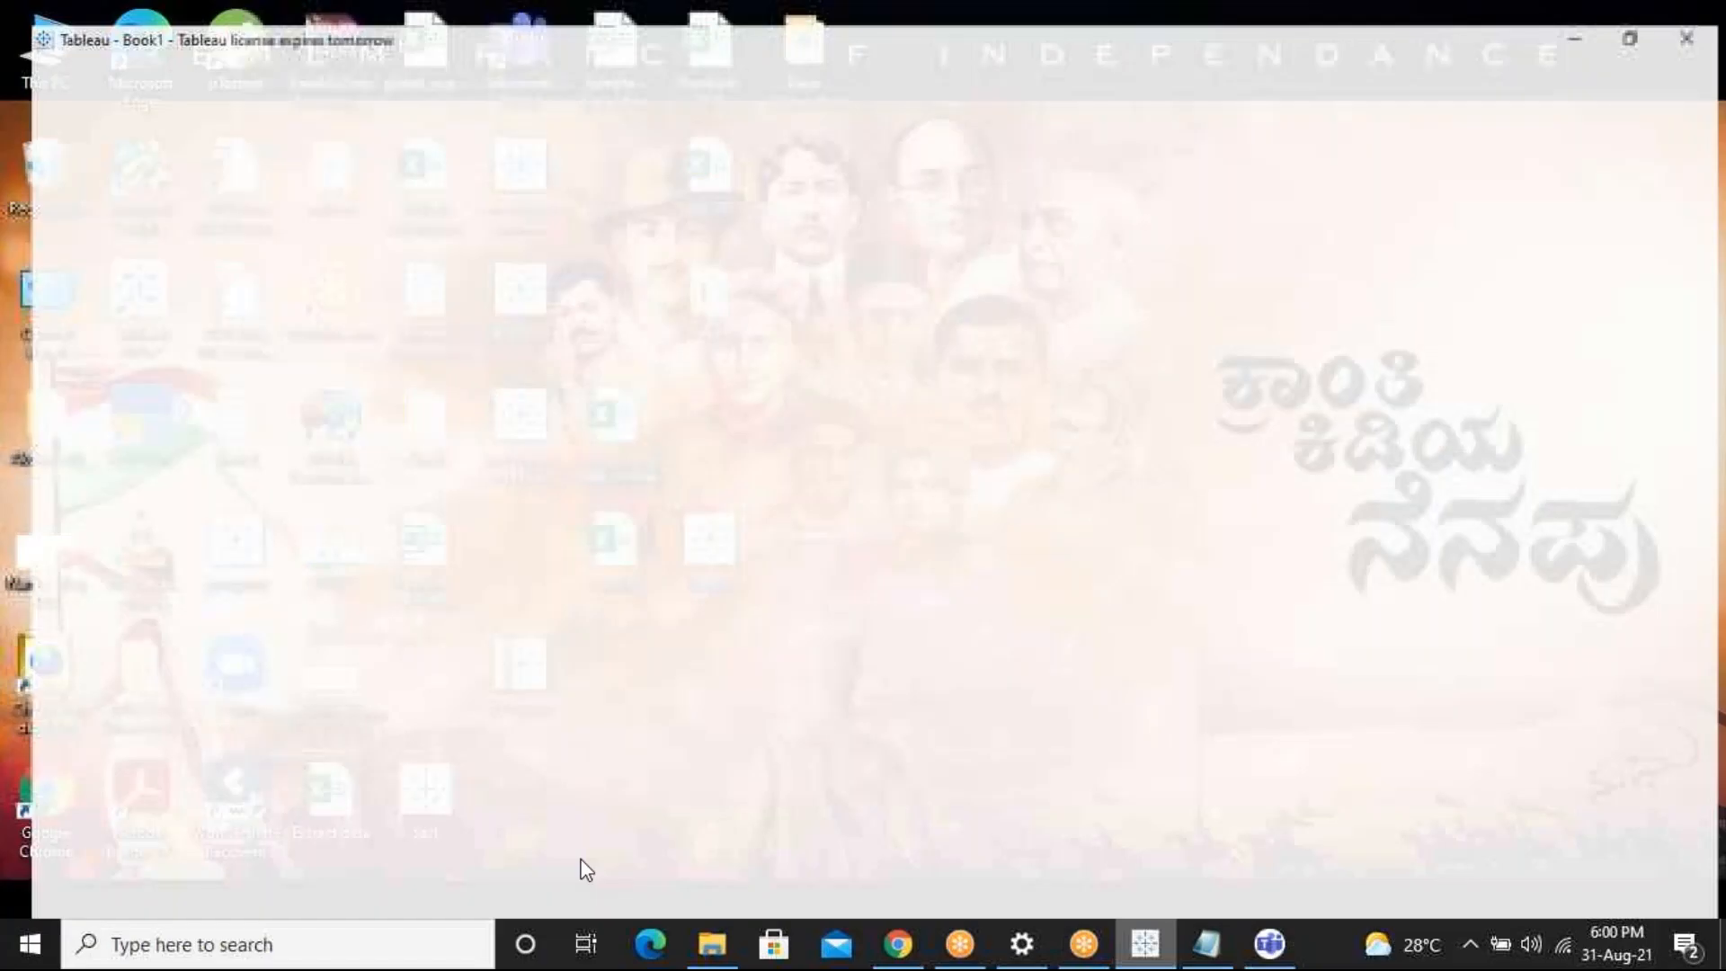
{"action": "left_click", "coordinate": [214, 865]}
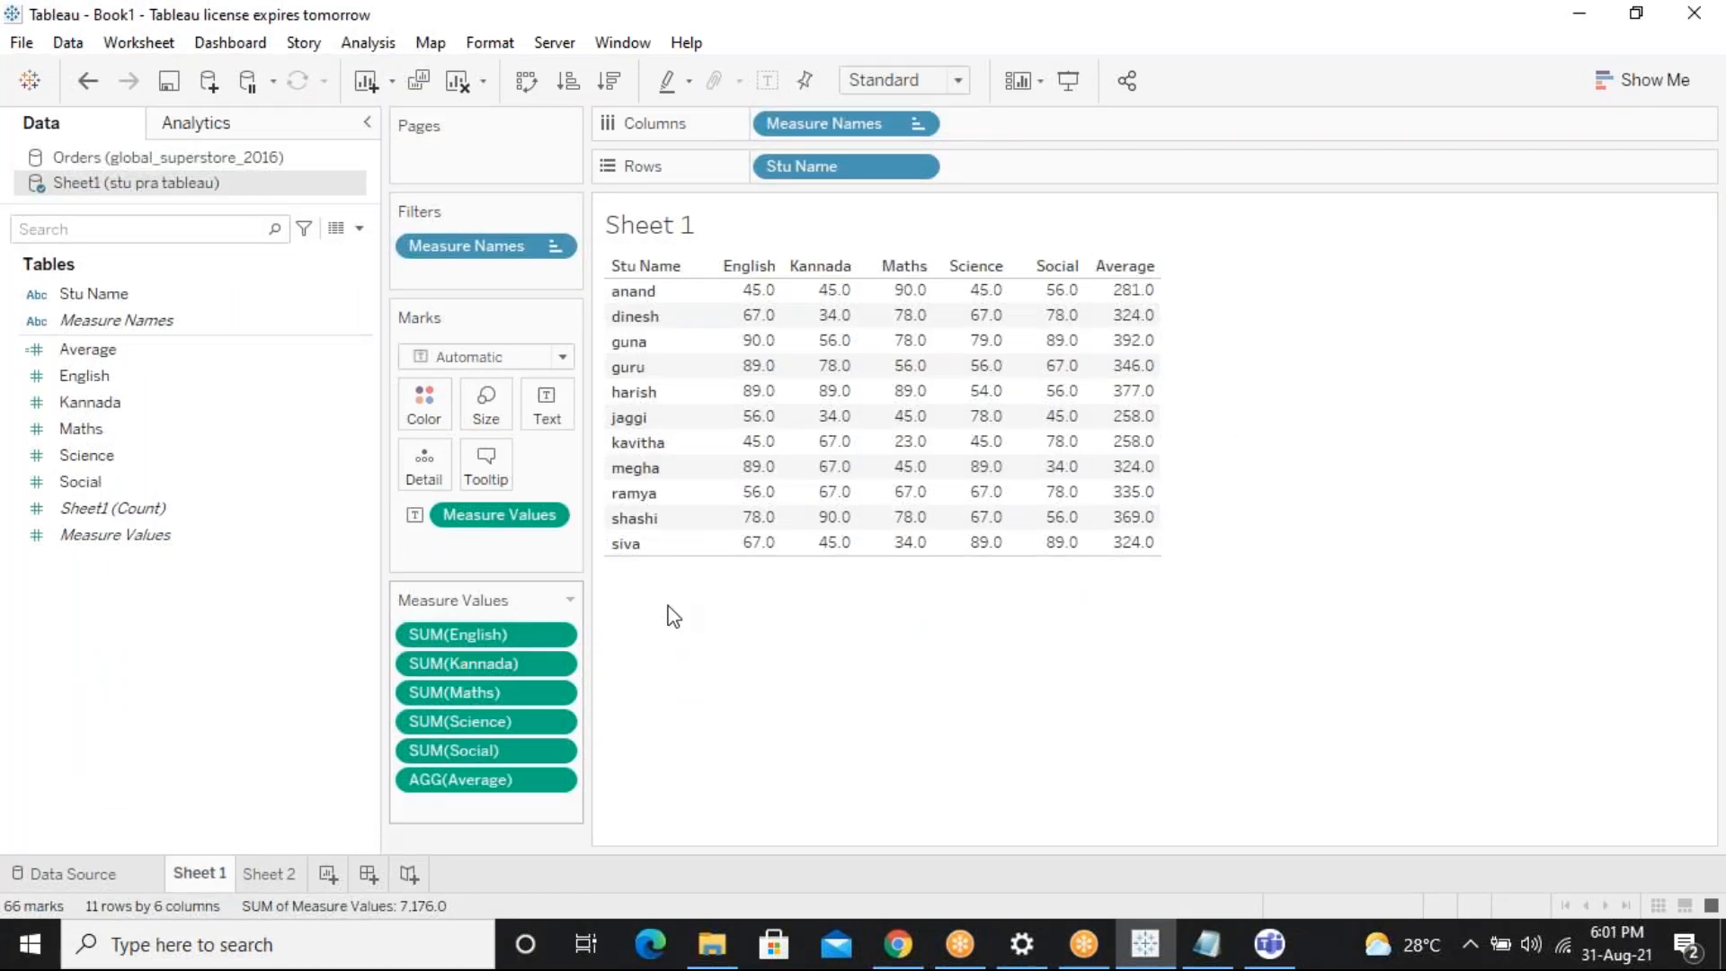
{"action": "left_click", "coordinate": [274, 875]}
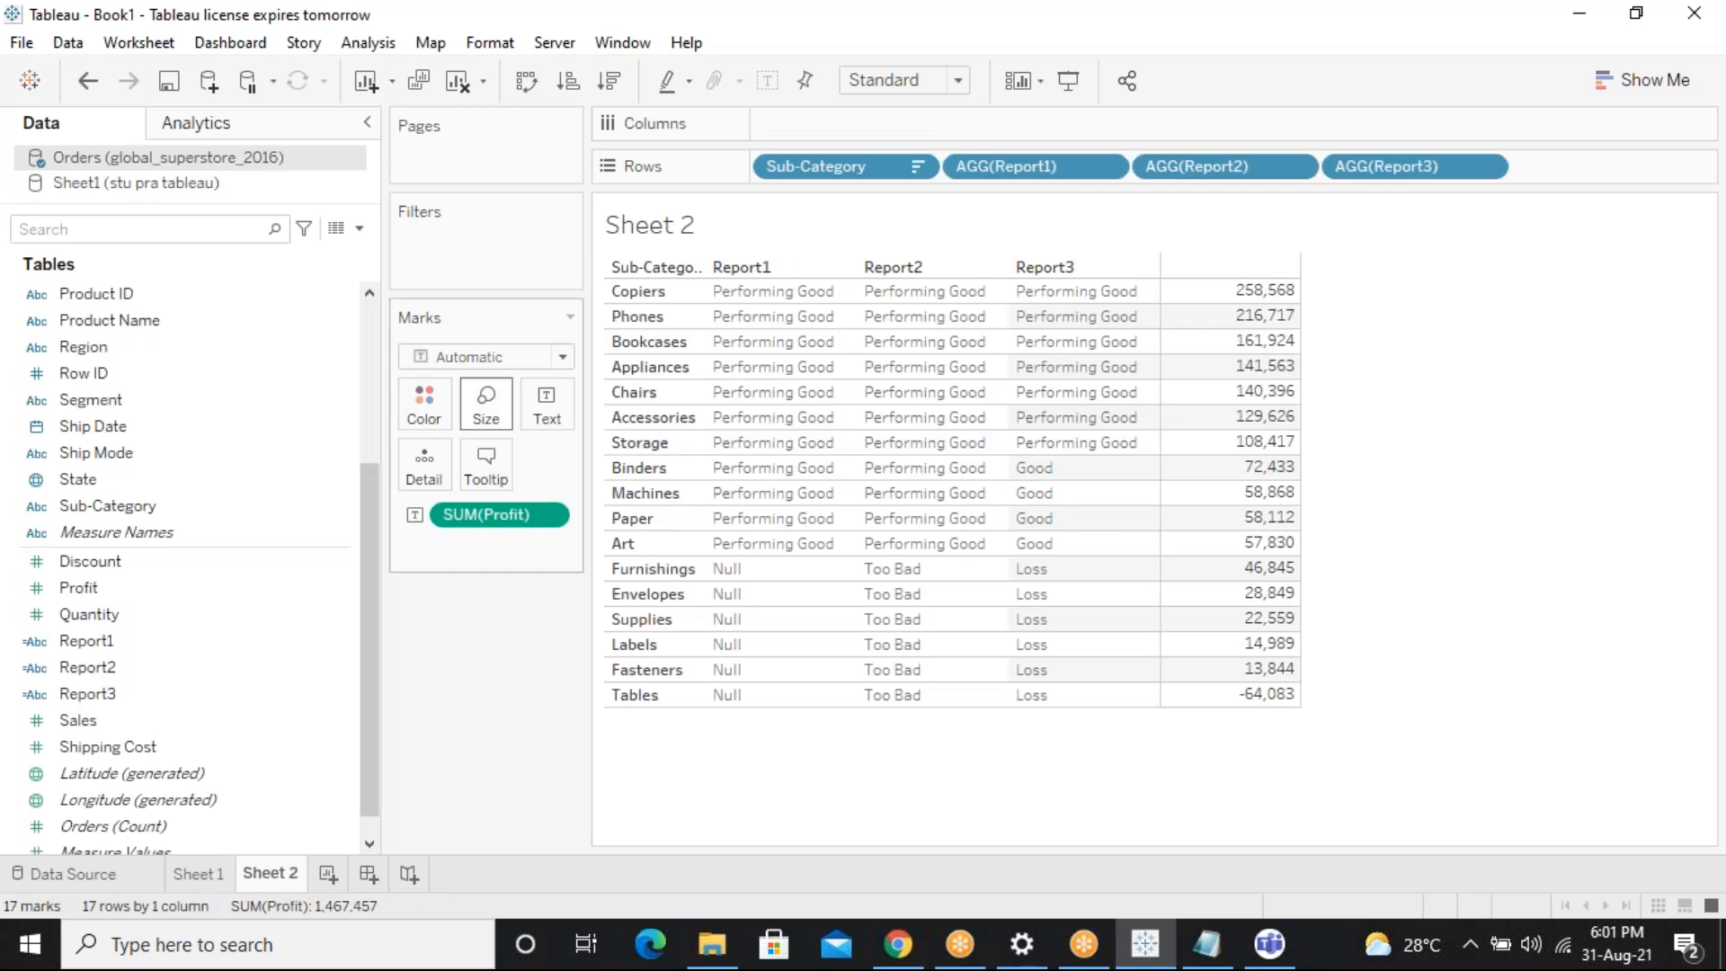